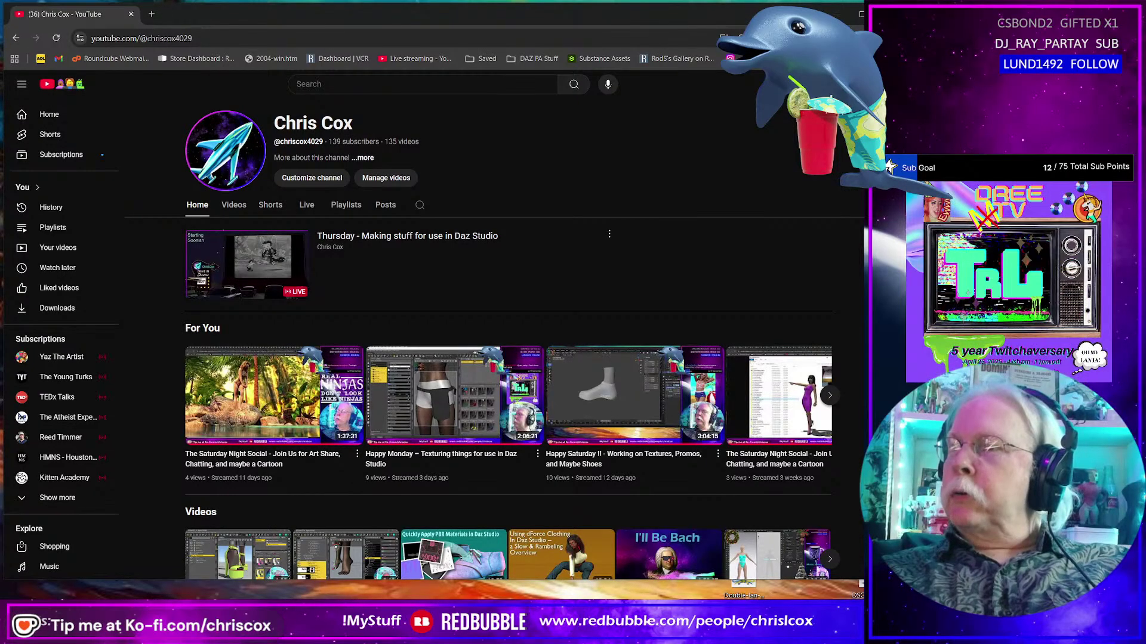
Open the live stream "Thursday - Making stuff for use in Daz Studio" from the channel page and switch to Daz Studio.
click(407, 266)
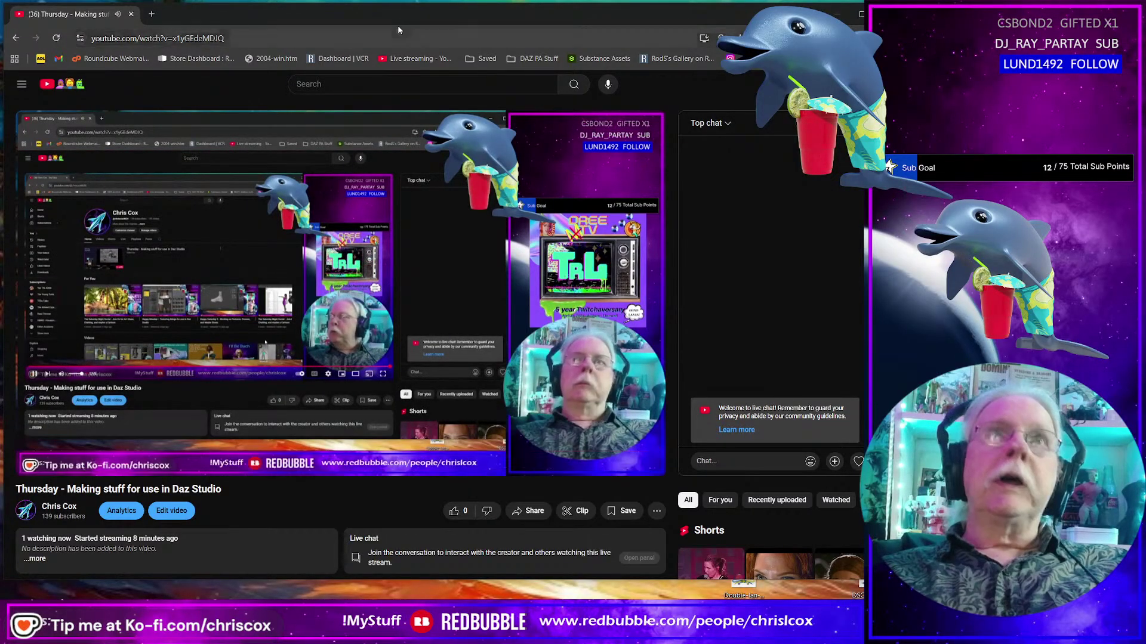
key(alt+Tab)
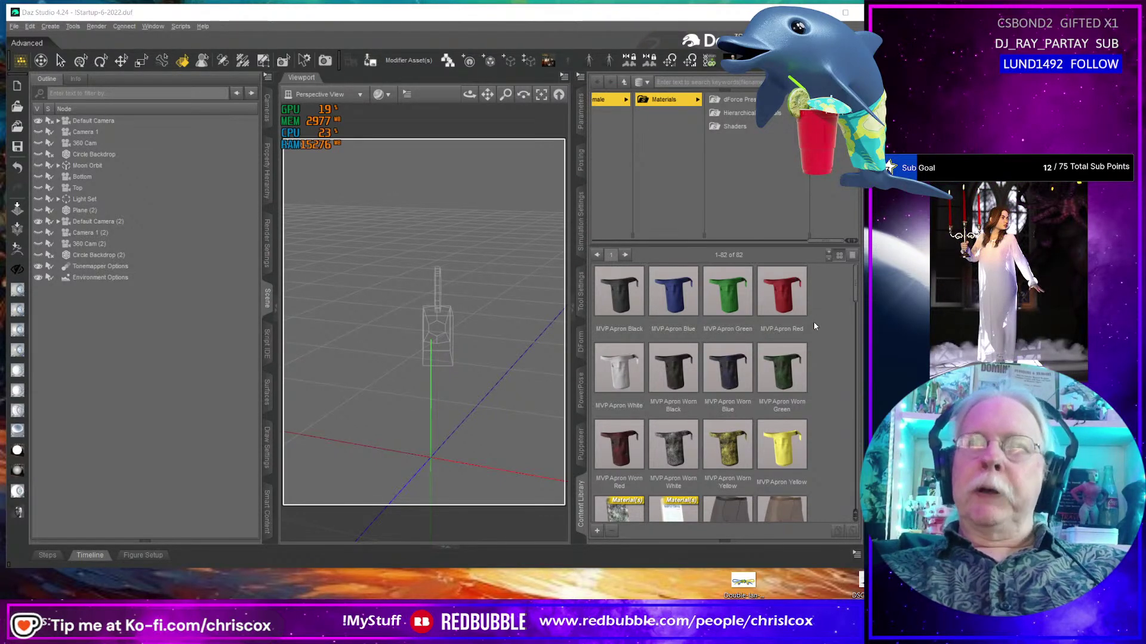
Look through the Materials presets and go up to the MVP Server G8 Female content folder.
scroll(817, 324, down, 3)
scroll(830, 340, down, 10)
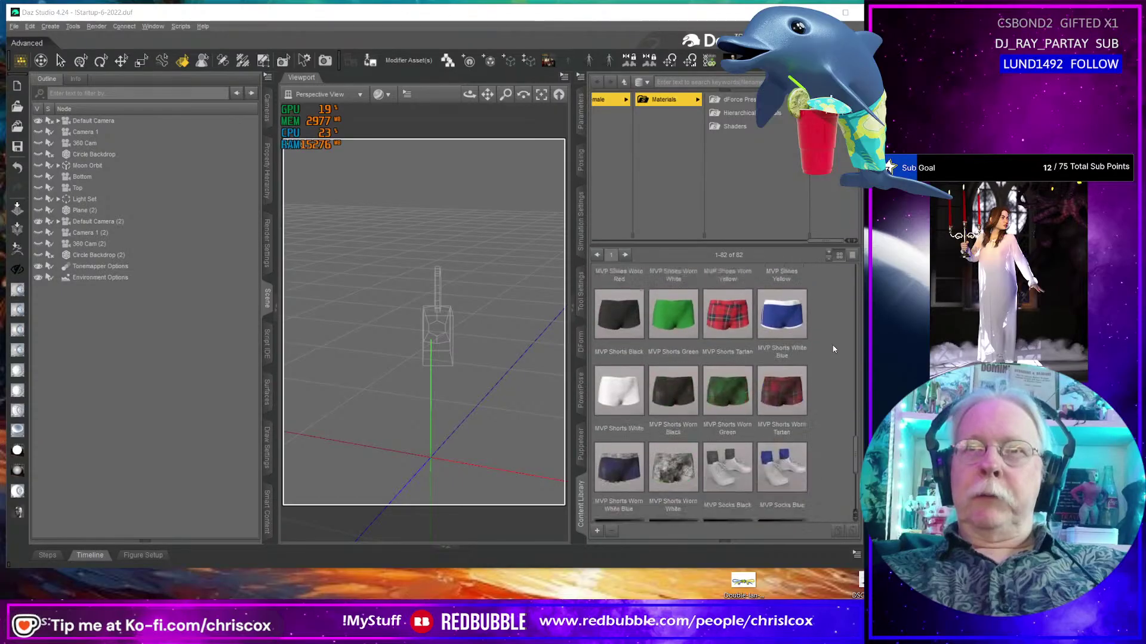
scroll(825, 364, up, 15)
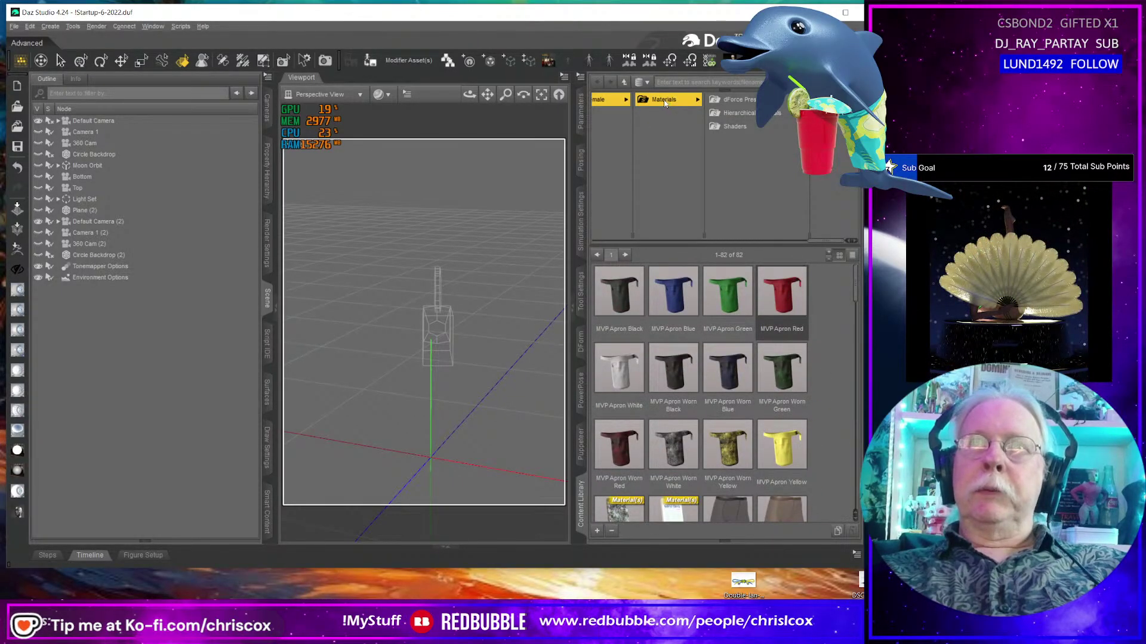
click(611, 100)
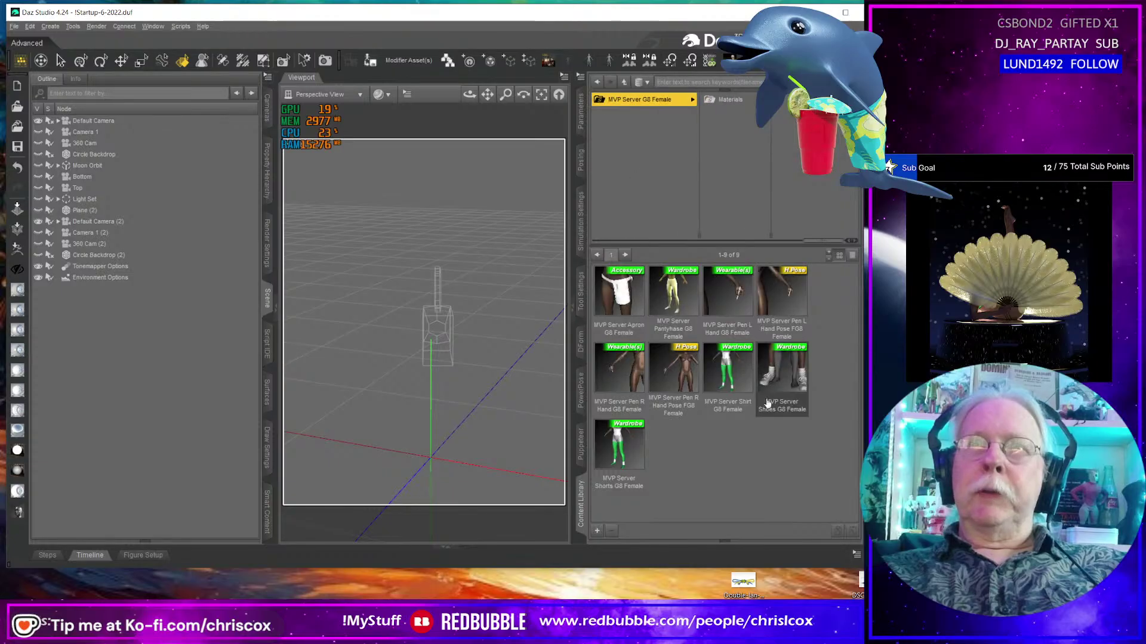
mouse_move(629, 303)
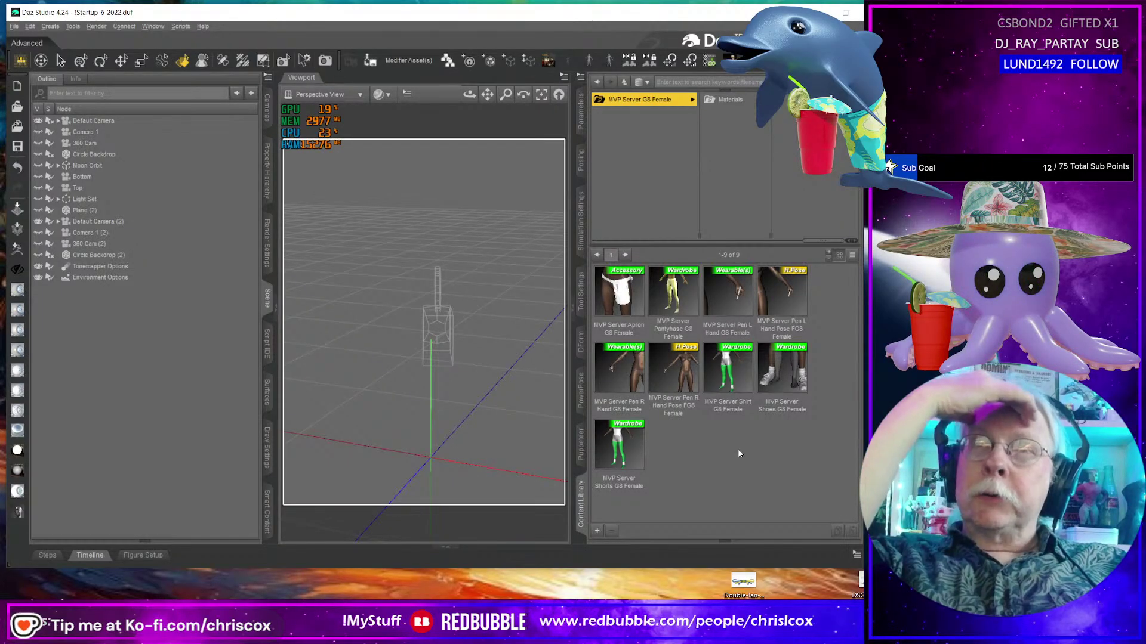
Open the recent scene MVP Server Thumbs.duf without saving changes to the current scene.
click(14, 26)
mouse_move(26, 70)
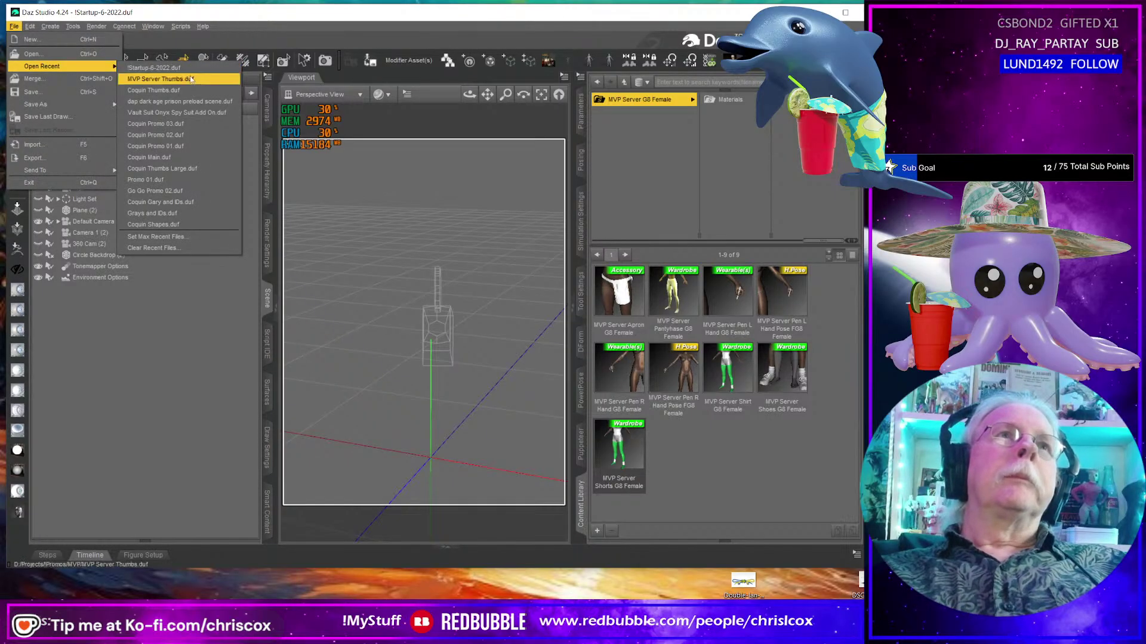
click(179, 78)
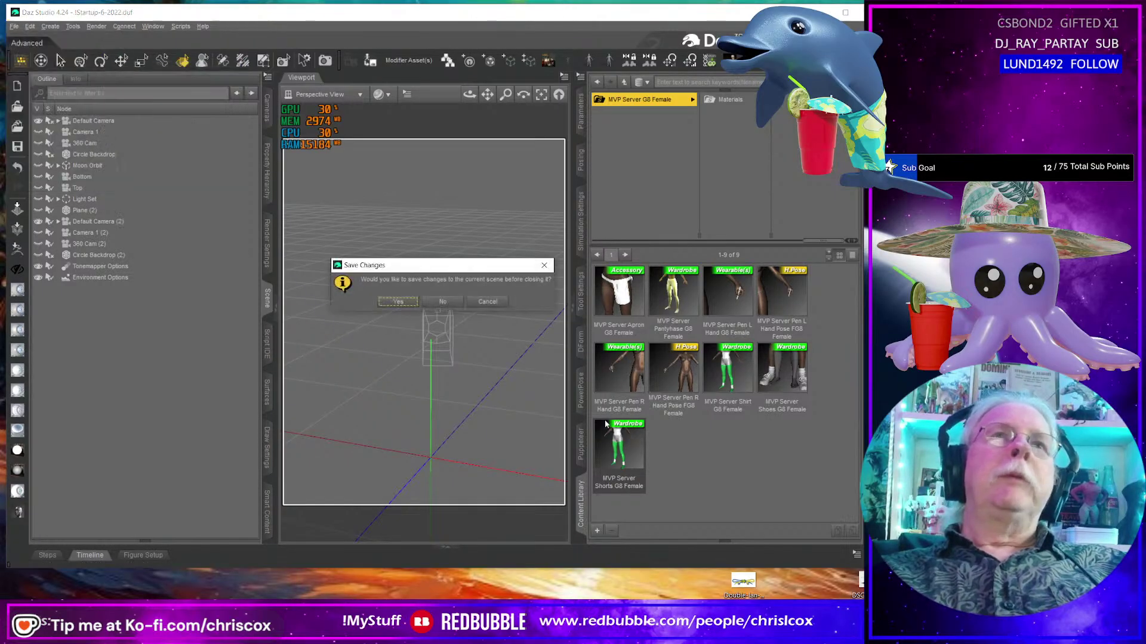
click(443, 303)
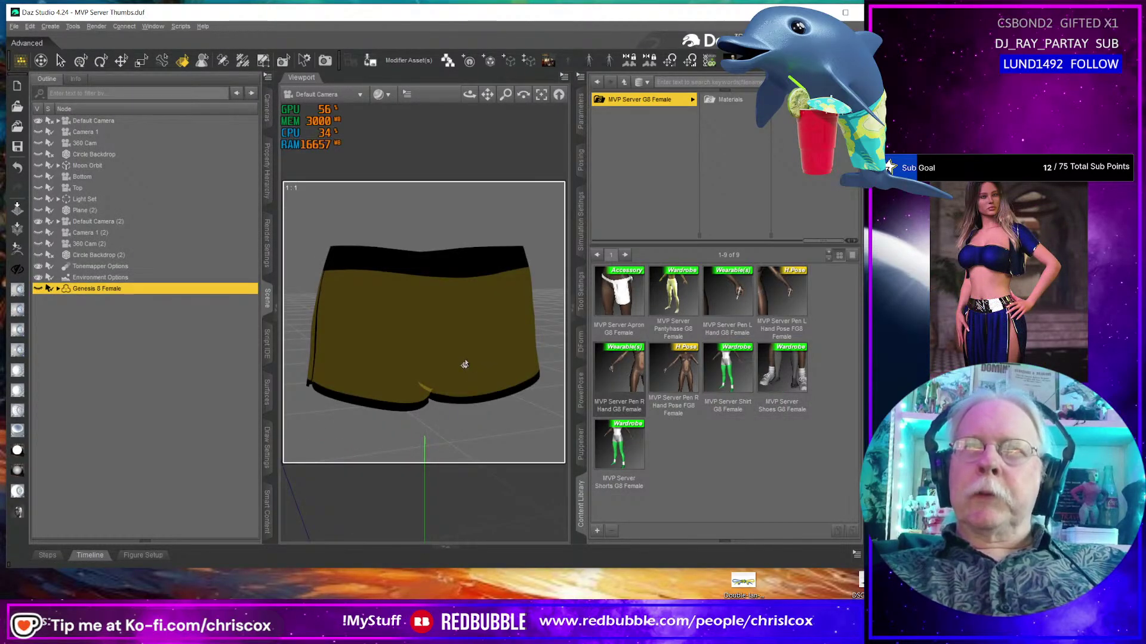
Open the MVP Server G8 Female folder in File Explorer and examine its thumbnail images down to the shorts.
right_click(717, 461)
click(744, 467)
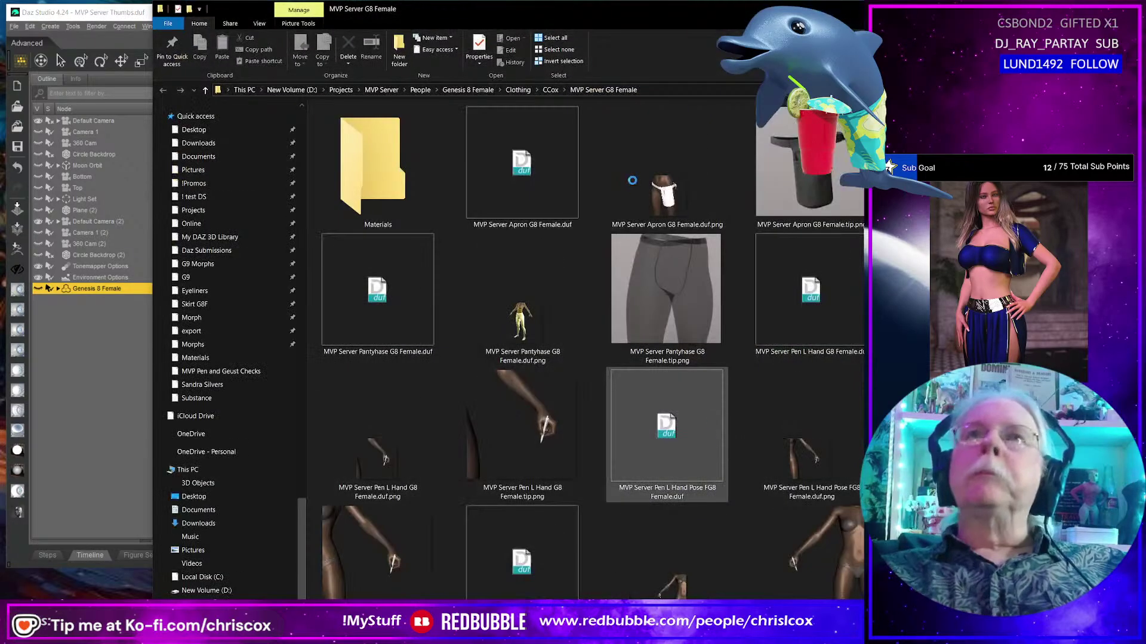
drag(631, 13, 447, 34)
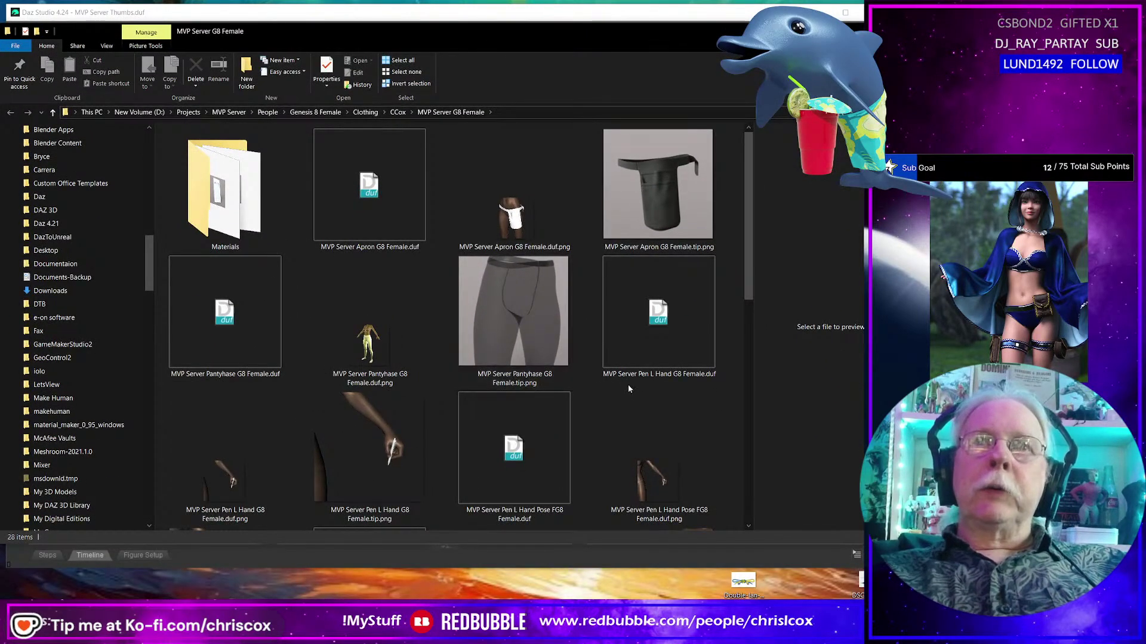
scroll(654, 405, down, 6)
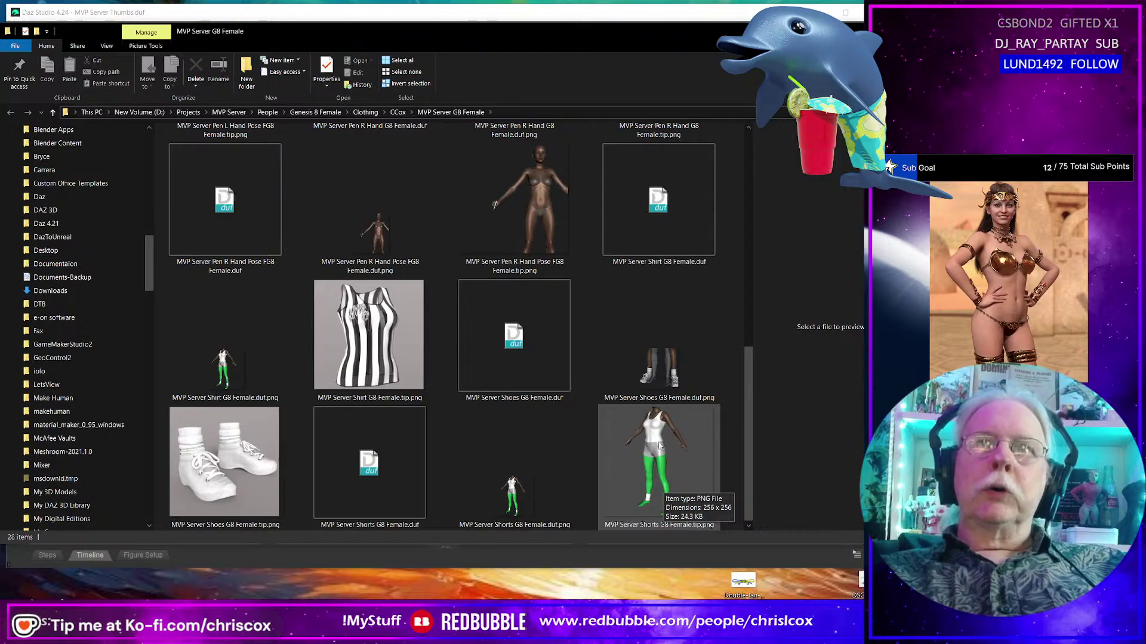
Back in Daz Studio, apply the MVP Shorts Black material to the shorts and render a preview of them.
key(alt+Tab)
click(477, 337)
click(732, 99)
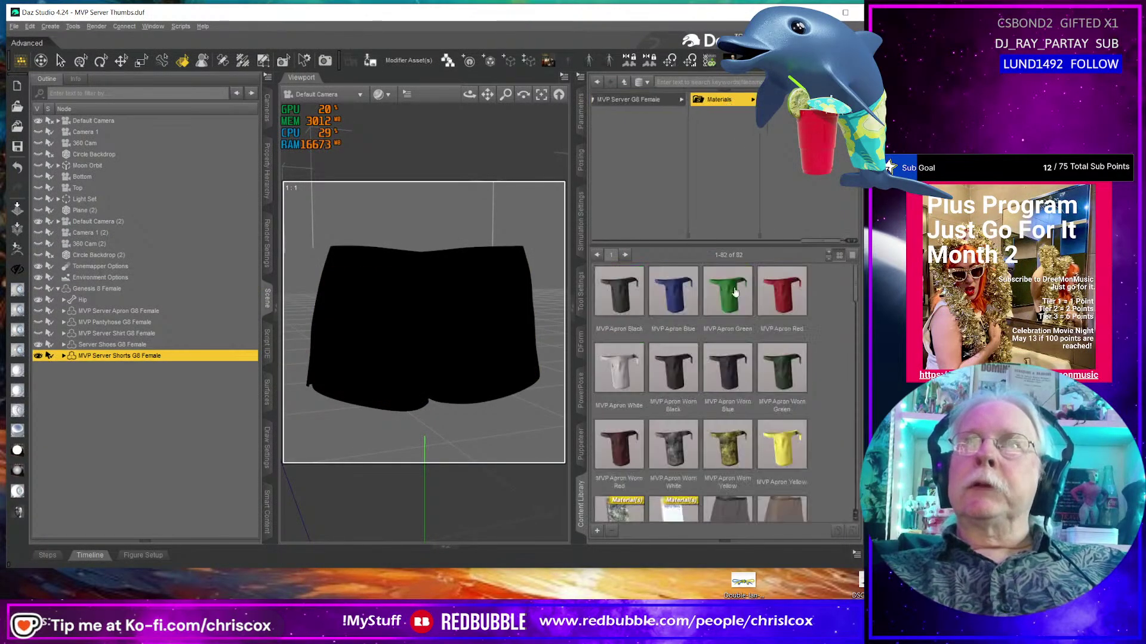
scroll(735, 409, down, 10)
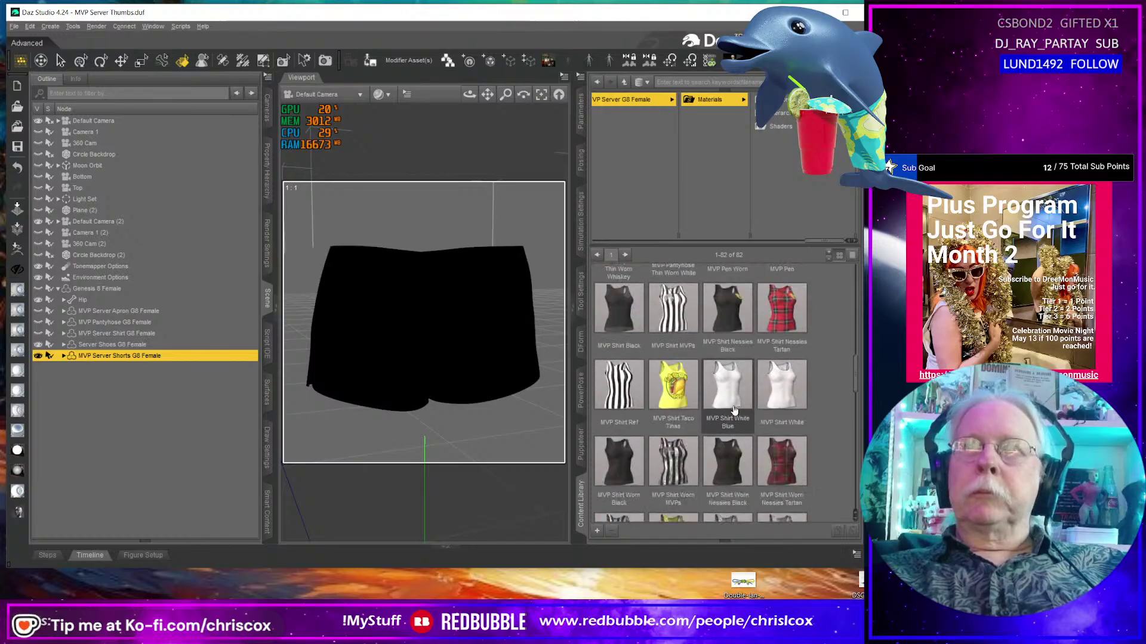
drag(627, 310, 409, 364)
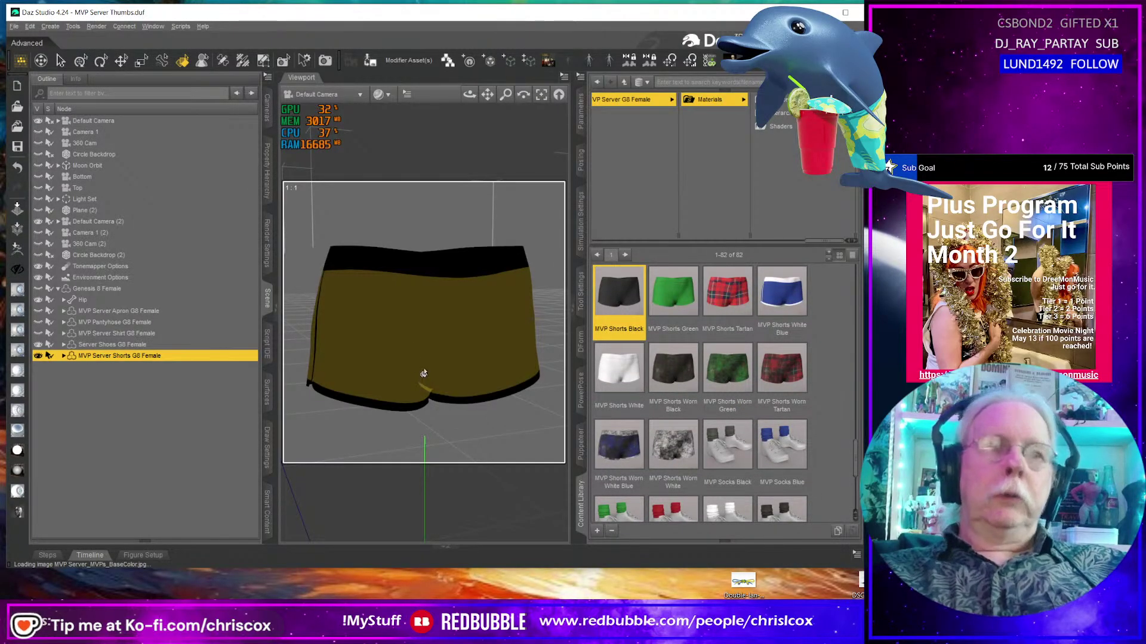
key(ctrl+r)
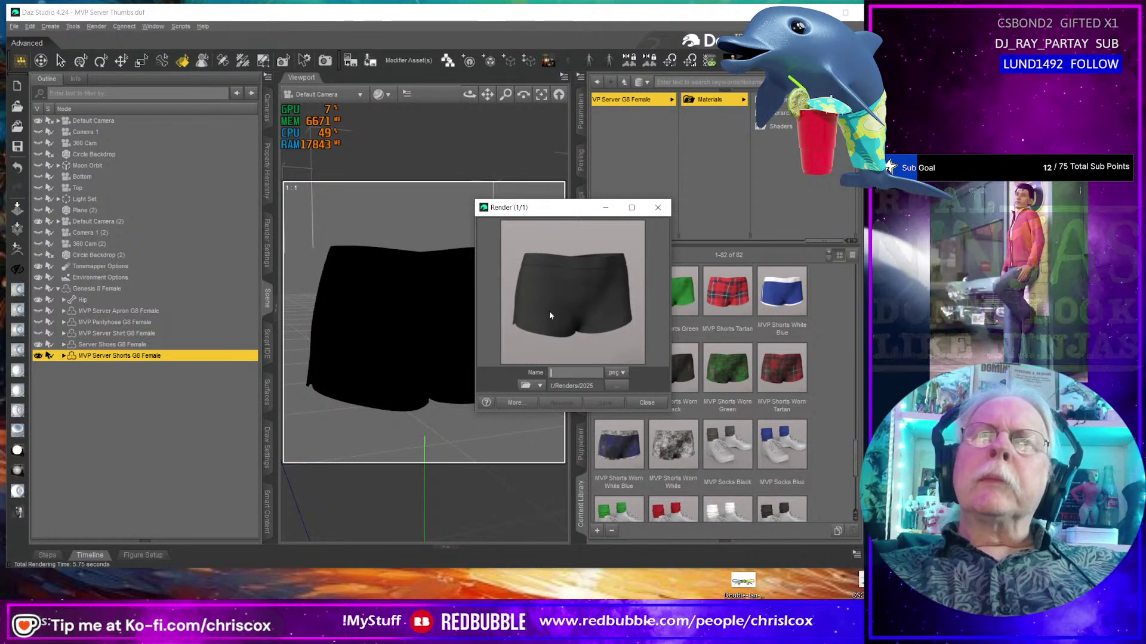
click(658, 207)
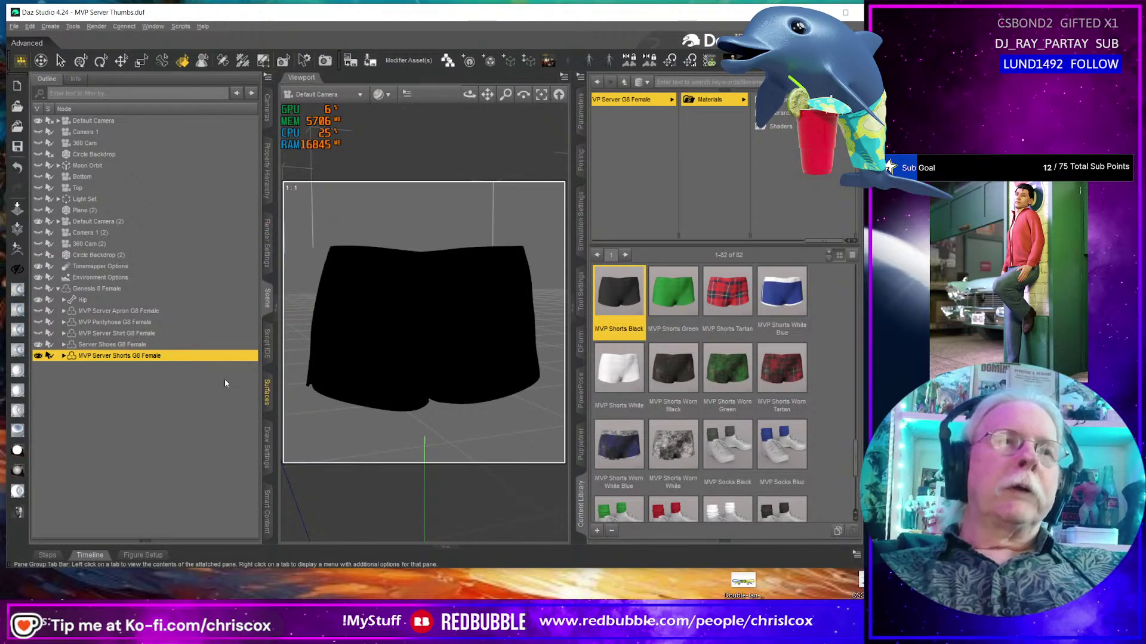
Display the shorts' surface settings and apply the MVP Shorts Green material to the shorts.
click(267, 392)
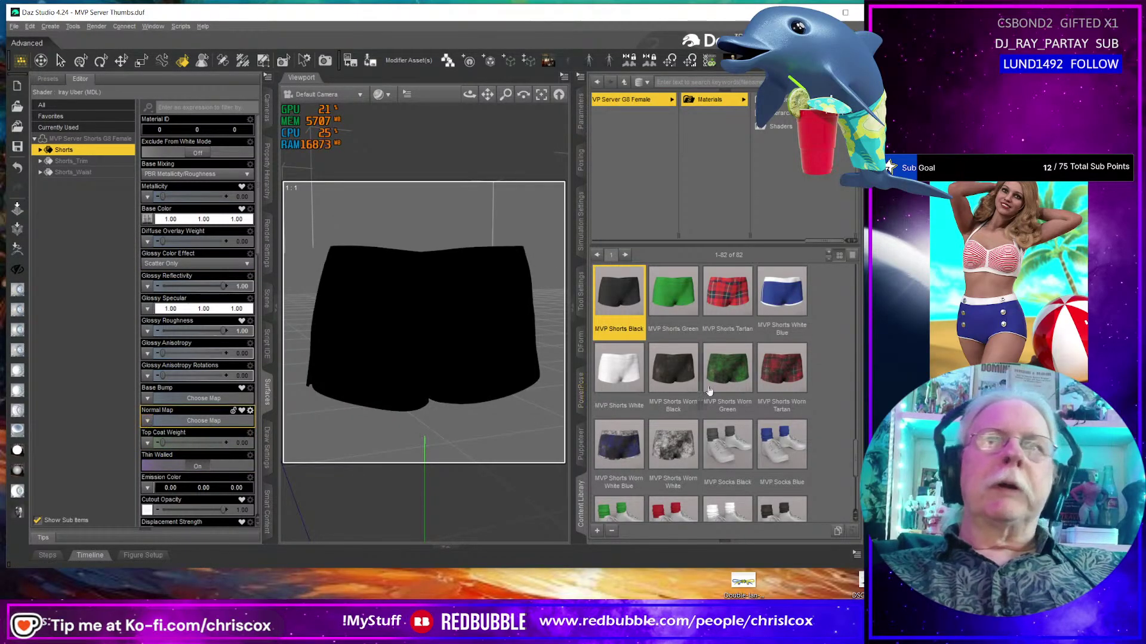
drag(673, 291, 403, 352)
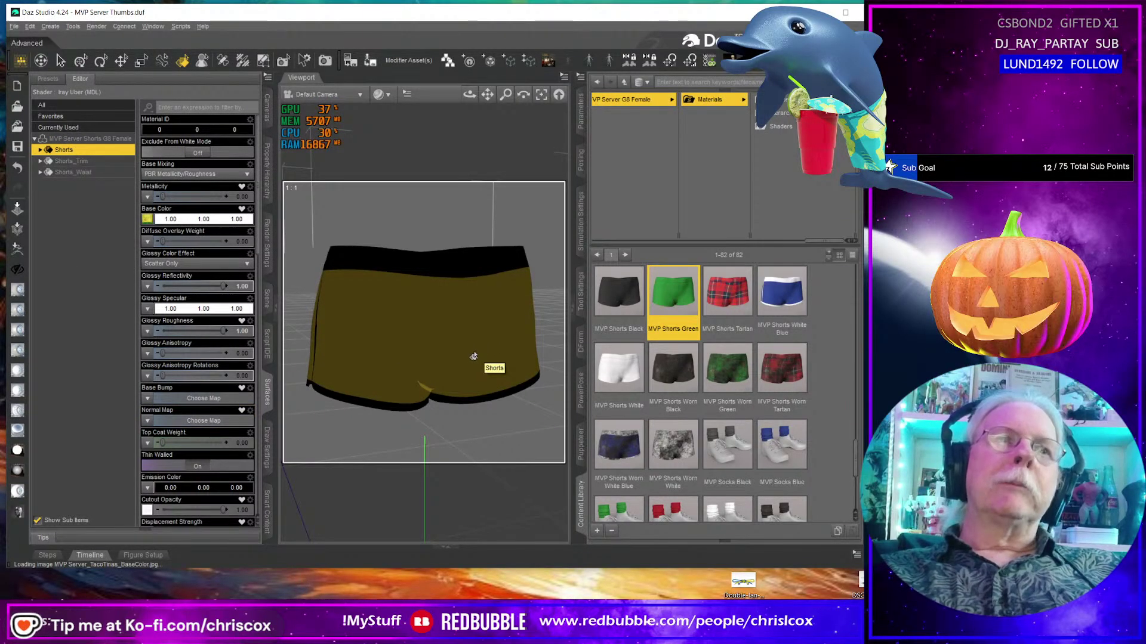
click(784, 296)
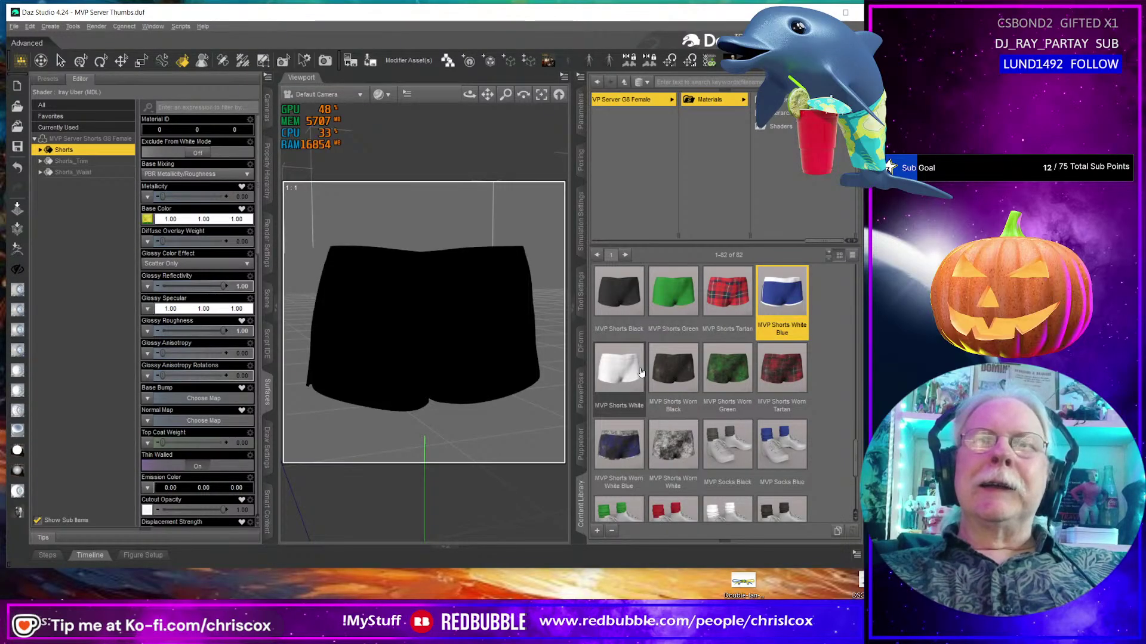
drag(640, 373, 509, 357)
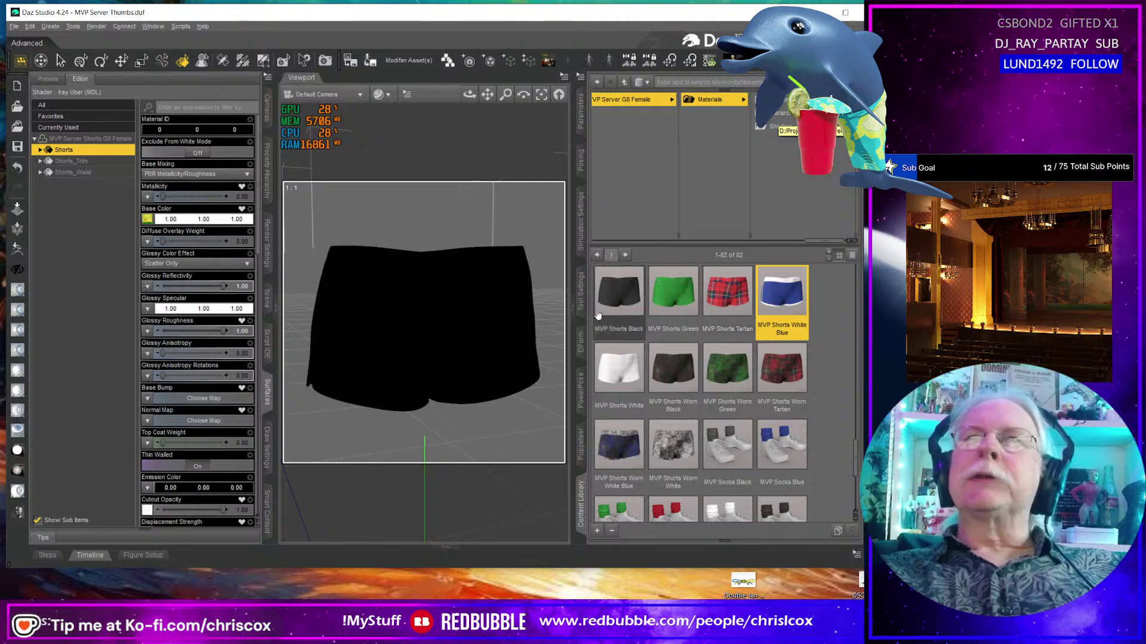
Hide the shorts, make MVP Server Shirt G8 Female visible, and display the shirt's surface settings.
click(267, 301)
click(37, 355)
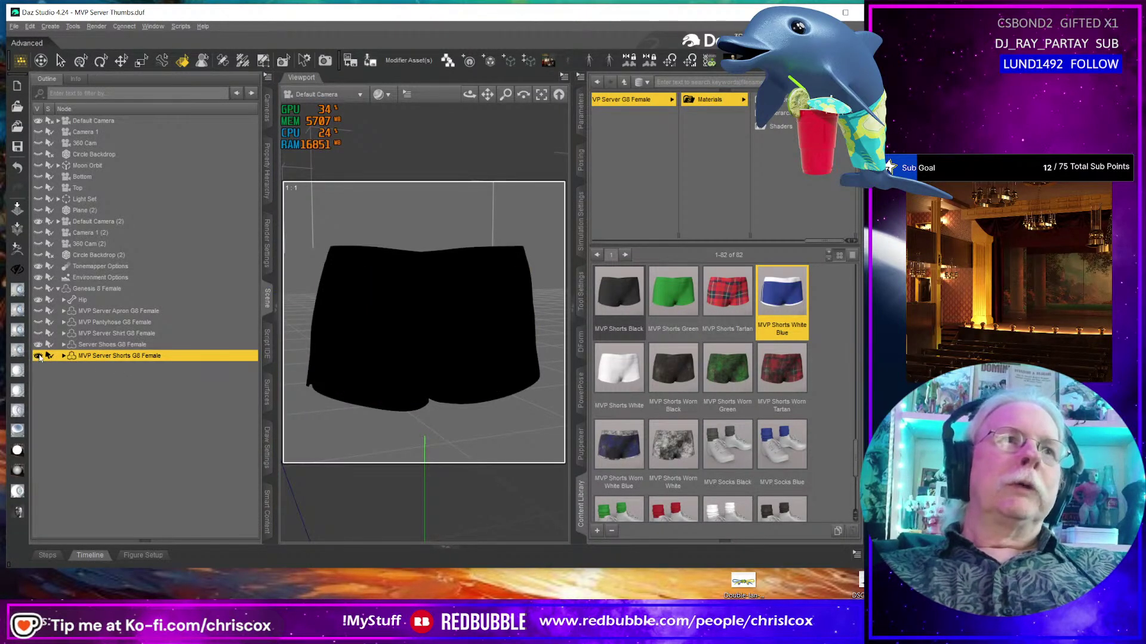
click(38, 333)
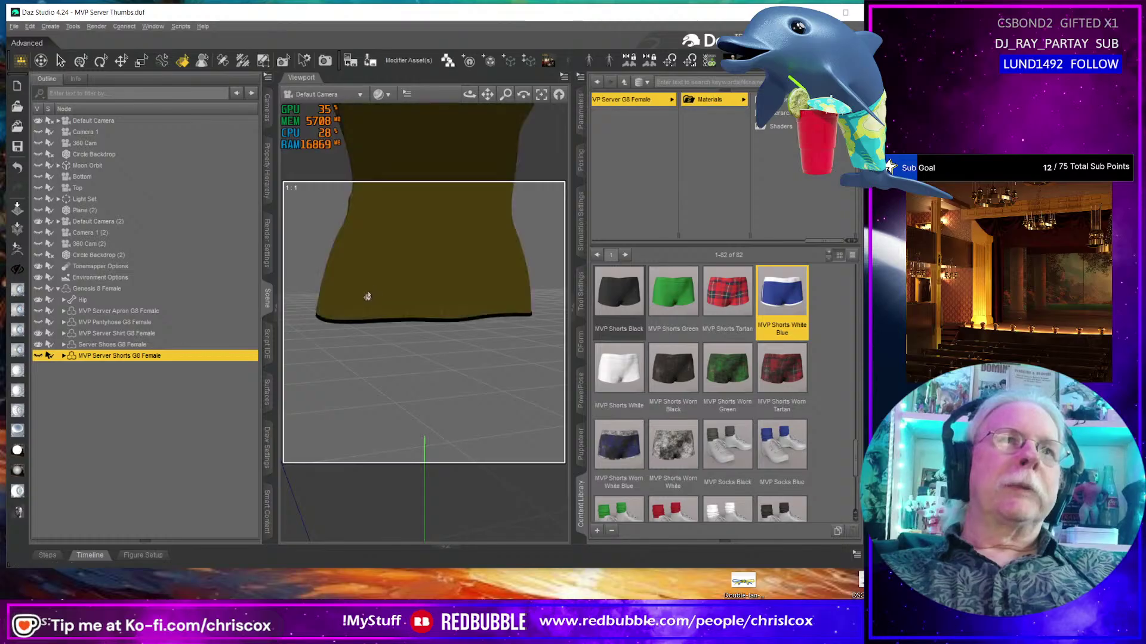
click(119, 333)
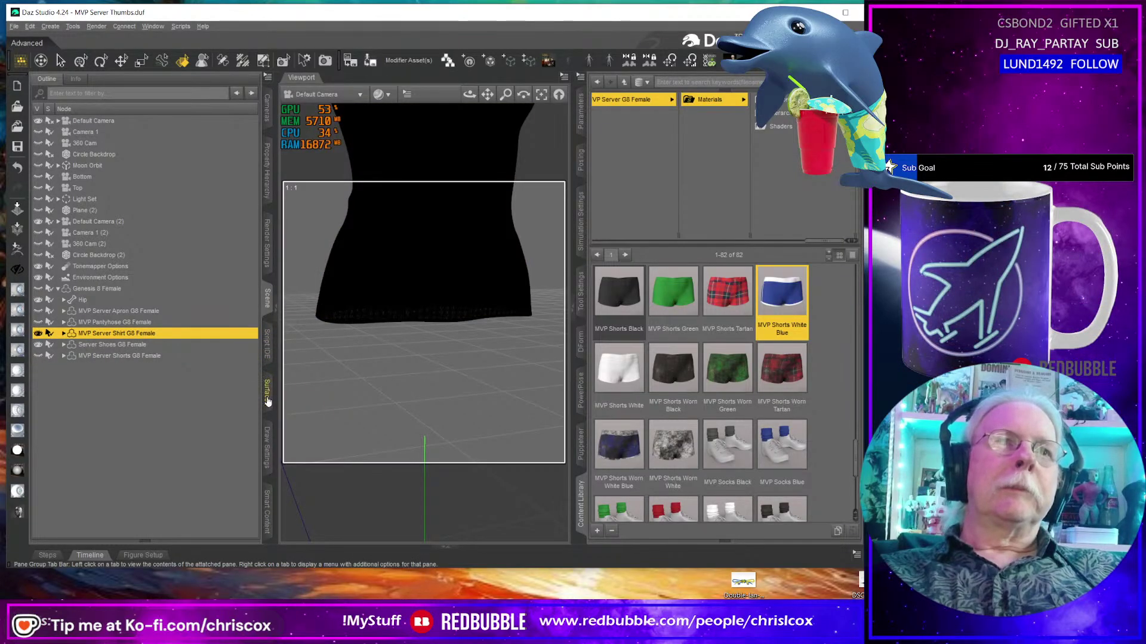
click(266, 392)
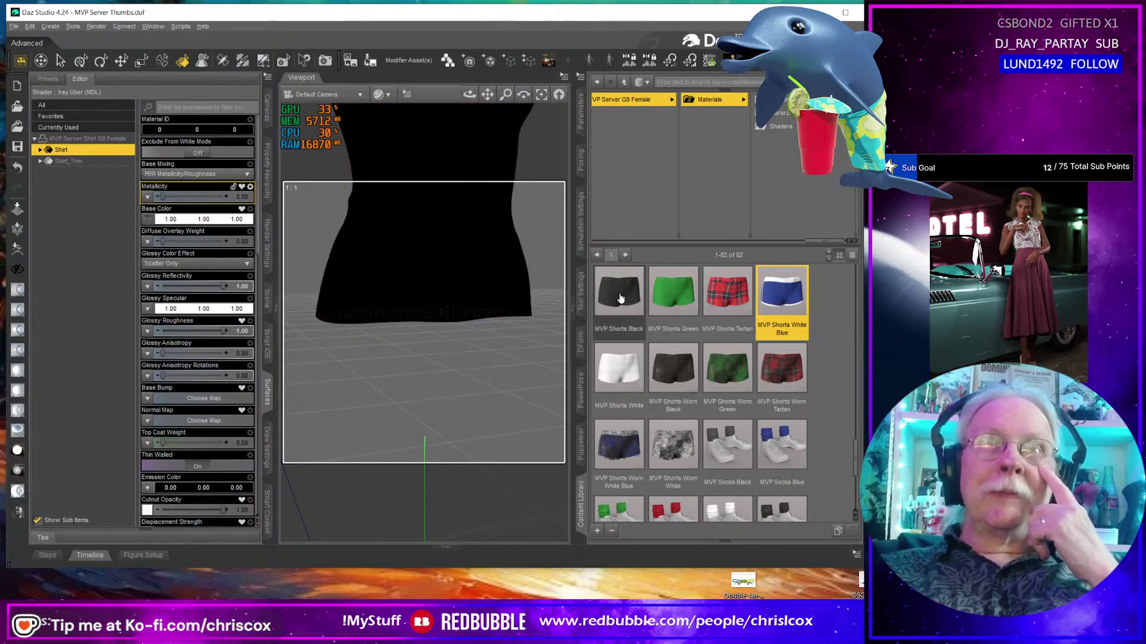
Check the shirt's Base Color map choices and highlight the MVP Shorts Black preset.
mouse_move(620, 299)
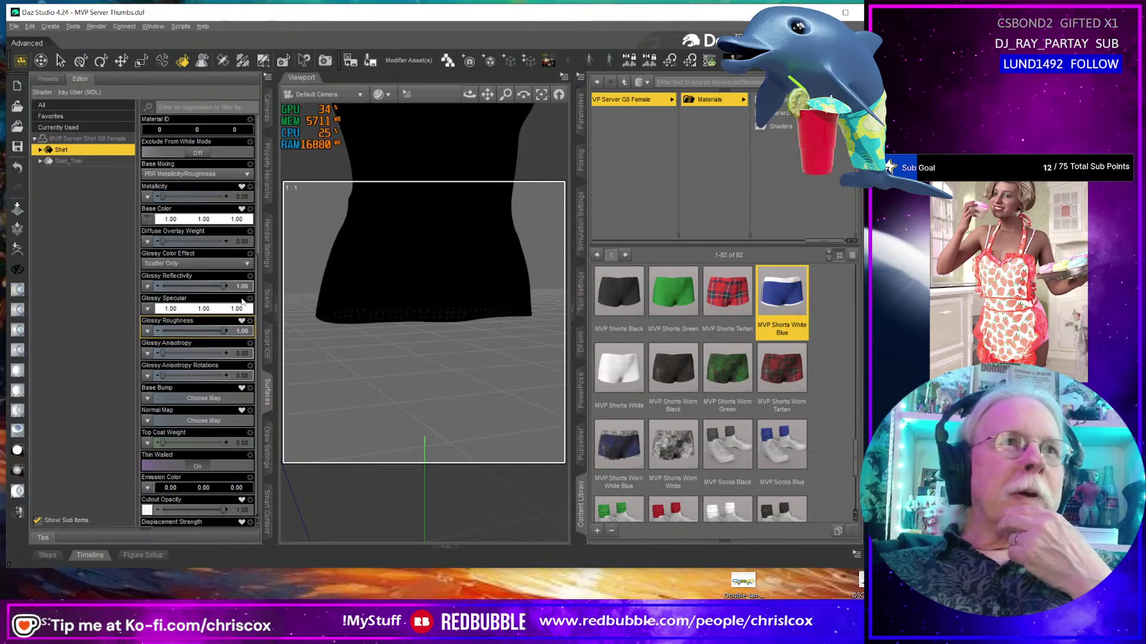
click(147, 223)
click(382, 237)
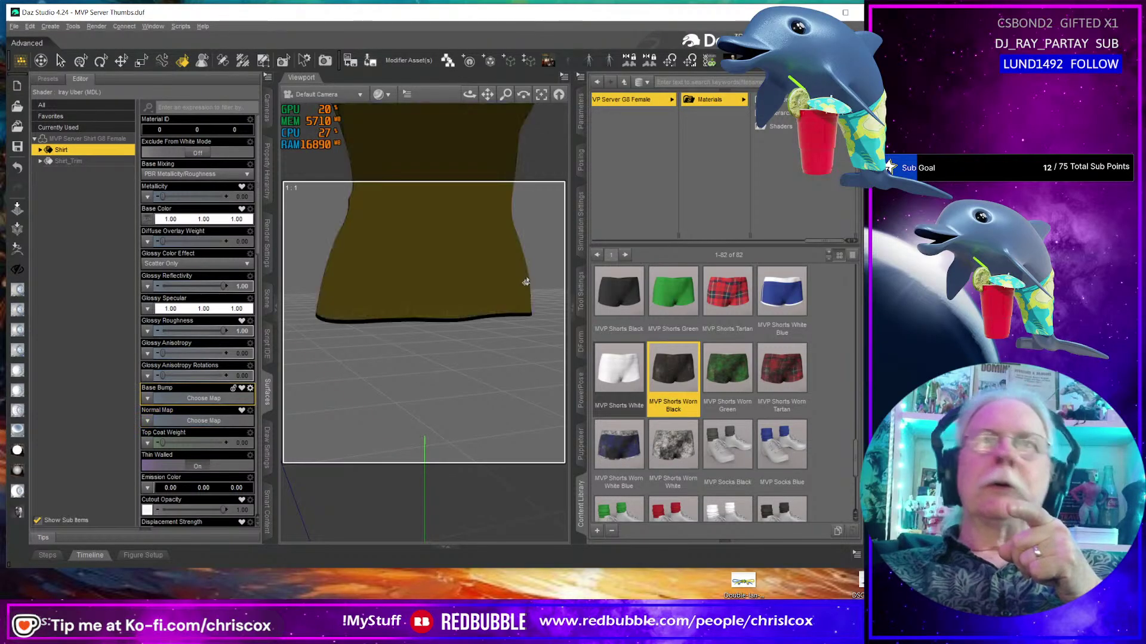
click(619, 281)
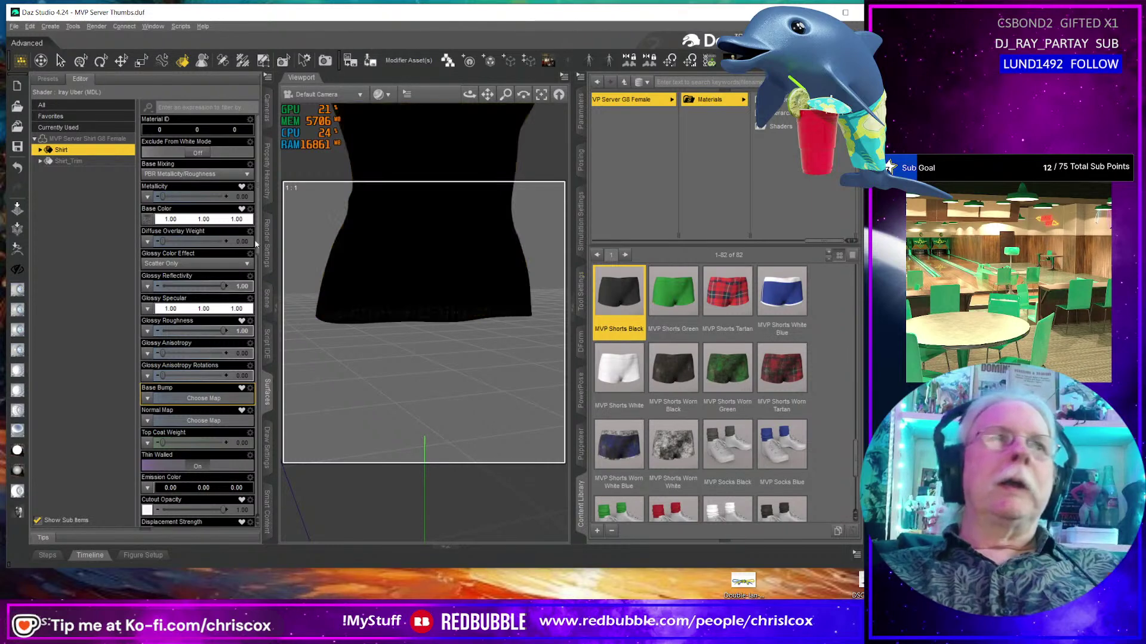
Hide the shirt, show the shorts again, and select all of the shorts' surfaces for editing.
click(268, 301)
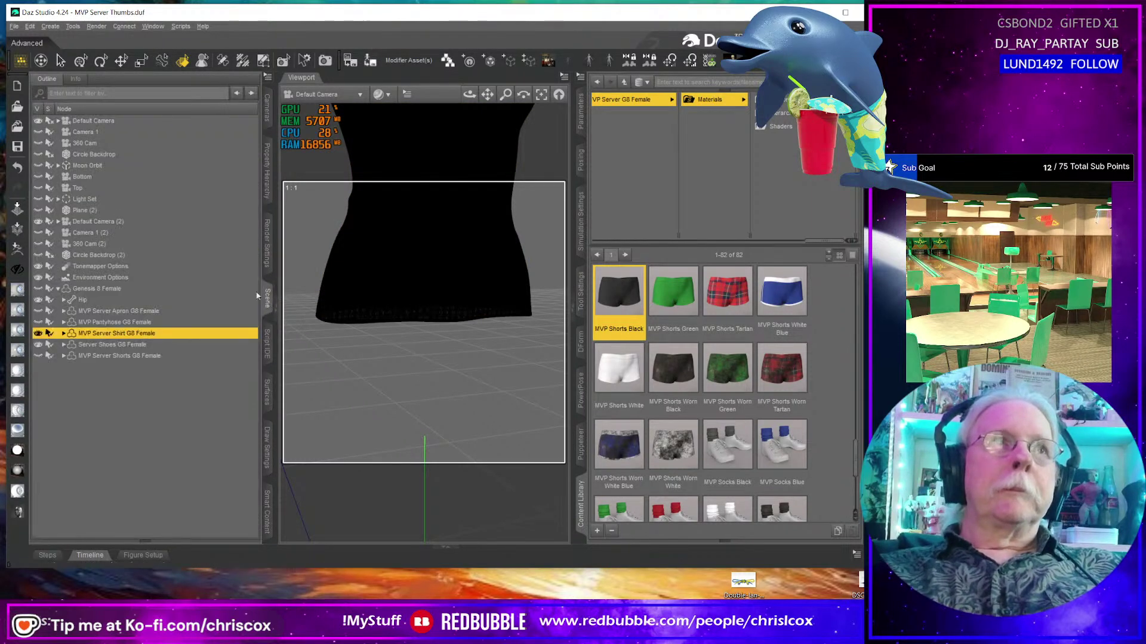
click(38, 333)
click(38, 356)
click(95, 355)
click(267, 390)
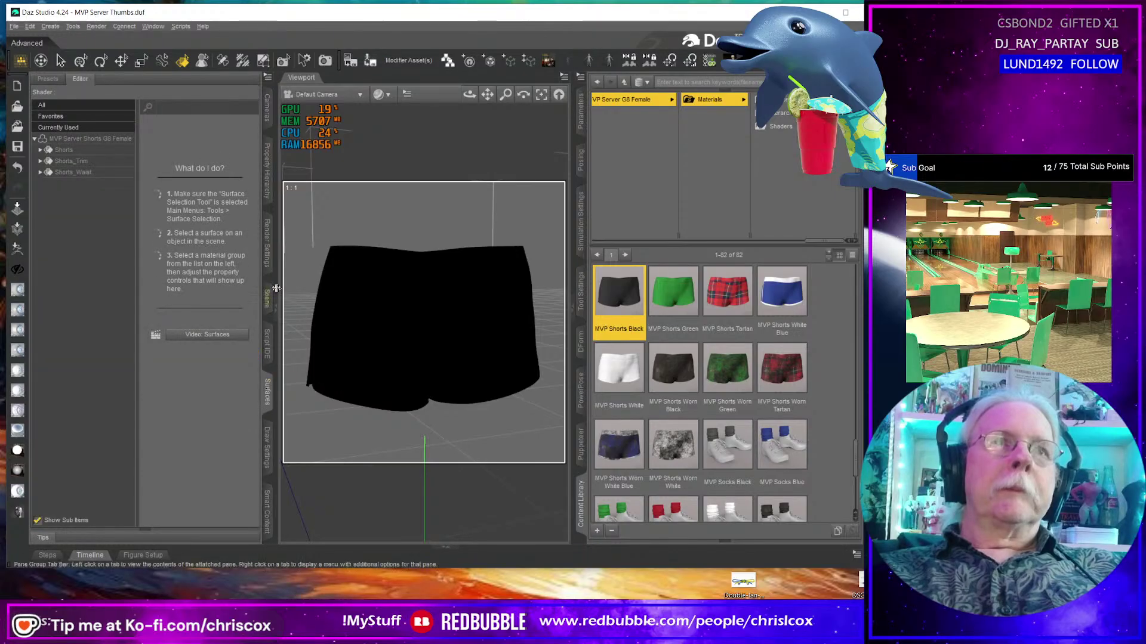
click(86, 145)
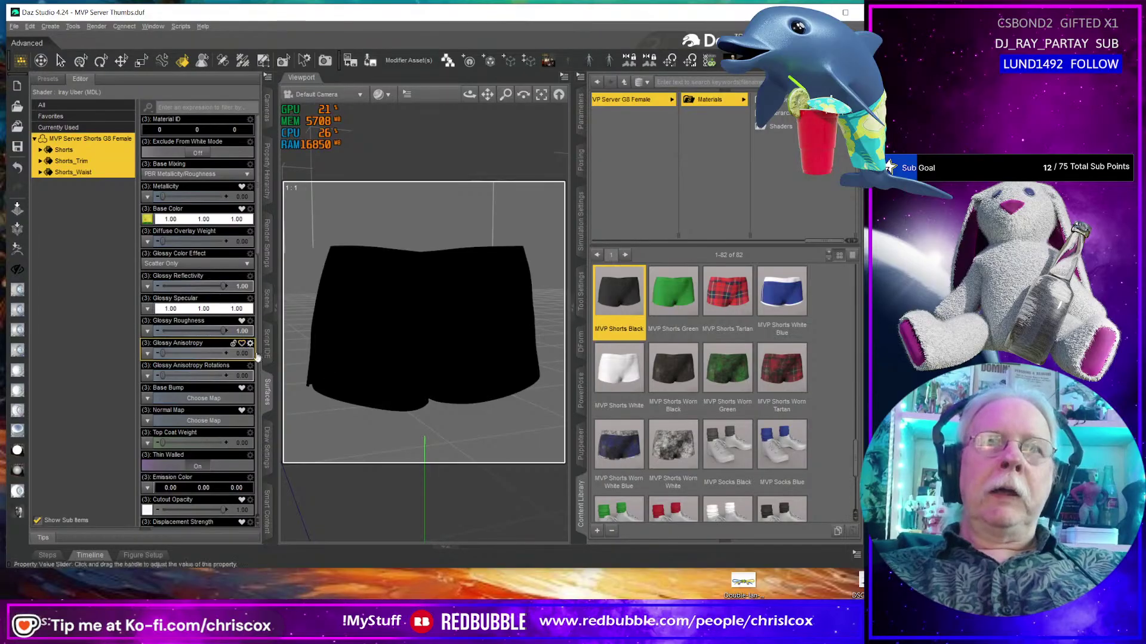
Return to the MVP Server G8 Female content folder and inspect the Base Color map on the shorts' surfaces.
click(633, 103)
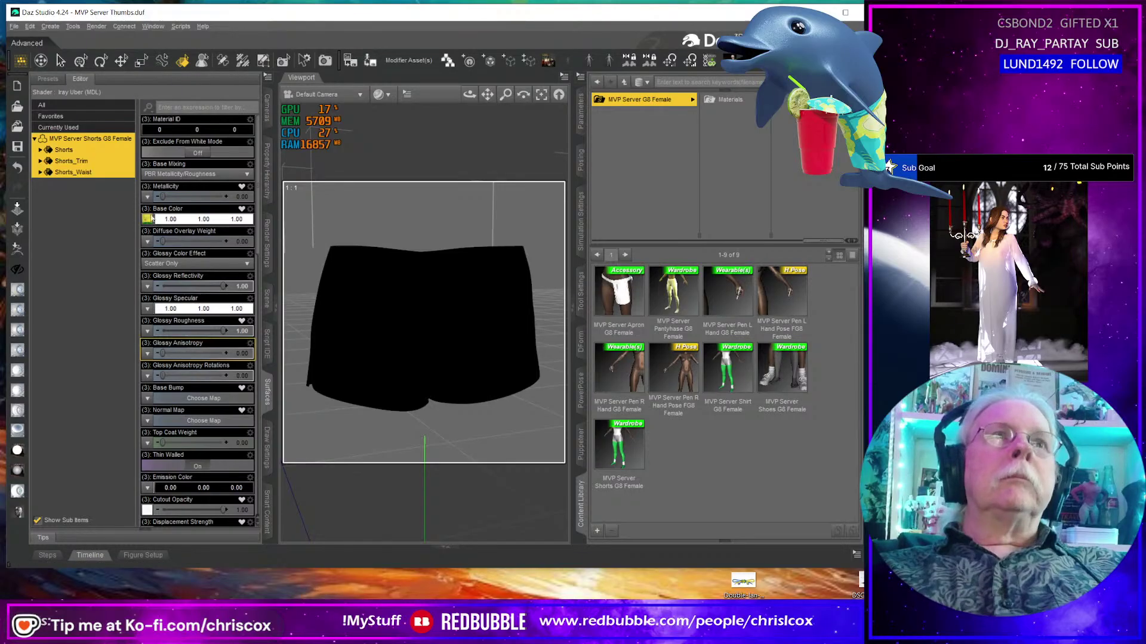
mouse_move(149, 219)
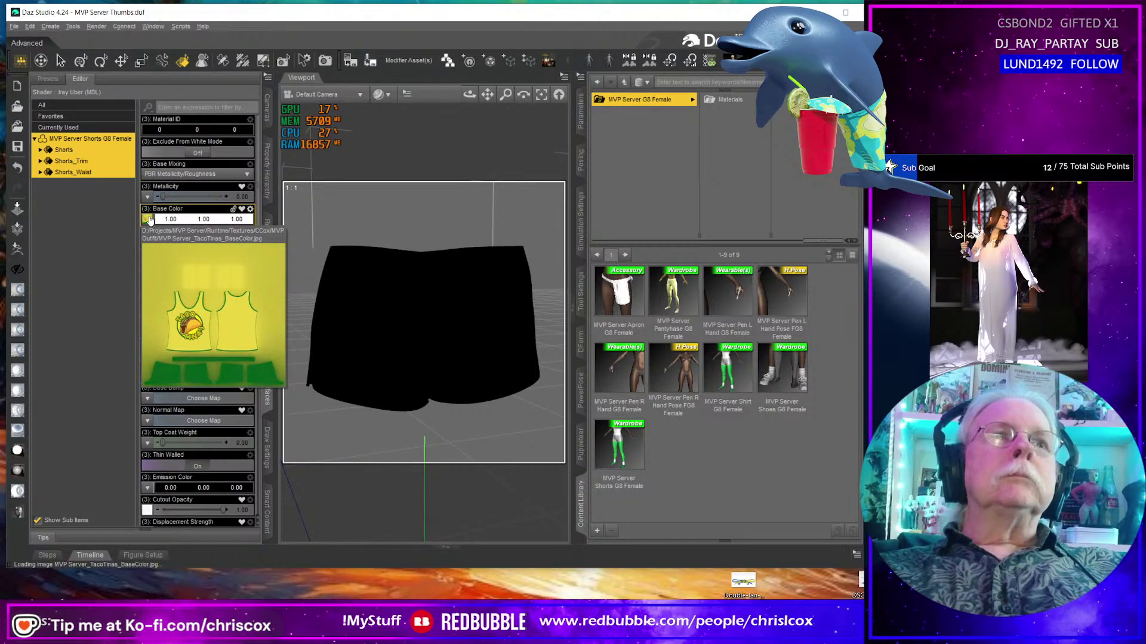
click(83, 150)
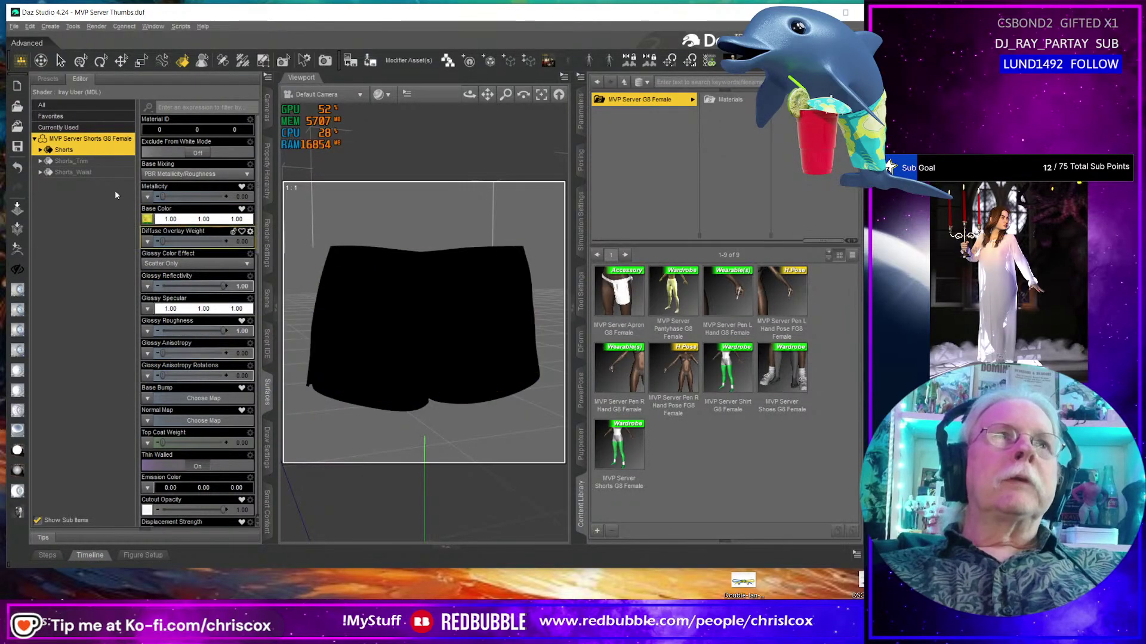
click(99, 144)
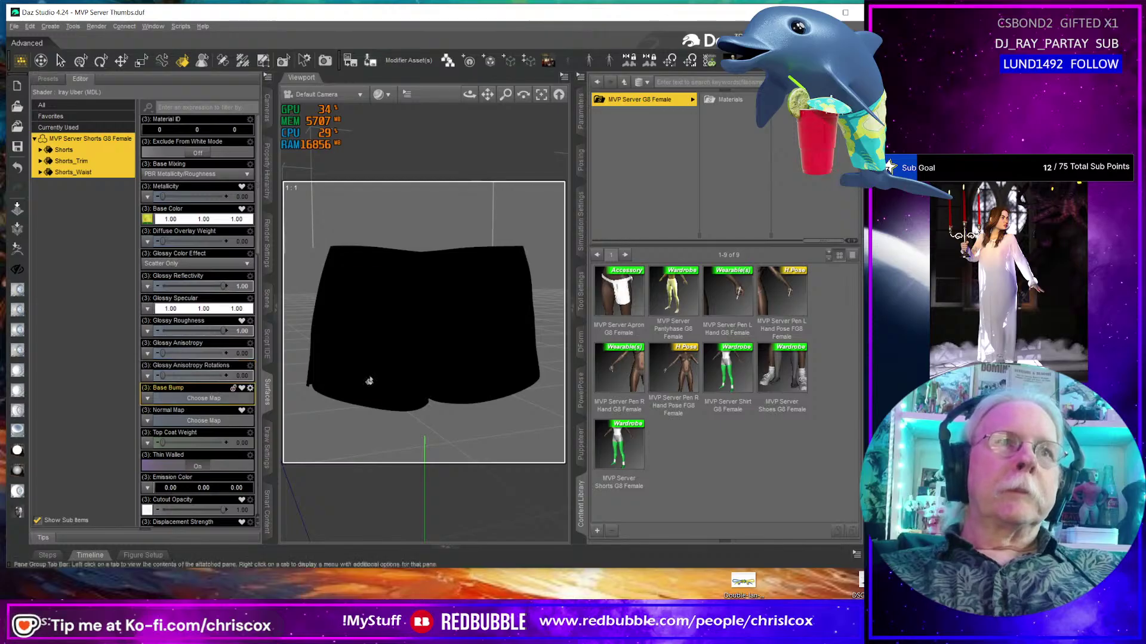
Apply the MVP Shorts Black preset from the MVP Server G8 Female Materials folder to the shorts.
click(728, 99)
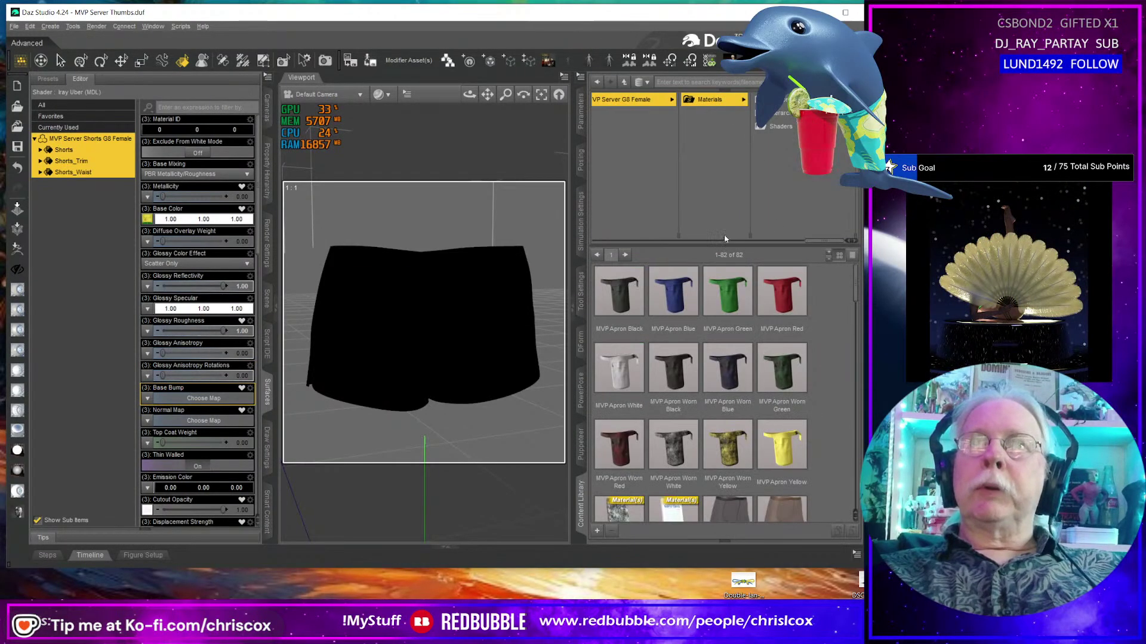
scroll(686, 384, down, 10)
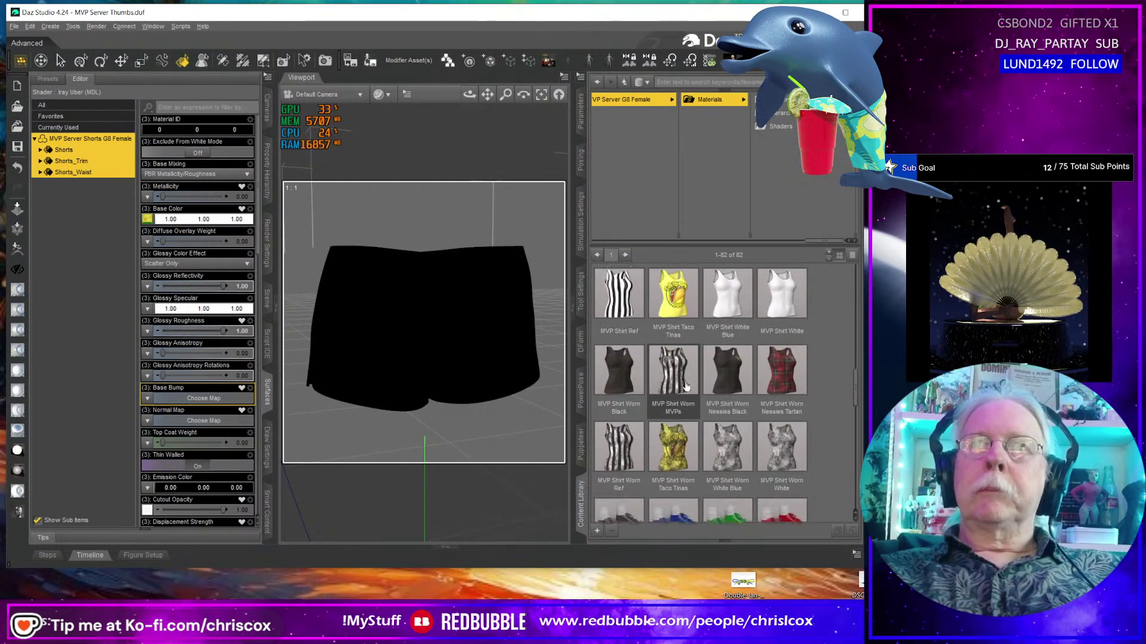
scroll(684, 387, down, 5)
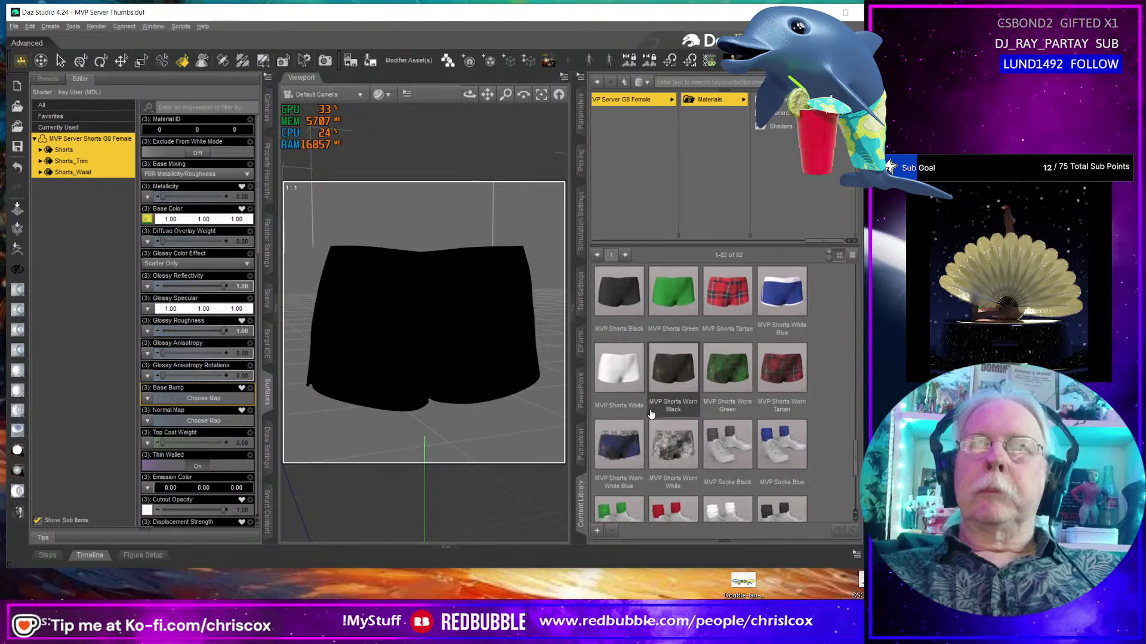
click(624, 305)
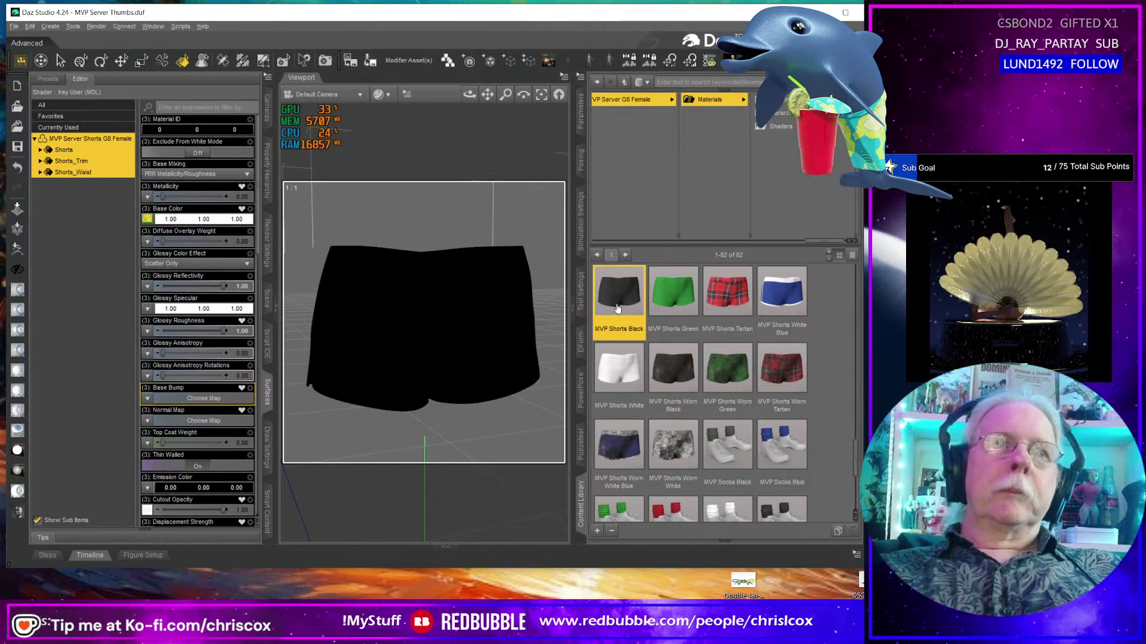
Set the Normal Map on all of the shorts' surfaces to MVP Server_Normal.jpg from the MVP Outfit textures folder.
click(148, 421)
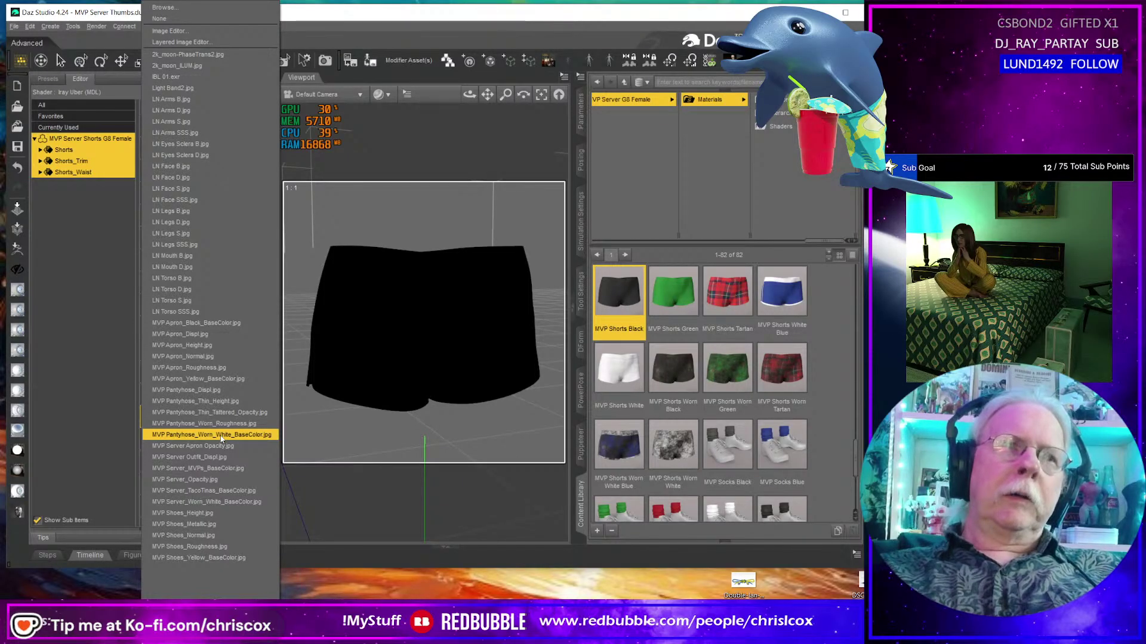
click(216, 478)
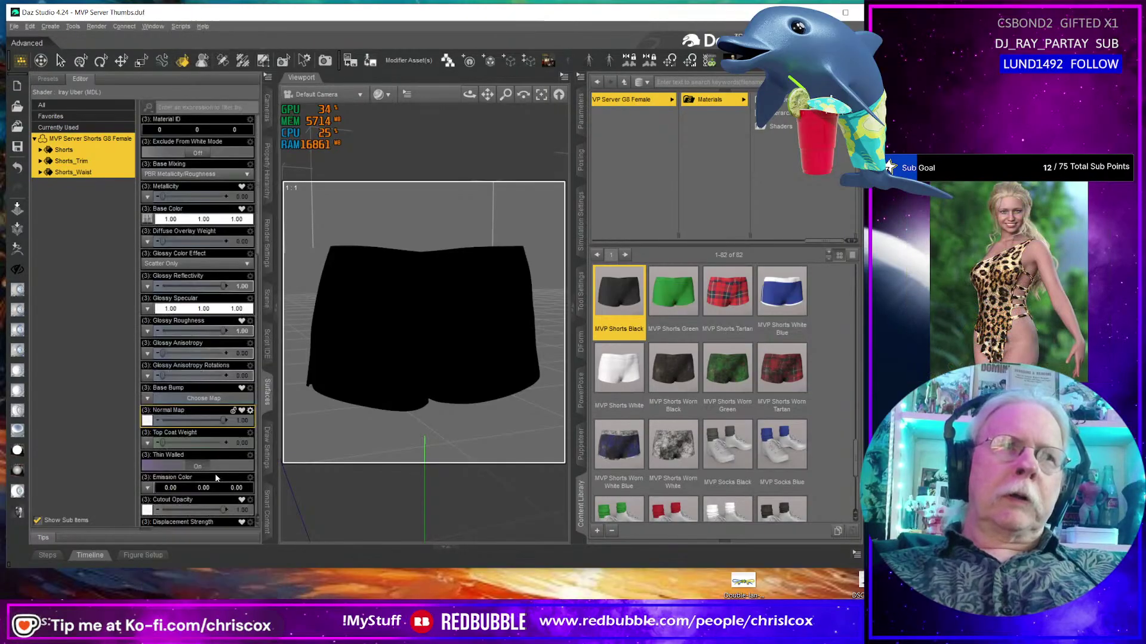
click(148, 421)
click(156, 7)
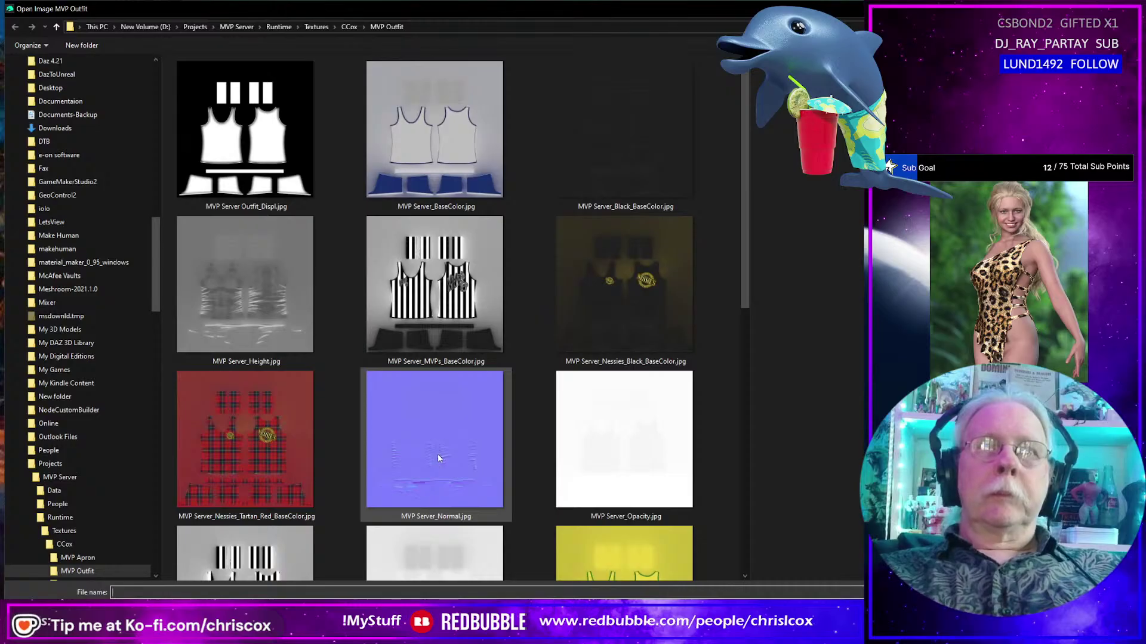
double_click(438, 459)
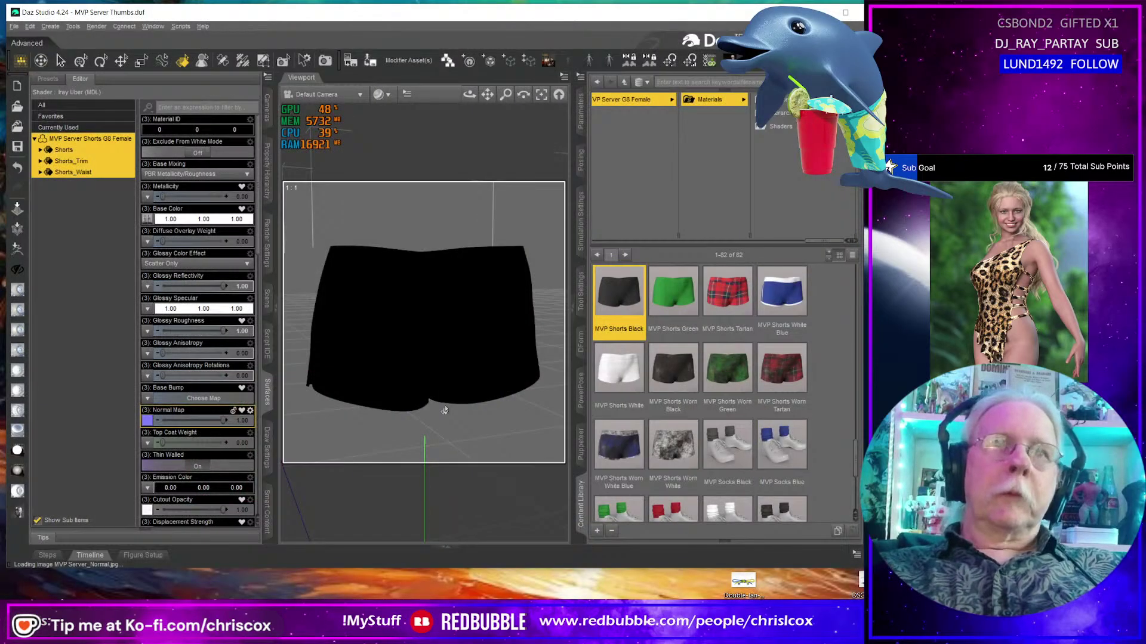
Render the shorts to check their material, then dismiss the finished render.
key(ctrl+r)
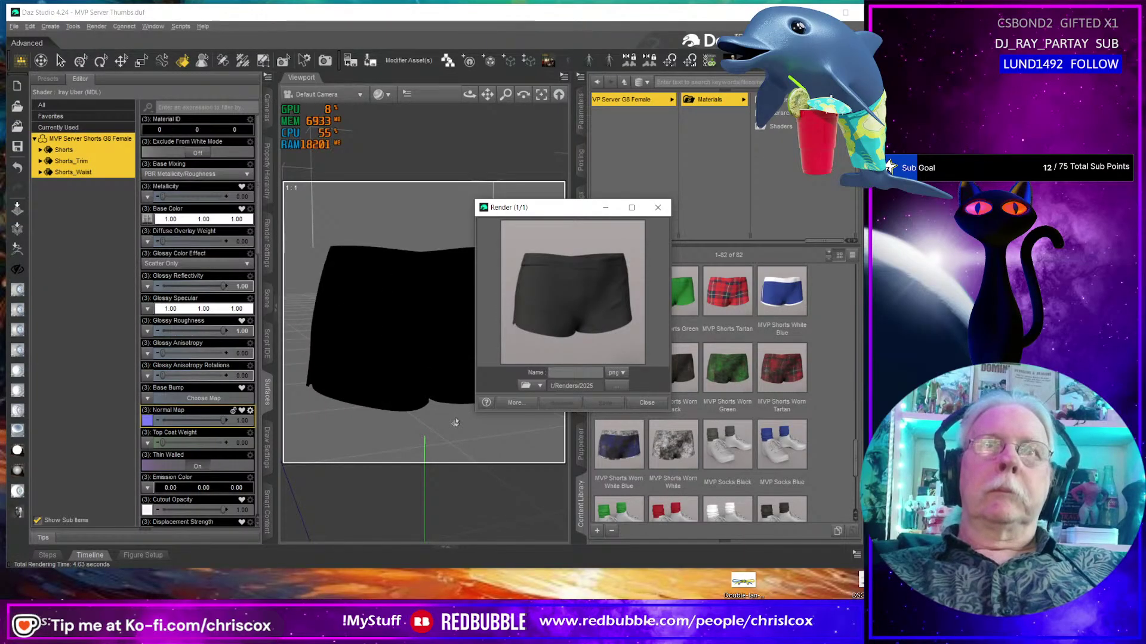
drag(560, 207, 452, 225)
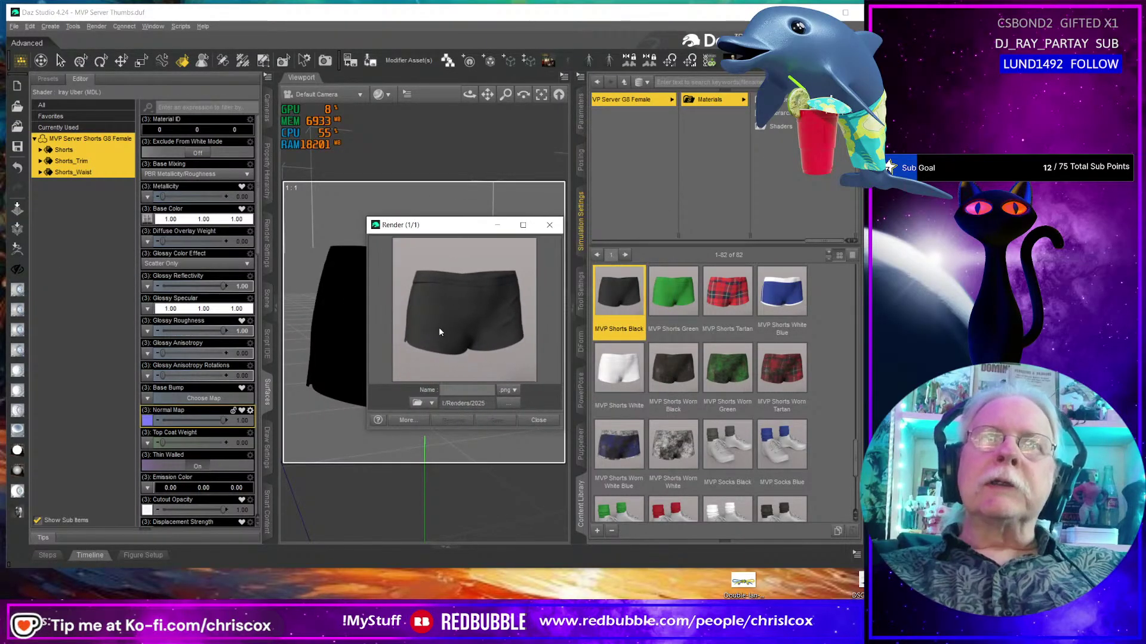
click(549, 225)
Save the shorts' thumbnail over MVP Server Shorts G8 Female.tip.png and reopen the MVP Server G8 Female content folder.
click(346, 67)
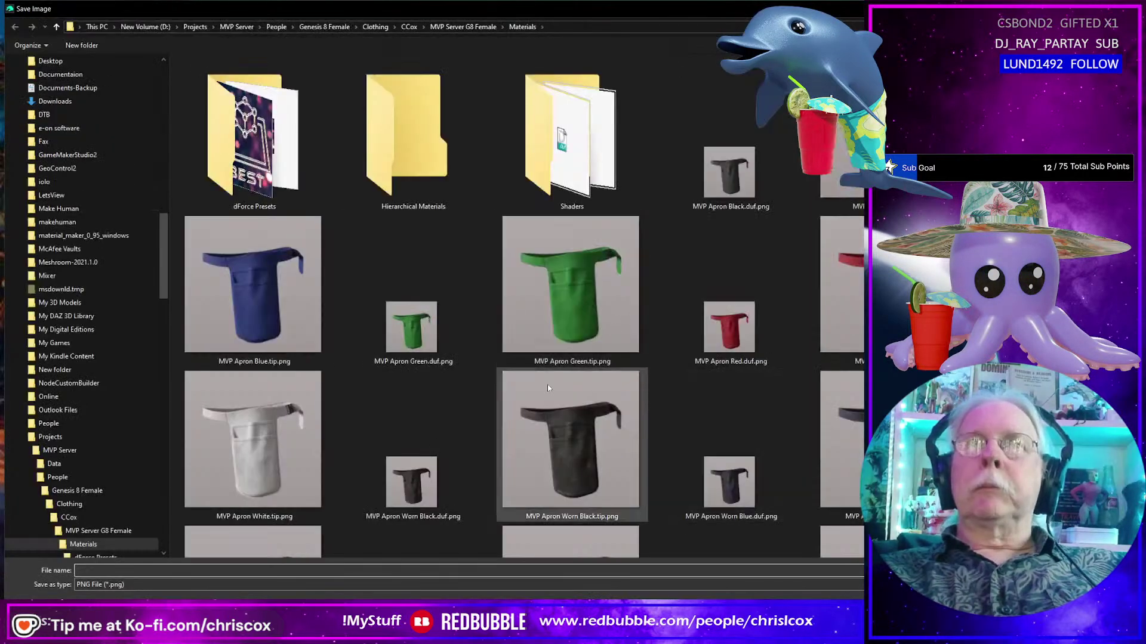
click(102, 531)
scroll(683, 343, down, 2)
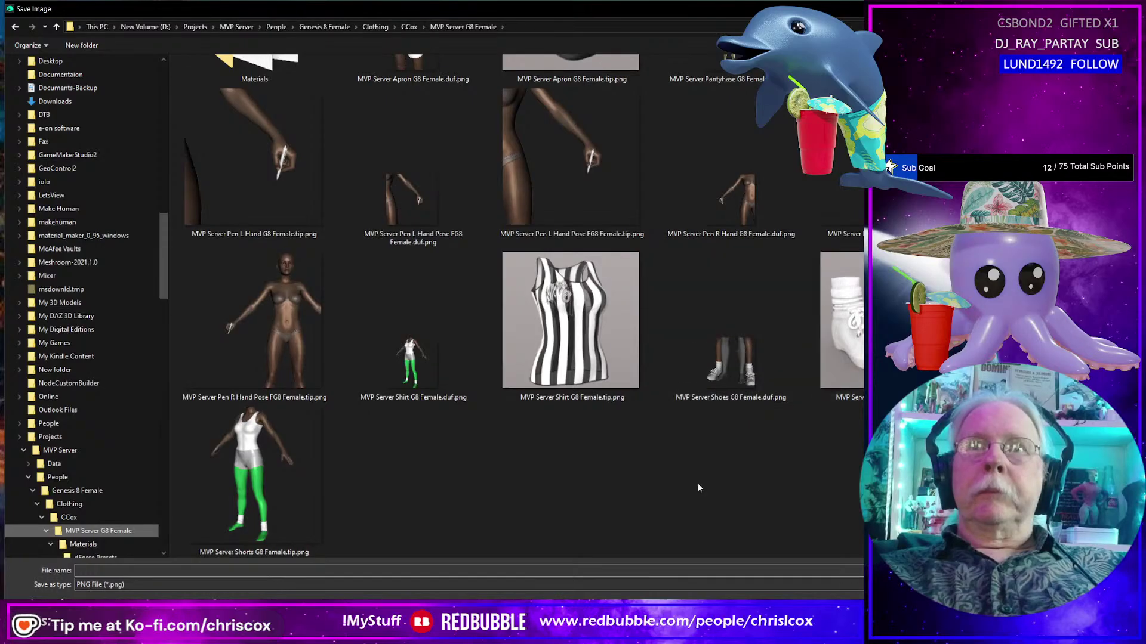
click(254, 478)
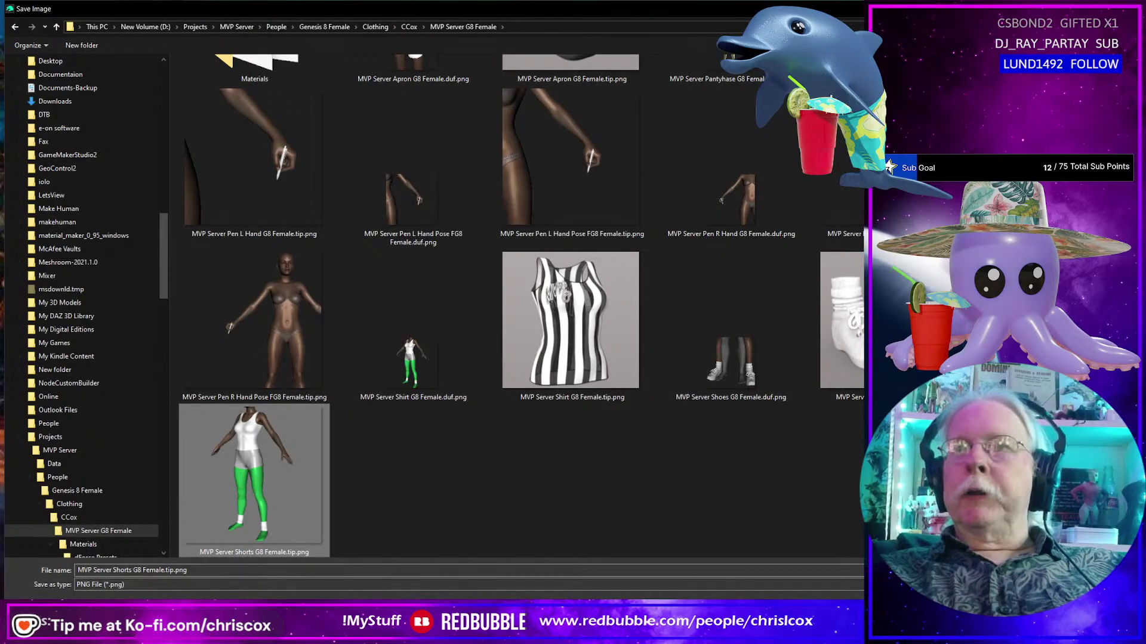
key(Return)
click(398, 305)
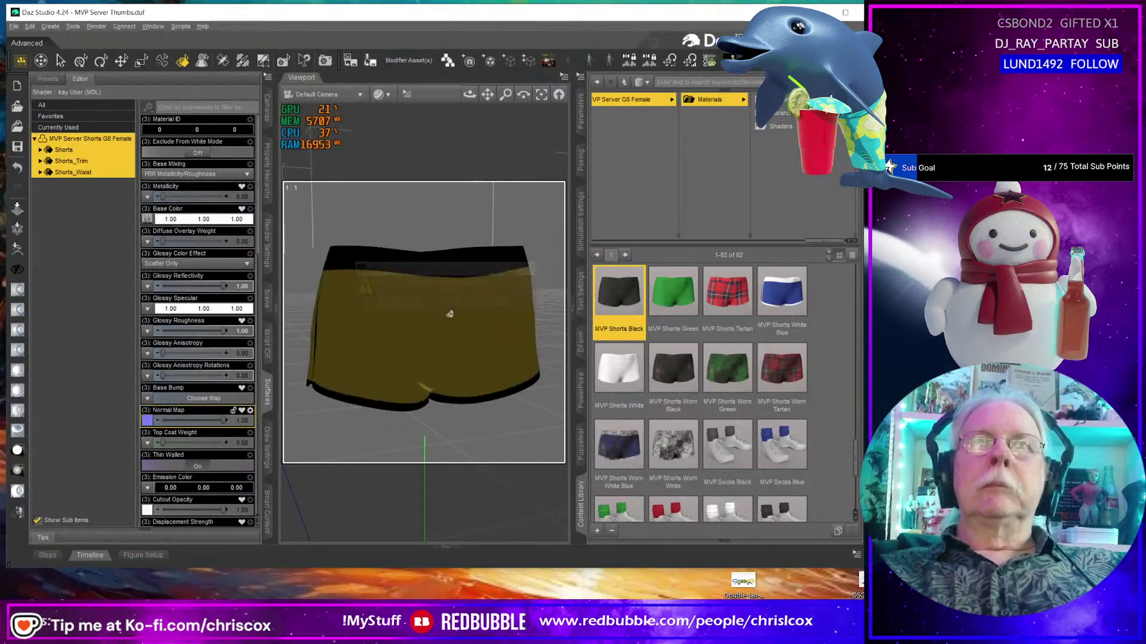
click(630, 102)
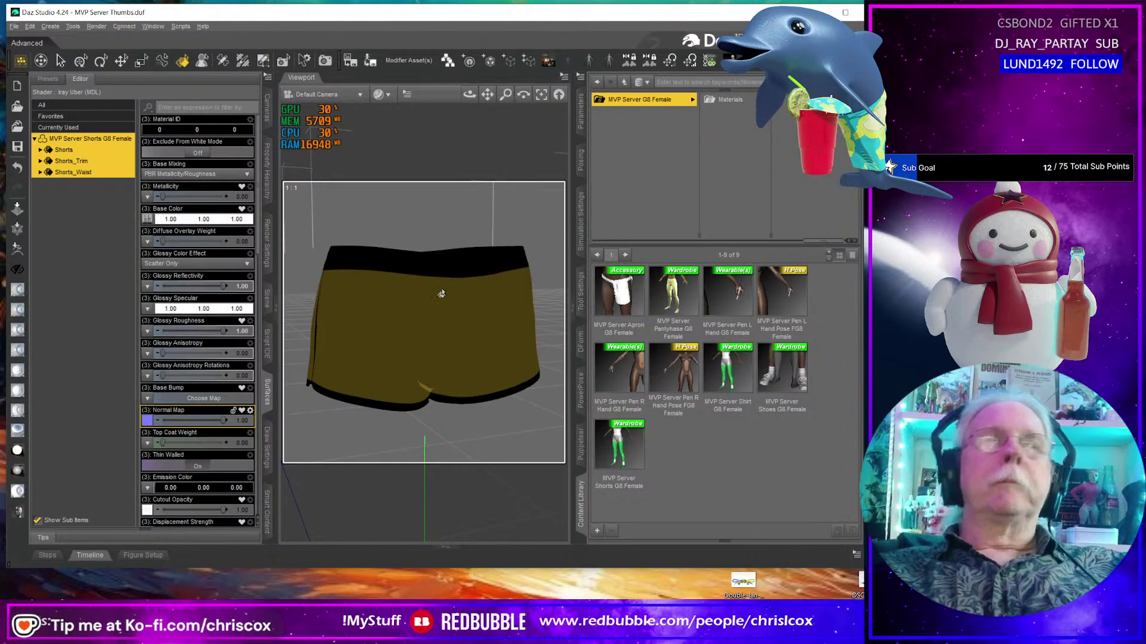
Show the Genesis 8 Female figure without any of her clothing items and select the figure.
click(267, 297)
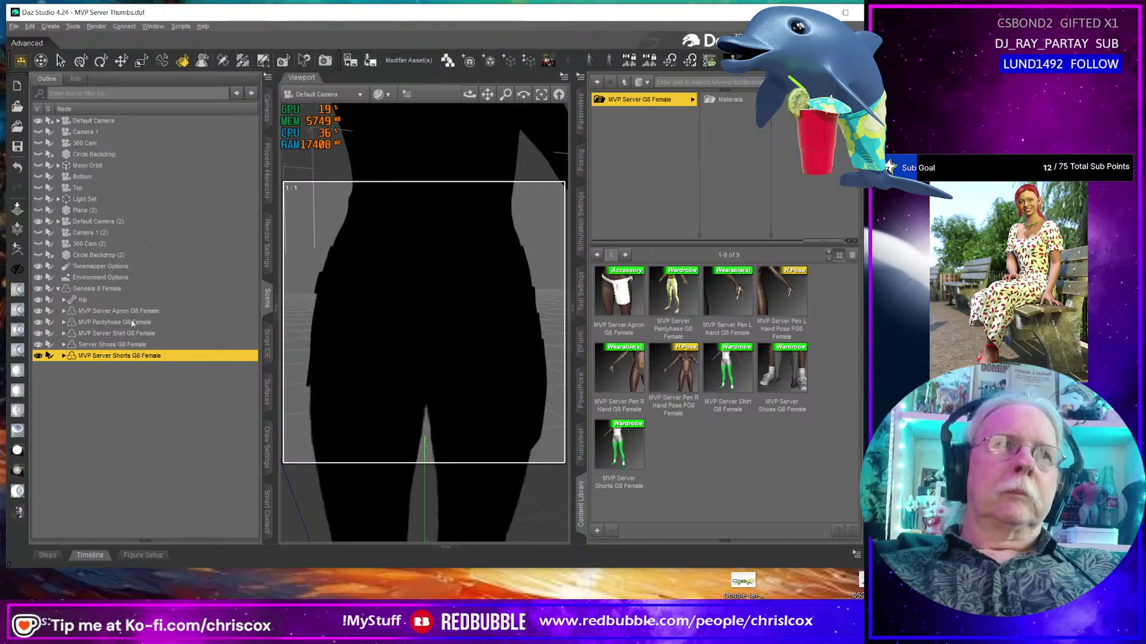
click(38, 356)
click(313, 399)
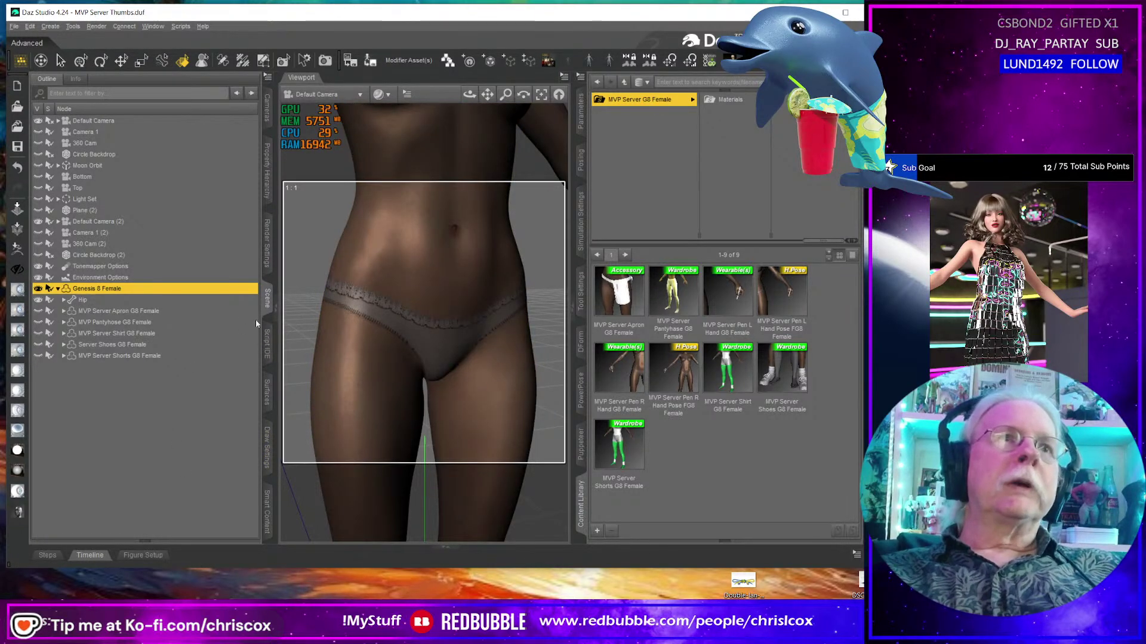
Apply the glossy near-black shader preset to all Genesis 8 Female surfaces.
click(267, 391)
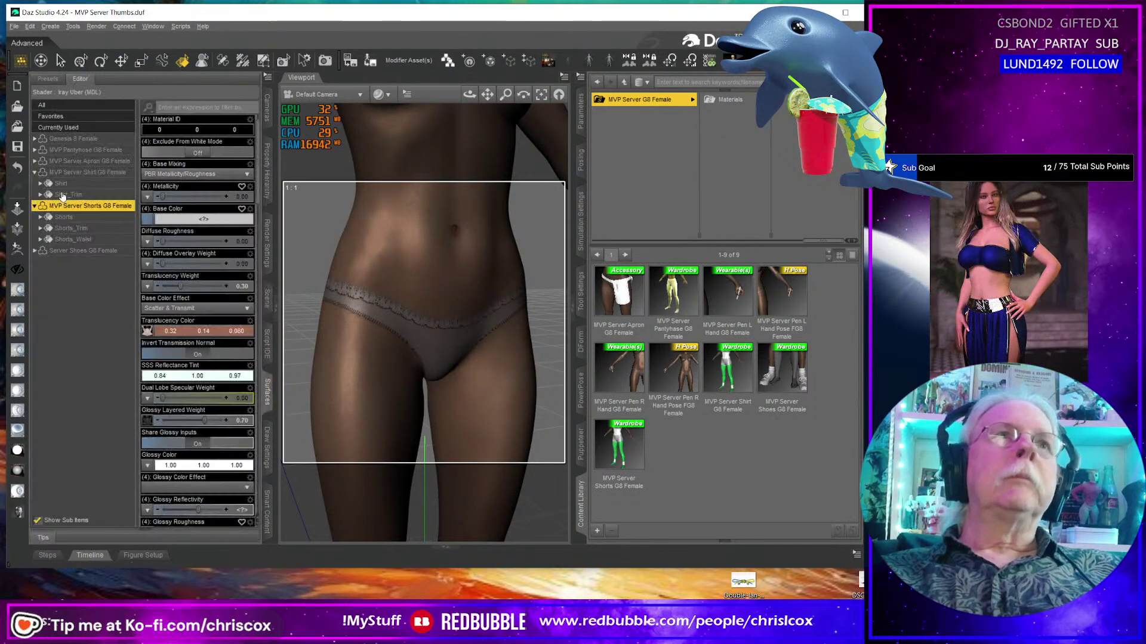
click(80, 140)
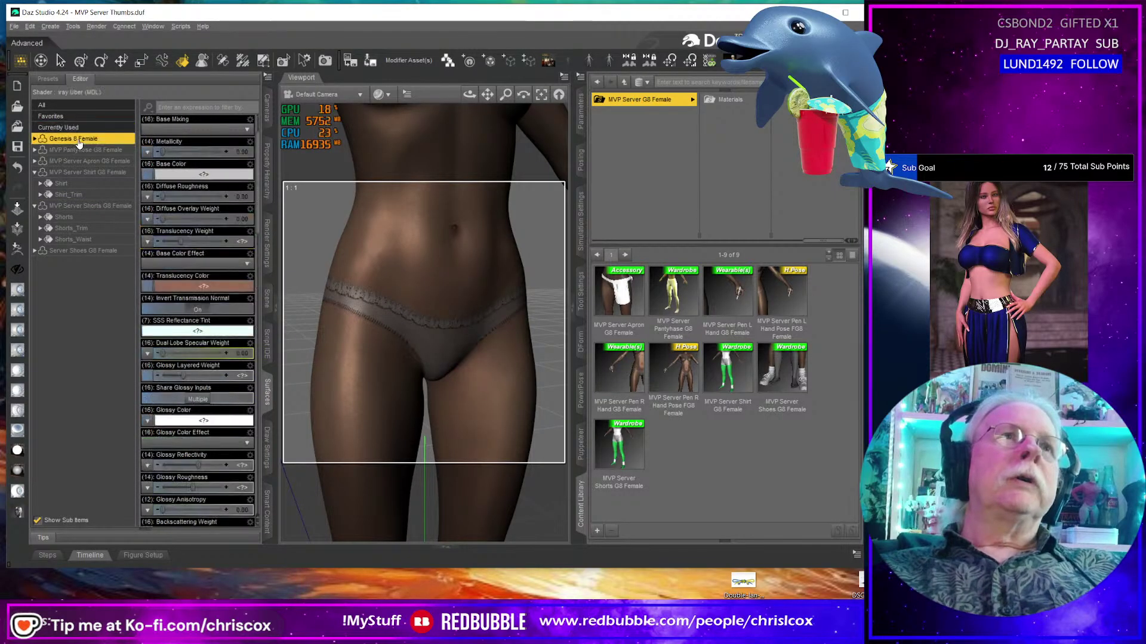
click(19, 512)
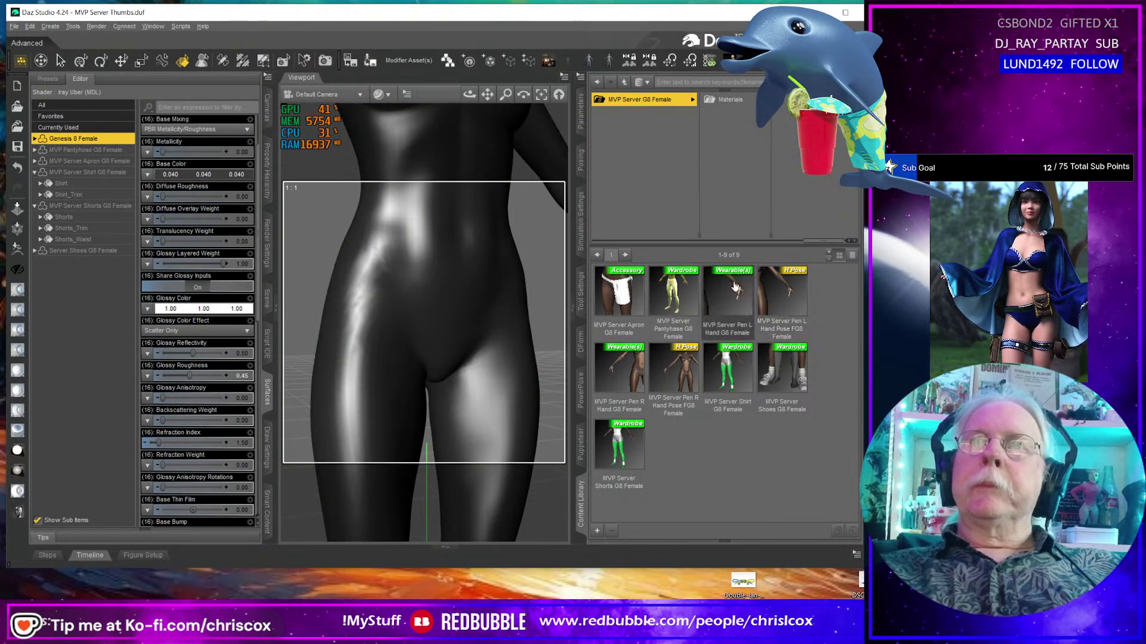
Frame the figure's left hand and load the MVP Server Pen L Hand G8 Female wearable preset.
mouse_move(738, 290)
mouse_down()
mouse_move(639, 302)
mouse_move(538, 289)
mouse_up()
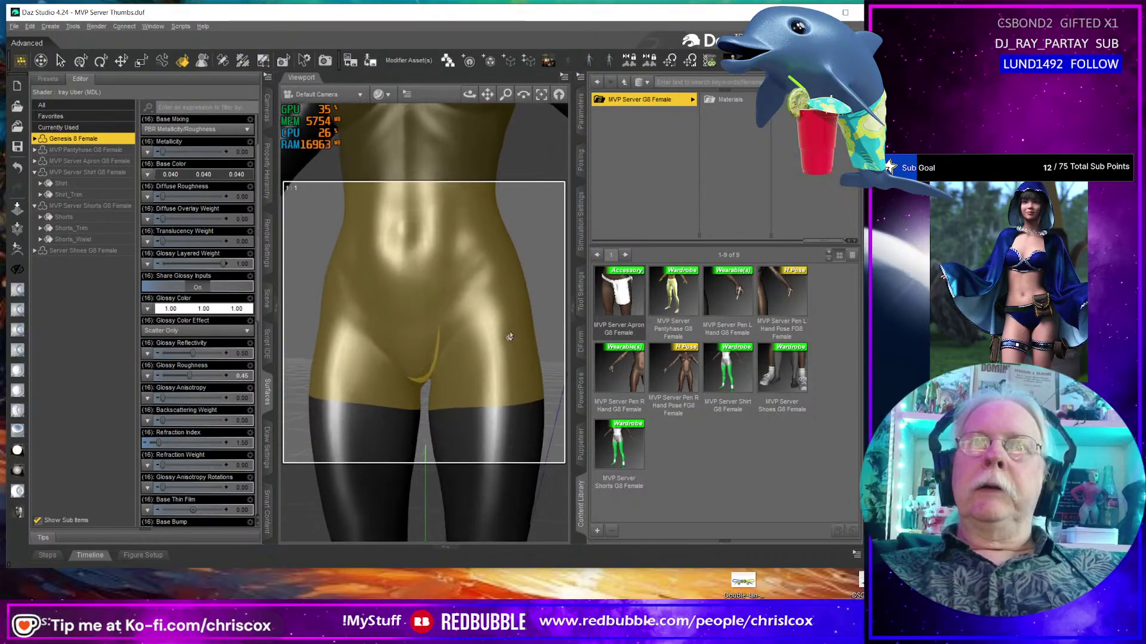
key(f)
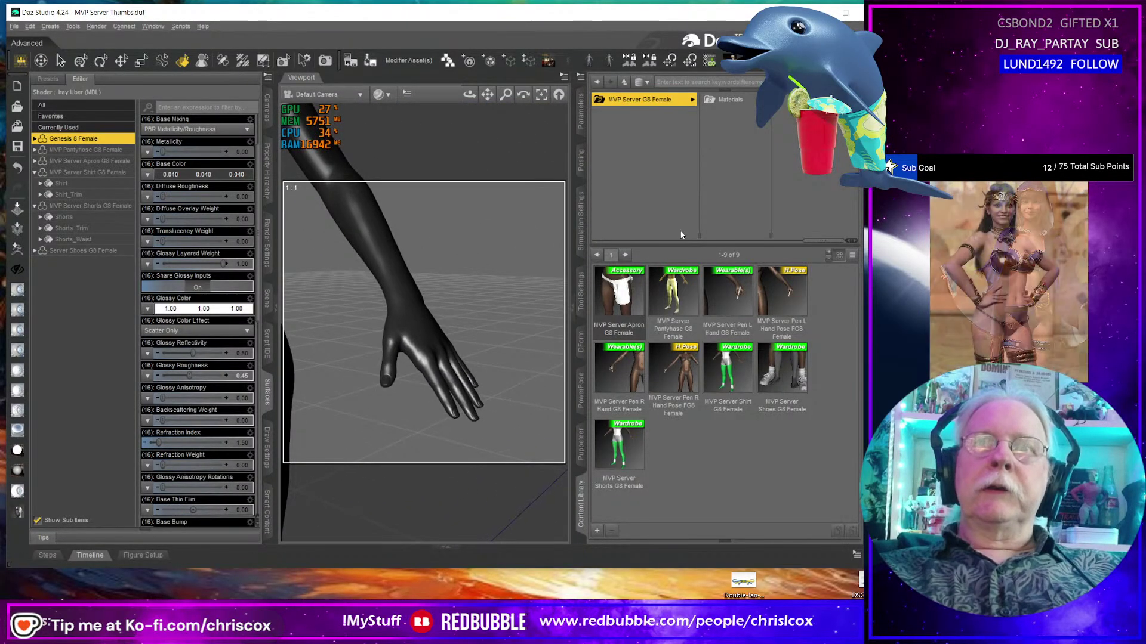
click(423, 337)
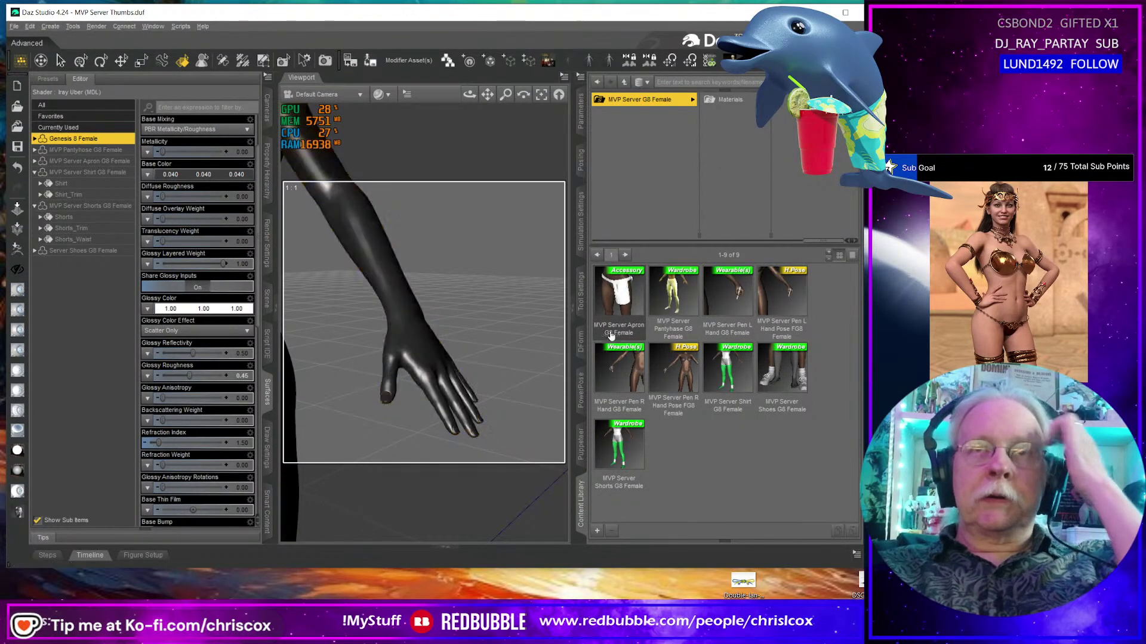
double_click(727, 296)
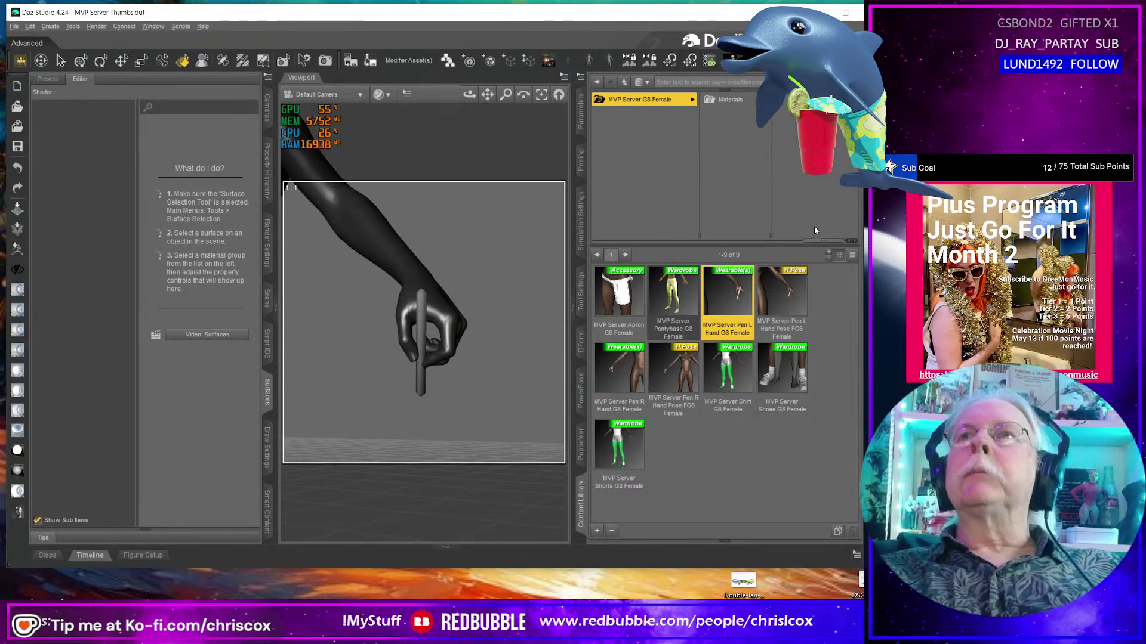
Load the MVP Server Pen prop from the MVP Server folder and parent it to the figure's Left Hand.
drag(816, 247, 583, 248)
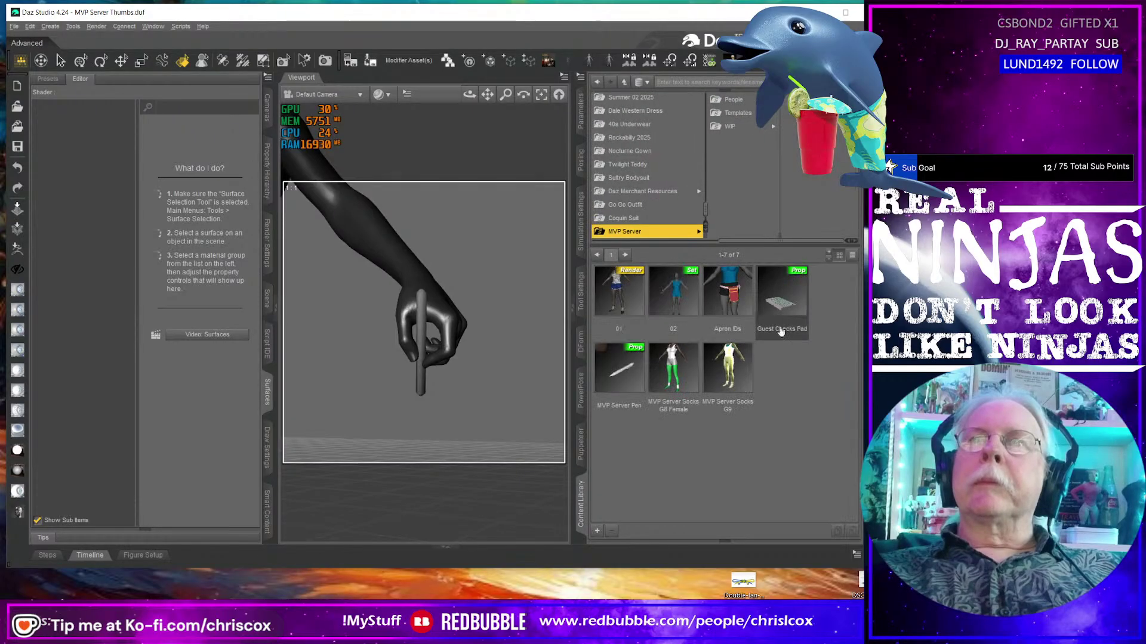
drag(619, 373, 557, 407)
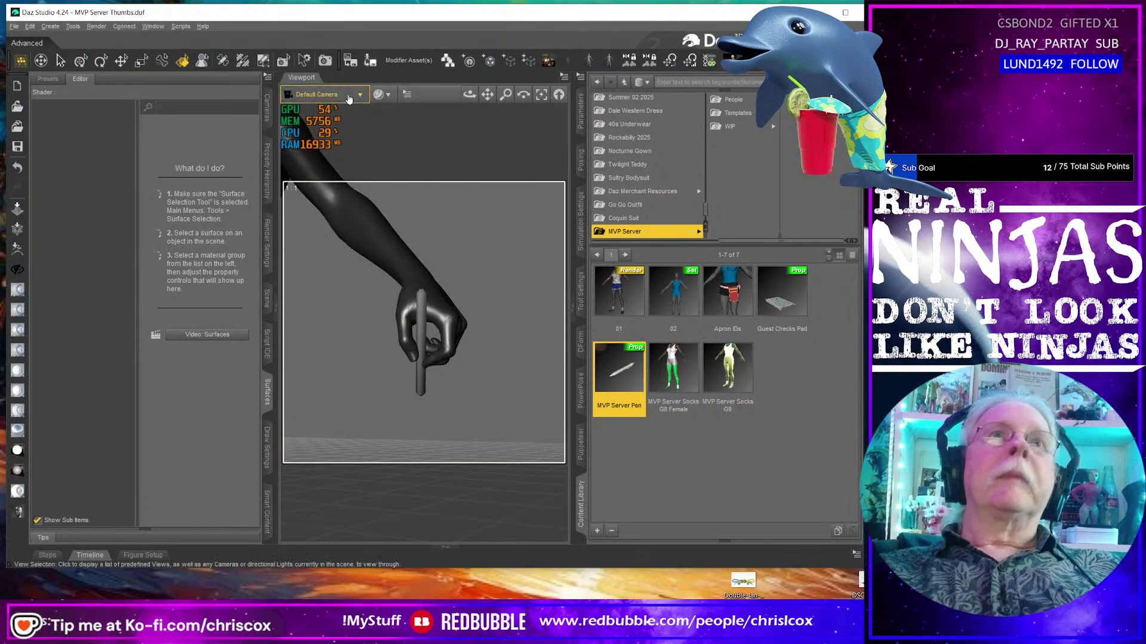
click(269, 293)
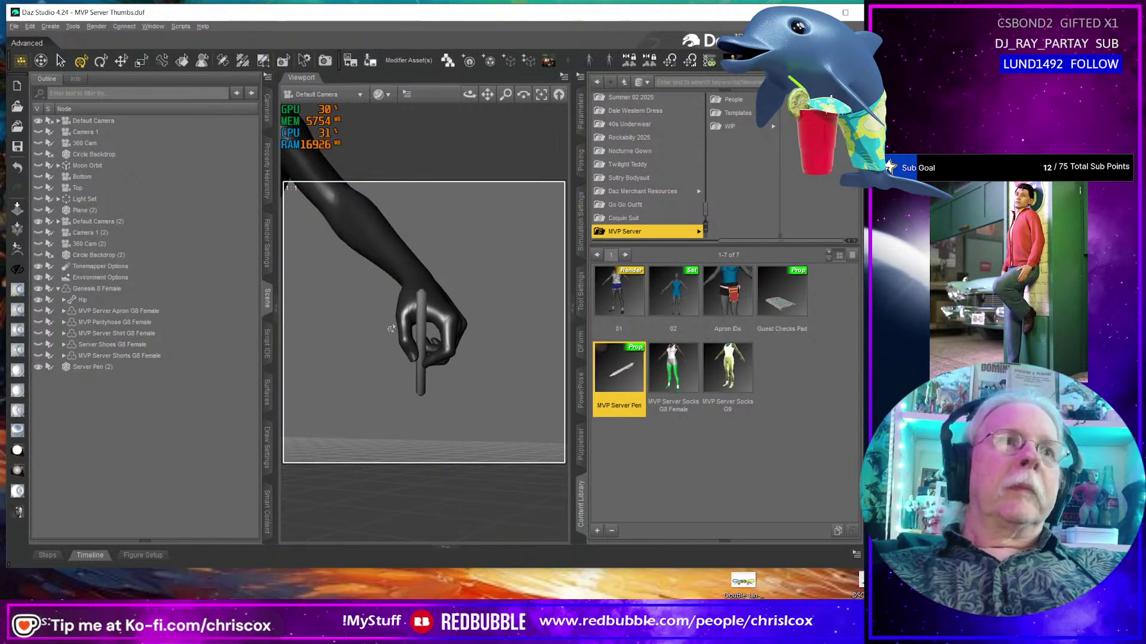
click(419, 337)
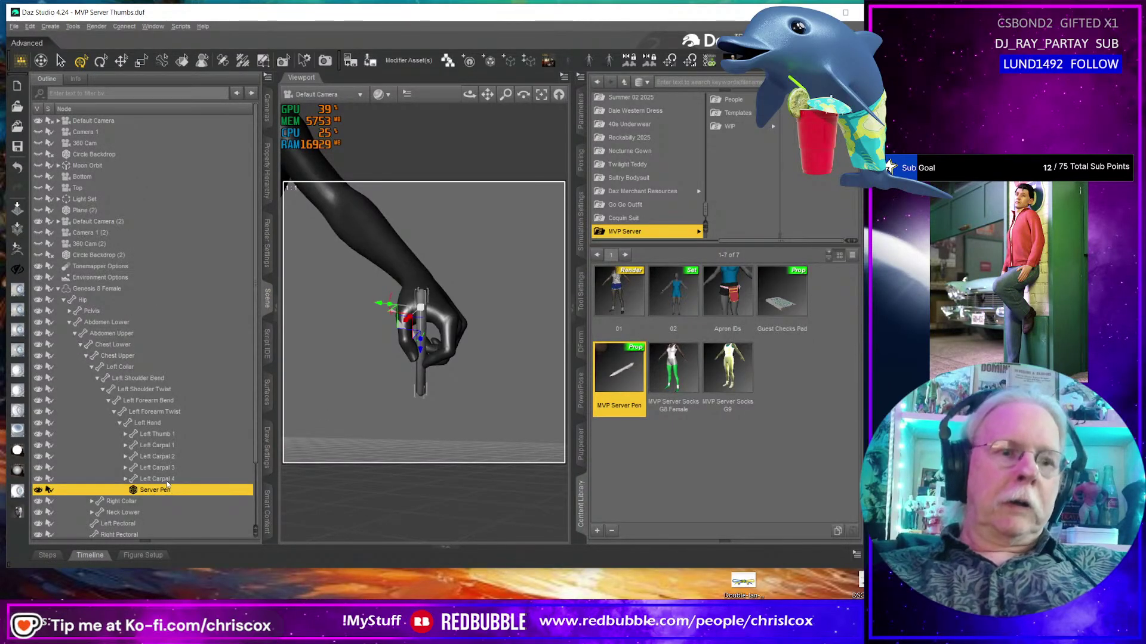
scroll(167, 484, down, 2)
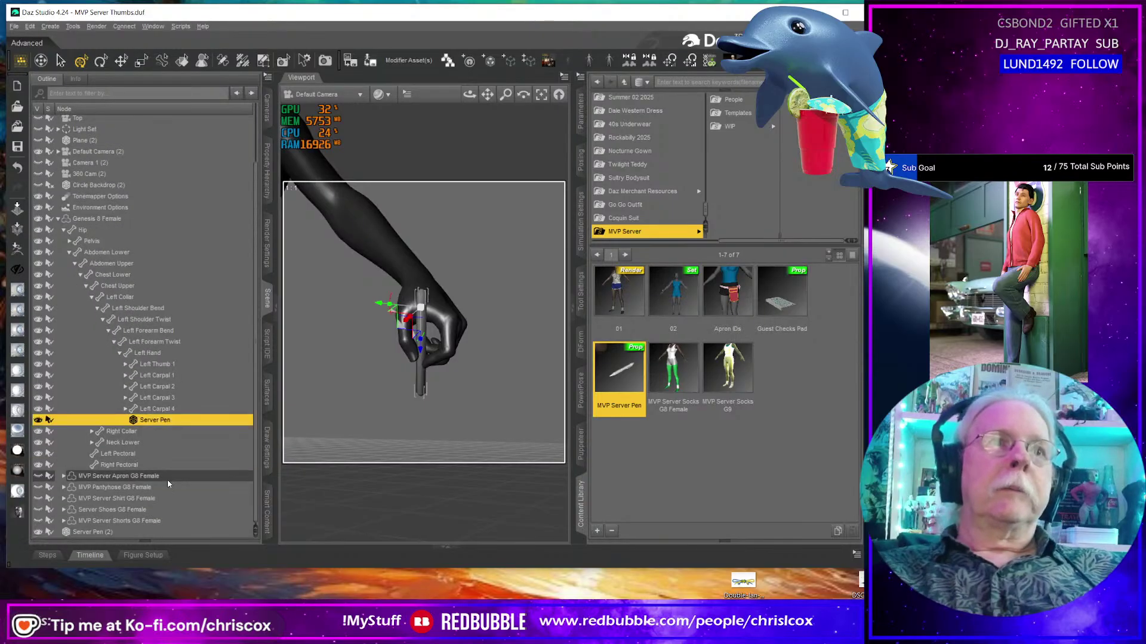
drag(113, 533, 177, 358)
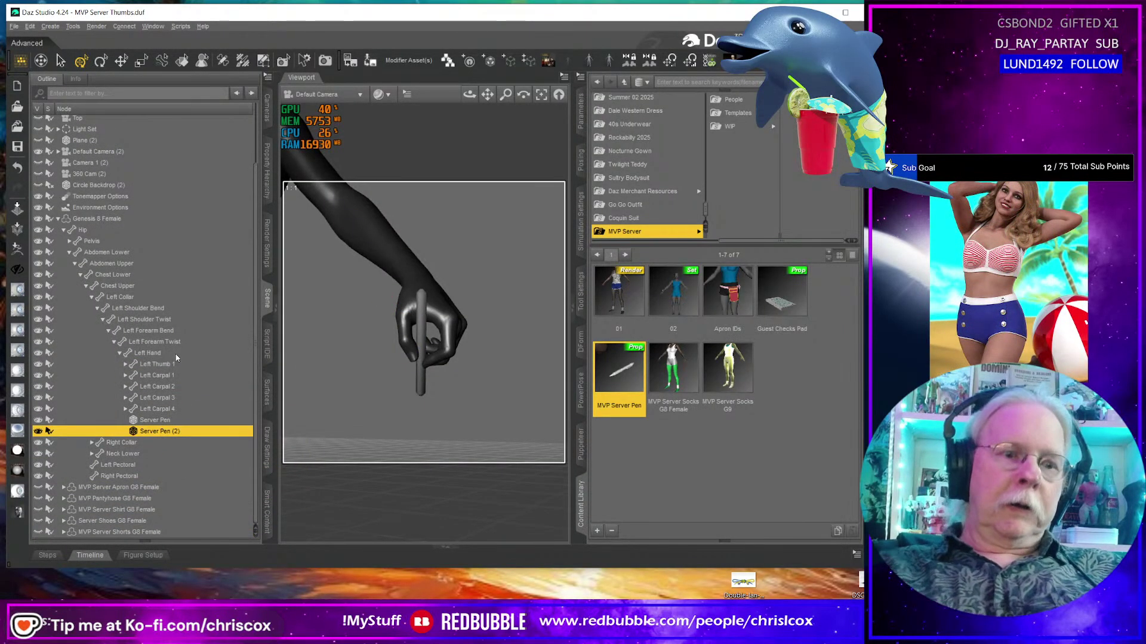
Delete the original Server Pen from the left hand and return to the MVP Server G8 Female folder with Server Pen (2) selected.
click(172, 421)
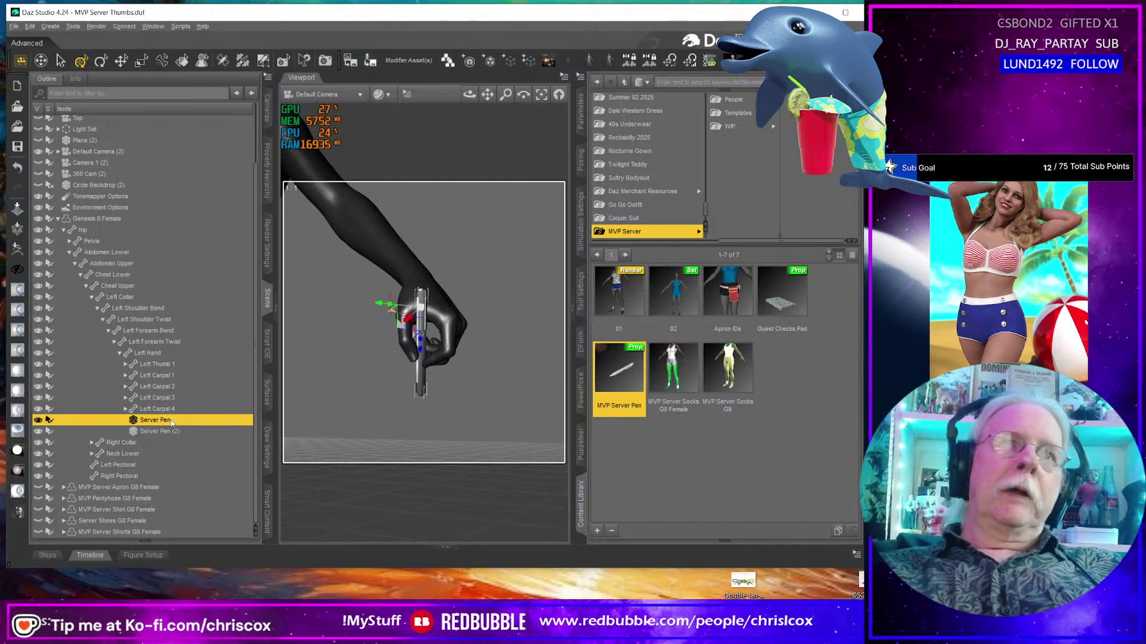
key(Delete)
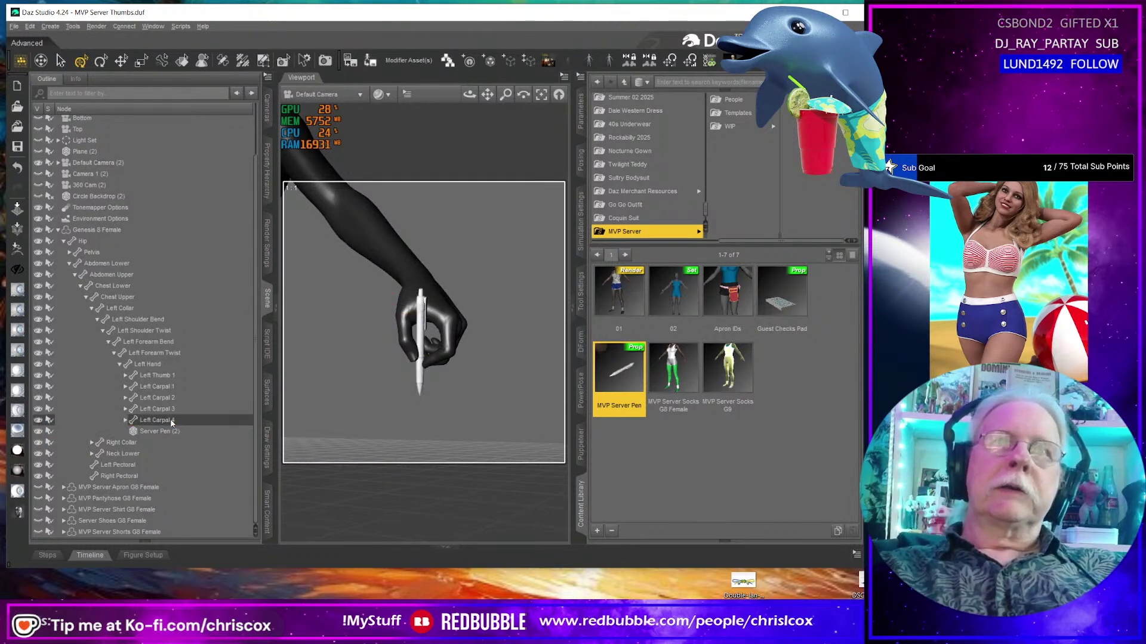
click(418, 378)
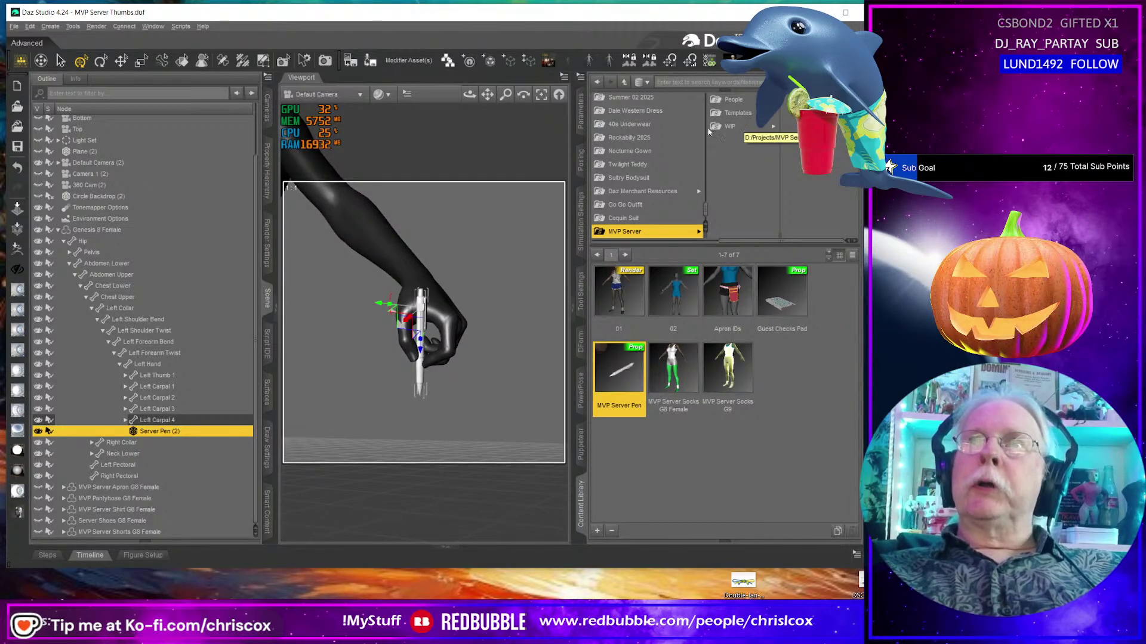
click(594, 83)
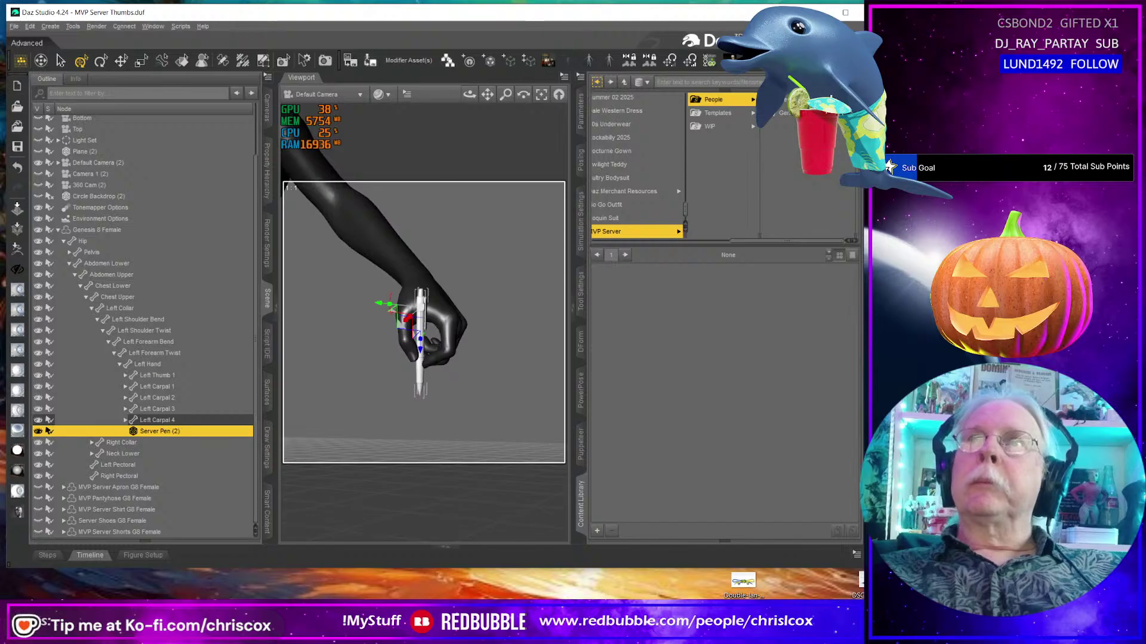
click(596, 82)
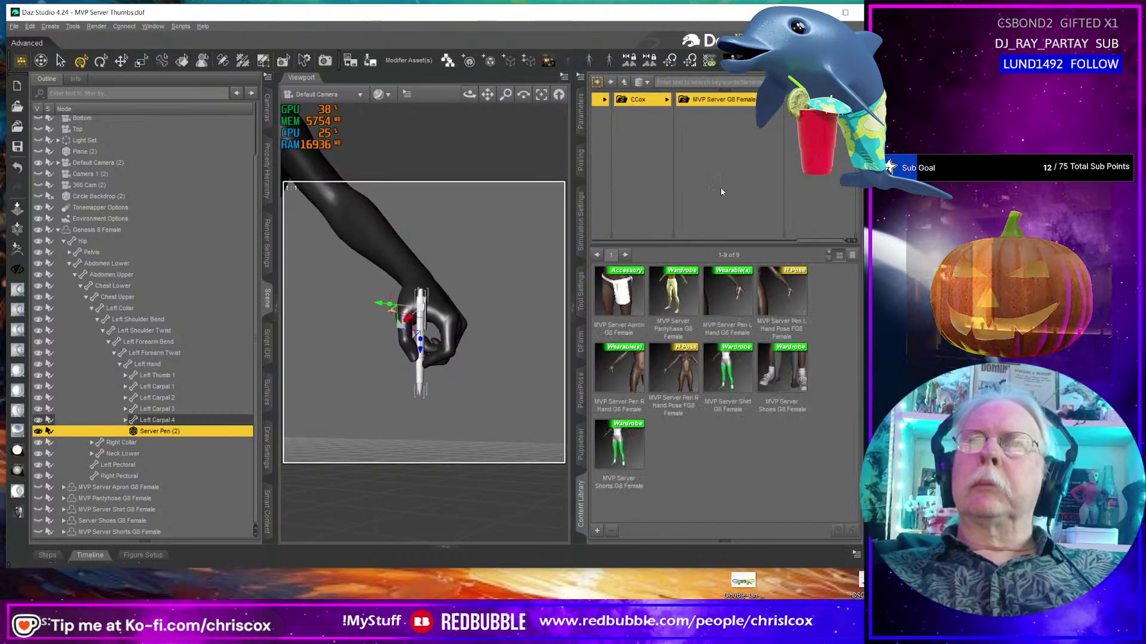
Apply the MVP Pen material from the MVP Server G8 Female Materials folder to Server Pen (2).
click(808, 100)
scroll(746, 381, down, 10)
scroll(746, 382, up, 3)
scroll(746, 382, up, 1)
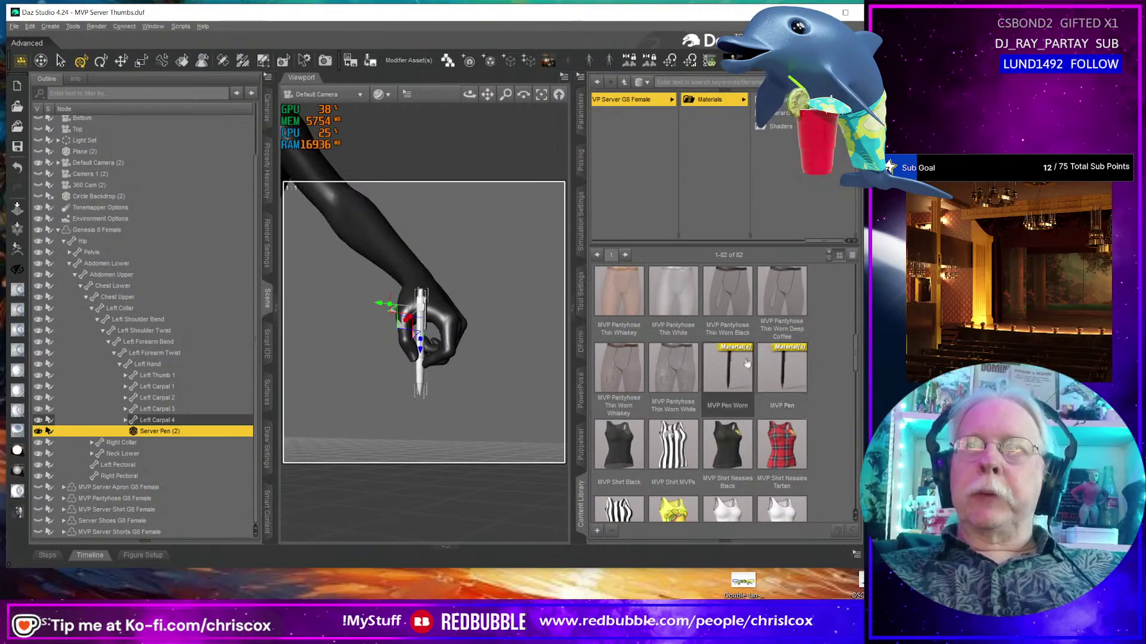
double_click(782, 370)
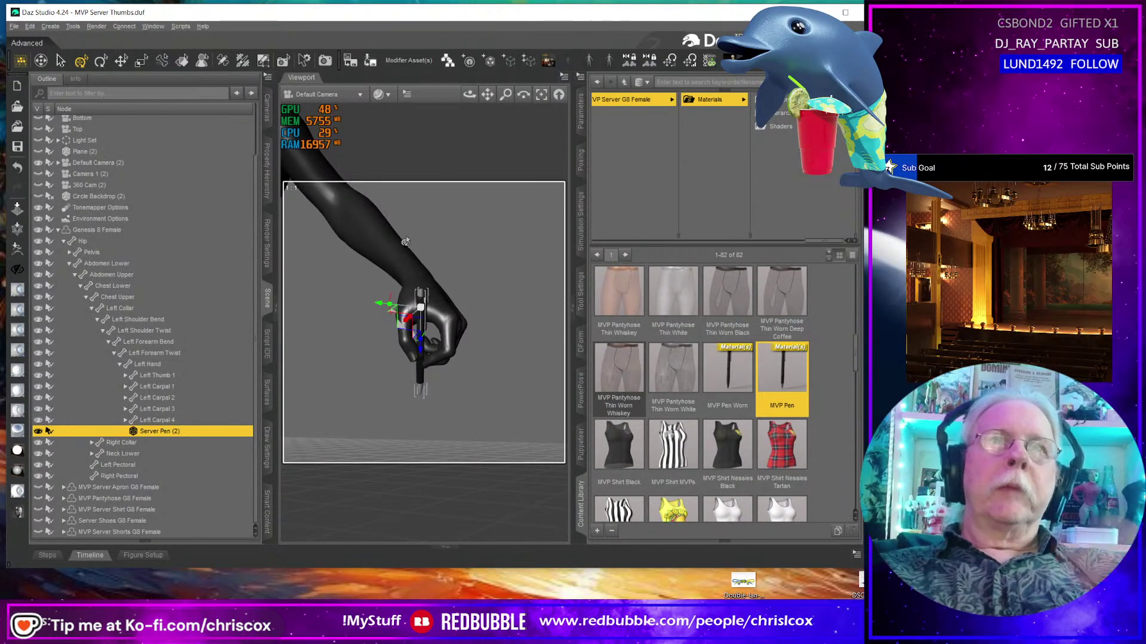
Select the Left Hand and start a Wearable(s) Preset save that replaces MVP Server Pen L Hand G8 Female.duf.
click(451, 275)
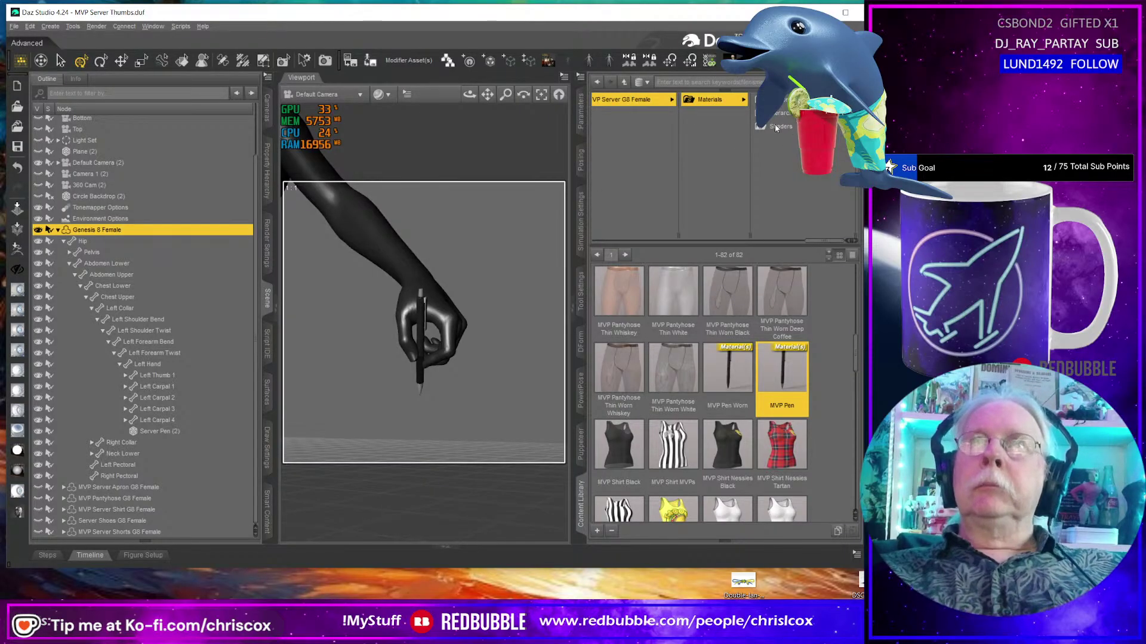
click(431, 296)
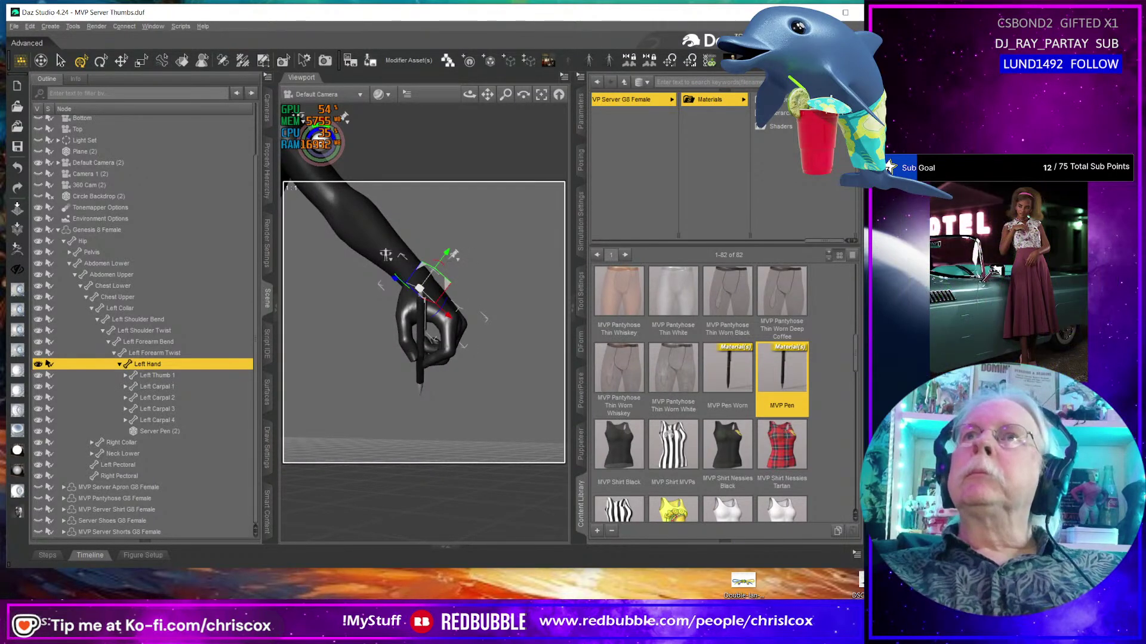
click(637, 99)
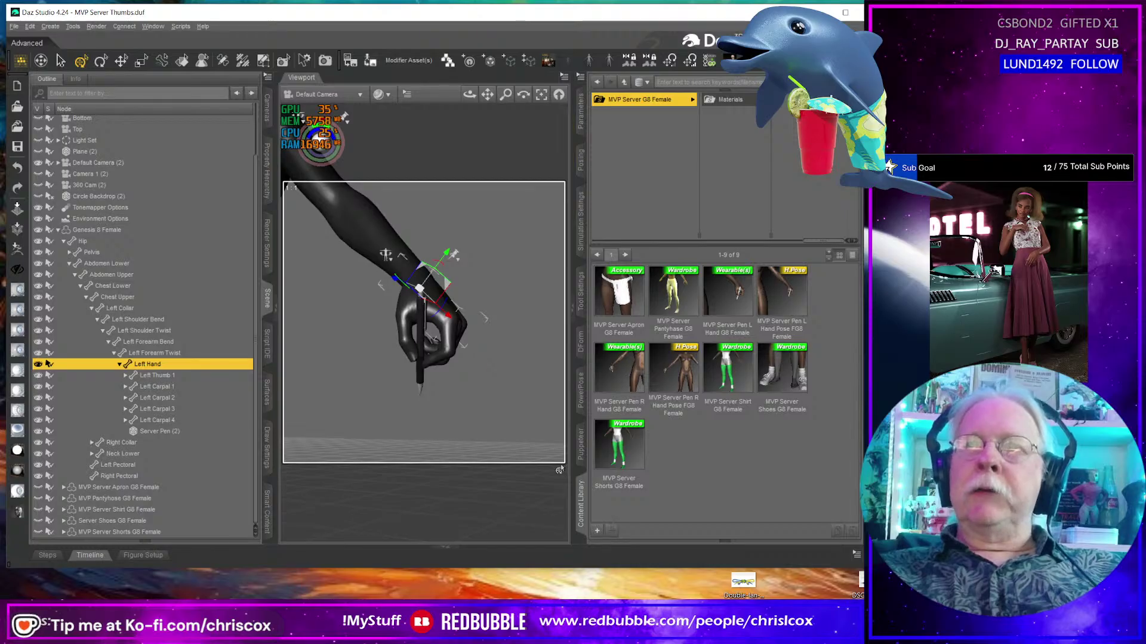
click(597, 531)
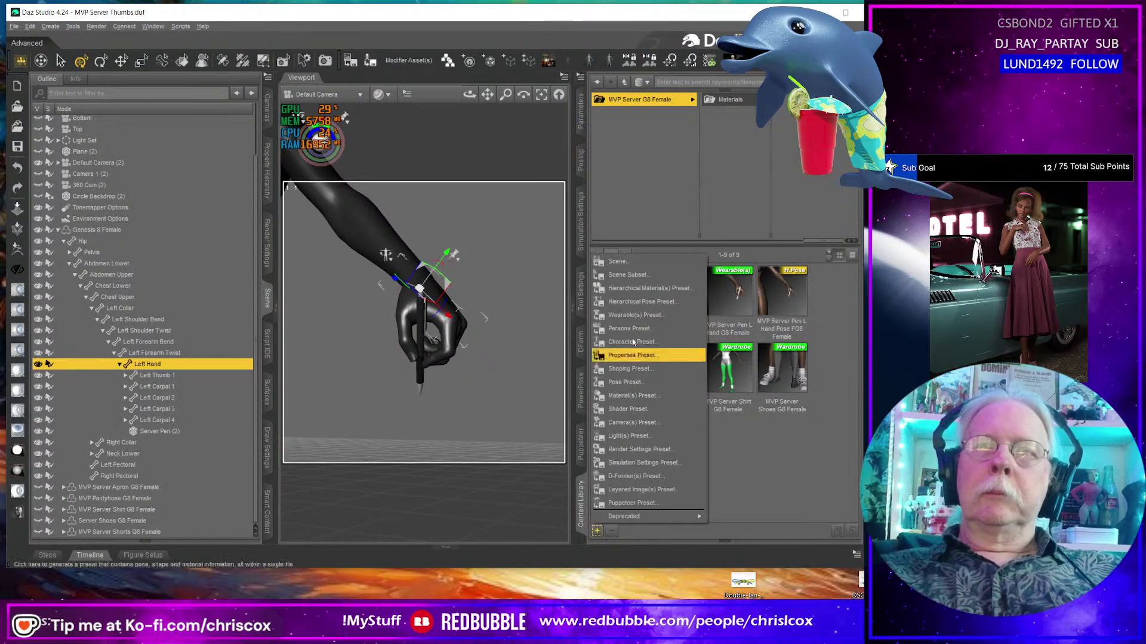
click(633, 315)
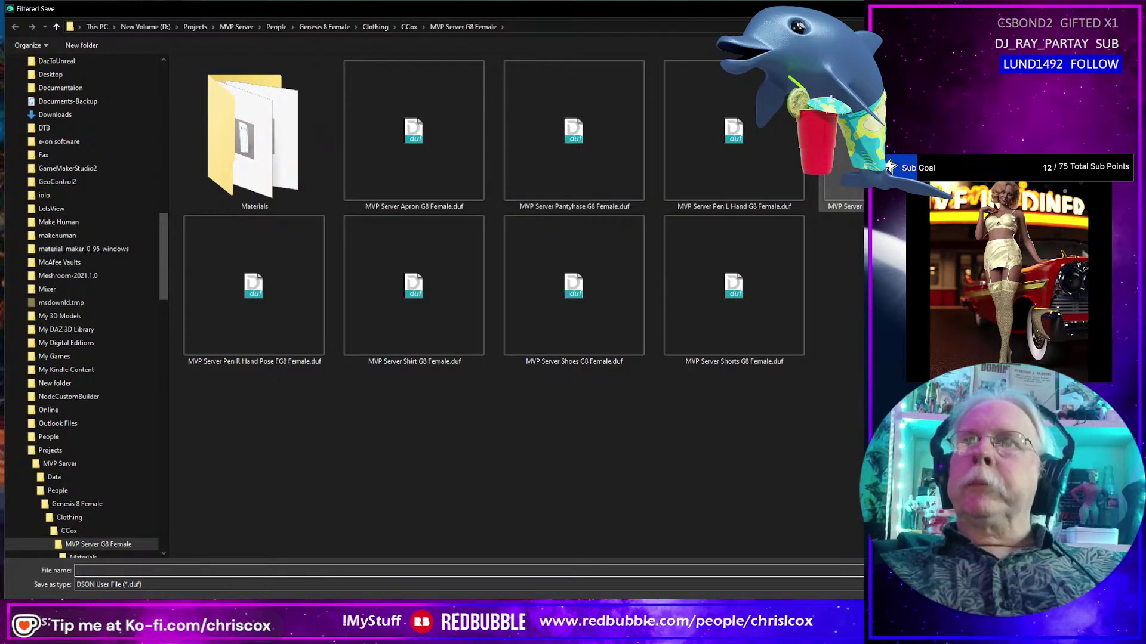
double_click(740, 150)
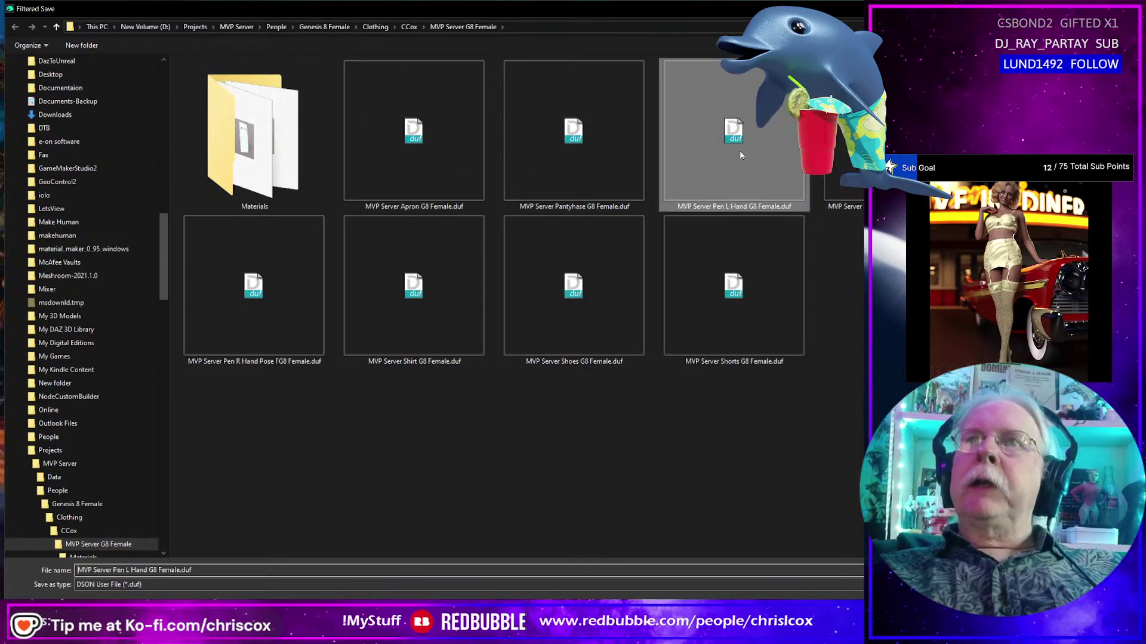
click(398, 305)
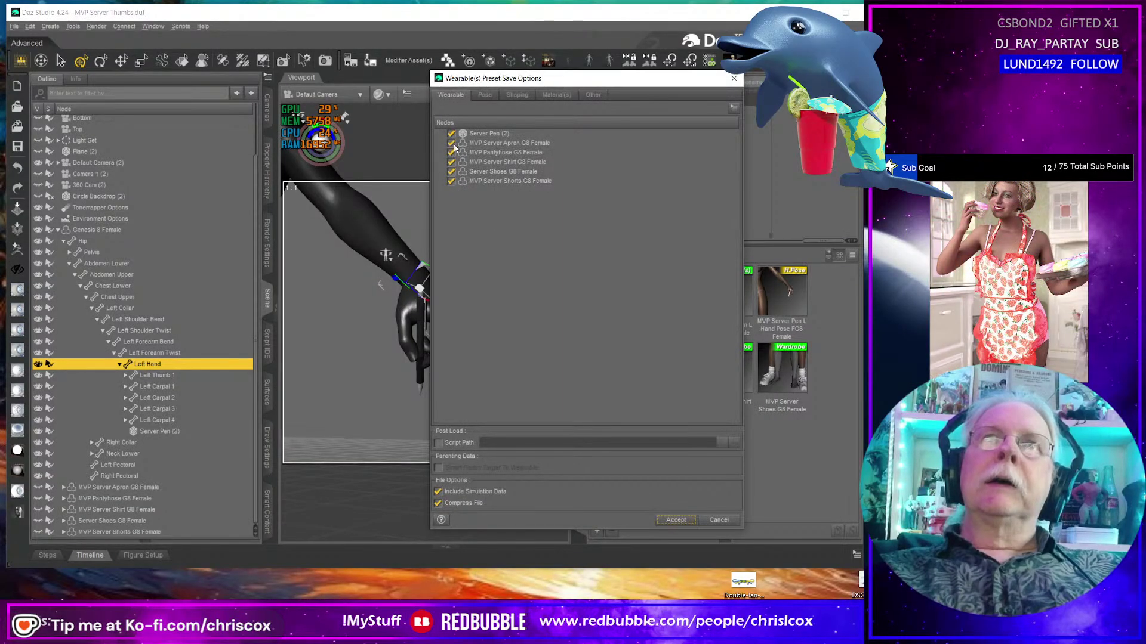
Exclude the apron, pantyhose, shirt, shoes and shorts from the wearable preset, keeping only Server Pen (2).
click(451, 143)
click(451, 172)
click(451, 181)
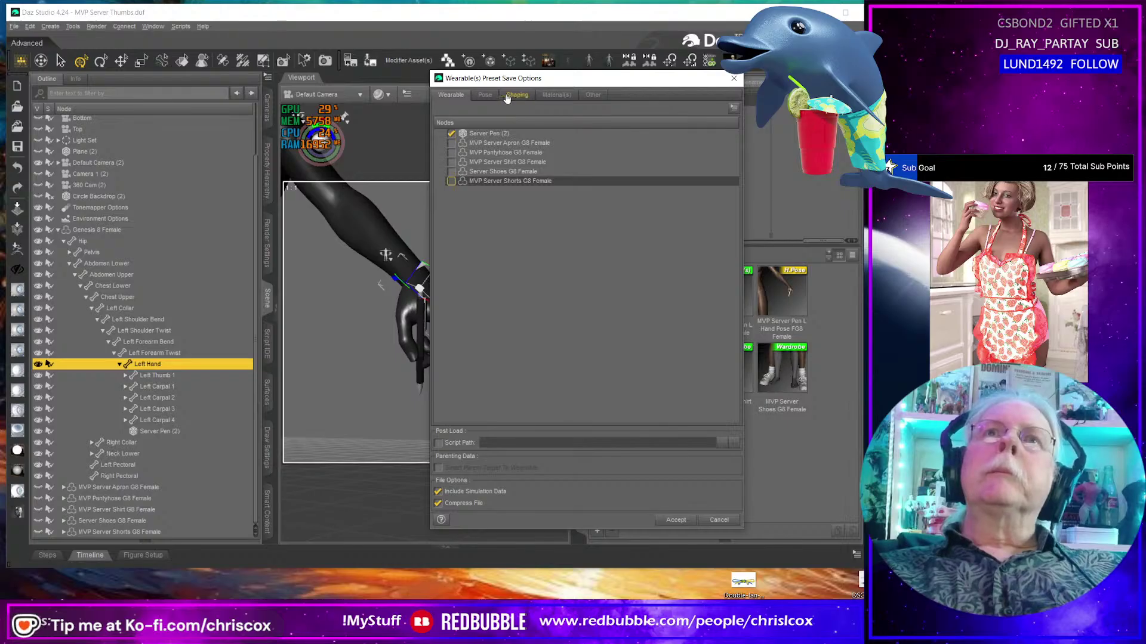
Exclude all Genesis 8 Female pose properties from the preset and expand the bone hierarchy down through the Left Hand.
click(485, 95)
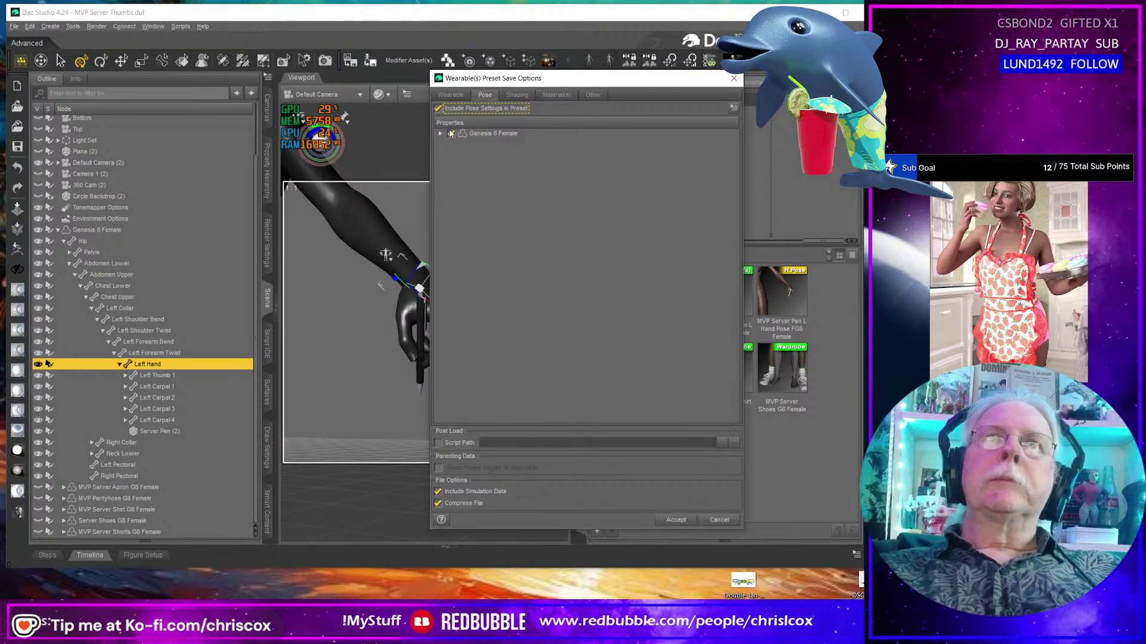
click(451, 143)
click(463, 162)
click(473, 171)
click(485, 180)
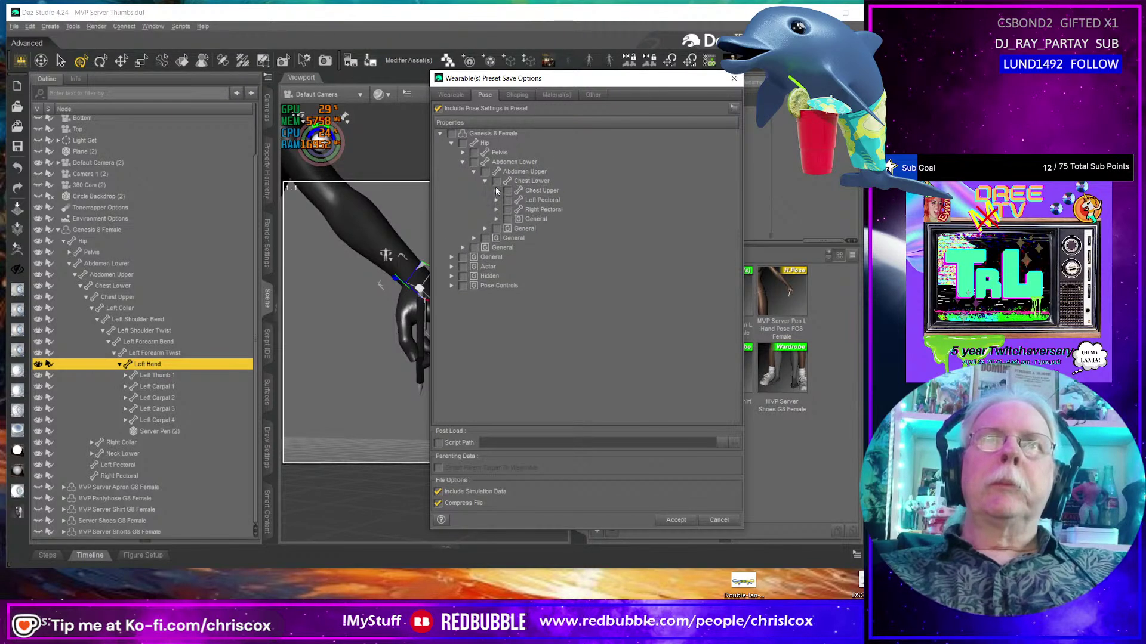
click(497, 191)
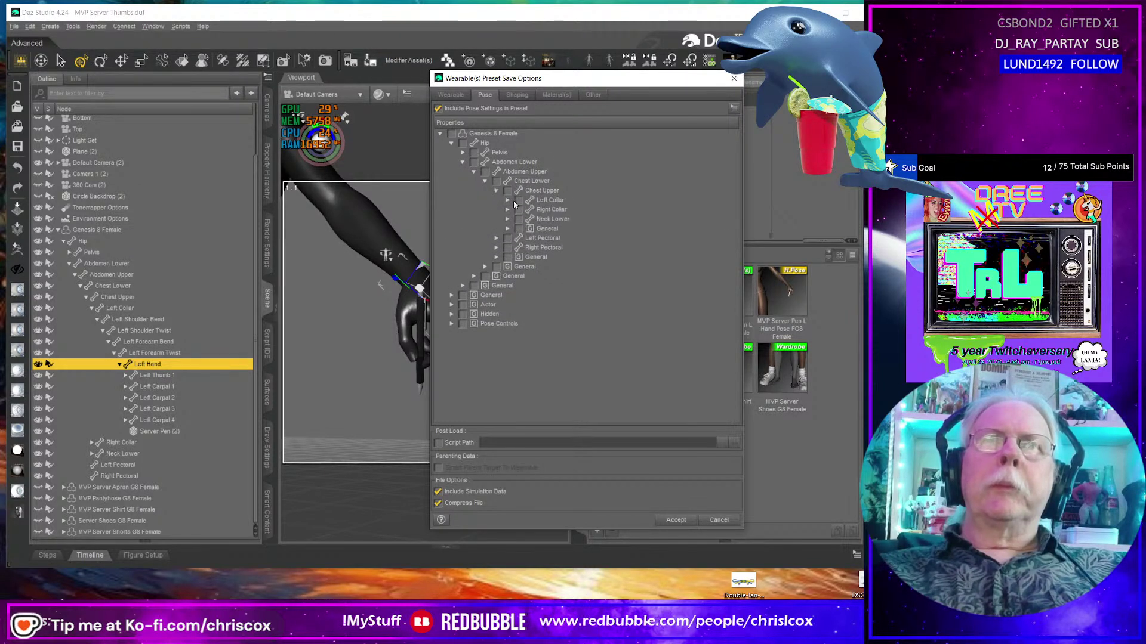
click(508, 200)
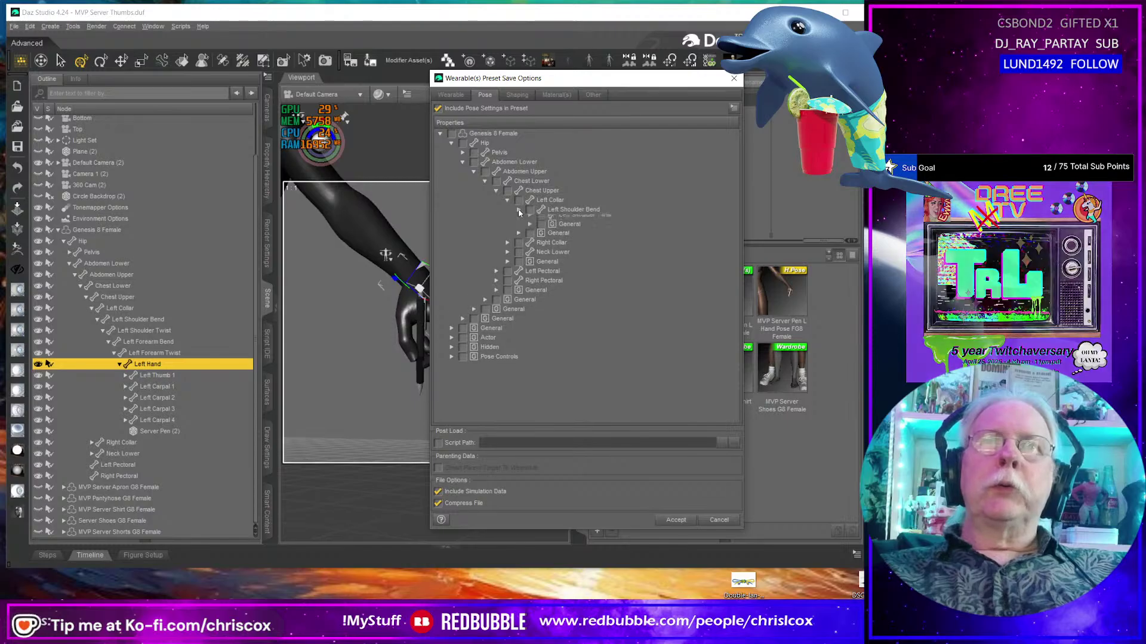
click(519, 209)
click(530, 220)
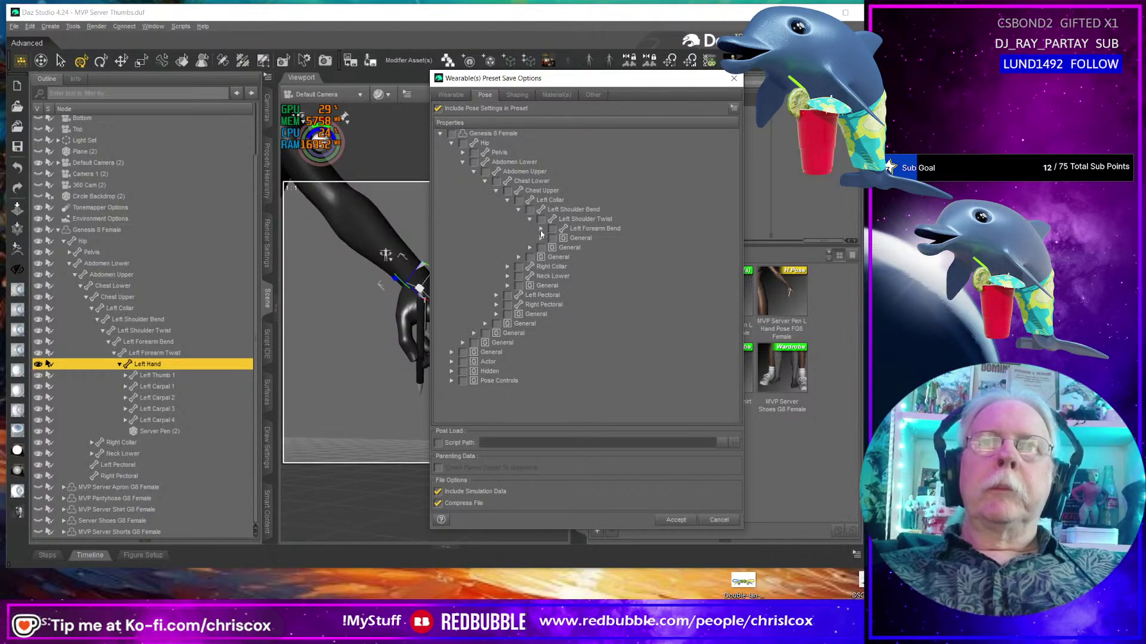
click(540, 229)
click(551, 239)
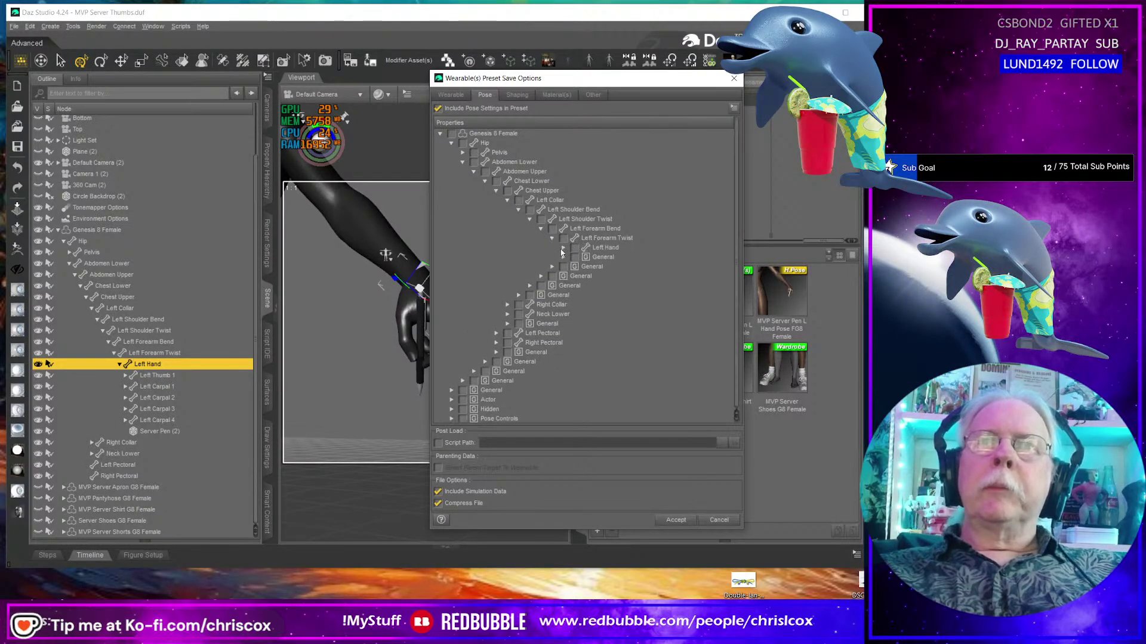
click(564, 249)
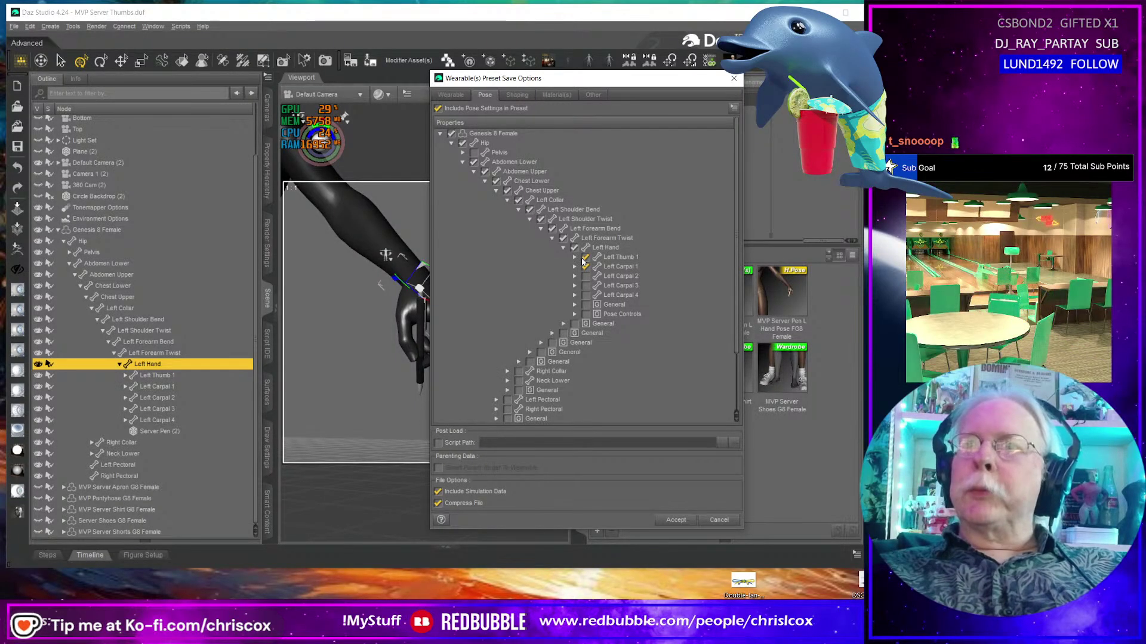
Include the pose of Left Thumb 1, Left Carpal 1 to 4 and the hand's Pose Controls, and save the wearable preset.
click(585, 276)
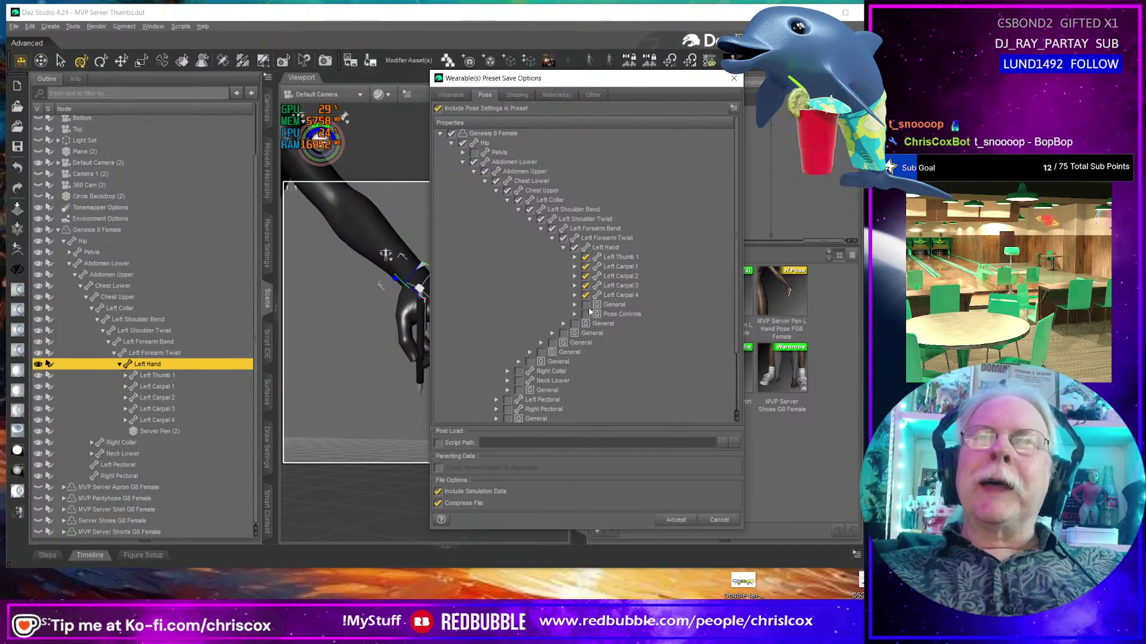
click(586, 314)
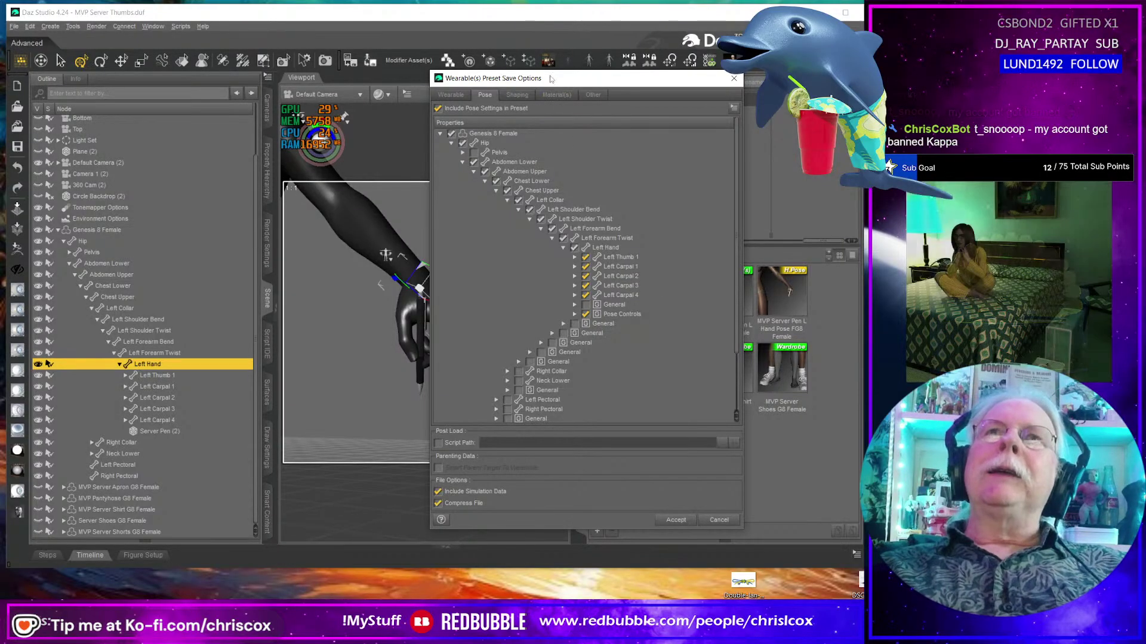
drag(553, 81, 593, 65)
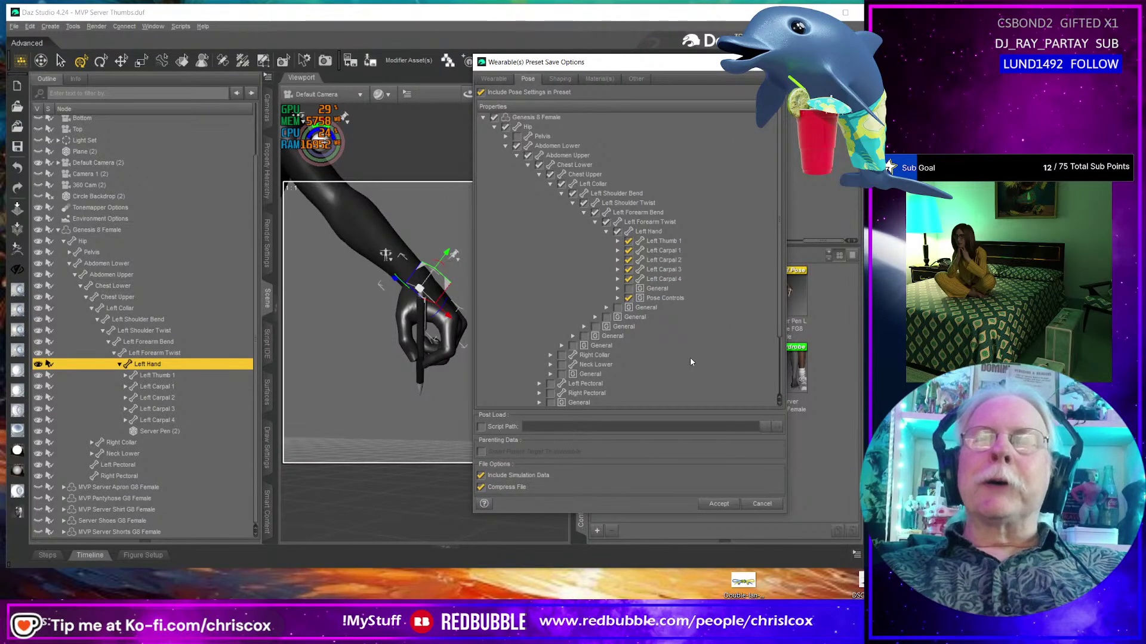
drag(614, 67, 607, 83)
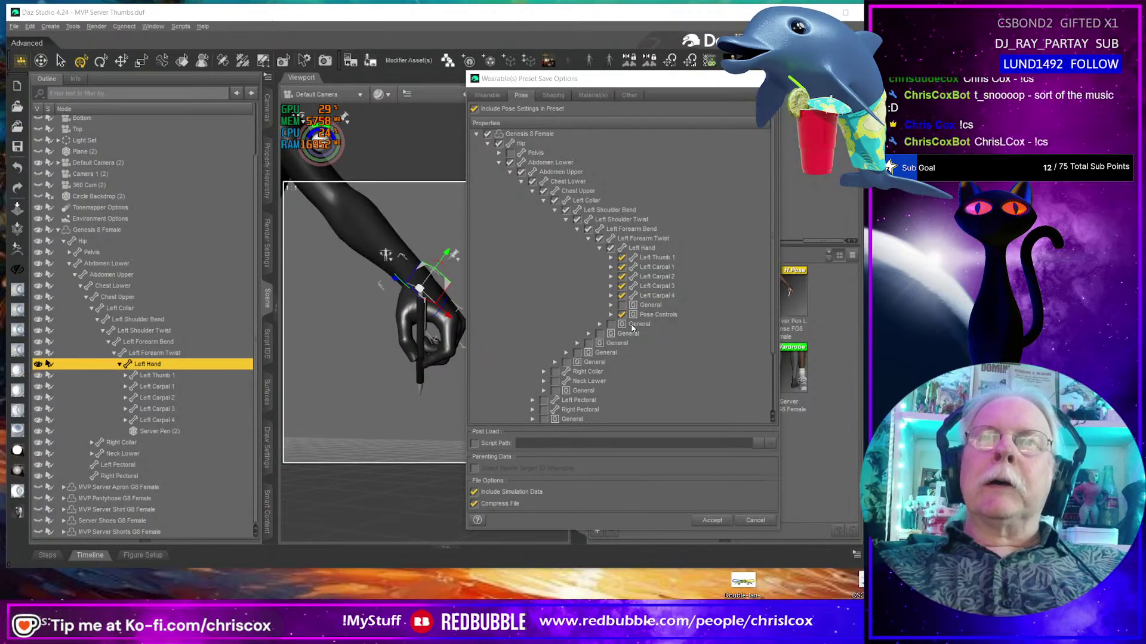
click(712, 520)
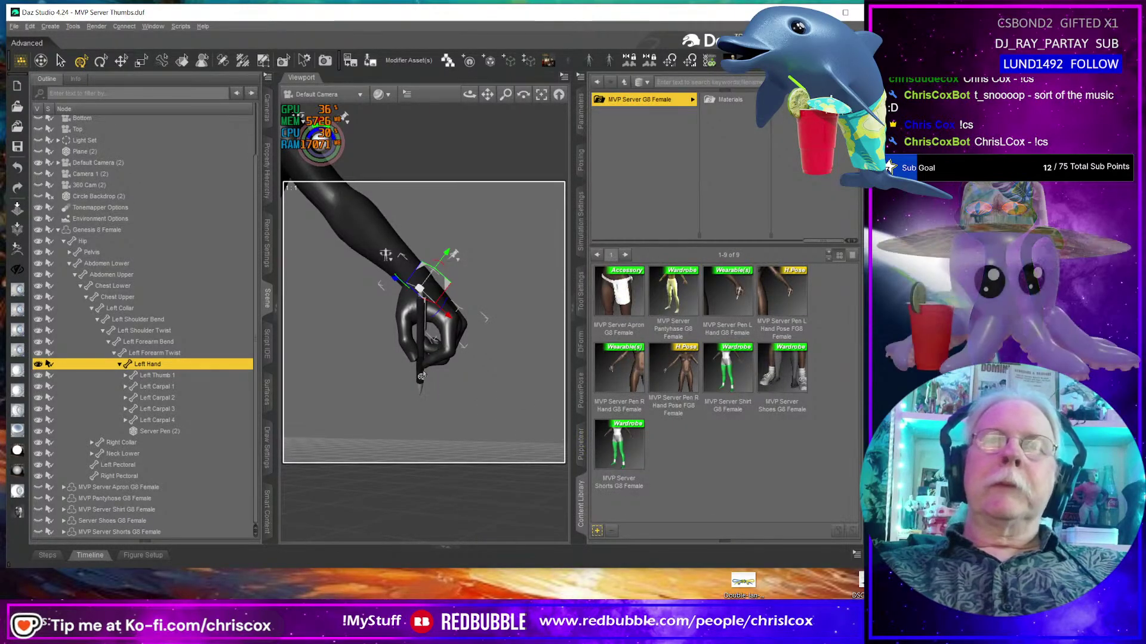
Render a close-up of the left hand holding the black server pen.
click(418, 348)
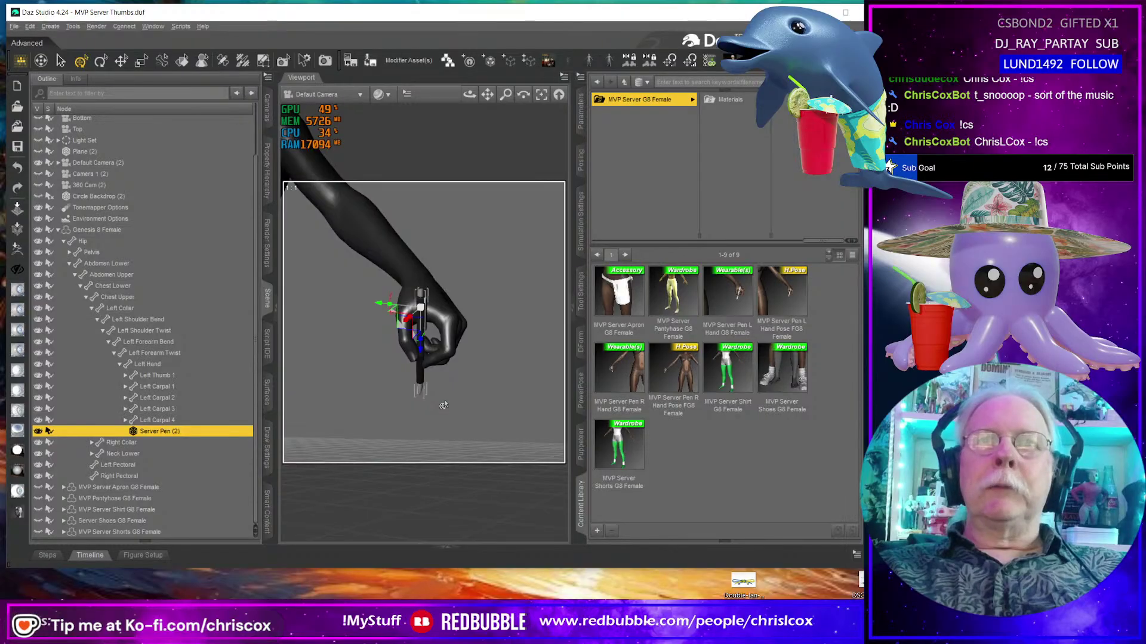
alt+drag(444, 399, 444, 388)
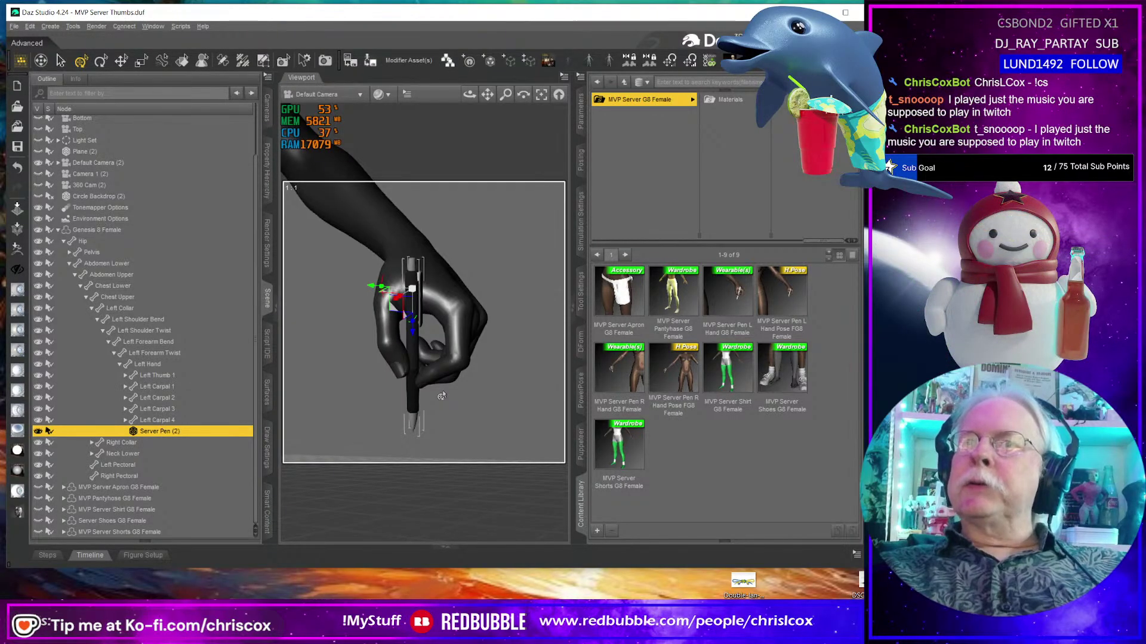
alt+drag(444, 394, 442, 258)
scroll(436, 297, up, 3)
alt+right_drag(434, 376, 452, 362)
alt+drag(445, 370, 439, 373)
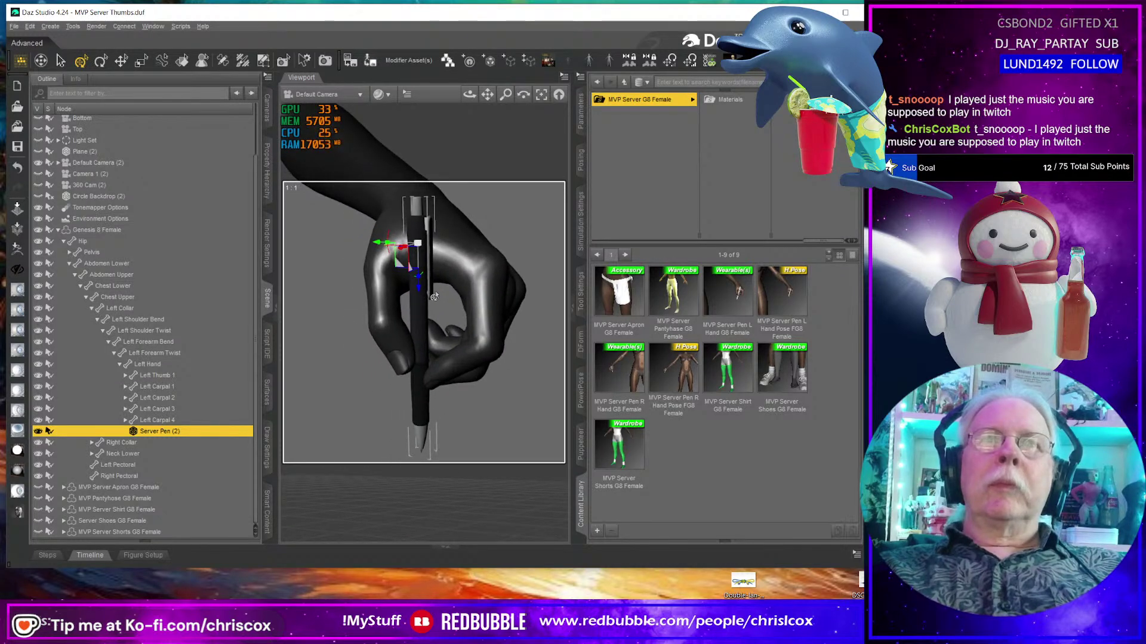
alt+drag(435, 291, 437, 295)
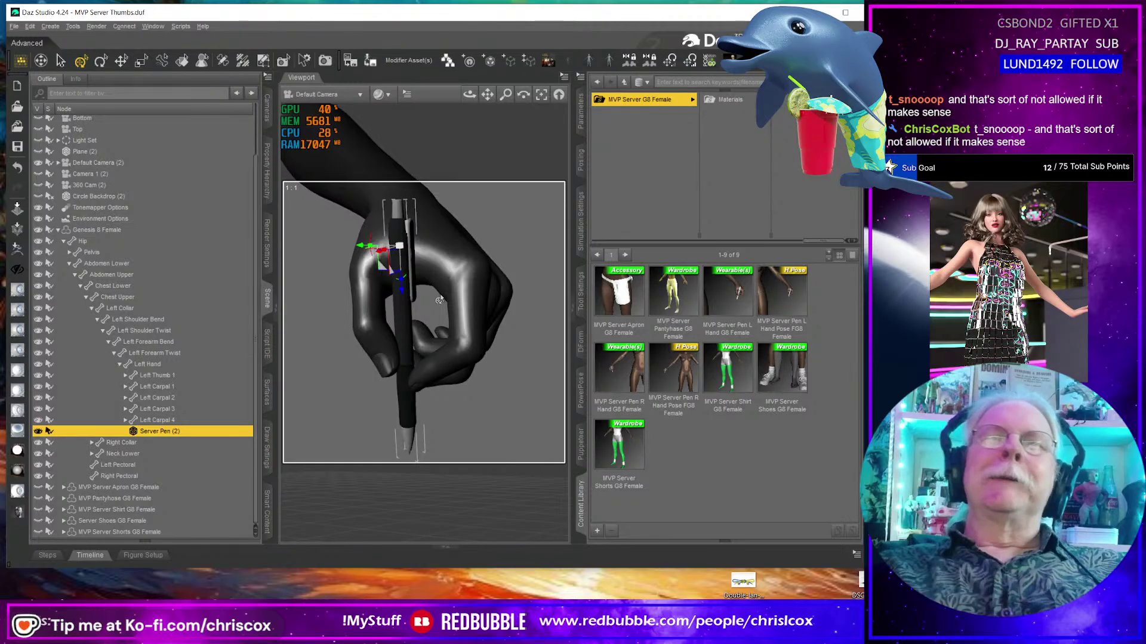
middle_drag(501, 324, 501, 326)
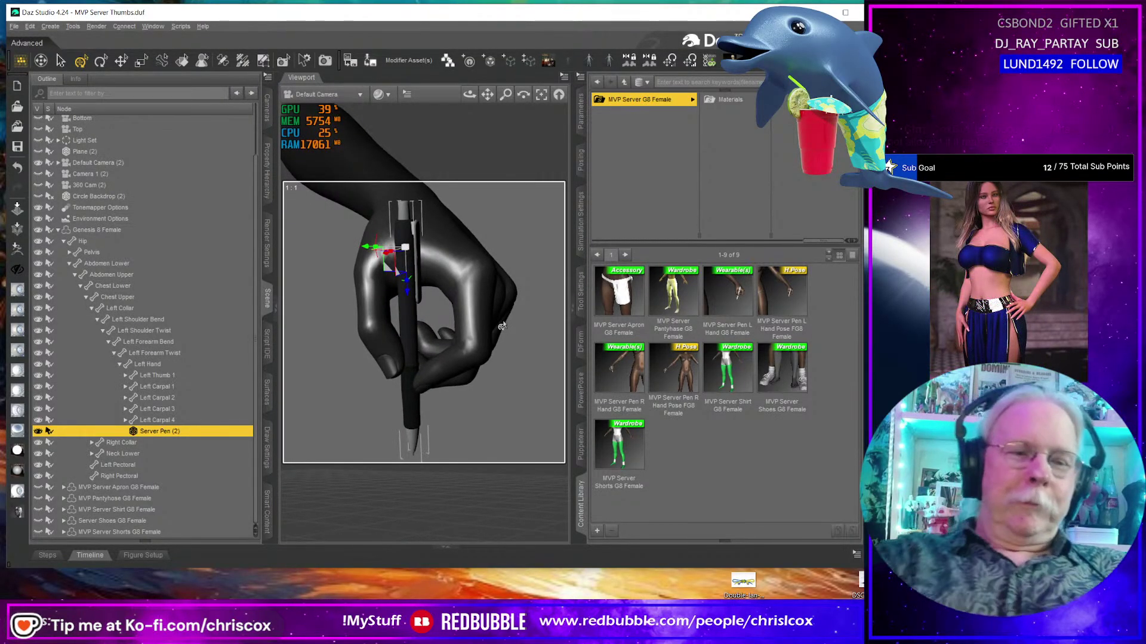
key(ctrl+r)
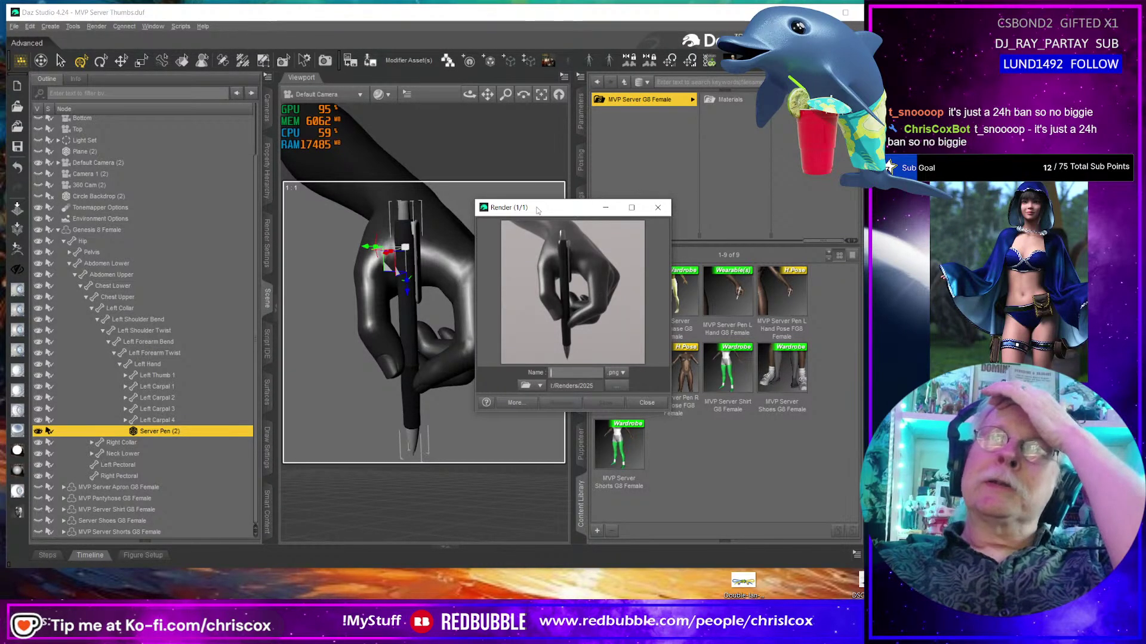
click(656, 208)
Save the last render over MVP Server Pen L Hand Pose FG8 Female.tip.png in the MVP Server G8 Female folder.
click(350, 67)
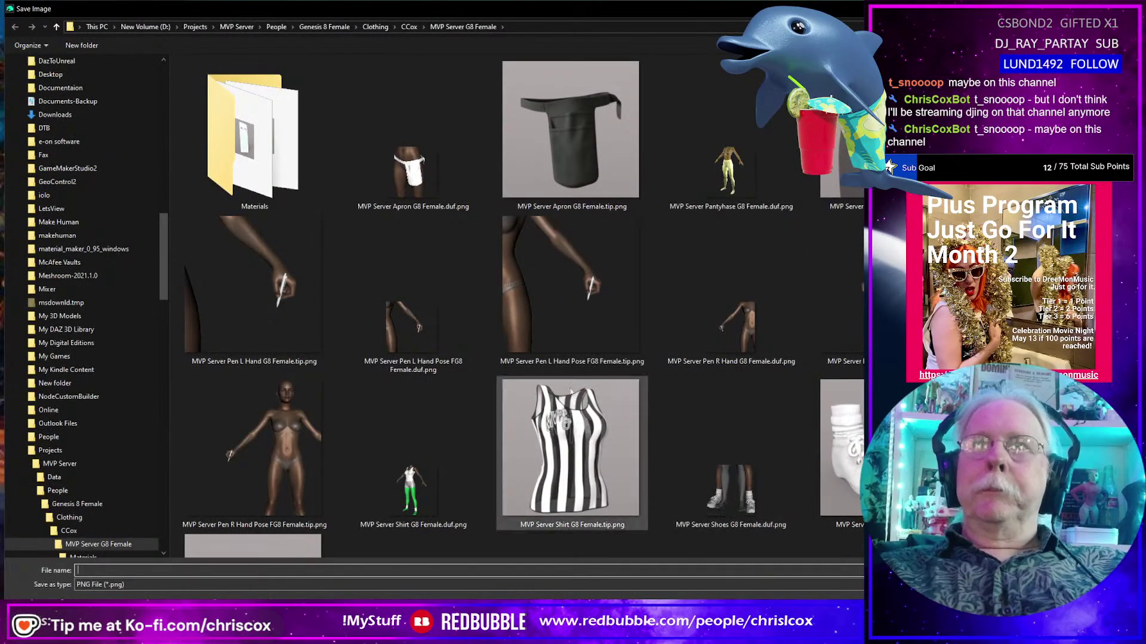
click(560, 320)
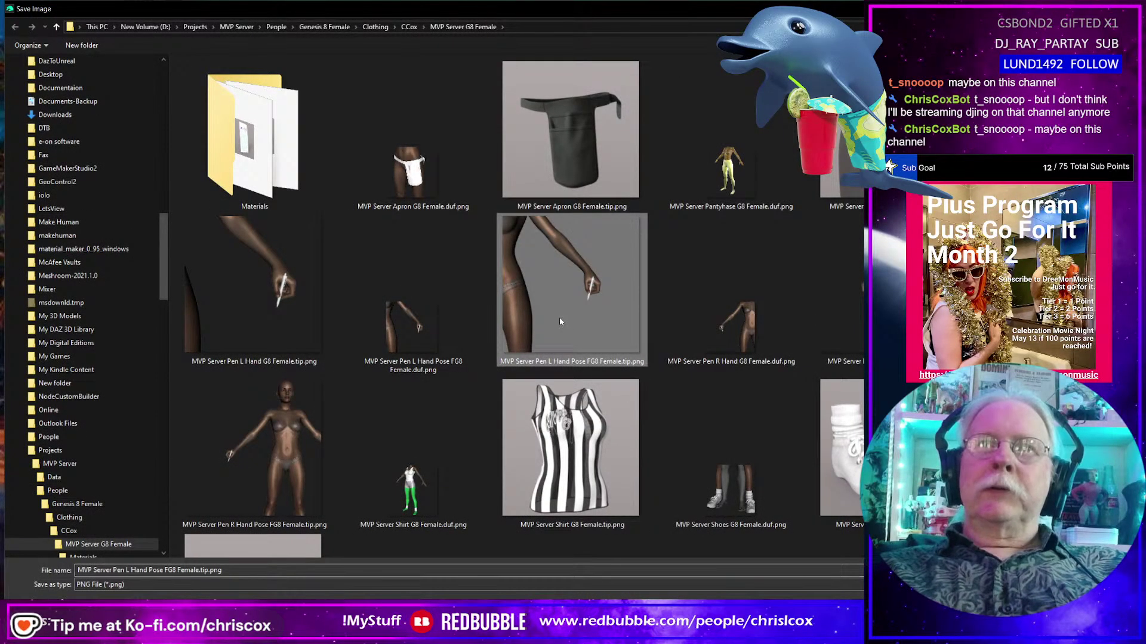
key(Return)
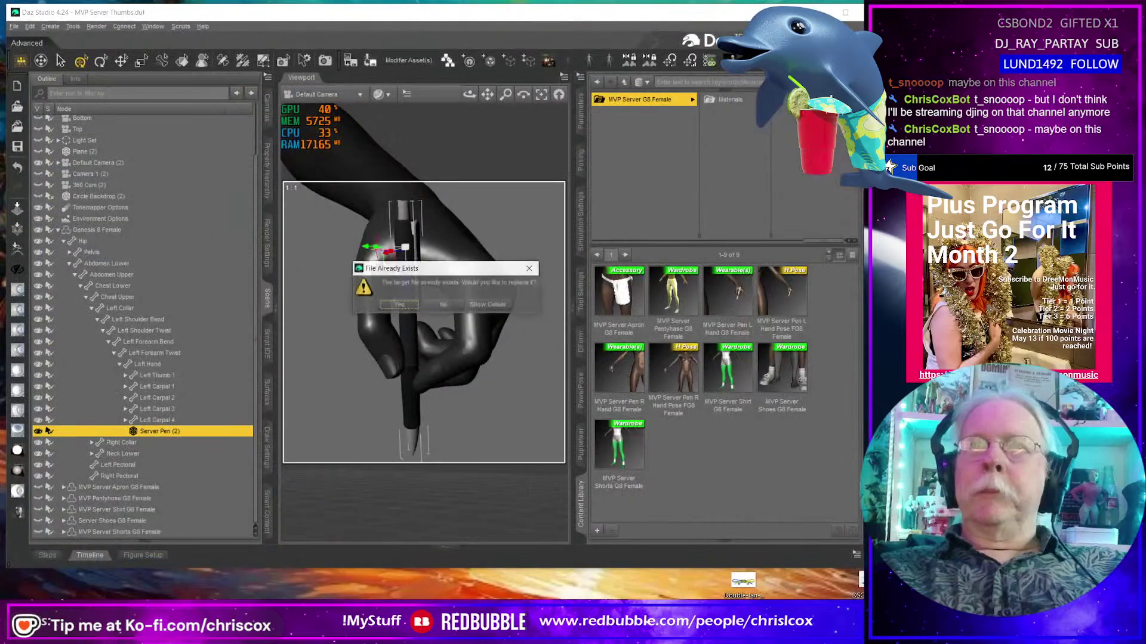
click(397, 304)
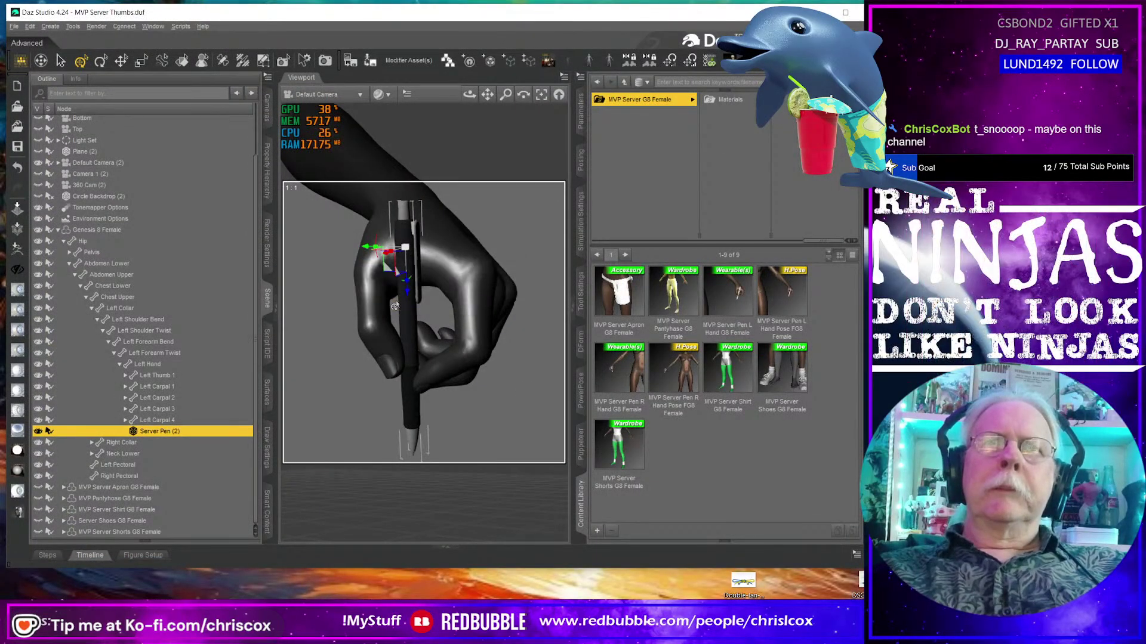
Hide Server Pen (2) and render the posed left hand without the pen.
click(37, 432)
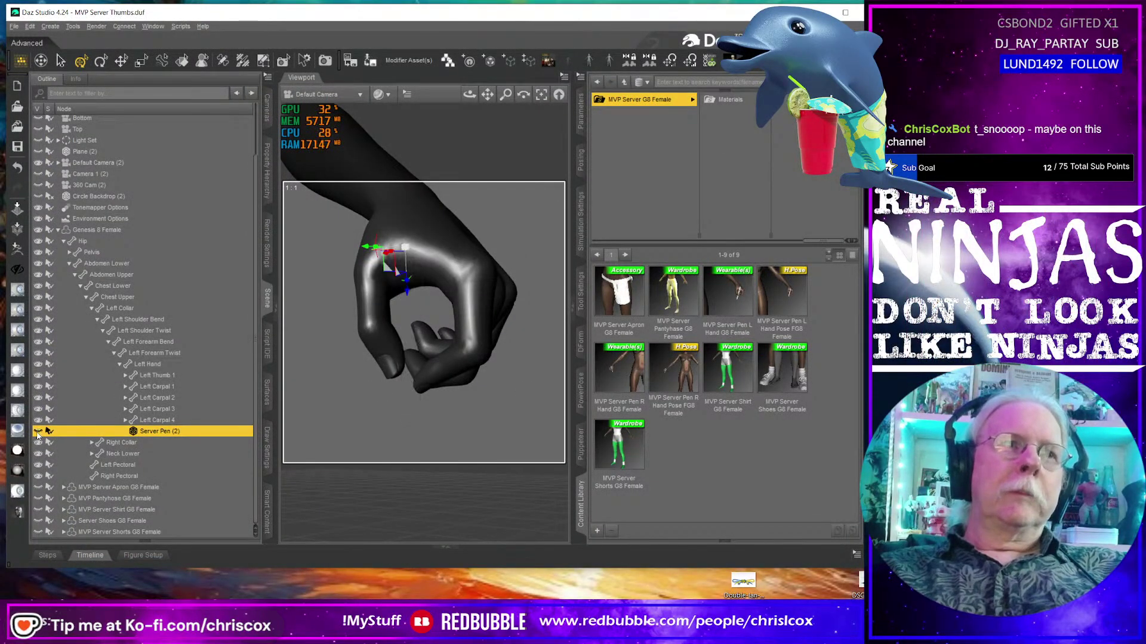
key(ctrl+r)
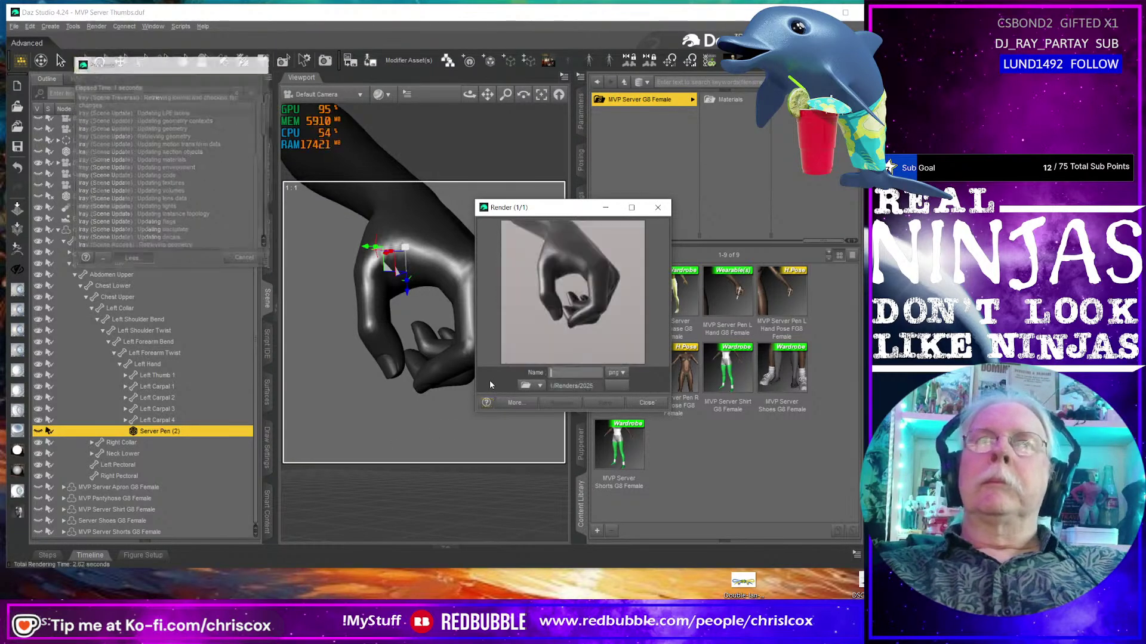
click(658, 207)
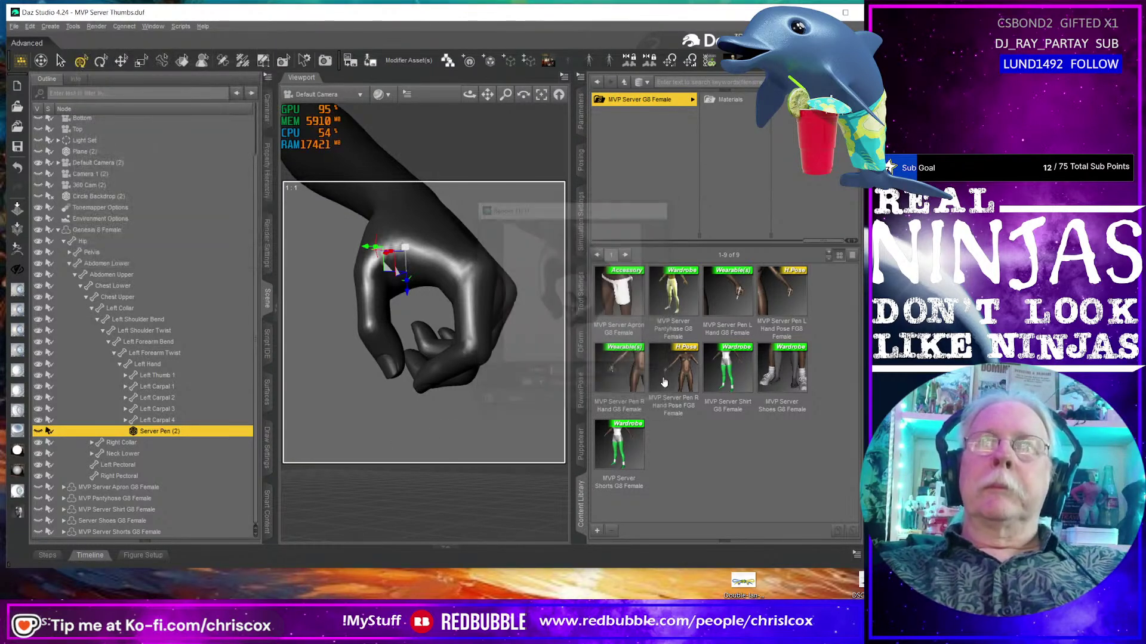
Save the last render over MVP Server Pen L Hand Pose FG8 Female.tip.png in the MVP Server G8 Female folder, replacing the existing file.
click(596, 531)
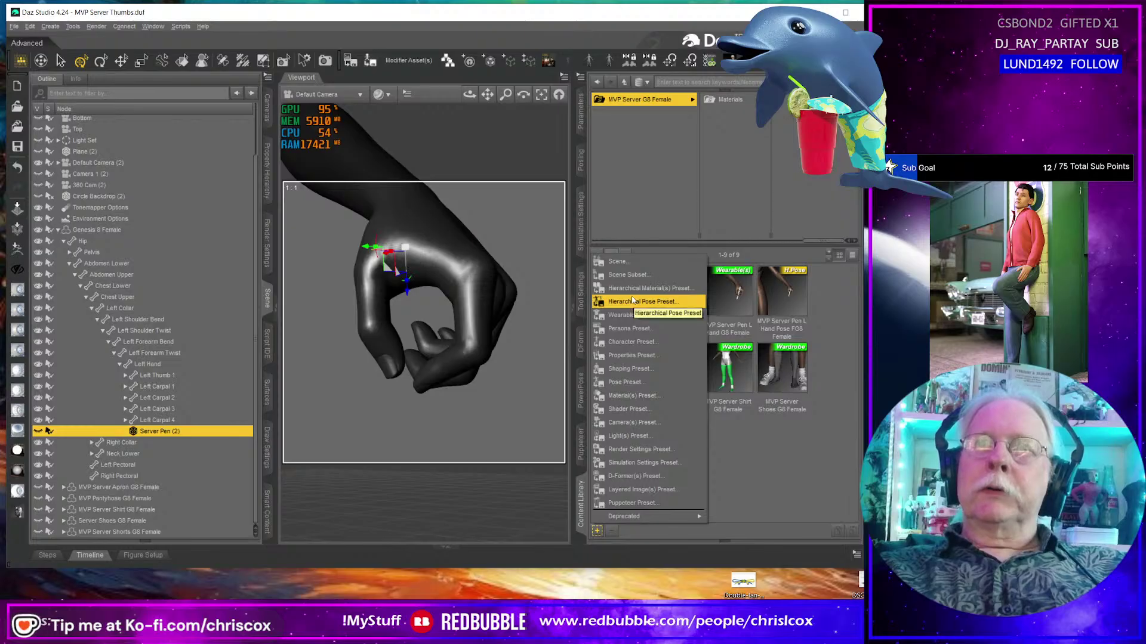
click(350, 60)
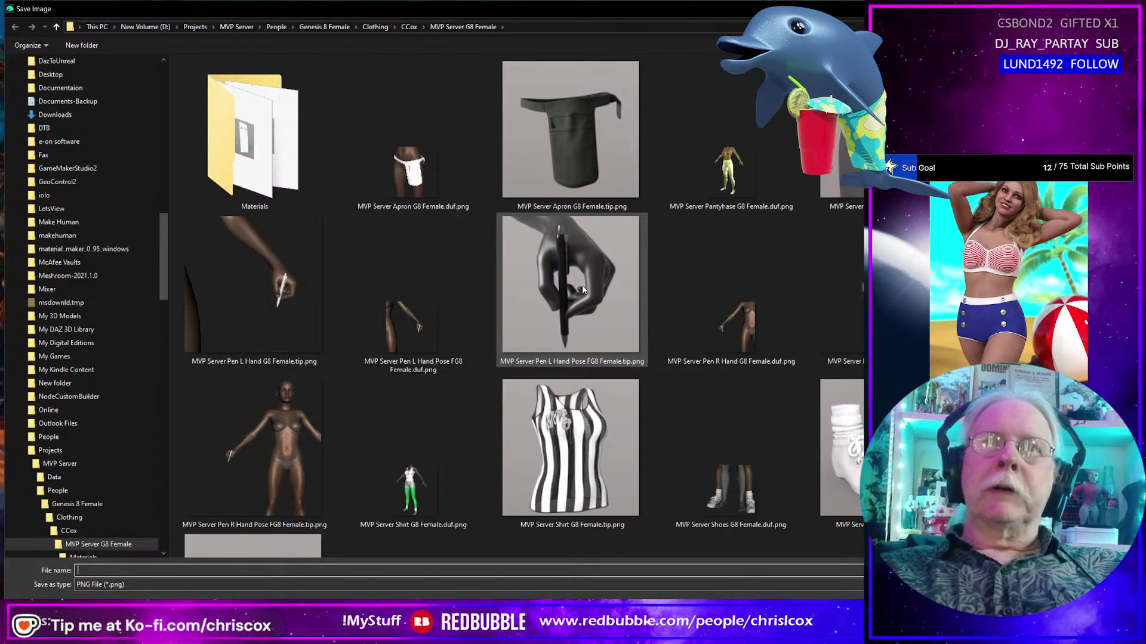
double_click(584, 291)
click(395, 302)
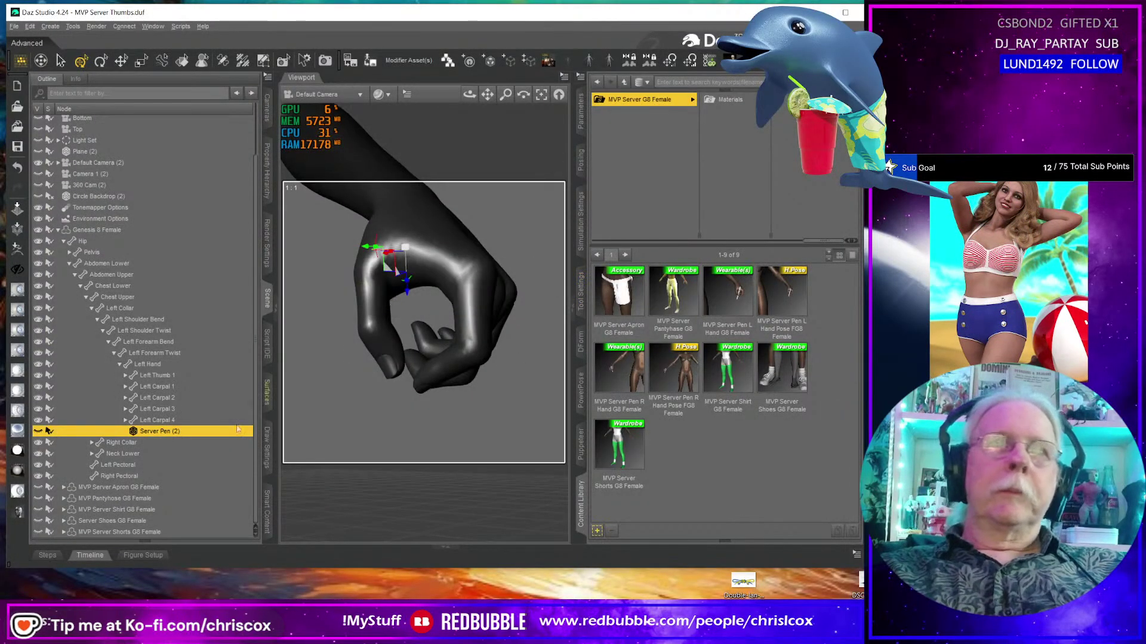
Show Server Pen (2) again and render the left hand holding the pen.
click(37, 431)
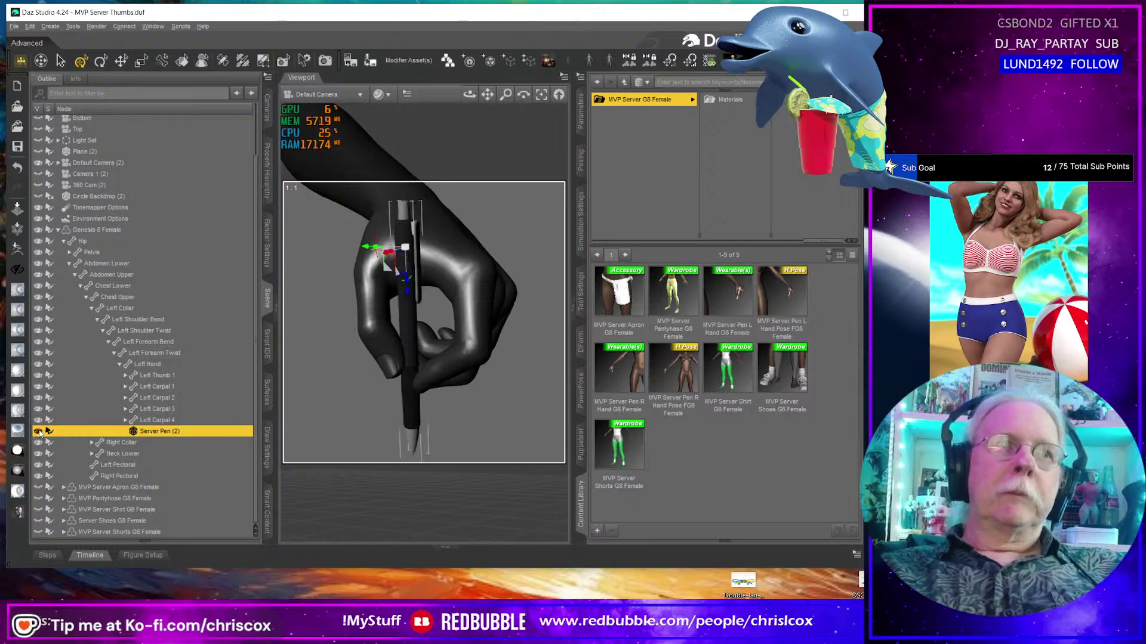
key(ctrl+r)
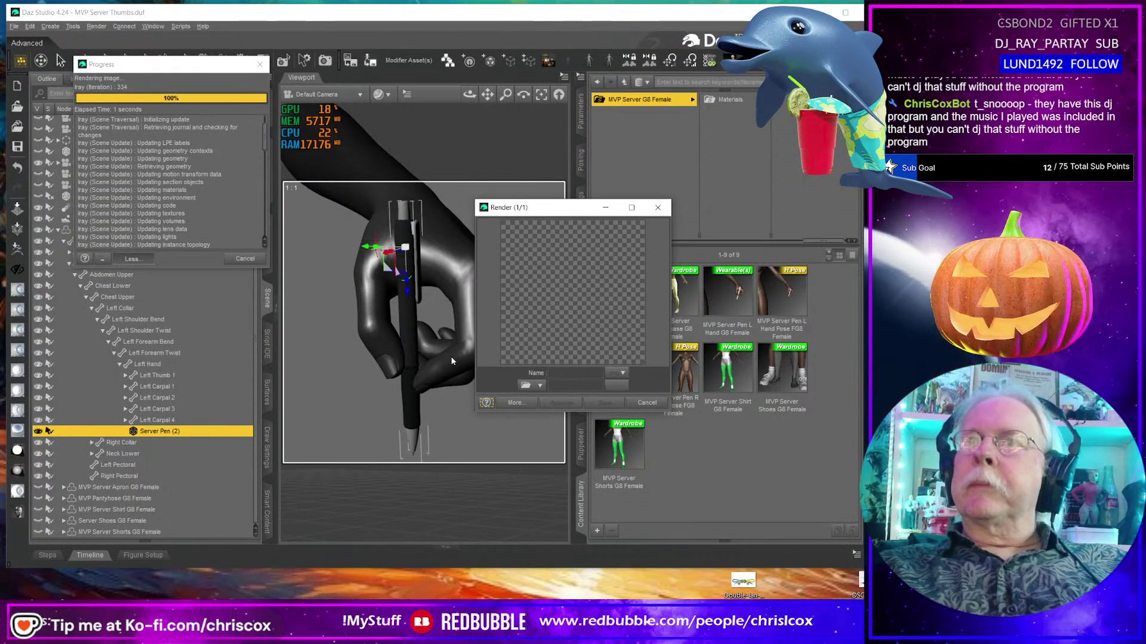
click(658, 207)
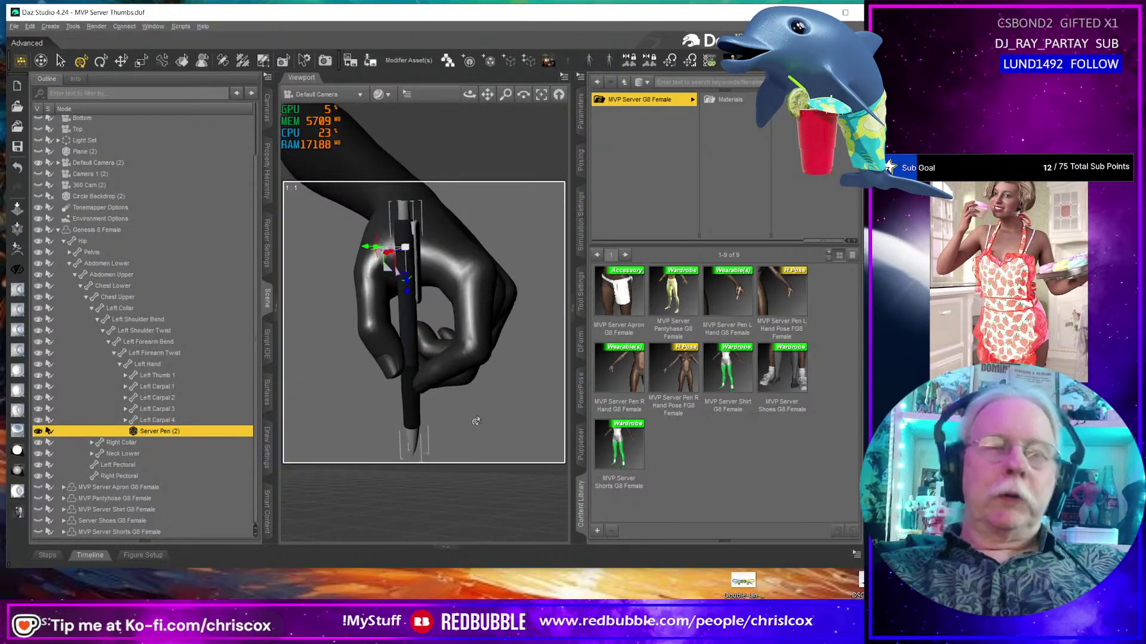
key(ctrl+r)
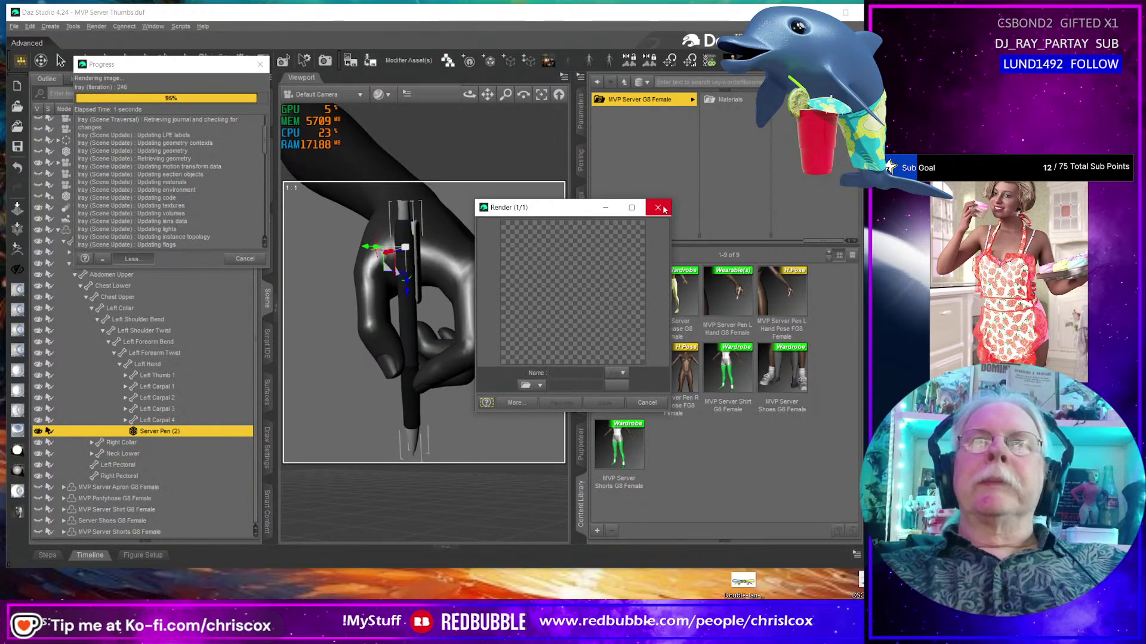
click(662, 209)
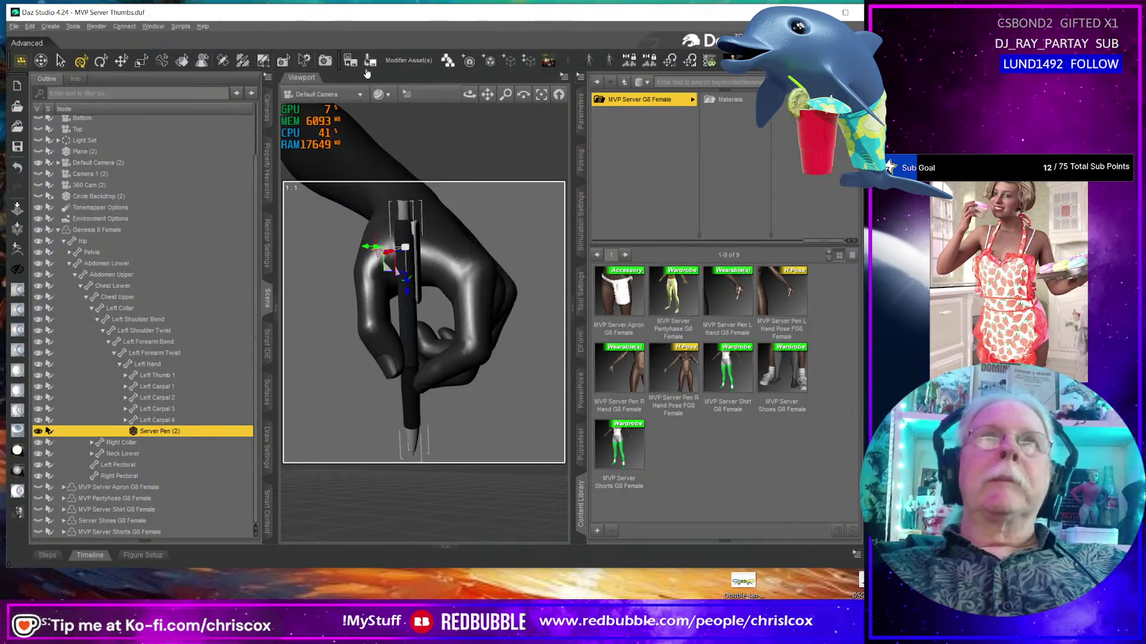
Save the last render over MVP Server Pen L Hand G8 Female.tip.png, replacing the existing file.
click(348, 62)
click(271, 302)
double_click(272, 302)
click(400, 309)
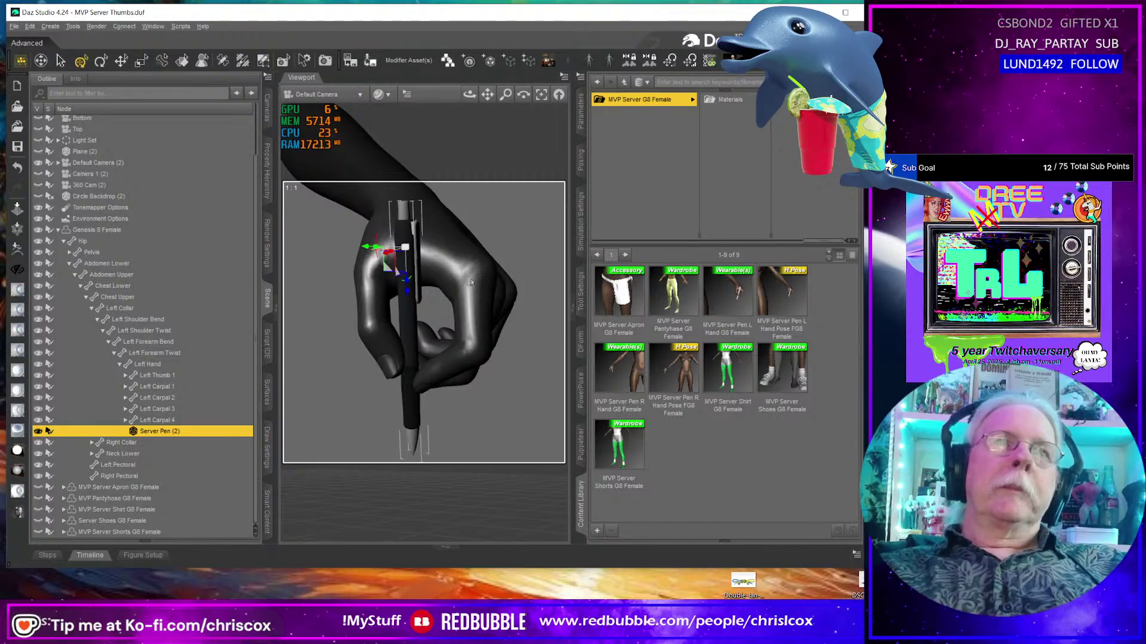
Return Genesis 8 Female's left hand to its open pose and load the MVP Server Pen R Hand G8 Female wearable preset.
click(453, 261)
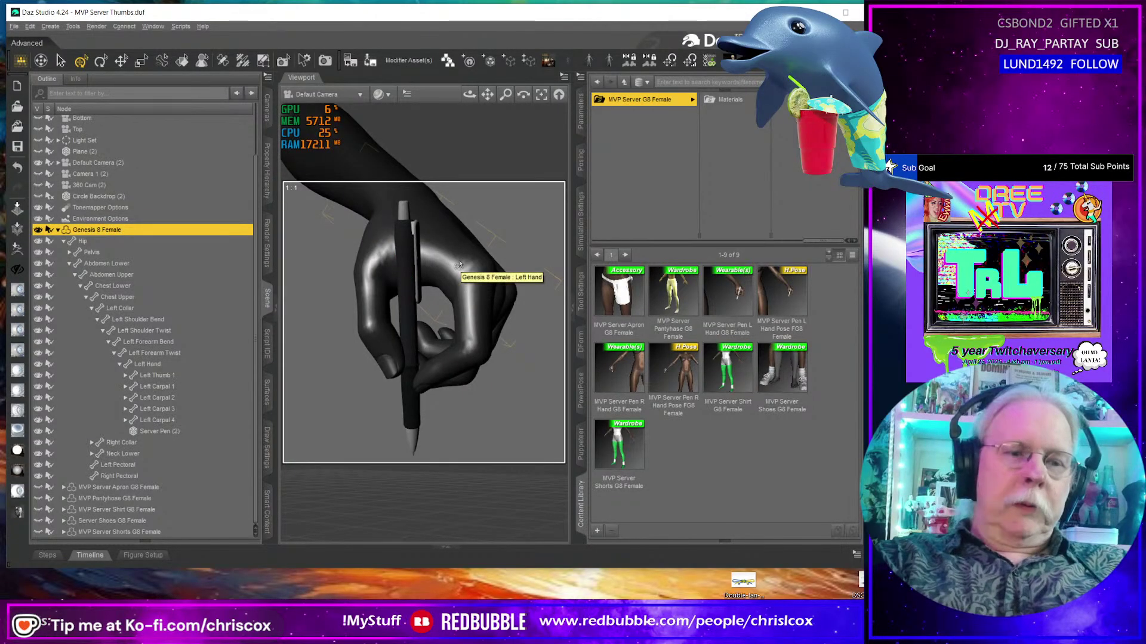
key(ctrl+z)
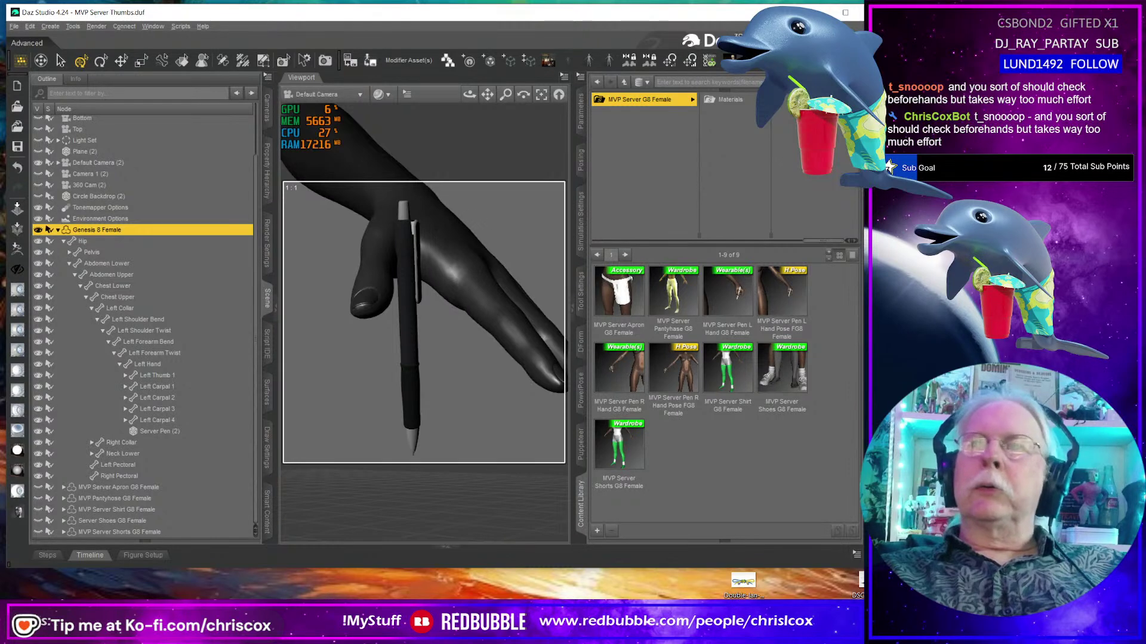
click(409, 320)
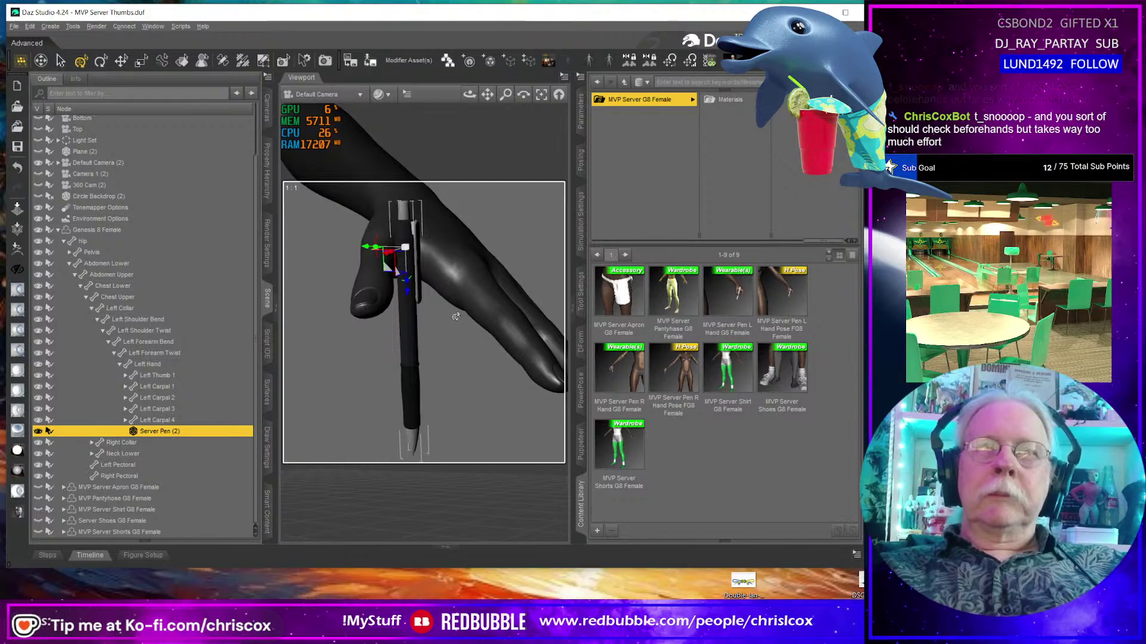
click(483, 249)
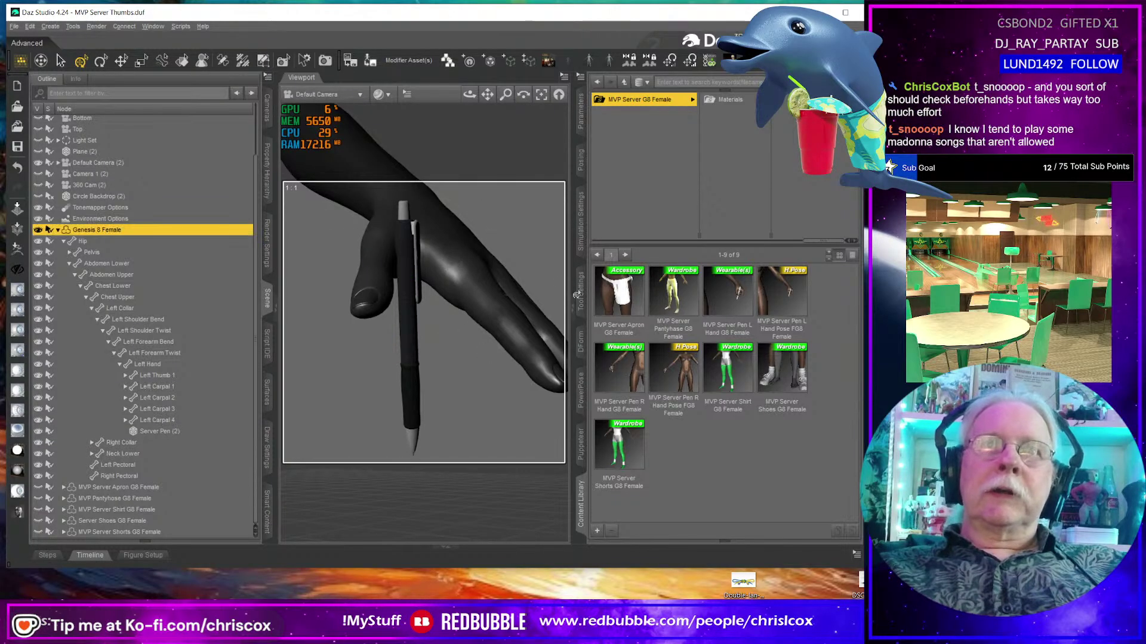
double_click(622, 381)
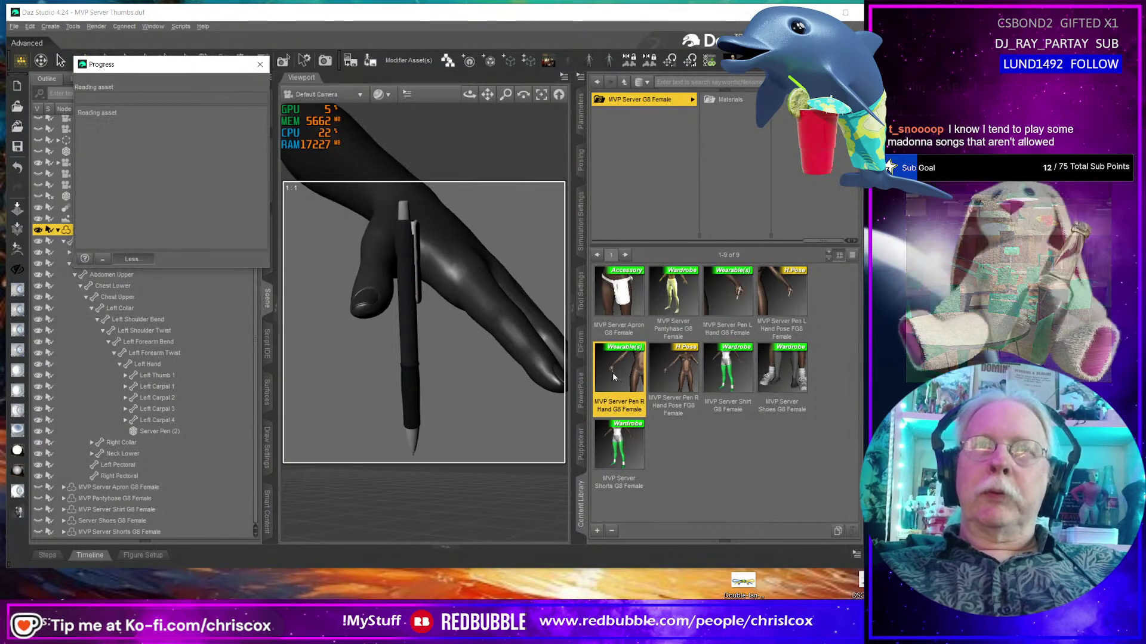
Place Server Pen (2) under Right Hand instead of Left Hand in the scene hierarchy and delete the original Server Pen.
click(91, 443)
click(103, 465)
click(108, 476)
click(114, 488)
click(119, 499)
scroll(187, 503, down, 4)
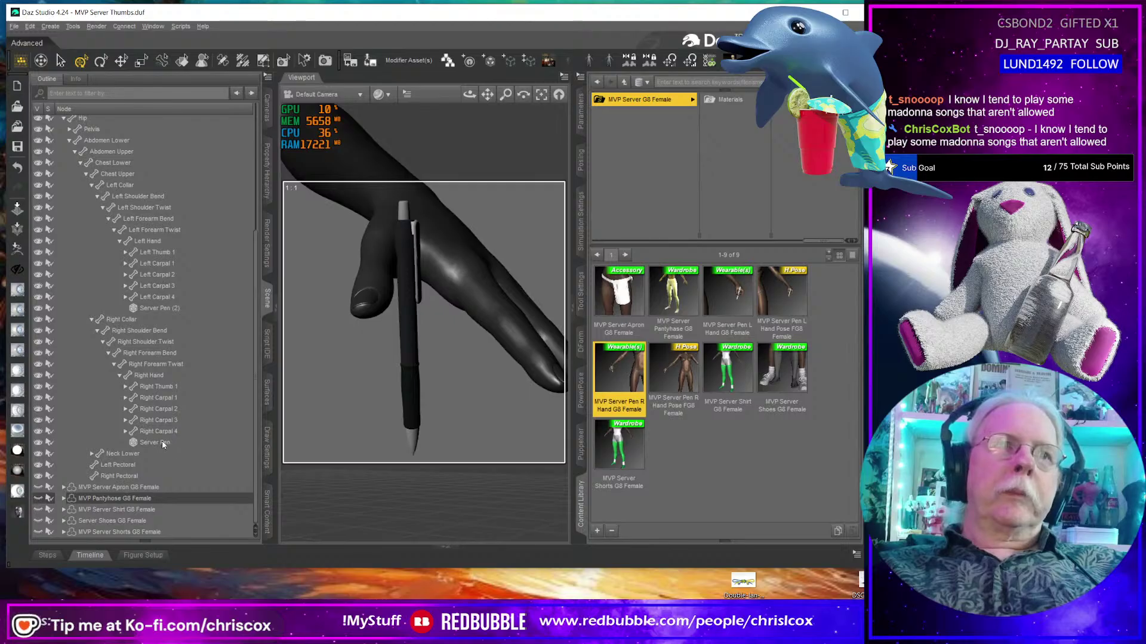
click(154, 443)
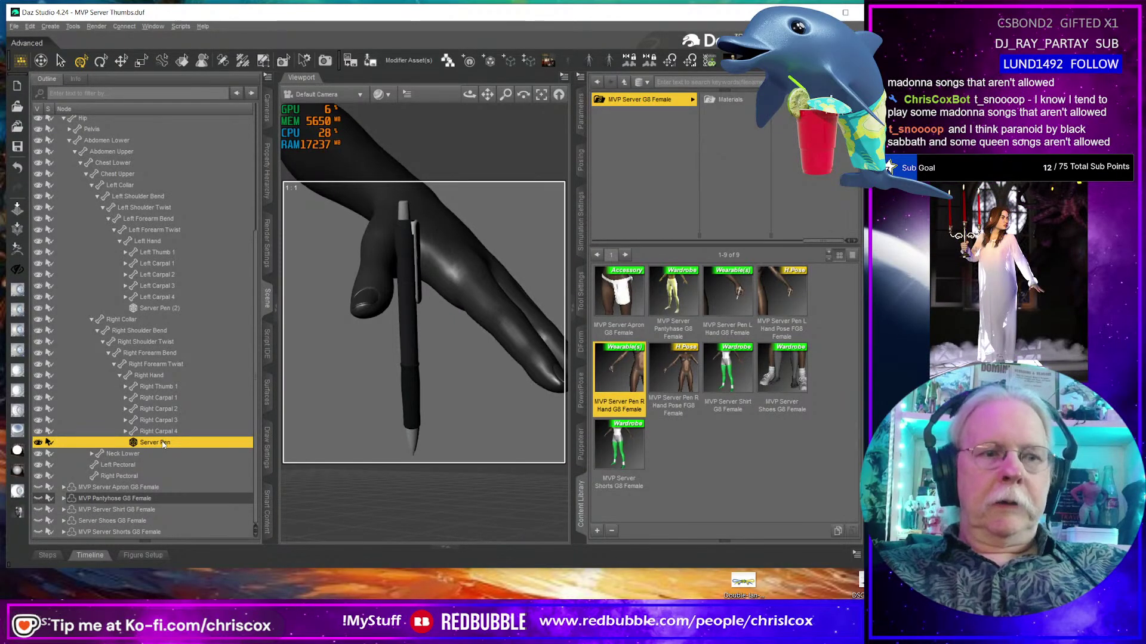
drag(158, 308, 210, 374)
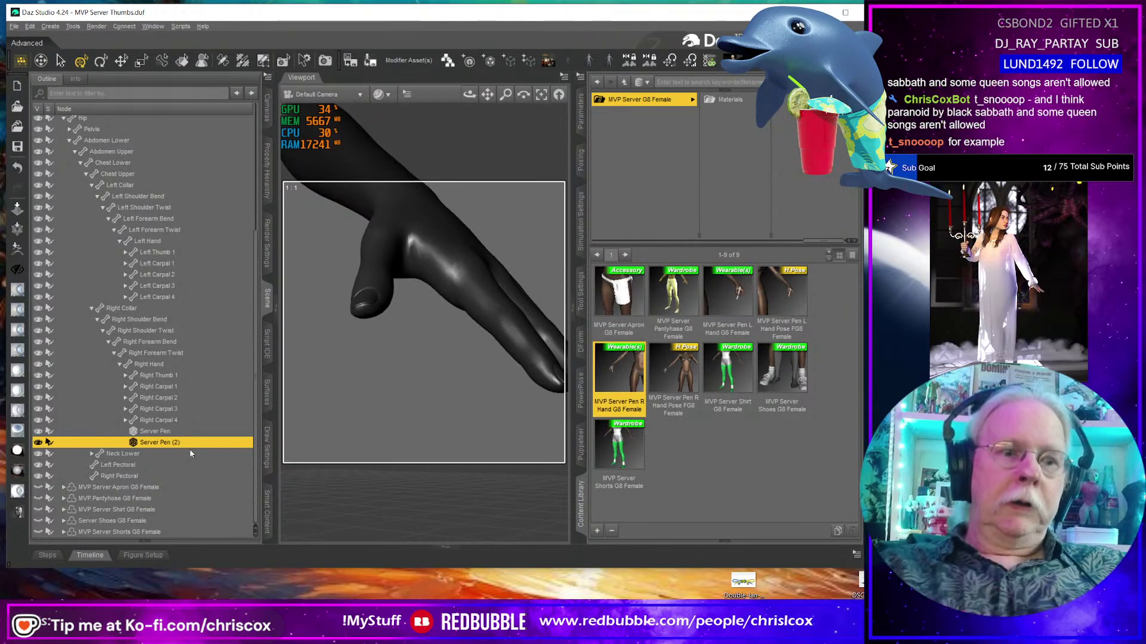
click(179, 433)
key(Delete)
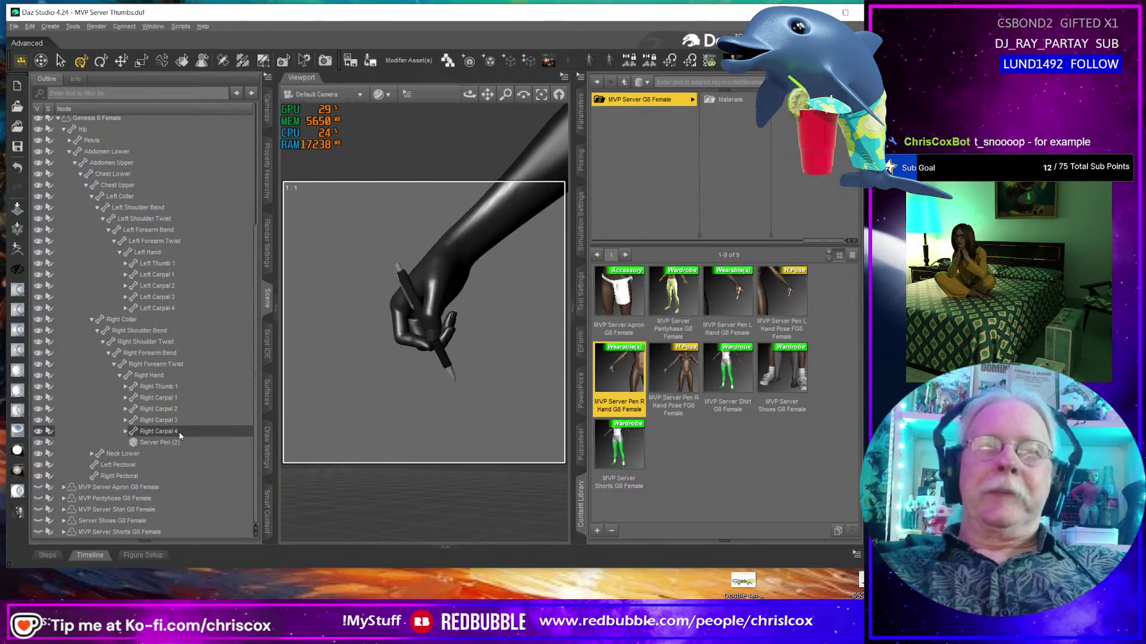
Frame the right hand closely in the Default Camera and render it holding the pen.
alt+drag(398, 343, 399, 351)
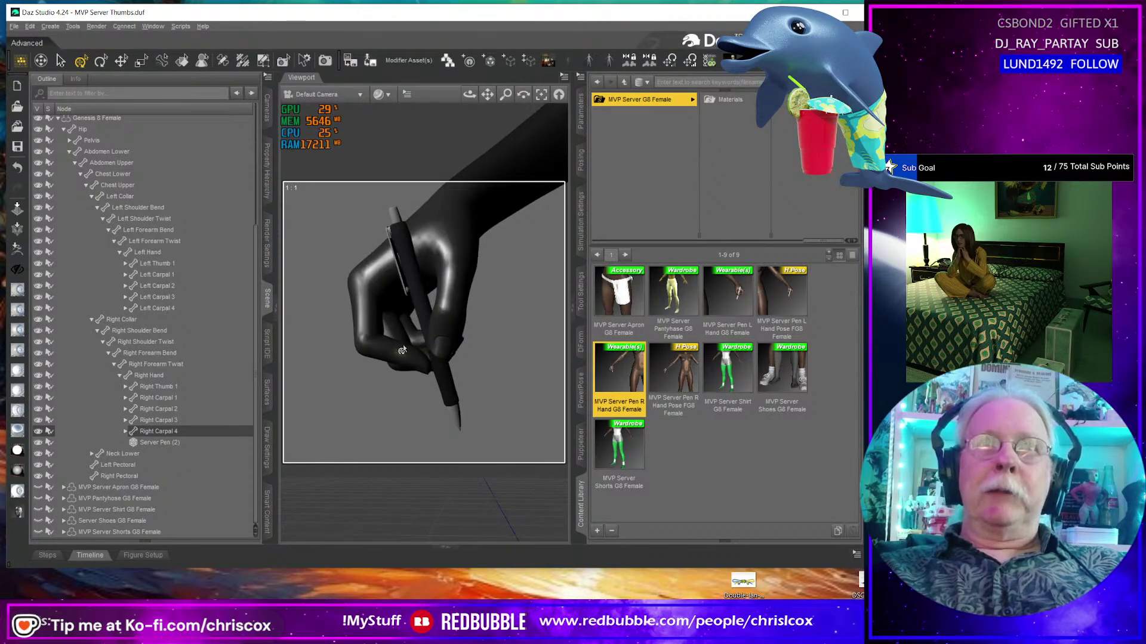
scroll(414, 352, up, 2)
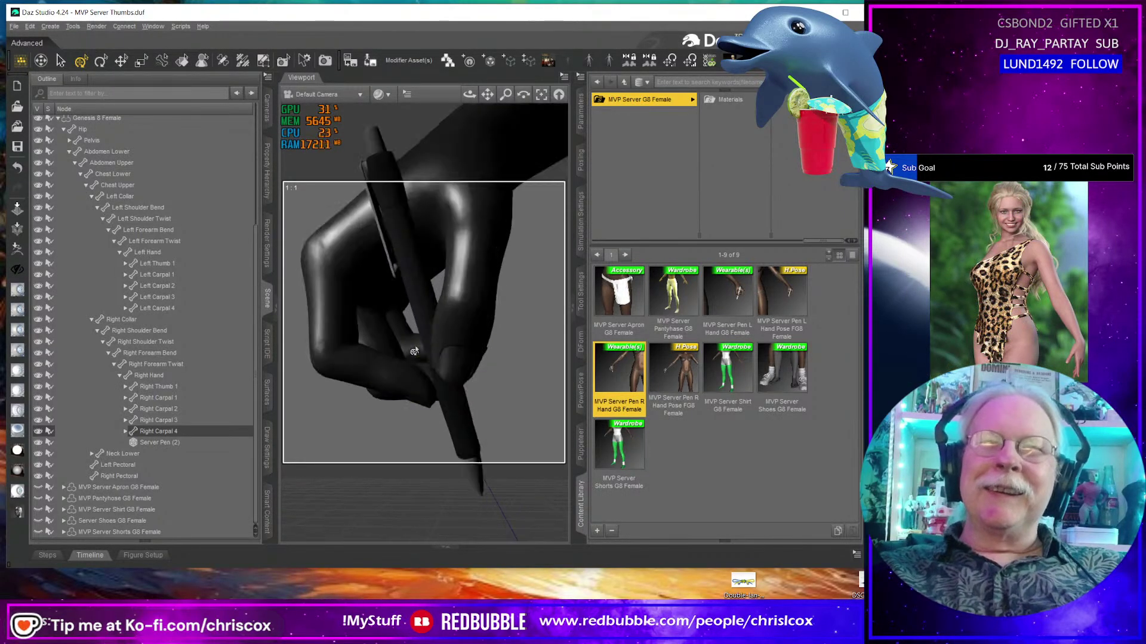
scroll(475, 280, down, 2)
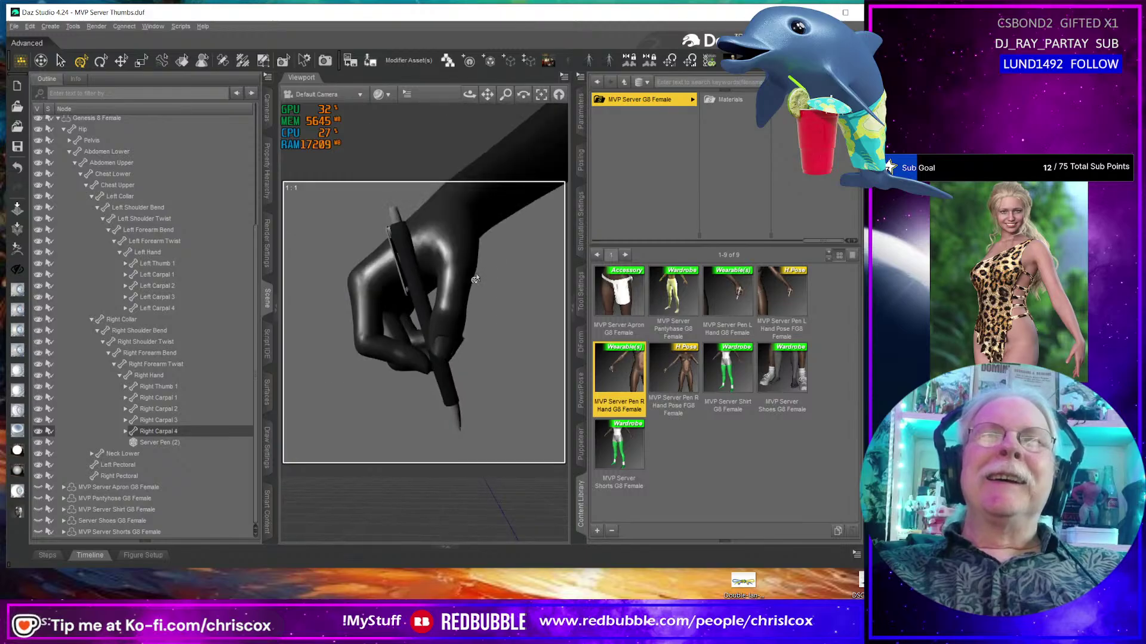
drag(506, 94, 506, 112)
key(ctrl+r)
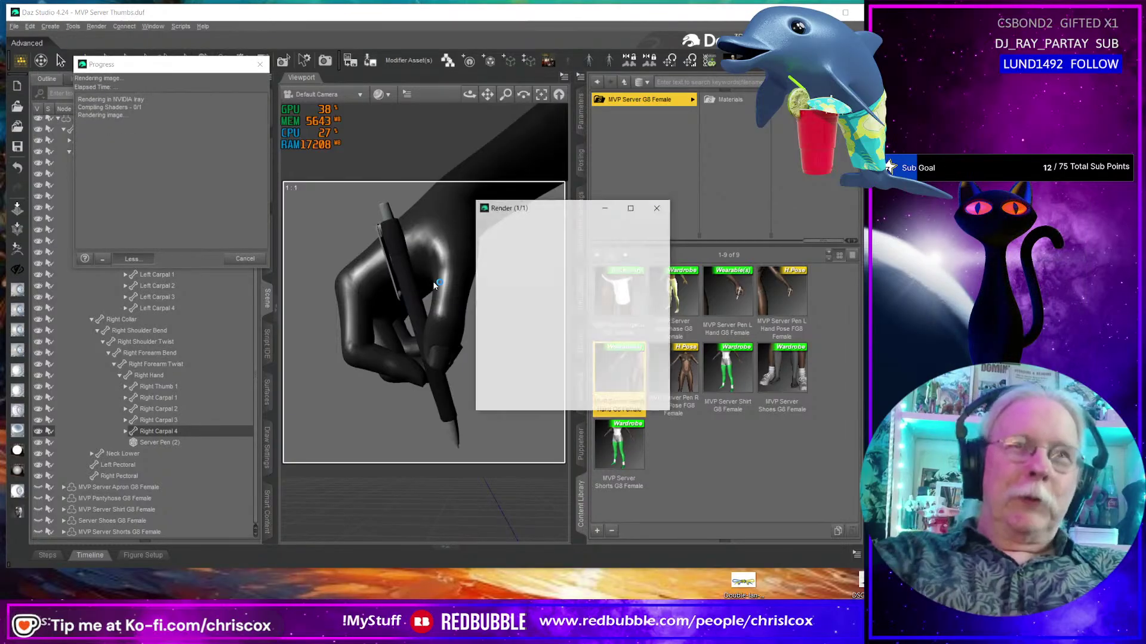
click(657, 207)
Save the last render over the tip image of MVP Server Pen R Hand G8 Female, replacing the existing file.
click(351, 69)
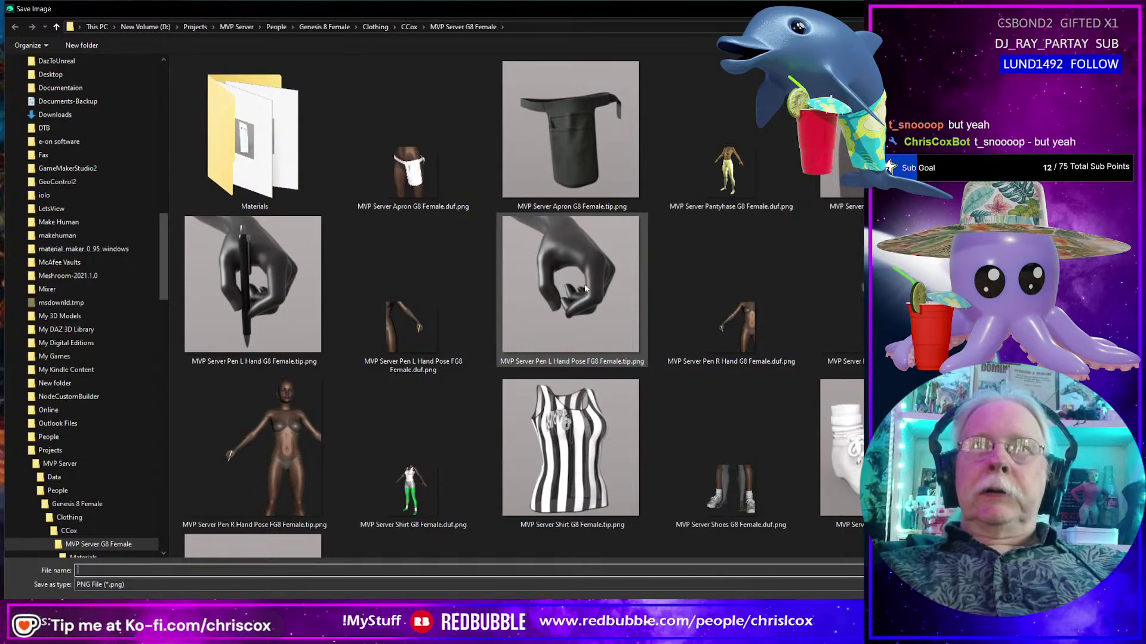
double_click(842, 286)
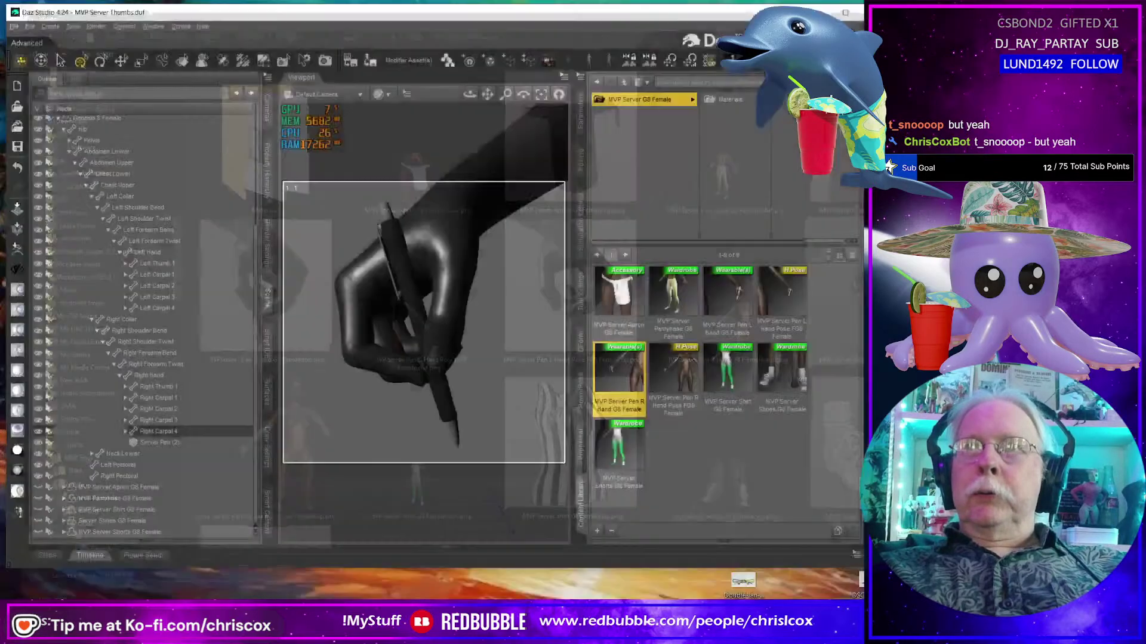
click(398, 305)
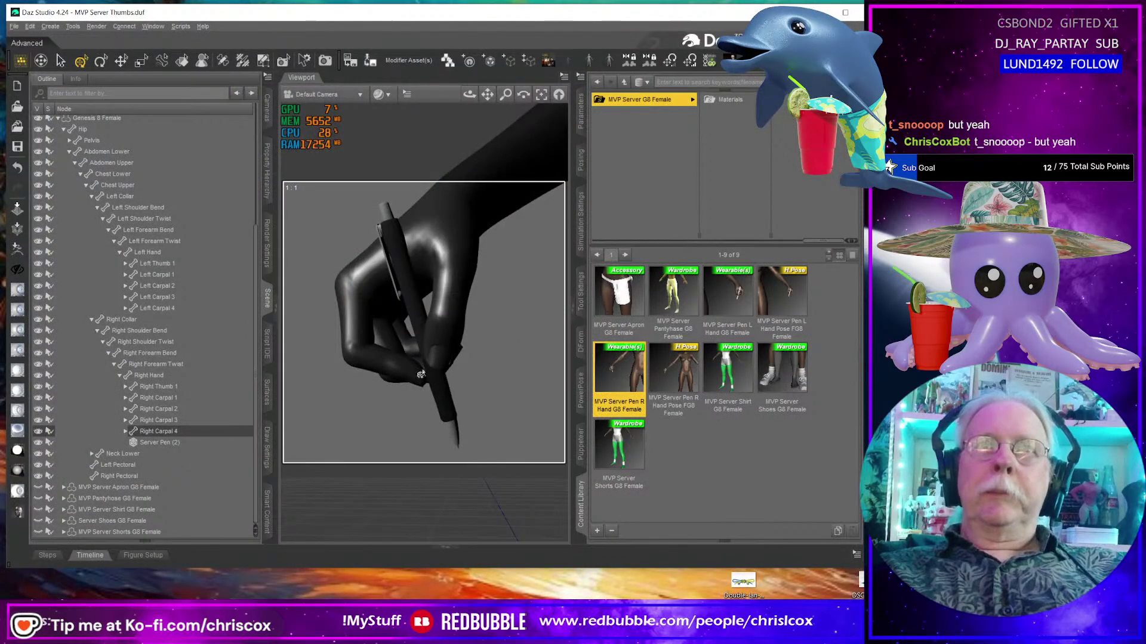
Hide Server Pen (2) under Right Hand and render the posed right hand without the pen.
click(38, 442)
click(156, 442)
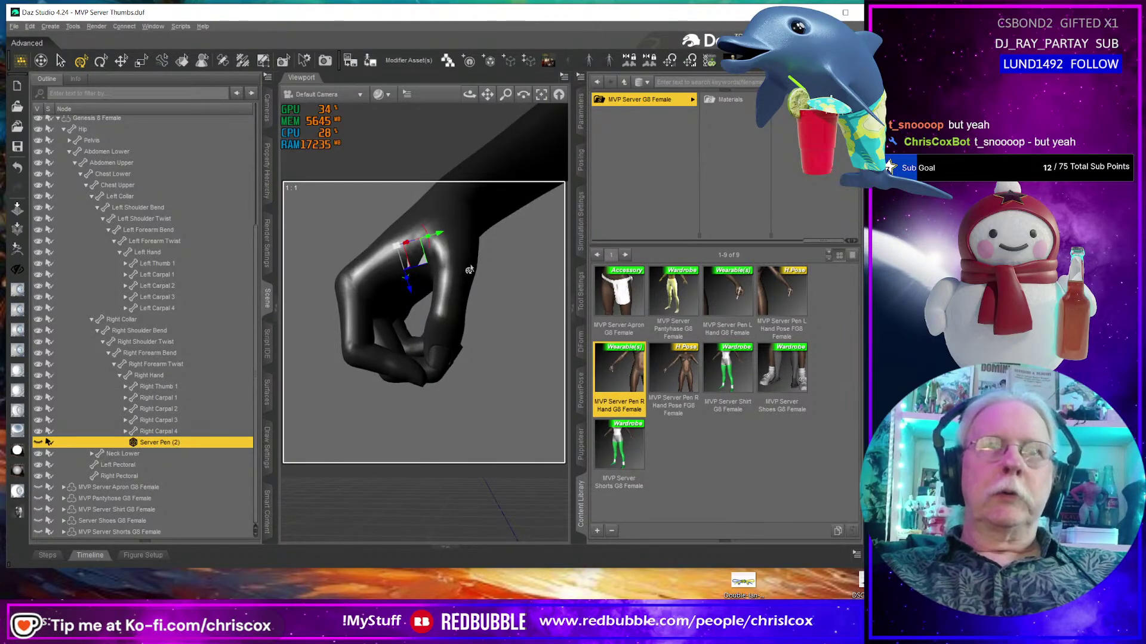
key(ctrl+r)
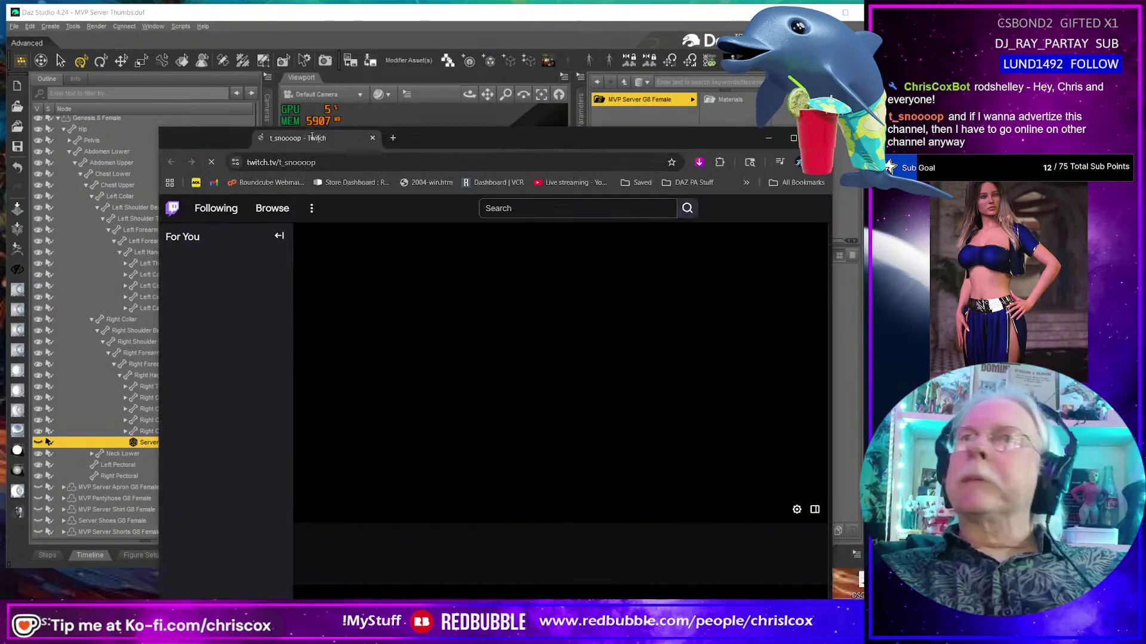
drag(319, 136, 251, 94)
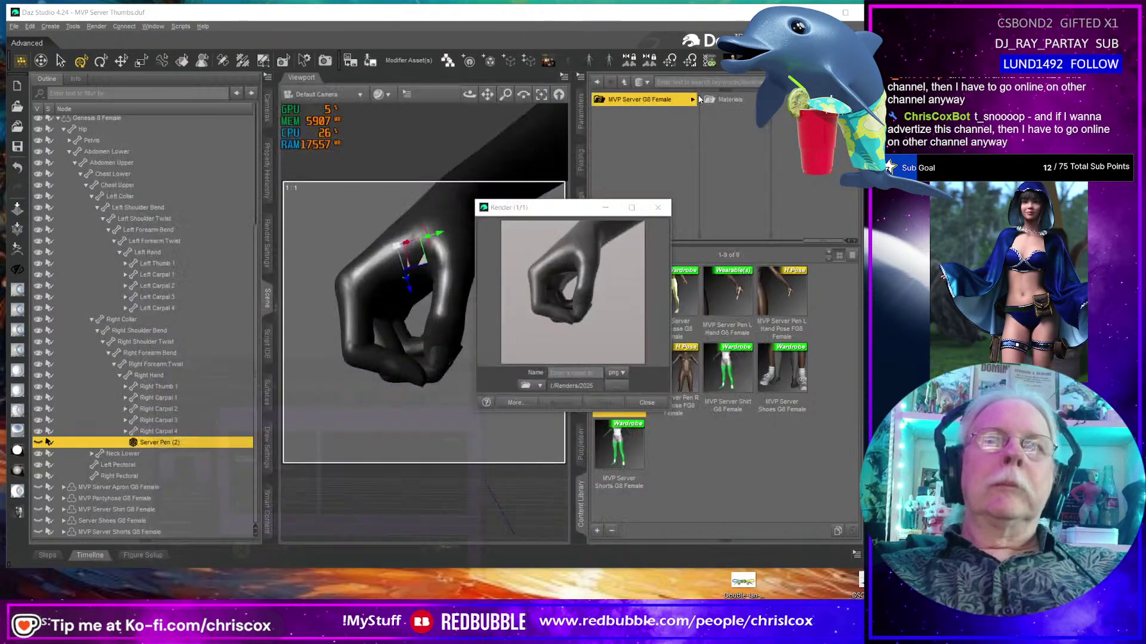
click(701, 93)
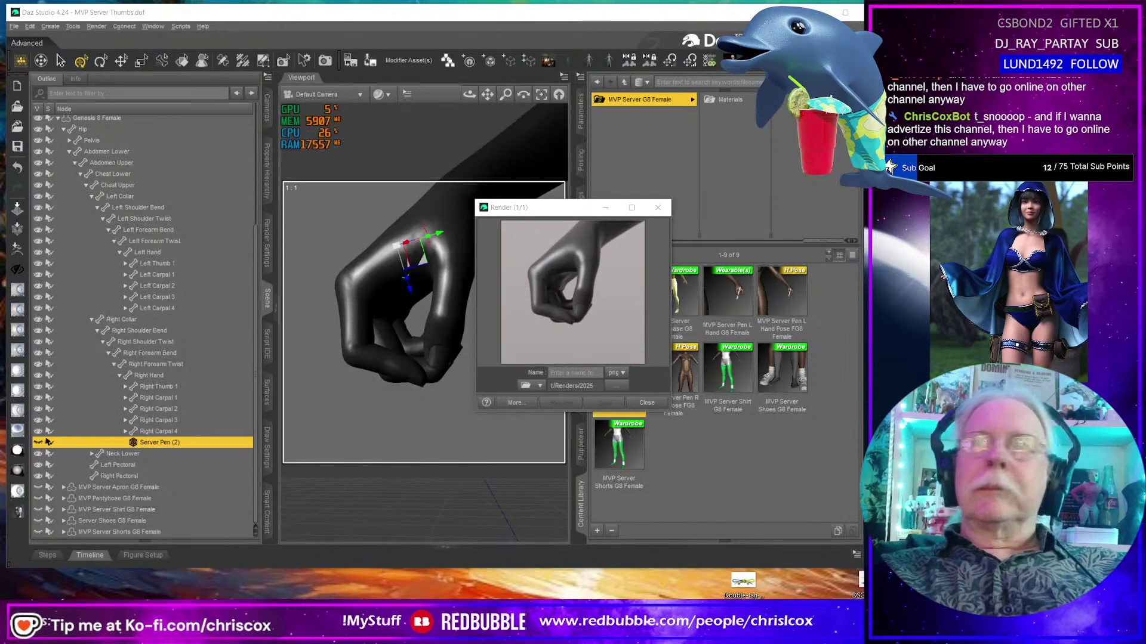
drag(581, 208, 479, 216)
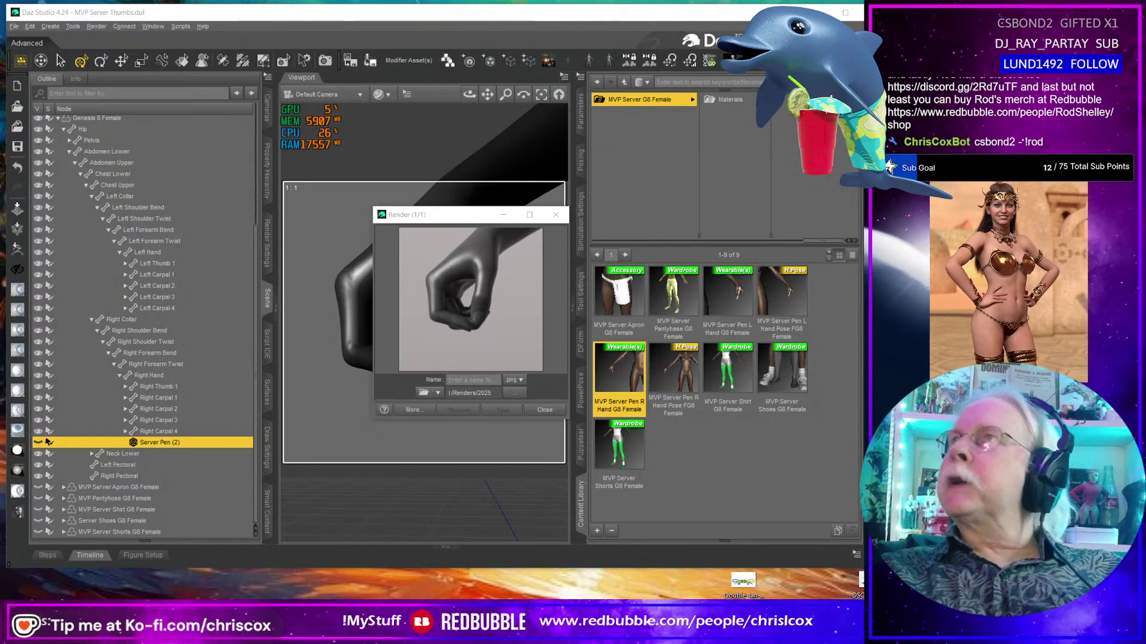
click(472, 380)
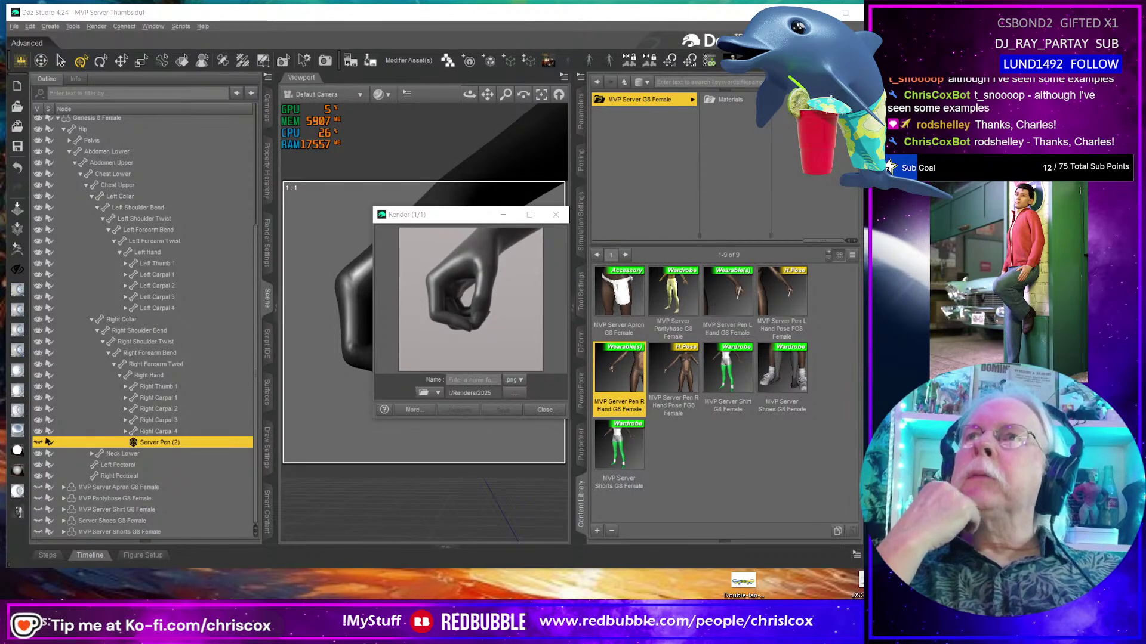
Close the finished render and save it over MVP Server Pen R Hand Pose FG8 Female.tip.png, replacing the existing file.
click(555, 215)
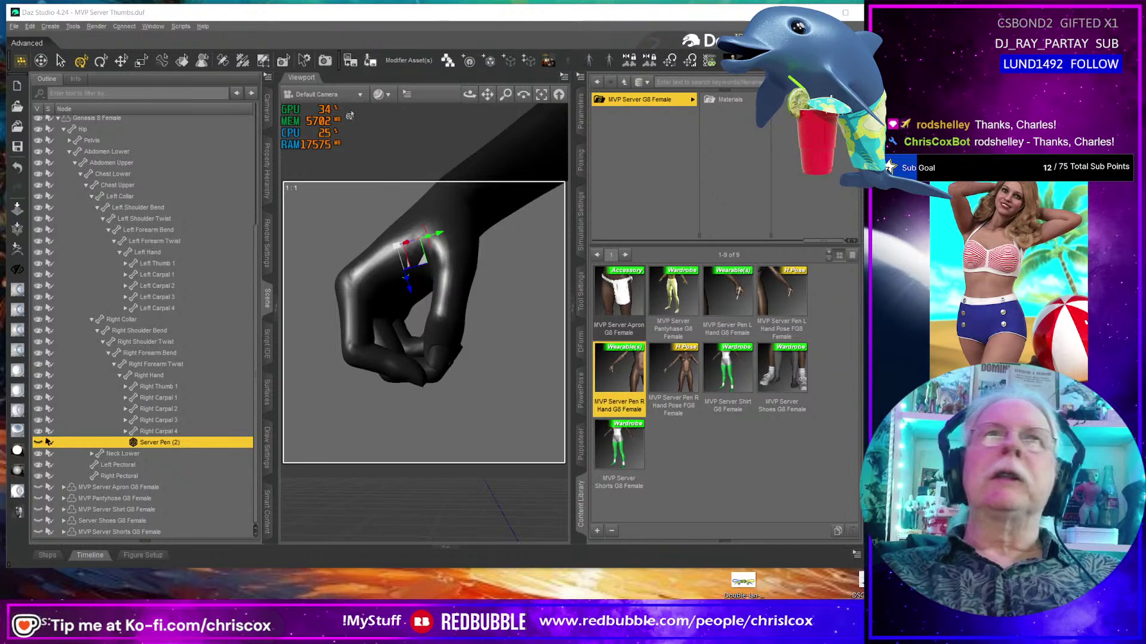
click(350, 62)
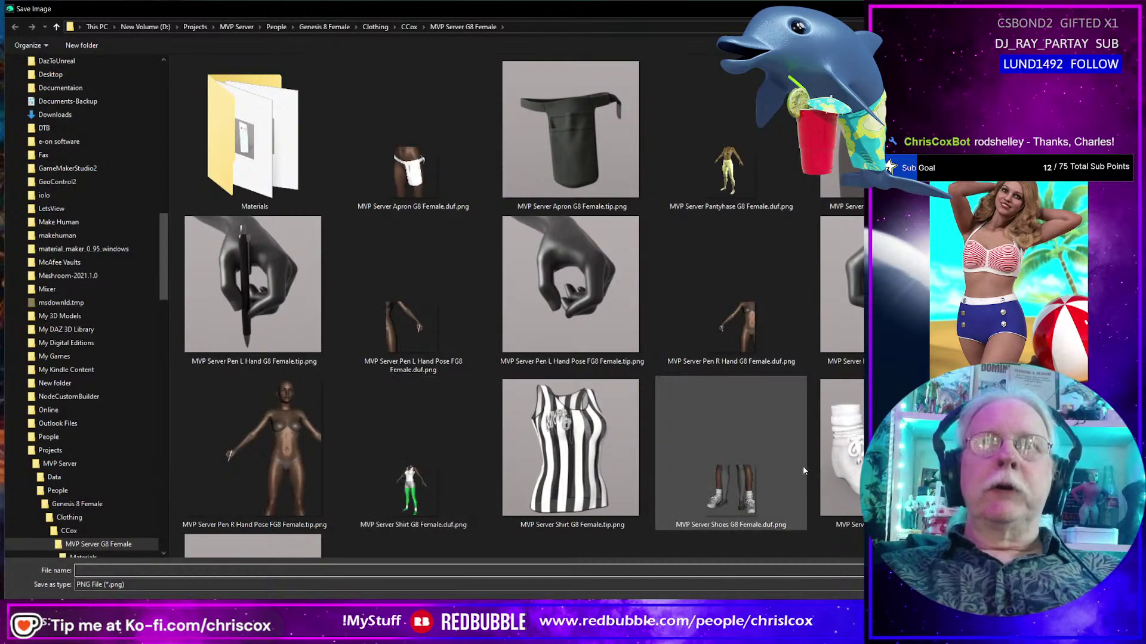
double_click(278, 422)
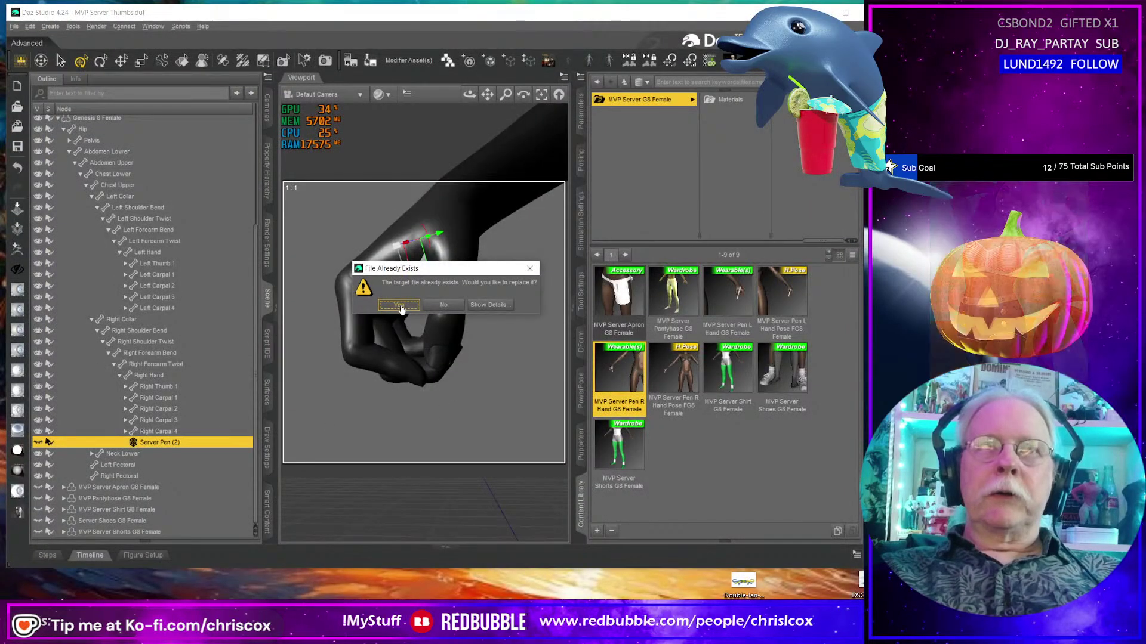
click(398, 304)
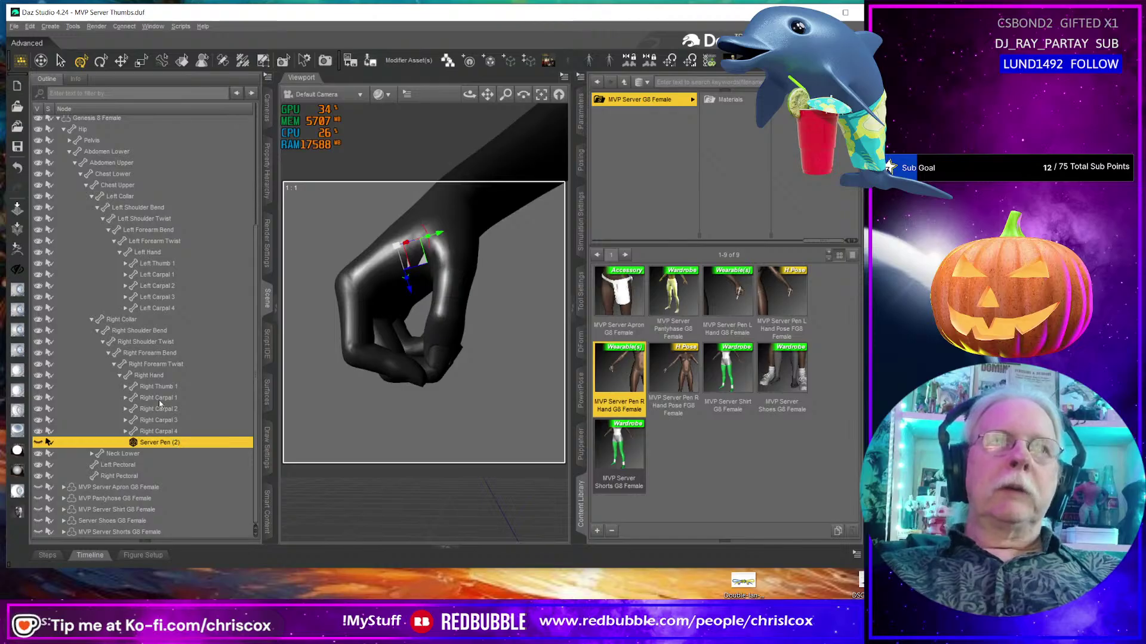
Undo Genesis 8 Female's right hand pose and delete the unhidden Server Pen (2) from the Right Hand.
click(446, 300)
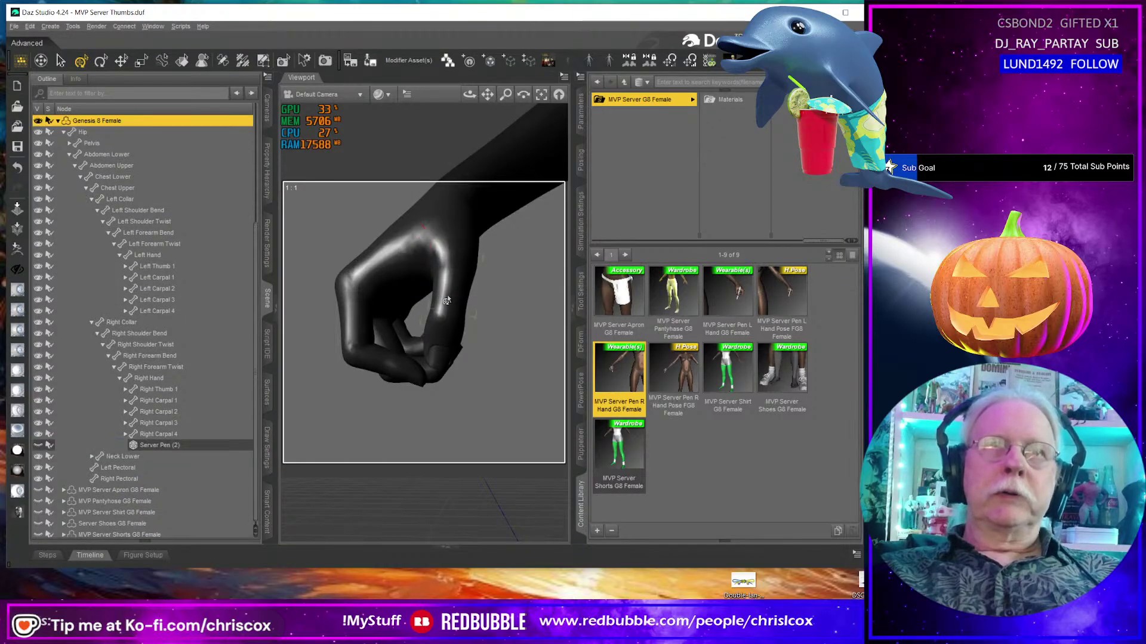
key(ctrl+z)
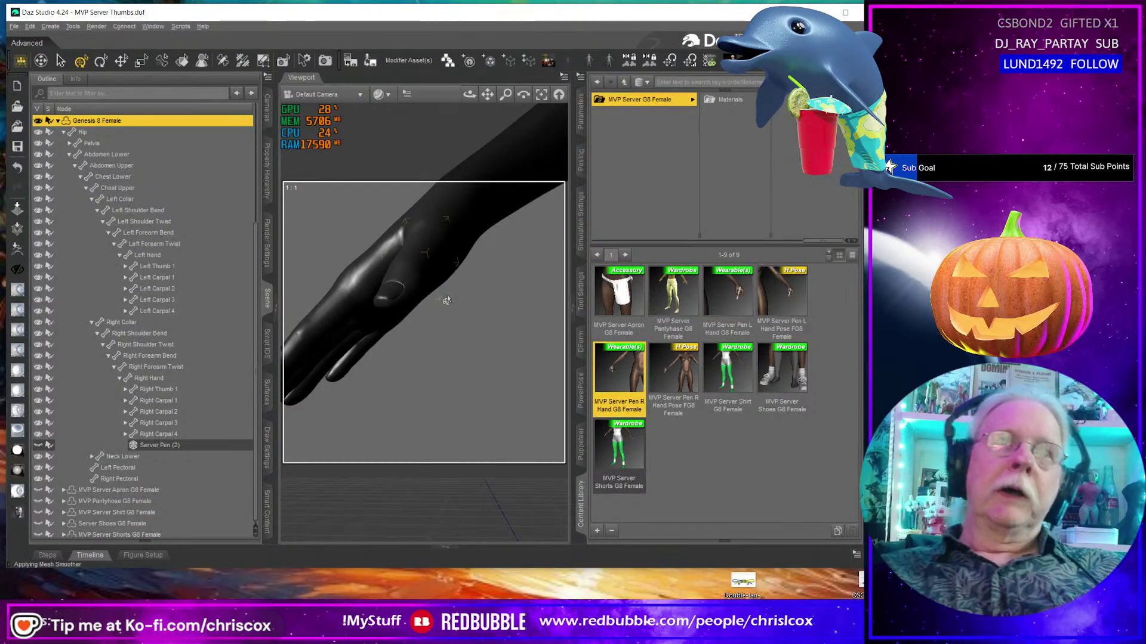
click(39, 445)
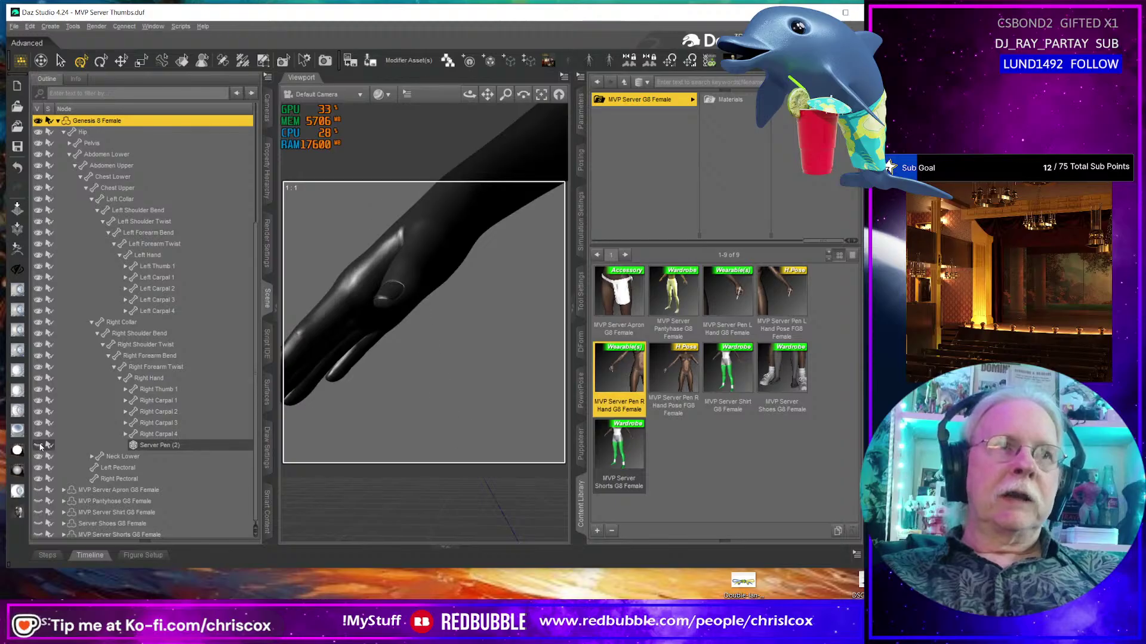
click(438, 403)
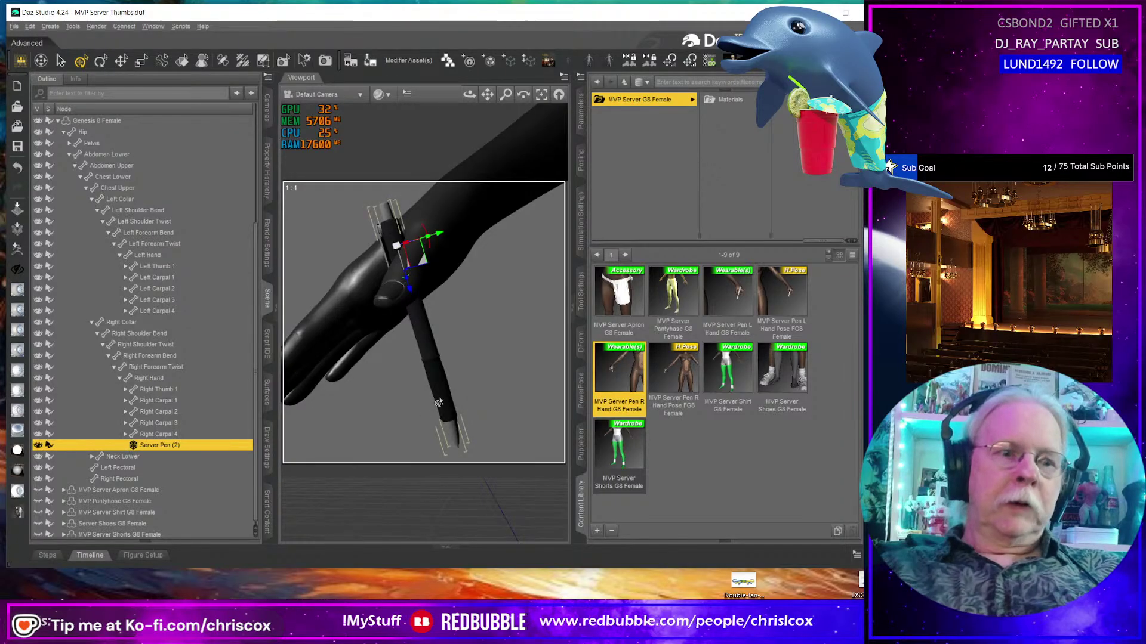
key(Delete)
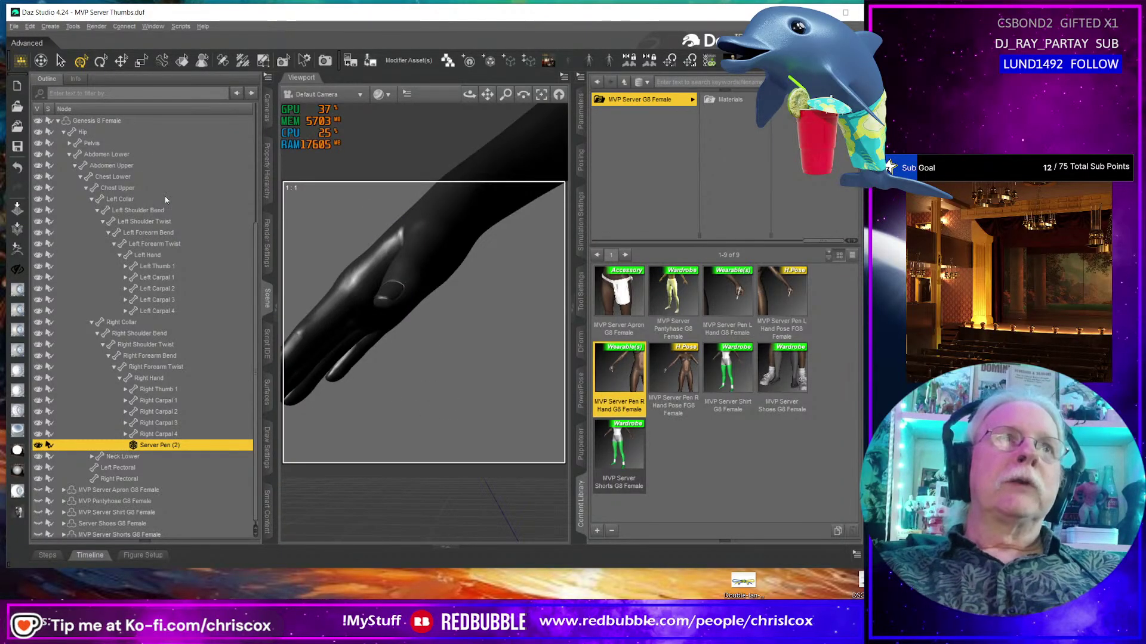
Test the MVP Server Pen R Hand wearable and pose presets on Genesis 8 Female, undoing each one.
click(109, 121)
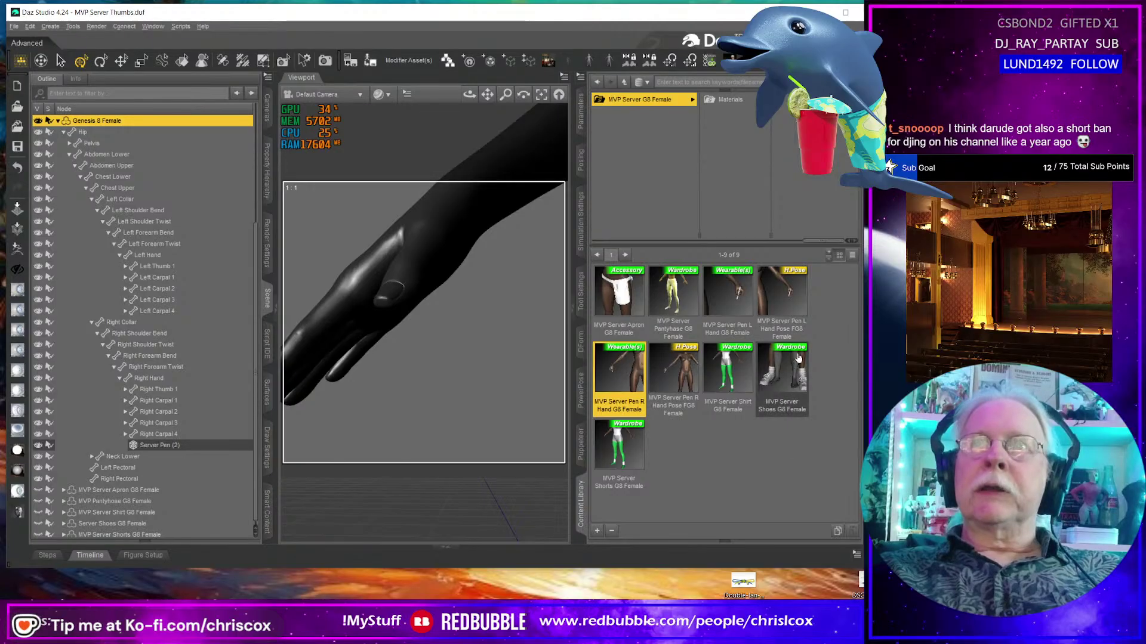
double_click(618, 377)
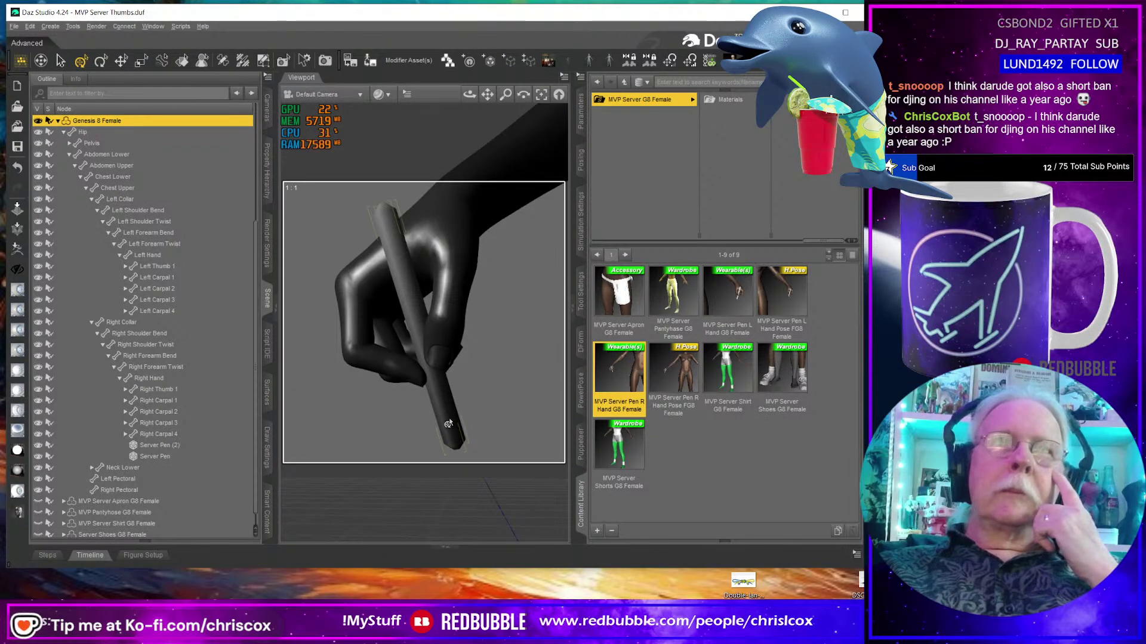
double_click(663, 380)
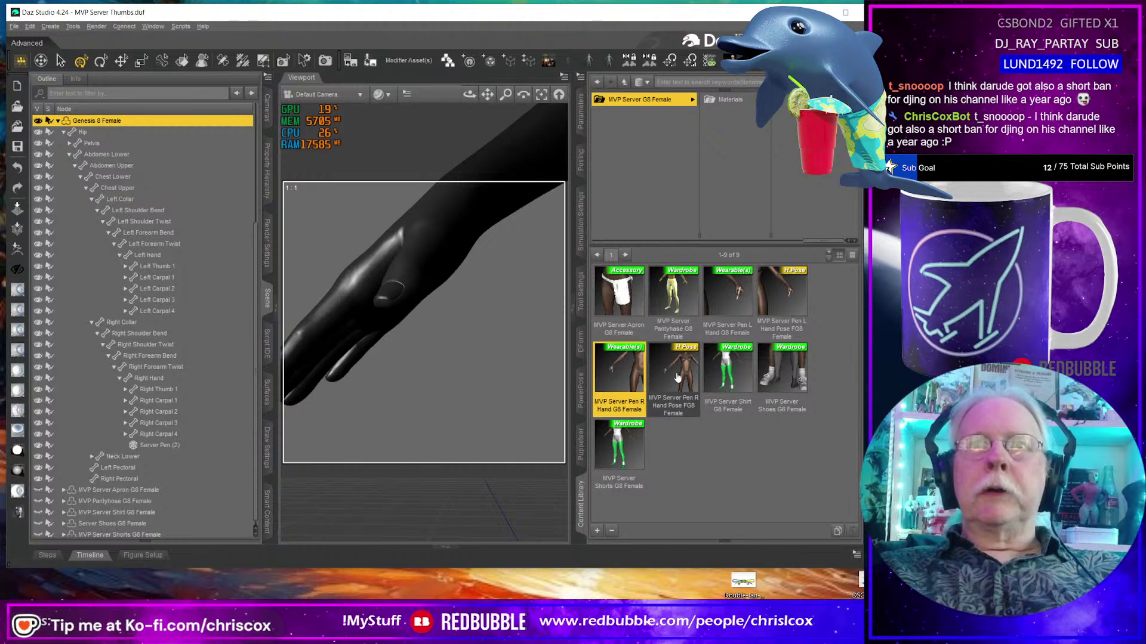
key(ctrl+z)
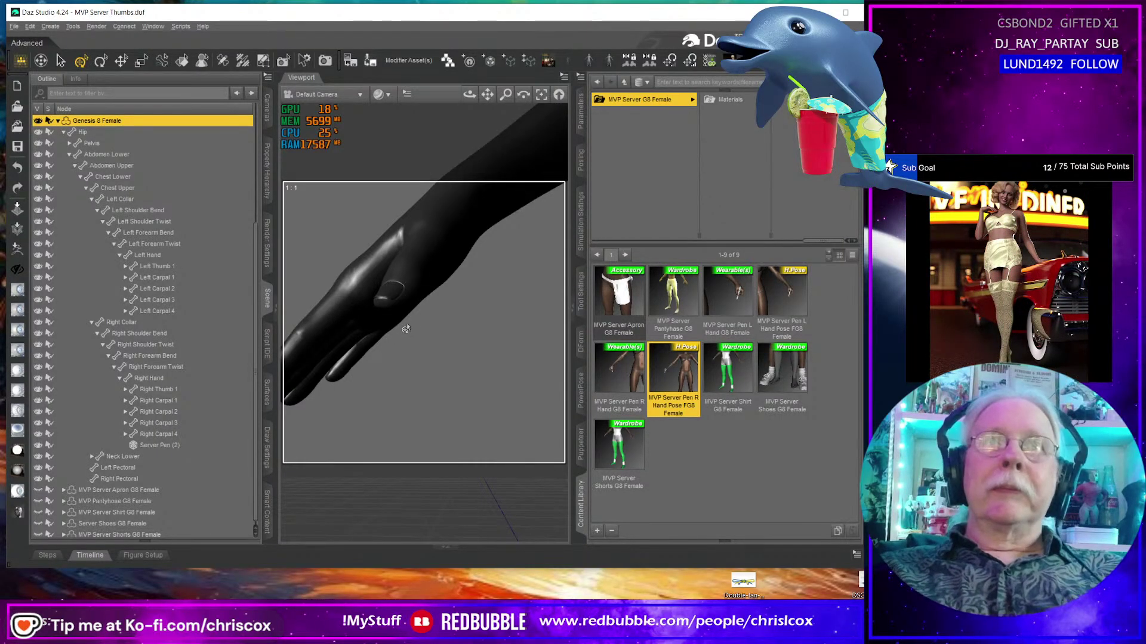
scroll(408, 327, down, 3)
scroll(407, 327, up, 2)
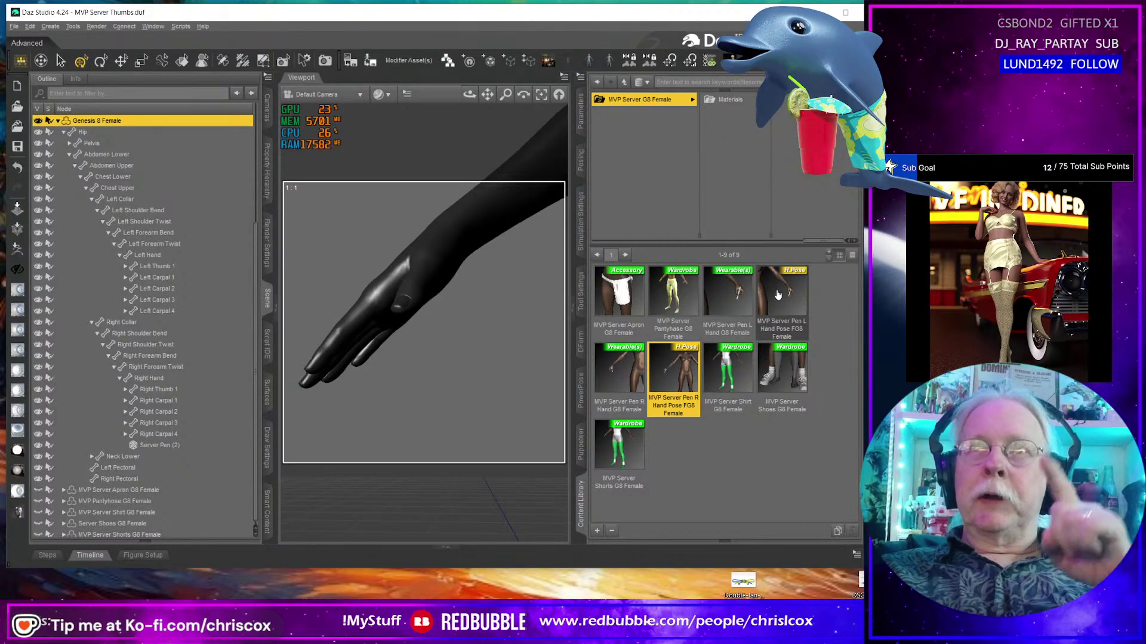
Open the MVP Server G8 Female content folder in File Explorer and reposition and enlarge its window.
mouse_move(777, 295)
mouse_move(677, 375)
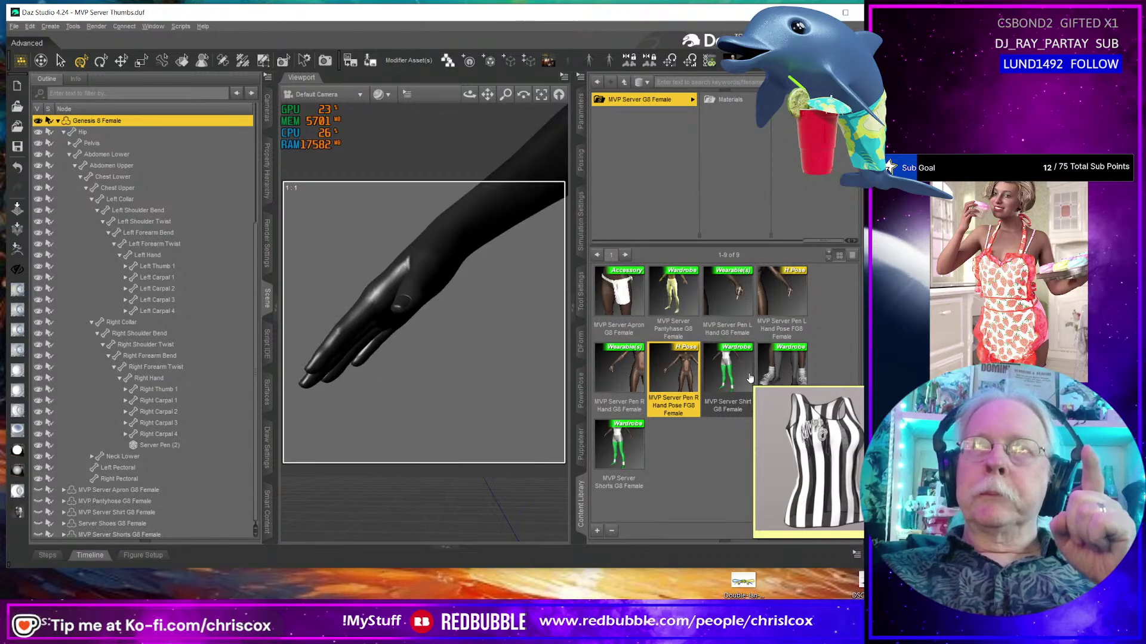
mouse_move(776, 376)
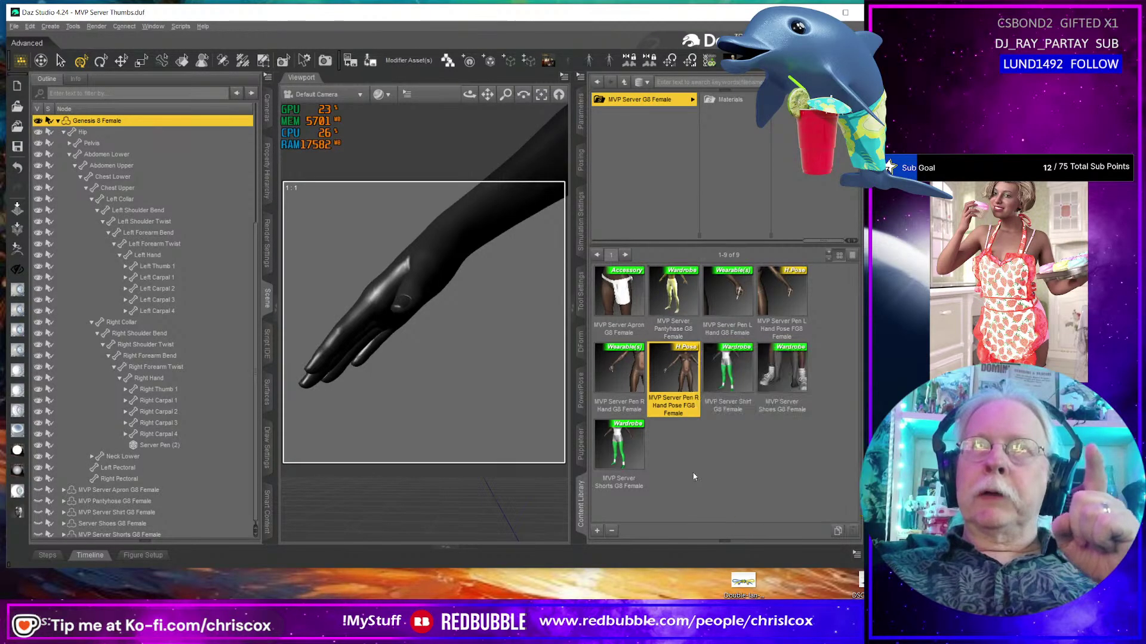
click(676, 472)
right_click(676, 472)
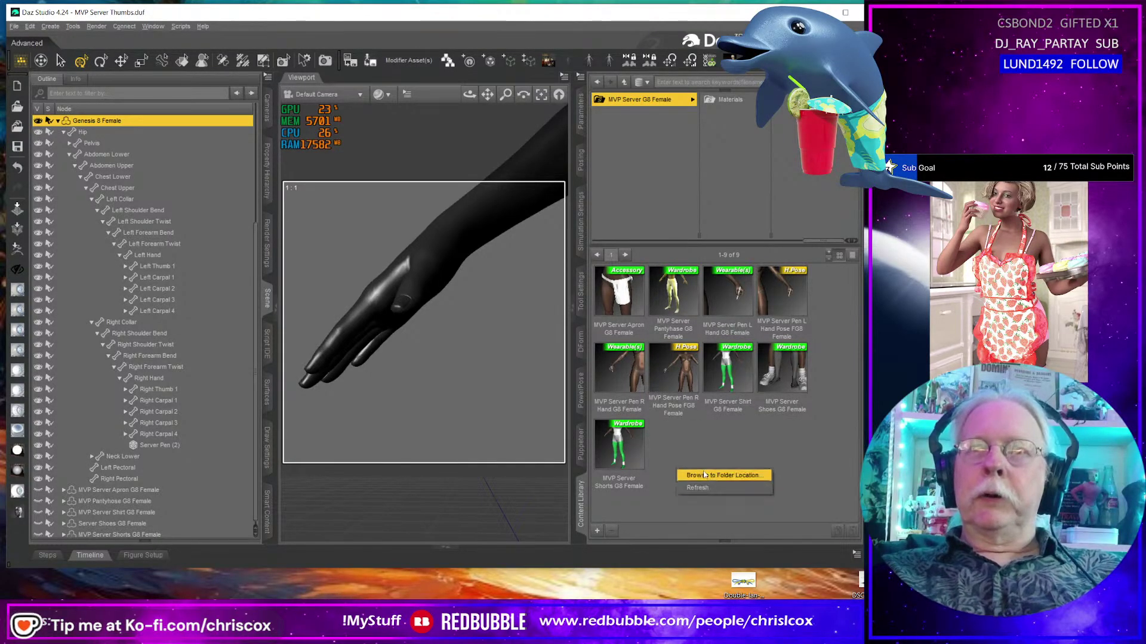
click(705, 476)
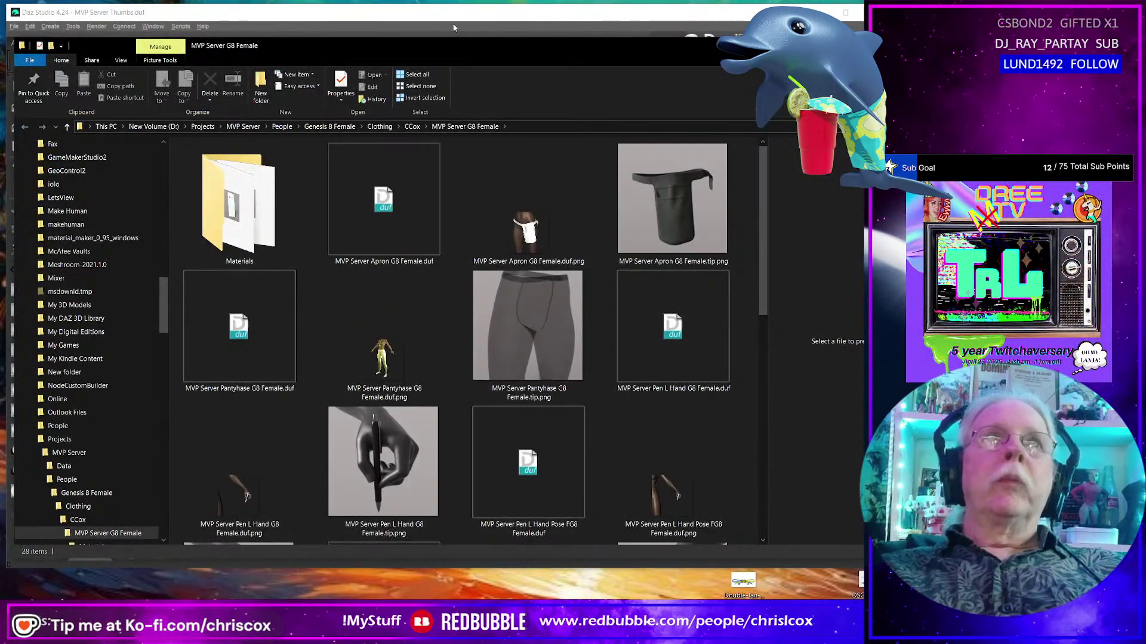
drag(468, 47, 448, 13)
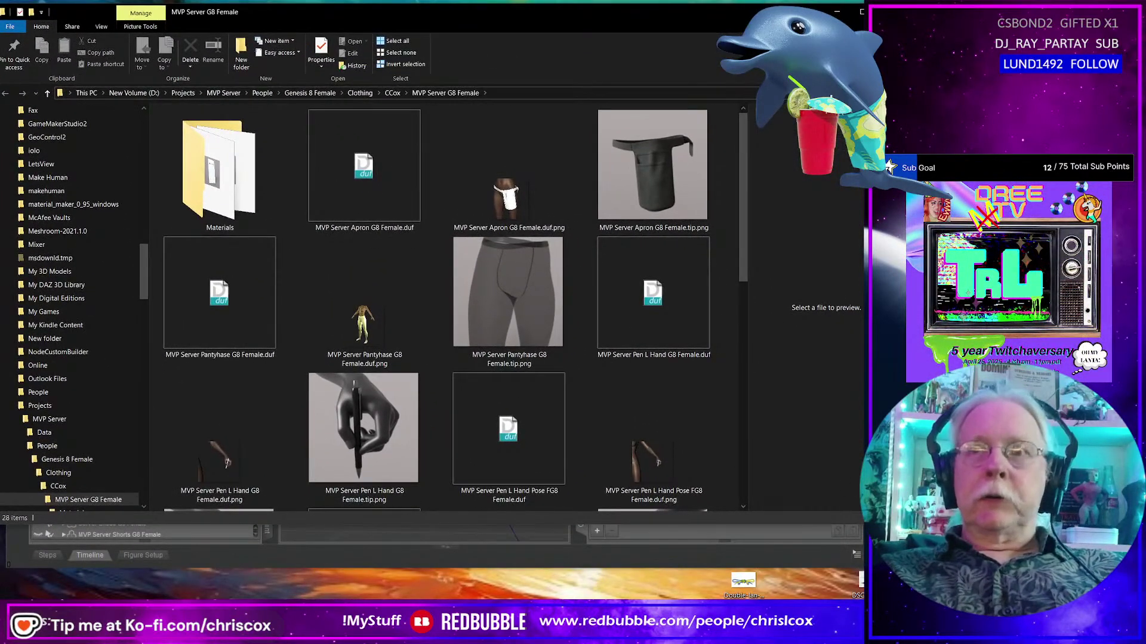
drag(417, 512, 417, 598)
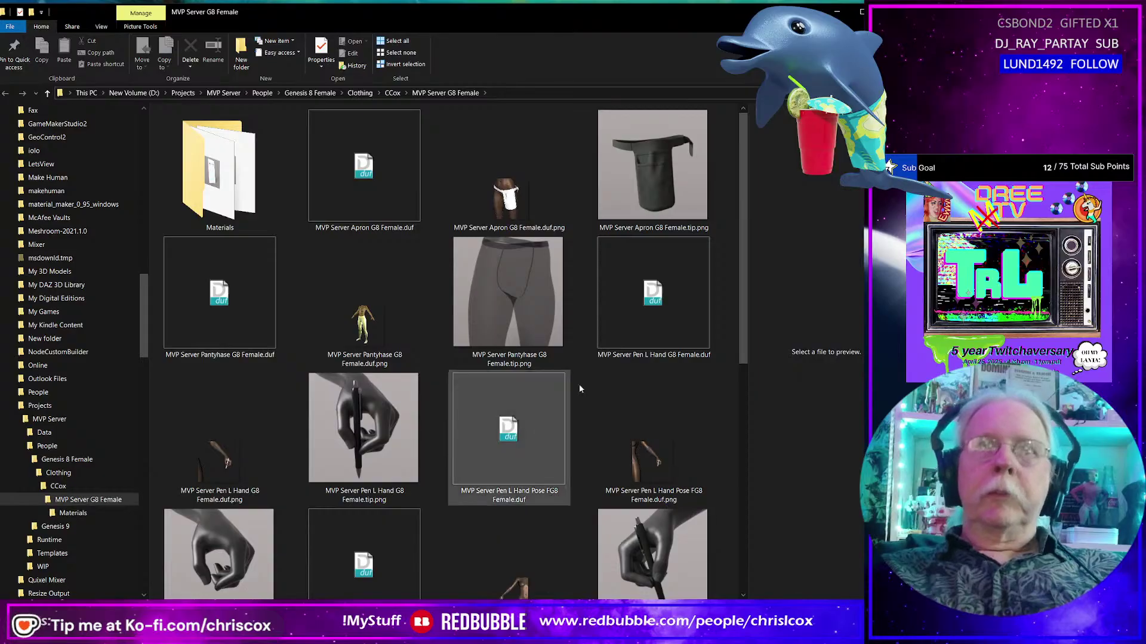
Delete all the old .duf.png thumbnails of the apron, pantyhose, pens, hand poses, shirt, shoes and shorts.
click(535, 195)
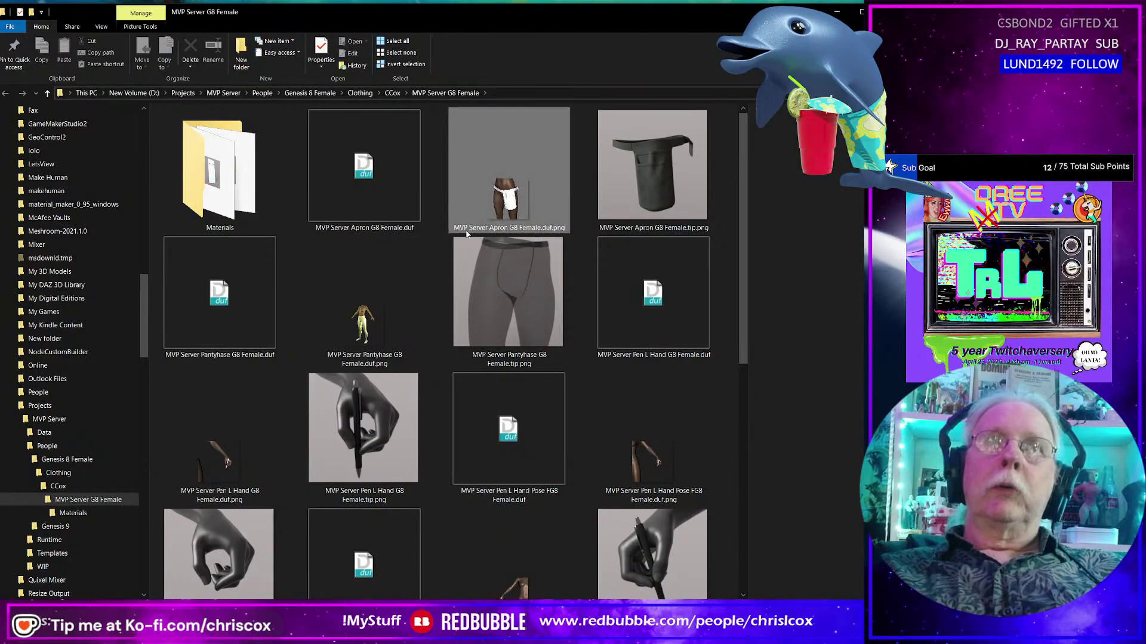
ctrl+click(247, 449)
ctrl+click(364, 322)
ctrl+click(607, 459)
ctrl+click(518, 566)
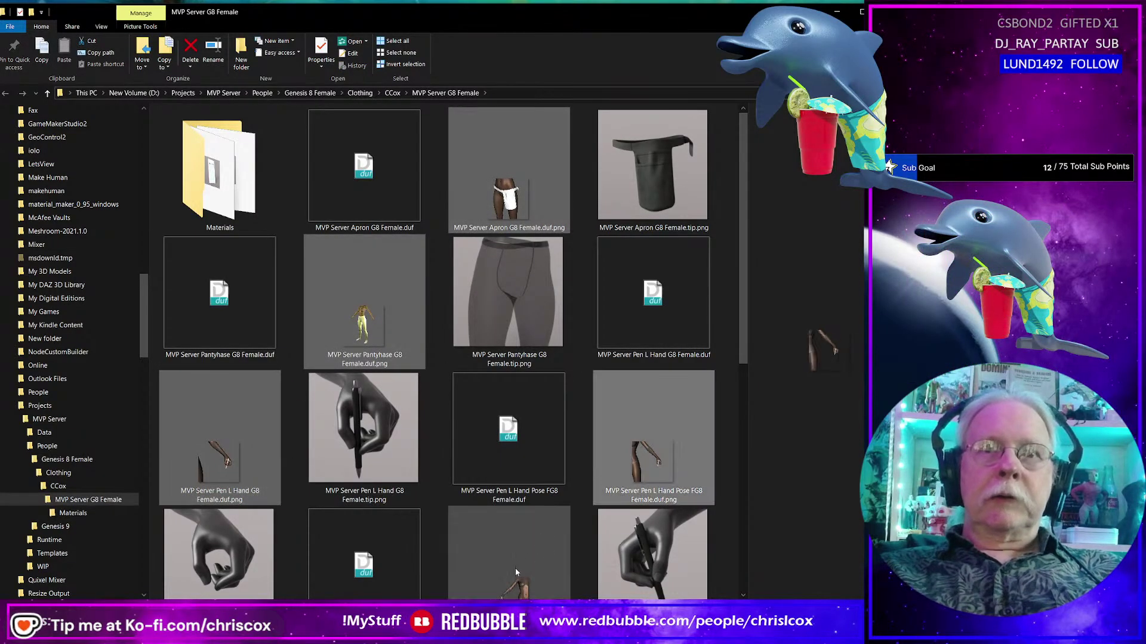
scroll(519, 561, down, 5)
ctrl+click(405, 341)
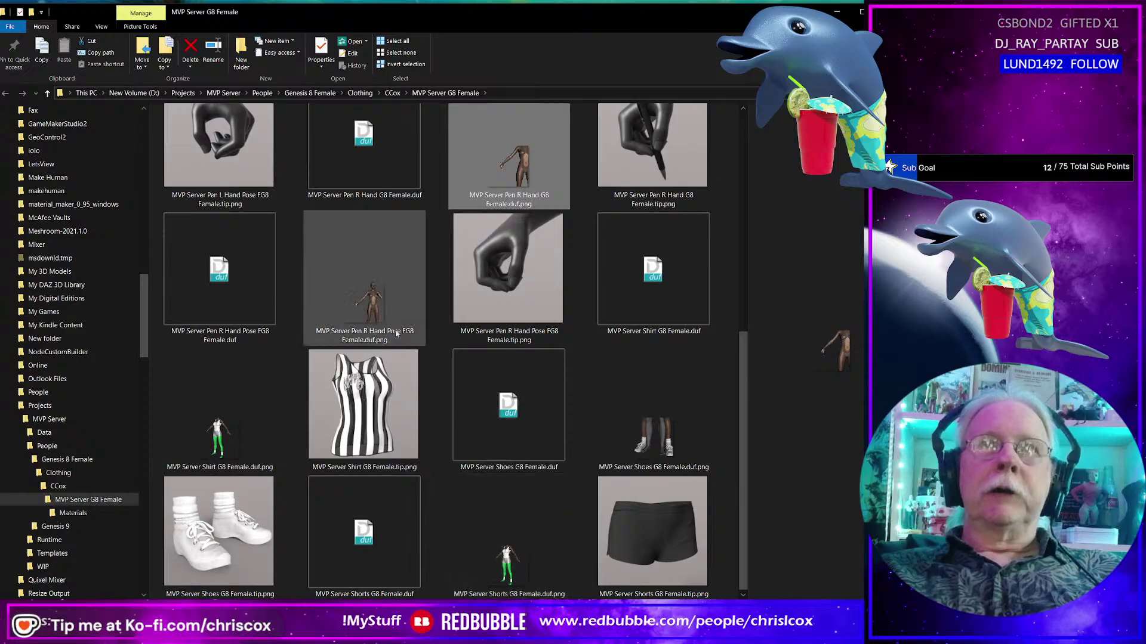
ctrl+click(230, 433)
ctrl+click(549, 575)
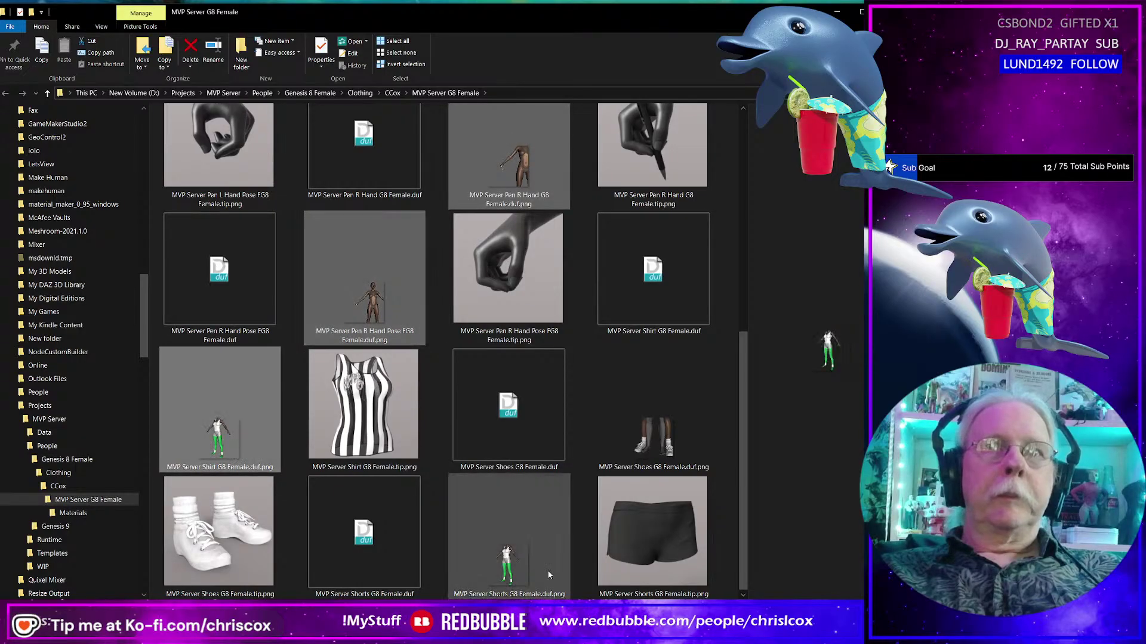
ctrl+click(653, 439)
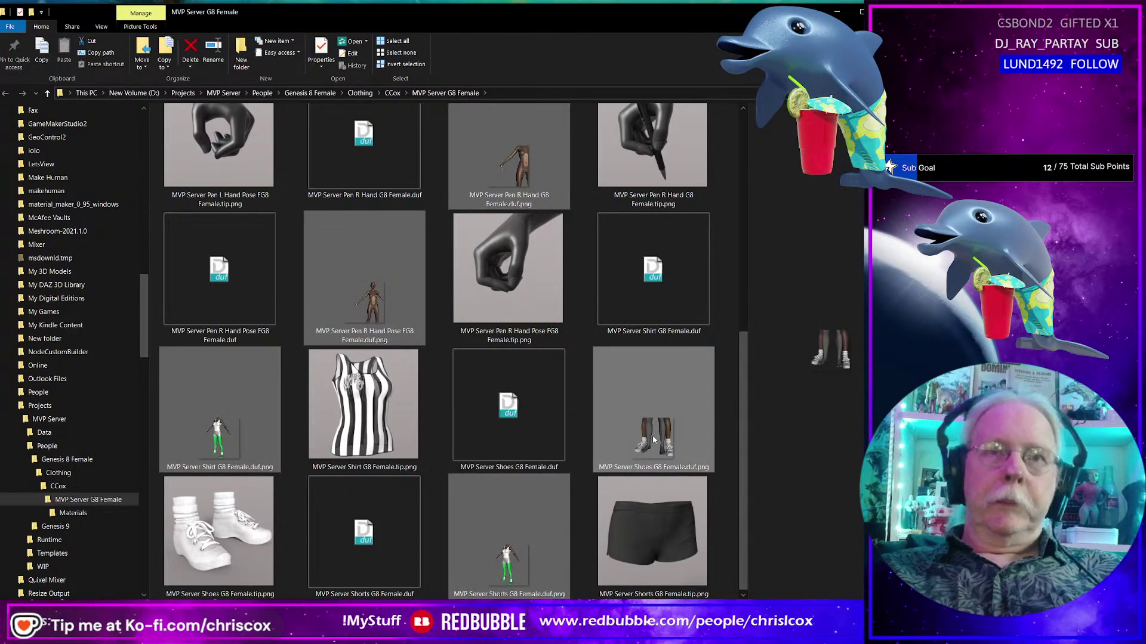
key(Delete)
Resize all the .tip.png images in the folder with Image Resizer into small copies with the (.duf) suffix.
scroll(629, 434, up, 5)
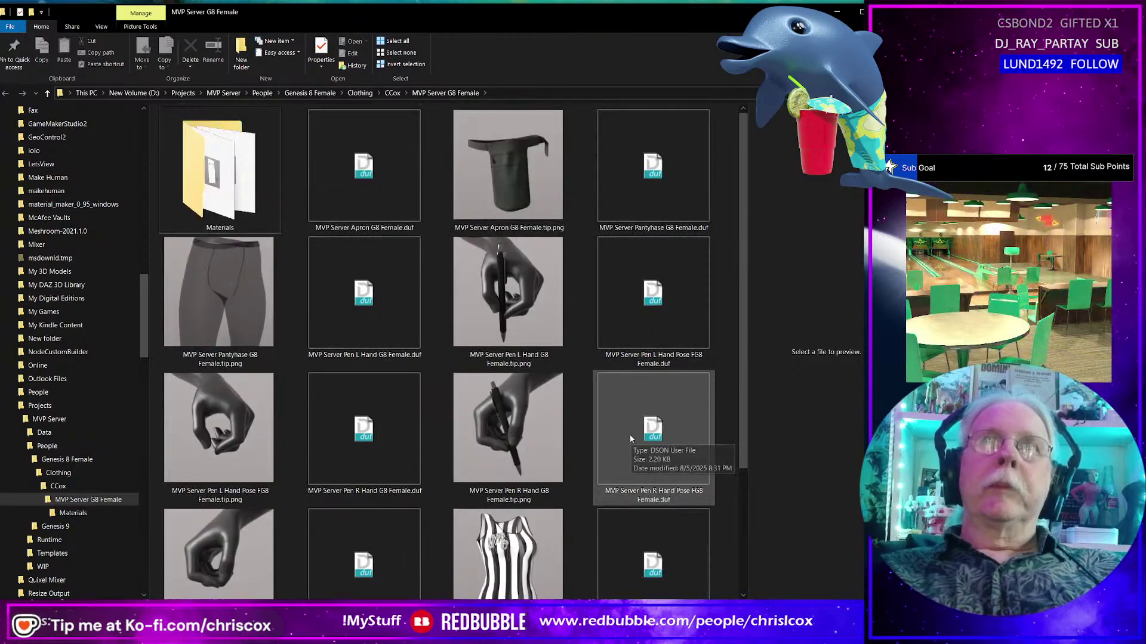
ctrl+click(507, 170)
ctrl+click(507, 292)
ctrl+click(508, 428)
ctrl+click(514, 540)
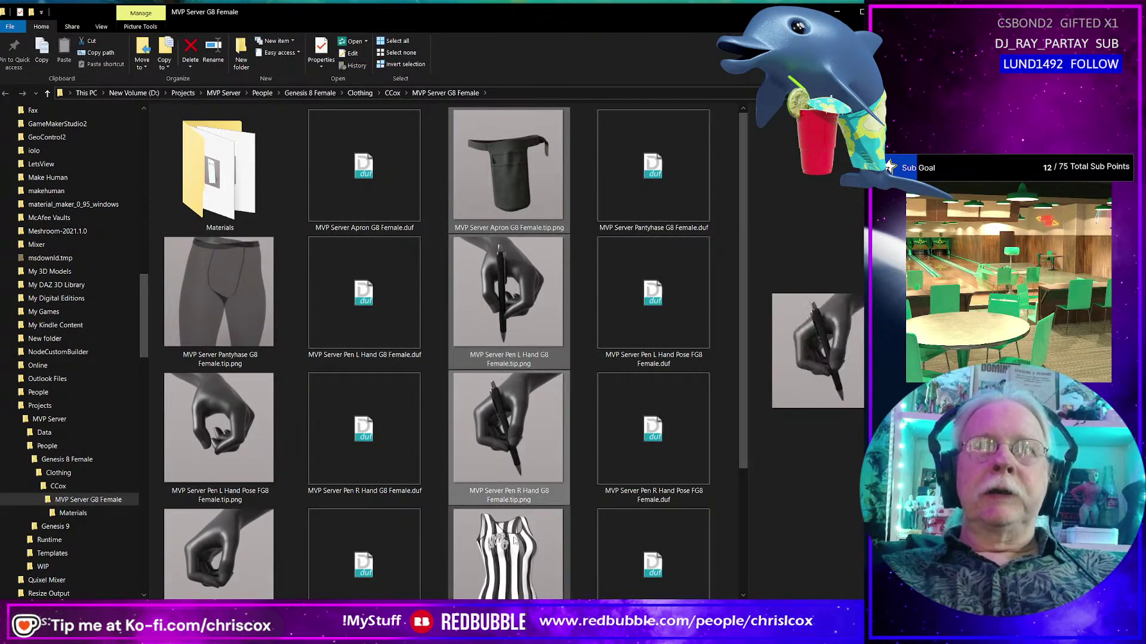
scroll(514, 540, down, 2)
ctrl+click(480, 543)
ctrl+click(220, 531)
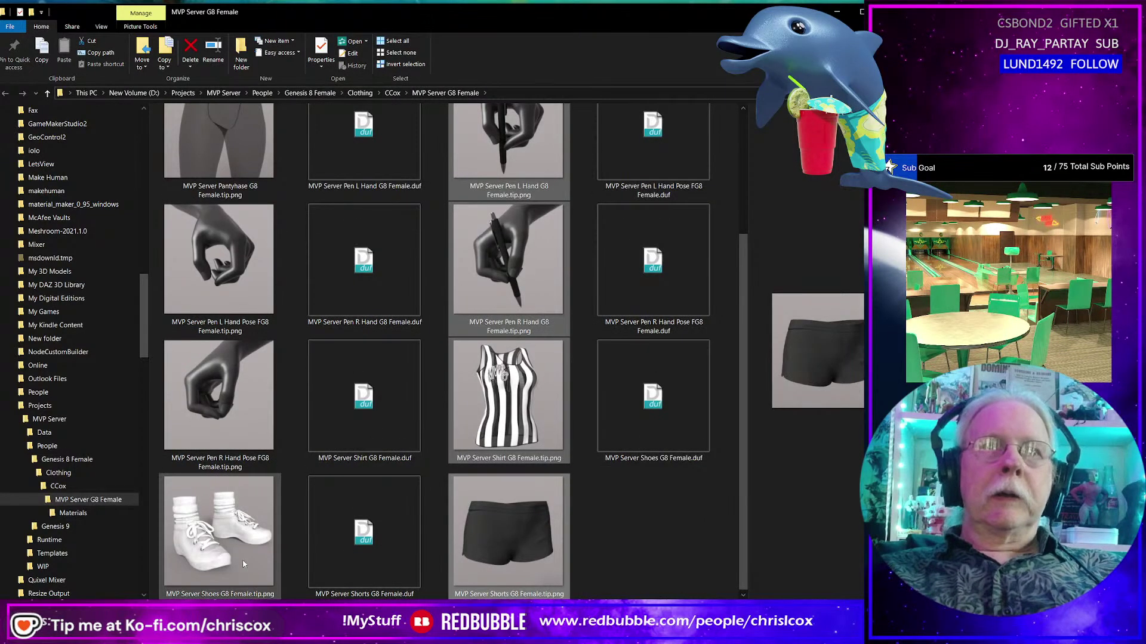
ctrl+click(223, 421)
ctrl+click(216, 269)
ctrl+click(210, 153)
scroll(210, 155, up, 1)
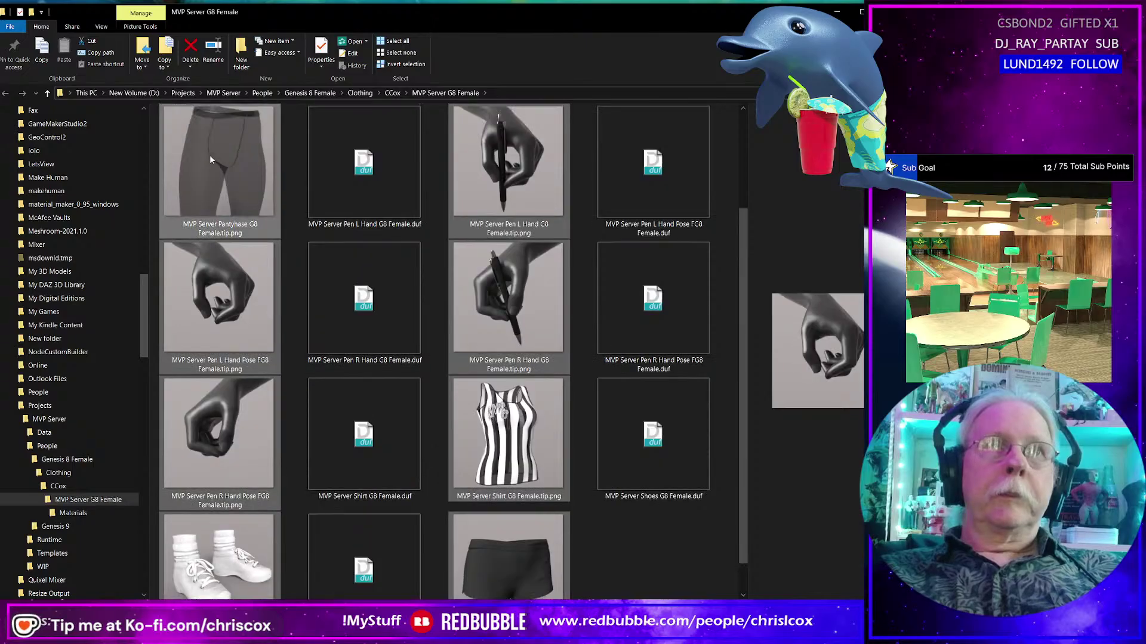
scroll(254, 241, up, 2)
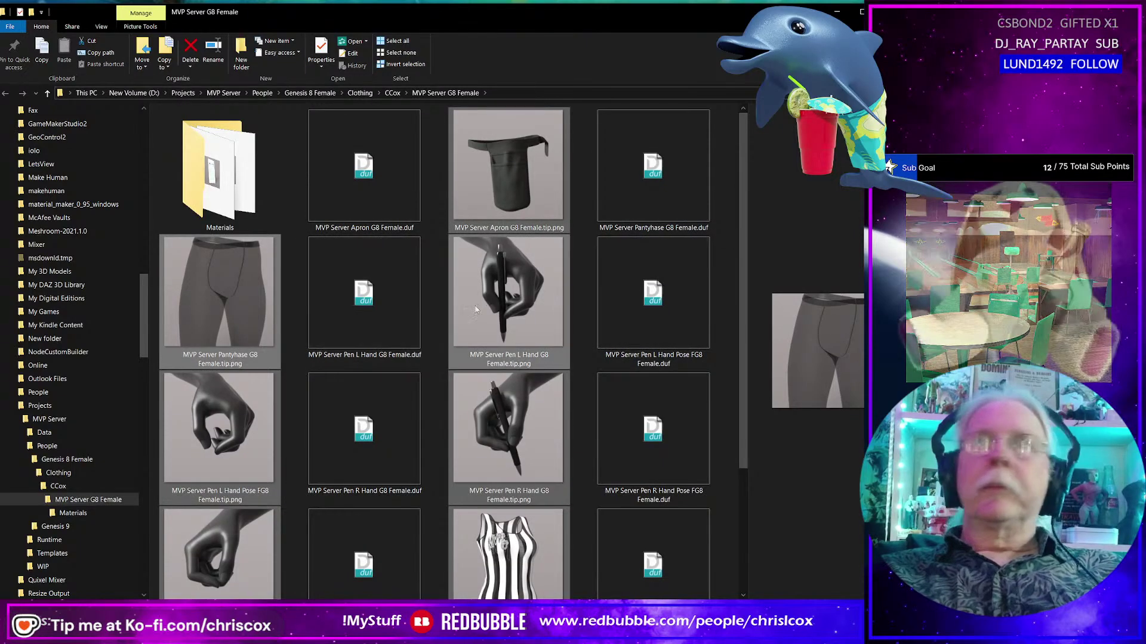
ctrl+click(512, 163)
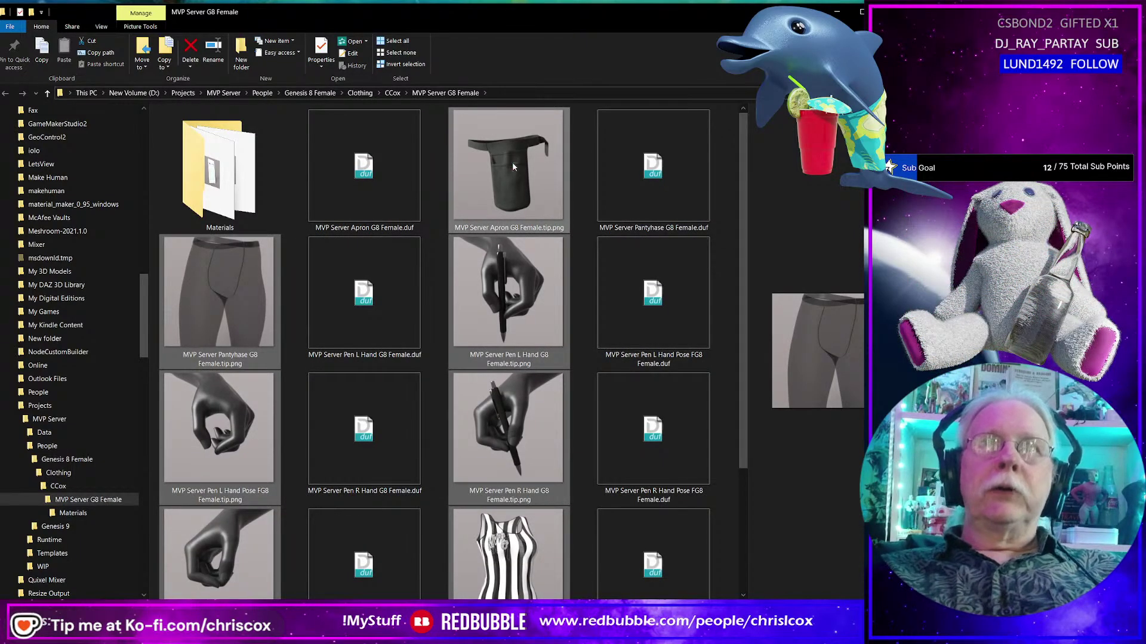
right_click(513, 165)
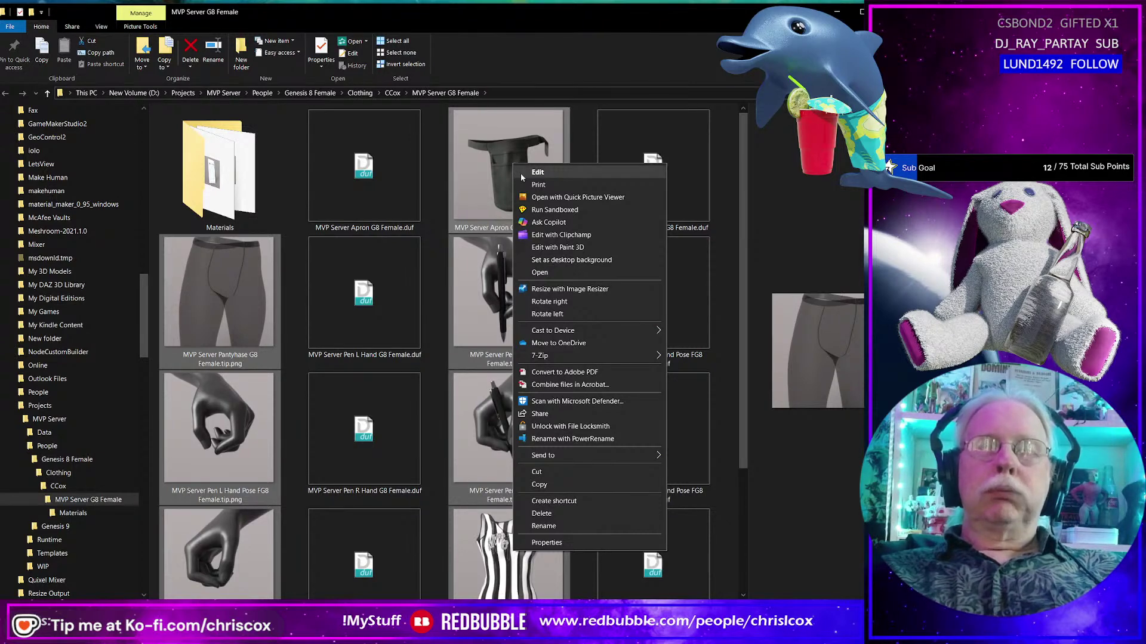
click(570, 290)
click(540, 313)
click(627, 387)
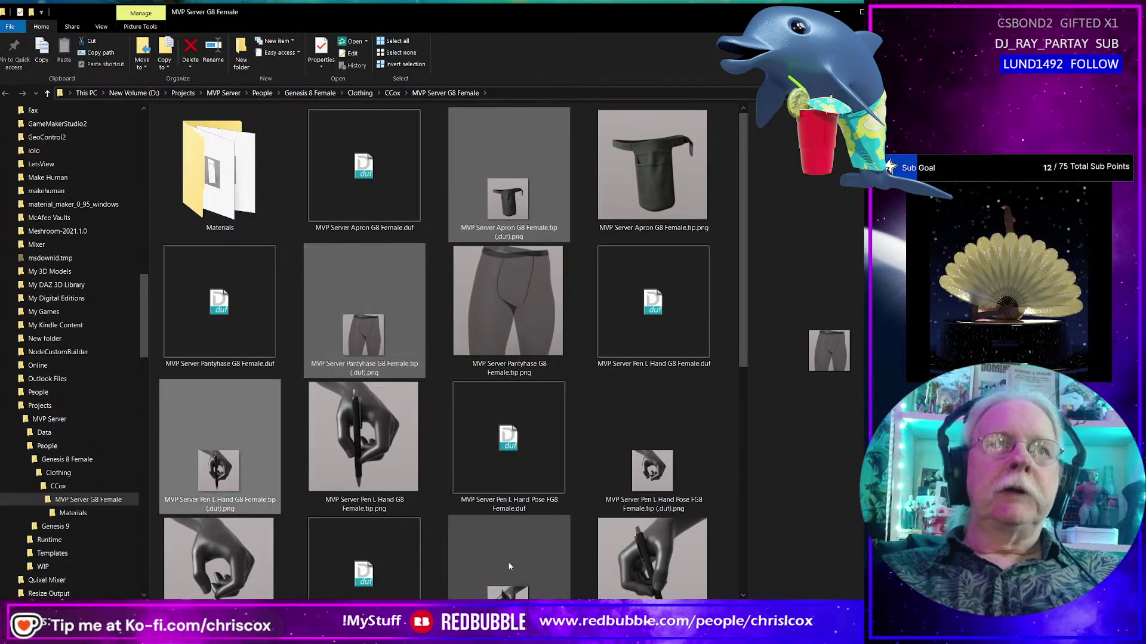
Batch rename the resized copies with PowerRename, replacing ".tip (.duf)" with ".duf", and return to Daz Studio.
scroll(515, 587, down, 1)
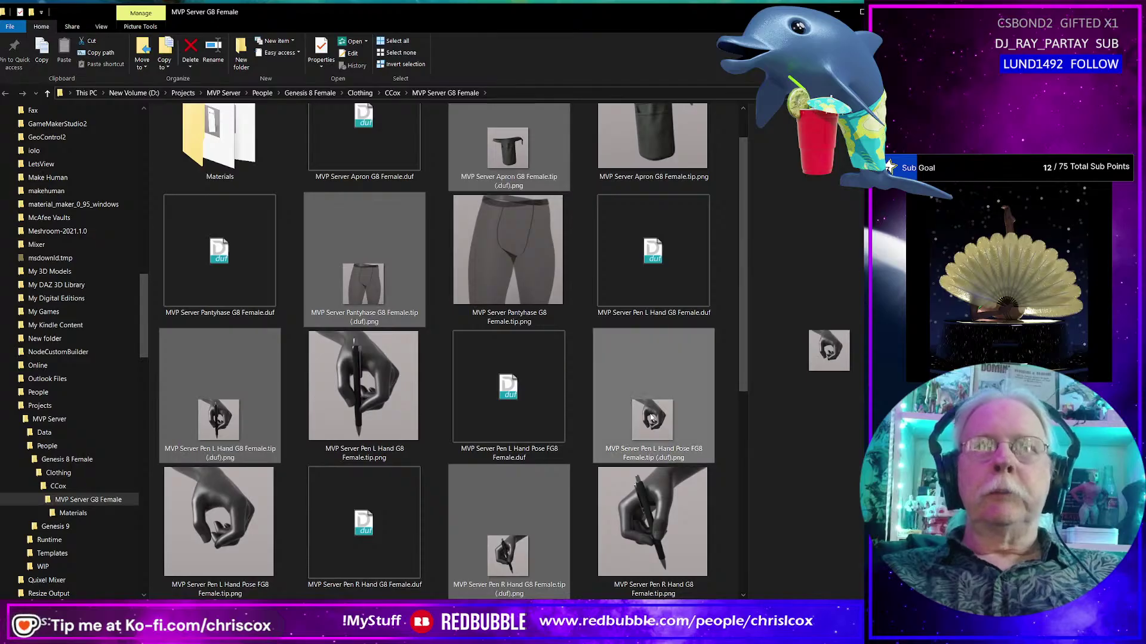
scroll(651, 418, down, 7)
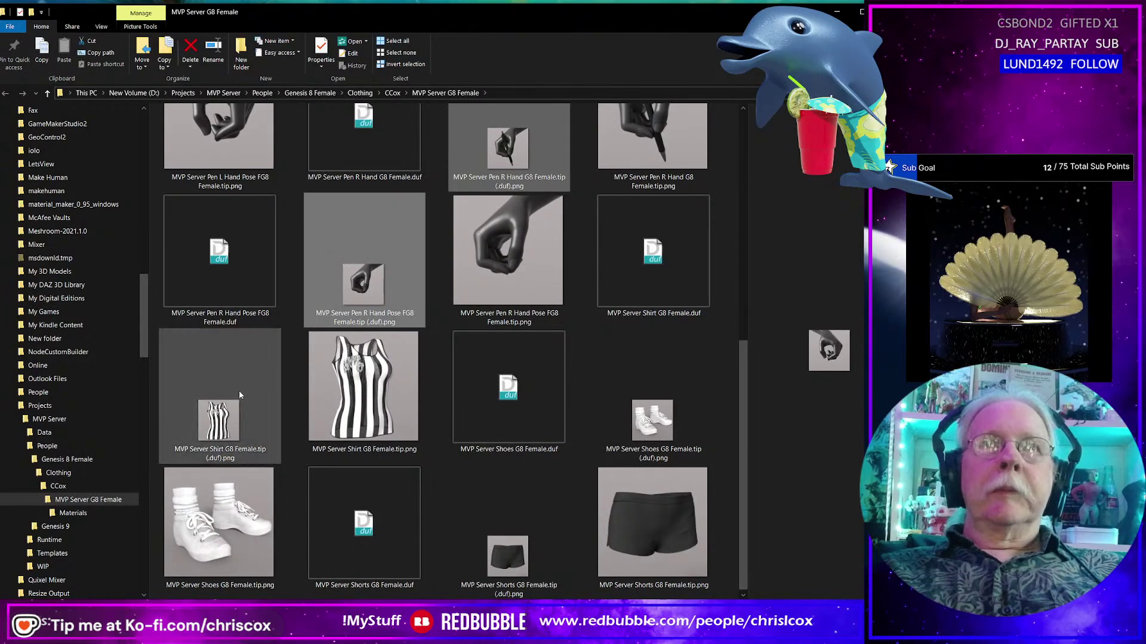
right_click(633, 449)
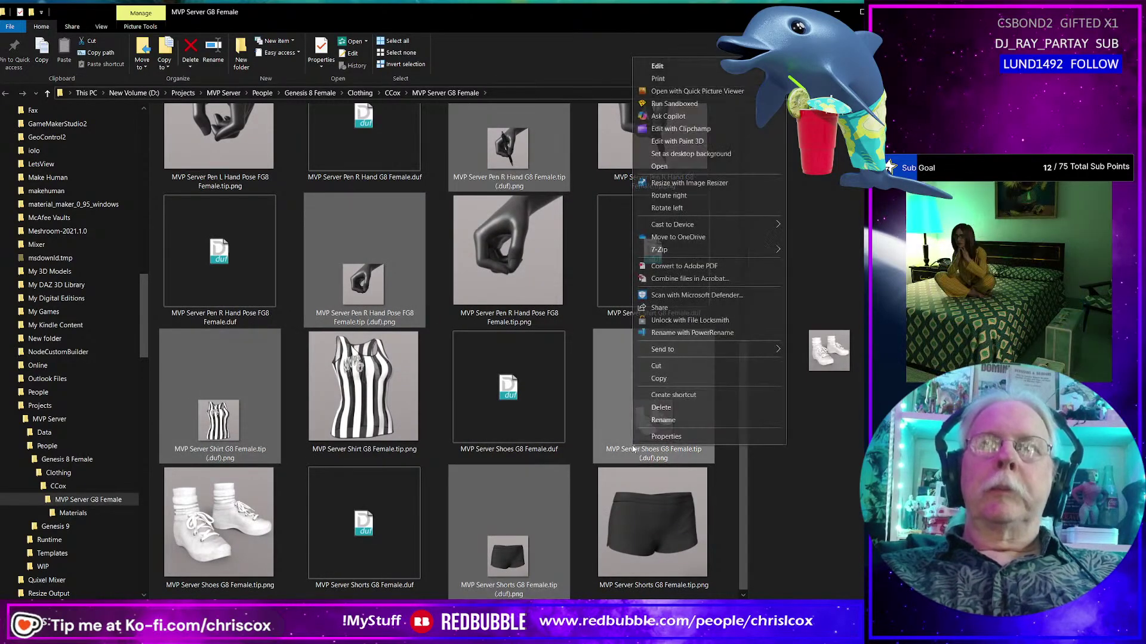
click(691, 332)
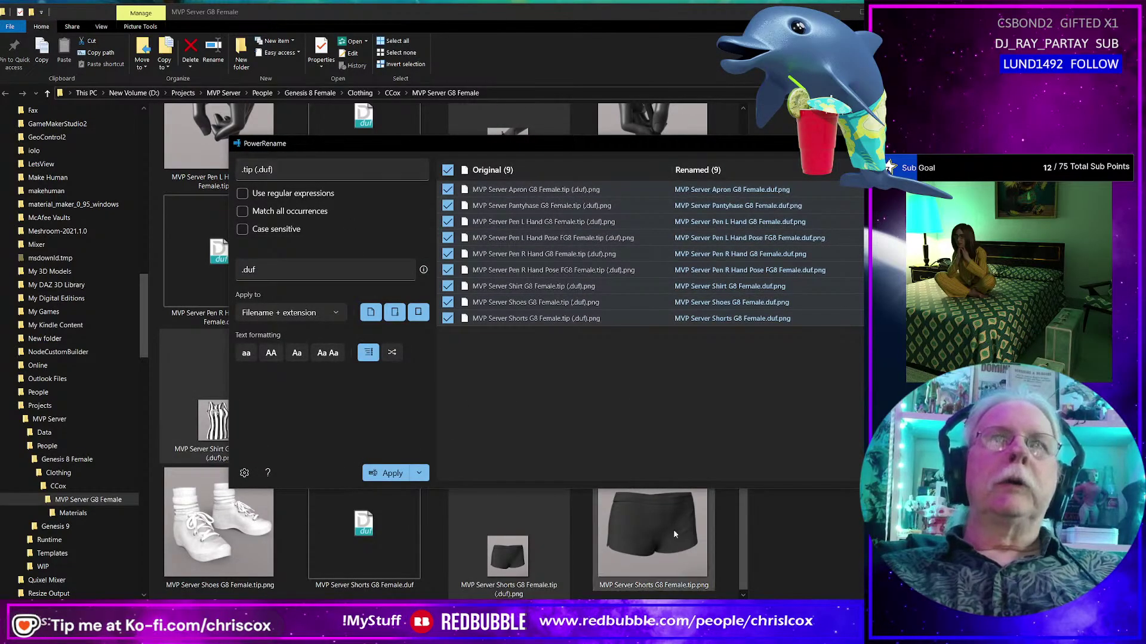
click(388, 472)
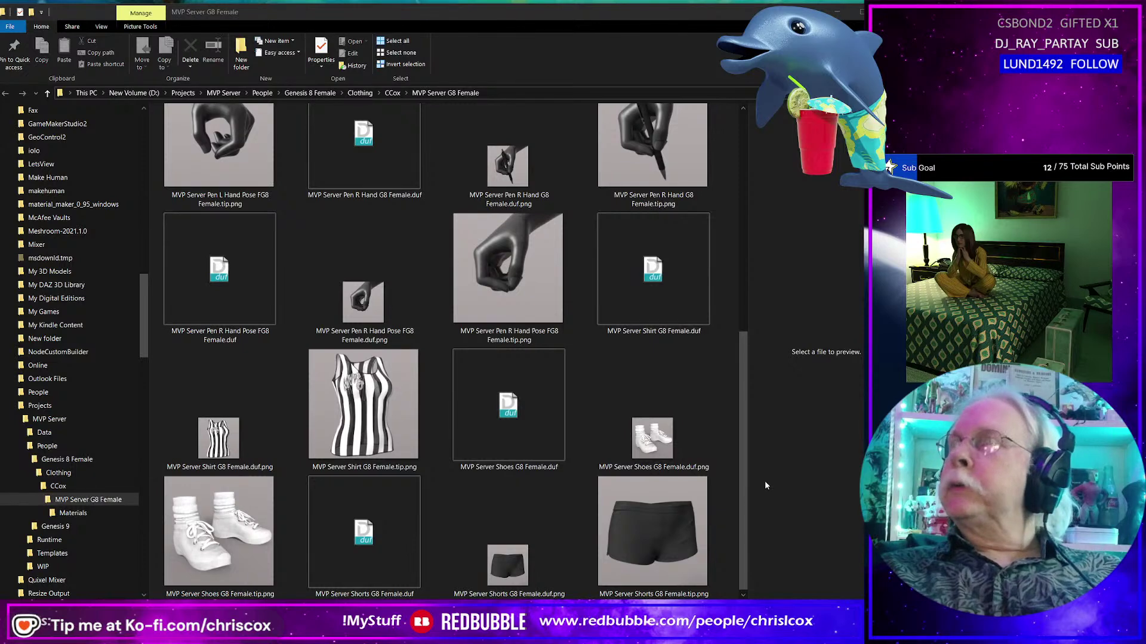
key(alt+Tab)
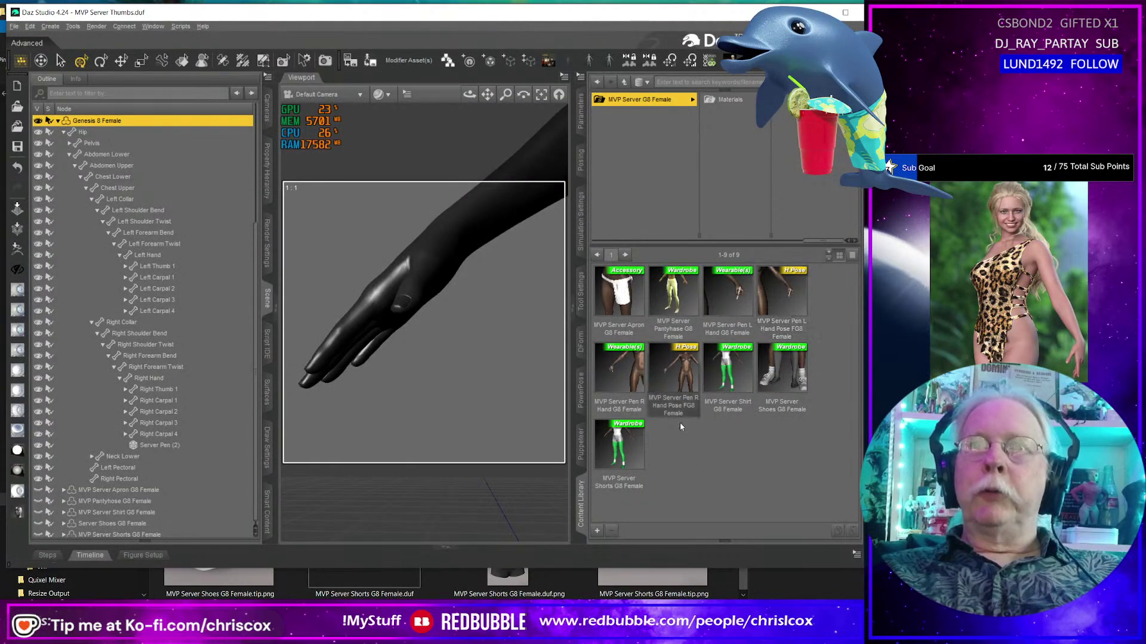
Refresh the content folder's thumbnails and load the MVP Server pantyhose, shirt, shoes and shorts onto the Genesis 8 Female figure.
click(752, 480)
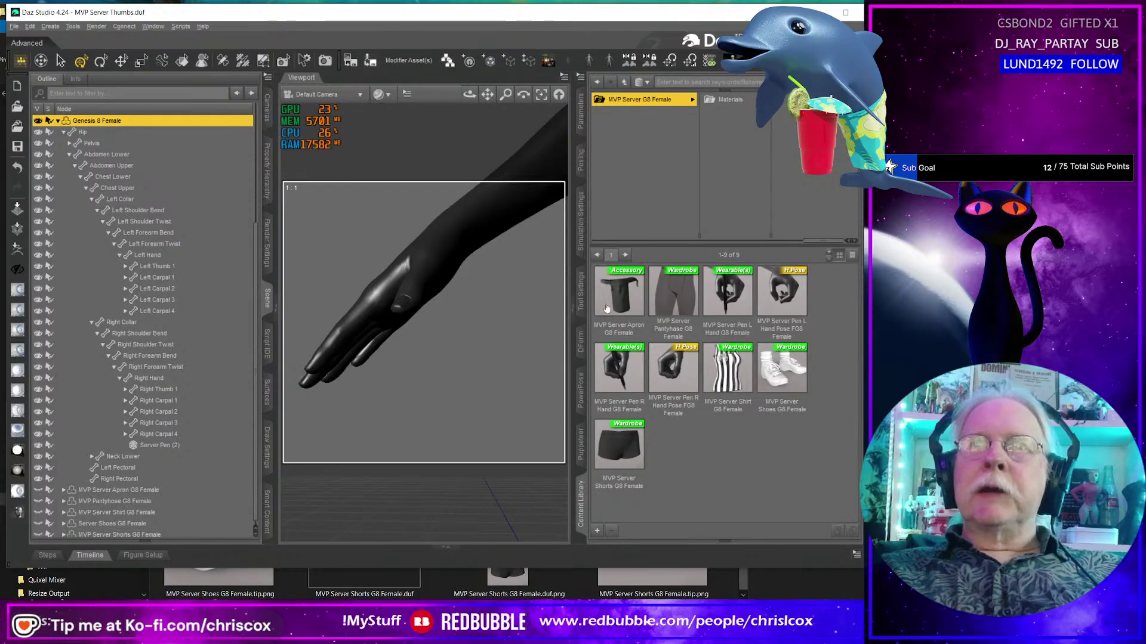
key(f)
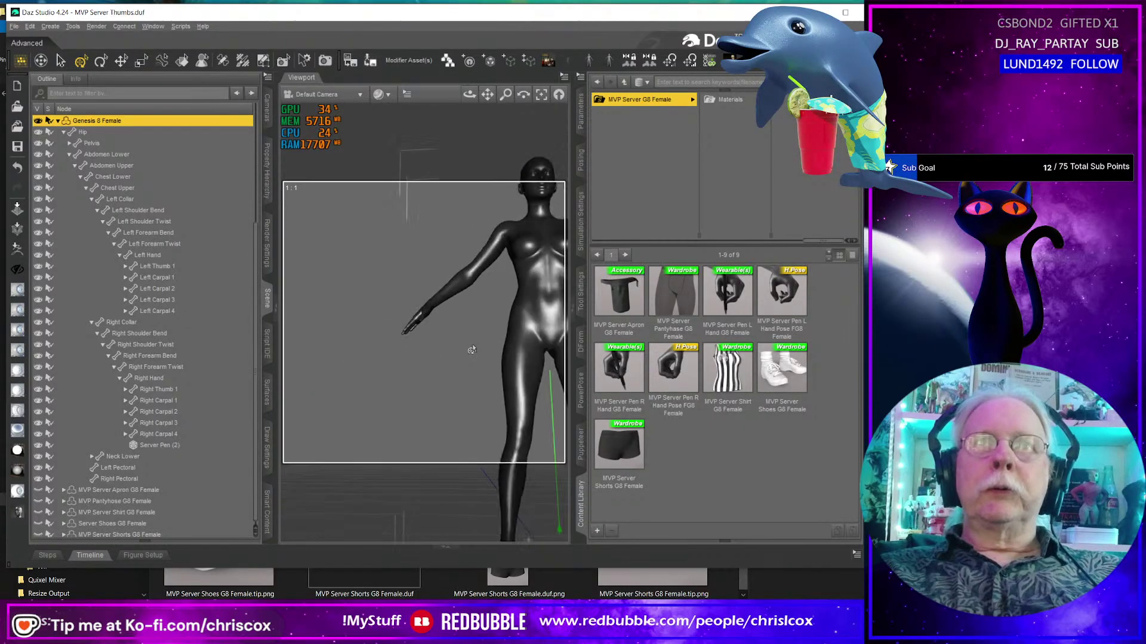
drag(388, 358, 489, 358)
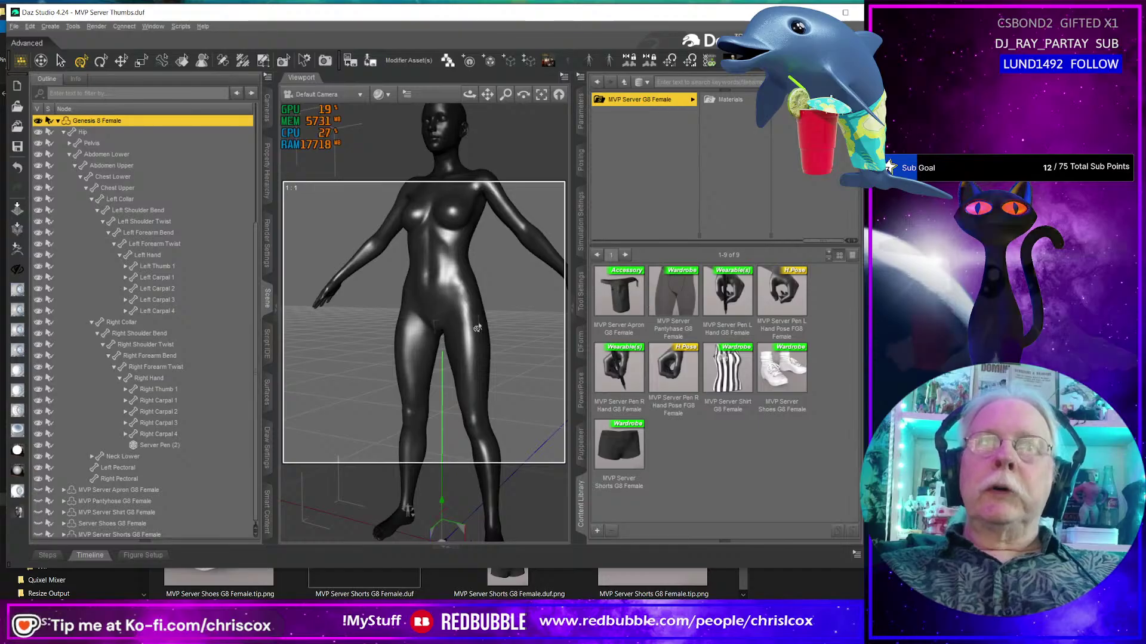
click(445, 310)
double_click(687, 306)
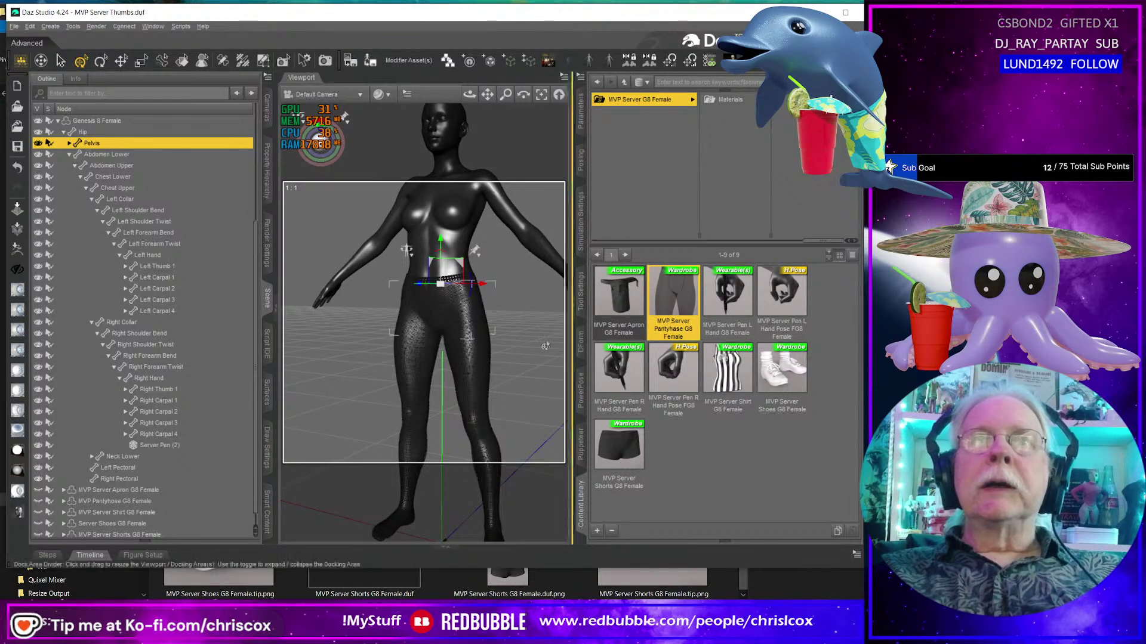
double_click(728, 368)
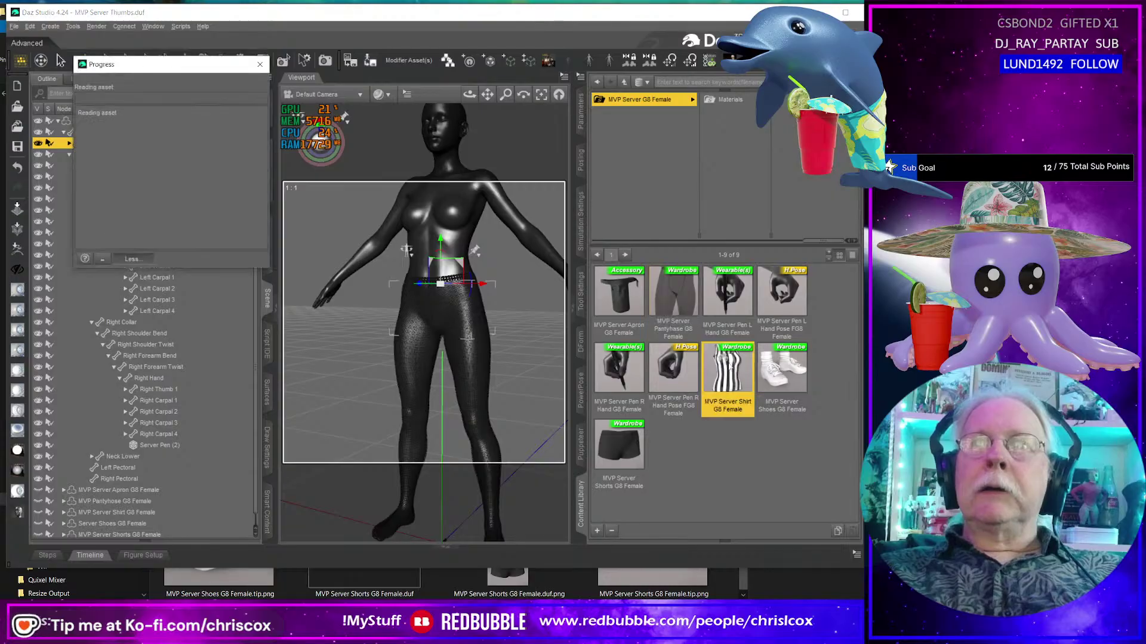
double_click(621, 444)
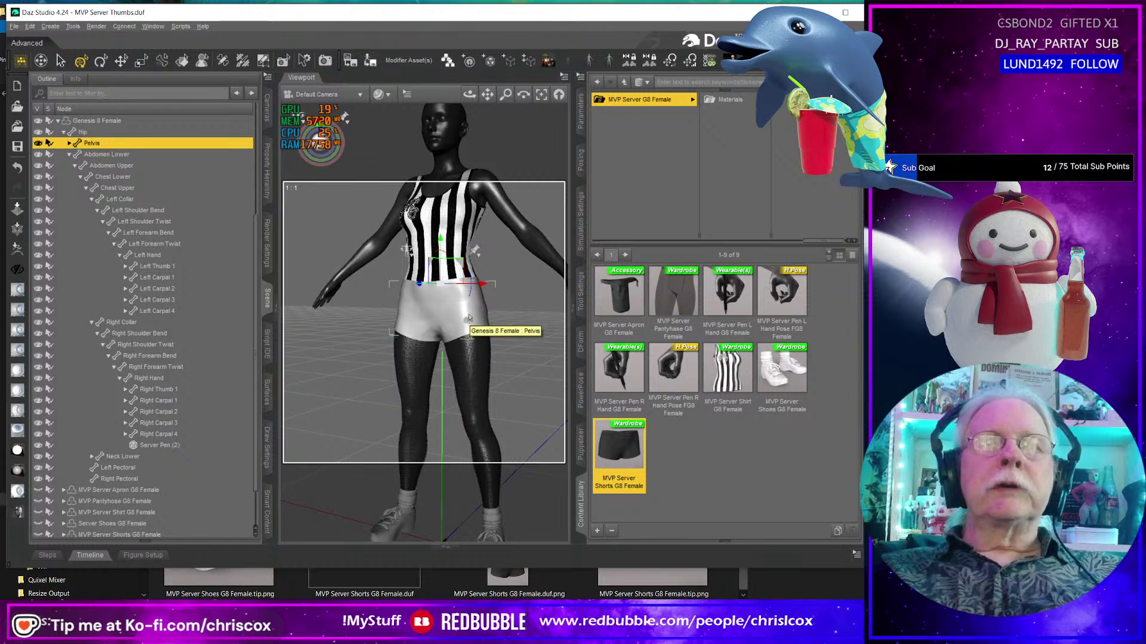
Select the newly loaded shorts on the figure and apply the MVP Shorts Black preset from the Materials folder.
click(731, 101)
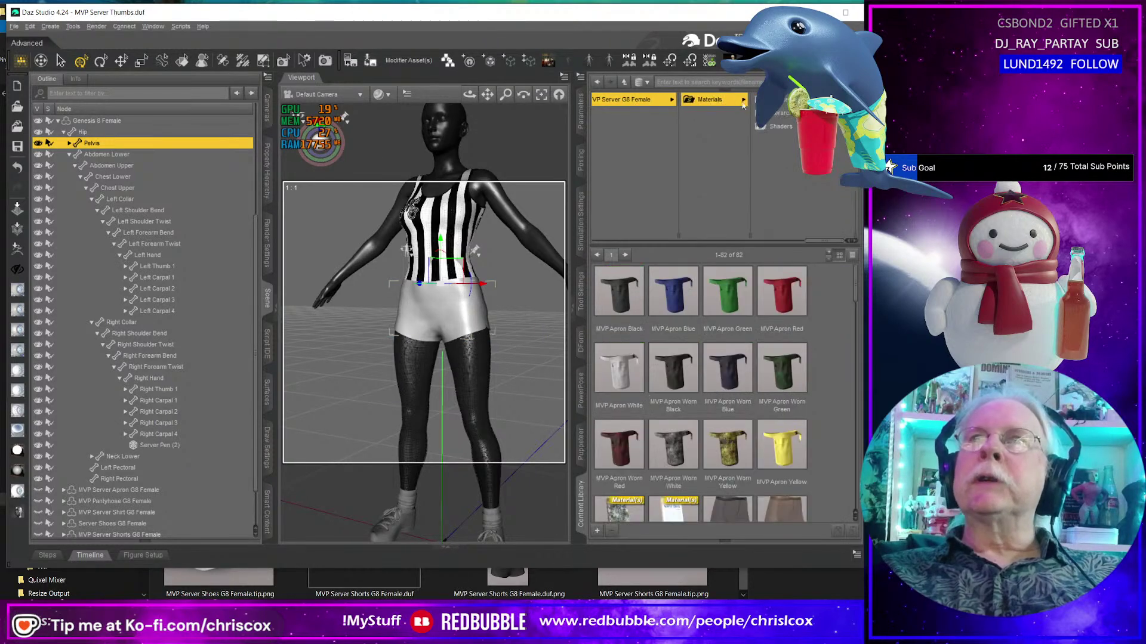
scroll(787, 464, down, 5)
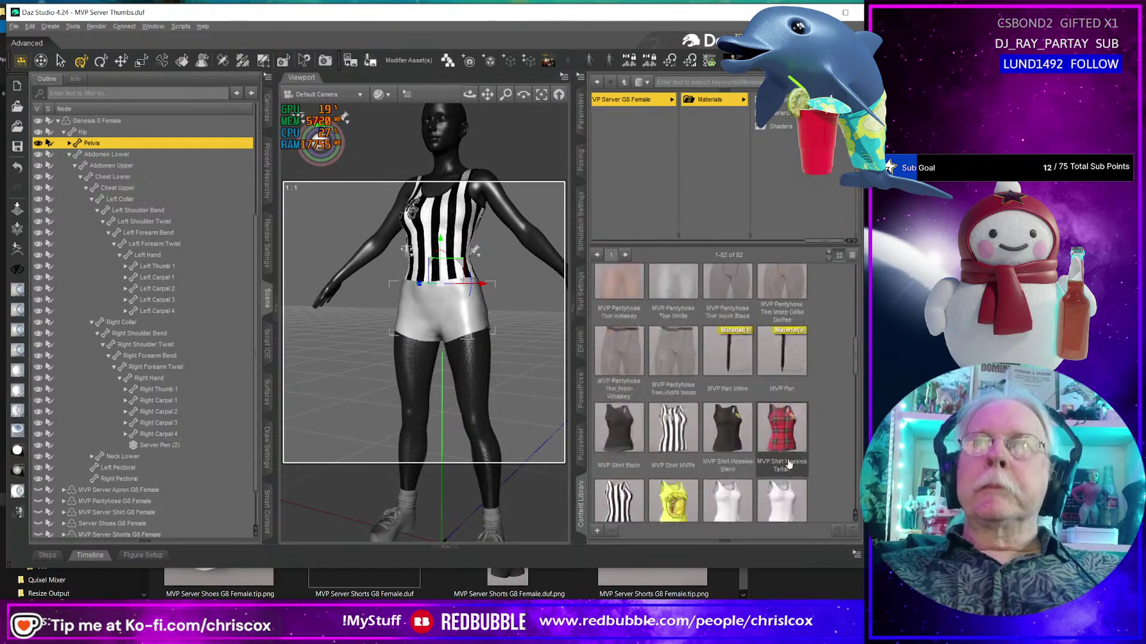
scroll(787, 464, down, 5)
scroll(788, 465, up, 5)
scroll(788, 464, down, 3)
click(626, 295)
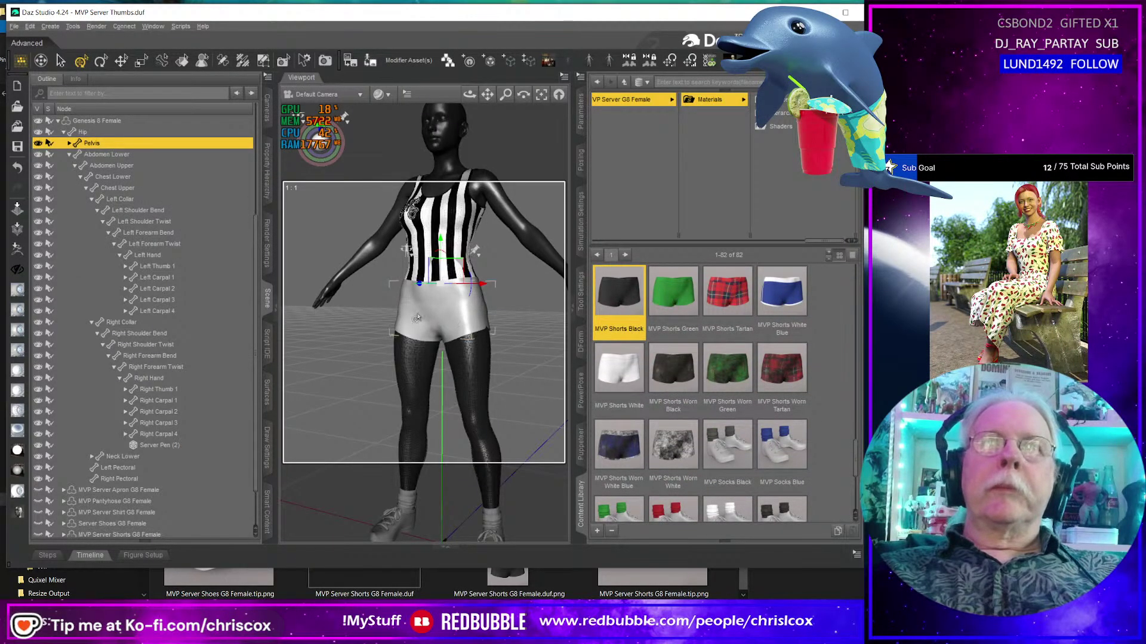
right_click(424, 314)
click(513, 327)
double_click(614, 287)
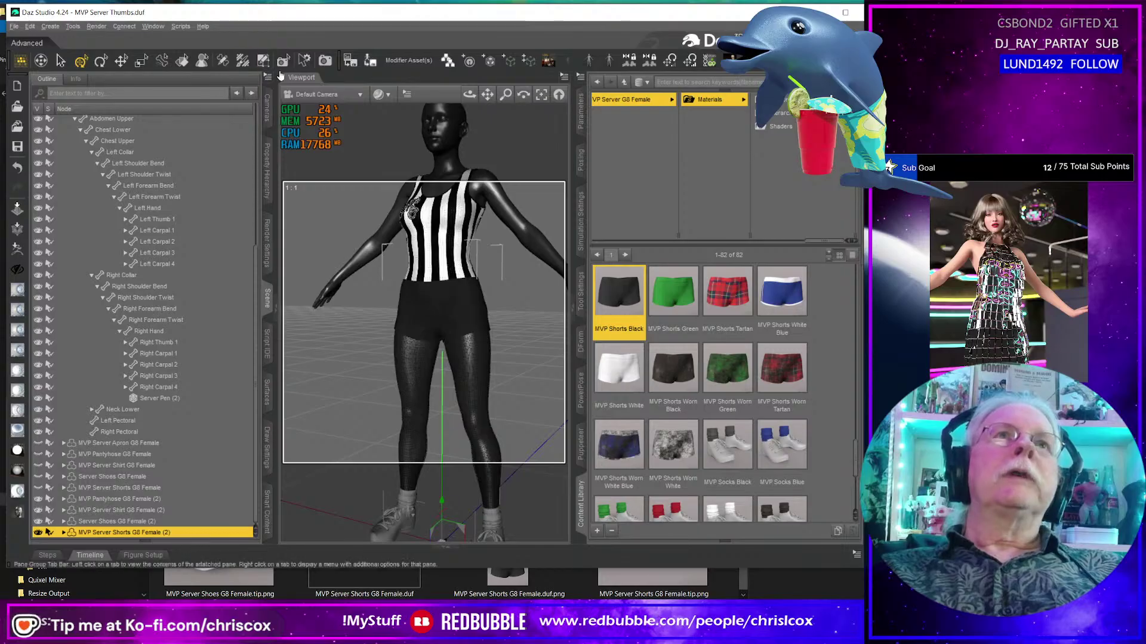
Select the MVP Server Shirt G8 Female (2) on the figure and apply the MVP Shirt MVPs material preset.
right_click(445, 249)
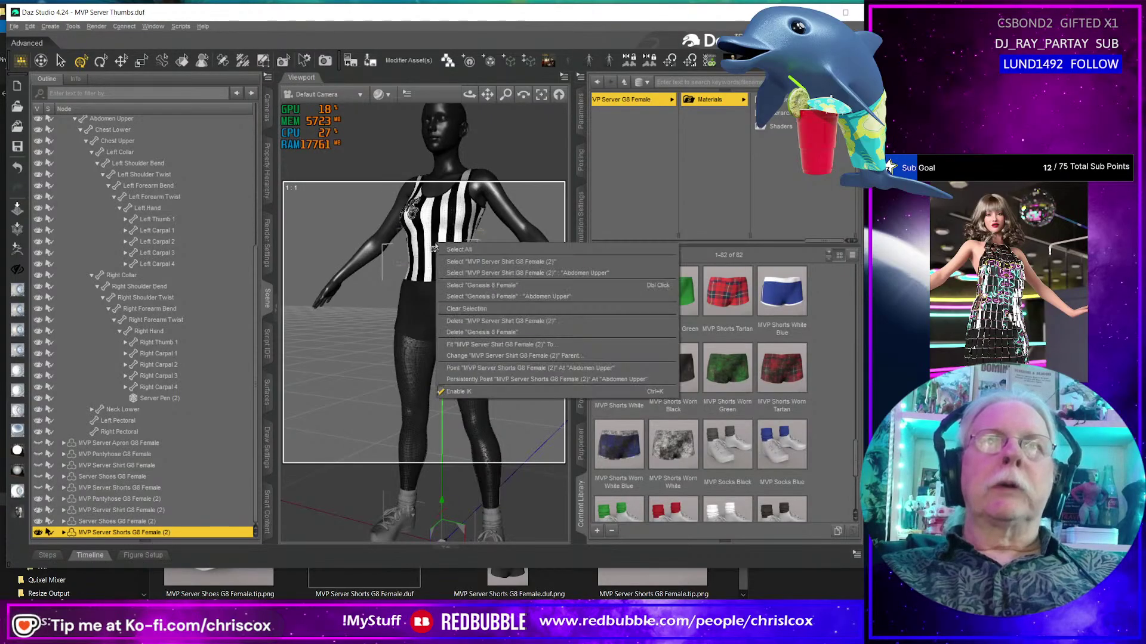
click(459, 263)
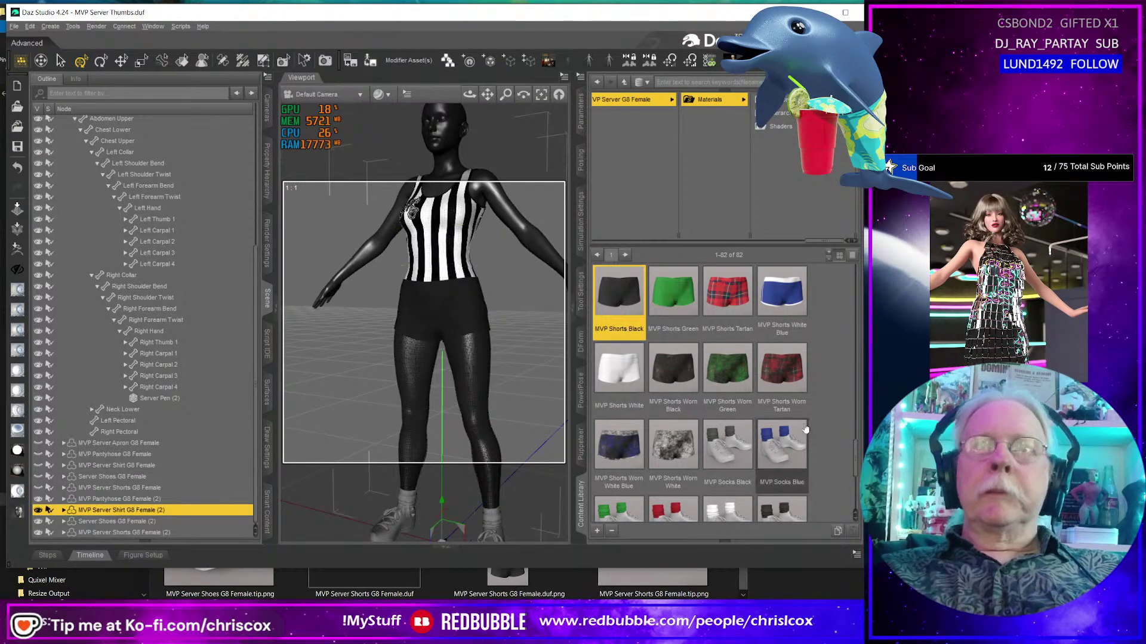
scroll(763, 421, up, 3)
scroll(762, 422, up, 5)
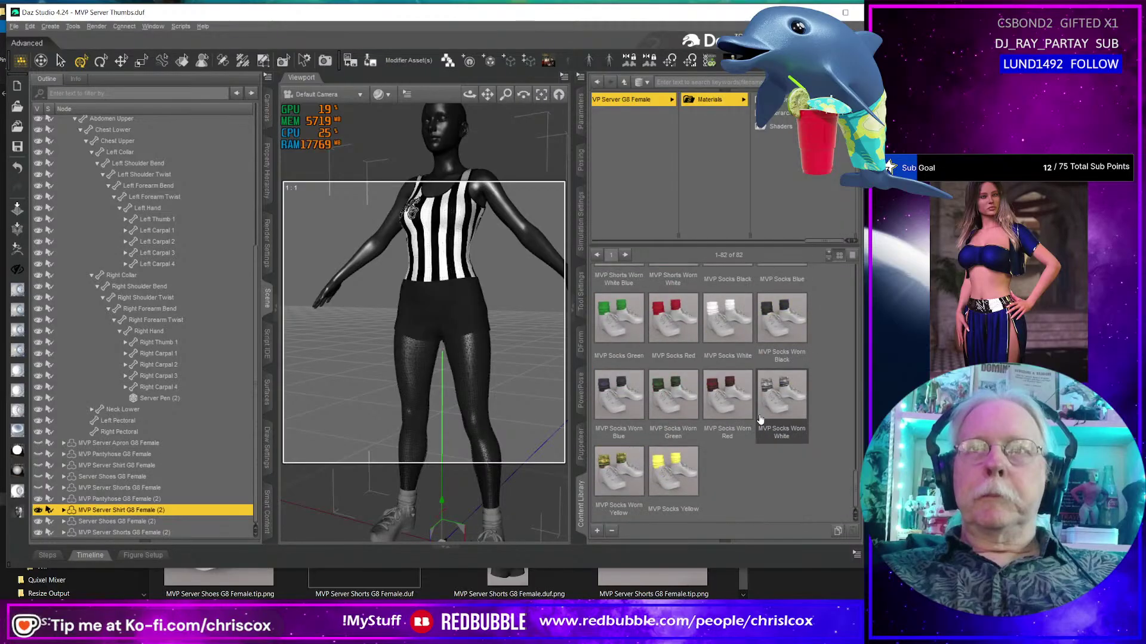
scroll(761, 421, up, 3)
double_click(671, 470)
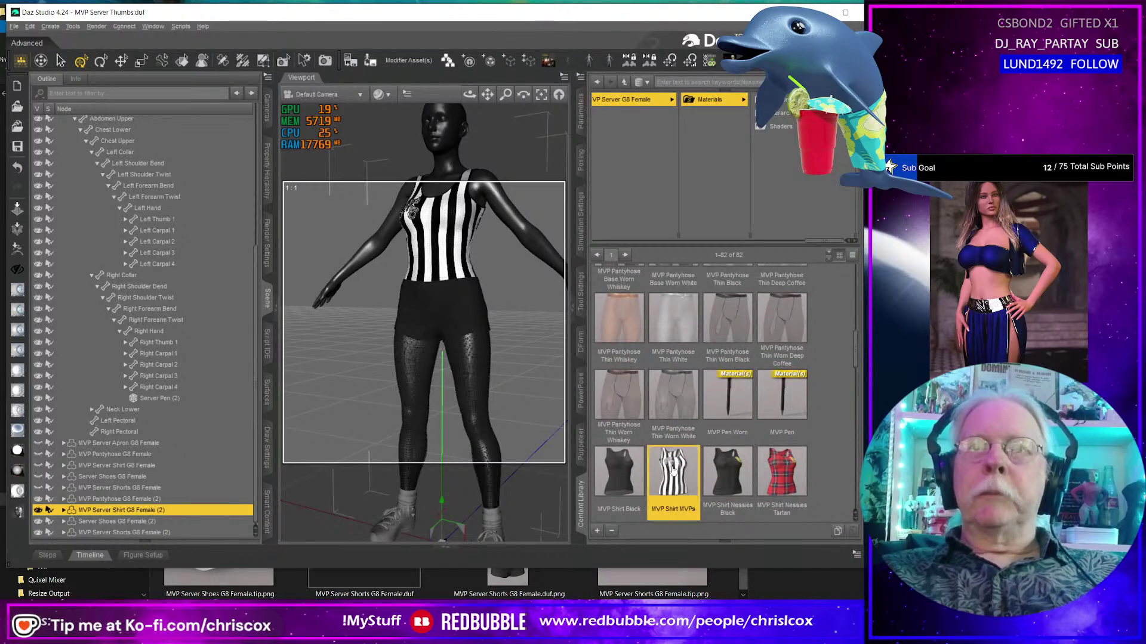
Select all surfaces of the newly loaded shirt and shorts and assign MVP Server_Normal.jpg as their Normal Map.
click(182, 60)
ctrl+click(453, 325)
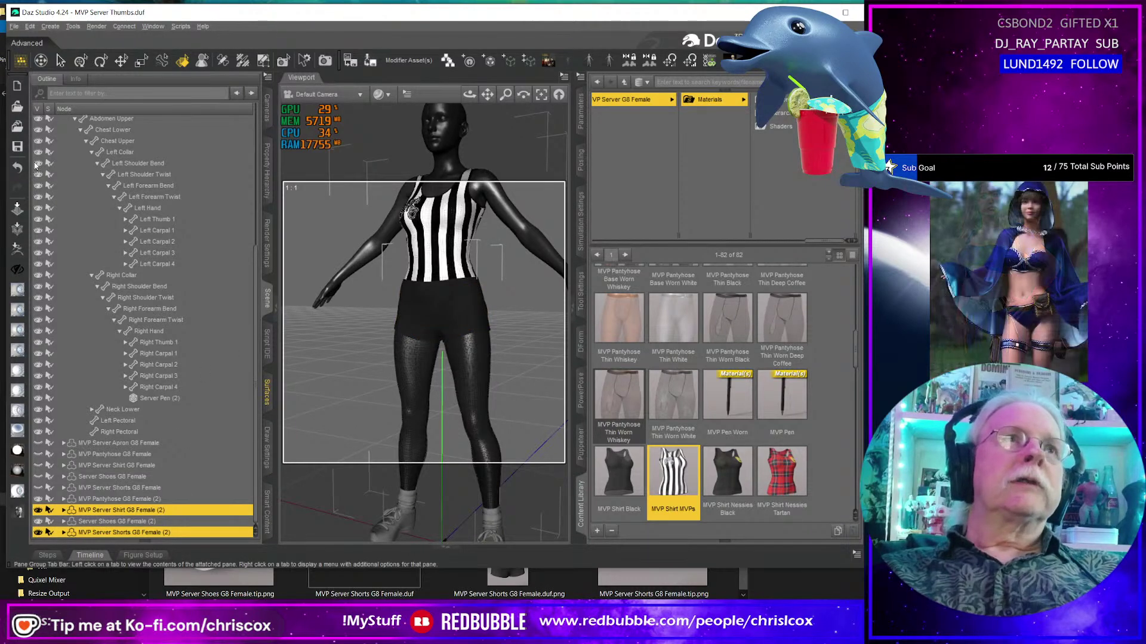
click(268, 394)
click(99, 151)
shift+click(99, 206)
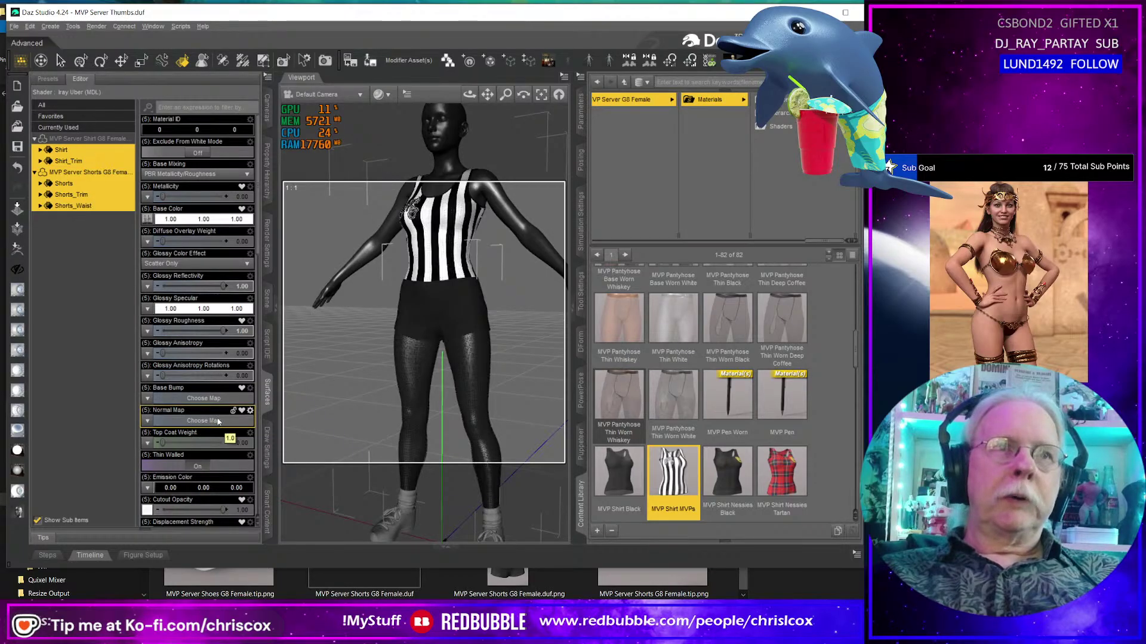
click(158, 420)
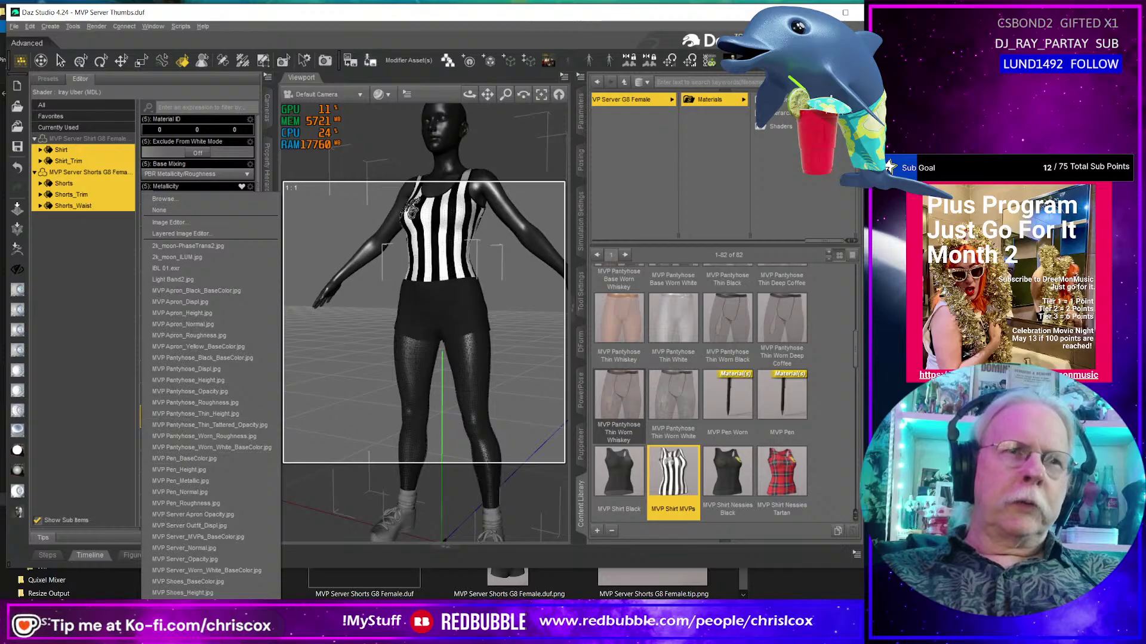
click(201, 554)
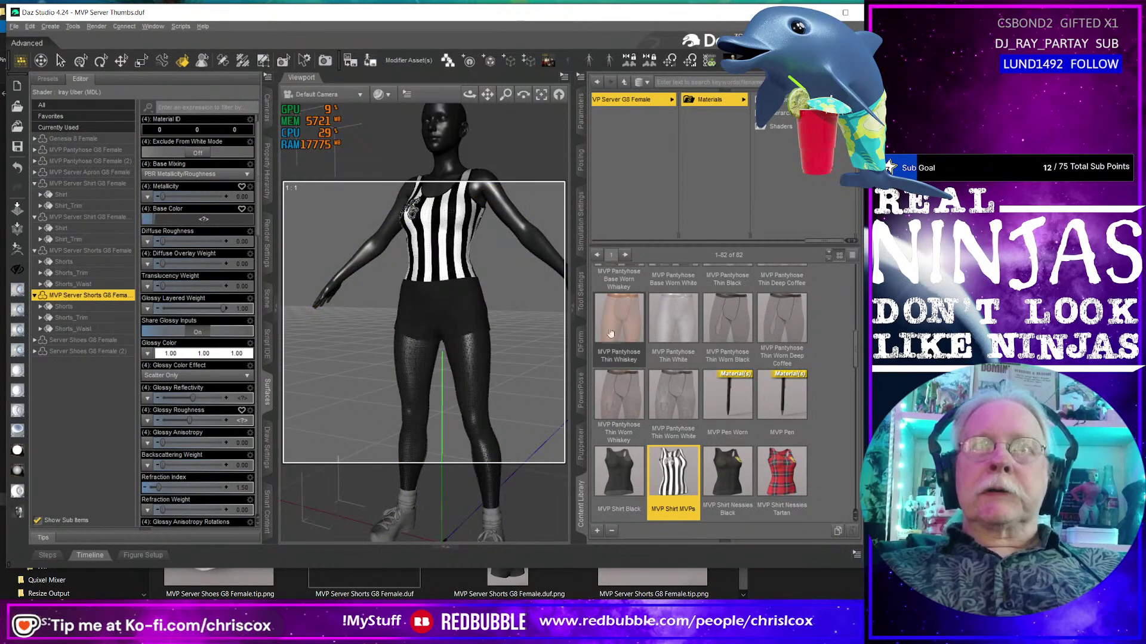
Frame the full dressed figure and start a Wearable(s) Preset named "MVP Server ! Outfit" in the MVP Server G8 Female folder.
click(632, 101)
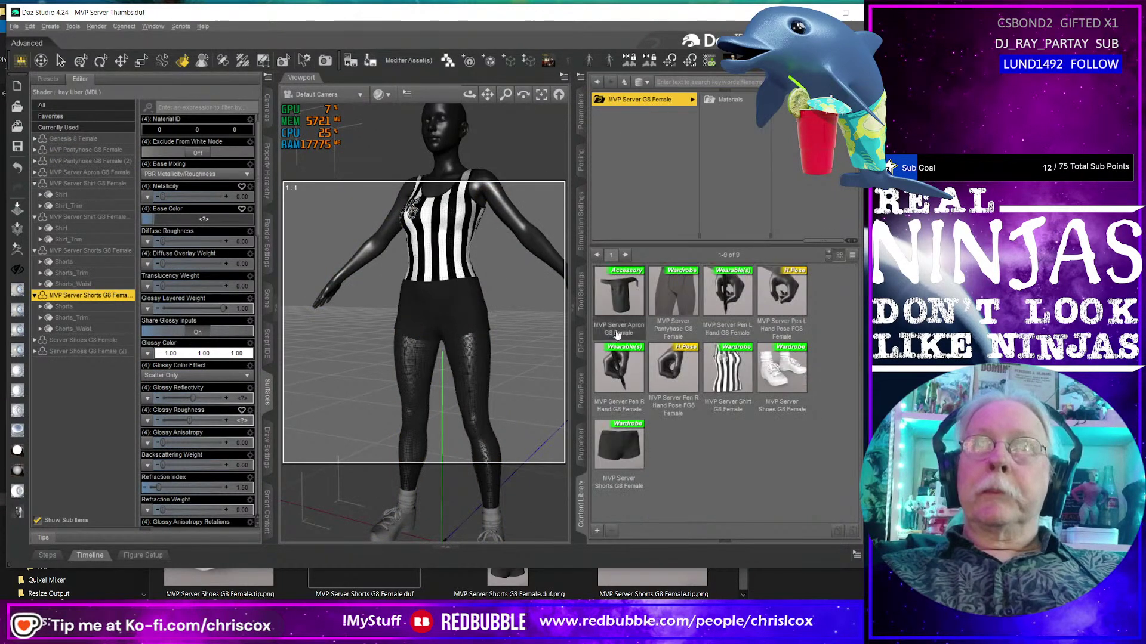
middle_drag(444, 370, 451, 362)
right_drag(452, 363, 450, 345)
middle_drag(451, 346, 442, 372)
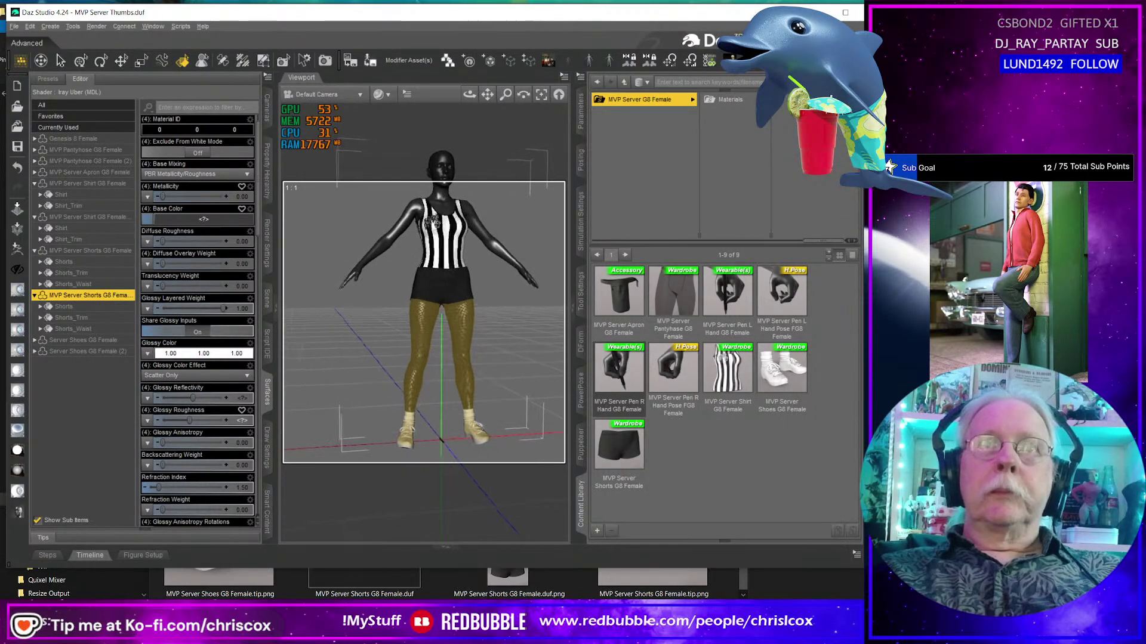
click(597, 528)
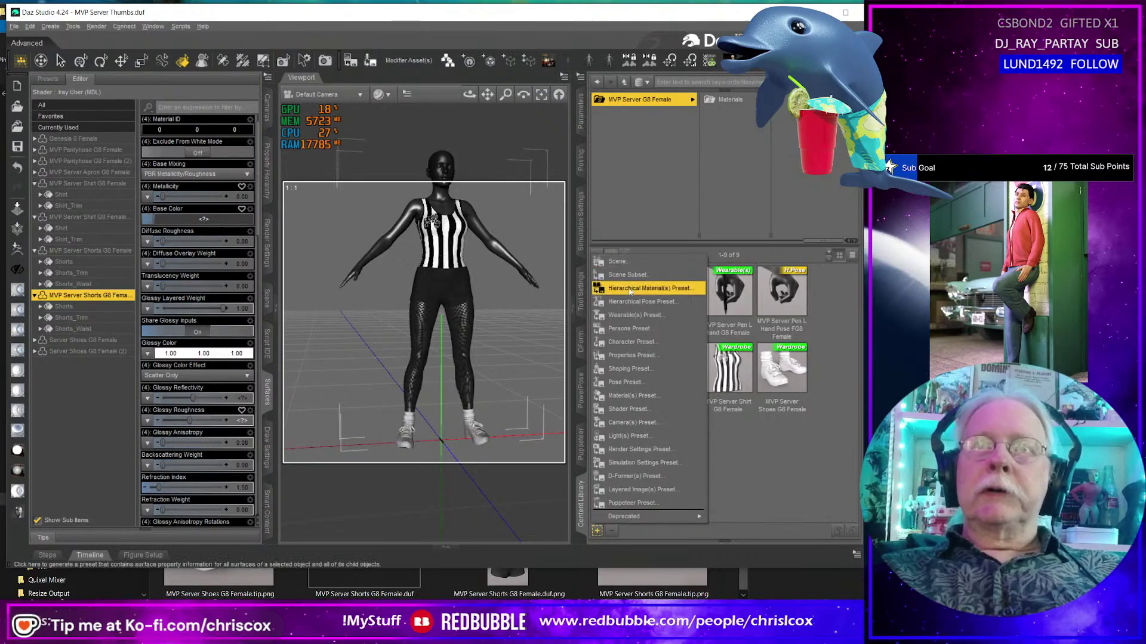
click(635, 315)
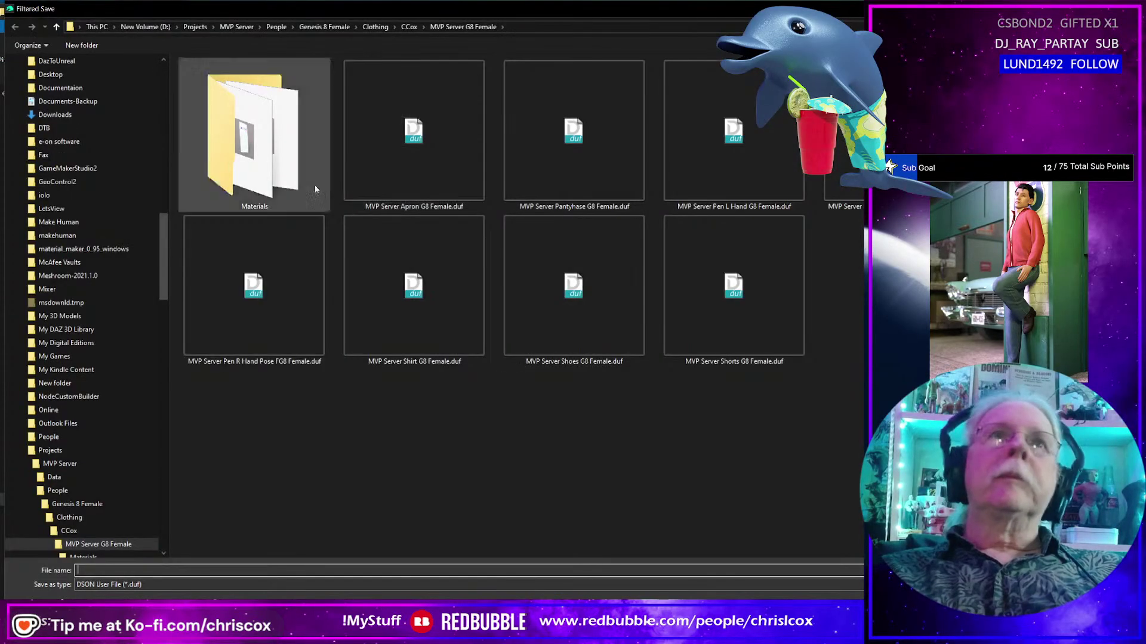
text(M)
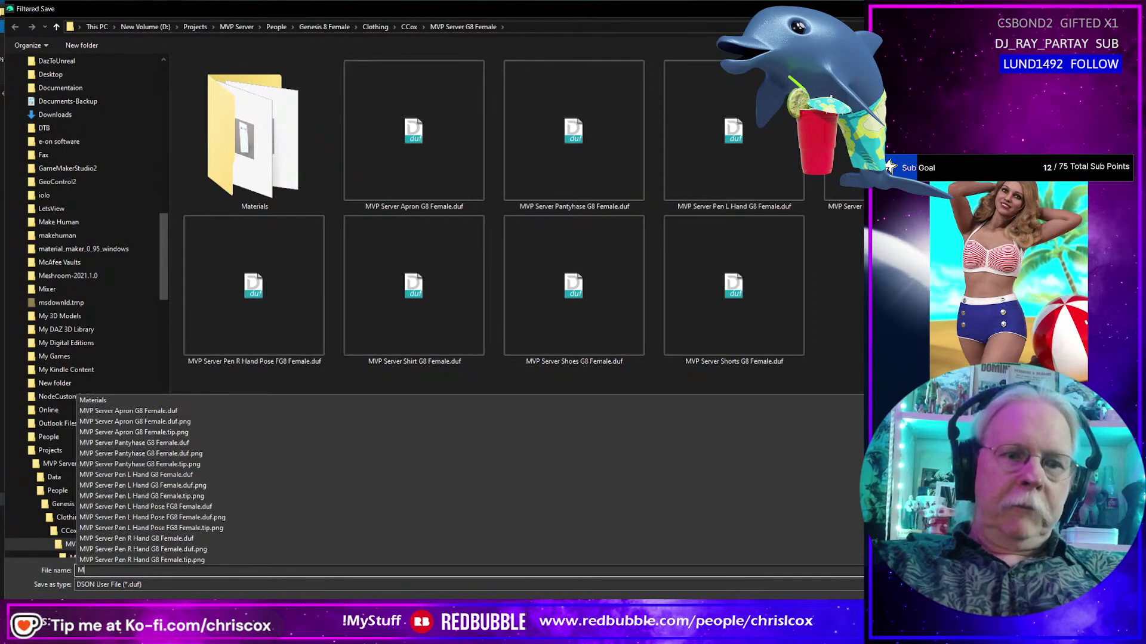
text(VP S)
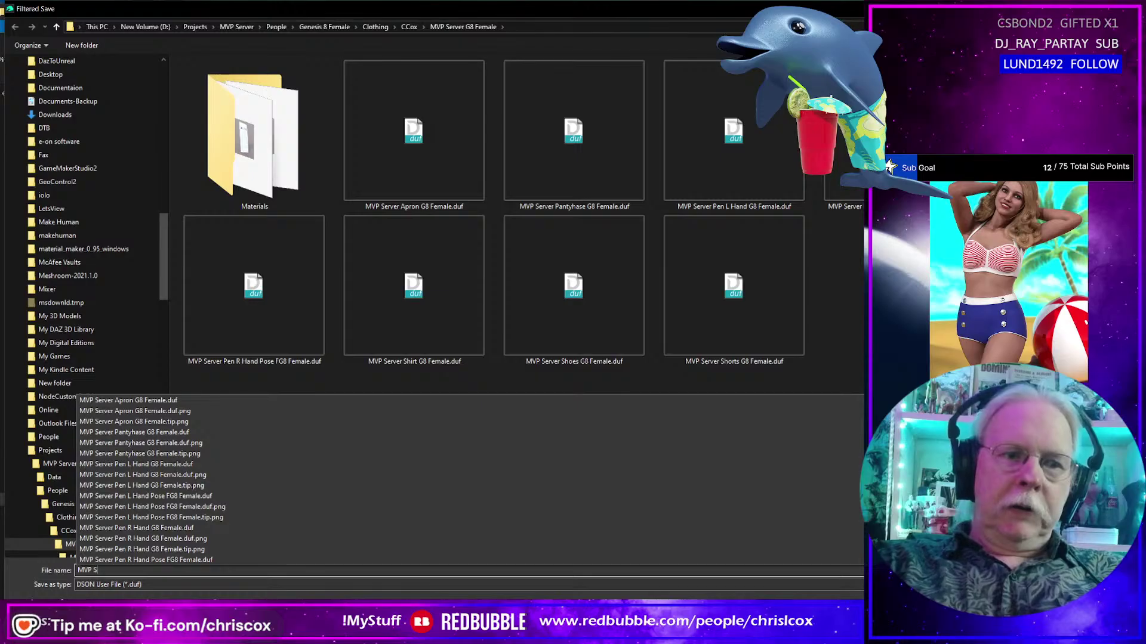
text(erver)
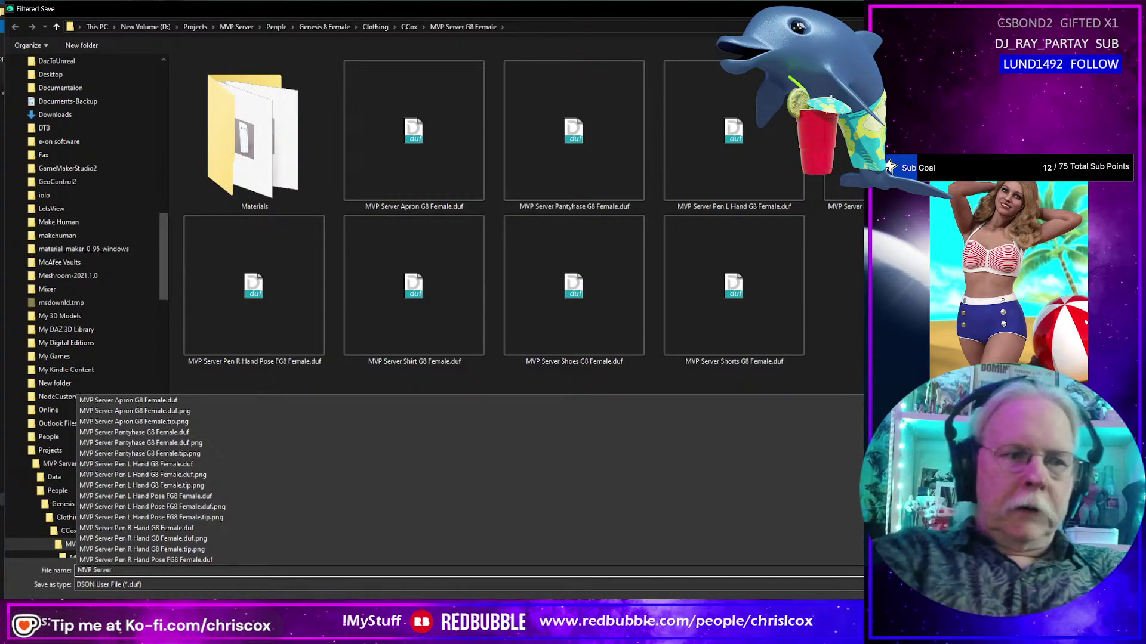
text( I)
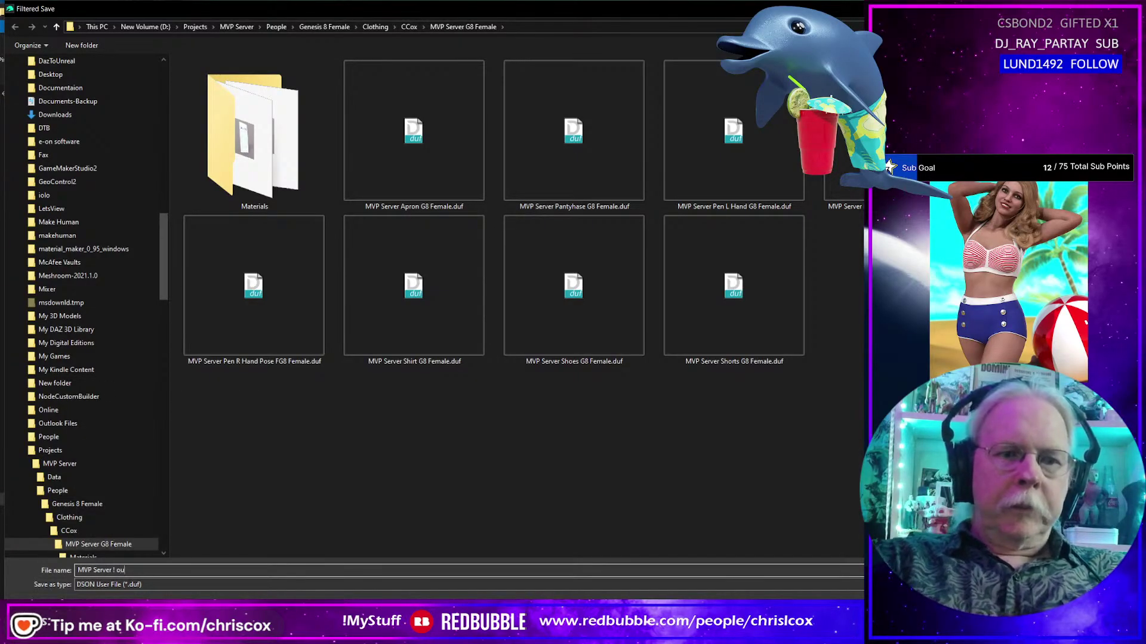
text( outfit)
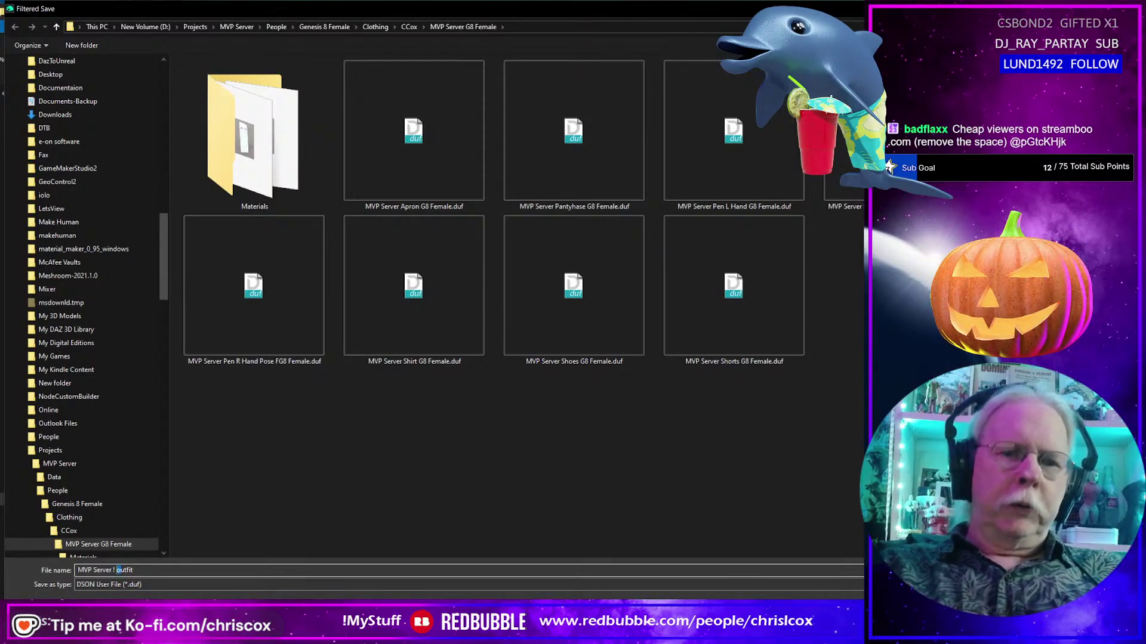
key(Return)
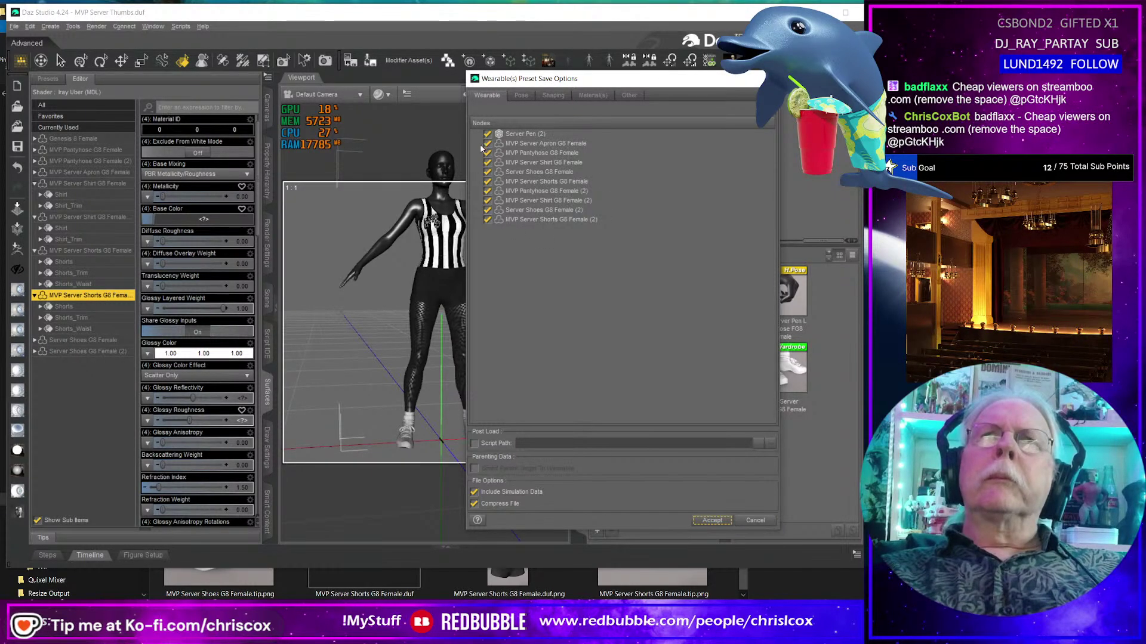
Include only the pantyhose, shirt, shoes and shorts nodes marked (2) in the wearables preset and save it.
right_click(533, 137)
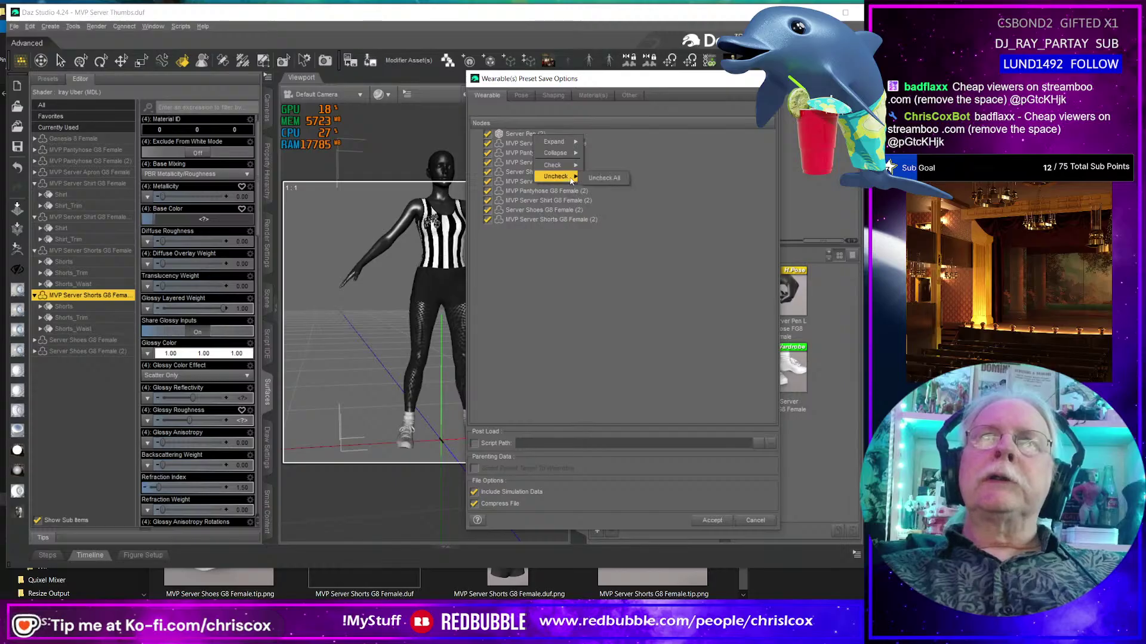
click(597, 179)
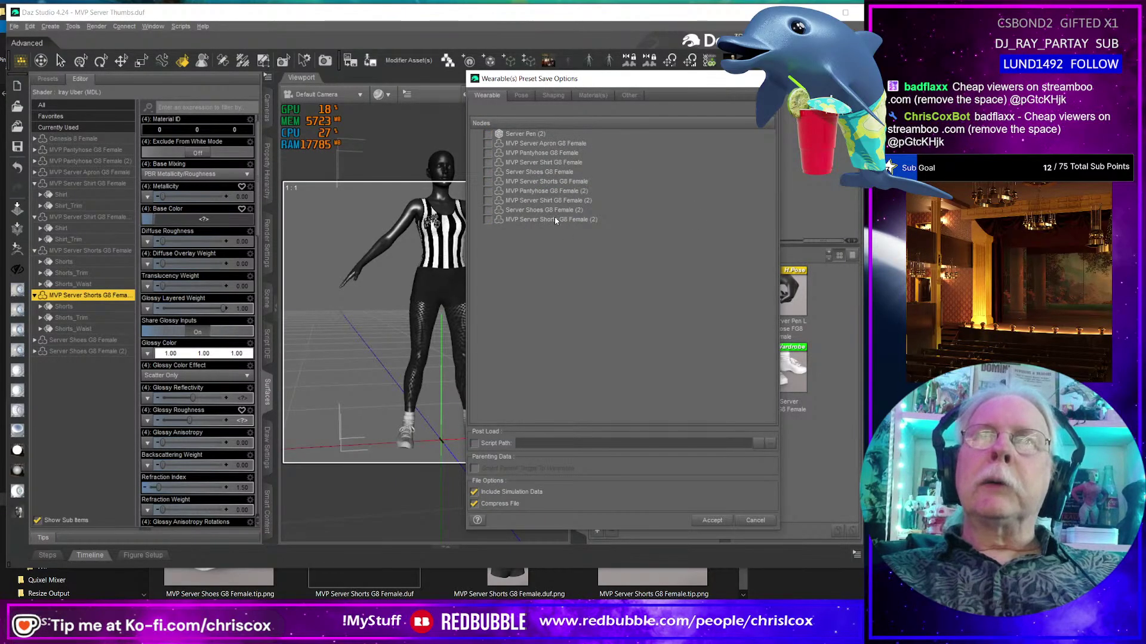
click(487, 200)
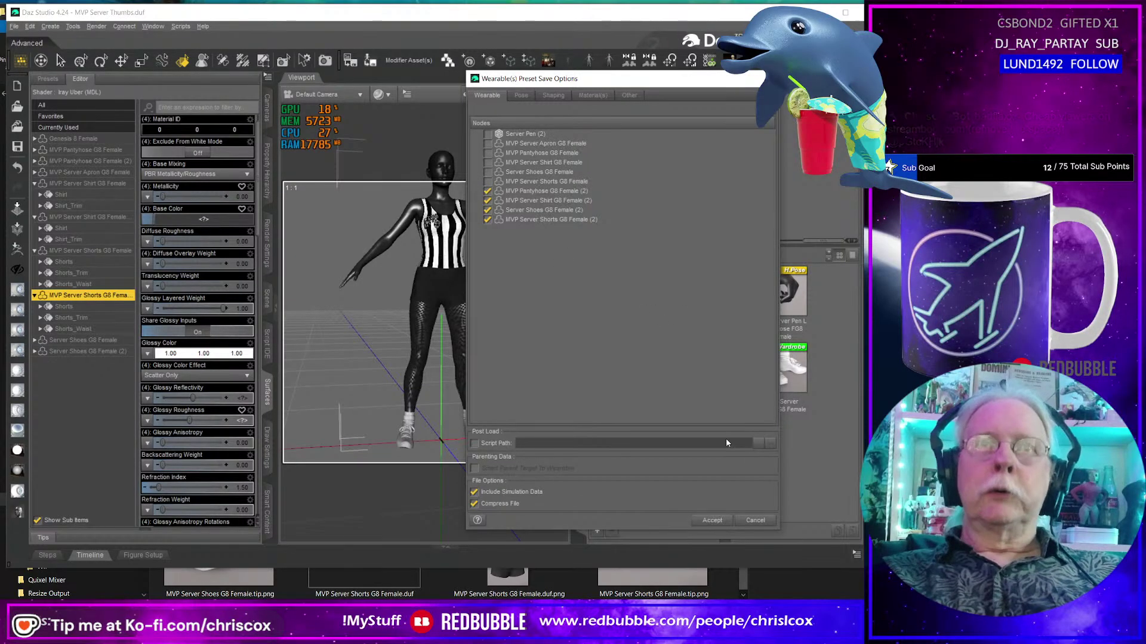
click(717, 519)
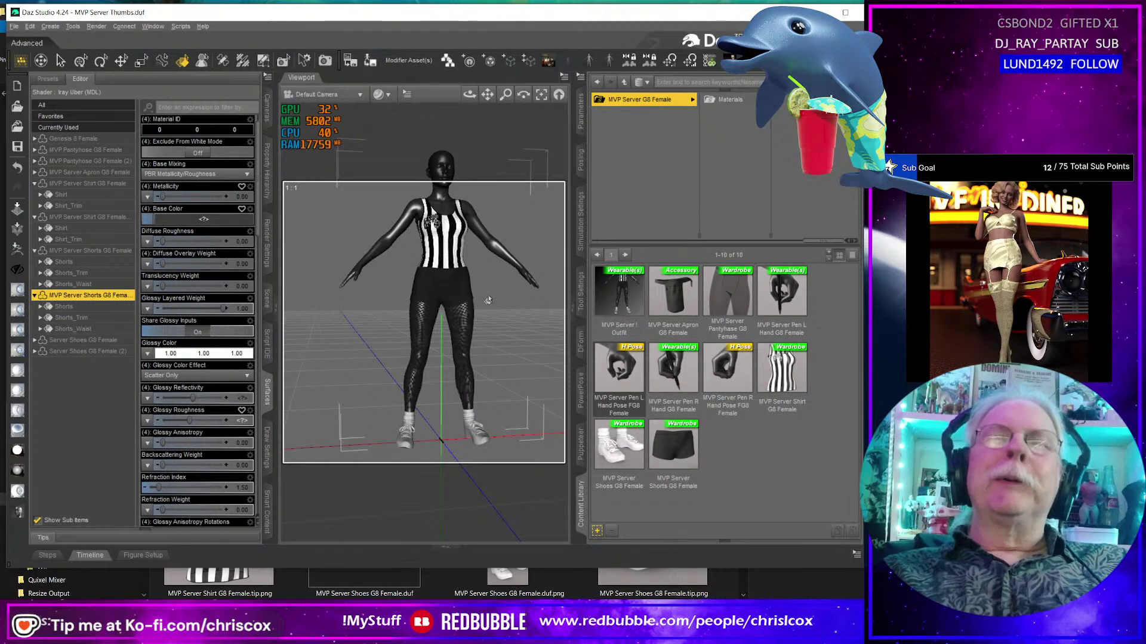
Bring the figure's legs together by bending the right thigh inward and setting the Left Thigh Bend Side-Side to -6.
alt+drag(494, 304, 478, 302)
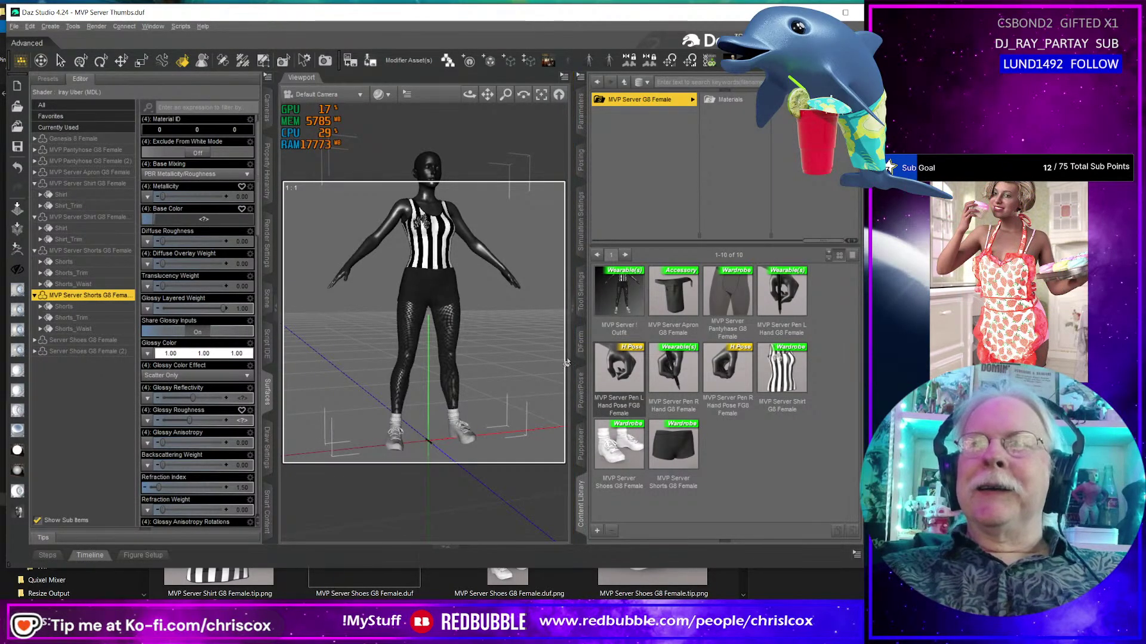
click(411, 327)
click(580, 111)
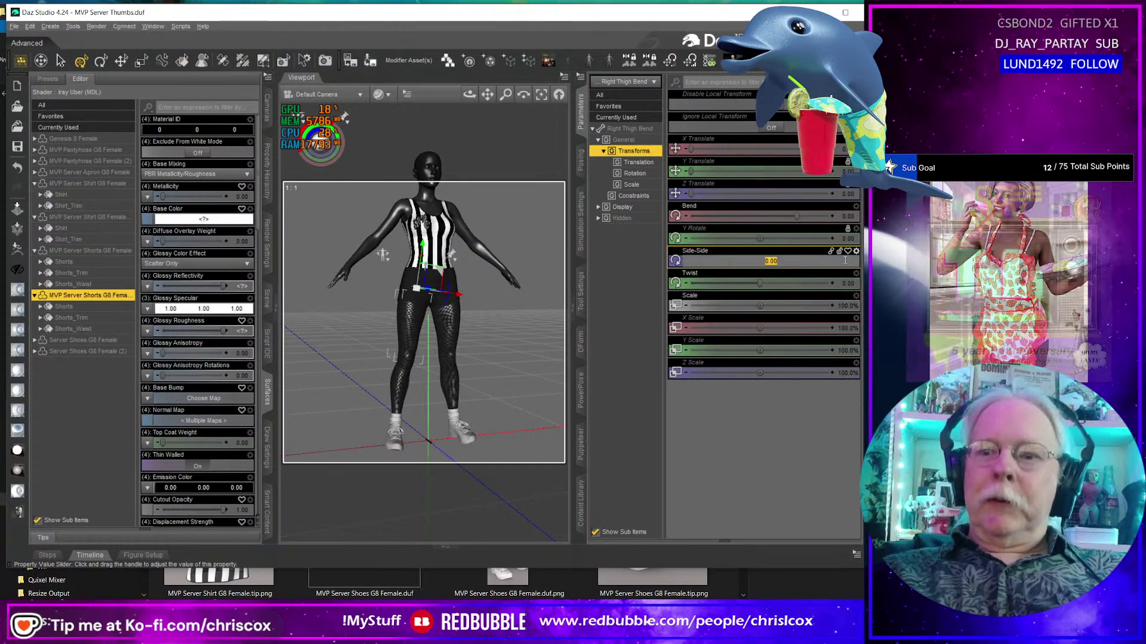
click(446, 332)
click(852, 262)
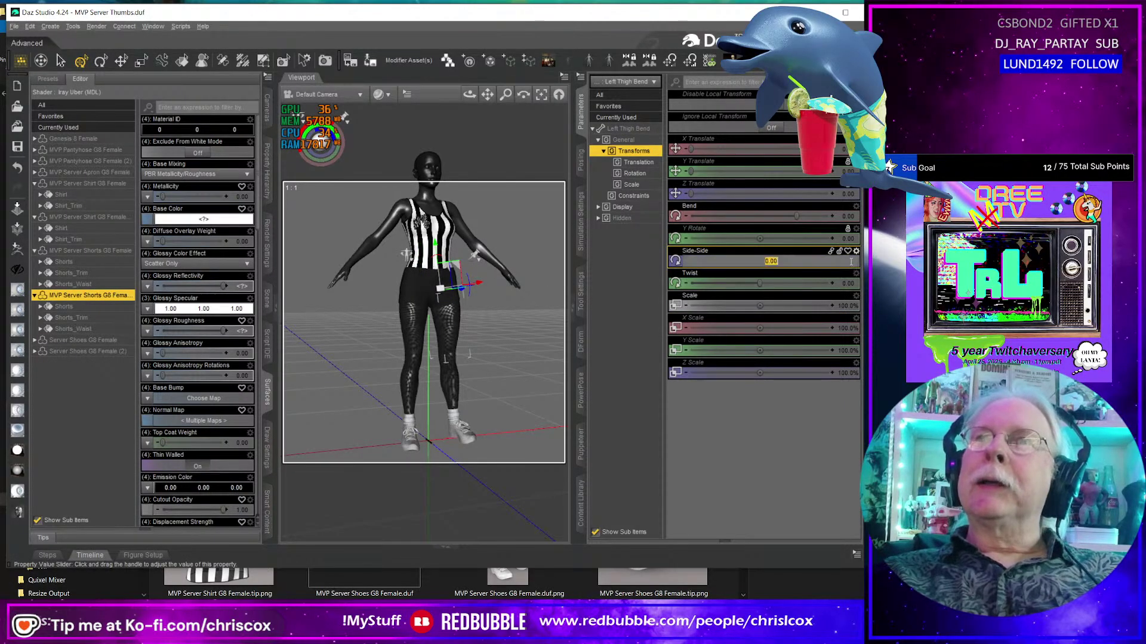
text(-6)
key(Return)
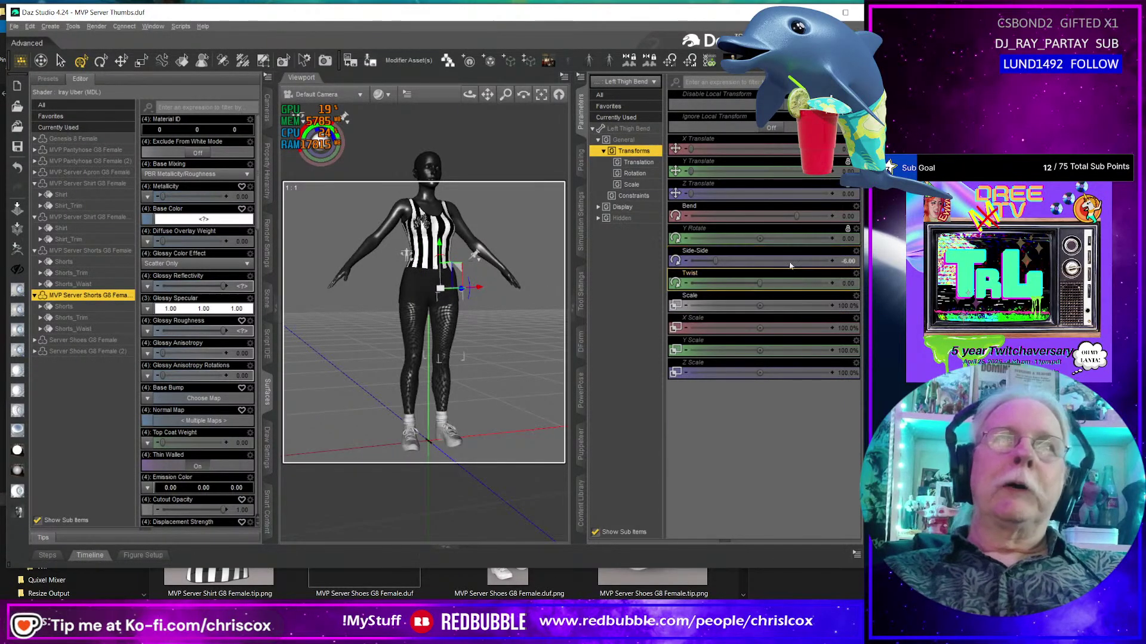
scroll(448, 268, up, 2)
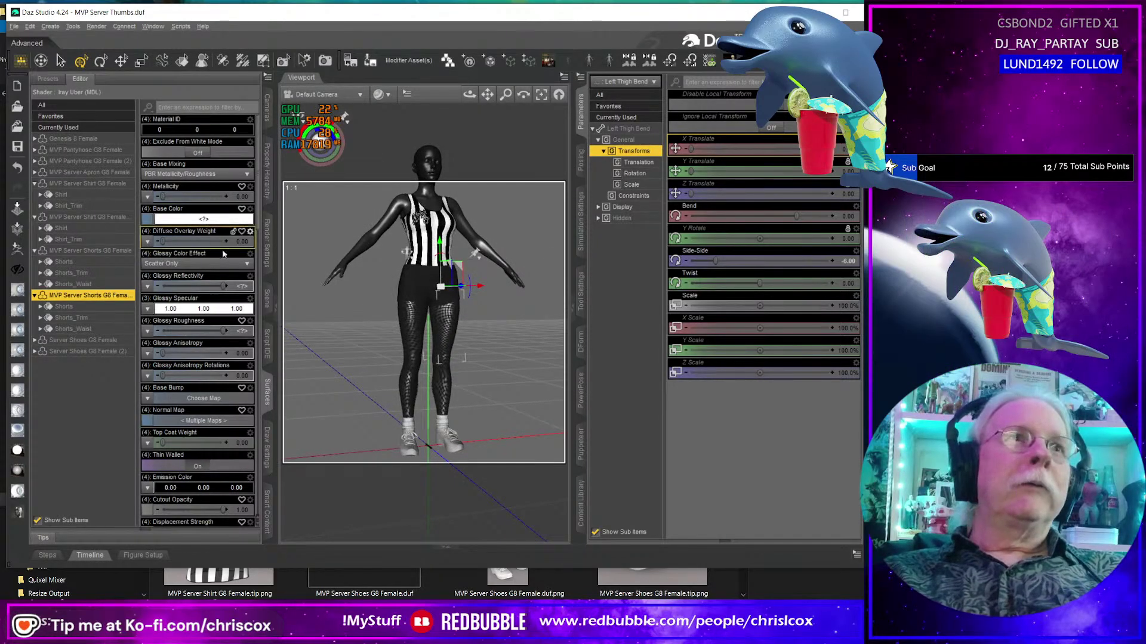
Hide the Genesis 8 Female so only the outfit shows, and run a test render of it.
click(263, 291)
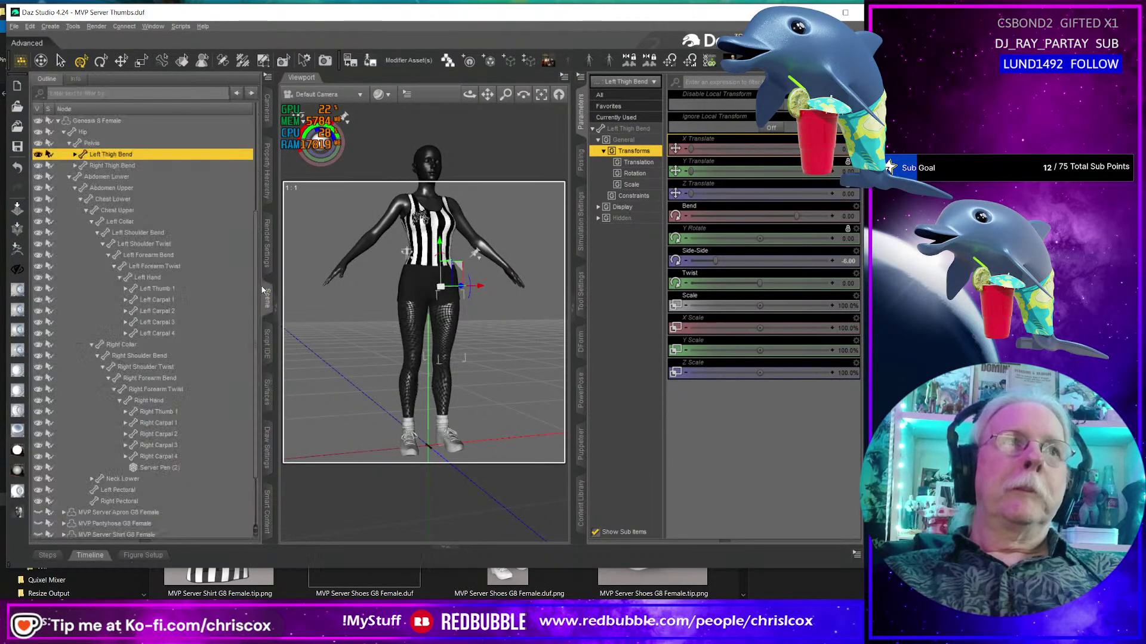
click(37, 121)
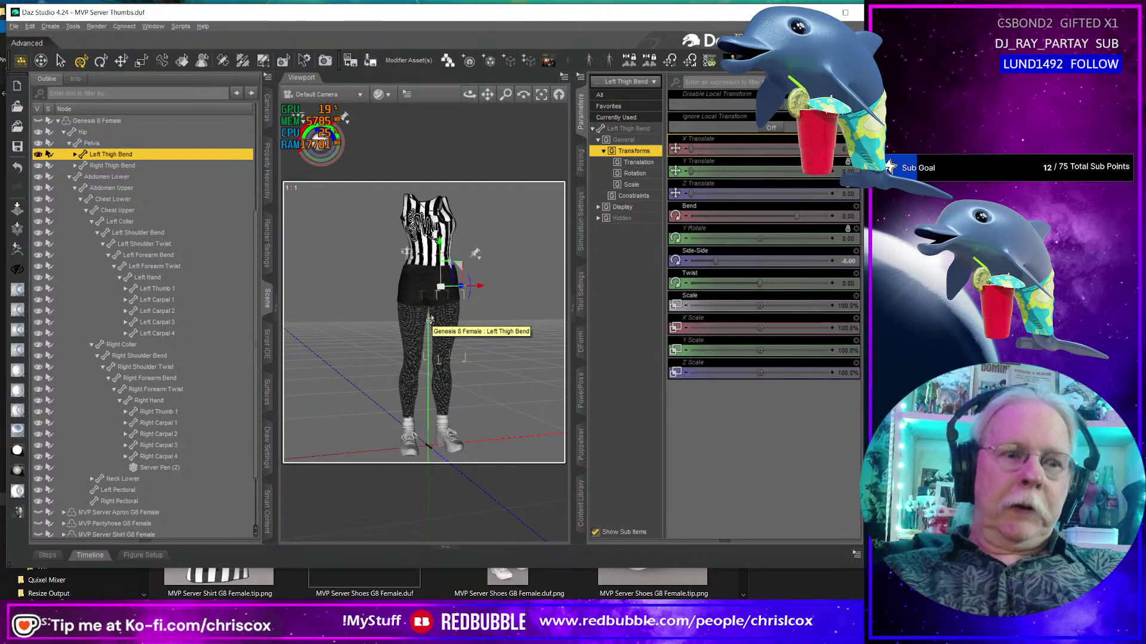
key(ctrl+r)
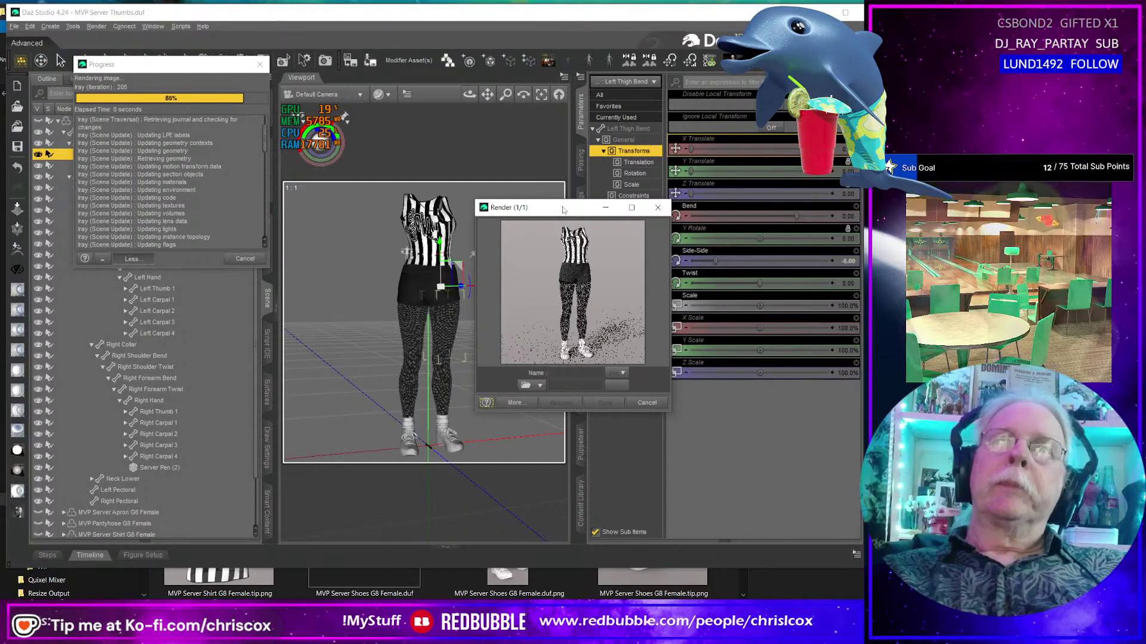
drag(563, 209, 521, 137)
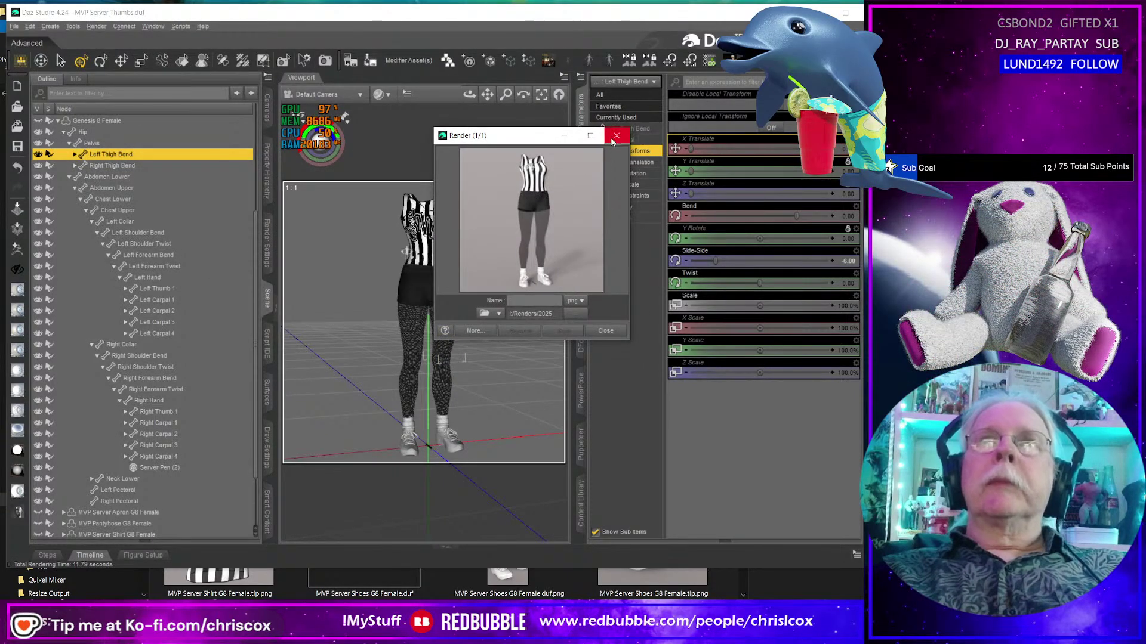
click(614, 139)
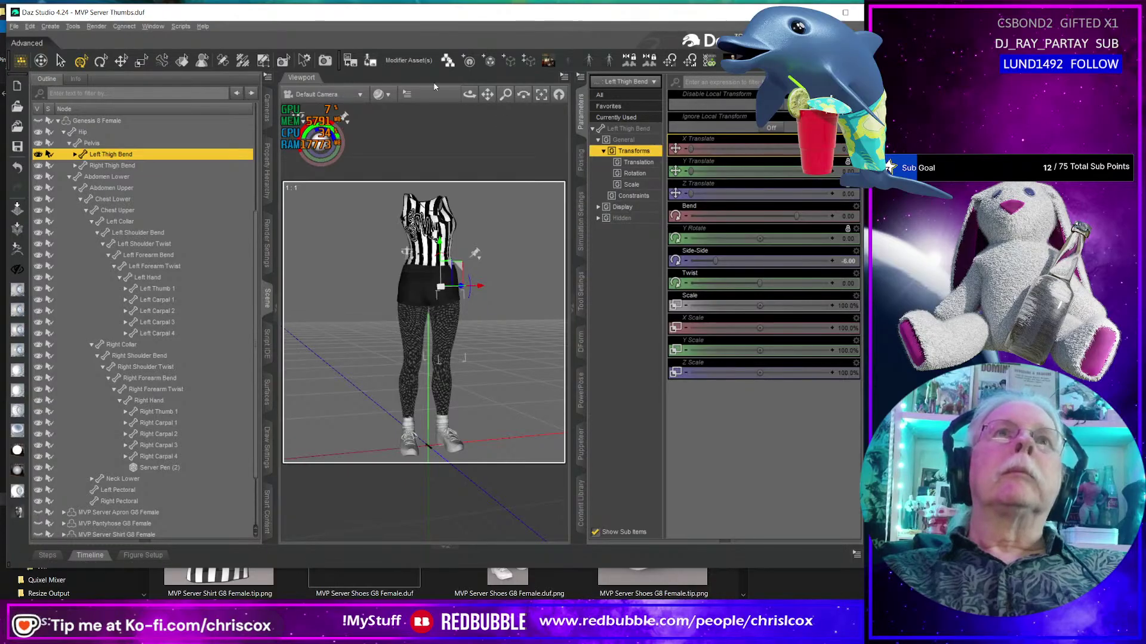
Select the stray Server Pen (2), re-render the outfit and save the image over MVP Server ! Outfit.tip.png.
click(428, 452)
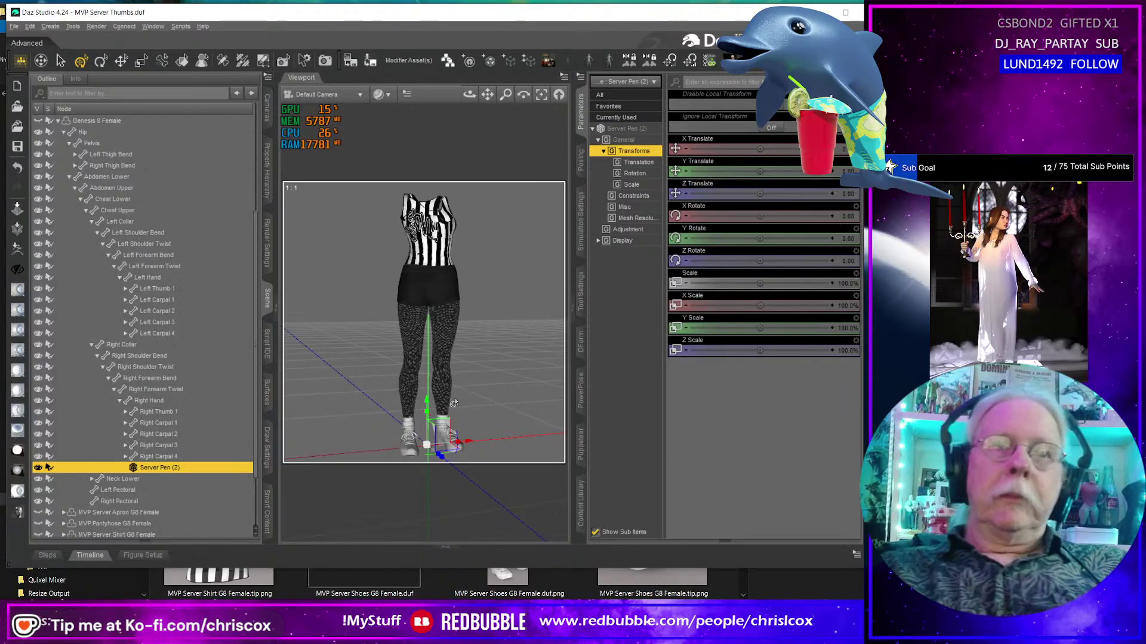
key(ctrl+r)
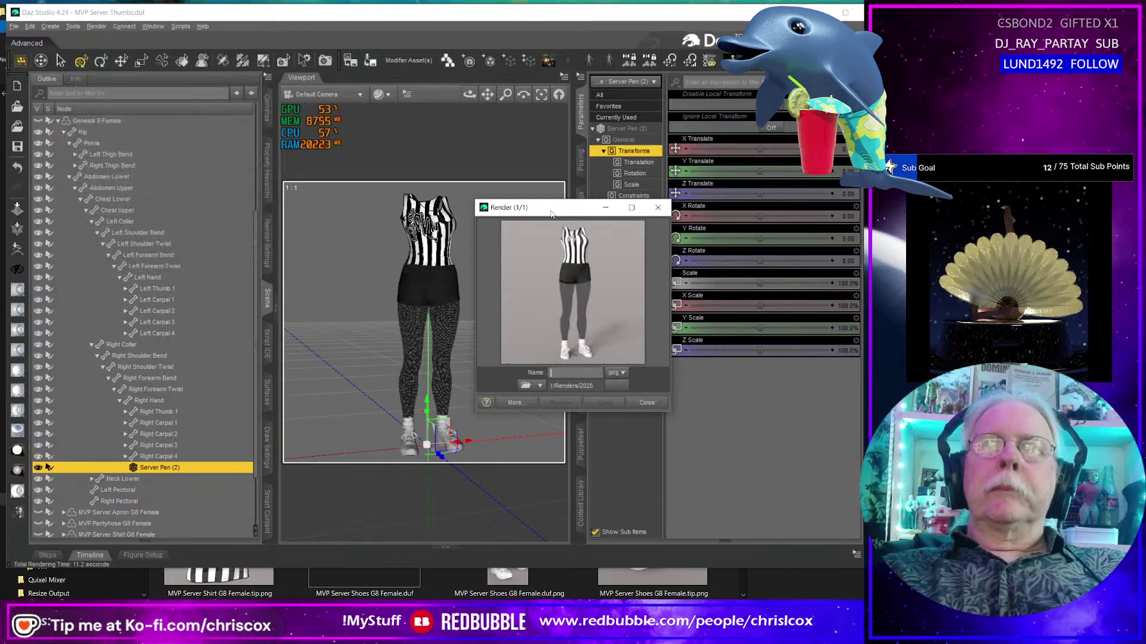
drag(551, 211, 498, 196)
click(604, 192)
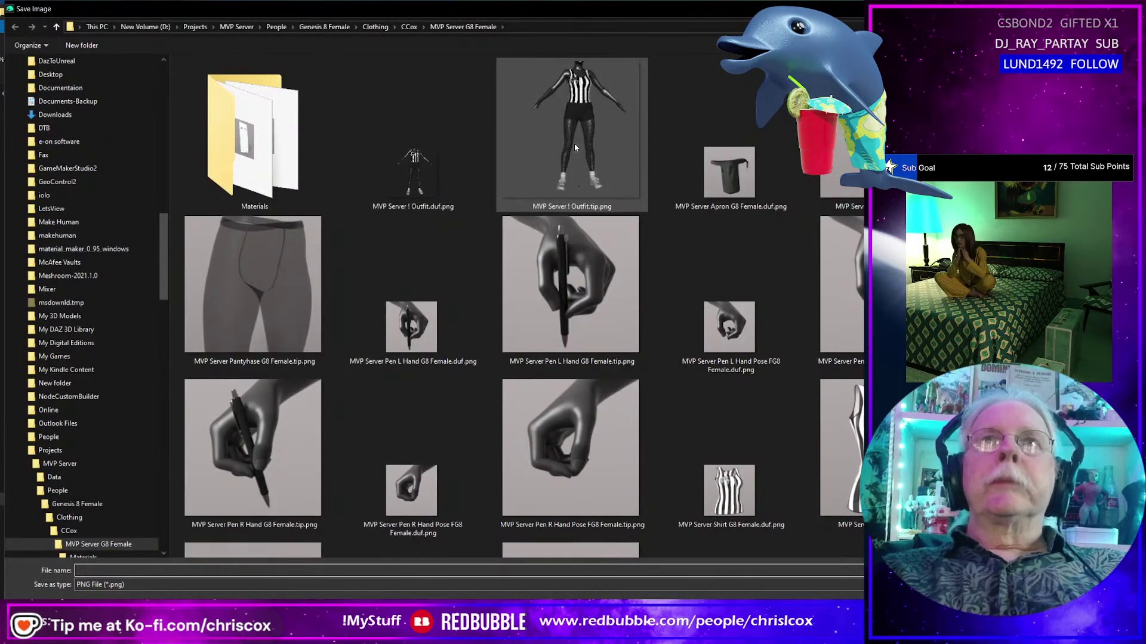
key(Return)
click(398, 306)
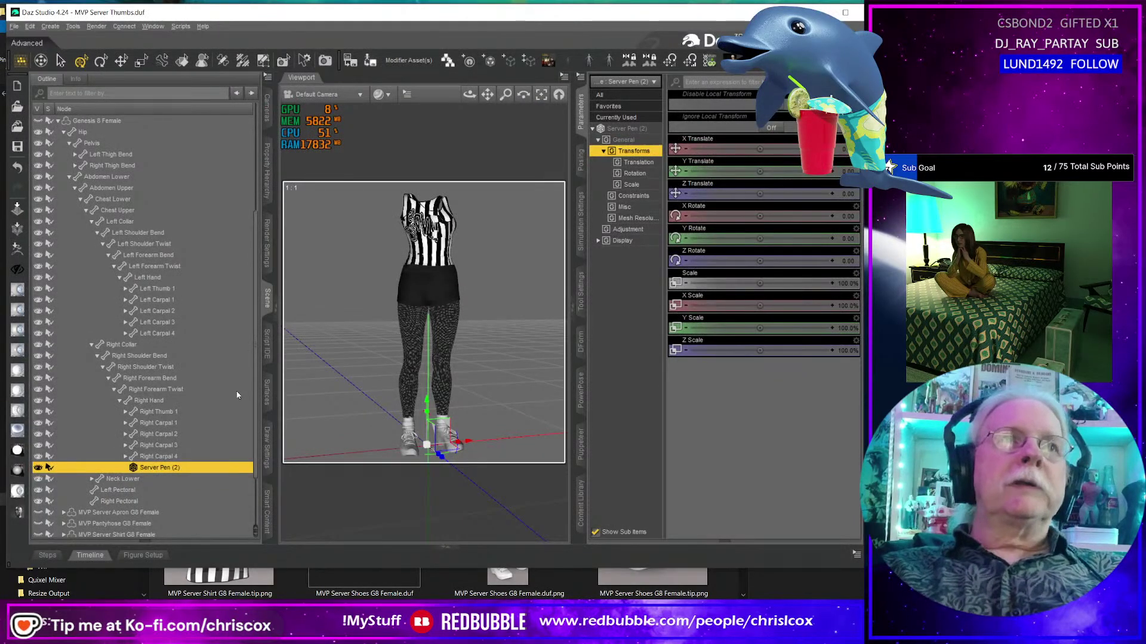
Load the Guest Checks Pad prop from the MVP Server content folder into the scene.
click(581, 513)
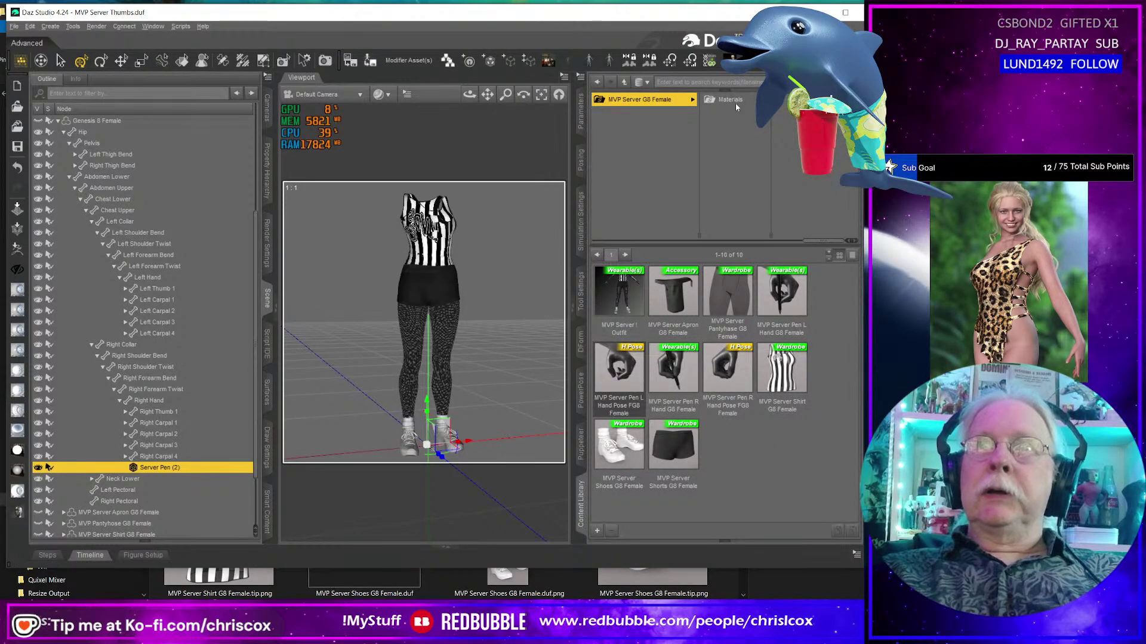
drag(815, 242, 757, 243)
click(686, 232)
double_click(782, 298)
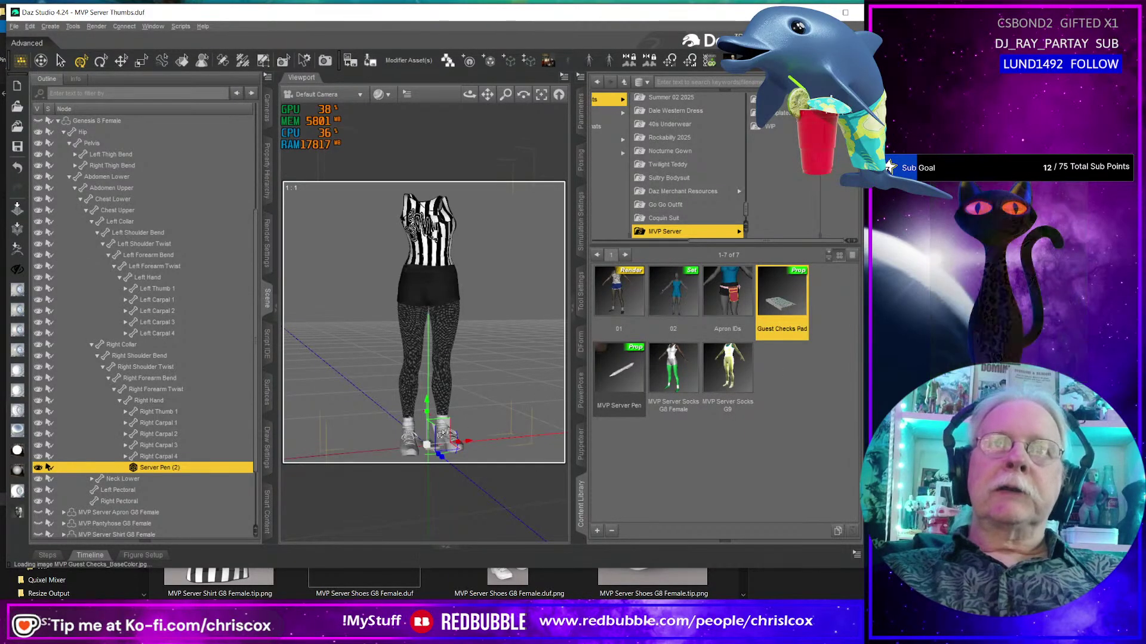
Make the Genesis 8 Female visible again and delete Server Pen (2) from the right hand.
click(38, 121)
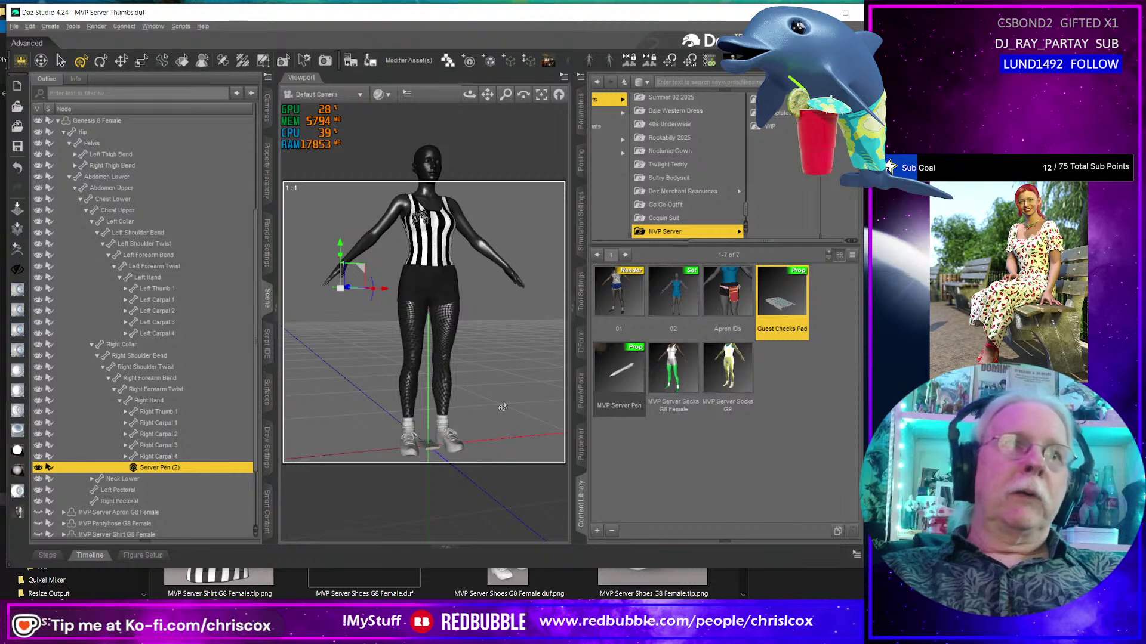
key(Delete)
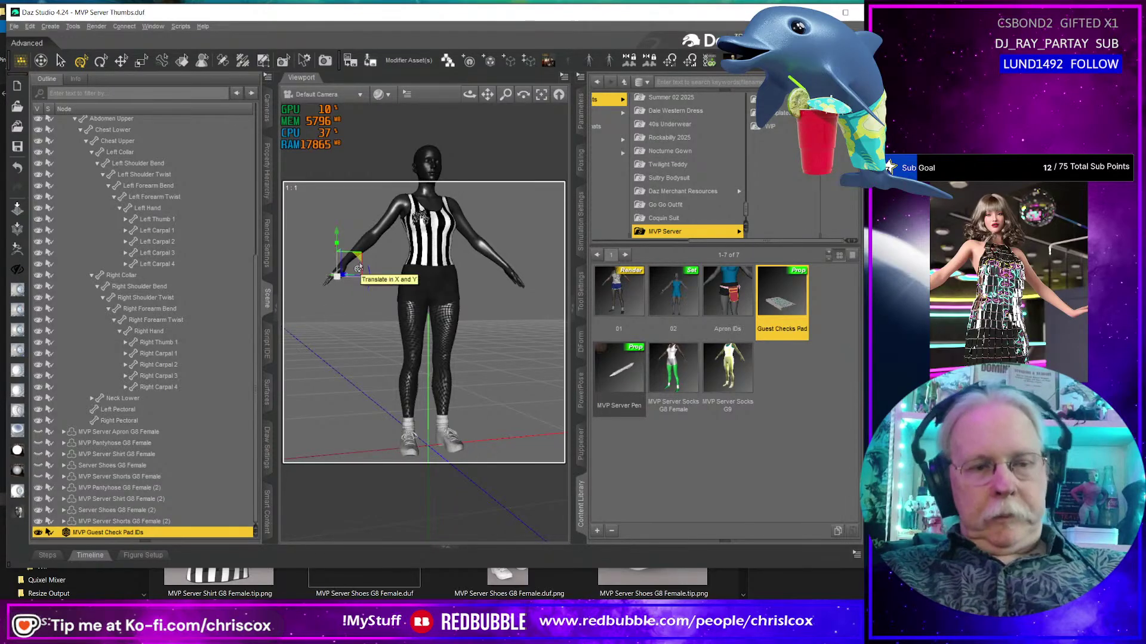
Turn the guest check pad to about -144.7° Y and -443.3° Z so it lies against the right palm.
key(ctrl+f)
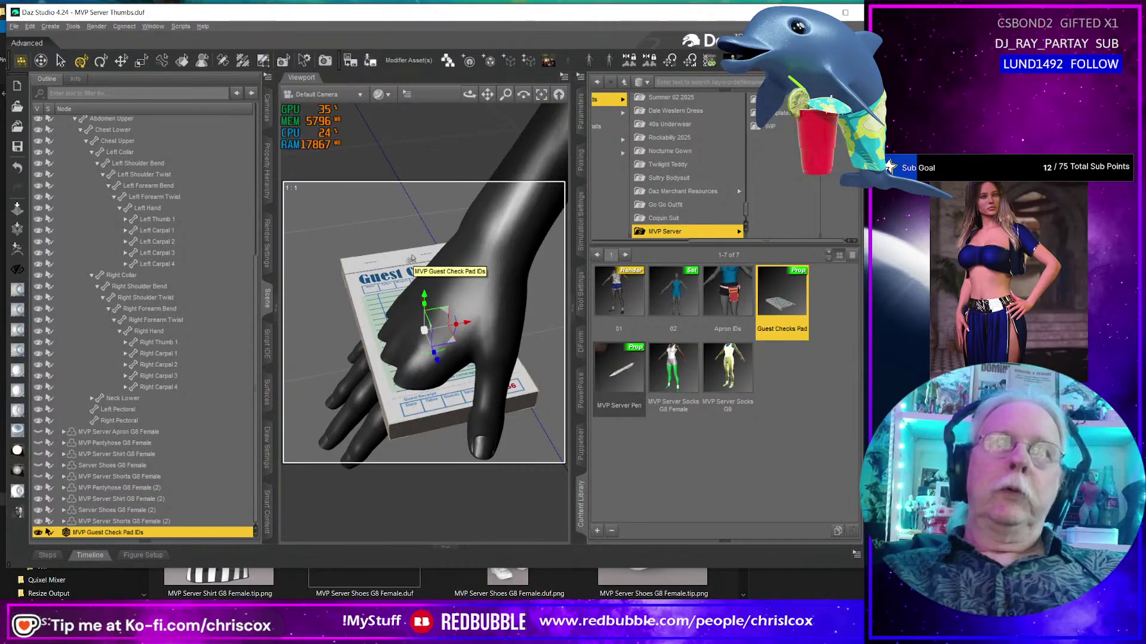
click(580, 110)
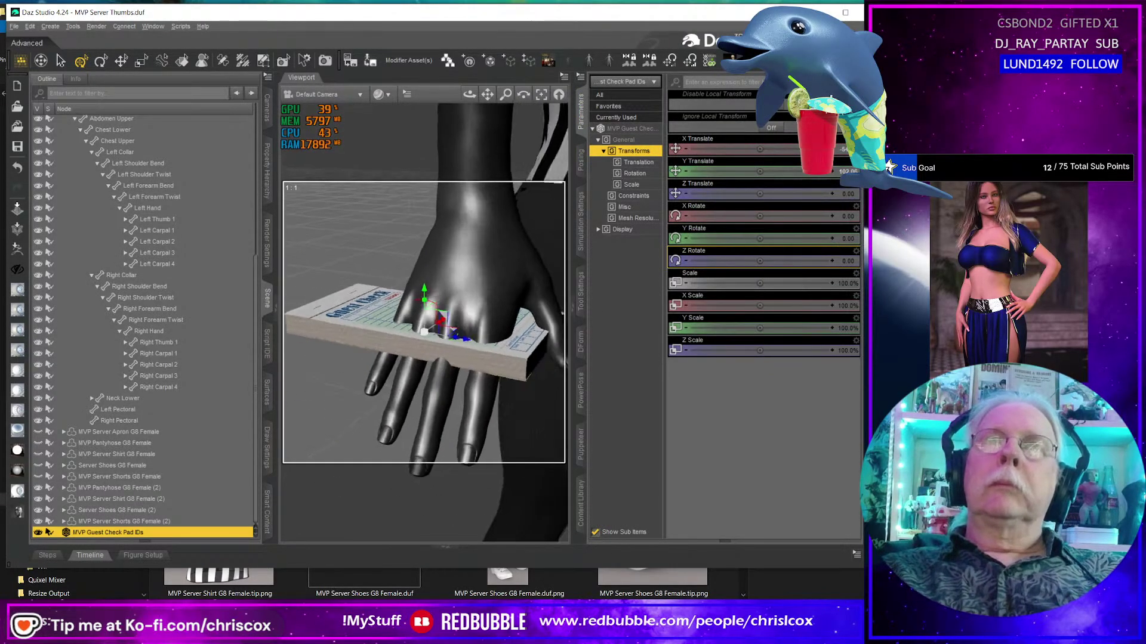
alt+drag(412, 387, 423, 388)
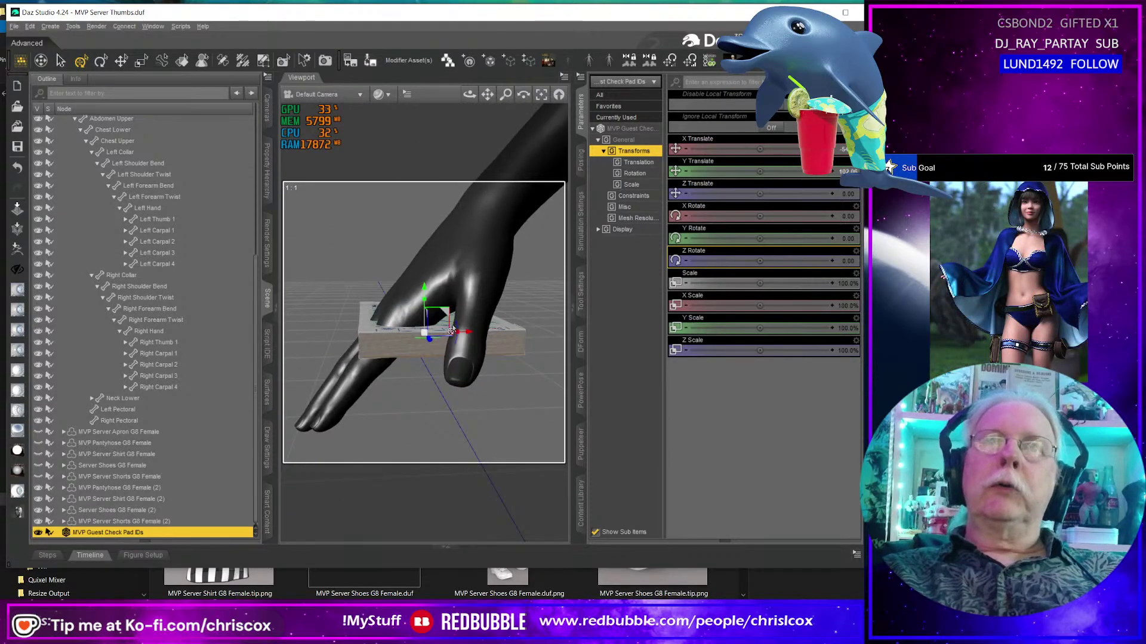
drag(454, 332, 512, 325)
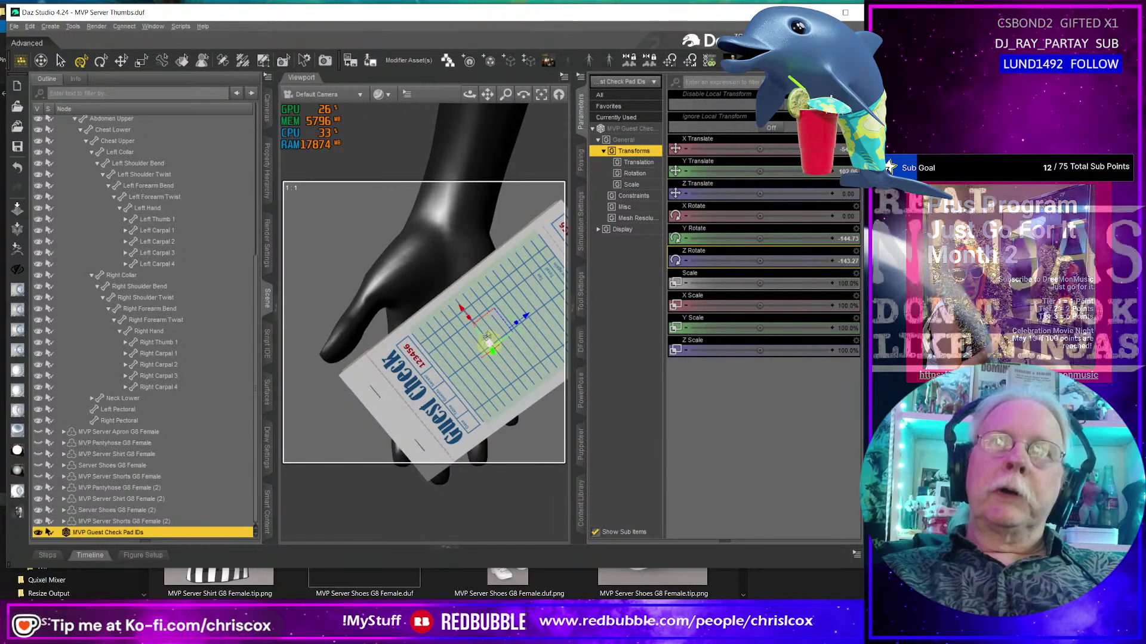
Fine-tune the guest check pad's position and tilt against the right palm, with an X rotation of about 2°.
mouse_move(491, 318)
mouse_down()
mouse_move(448, 339)
mouse_move(489, 323)
mouse_up()
alt+drag(432, 375, 416, 413)
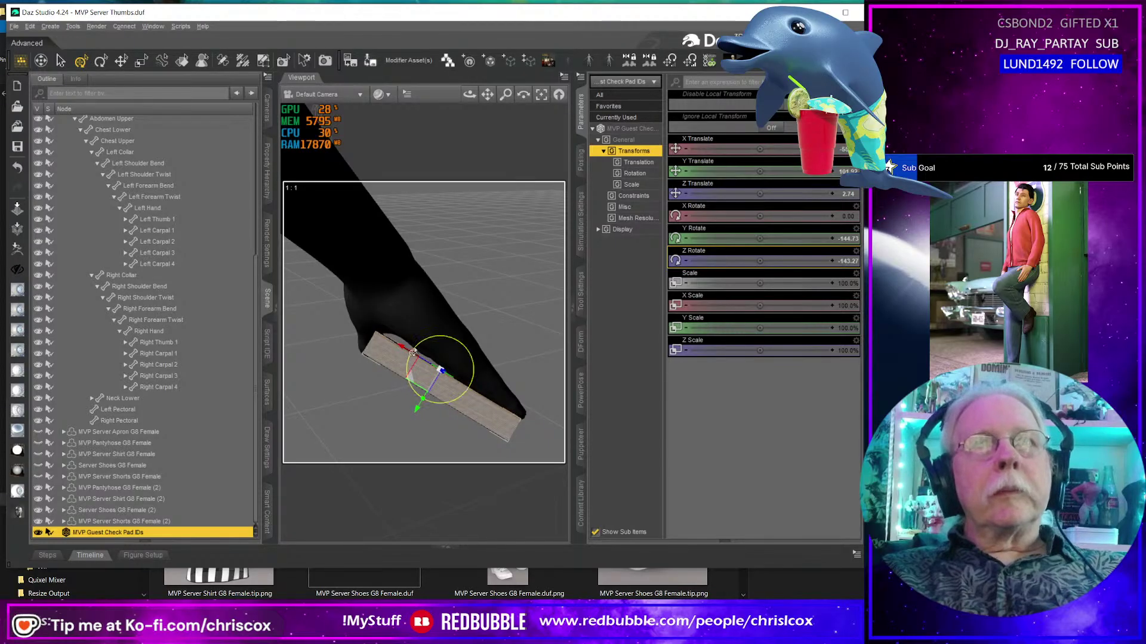
drag(415, 350, 479, 362)
key(ctrl+z)
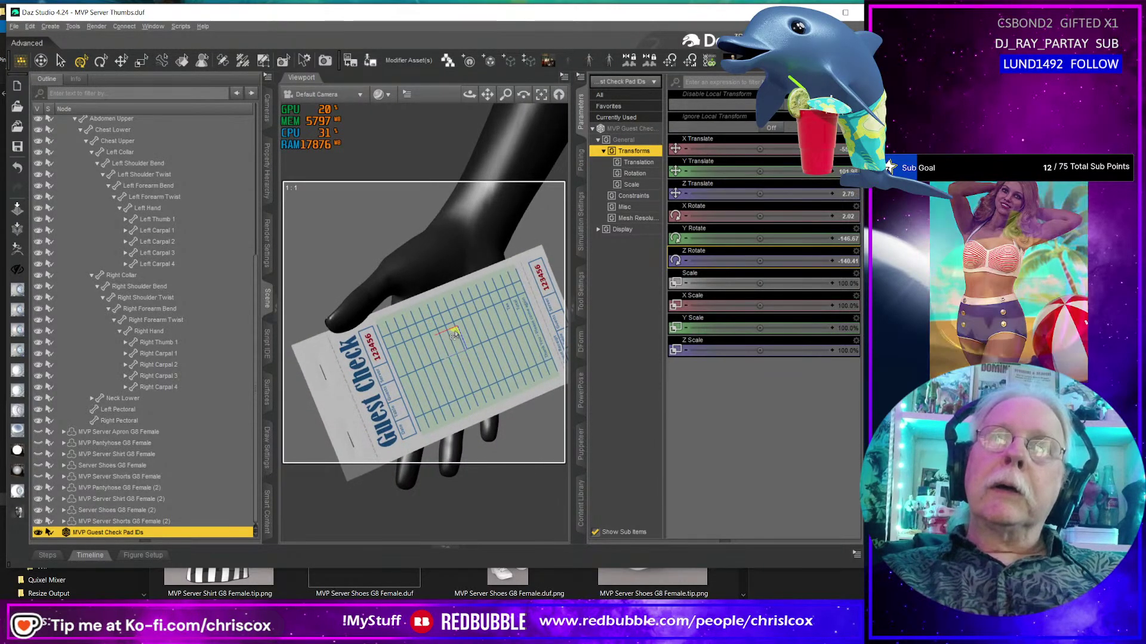
click(472, 225)
alt+drag(472, 225, 445, 261)
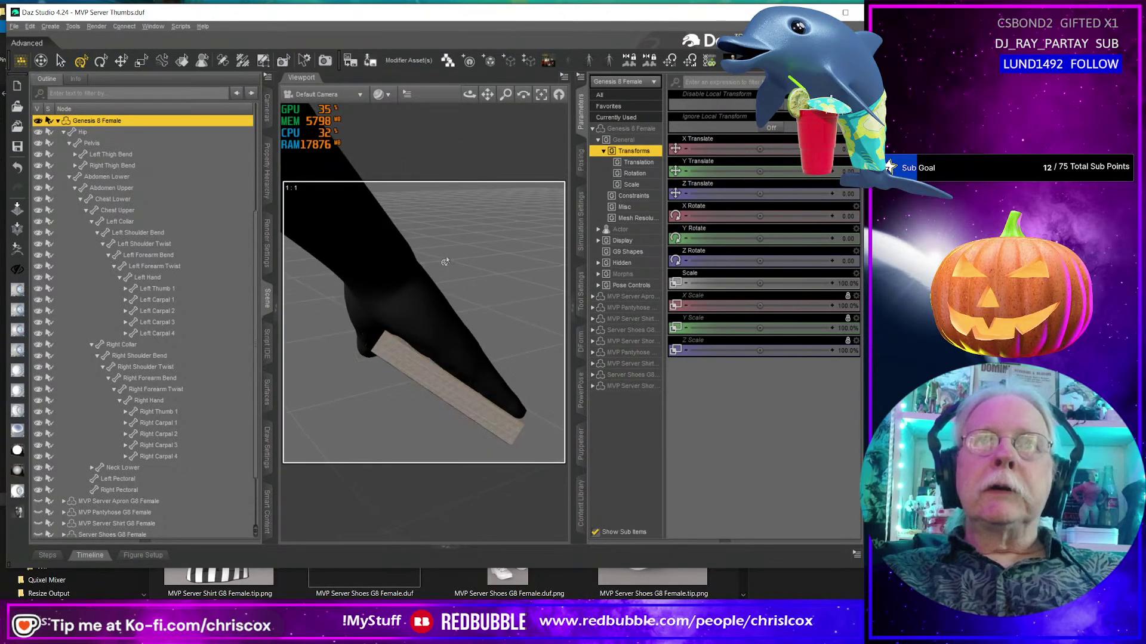
click(440, 379)
alt+drag(440, 379, 465, 371)
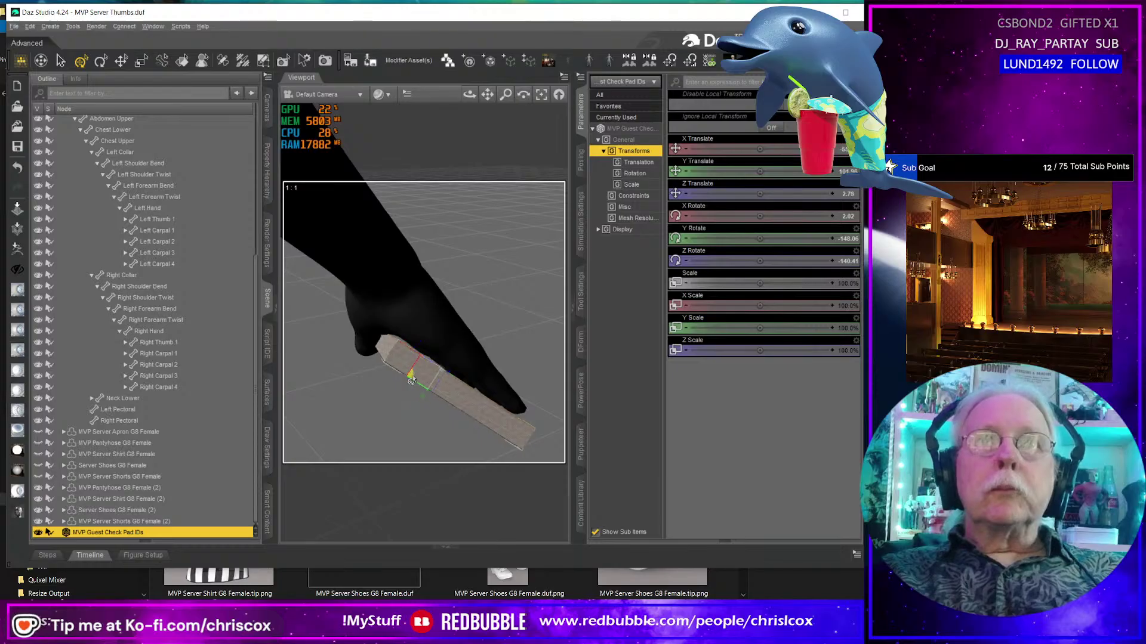
Pose Right Thumb 1 over the pad with Twist about 22.4, Bend about 6.2 and Up-Down about -1.
click(364, 325)
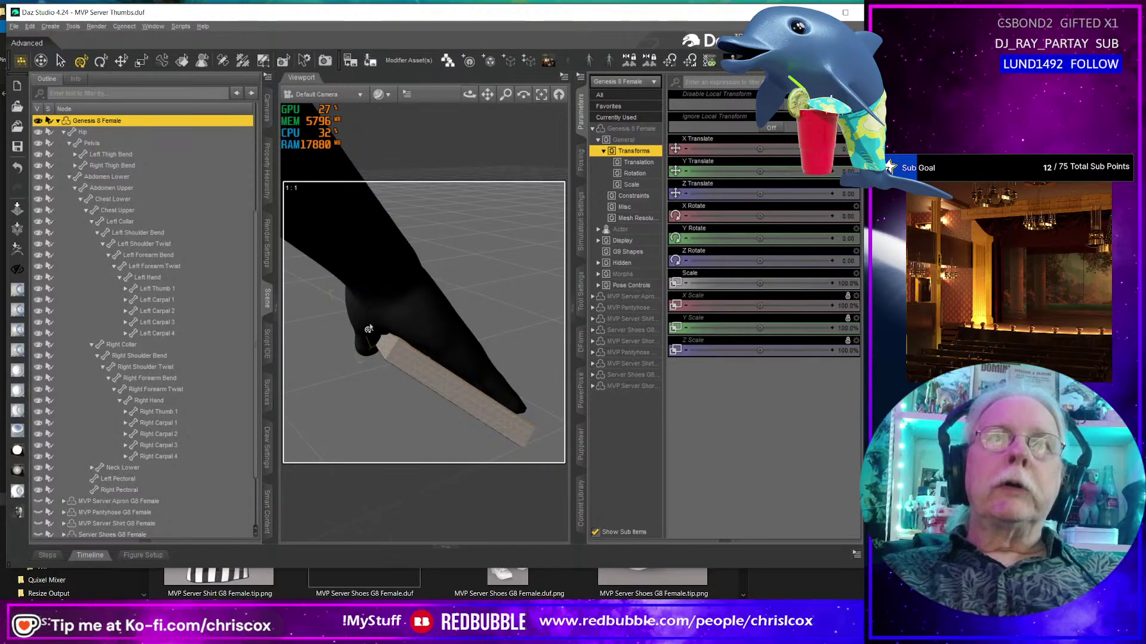
click(369, 329)
alt+drag(369, 329, 365, 148)
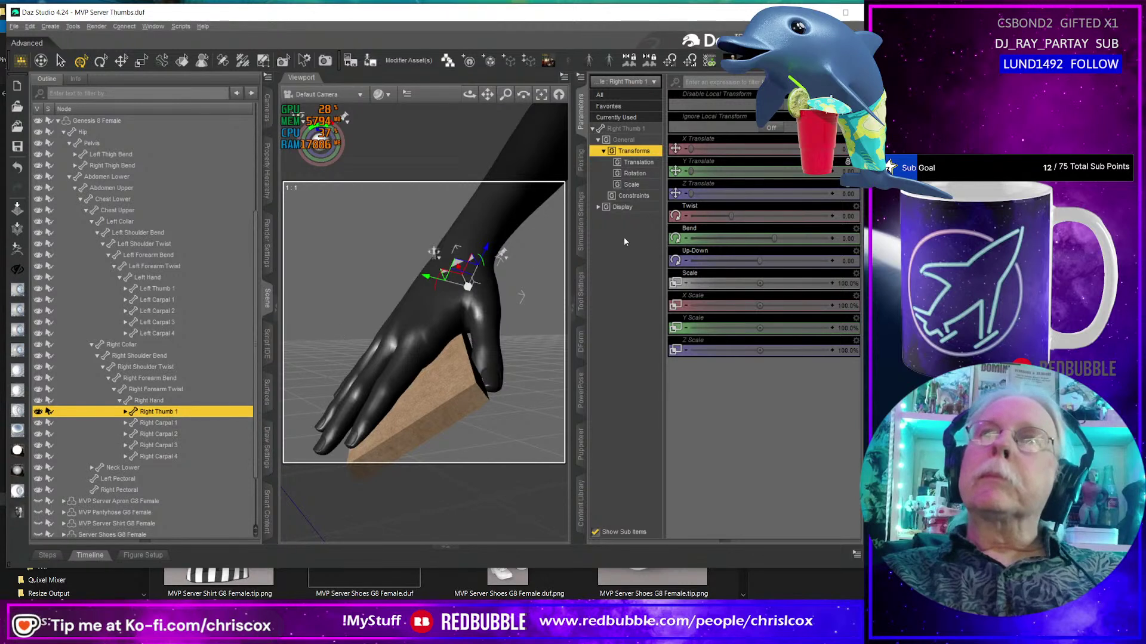
drag(774, 239, 745, 260)
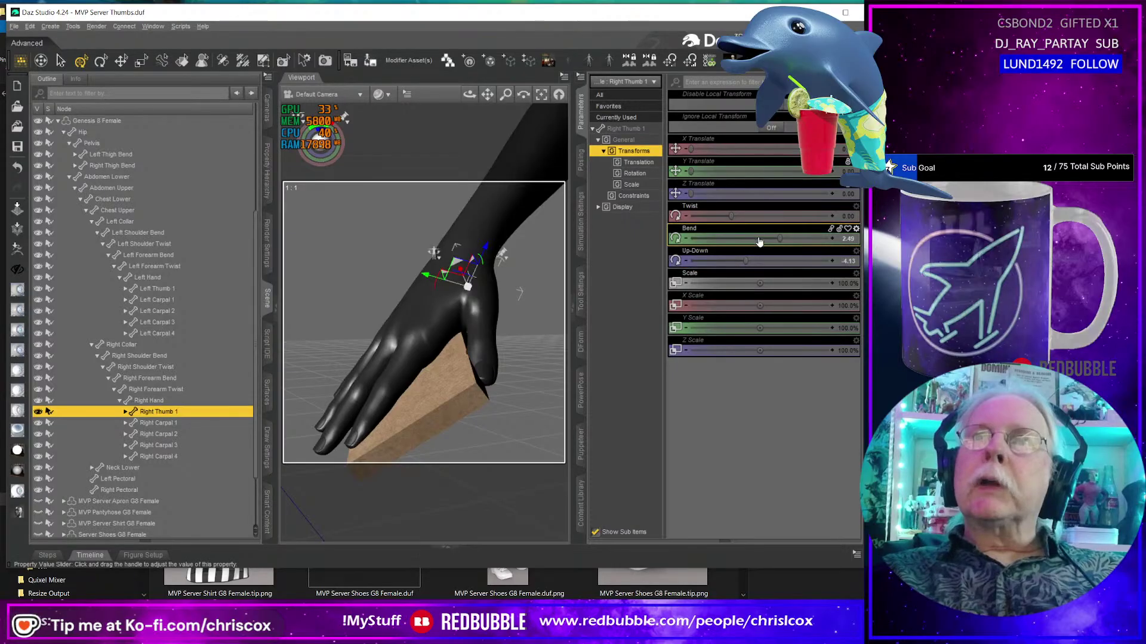
drag(730, 215, 750, 216)
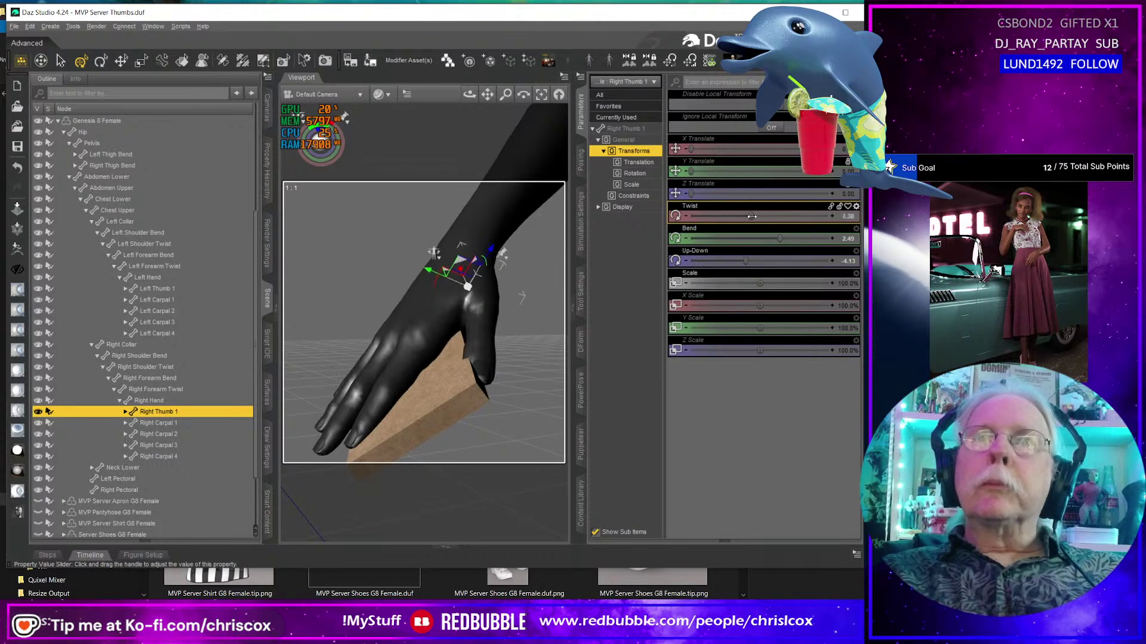
drag(745, 261, 783, 239)
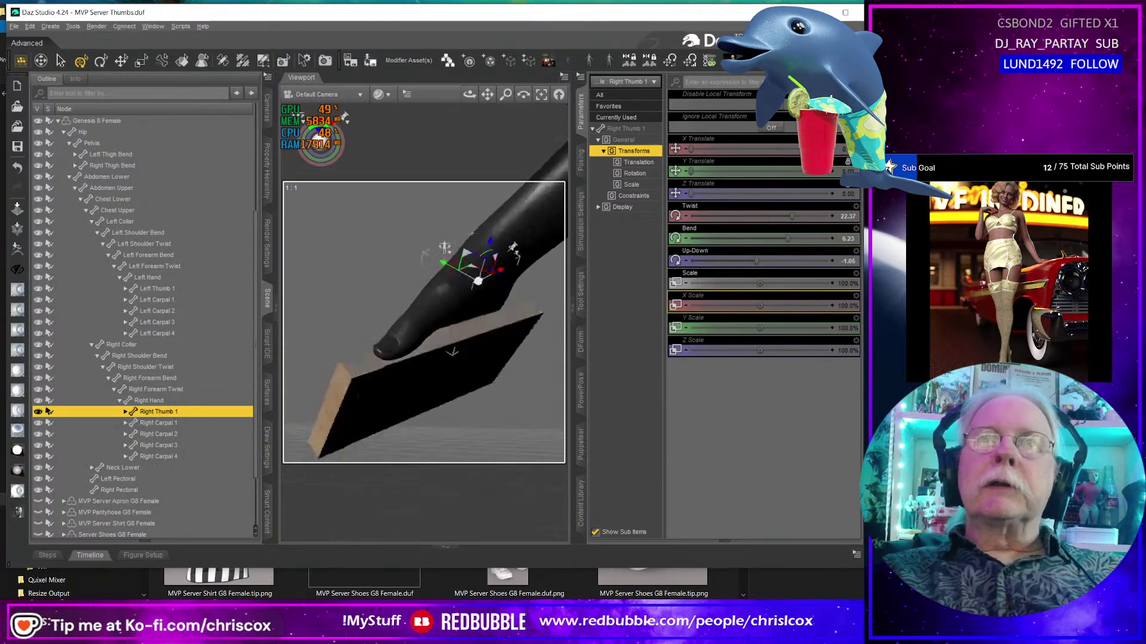
Adjust the right index finger, setting Right Index 1 Side-Side to about 1.1 and Right Carpal 1 Side-Side to -4.
alt+drag(454, 358, 408, 289)
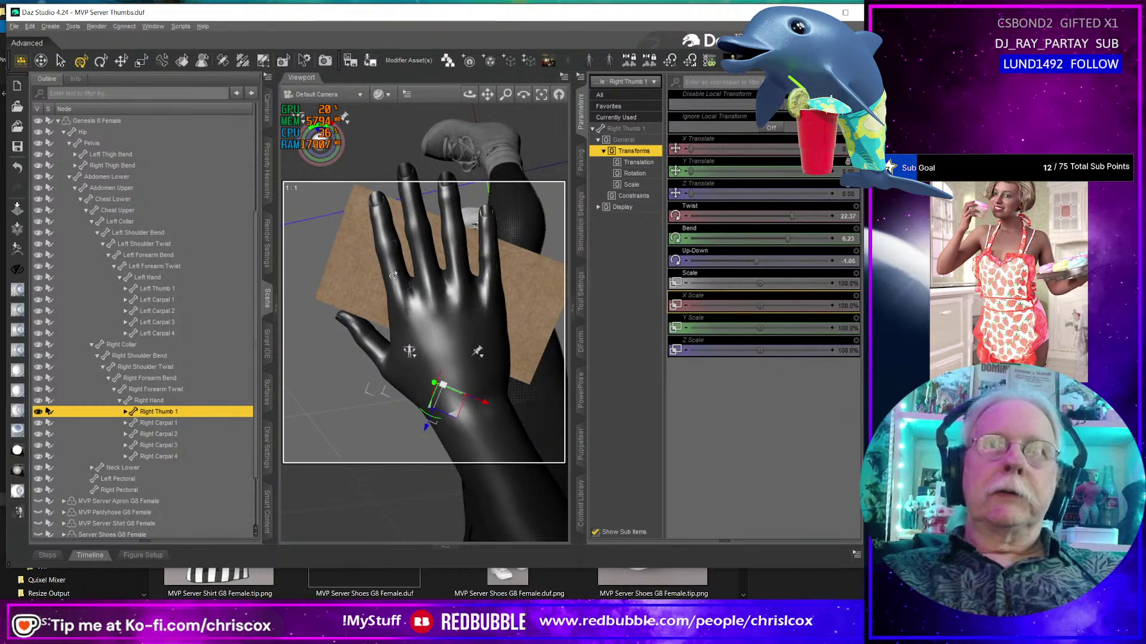
click(393, 275)
drag(745, 238, 758, 238)
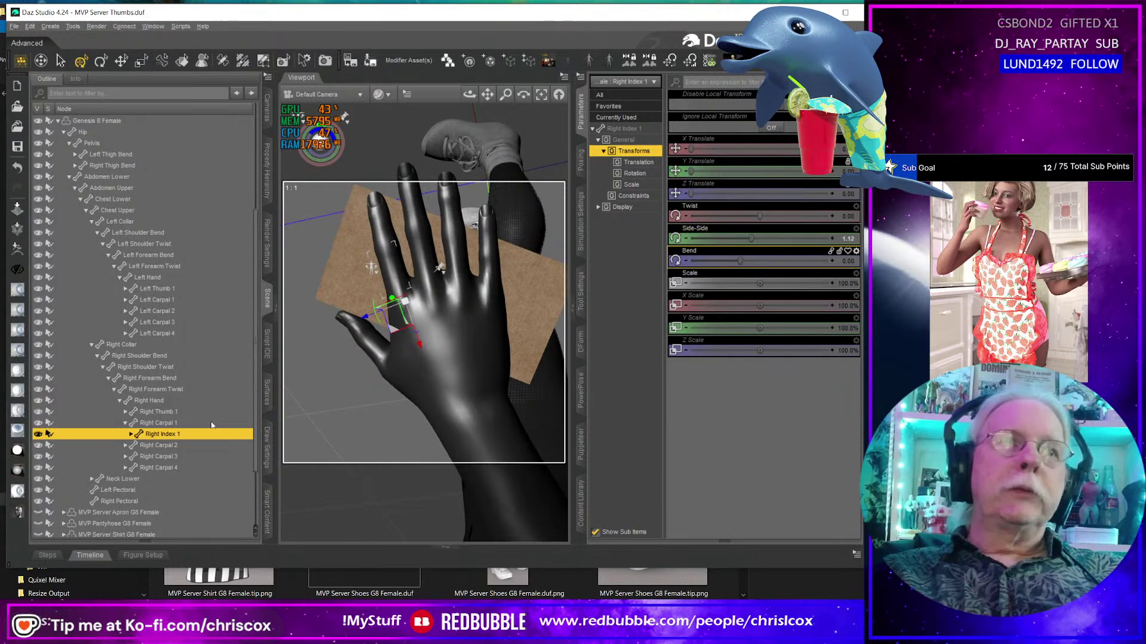
click(187, 425)
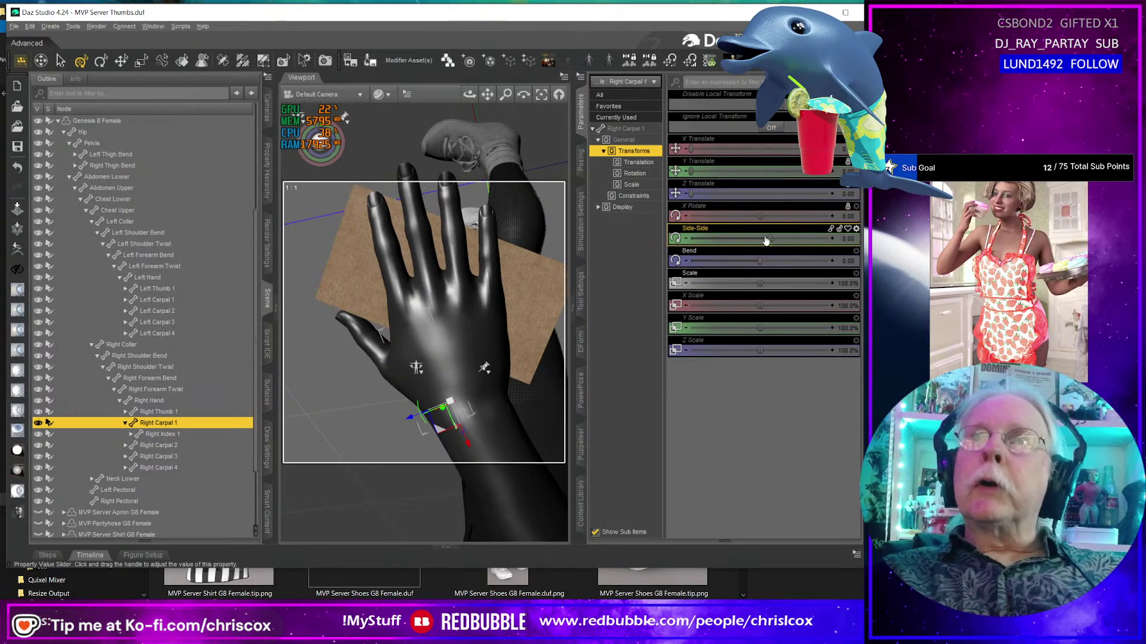
drag(768, 238, 663, 221)
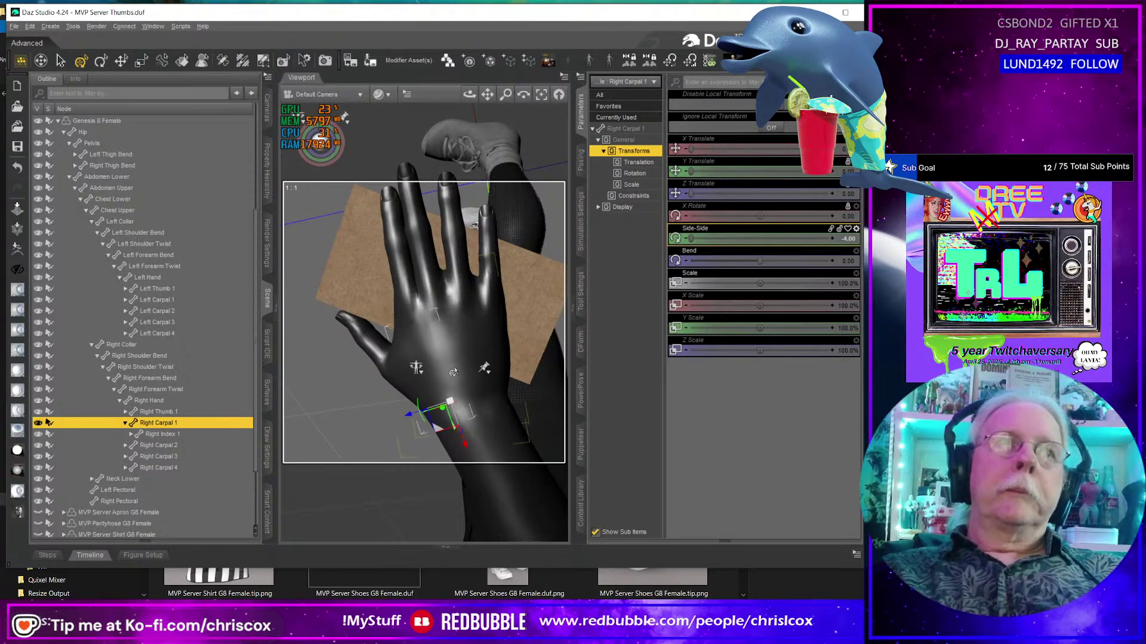
Expand the right hand's finger bones and set Right Carpal 2 Side-Side to about -1.34.
click(470, 323)
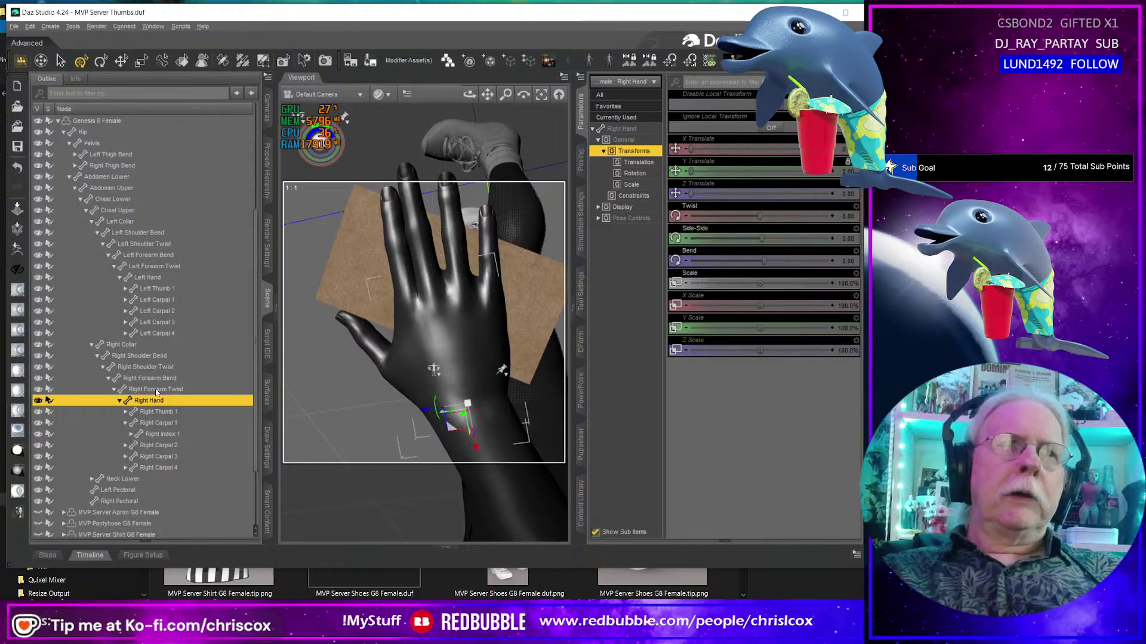
key(KP_Multiply)
scroll(189, 407, down, 5)
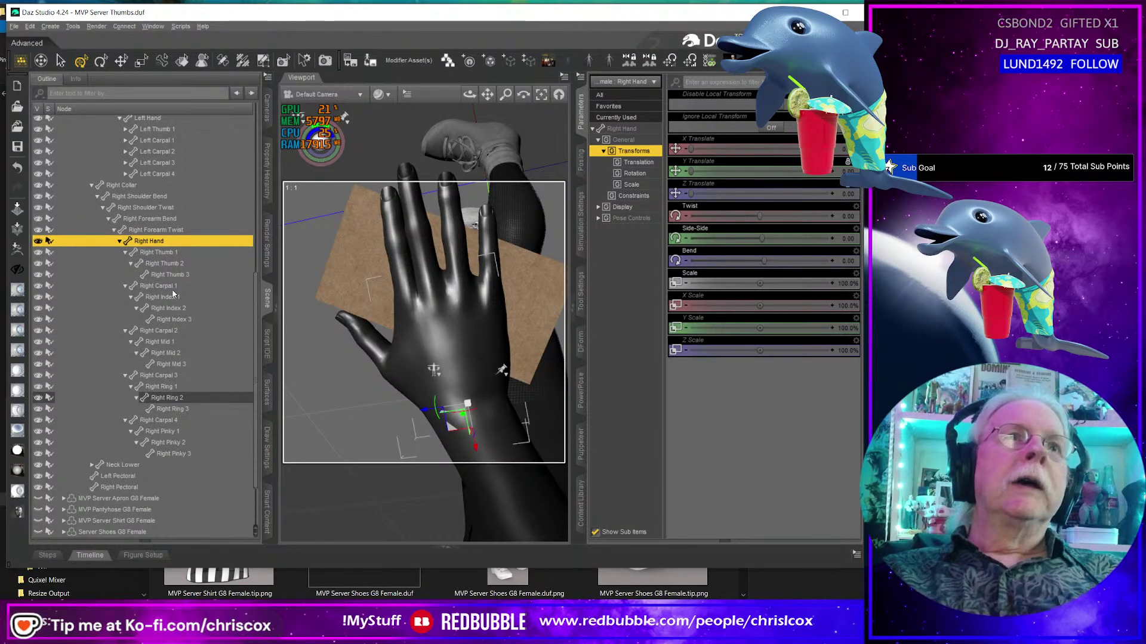
click(166, 333)
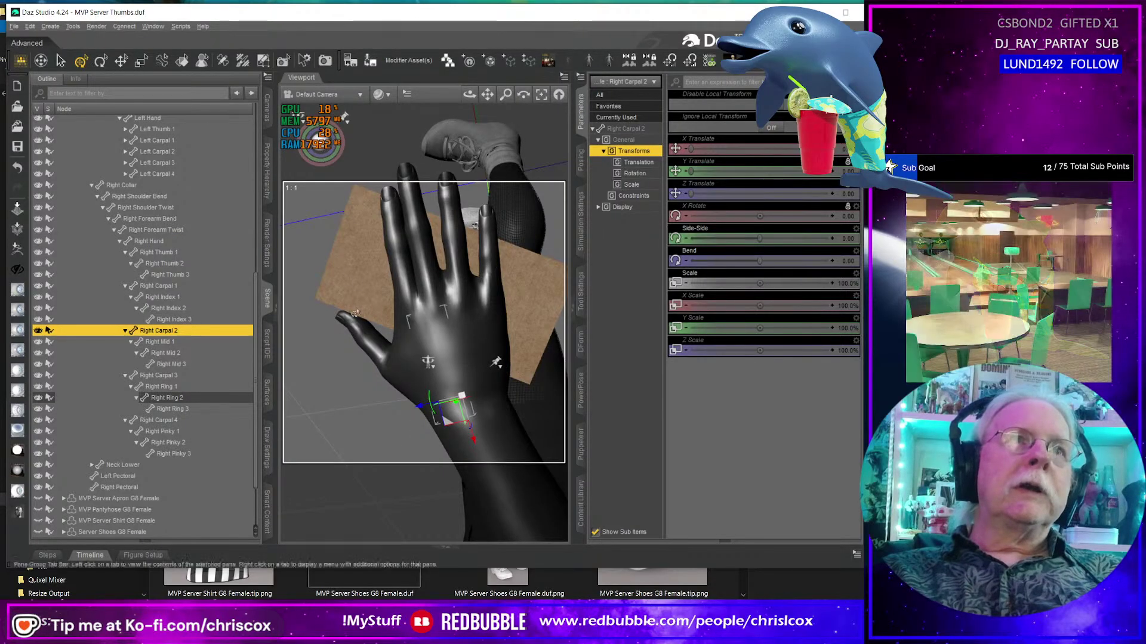
drag(760, 238, 712, 231)
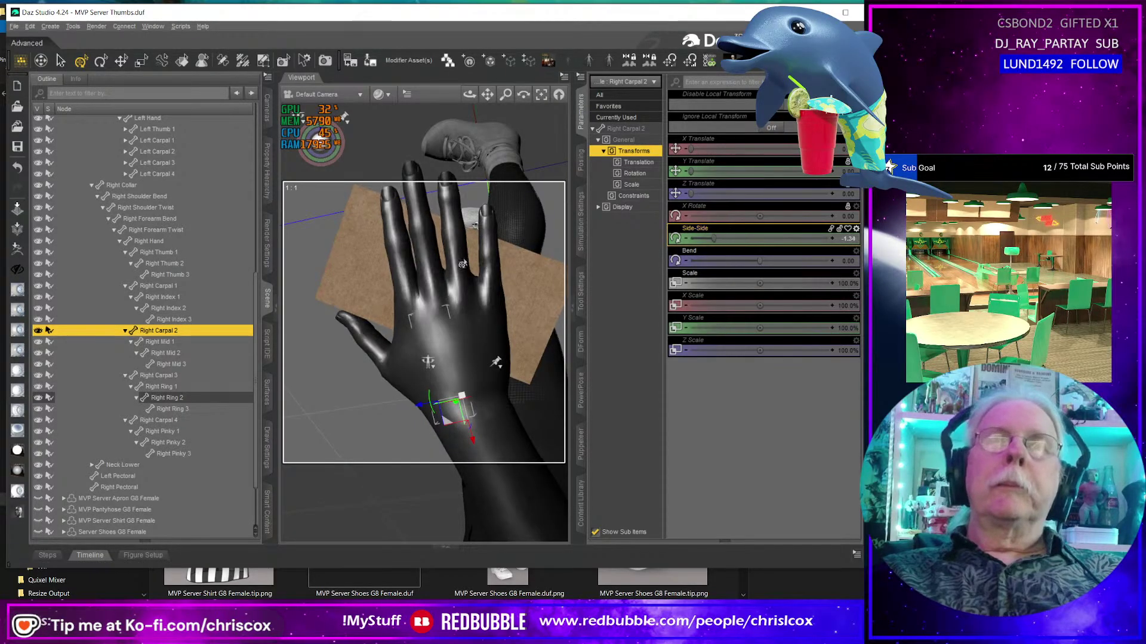
Curl the tip of the right middle finger by setting Right Mid 3 Bend to about 63.3.
click(414, 213)
click(412, 174)
key(f)
alt+drag(465, 246, 447, 206)
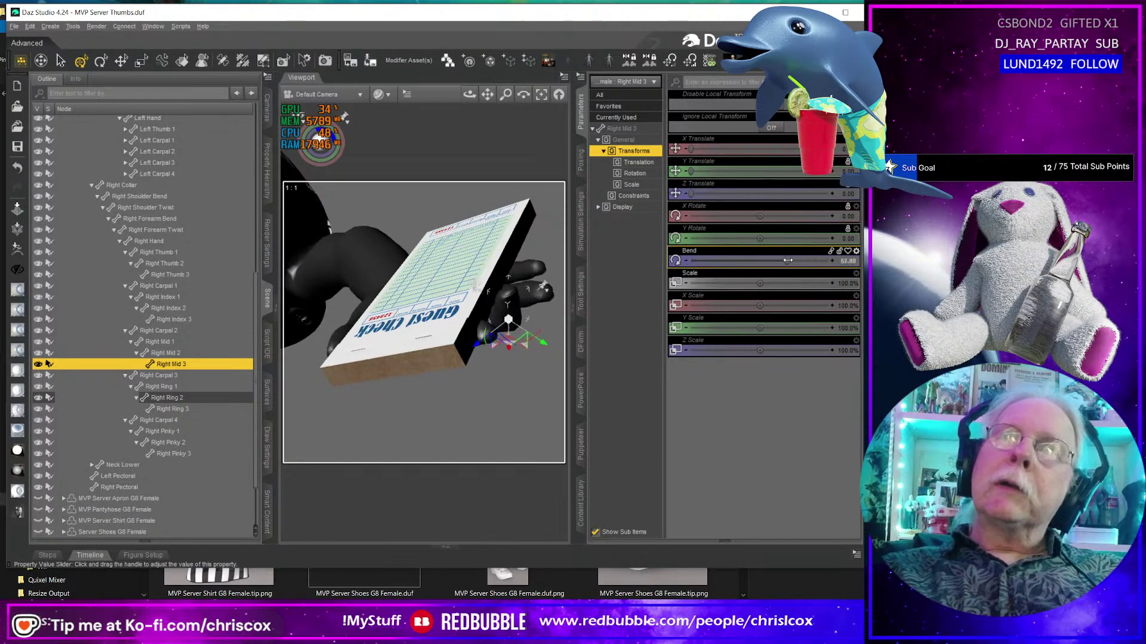
drag(794, 261, 797, 261)
Set Right Index 1 Bend to about -4.9 to fit the index finger against the guest check pad.
mouse_move(447, 311)
middle_down()
mouse_move(474, 242)
mouse_move(452, 312)
middle_up()
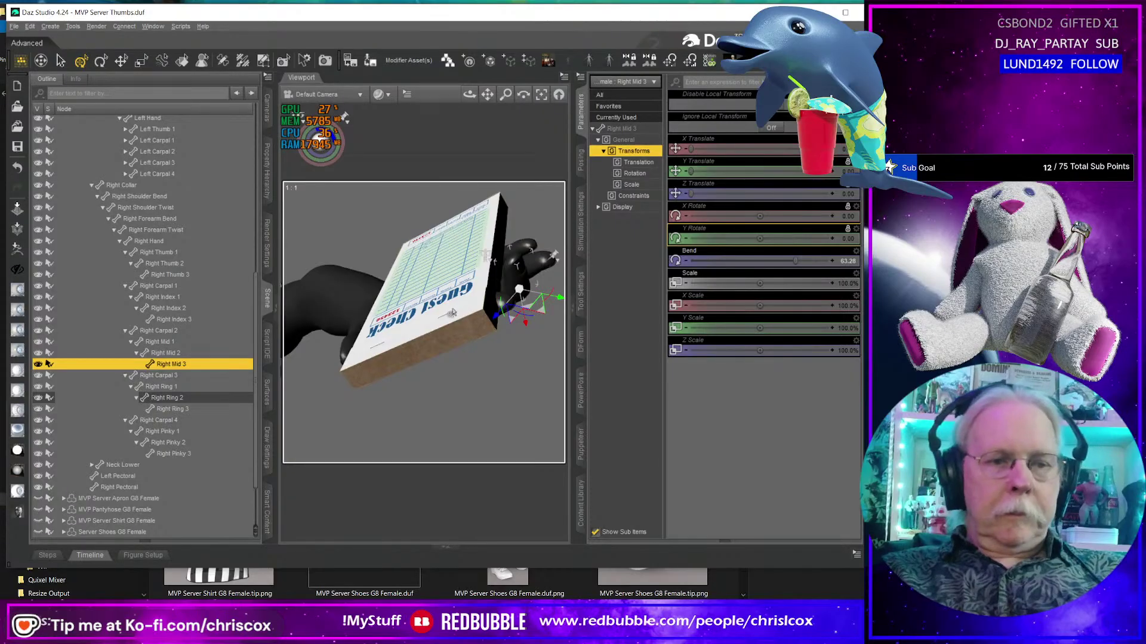
key(ctrl+f)
scroll(446, 307, down, 3)
scroll(438, 332, up, 10)
scroll(439, 332, up, 3)
scroll(429, 334, down, 4)
middle_drag(428, 334, 400, 438)
click(398, 432)
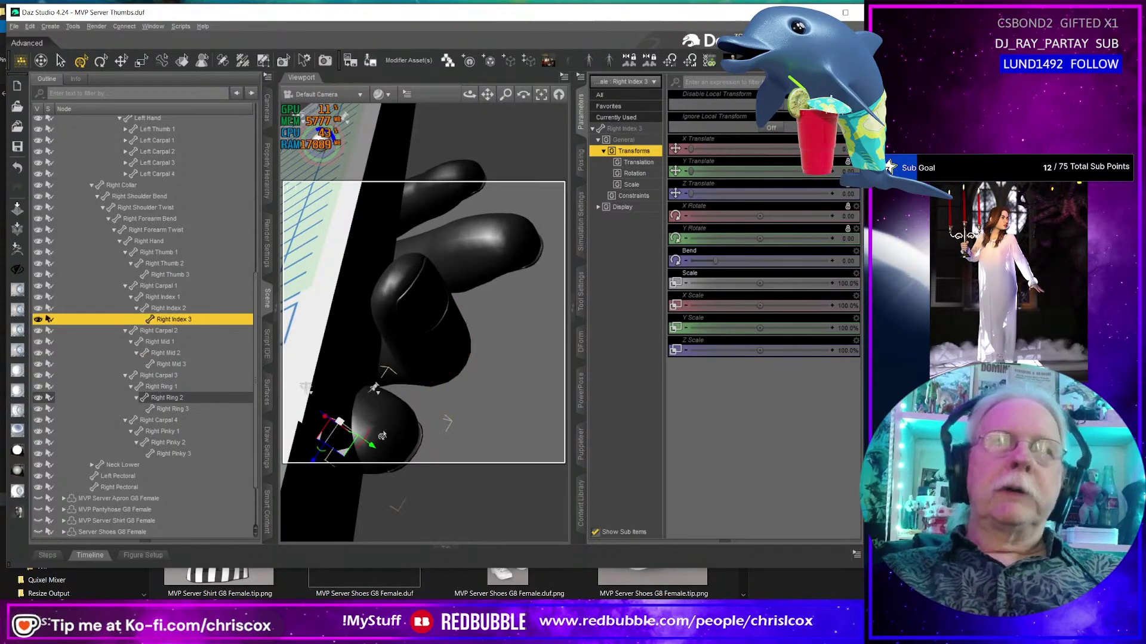
click(175, 298)
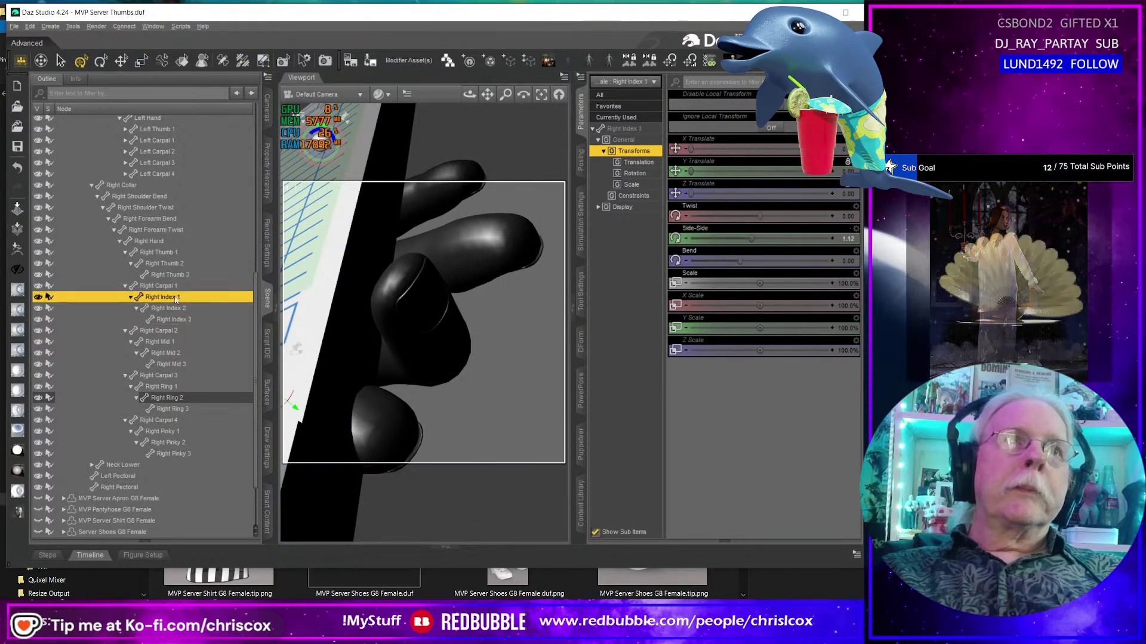
drag(741, 258, 736, 260)
Bend the right middle finger, setting Right Mid 2 Bend to about 12.2 and Right Mid 1 Bend to about -9.5.
middle_drag(335, 327, 370, 334)
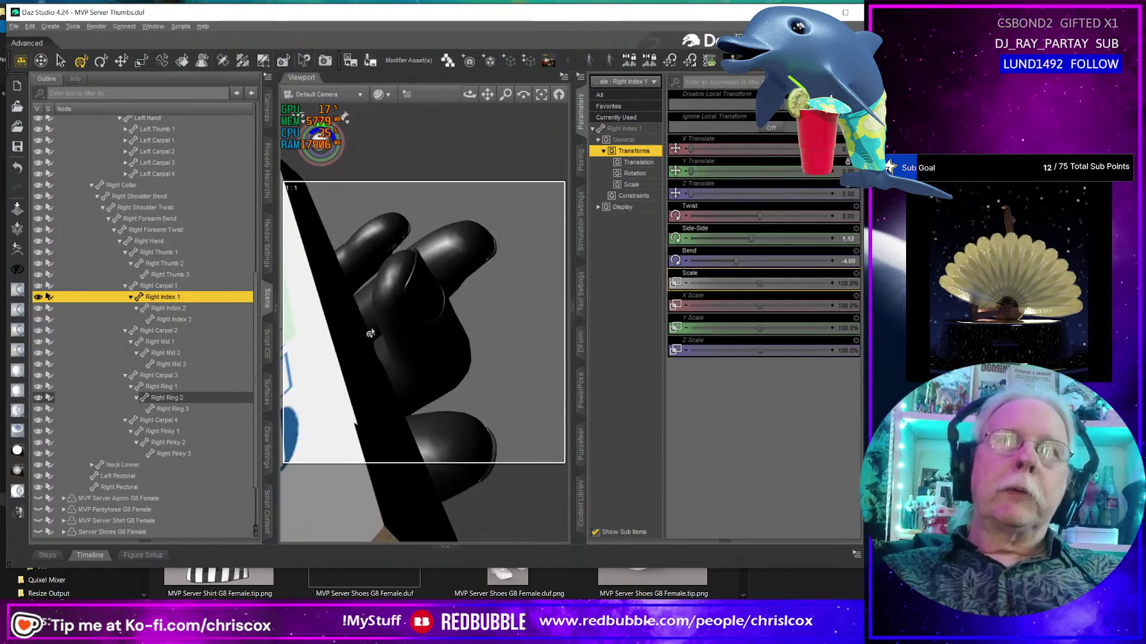
click(403, 384)
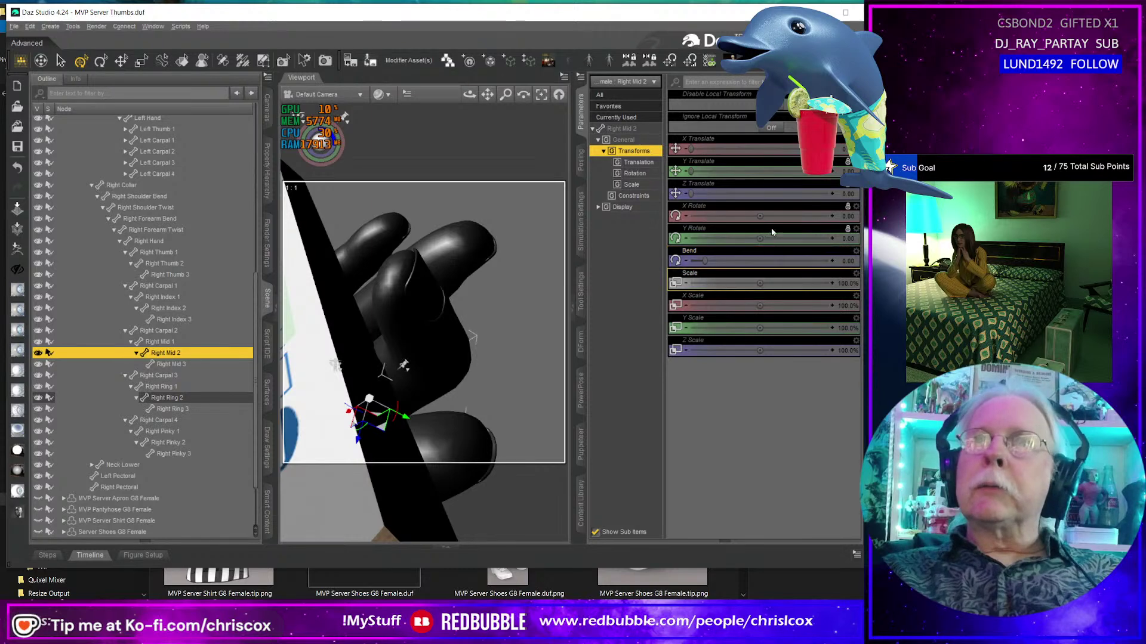
drag(715, 264, 719, 263)
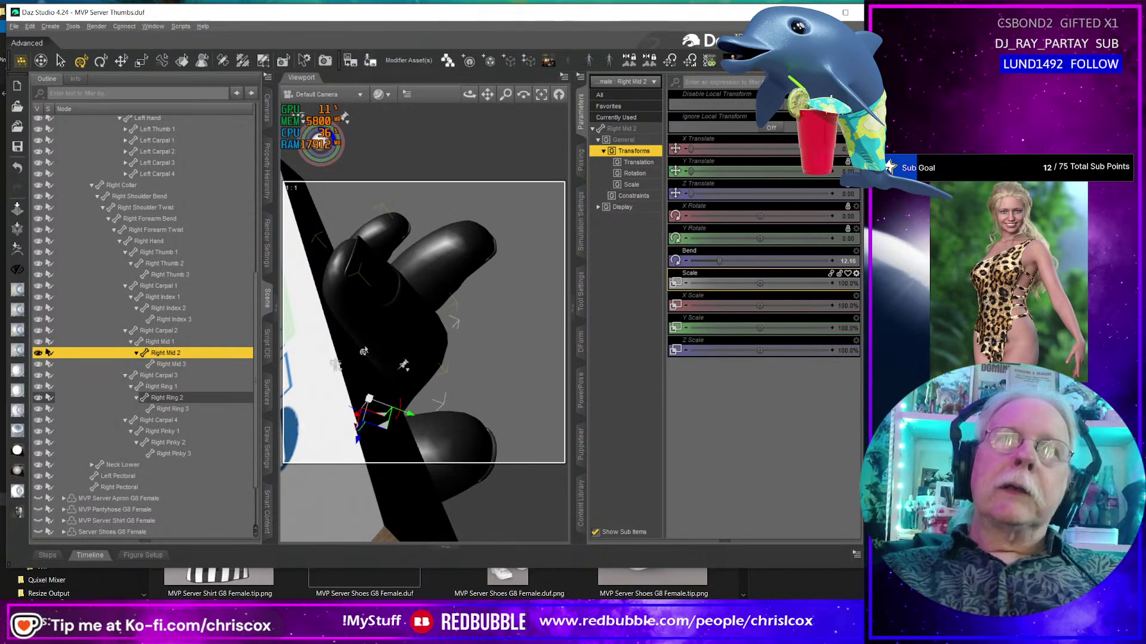
click(189, 344)
middle_drag(382, 367, 435, 346)
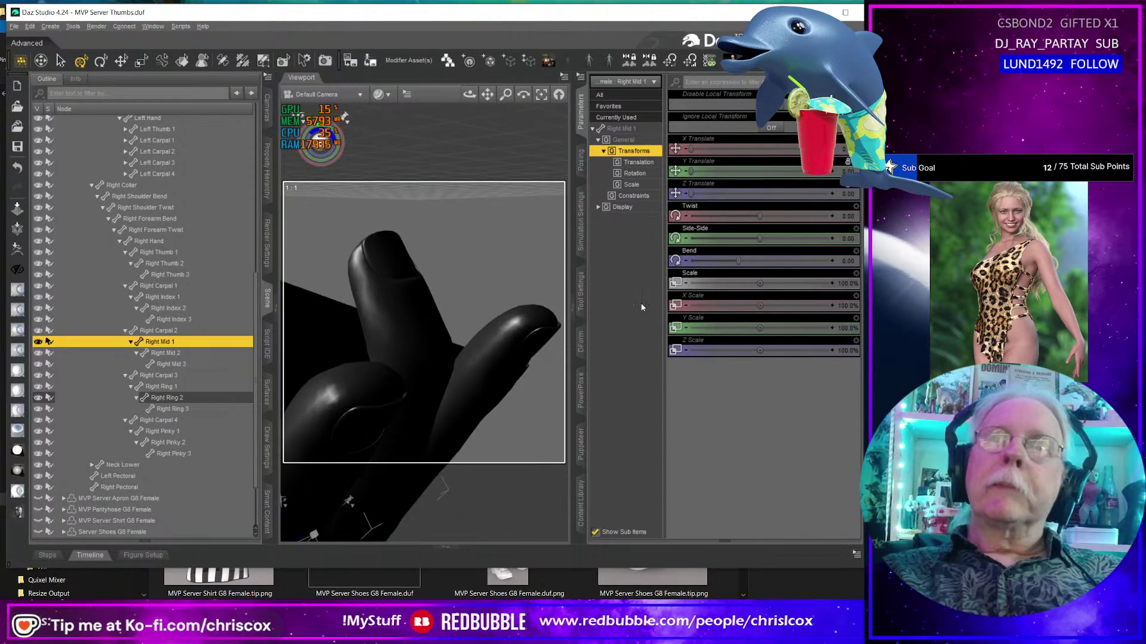
drag(738, 261, 725, 261)
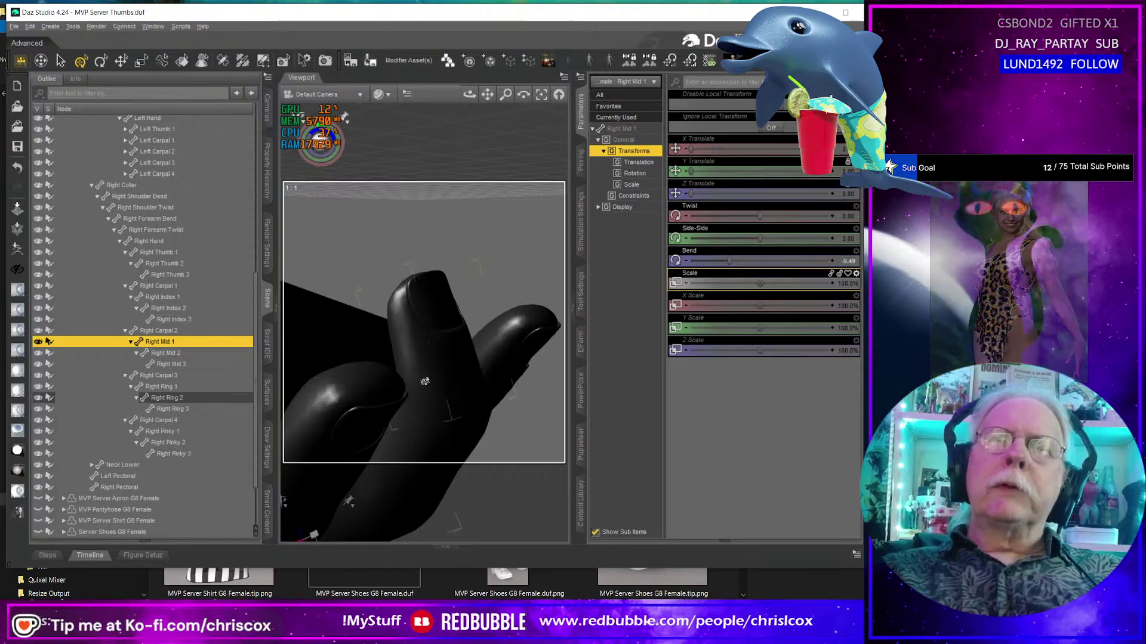
Curl the right middle finger further around the pad, with Right Mid 3 Bend about 72.1 and Right Mid 2 Bend about 21.1.
click(430, 443)
middle_drag(429, 444, 459, 412)
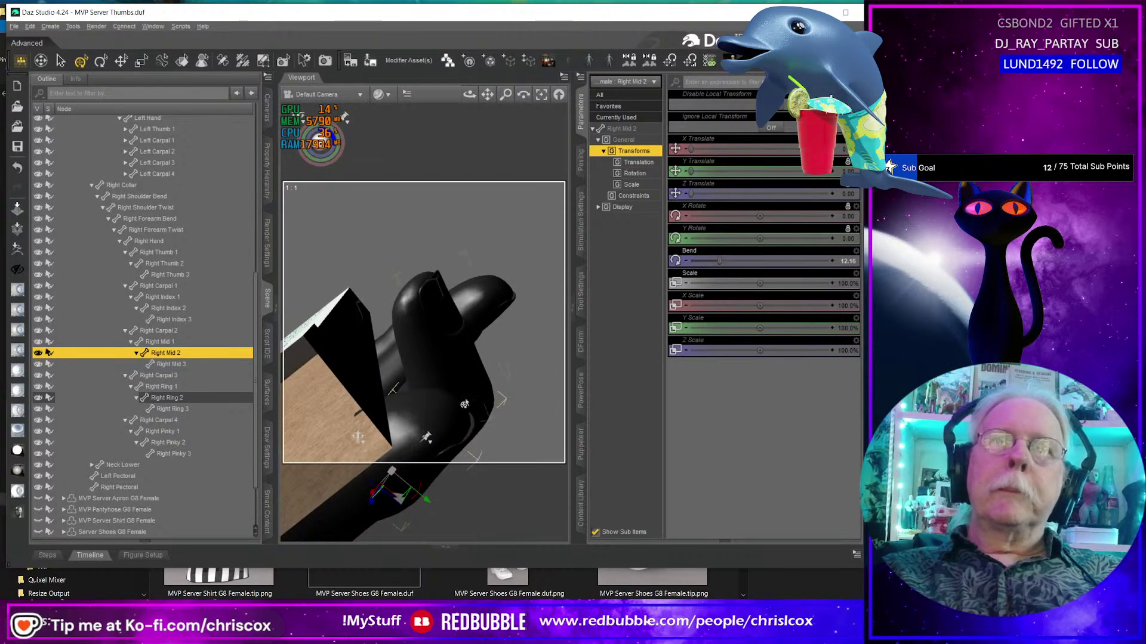
drag(720, 260, 734, 260)
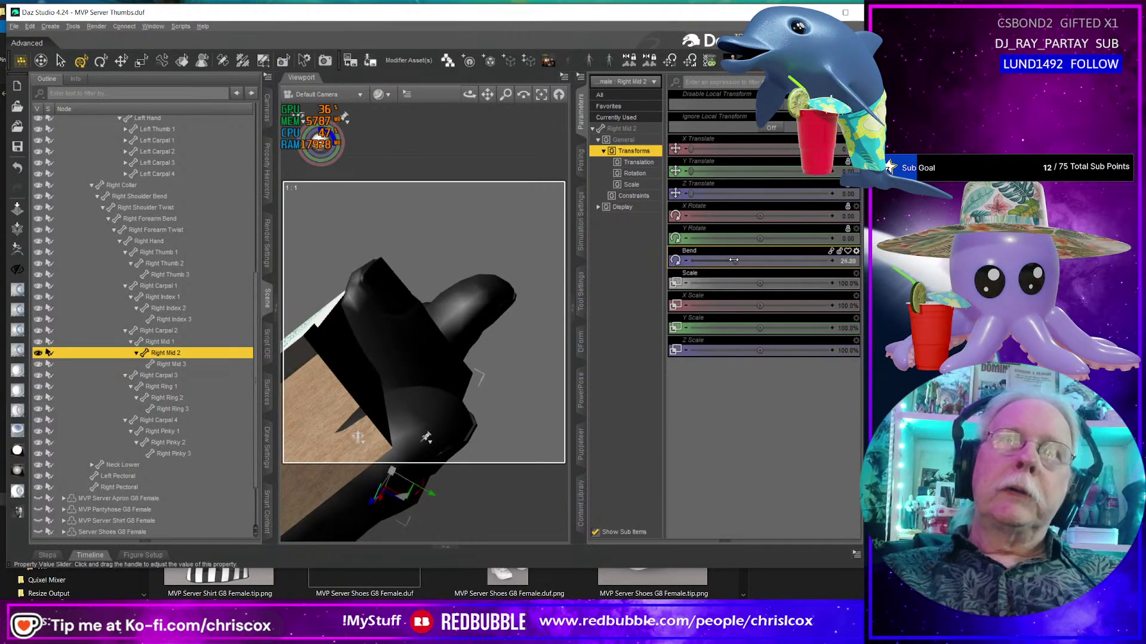
click(503, 313)
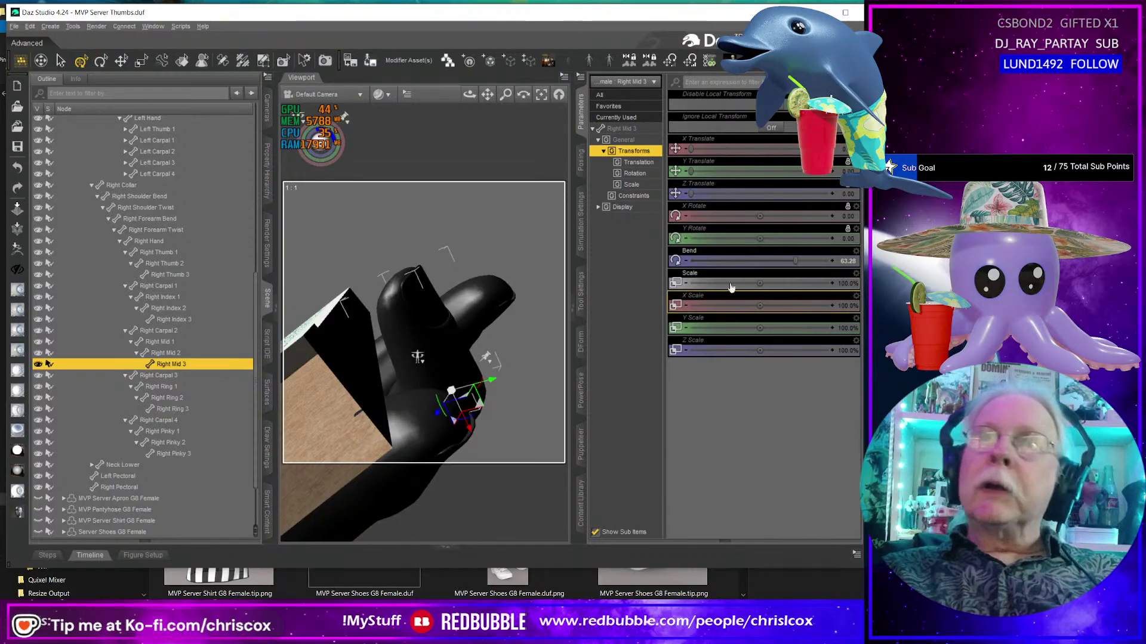
drag(793, 259, 806, 261)
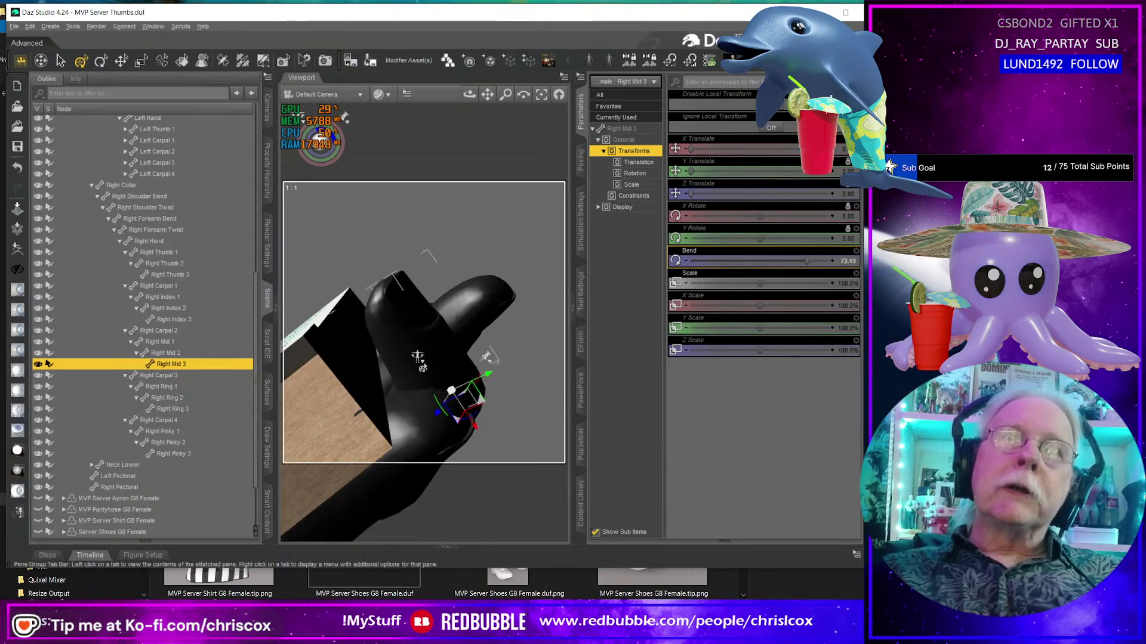
click(189, 353)
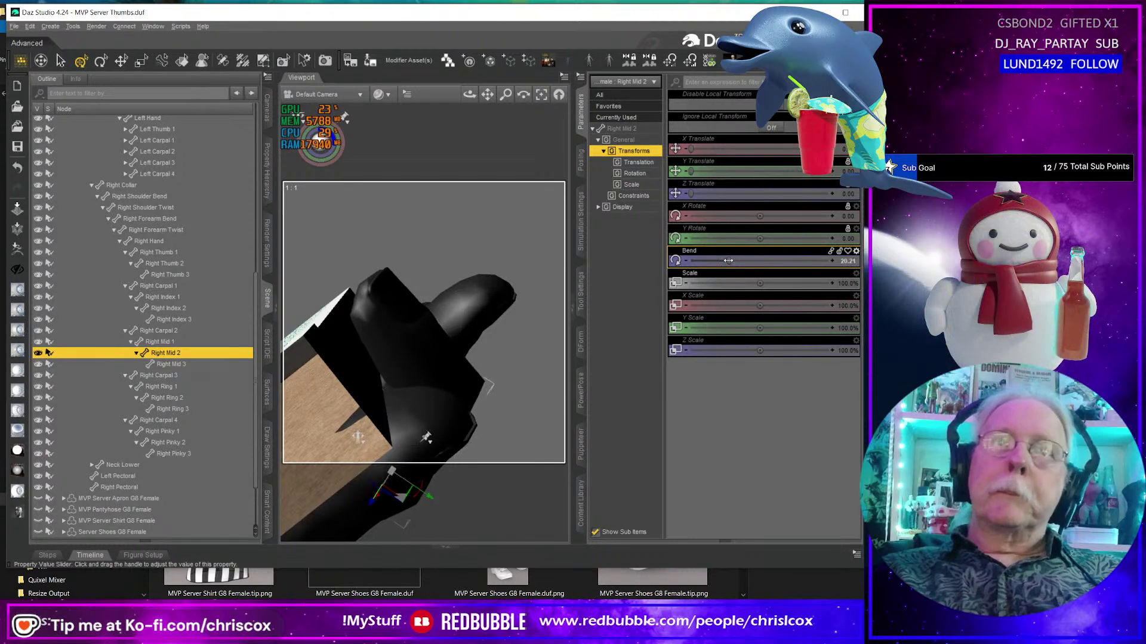
middle_drag(477, 322, 392, 446)
scroll(411, 431, down, 3)
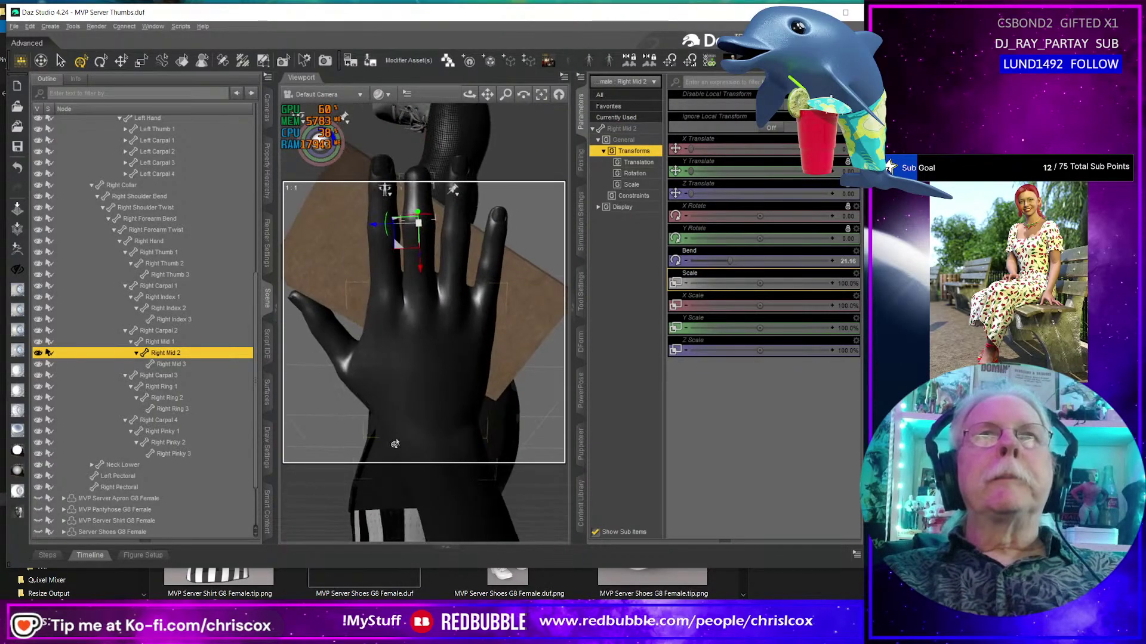
click(451, 328)
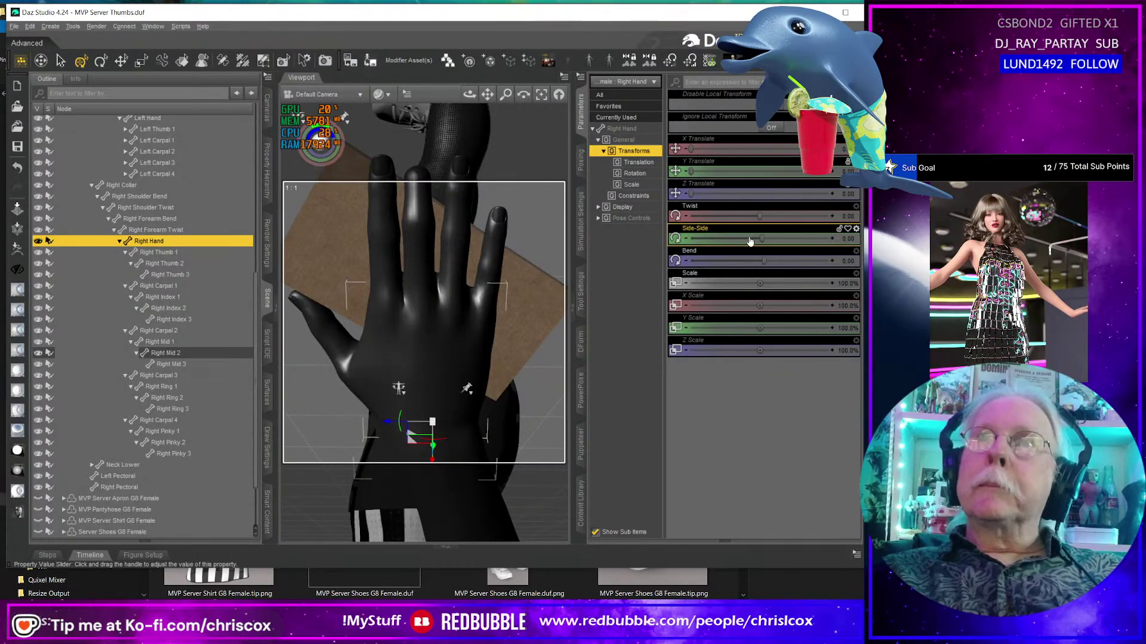
drag(759, 236, 752, 236)
key(ctrl+z)
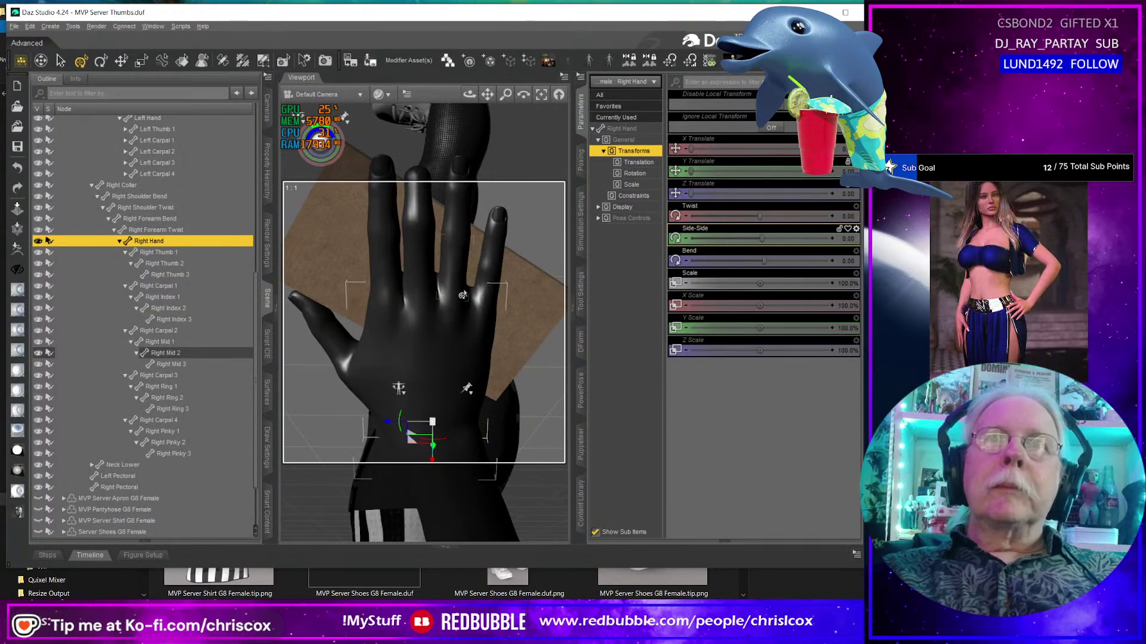
Set Right Carpal 3 Side-Side to about 1.64 to shift the ring finger sideways.
click(170, 333)
click(169, 376)
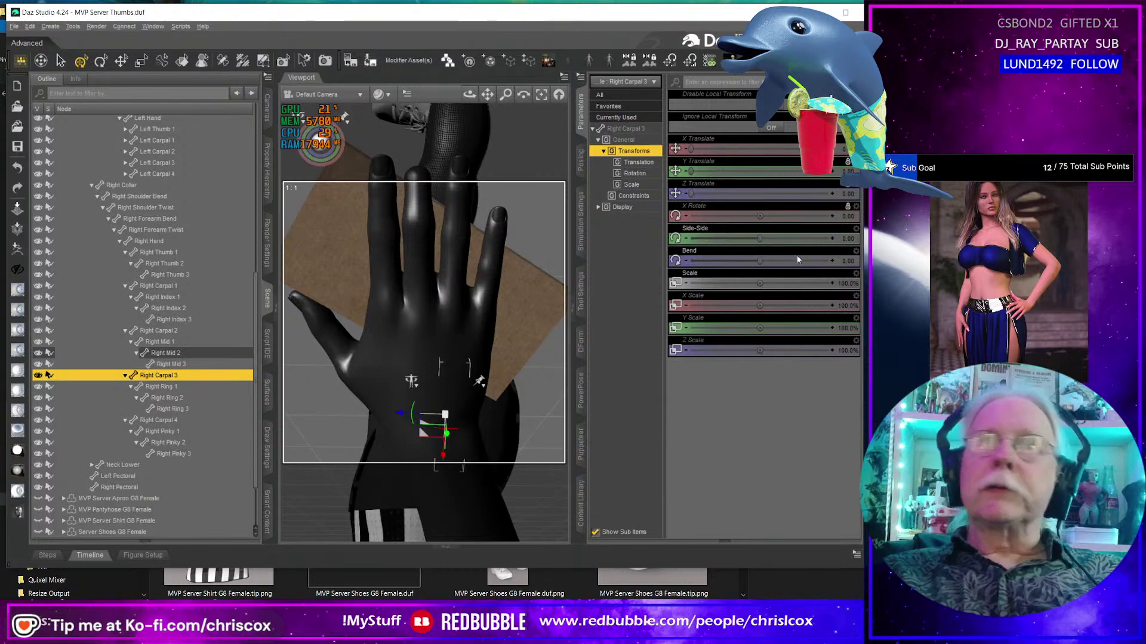
drag(759, 238, 756, 238)
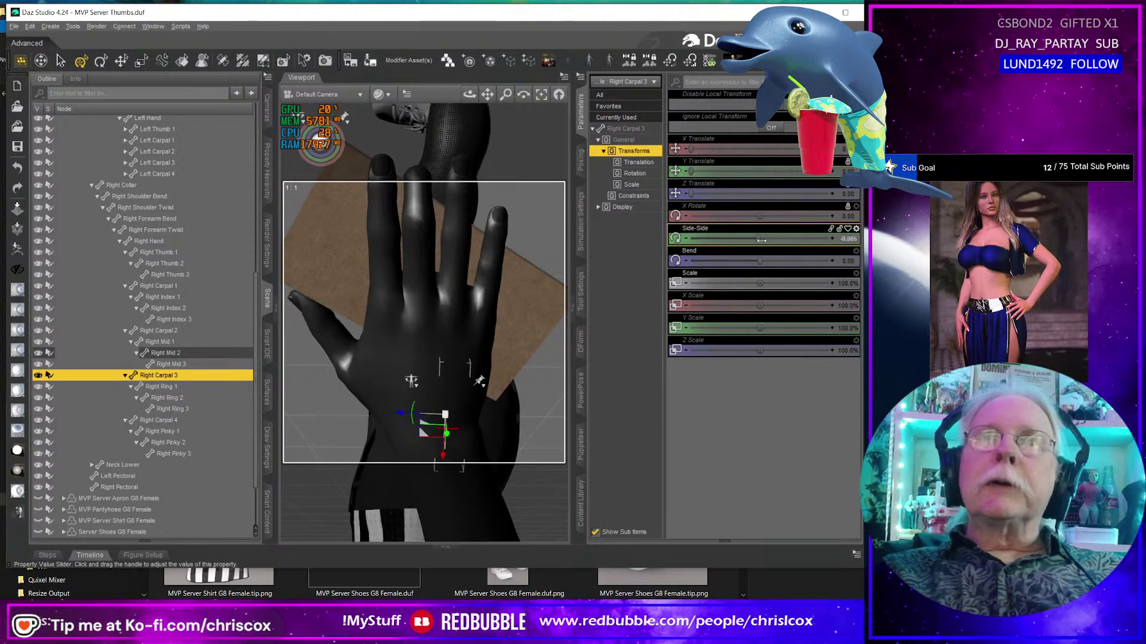
Increase the Bend of Right Ring 2 and Right Ring 3 together so the ring finger curls over the pad's edge.
alt+drag(430, 250, 400, 177)
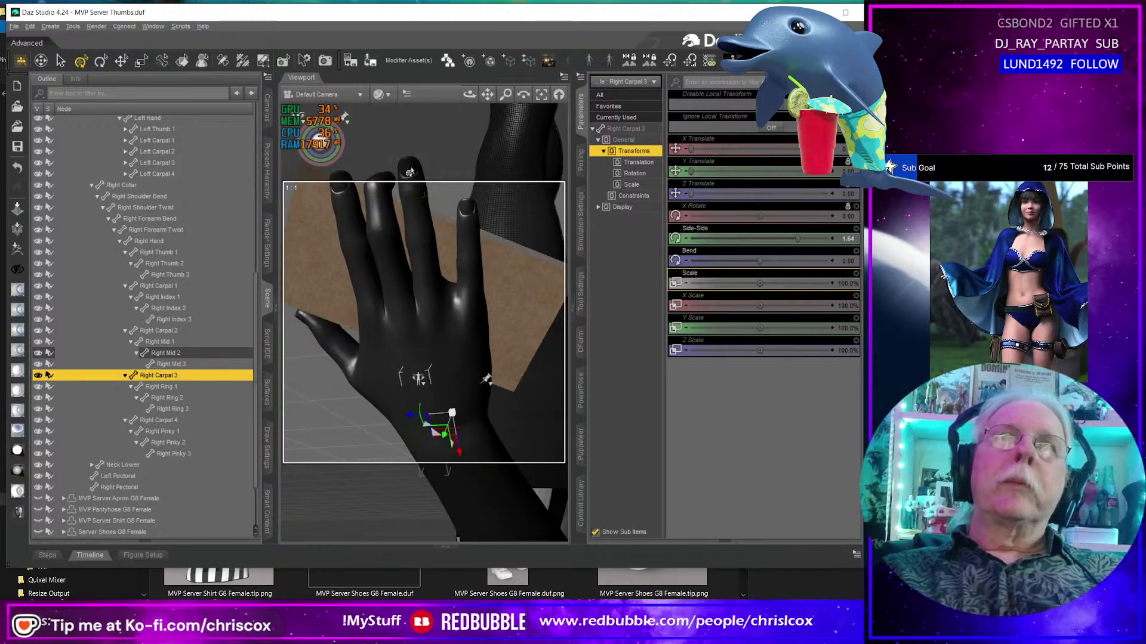
click(409, 173)
ctrl+click(421, 222)
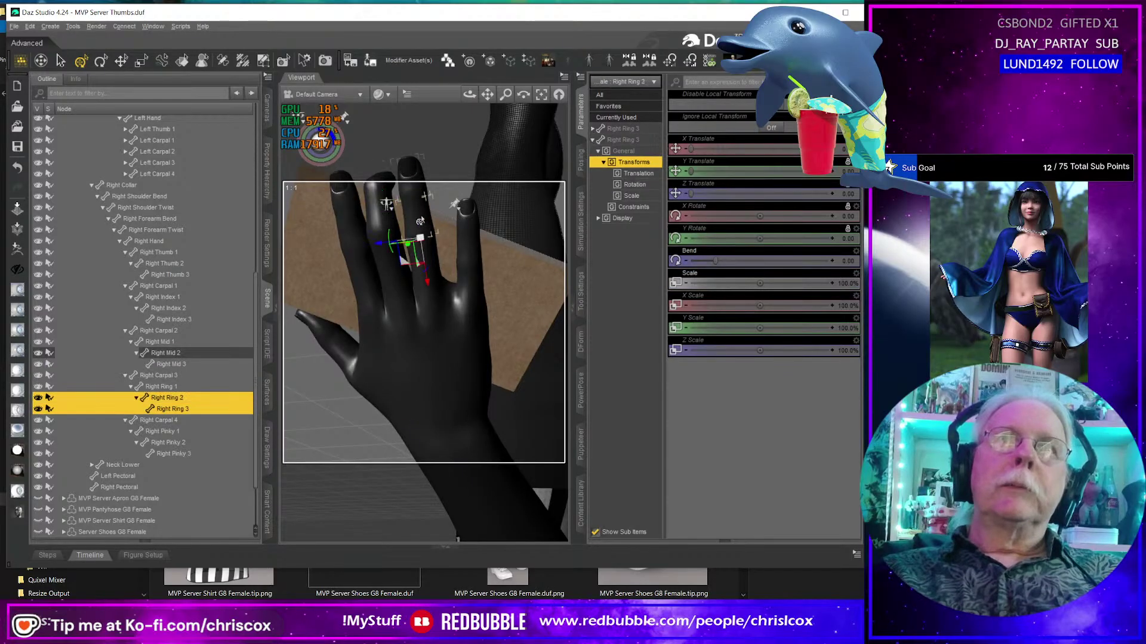
click(580, 160)
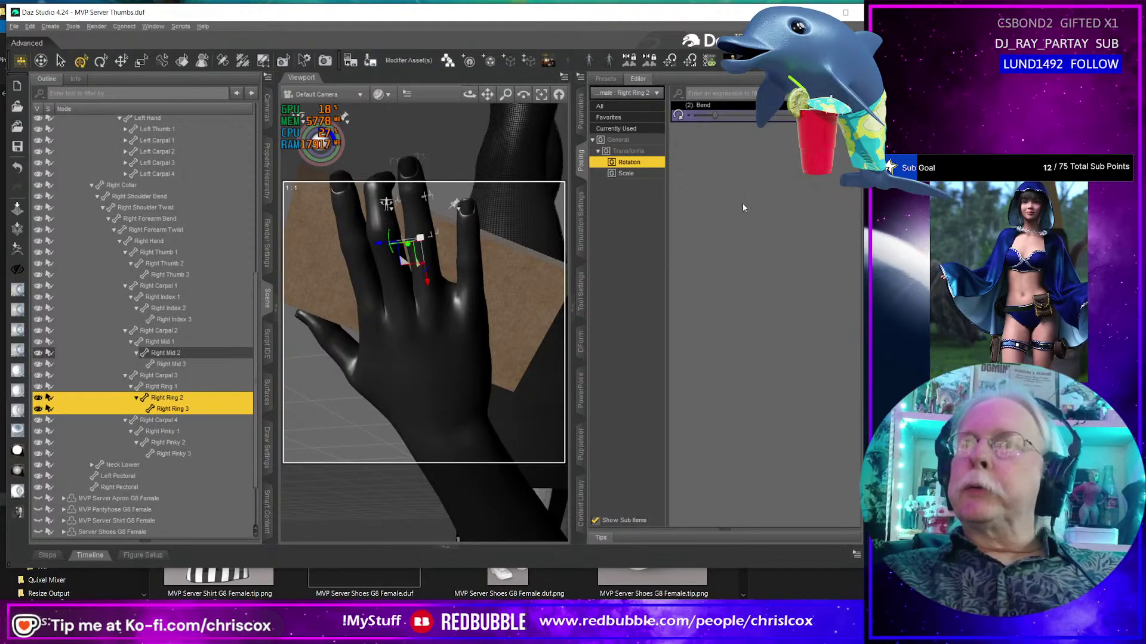
drag(714, 115, 742, 117)
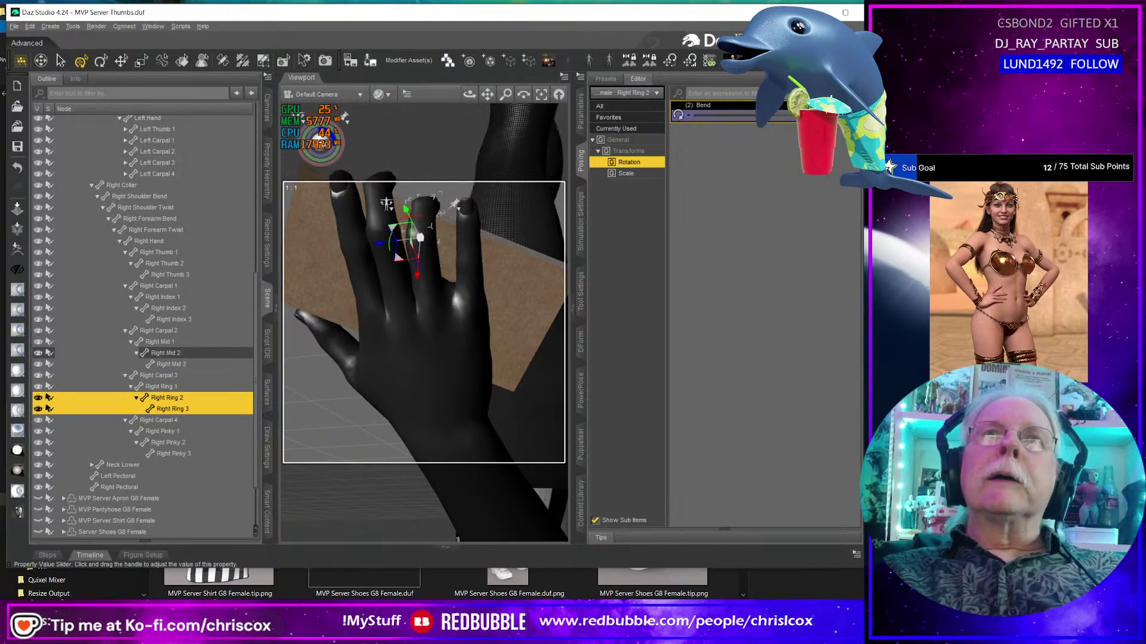
Set Right Ring 1 Bend to about -14 to move the base of the ring finger away from the pad.
alt+drag(387, 205, 473, 288)
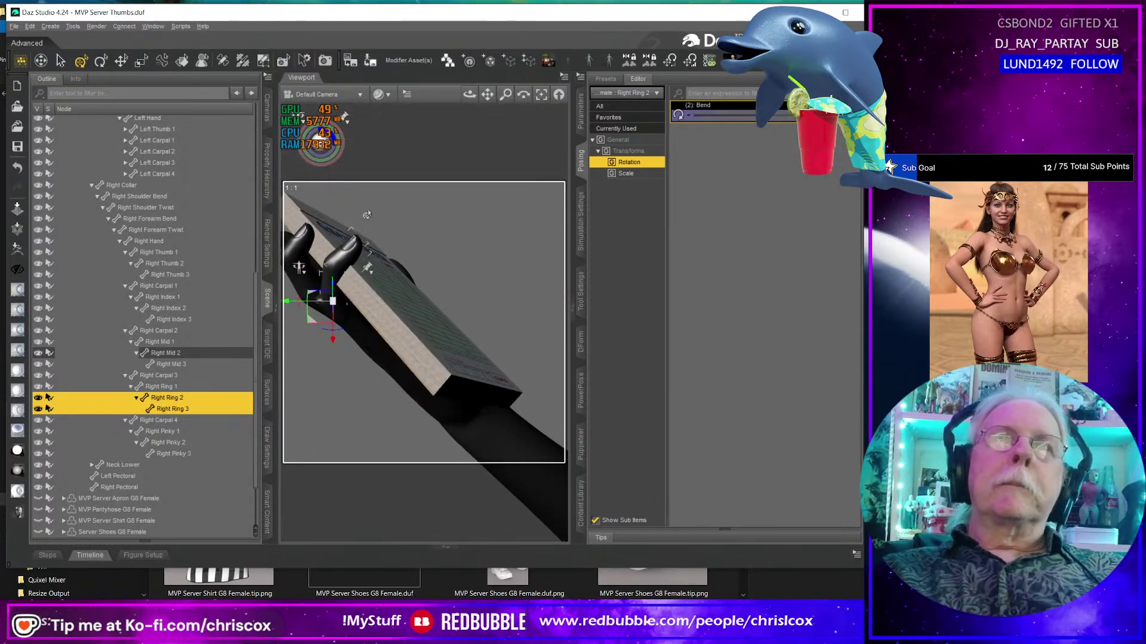
click(174, 386)
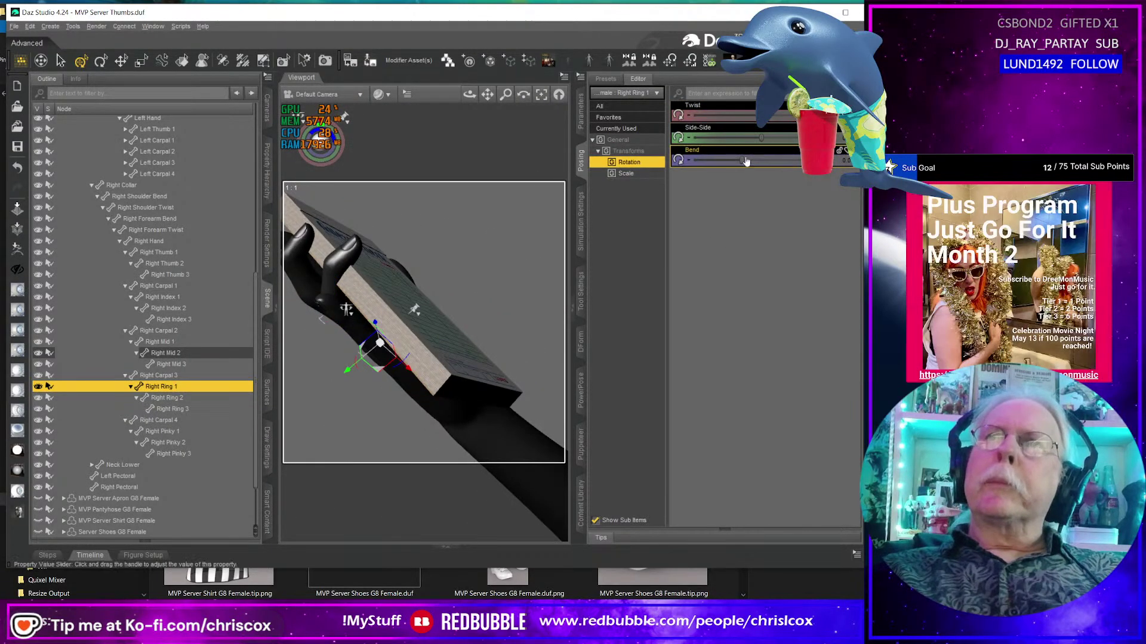
drag(740, 159, 729, 161)
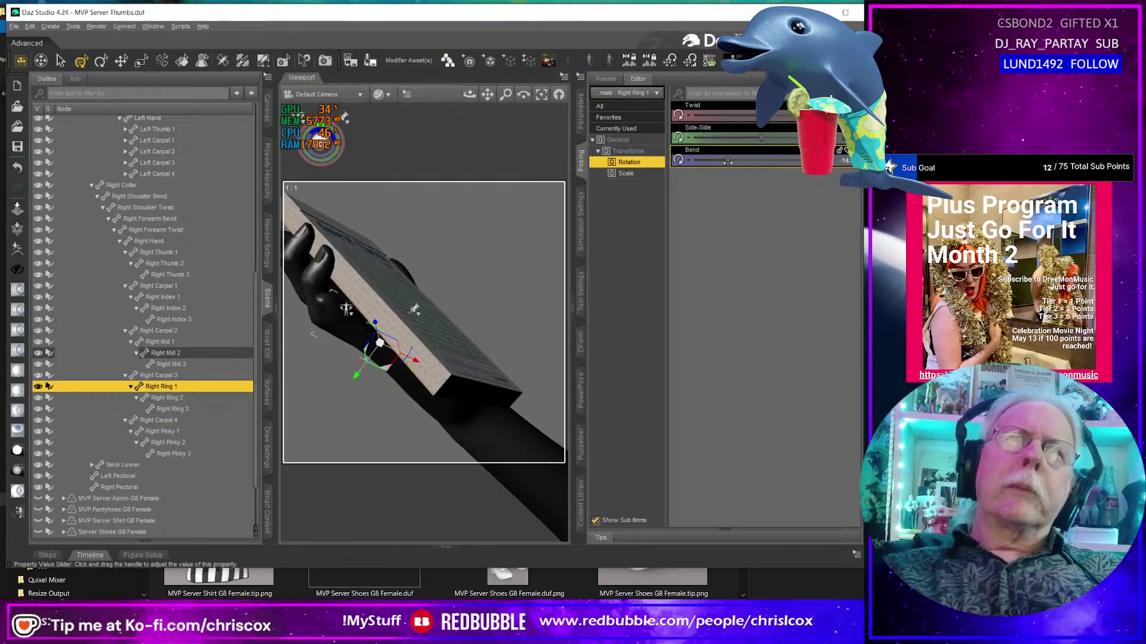
Examine the right hand's grip on the guest check pad from the front, side and back.
alt+drag(418, 311, 502, 332)
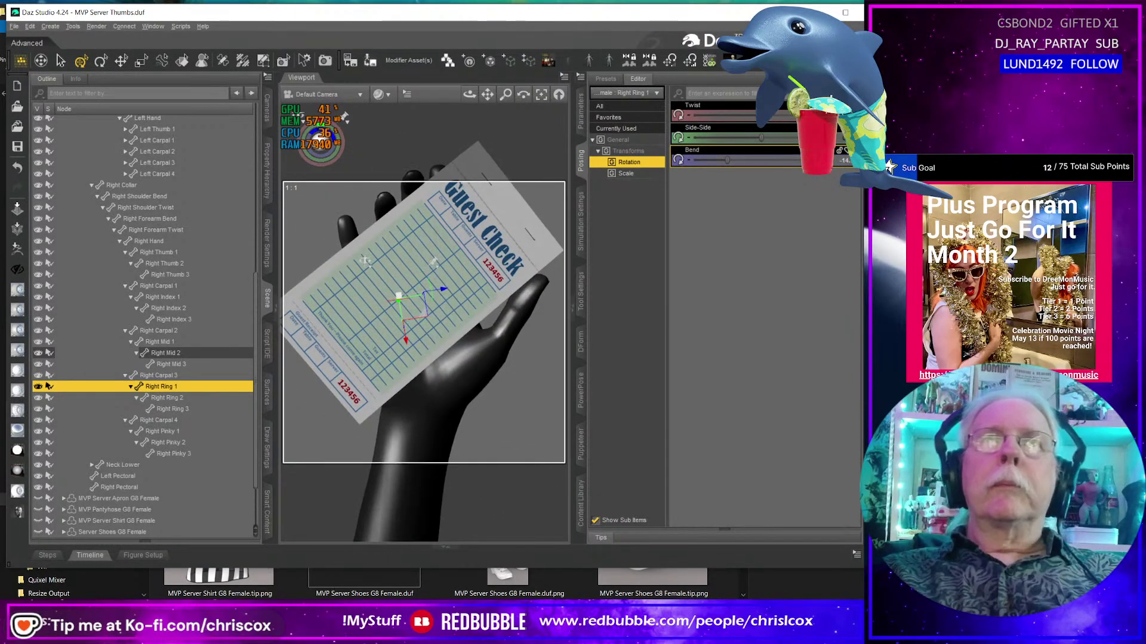
alt+drag(378, 247, 445, 328)
alt+drag(370, 420, 338, 434)
click(338, 434)
alt+drag(358, 358, 391, 394)
click(389, 396)
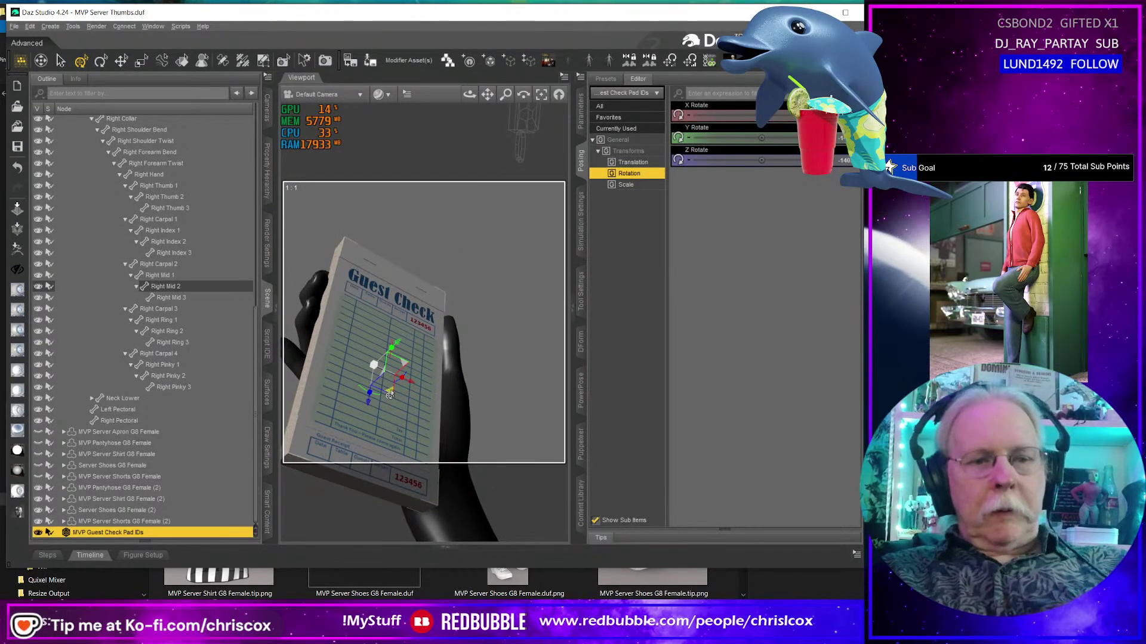
scroll(394, 382, down, 3)
alt+drag(410, 364, 447, 365)
scroll(447, 367, up, 3)
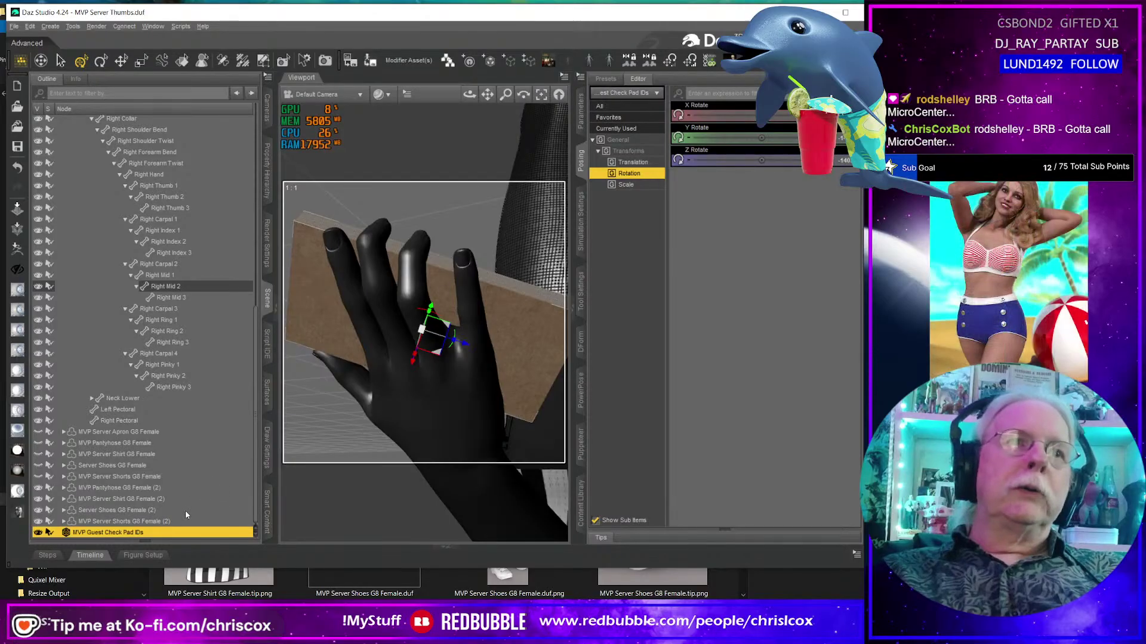
Adjust Right Carpal 4 Side-Side to bring the right pinky closer to the ring finger.
click(172, 351)
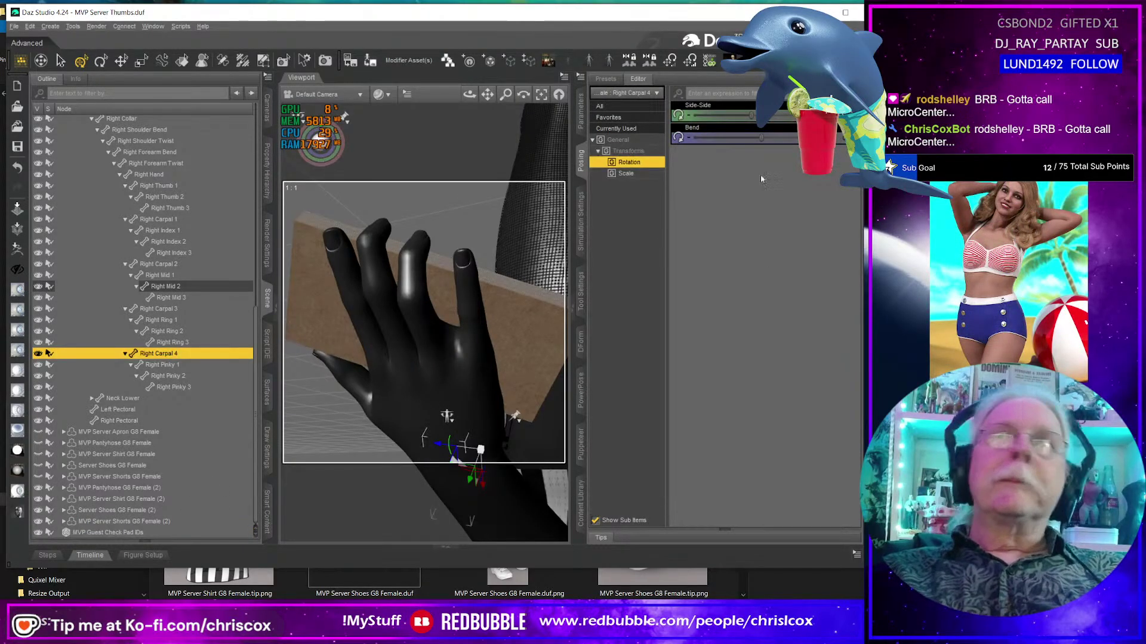
drag(754, 121, 740, 122)
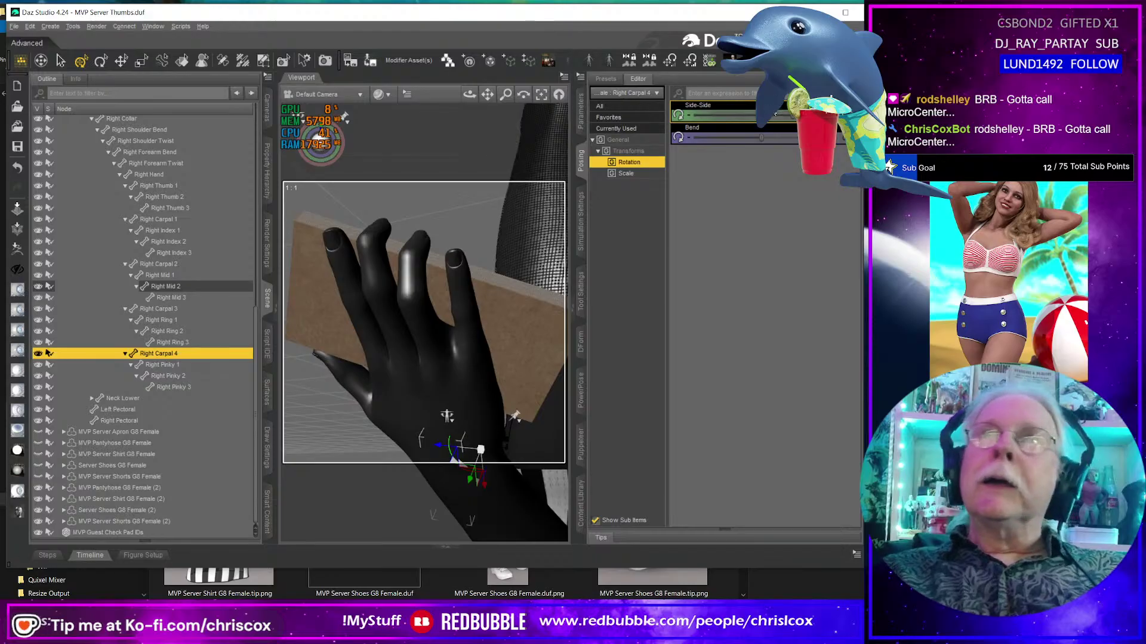
Increase the Bend of Right Pinky 3 so the pinky fingertip curls in beside the other fingers at the pad's edge.
alt+drag(424, 322, 293, 313)
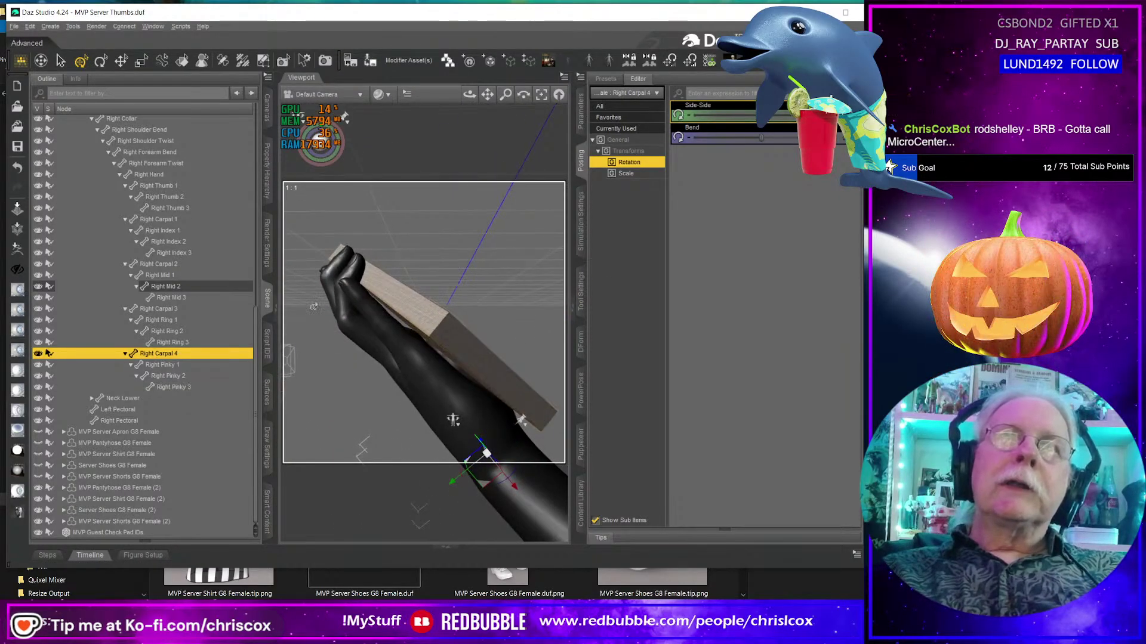
click(351, 290)
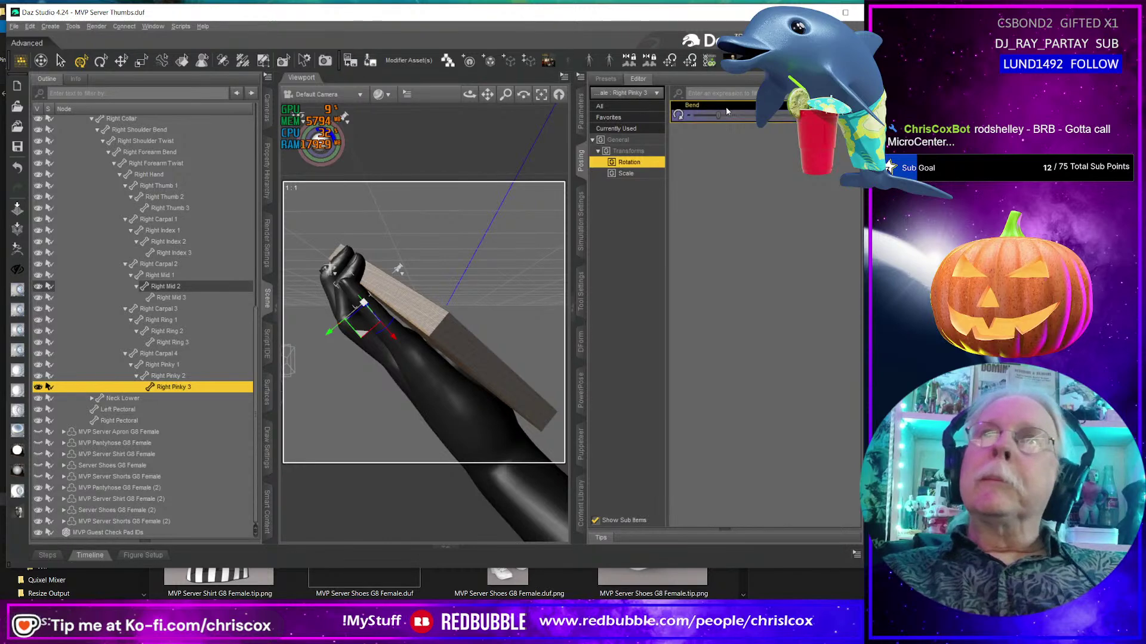
drag(715, 117, 768, 123)
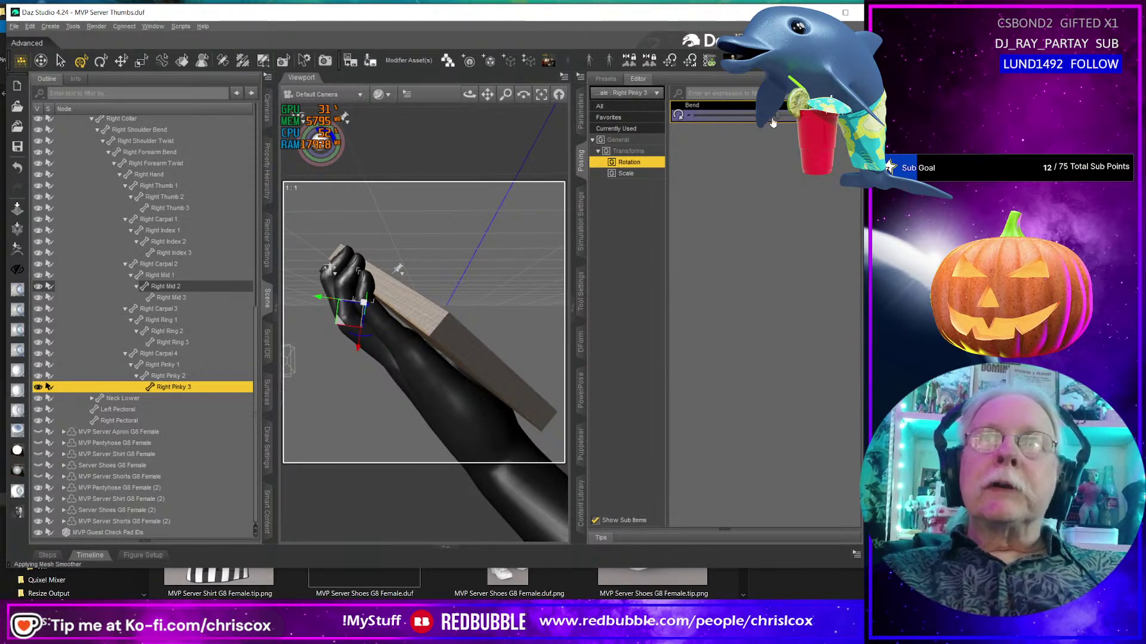
Adjust the Bend and Up-Down rotation of Right Thumb 1 to bring the thumb in against the guest check pad.
alt+drag(477, 311, 351, 242)
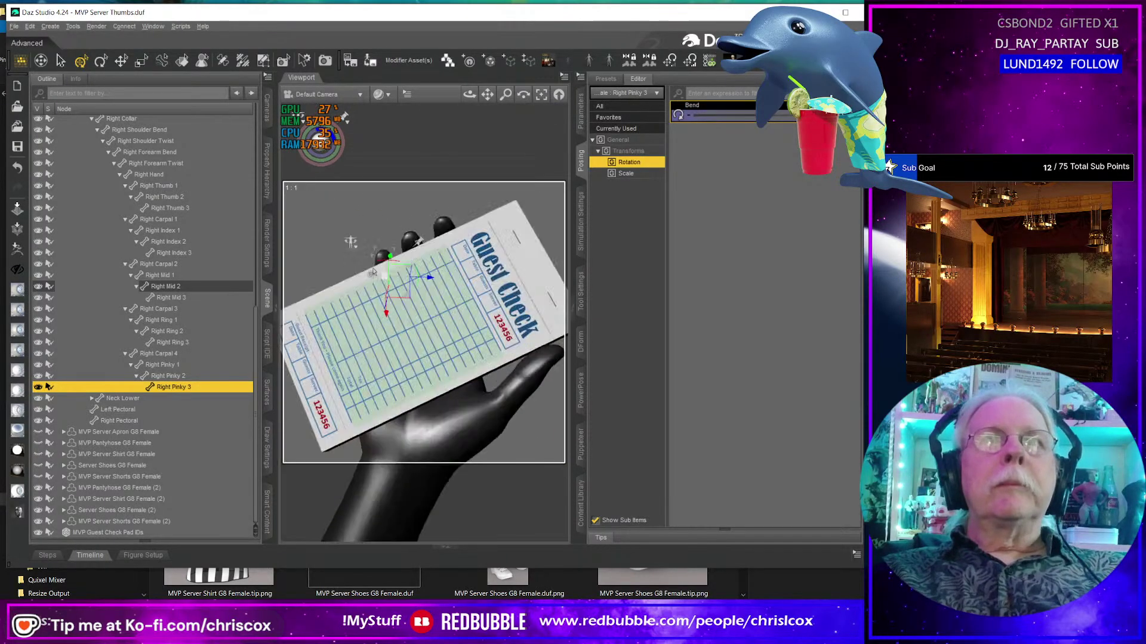
click(462, 430)
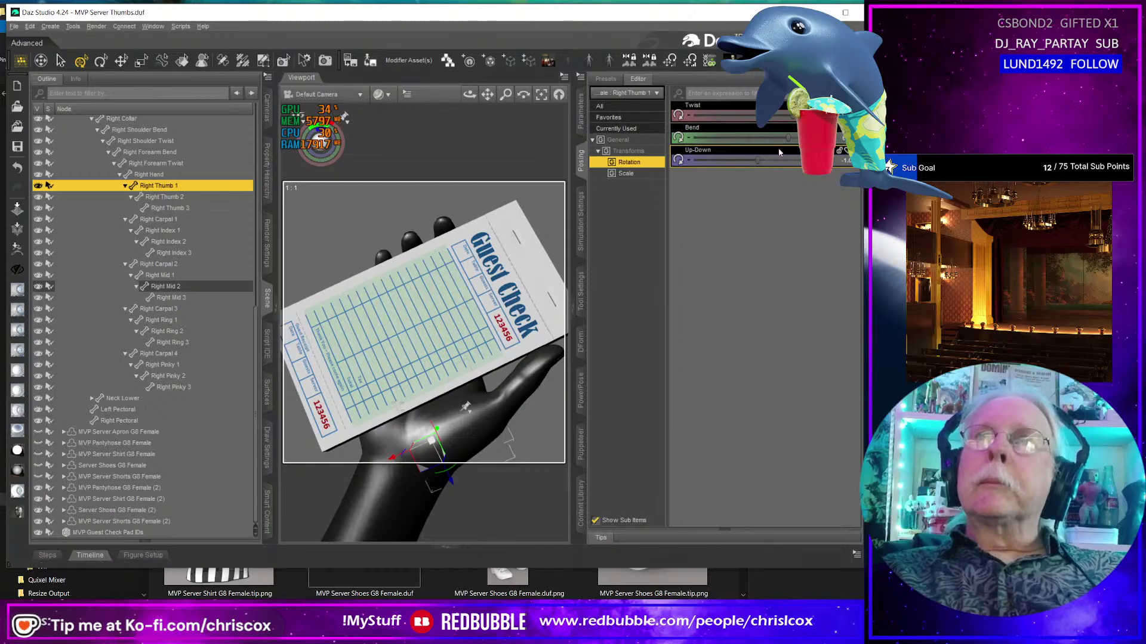
mouse_move(788, 138)
mouse_down()
mouse_move(757, 138)
mouse_move(785, 117)
mouse_up()
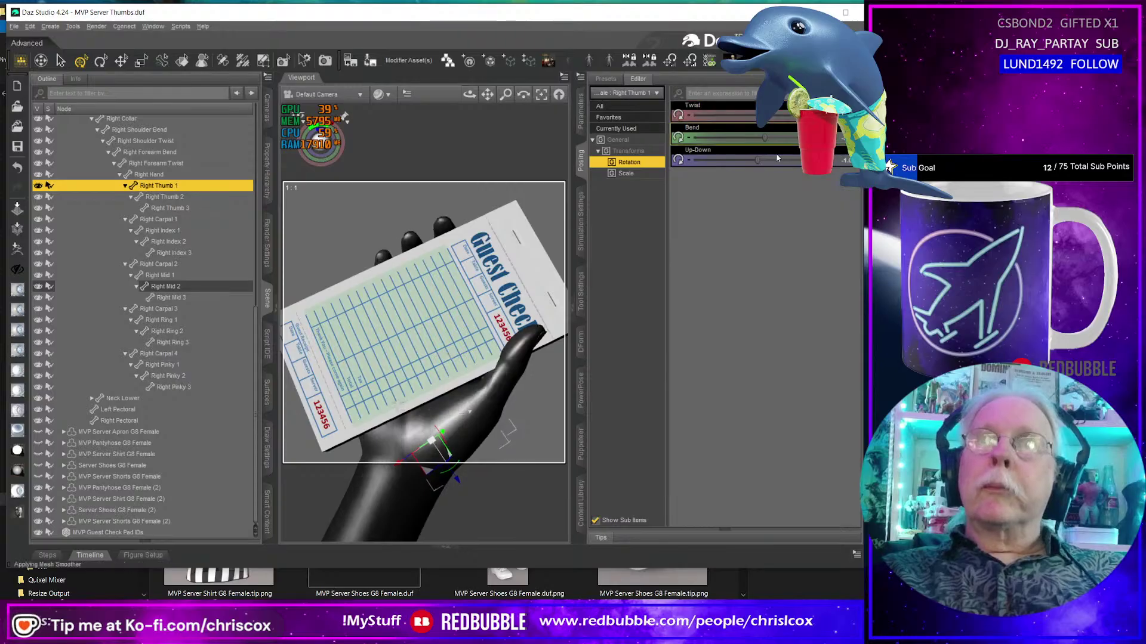
drag(762, 159, 756, 159)
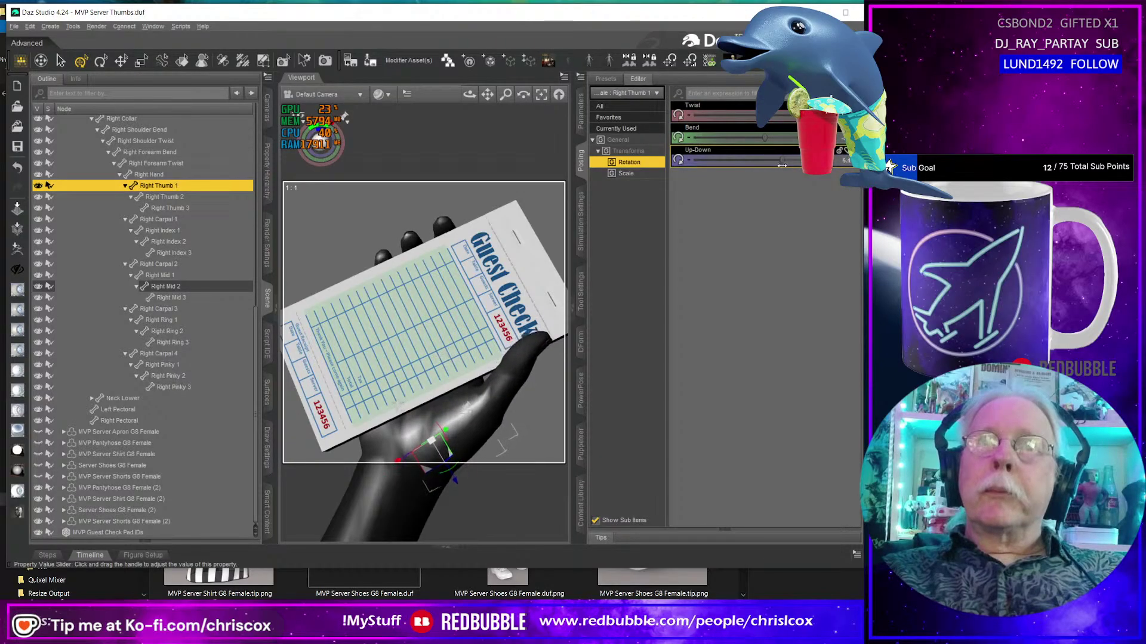
drag(766, 136, 770, 138)
middle_drag(381, 330, 568, 264)
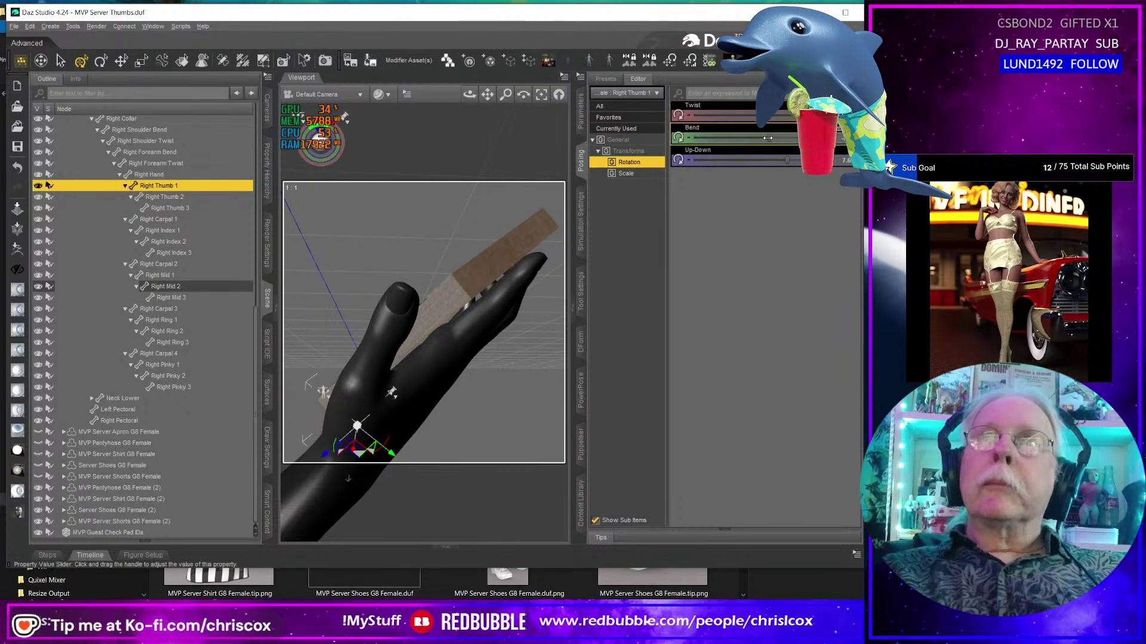
drag(762, 147, 772, 153)
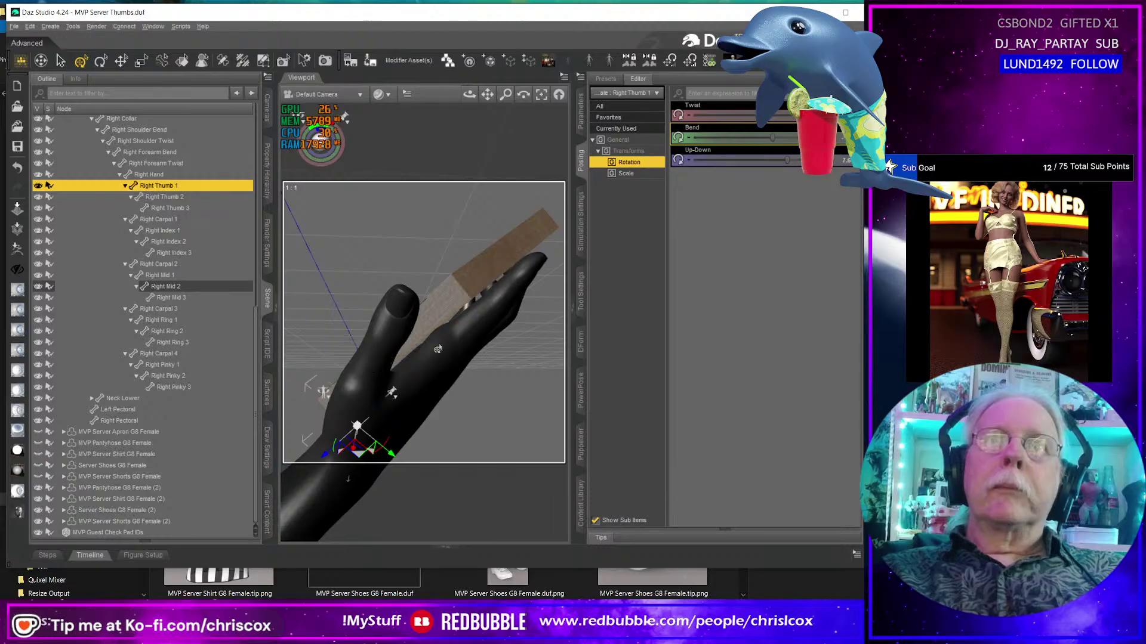
mouse_move(784, 160)
mouse_down()
mouse_move(768, 160)
mouse_move(779, 138)
mouse_up()
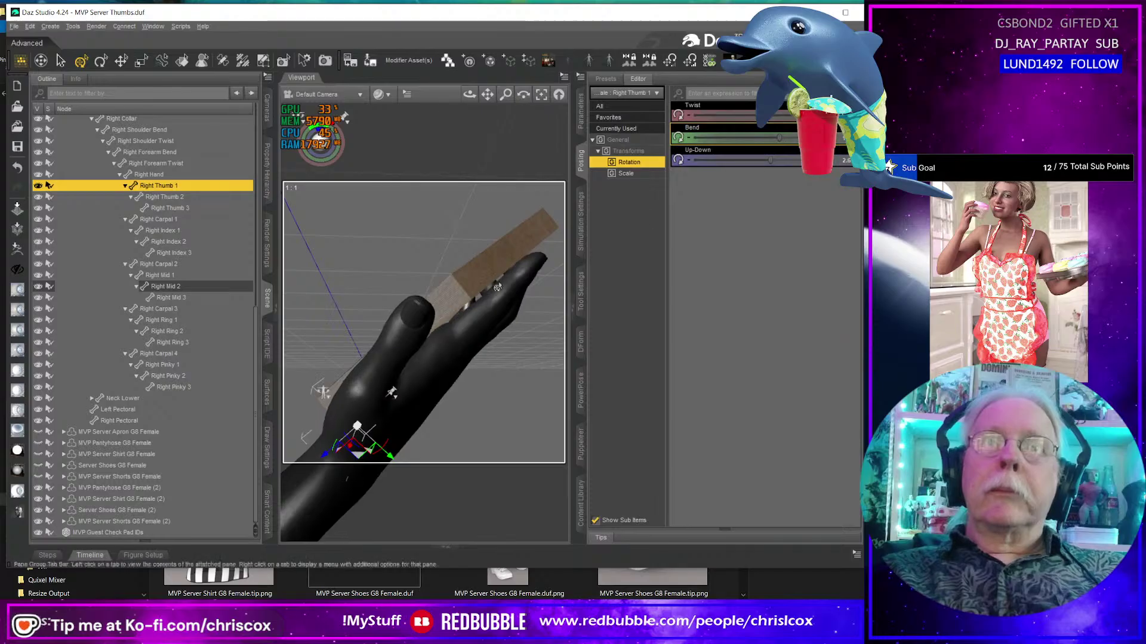
Examine the right hand's grip on the pad, from the full figure down to a close view framed on Right Index 3.
drag(469, 94, 540, 110)
scroll(435, 325, down, 5)
drag(453, 352, 481, 355)
click(439, 342)
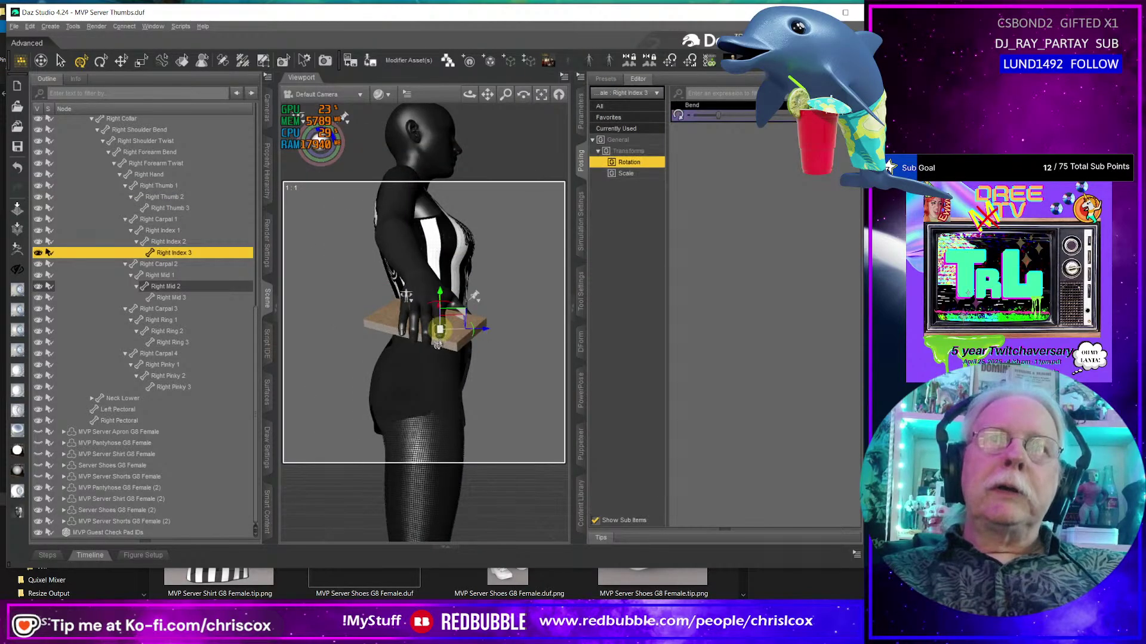
key(ctrl+f)
mouse_move(439, 346)
ctrl+alt+mouse_down()
mouse_move(334, 350)
mouse_move(440, 351)
ctrl+alt+mouse_up()
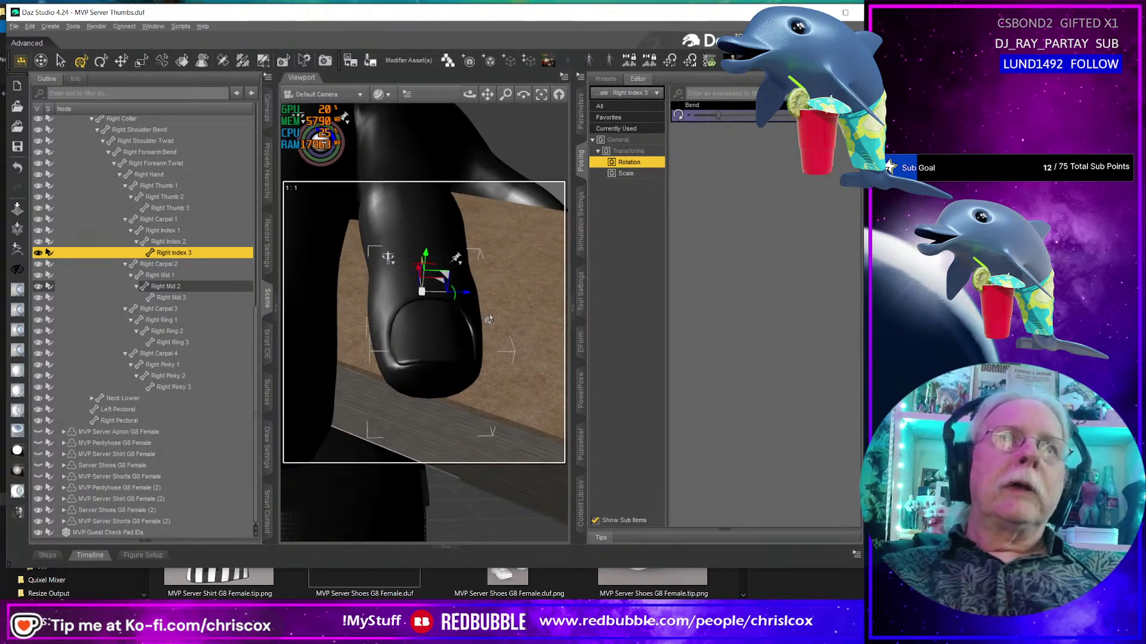
scroll(489, 318, down, 10)
ctrl+alt+drag(489, 318, 522, 331)
ctrl+alt+drag(372, 307, 375, 308)
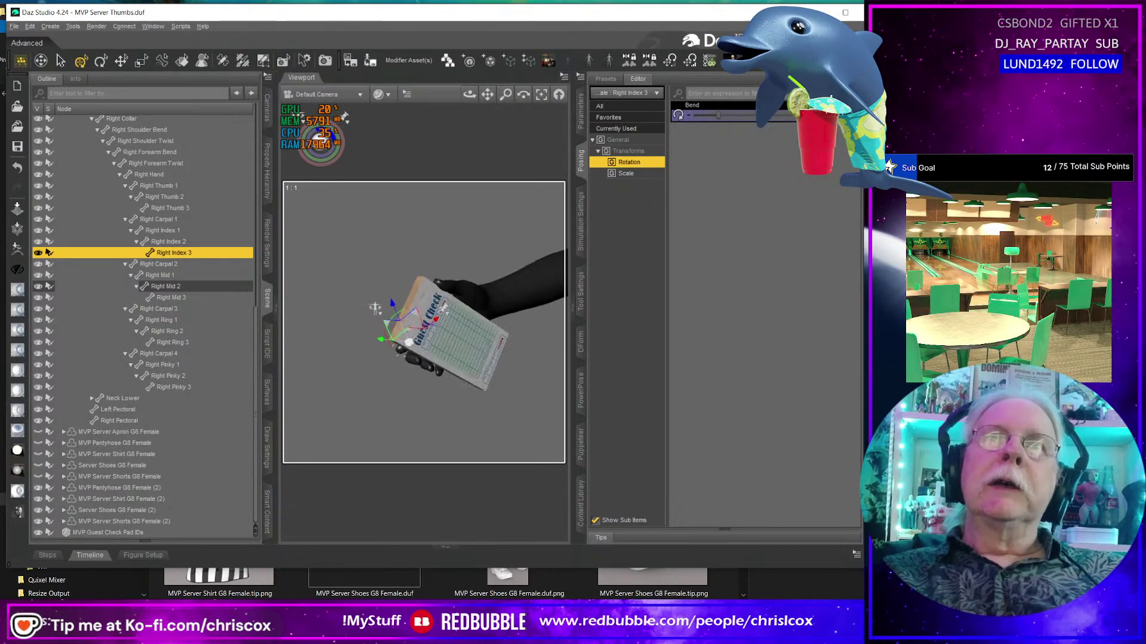
Parent MVP Guest Check Pad IDs to the Right Hand bone in the scene hierarchy.
click(165, 533)
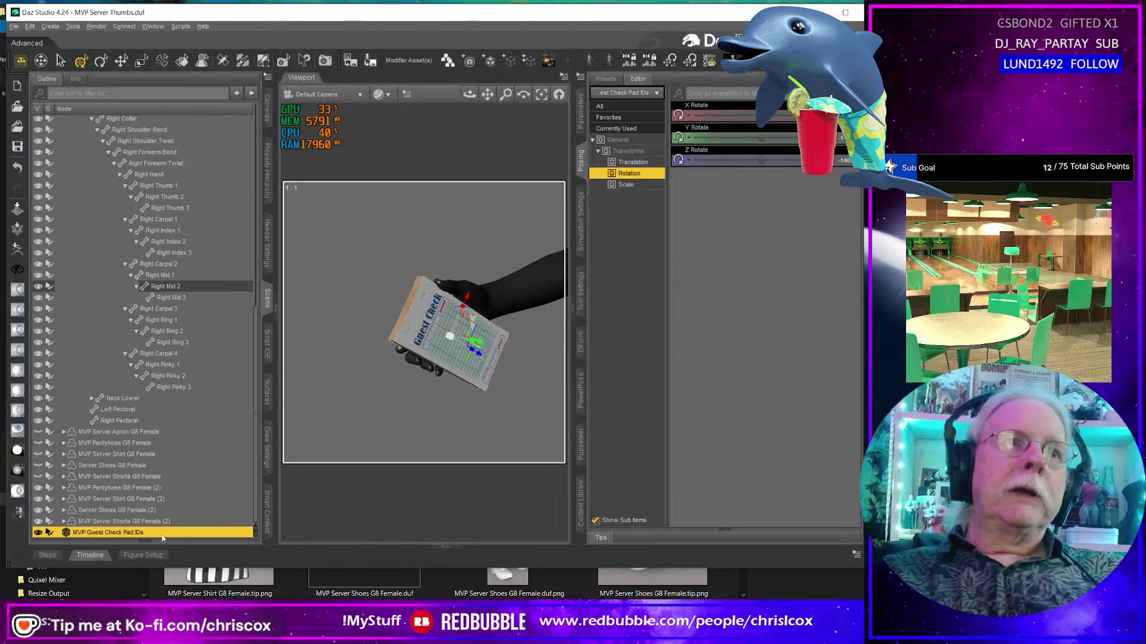
drag(158, 539, 192, 176)
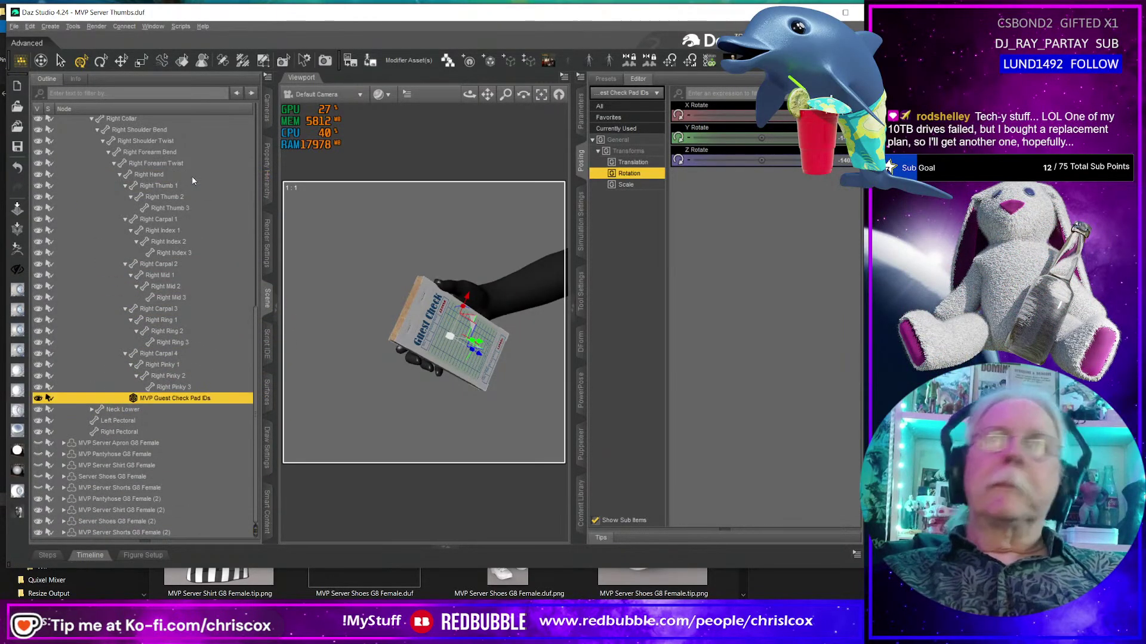
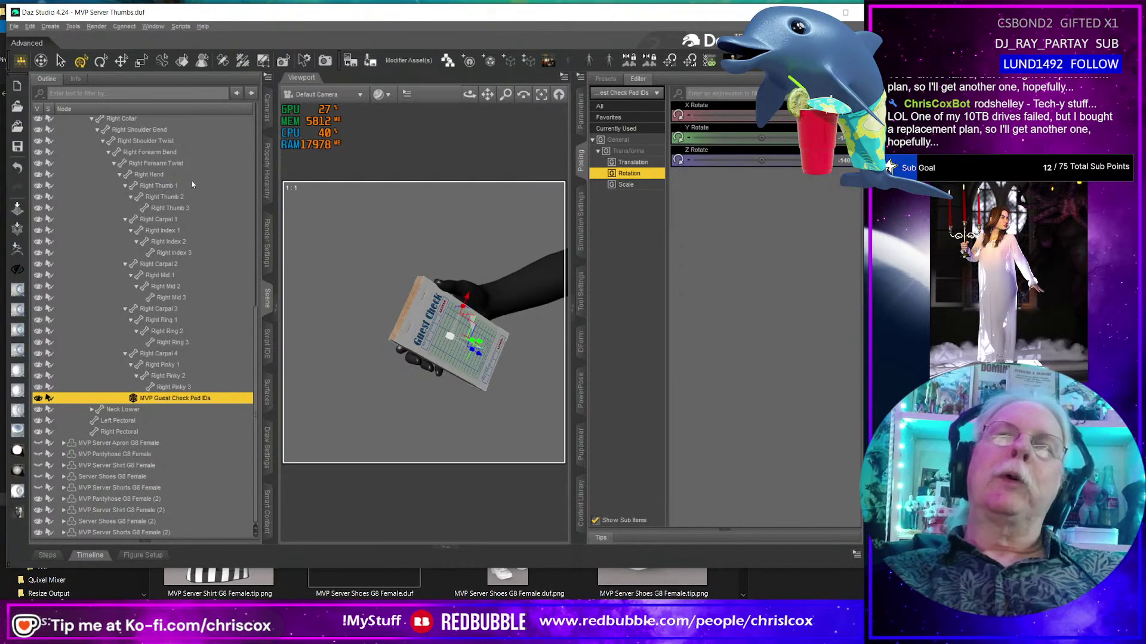
Check the guest check pad's fit in the right hand from the front, back and thumb side.
alt+drag(365, 308, 514, 289)
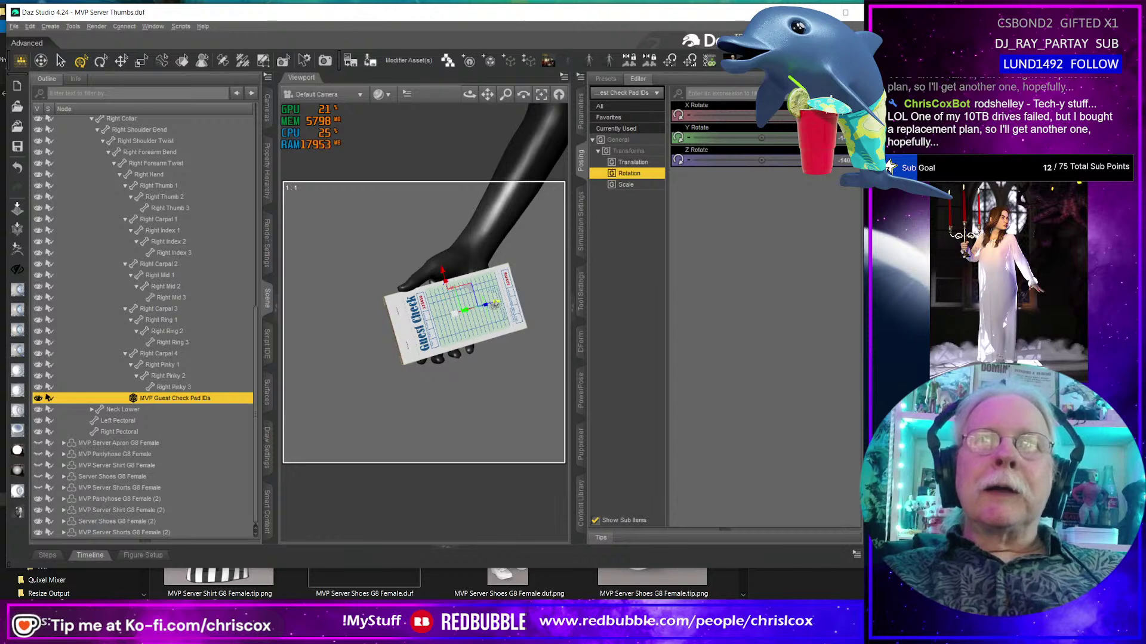
drag(495, 304, 482, 284)
scroll(478, 319, down, 2)
scroll(476, 321, up, 6)
scroll(482, 285, down, 4)
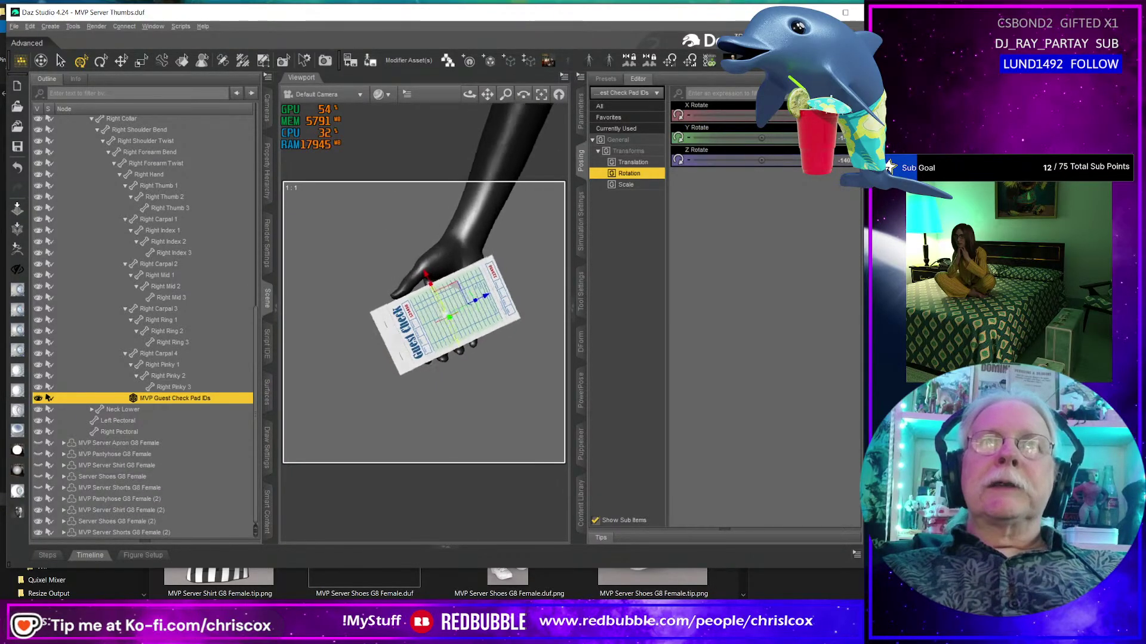
mouse_move(418, 281)
mouse_down()
mouse_move(447, 269)
mouse_move(404, 272)
mouse_up()
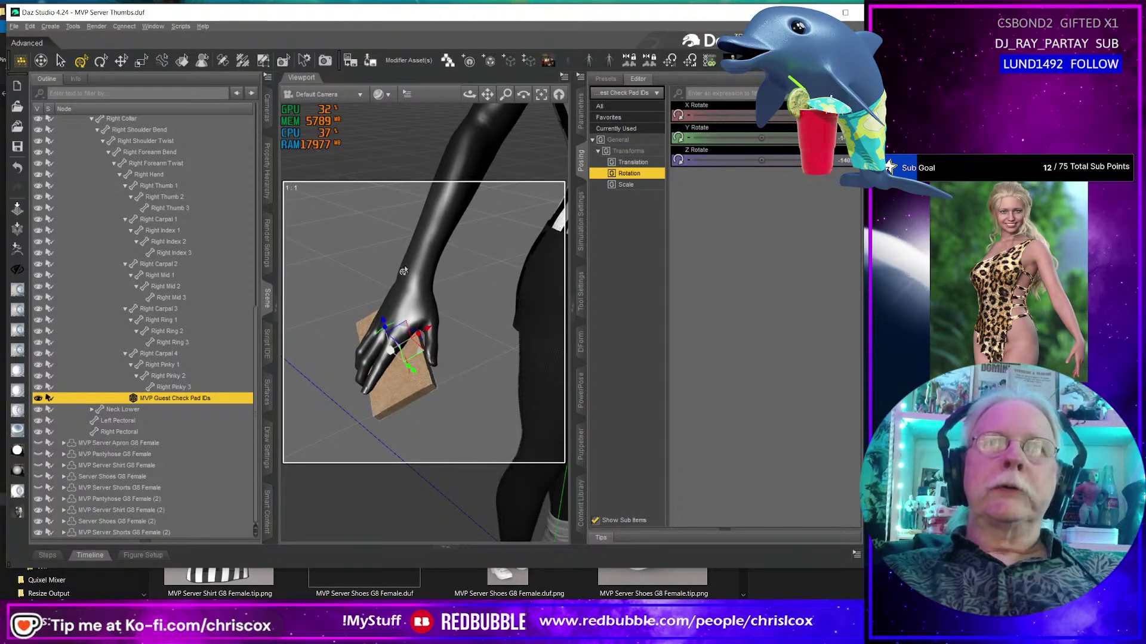
mouse_move(414, 380)
mouse_down()
mouse_move(414, 363)
mouse_move(416, 387)
mouse_up()
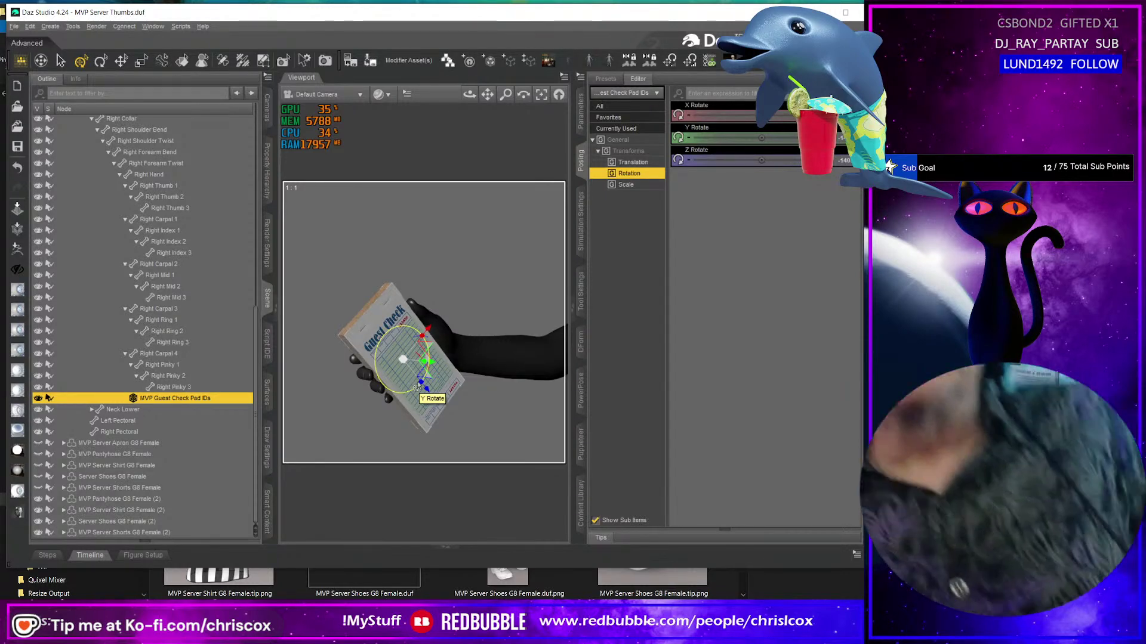
alt+drag(416, 388, 400, 361)
scroll(390, 370, up, 3)
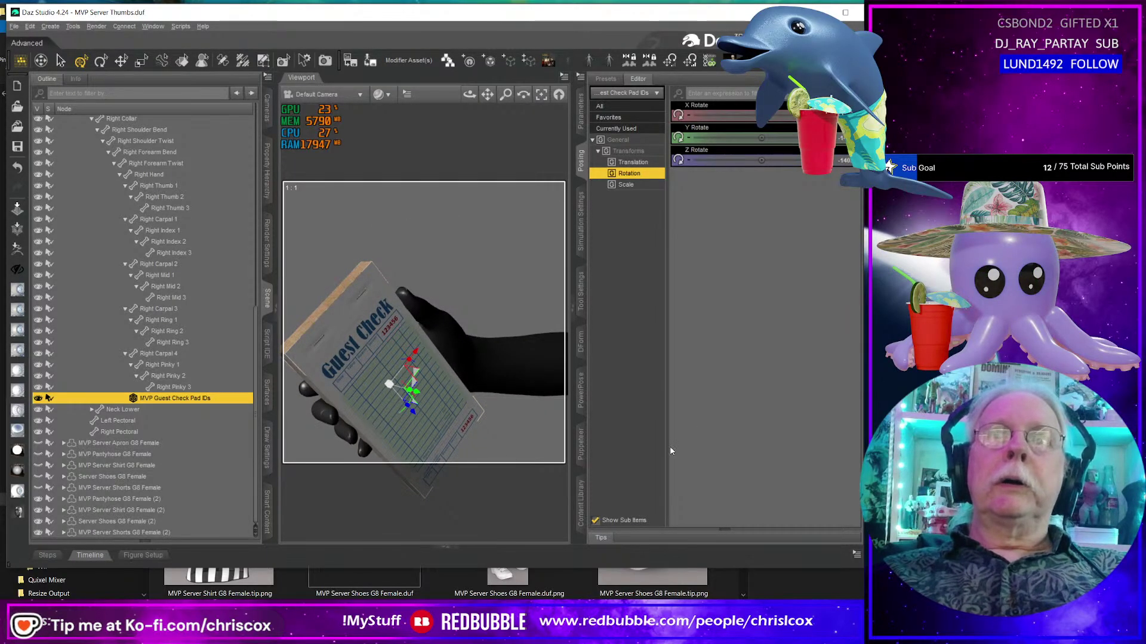
Open the MVP Server G8 Female folder in the content library and select the Genesis 8 Female figure.
click(581, 519)
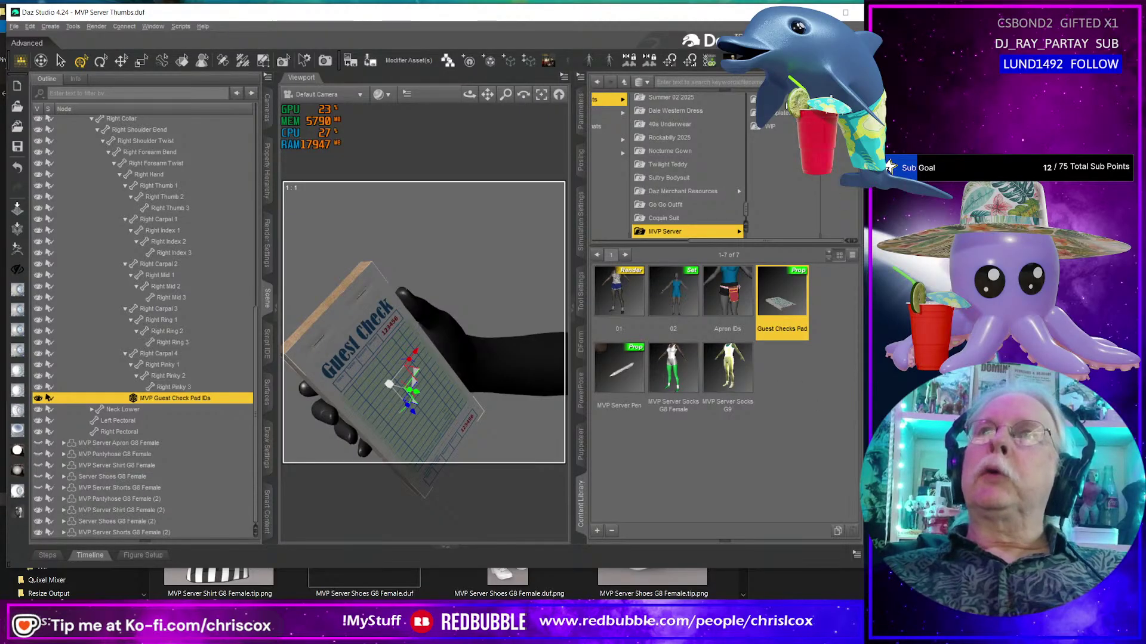
click(749, 99)
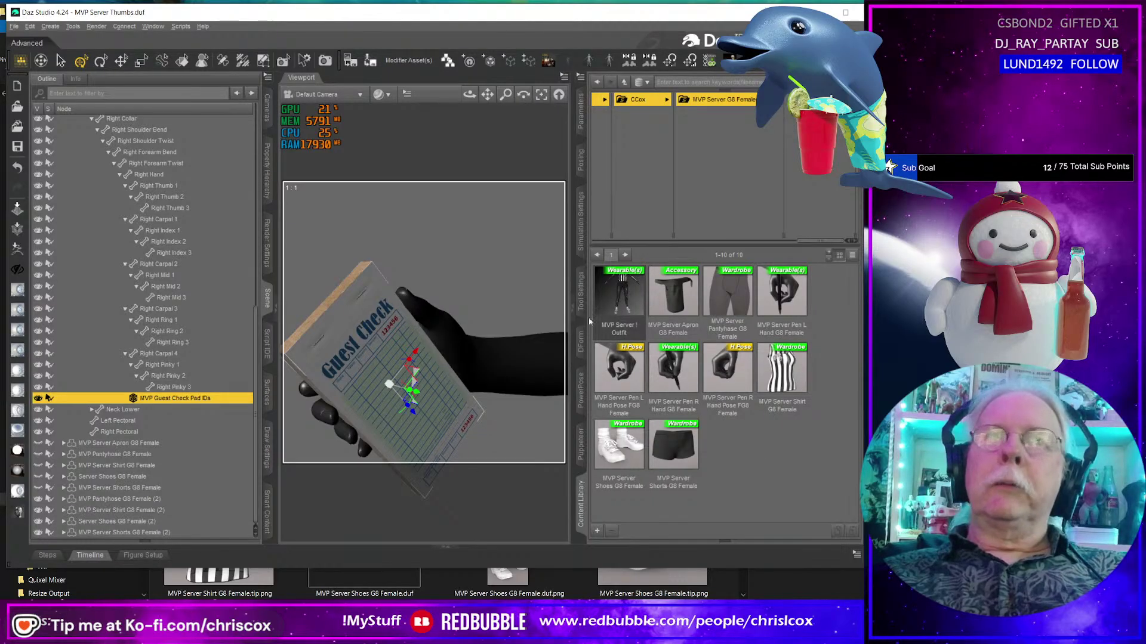
click(514, 360)
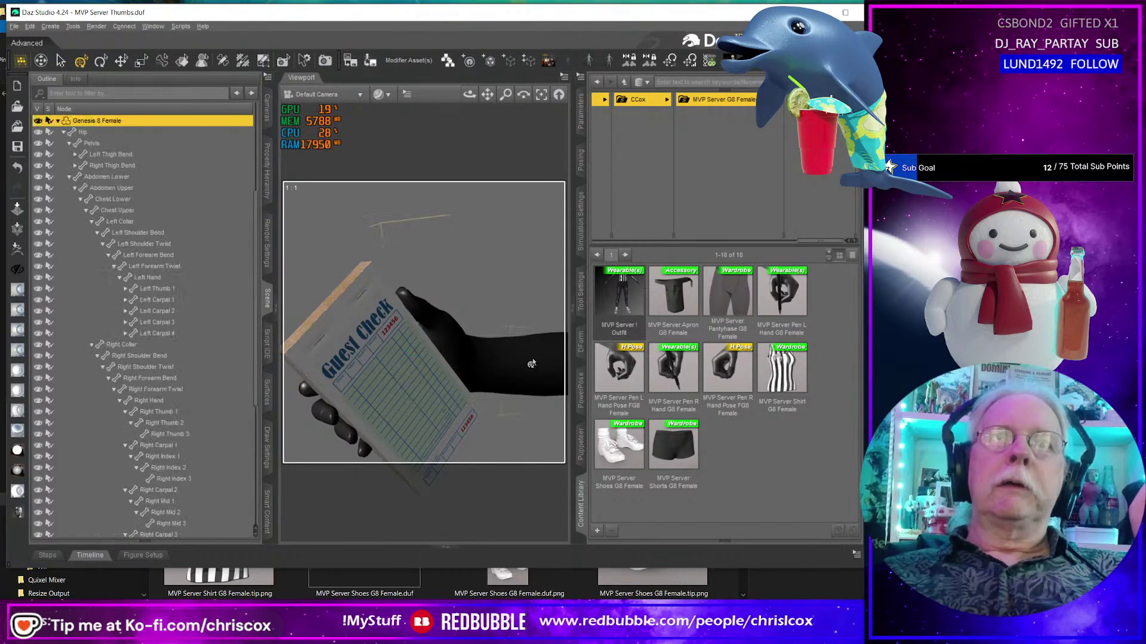
Create a Wearable(s) Preset file named MVP Server Guest Checks R Hand in the MVP Server G8 Female folder, continuing to its save options.
click(597, 530)
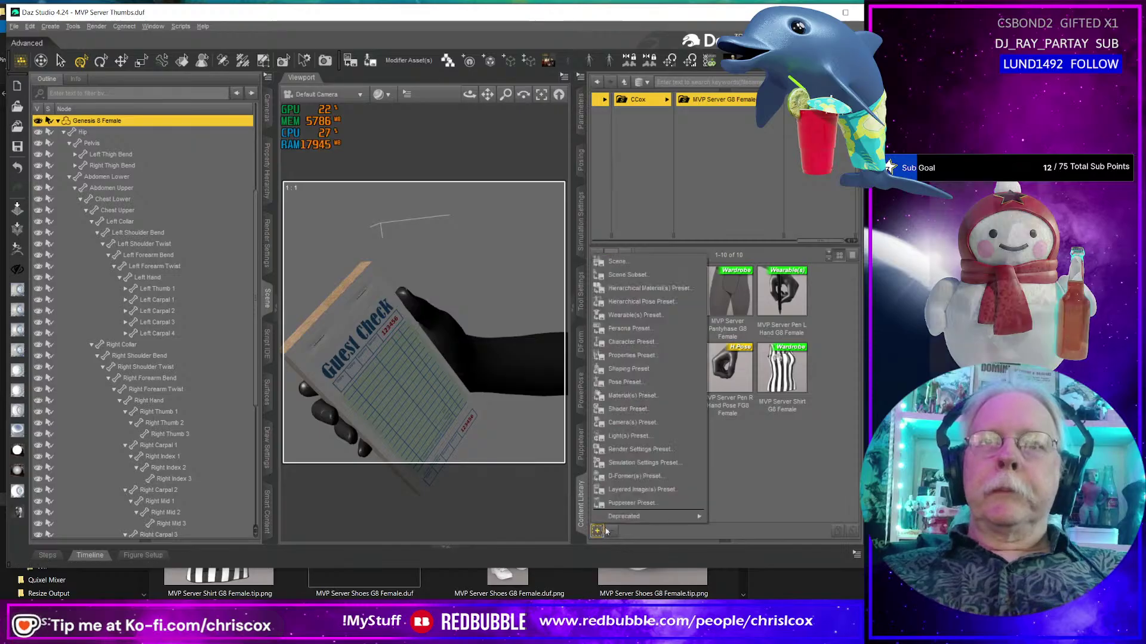
click(634, 315)
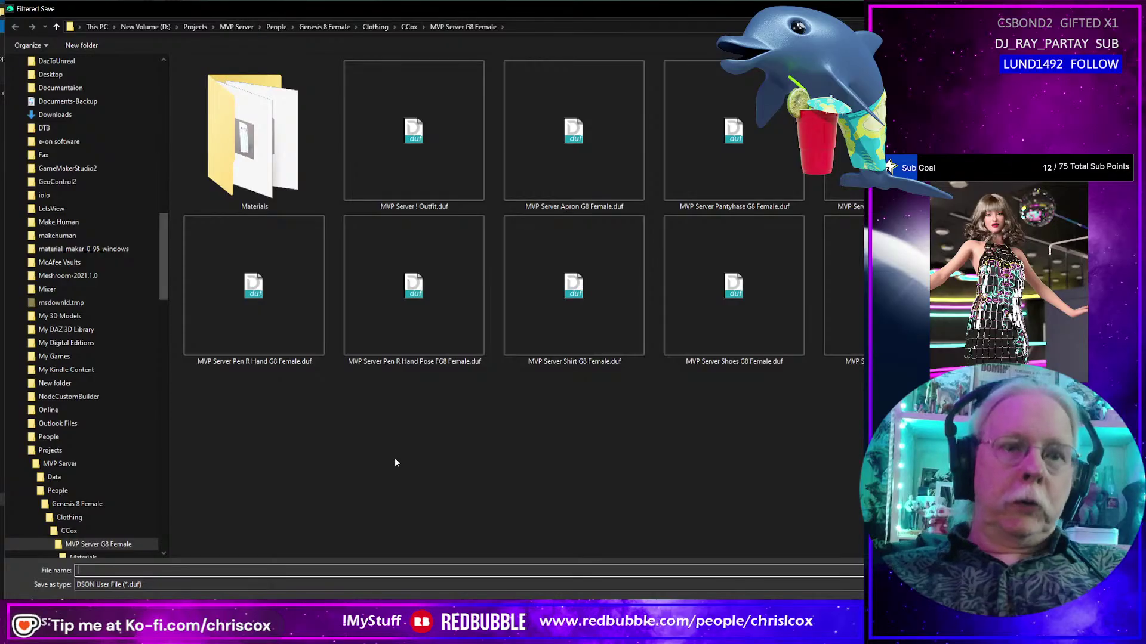
text(MP)
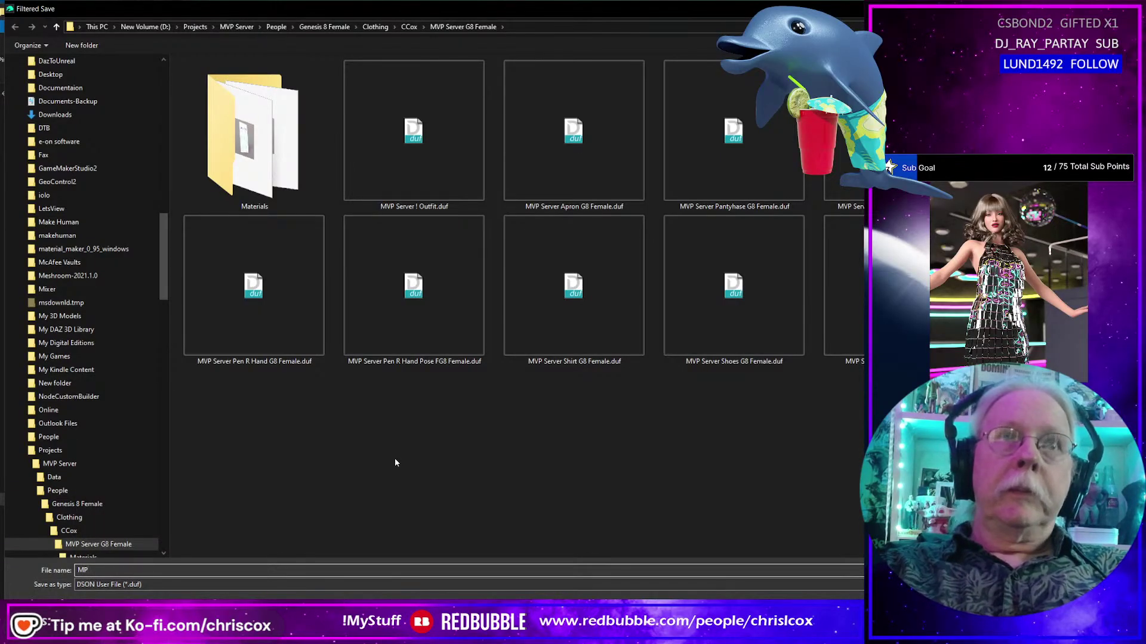
key(BackSpace)
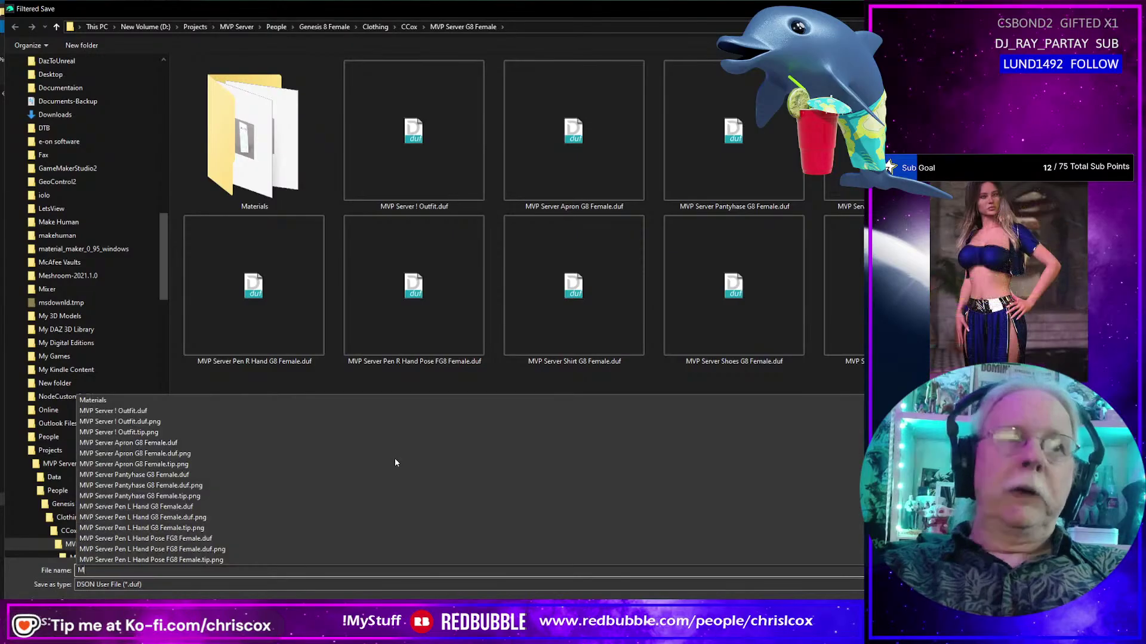
text(VP )
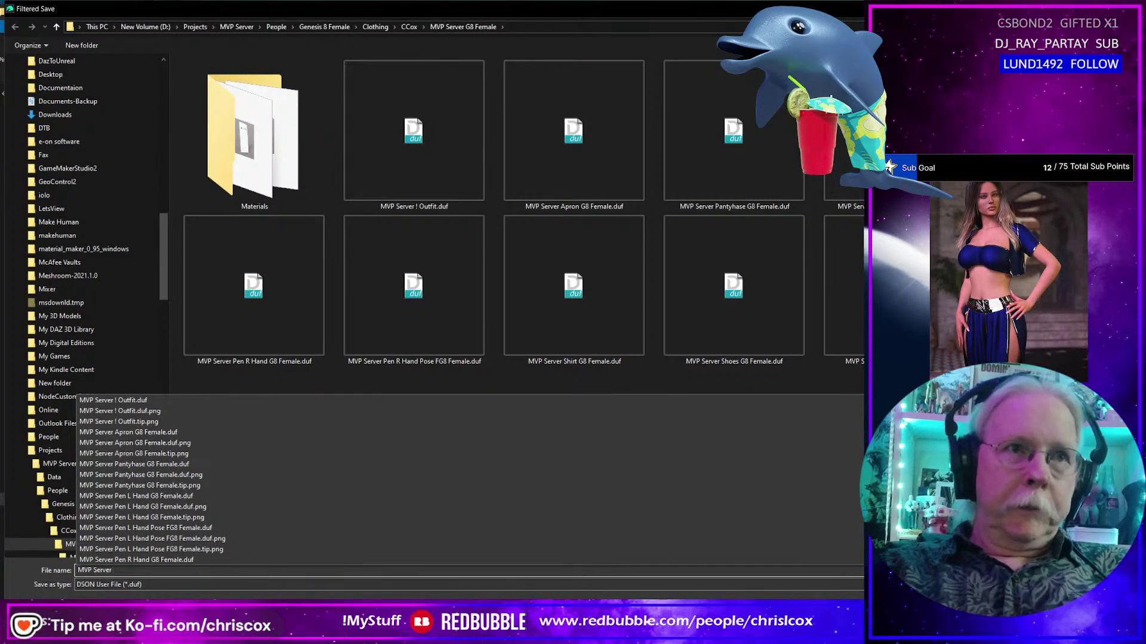
text(Server)
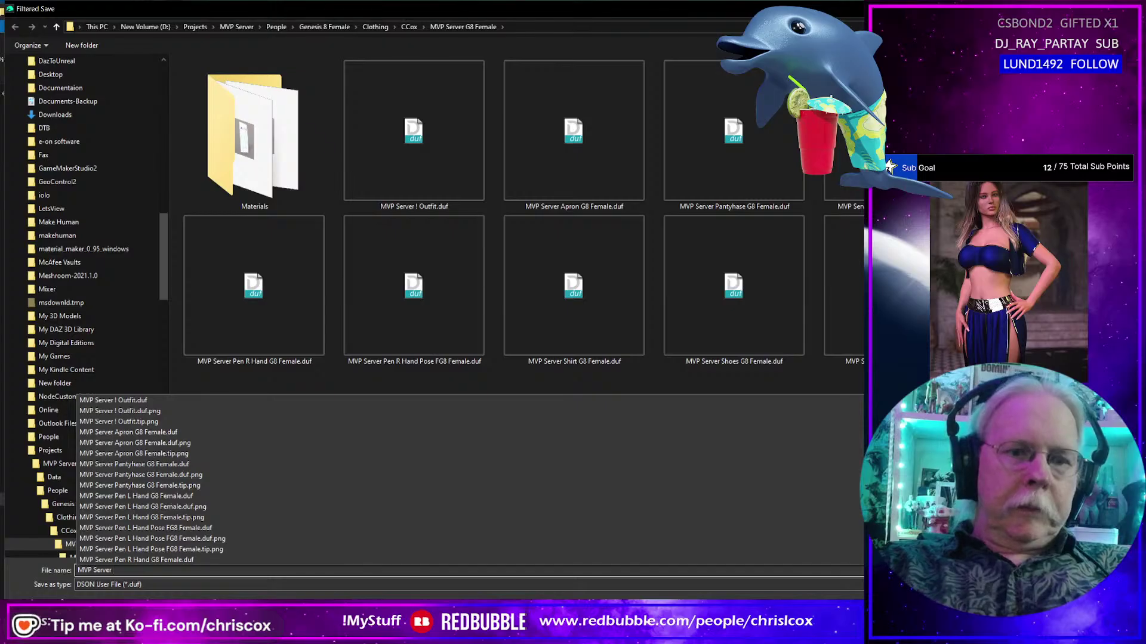
text( Ge)
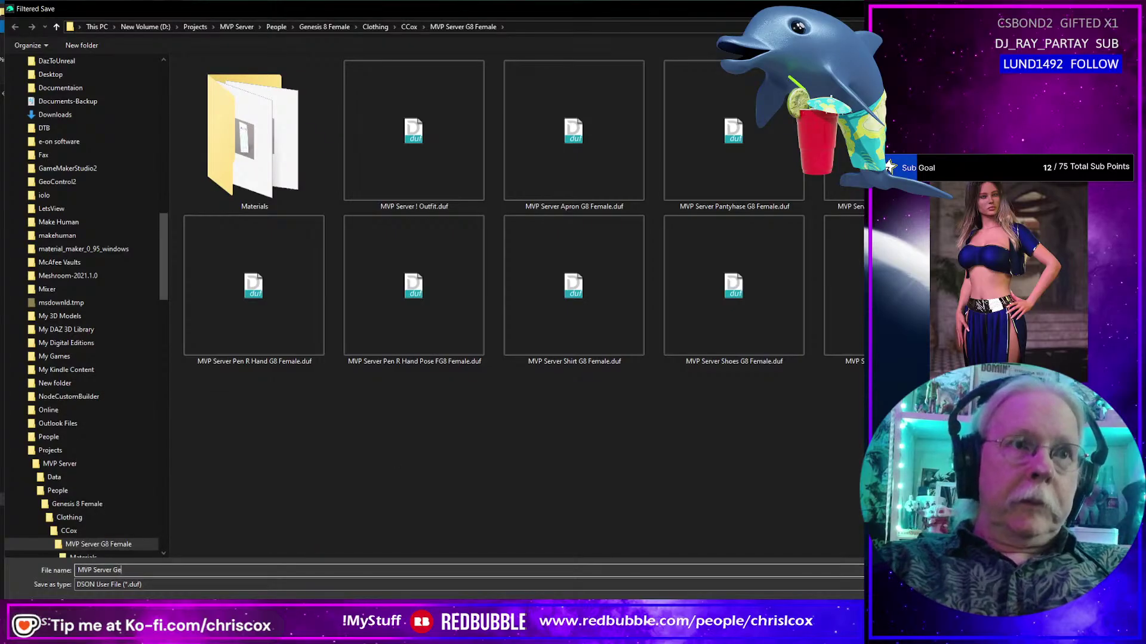
text(u)
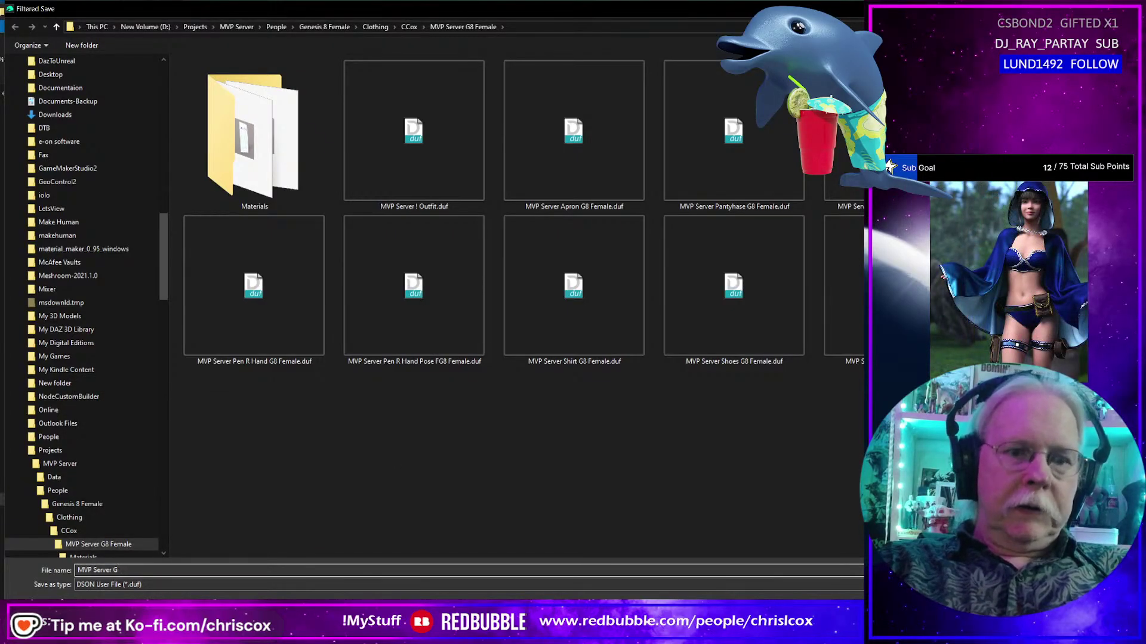
text(st Check Pad)
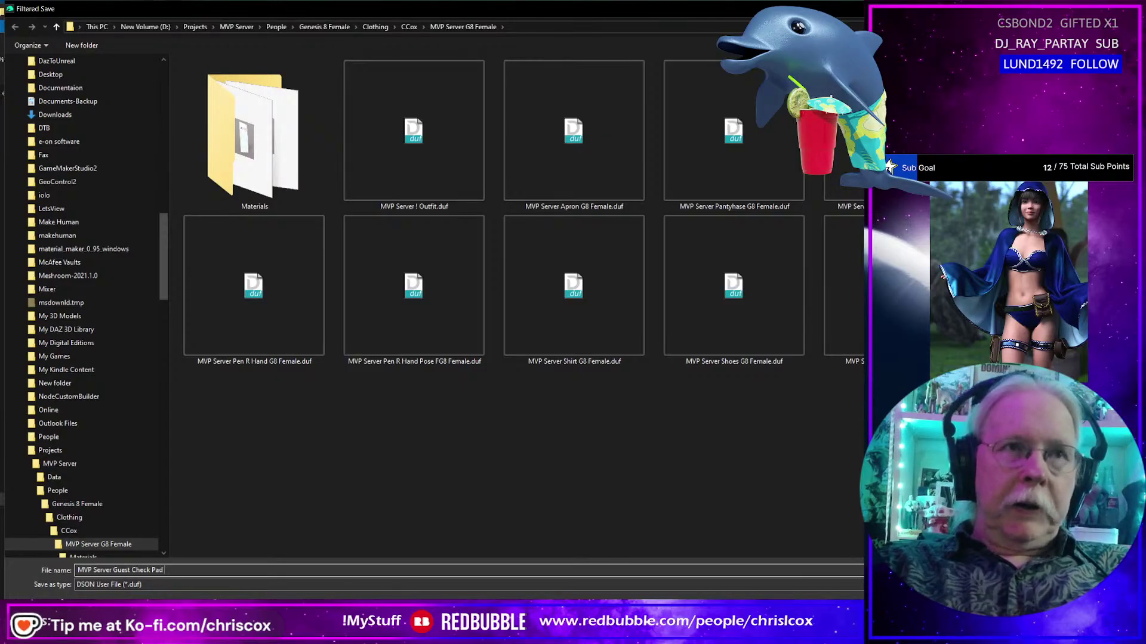
key(BackSpace)
key(BackSpace)
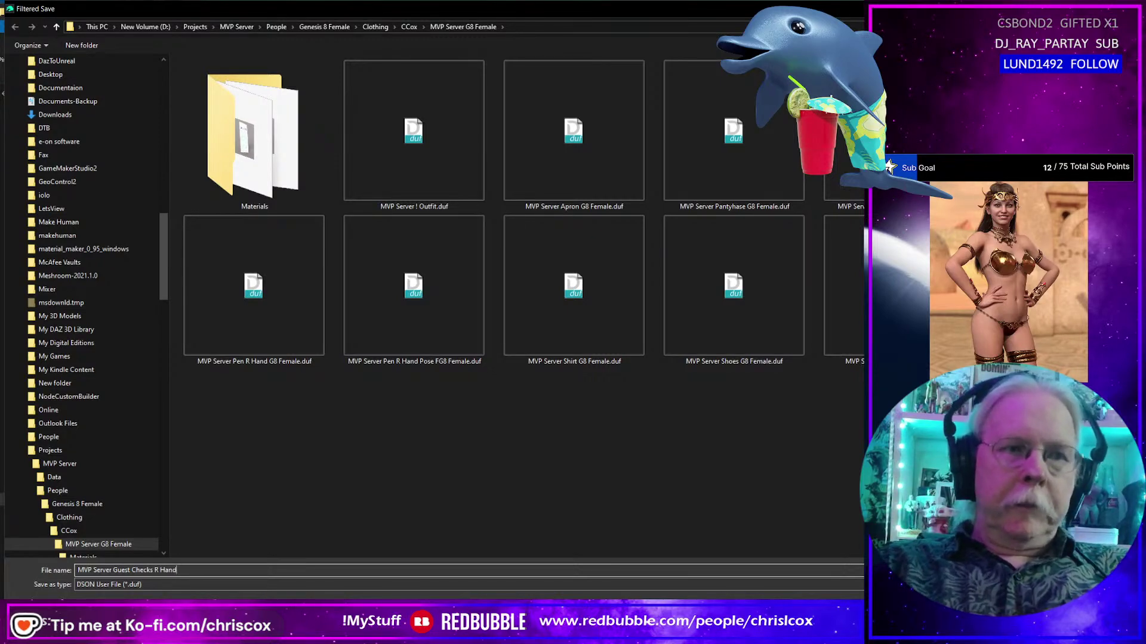
key(Return)
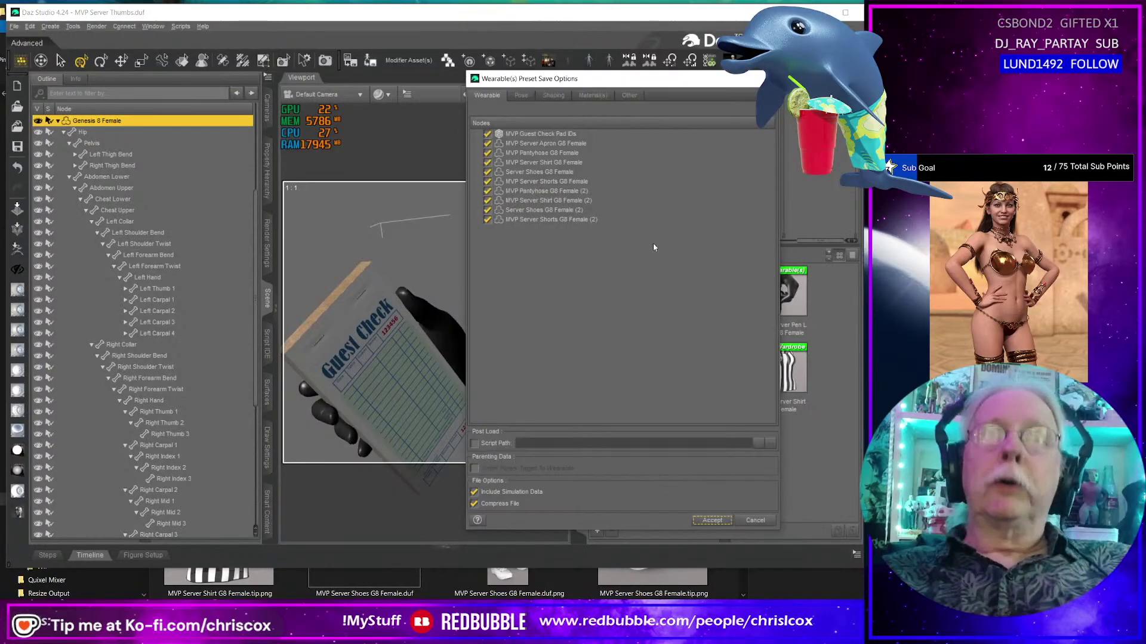
right_click(551, 175)
mouse_move(576, 212)
click(624, 215)
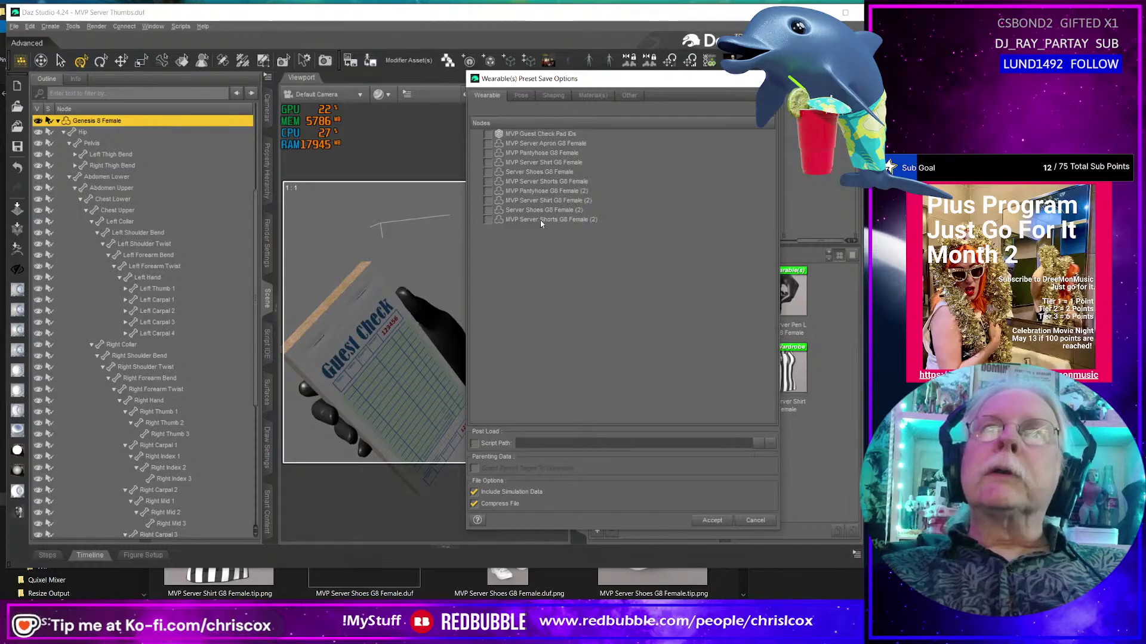
click(490, 134)
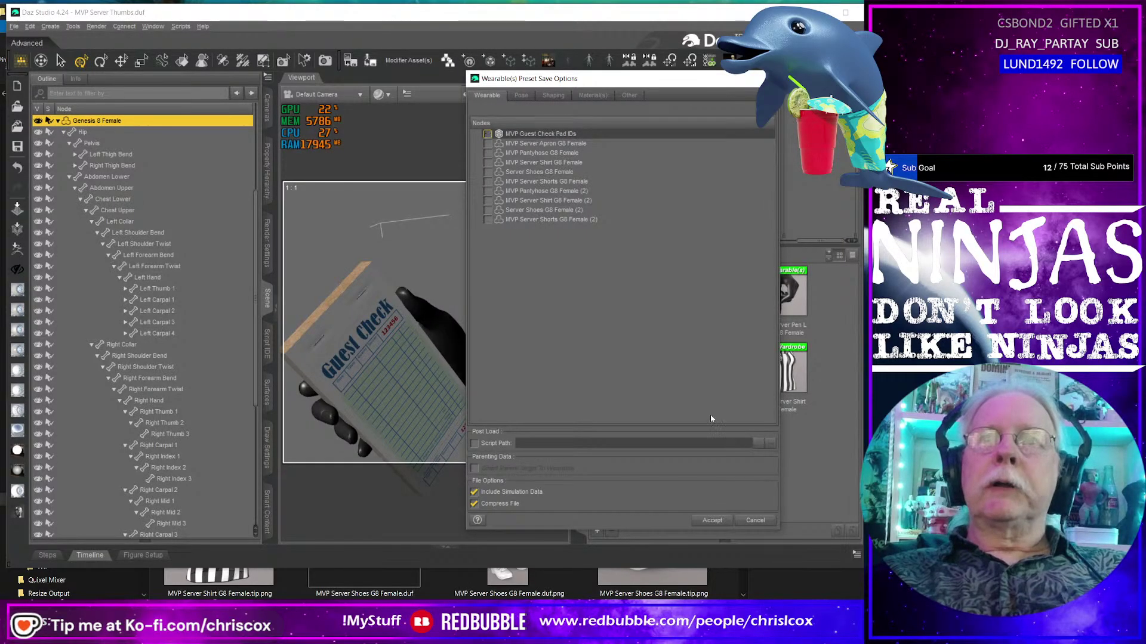
click(754, 521)
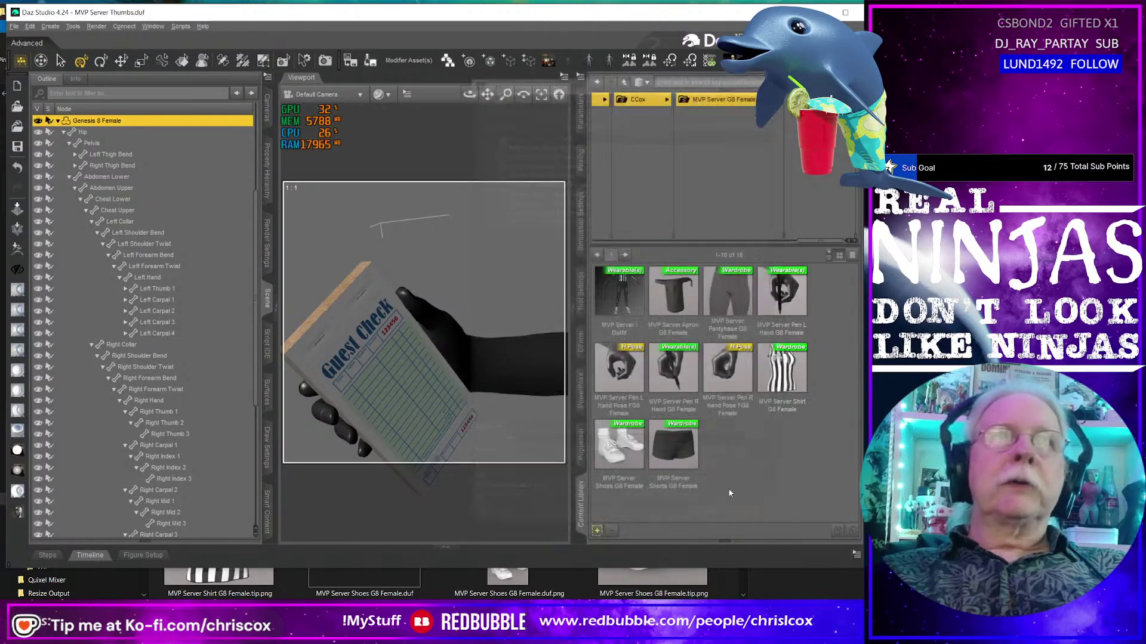
Rename the guest check pad node under the Right Hand bone to MVP Guest Check Pa.
click(399, 377)
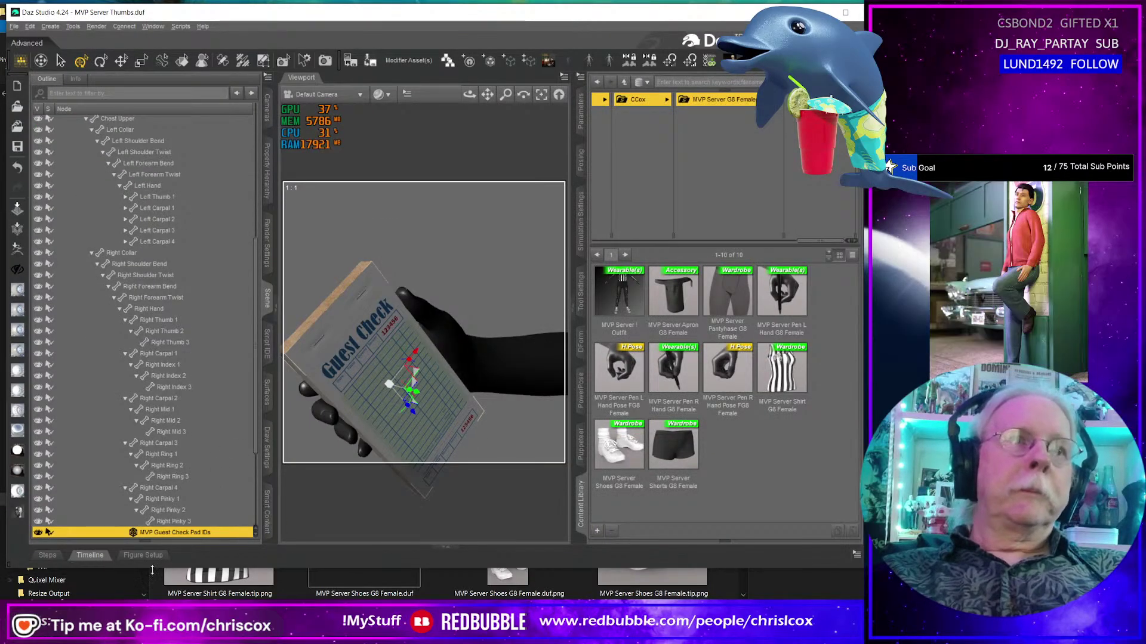
double_click(197, 533)
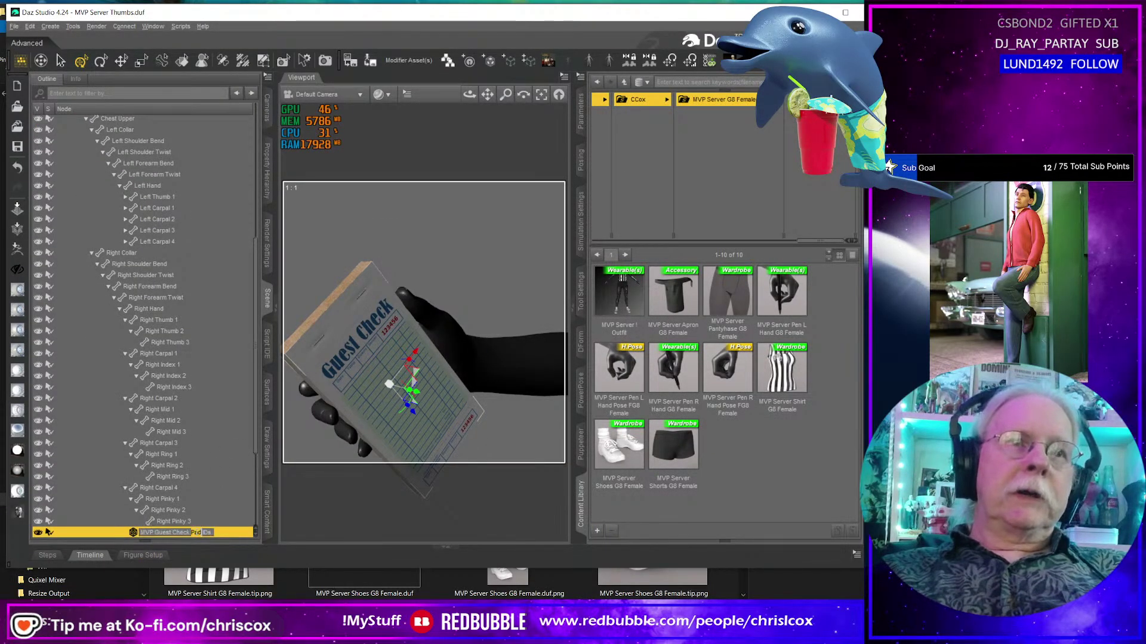
click(201, 533)
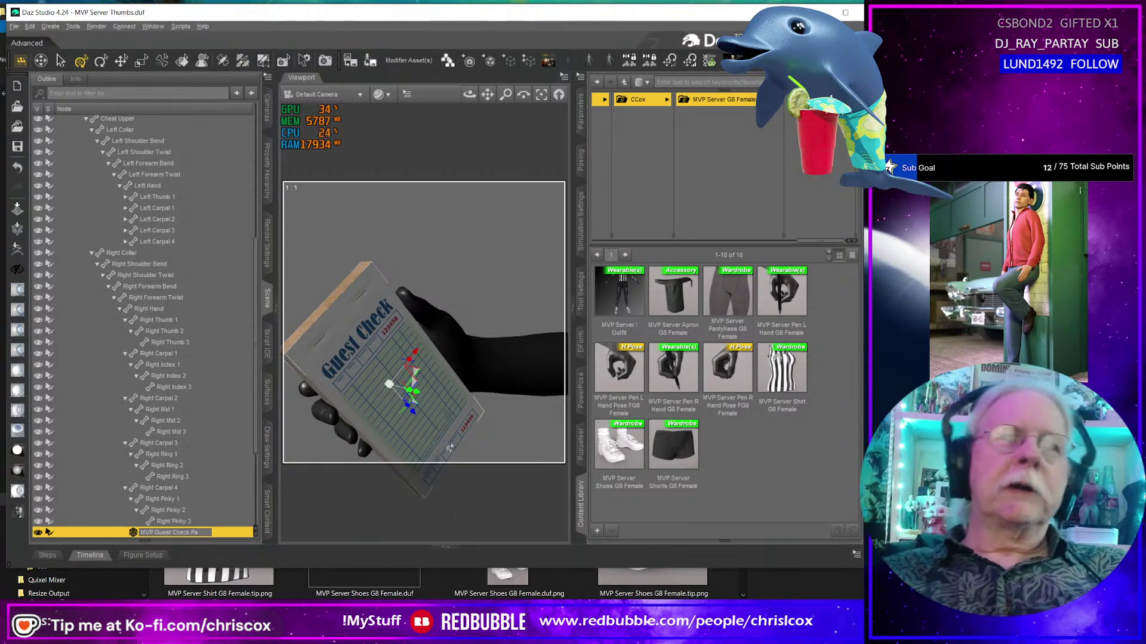
Select the Genesis 8 Female figure and create a Wearable(s) Preset file named MVP Server Guest Checks R Hand, continuing to its save options.
click(435, 325)
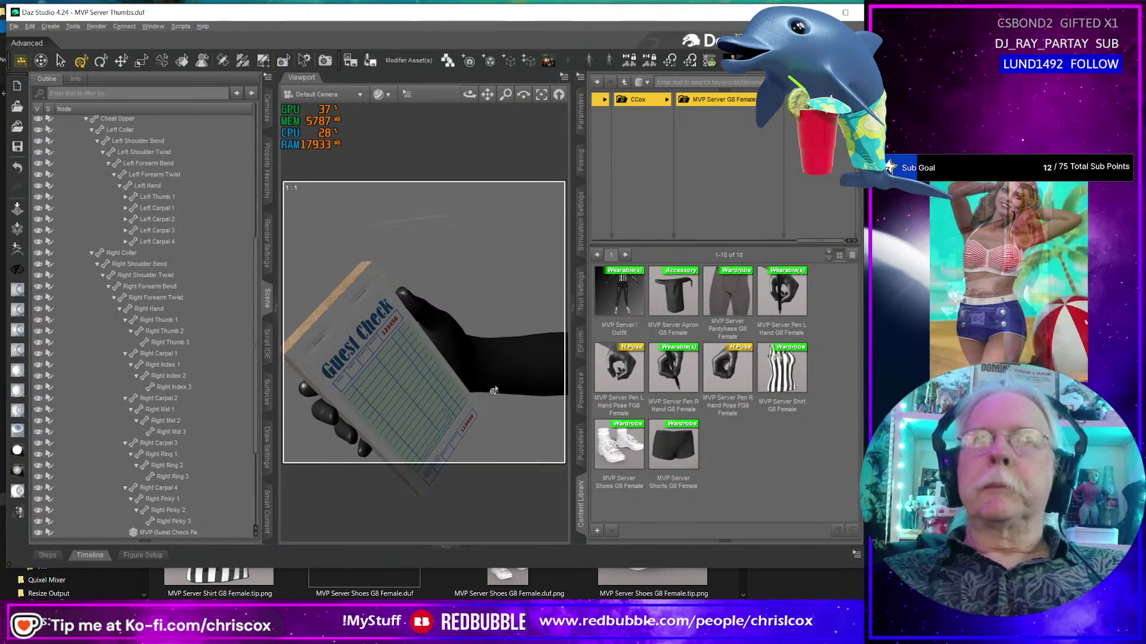
click(597, 530)
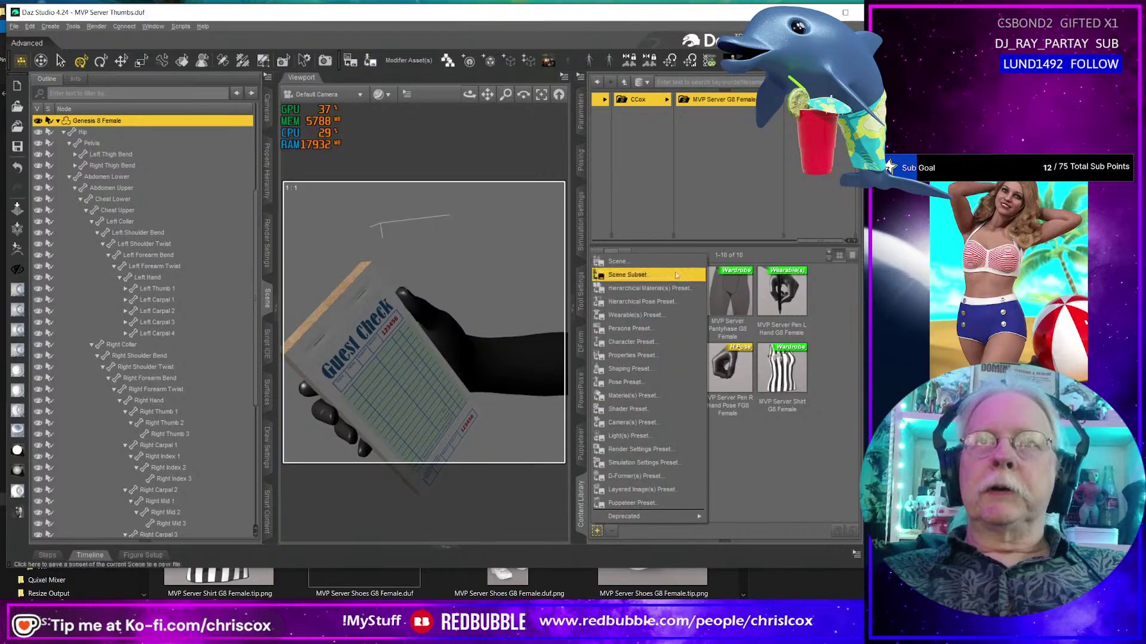
click(676, 315)
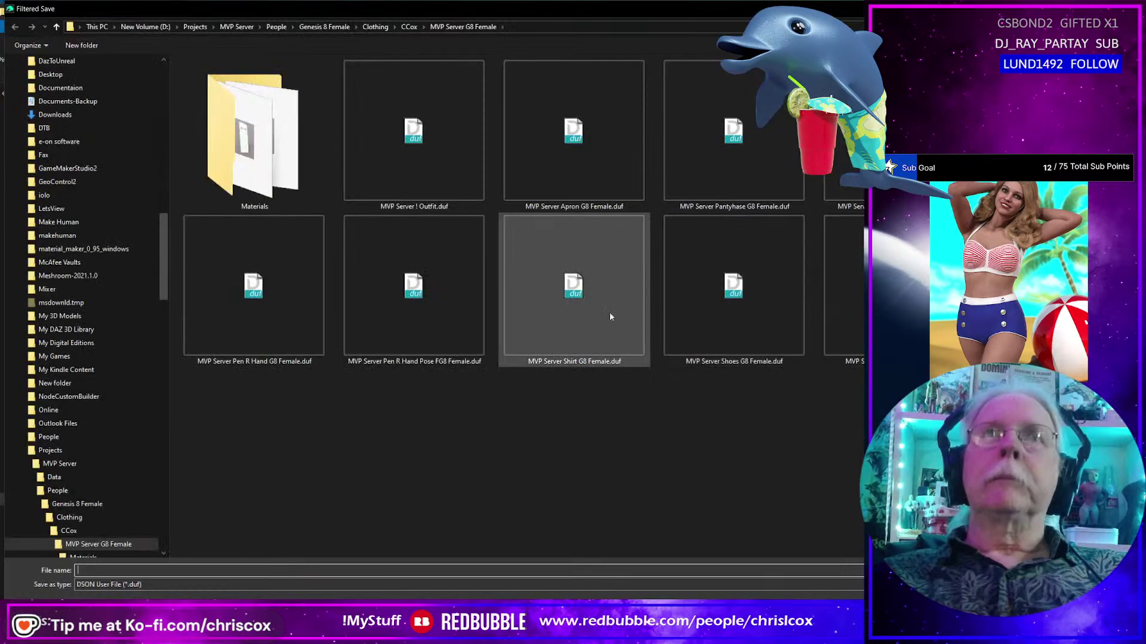
text(MP)
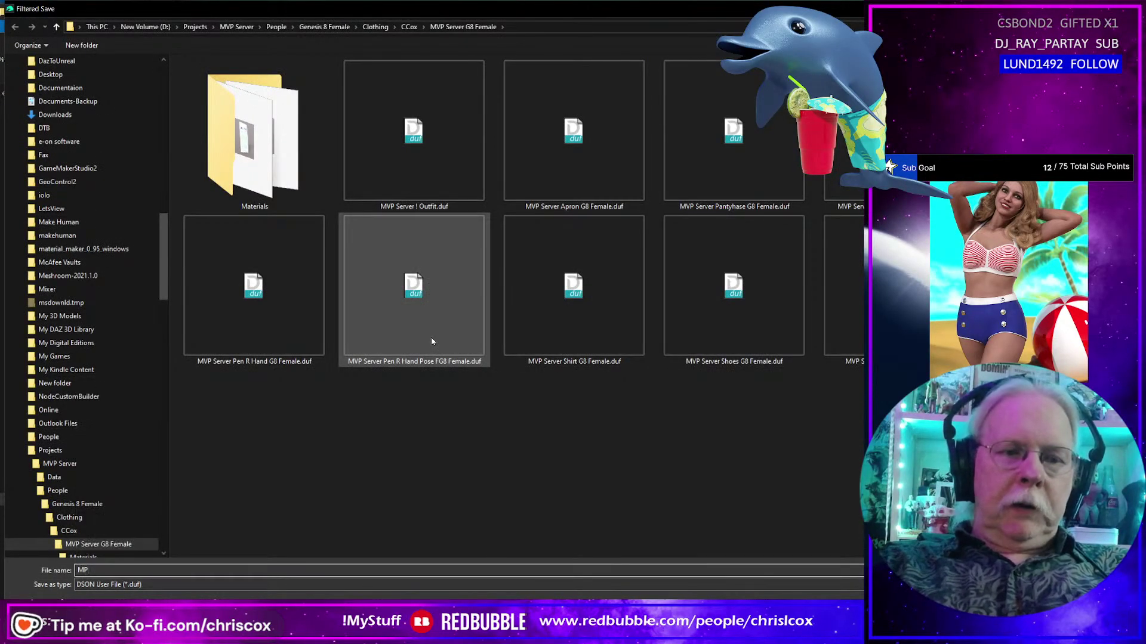
key(BackSpace)
text(VP Server )
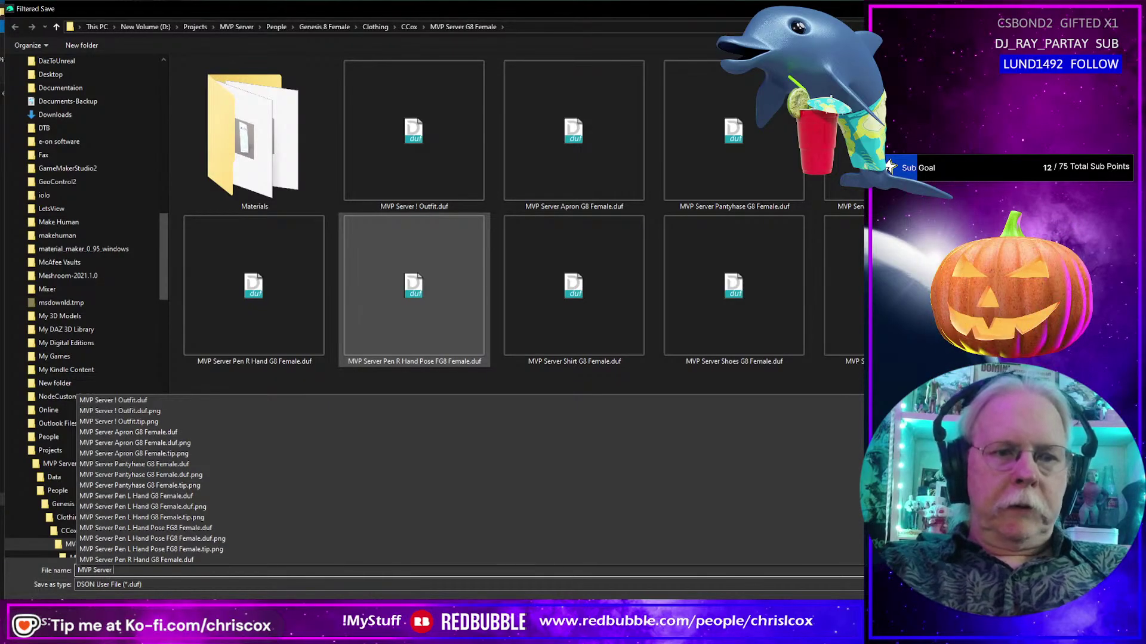
text(Guest)
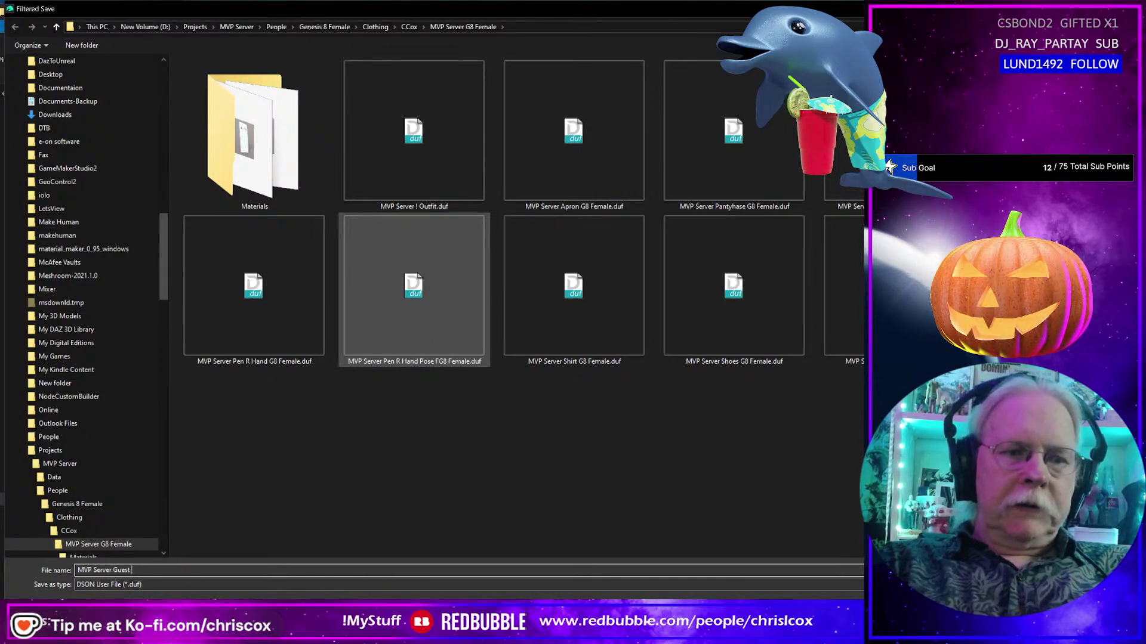
text(hecks R Hand)
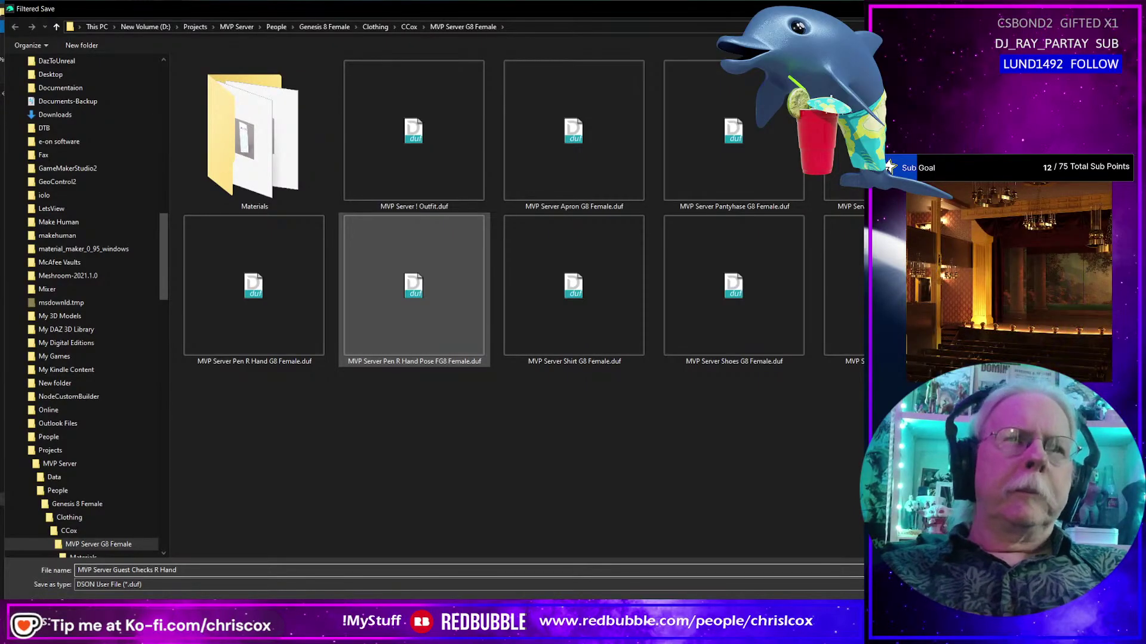
key(Return)
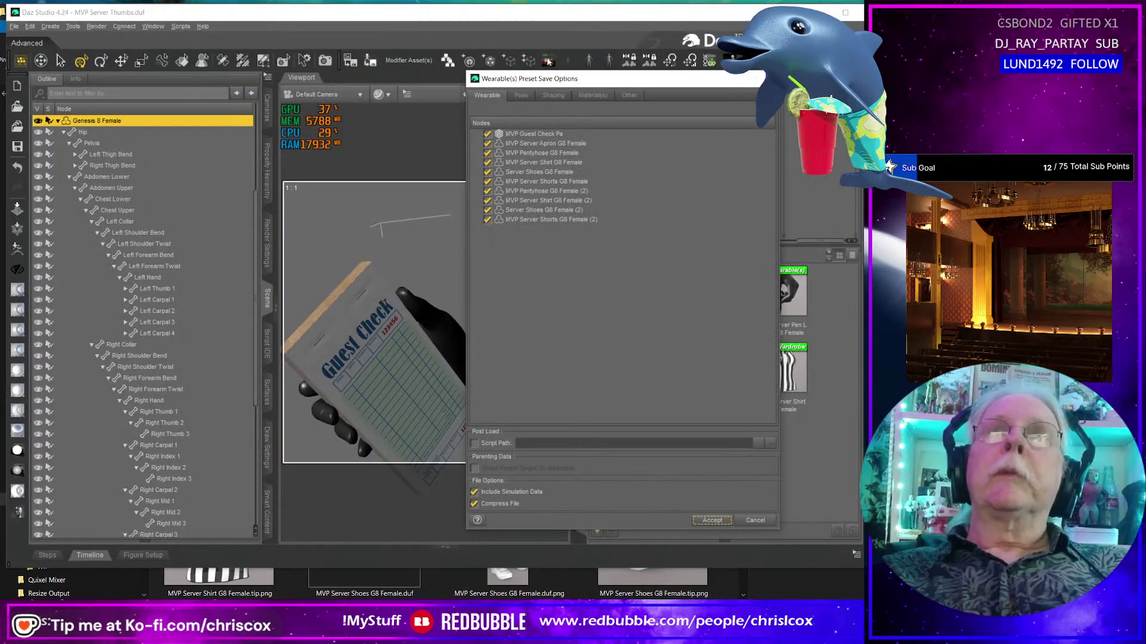
Limit the wearable preset's nodes to MVP Guest Check Pa and include pose settings in the preset.
right_click(574, 187)
mouse_move(603, 226)
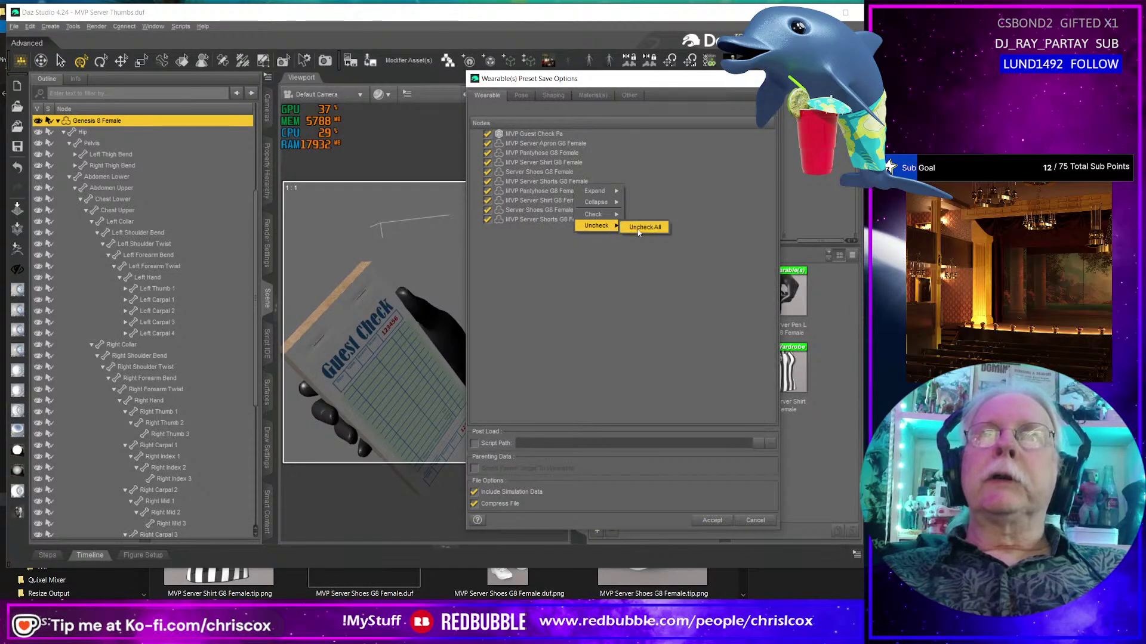
click(644, 228)
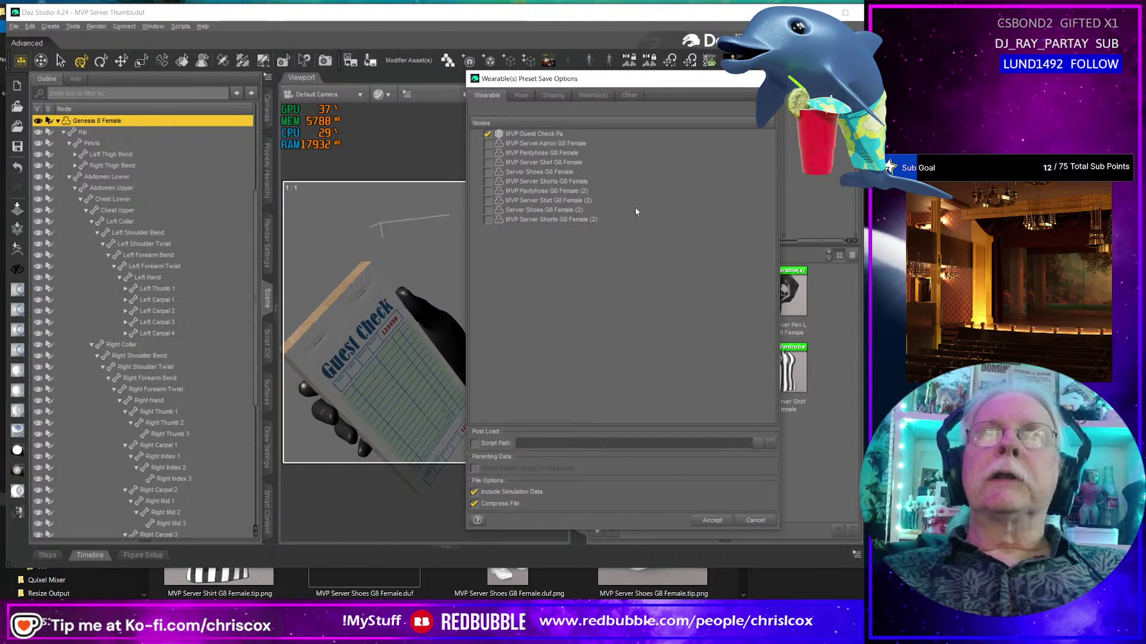
click(521, 95)
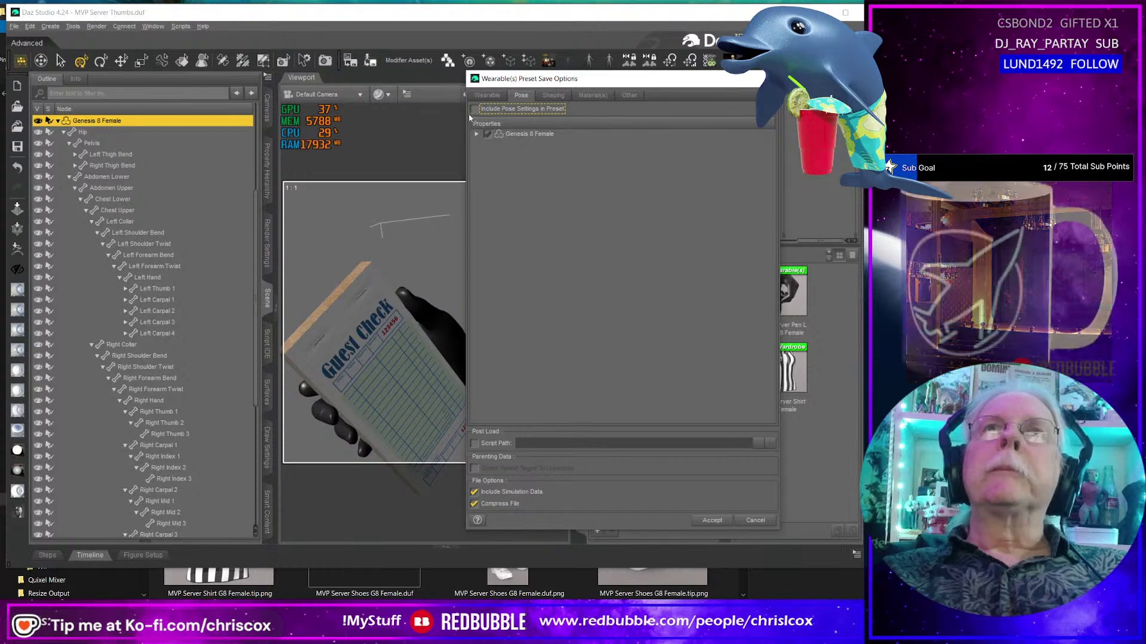
drag(539, 86, 441, 114)
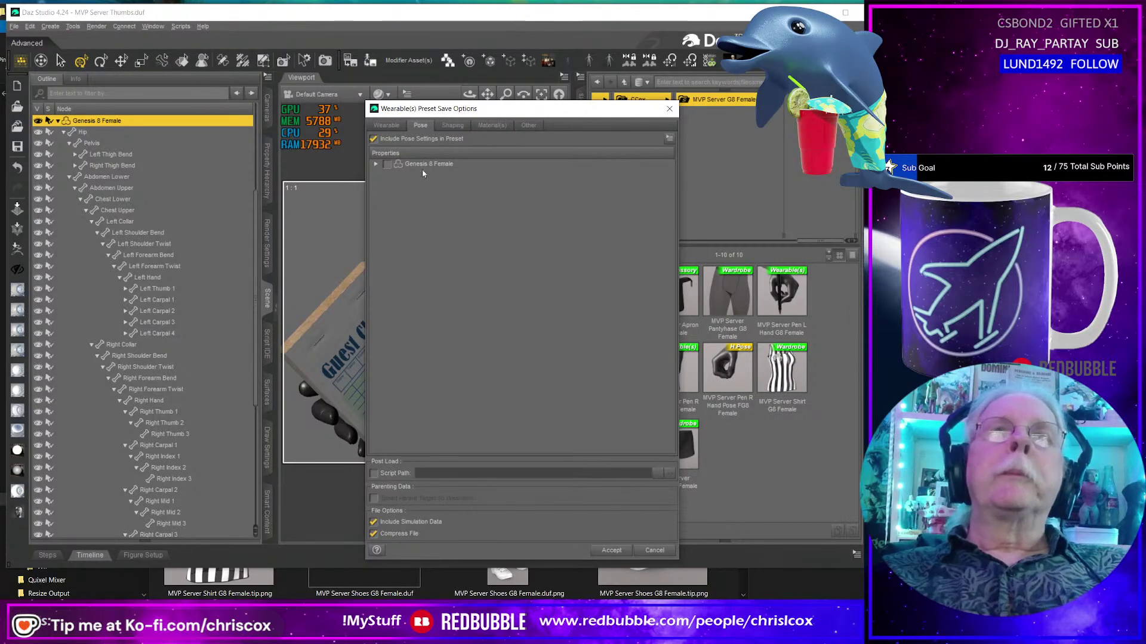
Expand the Genesis 8 Female pose properties from the hip through the right arm to the Right Hand bone's children.
click(376, 164)
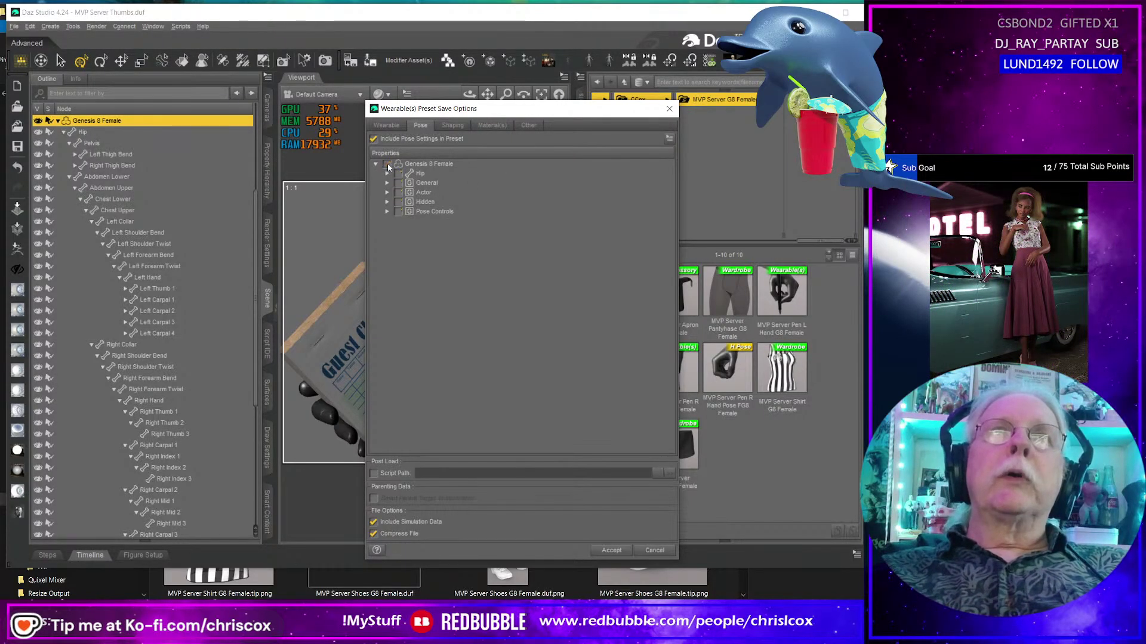
click(388, 174)
click(398, 193)
click(410, 202)
click(420, 211)
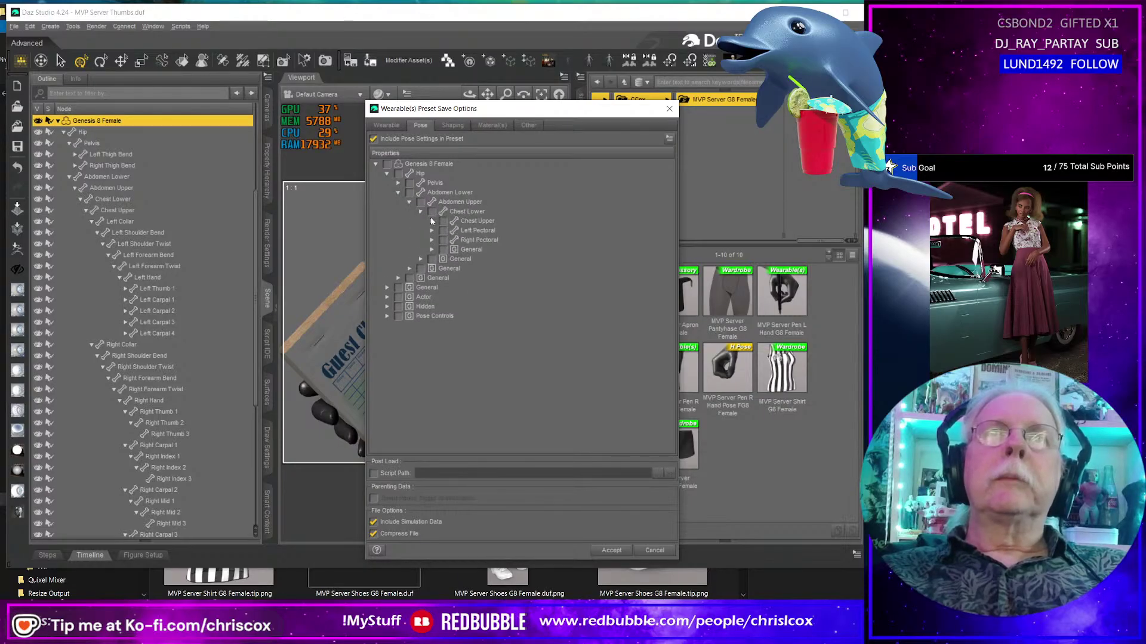
click(431, 221)
click(443, 240)
click(454, 250)
click(466, 259)
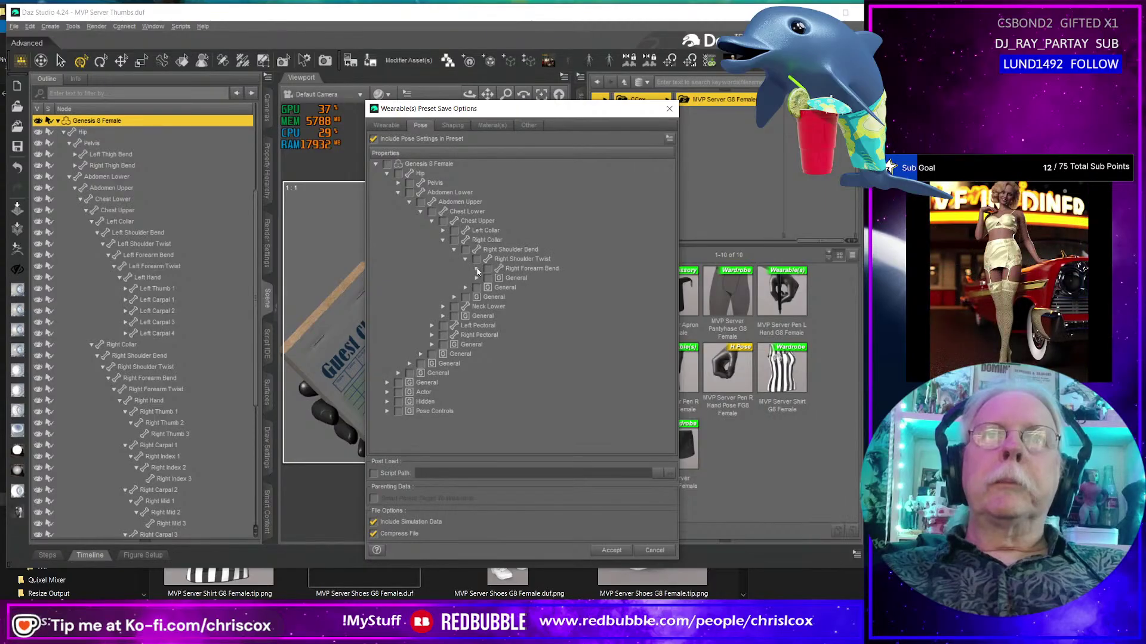
click(477, 268)
click(488, 278)
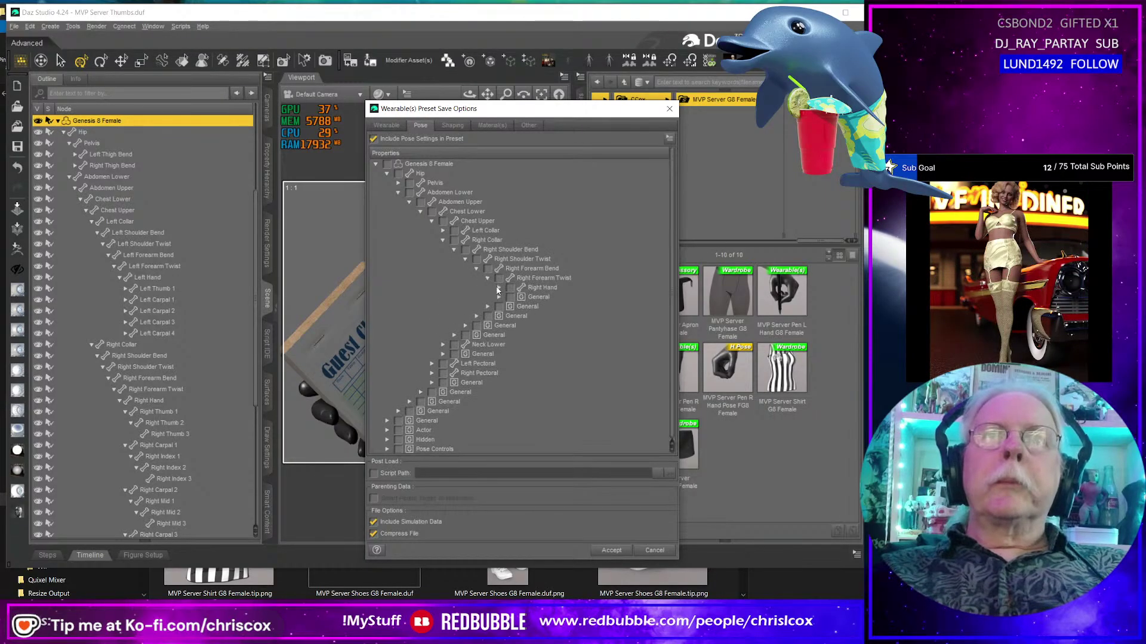
click(499, 288)
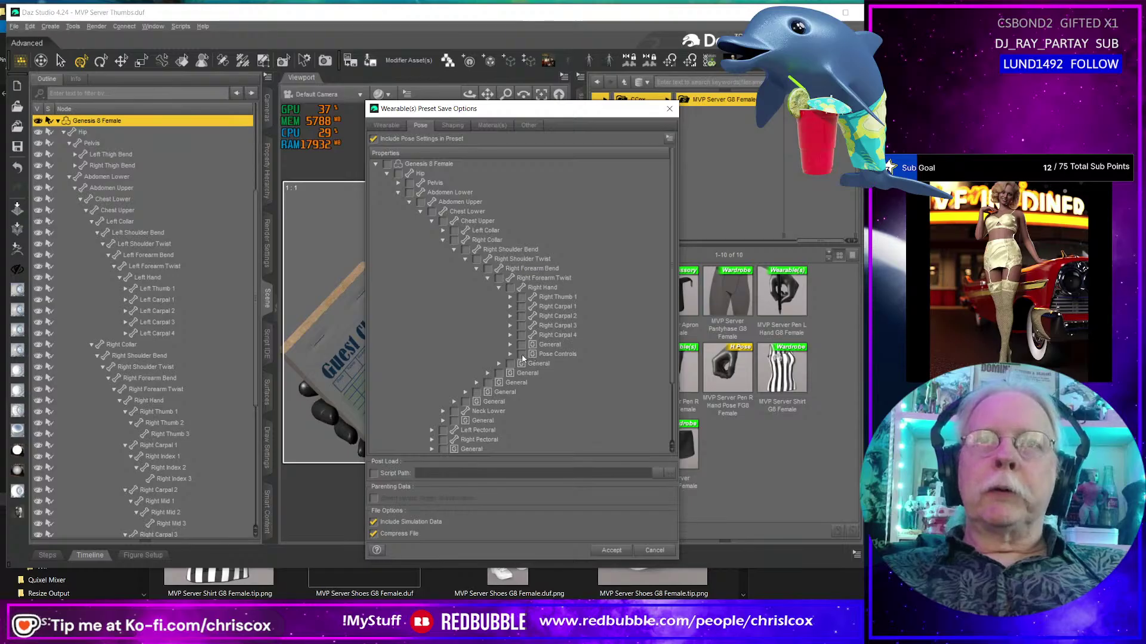
Include Right Thumb 1, Right Carpal 1 through 4 and the hand's Pose Controls in the pose settings, and save the wearable preset.
click(520, 326)
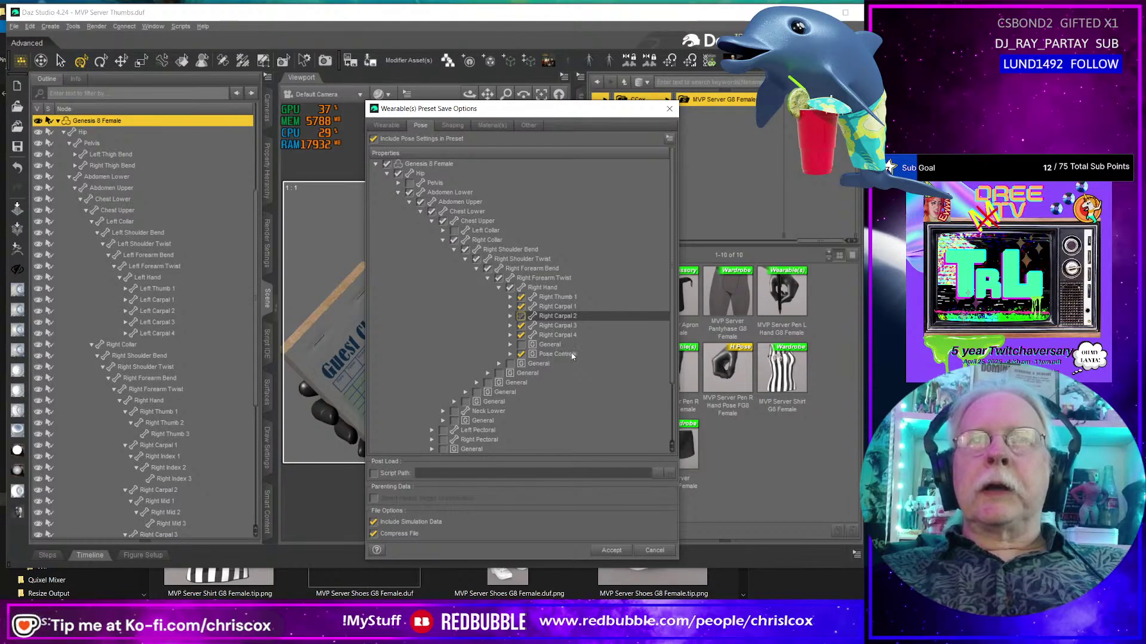
click(510, 356)
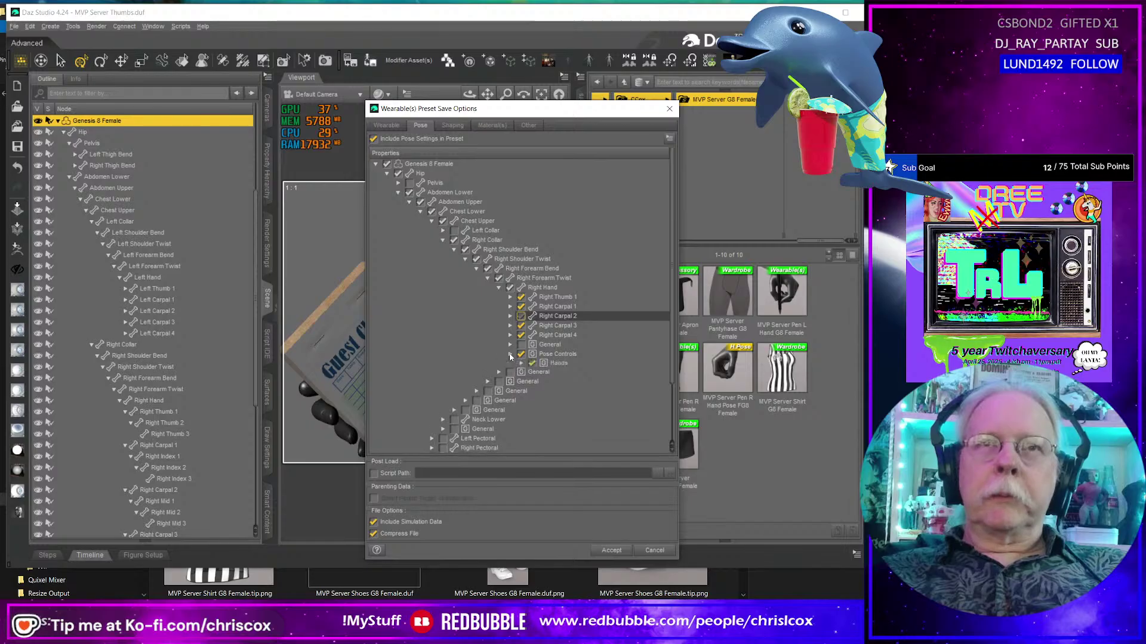
click(511, 355)
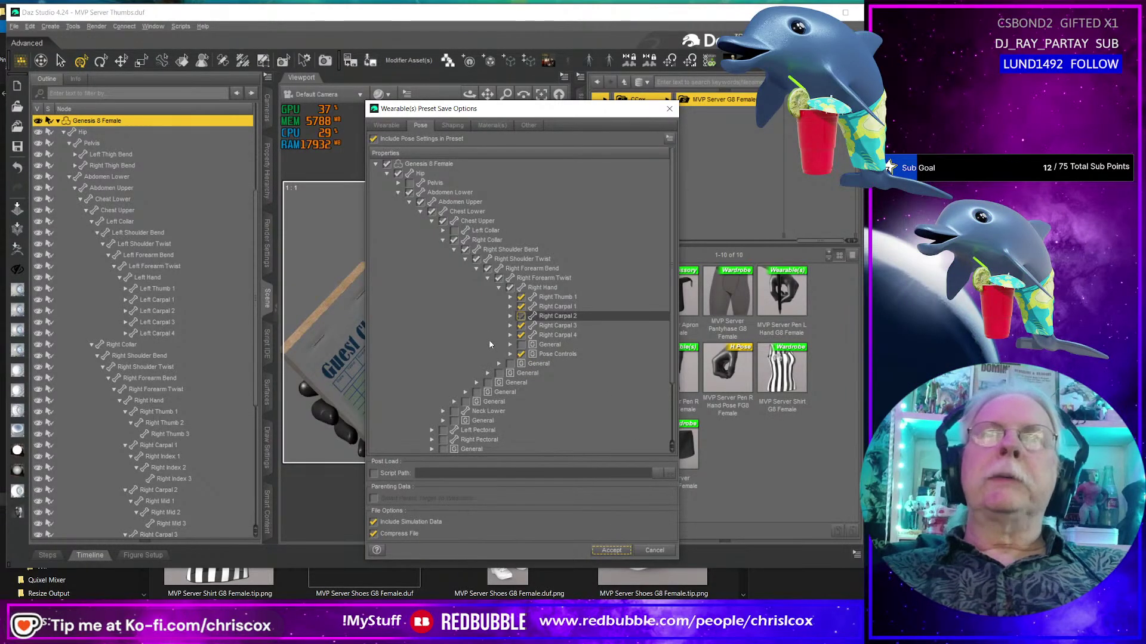
click(611, 550)
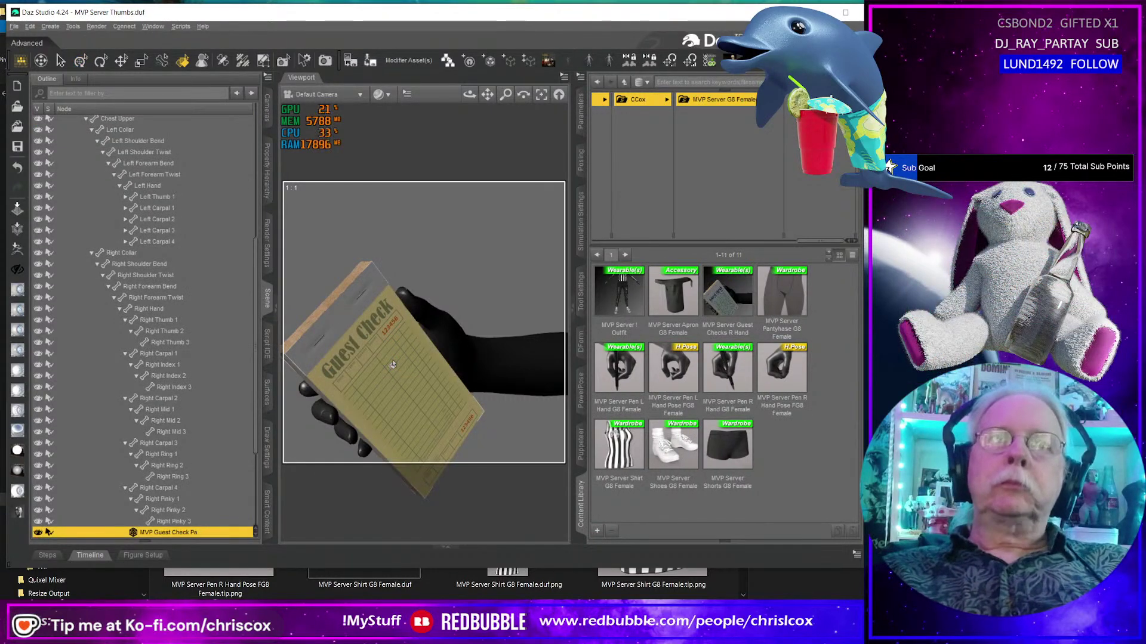
Compare the guest check pad with and without its last material change, leaving that change undone.
key(ctrl+z)
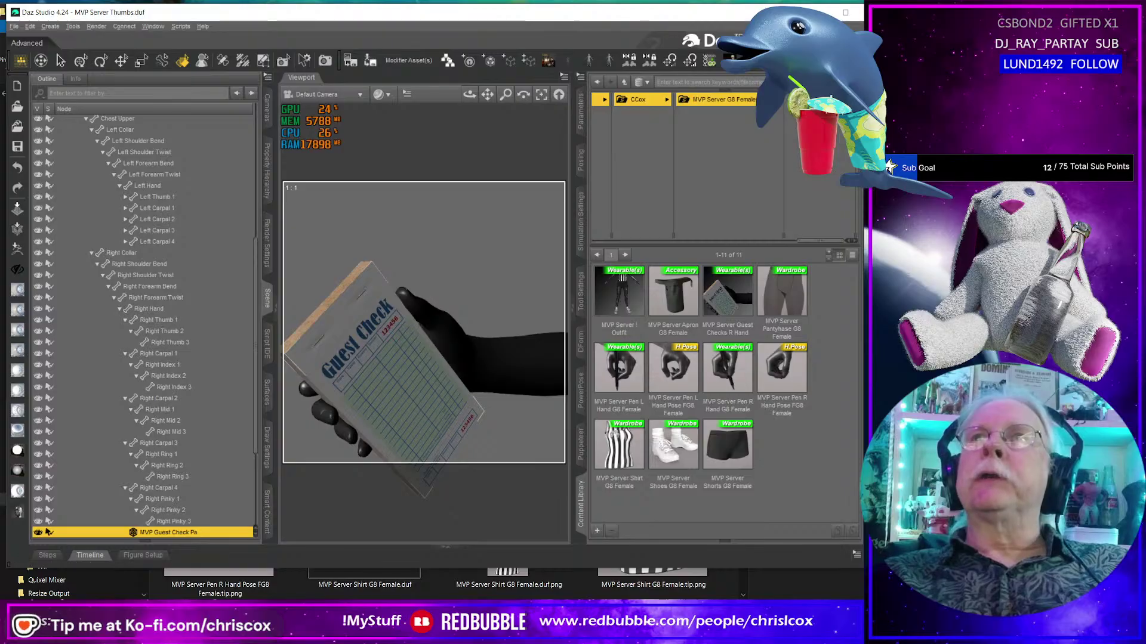
key(ctrl+y)
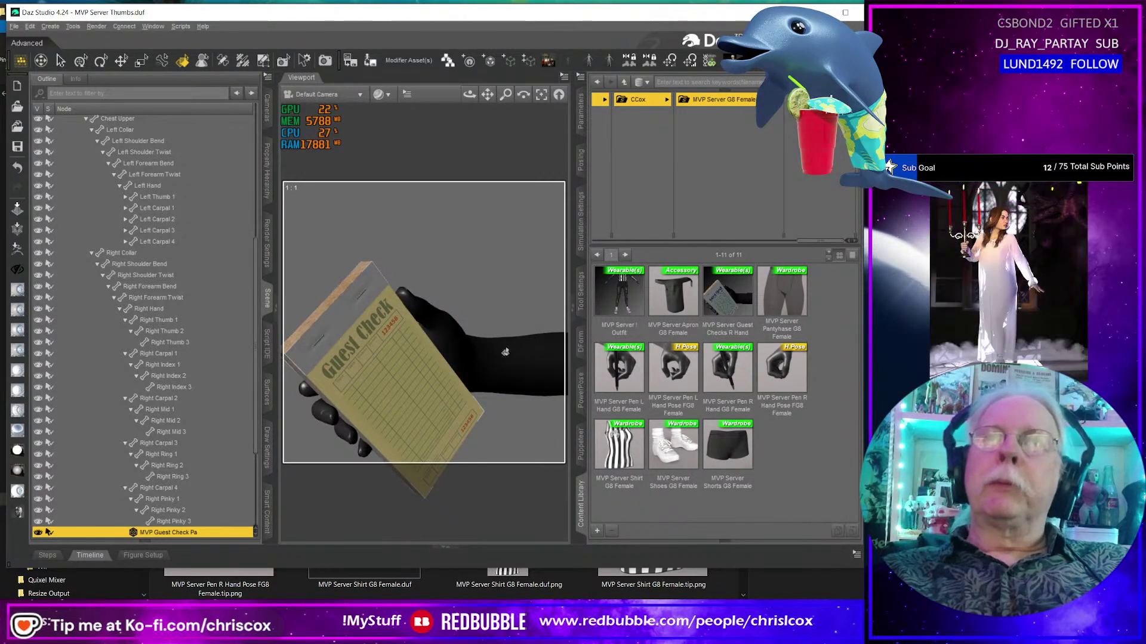
key(ctrl+z)
click(597, 531)
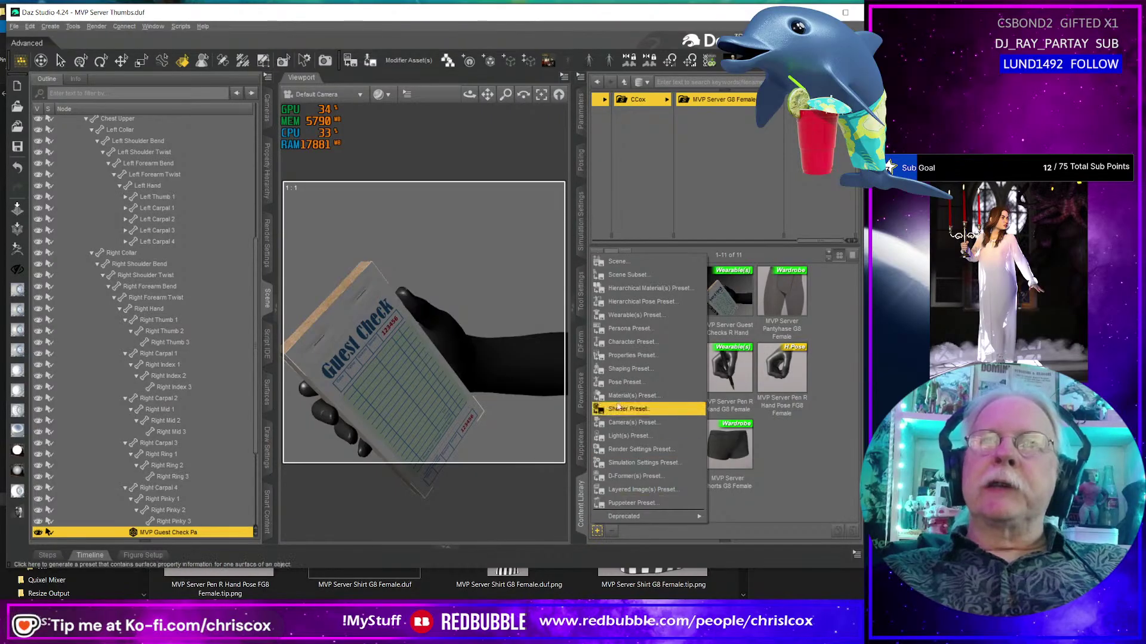
click(619, 316)
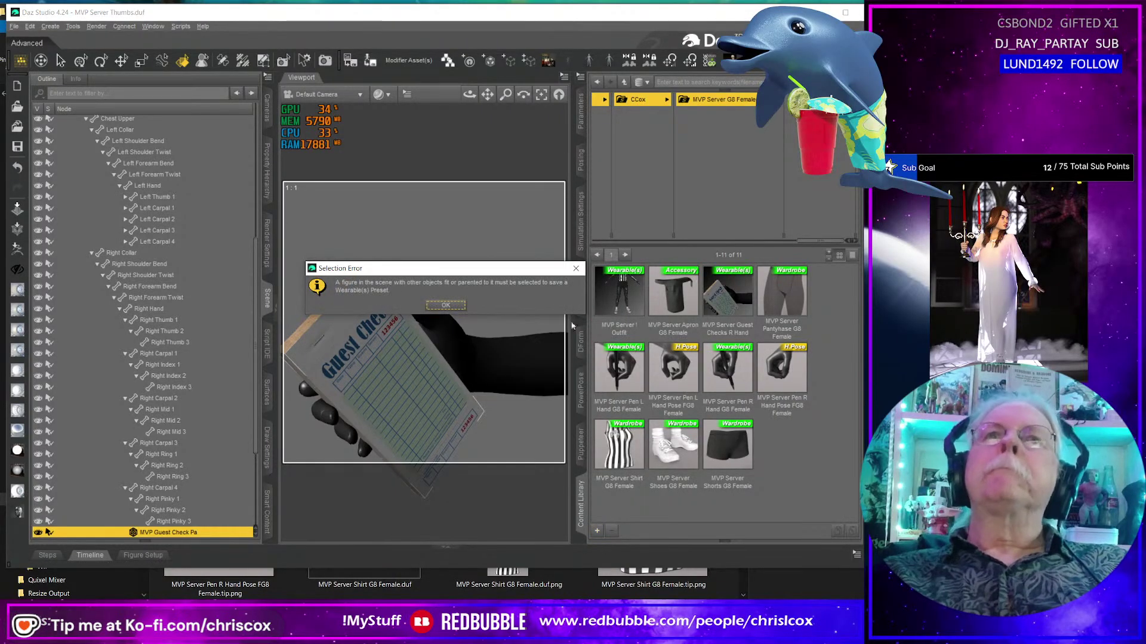
click(446, 305)
With Genesis 8 Female selected, choose to overwrite the wearable preset MVP Server Guest Checks R Hand.duf and continue to its save options.
click(495, 358)
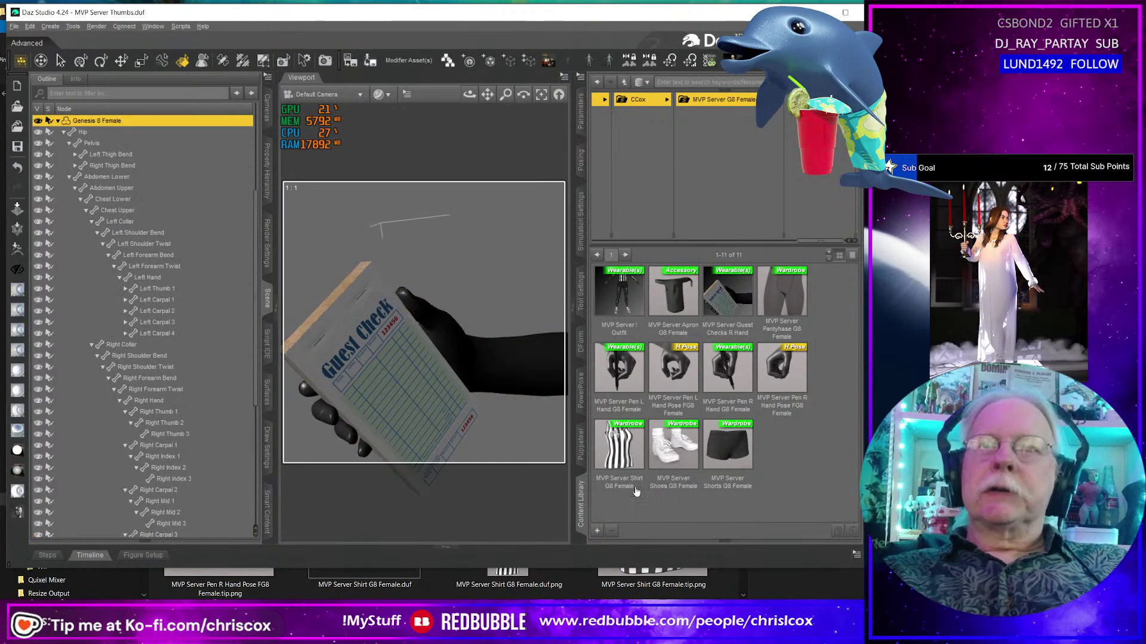
click(597, 531)
click(633, 317)
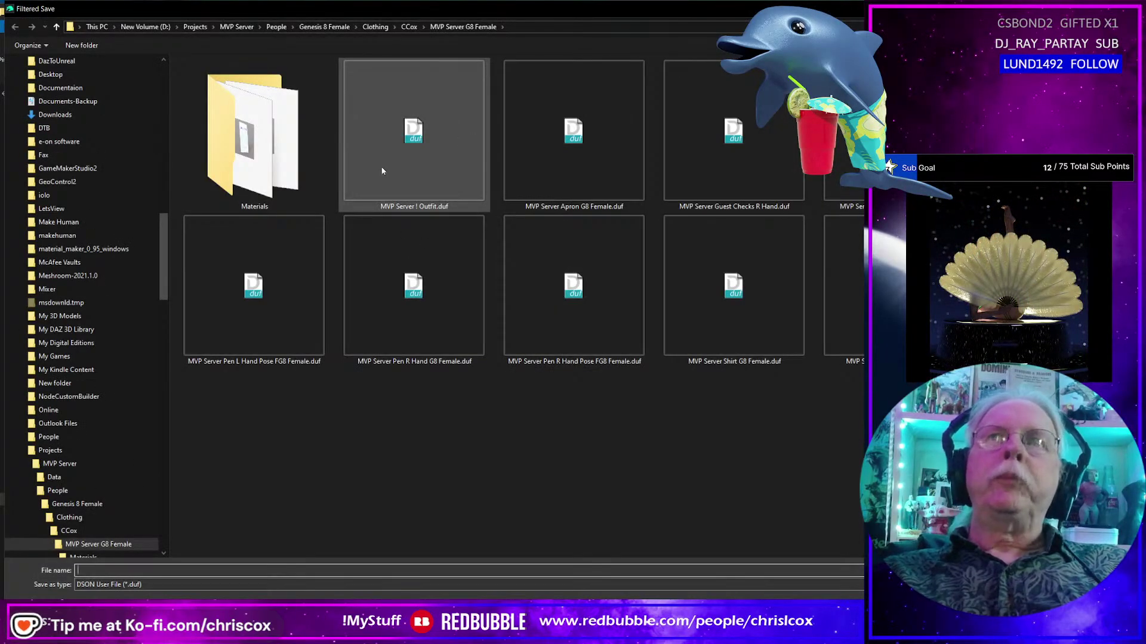
double_click(734, 168)
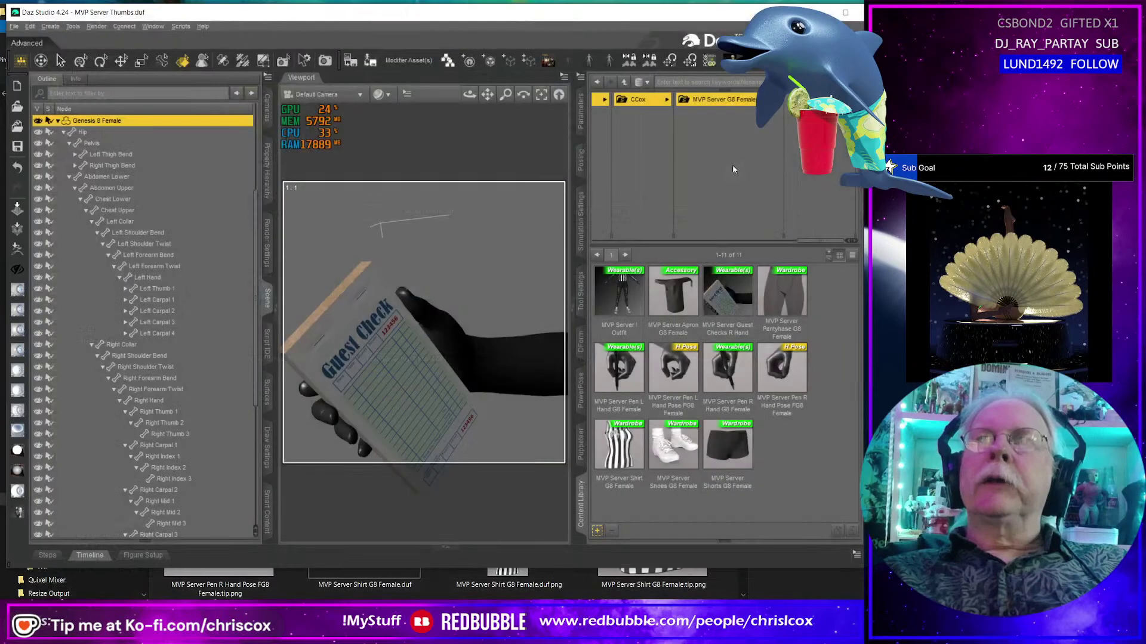
click(399, 304)
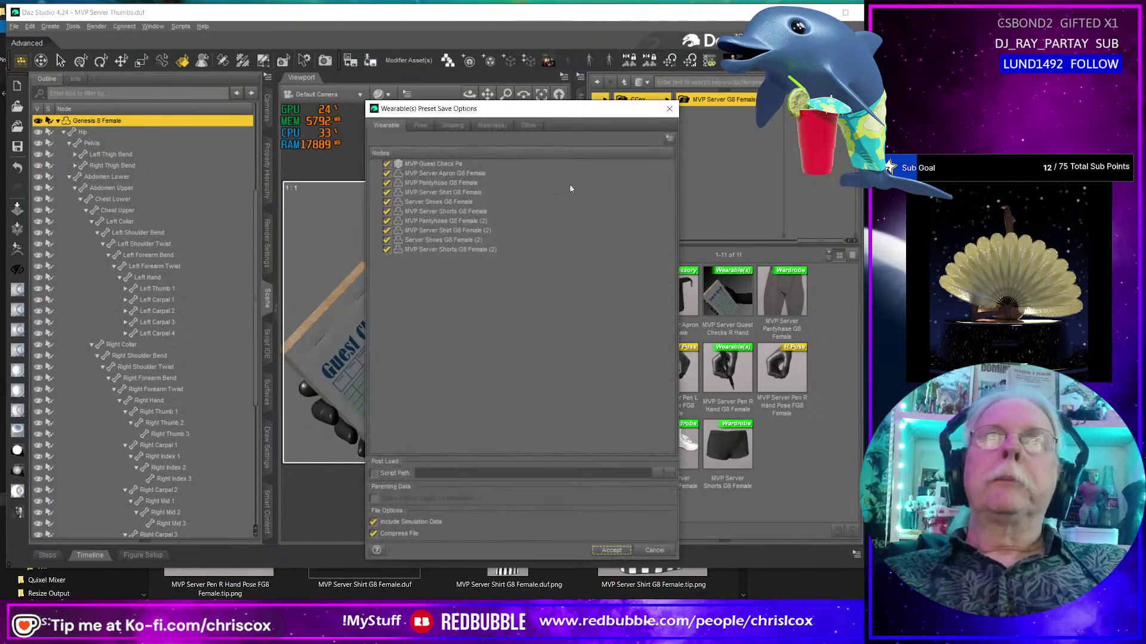
Exclude all wearable nodes, include pose settings in the preset, and clear all of Genesis 8 Female's pose properties.
right_click(447, 186)
mouse_move(471, 221)
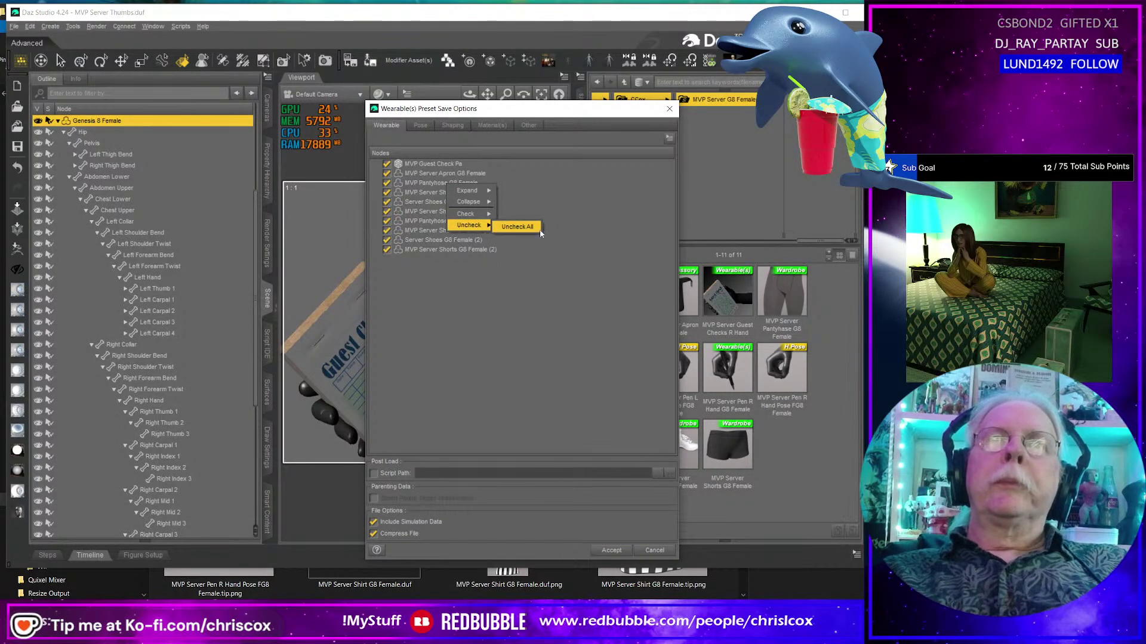
click(514, 230)
click(420, 126)
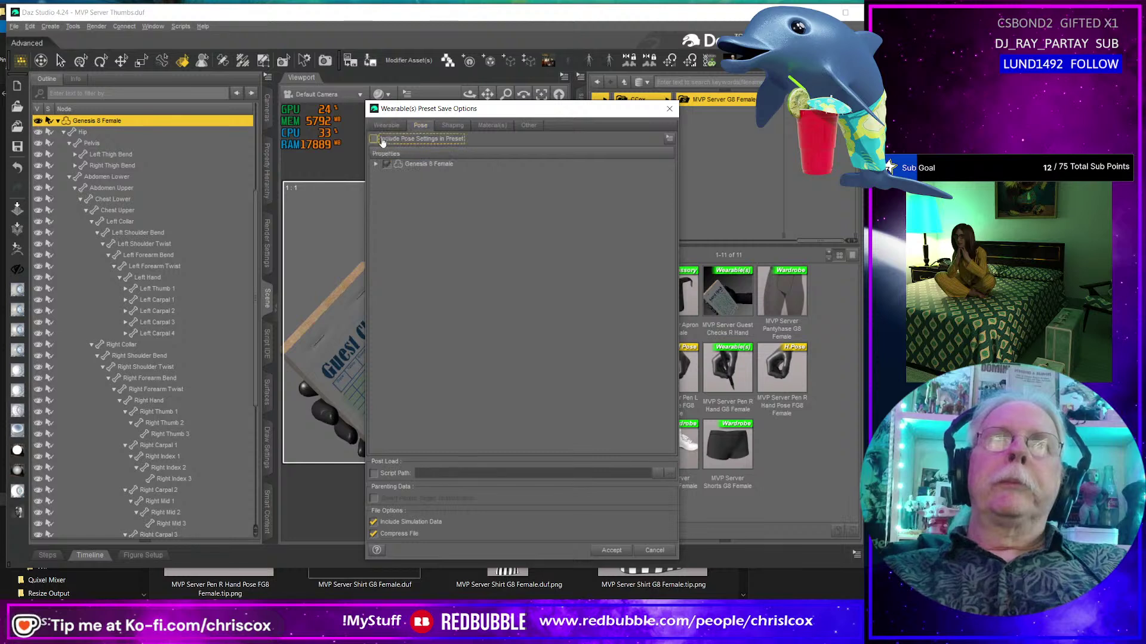
click(387, 164)
Expand the pose properties from Genesis 8 Female through the hip, chest, right collar and right arm to the Right Hand bone's children.
click(376, 163)
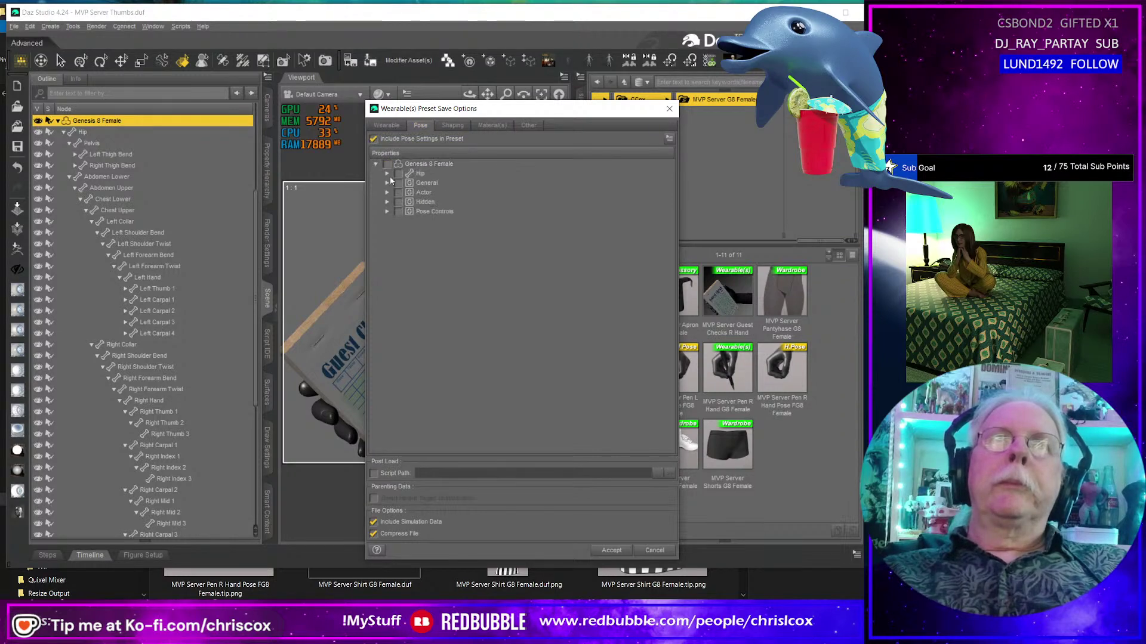
click(387, 173)
click(398, 192)
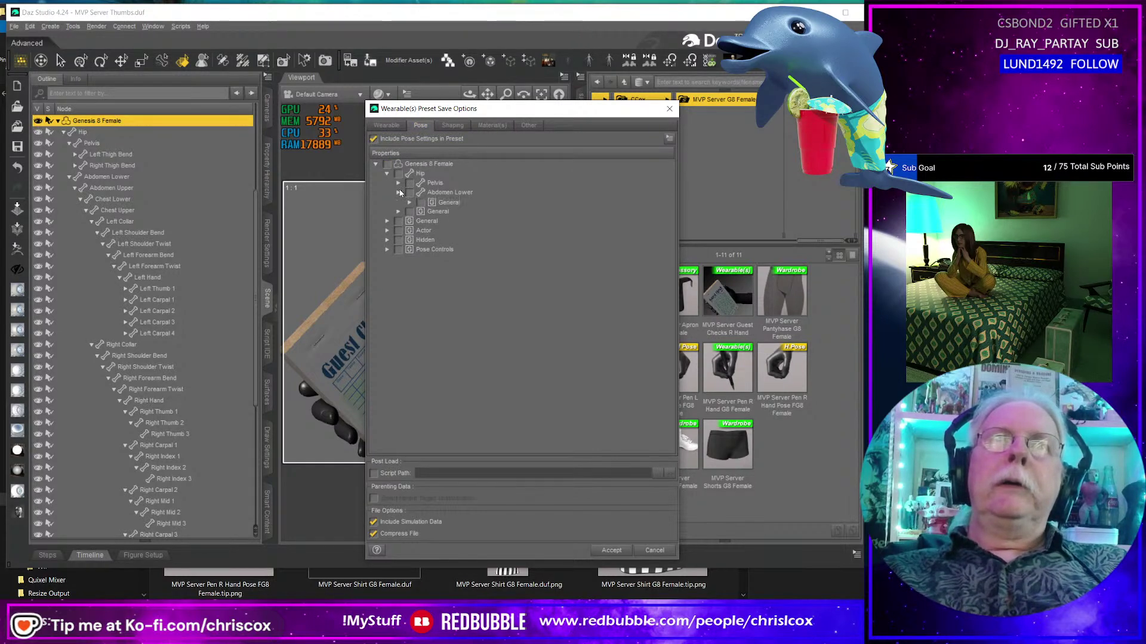
click(410, 202)
click(420, 211)
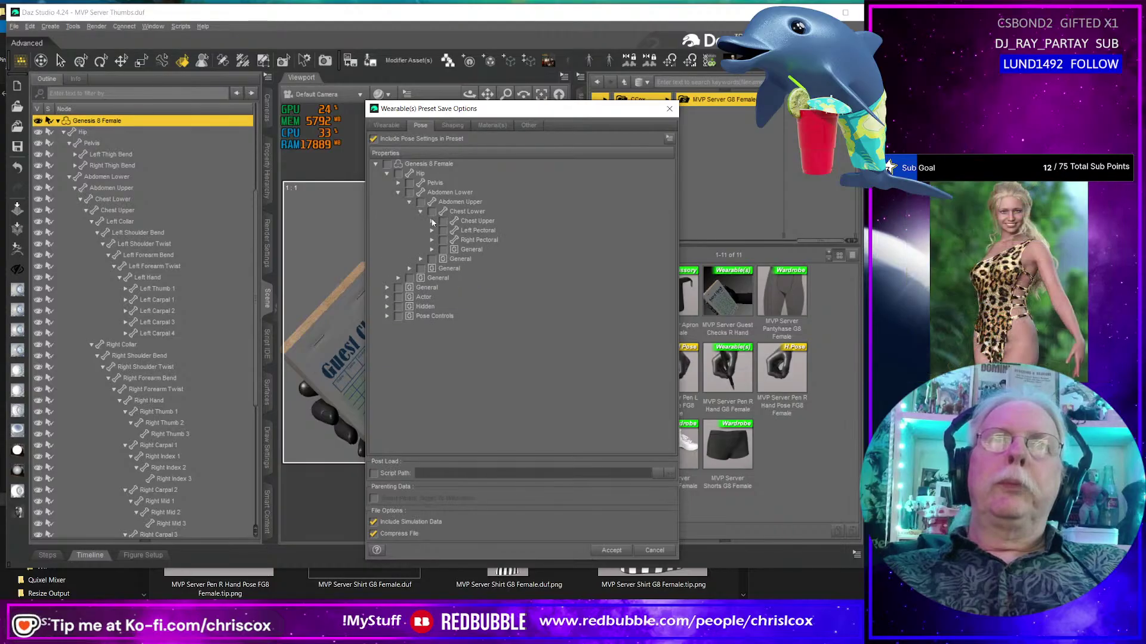
click(431, 221)
click(443, 240)
click(454, 249)
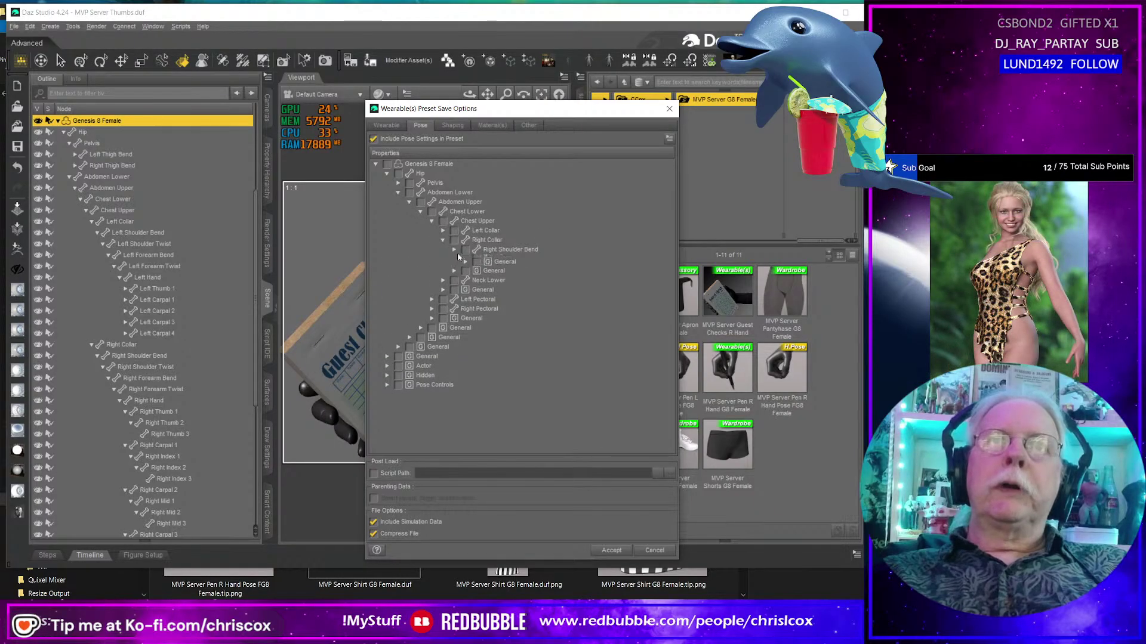
click(465, 259)
click(476, 268)
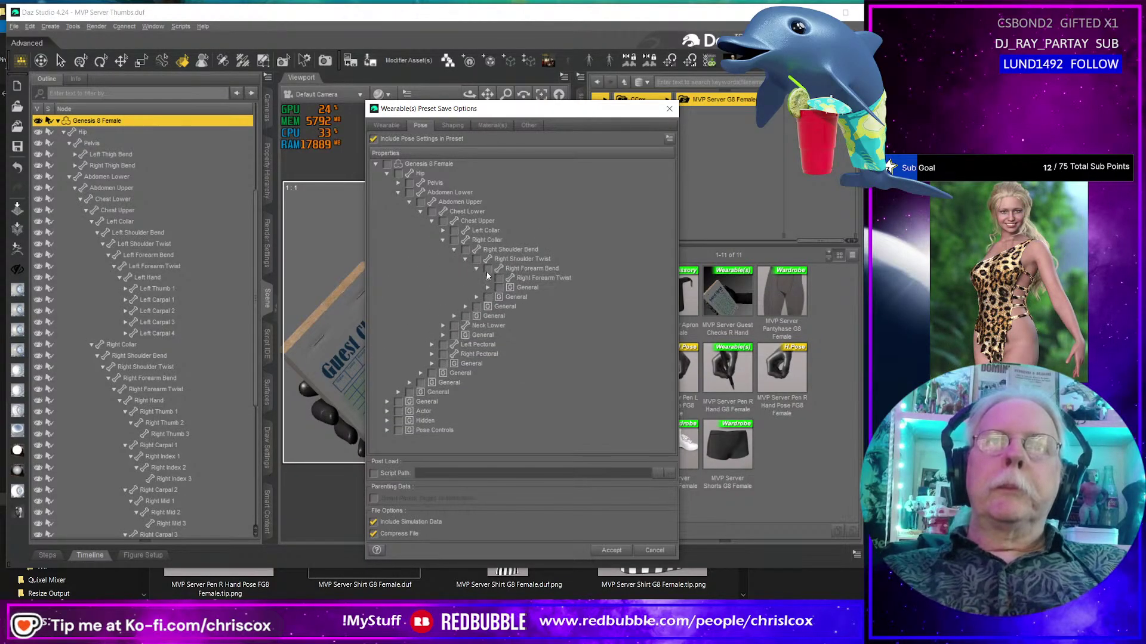
click(488, 278)
click(499, 288)
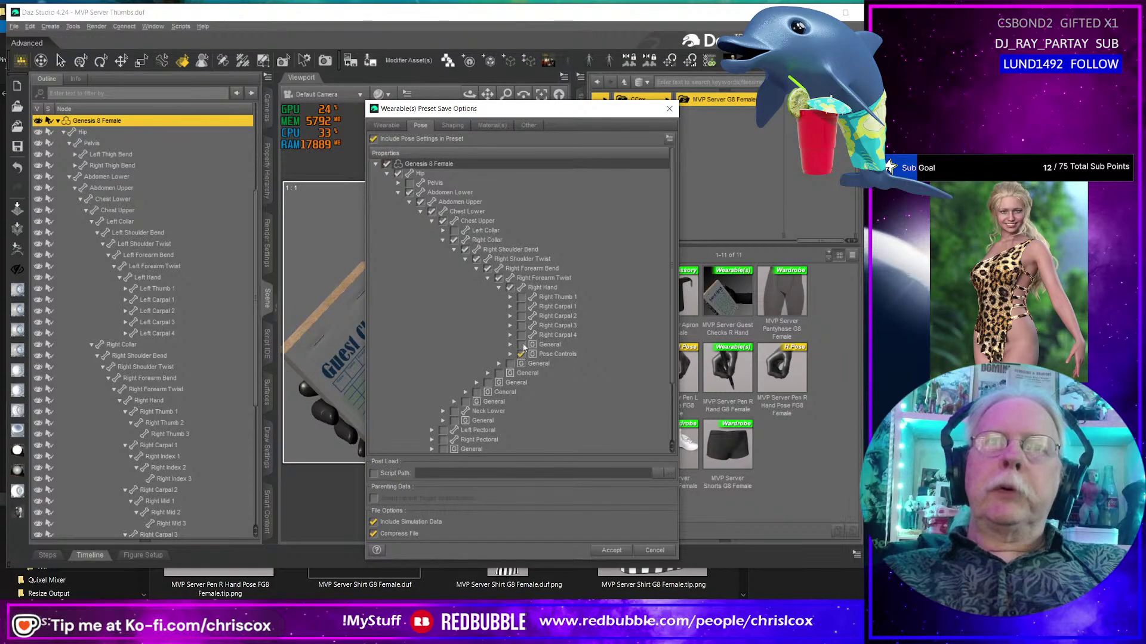
Include Right Carpal 2 through 4 and the right hand's Pose Controls in the pose settings, and save the wearable preset.
click(520, 335)
click(521, 326)
click(521, 315)
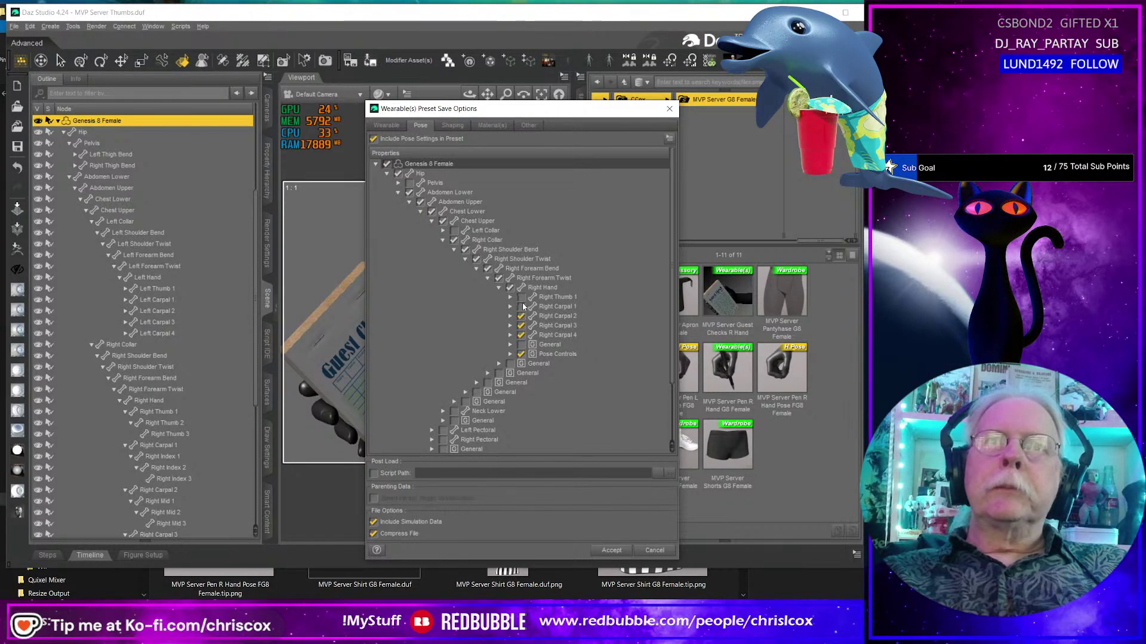
click(611, 550)
Undo the last three scene changes.
key(ctrl+z)
key(ctrl+z)
key(ctrl+z)
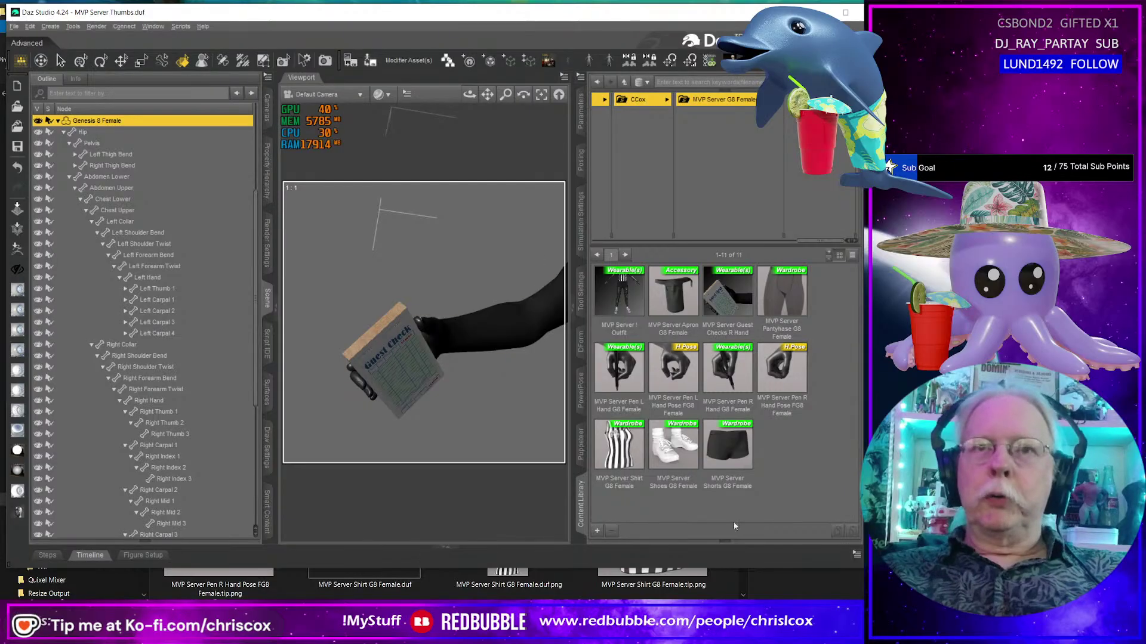
click(597, 530)
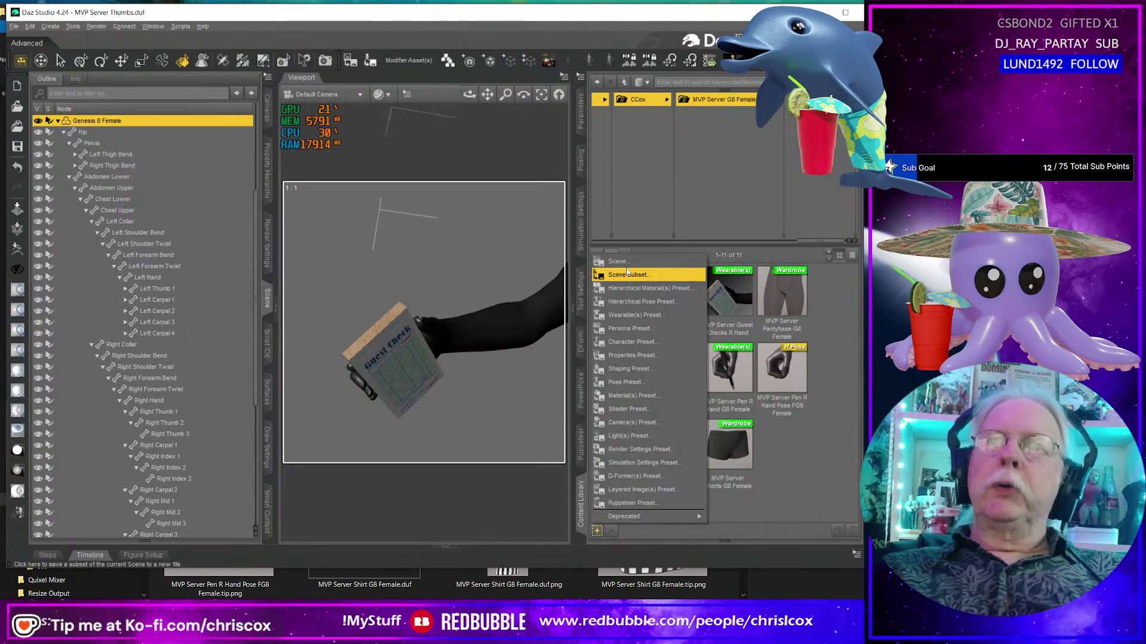
click(637, 303)
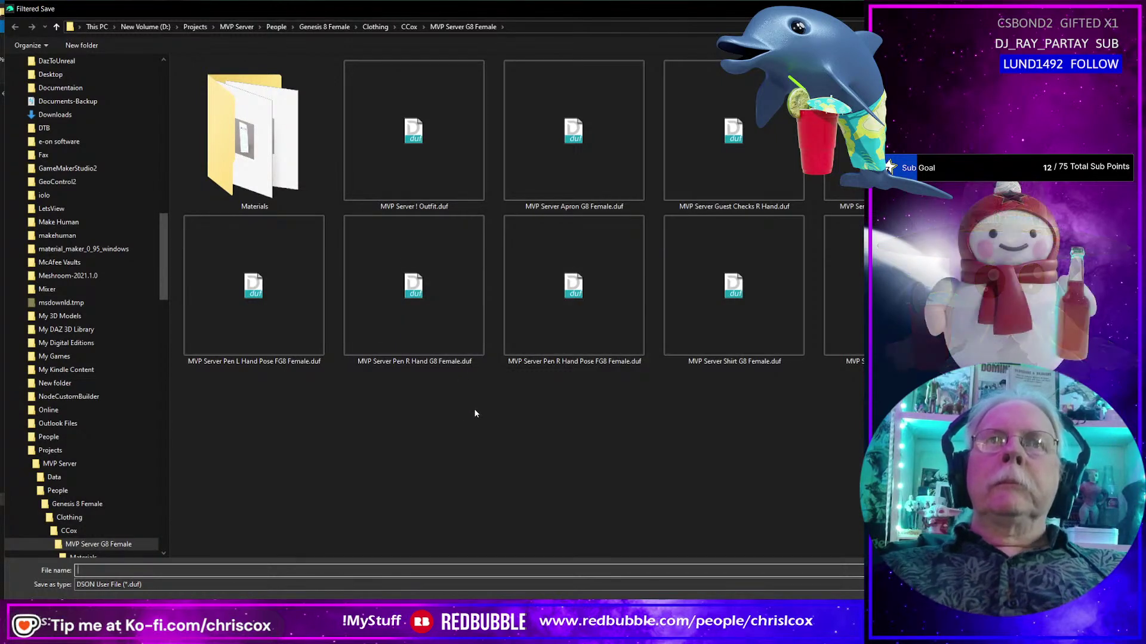
click(737, 164)
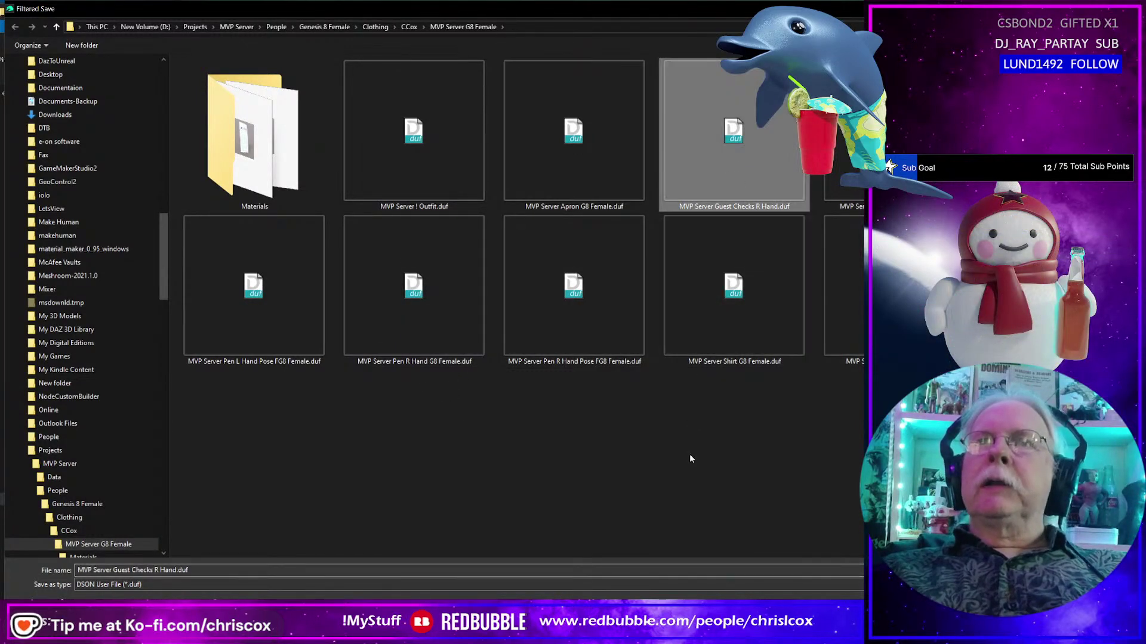
click(209, 571)
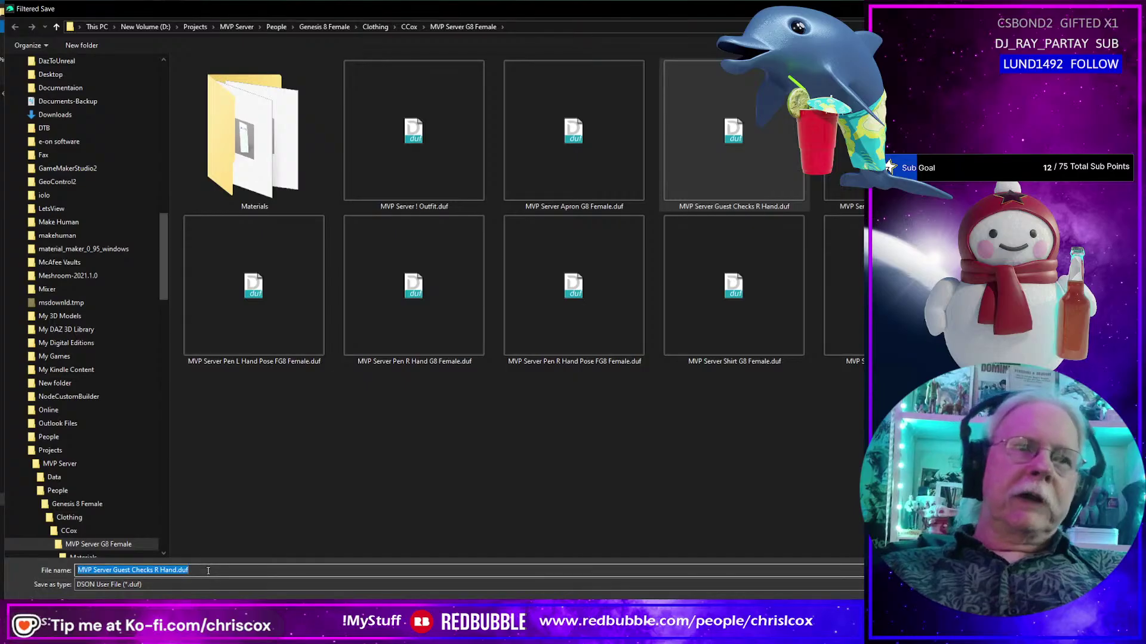
click(208, 570)
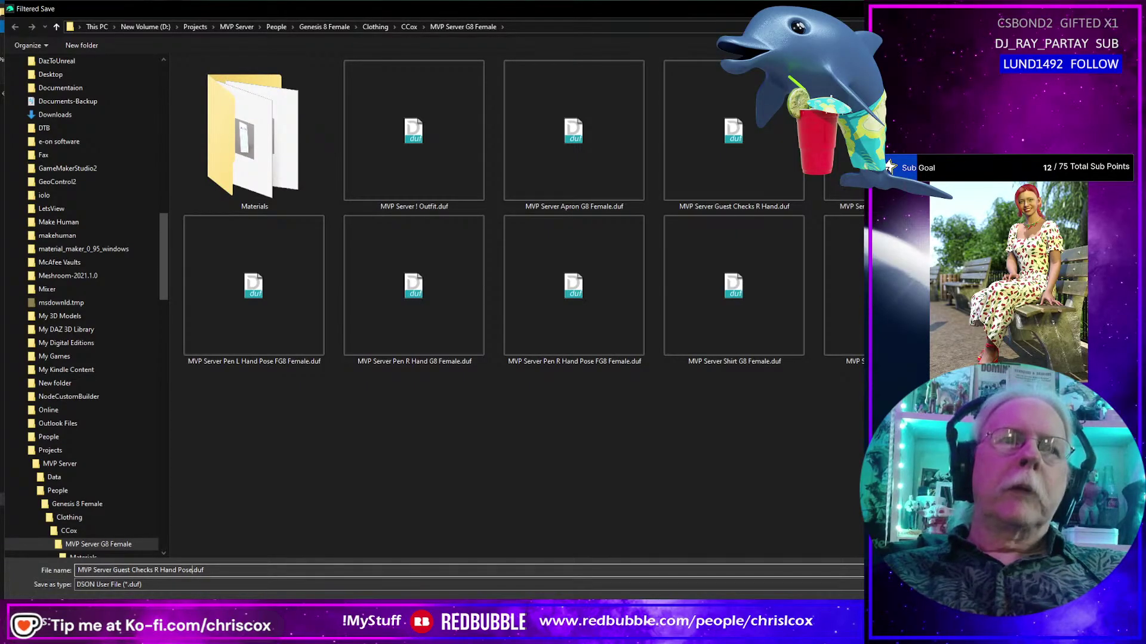
text(G8 Female)
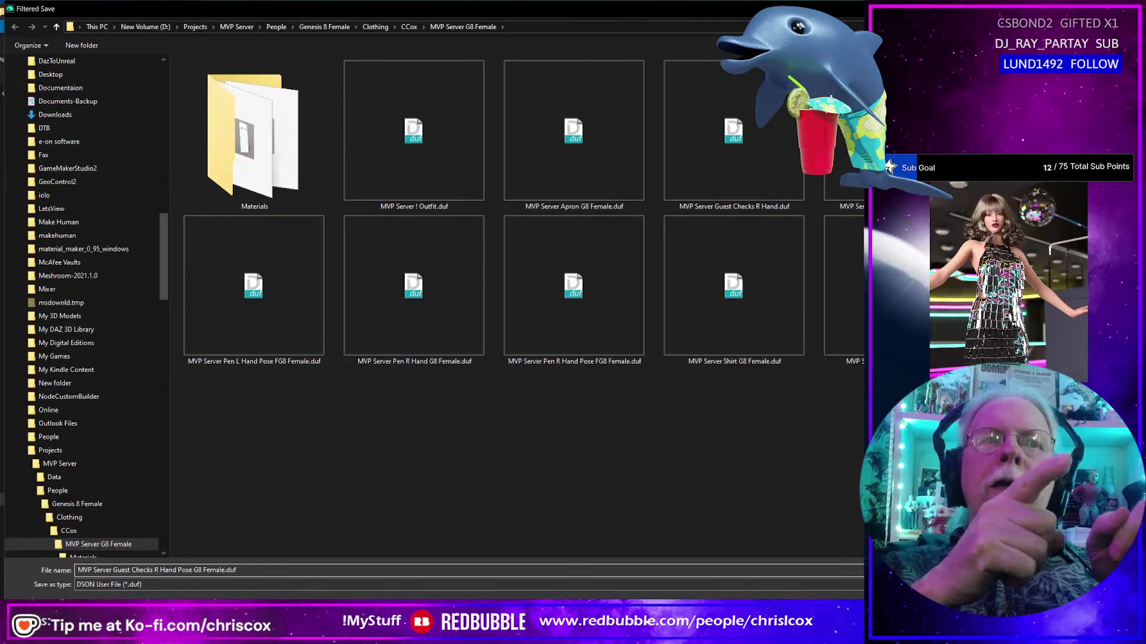
key(Return)
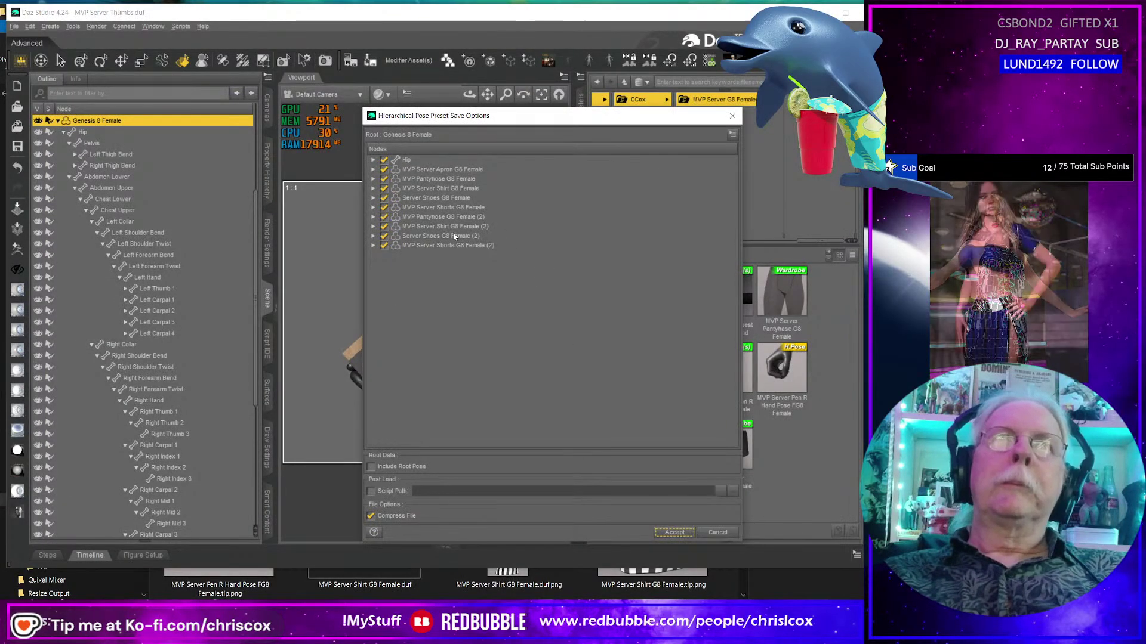
right_click(463, 244)
mouse_move(498, 281)
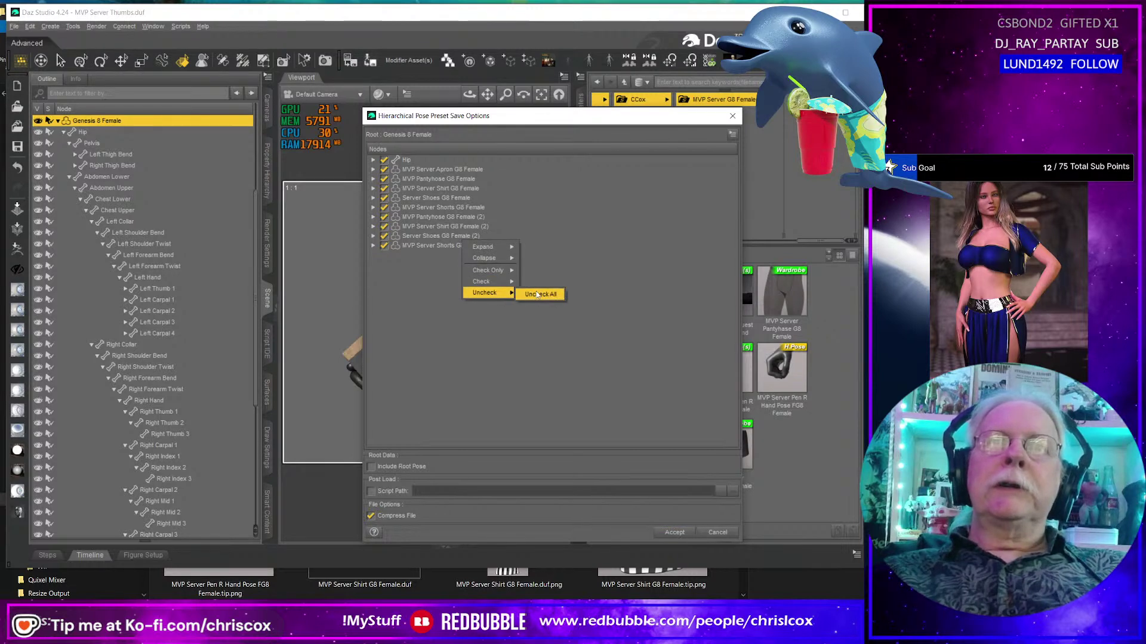
click(539, 294)
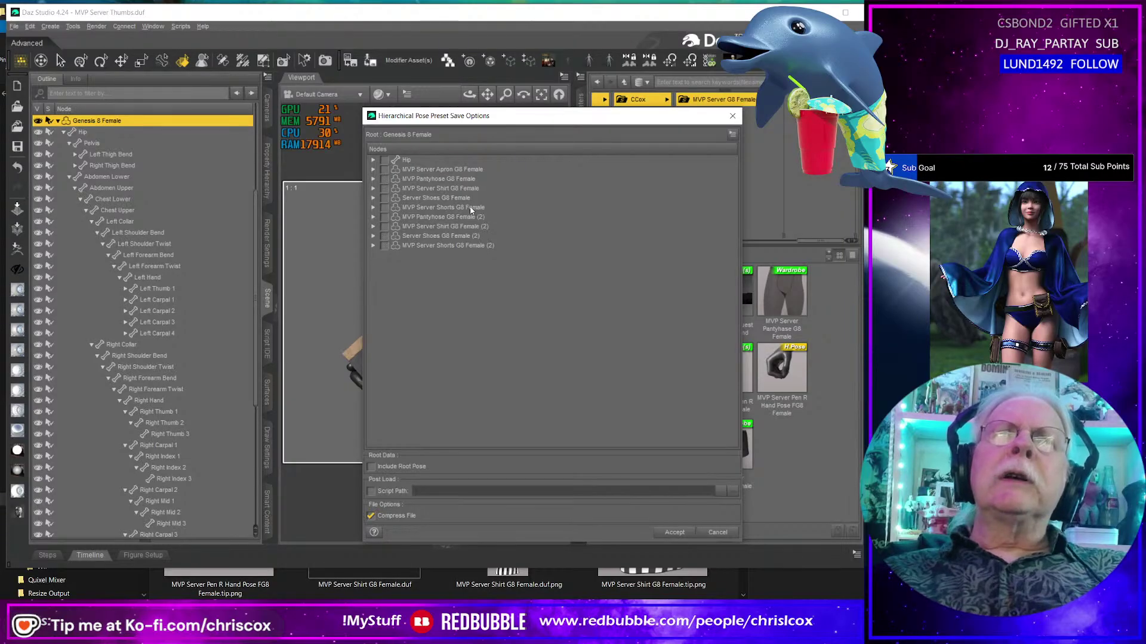
click(373, 161)
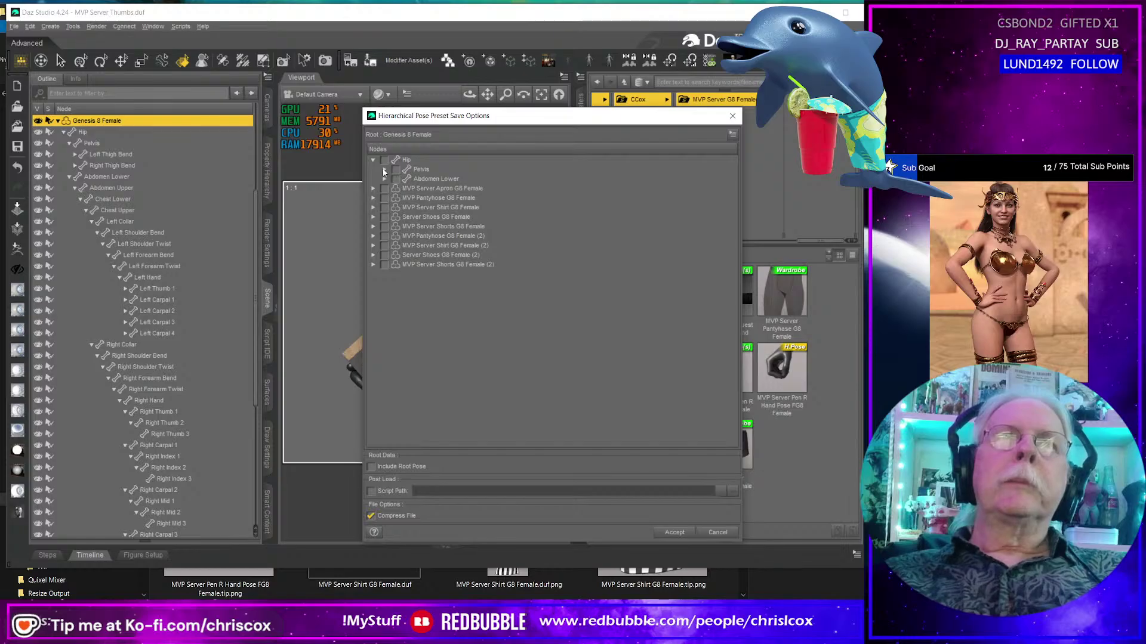
click(384, 179)
click(395, 189)
click(406, 199)
click(417, 209)
click(429, 217)
click(439, 218)
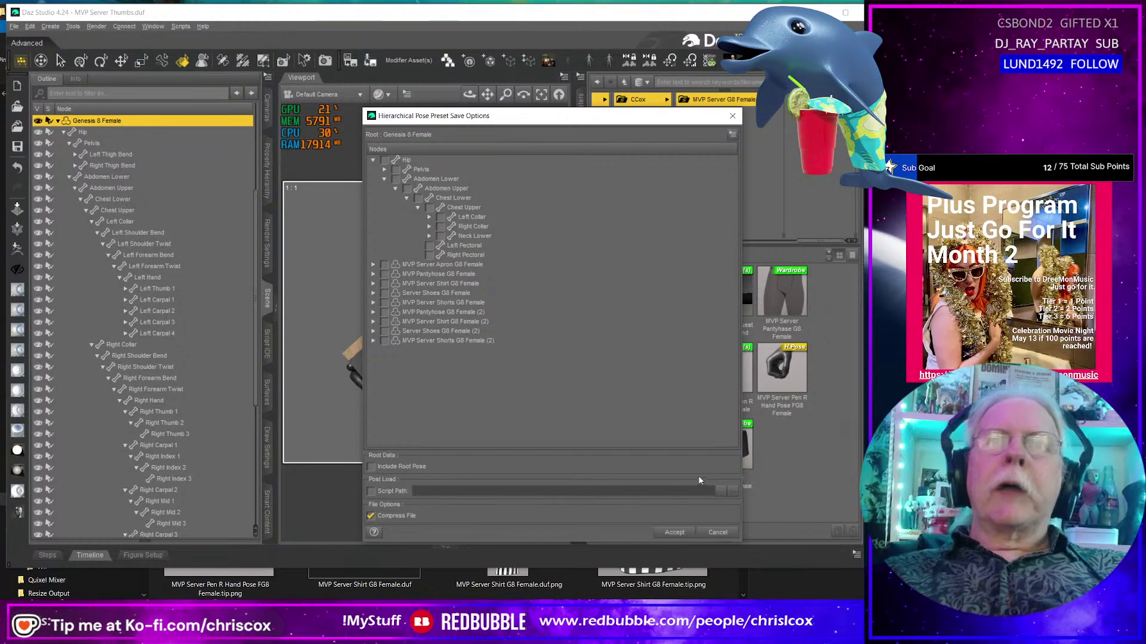
click(723, 533)
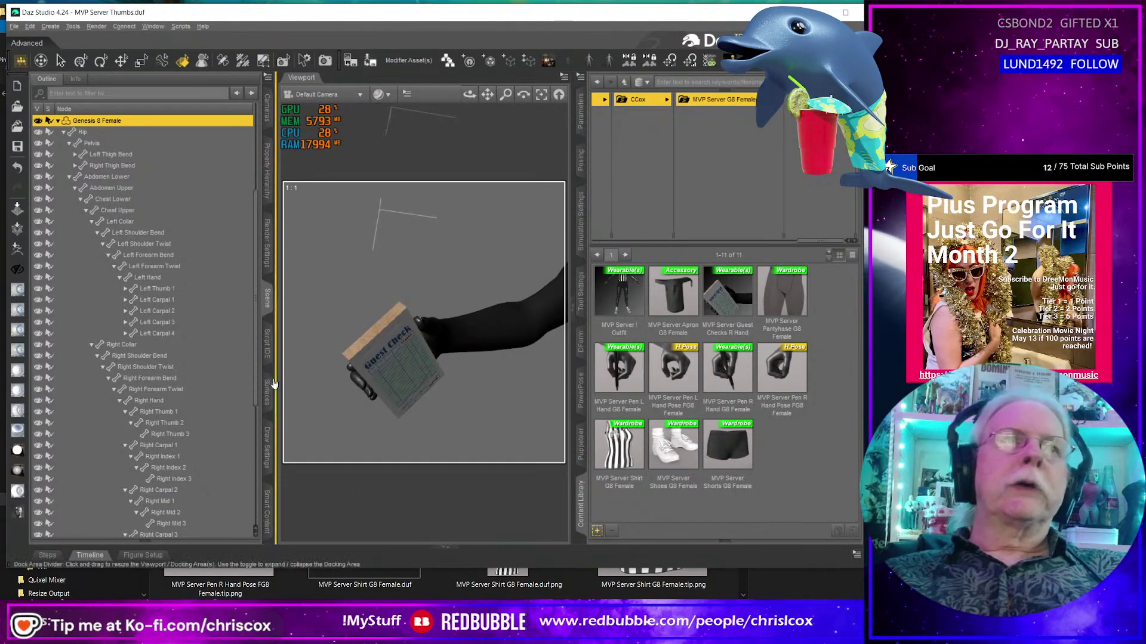
Select Genesis 8 Female's Right Hand bone in the scene hierarchy.
scroll(217, 328, down, 1)
scroll(217, 328, up, 1)
click(434, 343)
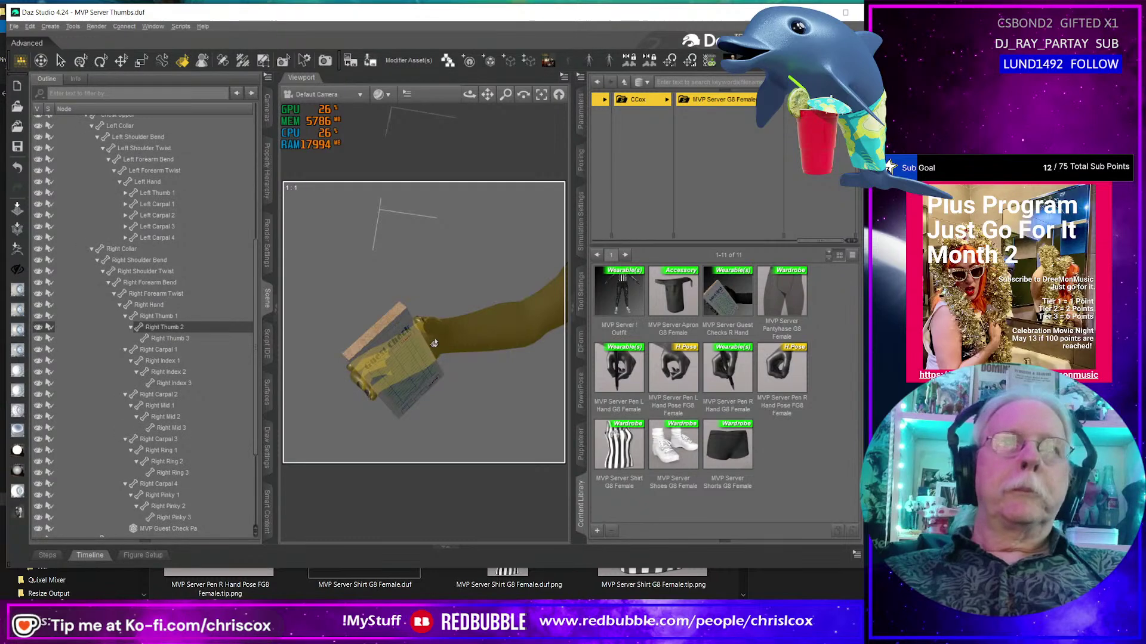
key(ctrl+u)
click(434, 343)
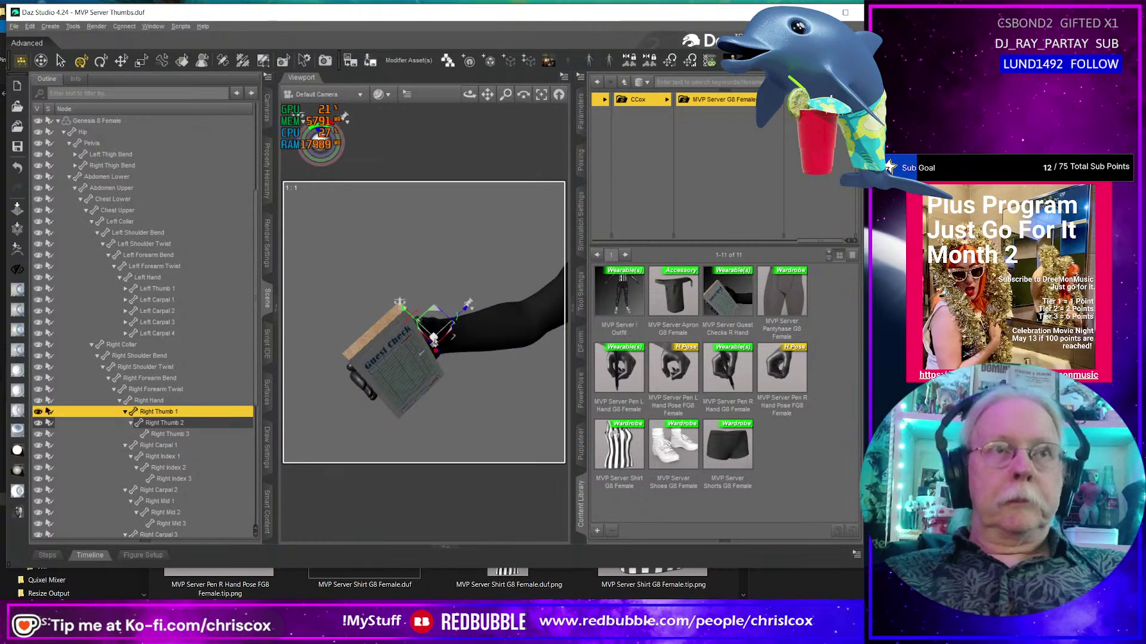
click(156, 401)
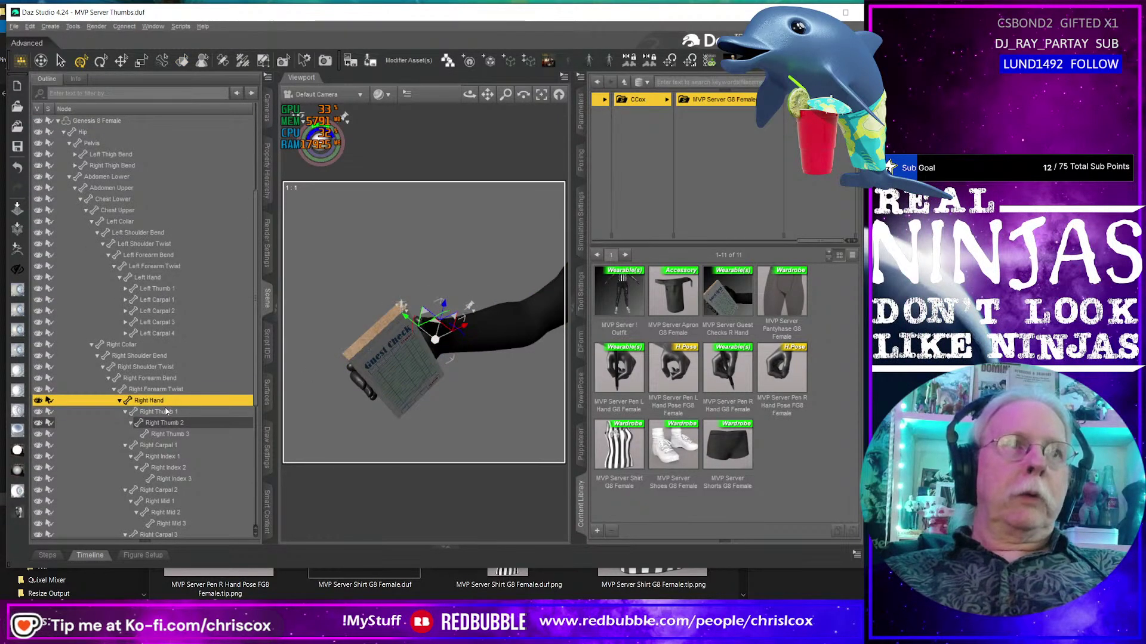
Select the right hand's finger bones from Right Thumb 1 through the MVP Guest Check Pad.
click(167, 412)
scroll(167, 413, down, 4)
shift+click(171, 398)
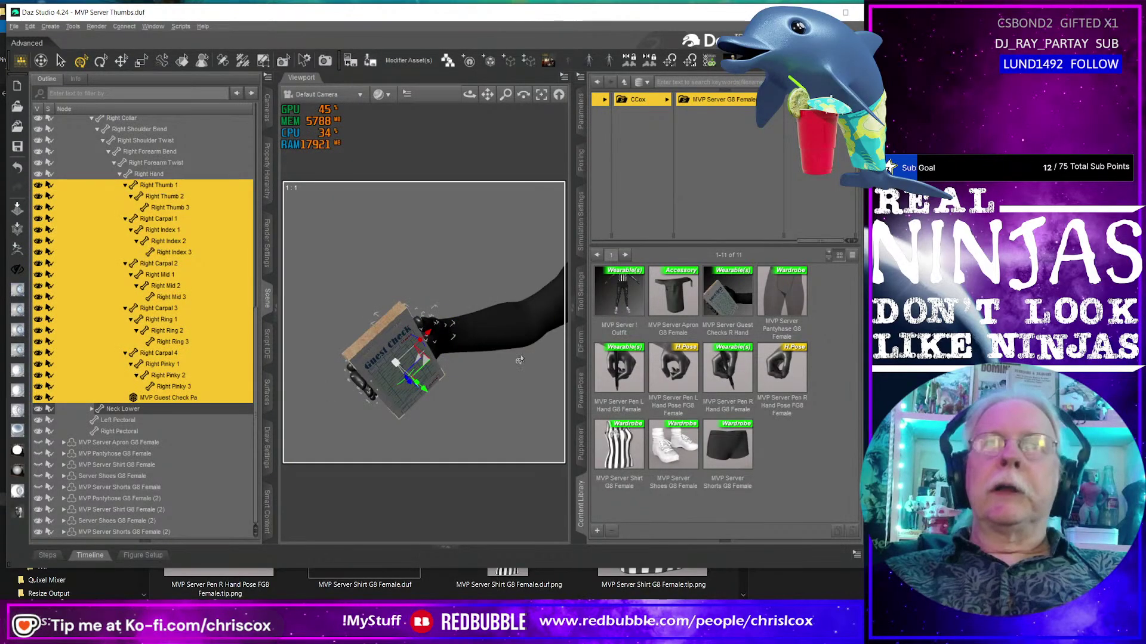
Start saving a hierarchical pose preset named "MVP Server Guest Checks R Hand Pose G8 Female" from the current selection.
click(597, 531)
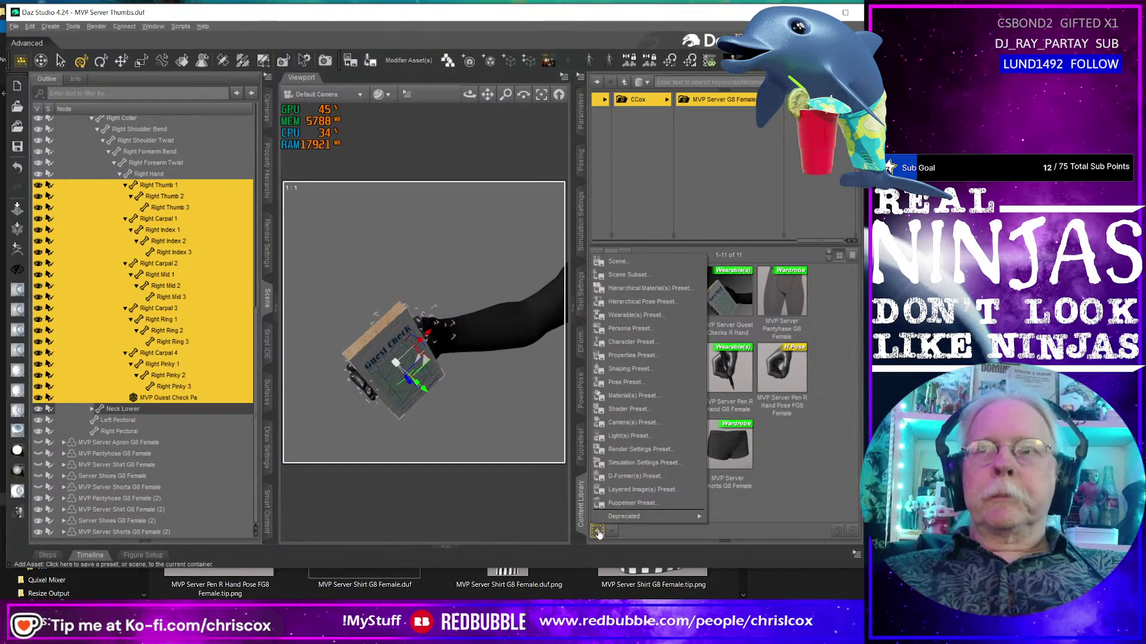
click(627, 303)
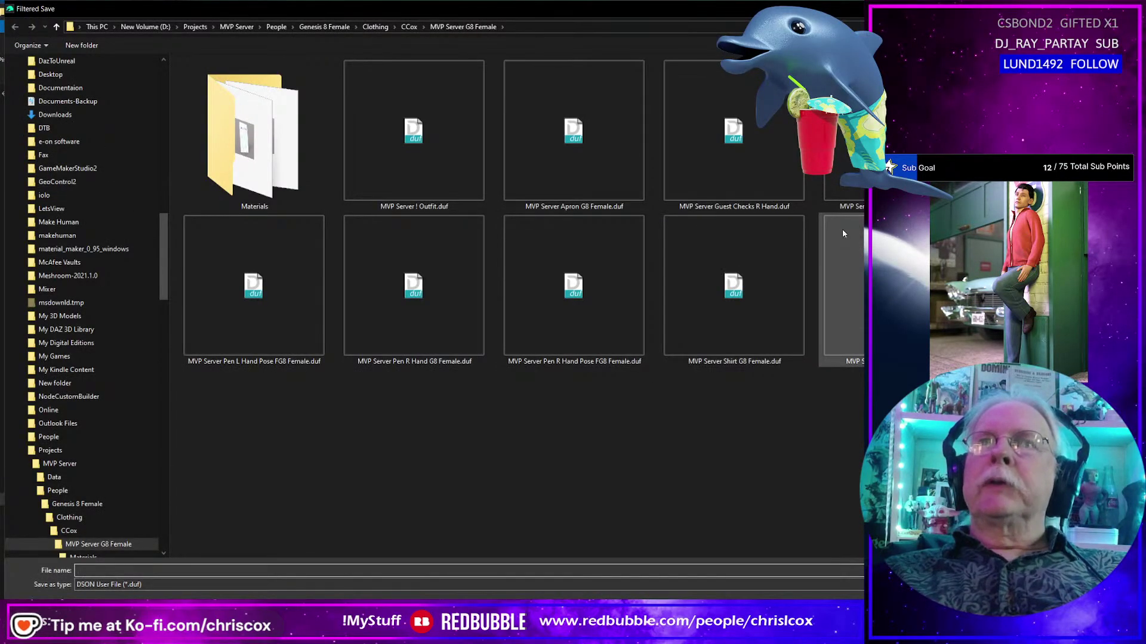
click(740, 209)
click(200, 568)
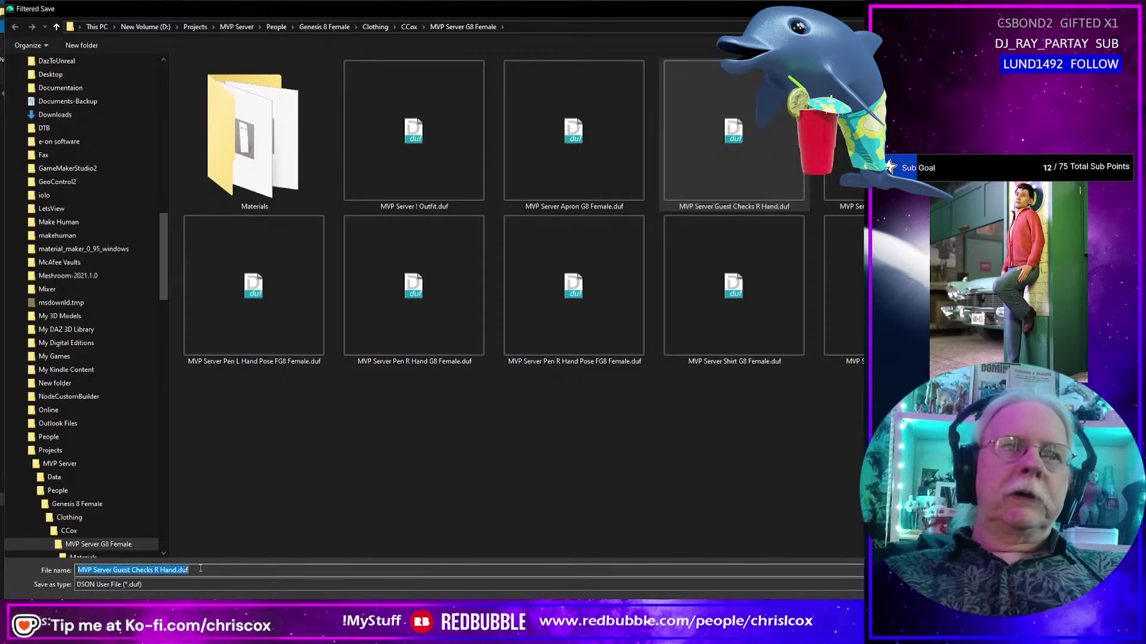
click(201, 569)
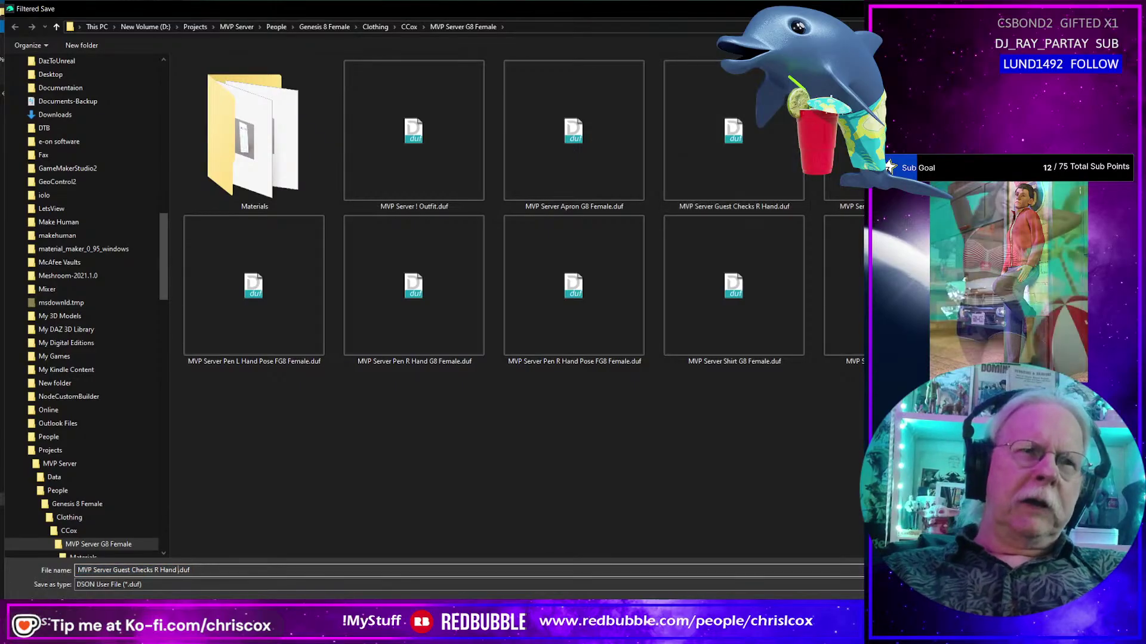
text(Pose G)
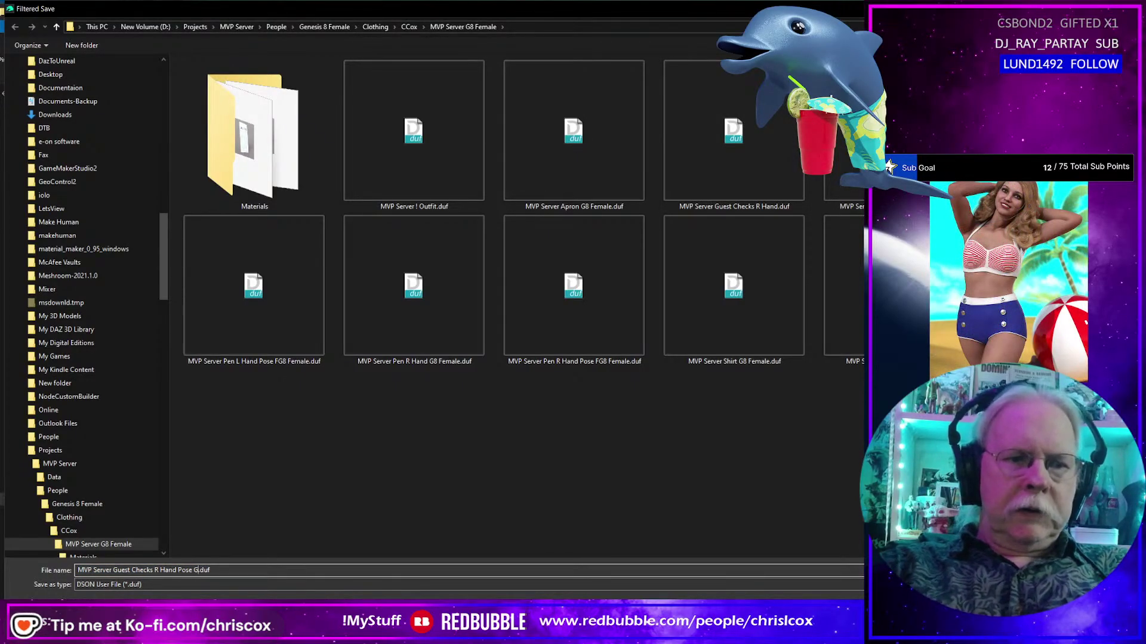
text(8 Female)
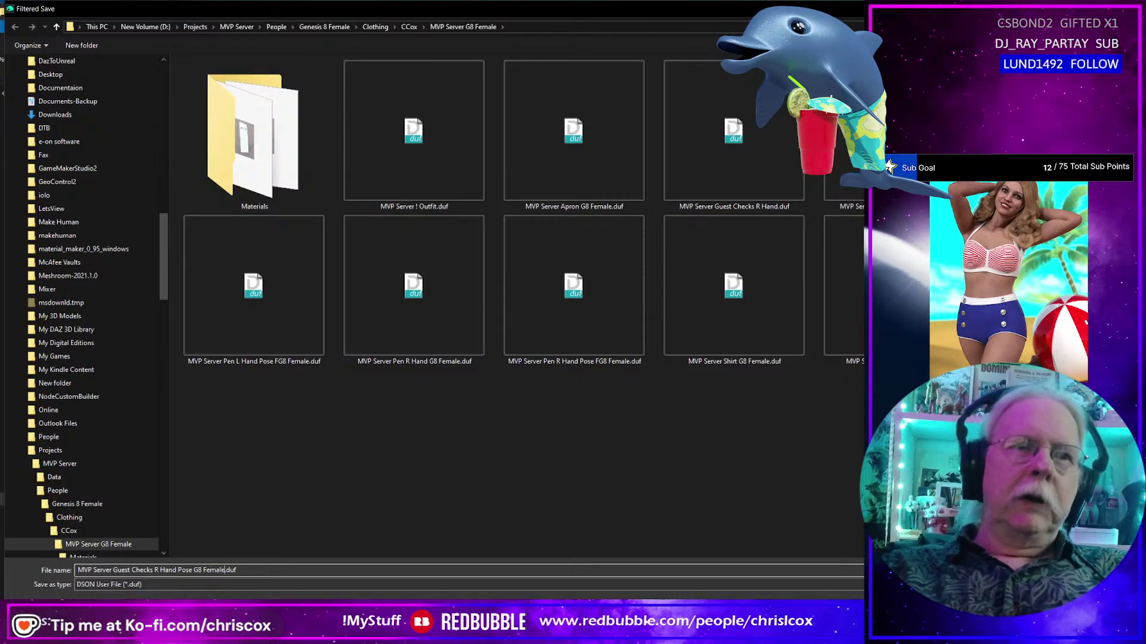
key(Return)
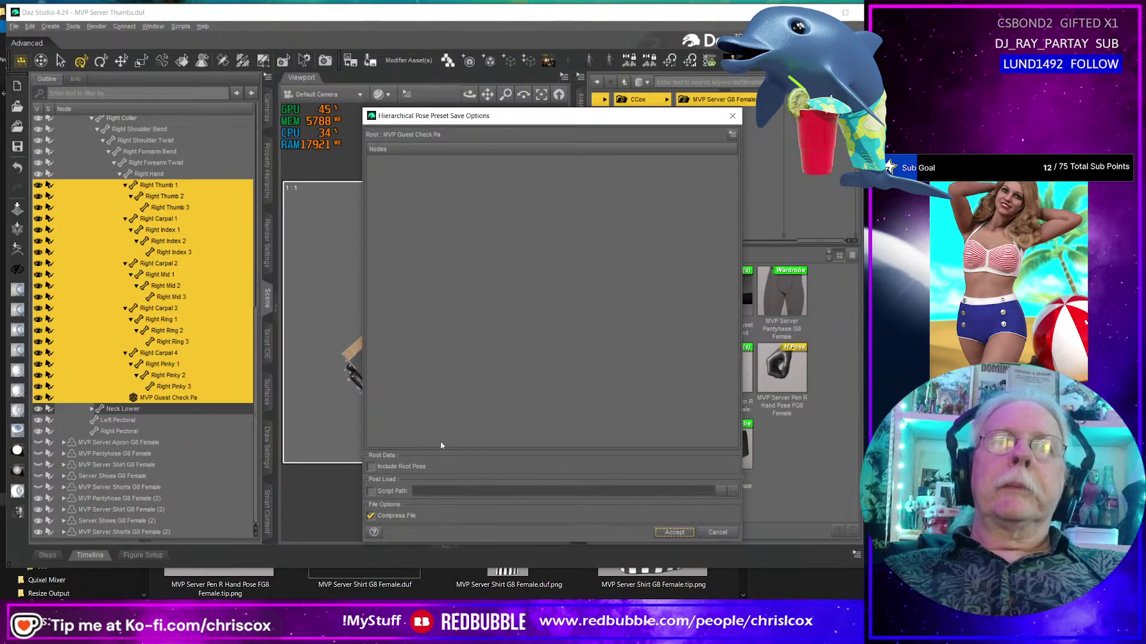
Try to limit the preset to scene-selected nodes only and accept the save options with the guest check pad as root.
click(404, 171)
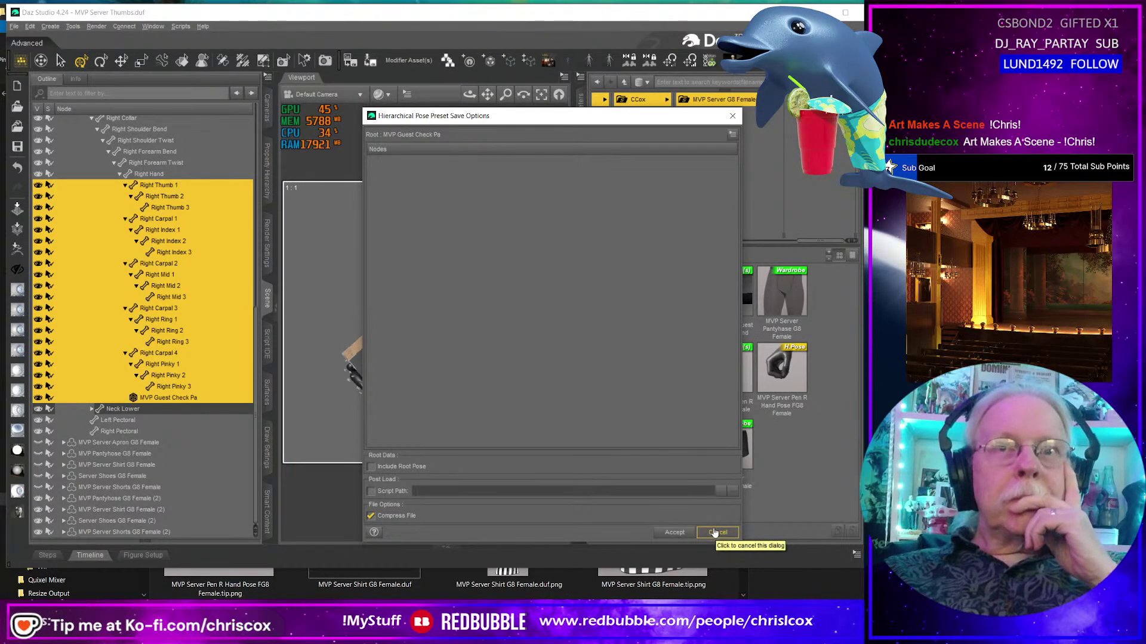
right_click(396, 230)
mouse_move(430, 259)
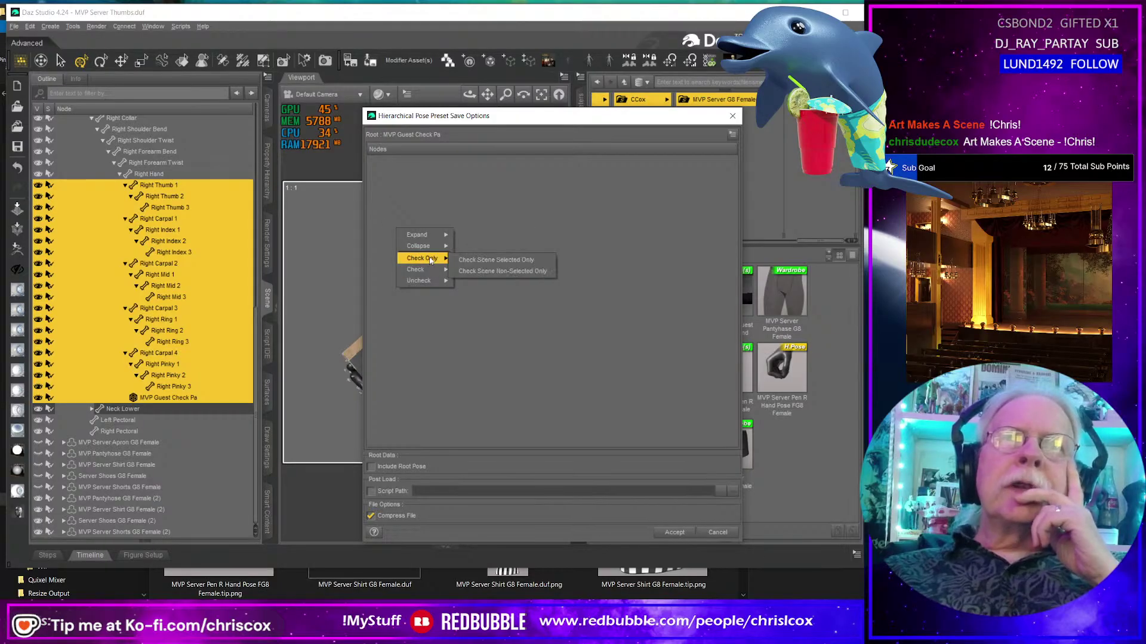
click(485, 261)
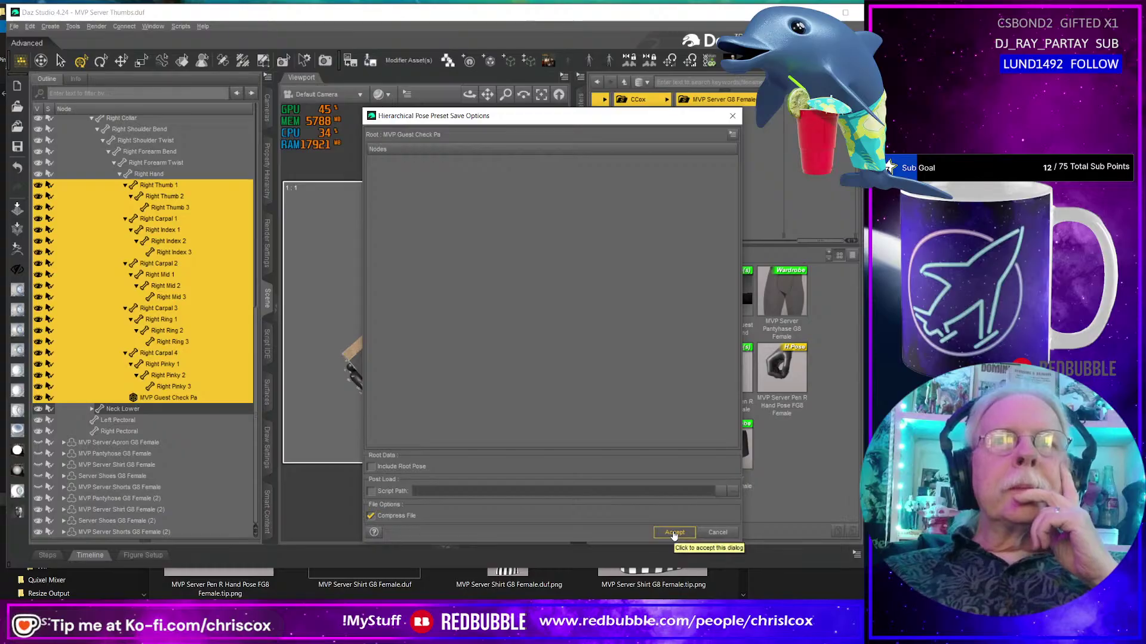
right_click(499, 314)
mouse_move(525, 342)
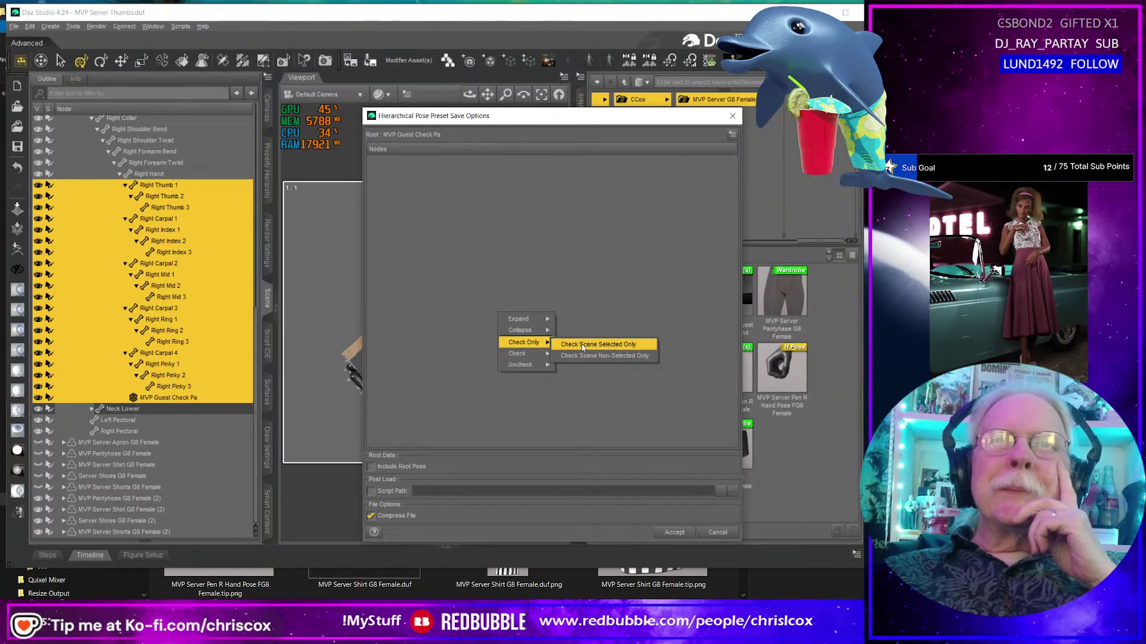
click(583, 346)
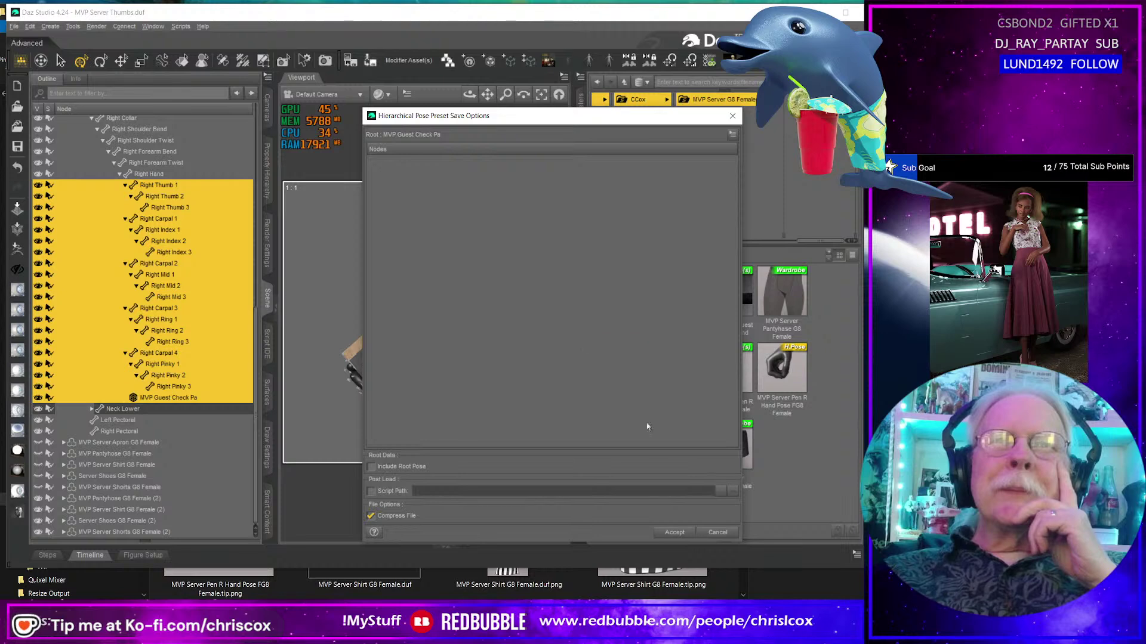
click(672, 531)
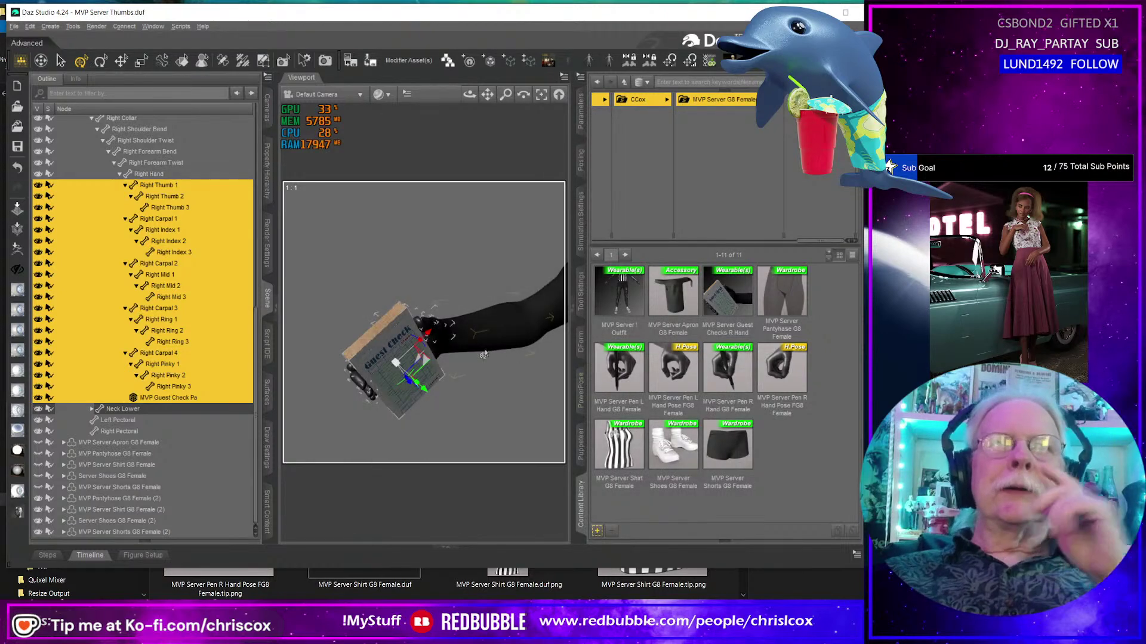
Try a change to the selected right-hand fingers and undo it.
drag(407, 383, 425, 412)
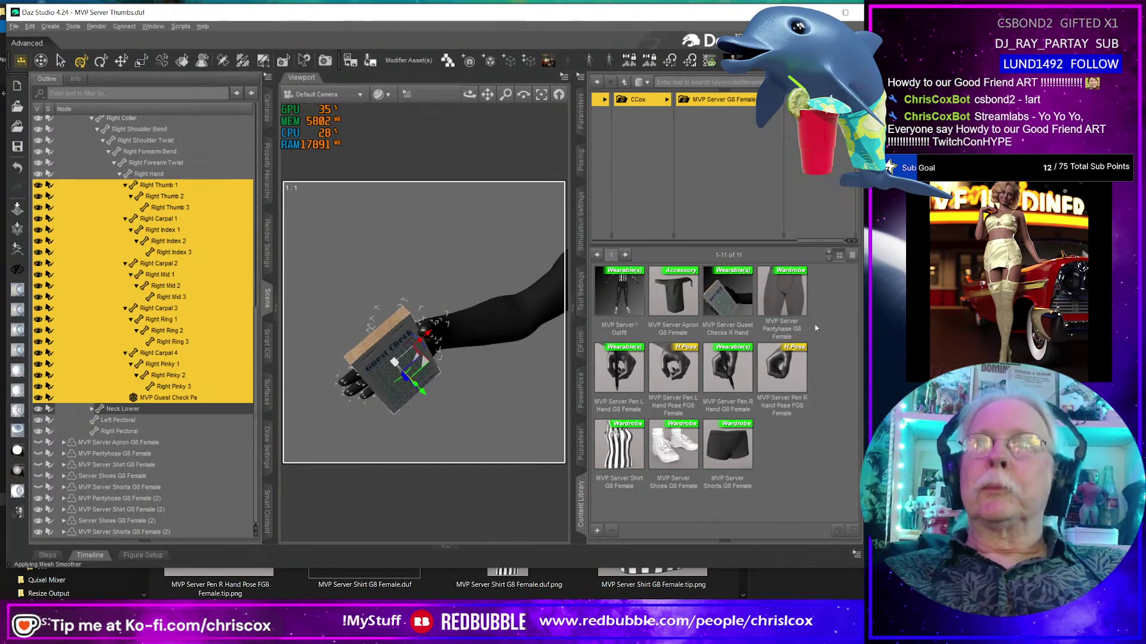
key(ctrl+z)
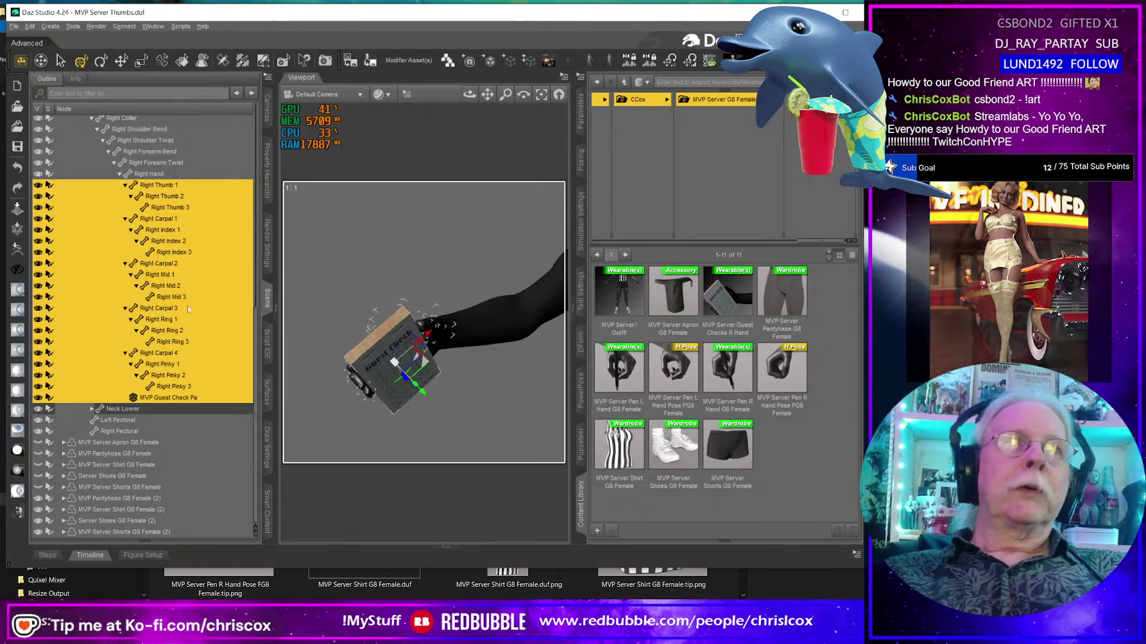
Add the Genesis 8 Female root to the selection and start saving a hierarchical pose preset.
scroll(195, 312, up, 10)
scroll(229, 299, up, 1)
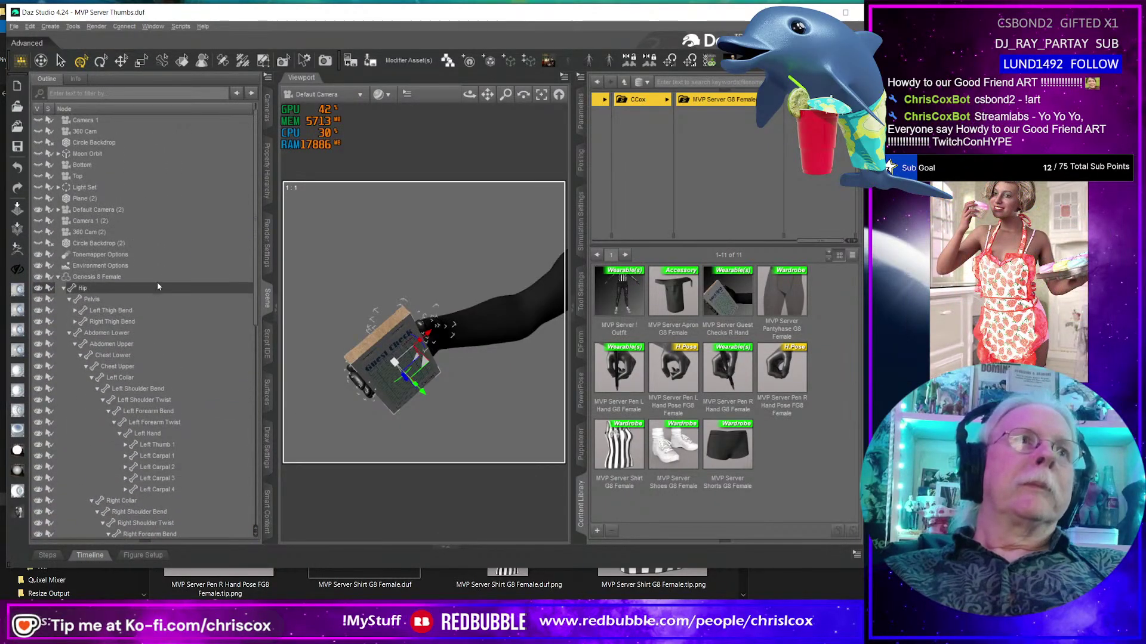
click(130, 278)
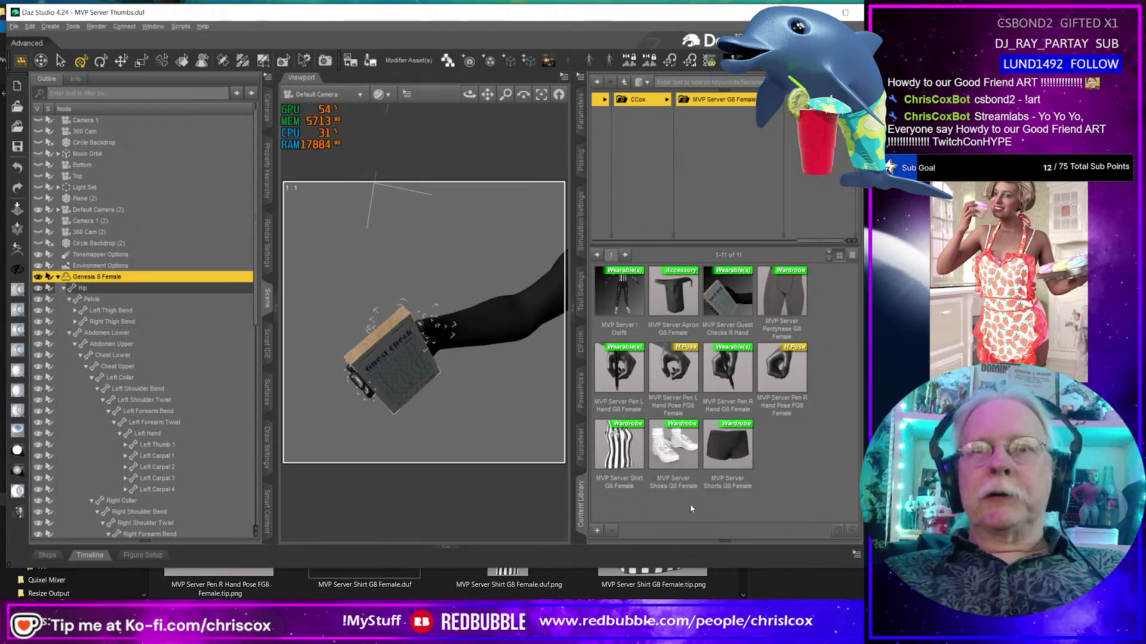
click(598, 531)
click(642, 301)
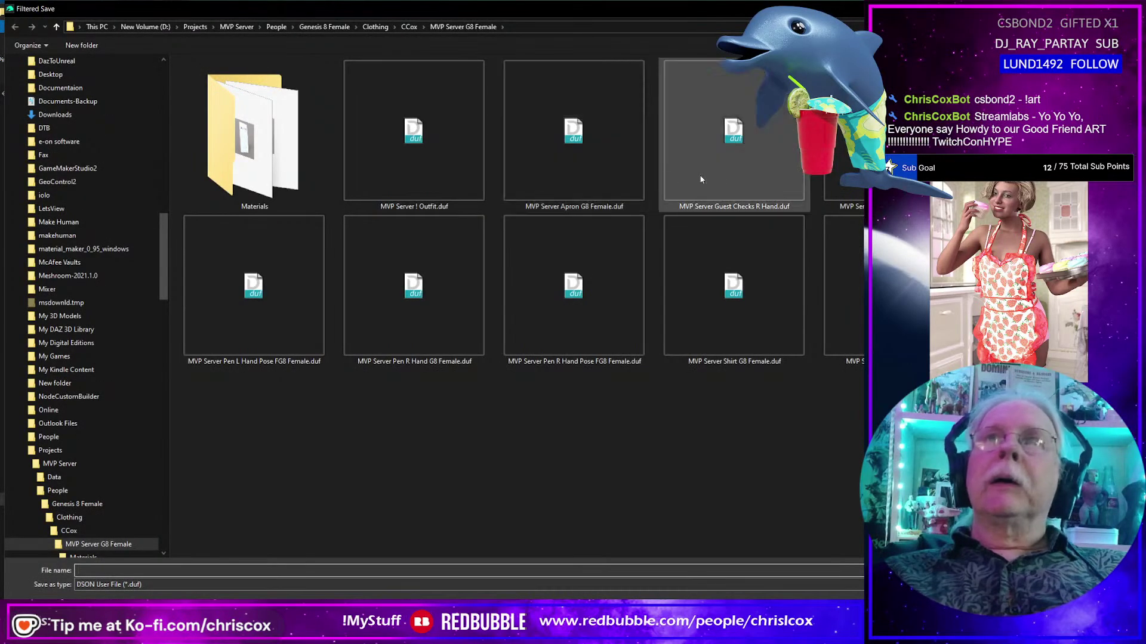
Name the pose preset file "MVP Server Guest Checks R Hand Pose G8 Female", based on the existing guest checks file name.
click(727, 175)
click(222, 570)
key(Left)
key(Left)
key(Left)
key(Left)
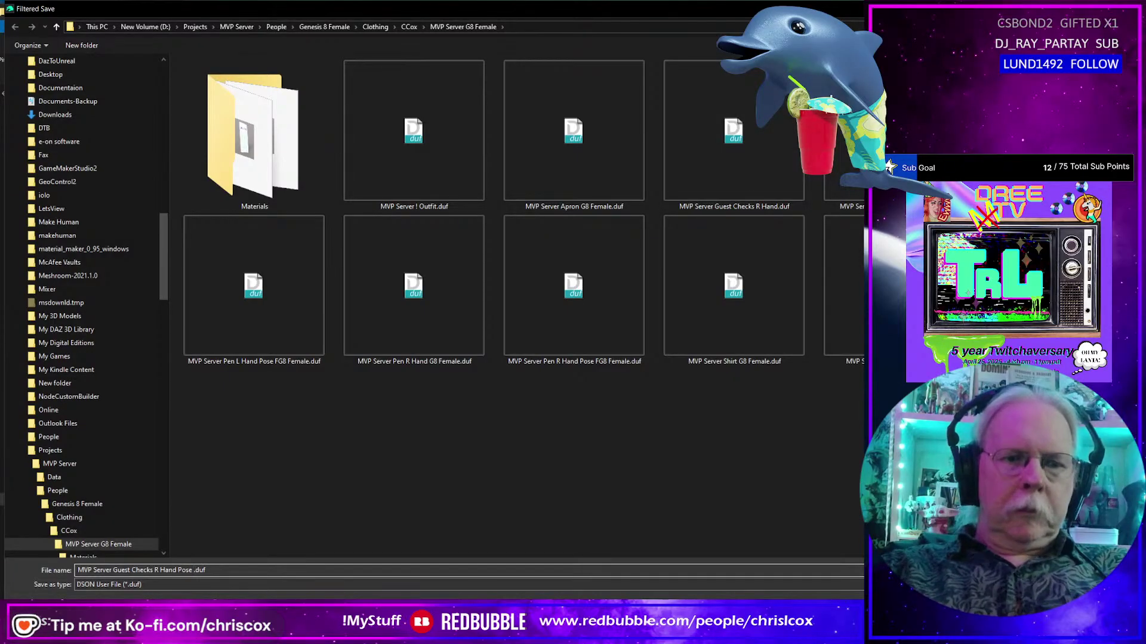
text(Pose G8 Female)
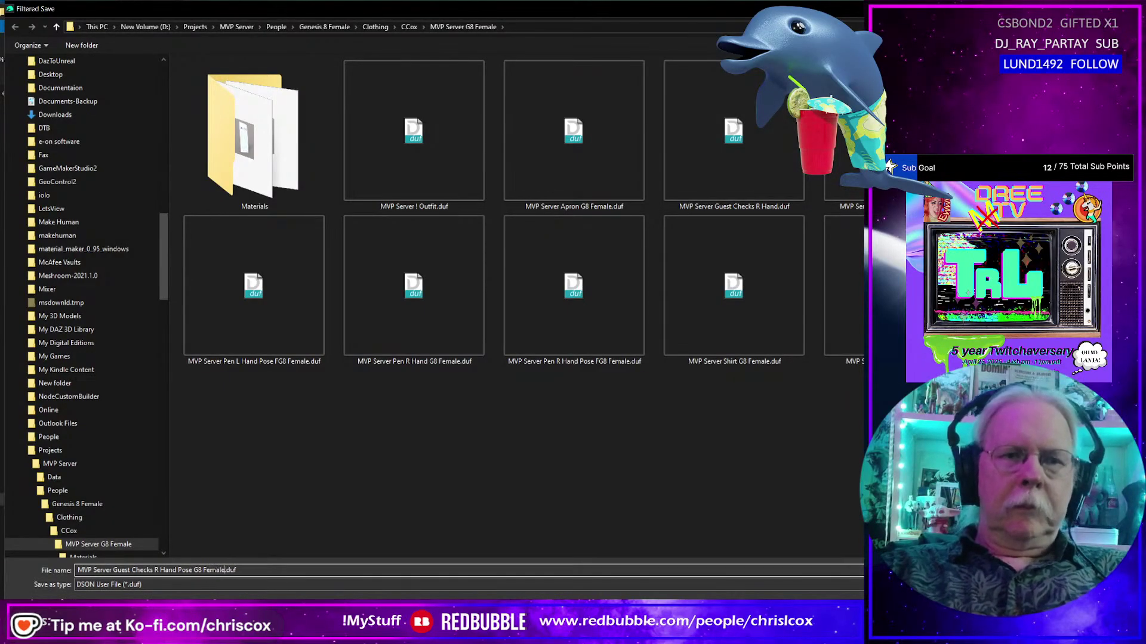
key(Return)
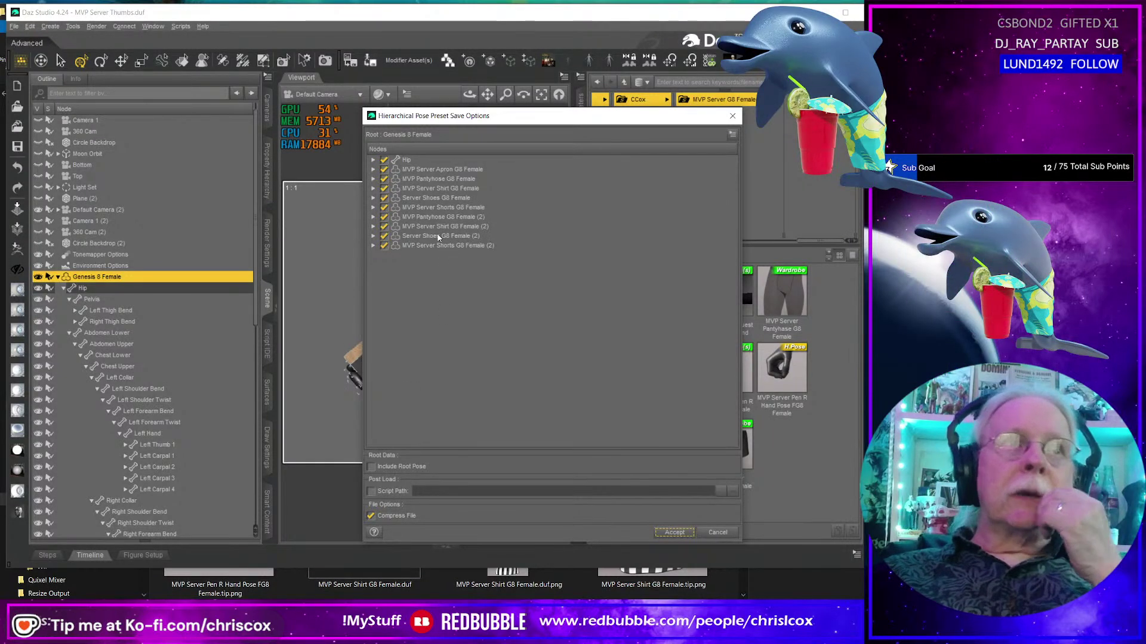
Restrict the preset to the scene-selected nodes only and save it.
right_click(435, 159)
mouse_move(471, 188)
click(525, 190)
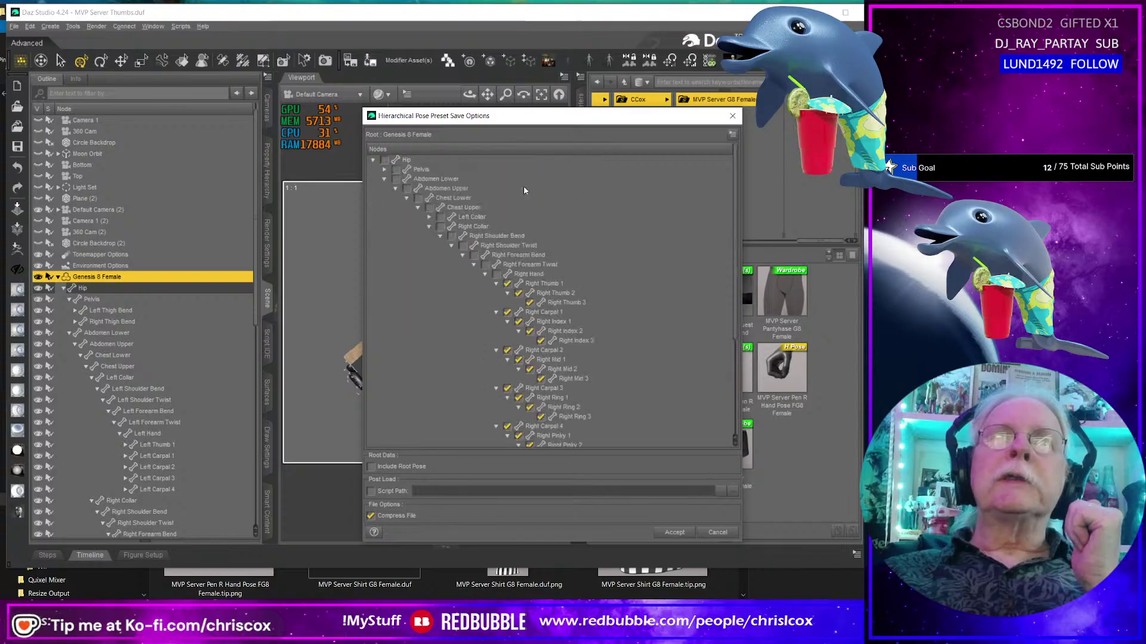
scroll(662, 296, down, 3)
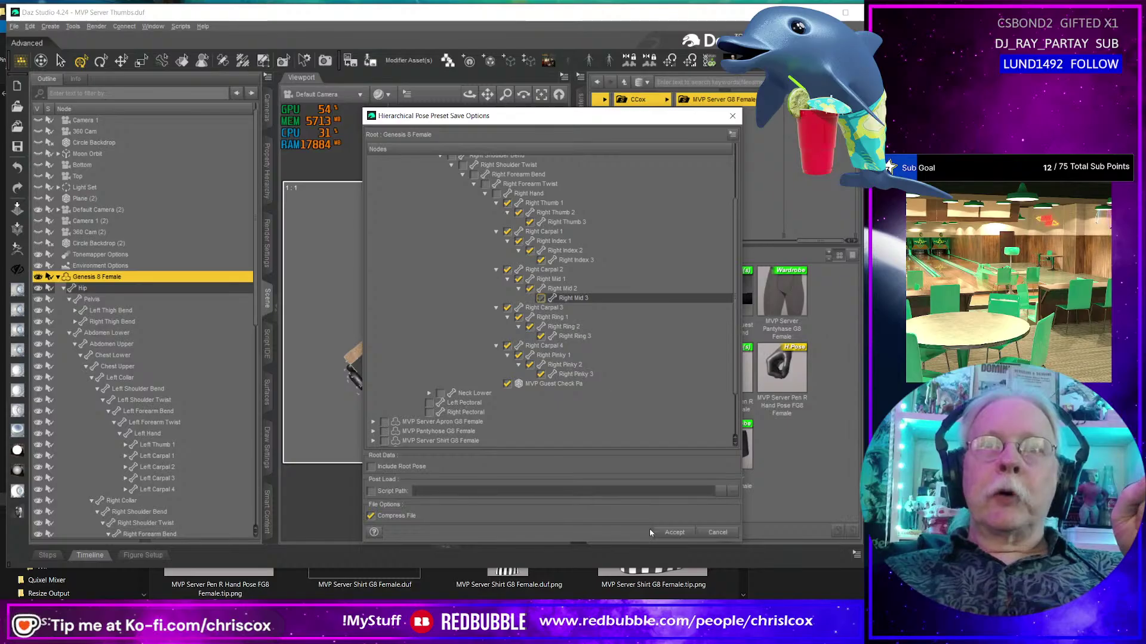
click(673, 533)
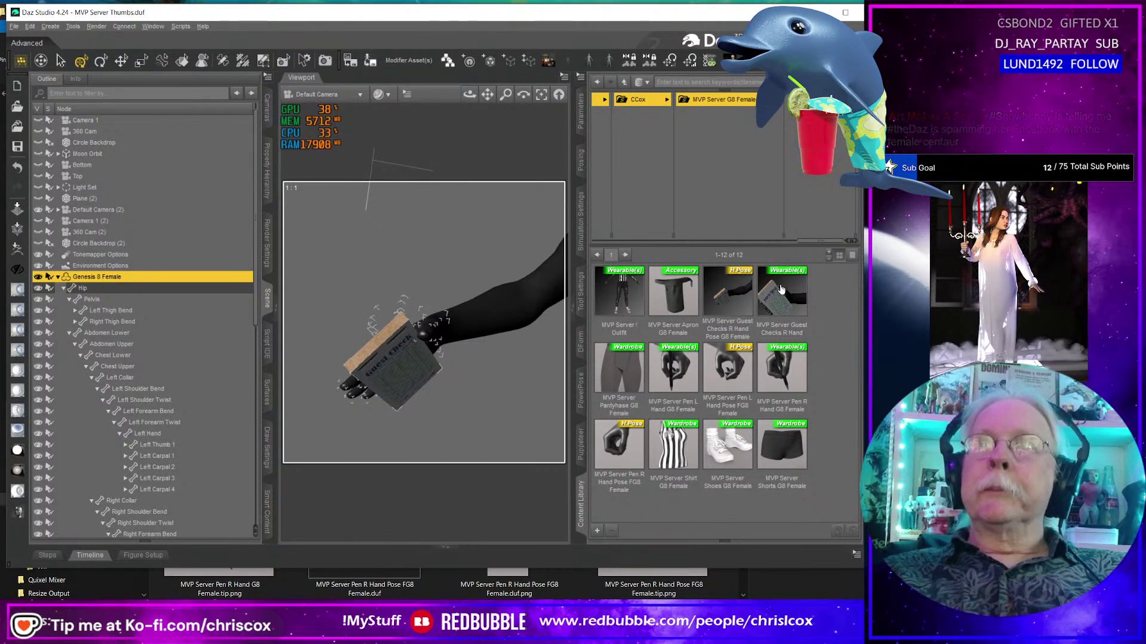
Load the MVP Server Guest Checks R Hand wearable and apply its new hand pose preset to the figure.
double_click(783, 294)
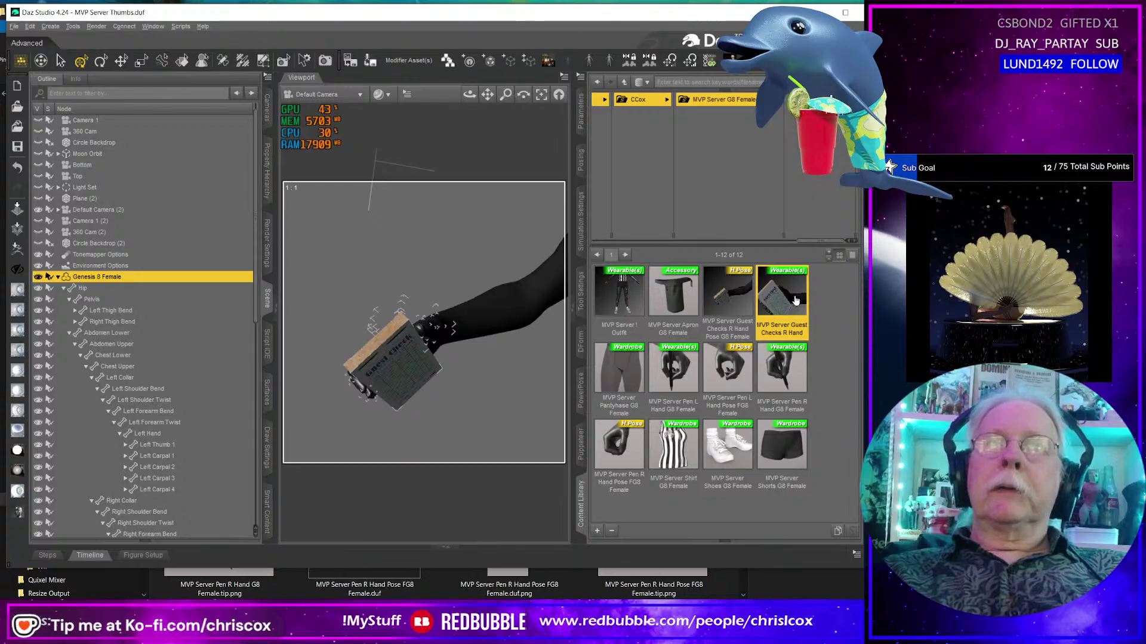
double_click(745, 295)
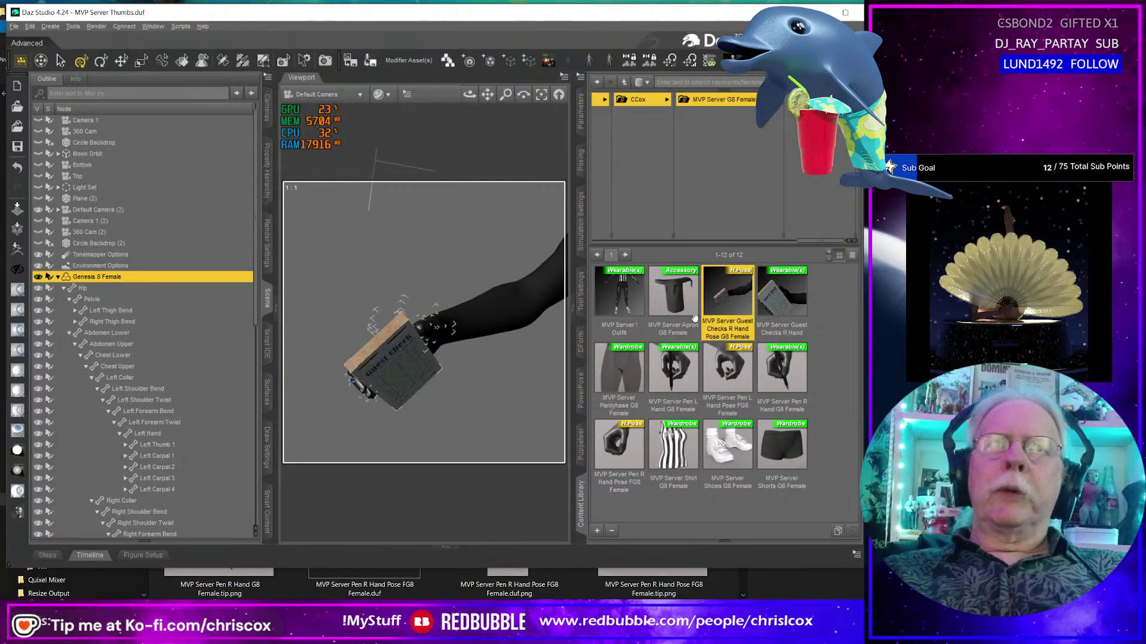
click(399, 374)
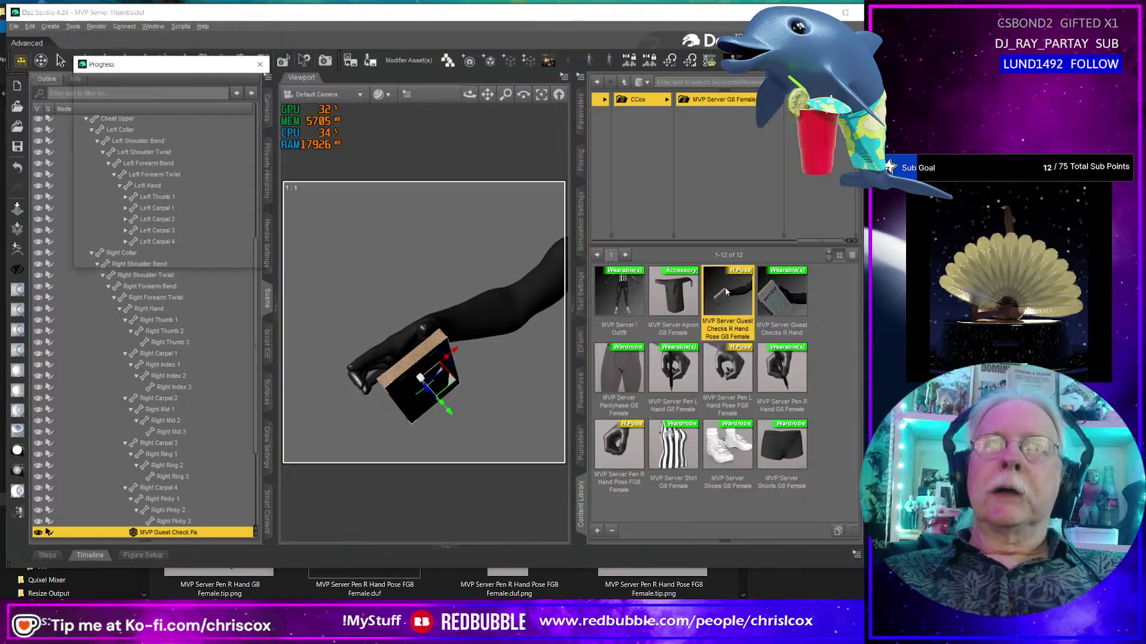
drag(537, 353, 460, 379)
click(453, 373)
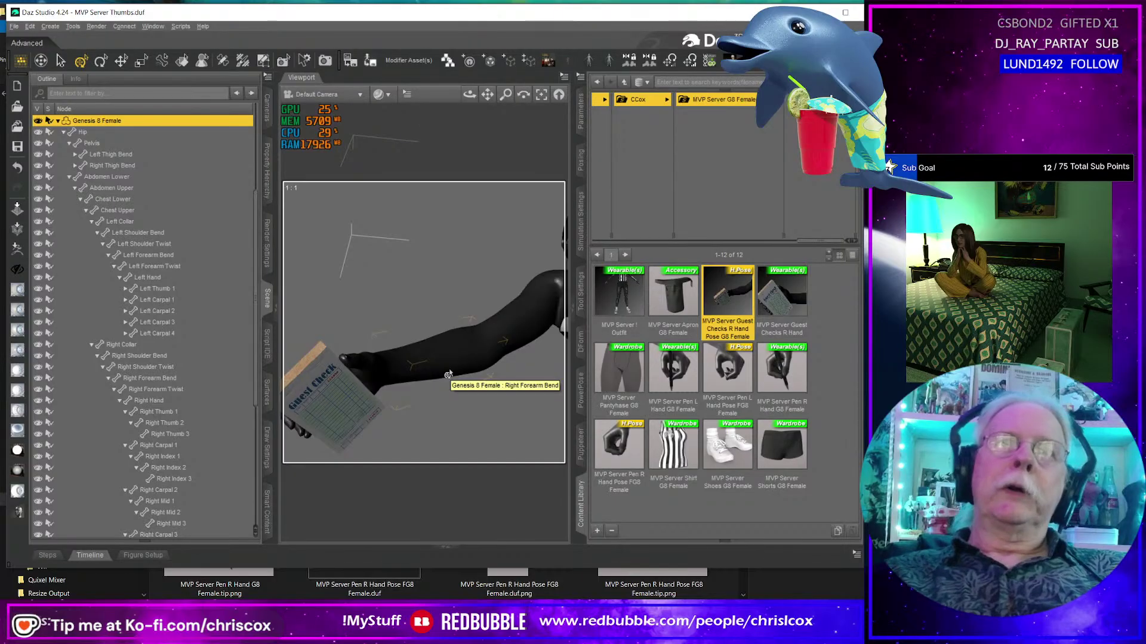
Apply Symmetry from the right forearm with Root nodes, Recursive propagation, Swap Left and Right, and trunk nodes mirrored across the Y axis.
drag(478, 374, 437, 364)
click(421, 310)
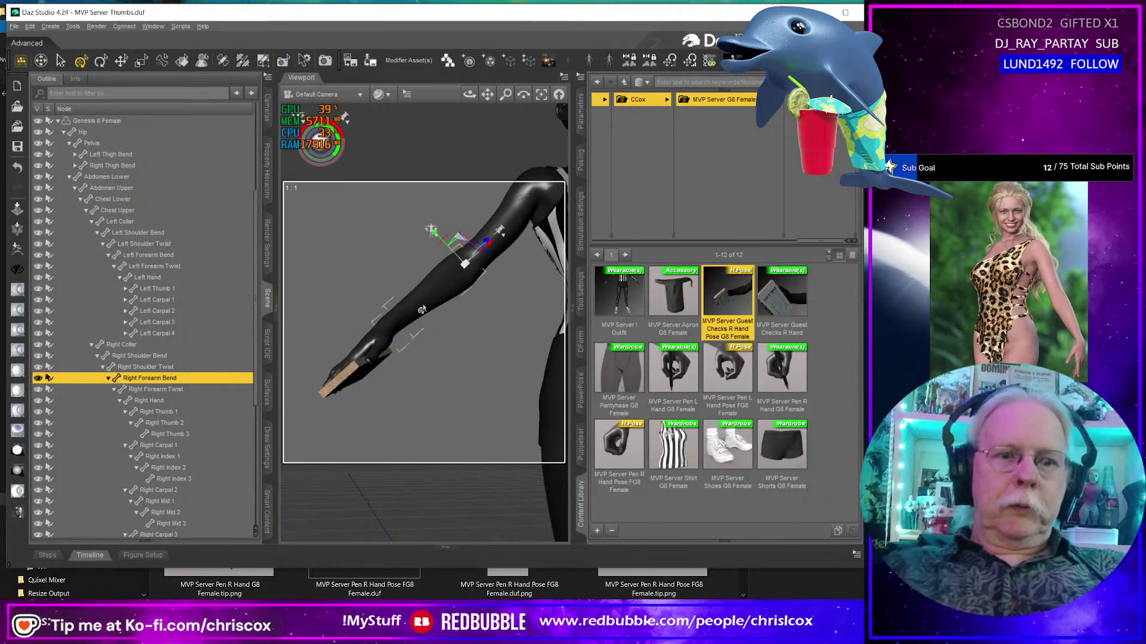
key(ctrl+shift+y)
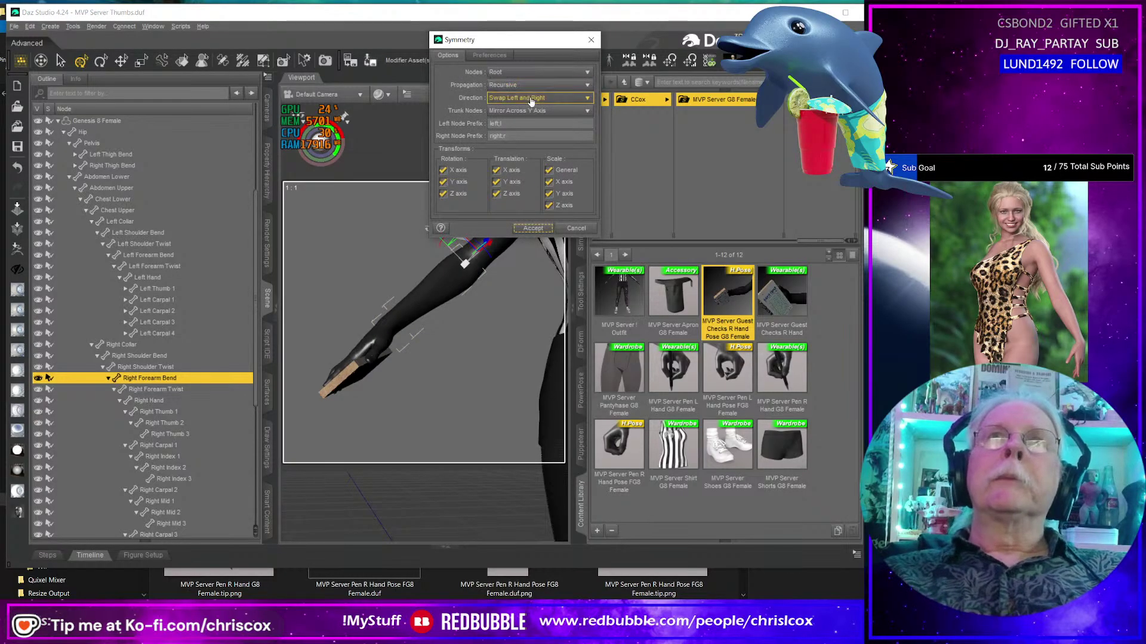
click(535, 229)
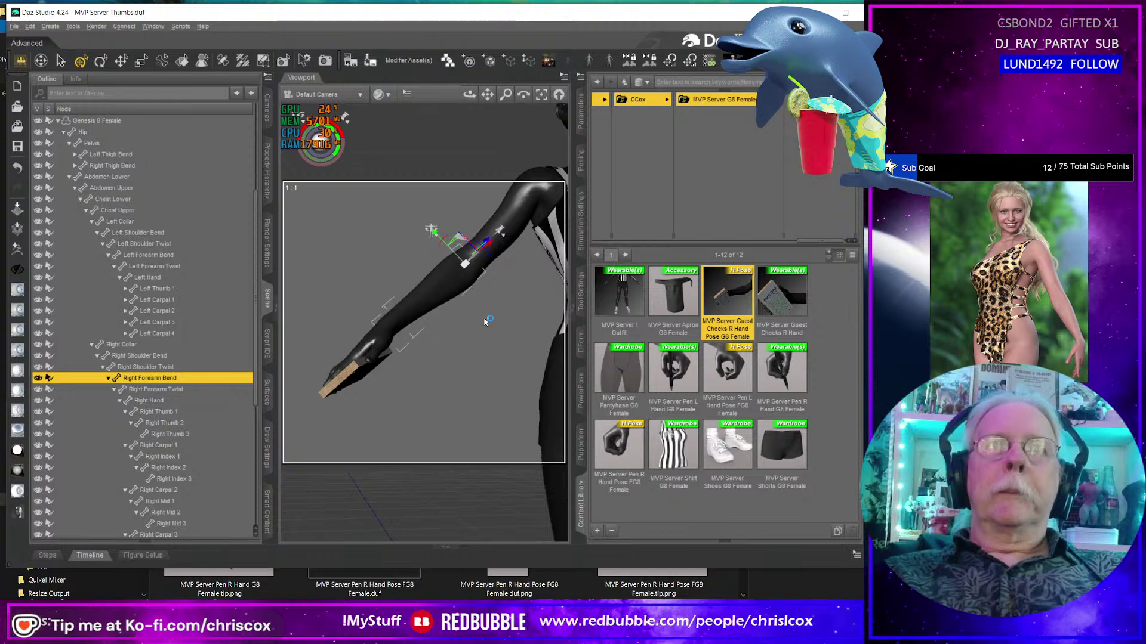
Reparent the guest check pad from the right hand to the Left Hand bone and rename it MVP Guest Checks.
click(353, 374)
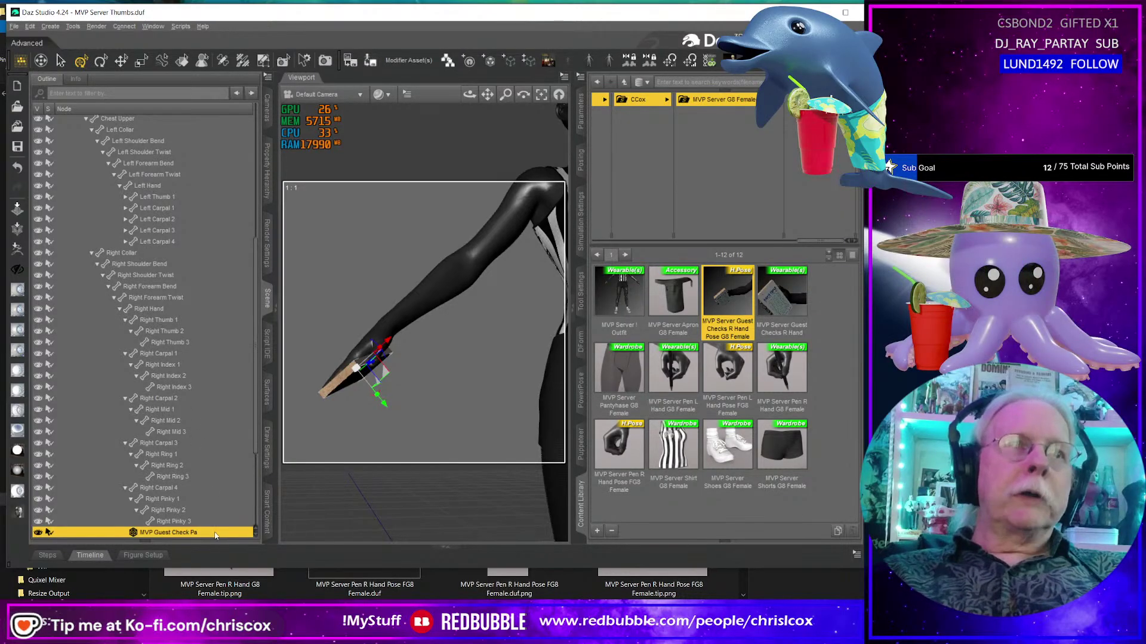
drag(212, 535, 193, 190)
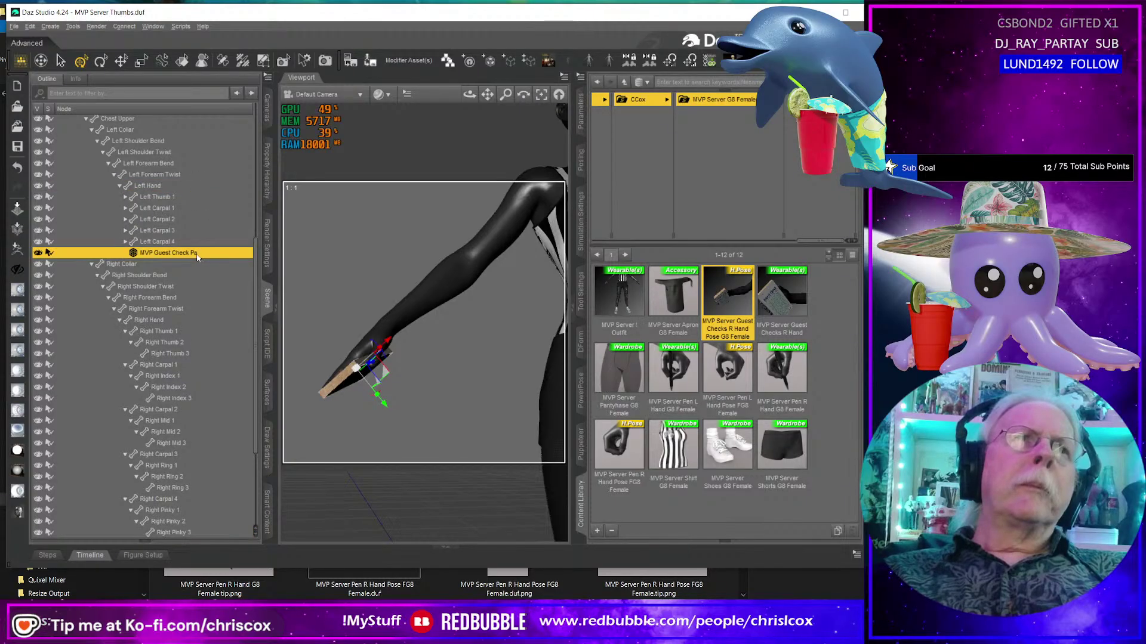
key(ctrl+a)
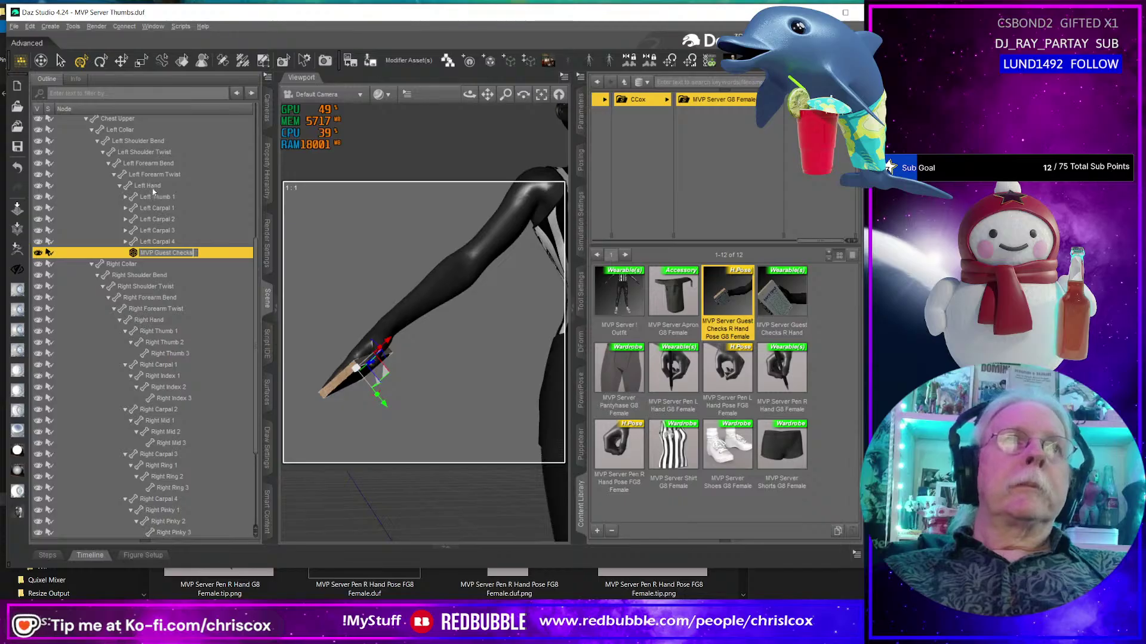
key(Return)
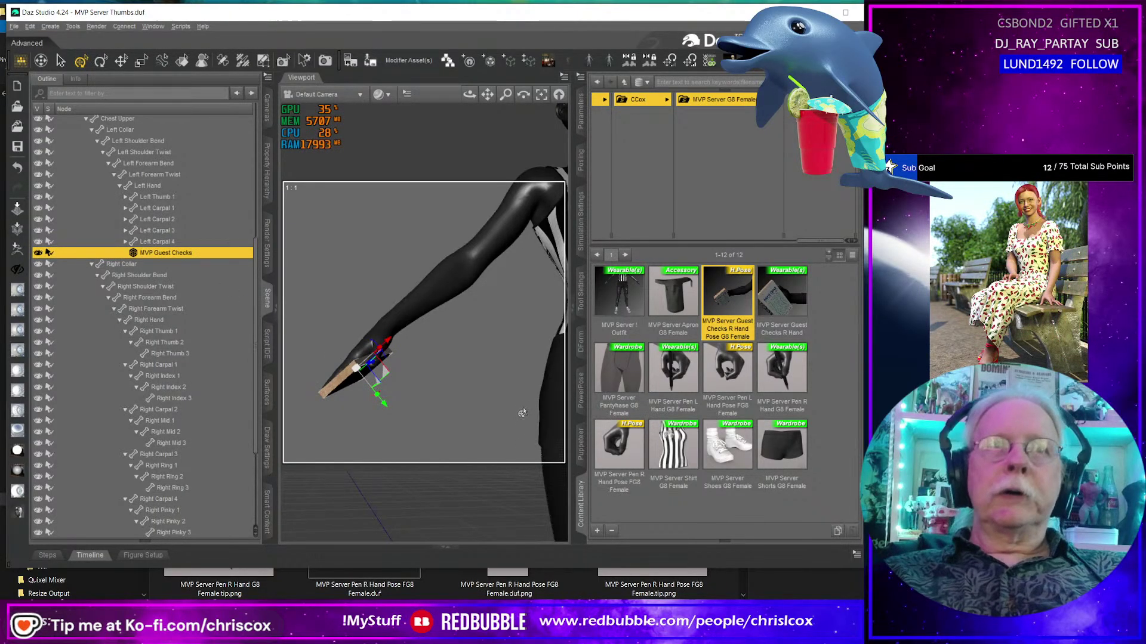
Mirror the pad's position to the left side by setting its X Translate to positive 56.44646.
click(580, 110)
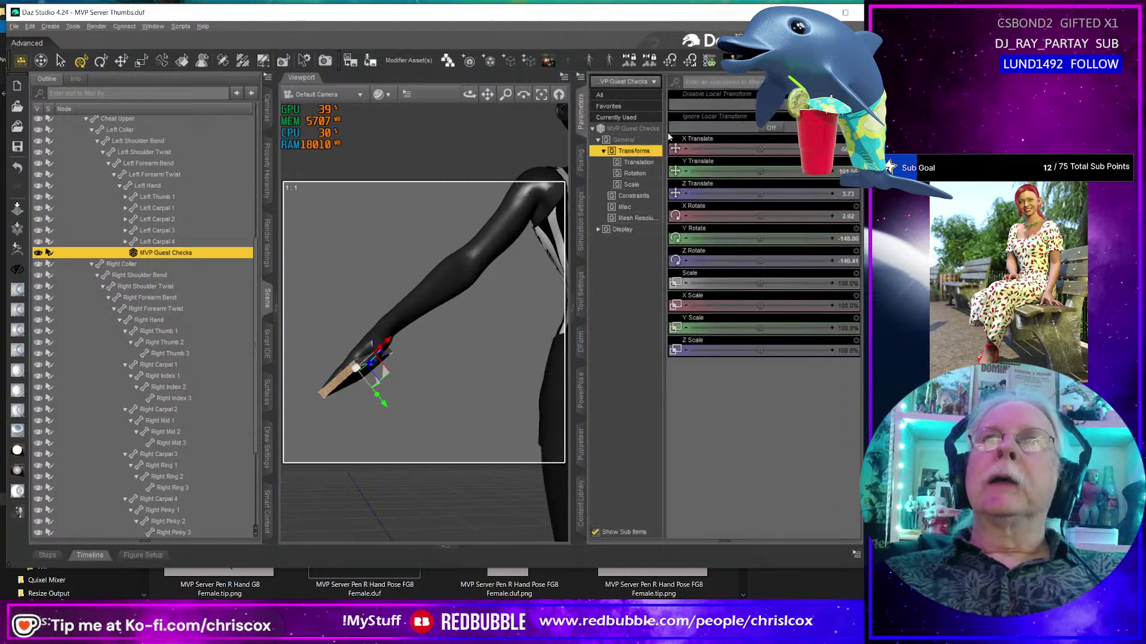
click(844, 149)
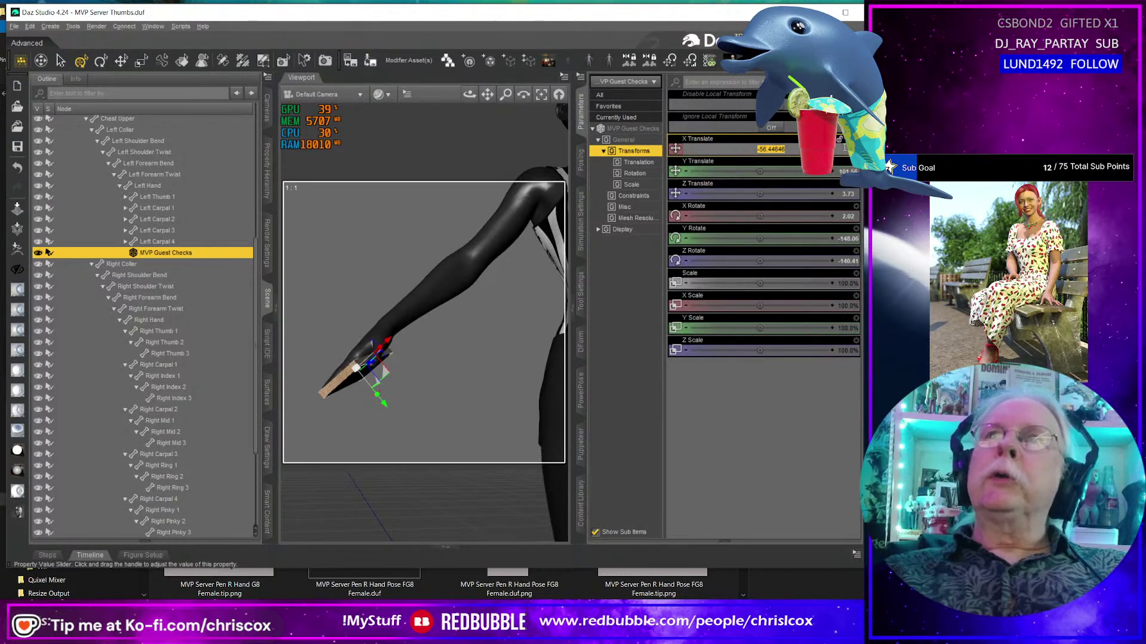
key(Return)
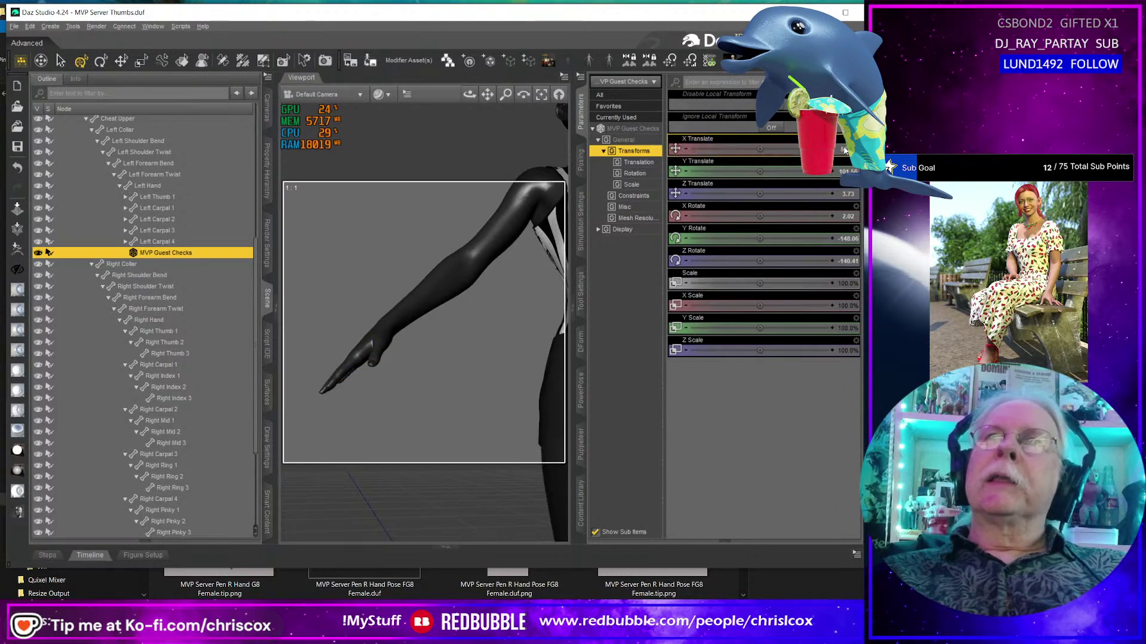
Flip the pad's rotation signs, setting Y Rotate to 148.06 and Z Rotate to 140.41.
middle_drag(430, 316, 454, 310)
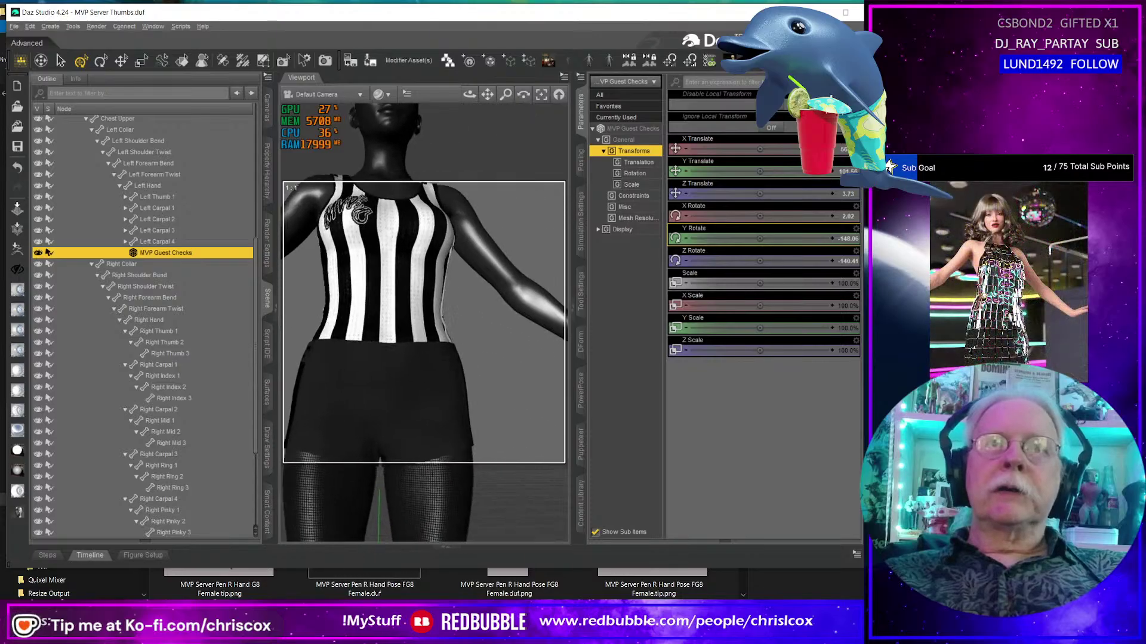
click(850, 239)
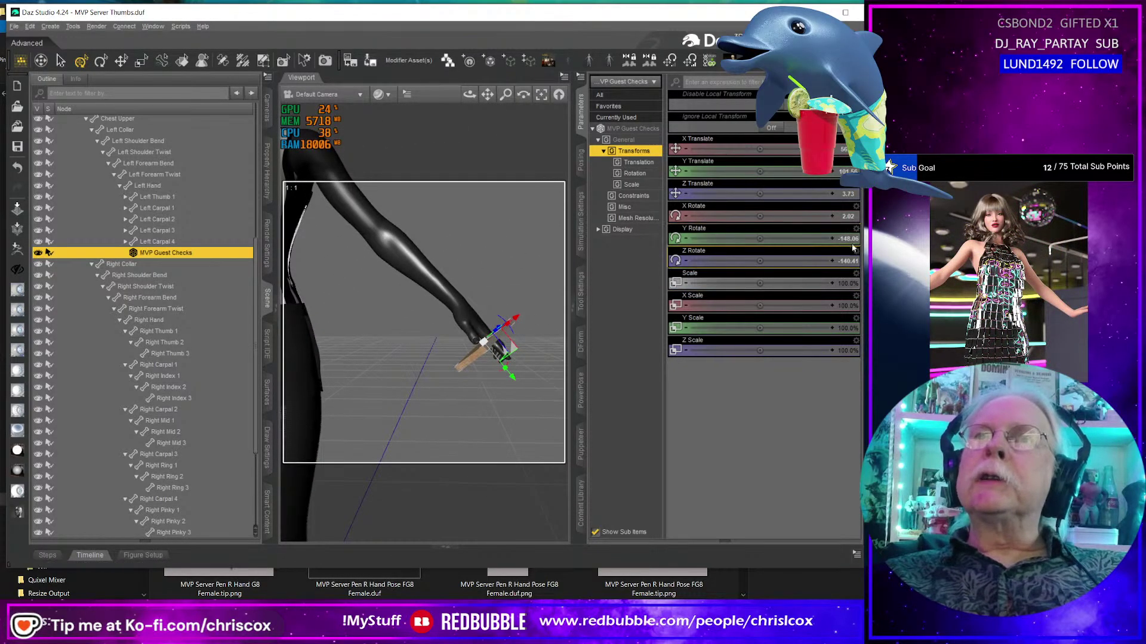
key(Left)
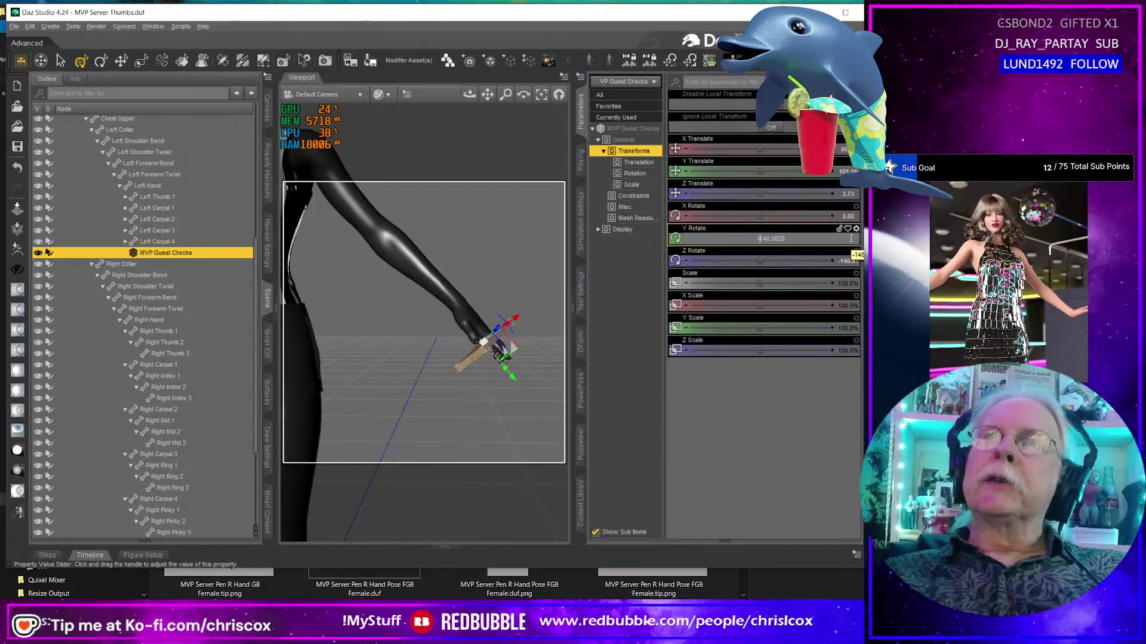
key(Return)
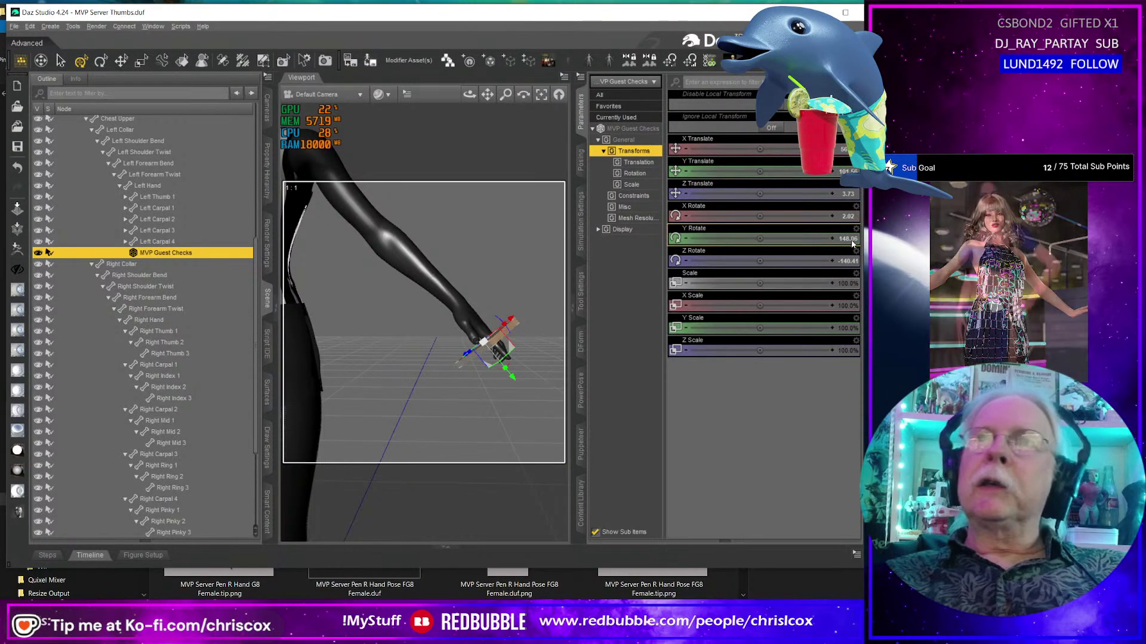
click(845, 261)
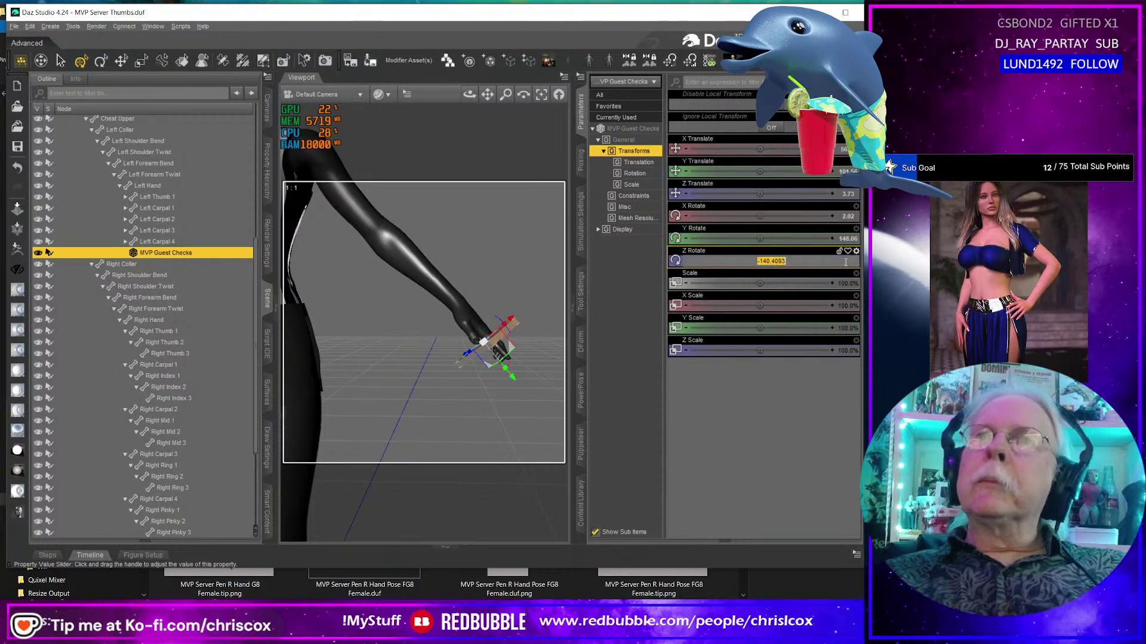
key(Left)
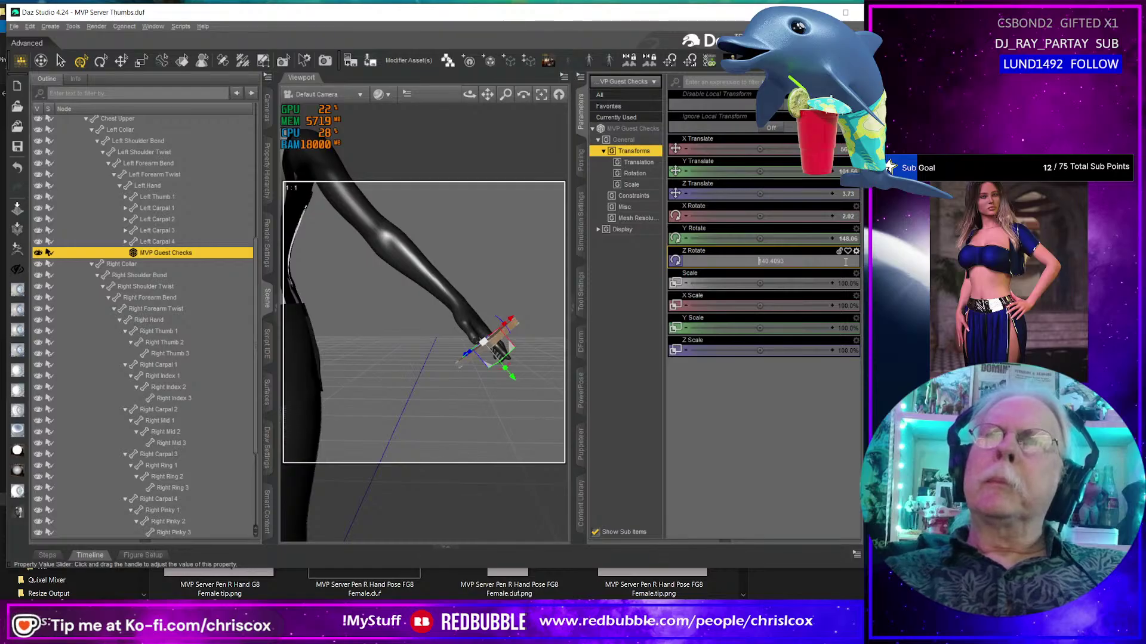
key(Return)
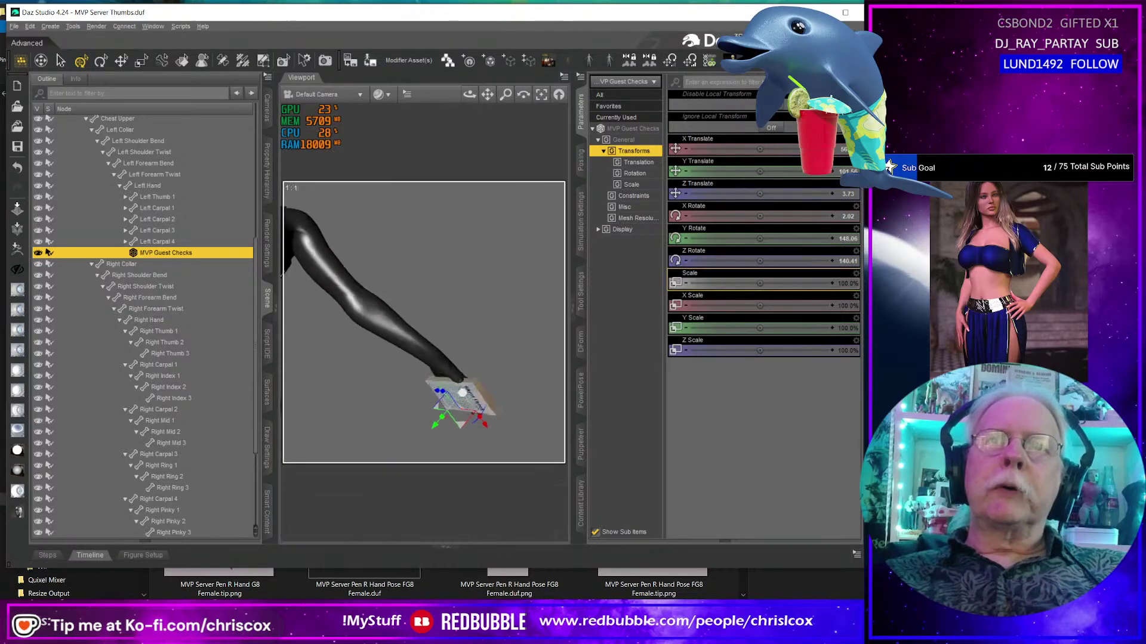
Select the whole Genesis 8 Female figure and start saving a Wearable(s) preset in the MVP Server G8 Female folder.
middle_drag(452, 421, 479, 374)
key(ctrl+f)
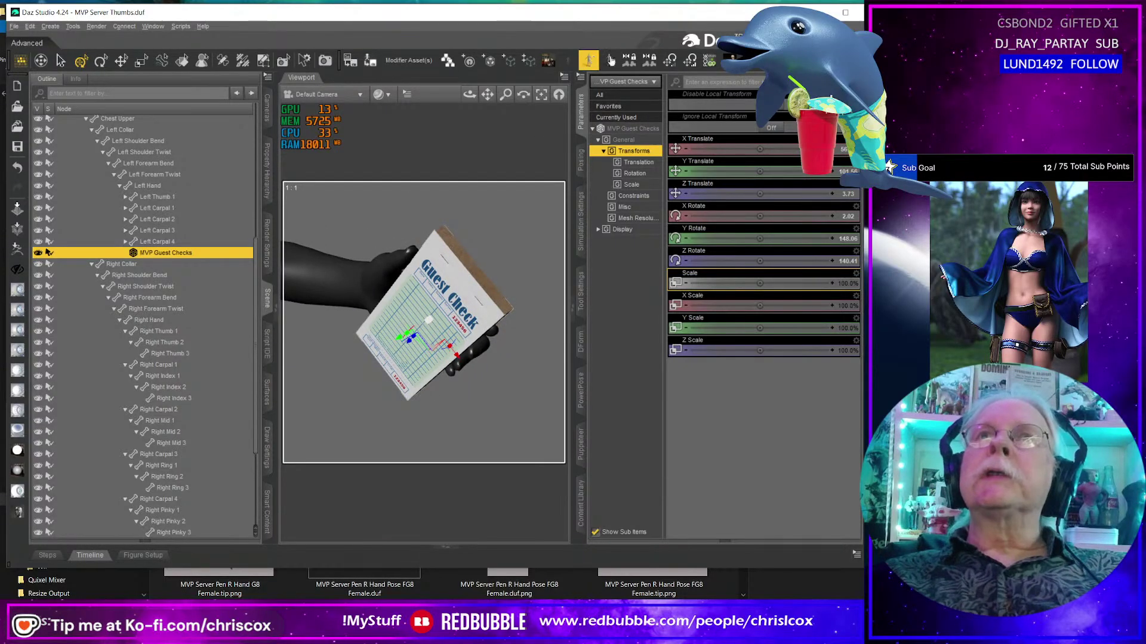
alt+drag(528, 326, 502, 334)
click(448, 236)
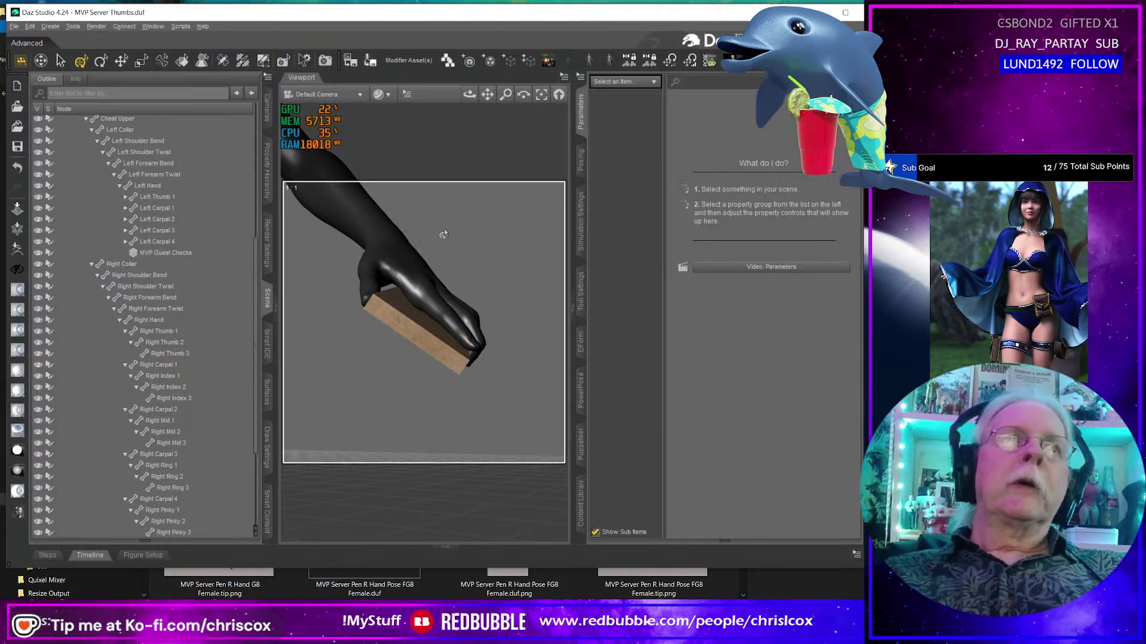
click(375, 214)
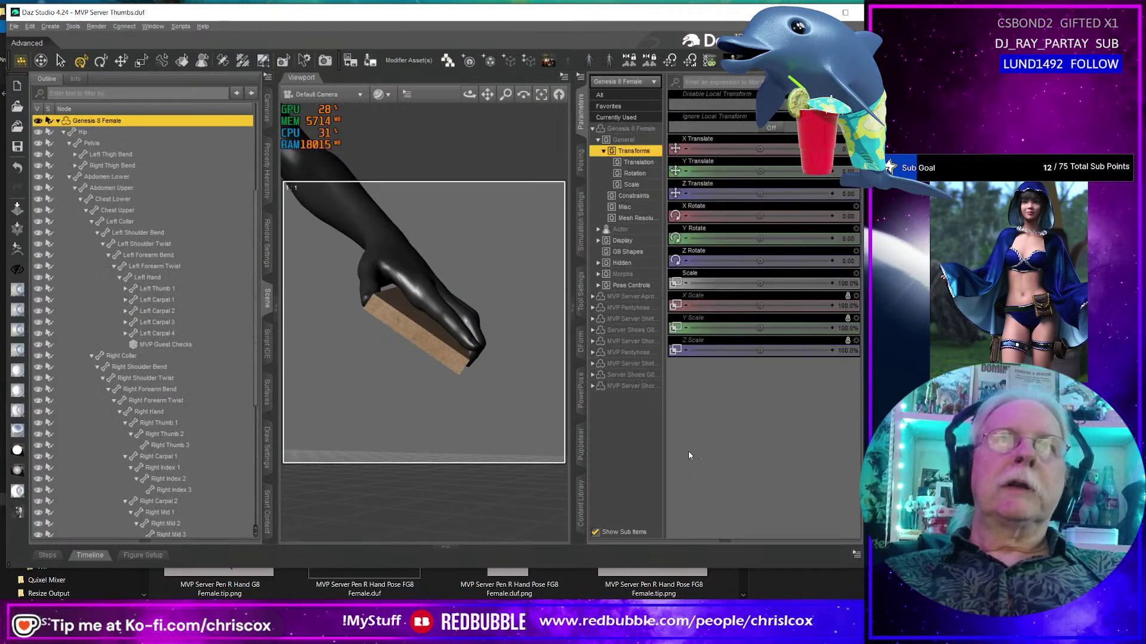
click(581, 503)
click(597, 530)
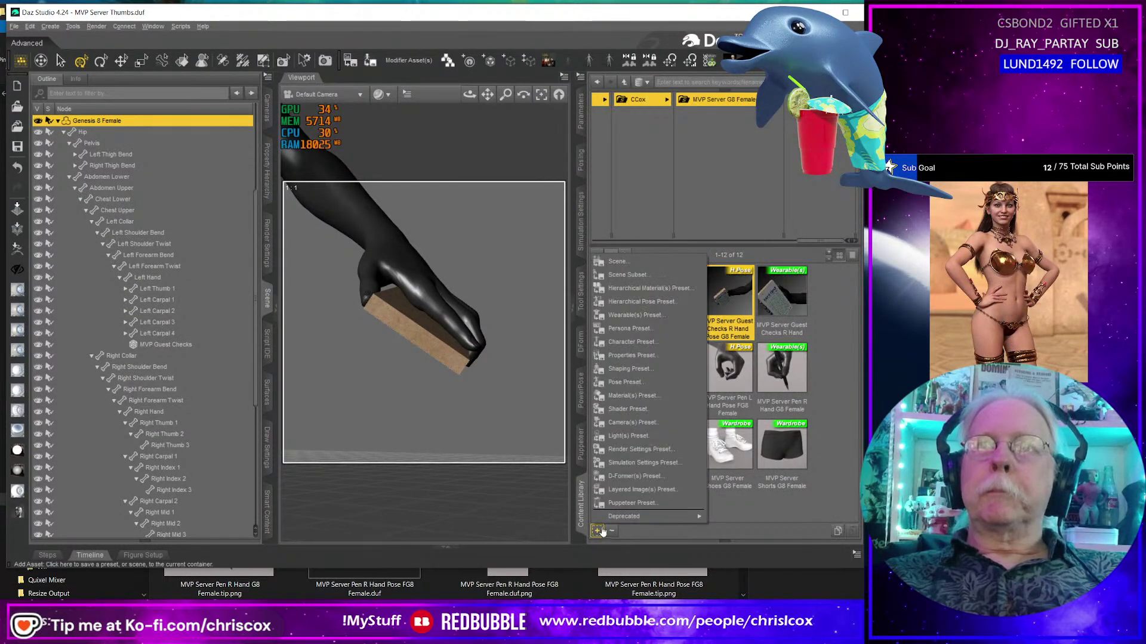
click(649, 300)
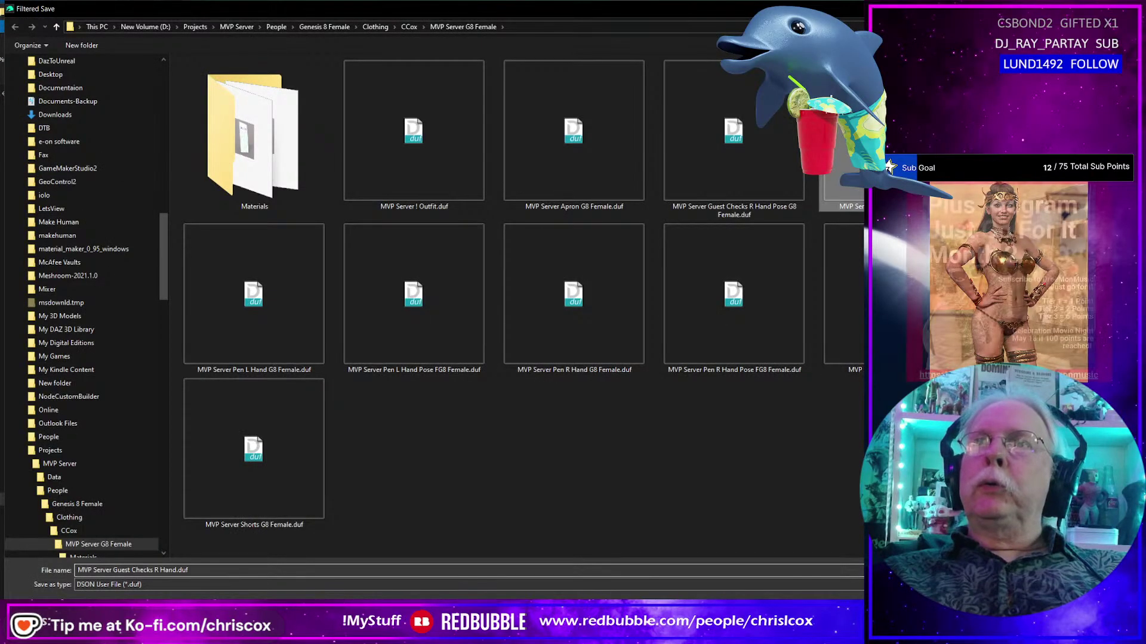
Name the wearable preset file "MVP Server Guest Checks L Hand G8 Feamale", based on the right-hand file name, and confirm it.
click(156, 570)
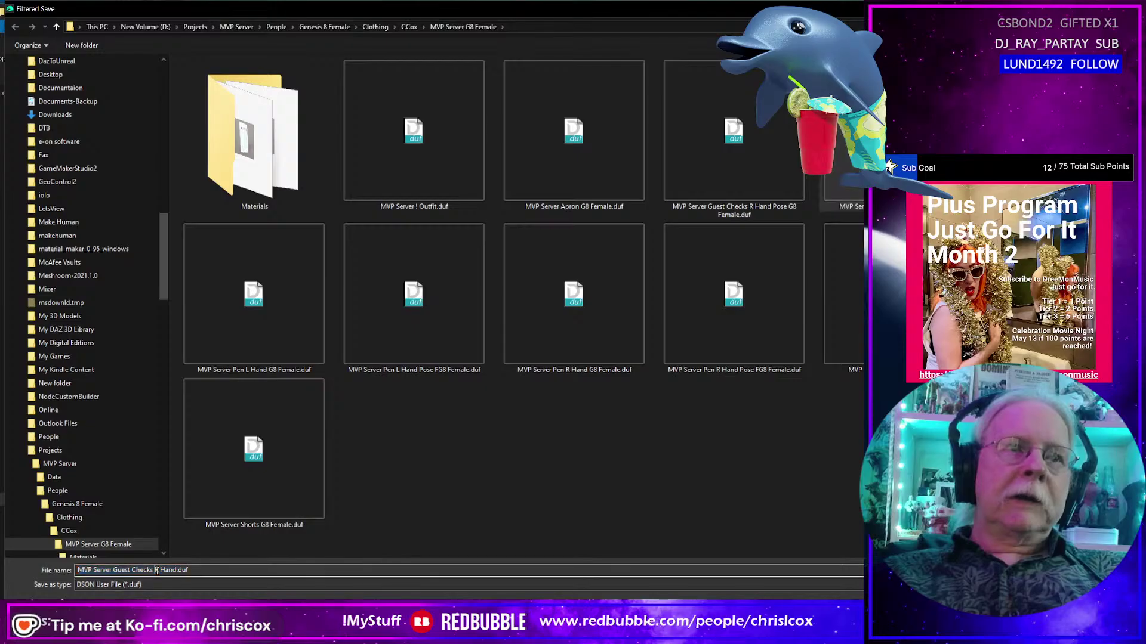
text(L)
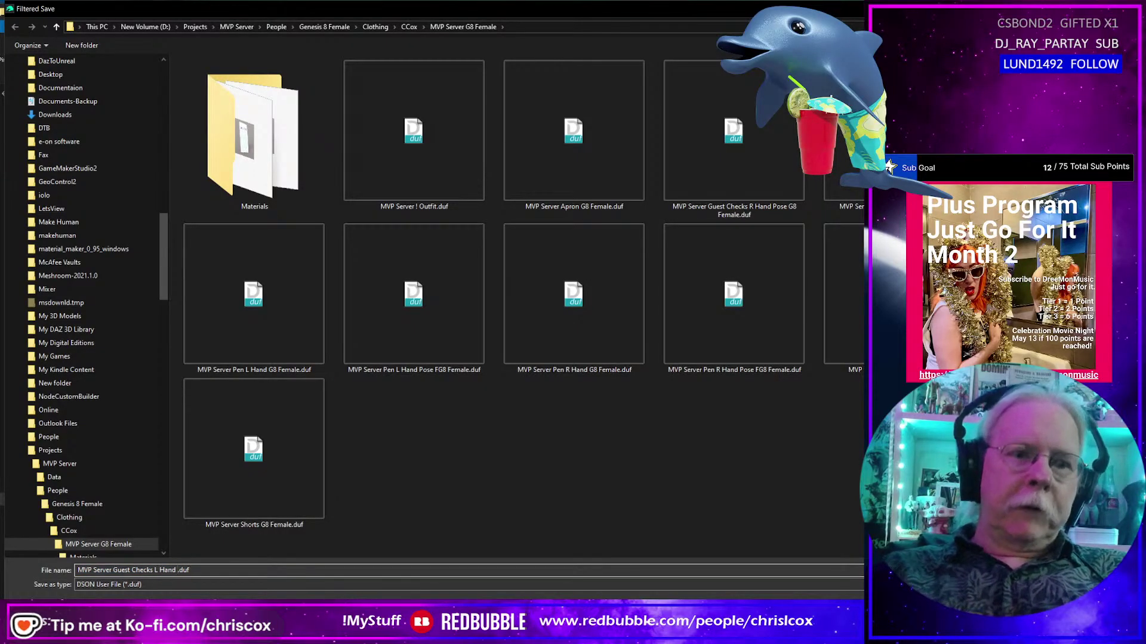
text( G8 Feam)
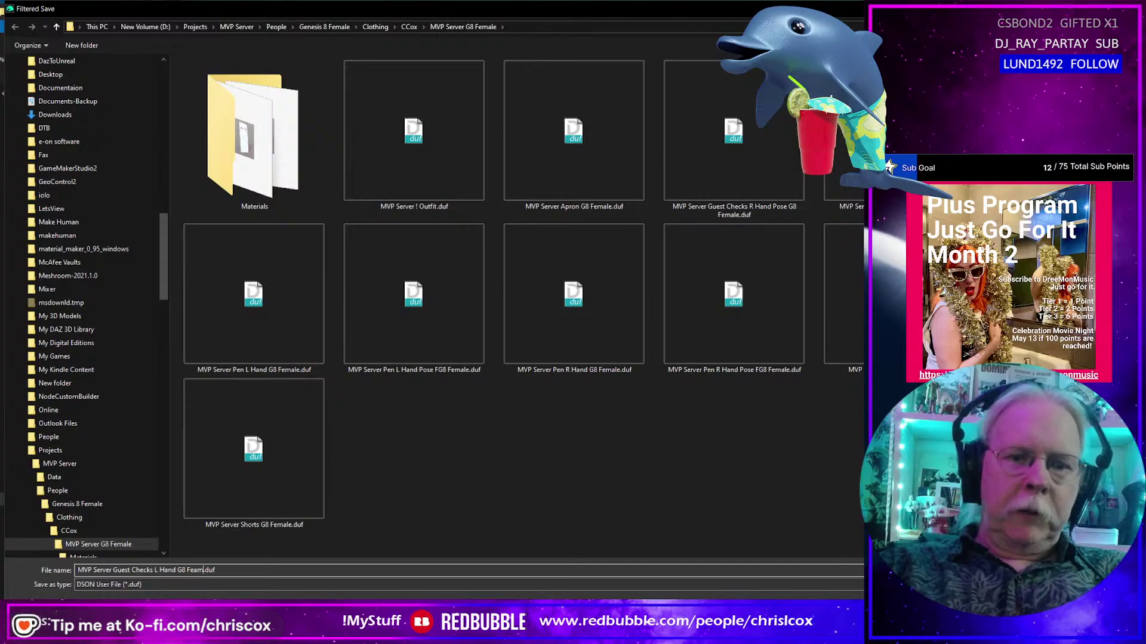
text(sl)
key(BackSpace)
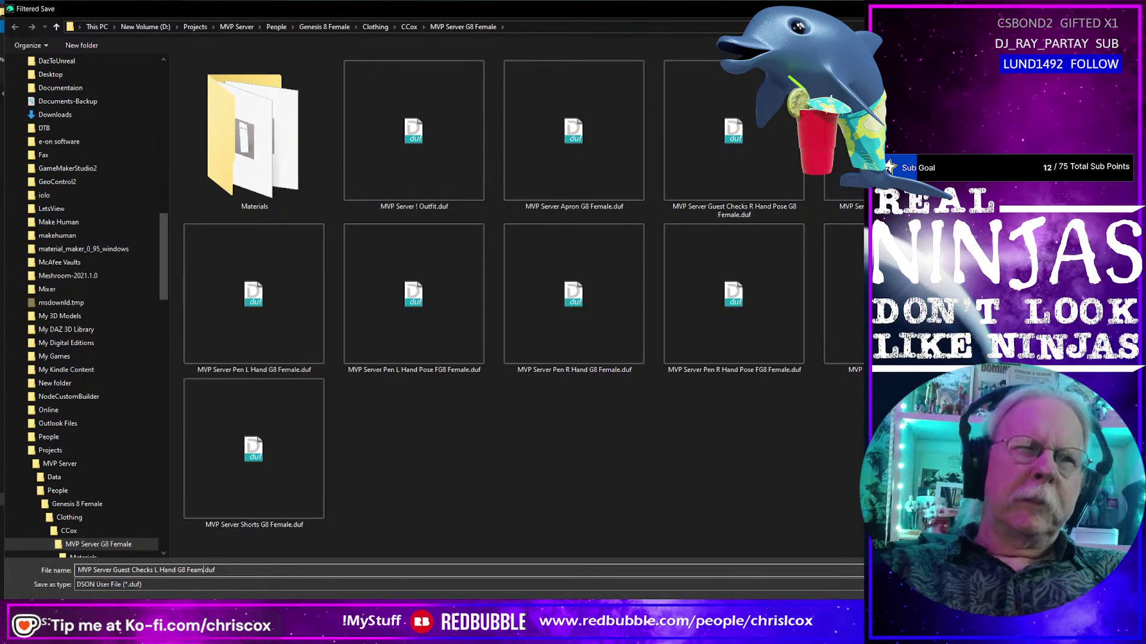
text(al)
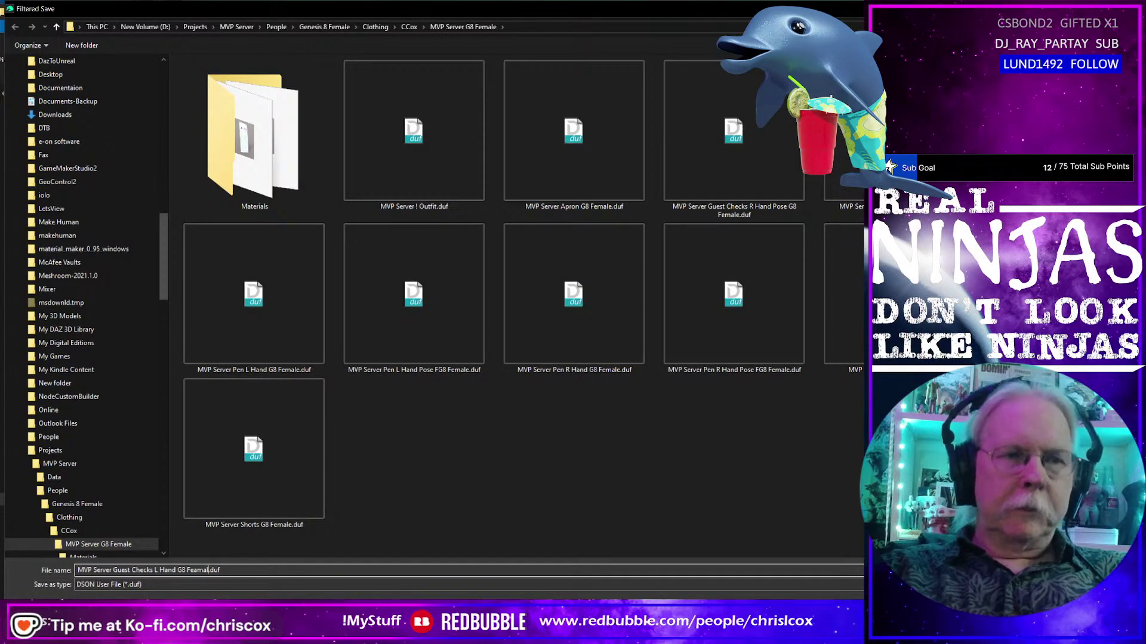
text(e)
key(Return)
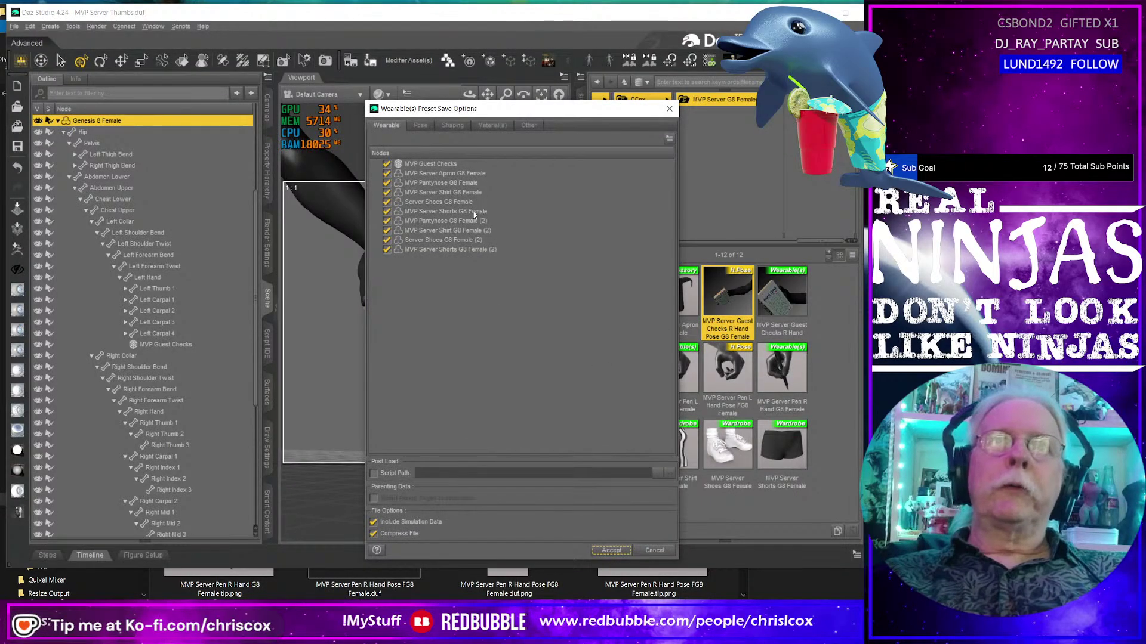
Adjust the included wearable nodes in bulk, and include pose settings in the preset with all Genesis 8 Female pose properties cleared.
right_click(453, 223)
click(520, 267)
click(421, 126)
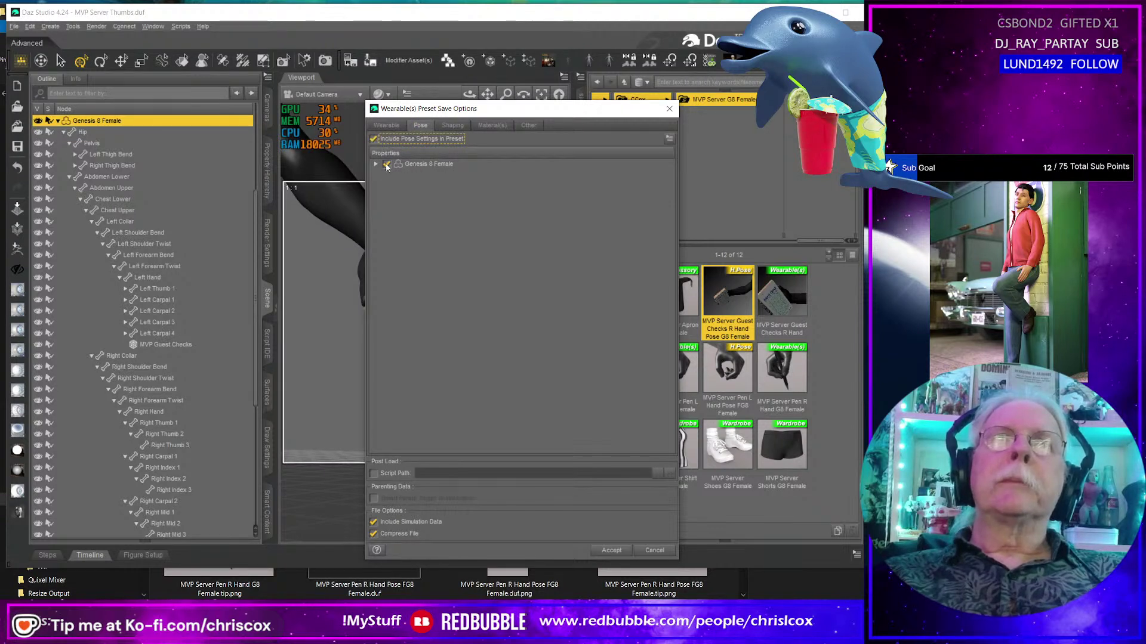
click(386, 167)
Include the Left Hand's Pose Controls and Left Carpal 2, 3 and 4 in the pose settings, leaving General out, and save the preset.
click(387, 174)
click(398, 192)
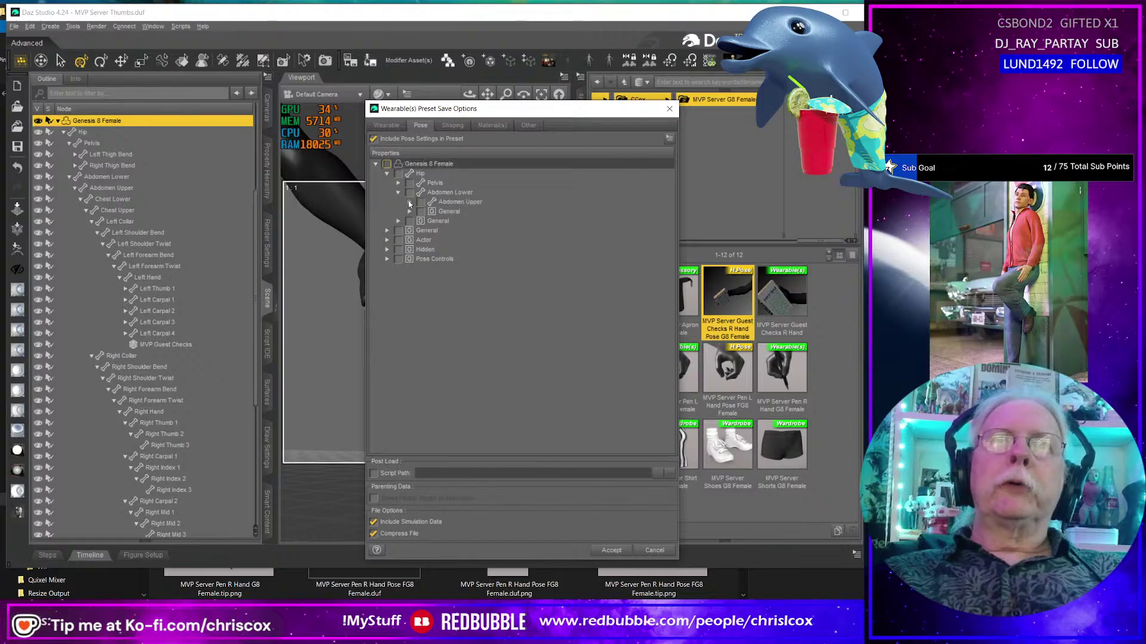
click(409, 202)
click(420, 211)
click(432, 221)
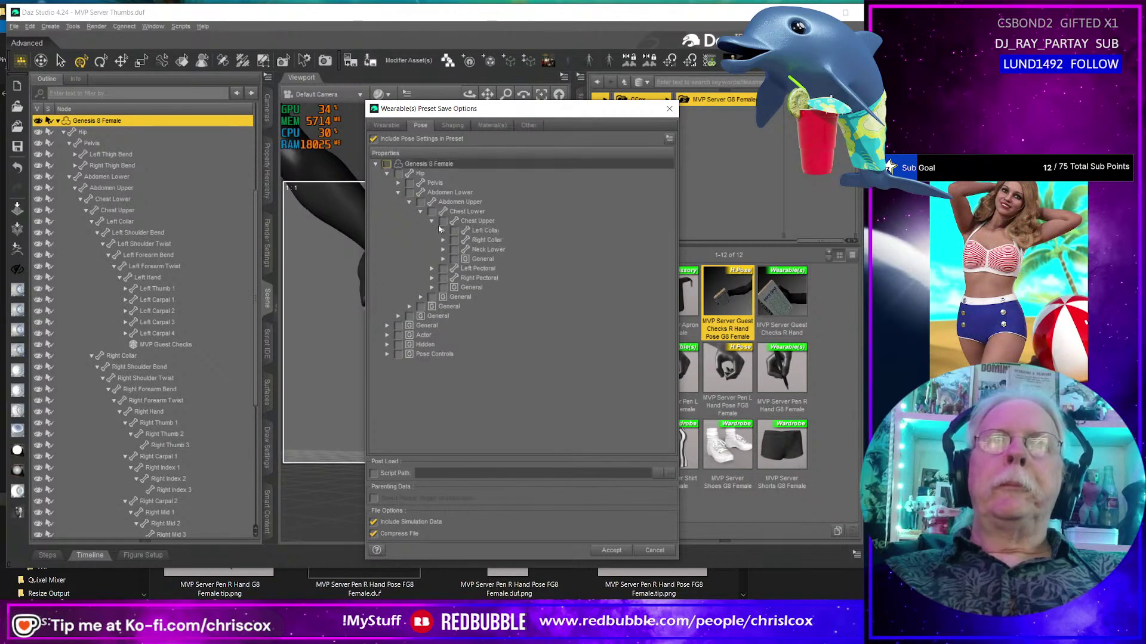
click(443, 230)
click(454, 240)
click(465, 250)
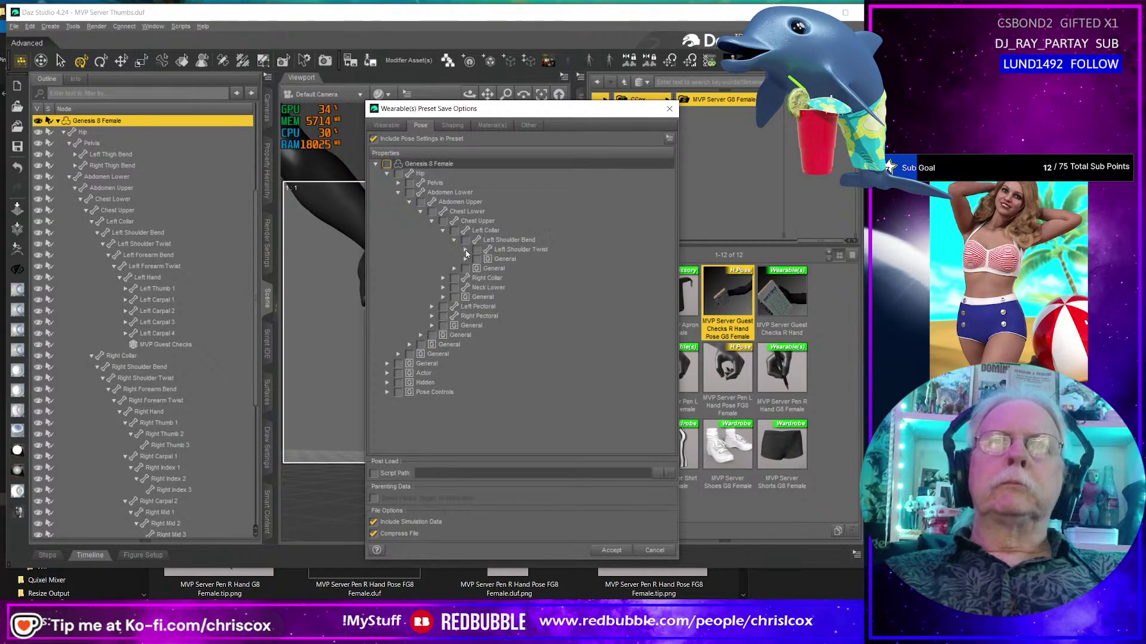
click(476, 259)
click(487, 269)
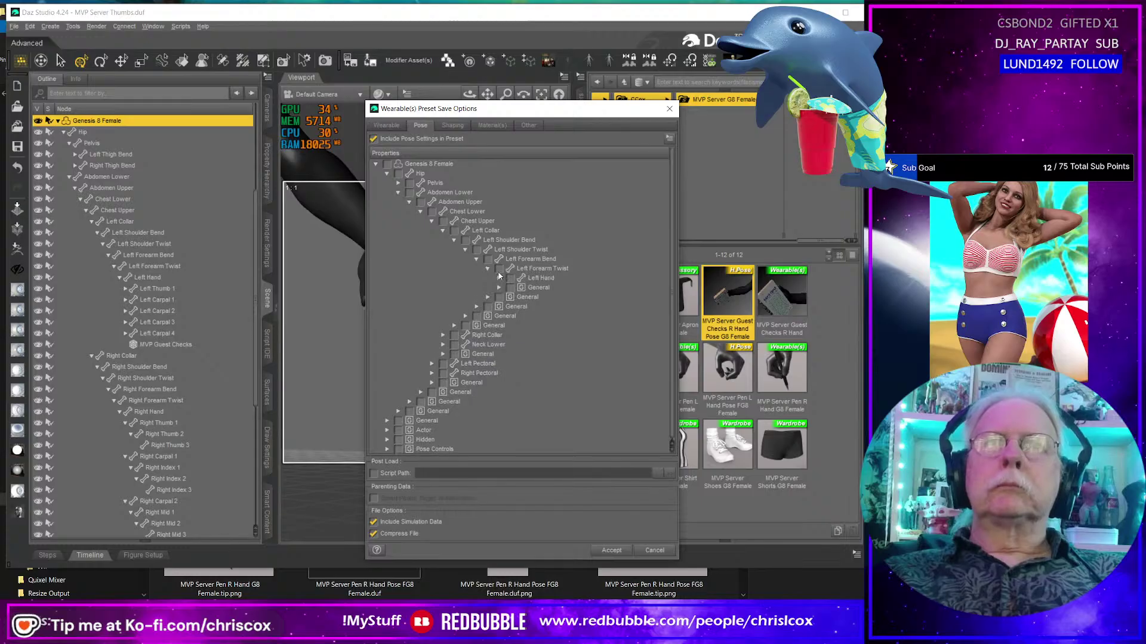
click(499, 278)
click(521, 344)
click(521, 325)
click(521, 316)
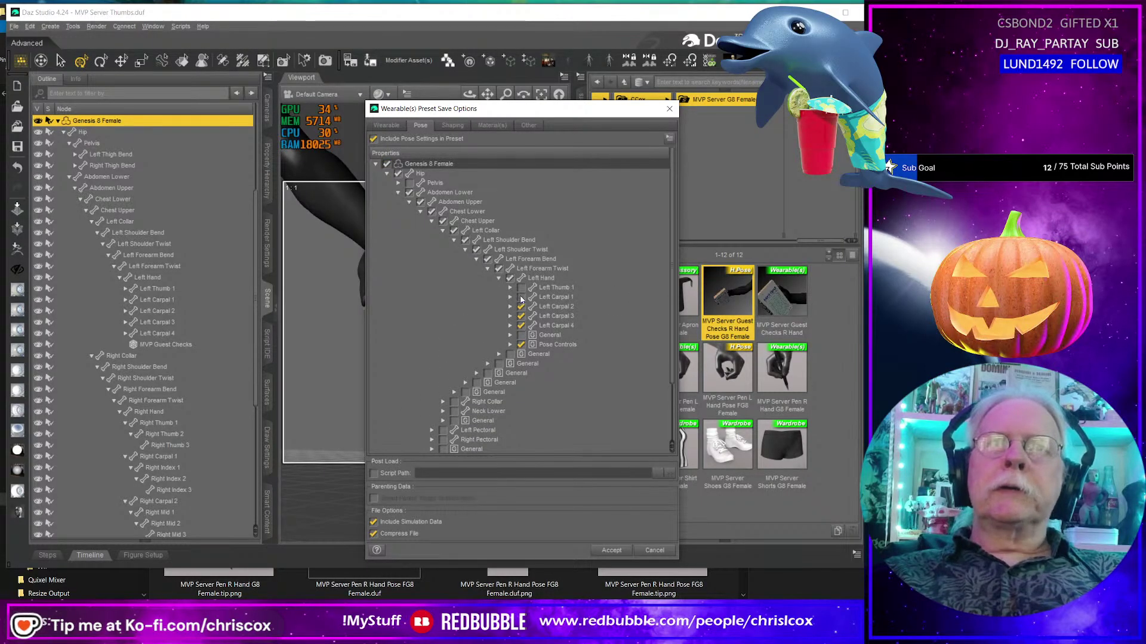
click(611, 551)
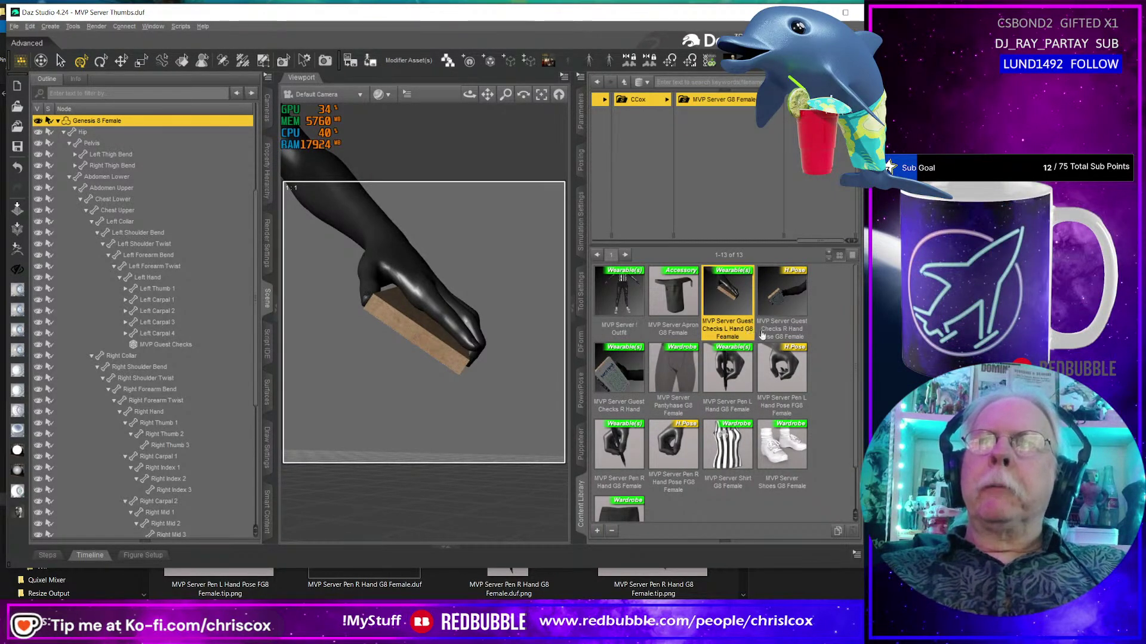
Rename the right-hand guest checks wearable preset as "MVP Server Guest Checks R Hand G8 Female".
click(780, 298)
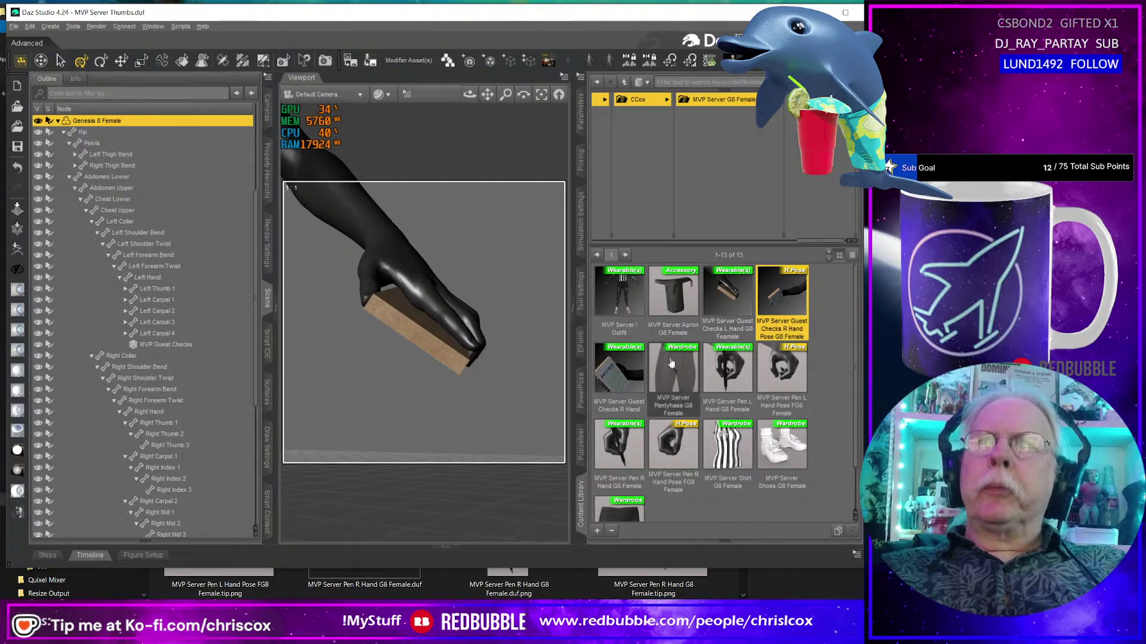
click(619, 418)
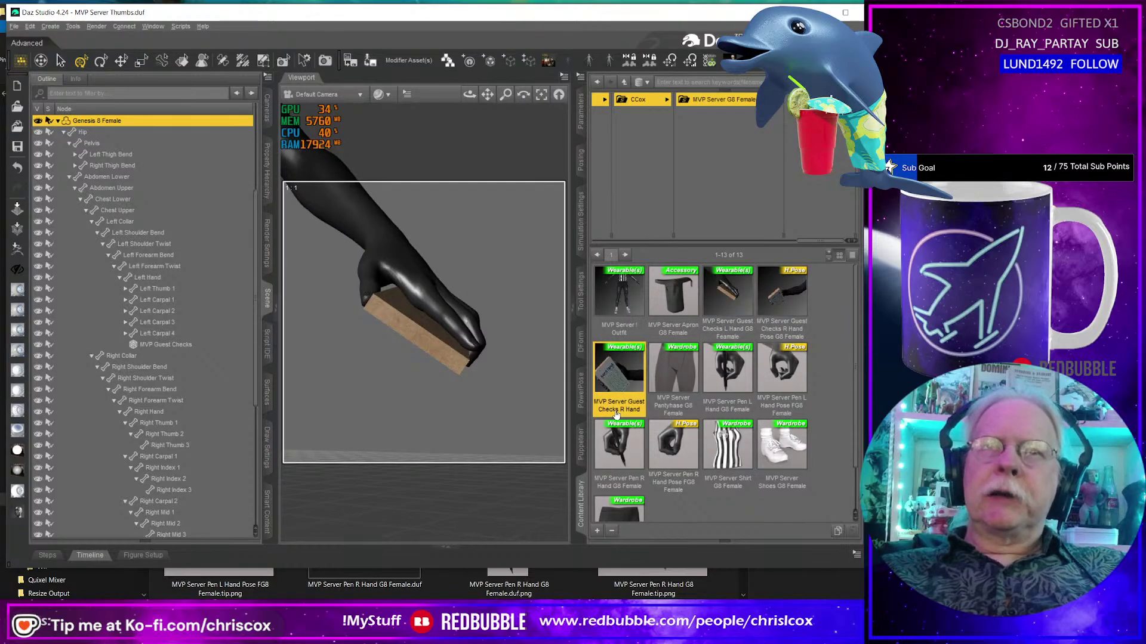
right_click(614, 411)
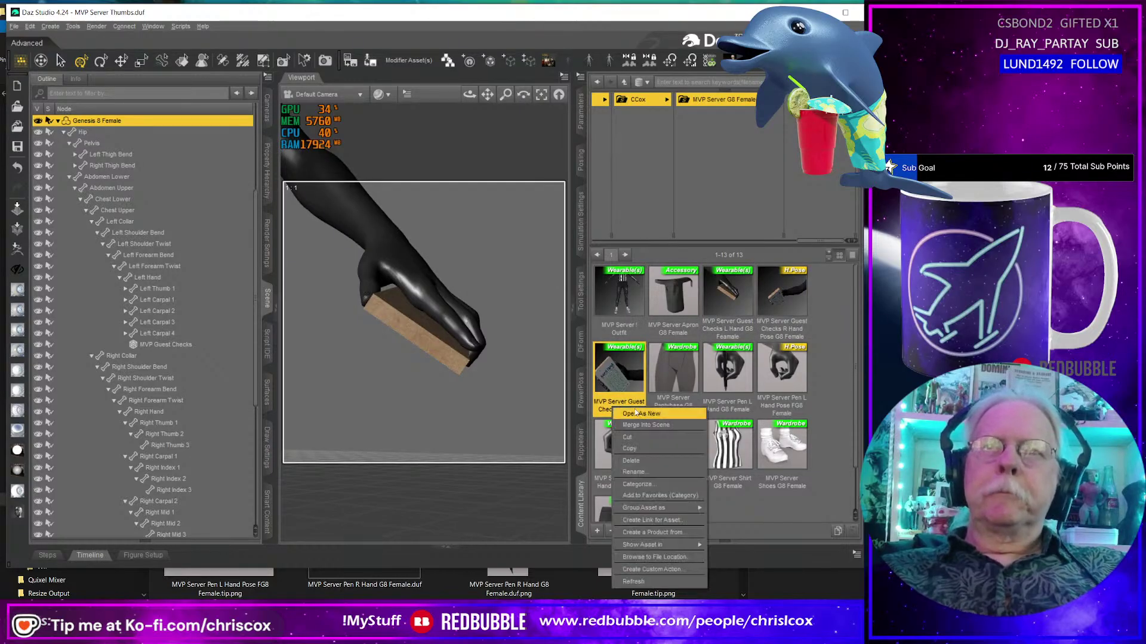
click(637, 471)
key(End)
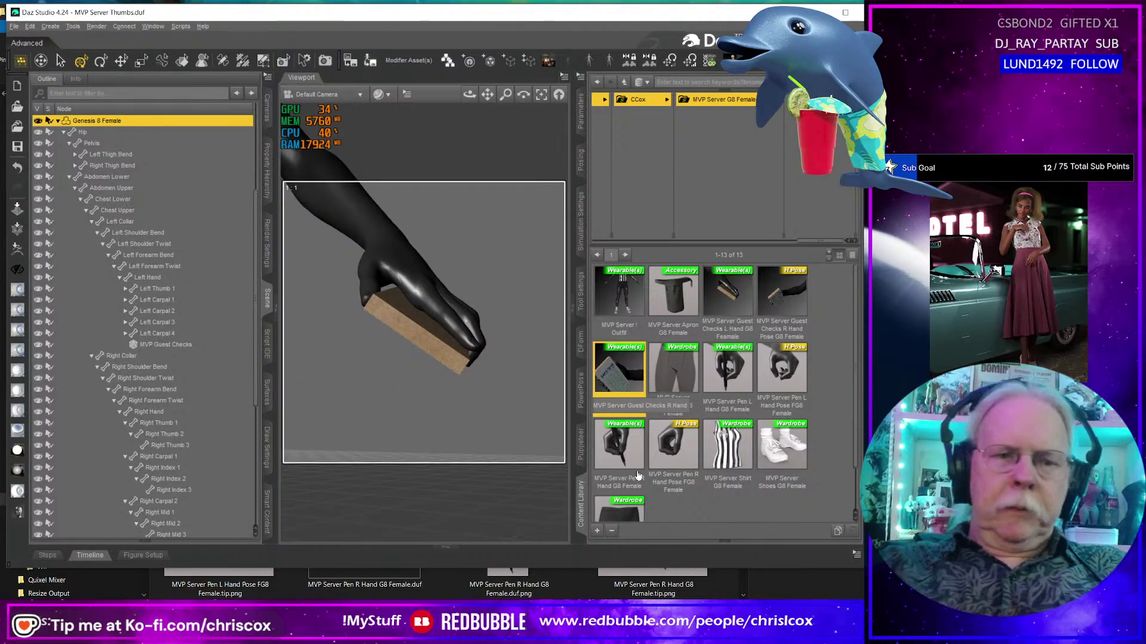
text(emale)
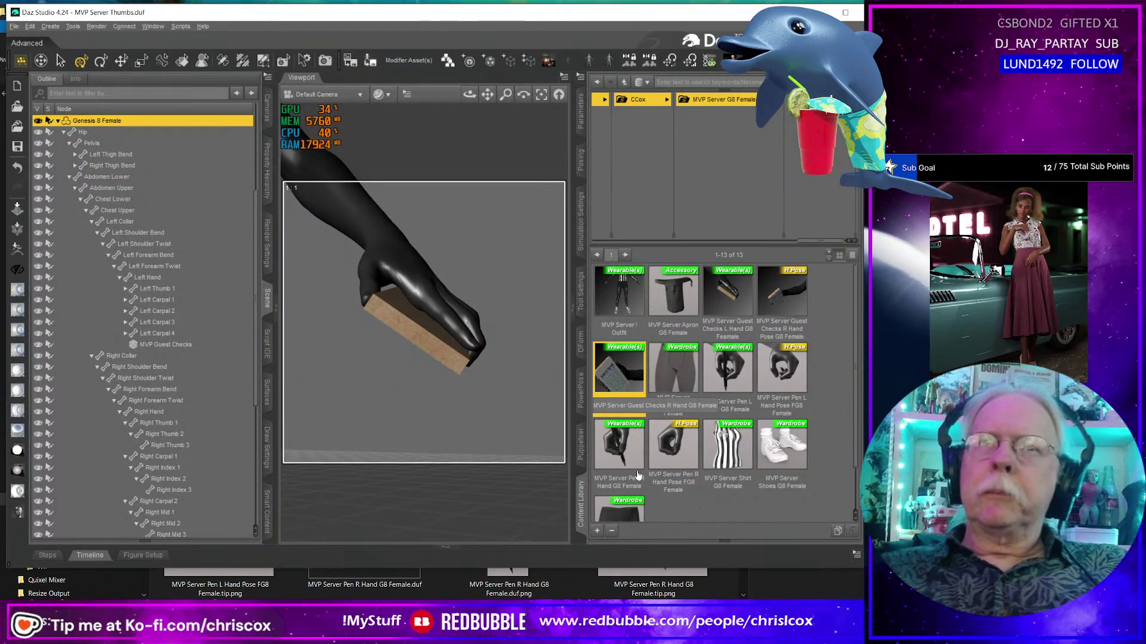
key(Return)
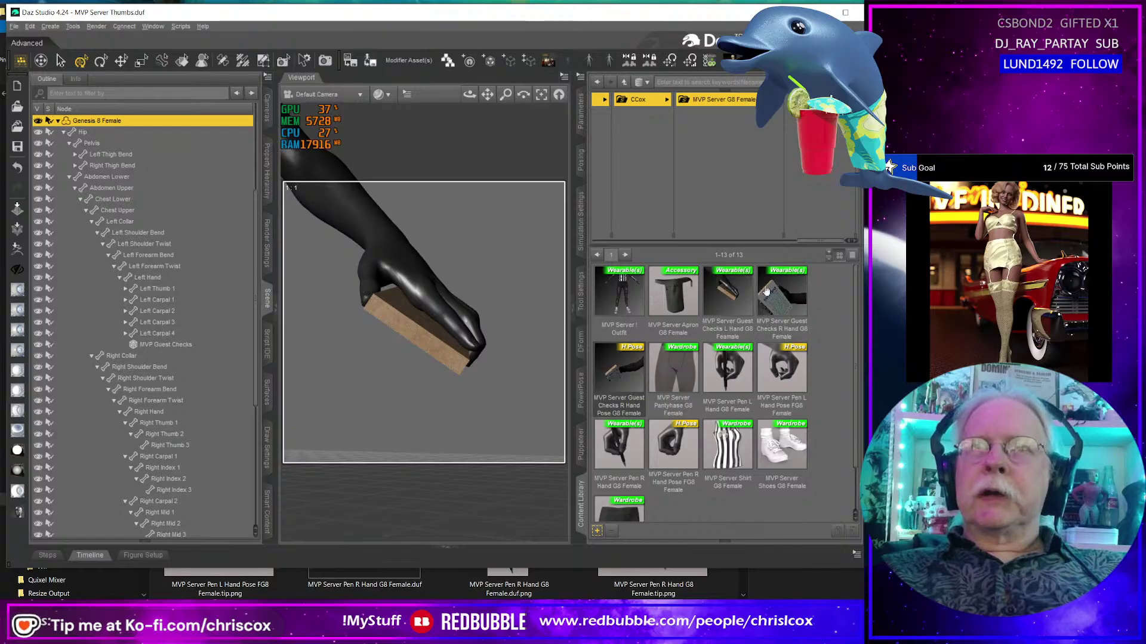
Select the left hand's nodes from Left Thumb 1 through MVP Guest Checks, together with the Genesis 8 Female root.
click(405, 328)
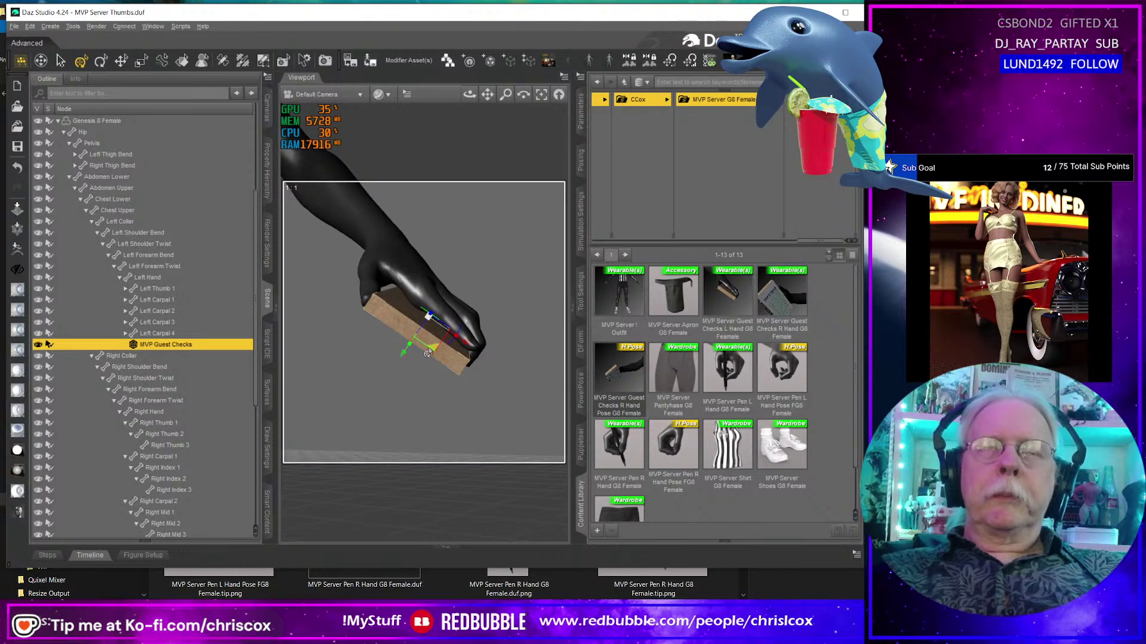
scroll(427, 353, down, 10)
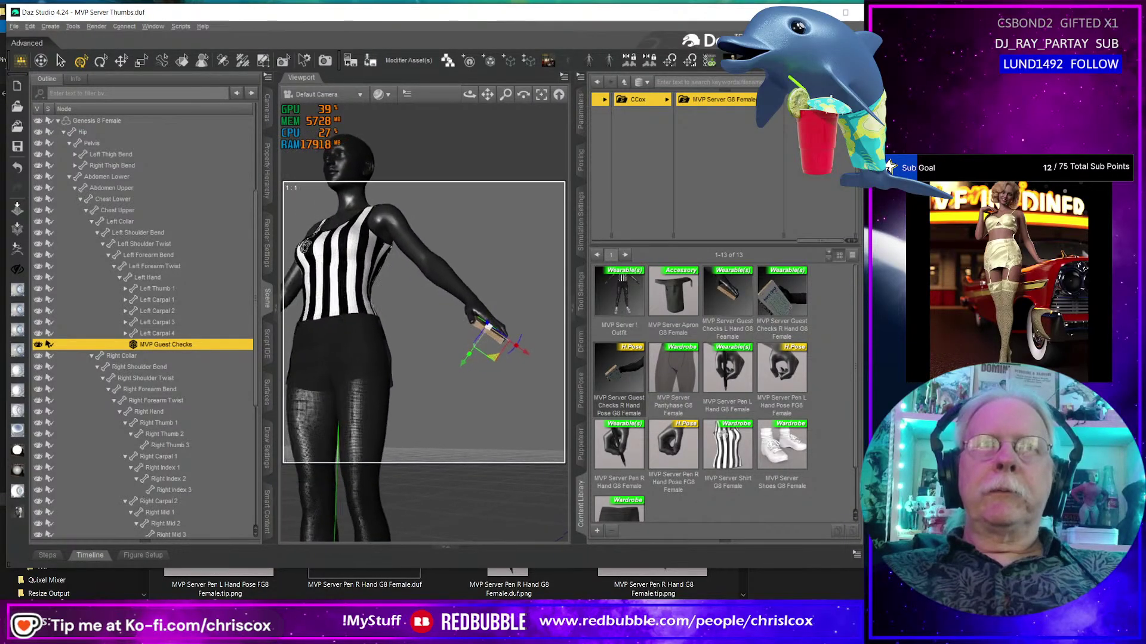
alt+drag(427, 354, 329, 356)
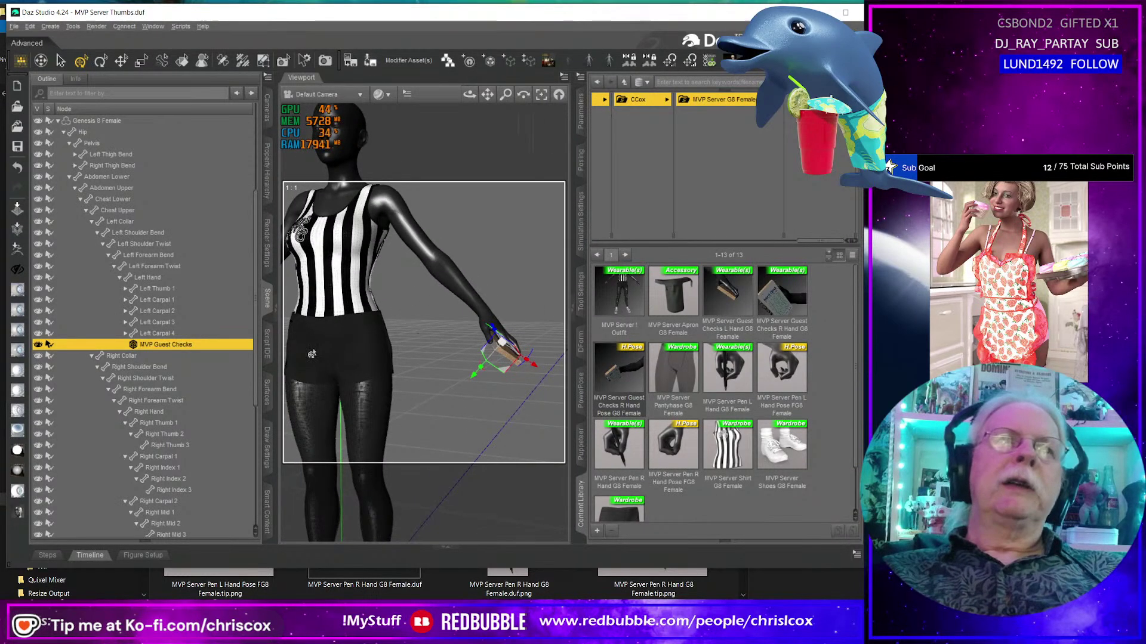
click(149, 277)
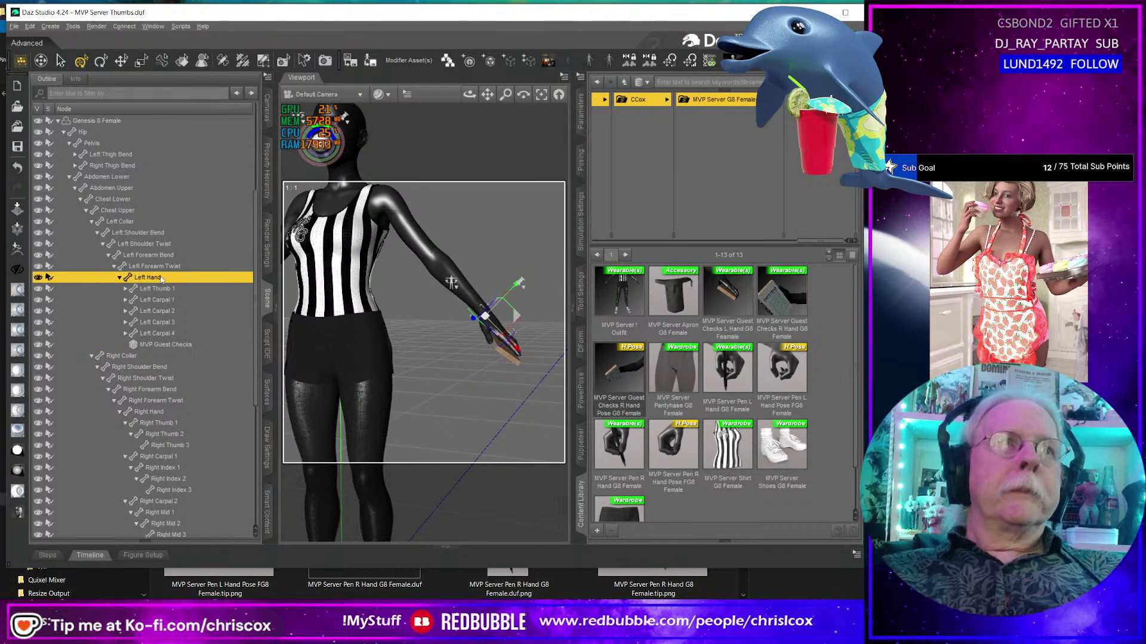
click(156, 289)
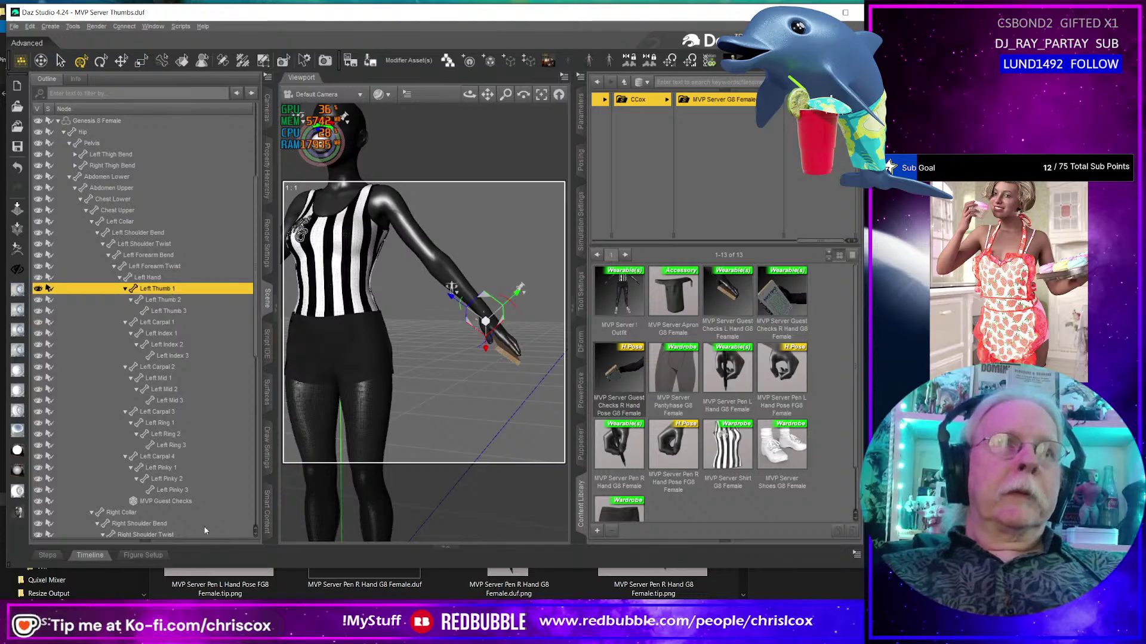
shift+click(177, 502)
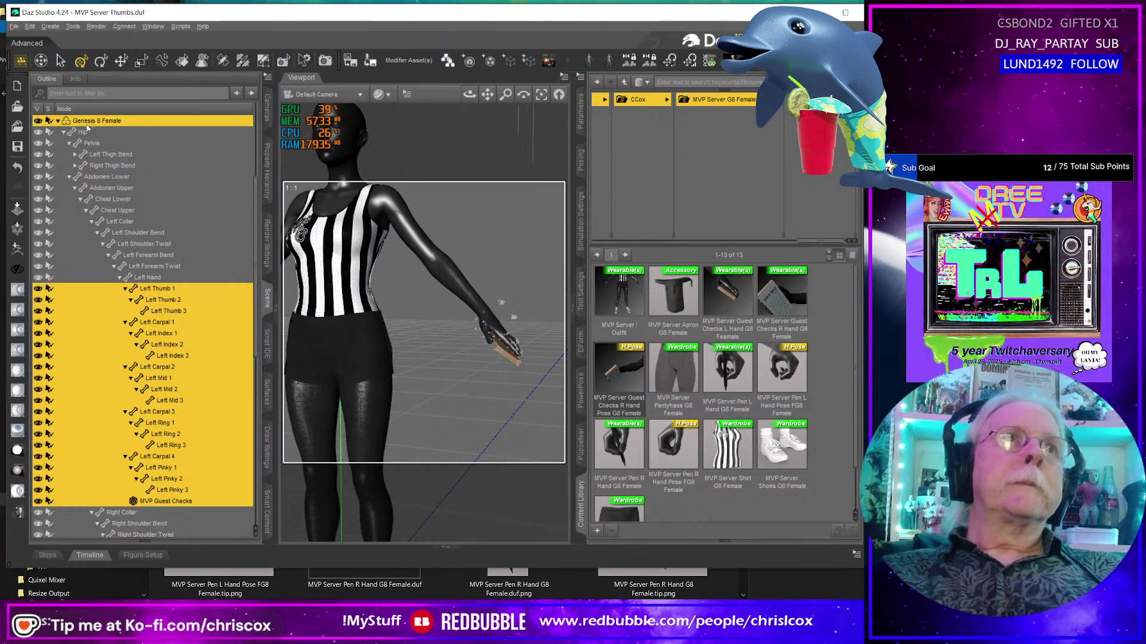
alt+drag(418, 298, 513, 298)
click(596, 531)
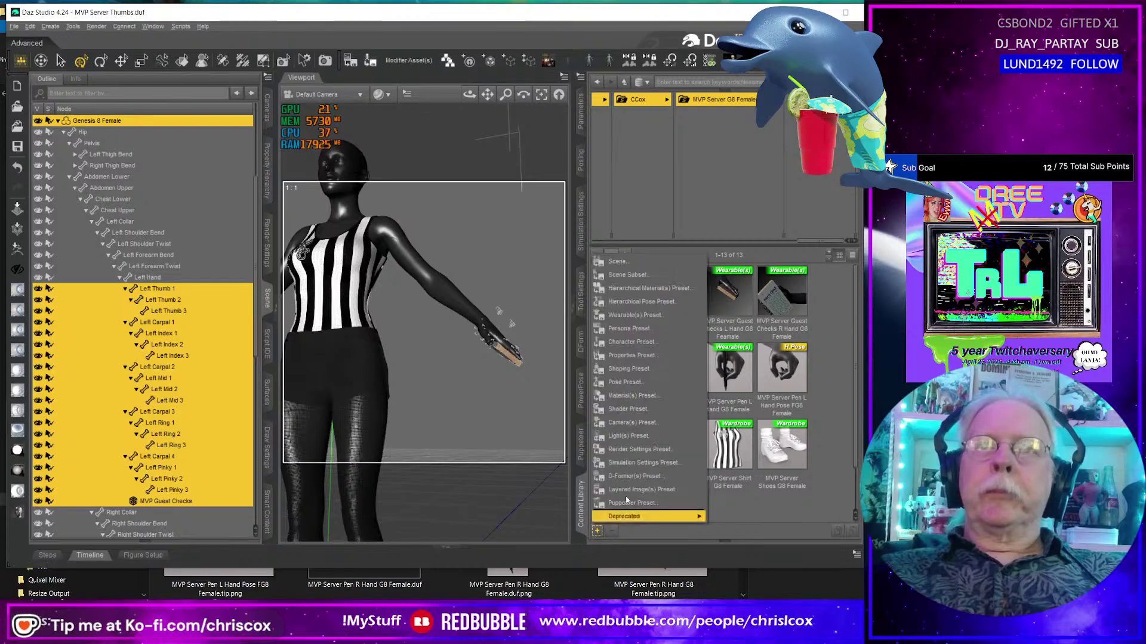
click(674, 277)
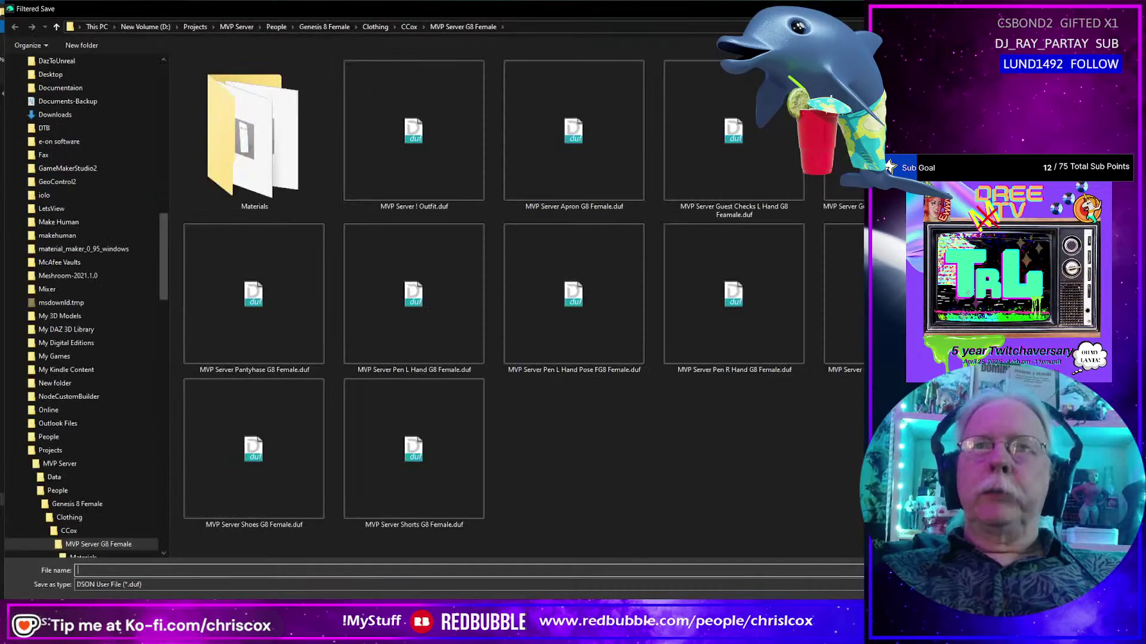
key(Escape)
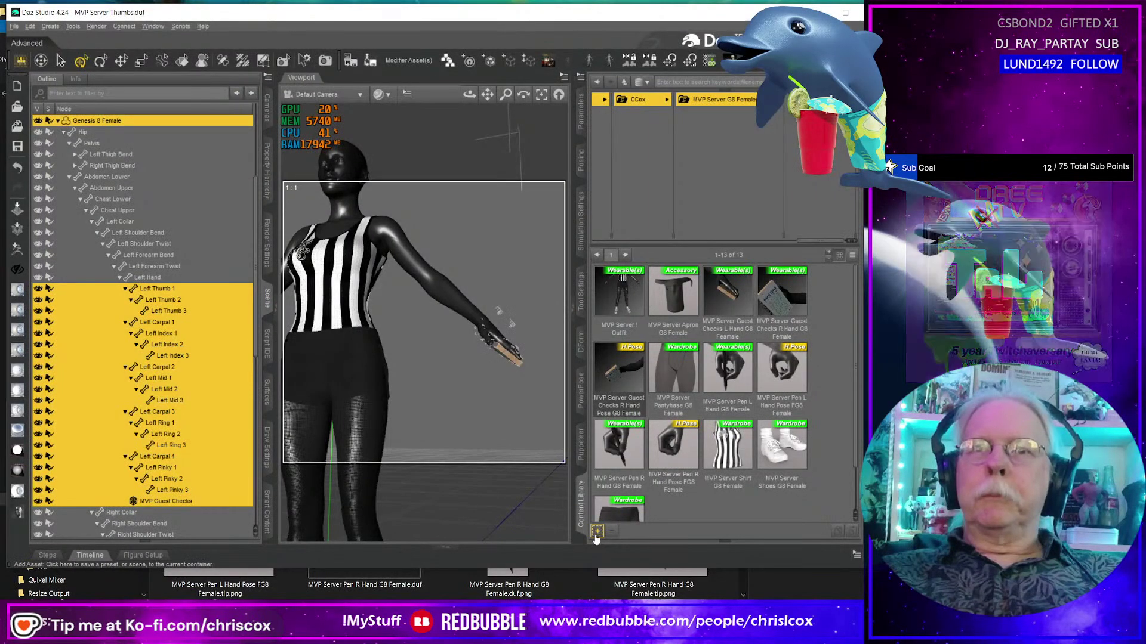
Start a Hierarchical Pose Preset named "MVP Server Guest Checks L Hand Pose G8 Feamale", based on the left-hand wearable's file name.
click(597, 530)
click(641, 302)
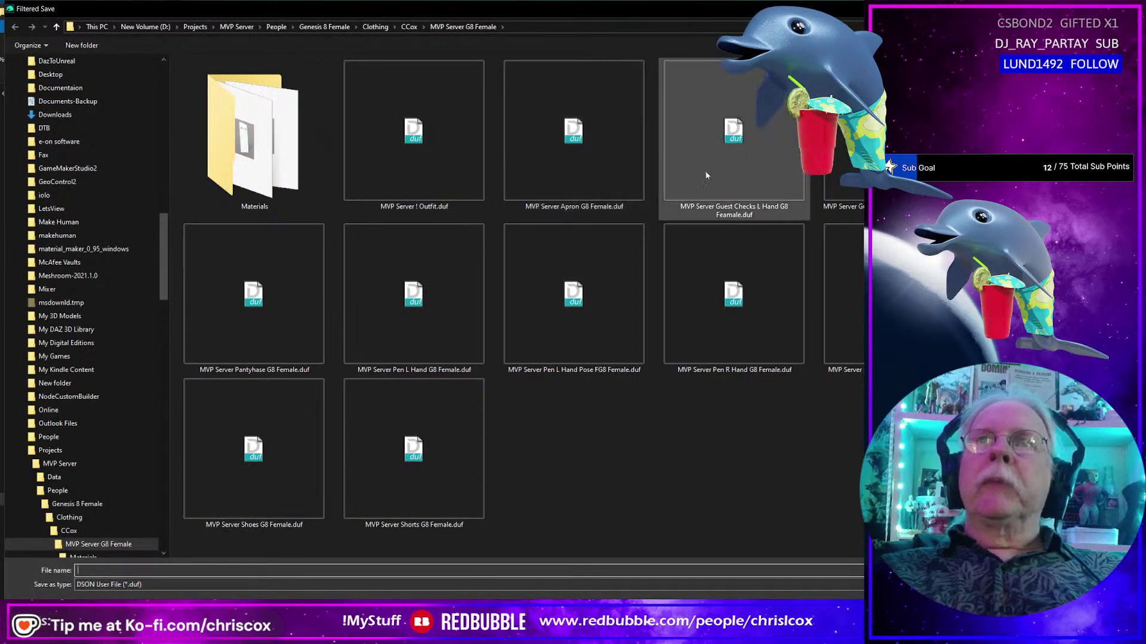
click(729, 154)
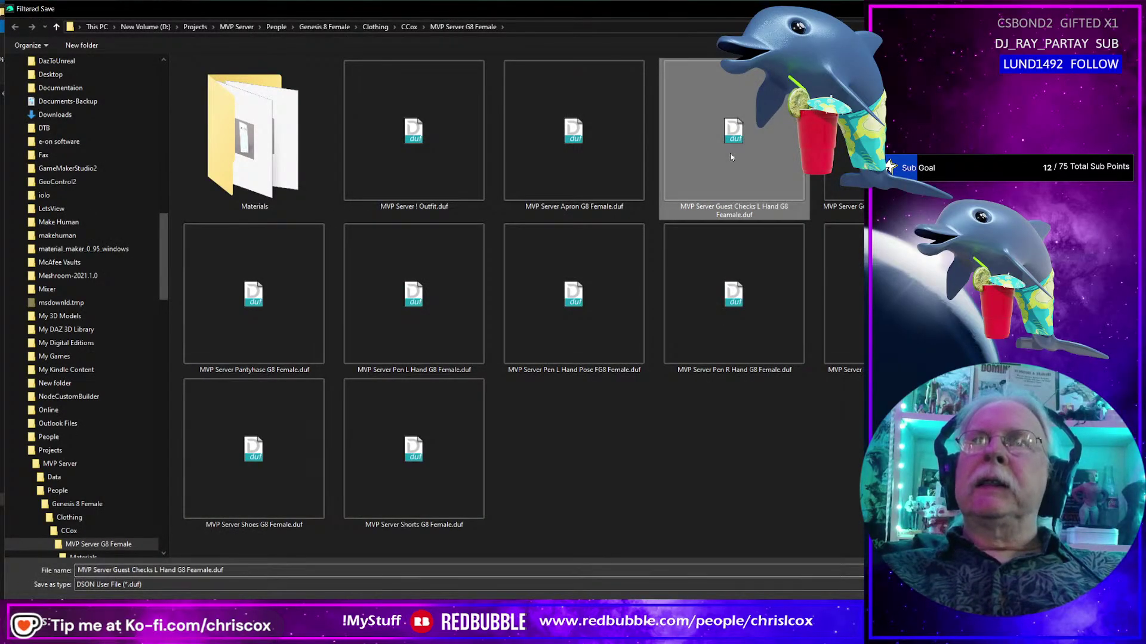
click(242, 567)
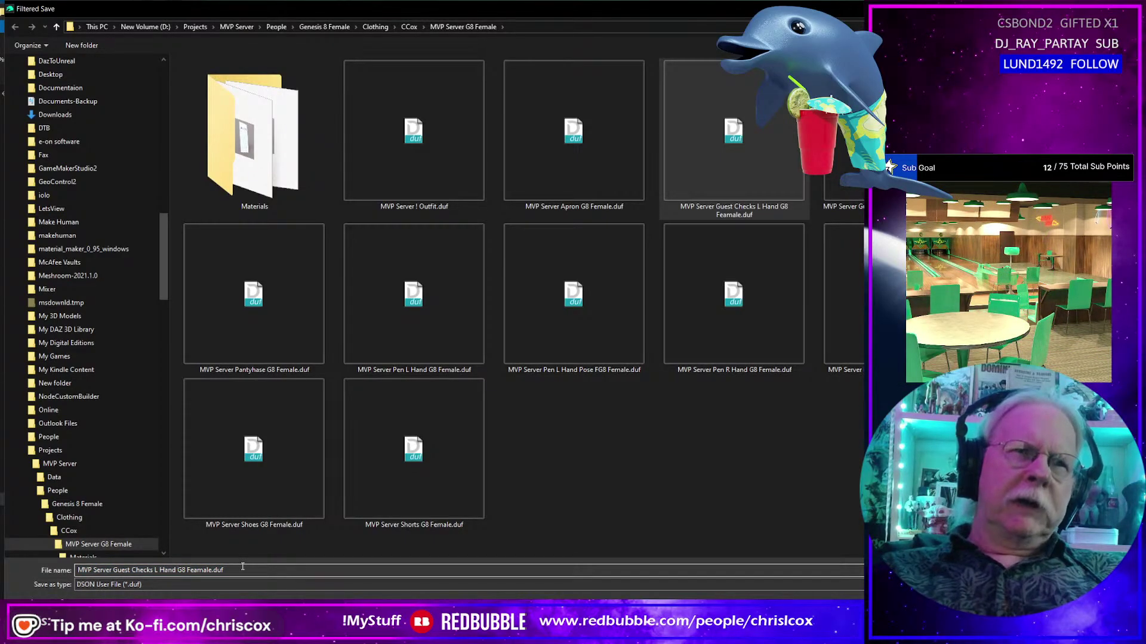
text(Pose)
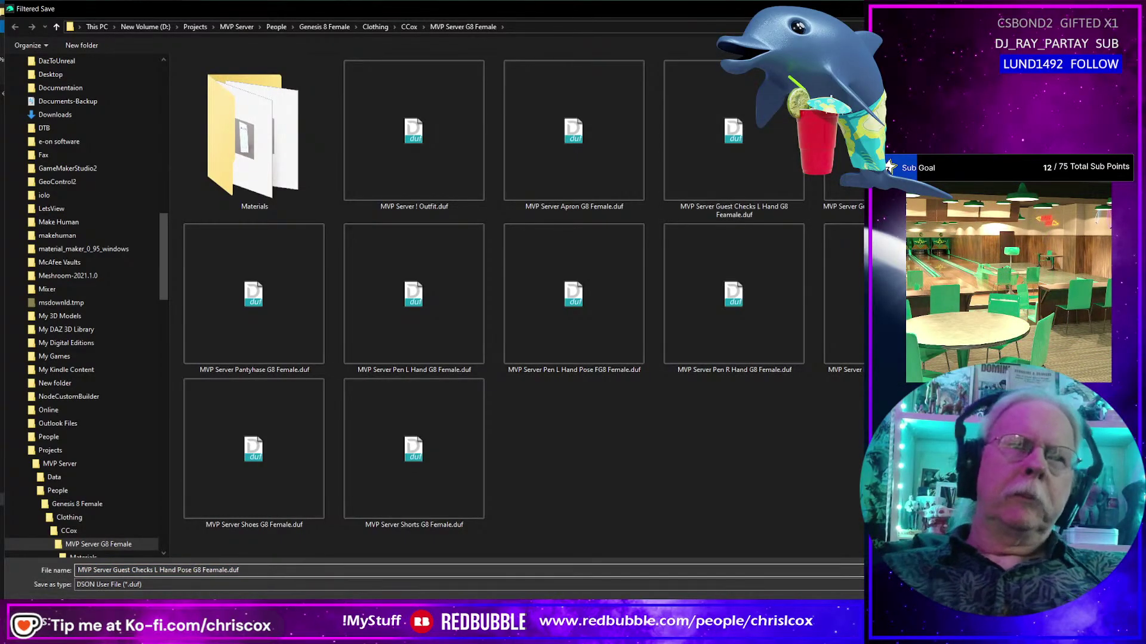
key(Return)
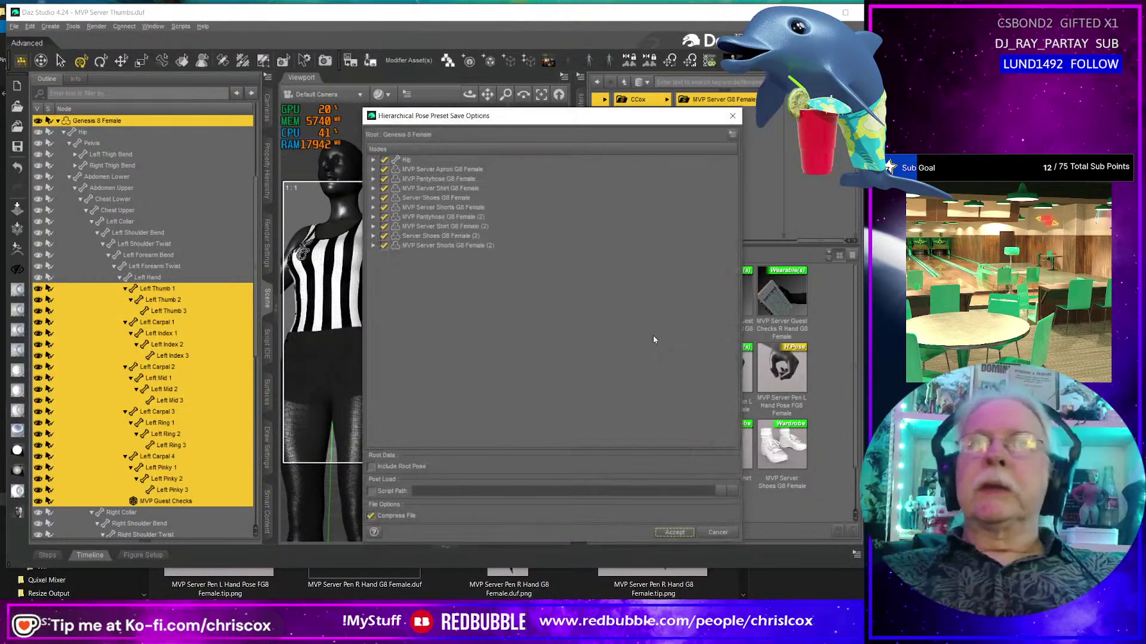
Clear all nodes in the pose preset, include only the scene-selected left finger nodes and MVP Guest Checks, and save it.
right_click(449, 205)
click(535, 257)
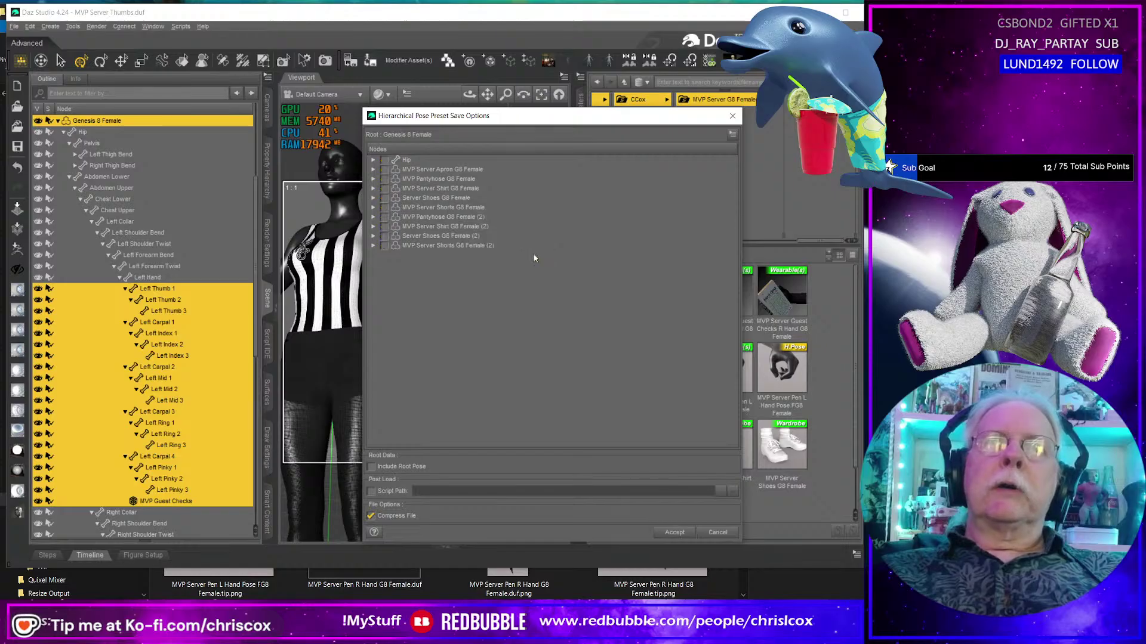
right_click(421, 162)
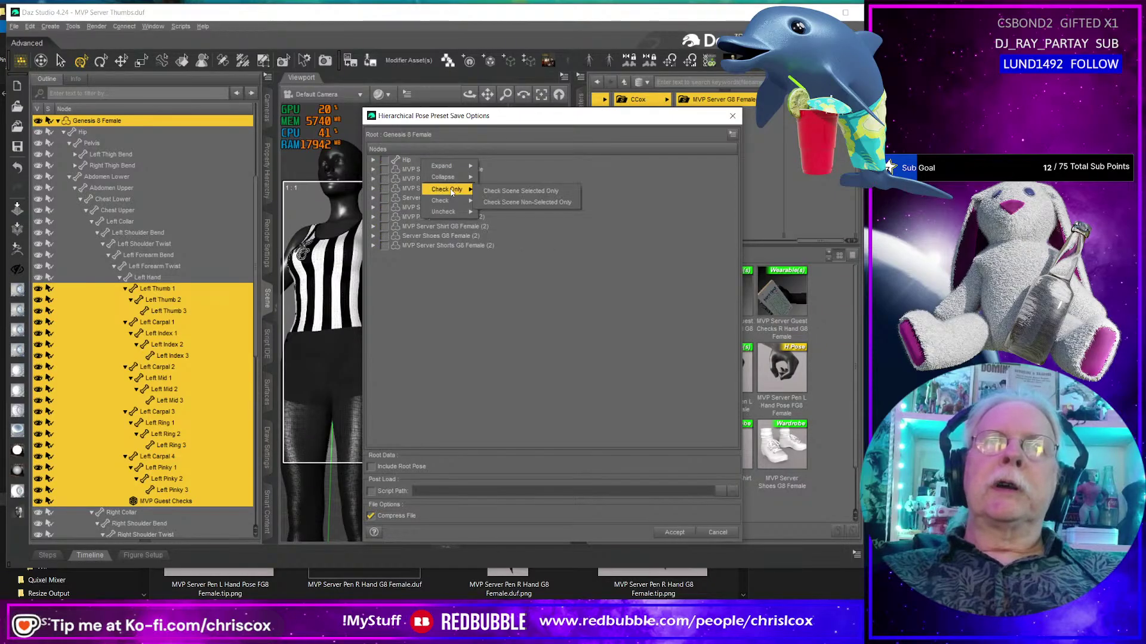
click(518, 195)
scroll(644, 328, down, 4)
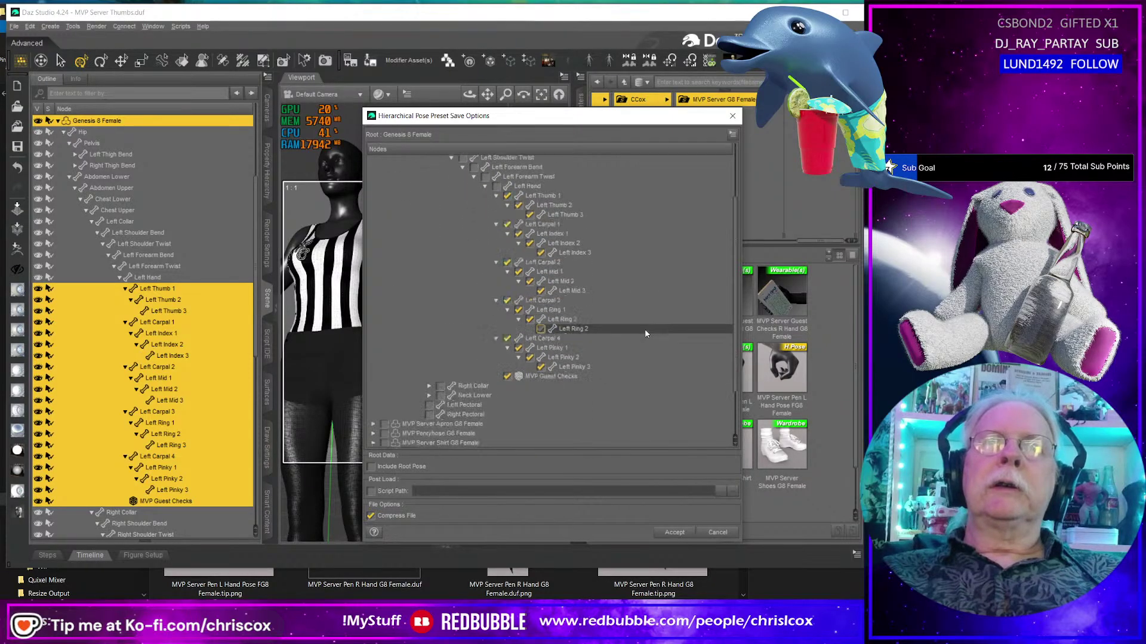
click(674, 533)
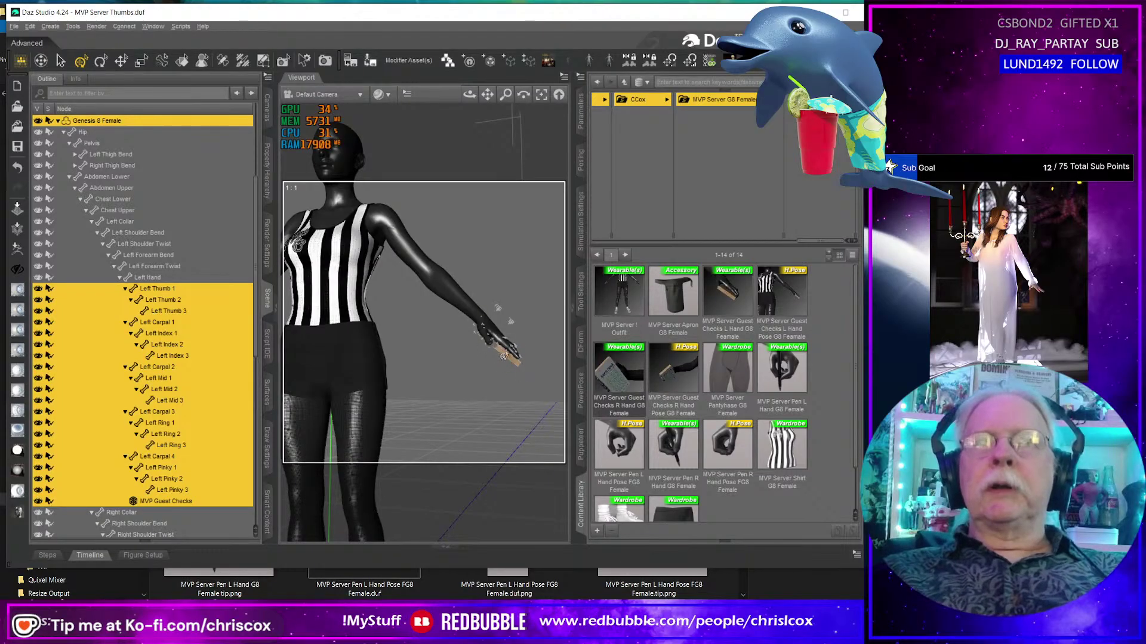
Remove the MVP Guest Checks pad from the figure's left hand and undo the latest scene changes.
alt+drag(506, 356, 441, 355)
click(450, 285)
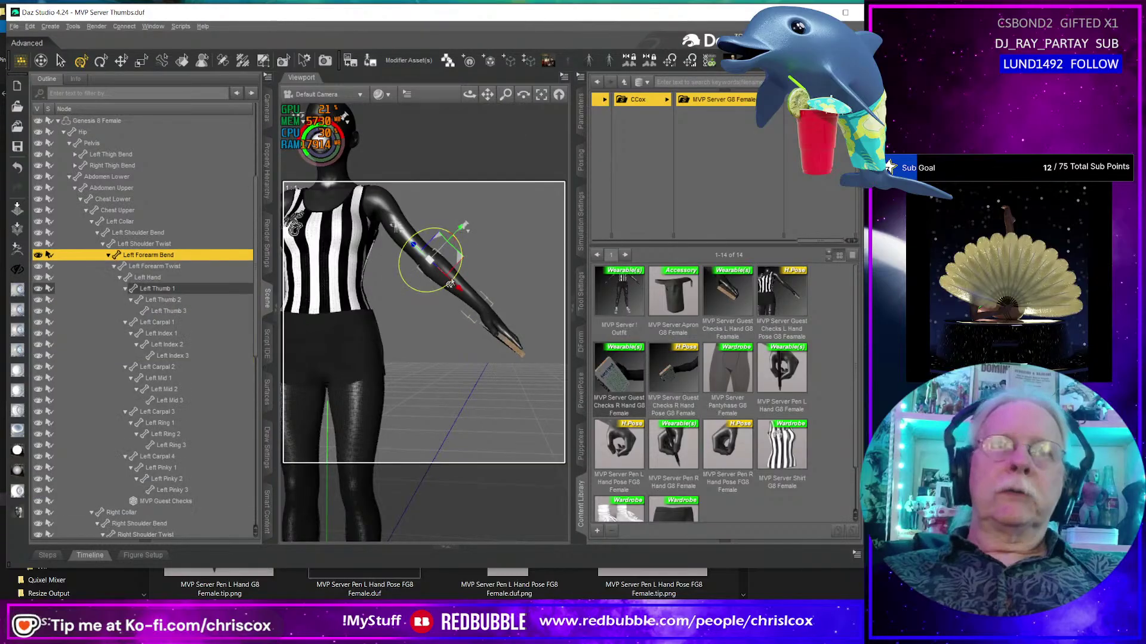
click(513, 355)
key(ctrl+z)
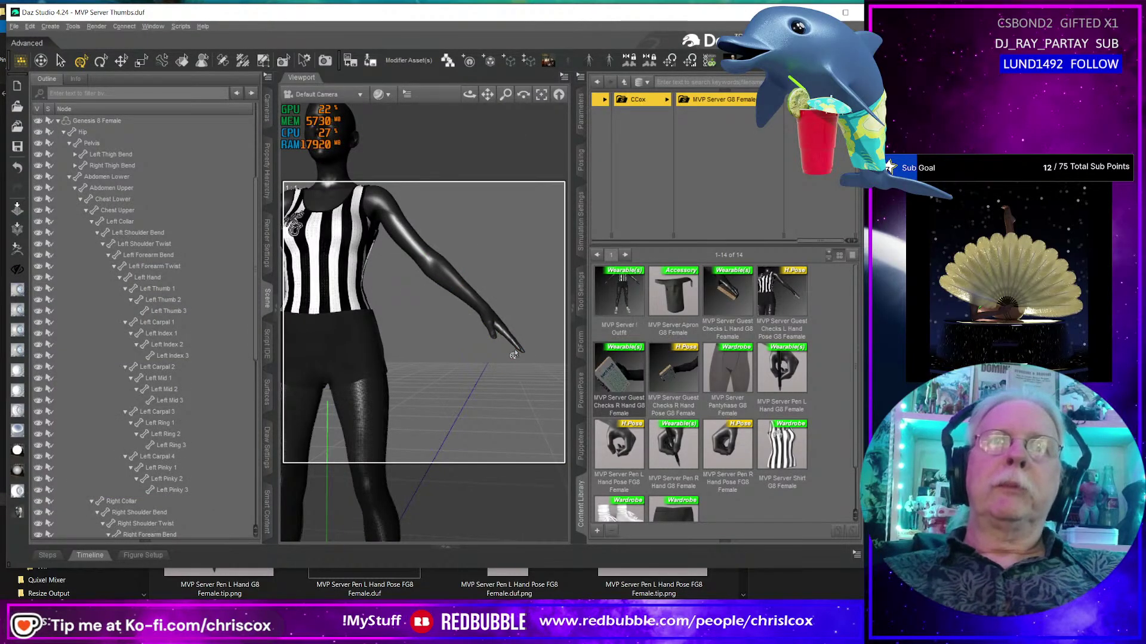
key(ctrl+z)
key(ctrl+z)
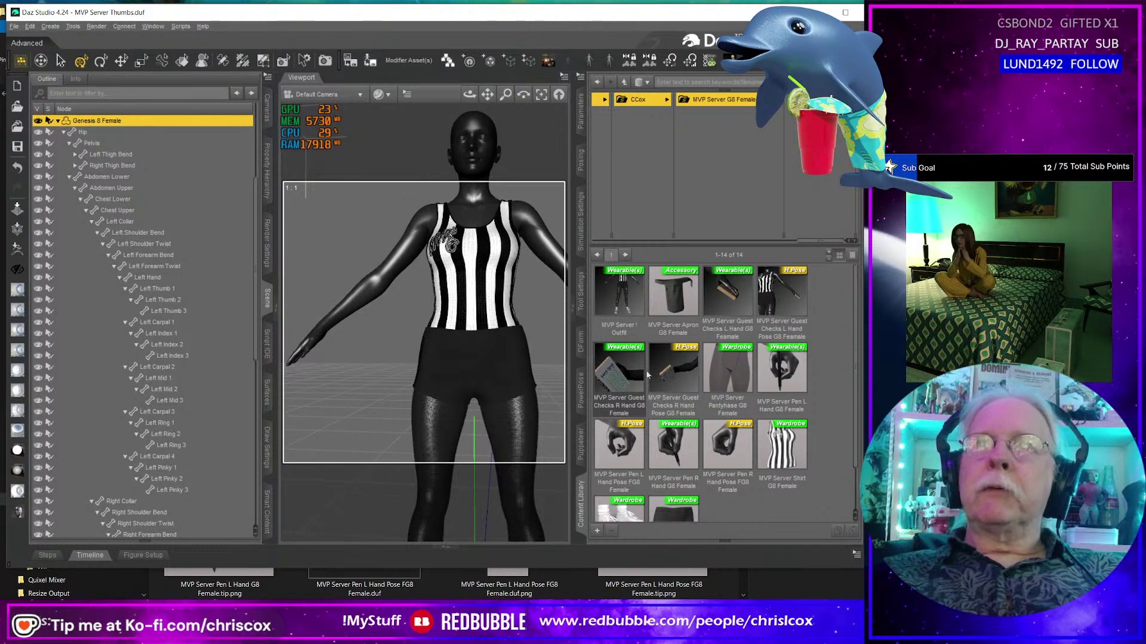
Load the MVP Server Guest Checks R Hand wearable preset onto Genesis 8 Female and select the pad in its right hand.
double_click(619, 367)
drag(453, 382, 330, 377)
click(344, 368)
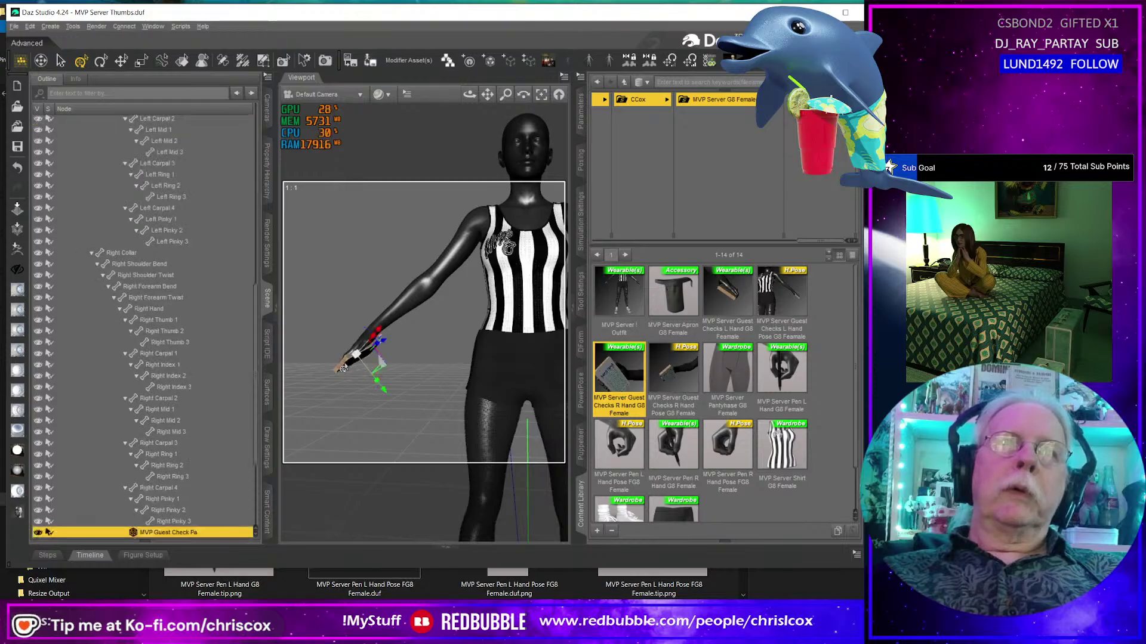
Rename the check pad node under the Right Hand as "MVP Guest Checks".
double_click(187, 533)
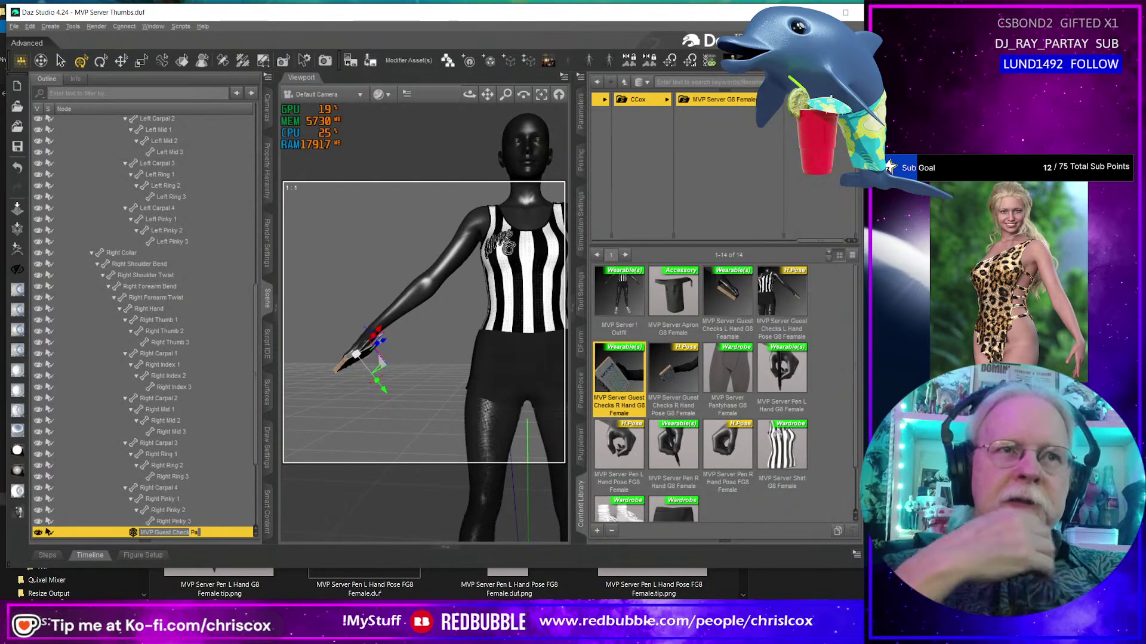
key(BackSpace)
key(BackSpace)
key(BackSpace)
text(s)
key(Return)
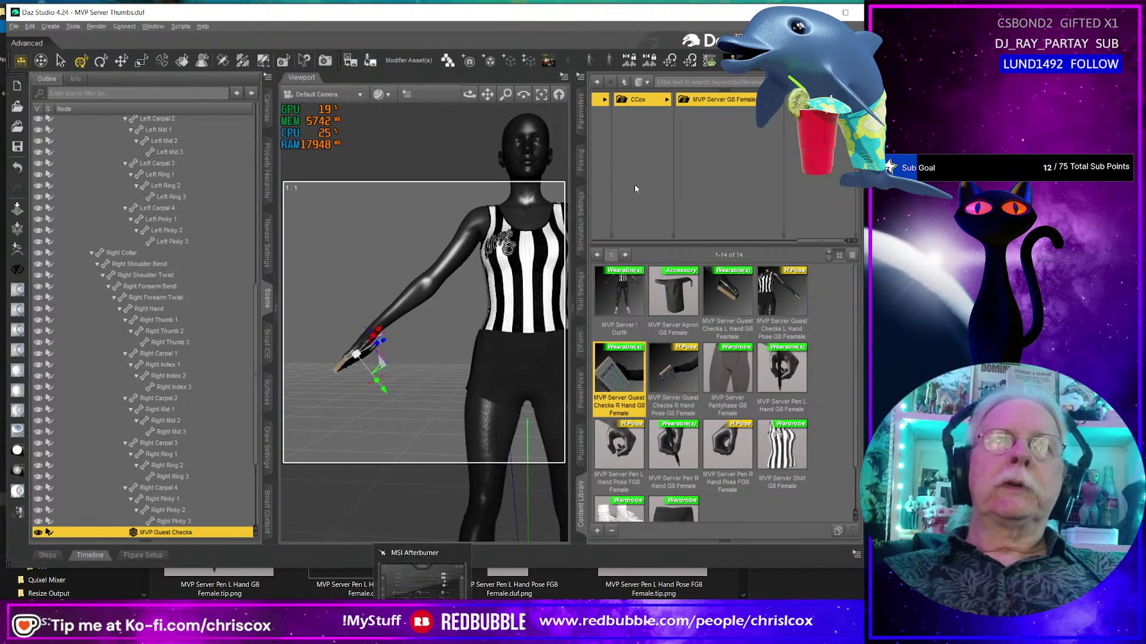
Save Genesis 8 Female's wearables as a Wearable(s) Preset over the existing MVP Server Guest Checks R Hand G8 Female.duf.
click(445, 398)
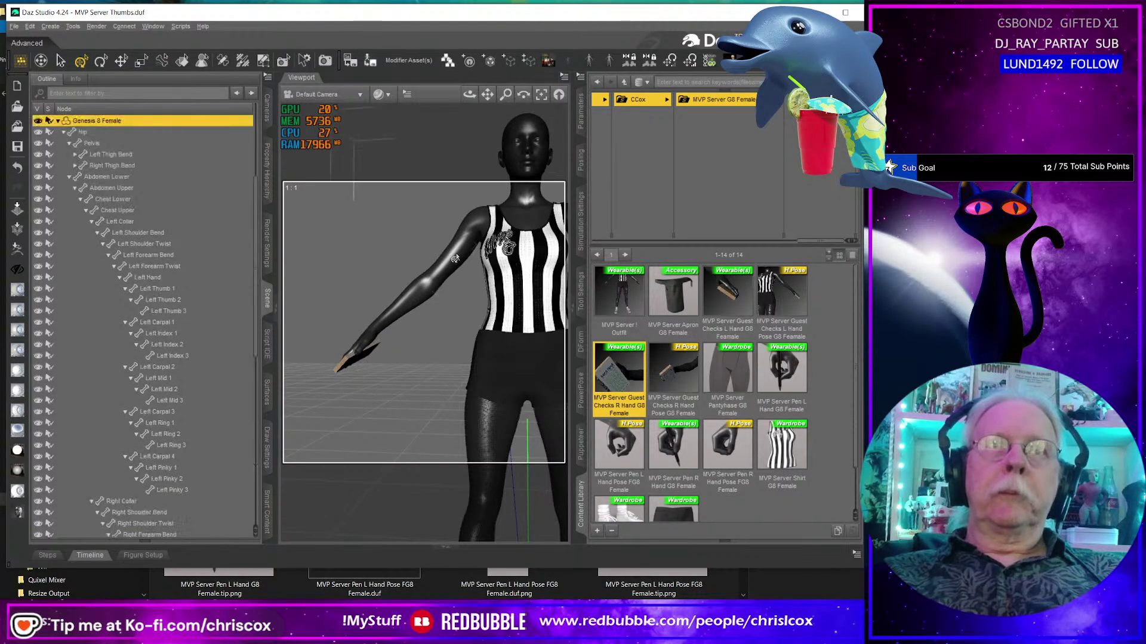
click(602, 535)
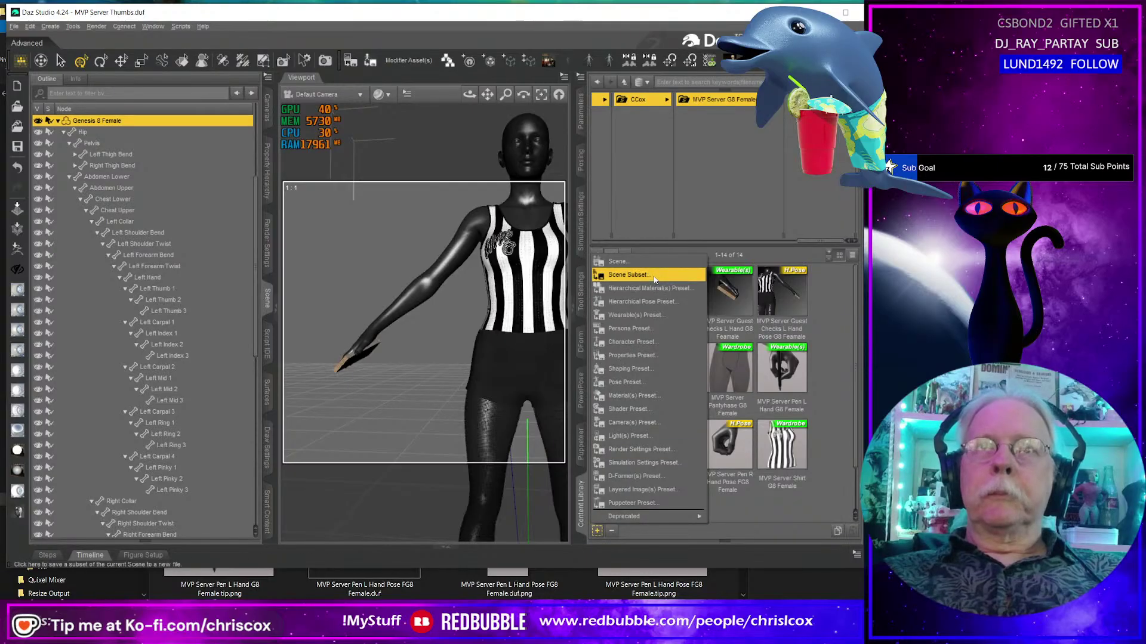
click(647, 316)
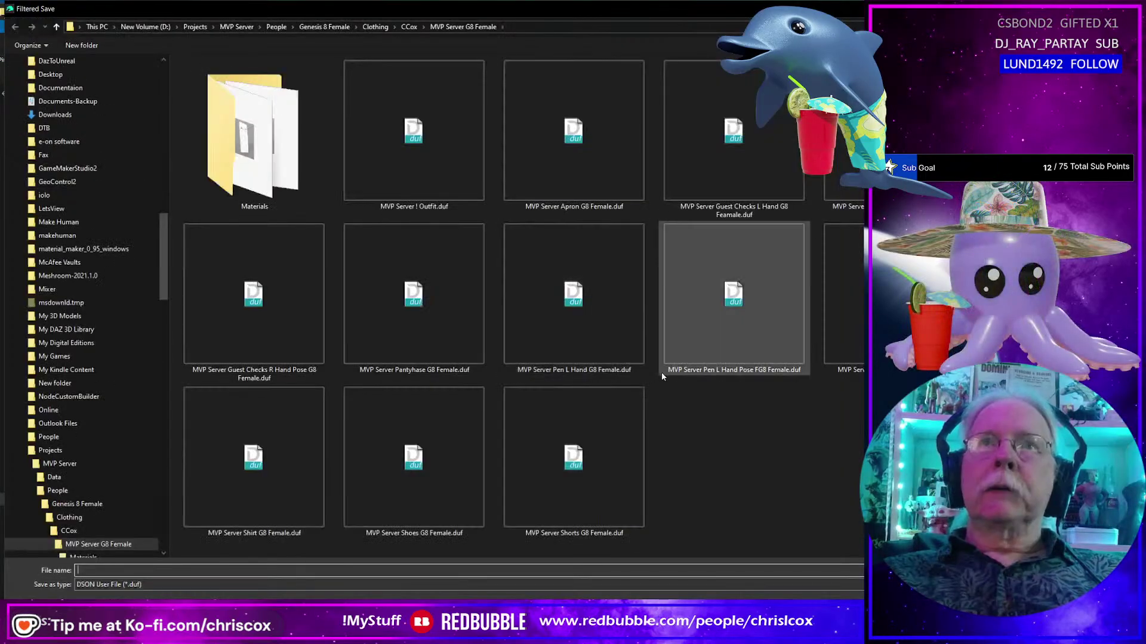
click(244, 300)
double_click(179, 569)
key(Delete)
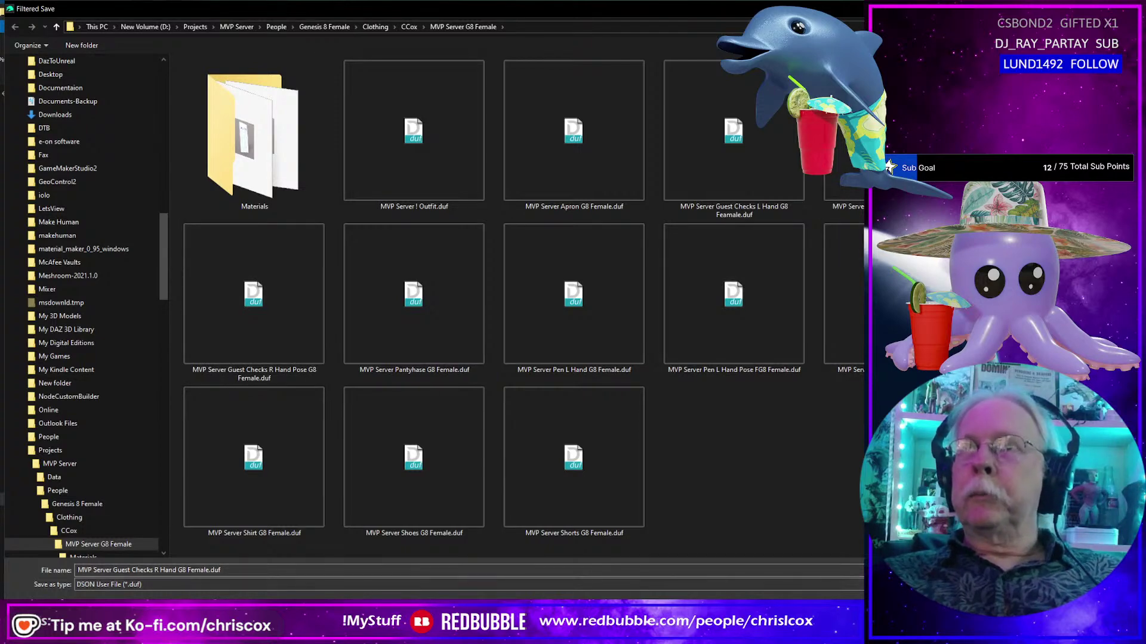
key(Return)
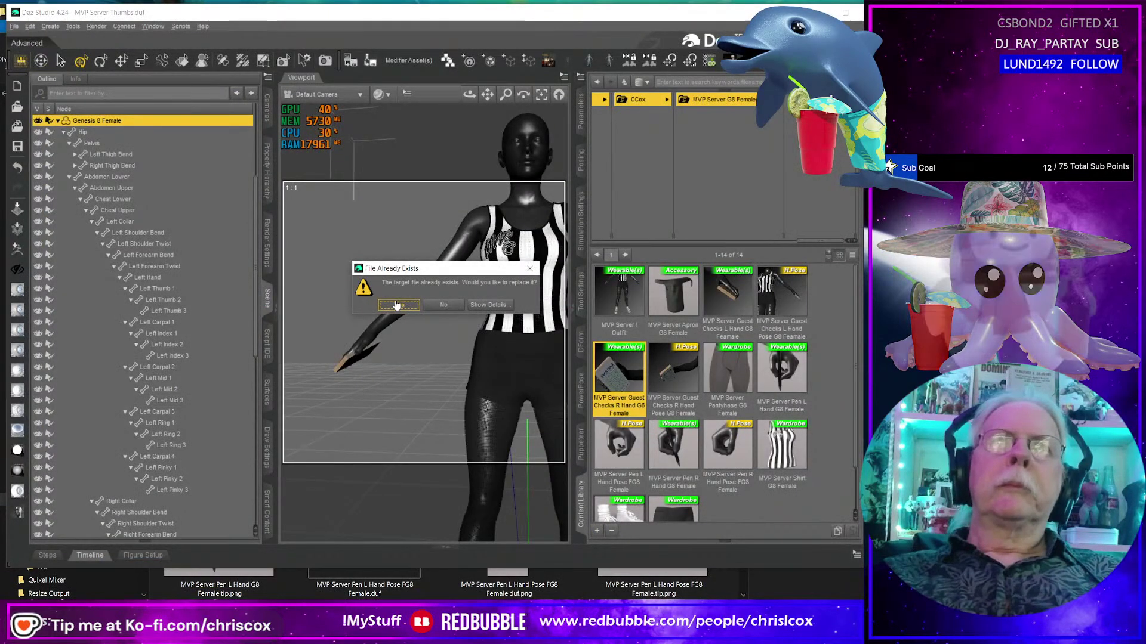
click(397, 304)
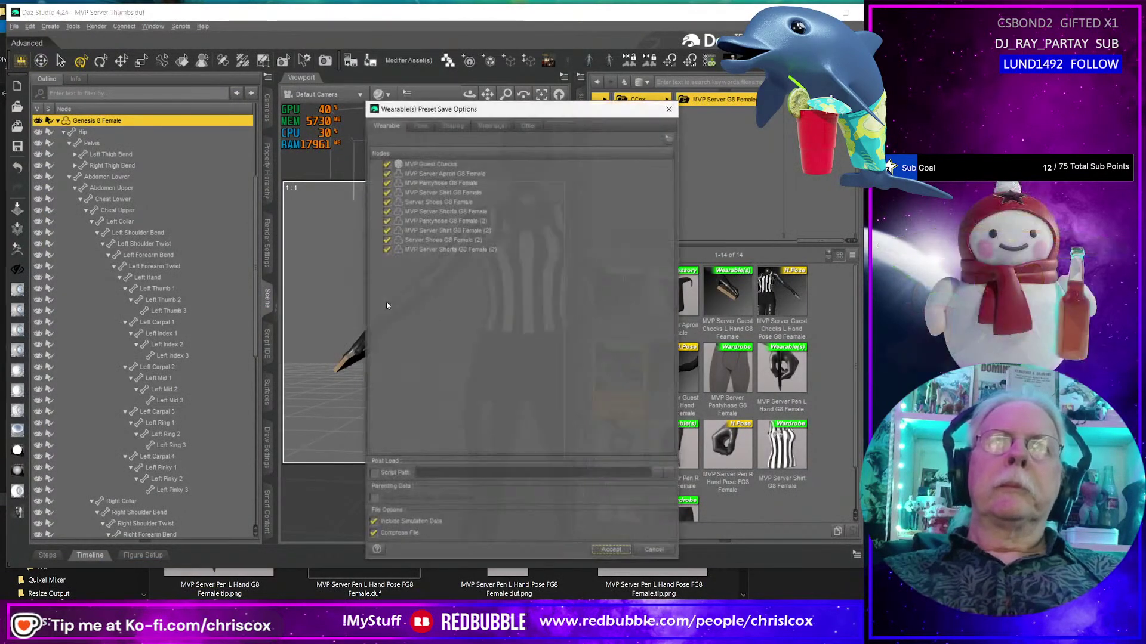
Clear all nodes listed for the wearable preset and include pose settings in it.
right_click(443, 216)
mouse_move(471, 257)
click(512, 261)
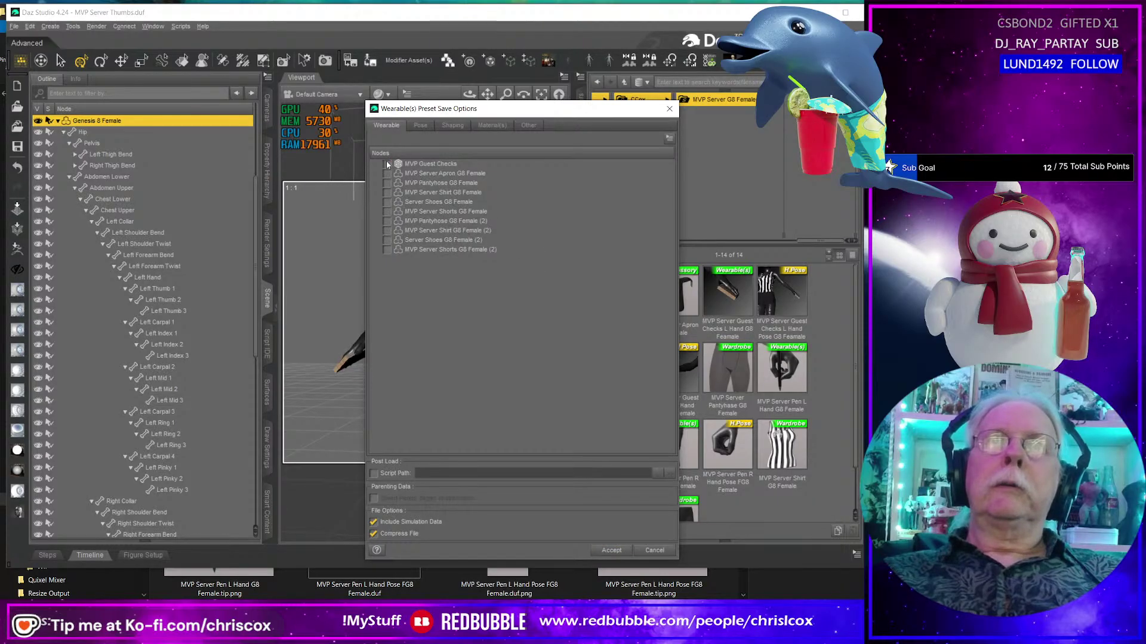
click(420, 125)
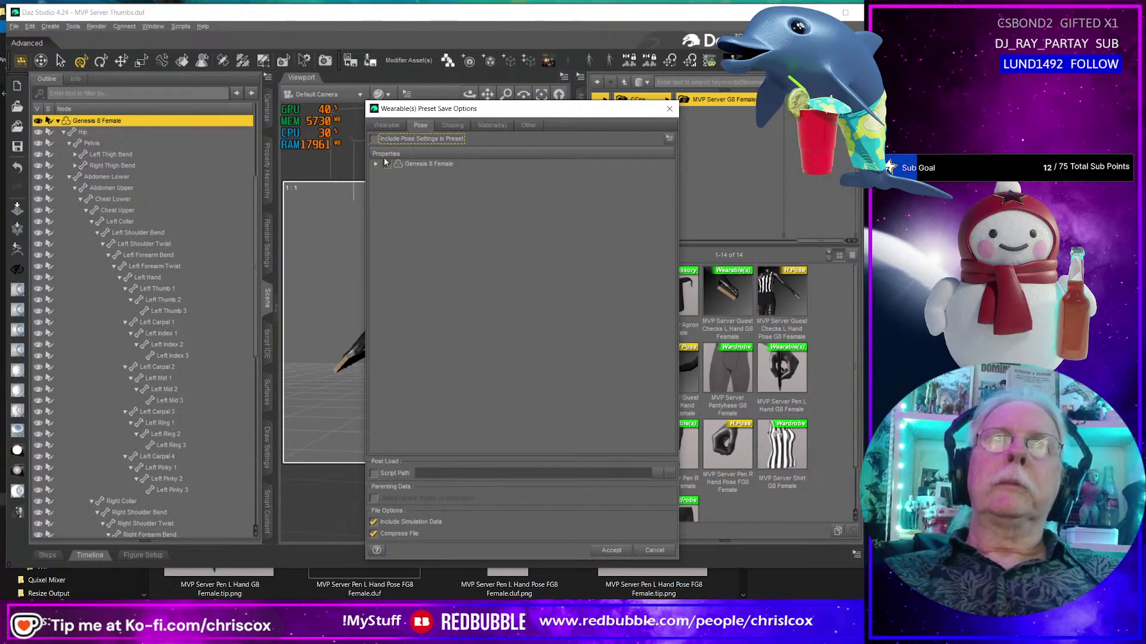
click(373, 139)
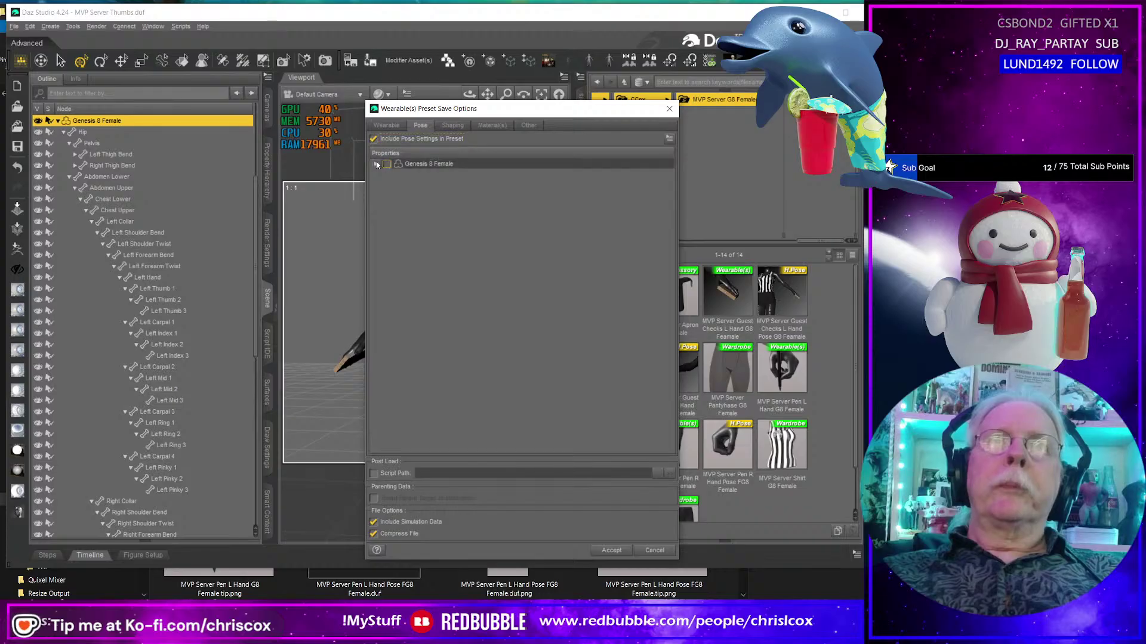
Expand Genesis 8 Female's pose properties from the Hip through the Right Collar and arm to the Right Hand's child nodes.
click(375, 164)
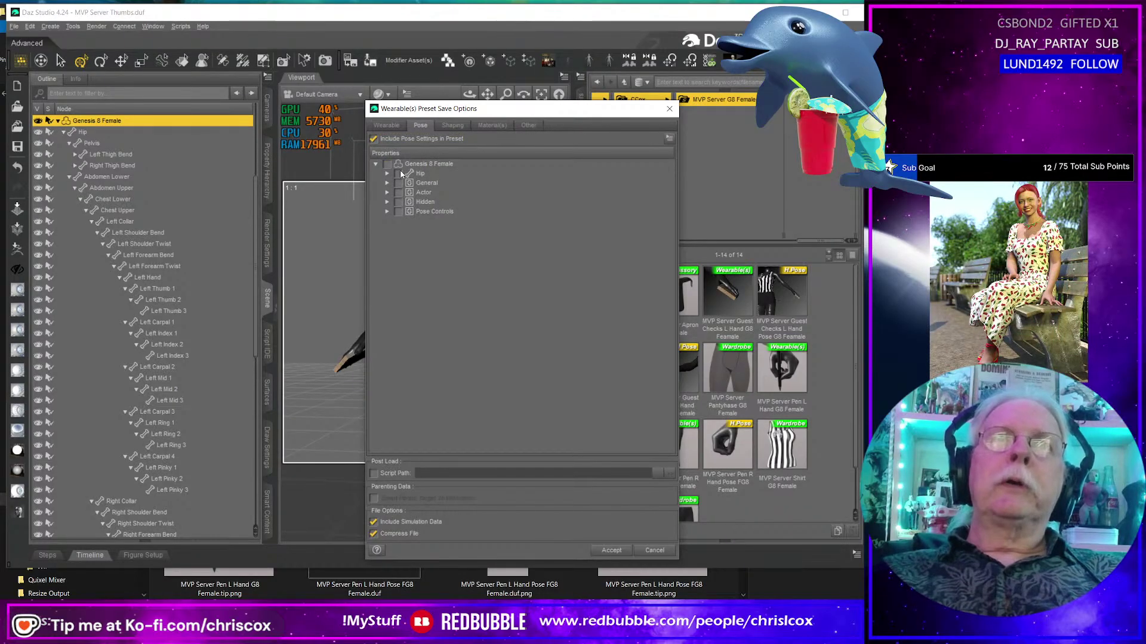
click(386, 173)
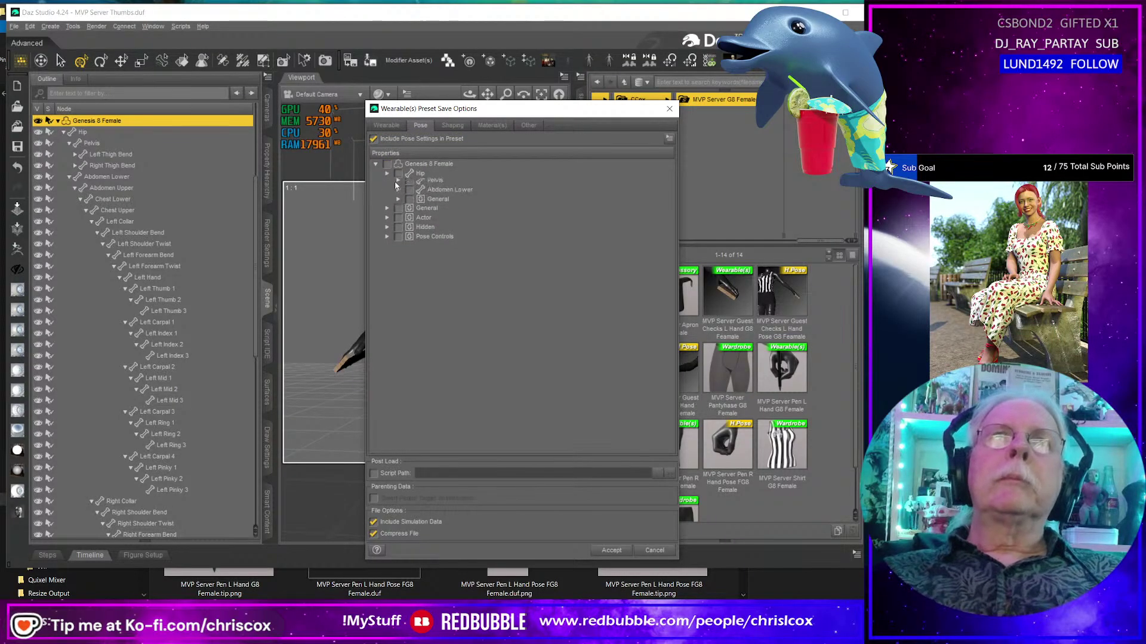
click(398, 192)
click(409, 202)
click(420, 211)
click(431, 221)
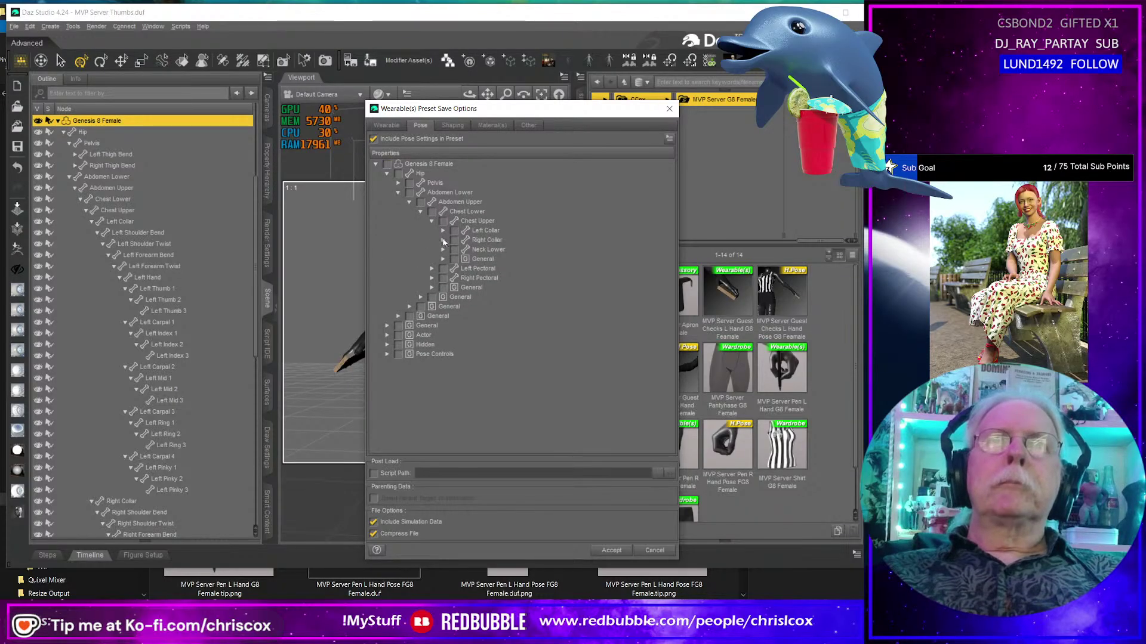
click(442, 240)
click(454, 249)
click(465, 259)
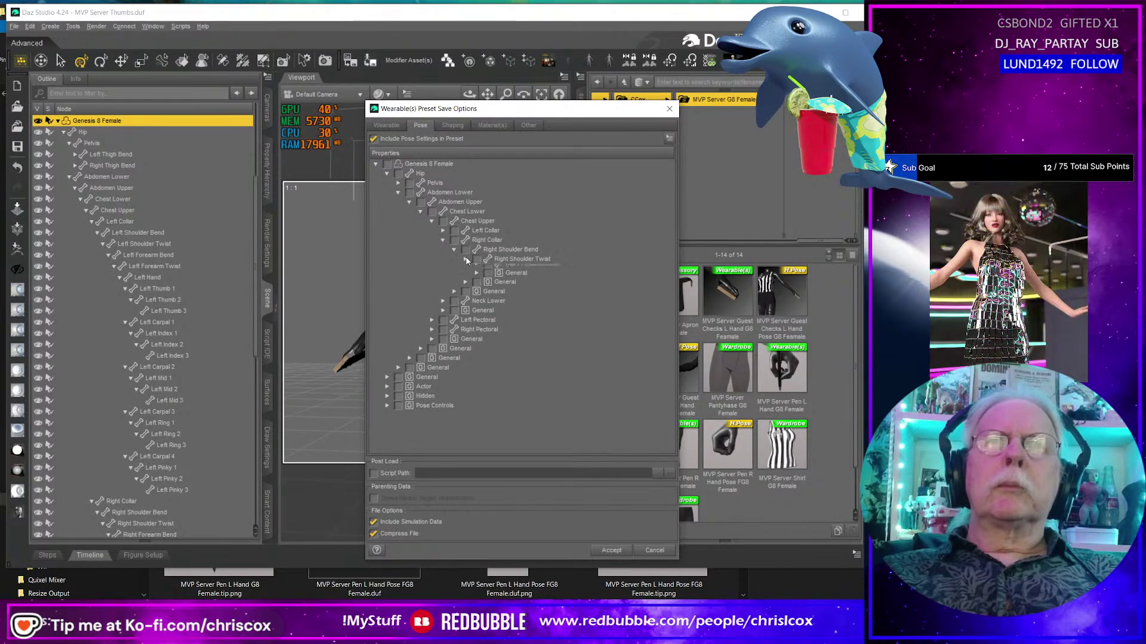
click(476, 269)
click(487, 278)
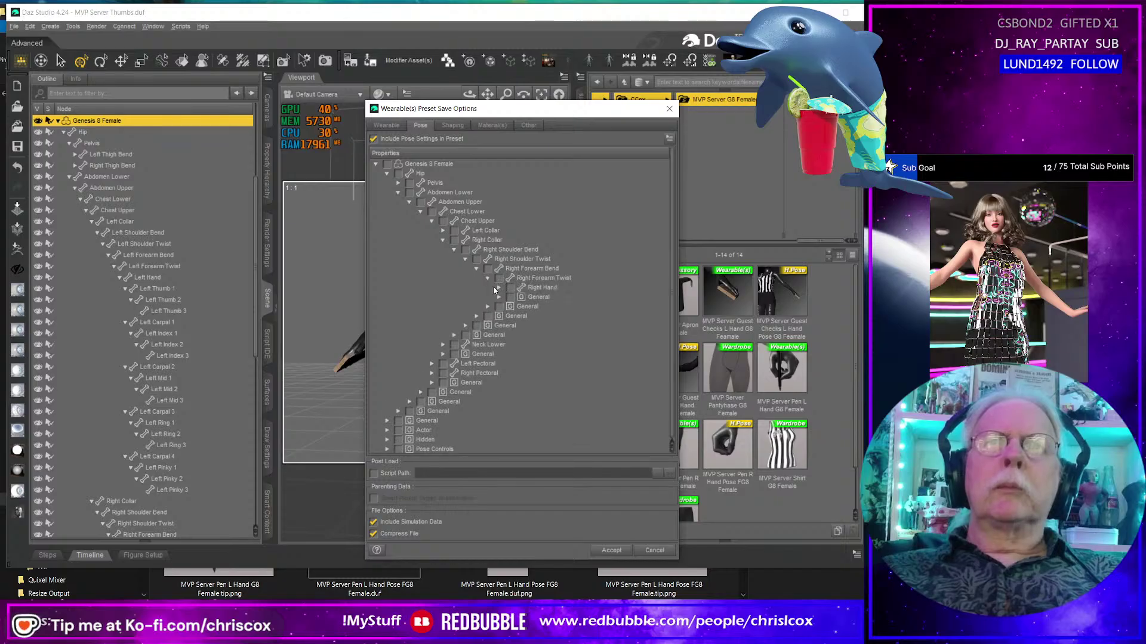
click(499, 288)
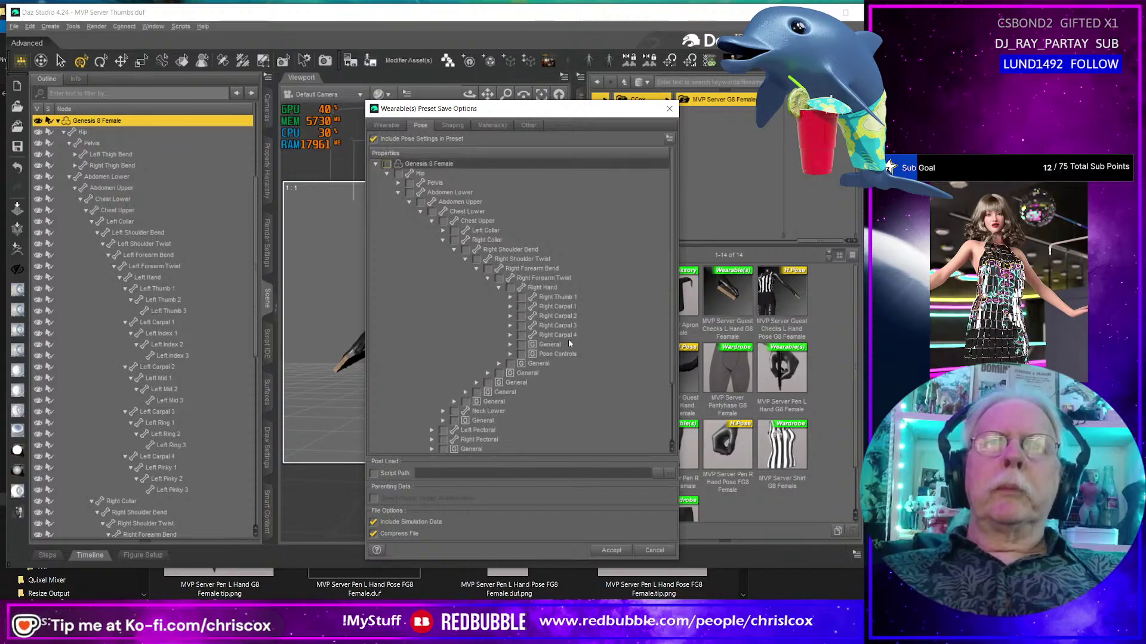
Include the Right Hand's Pose Controls, Right Thumb 1 and Right Carpals 1 to 4 in the preset, and accept the save options.
click(521, 354)
click(520, 317)
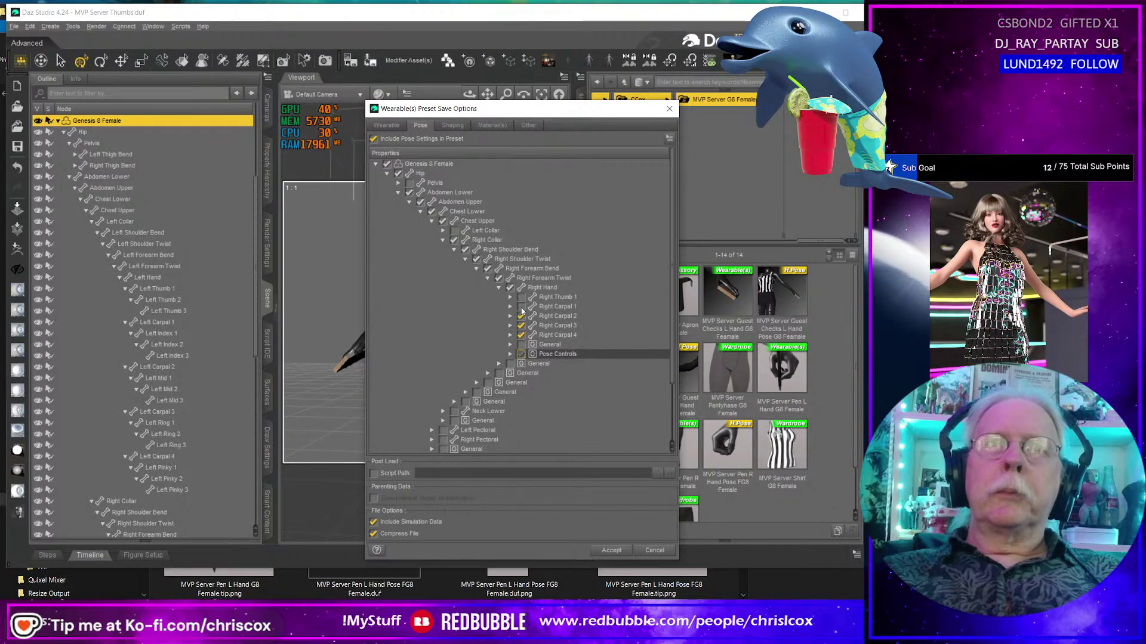
click(520, 307)
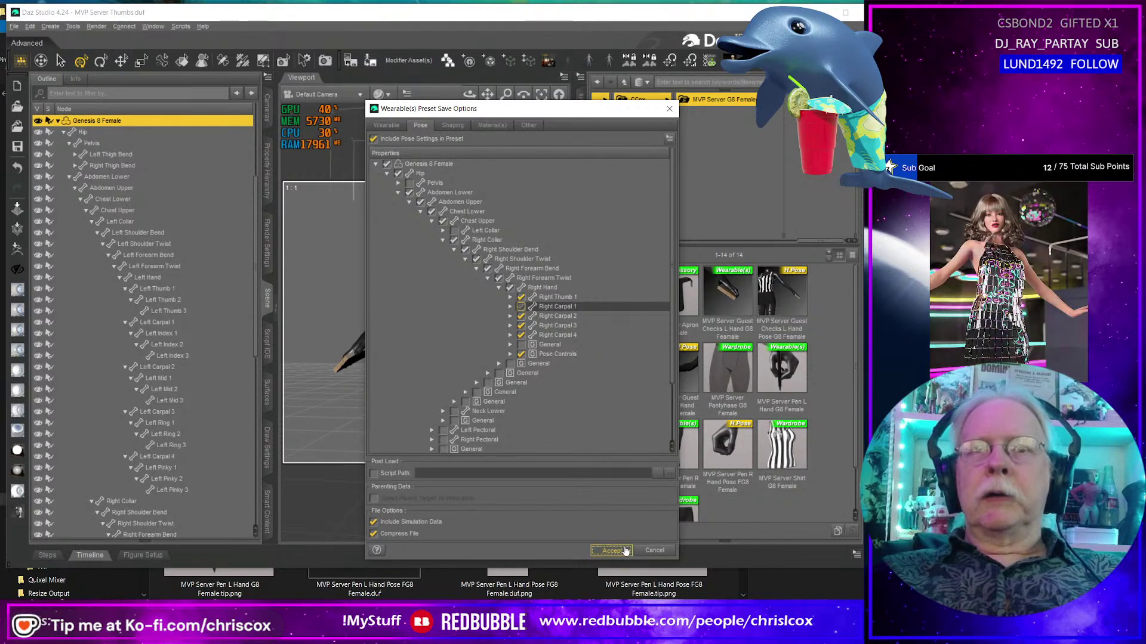
click(611, 550)
Frame a close-up of the right hand holding the guest check pad and render it.
scroll(419, 368, up, 5)
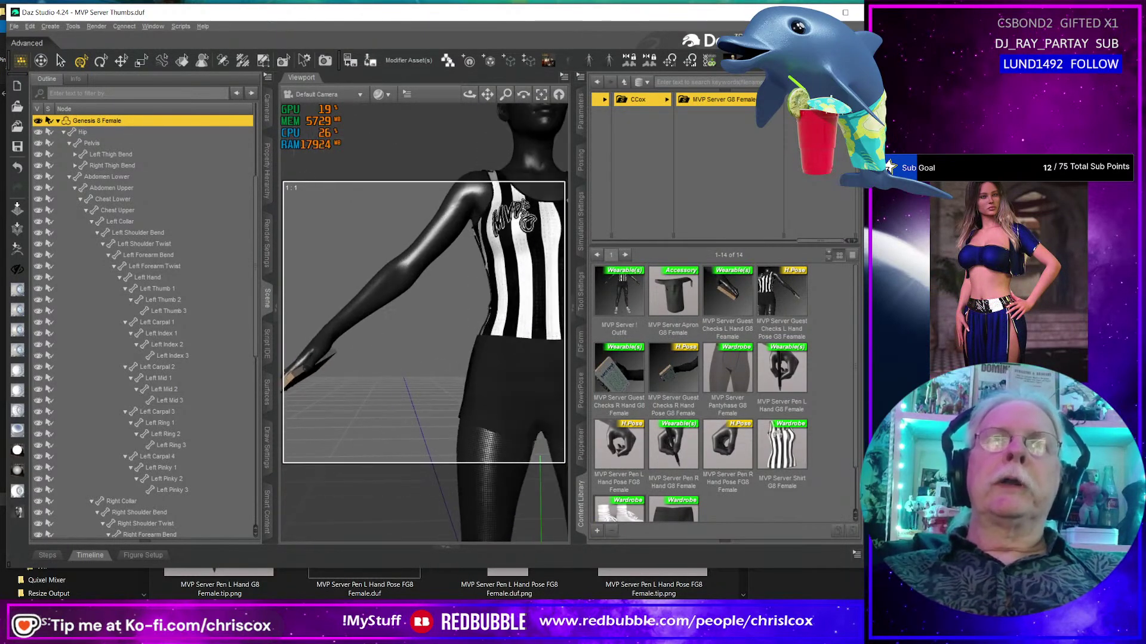
scroll(377, 342, up, 4)
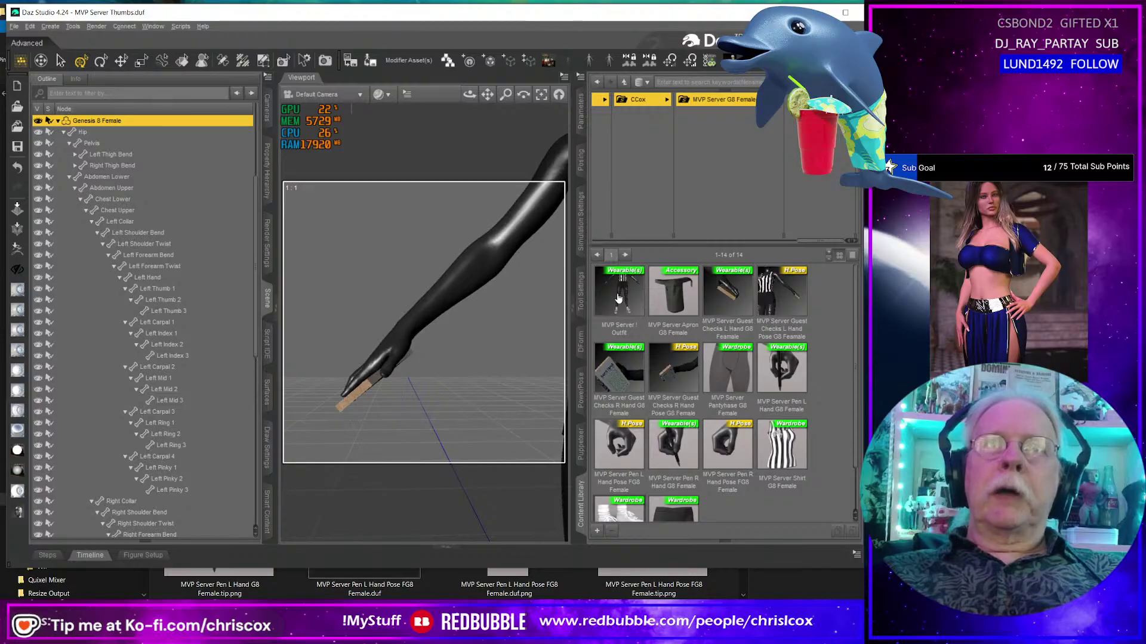
scroll(466, 384, down, 5)
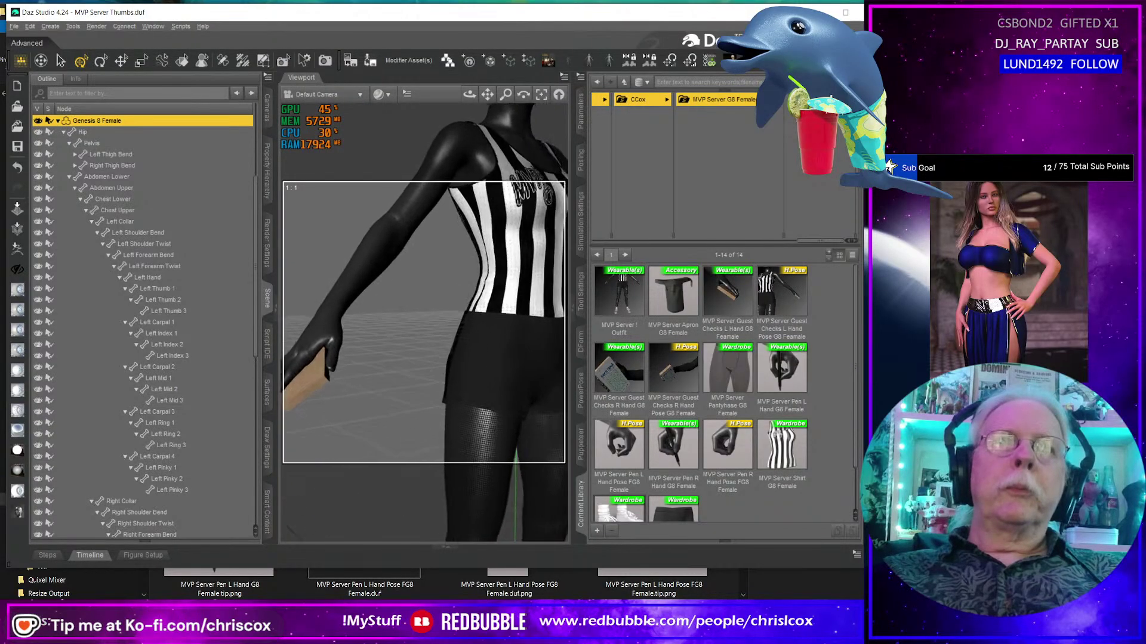
scroll(425, 322, down, 5)
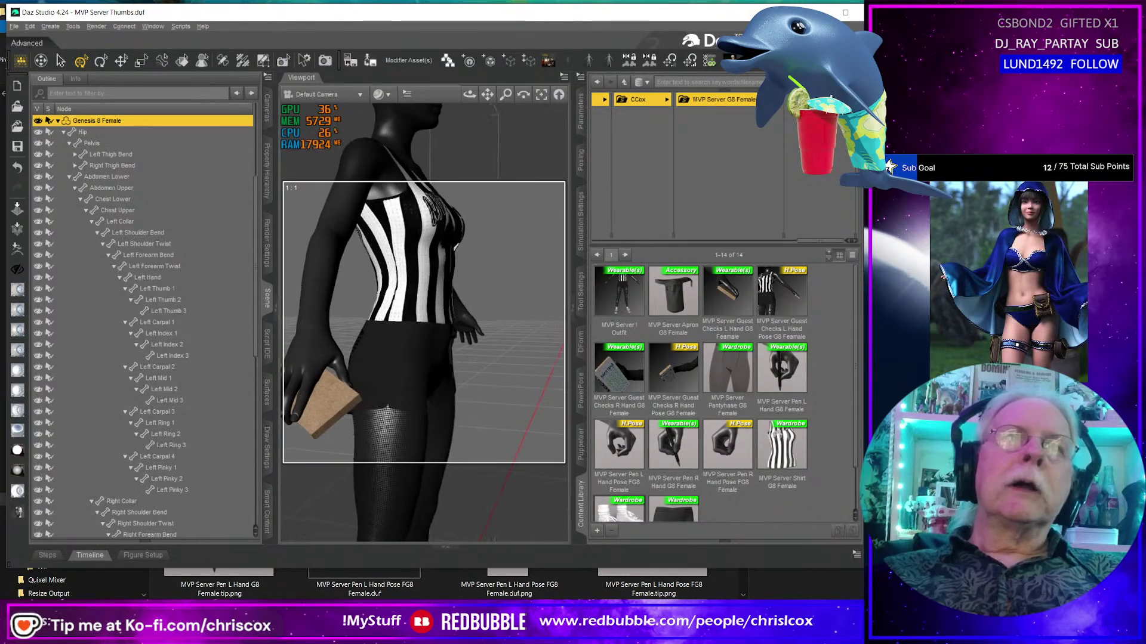
mouse_move(470, 94)
mouse_down()
mouse_move(487, 86)
mouse_move(474, 91)
mouse_up()
middle_drag(473, 405, 471, 389)
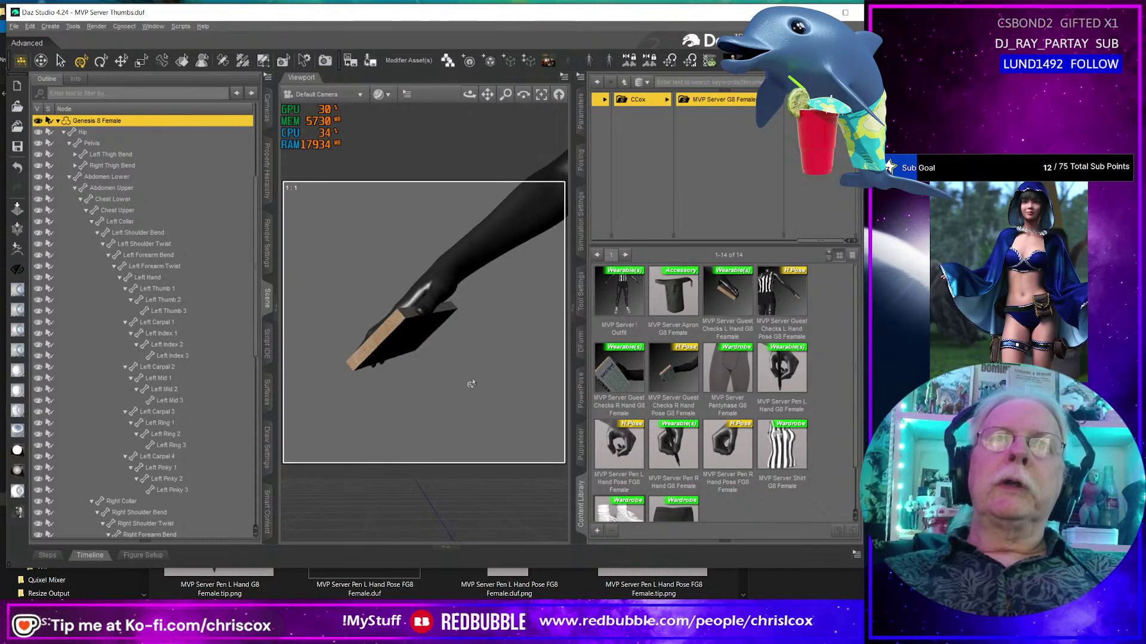
scroll(472, 384, up, 1)
scroll(471, 383, up, 3)
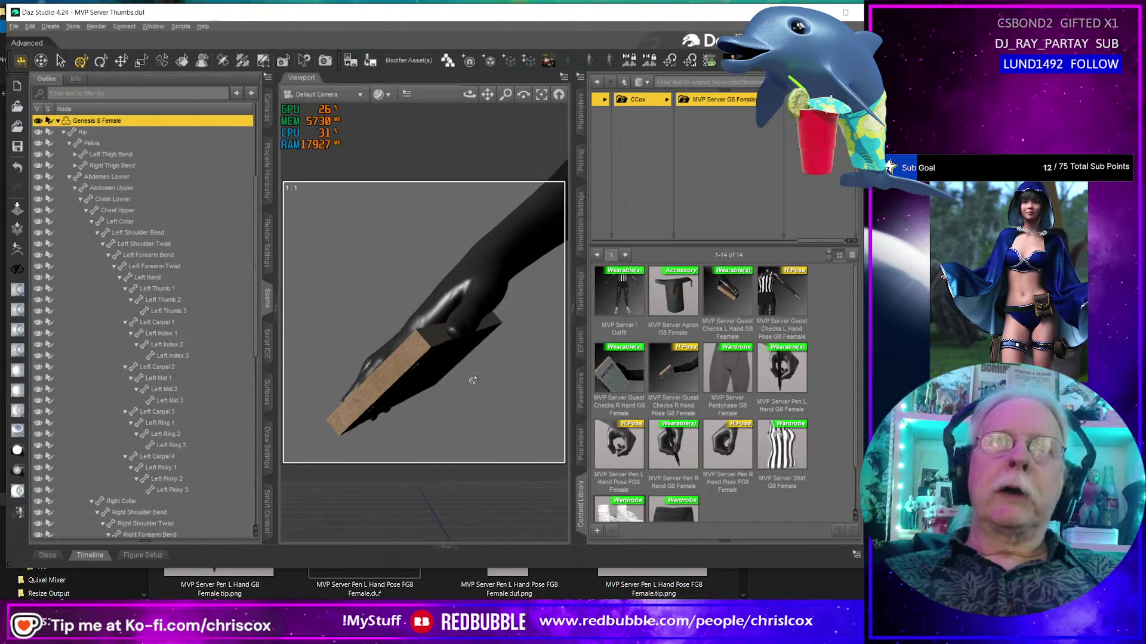
middle_drag(470, 382, 472, 383)
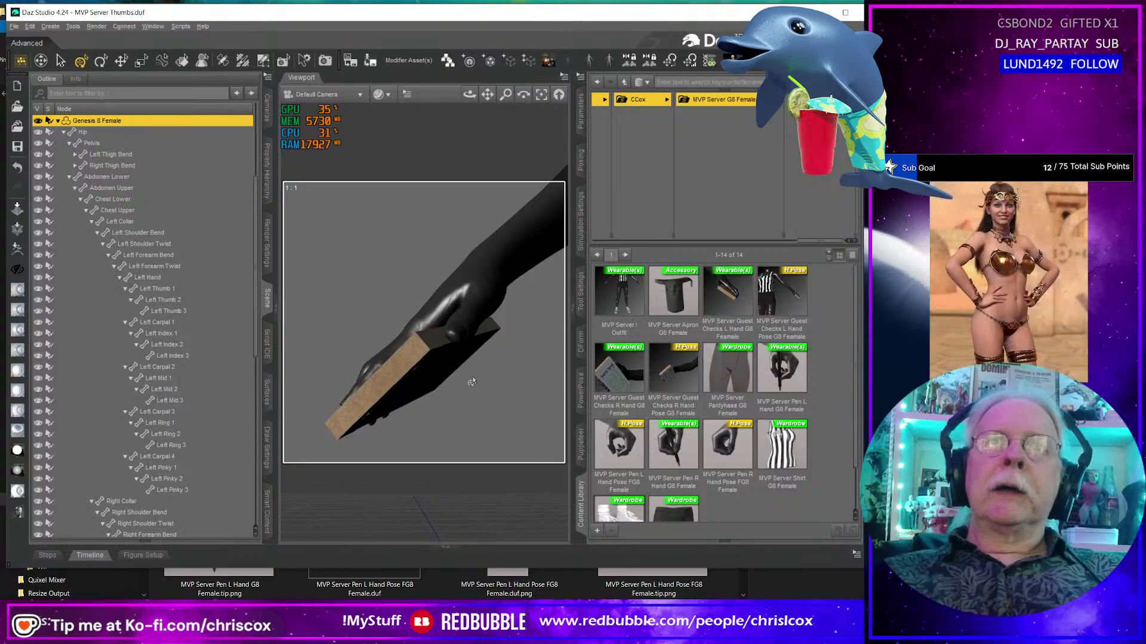
key(ctrl+r)
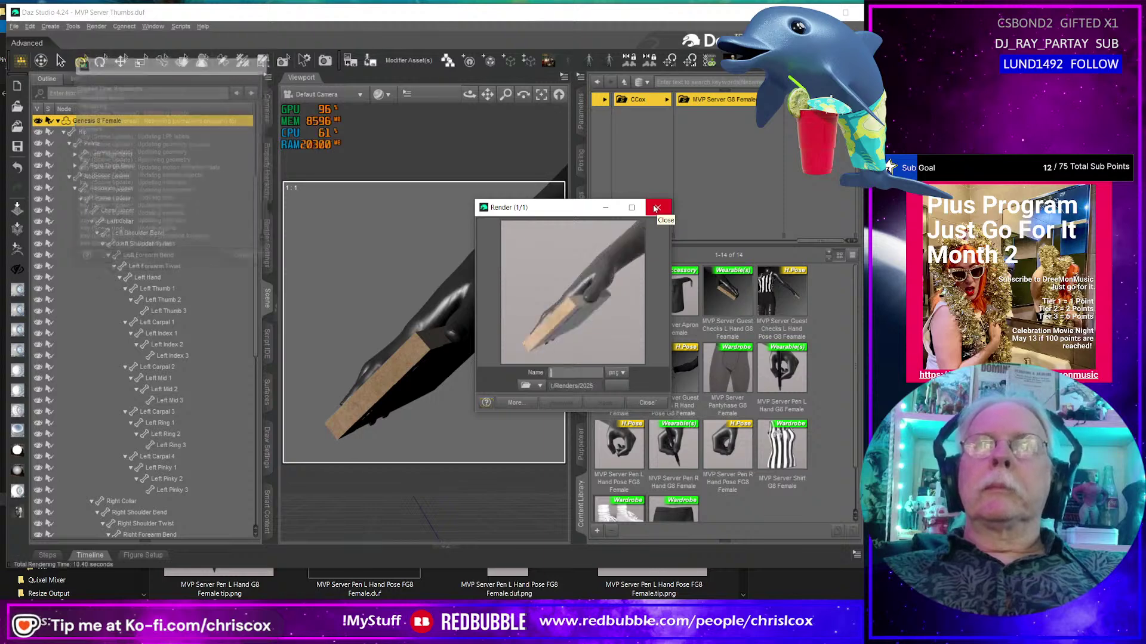
click(655, 208)
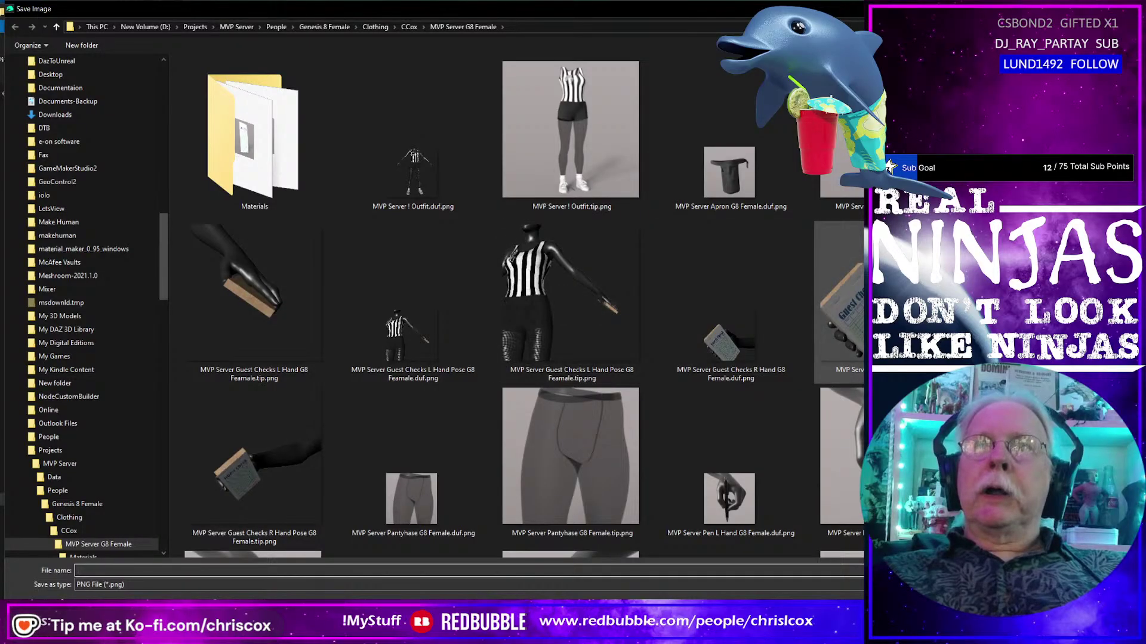
Save the render as MVP Server Guest Checks R Hand G8 Female.tip.png, replacing the existing image.
click(838, 302)
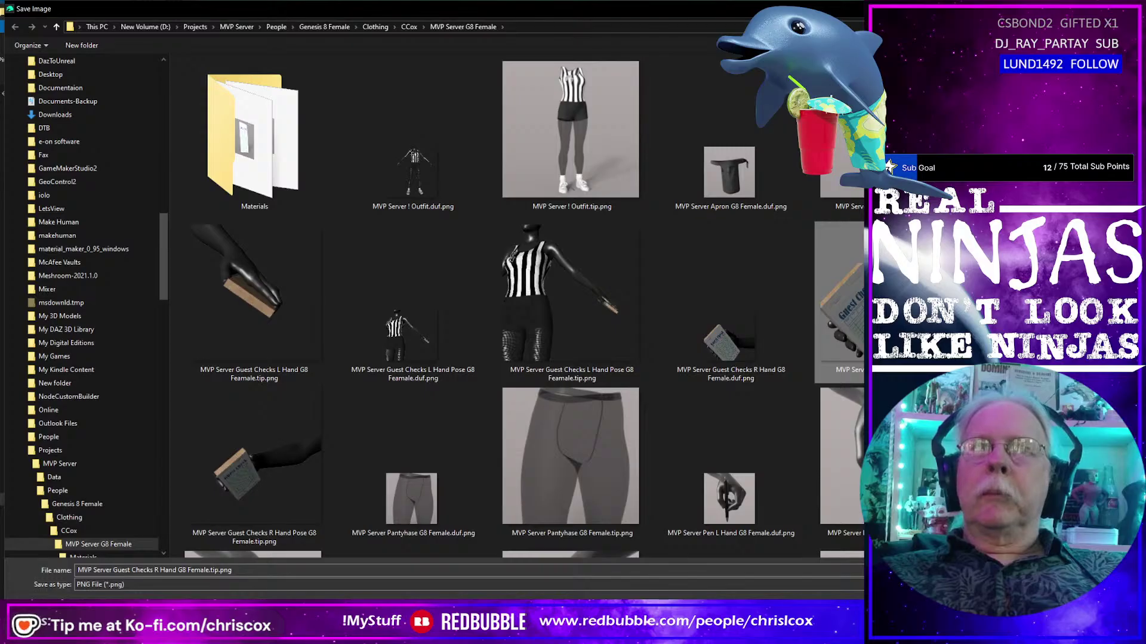
key(Return)
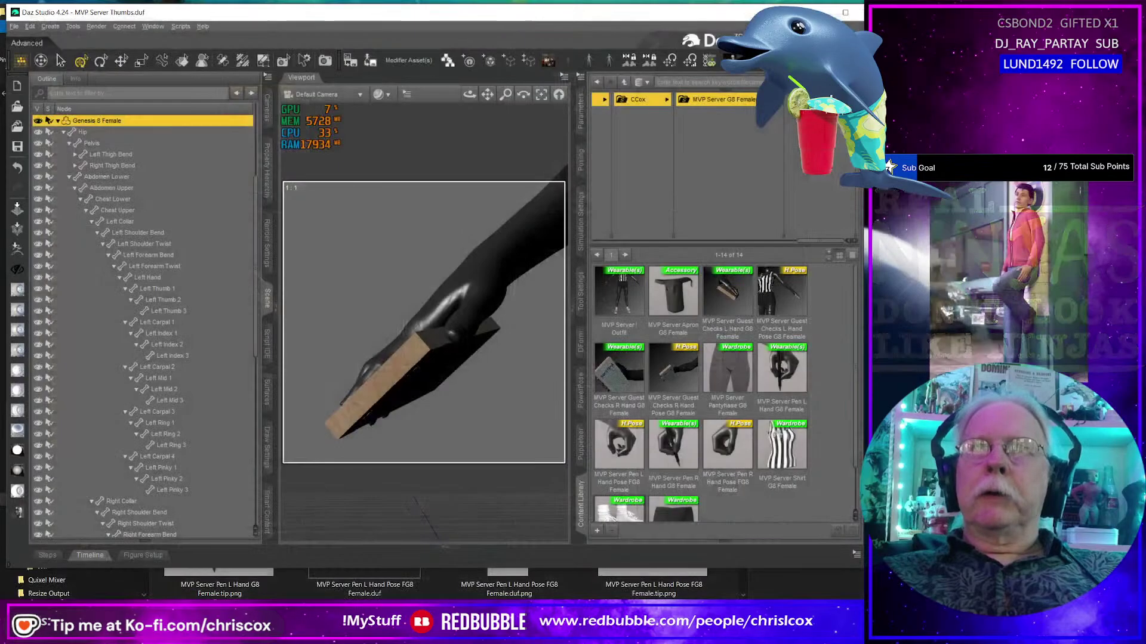
click(398, 305)
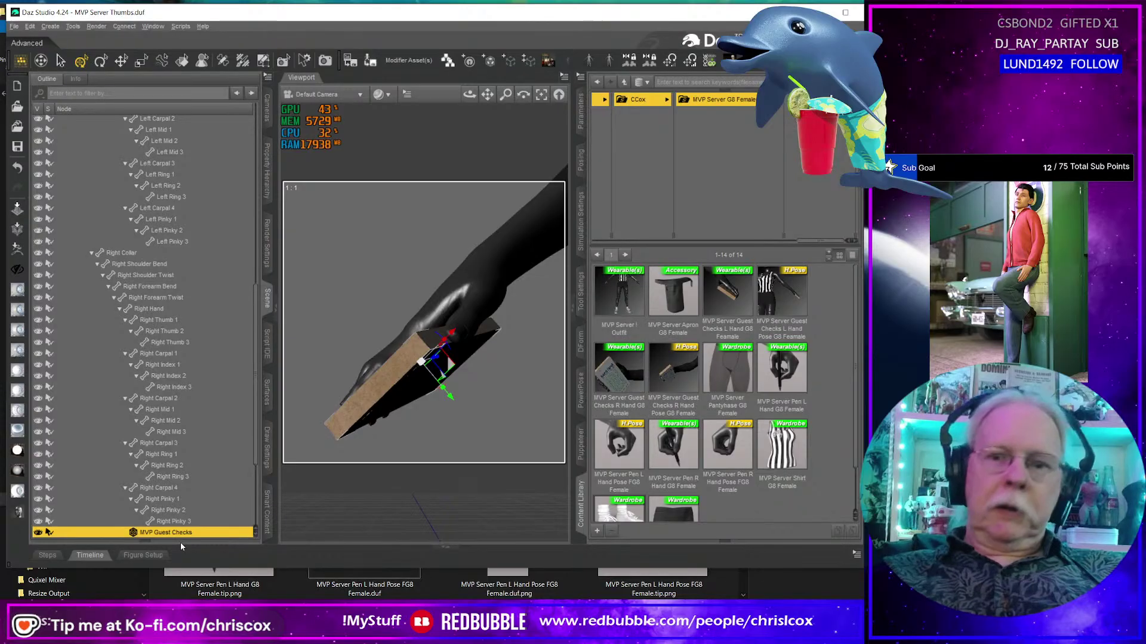
Delete the MVP Guest Checks pad from the right hand and render the empty posed hand.
key(Delete)
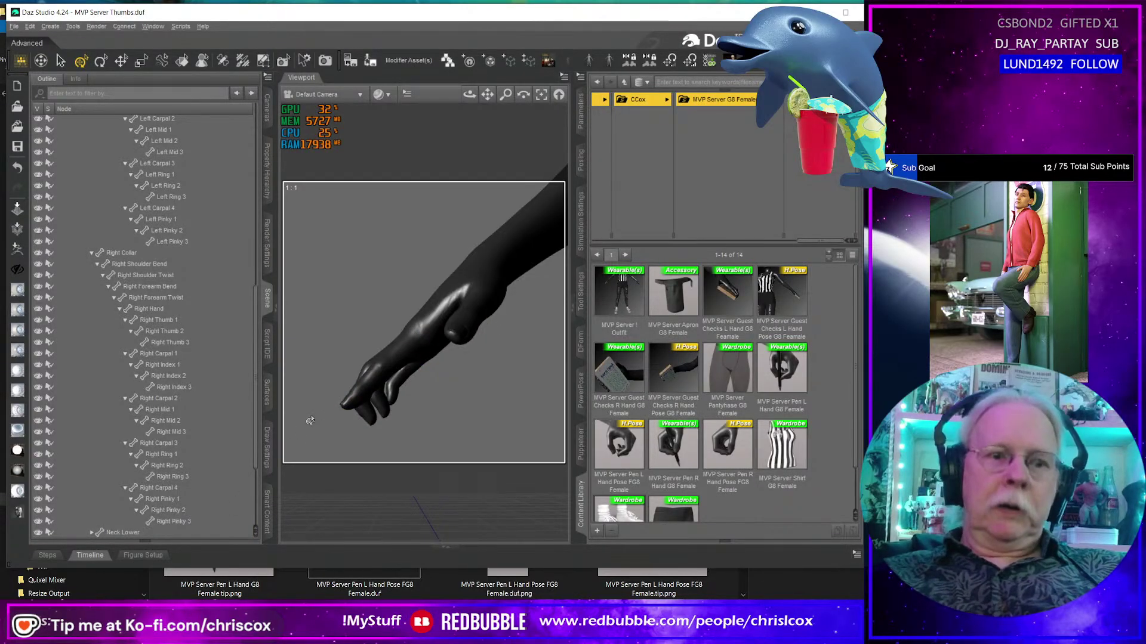
key(ctrl+r)
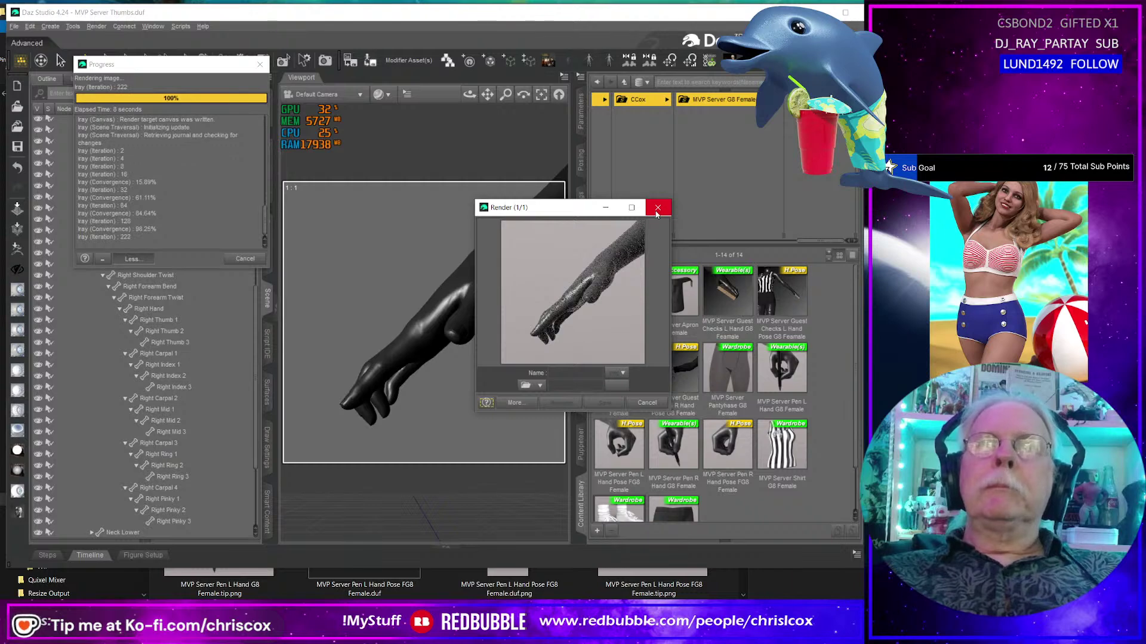
click(657, 214)
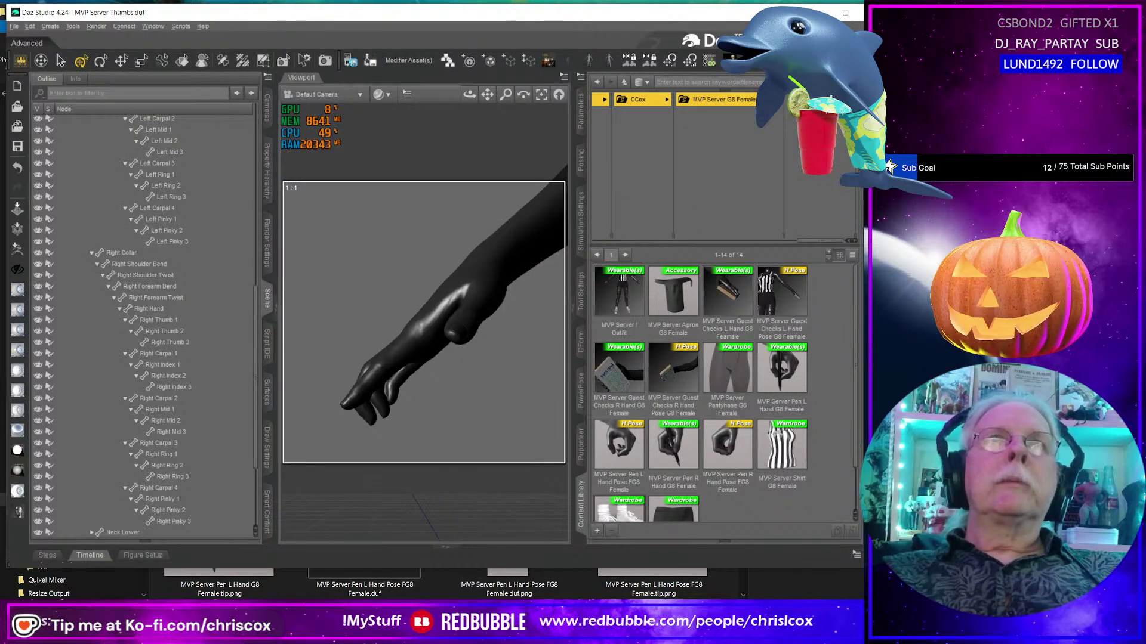
Save the empty-hand render as MVP Server Guest Checks R Hand Pose G8 Female.tip.png, replacing the existing image.
click(350, 61)
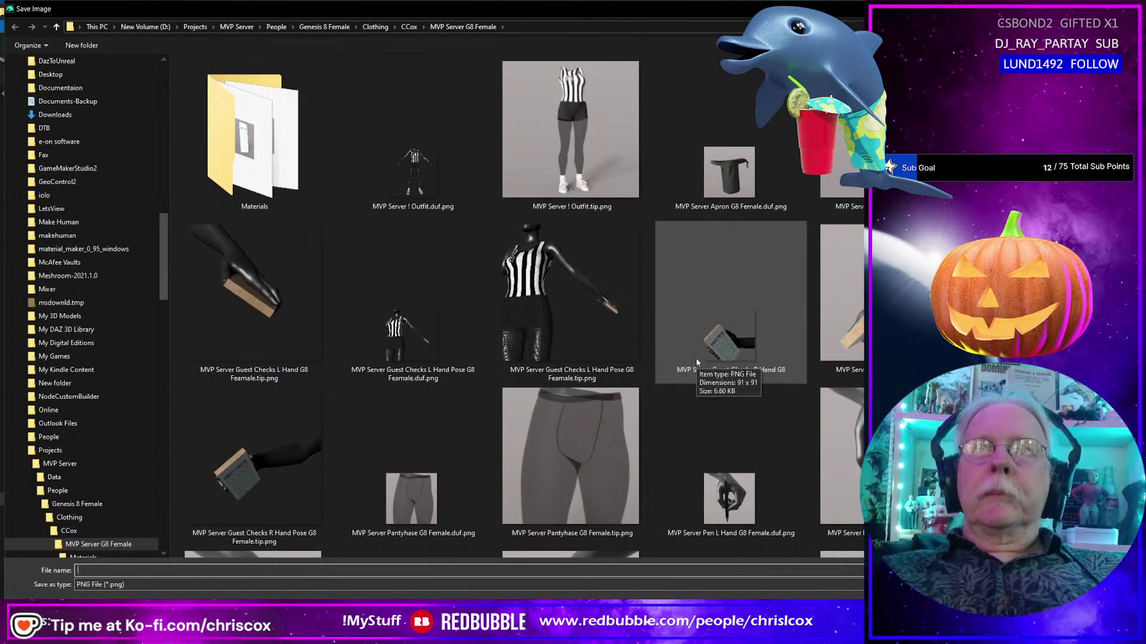
click(253, 471)
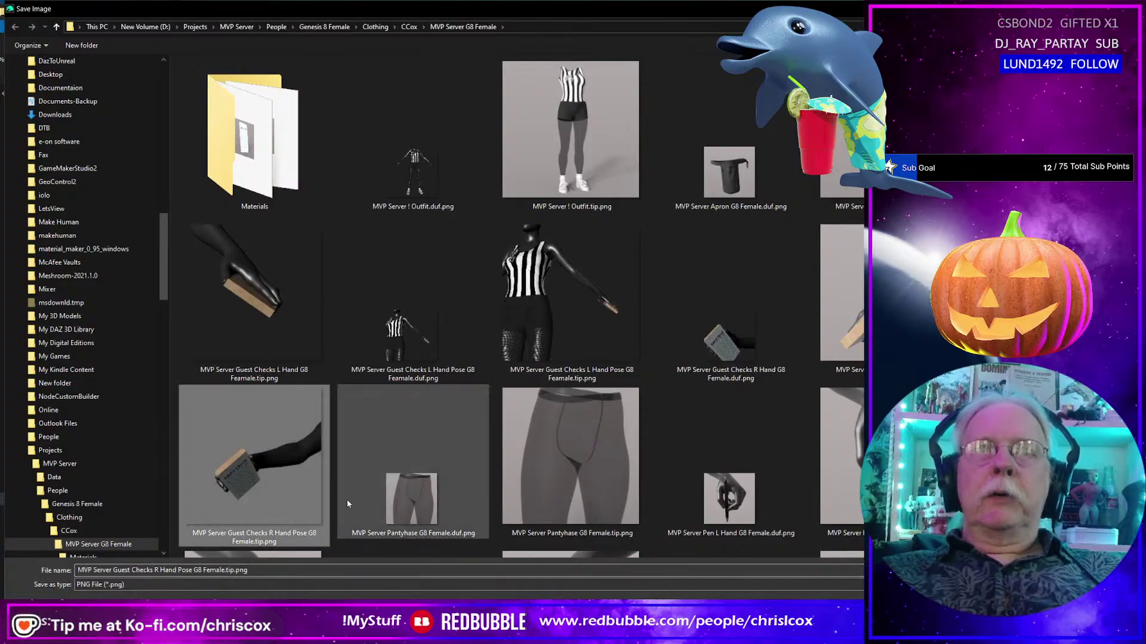
key(Return)
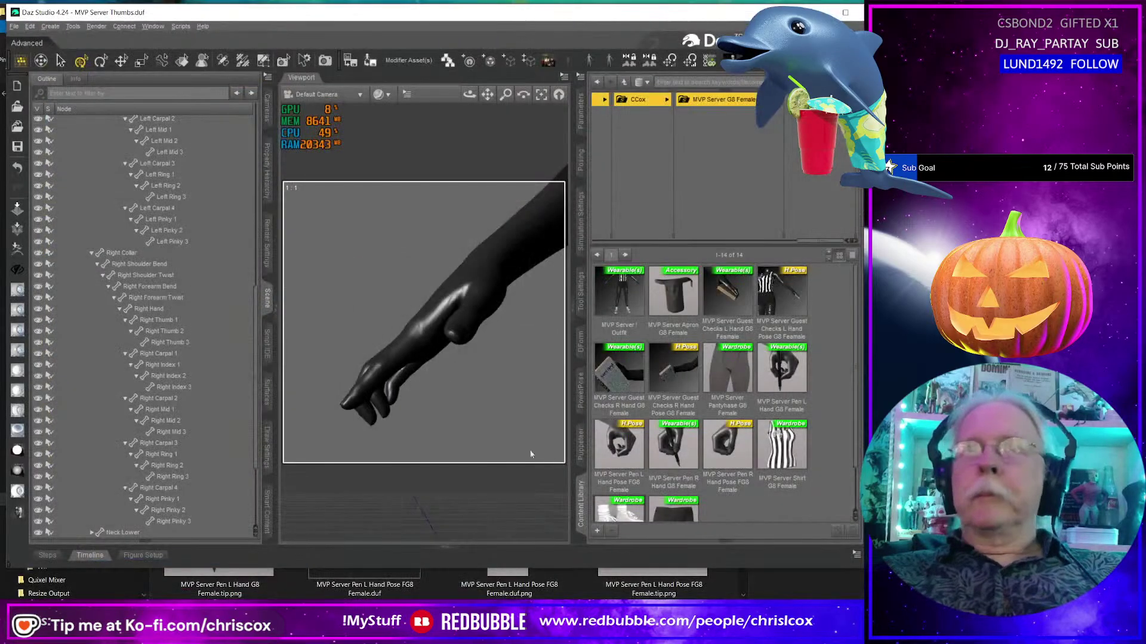
click(399, 302)
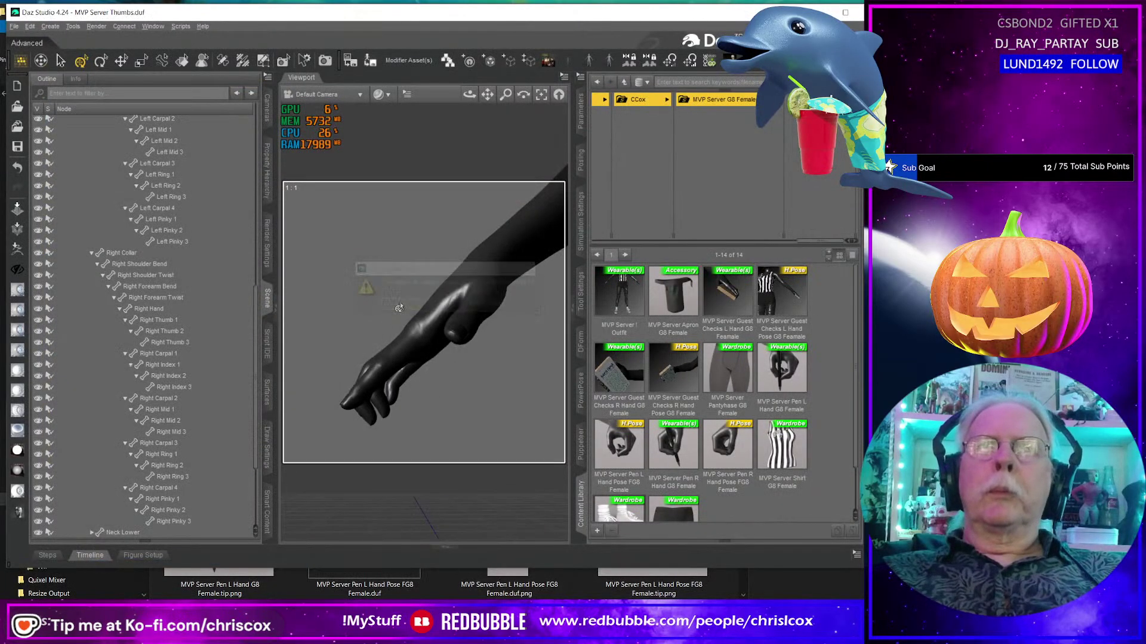
Reset Genesis 8 Female's pose, and load the MVP Server Guest Checks L Hand pose and wearable presets onto the figure.
click(400, 367)
key(ctrl+shift+f)
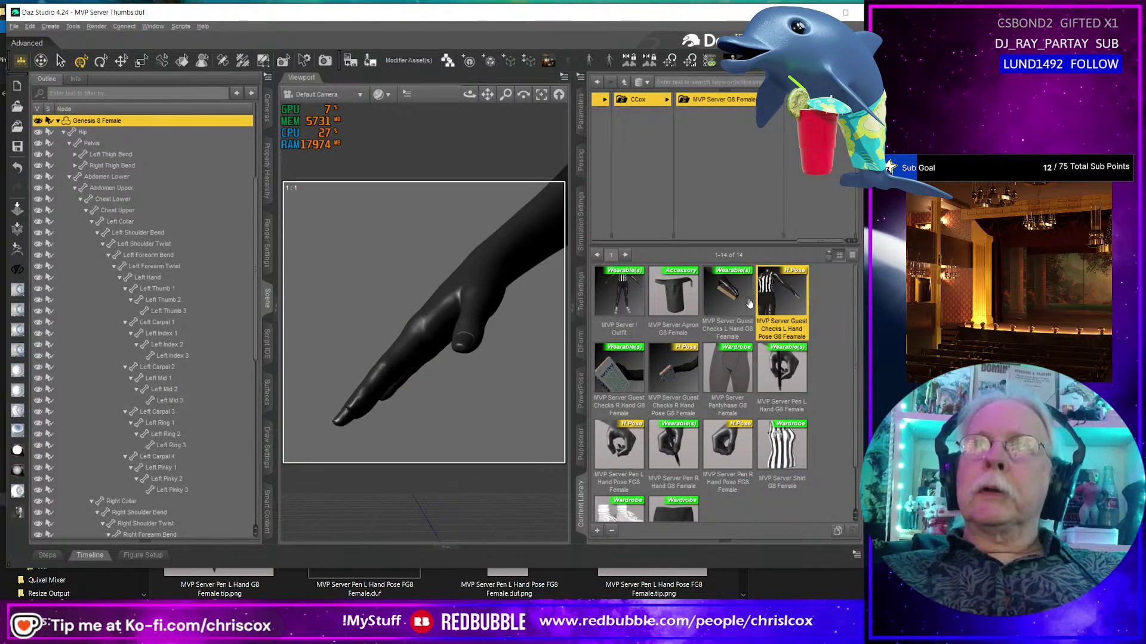
double_click(725, 298)
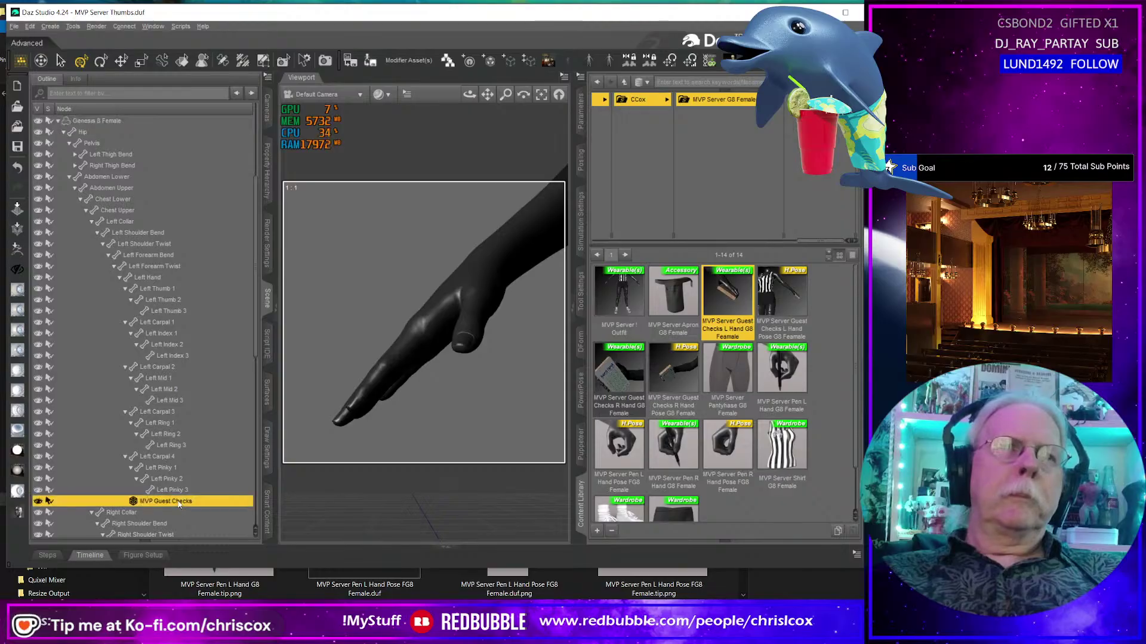
Frame a close-up of the left hand holding the guest check pad and render it.
alt+drag(326, 508, 438, 403)
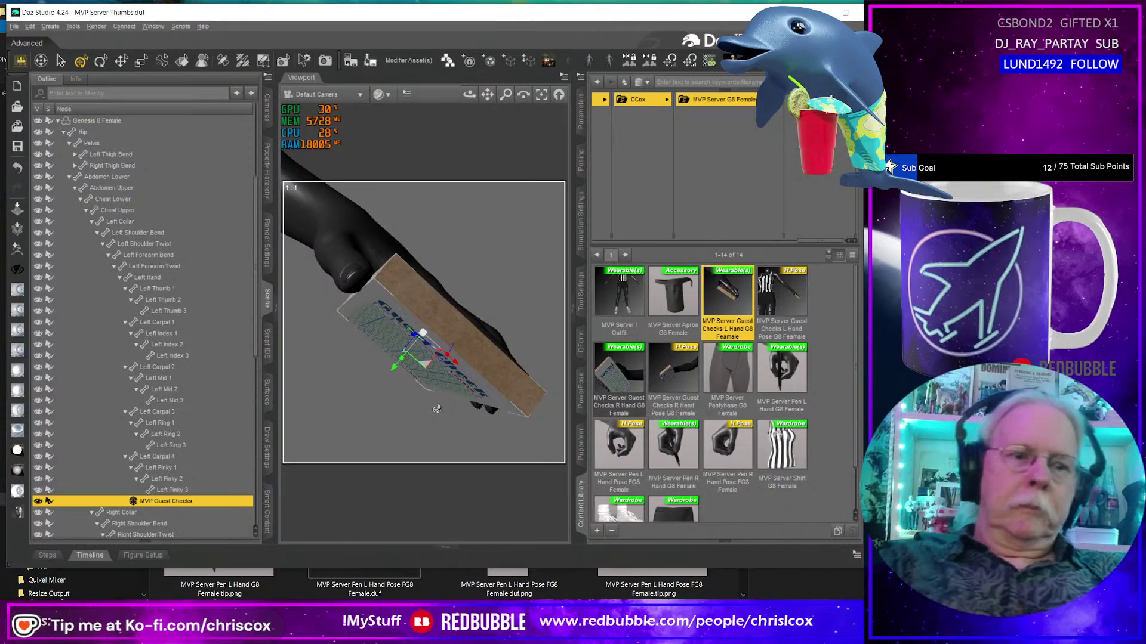
key(ctrl+r)
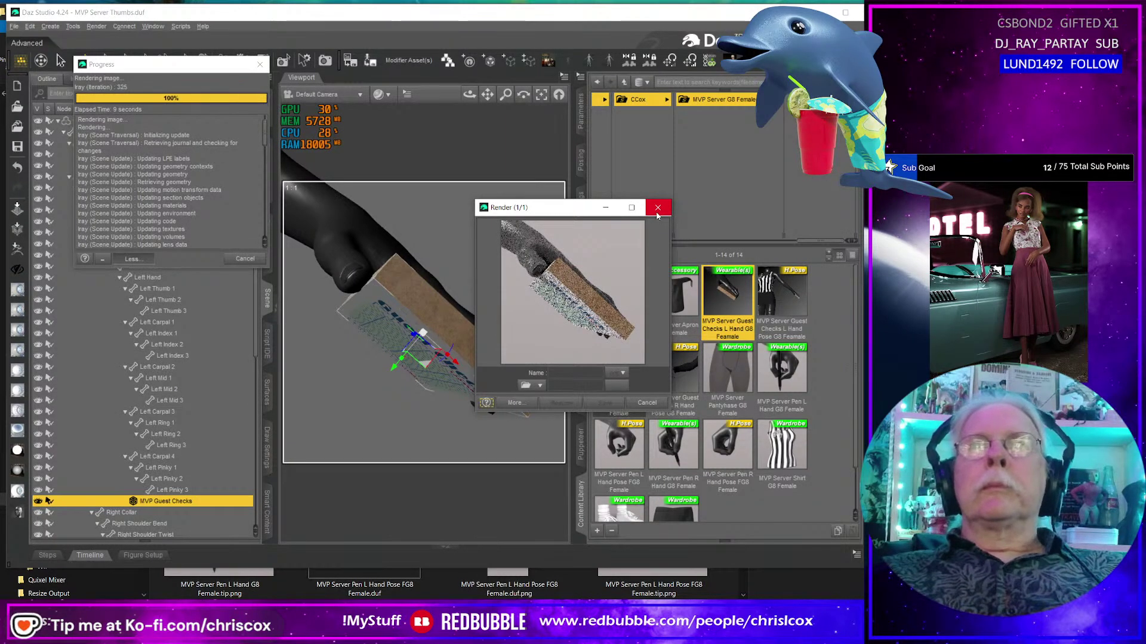
click(657, 208)
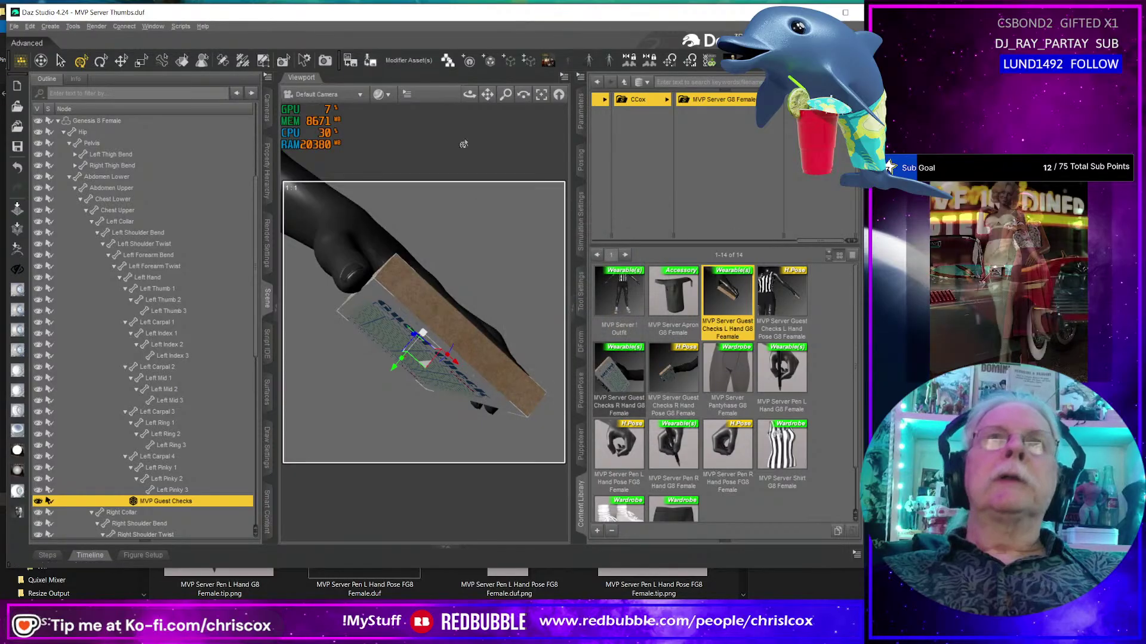
Save the render as MVP Server Guest Checks L Hand G8 Feamale.tip.png, replacing the existing image.
click(351, 61)
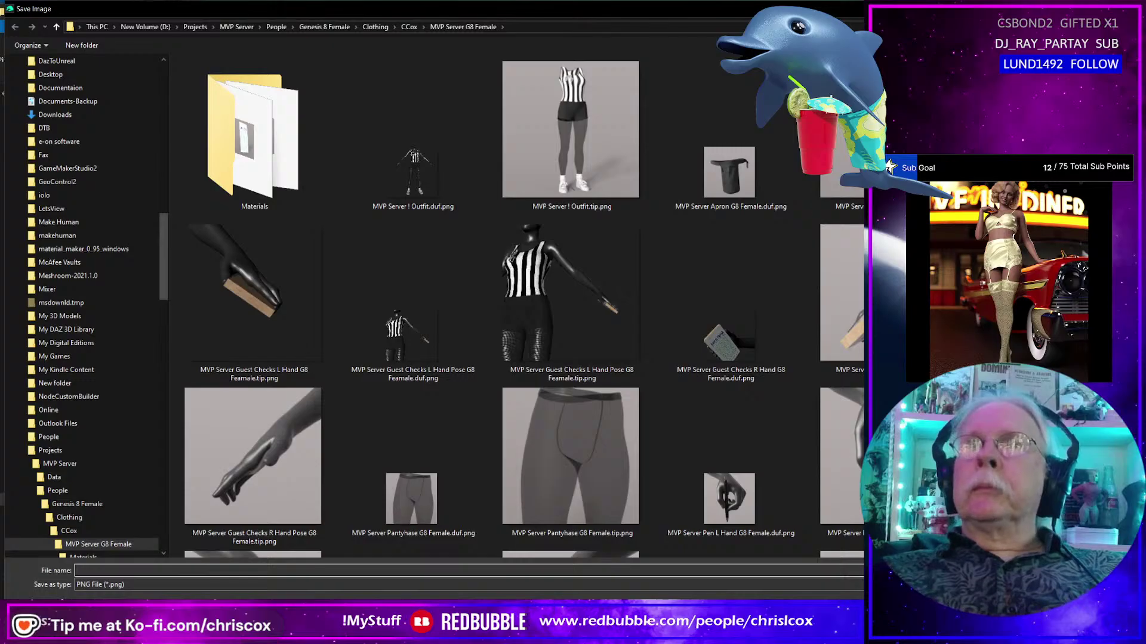
click(567, 292)
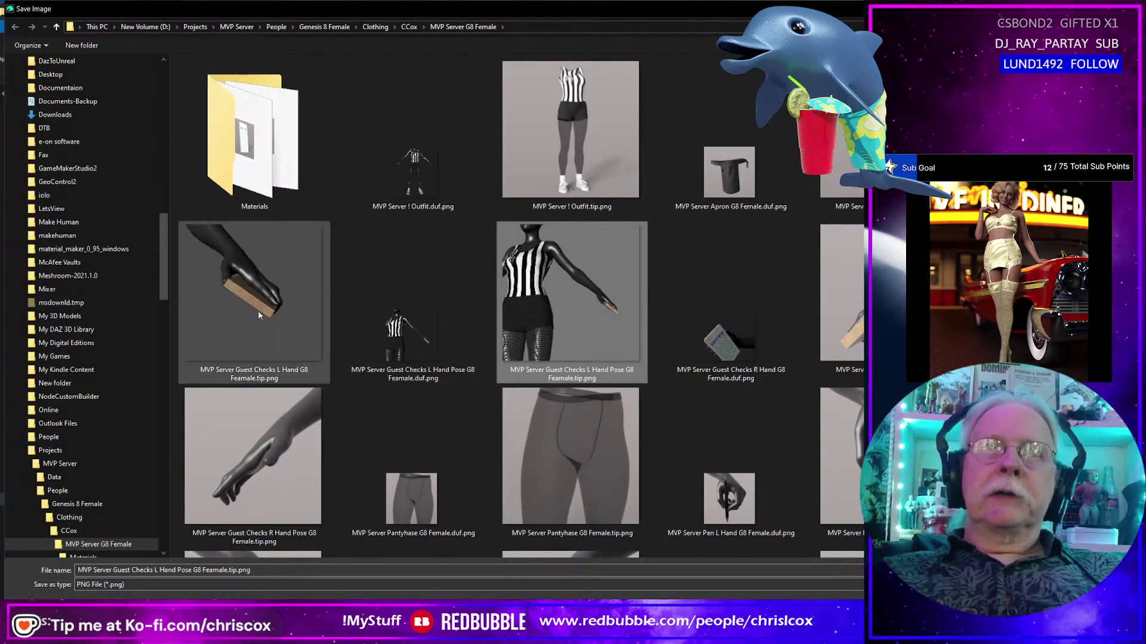
click(254, 293)
key(Return)
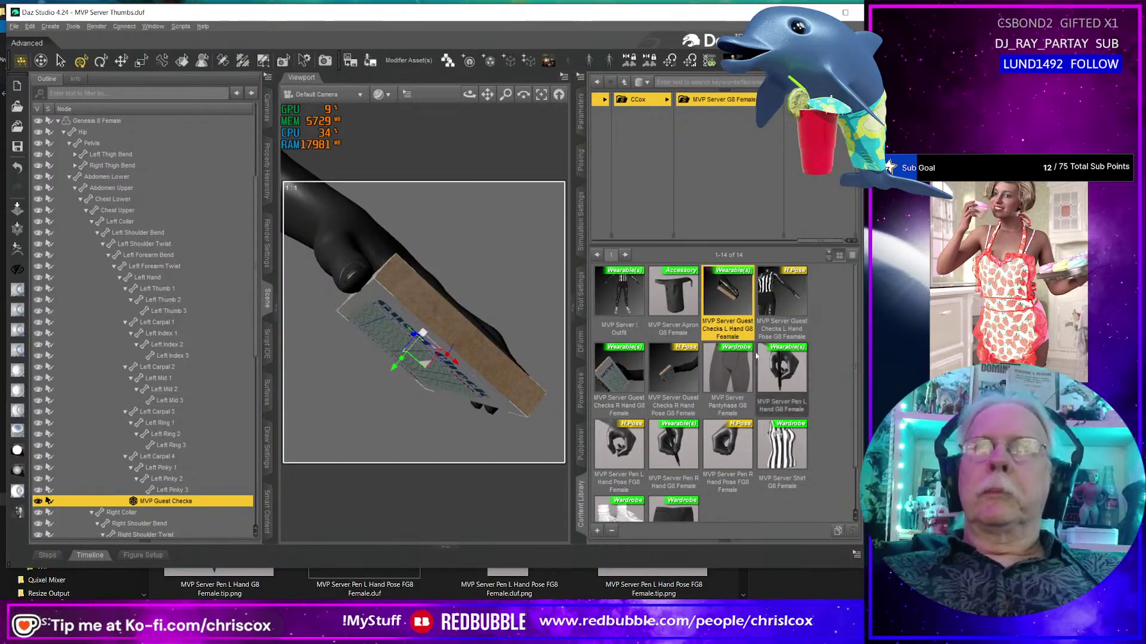
Hide the MVP Guest Checks pad and render the empty posed left hand.
click(37, 501)
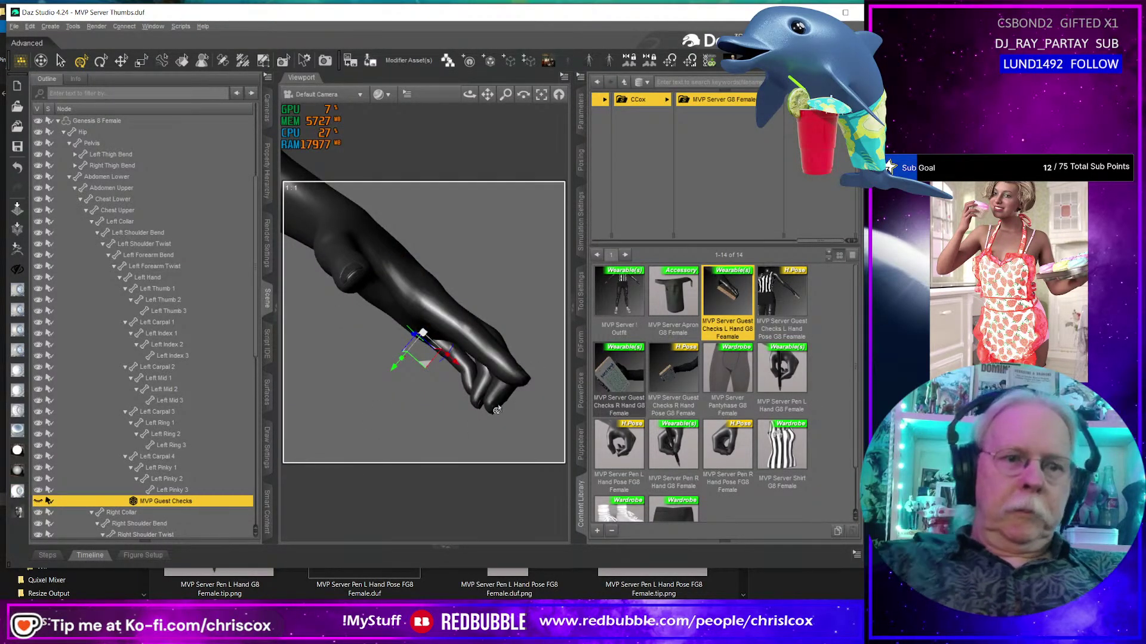
key(ctrl+r)
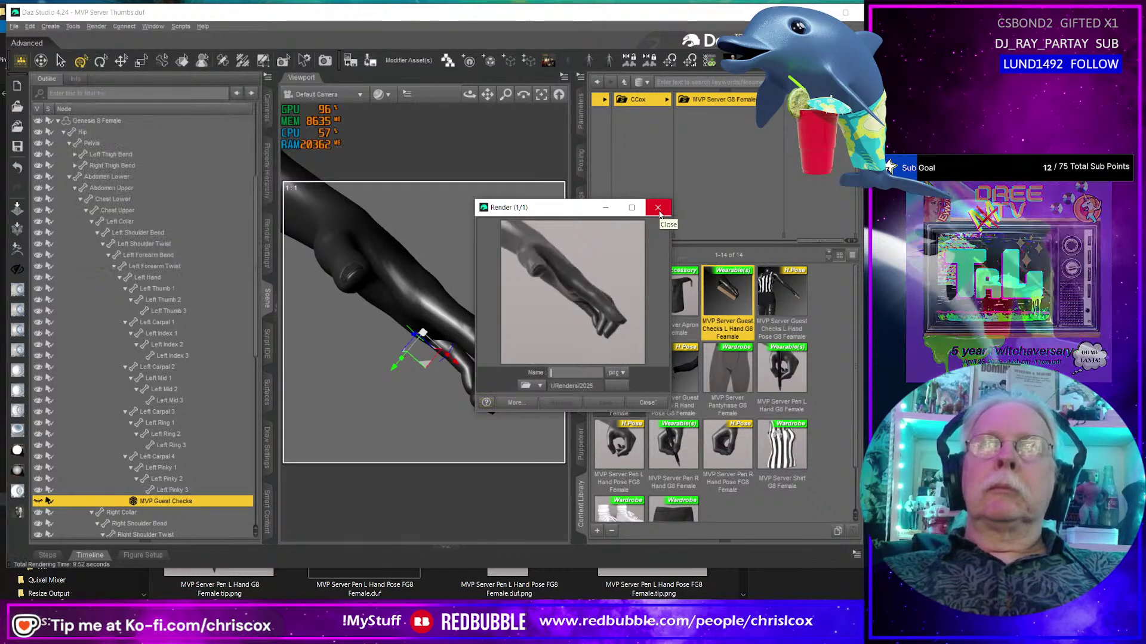
click(658, 208)
Save the render as MVP Server Guest Checks L Hand Pose G8 Feamale.tip.png, replacing the existing image.
click(350, 60)
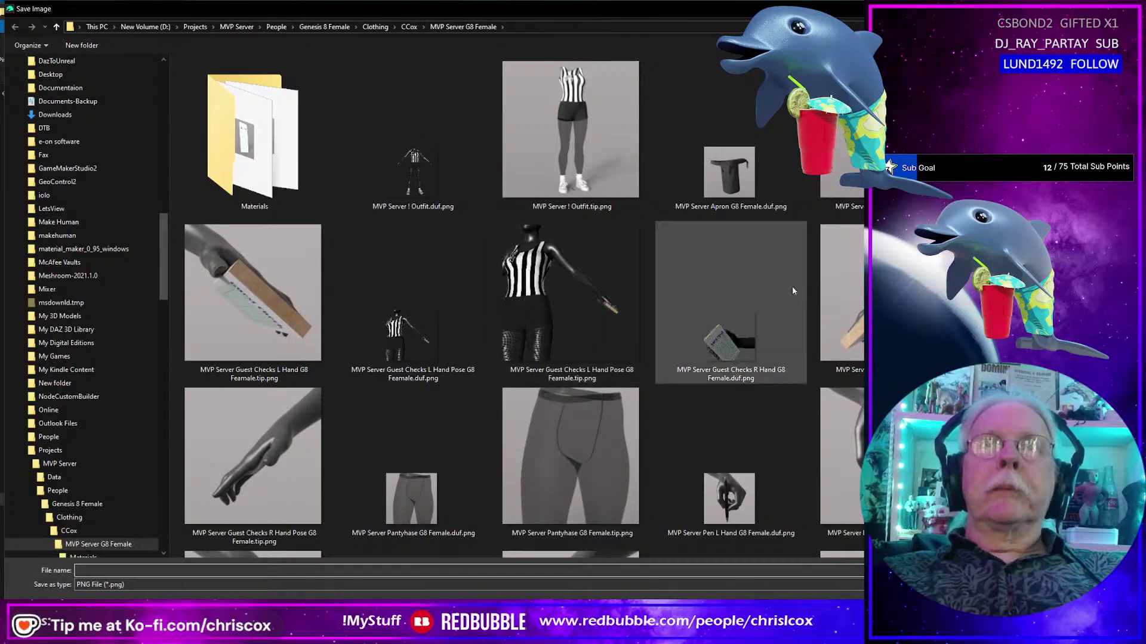
click(625, 288)
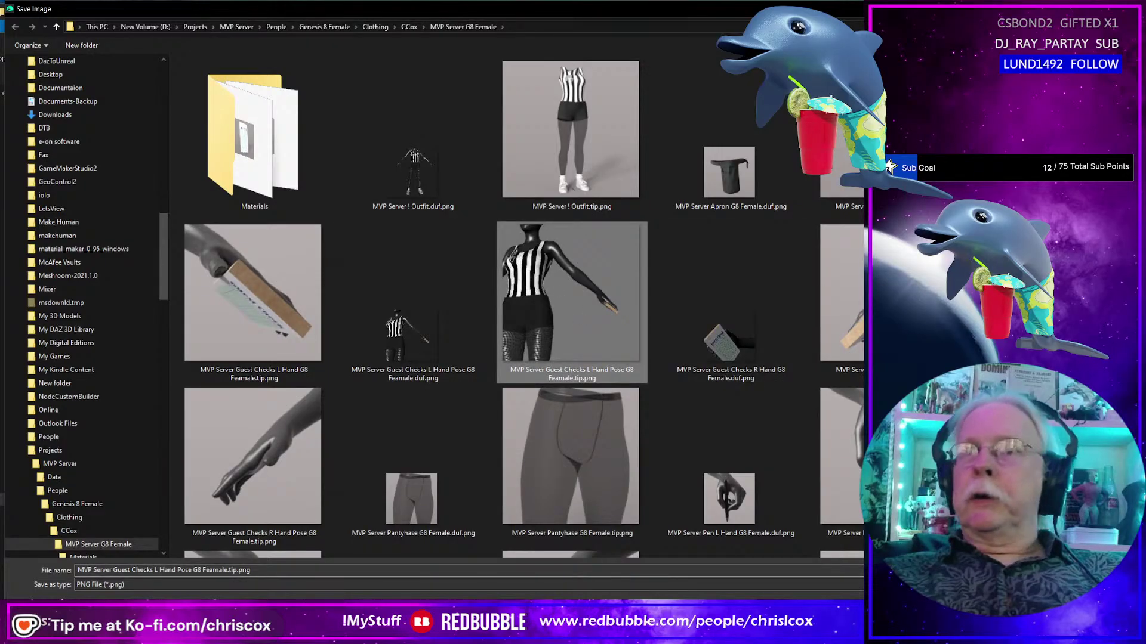
key(Return)
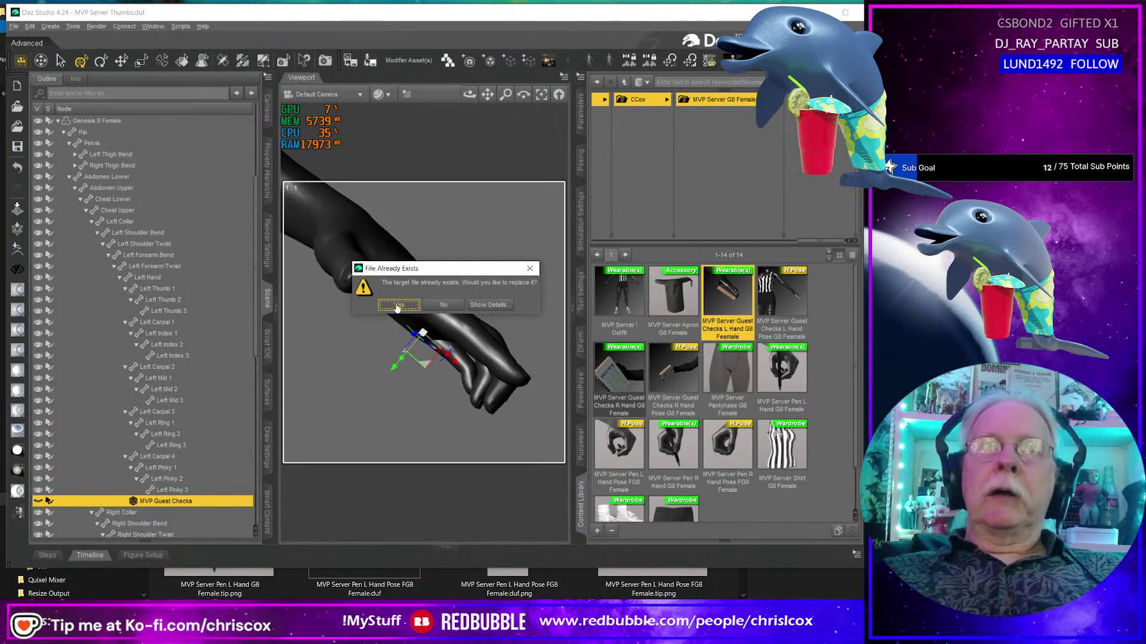
click(398, 305)
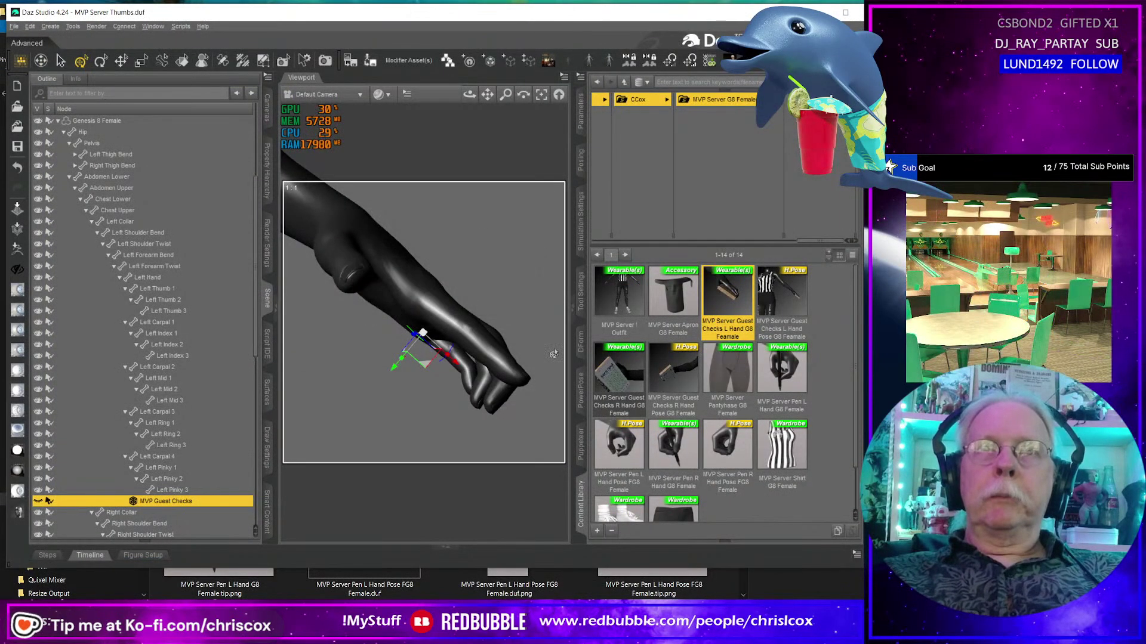
Open the MVP Server G8 Female preset folder in File Explorer and sort its files by date modified.
right_click(774, 507)
click(819, 516)
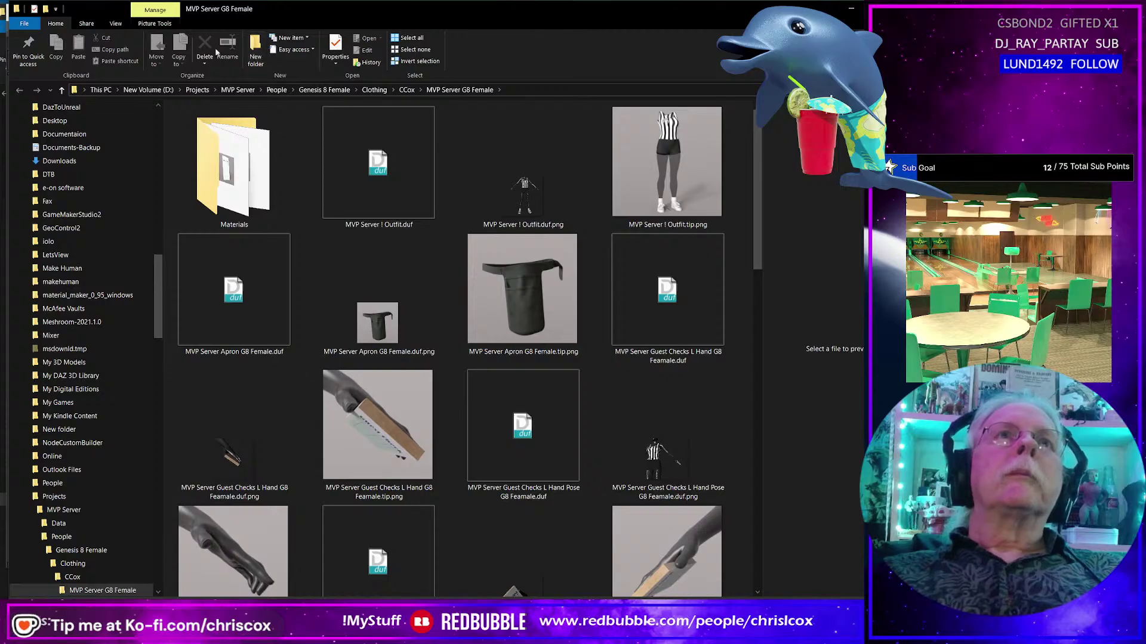
click(115, 24)
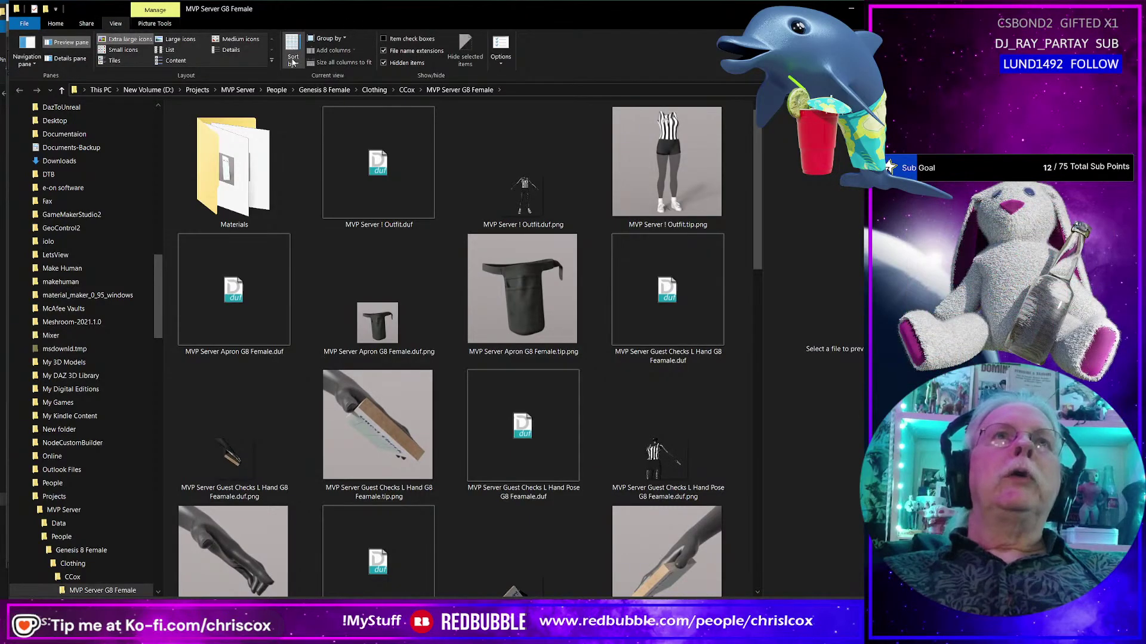
click(293, 57)
click(311, 92)
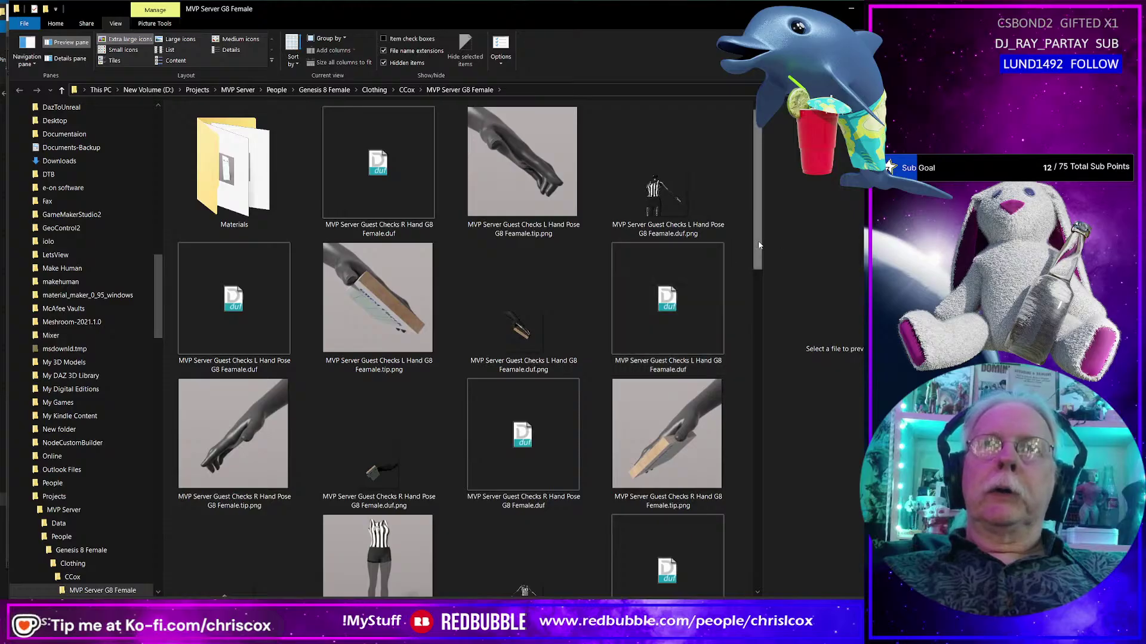
Delete the outdated .duf.png thumbnails of the four Guest Checks presets and the MVP Server ! Outfit.
scroll(760, 268, down, 2)
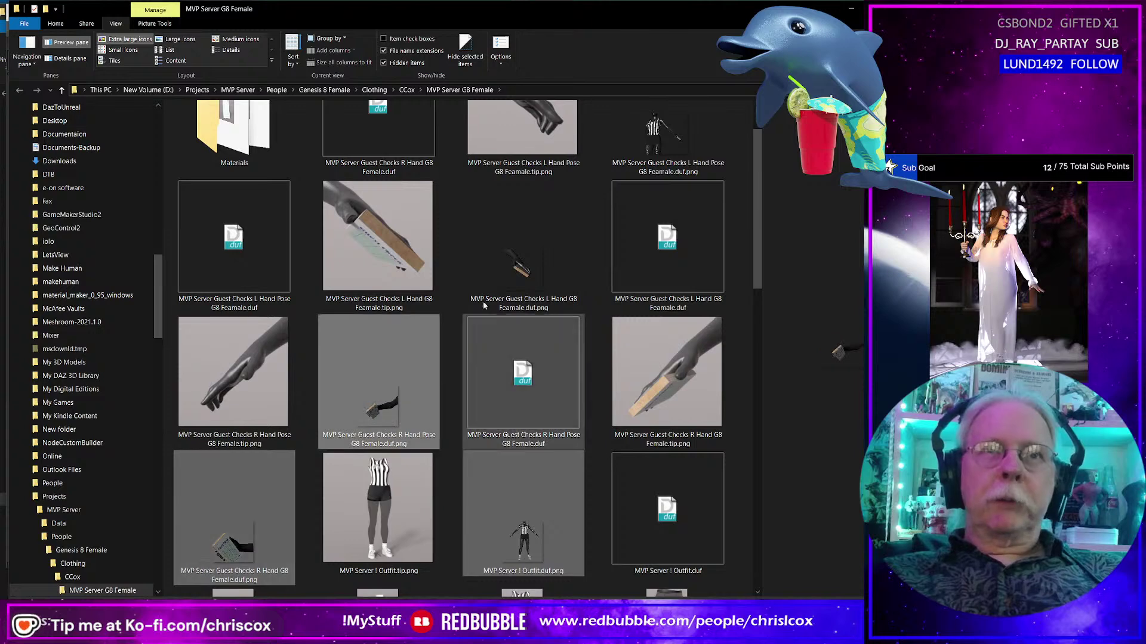
scroll(659, 141, up, 2)
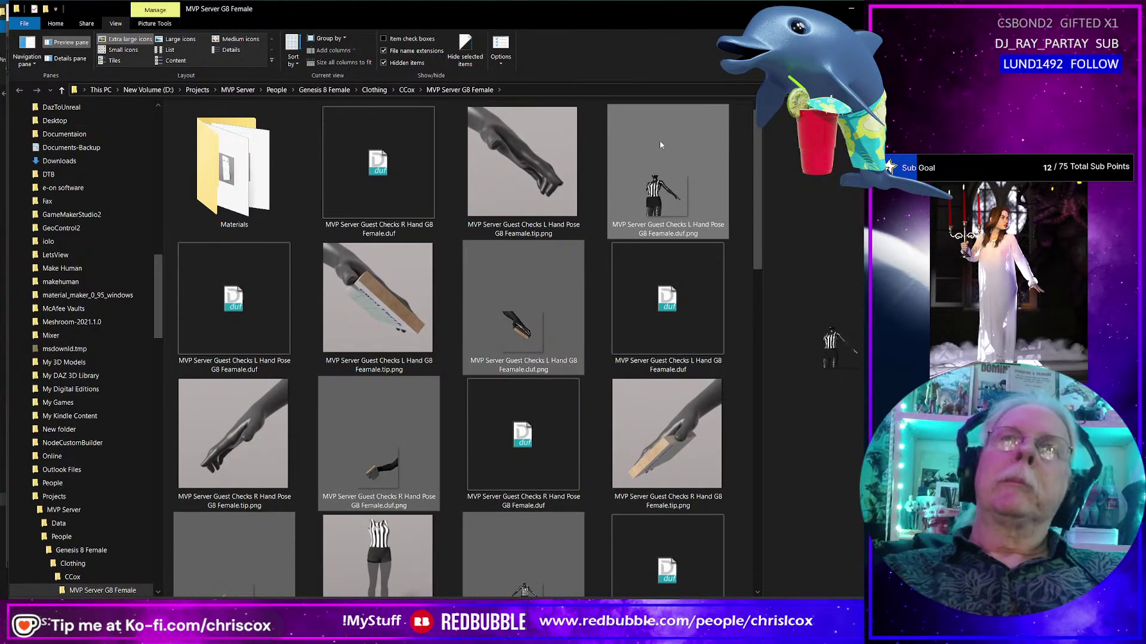
Create 91 × 91 pixel copies of the outfit and four Guest Checks .tip.png images with Image Resizer's .duf size.
click(379, 442)
ctrl+click(232, 442)
ctrl+click(233, 304)
ctrl+click(417, 306)
ctrl+click(514, 301)
ctrl+click(524, 179)
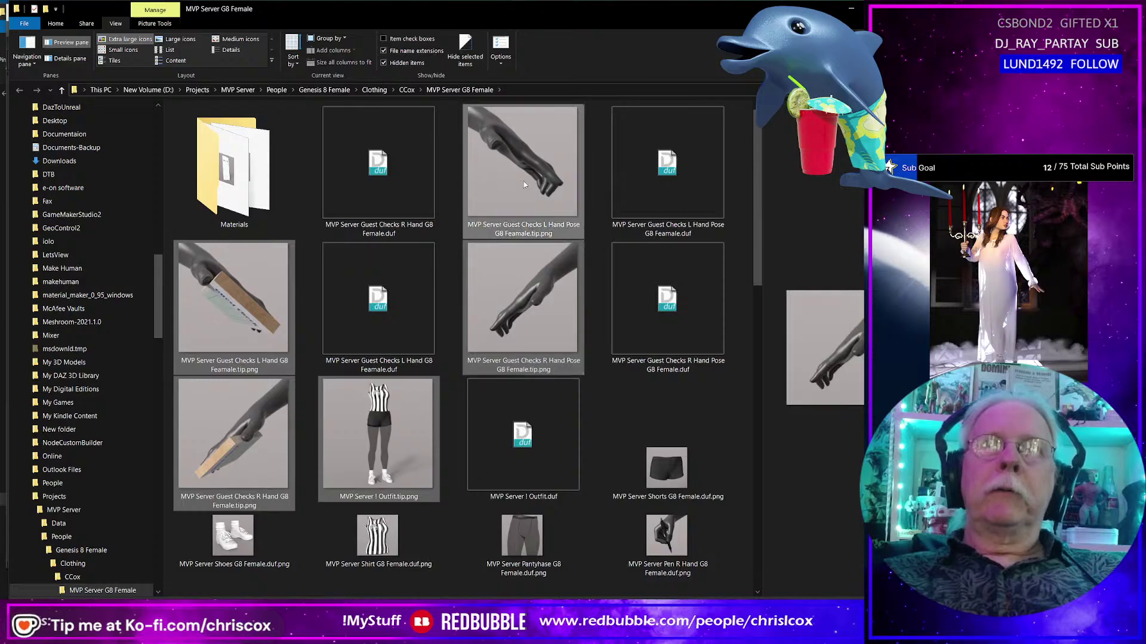
right_click(523, 185)
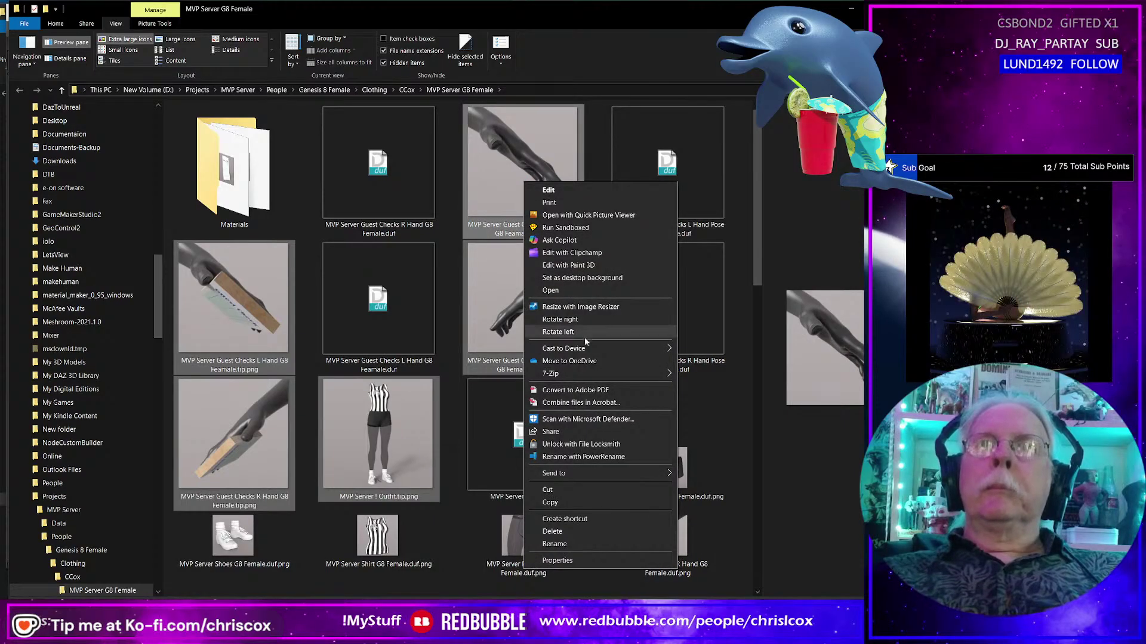
click(564, 307)
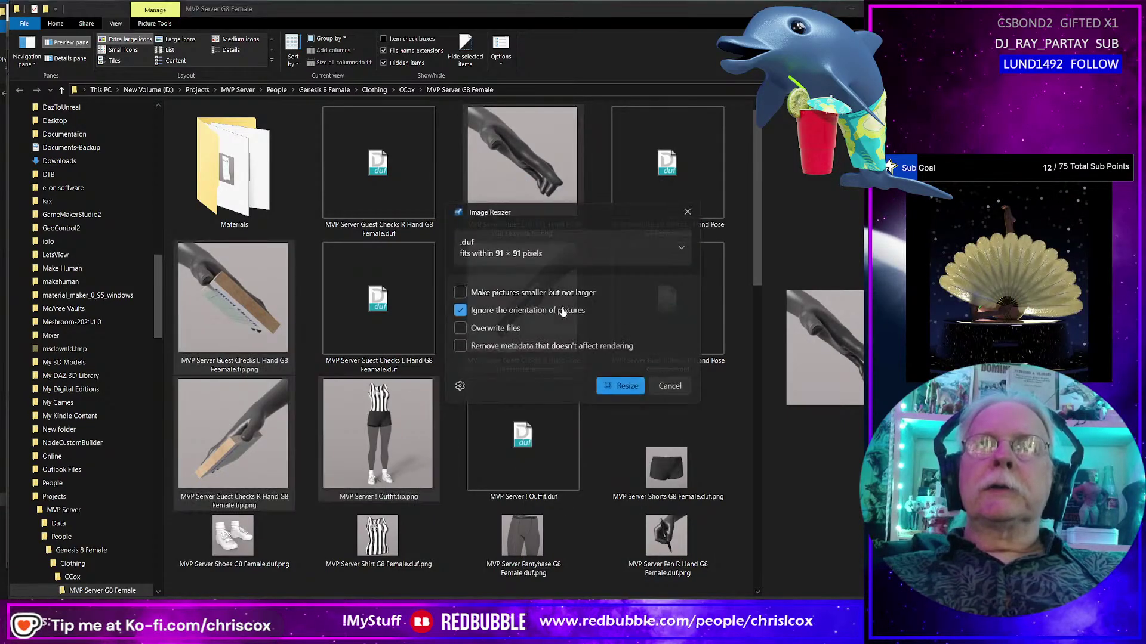
click(625, 386)
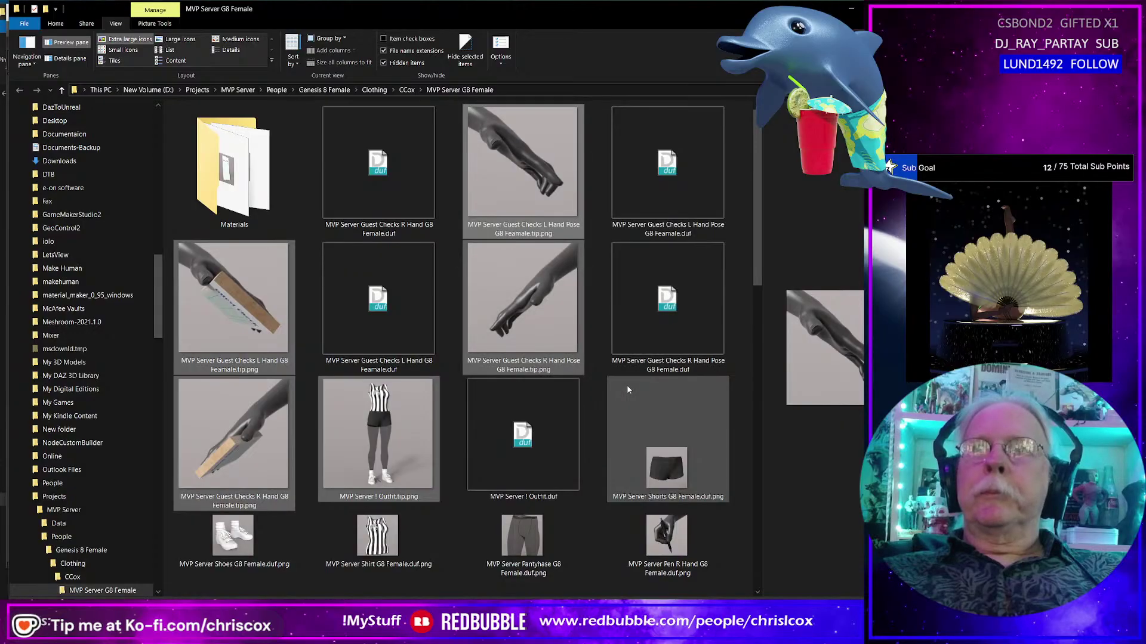
Rename the five resized images with PowerRename, replacing ".tip (.duf)" with ".duf" in their file names.
click(436, 345)
ctrl+click(374, 213)
ctrl+shift+click(233, 331)
right_click(374, 214)
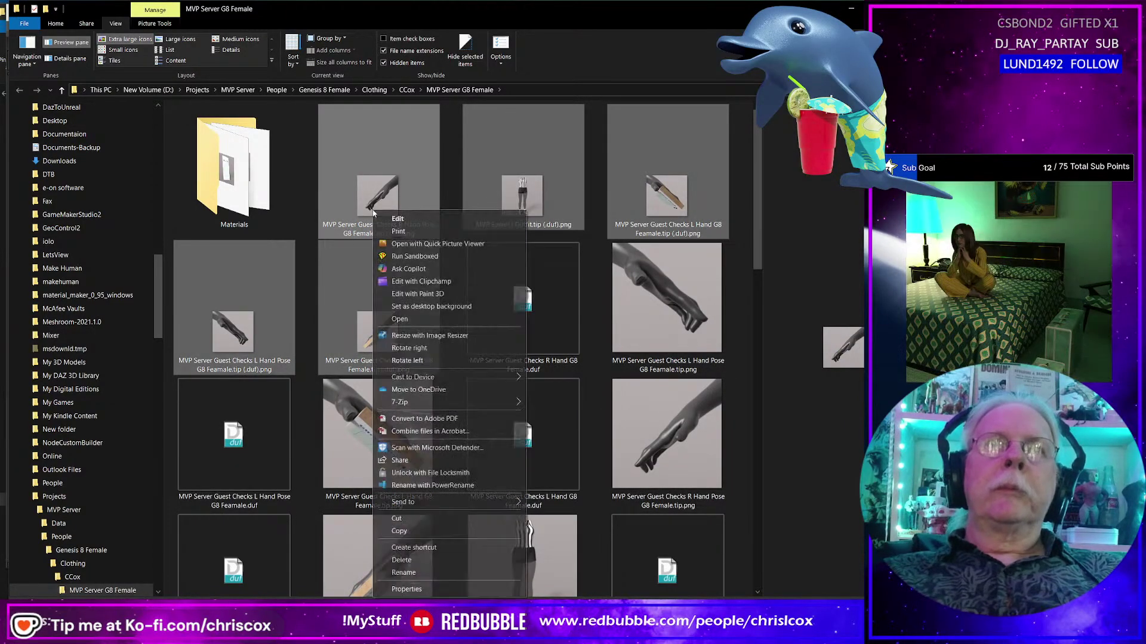
mouse_move(432, 407)
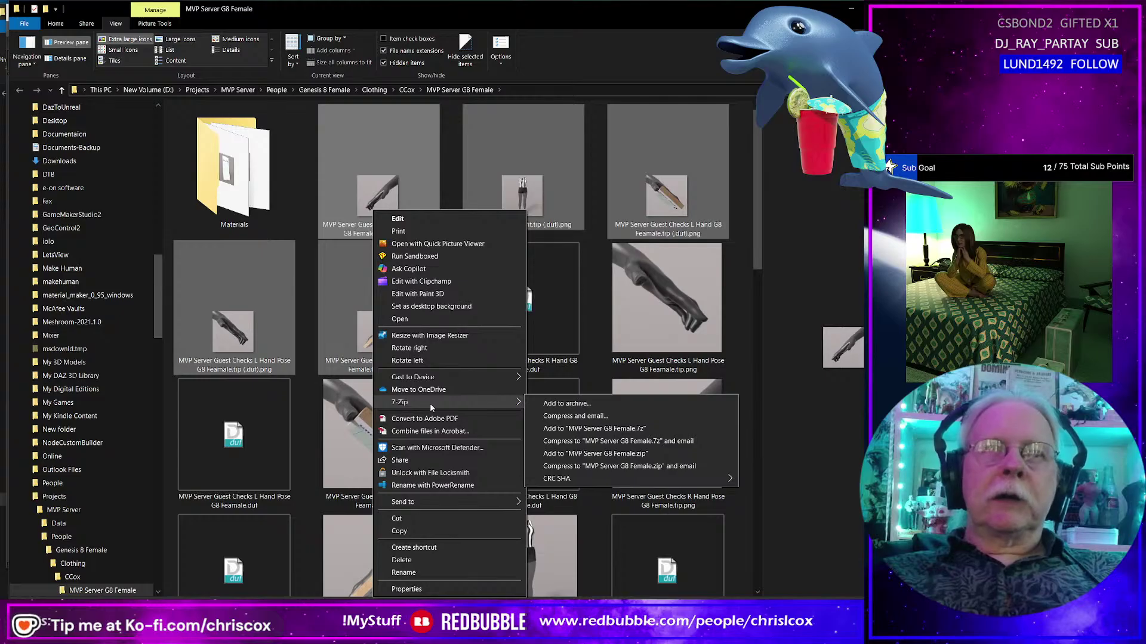
click(433, 485)
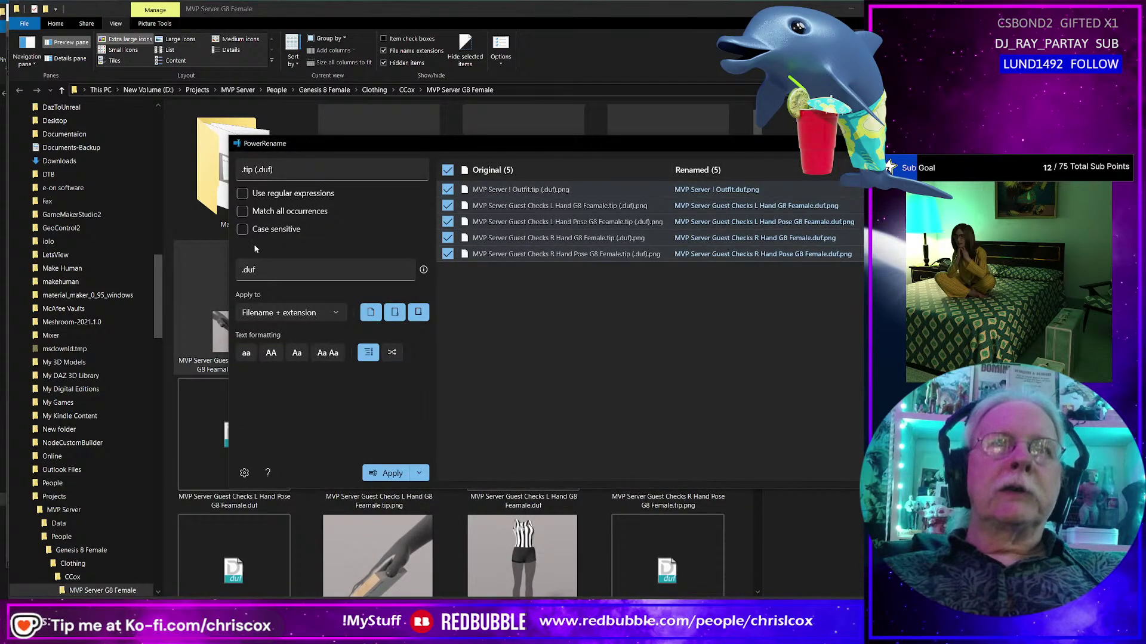
click(388, 472)
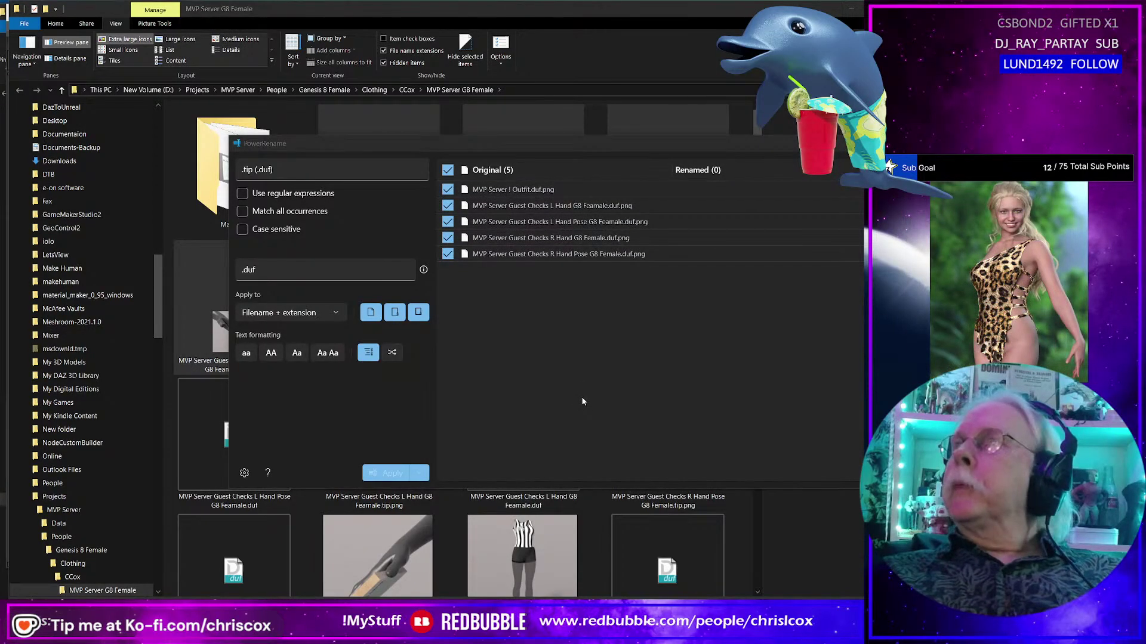
Switch back to Daz Studio and refresh the MVP Server G8 Female folder in the content library to load the new thumbnails.
key(alt+Tab)
right_click(801, 500)
click(820, 510)
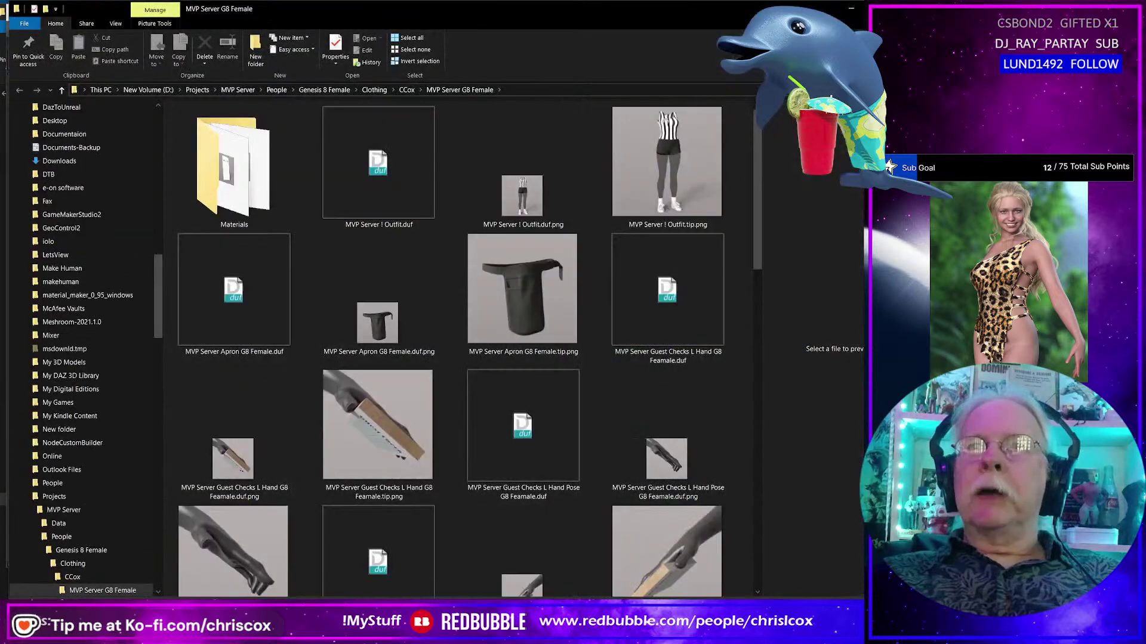
key(alt+Tab)
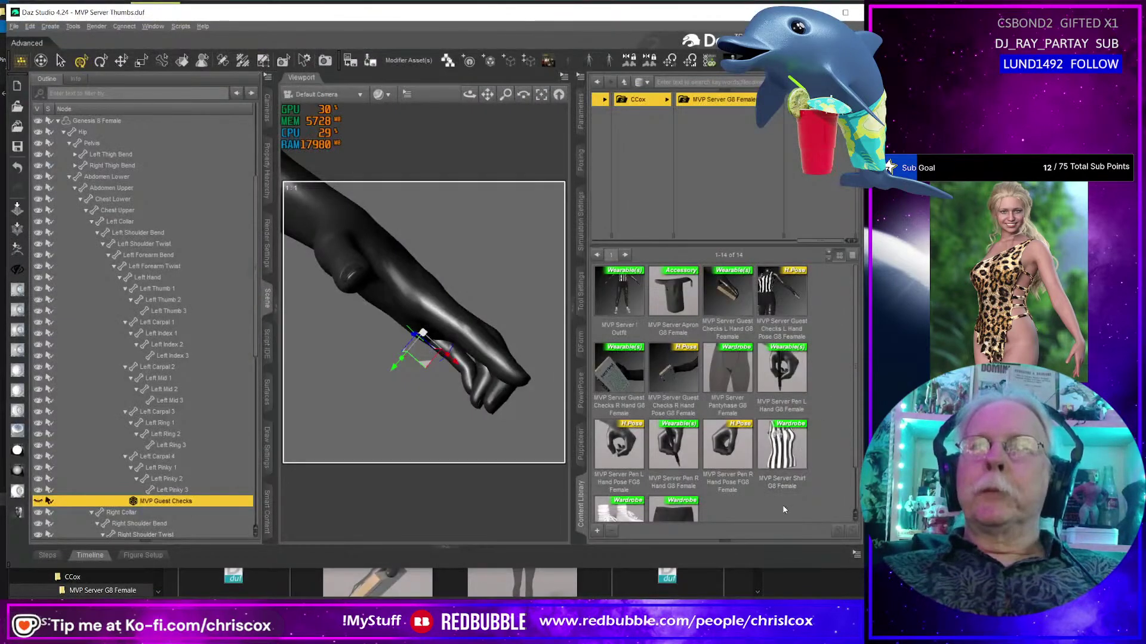
click(805, 525)
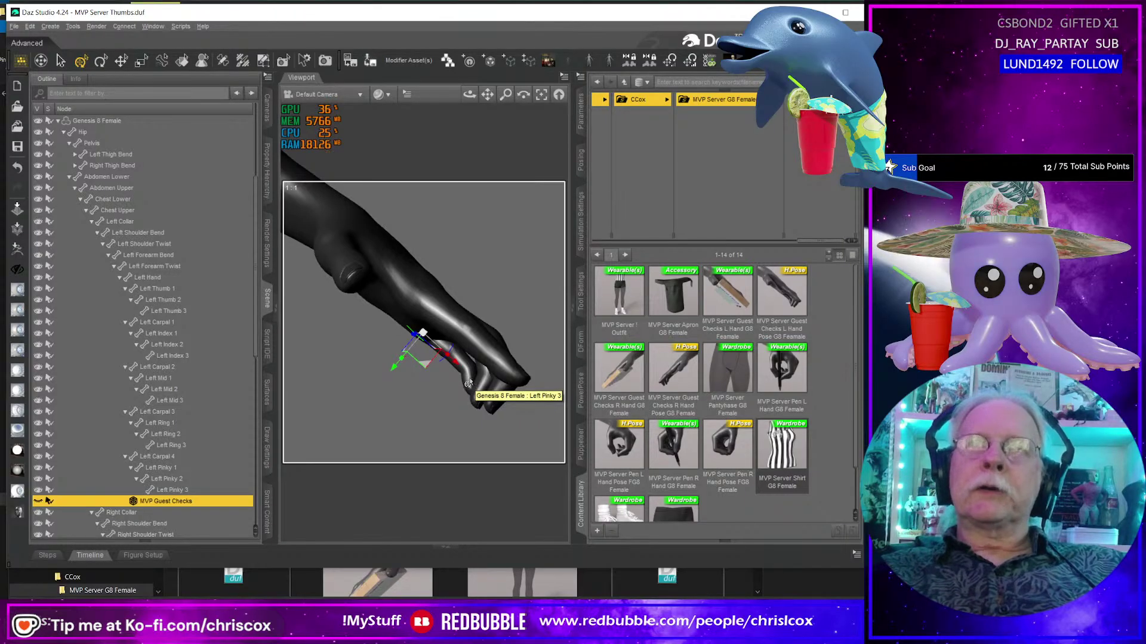
mouse_move(787, 294)
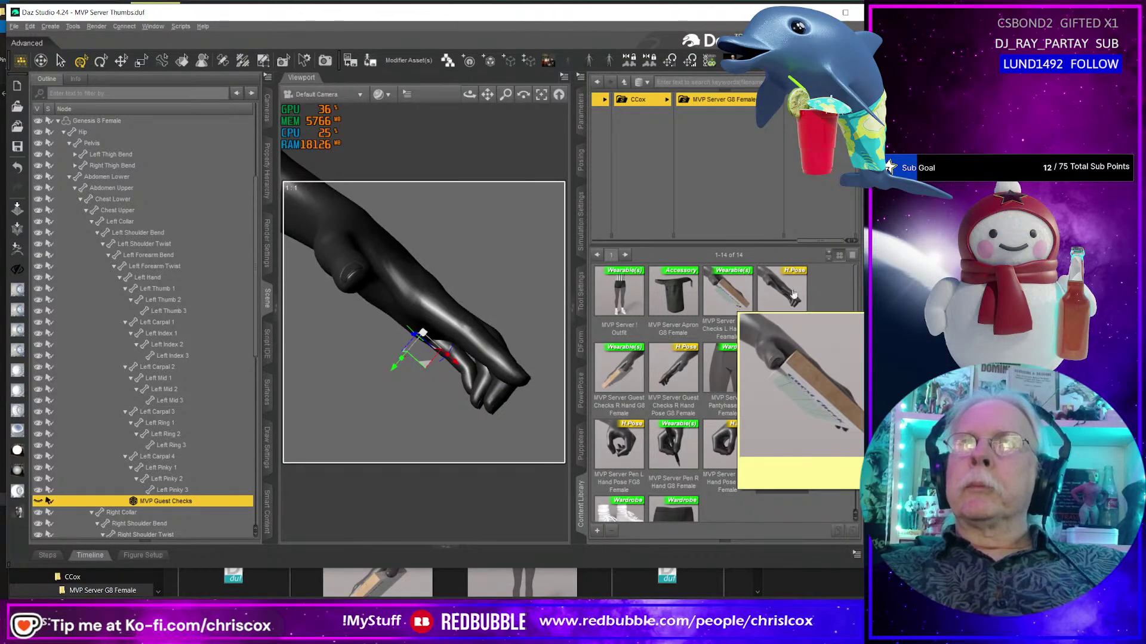
Review the refreshed preset thumbnails in the MVP Server G8 Female folder and look through its Materials subfolder.
mouse_move(617, 305)
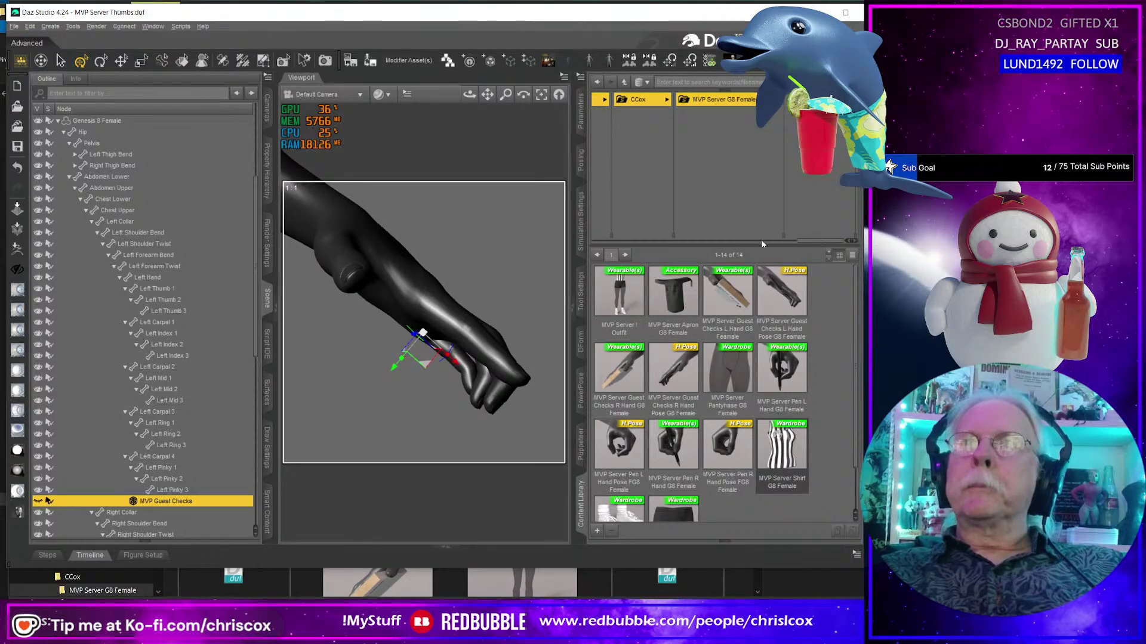
drag(810, 243, 837, 331)
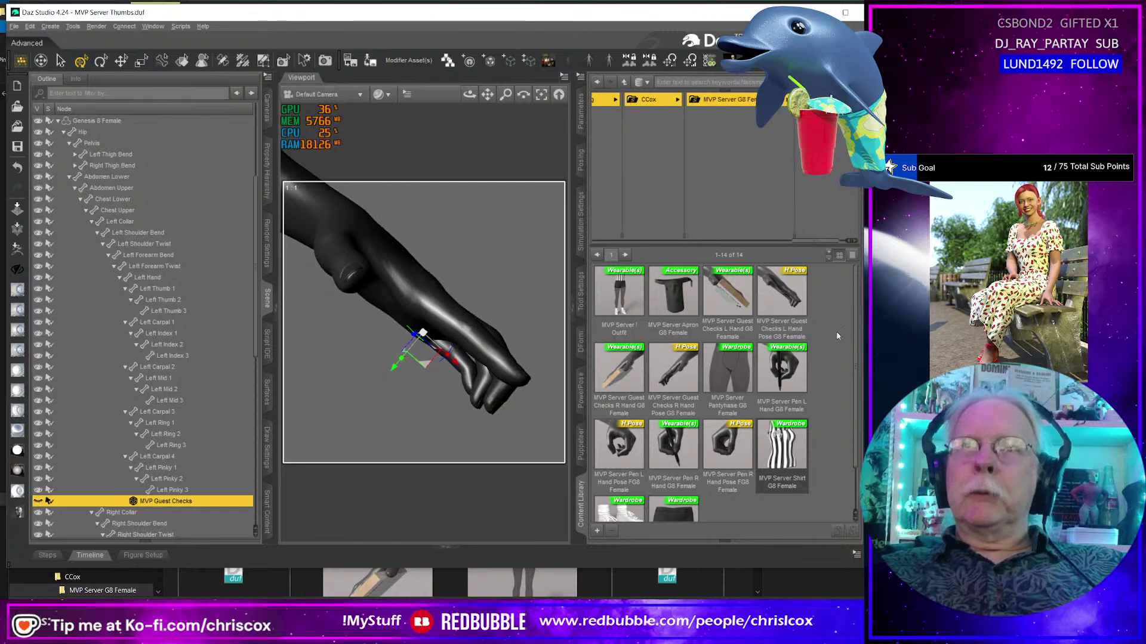
click(822, 185)
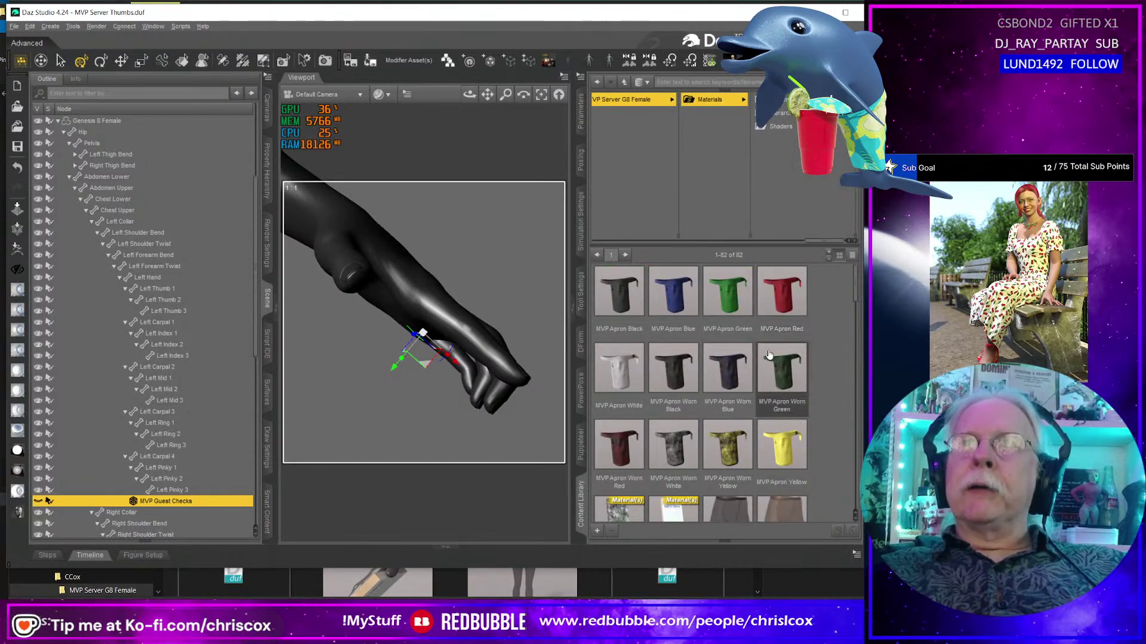
scroll(770, 362, down, 12)
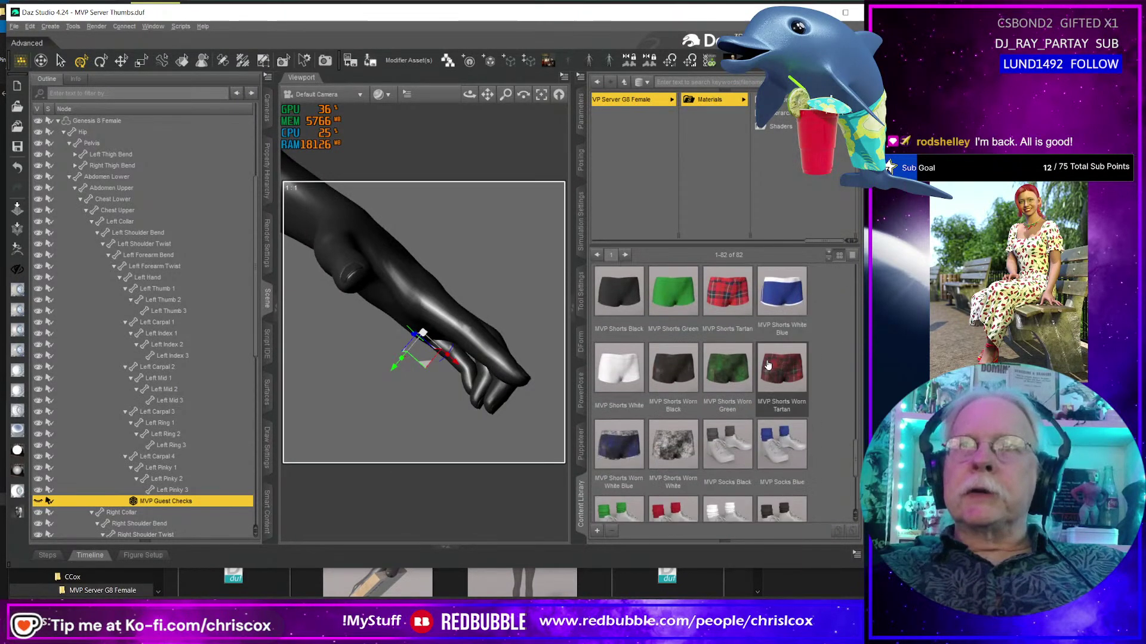
scroll(768, 365, down, 5)
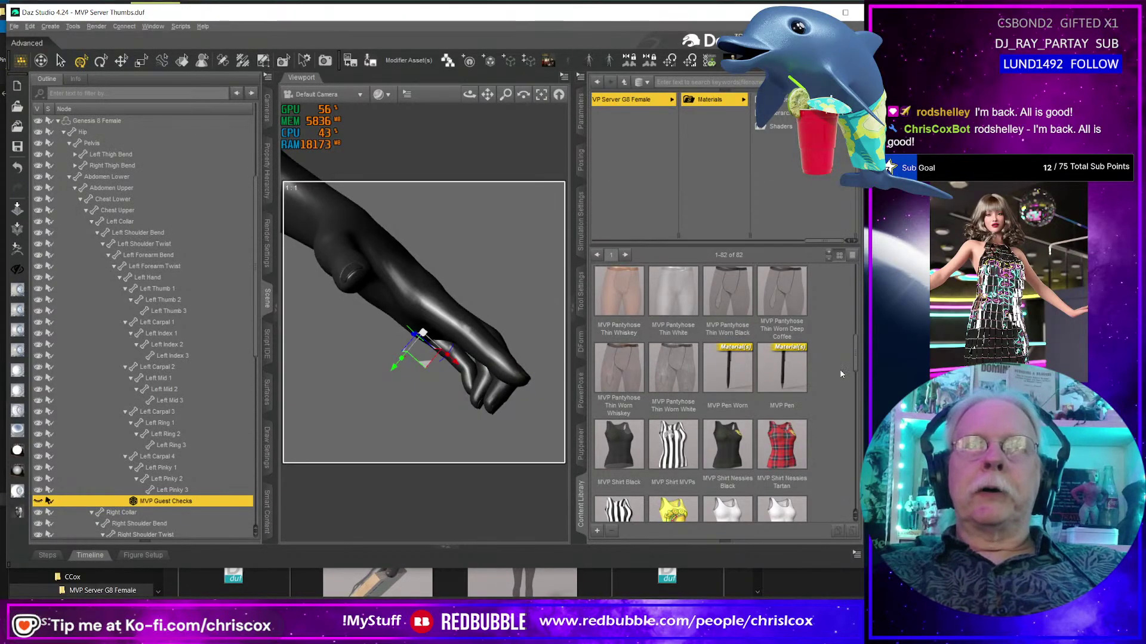
scroll(836, 371, up, 5)
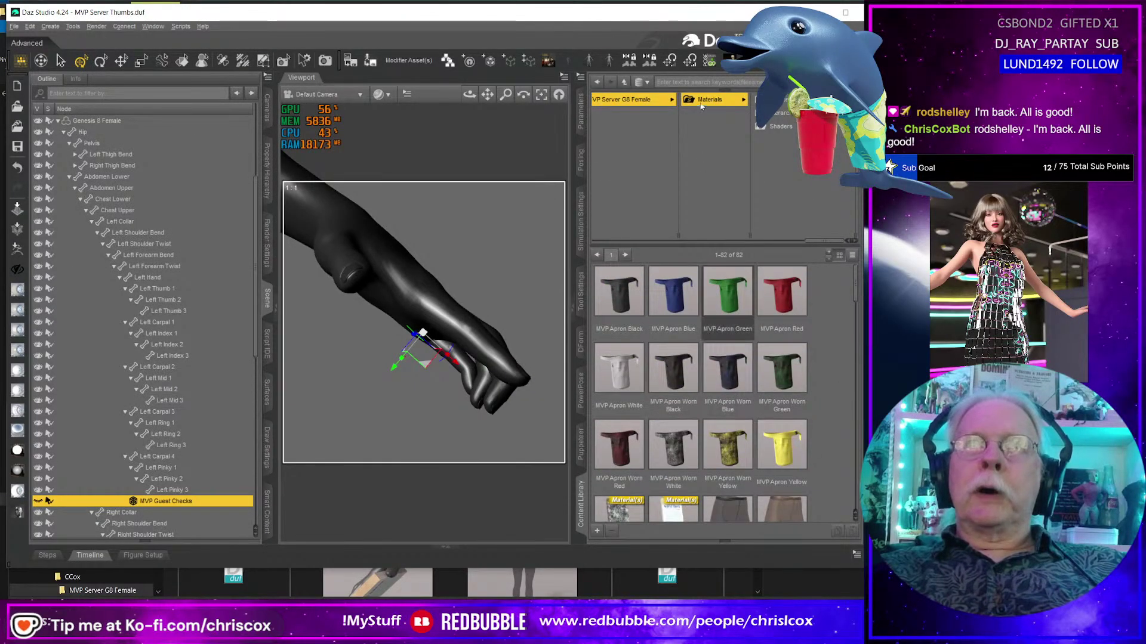
click(636, 100)
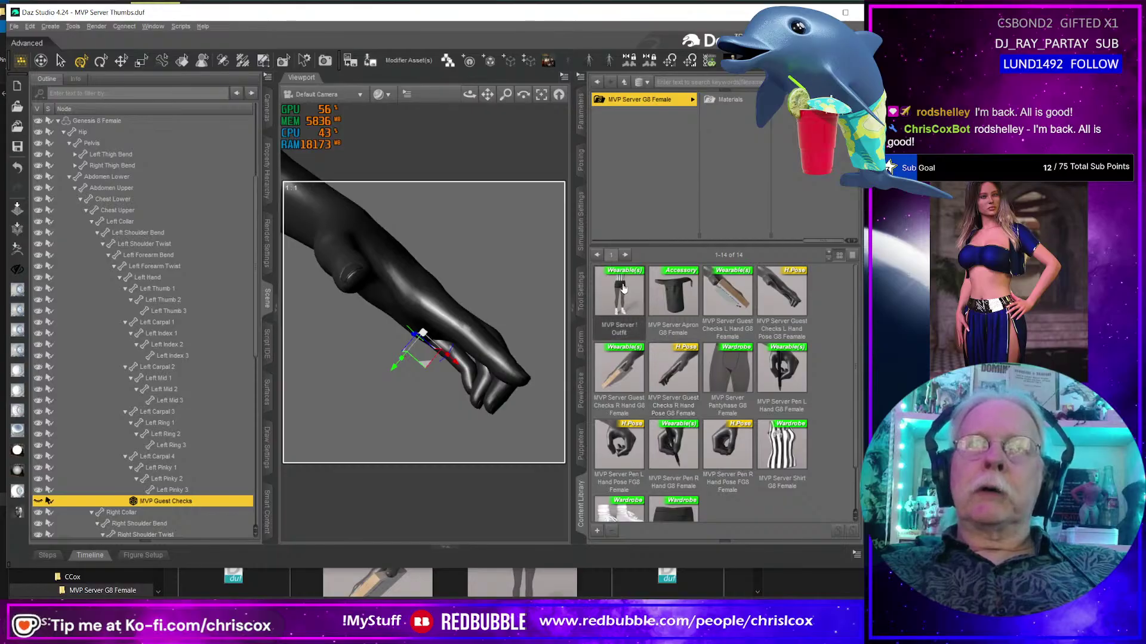
Dress Genesis 8 Female in the MVP Server ! Outfit and add the Guest Checks R Hand and Pen L Hand wearable presets.
scroll(415, 375, down, 10)
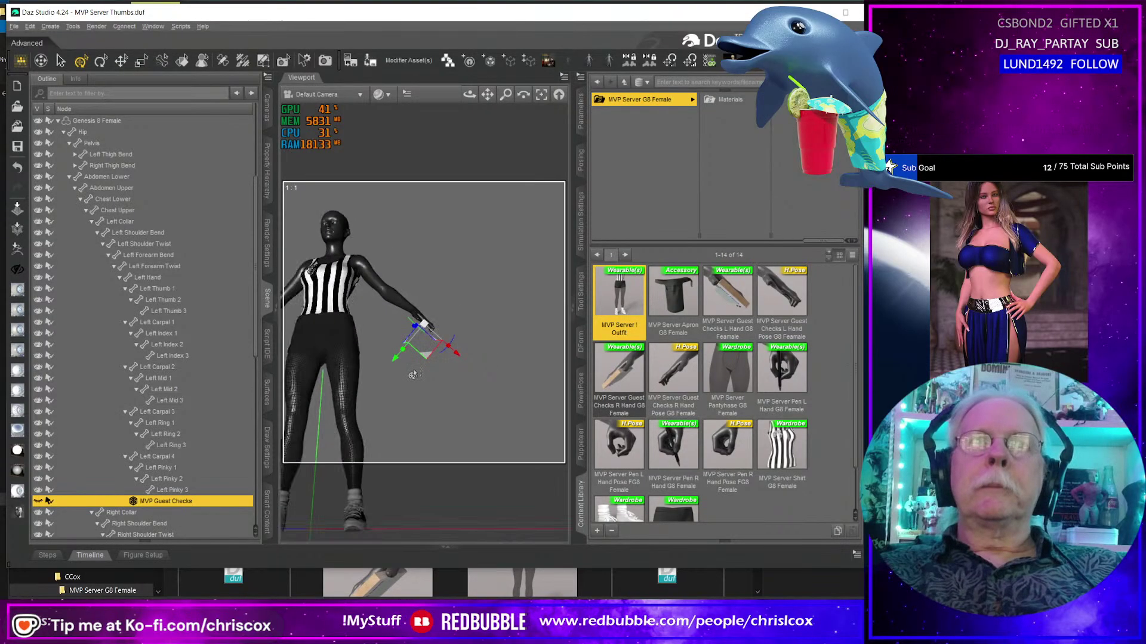
alt+drag(395, 372, 382, 353)
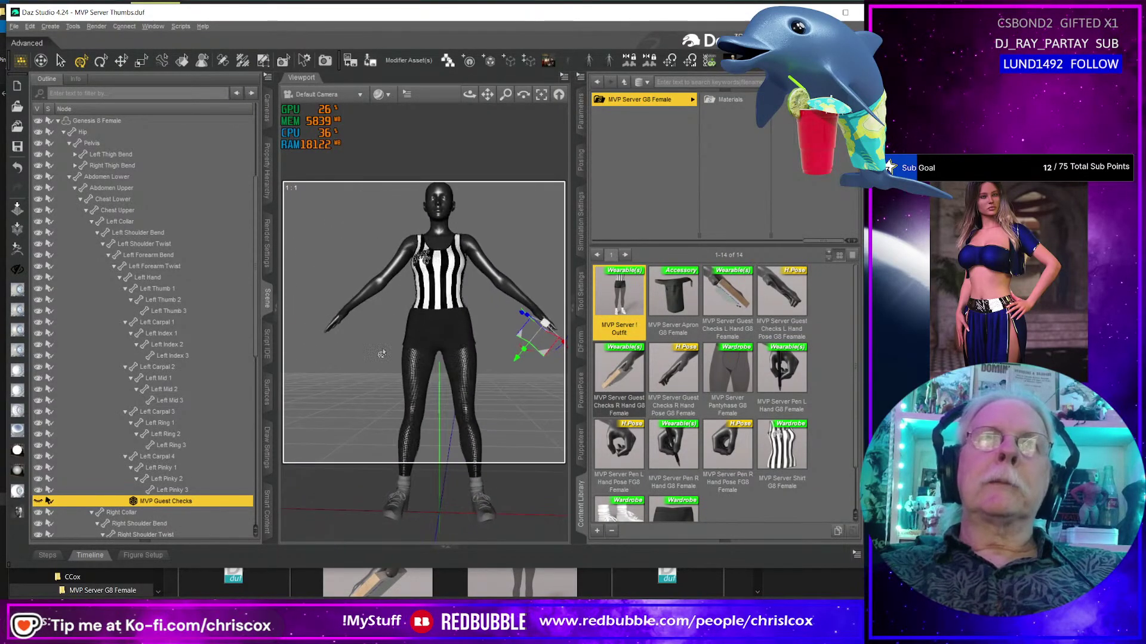
click(507, 289)
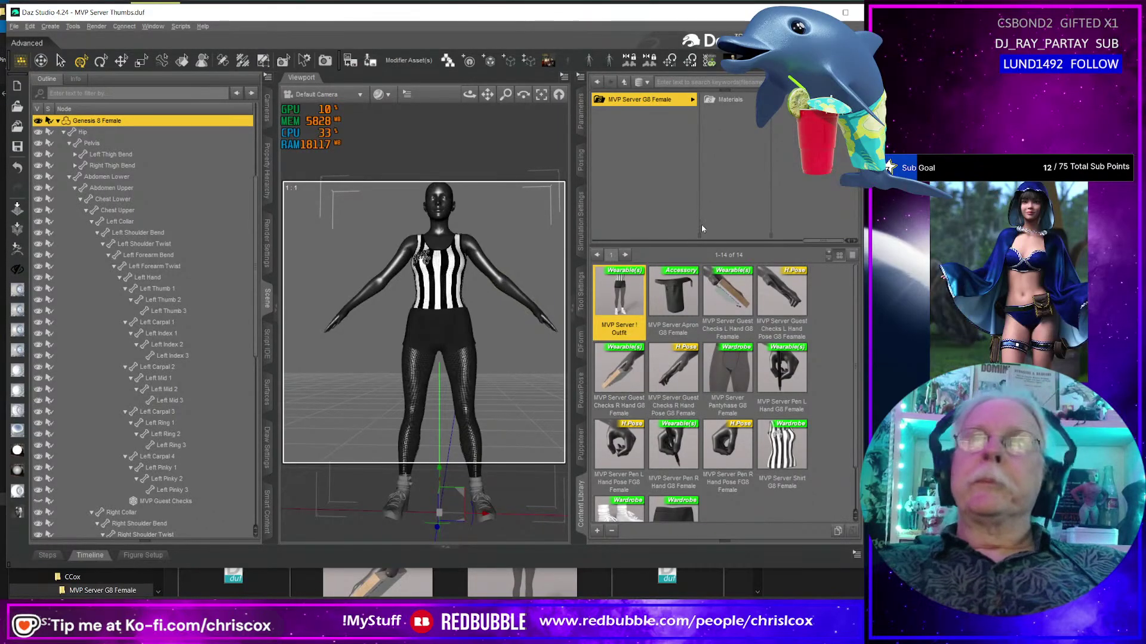
mouse_move(688, 318)
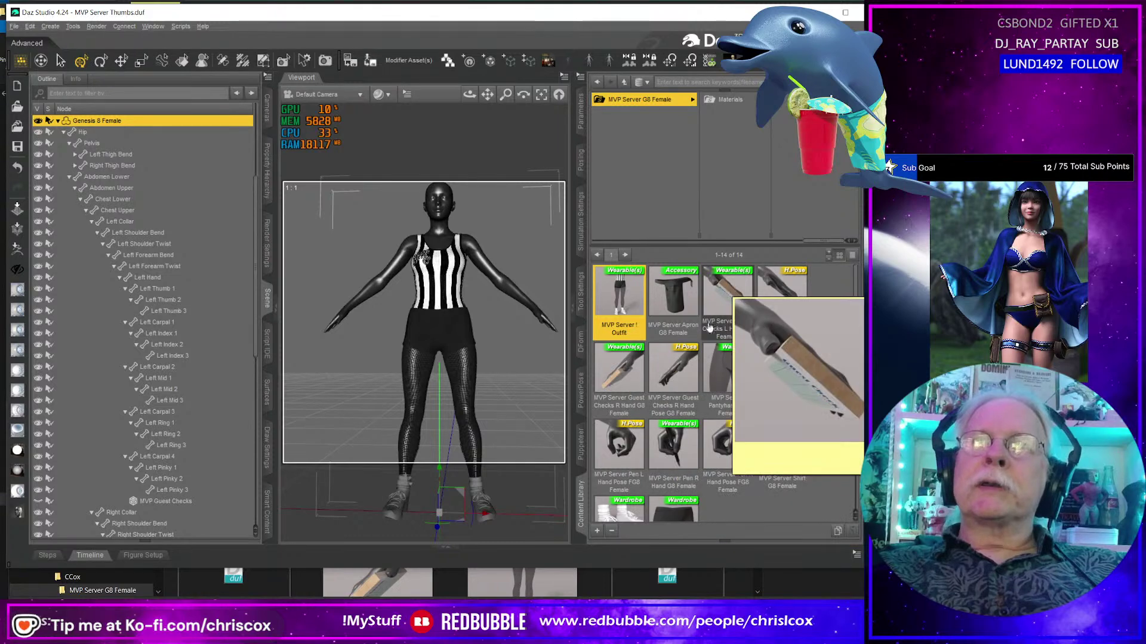
double_click(628, 363)
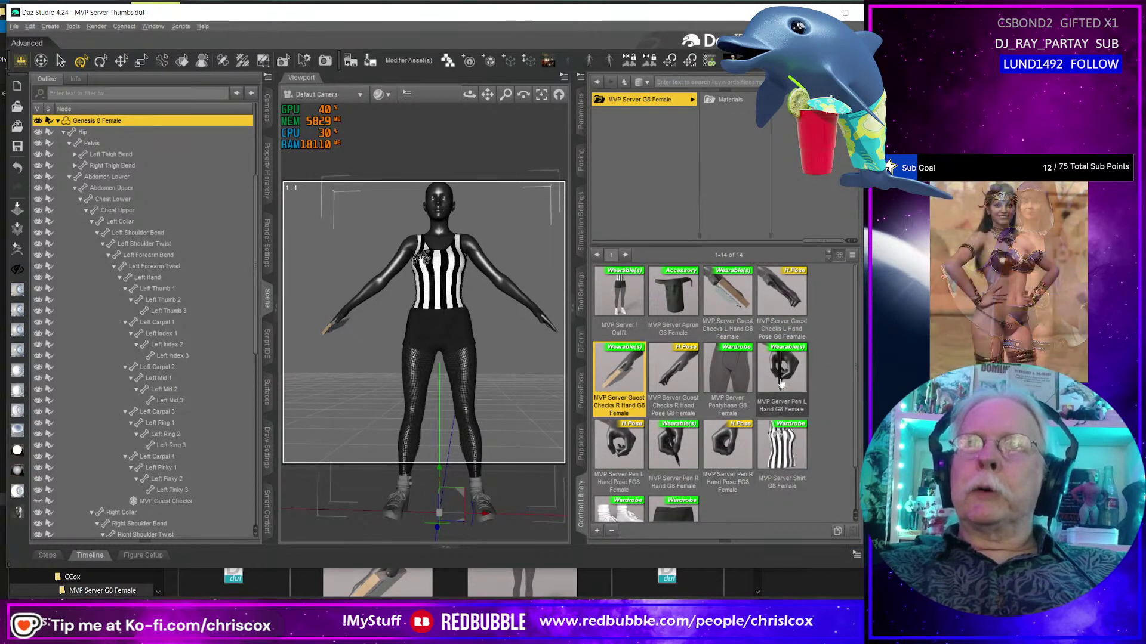
double_click(780, 386)
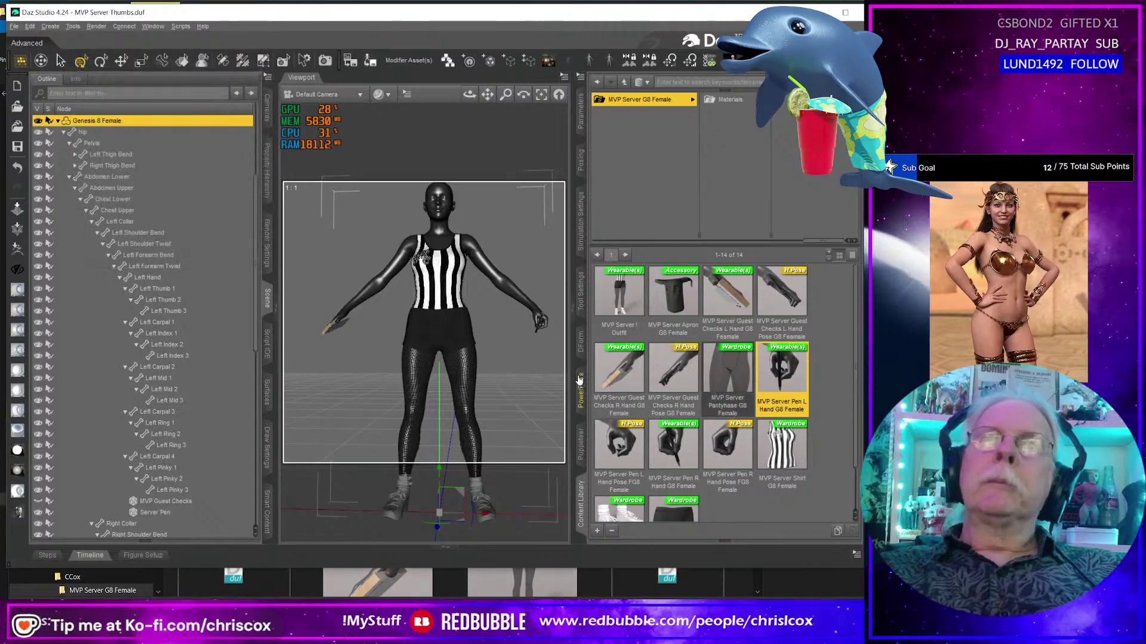
Pose the Right Forearm Bend bone with Bend at about 68 and Twist at about -85.
middle_drag(555, 380, 520, 399)
scroll(528, 376, up, 2)
scroll(529, 376, down, 1)
scroll(528, 376, up, 1)
scroll(469, 293, up, 2)
click(367, 265)
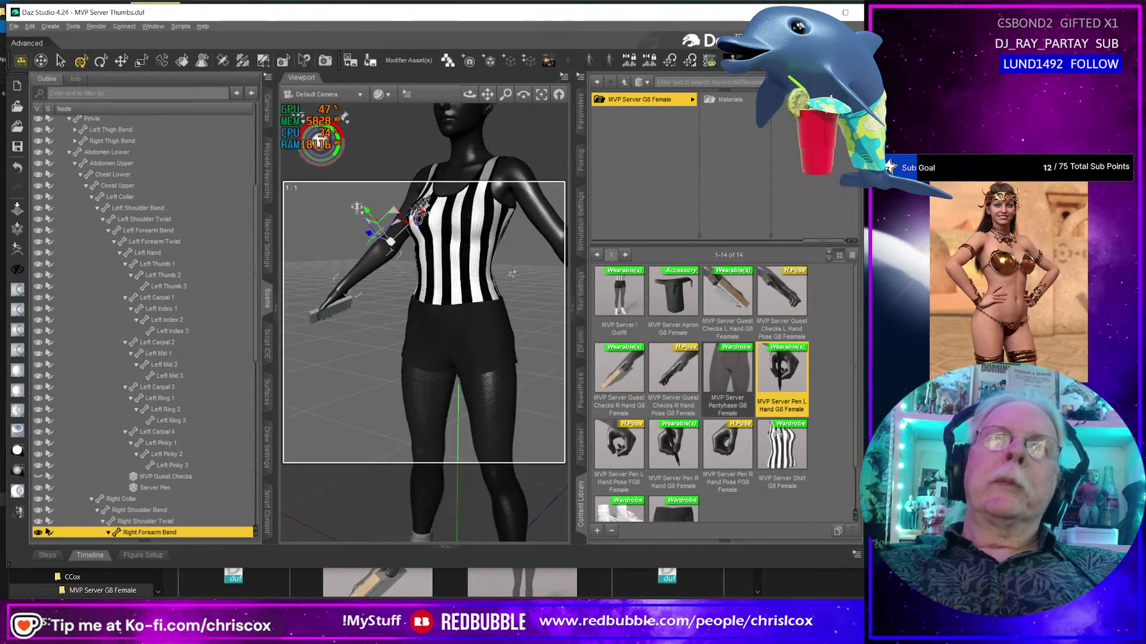
click(580, 113)
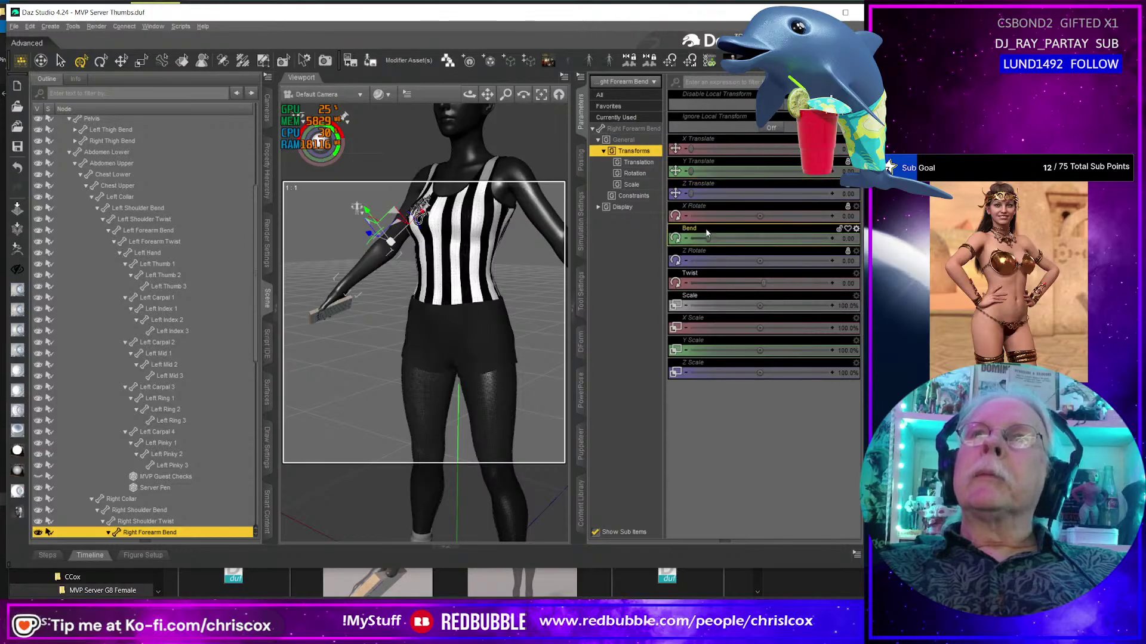
drag(708, 238, 754, 237)
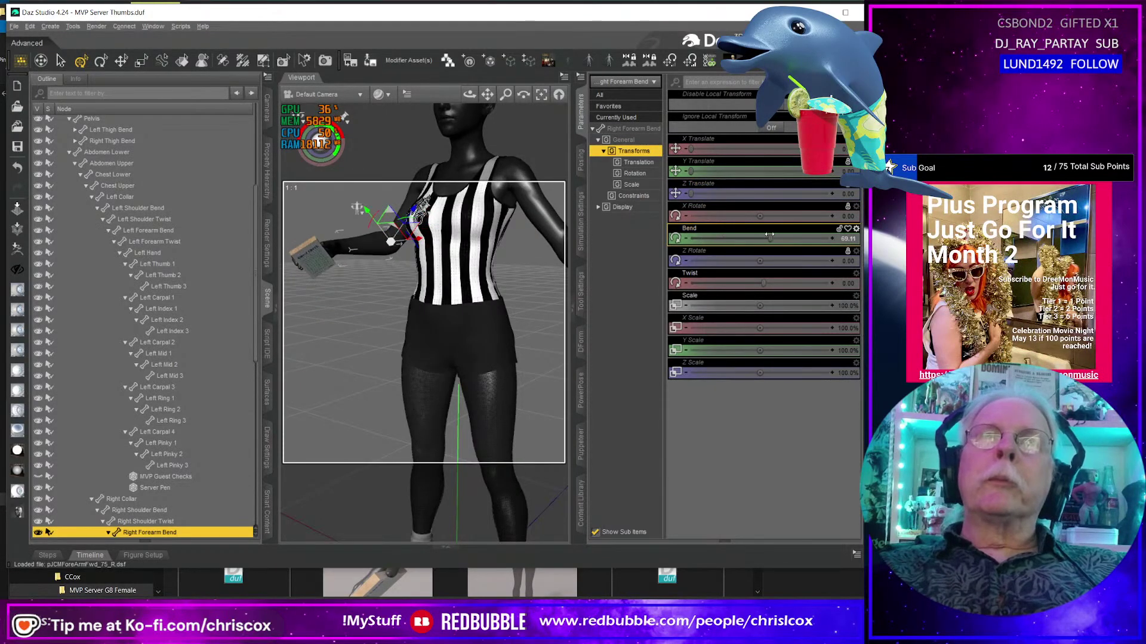
drag(763, 284, 692, 283)
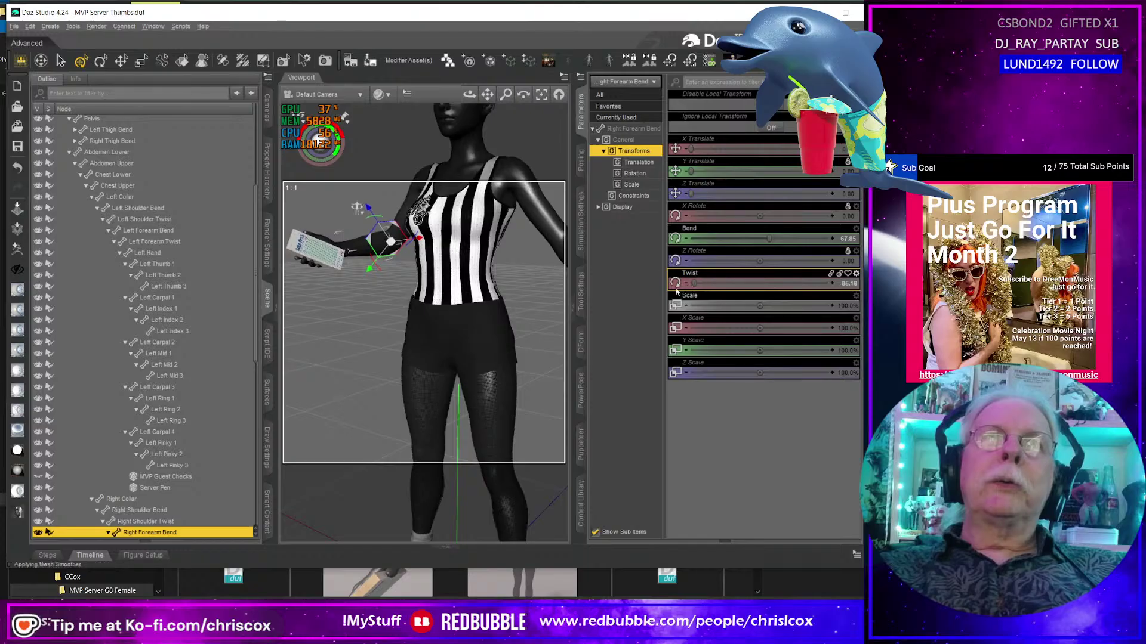
Pose the Right Shoulder Bend with Front-Back about 10 and Twist about 20, and the Right Collar with Front-Back about 11 and Bend about 4.
shift+click(241, 344)
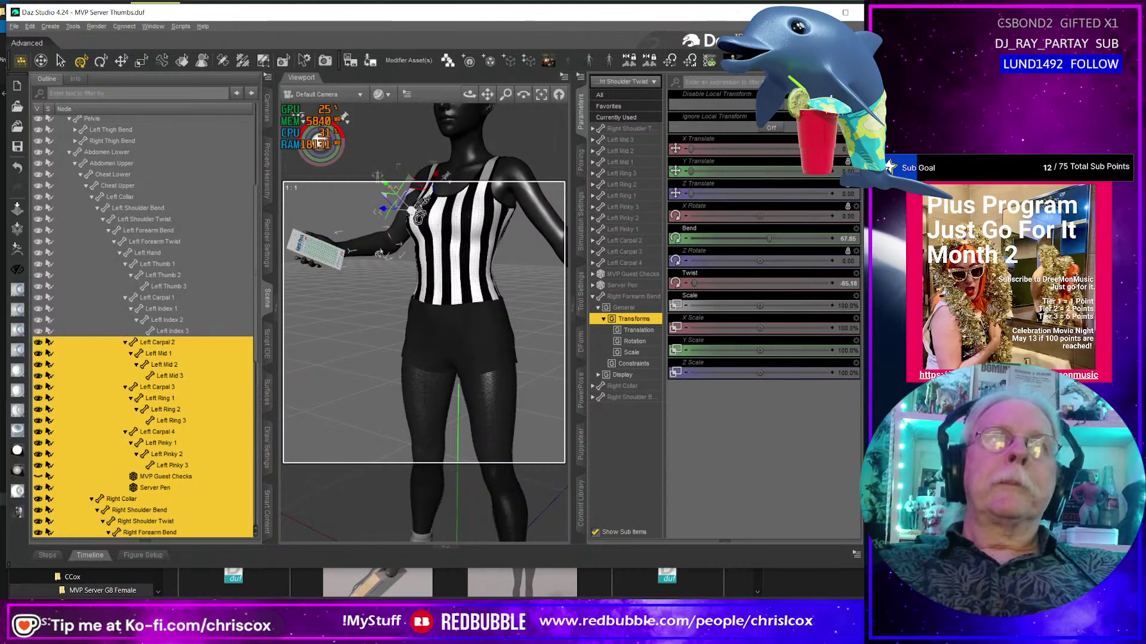
click(139, 510)
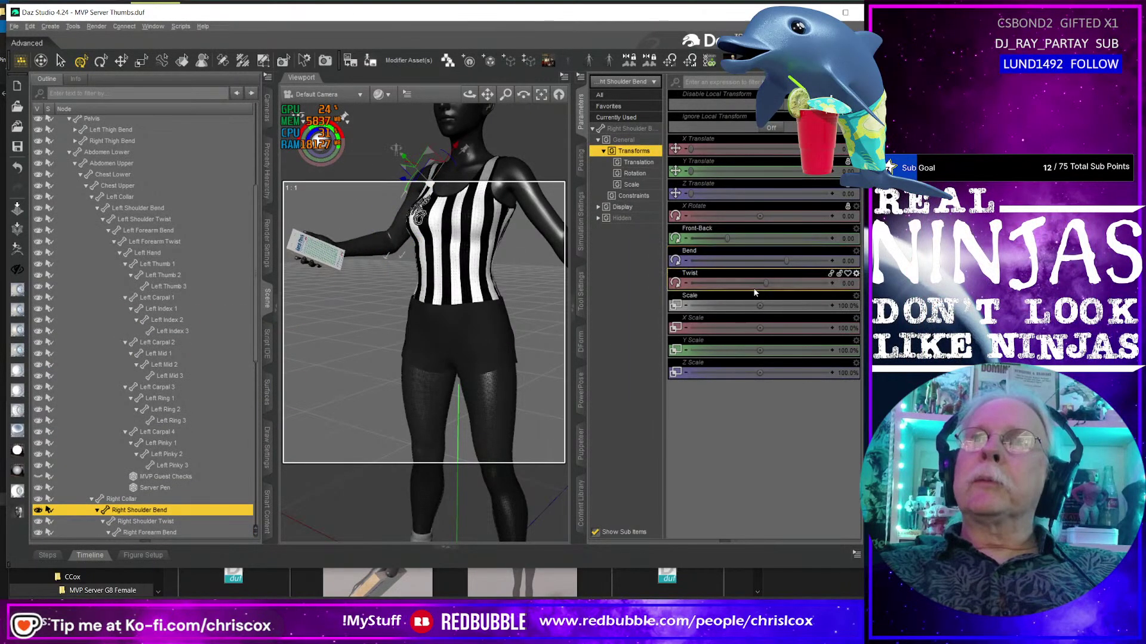
drag(764, 283, 782, 283)
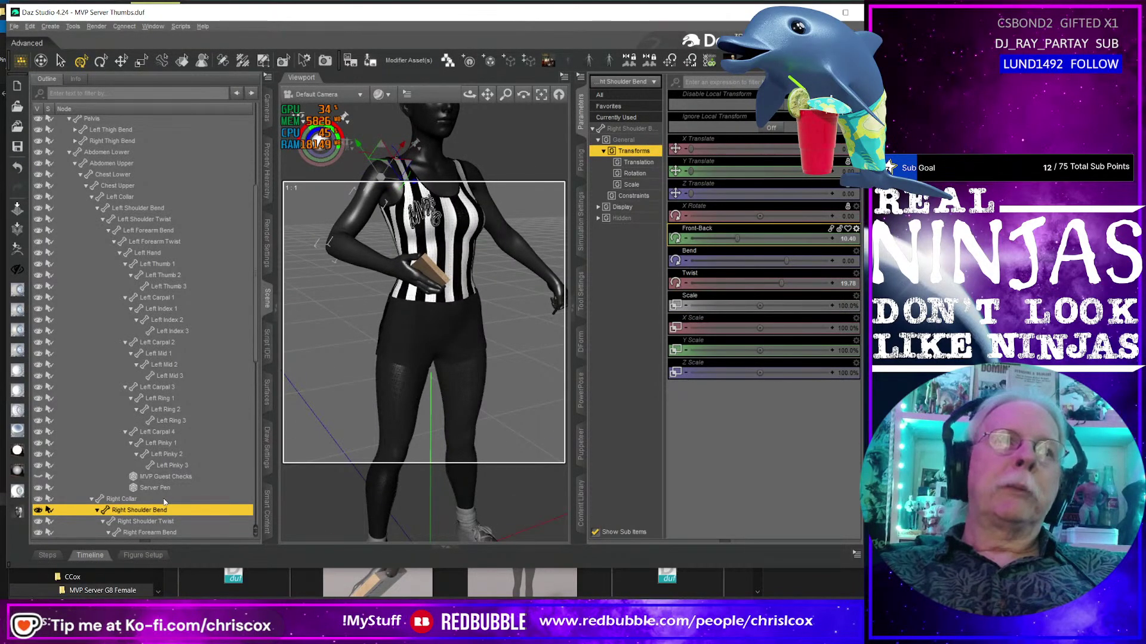
click(216, 499)
drag(767, 239, 817, 263)
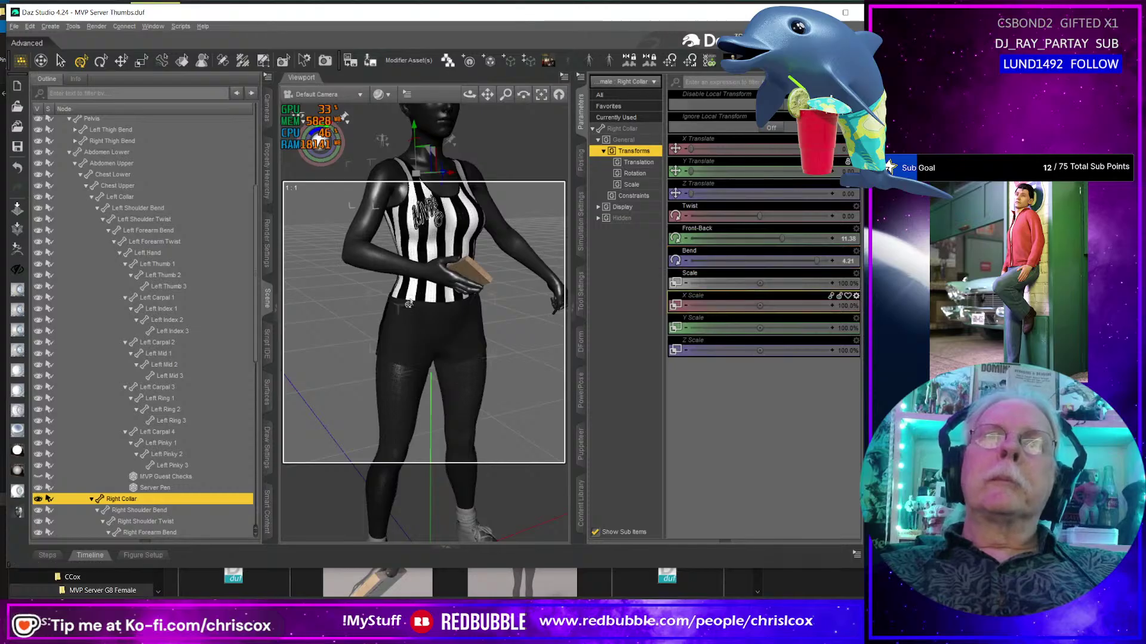
Bring the left arm forward, setting Front-Back to about -10.5 on the Left Collar and about -9 on the Left Shoulder Bend.
click(412, 274)
alt+drag(470, 304, 488, 244)
click(488, 242)
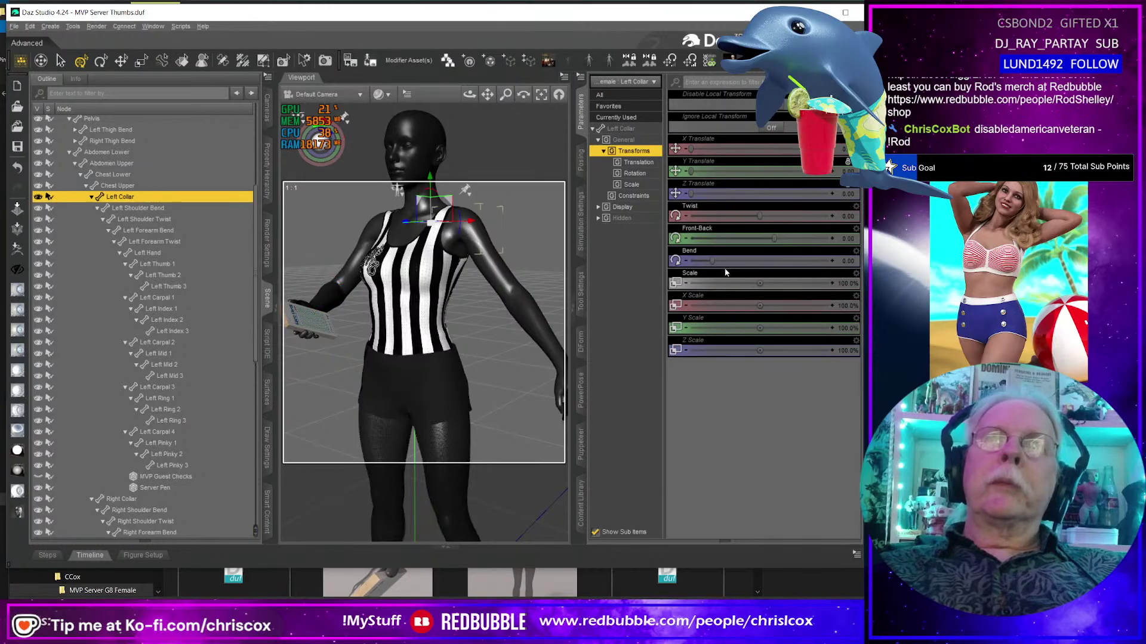
drag(774, 238, 740, 238)
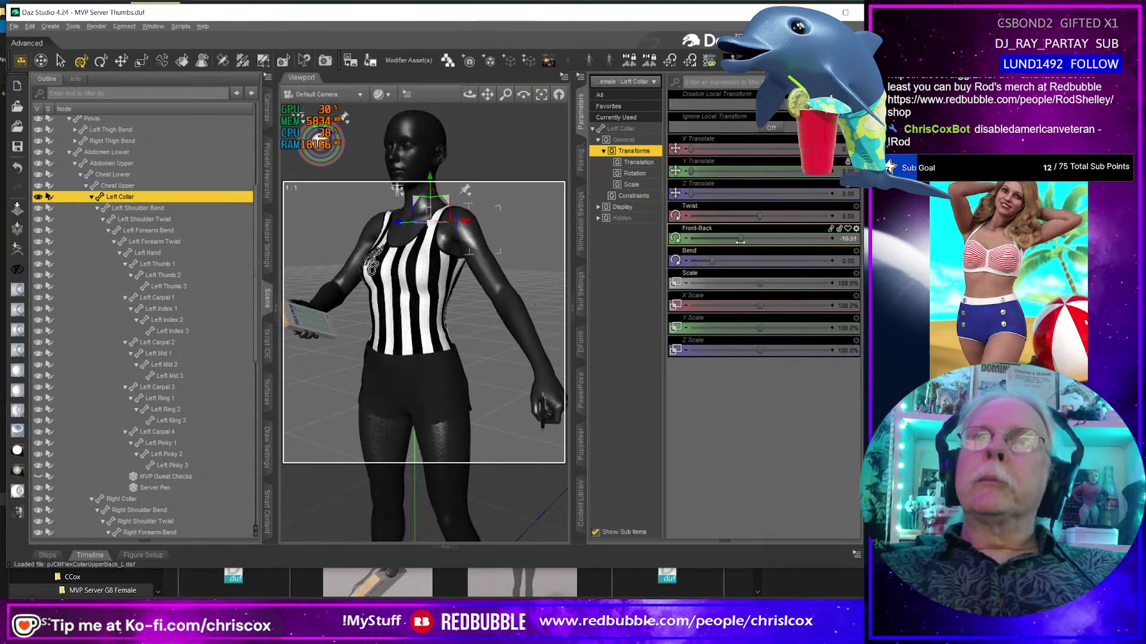
click(488, 273)
drag(789, 242, 784, 240)
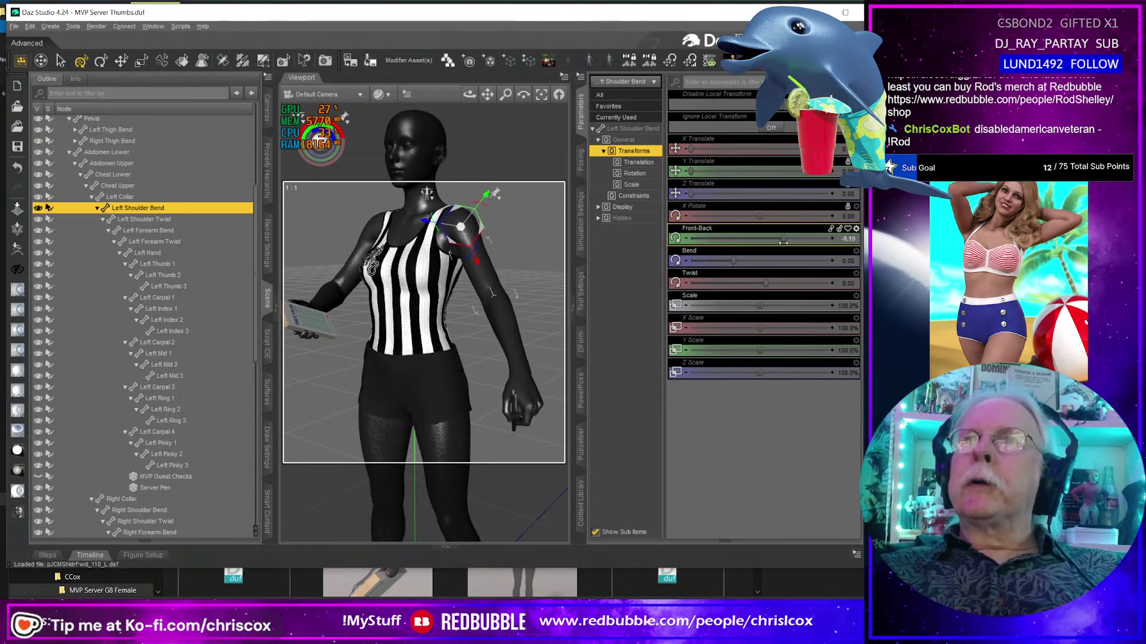
Bend the left forearm up toward the chest with its Bend at about -100.
click(504, 343)
drag(811, 238, 721, 239)
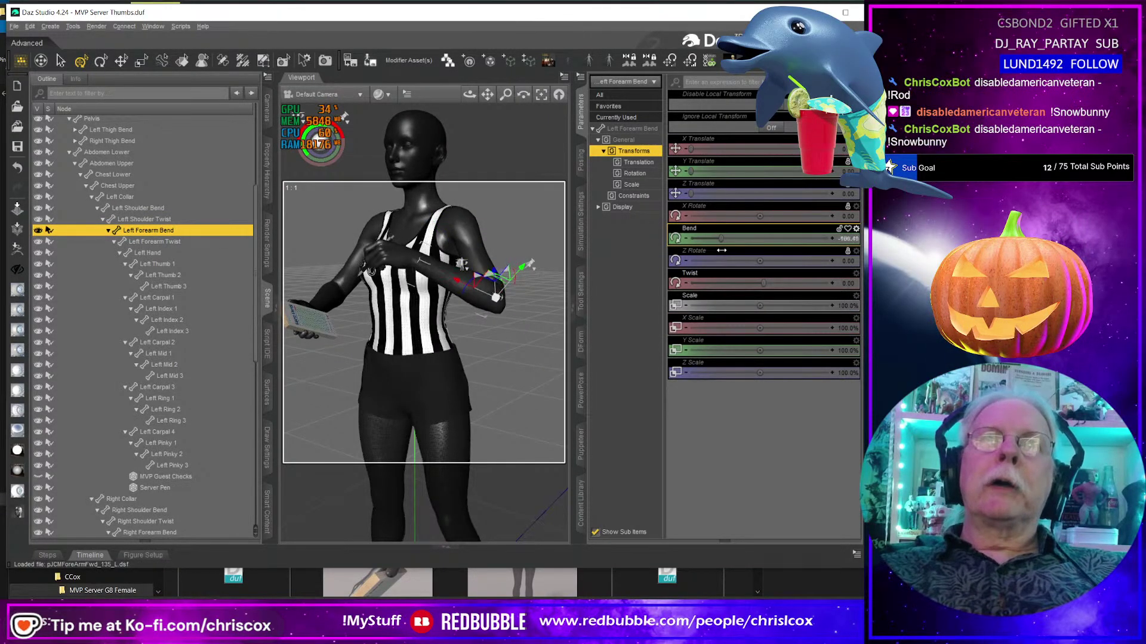
mouse_move(482, 253)
alt+mouse_down()
mouse_move(369, 275)
mouse_move(472, 276)
mouse_move(469, 256)
mouse_move(489, 248)
alt+mouse_up()
click(370, 275)
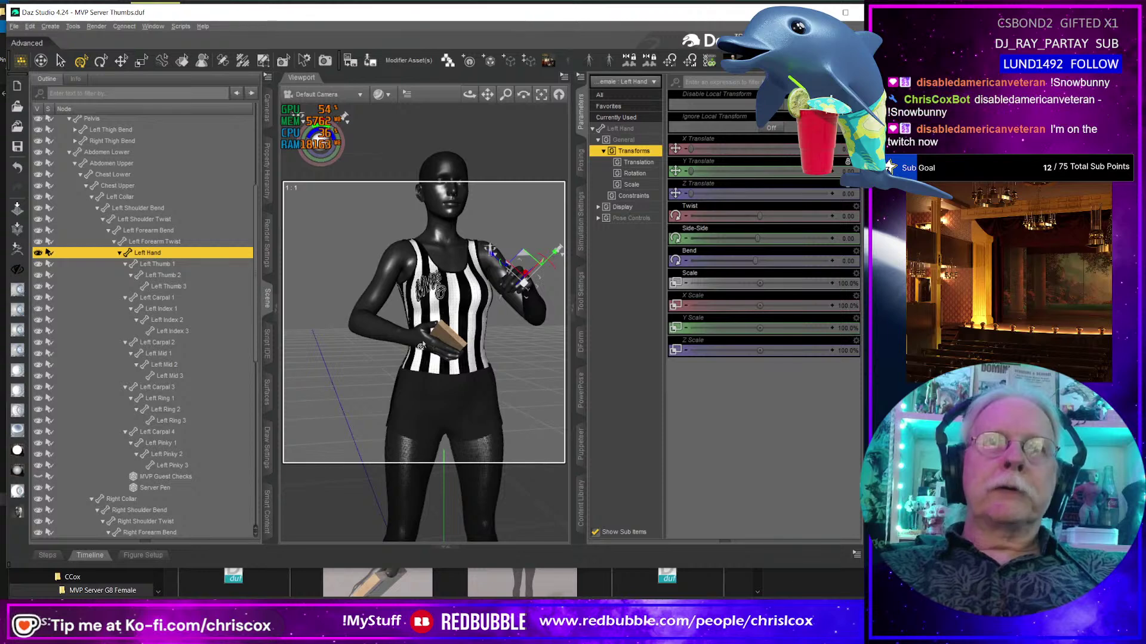
Set the Right Hand's Bend to about 25 to angle the guest check pad.
click(438, 332)
alt+drag(438, 332, 477, 326)
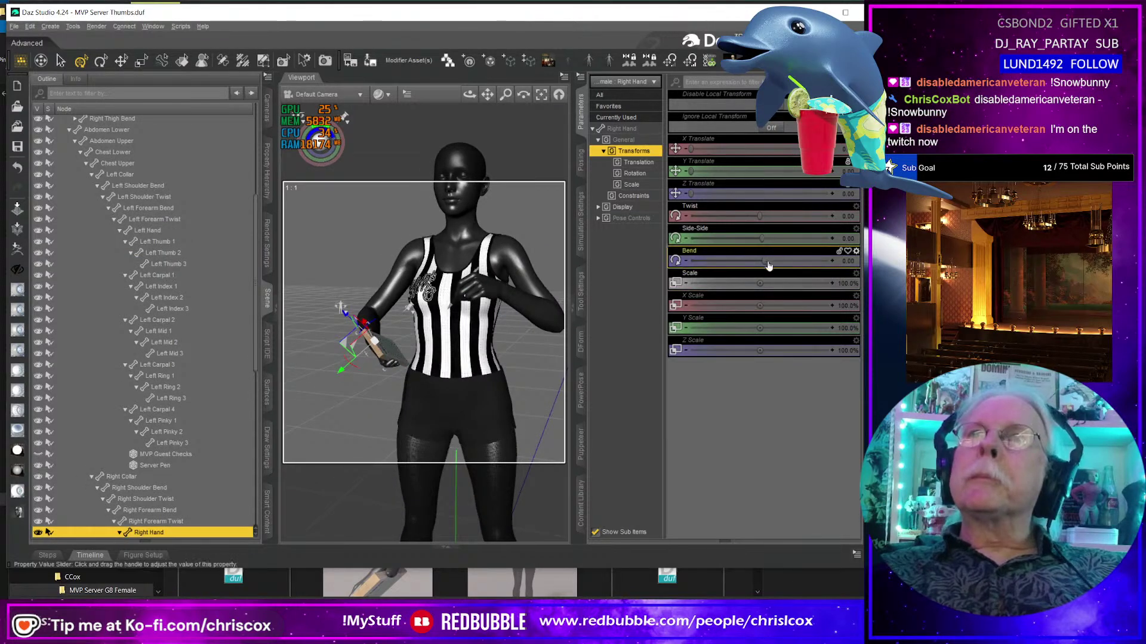
drag(764, 262, 787, 253)
Set the Right Forearm Bend's Twist to -90 and slightly increase the Right Hand's Side-Side rotation.
alt+drag(488, 298, 386, 294)
click(382, 328)
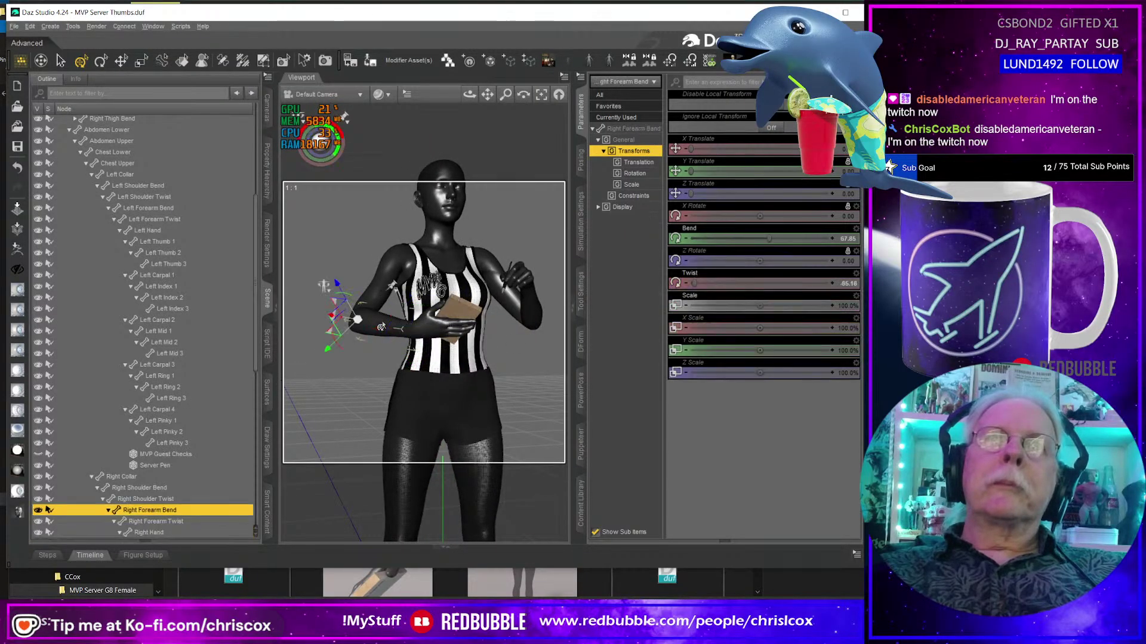
drag(691, 282, 688, 284)
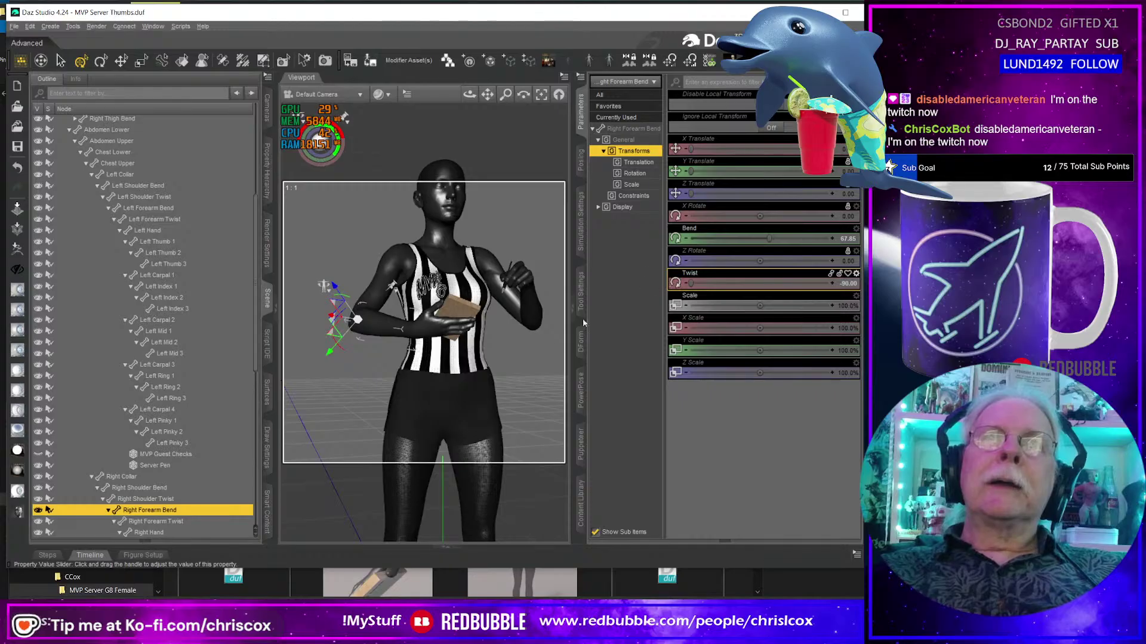
click(416, 325)
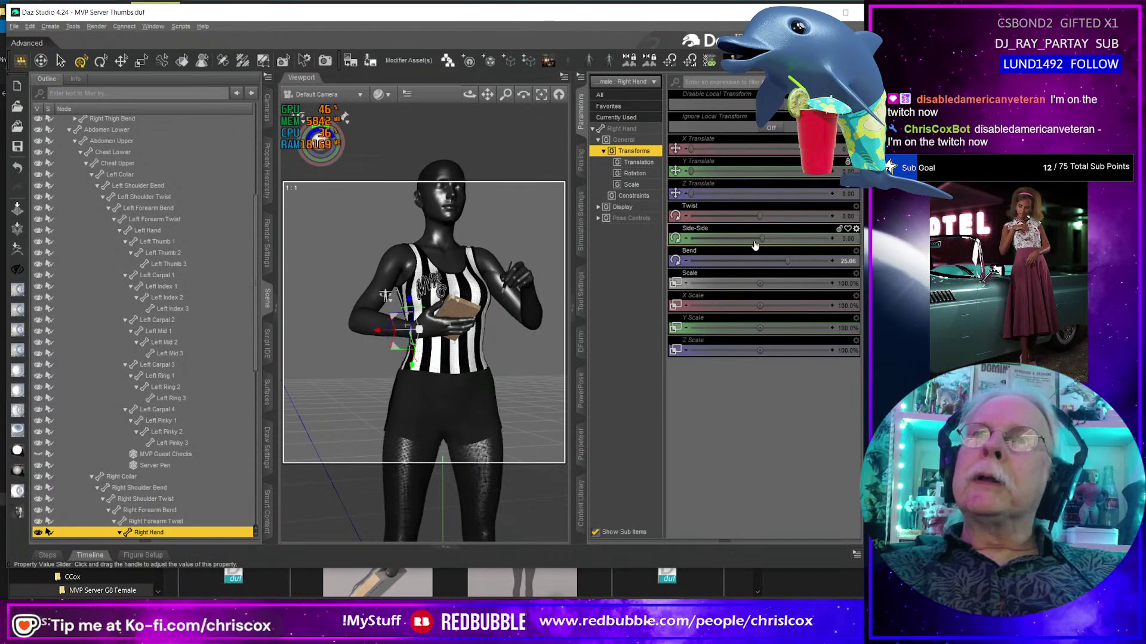
drag(762, 237, 783, 238)
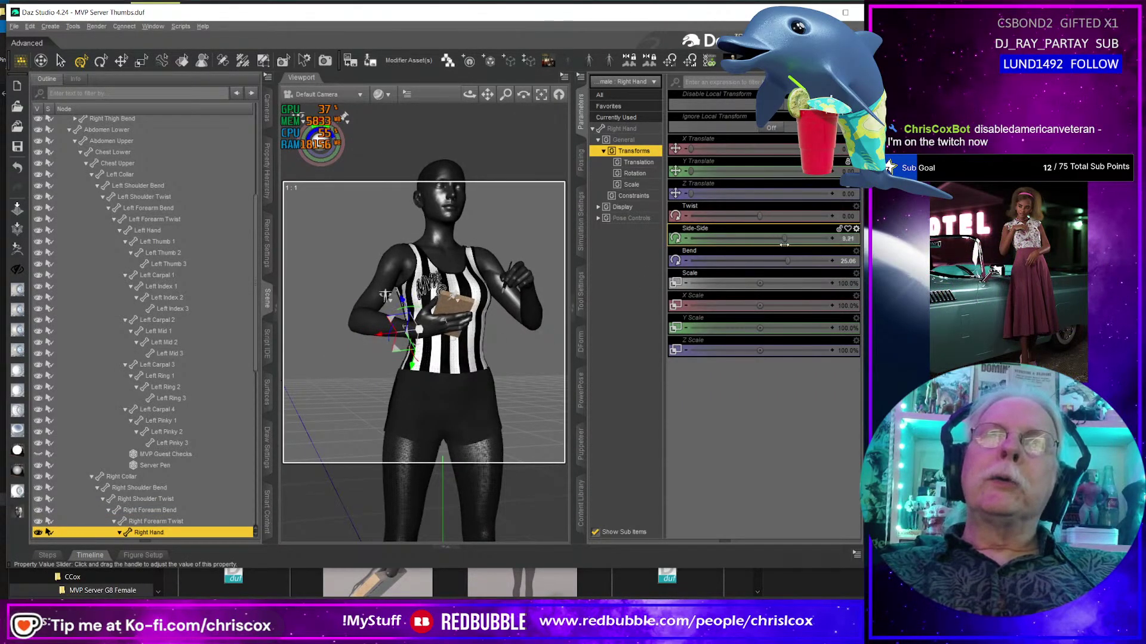
Set the Bend of the Right Shoulder Bend bone to about 23.
middle_drag(499, 334, 337, 297)
click(382, 297)
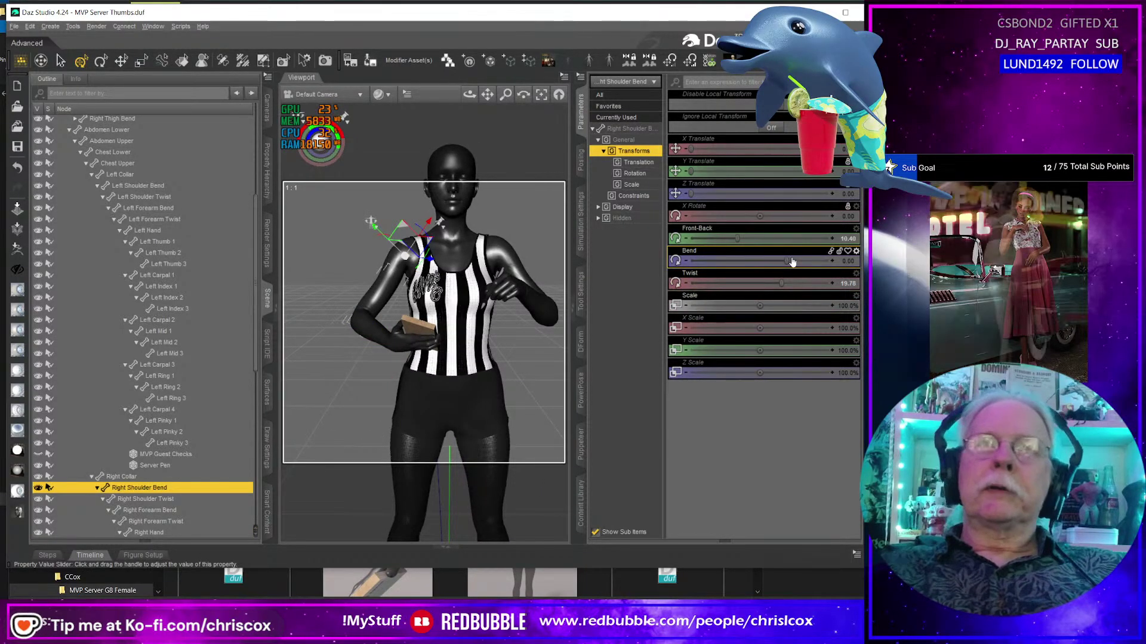
mouse_move(793, 263)
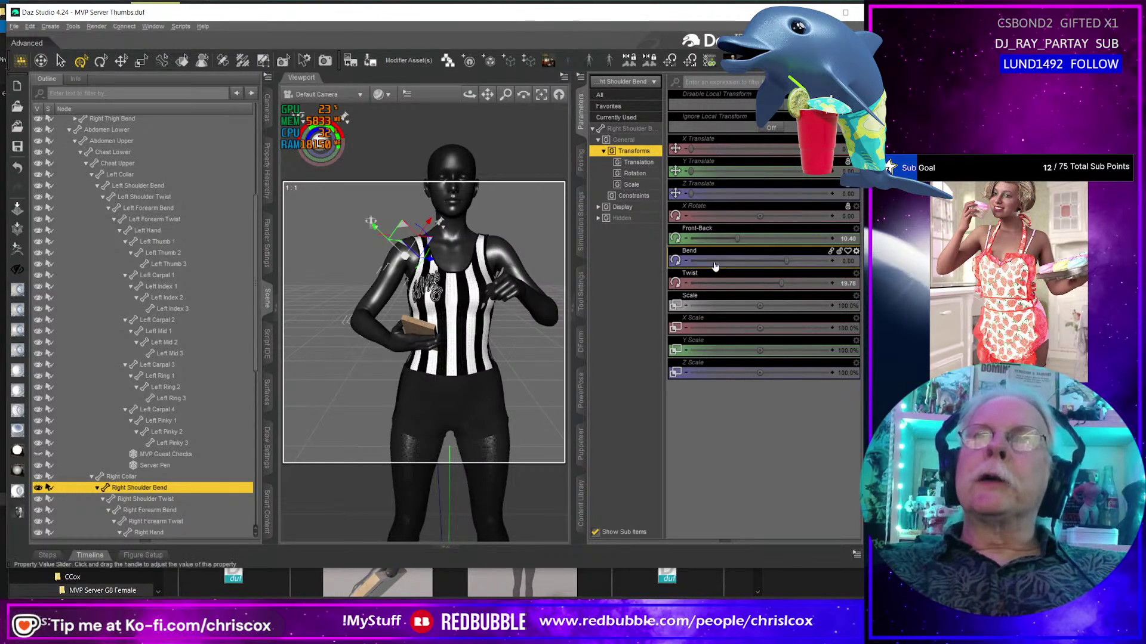
drag(788, 259, 810, 261)
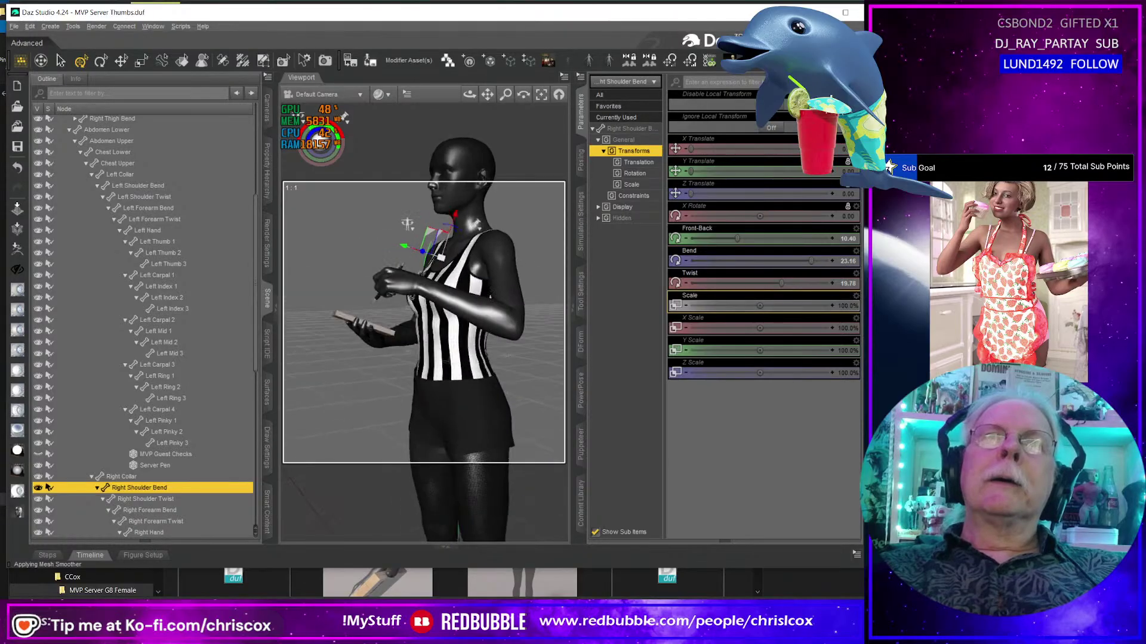
Move the left hand inward so the pen sits over the guest check pad.
click(399, 284)
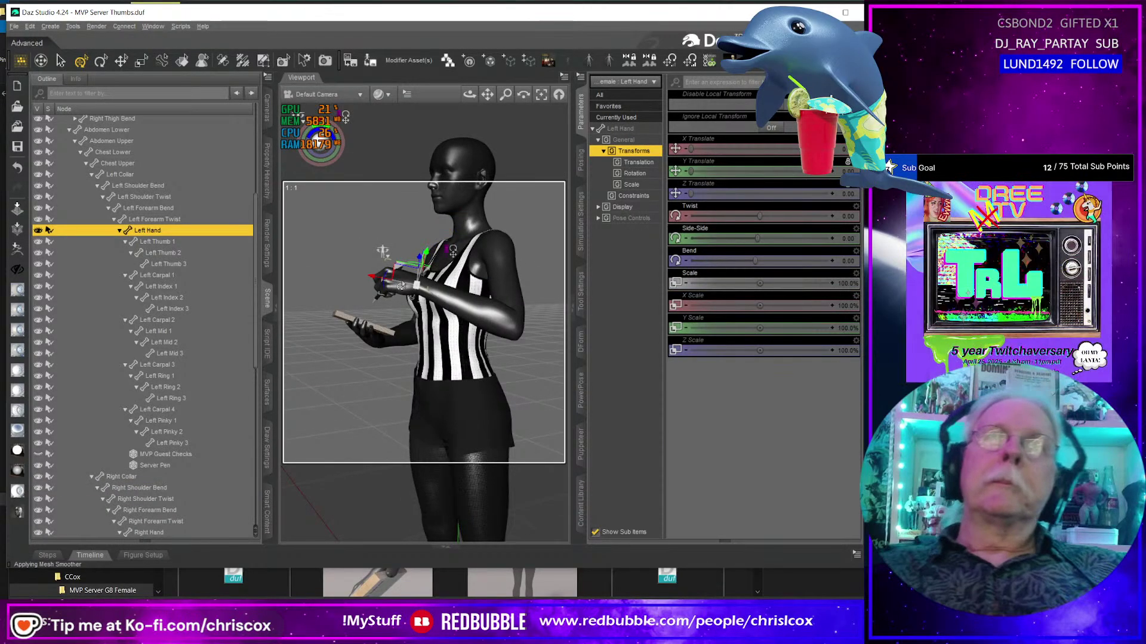
key(ctrl+alt+t)
alt+drag(407, 265, 386, 291)
key(ctrl+f)
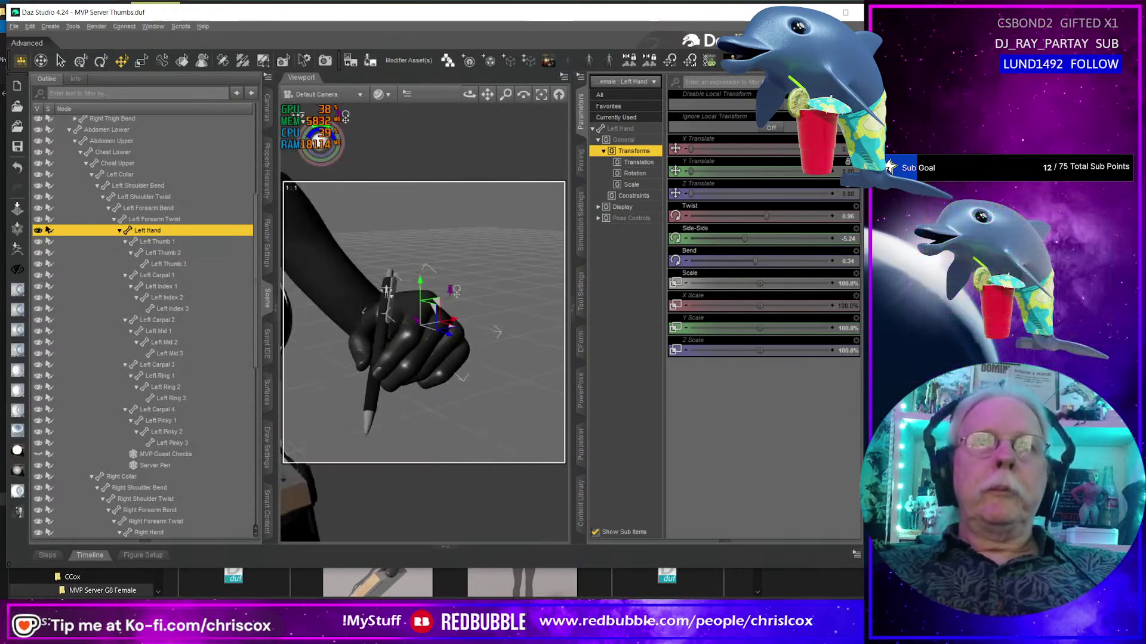
alt+right_drag(388, 292, 388, 316)
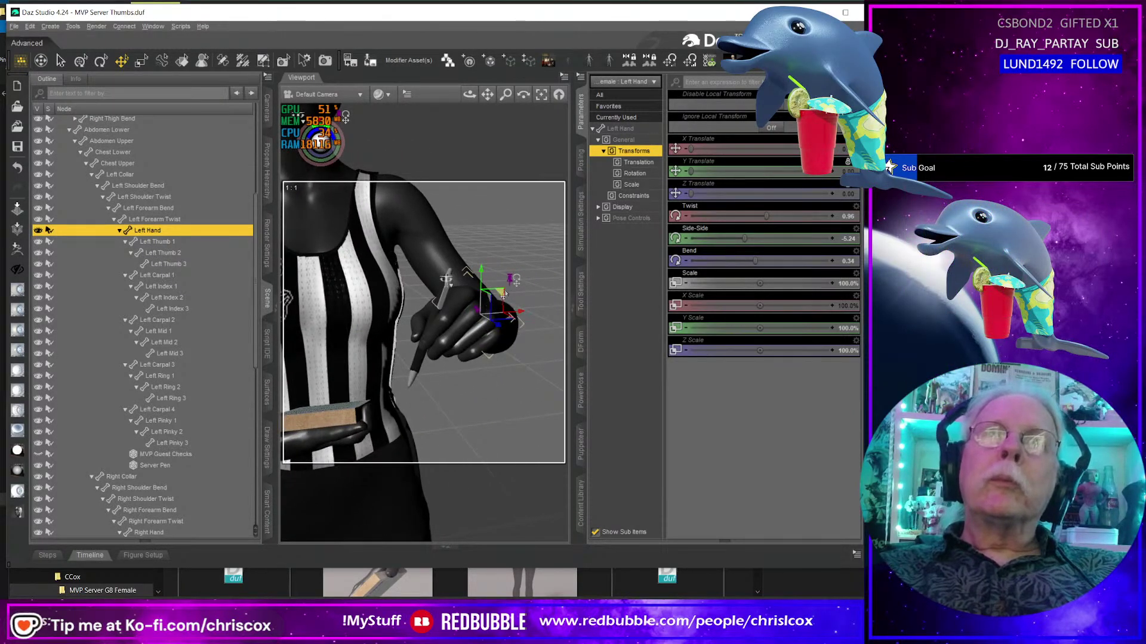
drag(478, 307, 424, 312)
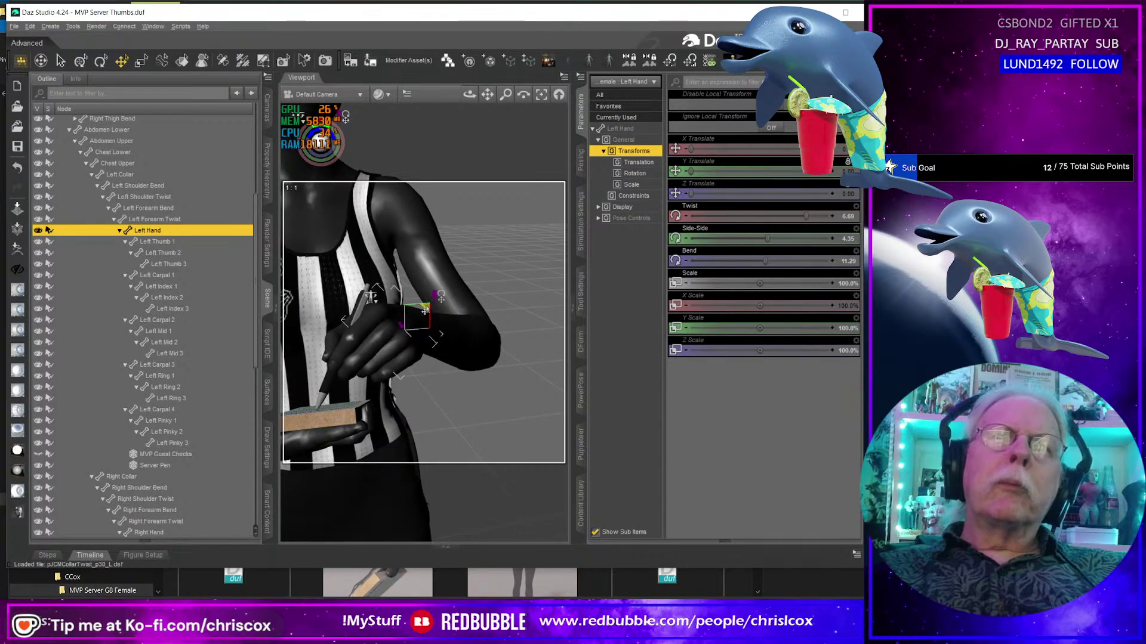
Check the pen against the pad from above and nudge the left hand slightly lower toward the pad.
mouse_move(425, 310)
alt+mouse_down()
mouse_move(370, 313)
mouse_move(401, 291)
mouse_move(412, 303)
alt+mouse_up()
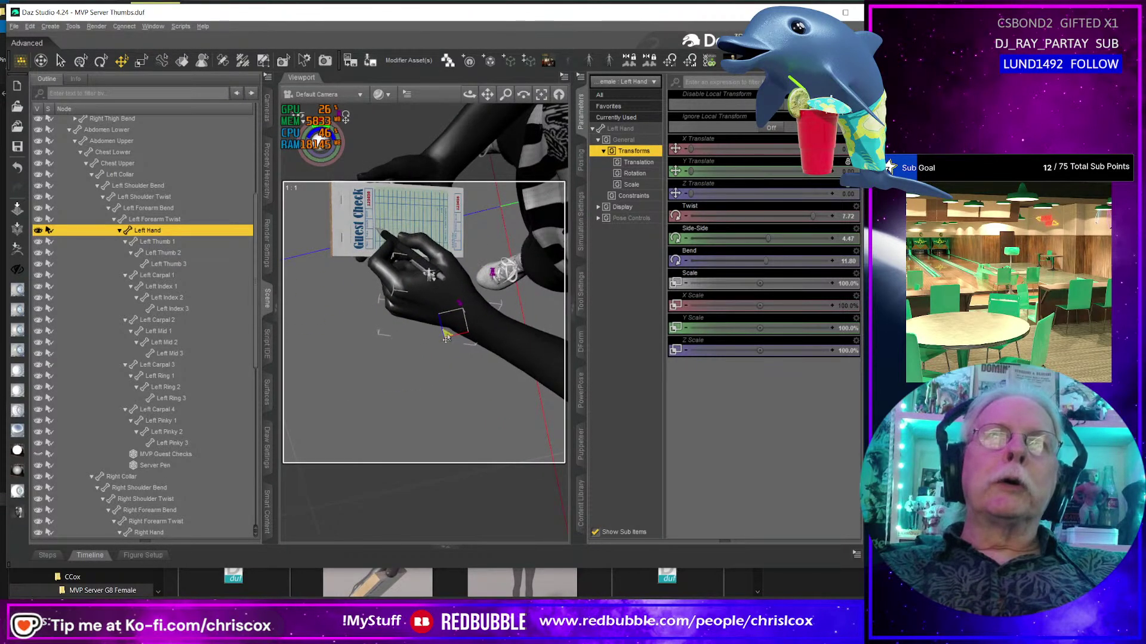
key(ctrl+f)
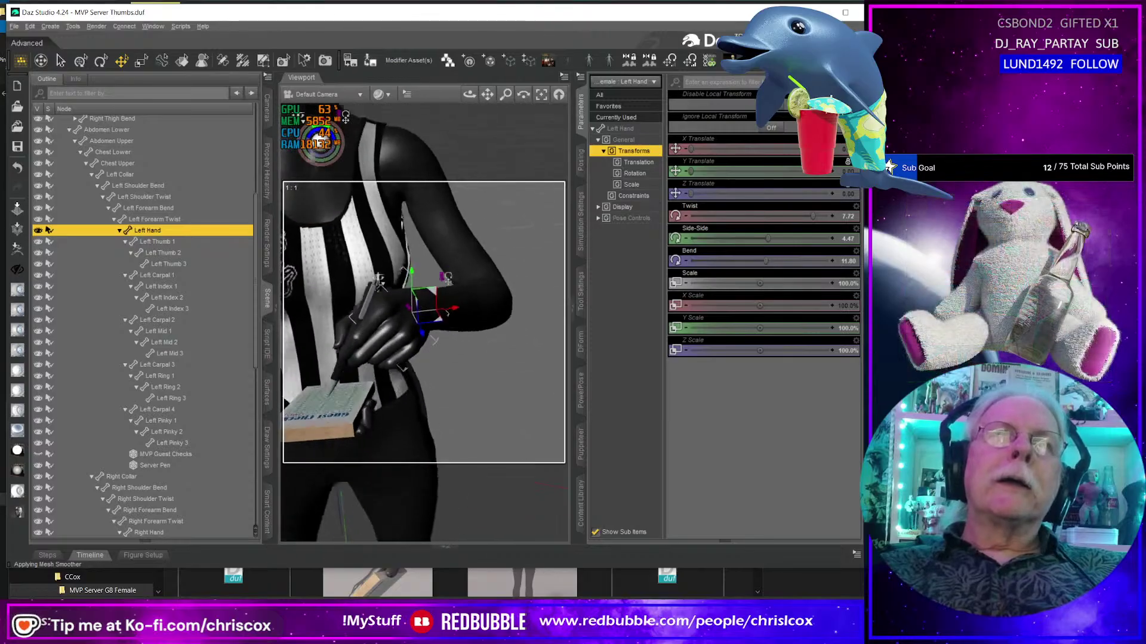
drag(427, 305, 428, 313)
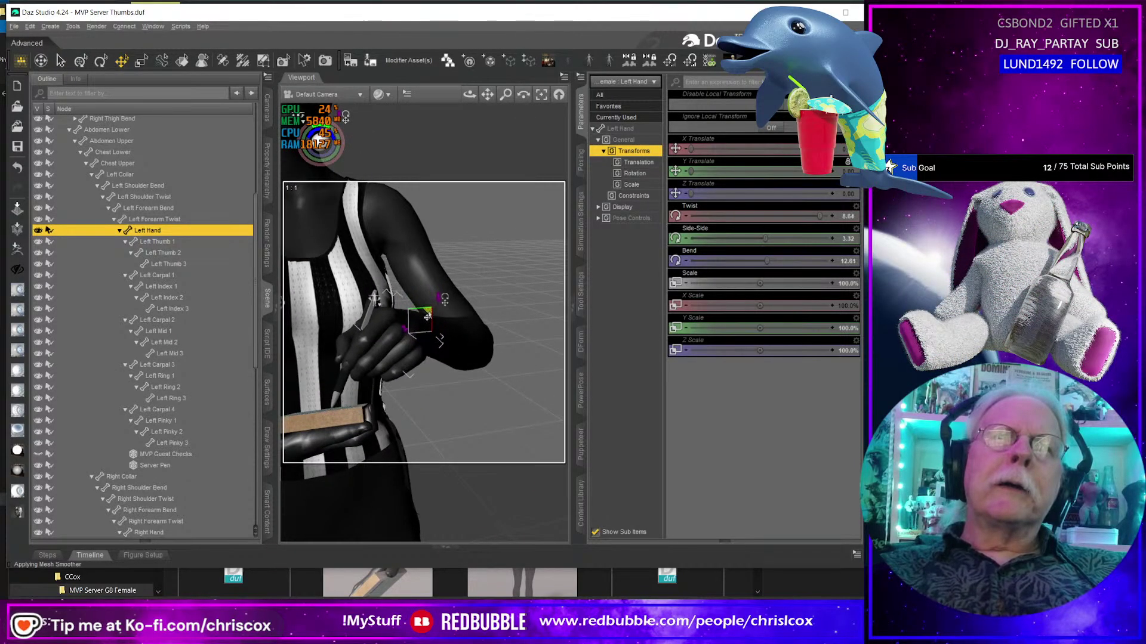
scroll(466, 310, down, 5)
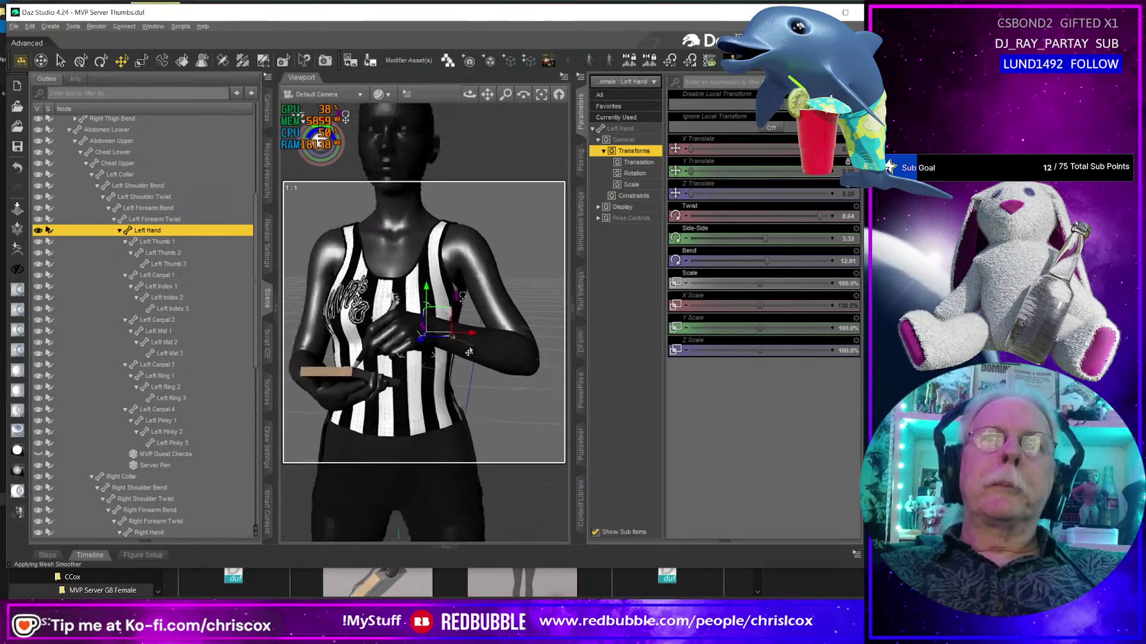
Bring the left upper arm closer to the body by setting the Left Shoulder Bend's Bend to about -24 and Twist to about 5.
click(480, 321)
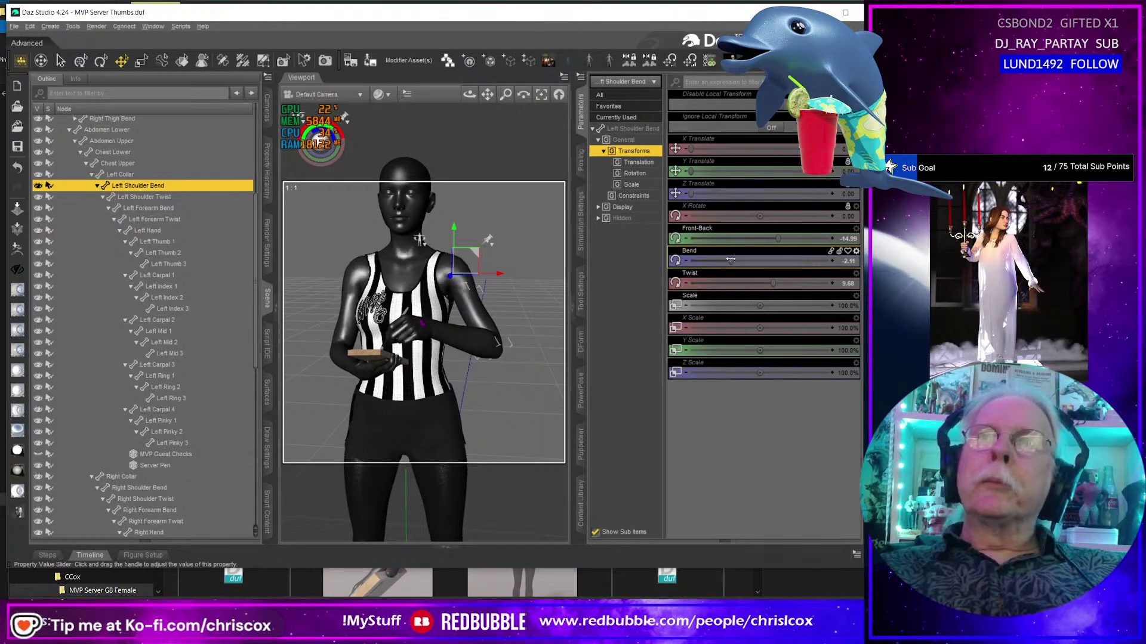
drag(725, 261, 741, 281)
drag(747, 280, 770, 275)
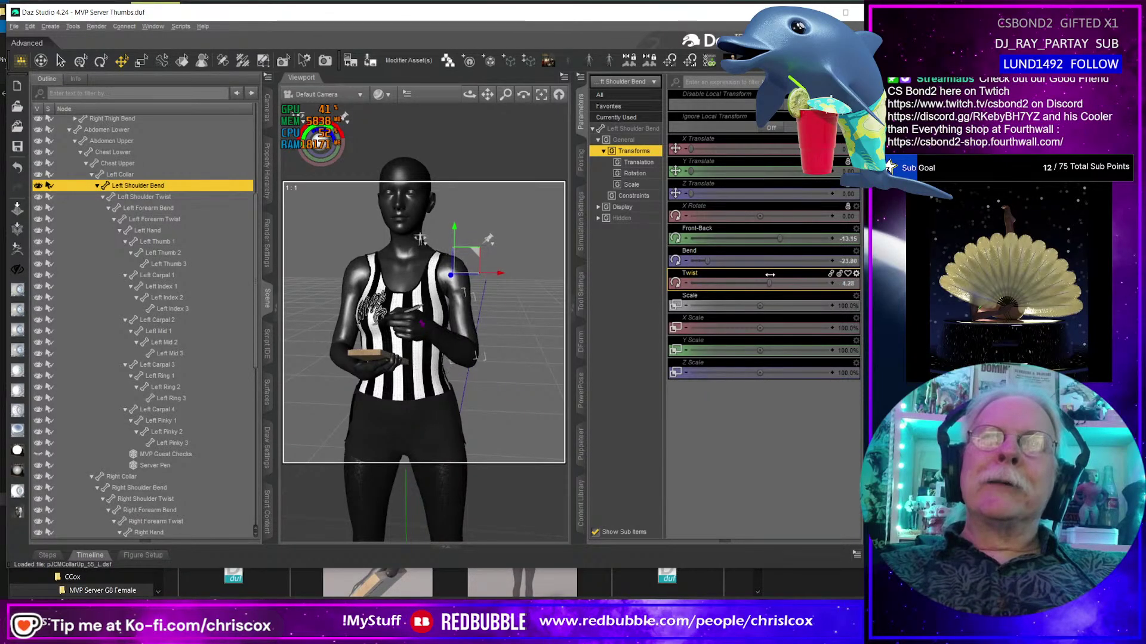
Set the Left Hand's Twist to 10 and the Left Forearm Bend's Twist to about 34.
click(410, 334)
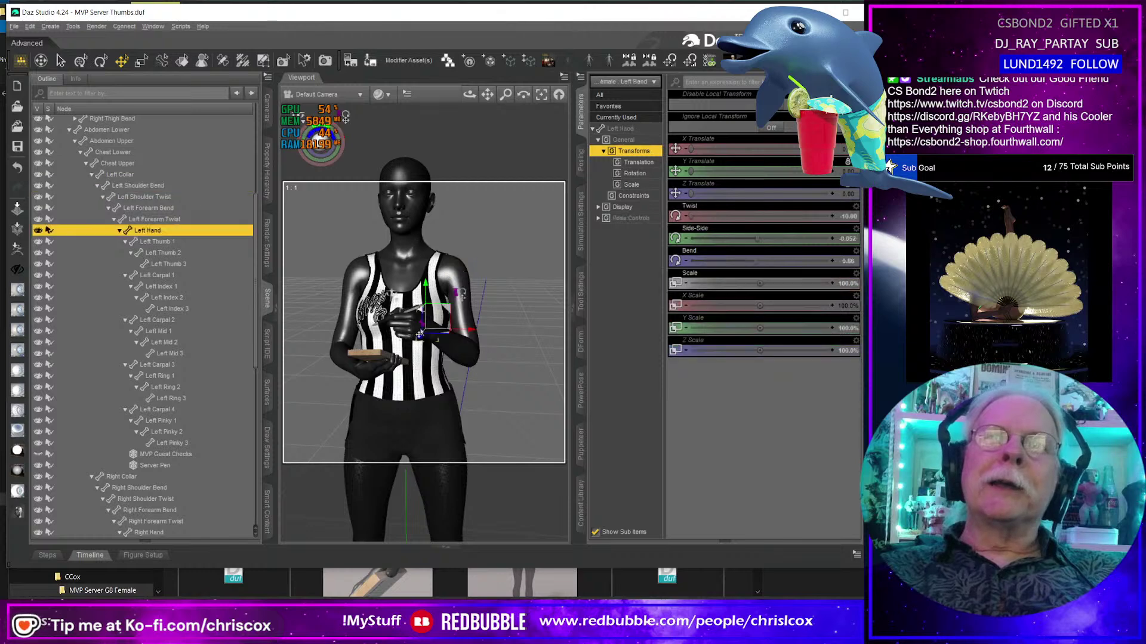
drag(697, 216, 859, 216)
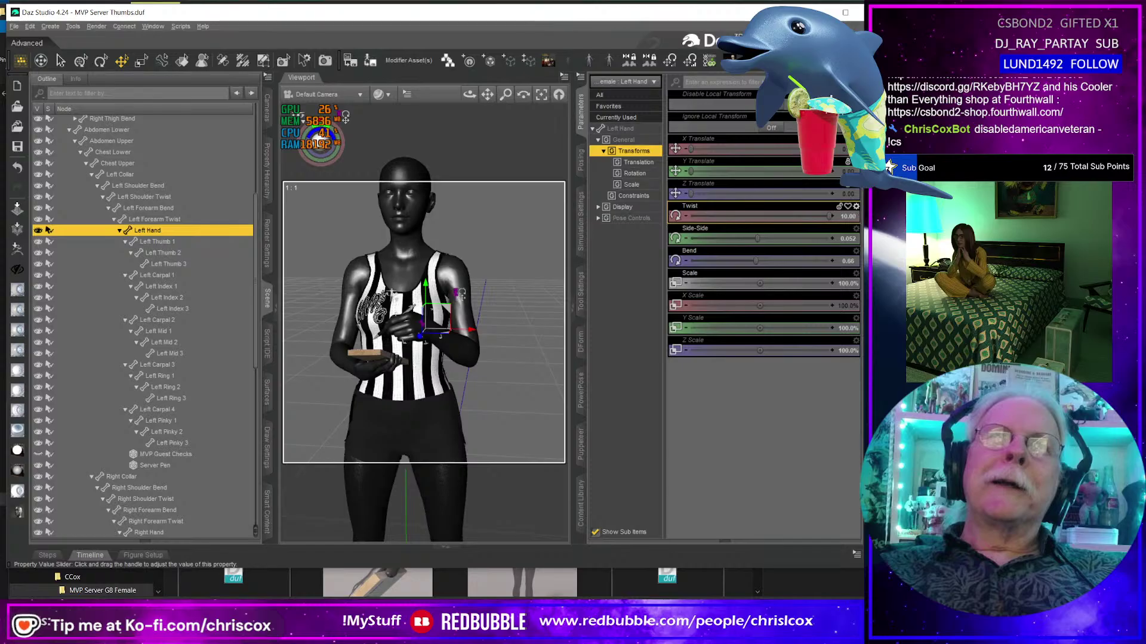
click(457, 345)
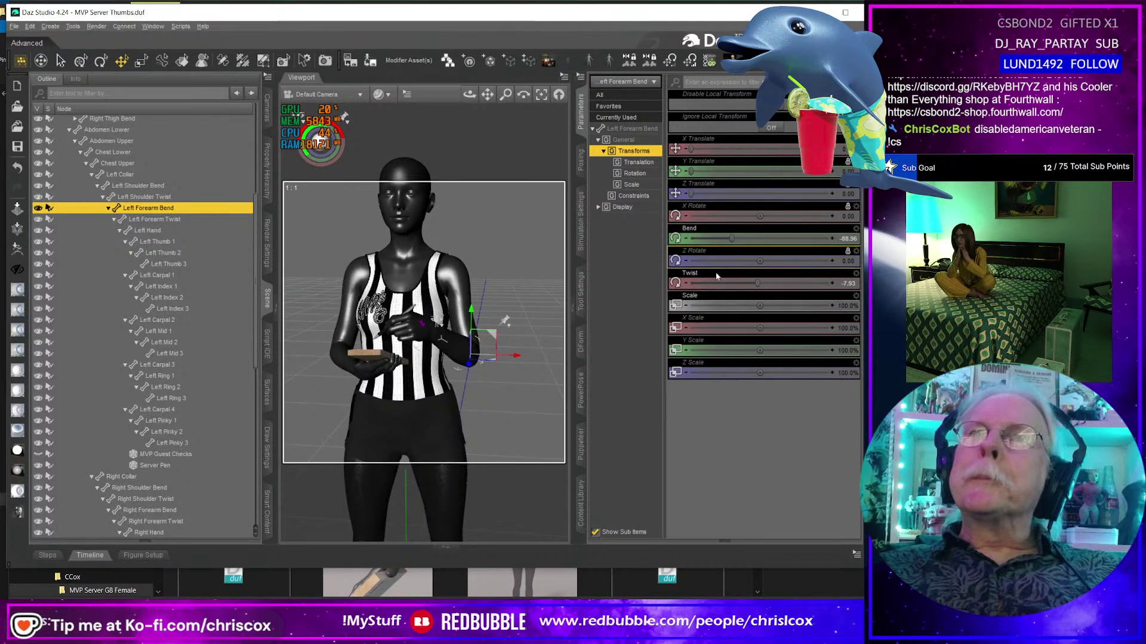
drag(758, 281, 789, 279)
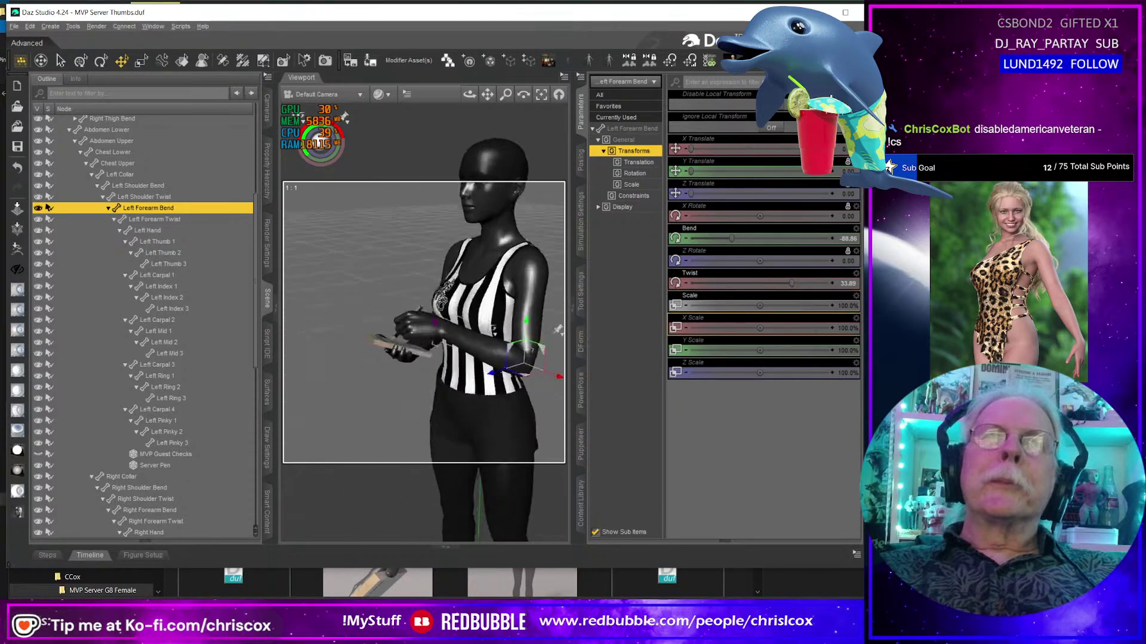
Lower the Left Hand's Side-Side to about -26 and reposition the hand so the pen tip points at the guest check pad.
drag(382, 343, 501, 342)
key(ctrl+f)
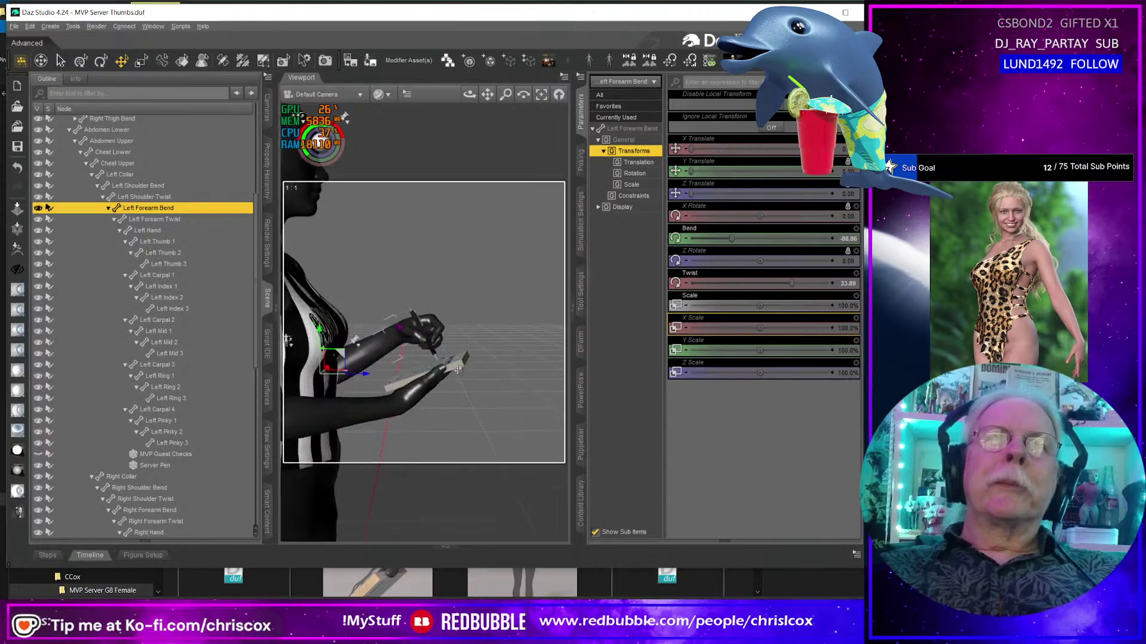
drag(442, 369, 460, 368)
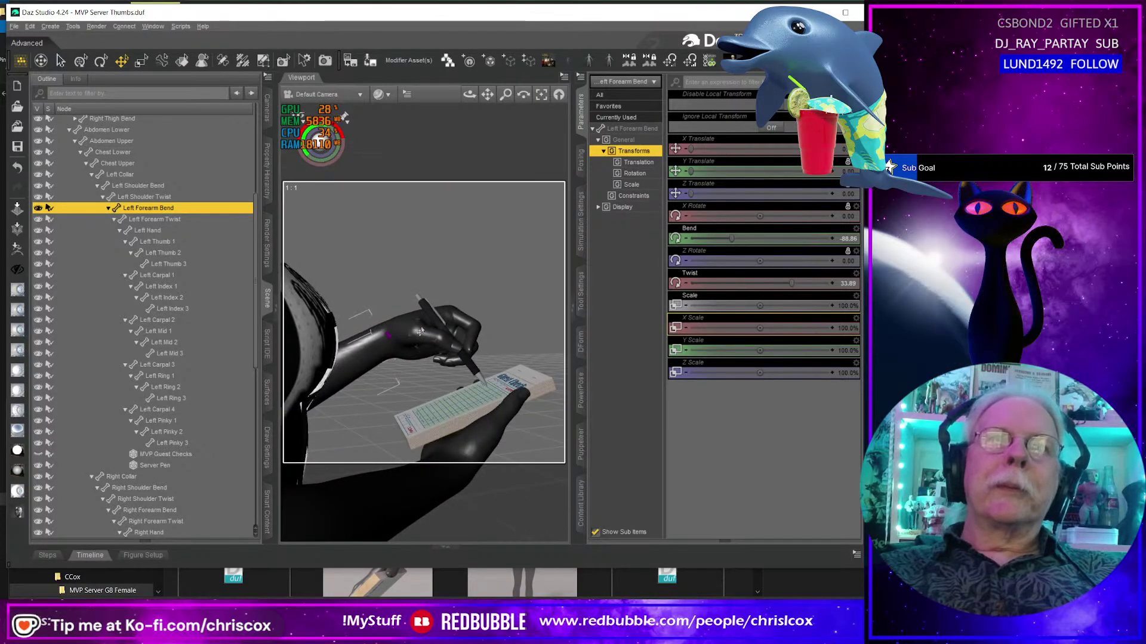
click(413, 354)
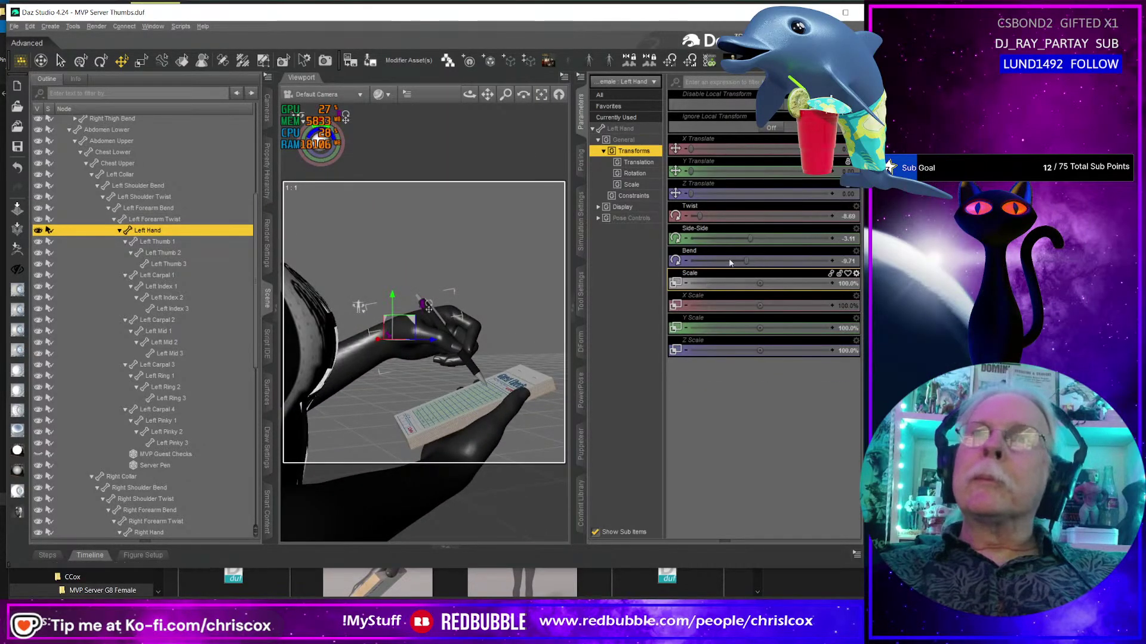
drag(749, 237, 742, 239)
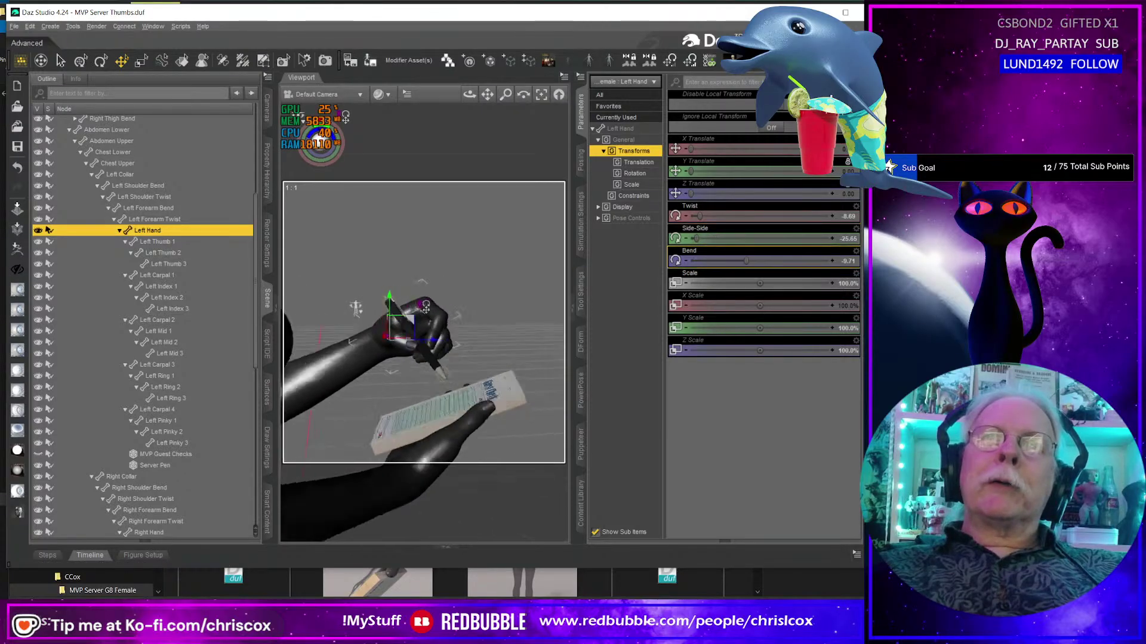
drag(446, 338, 440, 327)
middle_drag(440, 327, 397, 335)
middle_drag(343, 378, 519, 415)
scroll(528, 397, down, 5)
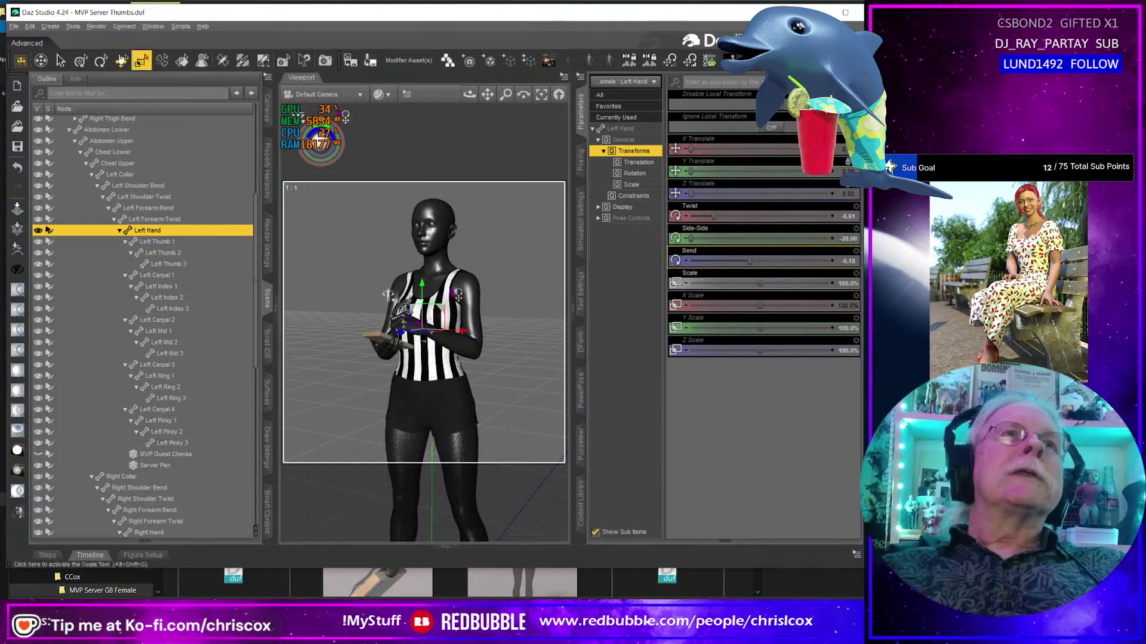
alt+drag(417, 358, 298, 359)
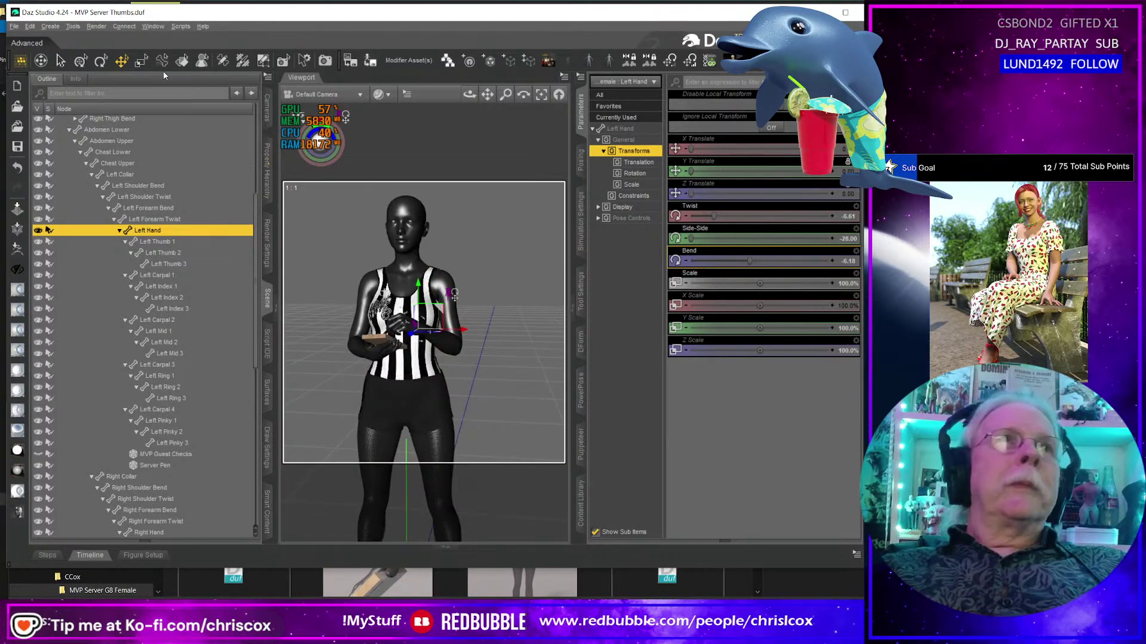
Create a new scene from the !Startup-6-2022 template, saving the changes to the current scene.
click(15, 27)
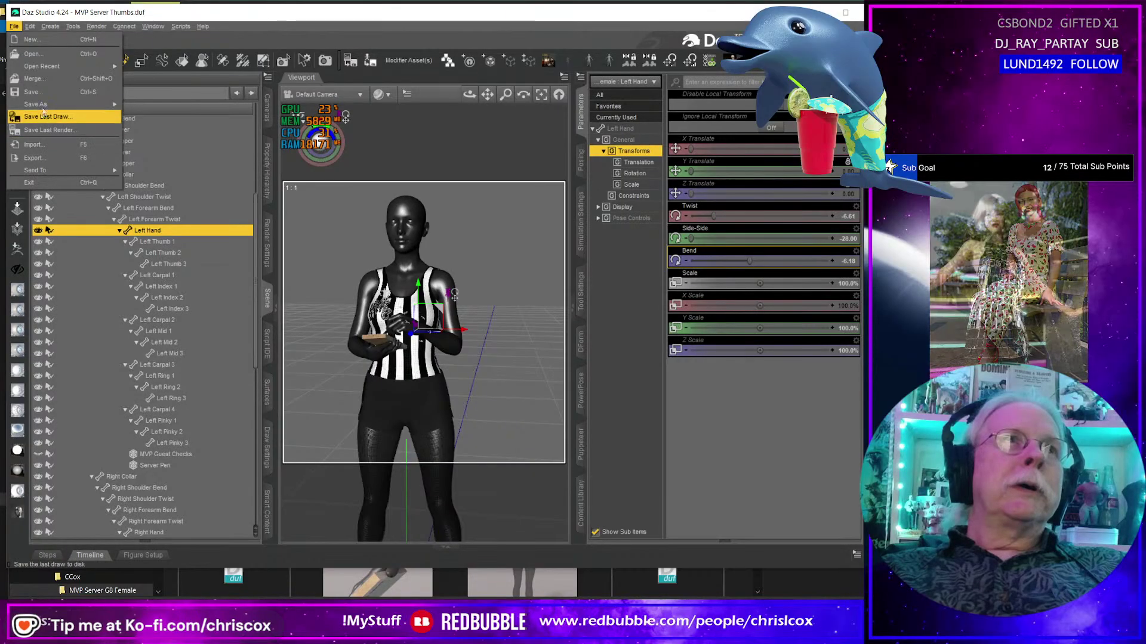
click(36, 39)
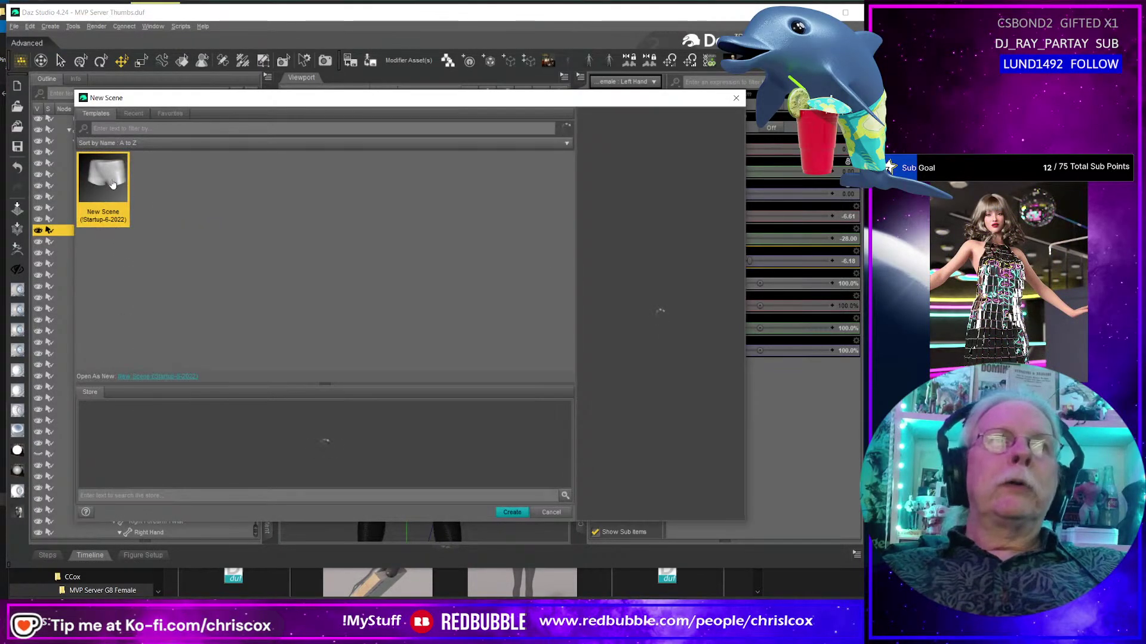
key(Return)
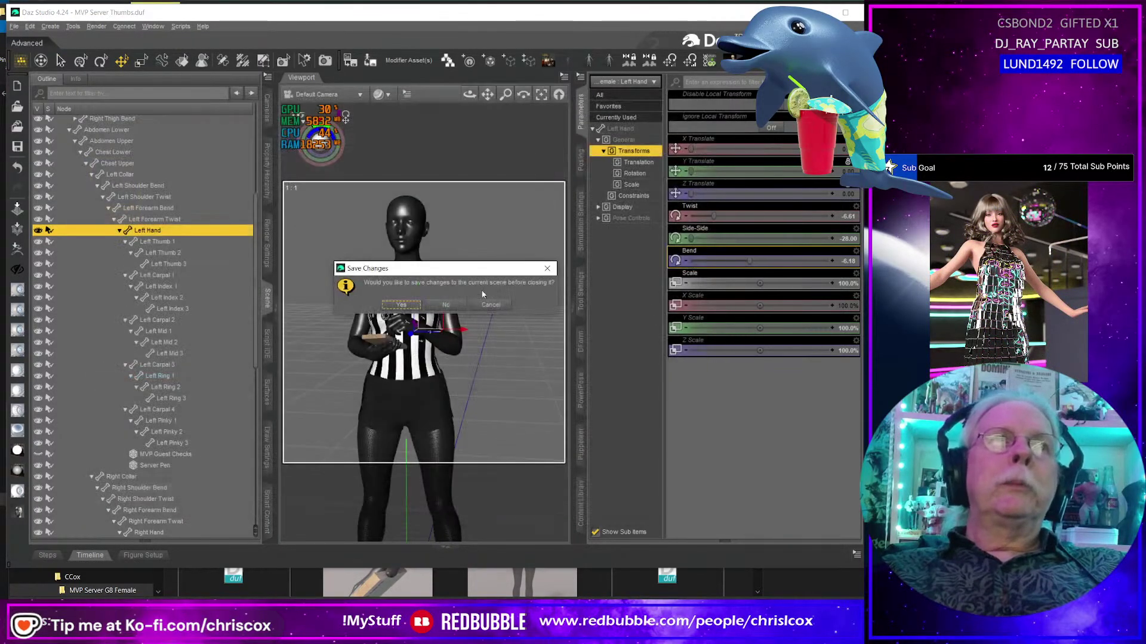
click(401, 305)
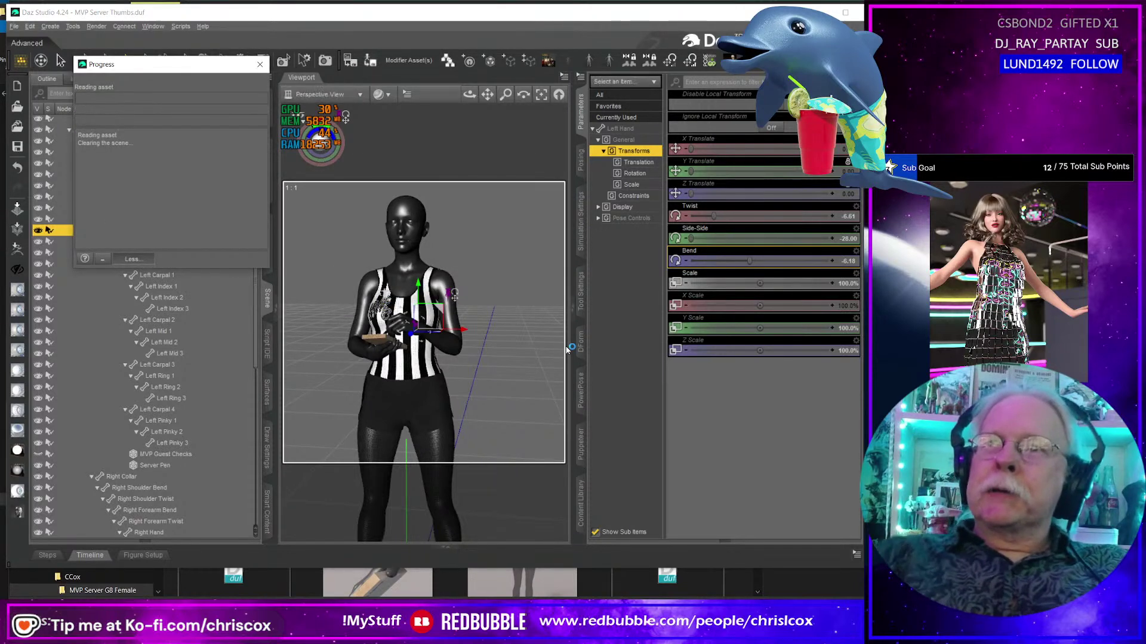
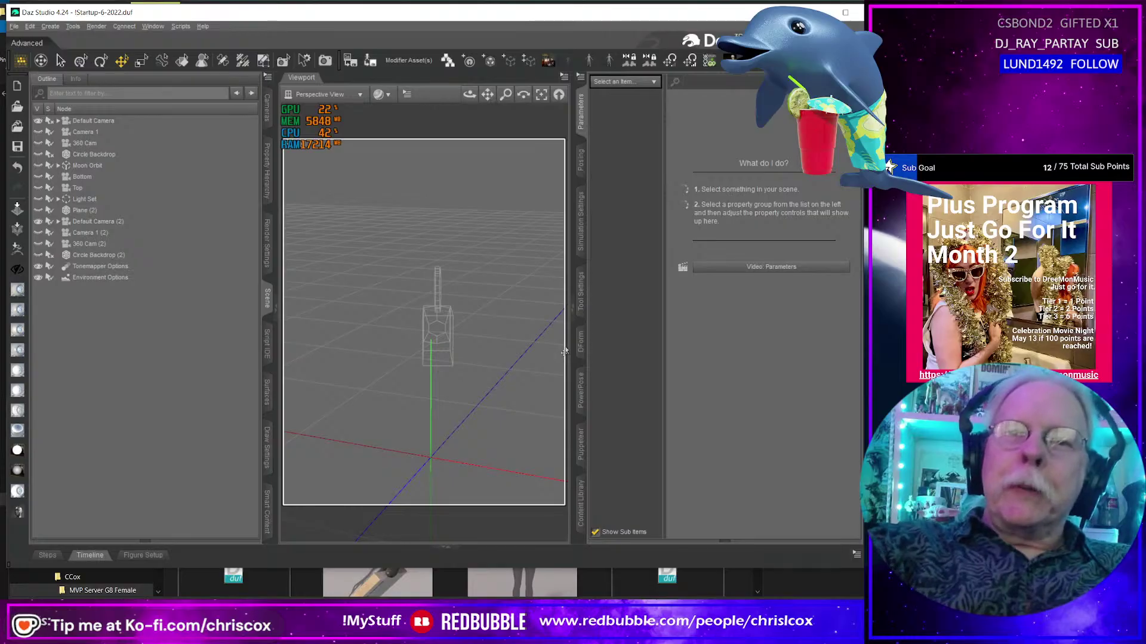
Browse the content library to the French Maid clothing for Genesis 9 and select the OLM Maid Bottom G9 preset.
click(579, 509)
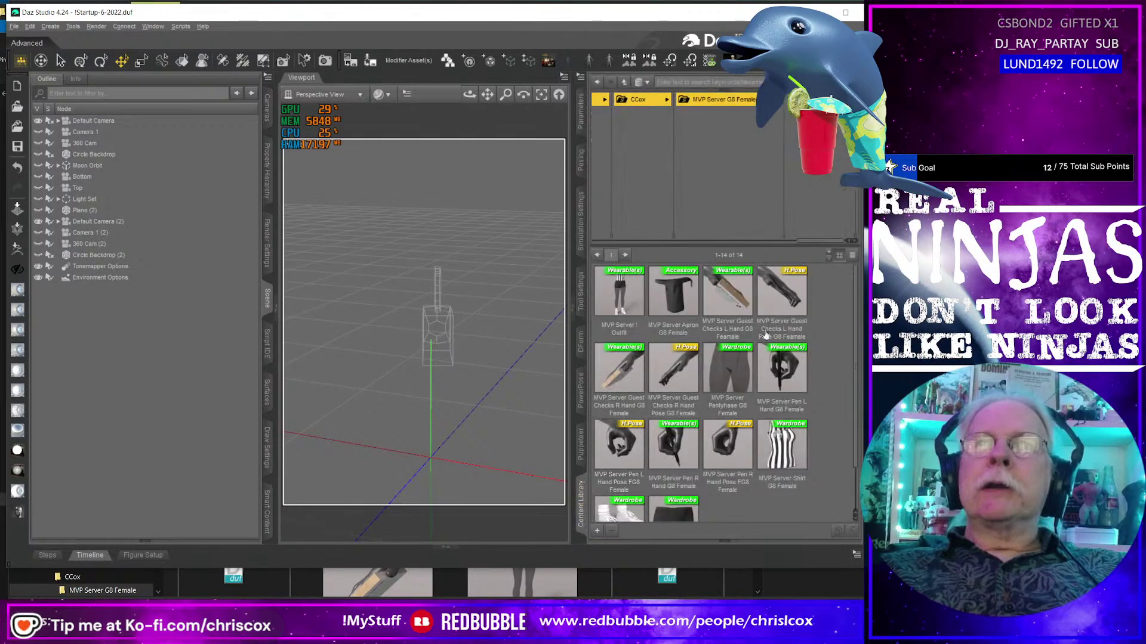
drag(834, 243, 626, 261)
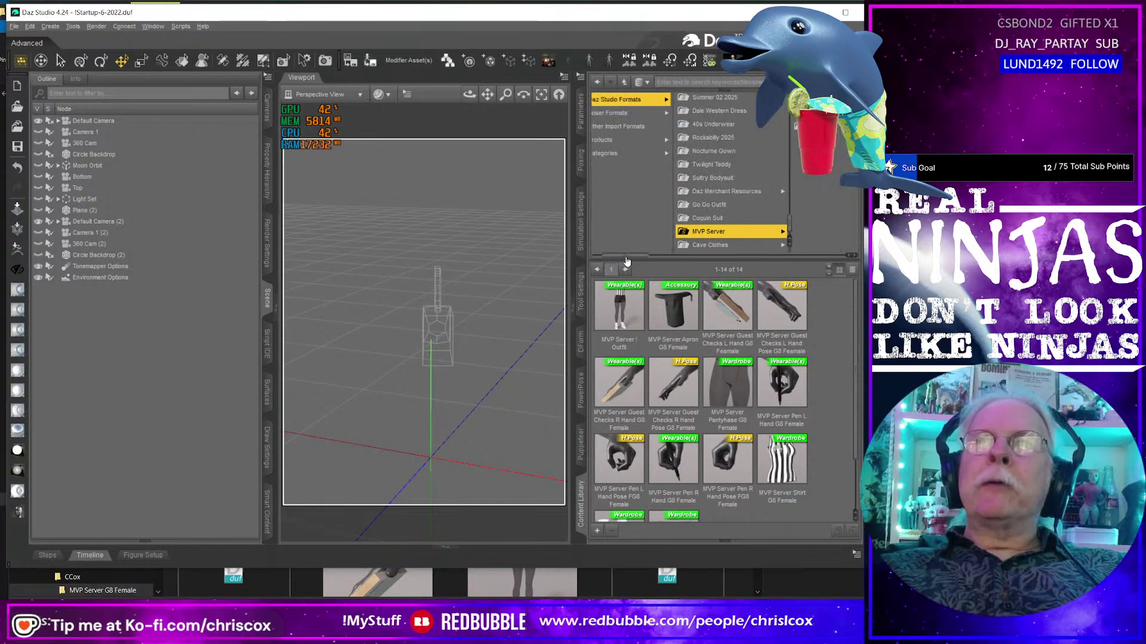
click(776, 245)
key(Down)
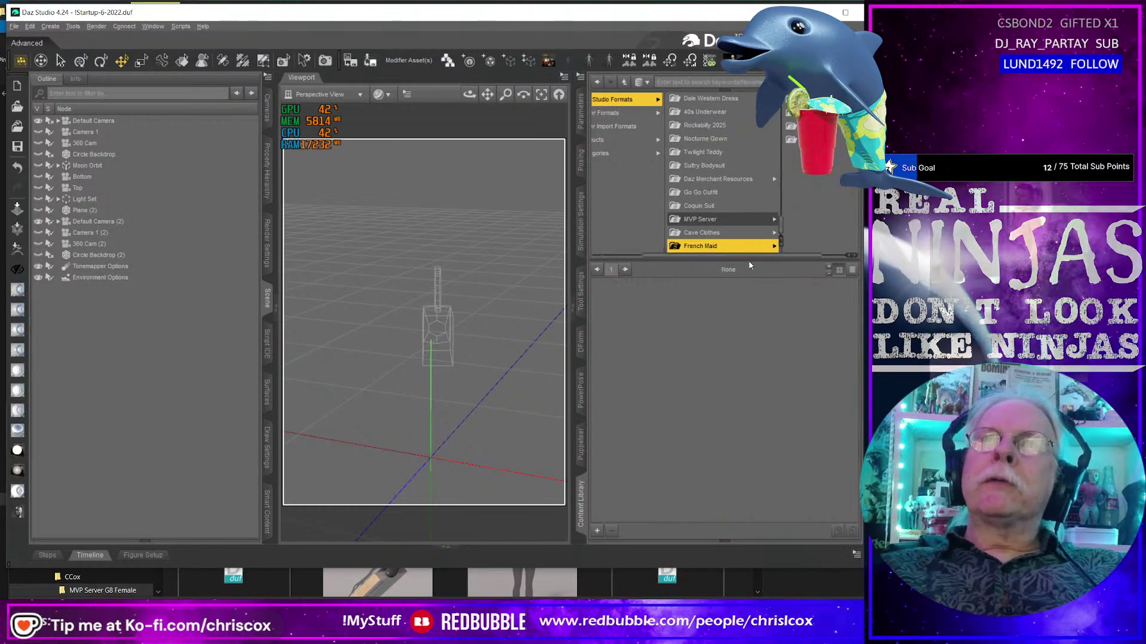
key(Right)
key(Down)
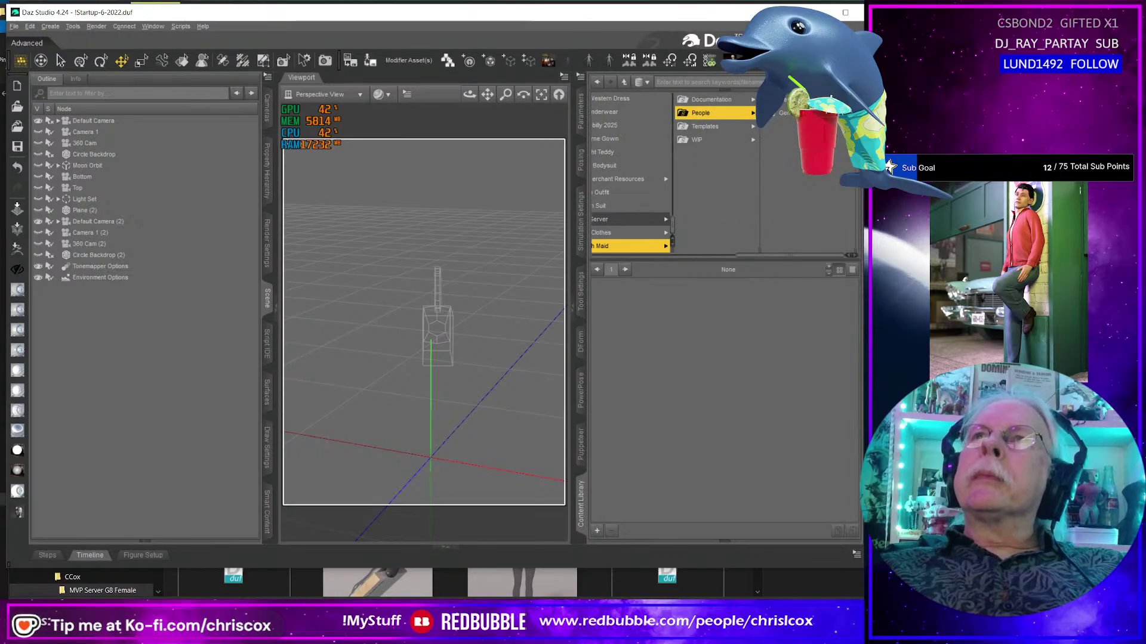
key(Right)
key(Right)
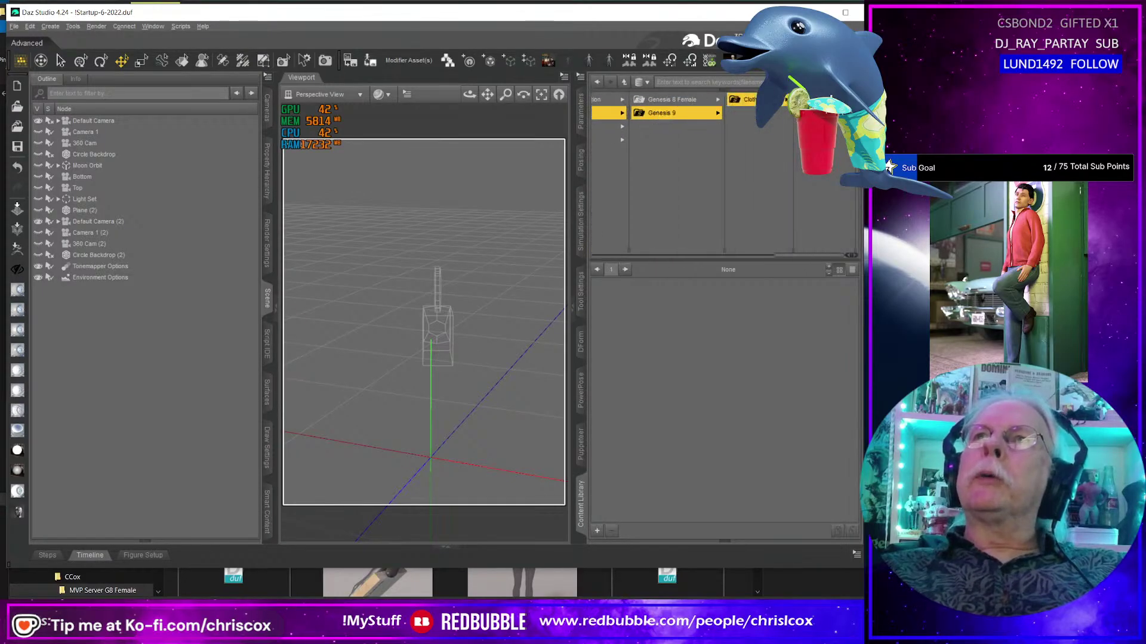
key(Right)
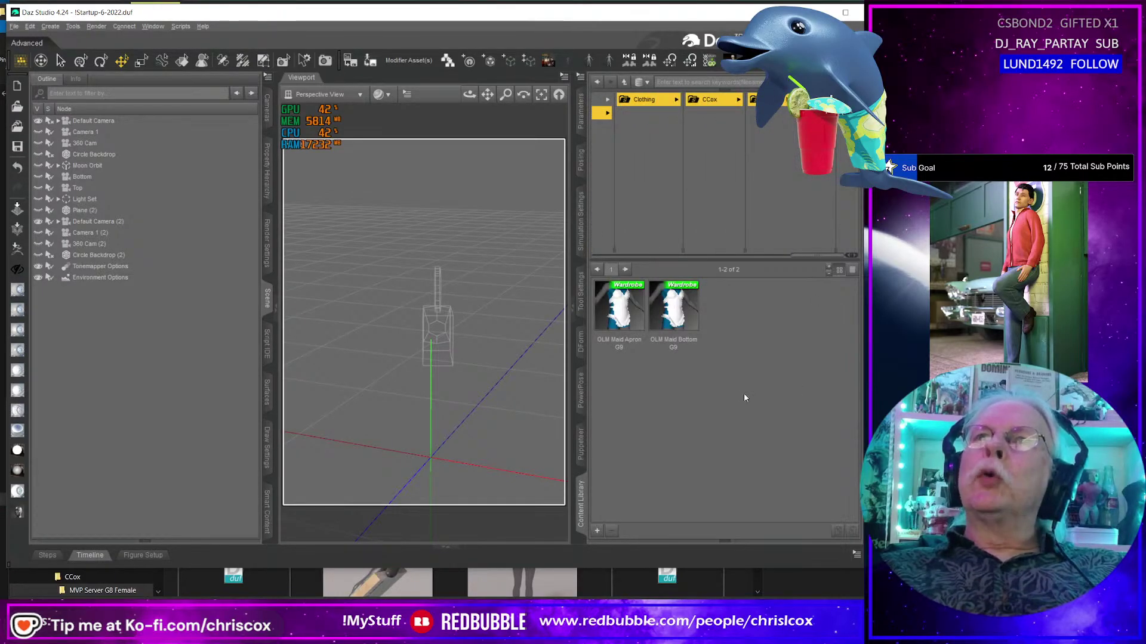
click(612, 327)
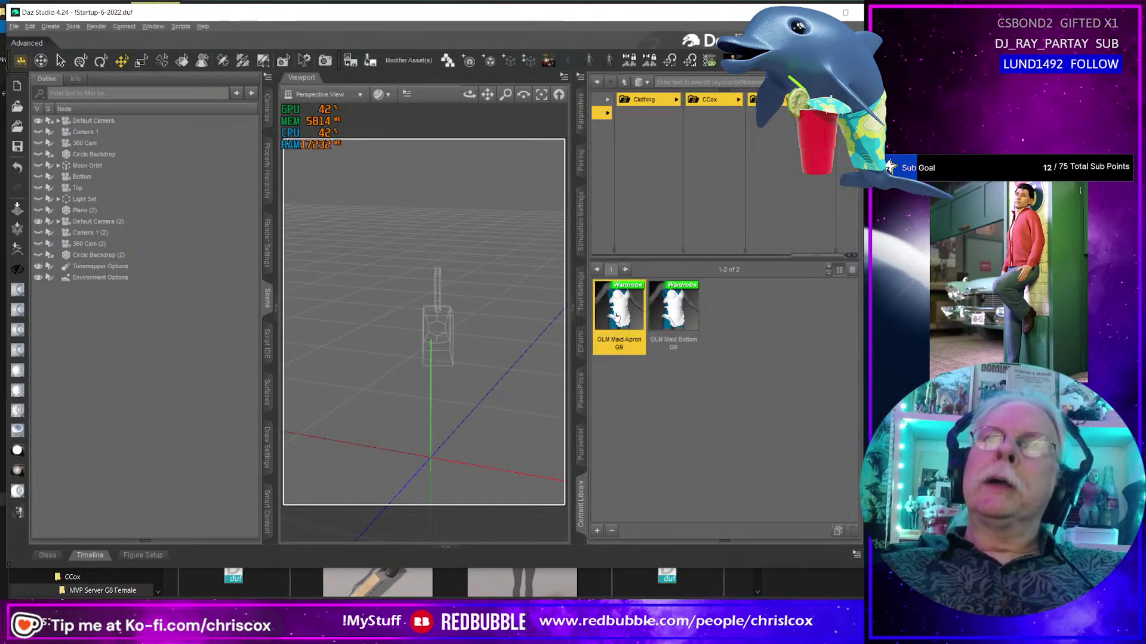
click(670, 303)
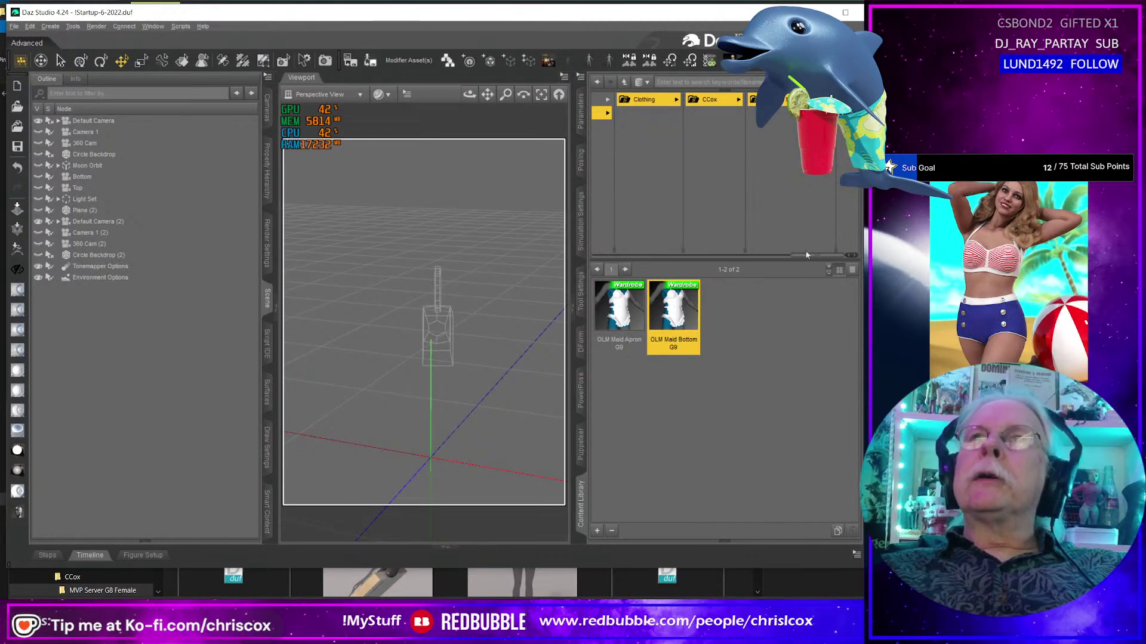
Switch to the Genesis 8 Female clothing folder of the French Maid content and open its CCox folder.
key(Left)
key(Left)
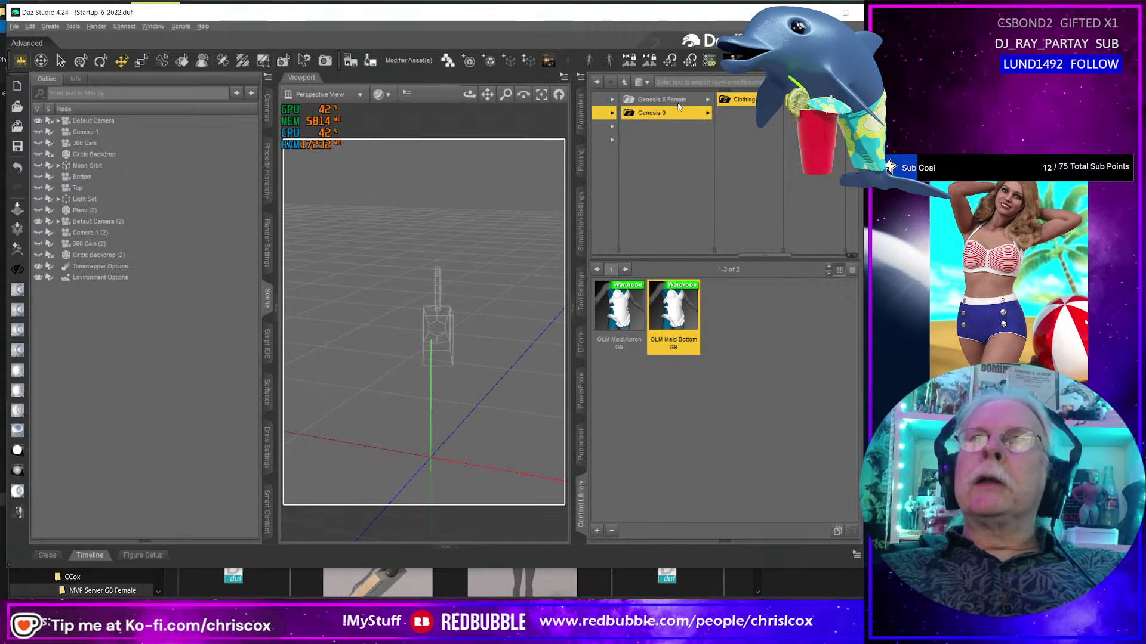
key(Right)
key(Right)
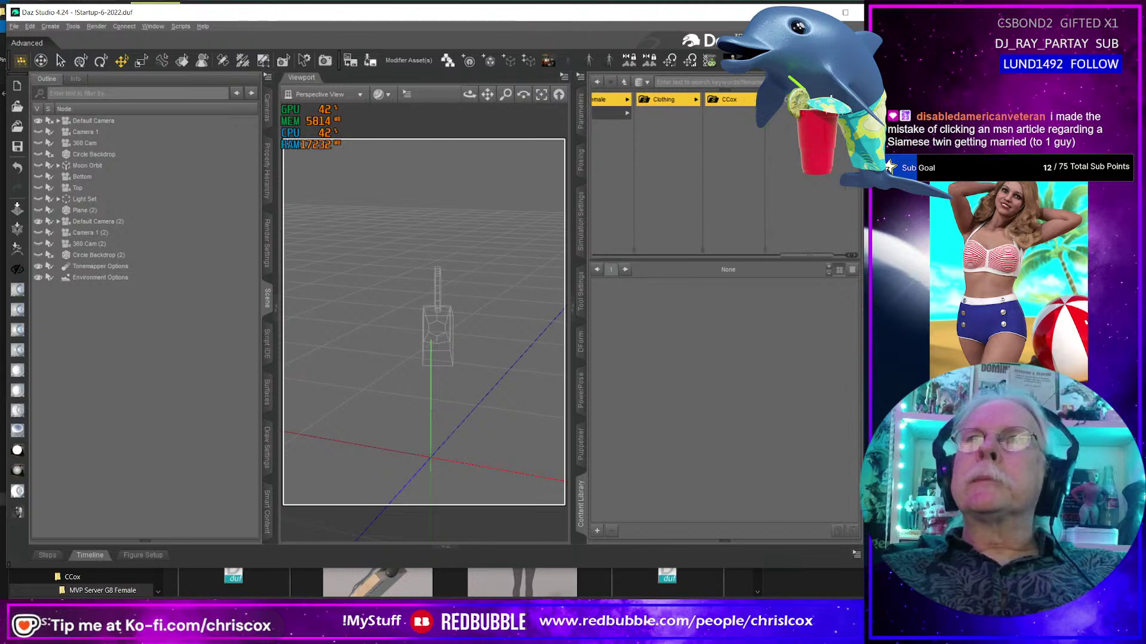
Load the OLM Headband G8 Female accessory into the scene and dismiss the PowerRename window.
click(634, 318)
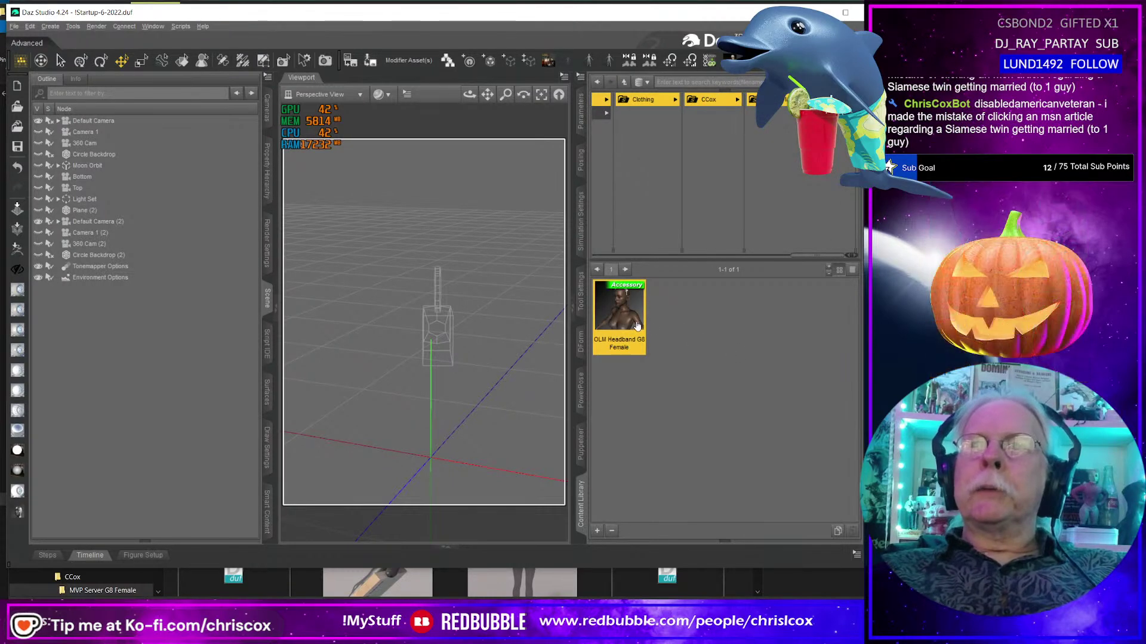
mouse_move(637, 325)
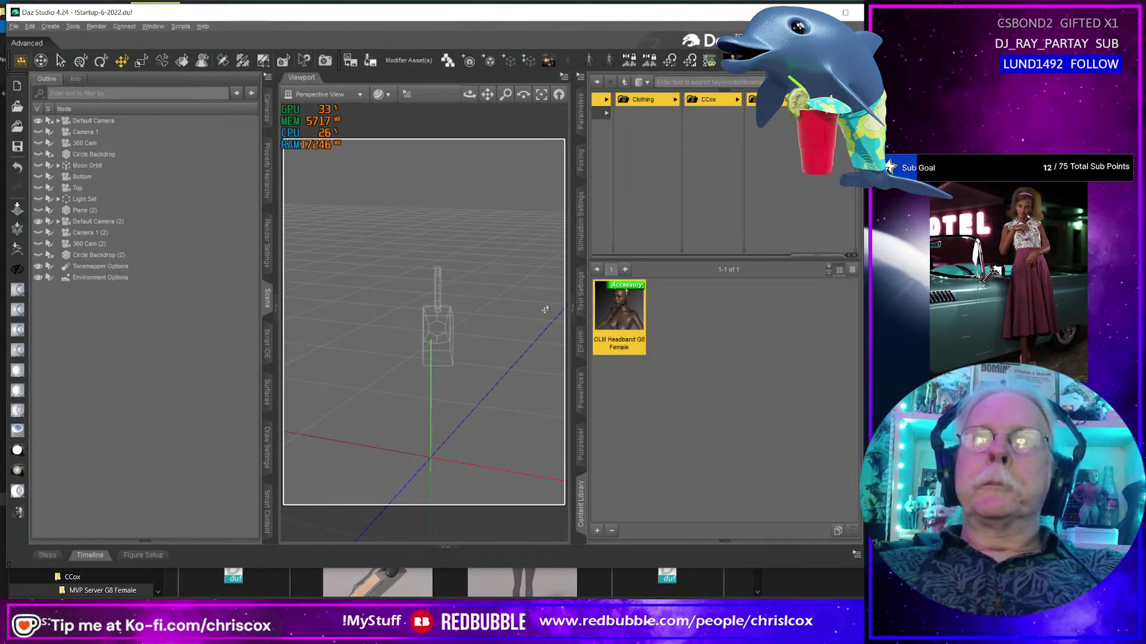
drag(616, 323, 481, 373)
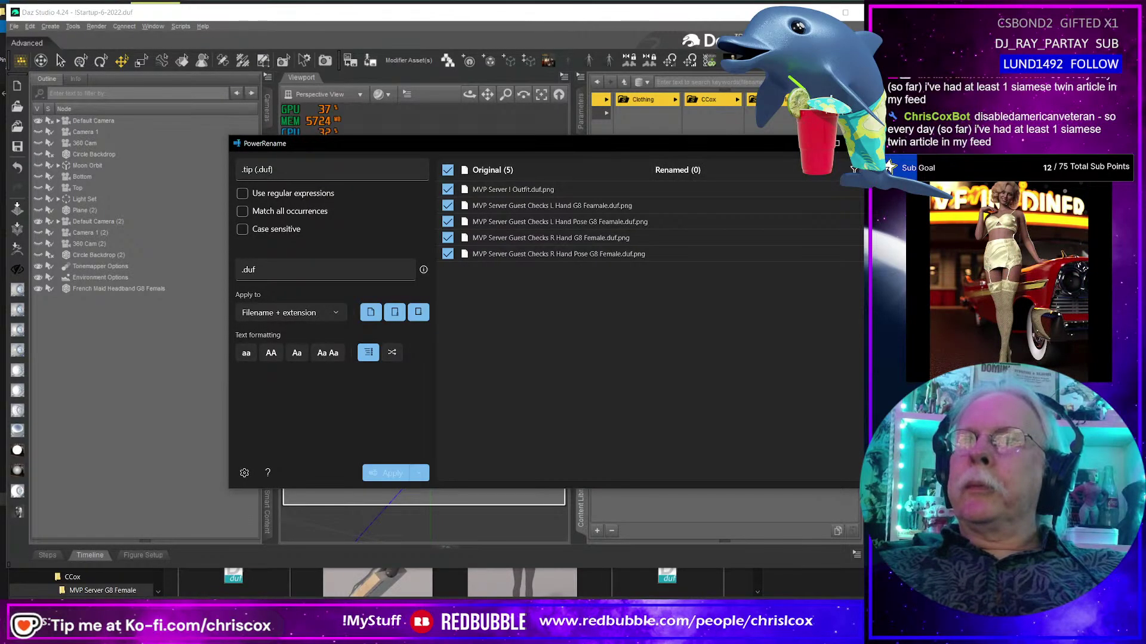
key(Escape)
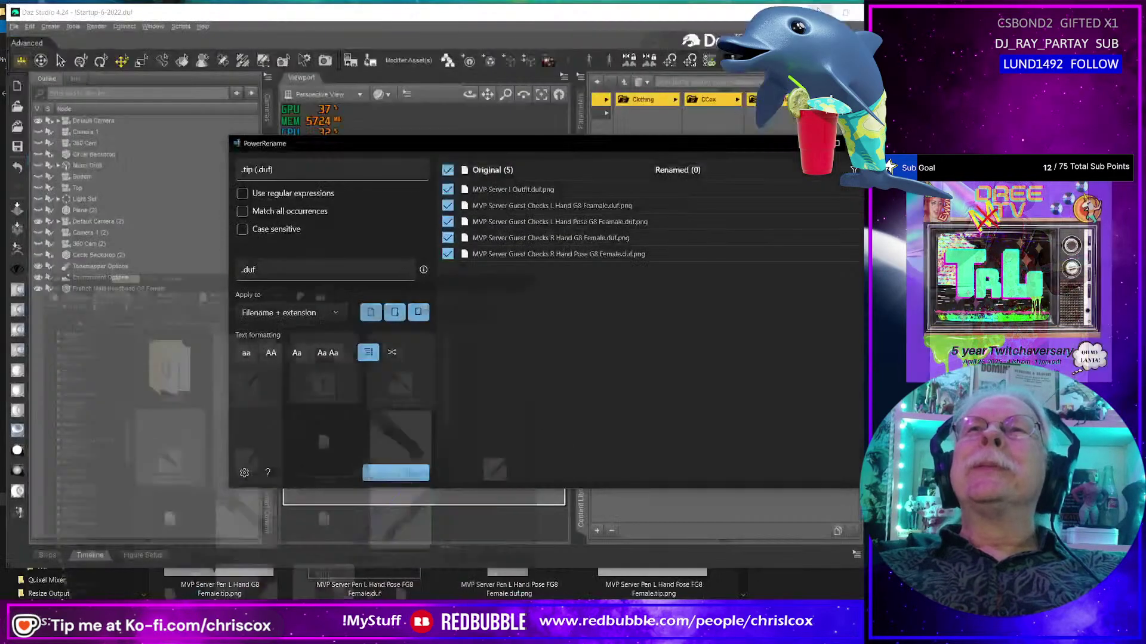
key(Escape)
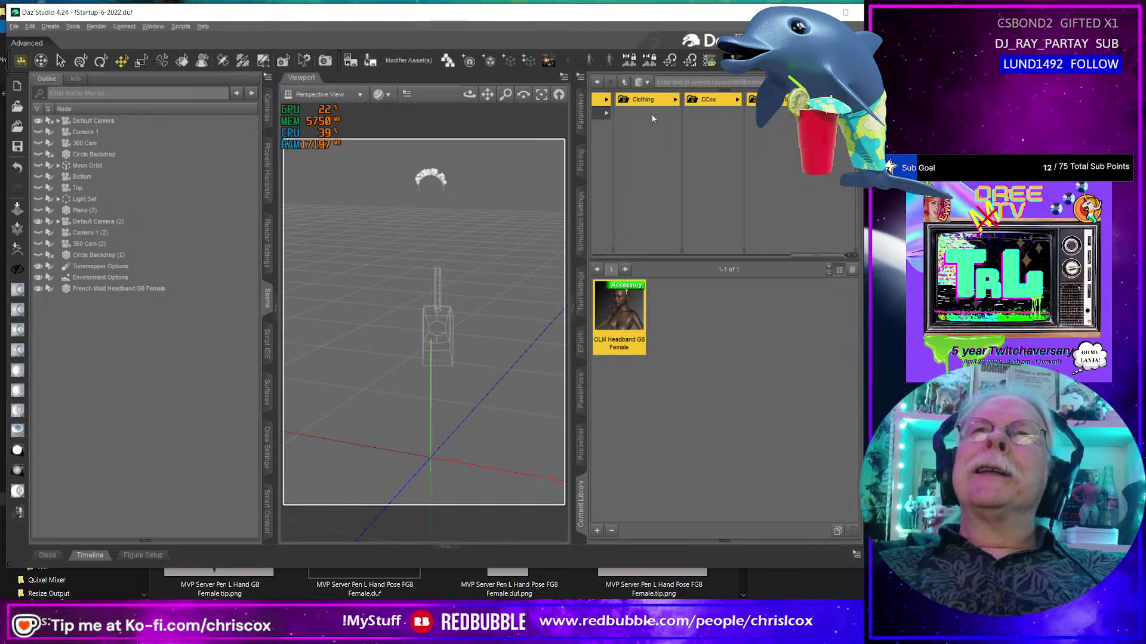
Load the Genesis 9 favorites figure and lower the French Maid headband onto its head.
click(568, 62)
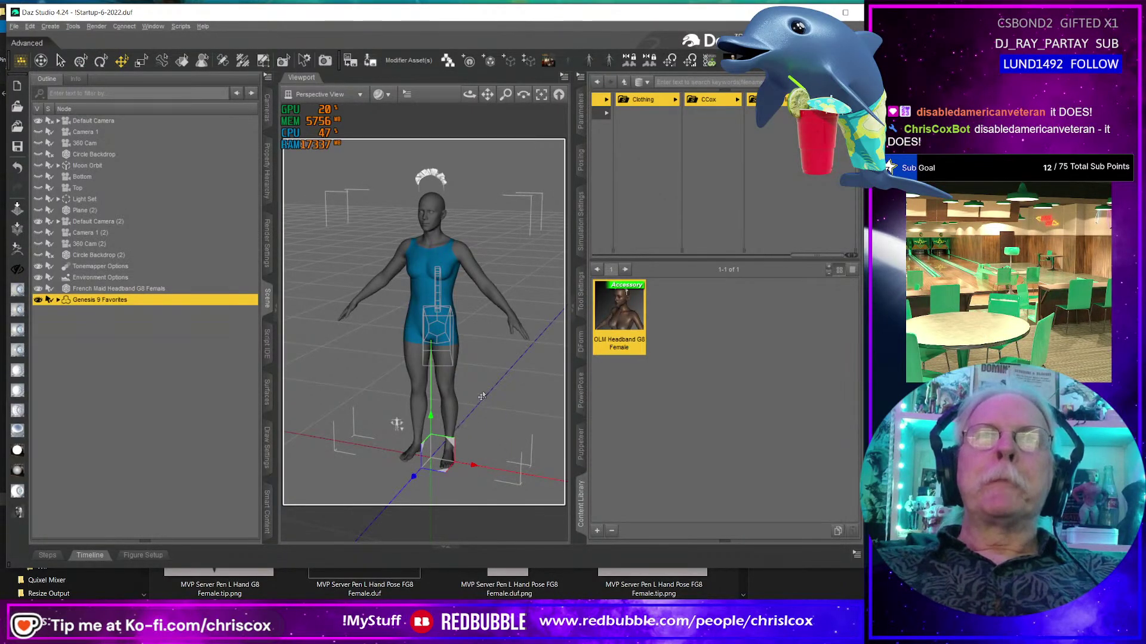
click(444, 174)
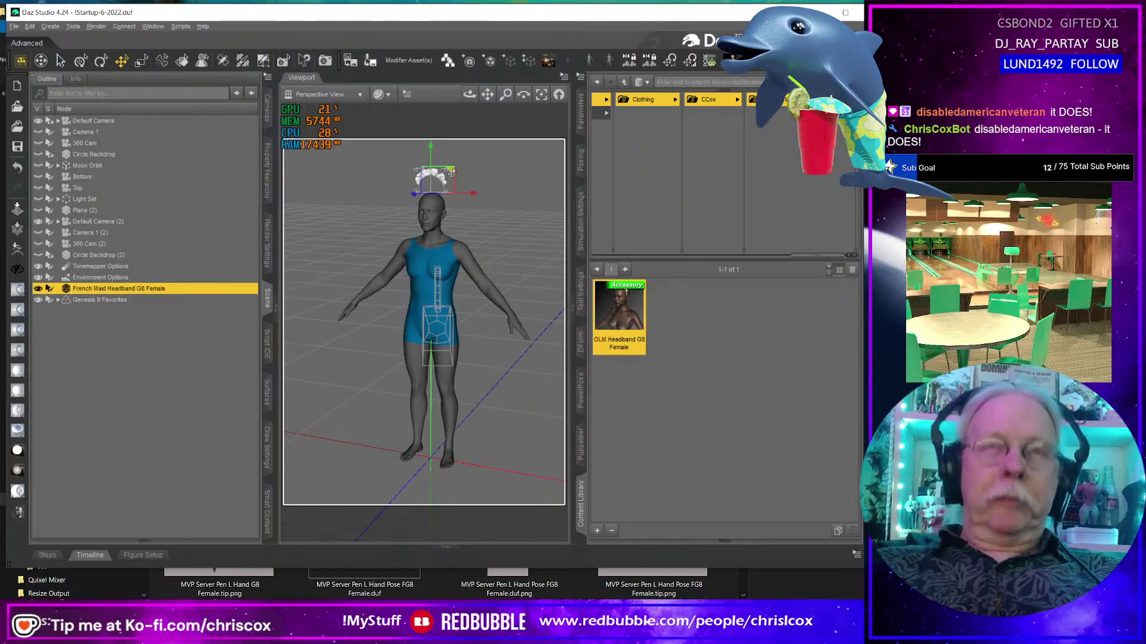
drag(430, 152, 433, 169)
key(ctrl+f)
middle_drag(454, 204, 149, 207)
drag(446, 395, 451, 391)
middle_drag(452, 391, 357, 389)
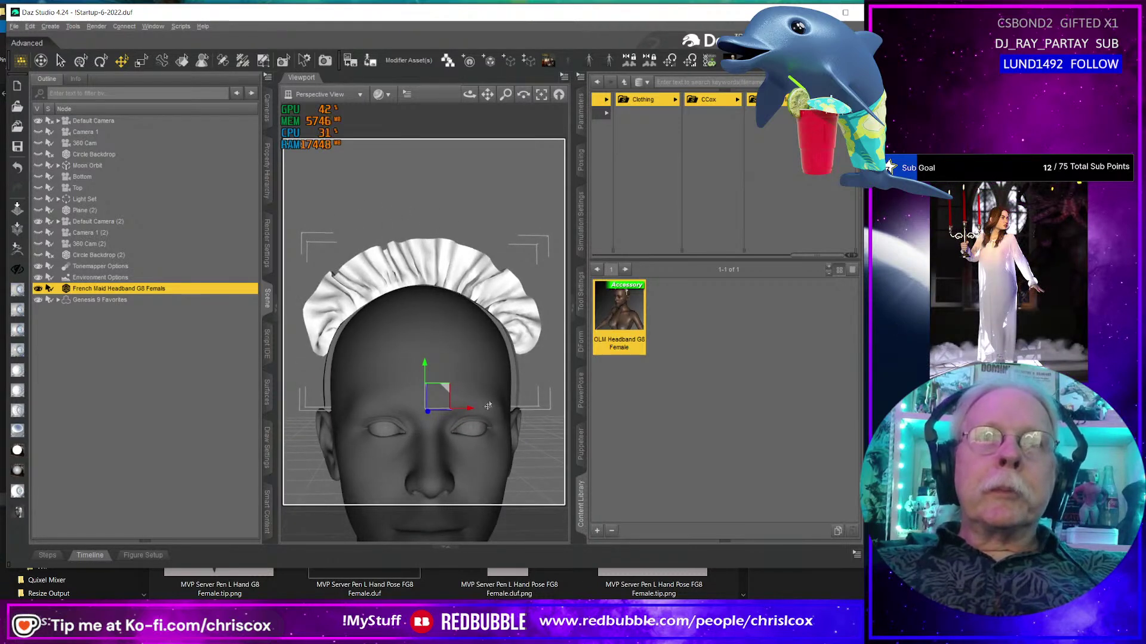
mouse_move(505, 420)
middle_down()
mouse_move(460, 419)
mouse_move(558, 419)
mouse_move(493, 411)
middle_up()
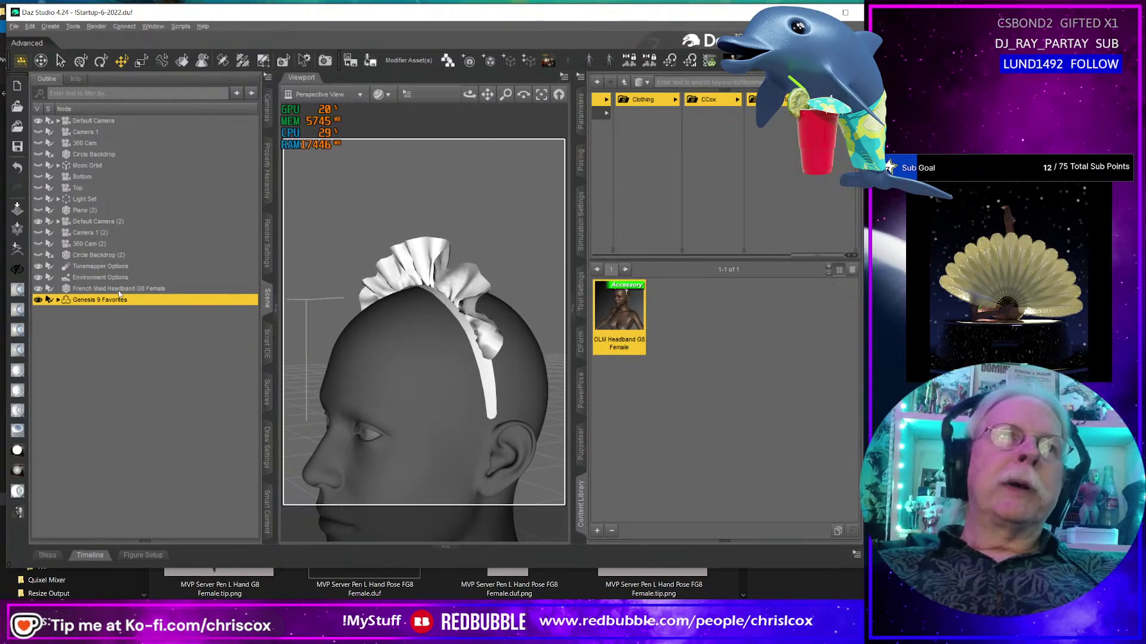
Parent the French Maid Headband G8 Female to the Head bone of the Genesis 9 figure.
click(102, 299)
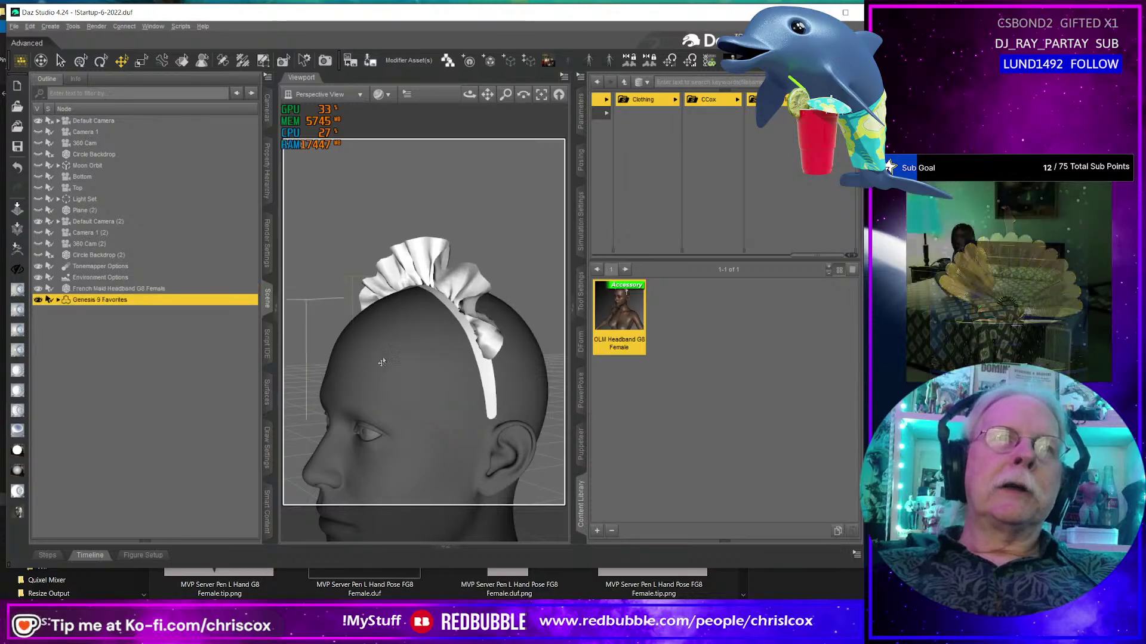
click(386, 364)
drag(148, 288, 210, 422)
scroll(383, 429, down, 3)
alt+drag(384, 428, 417, 429)
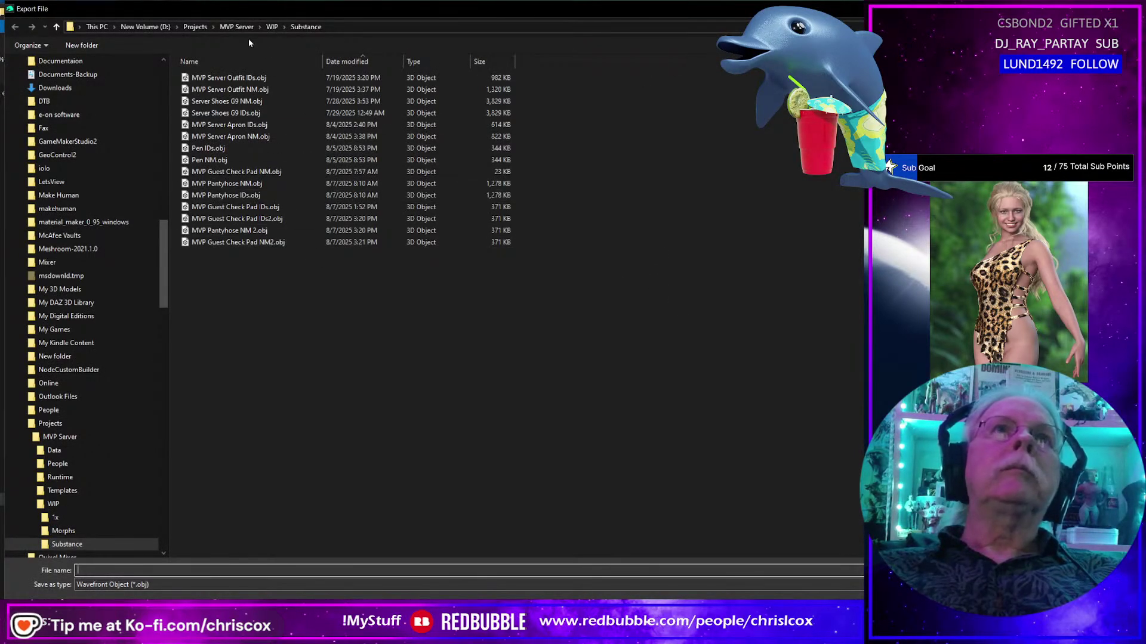
click(195, 26)
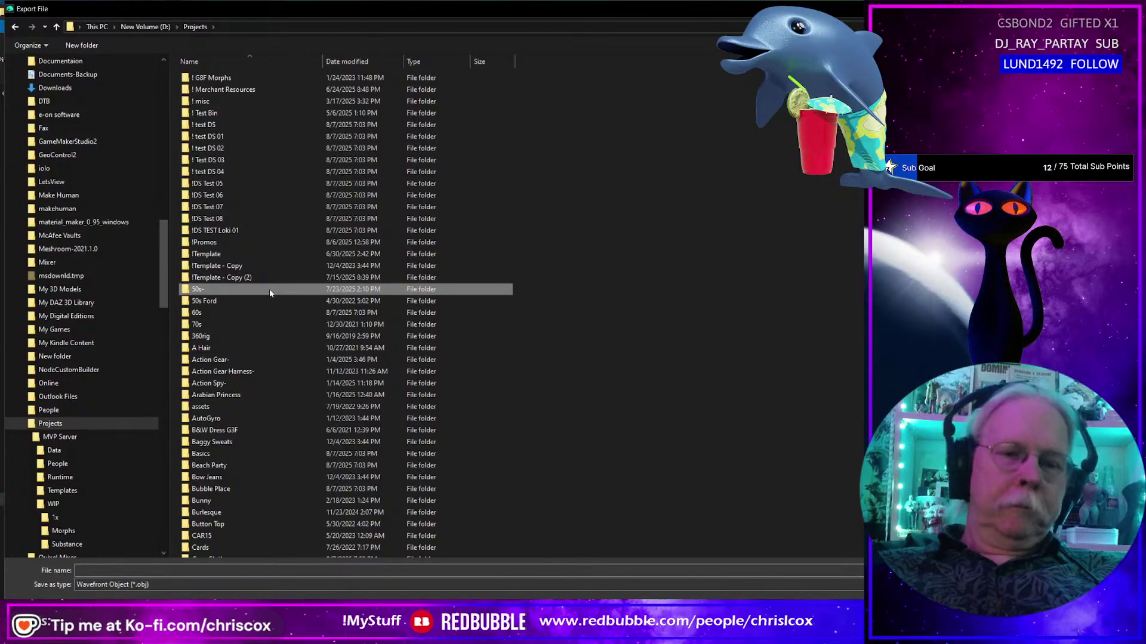
key(m)
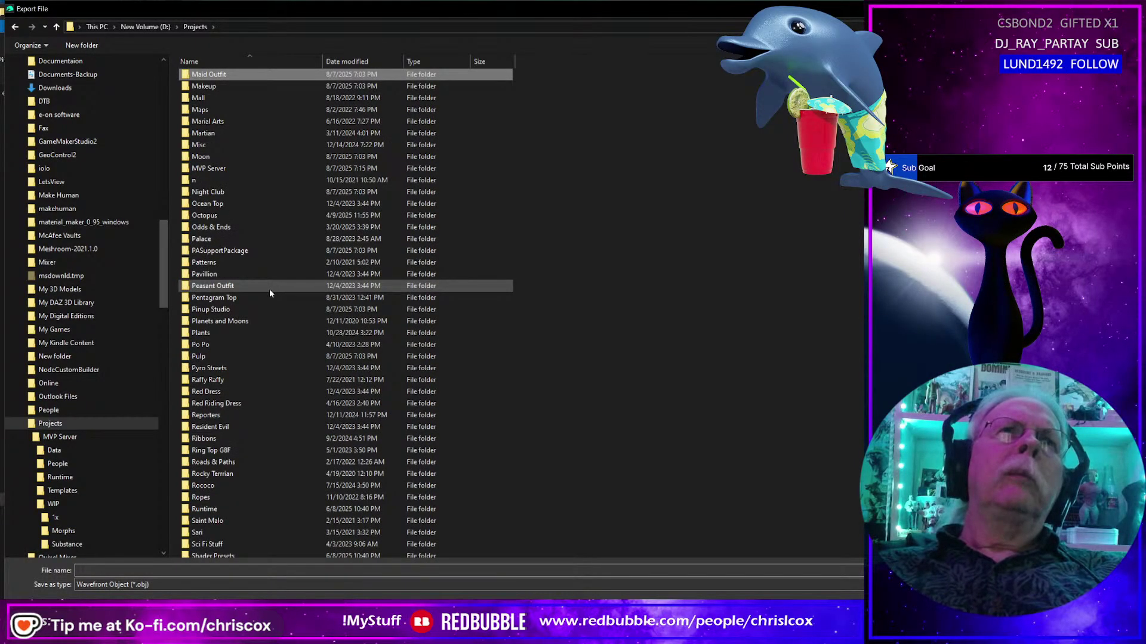
key(Return)
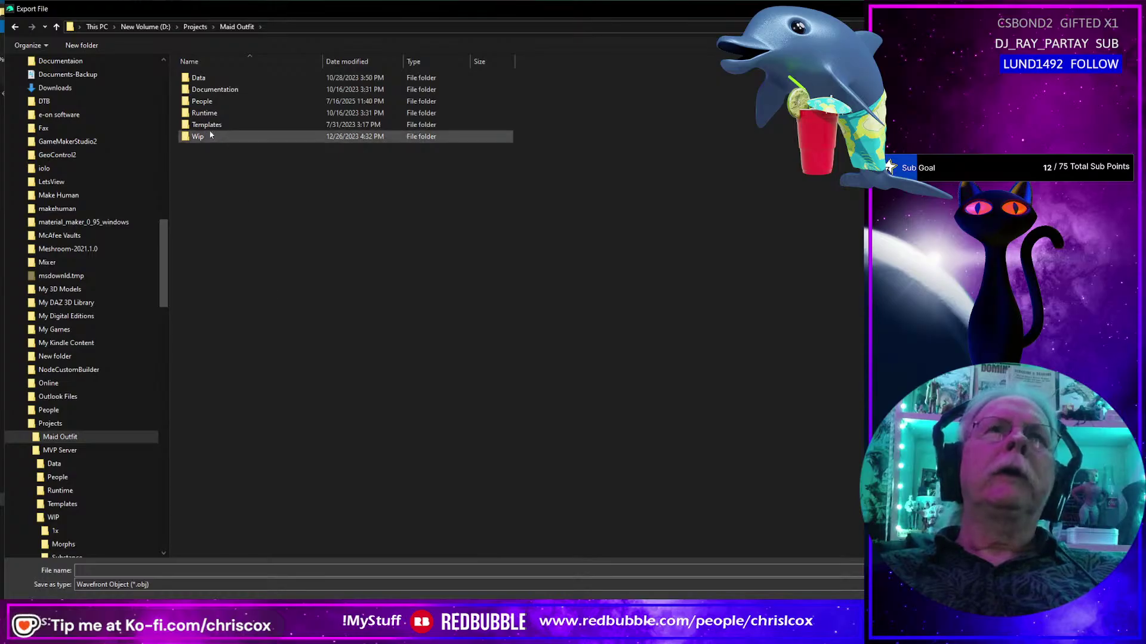
double_click(269, 137)
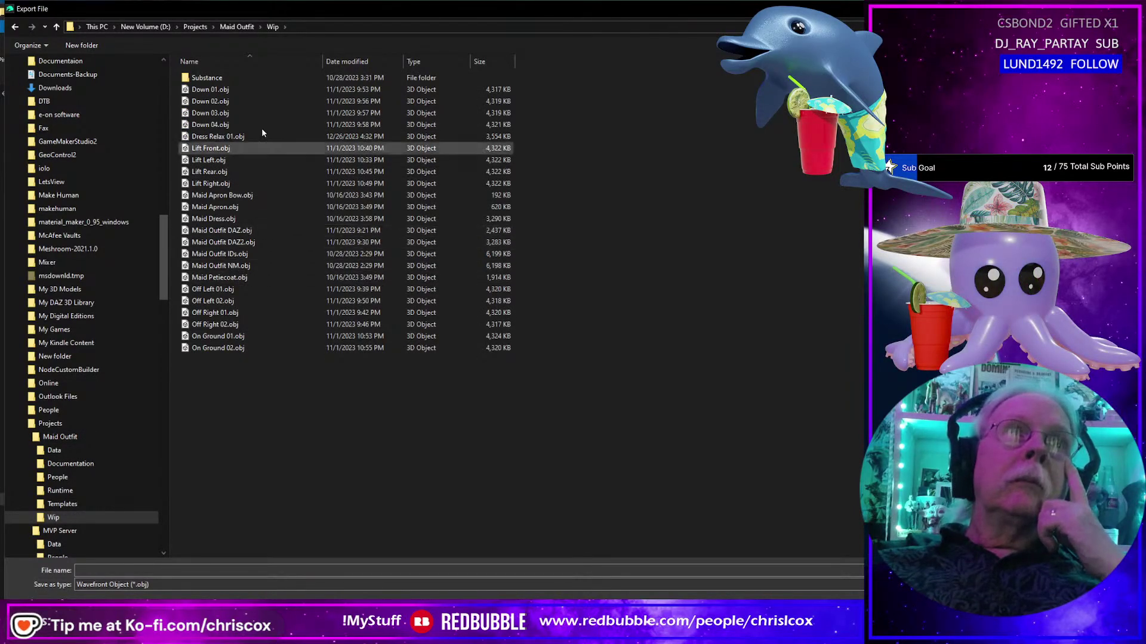
double_click(239, 78)
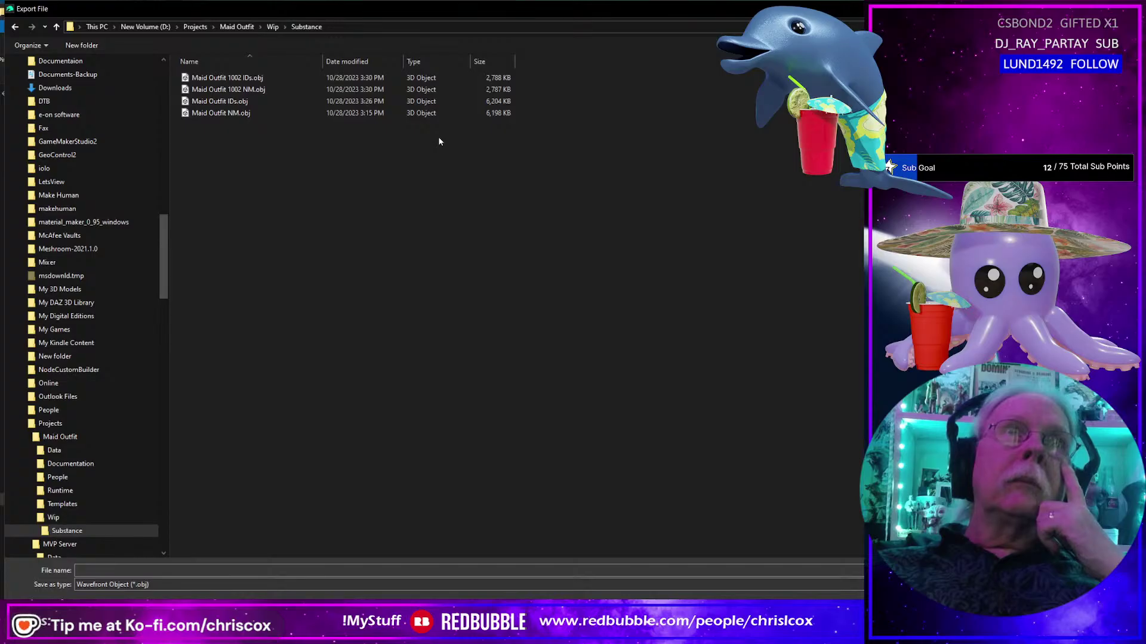
Try to export the headband as French Maid Headband G9.obj into the WIP folder of the Lingerie French Maid project.
click(69, 425)
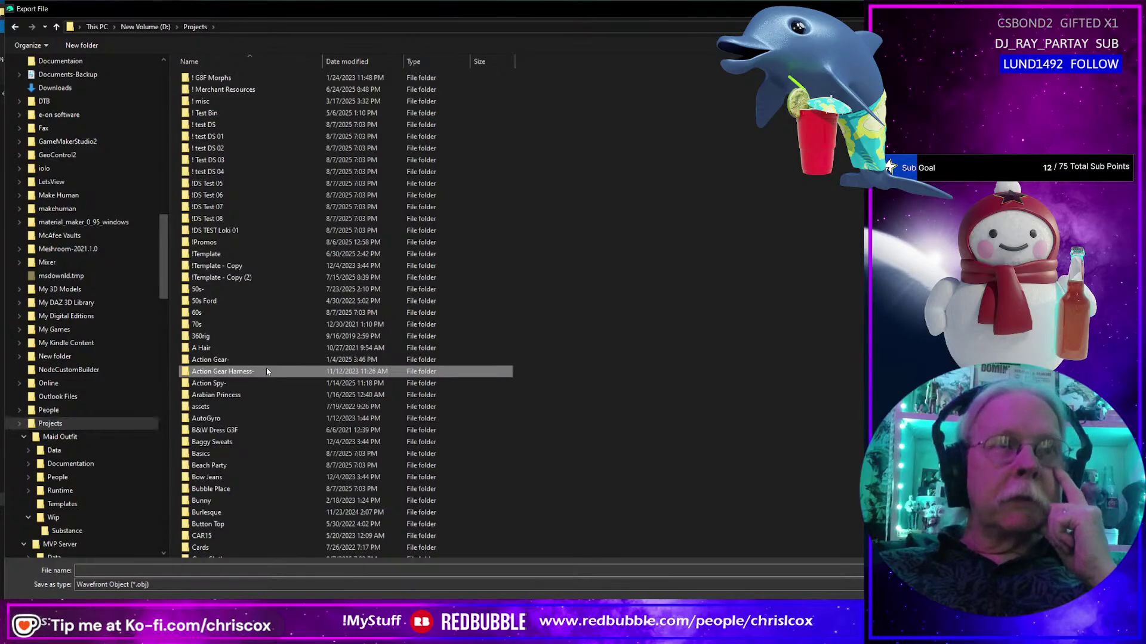
text(li)
key(Return)
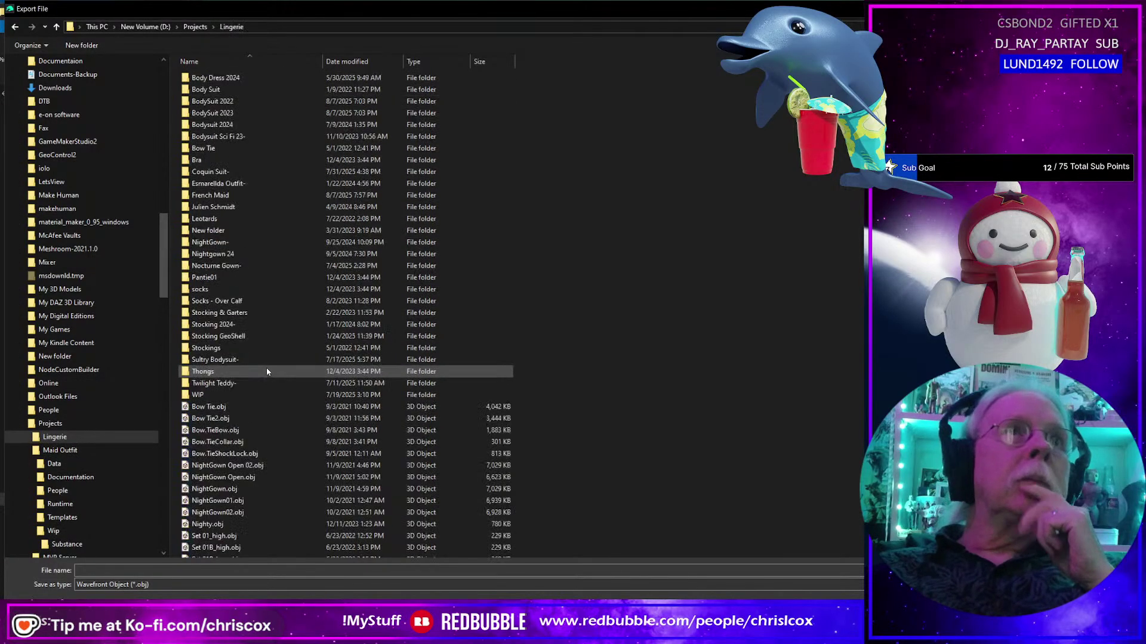
double_click(238, 195)
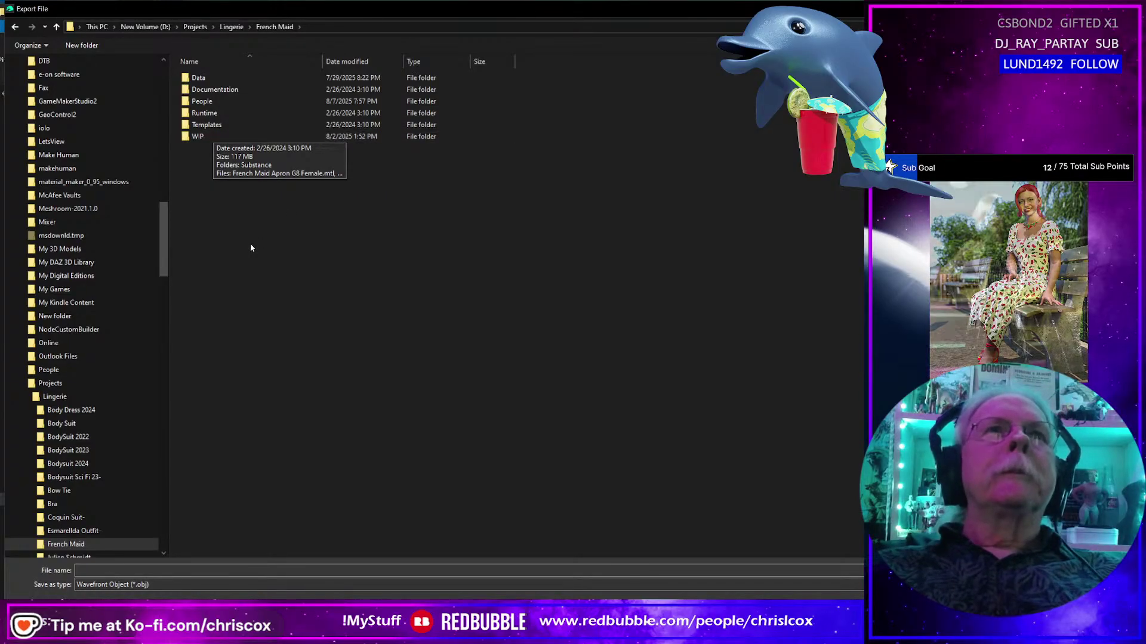
double_click(203, 136)
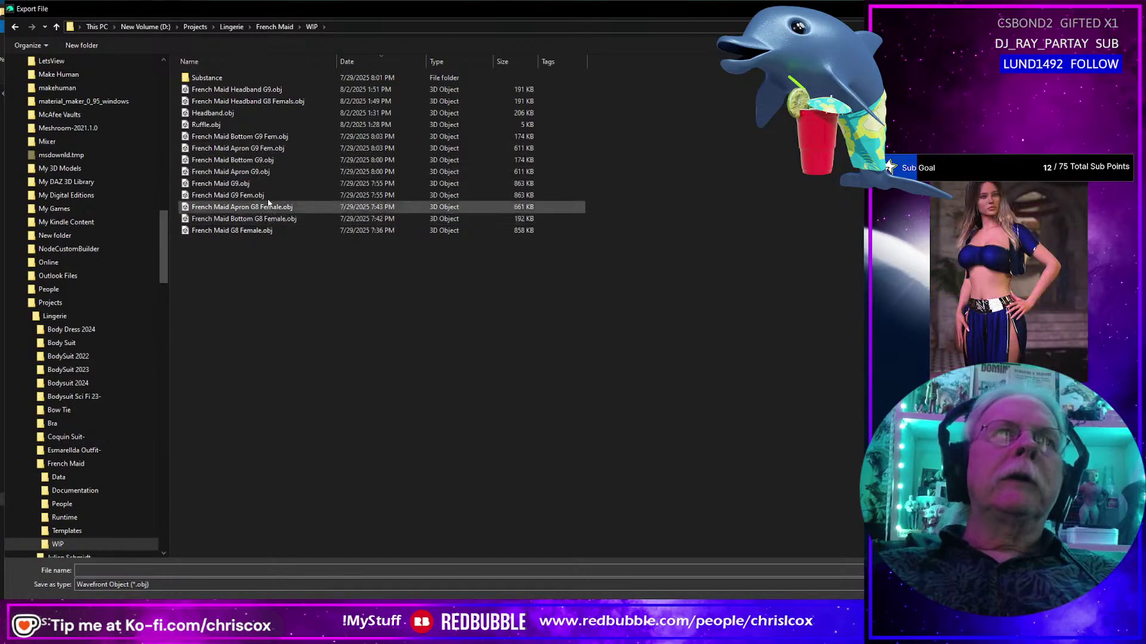
click(257, 89)
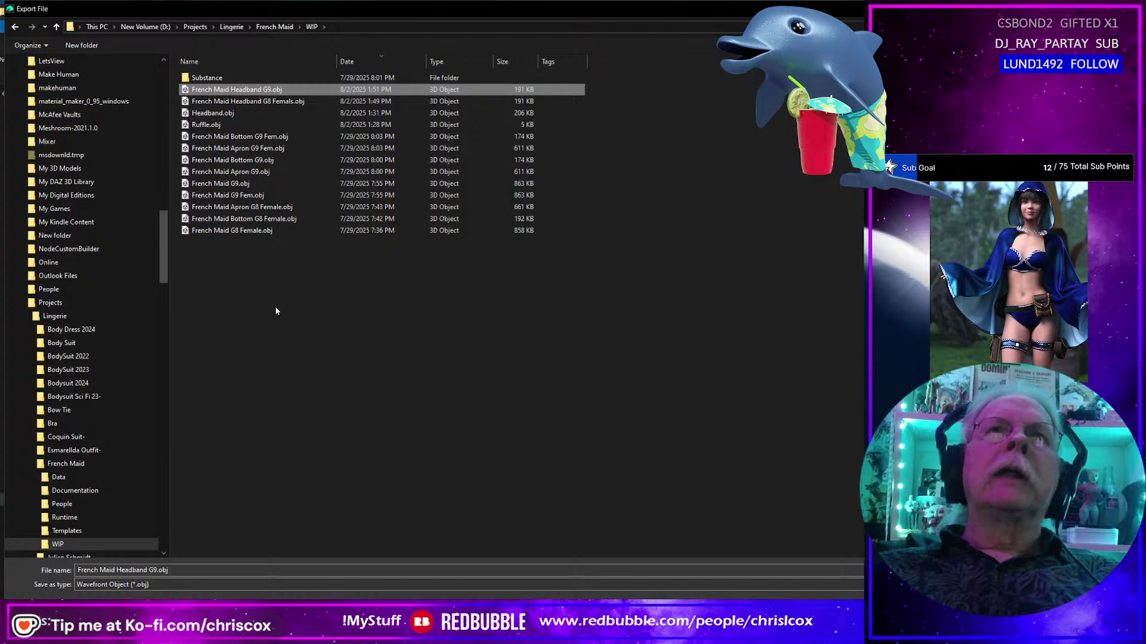
key(alt+Tab)
key(alt+Tab)
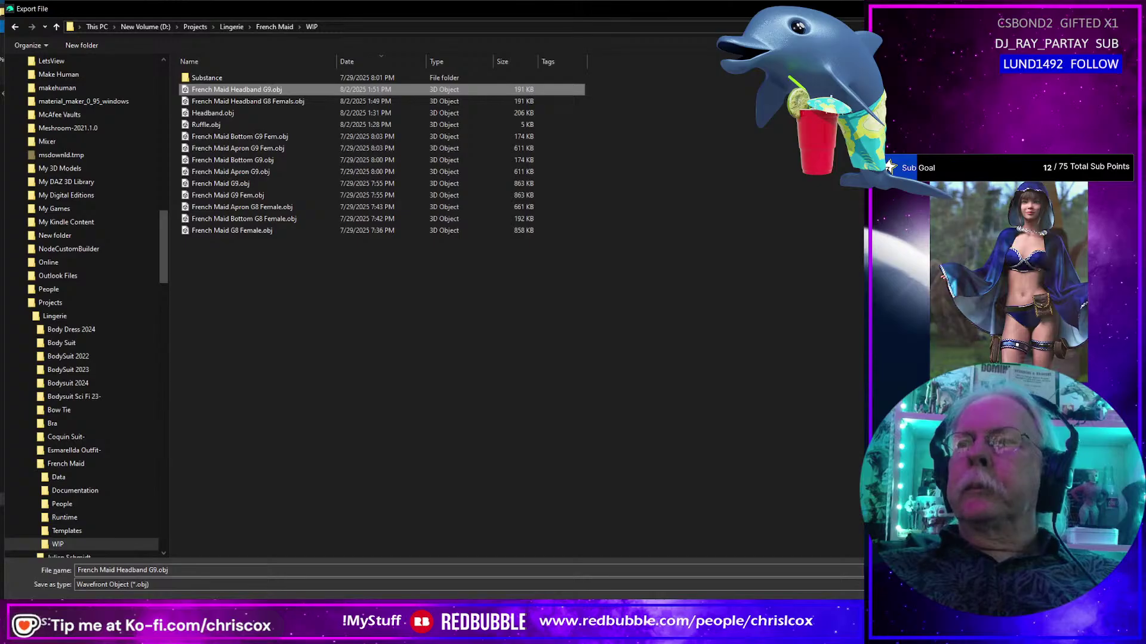
key(alt+Tab)
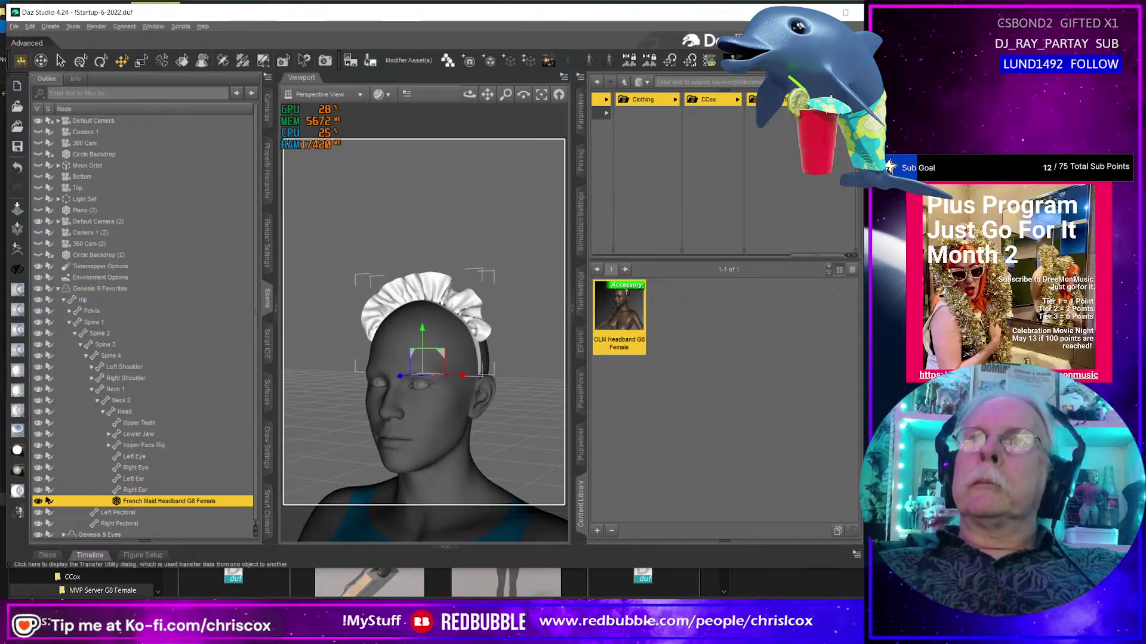
Load French Maid Headband G9.obj from the Lingerie French Maid WIP folder as a morph on the headband with Morph Loader Pro.
key(F7)
click(679, 167)
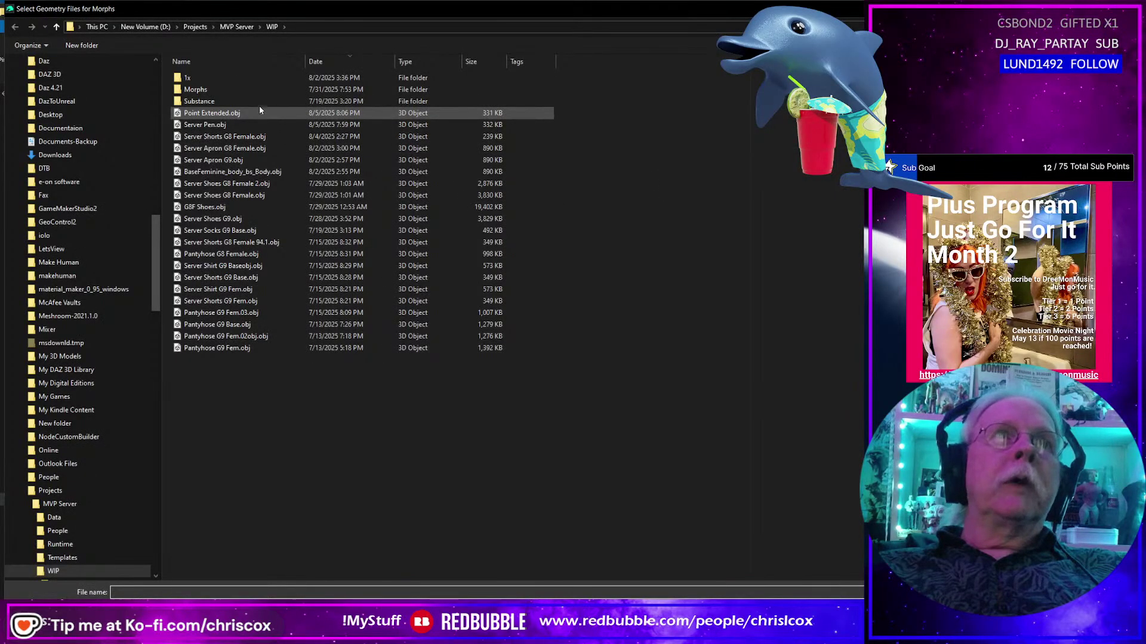
click(190, 27)
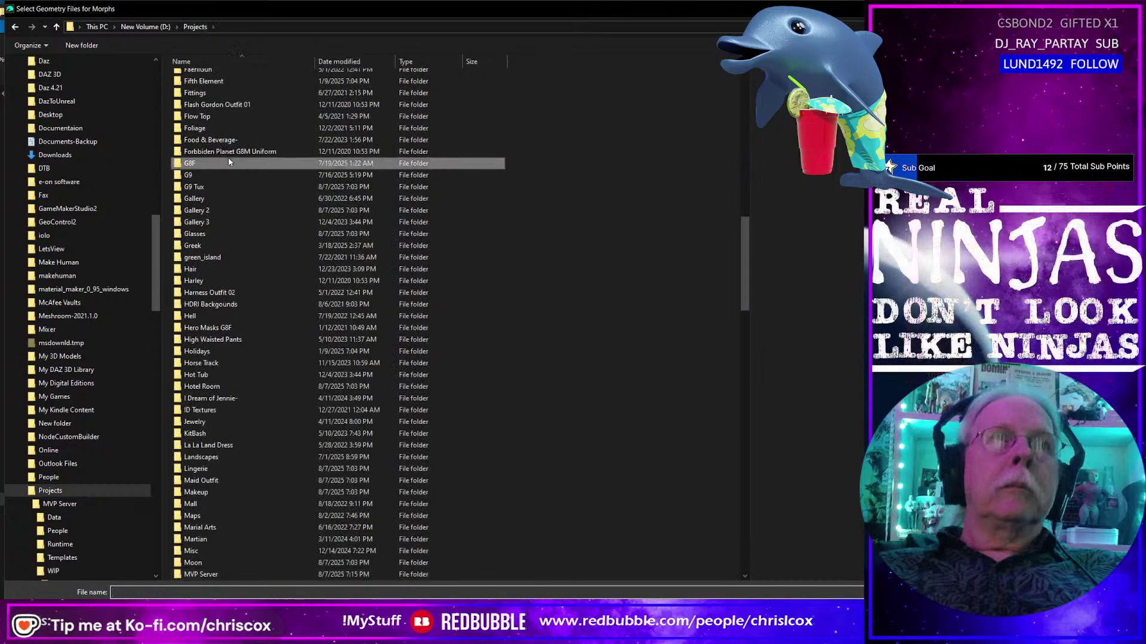
click(228, 162)
text(li)
key(Return)
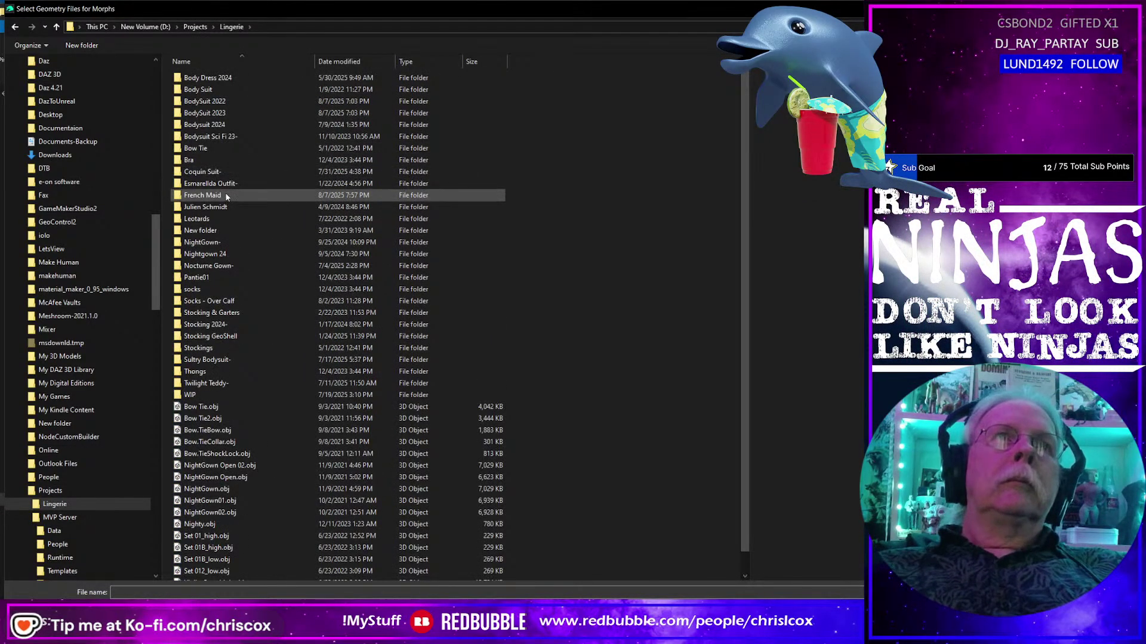
double_click(256, 195)
double_click(209, 135)
click(257, 90)
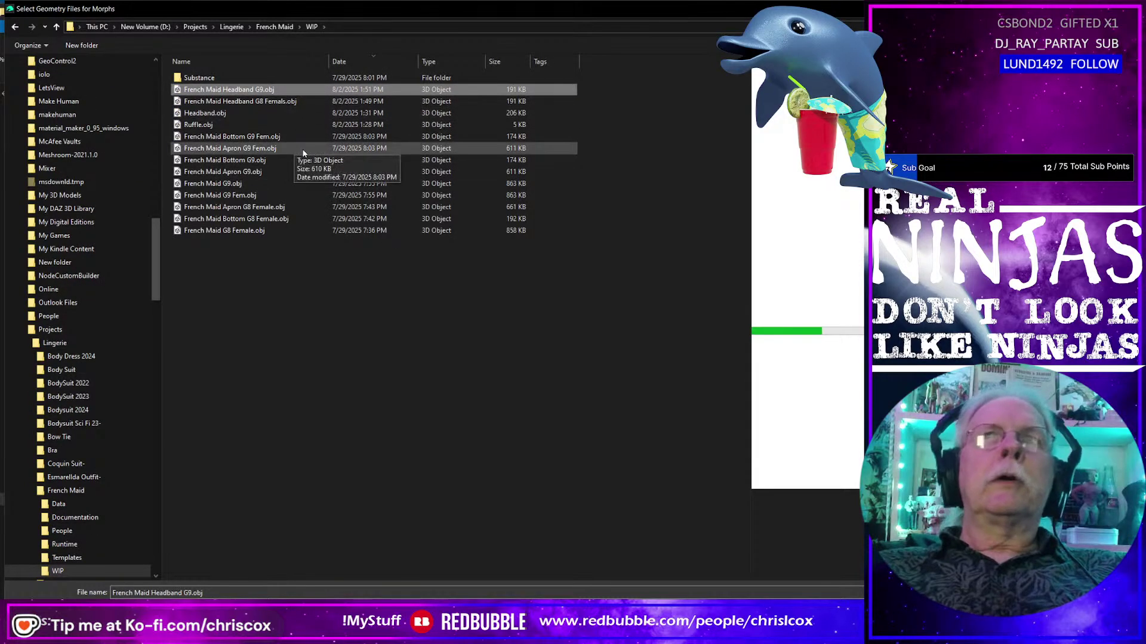
key(Return)
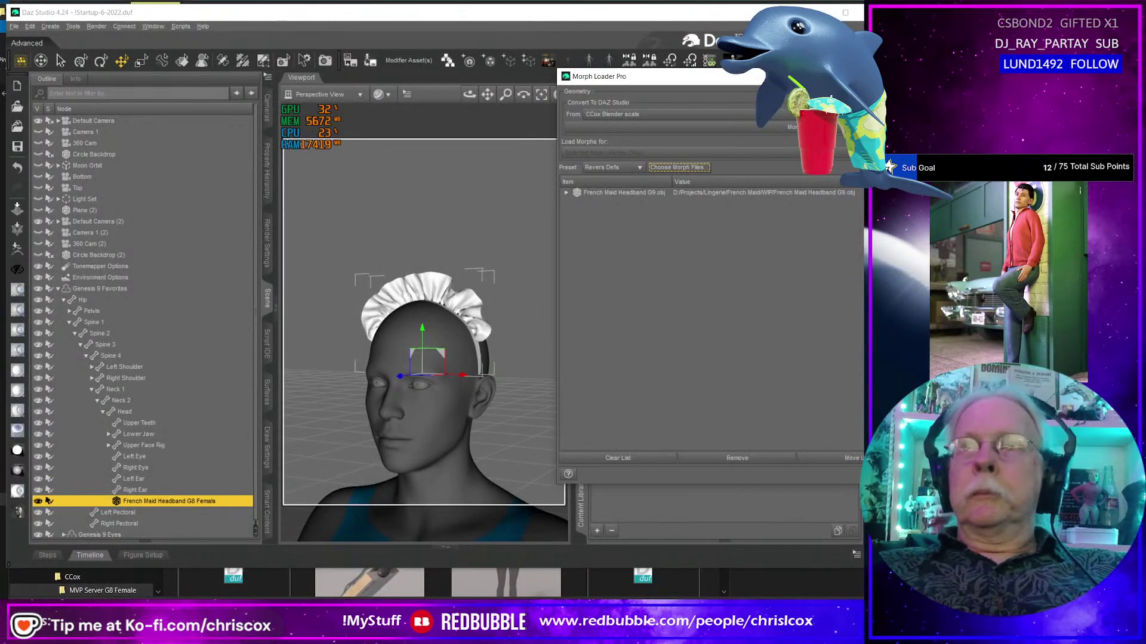
key(Return)
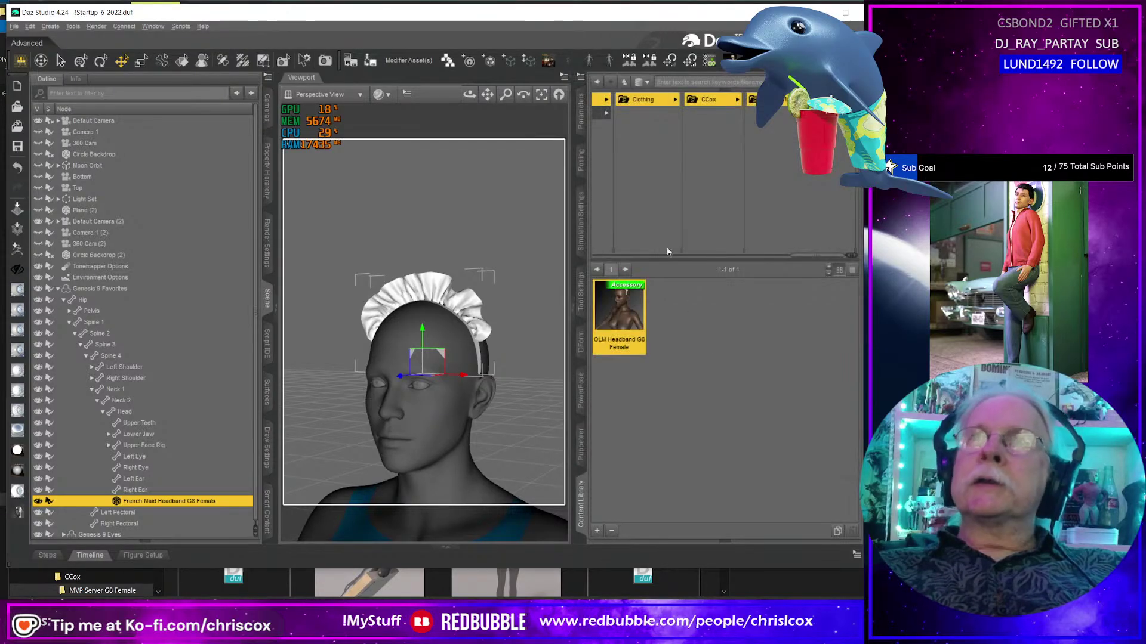
Relabel the headband's French Maid Headband G9 morph as Fit G9 and set its parameter path to Adjustment.
click(577, 126)
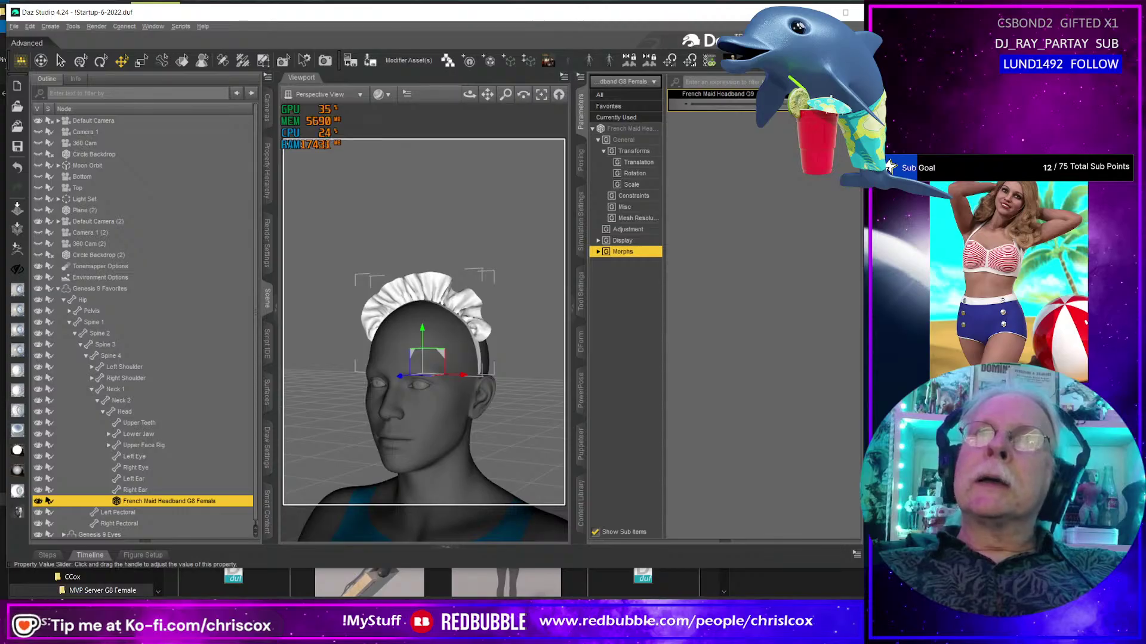
alt+drag(370, 418, 457, 384)
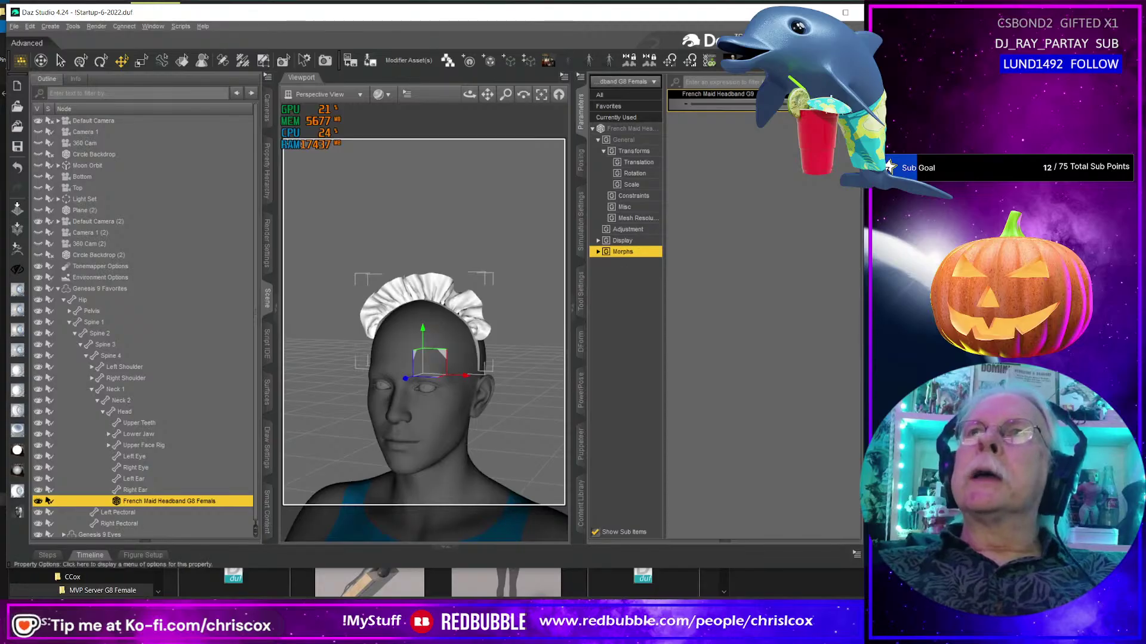
click(854, 95)
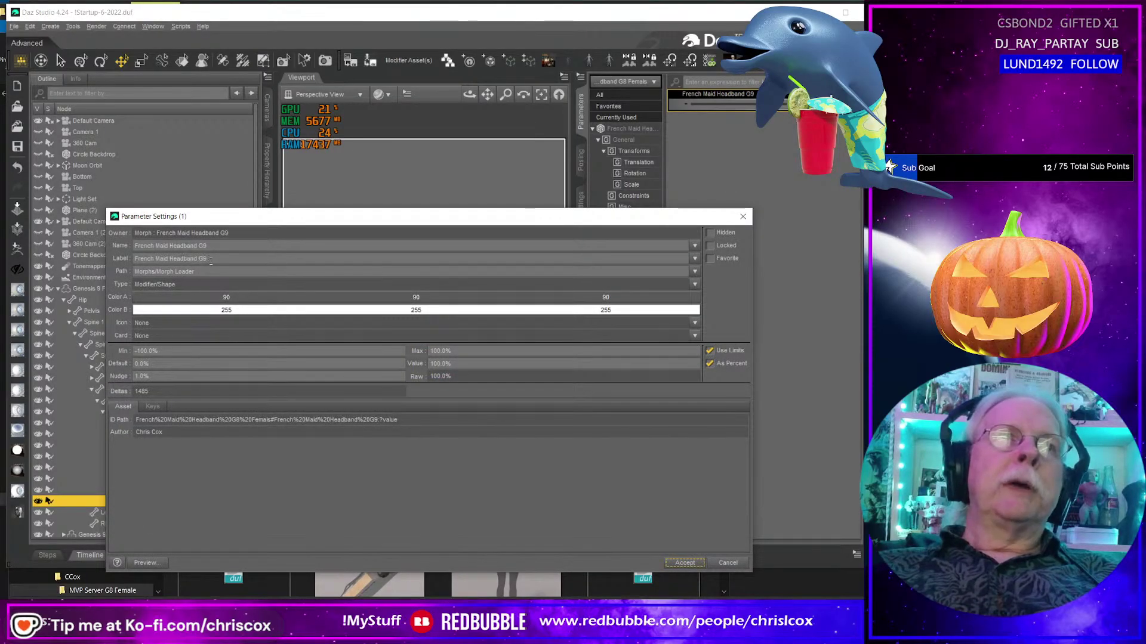
drag(210, 259, 113, 256)
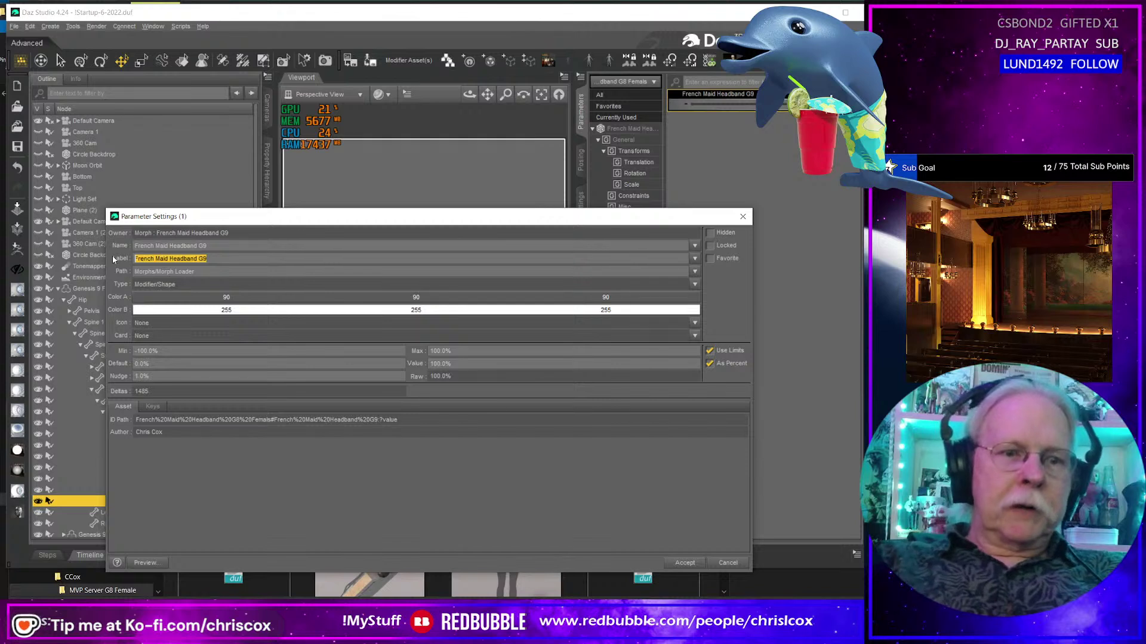
text(Fit)
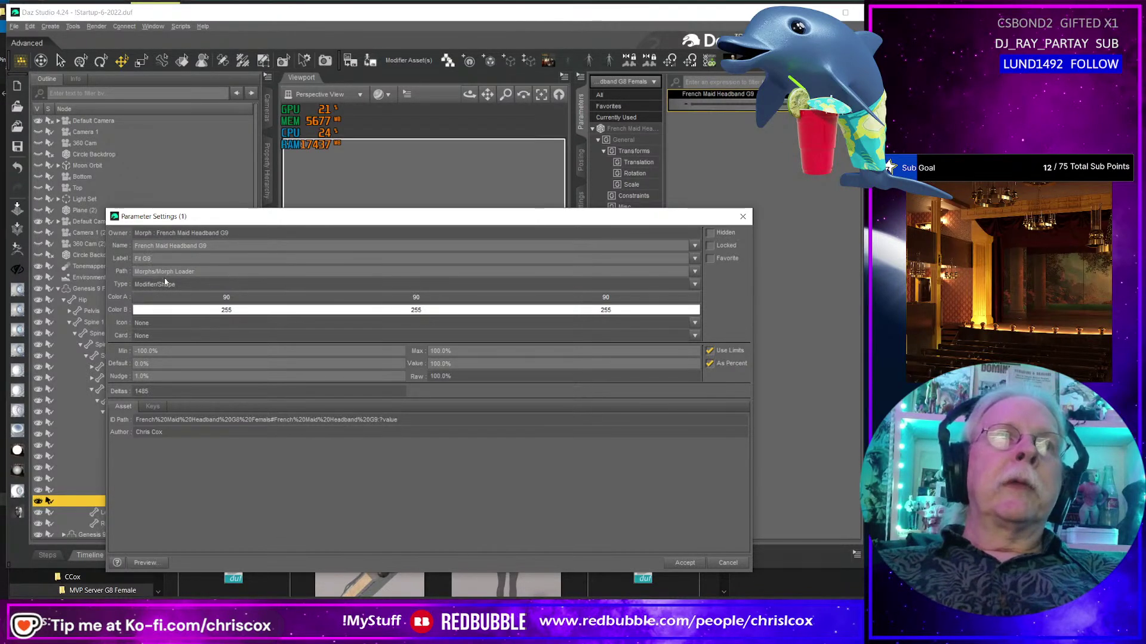
click(695, 271)
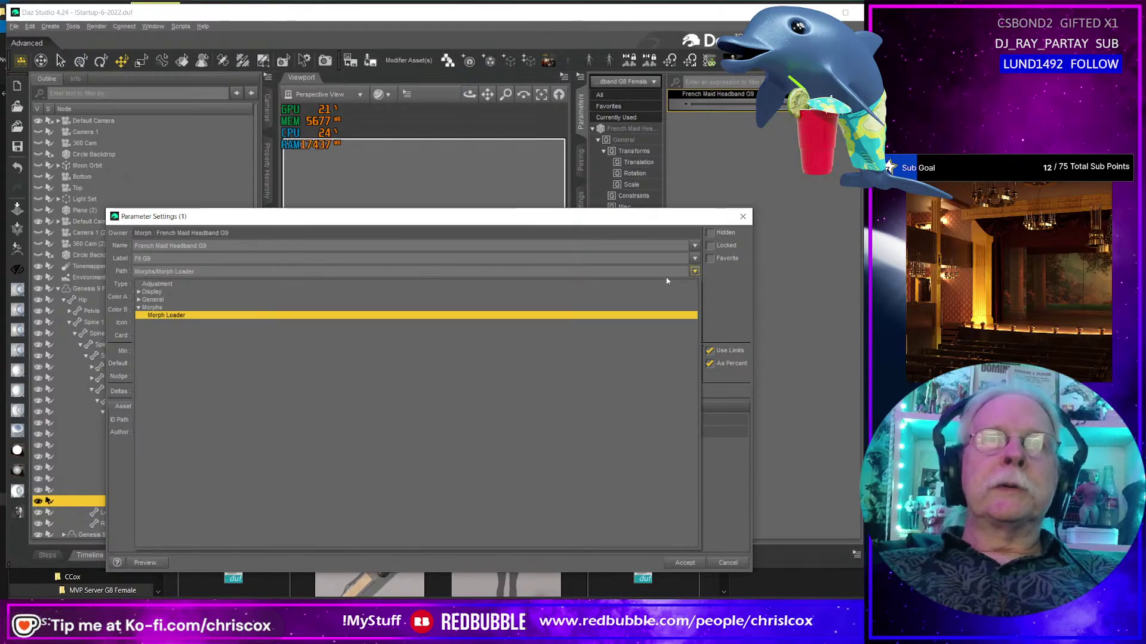
click(159, 284)
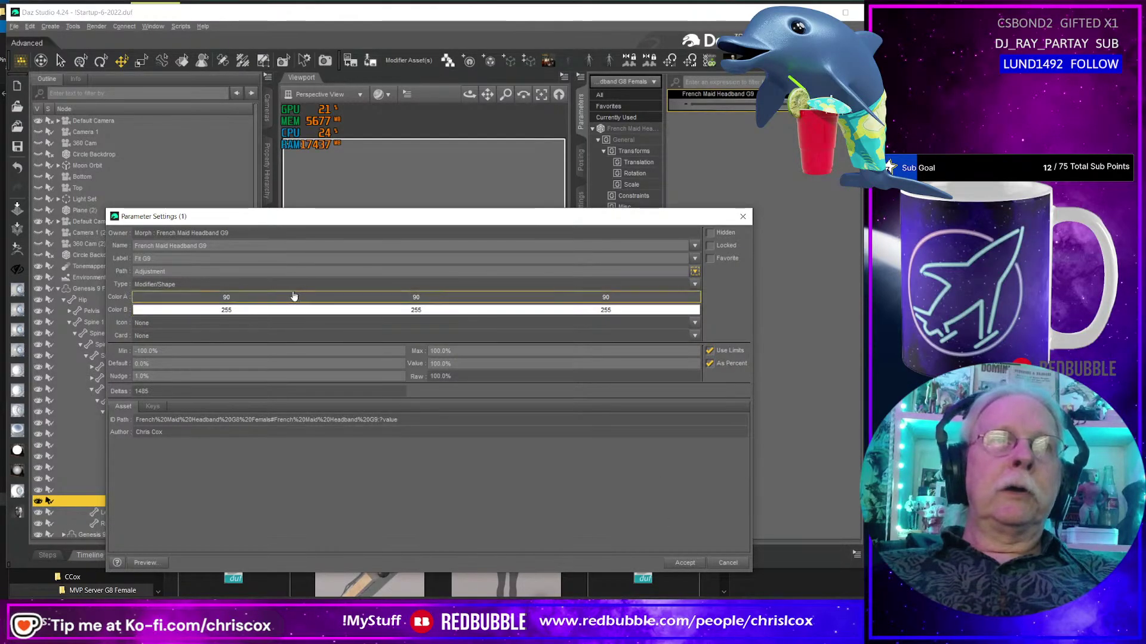
Set the Fit G9 slider's Color A to dark green (10, 86, 34) and Color B to black, and show the Adjustment group.
click(301, 298)
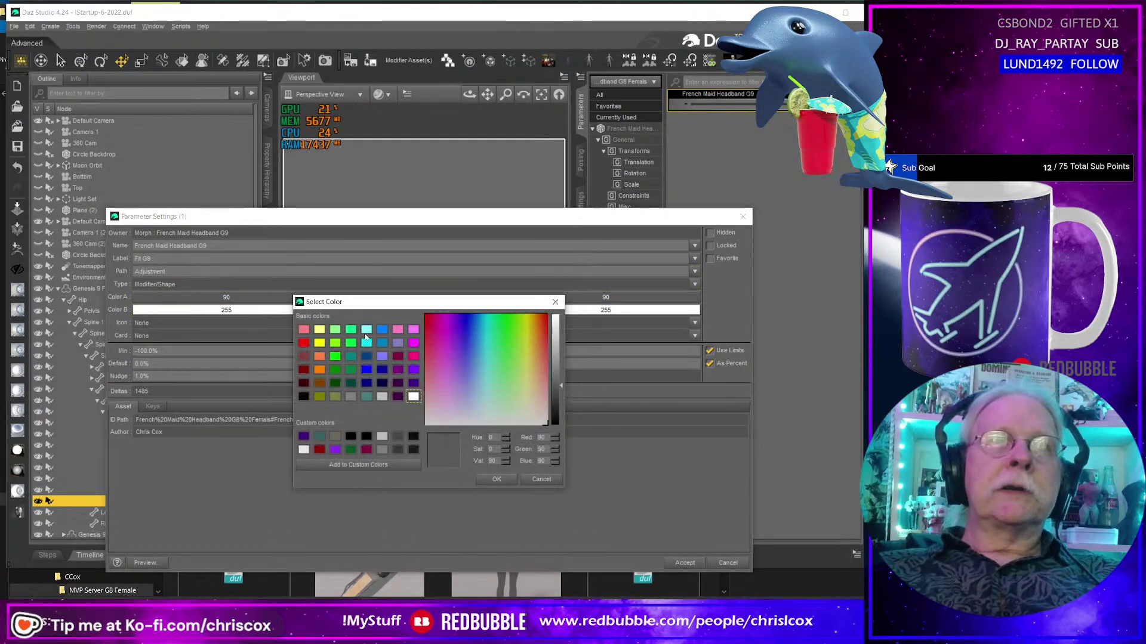
click(351, 449)
click(499, 480)
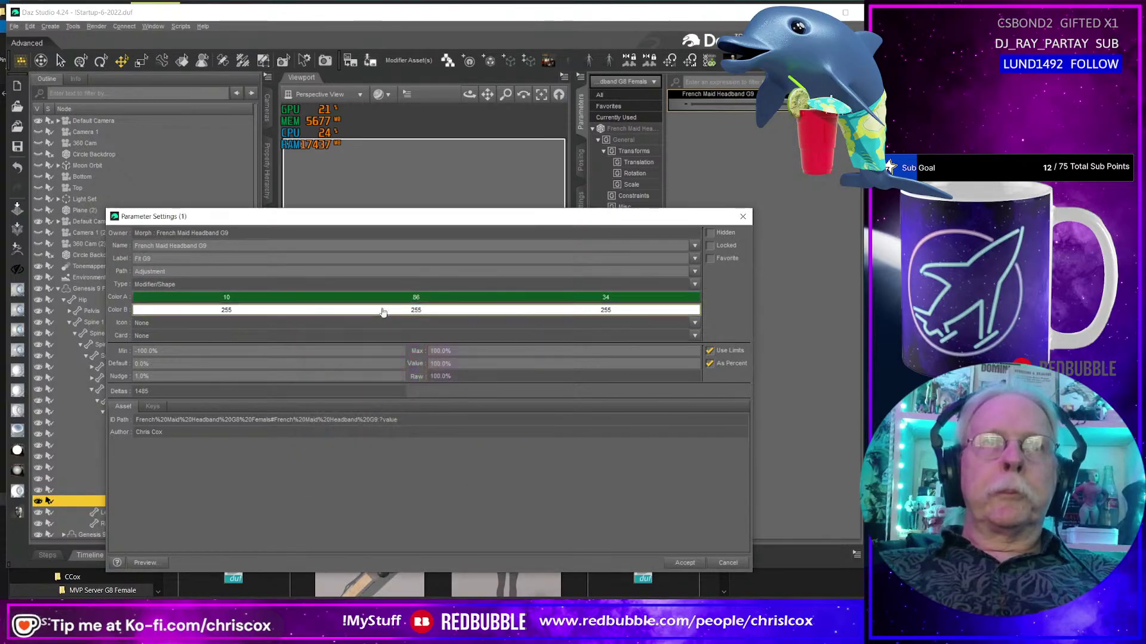
click(389, 311)
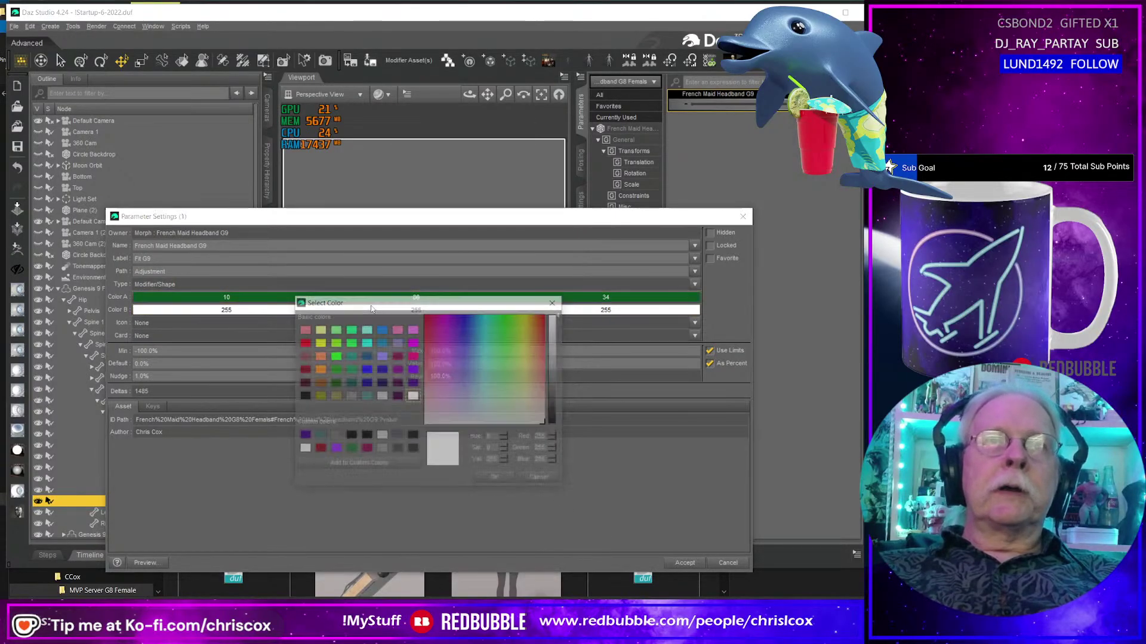
click(350, 436)
click(500, 479)
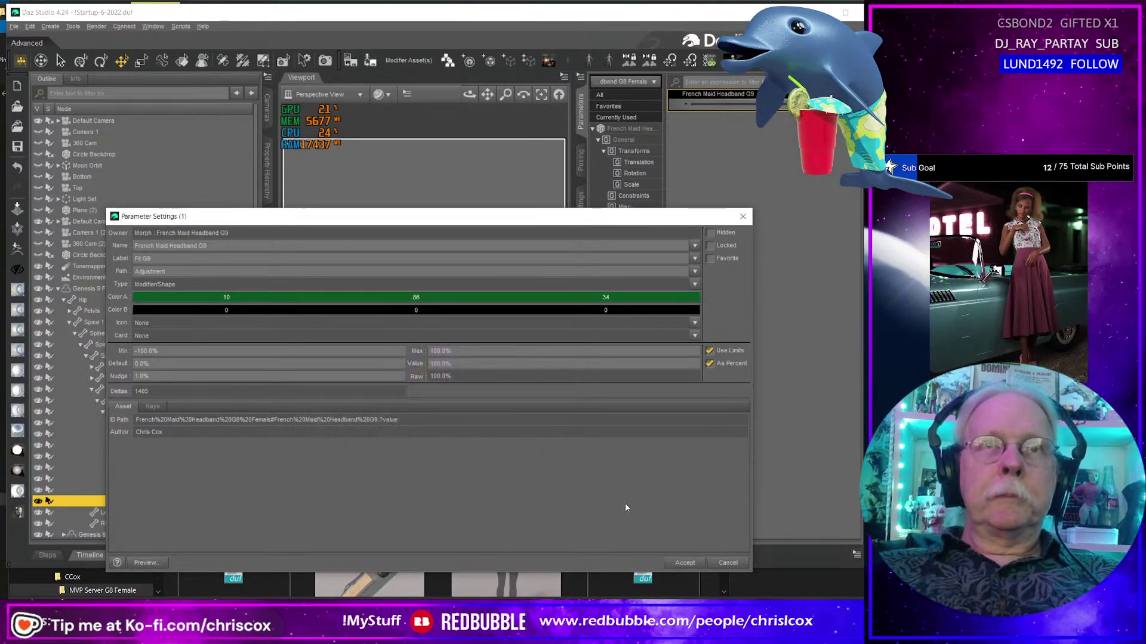
click(687, 563)
click(639, 232)
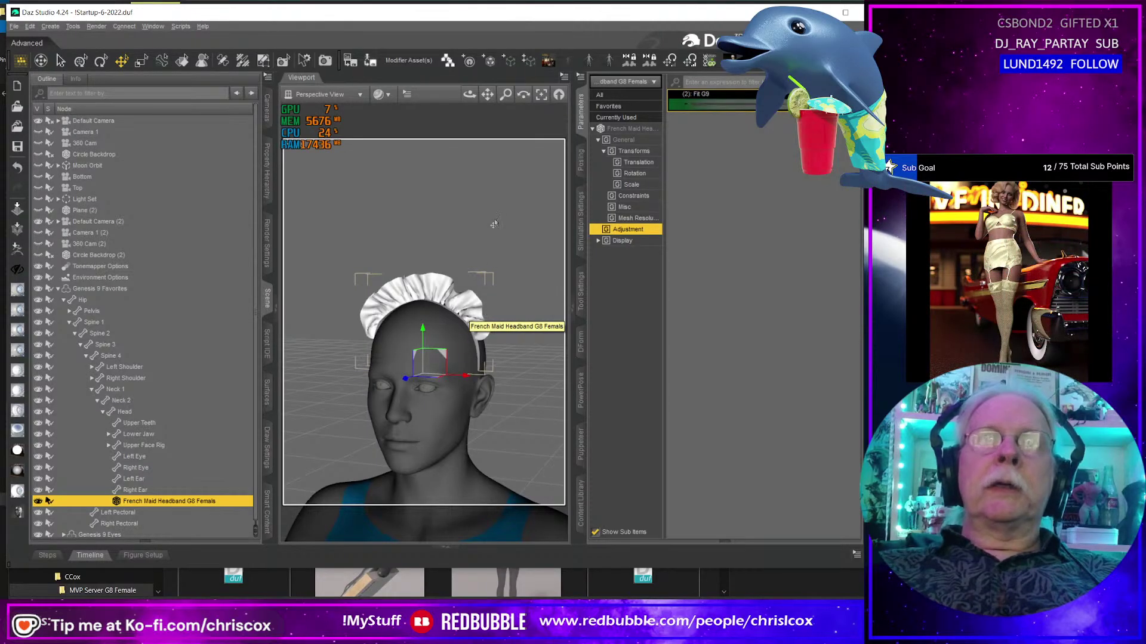
click(405, 66)
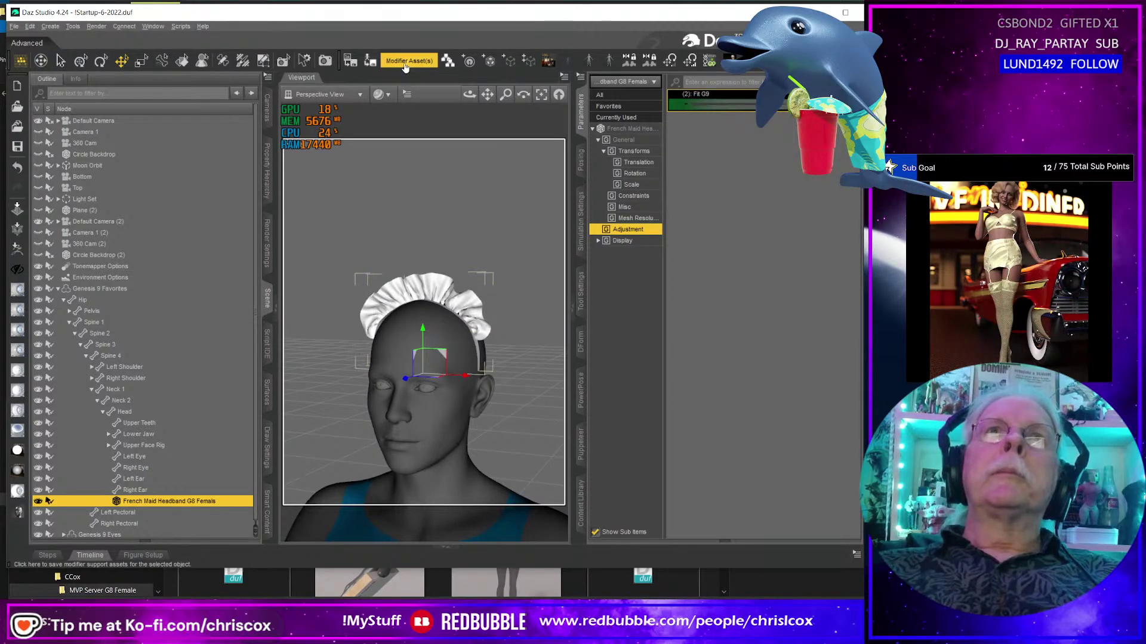
click(657, 170)
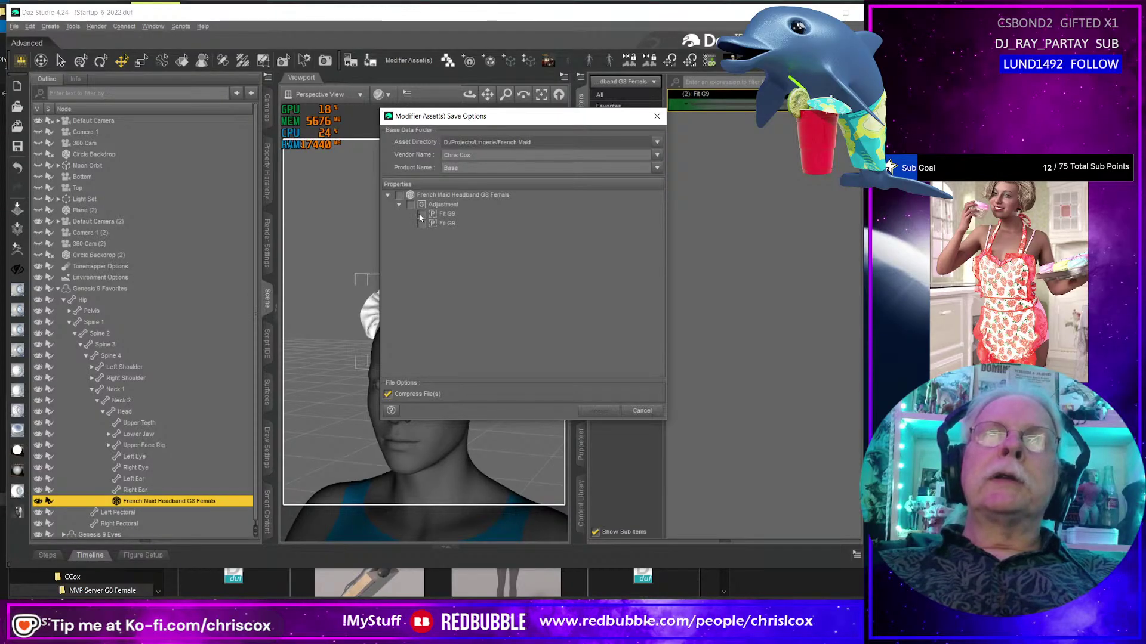
click(421, 215)
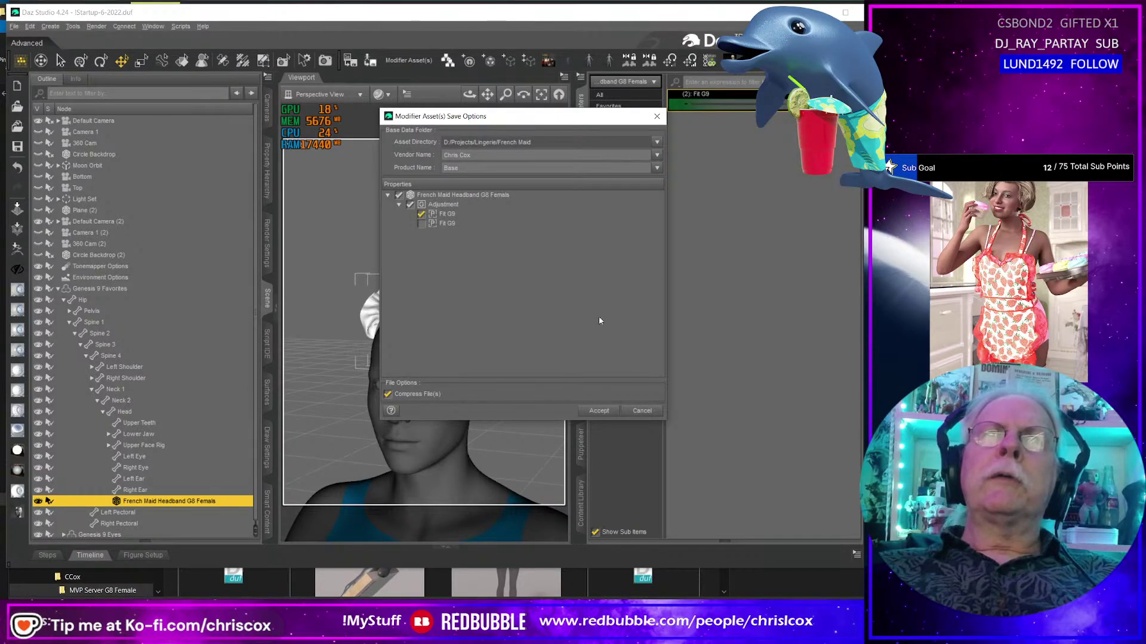
click(642, 411)
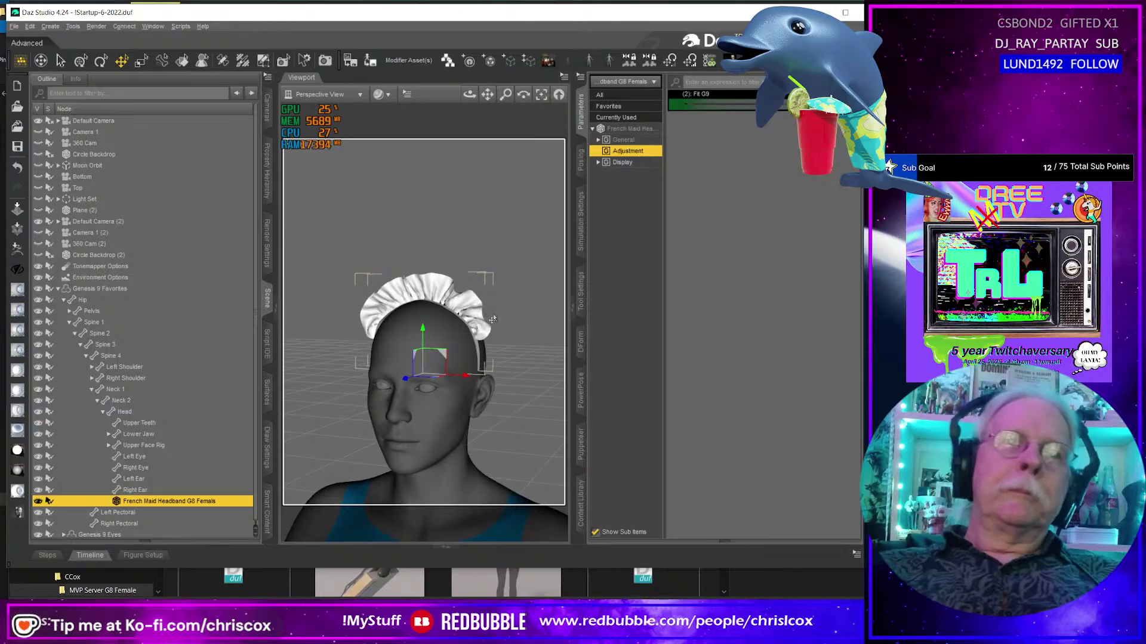
Delete the French Maid headband from the figure and undo the deletion.
key(Delete)
click(582, 508)
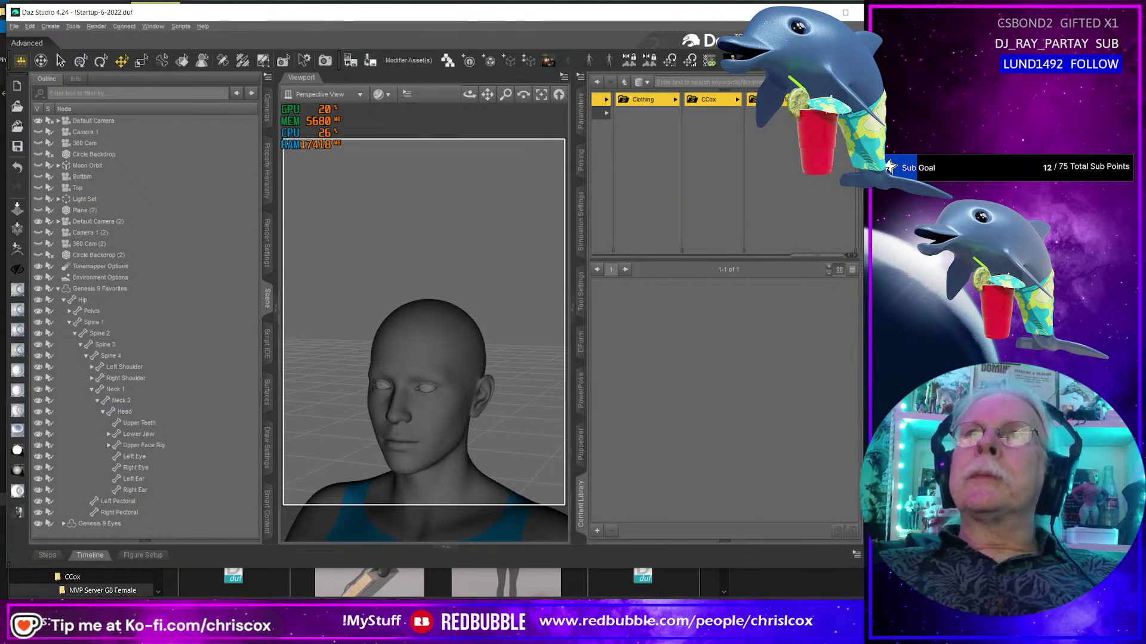
key(ctrl+z)
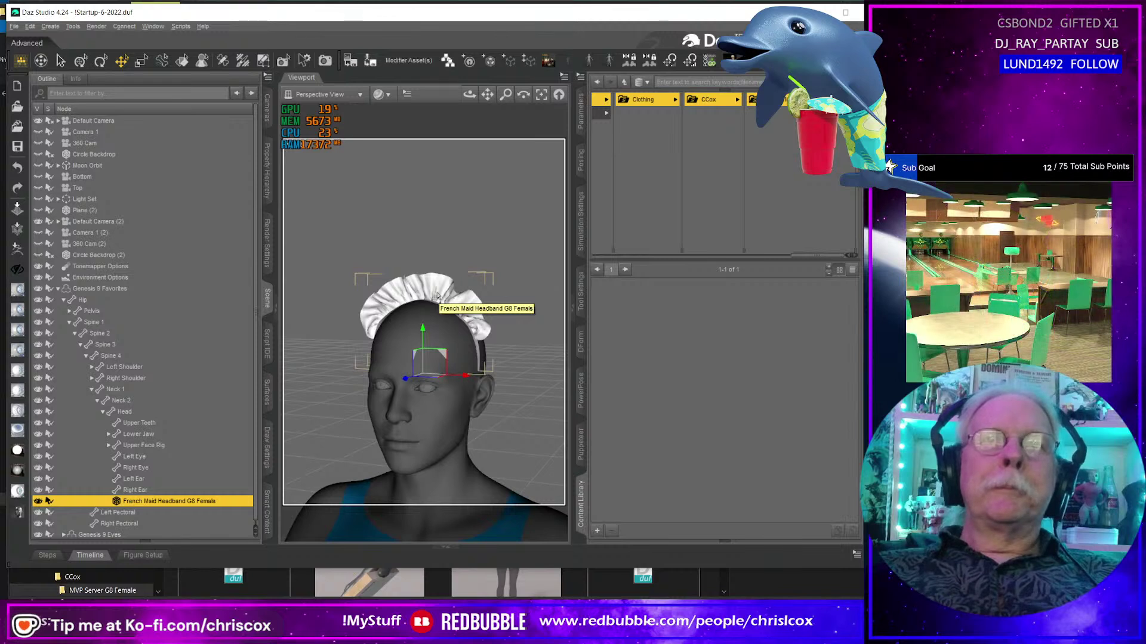
Save the headband's Adjustment properties as modifier assets in the Lingerie French Maid project under the product name Base.
click(409, 60)
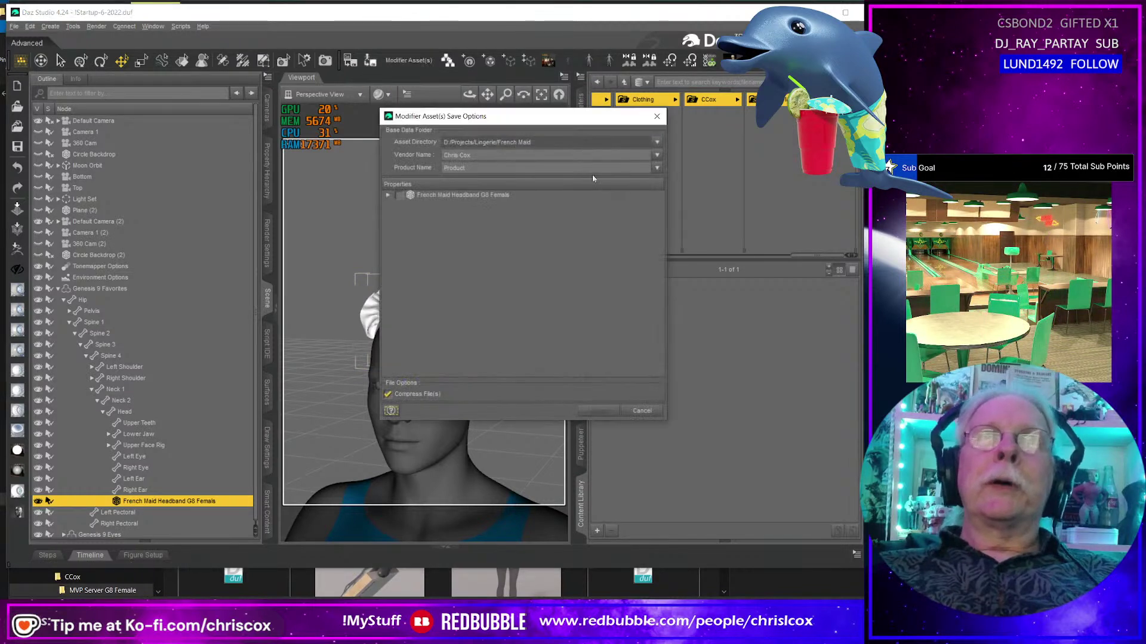
click(657, 168)
click(669, 190)
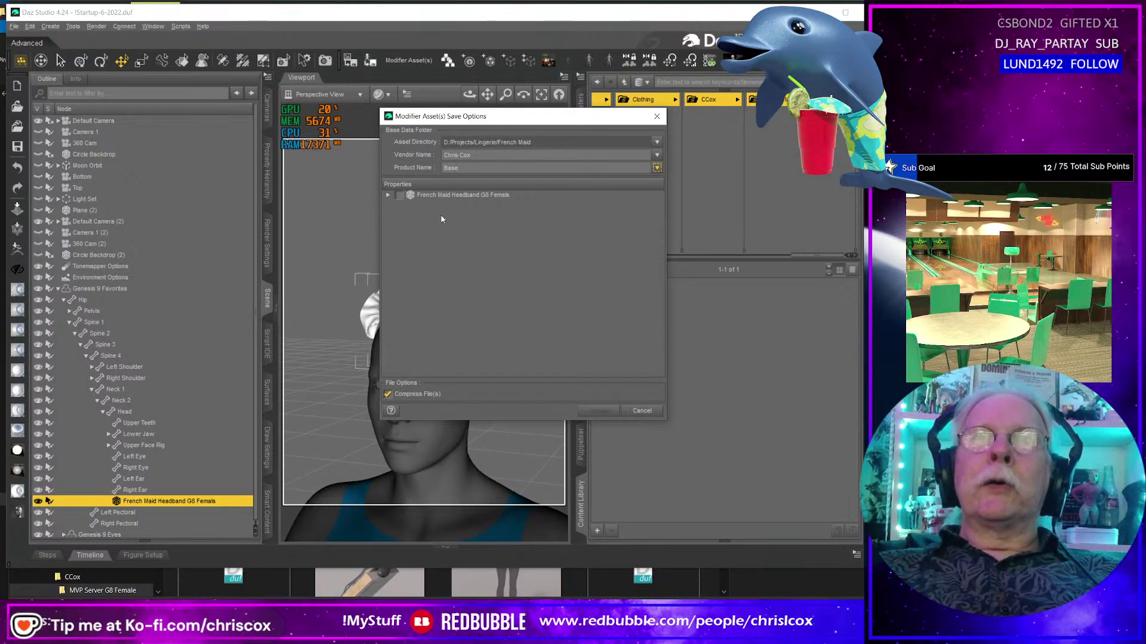
click(398, 196)
click(388, 195)
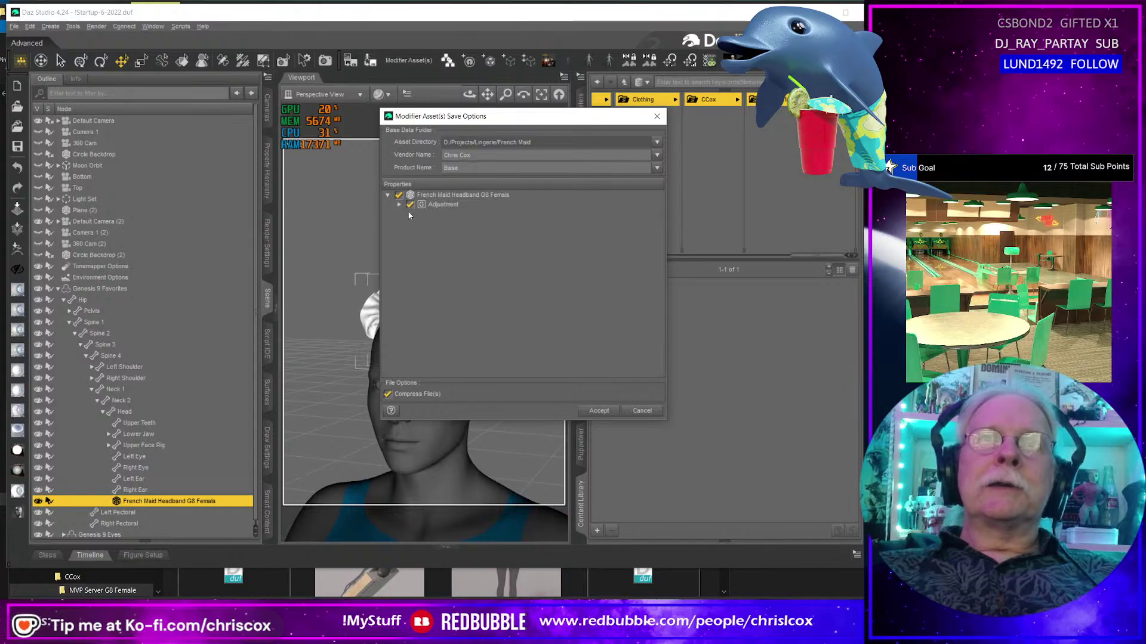
click(600, 412)
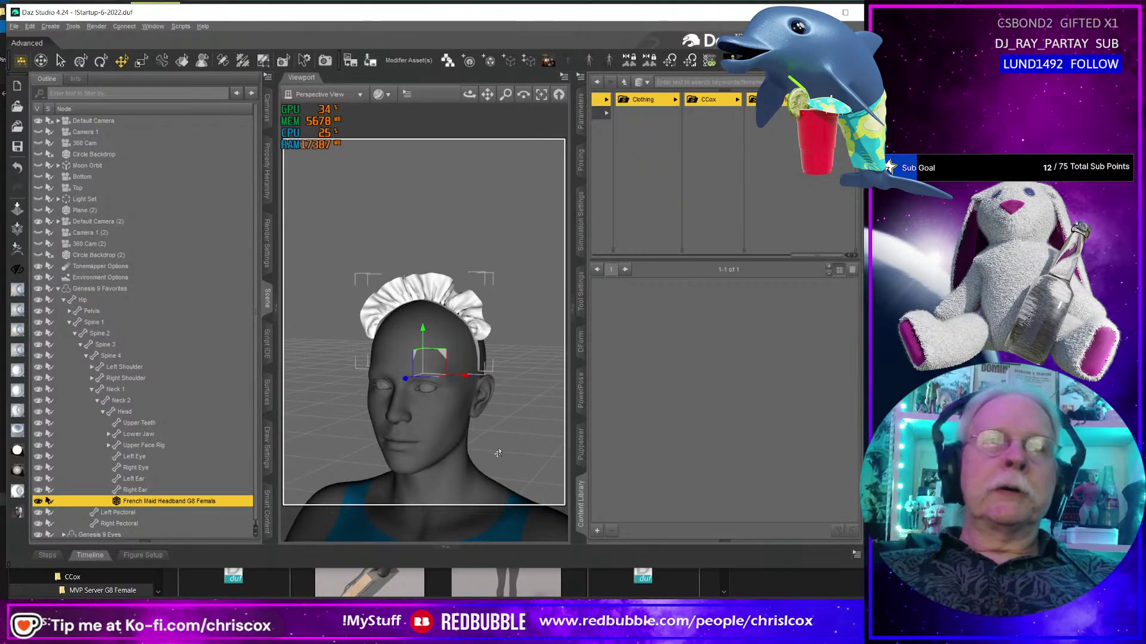
Rename the headband node under the Head bone to French Maid Headband G9.
click(101, 291)
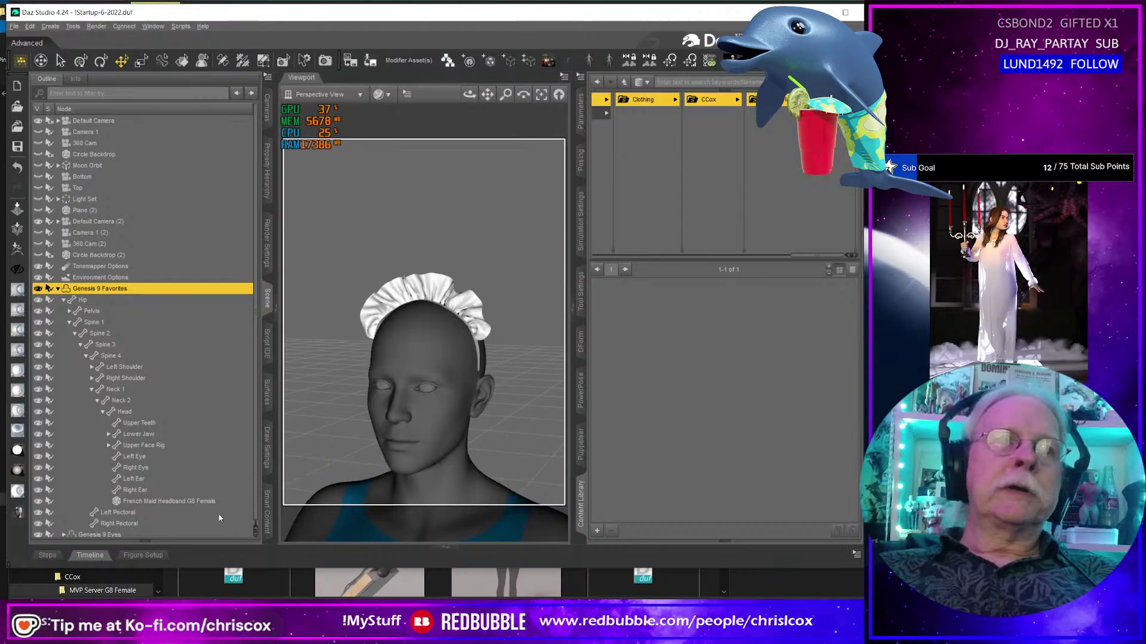
click(201, 502)
click(193, 501)
key(shift+Right)
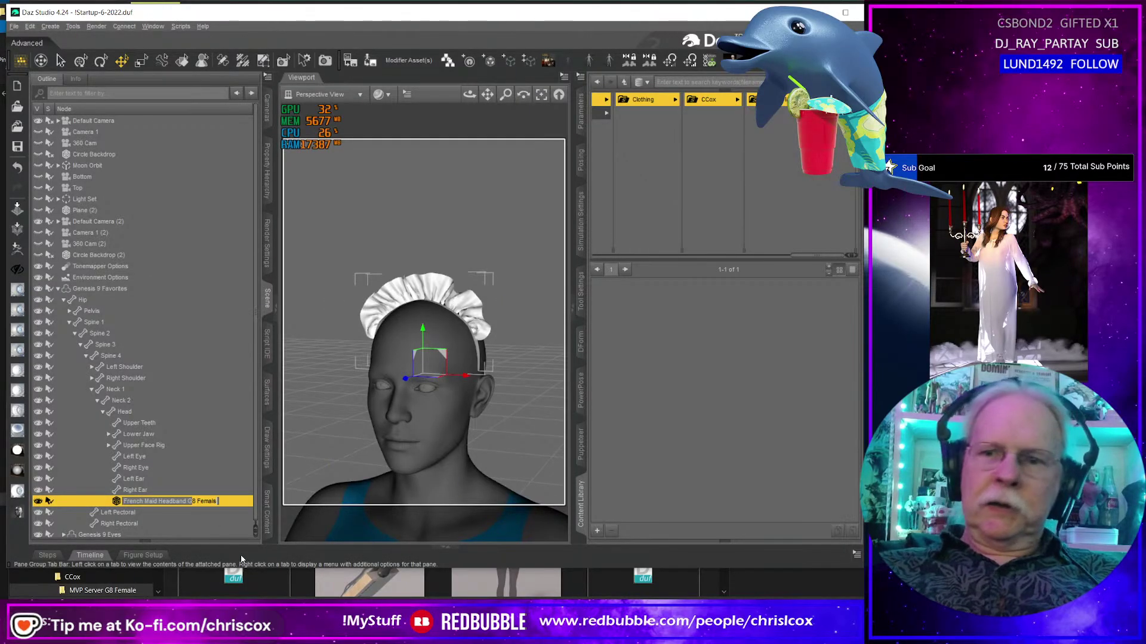
text(9)
key(Return)
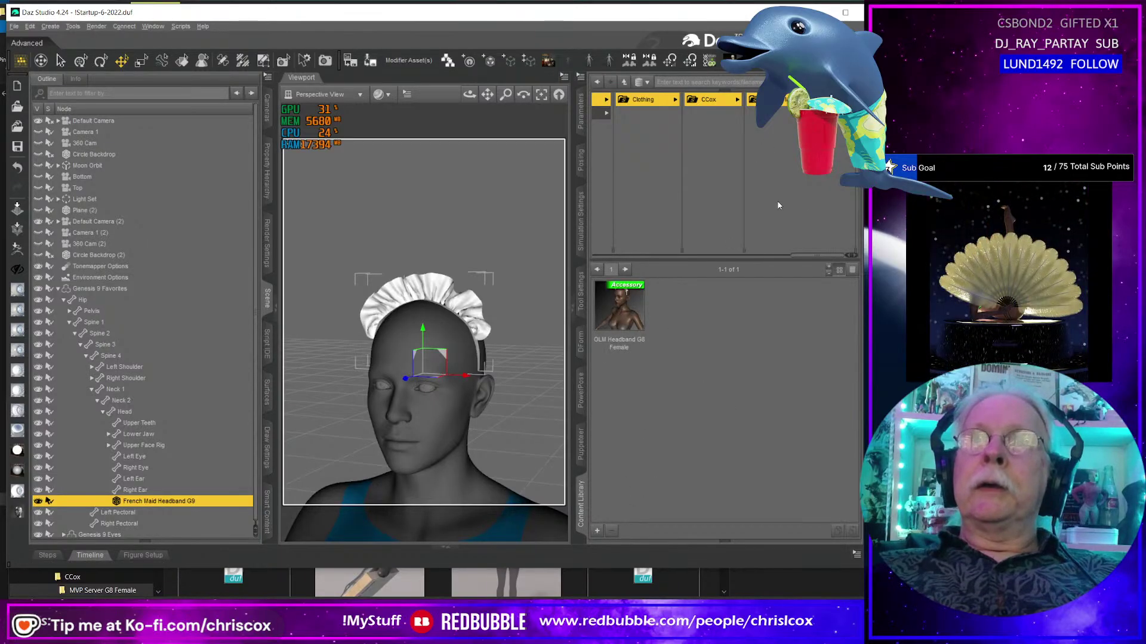
Start a Wearable(s) Preset from the Genesis 9 Favorites figure in the Ooh La Maid G9 clothing folder.
click(606, 114)
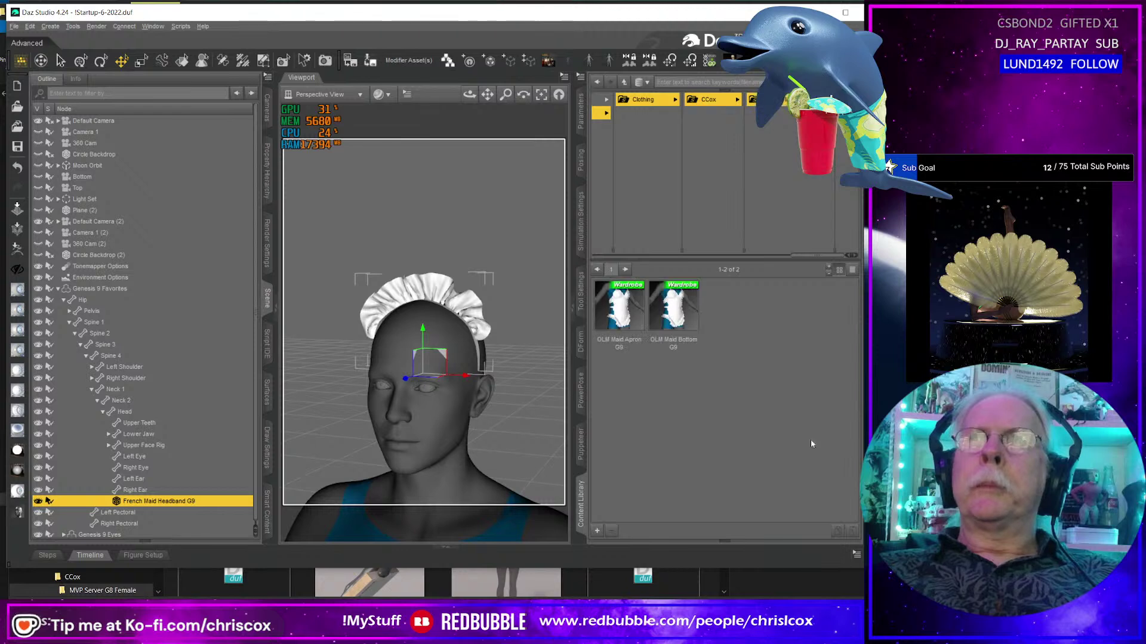
click(597, 531)
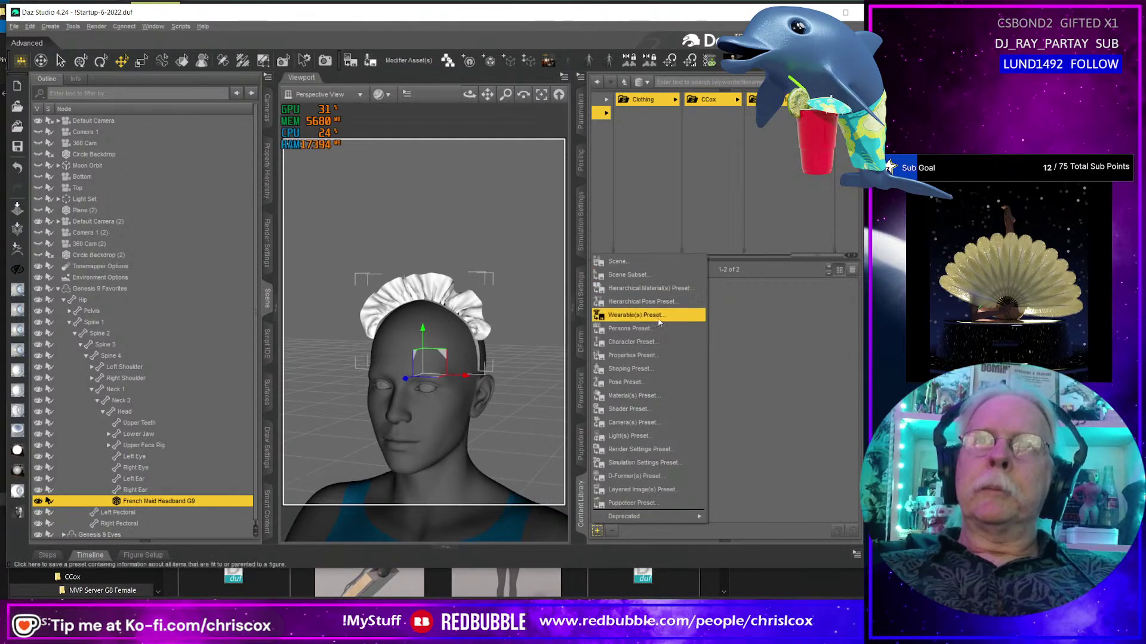
click(731, 251)
click(452, 305)
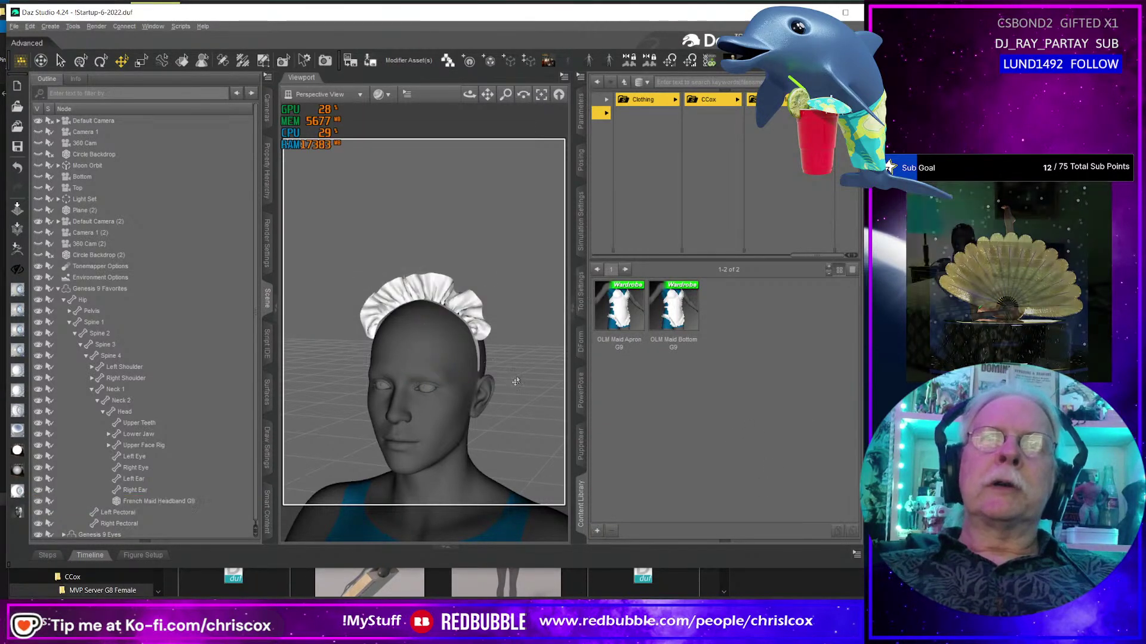
click(100, 288)
click(597, 531)
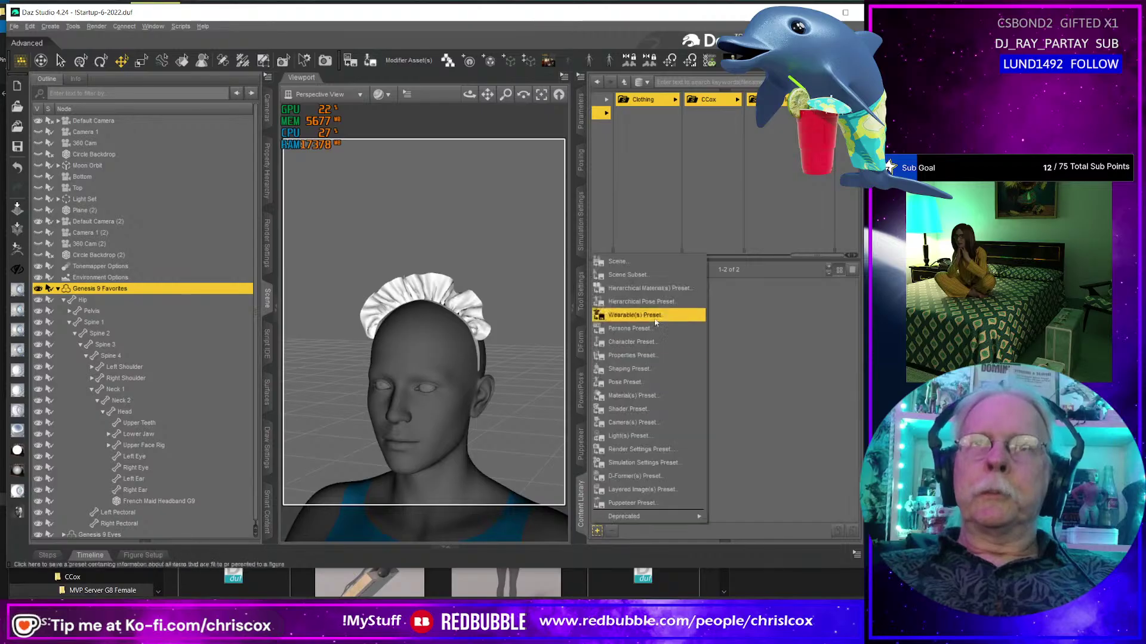
click(725, 254)
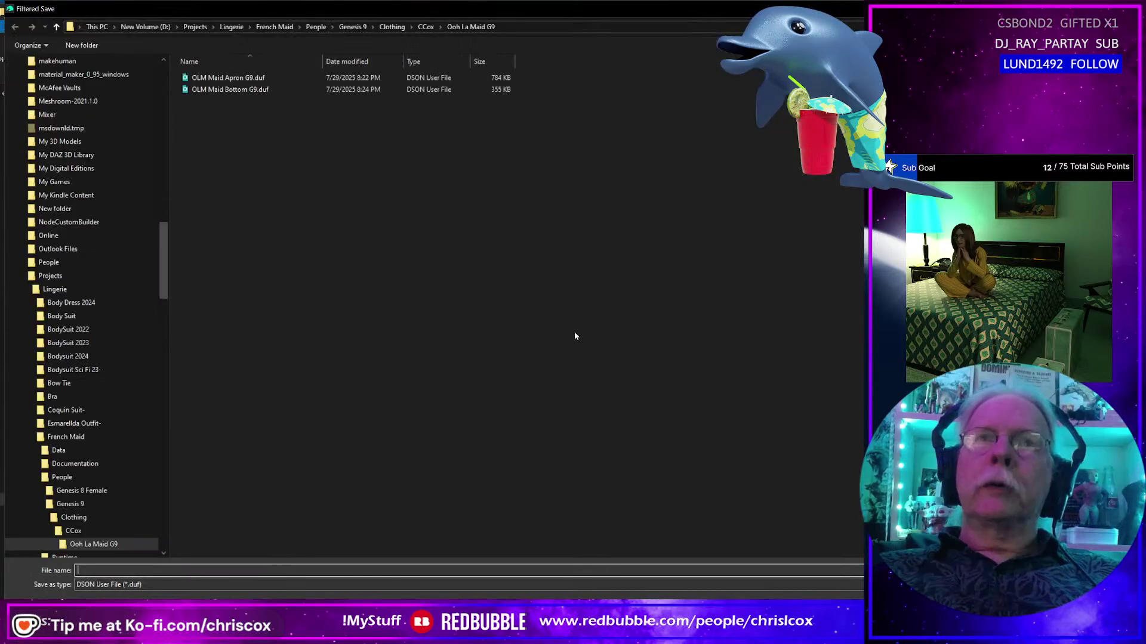
Name the preset OLM Maid Headband G9.duf and save it with only the French Maid Headband G9 node included.
click(239, 90)
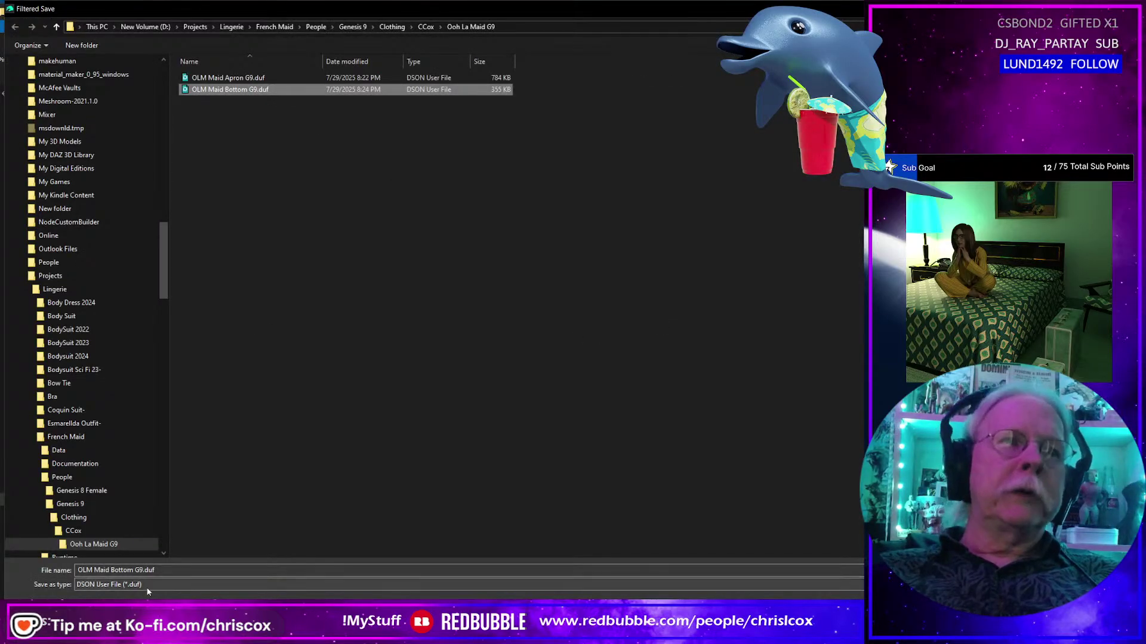
click(122, 569)
double_click(122, 570)
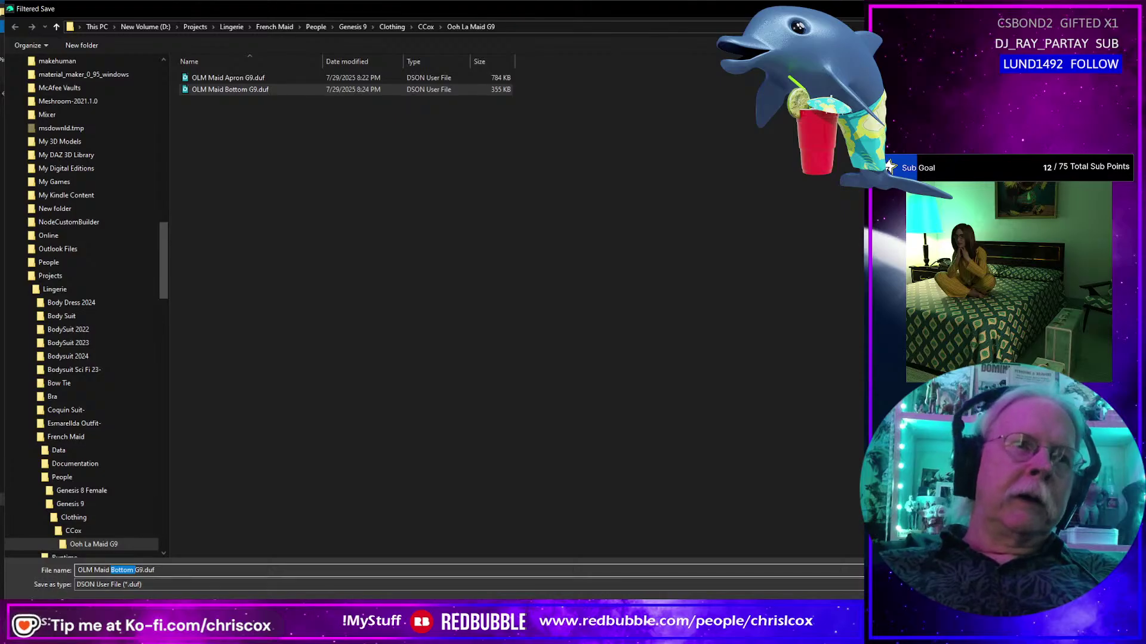
text(Headband)
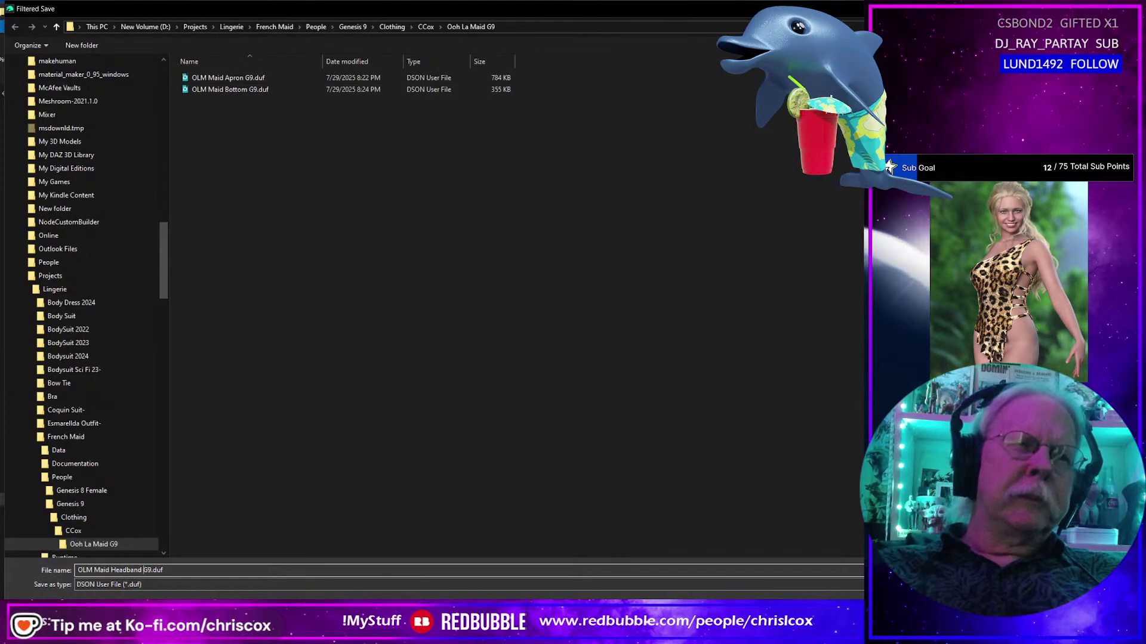
key(Return)
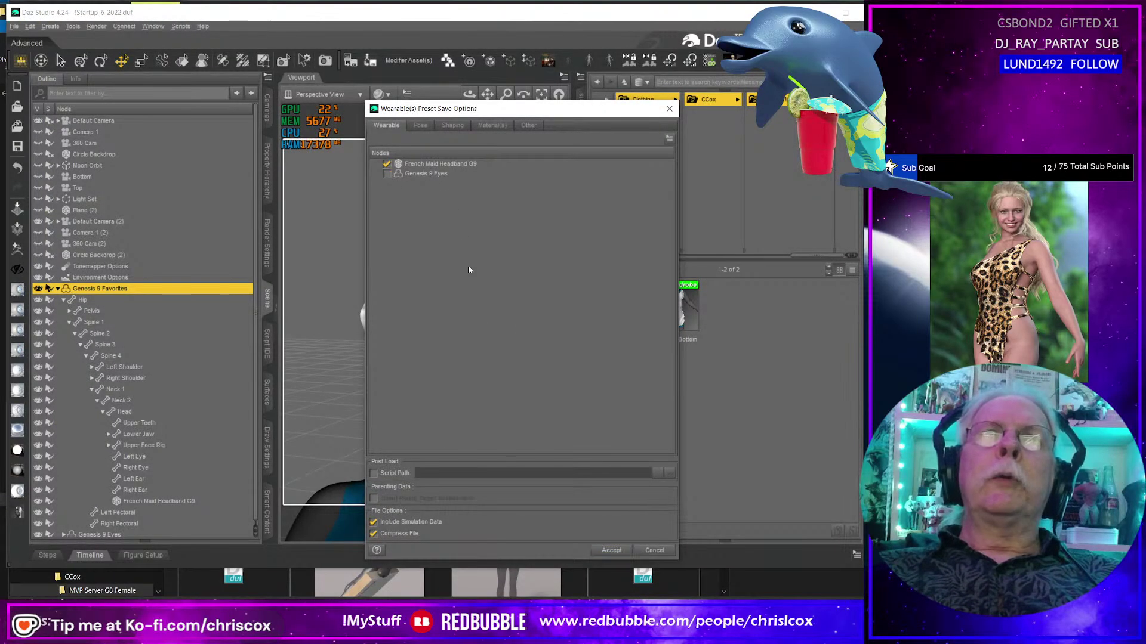
click(611, 550)
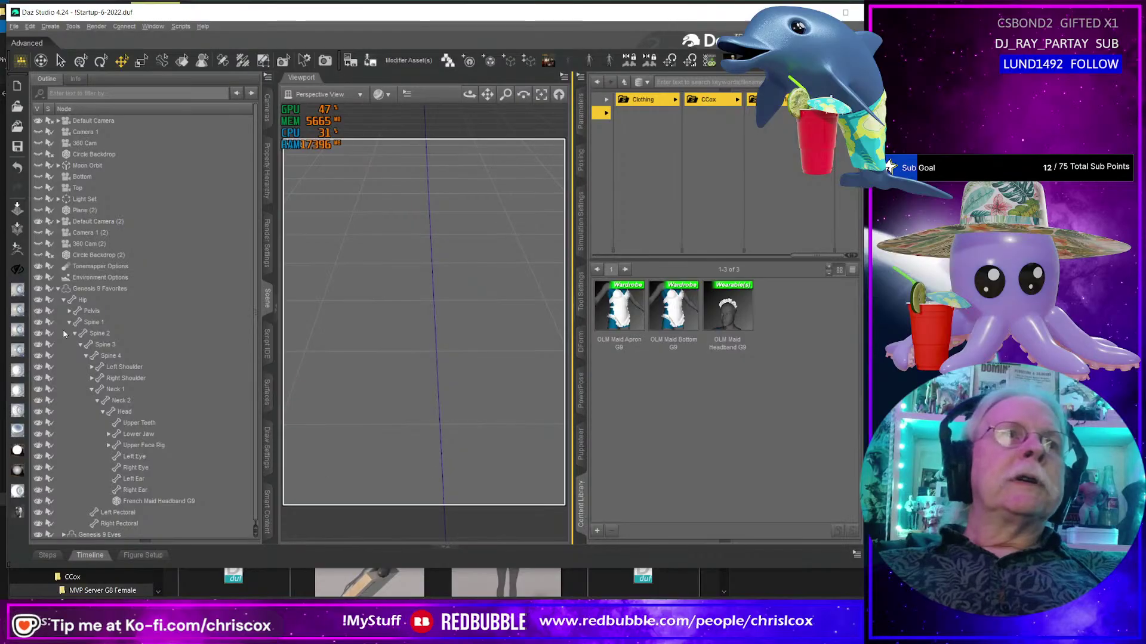
Hide the Genesis 9 Favorites figure and load a Genesis 8 Female figure into the scene.
click(58, 289)
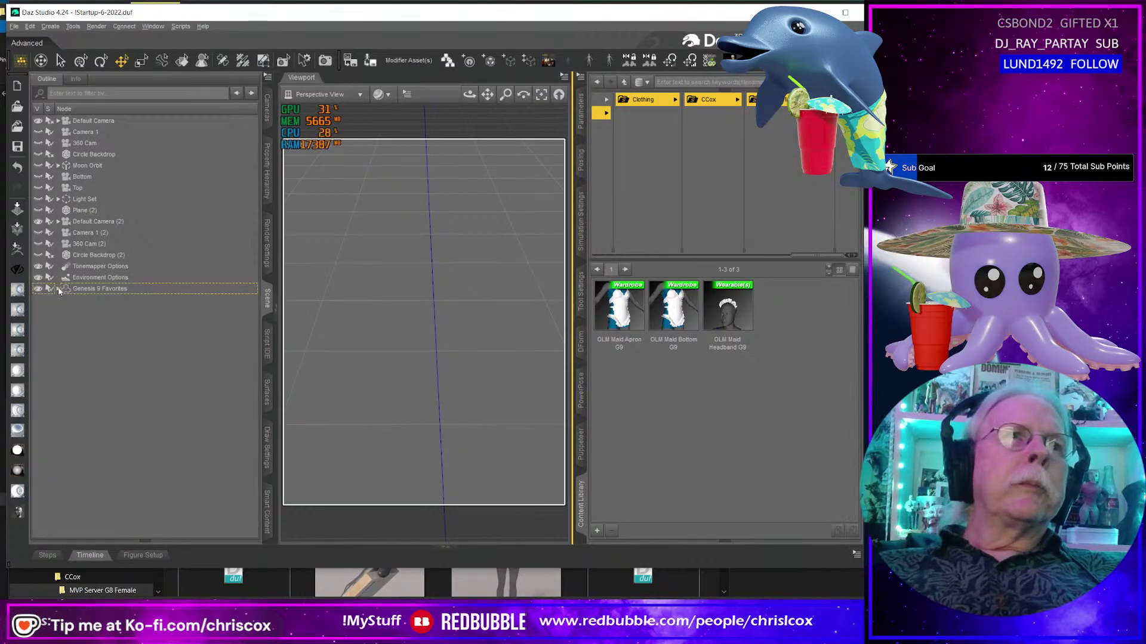
click(154, 290)
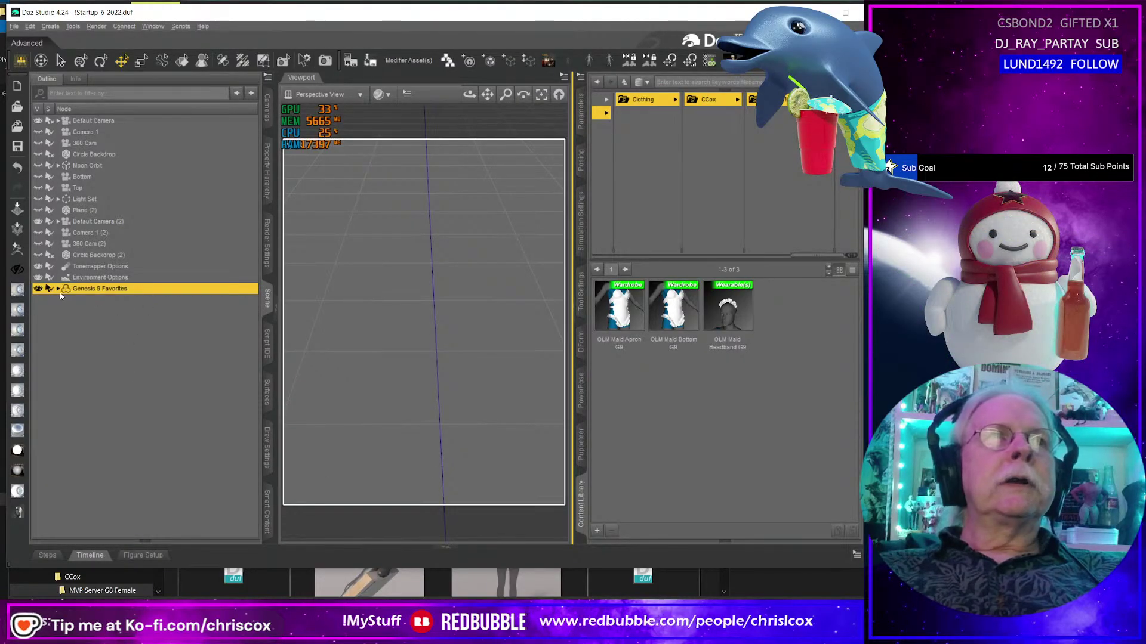
click(465, 340)
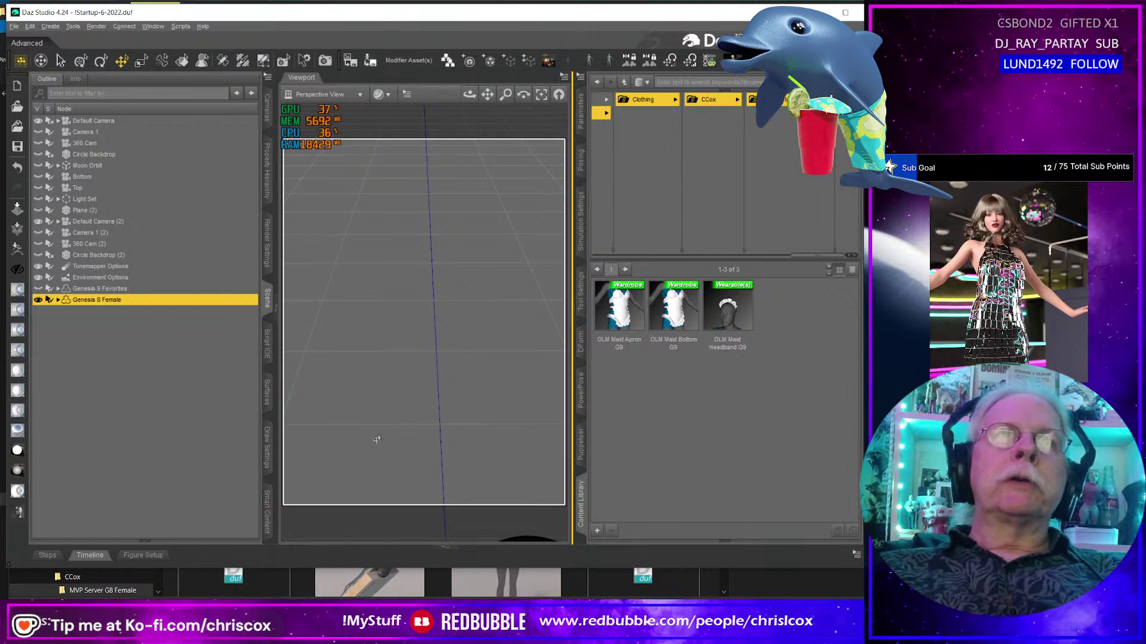
scroll(440, 429, down, 5)
middle_drag(455, 432, 482, 399)
scroll(405, 475, up, 5)
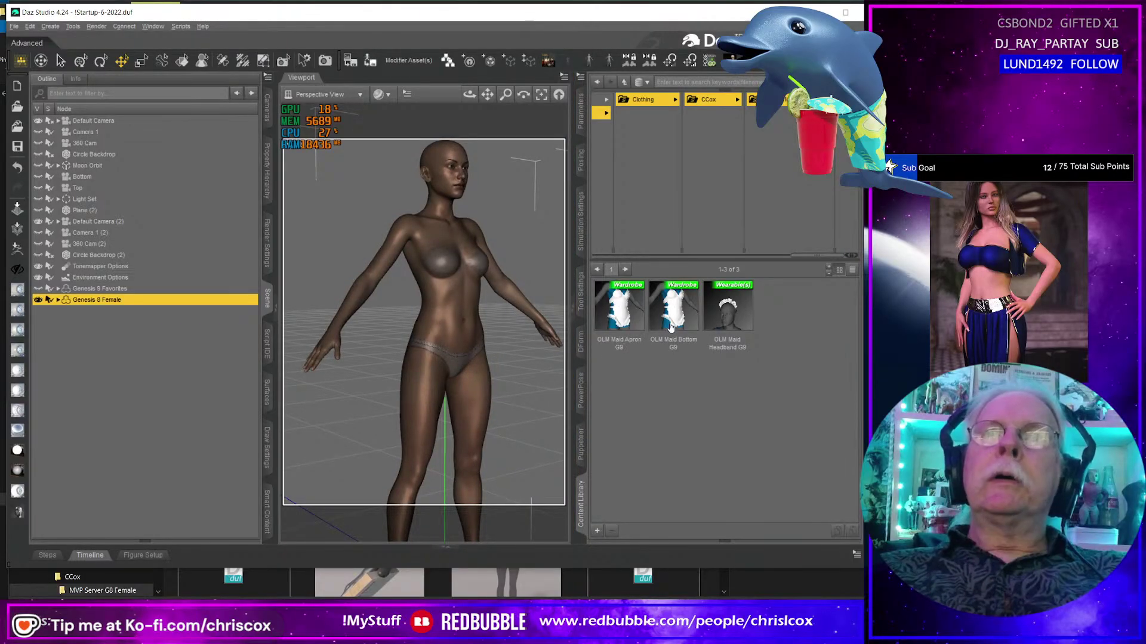
Load OLM Maid Bottom G9 onto the Genesis 8 Female, auto-fitting it from Genesis 9 as Full-Body, and check the fit from behind and front.
click(442, 331)
double_click(676, 319)
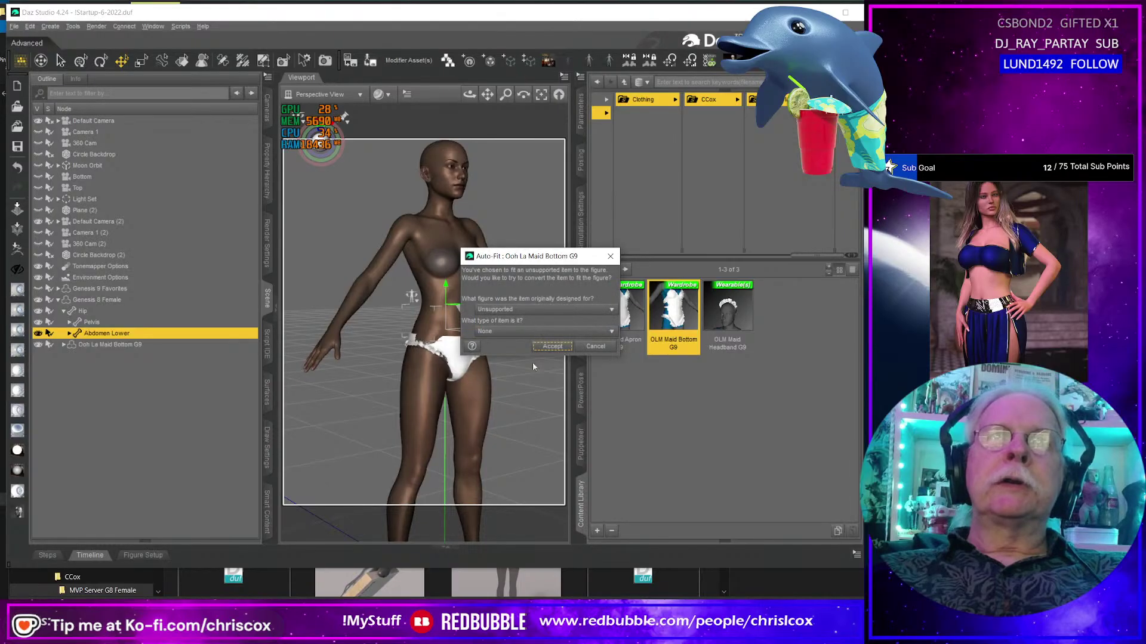
click(523, 310)
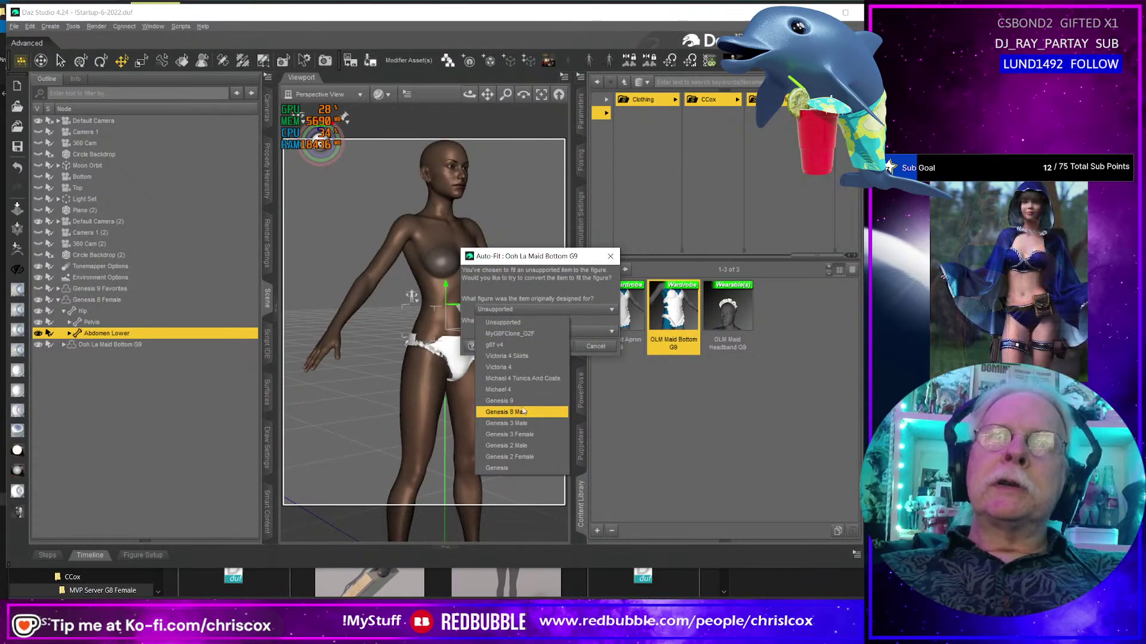
click(522, 401)
click(525, 332)
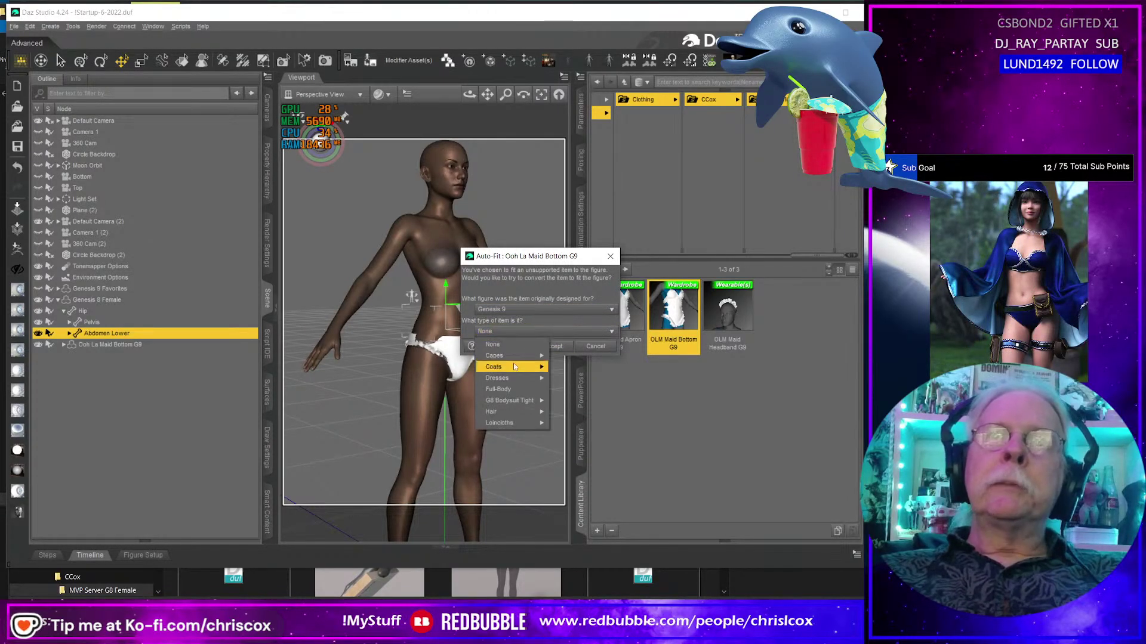
click(512, 389)
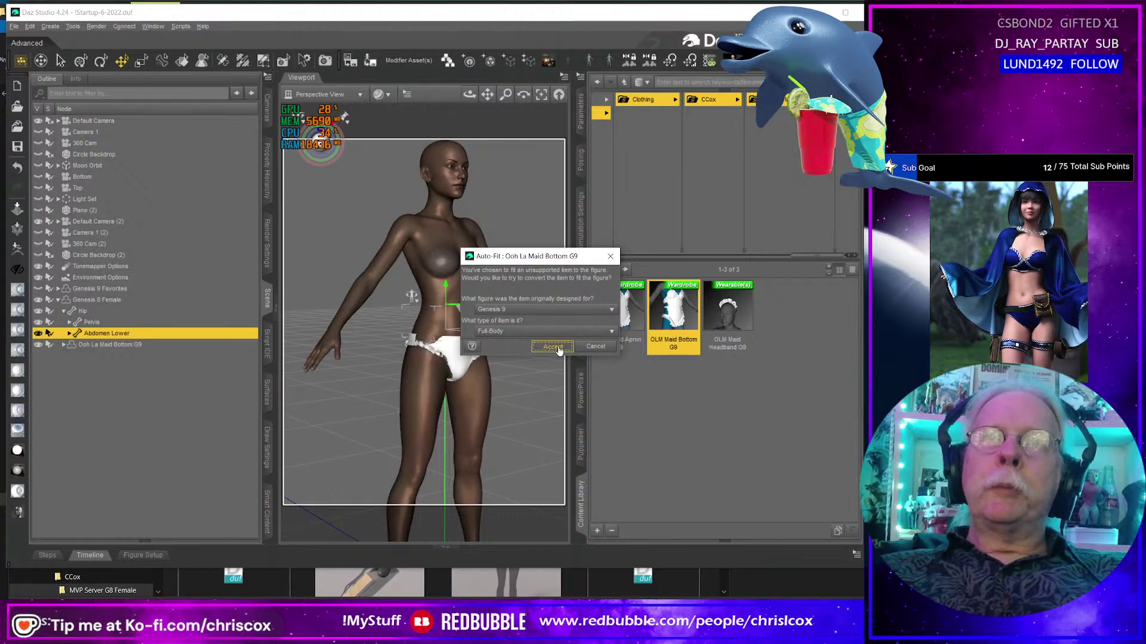
click(561, 348)
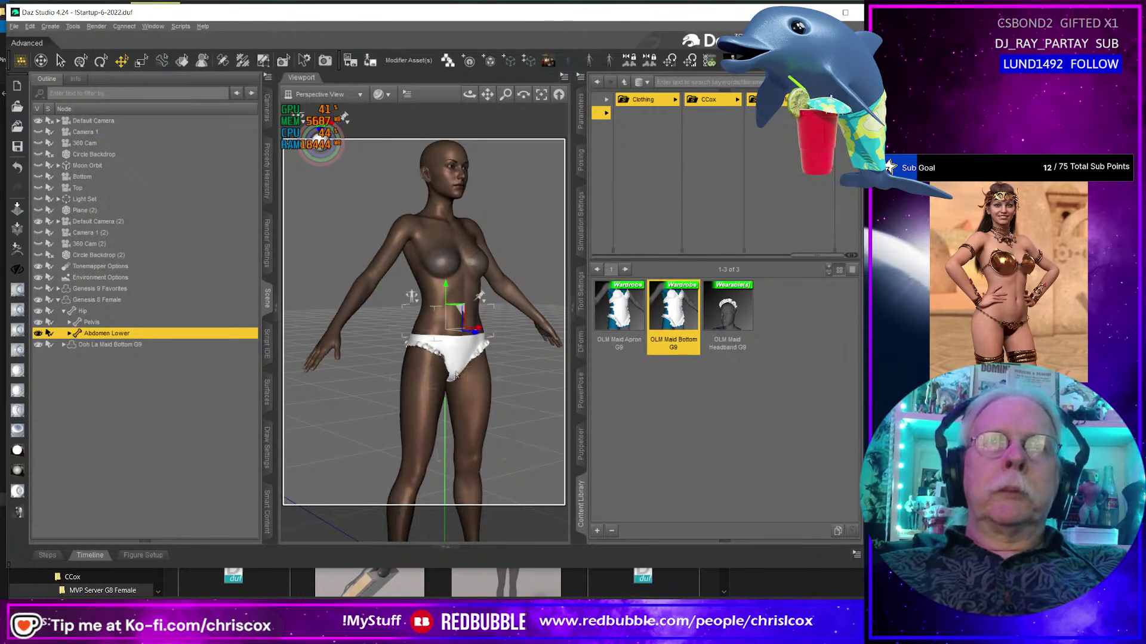
alt+drag(454, 372, 572, 373)
scroll(424, 323, up, 5)
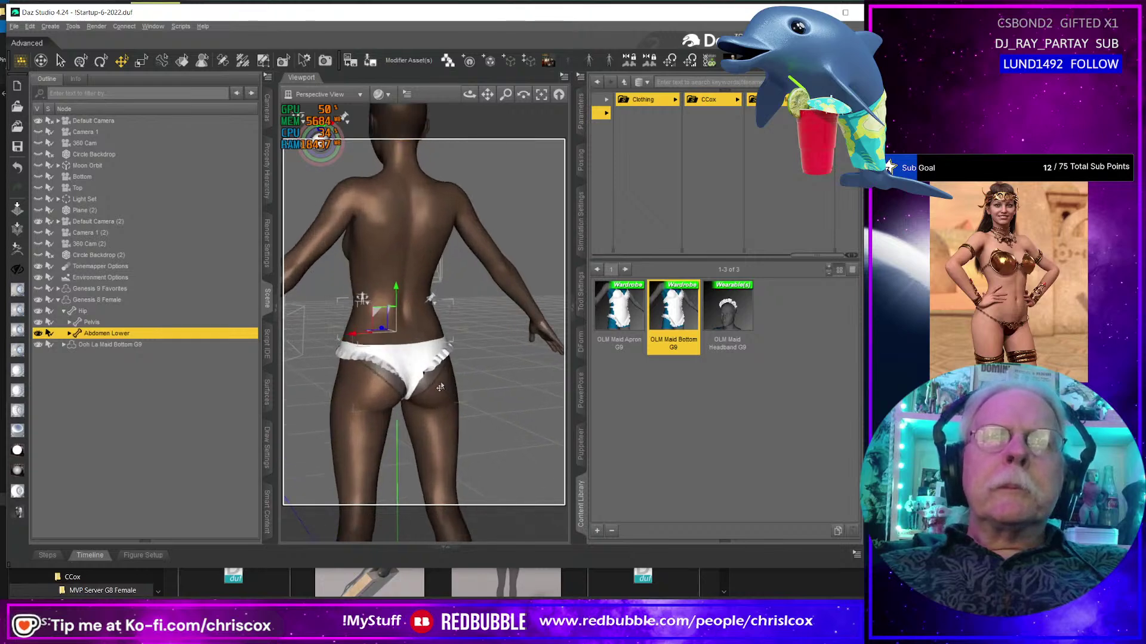
alt+drag(418, 358, 558, 325)
alt+drag(498, 448, 483, 373)
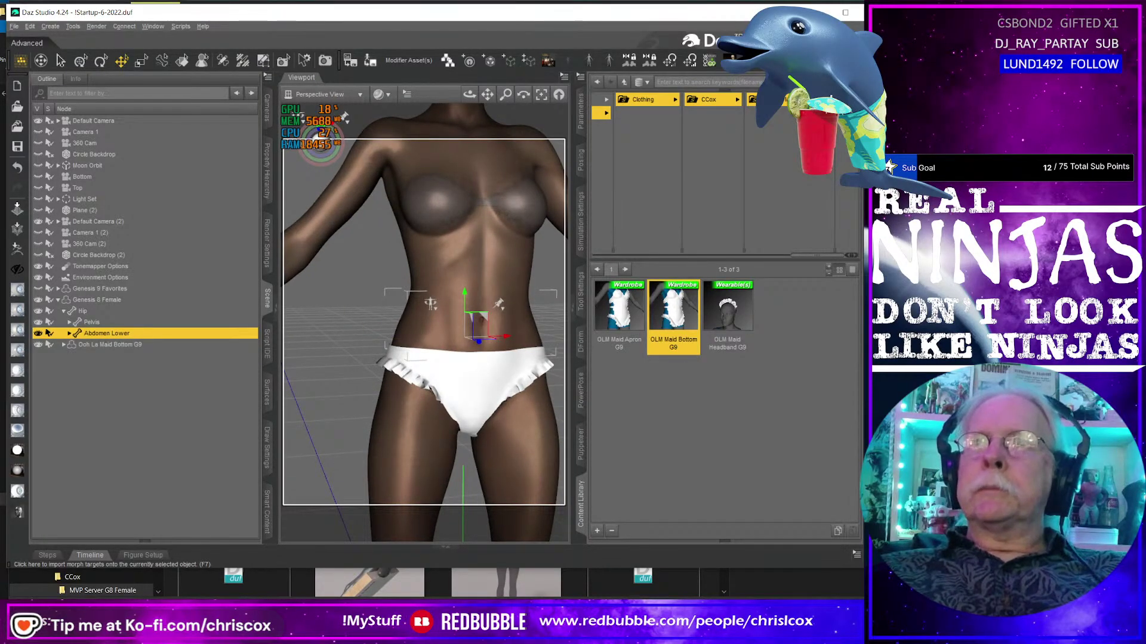
Try to load French Maid Bottom G8 Female.obj from the WIP folder as a morph with the Abdomen Lower bone selected.
key(F7)
click(706, 173)
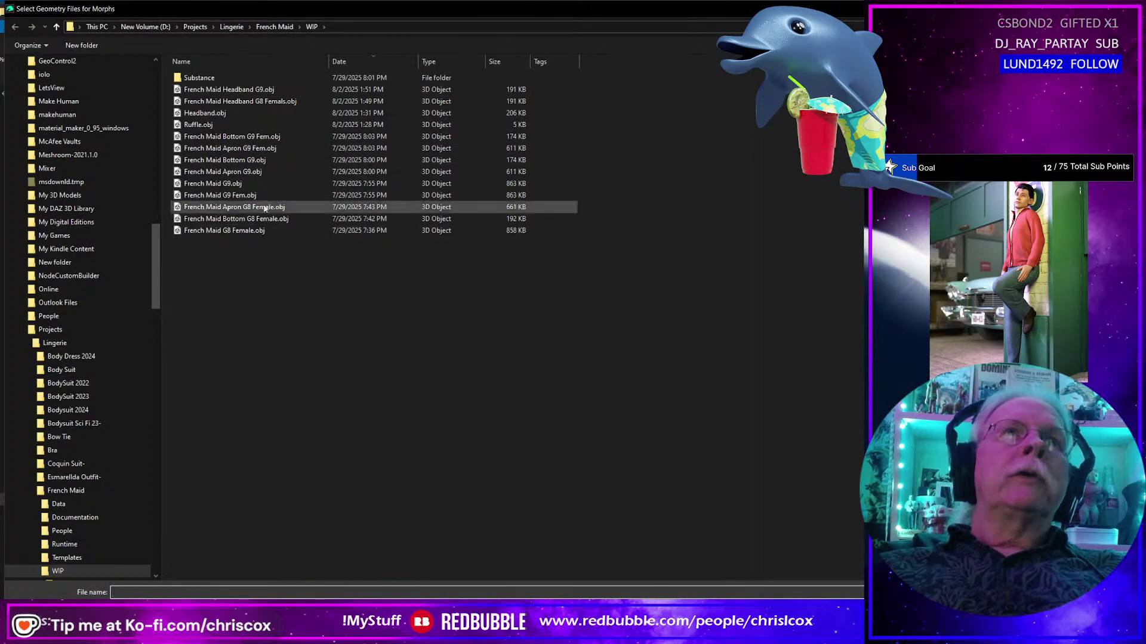
click(261, 138)
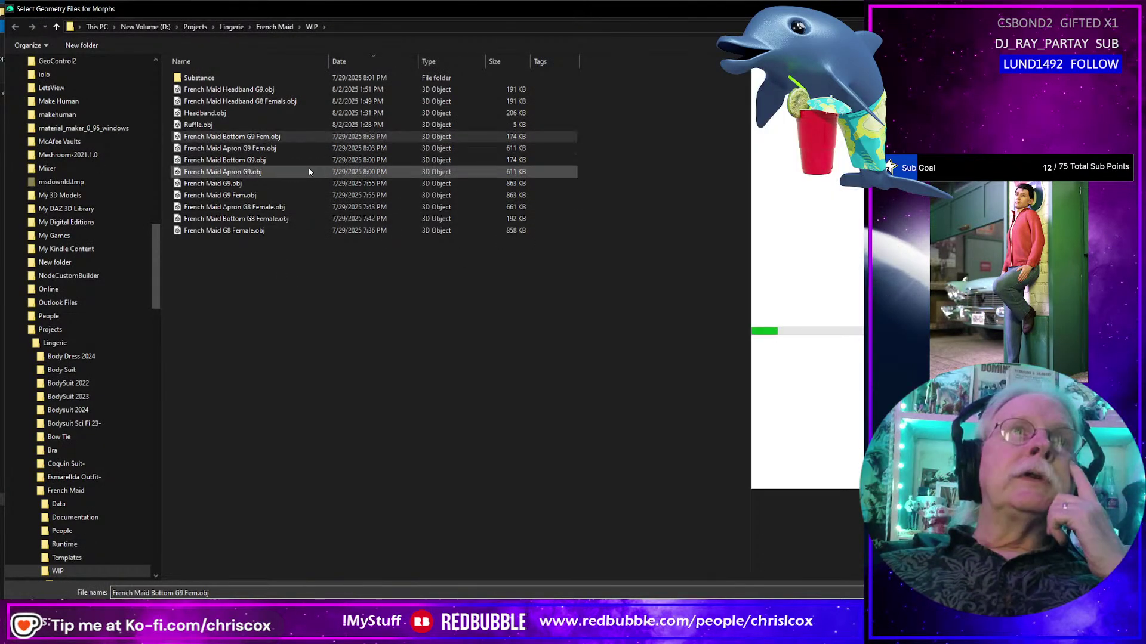
click(292, 149)
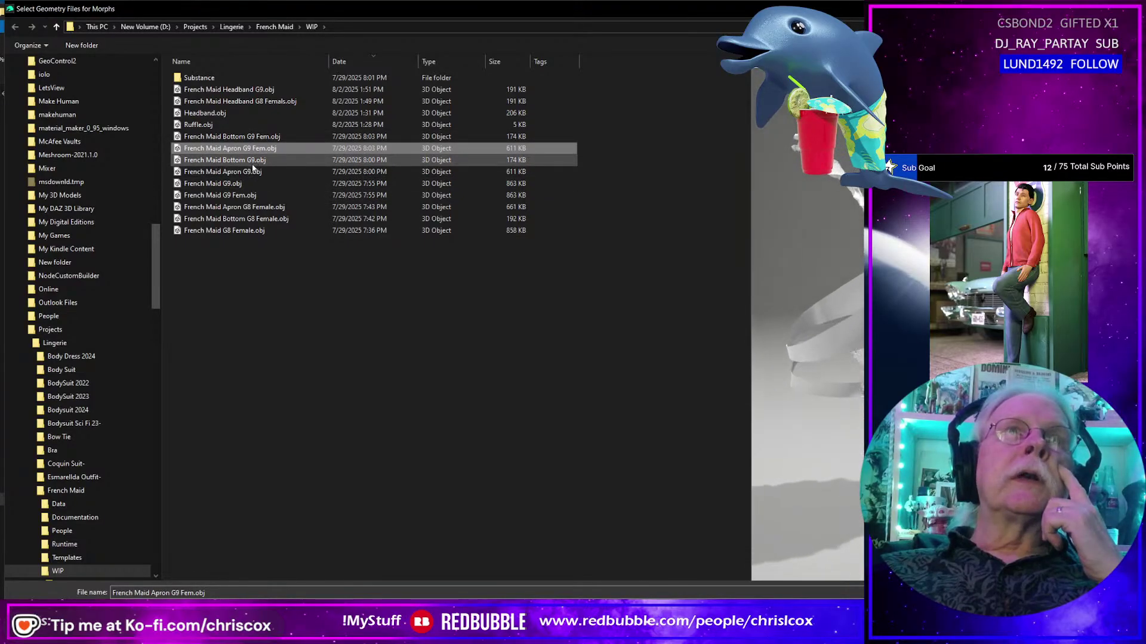
click(237, 219)
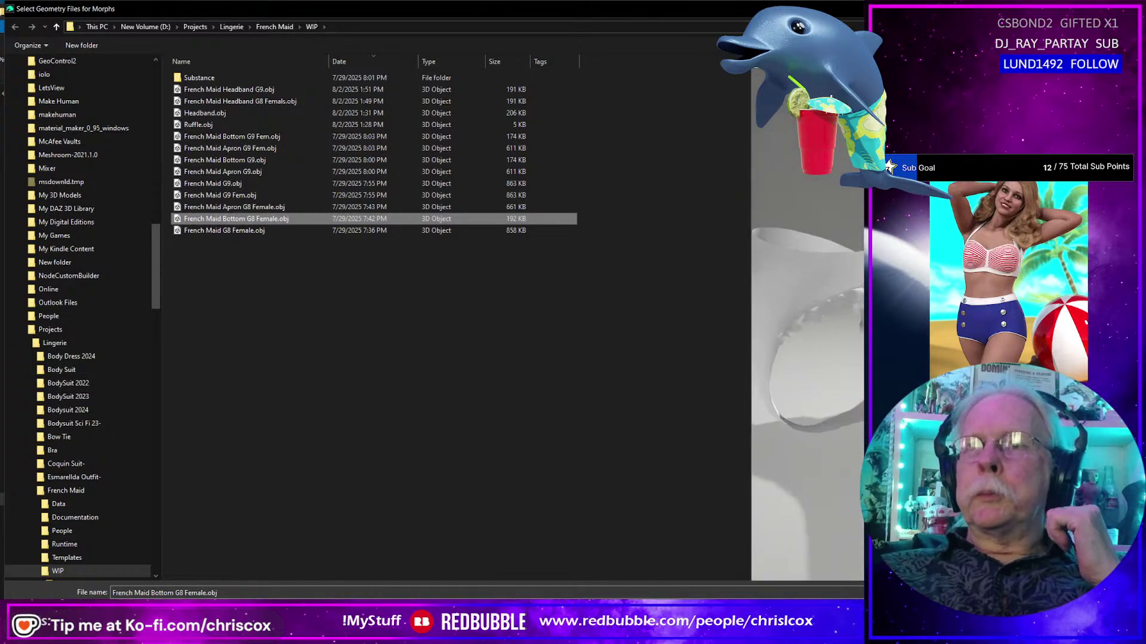
key(Return)
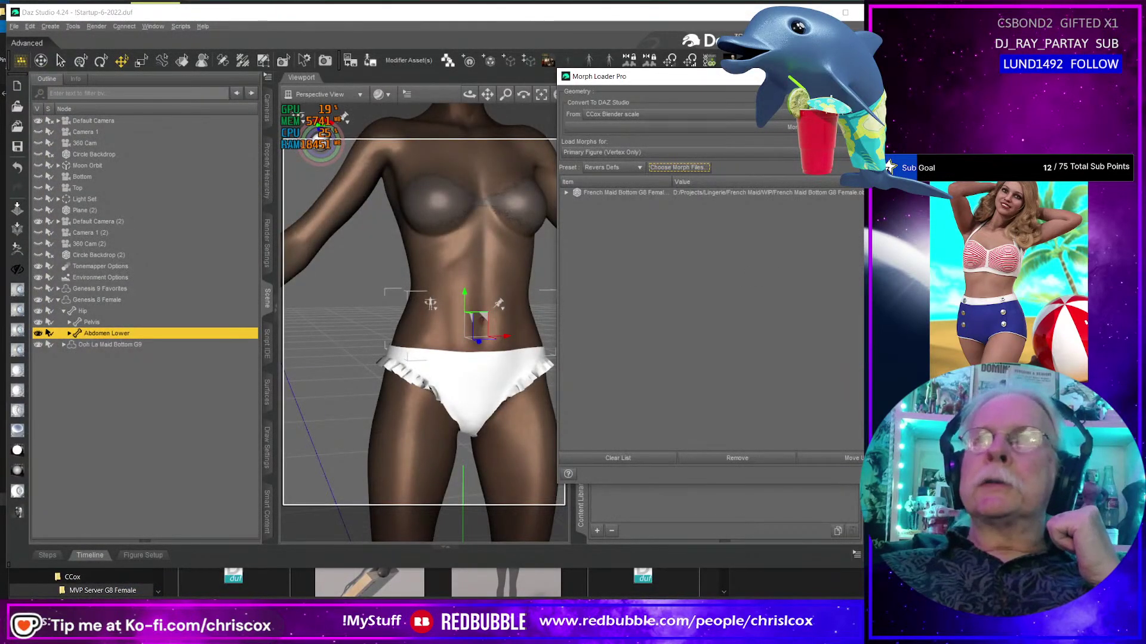
key(Return)
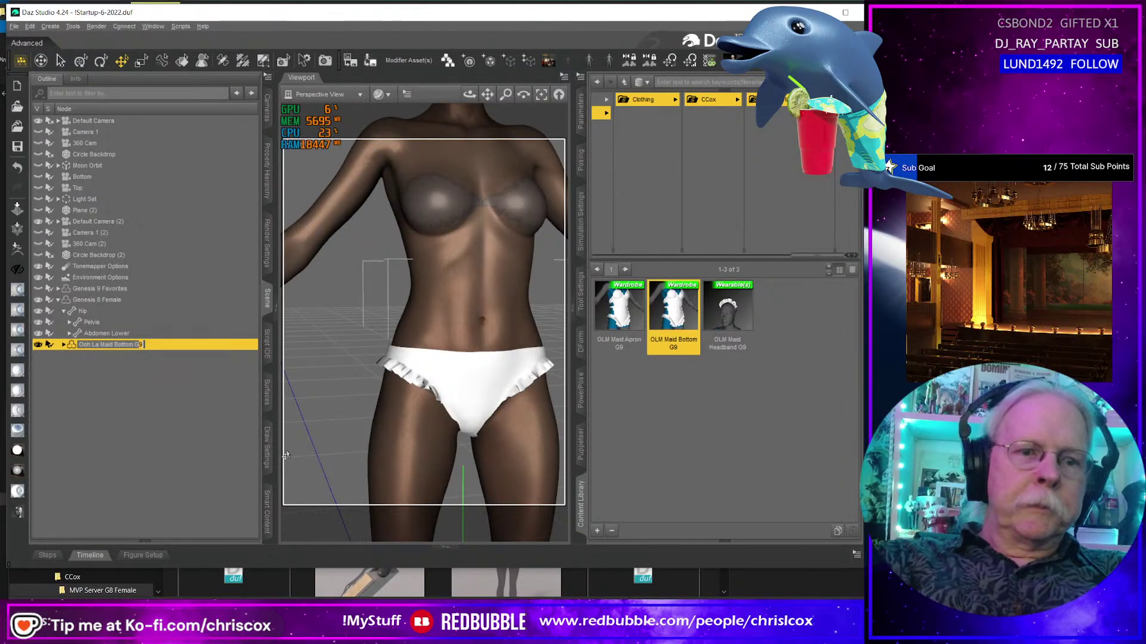
Rename the bottom's node to Ooh La Maid Bottom G8 Female and load French Maid Bottom G8 Female.obj onto it as a morph.
text(Female)
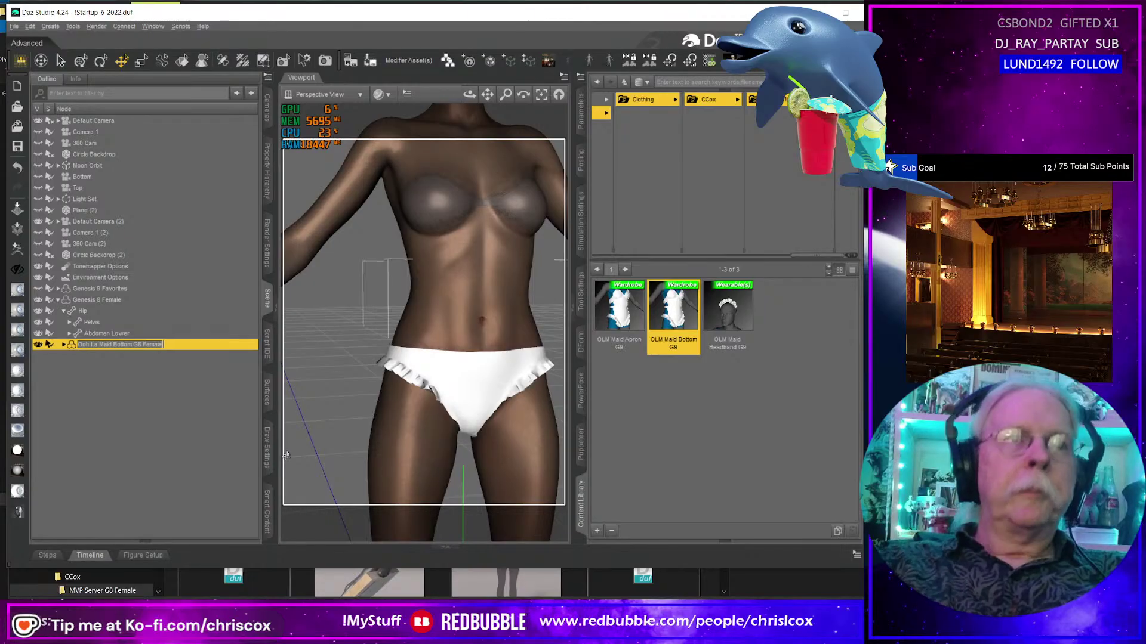
key(Return)
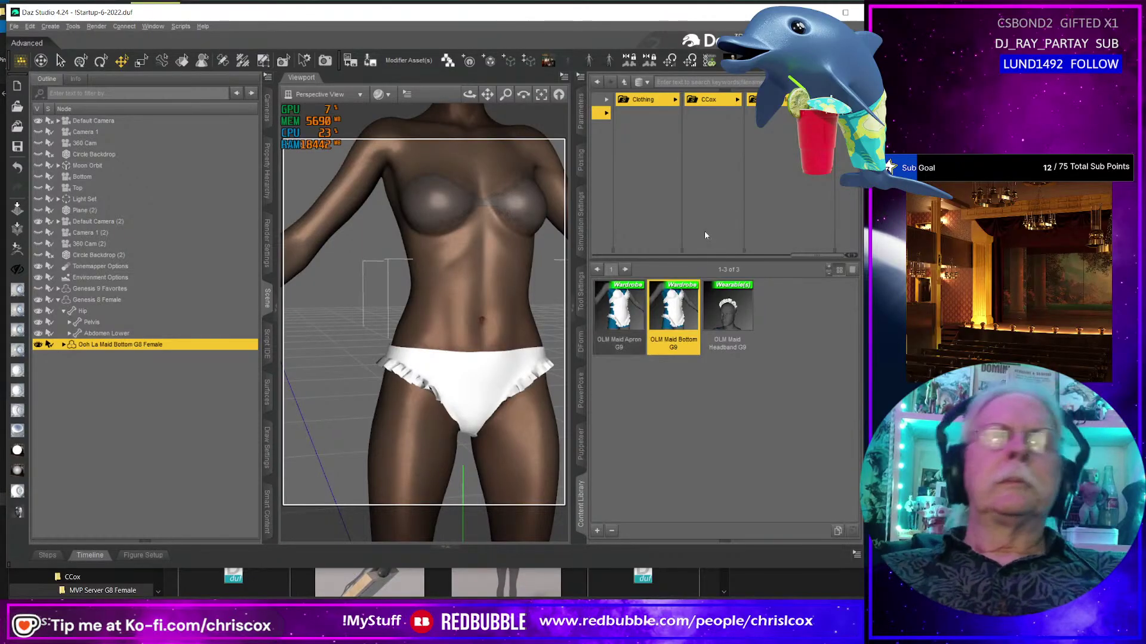
click(17, 250)
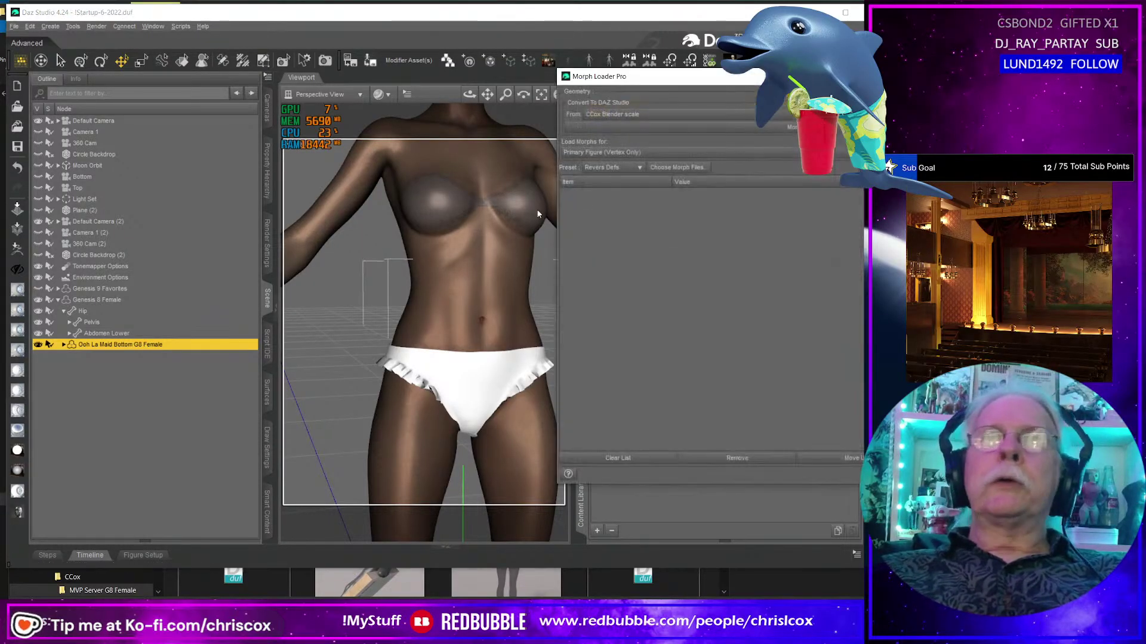
click(677, 167)
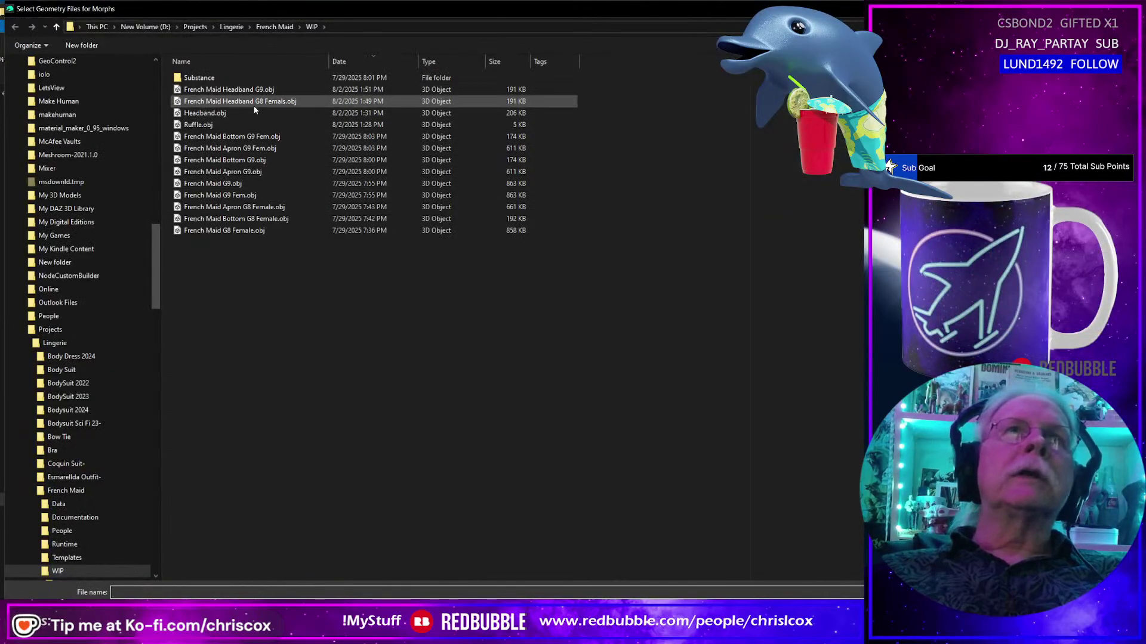
click(263, 221)
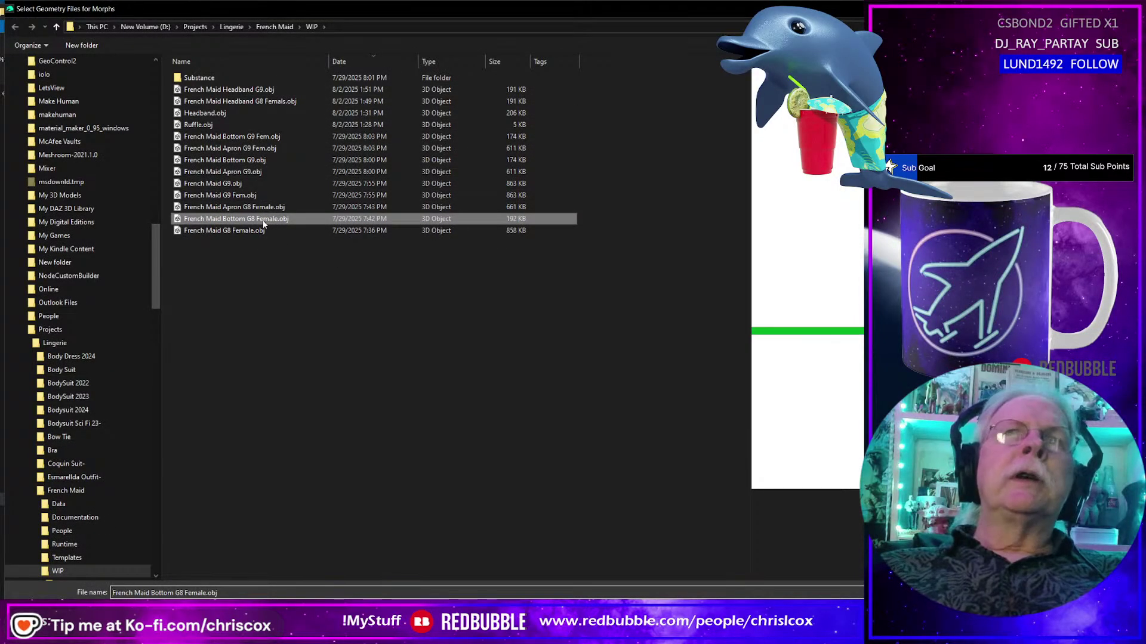
double_click(263, 220)
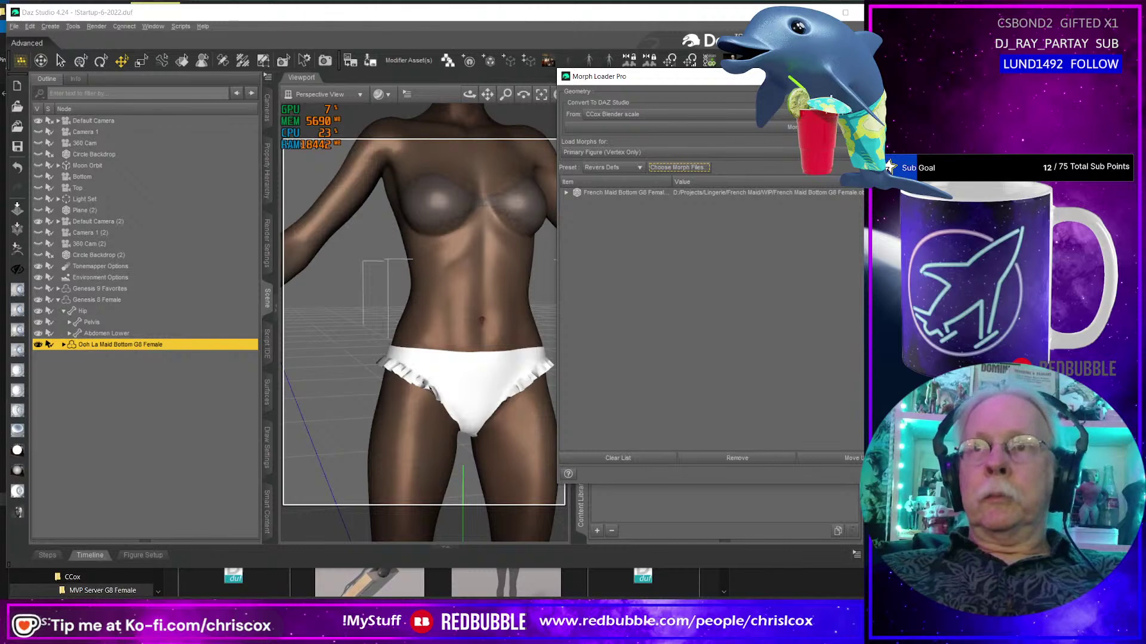
key(Return)
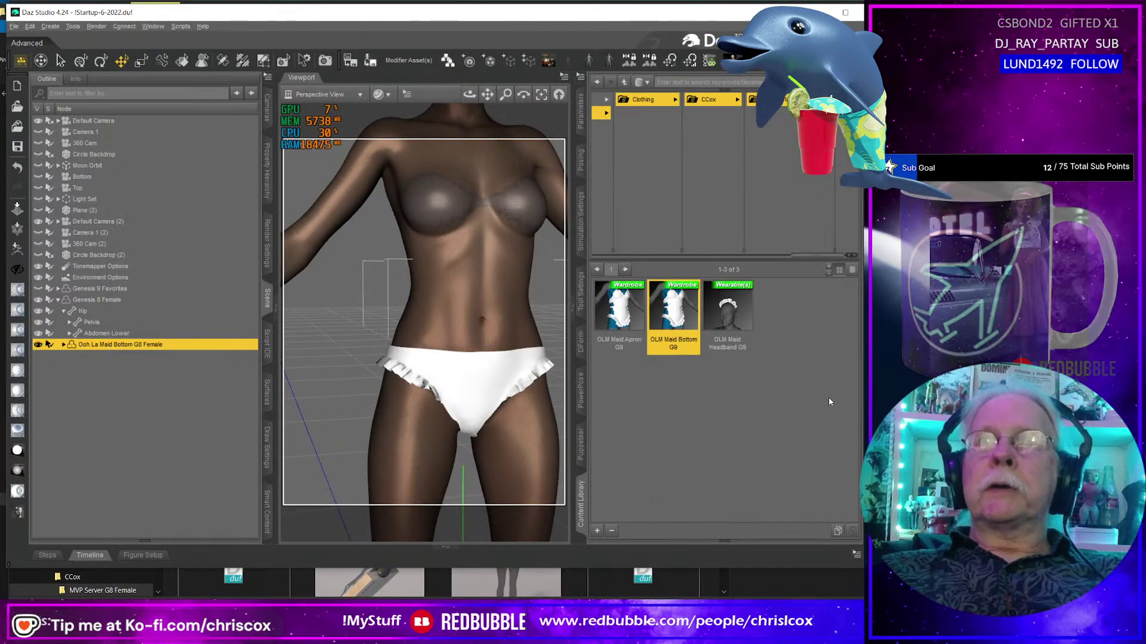
Try out the French Maid Bottom G8 Female morph on the bottom and inspect the garment's shape from the front and below.
click(581, 113)
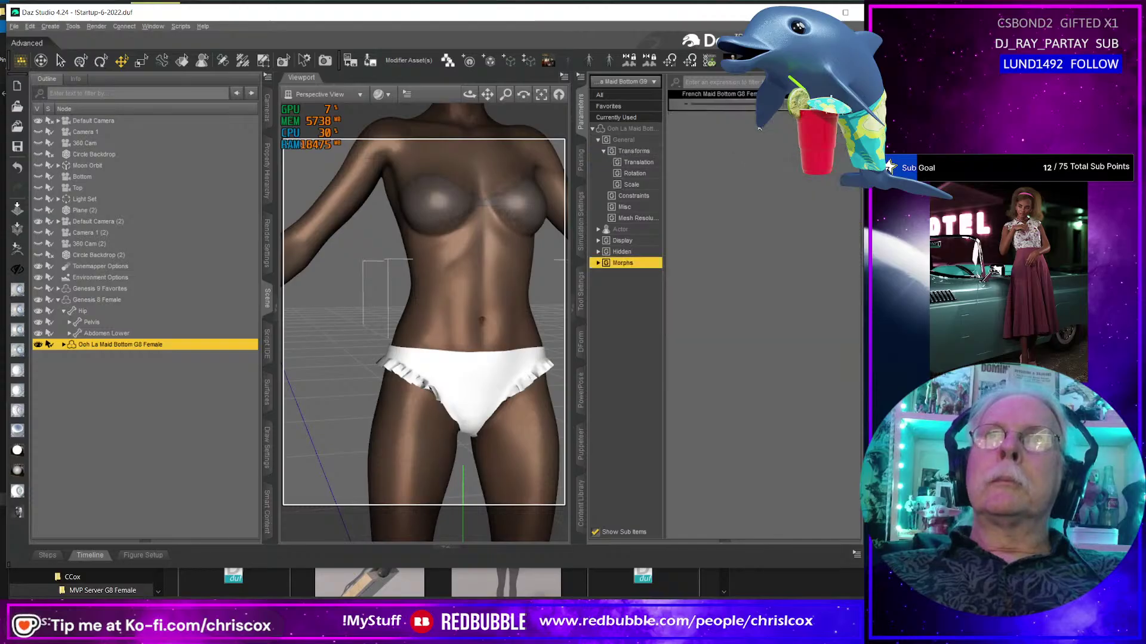
click(716, 103)
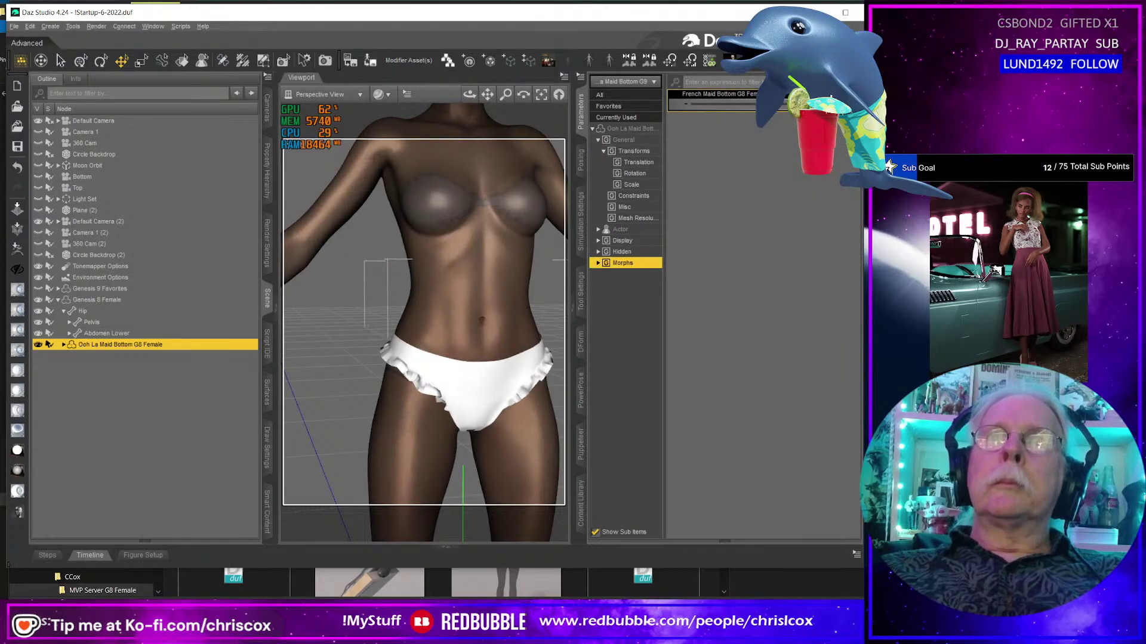
mouse_move(417, 419)
middle_down()
mouse_move(534, 418)
mouse_move(400, 416)
middle_up()
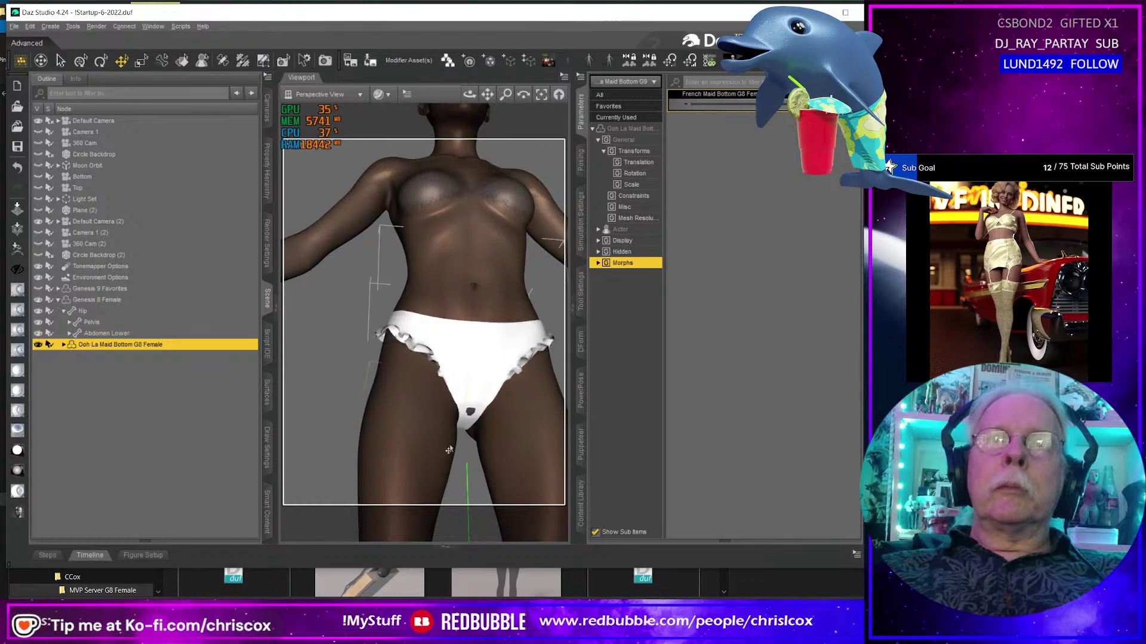
middle_drag(471, 427, 483, 376)
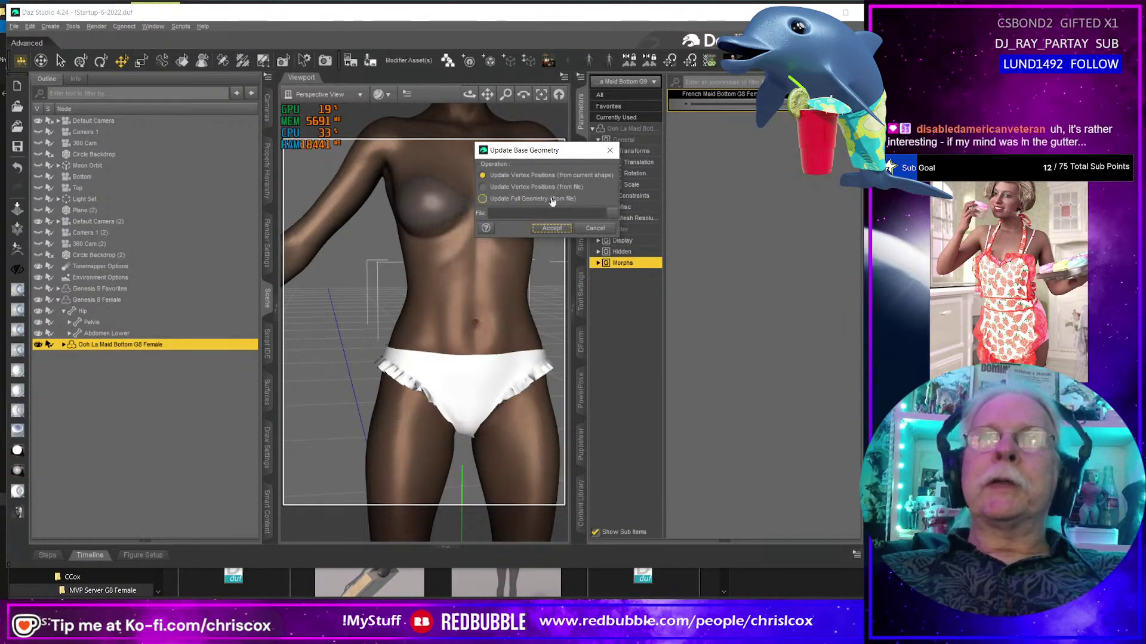
Set the base geometry update to vertex positions from file, choosing French Maid Bottom G8 Female.obj from Projects > Lingerie > French Maid > WIP.
click(532, 187)
click(612, 215)
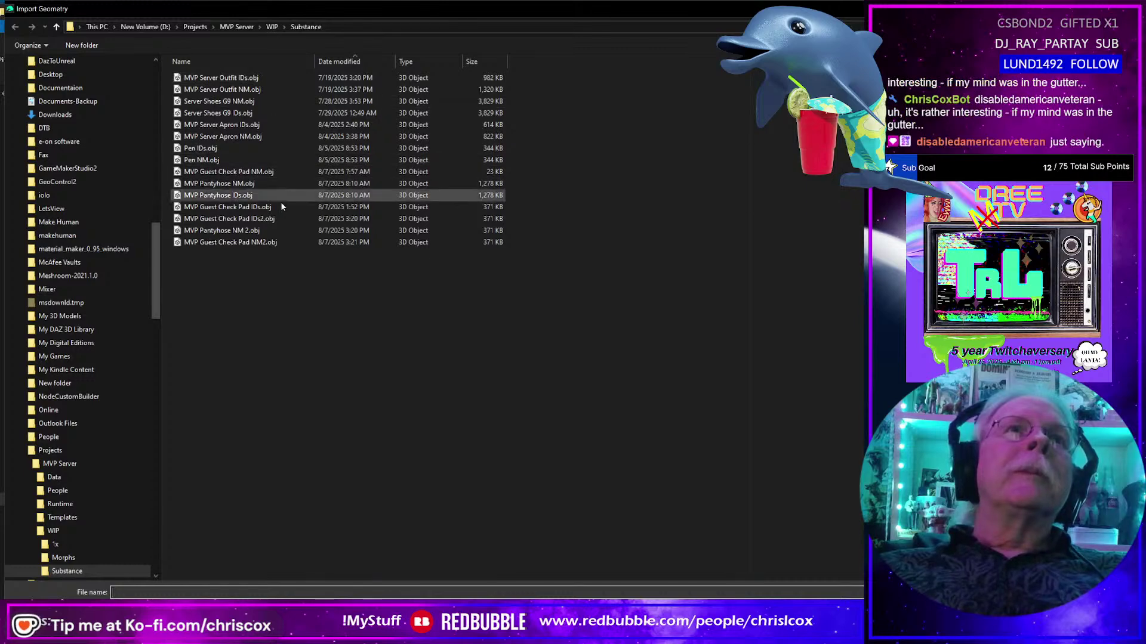
click(76, 450)
key(i)
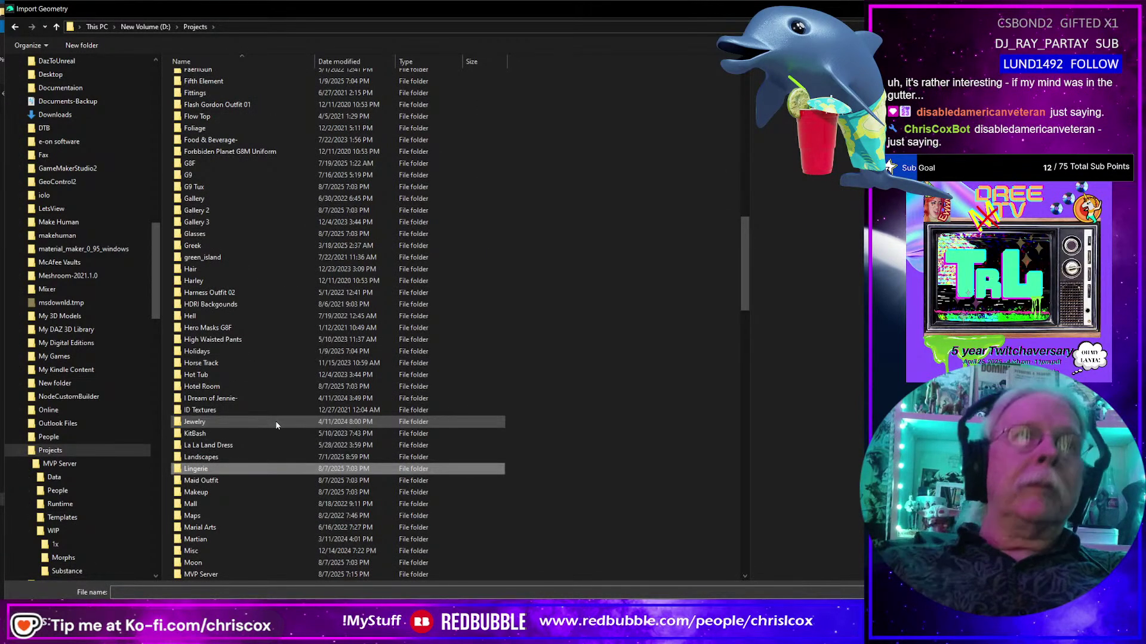
key(Return)
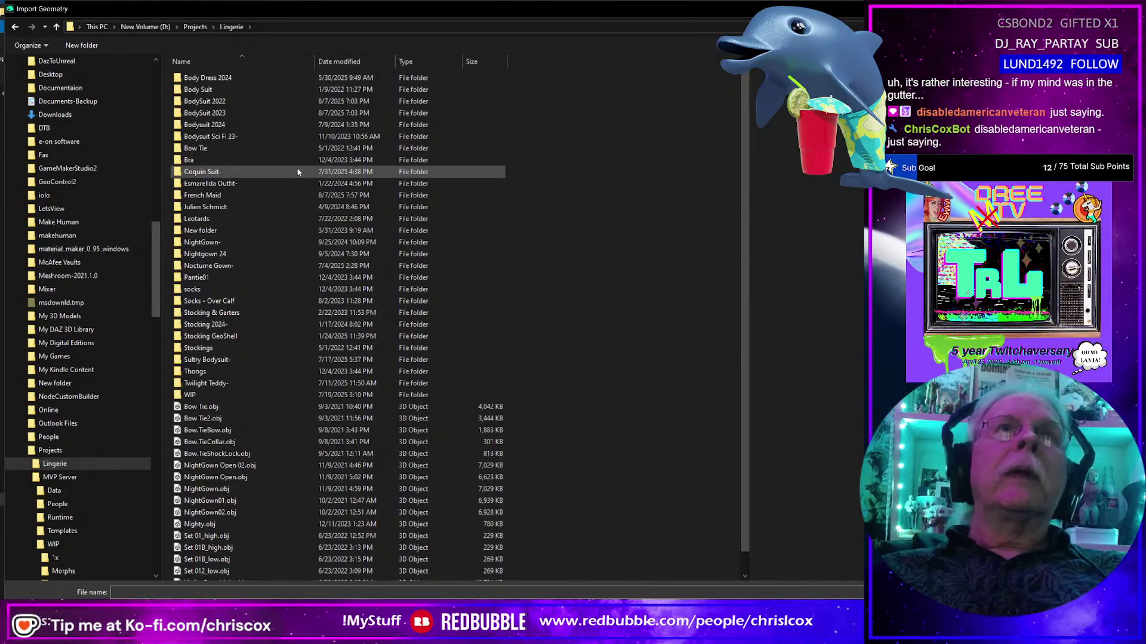
key(f)
key(Return)
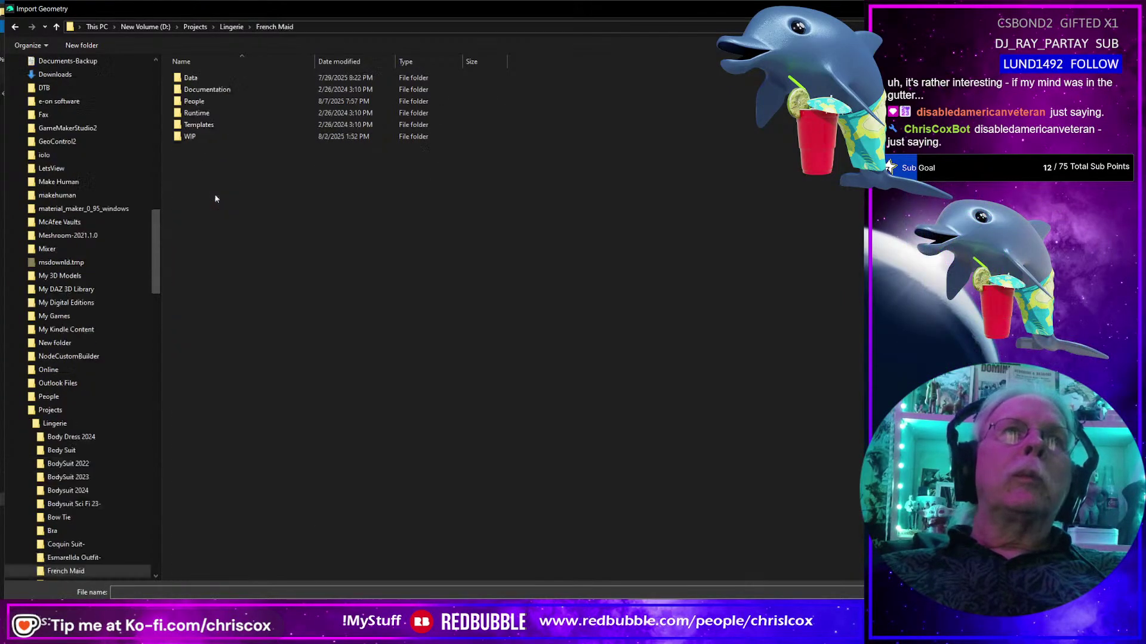
click(230, 139)
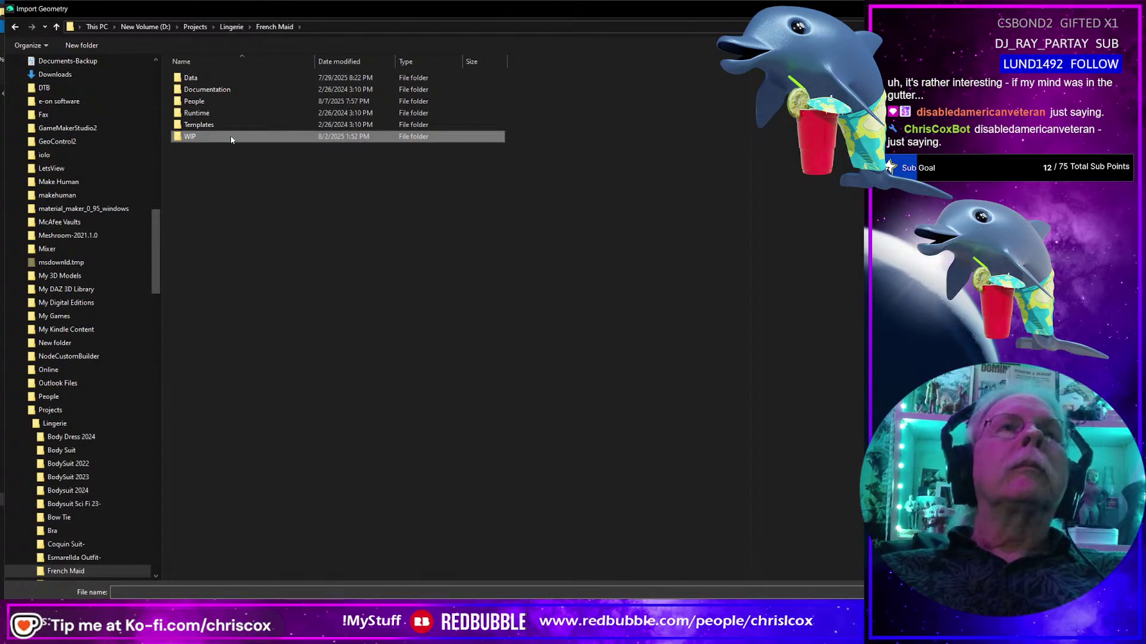
double_click(231, 139)
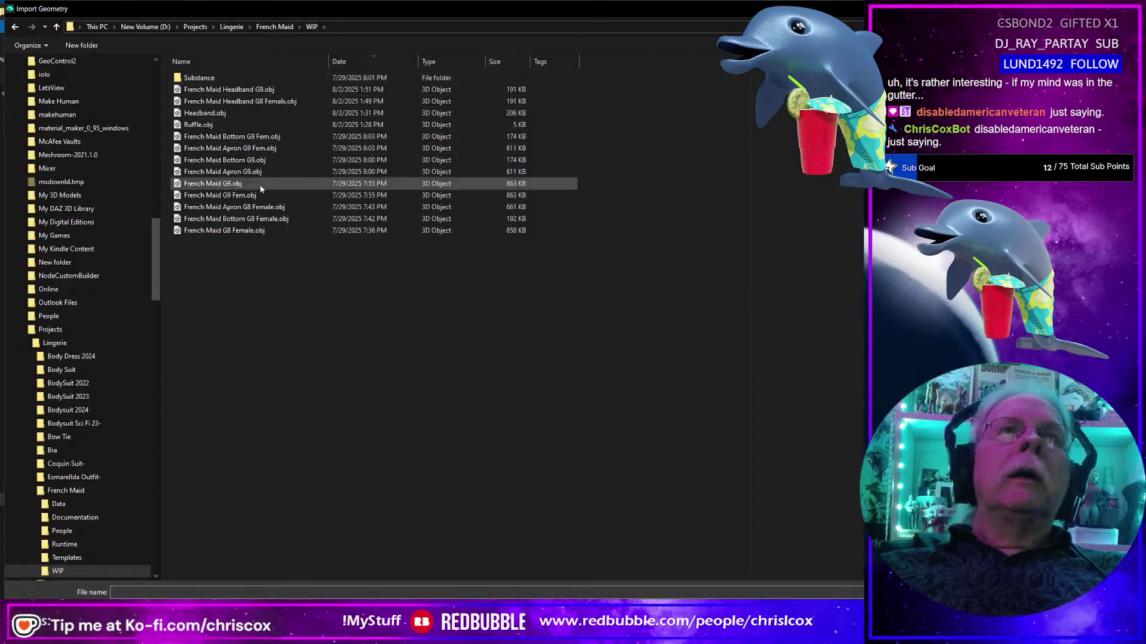
double_click(264, 220)
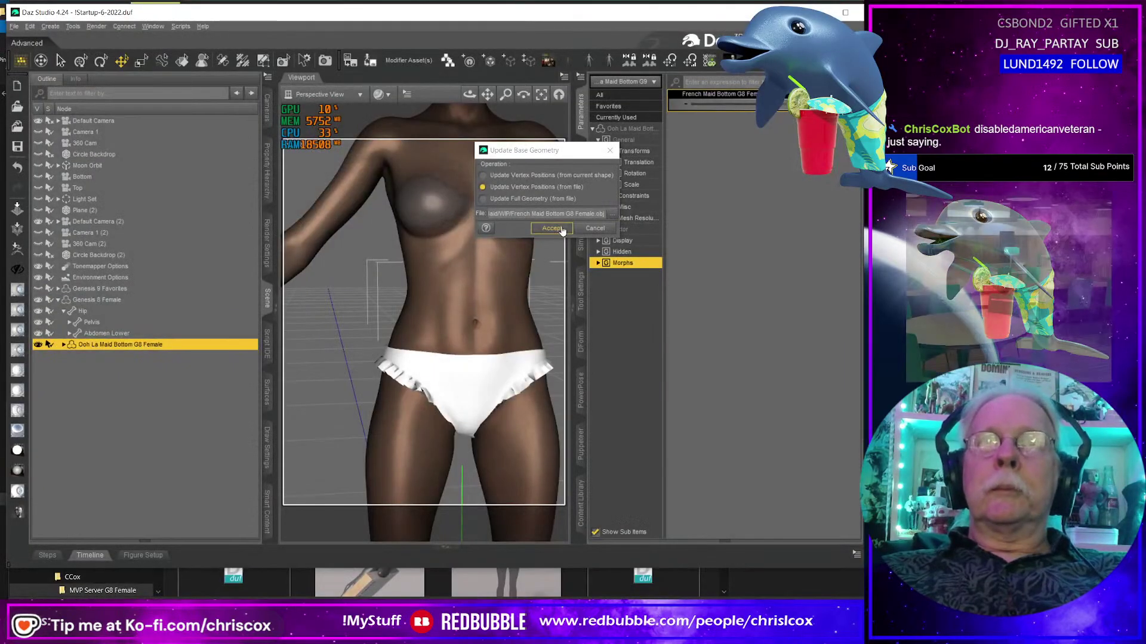
Apply the base geometry update to the bottom, keeping the Custom OBJ import settings.
click(553, 229)
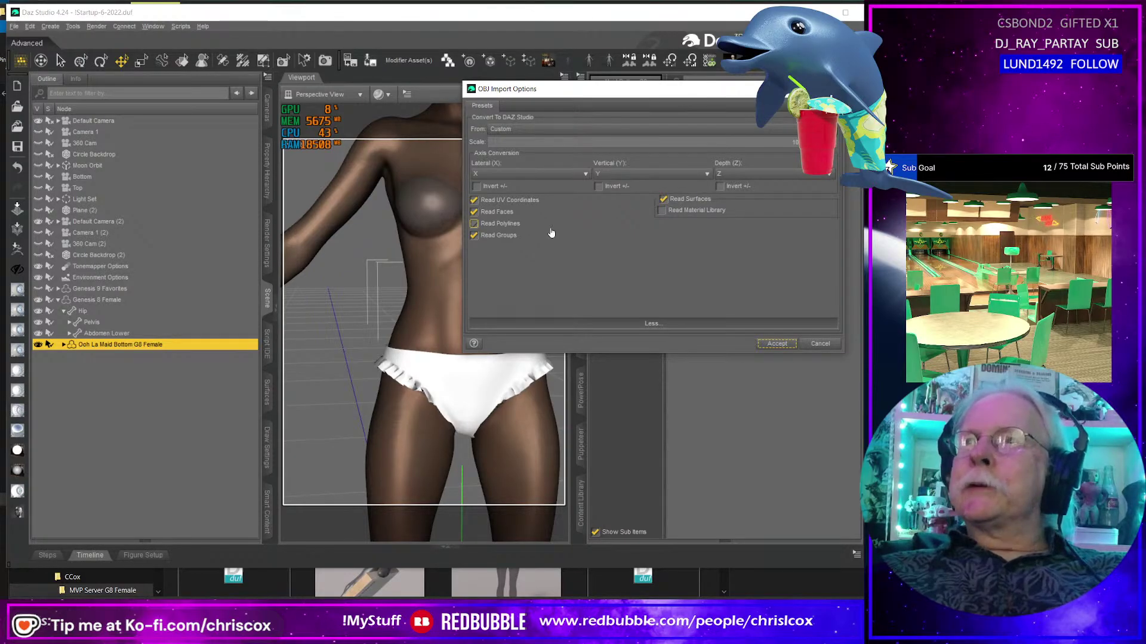
drag(567, 92, 561, 56)
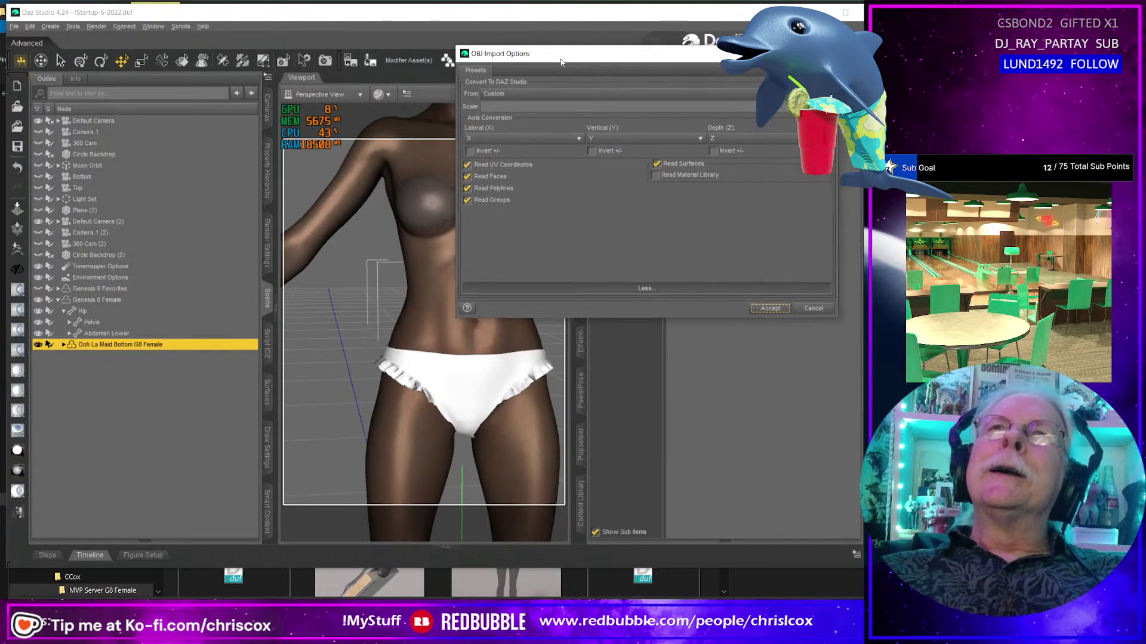
click(770, 309)
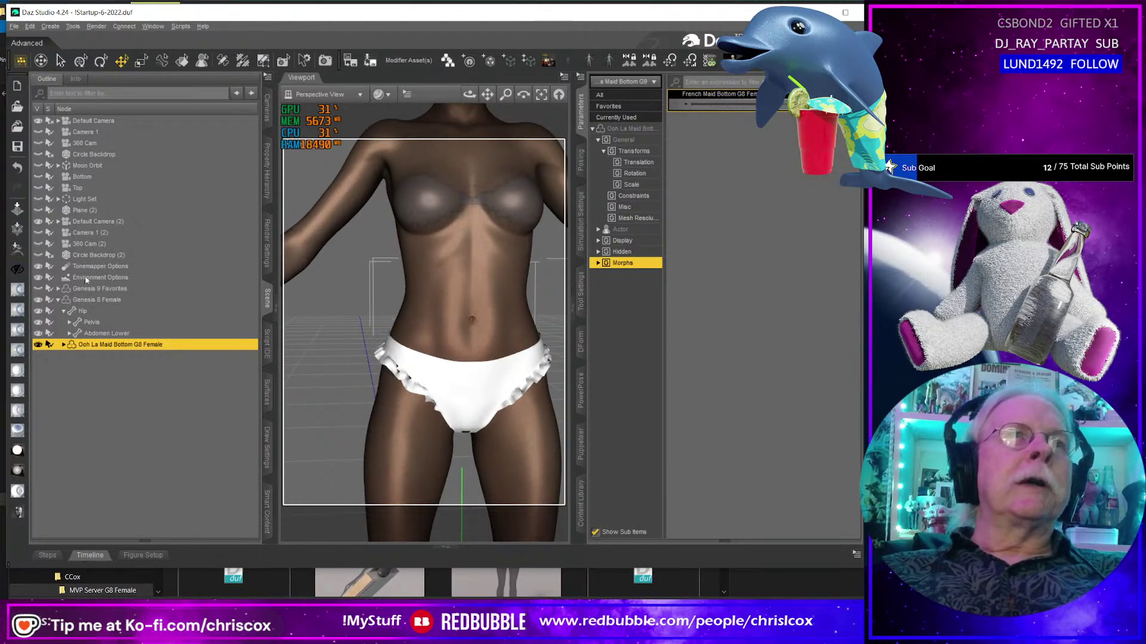
Delete the Genesis 9 Favorites figure from the scene.
ctrl+click(112, 300)
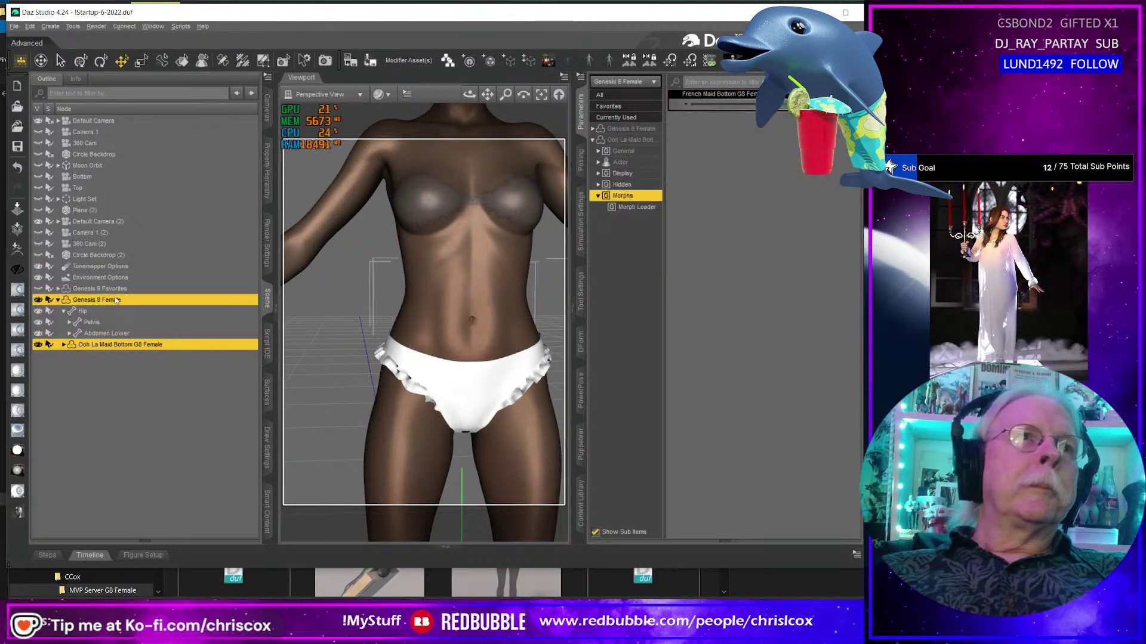
click(100, 288)
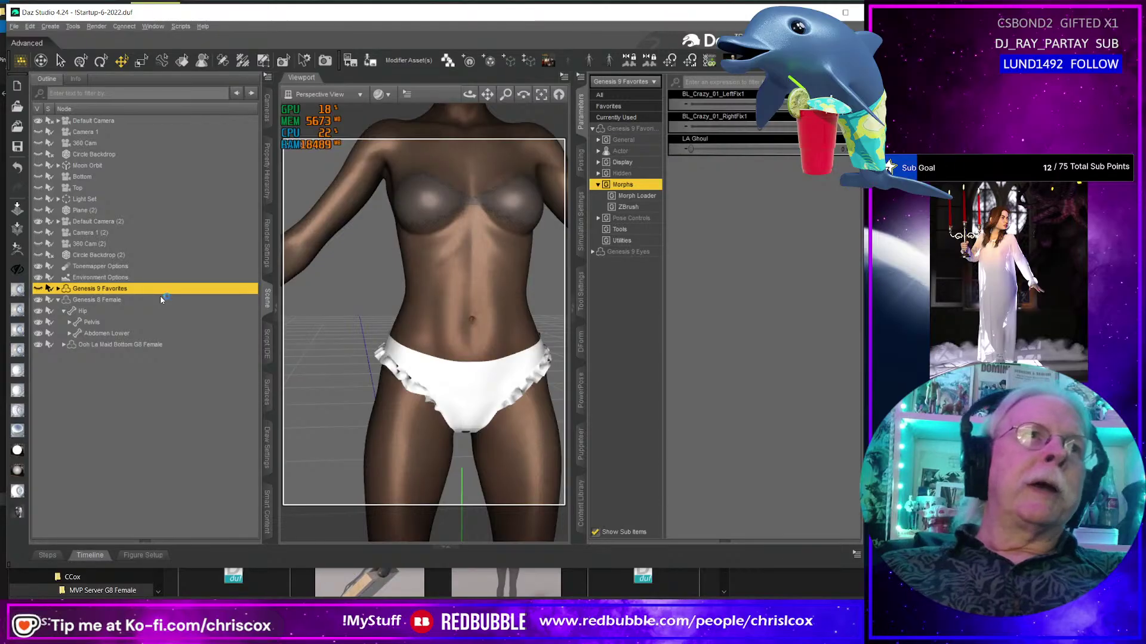
key(Delete)
Send the Genesis 8 Female and Ooh La Maid Bottom G8 Female to ZBrush through GoZ, exported with deformations.
click(157, 333)
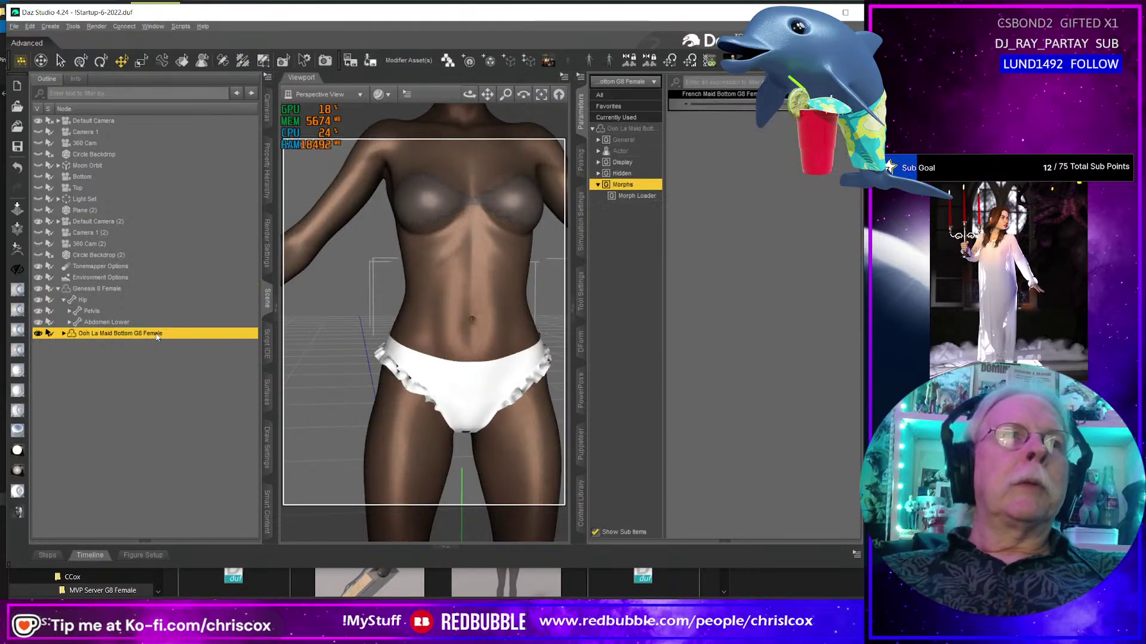
ctrl+click(111, 289)
click(17, 249)
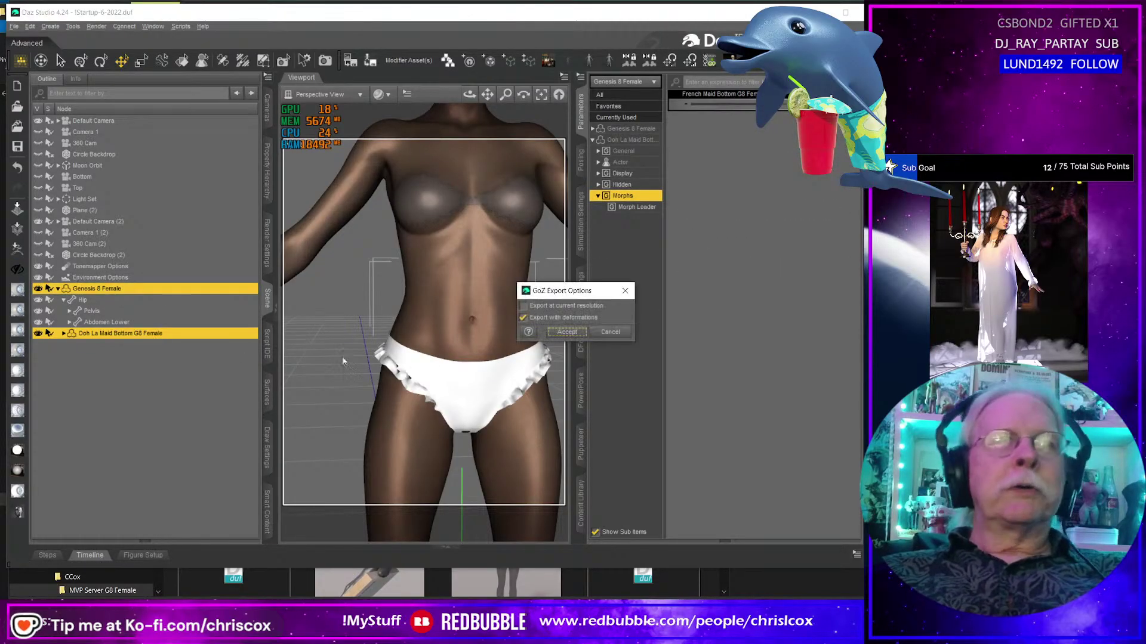
click(570, 333)
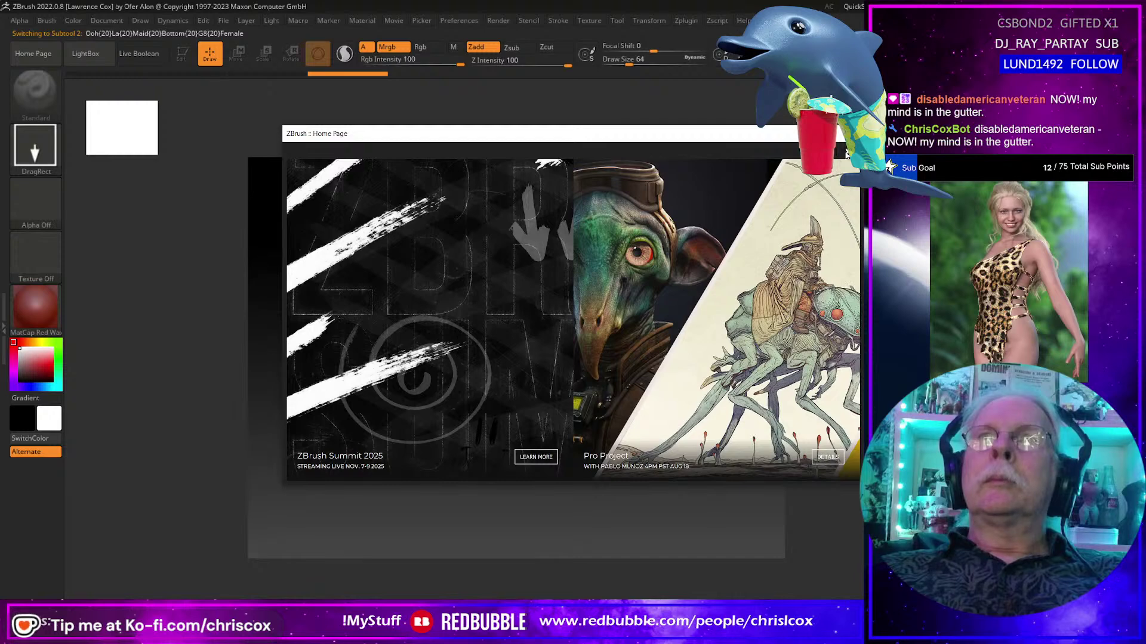
click(846, 151)
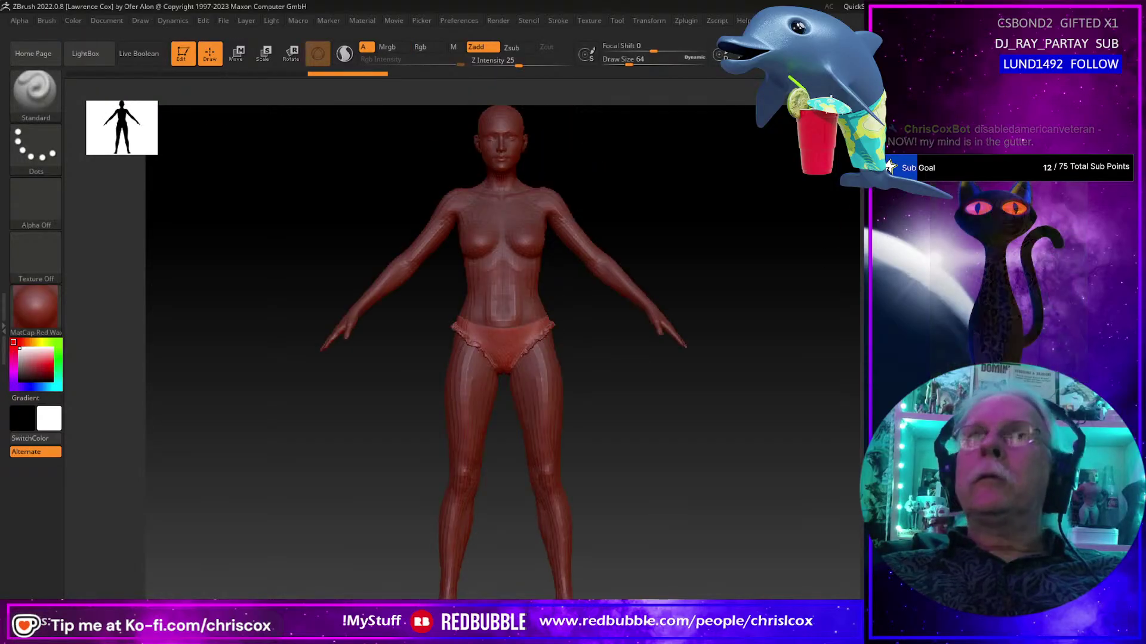
Smooth the crotch area of the bottom mesh with Z Intensity 9 and a Draw Size of about 23.
drag(517, 62, 510, 62)
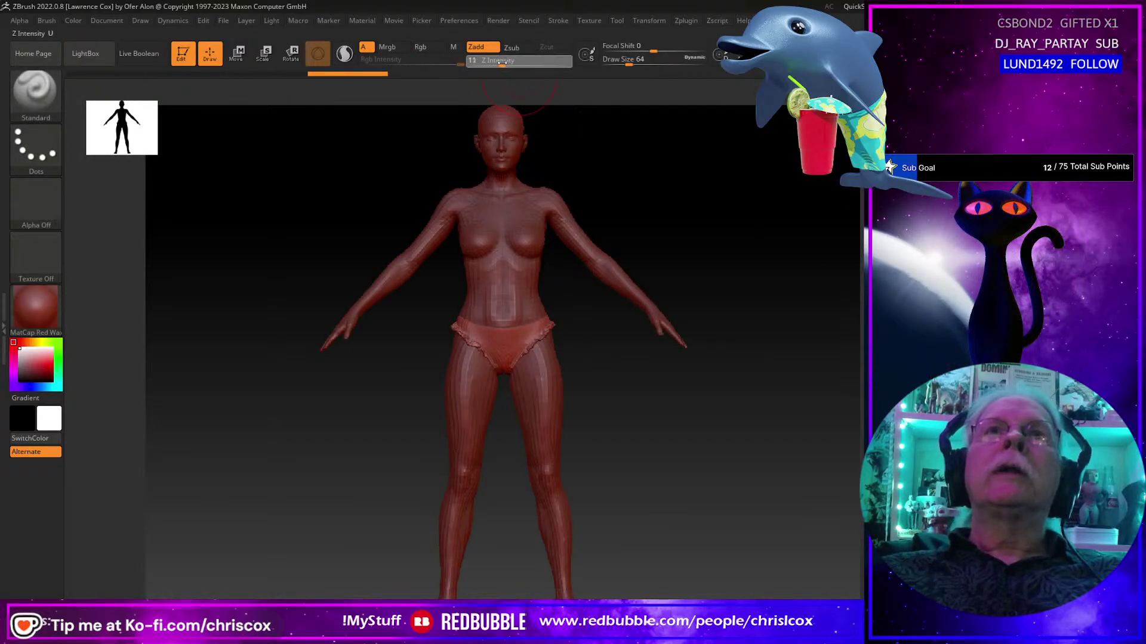
key(shift)
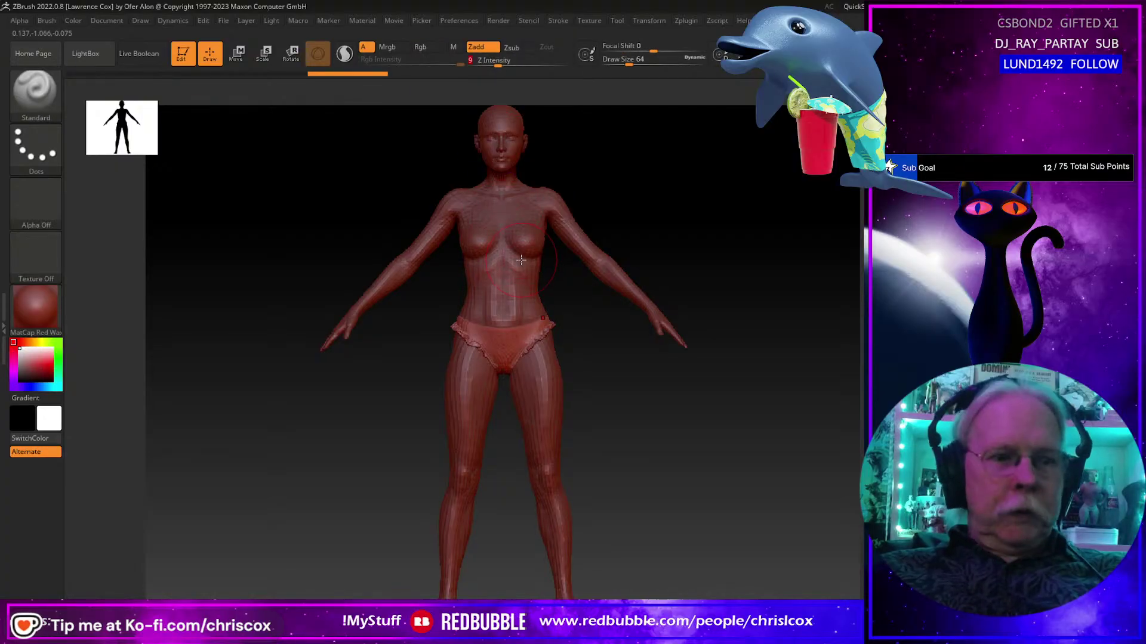
key(s)
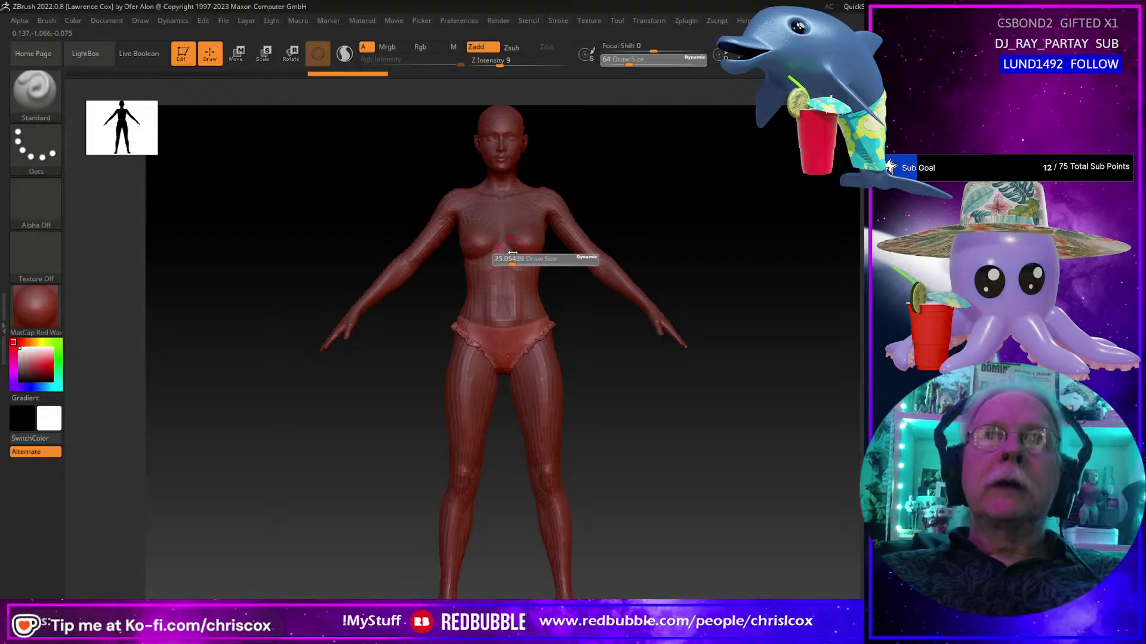
drag(512, 253, 508, 253)
mouse_move(477, 149)
mouse_down()
mouse_move(460, 197)
mouse_move(518, 201)
mouse_up()
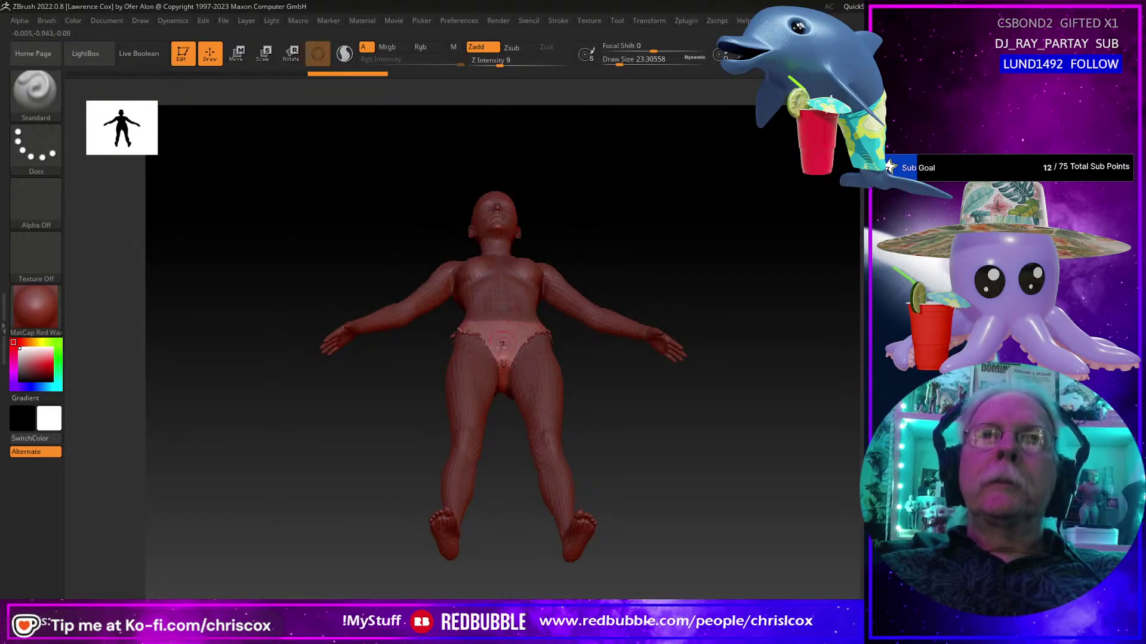
mouse_move(505, 370)
right_down()
mouse_move(516, 335)
mouse_move(484, 427)
right_up()
key(shift)
shift+drag(483, 428, 498, 420)
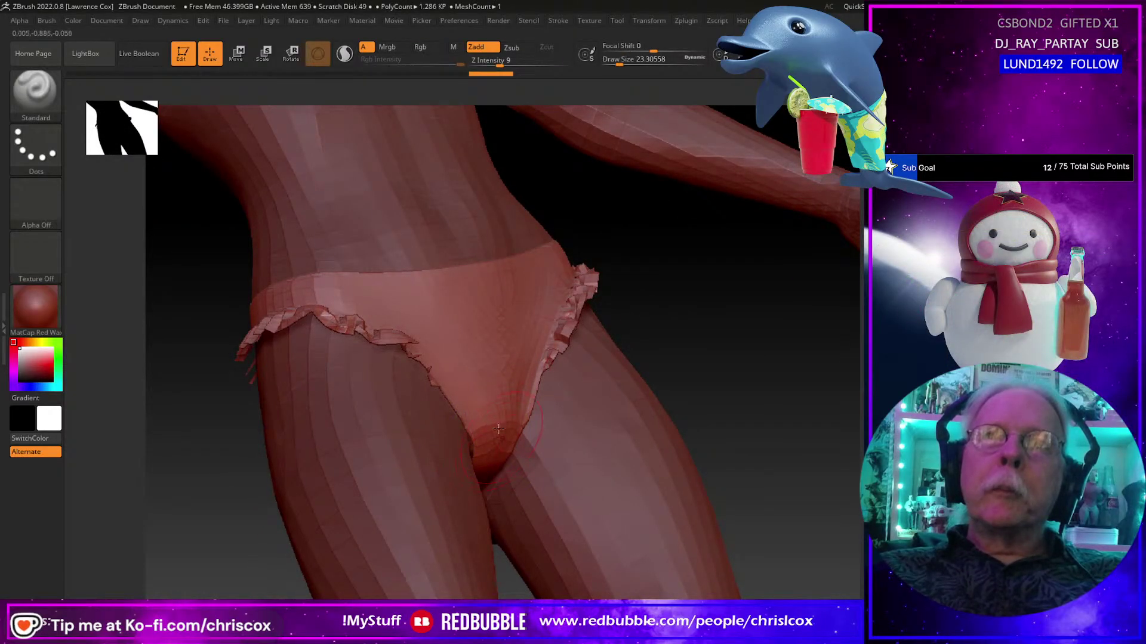
right_drag(498, 438, 744, 375)
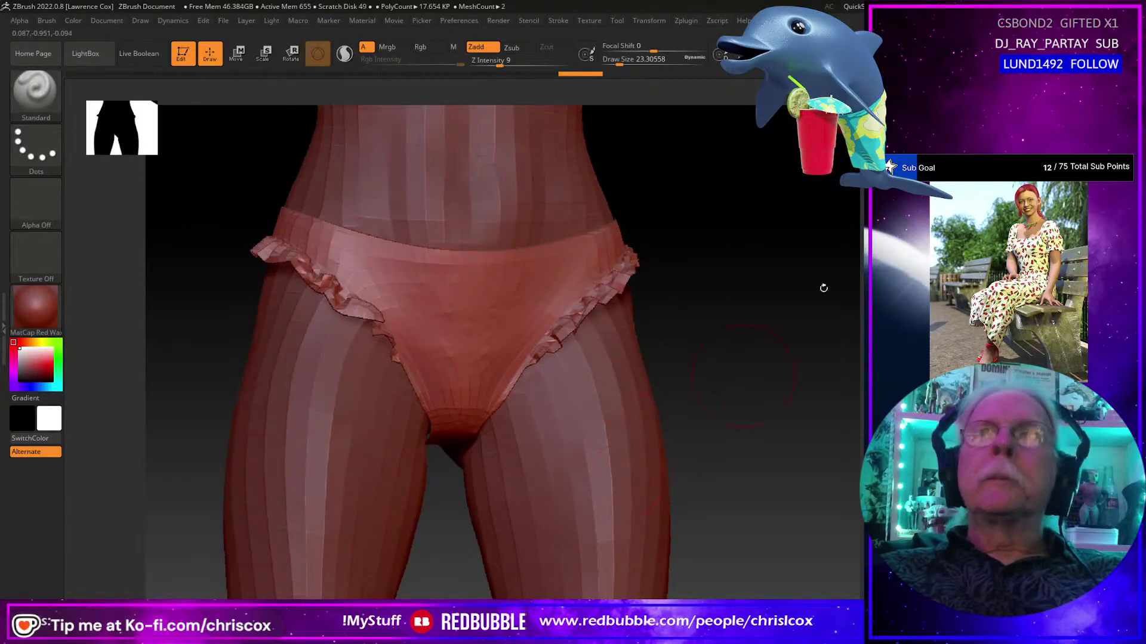
Send the smoothed bottom back to Daz Studio through GoZ, updating its base mesh, and check the fit.
click(728, 81)
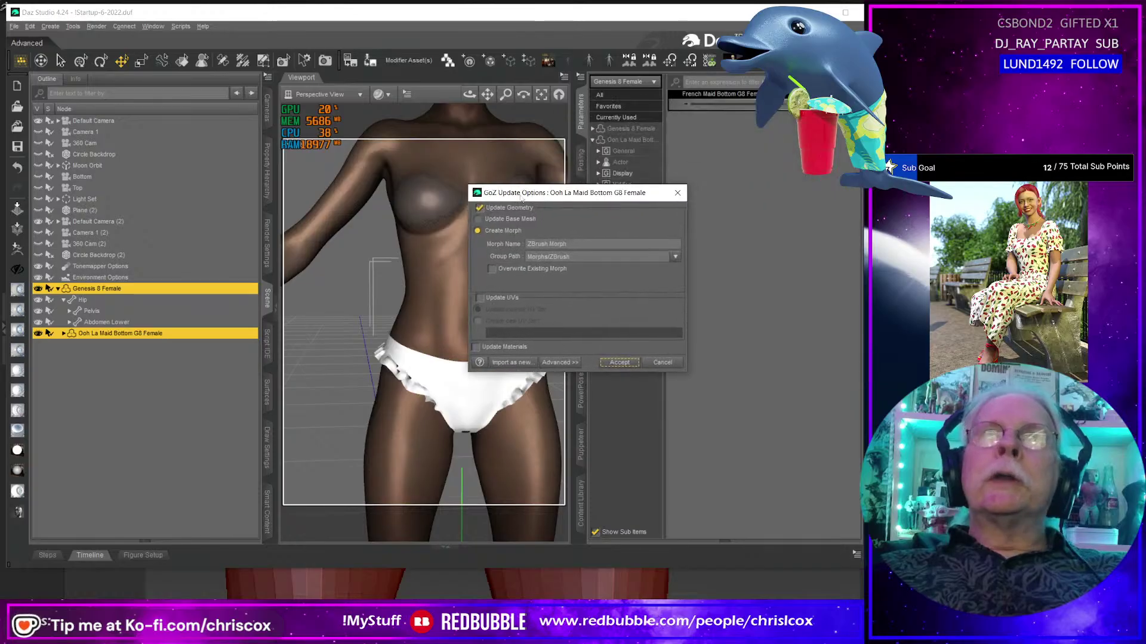
click(477, 219)
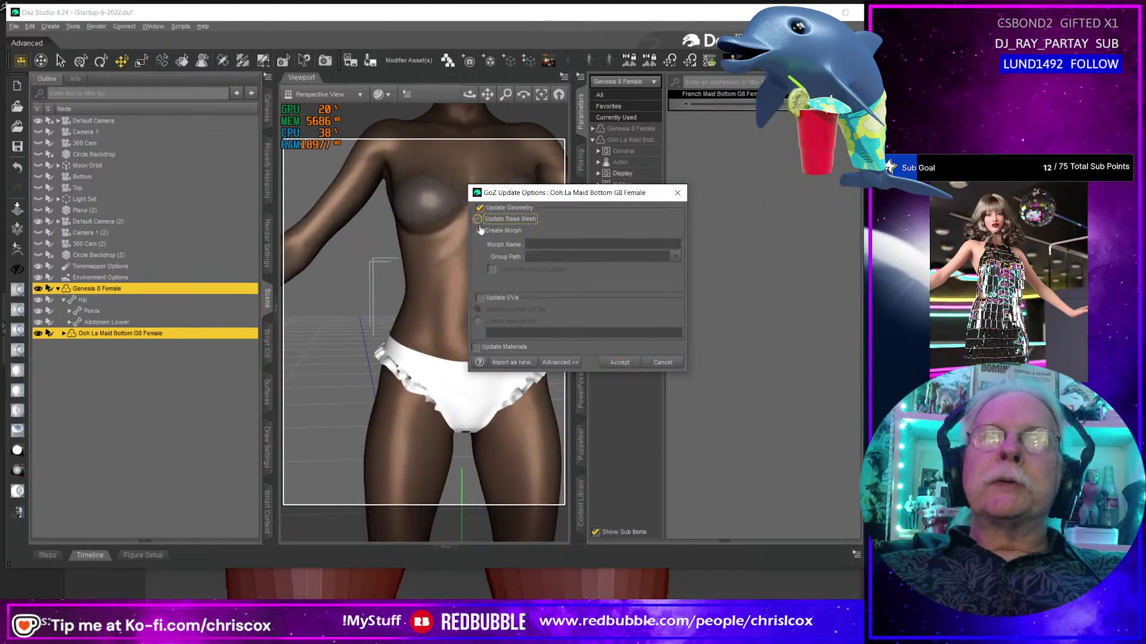
drag(548, 195, 594, 181)
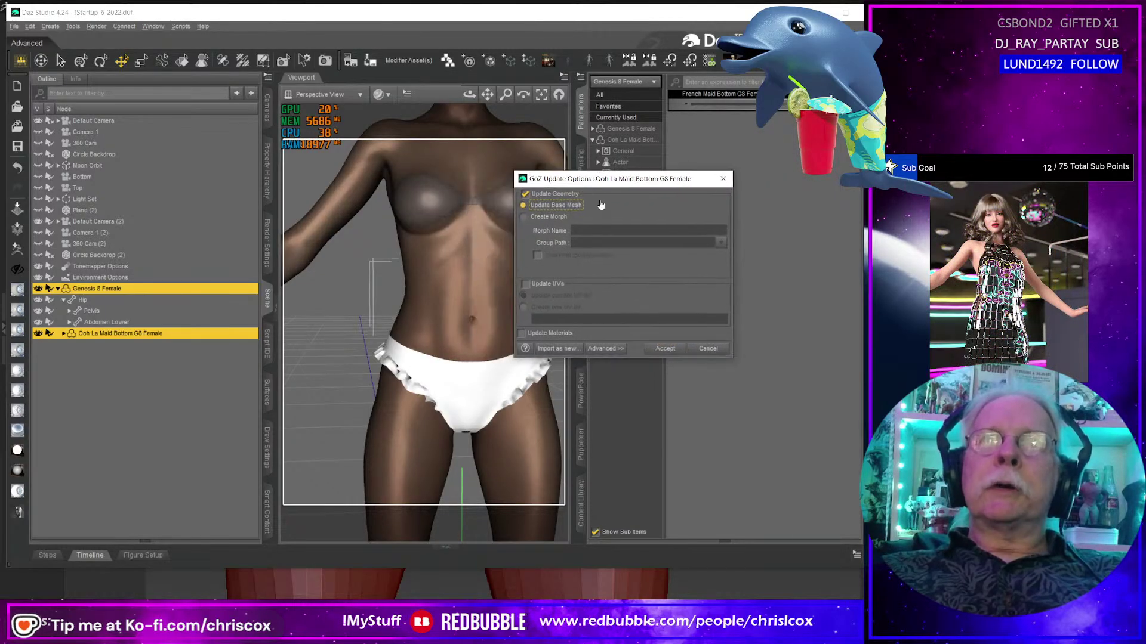
click(665, 348)
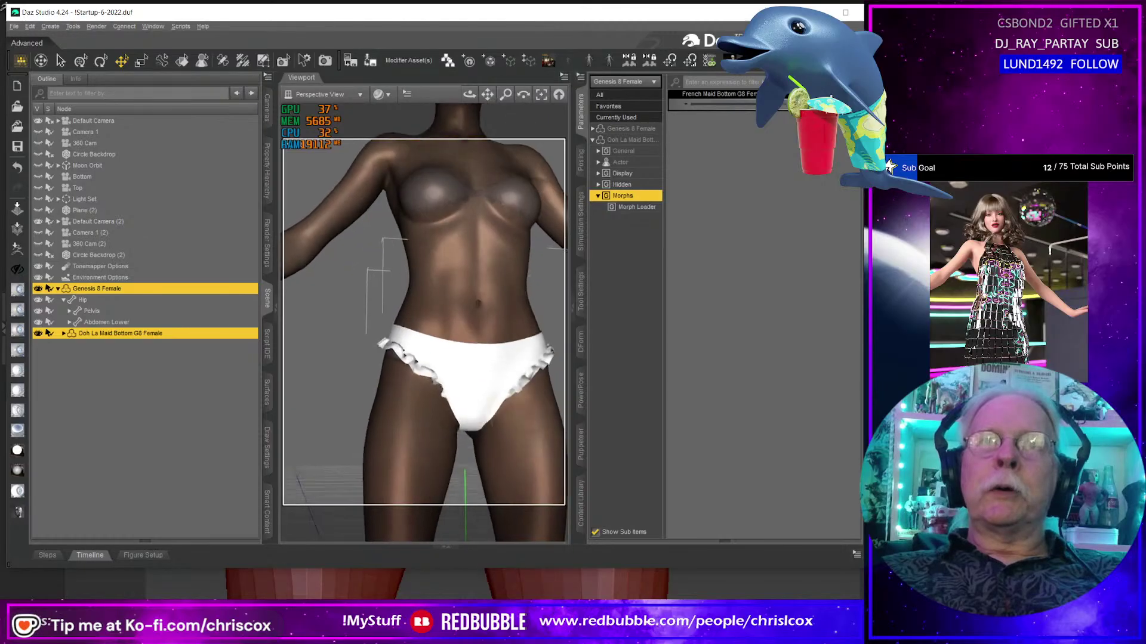
alt+drag(466, 405, 525, 405)
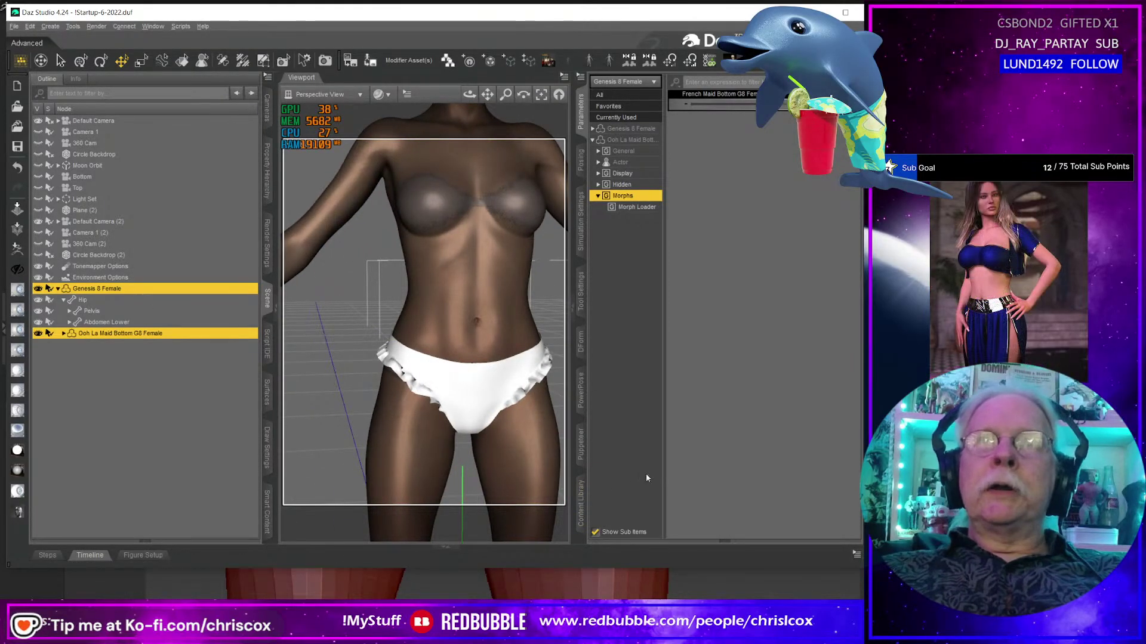
Load OLM Maid Apron G9 onto the Genesis 8 Female, auto-fitting it from Genesis 9 as a Knee-Length dress, and check the fit.
click(581, 503)
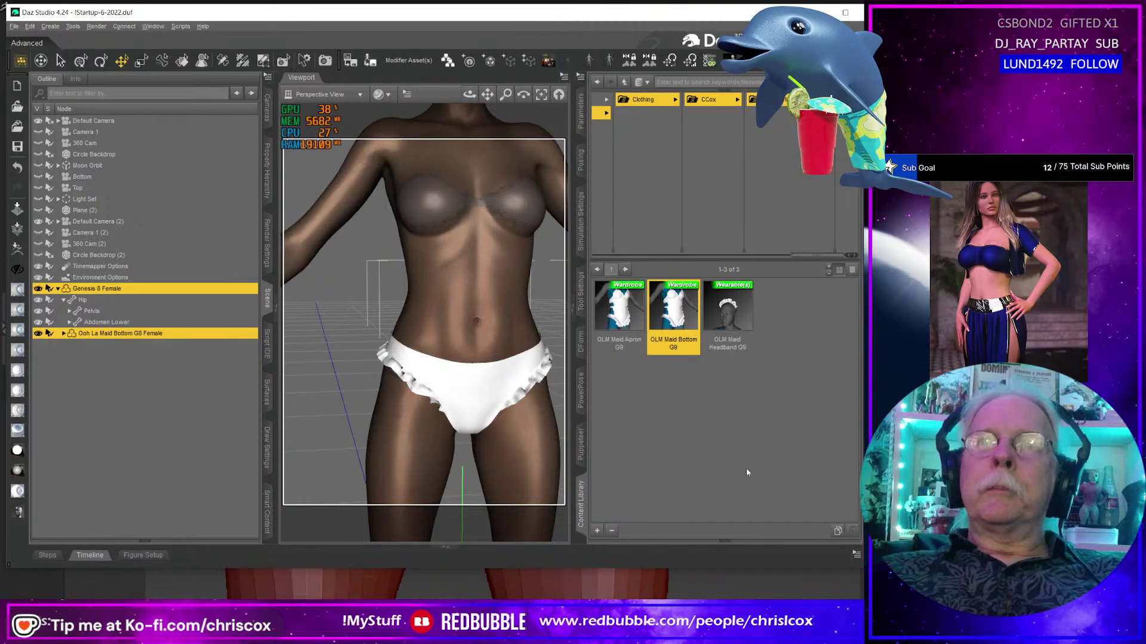
click(122, 290)
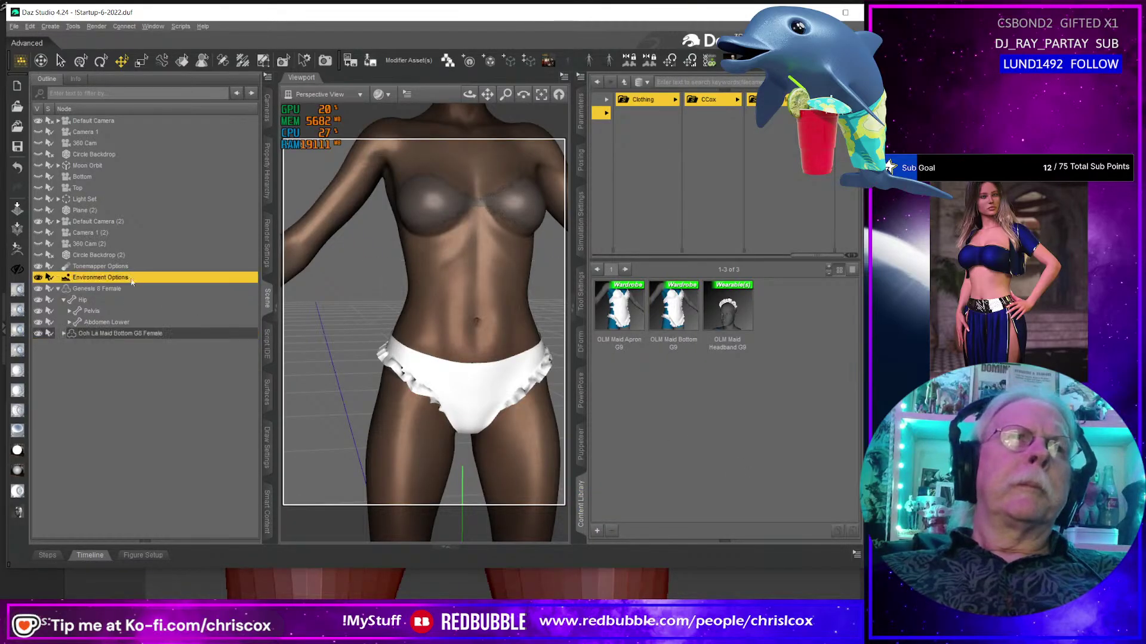
double_click(623, 328)
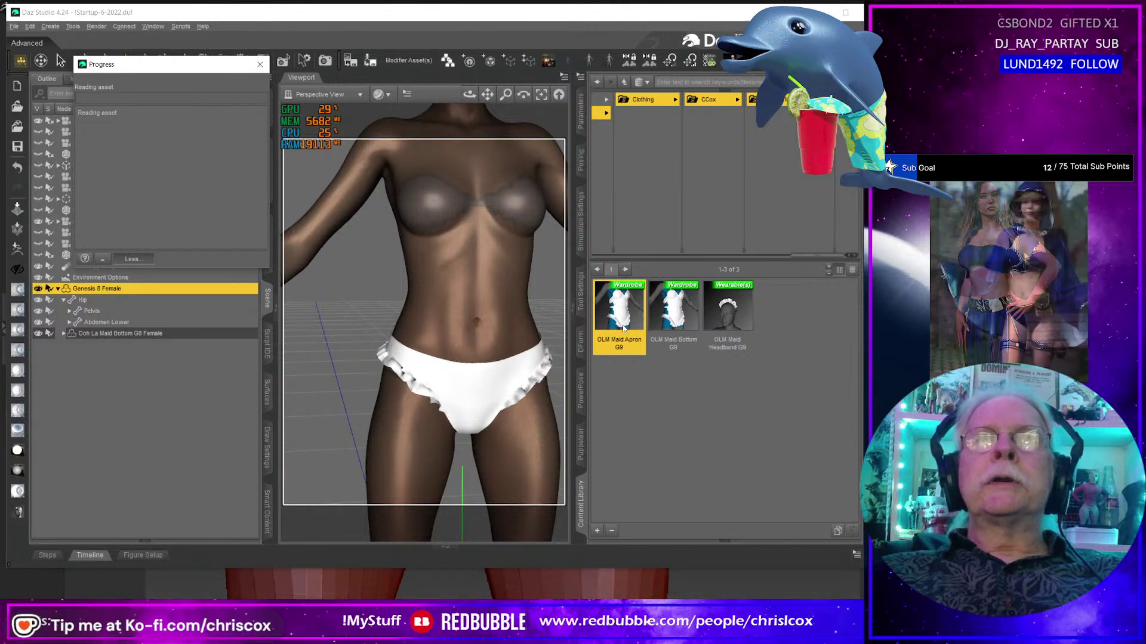
click(524, 310)
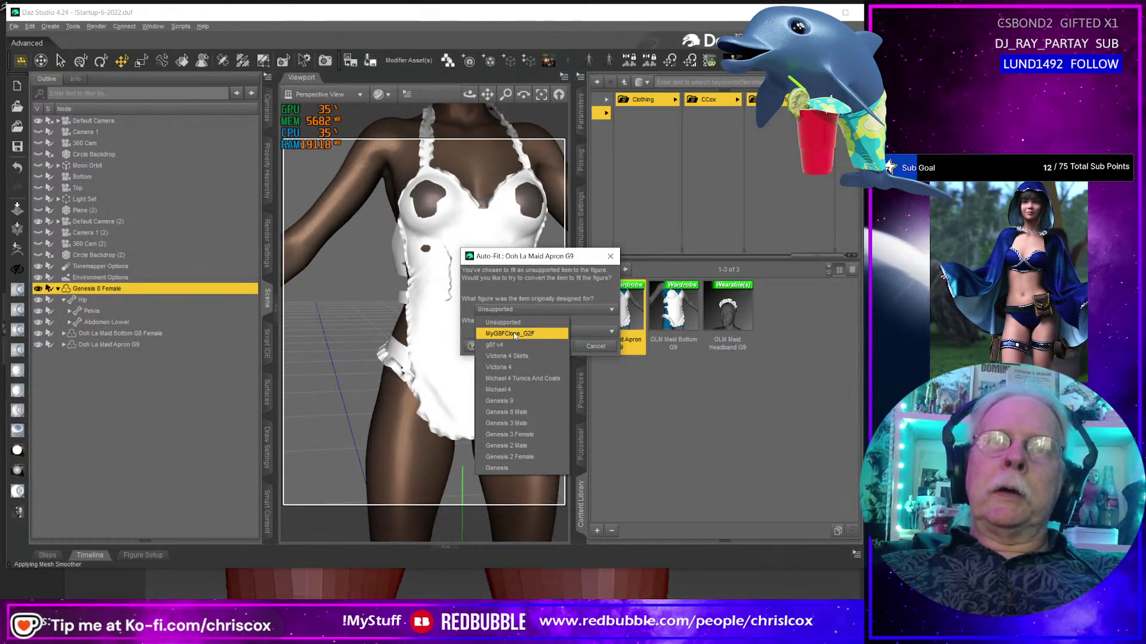
click(514, 401)
click(506, 332)
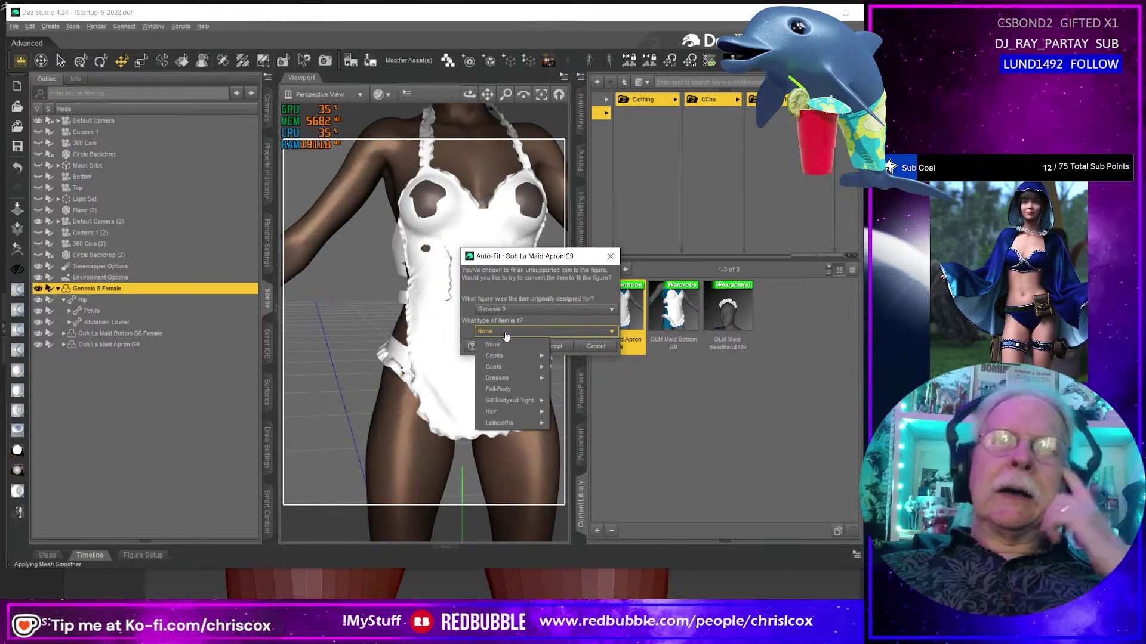
mouse_move(517, 380)
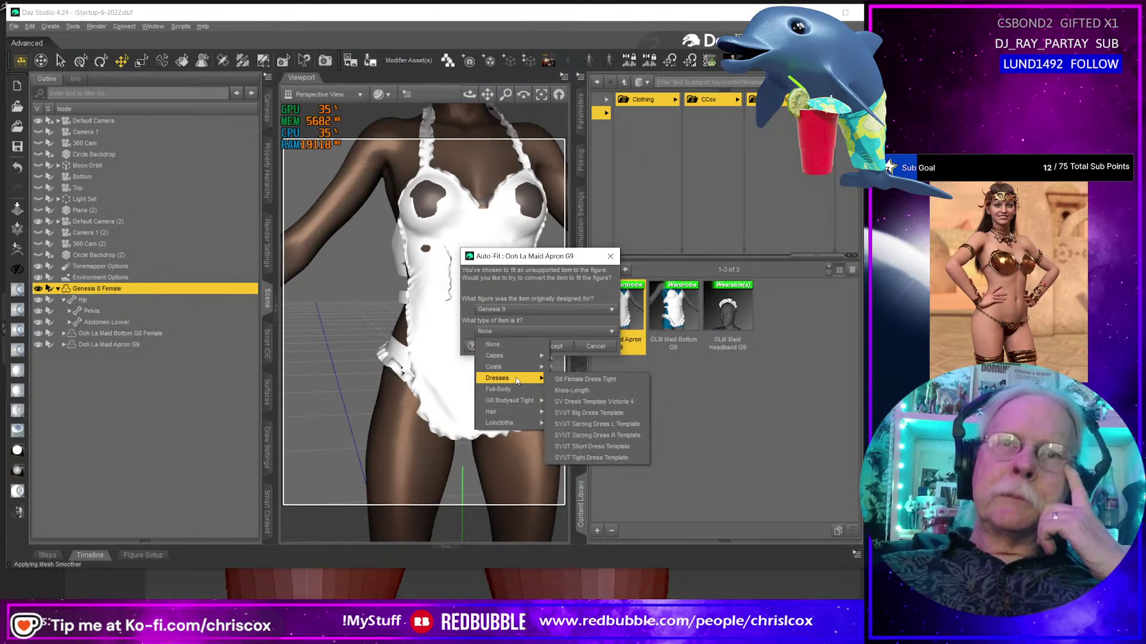
click(564, 390)
click(552, 347)
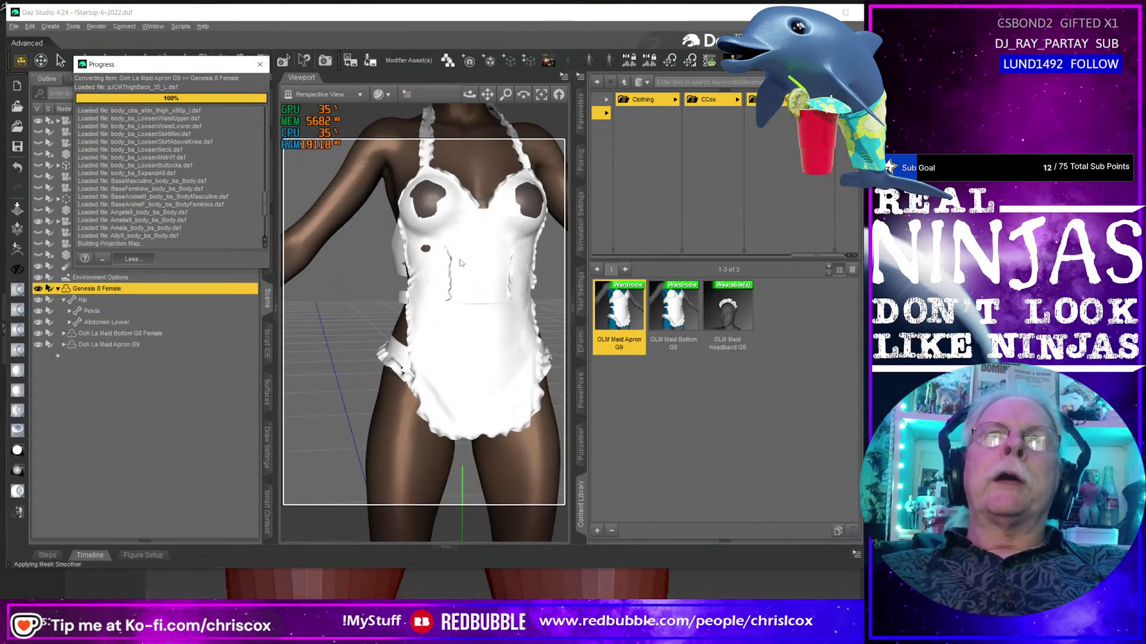
alt+drag(458, 265, 493, 288)
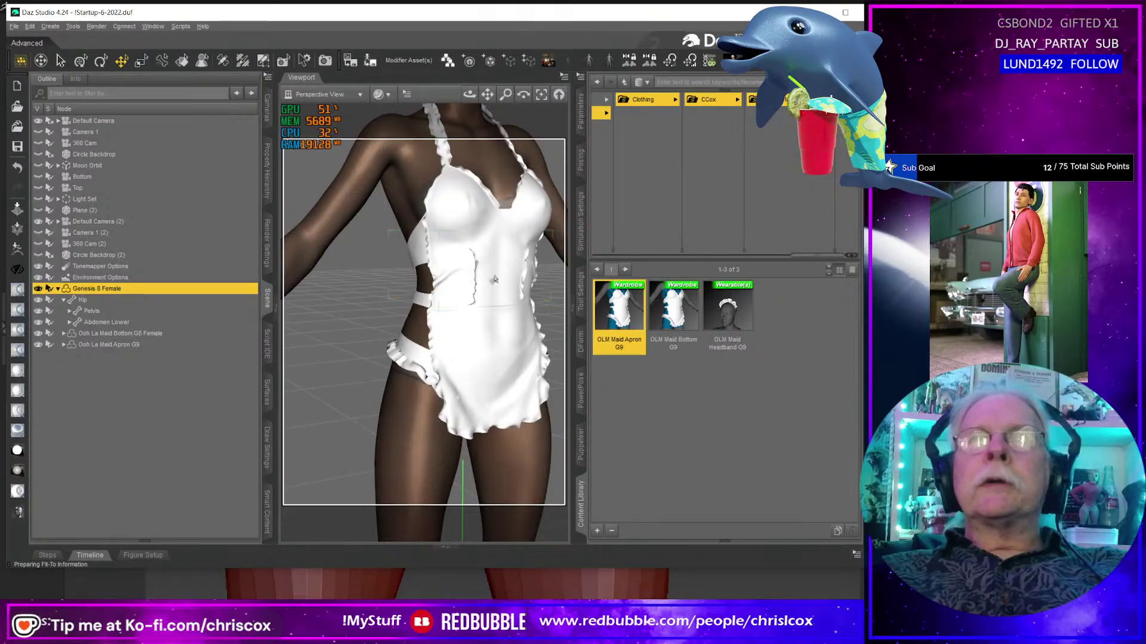
Import French Maid Apron G8 Female.obj as a morph onto the Ooh La Maid Apron G9 using Morph Loader Pro at CCox Blender scale.
click(136, 345)
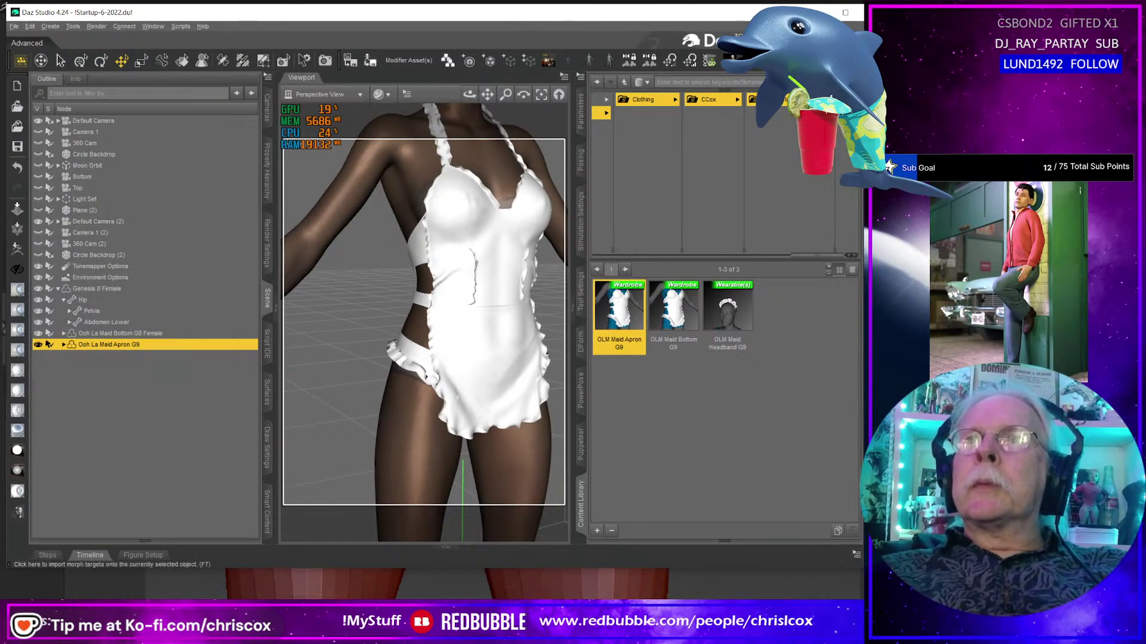
click(370, 60)
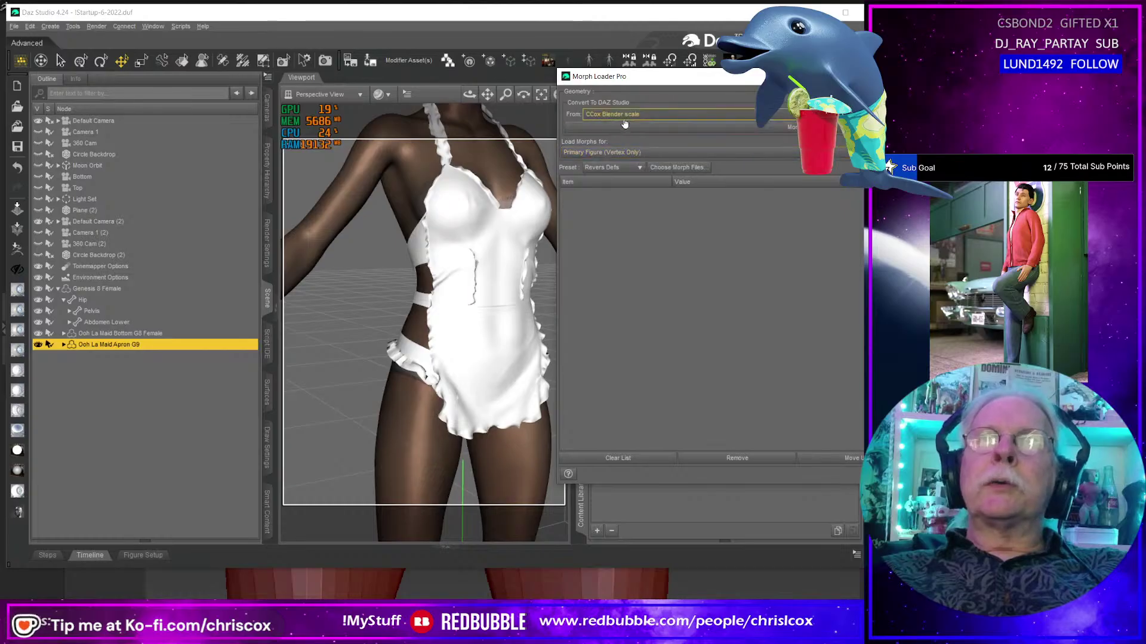
click(676, 167)
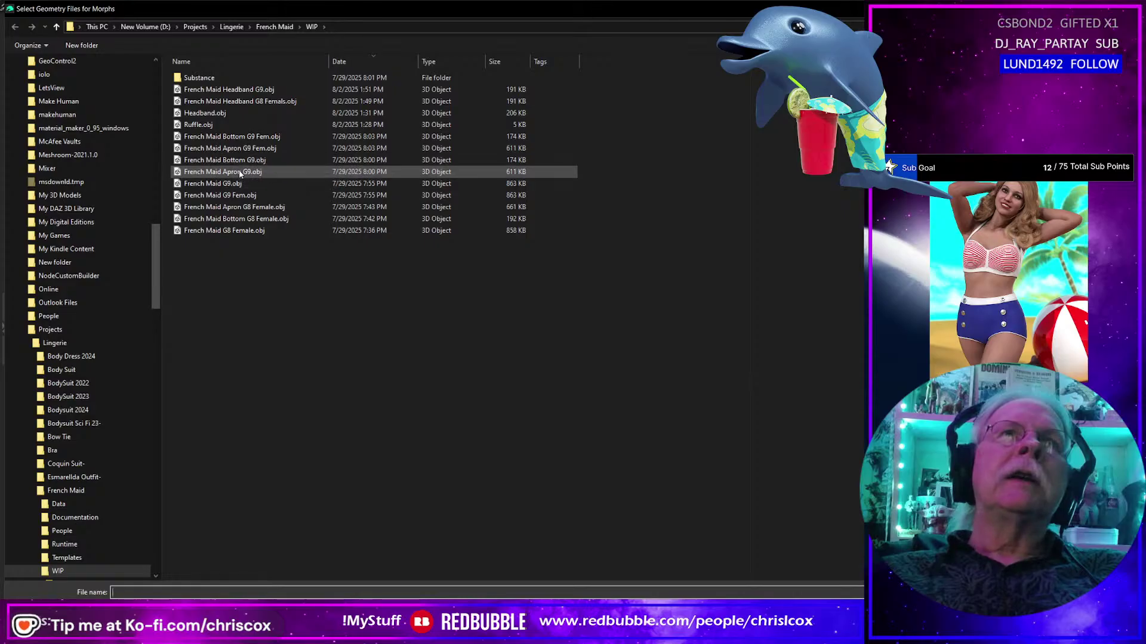
click(268, 208)
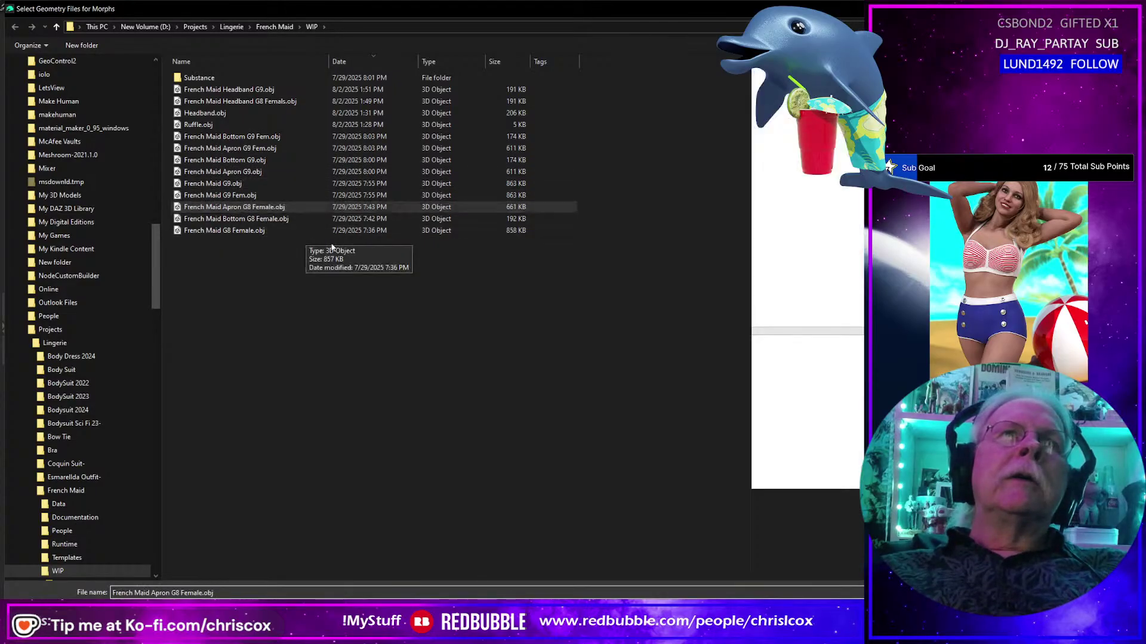
key(Return)
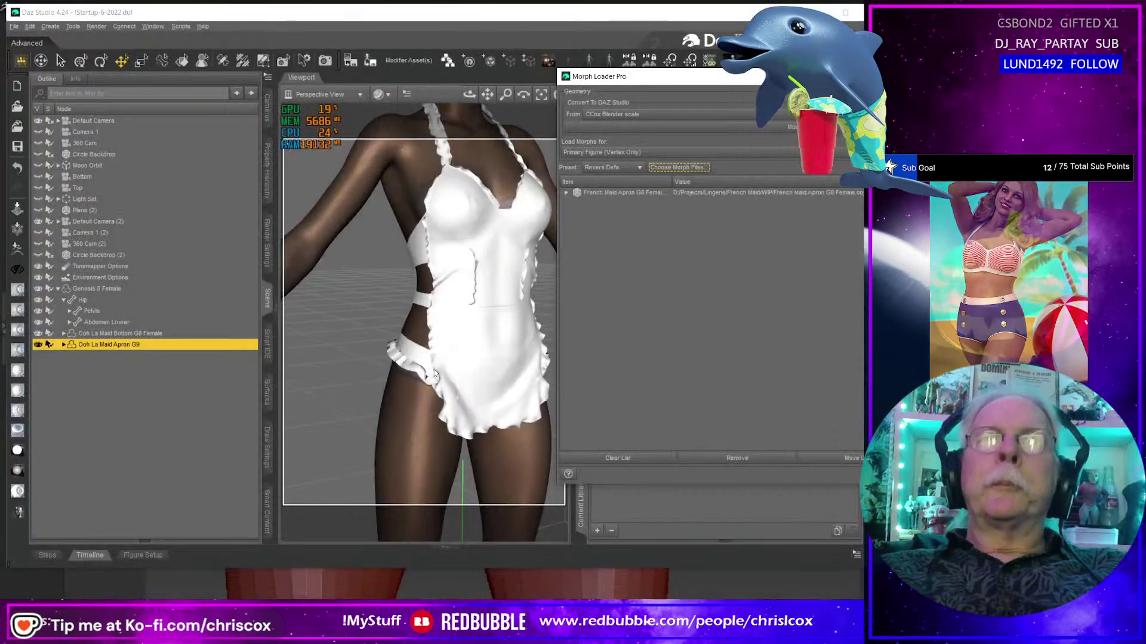
key(Return)
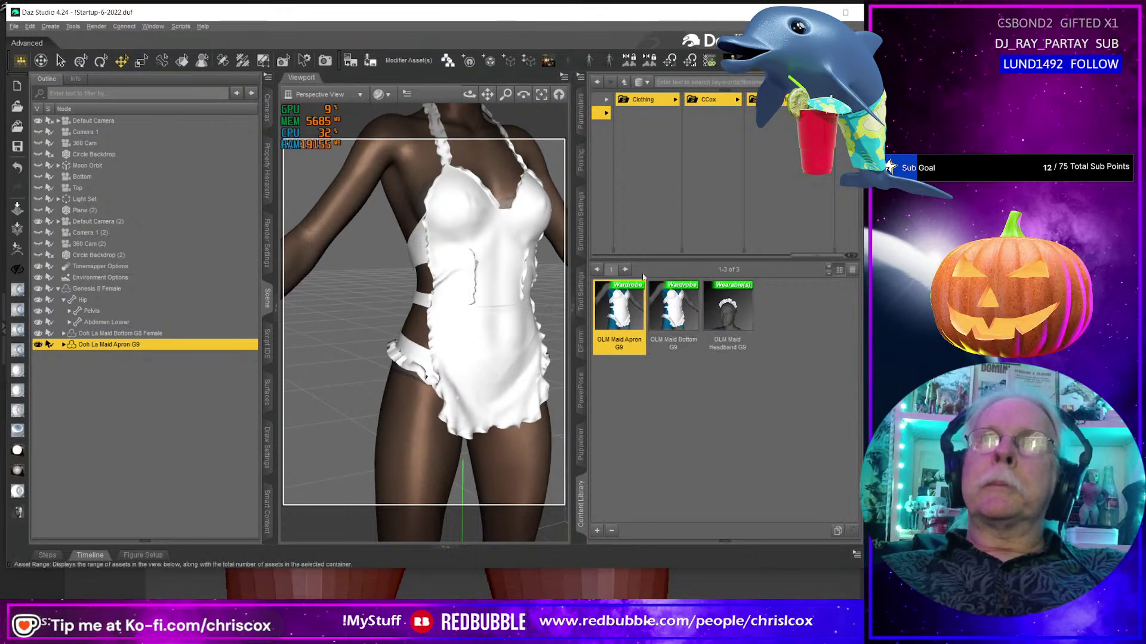
Test the French Maid Apron G9 Fem morph at 100%, followed by the French Maid Apron G8 Female morph, and examine the apron's fit.
click(580, 120)
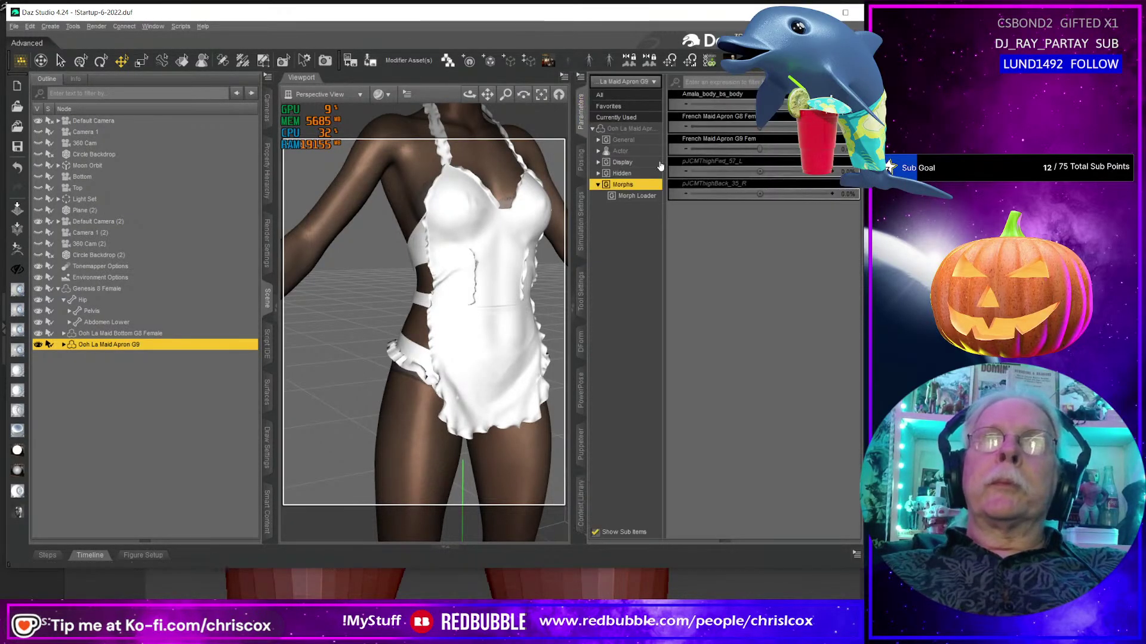
click(636, 195)
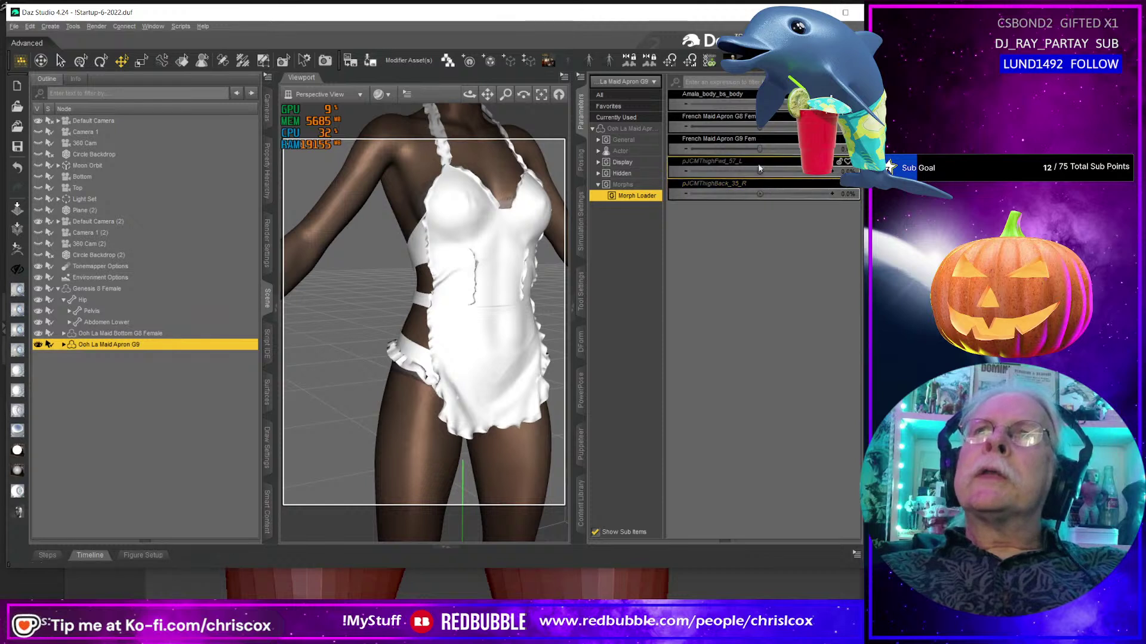
drag(760, 150, 833, 150)
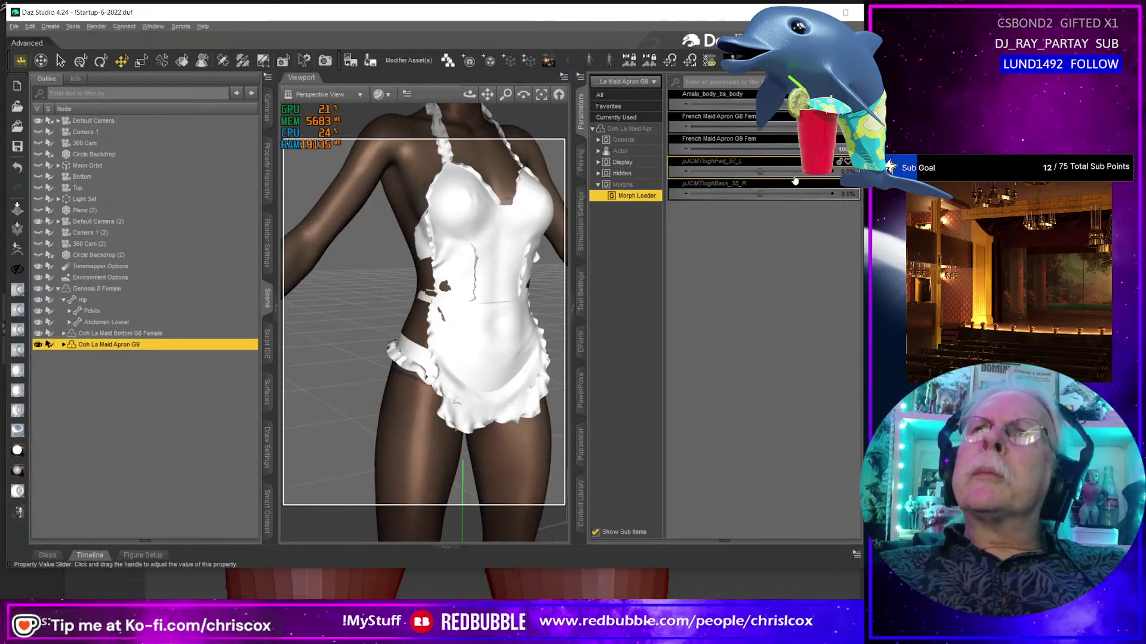
drag(753, 126, 833, 126)
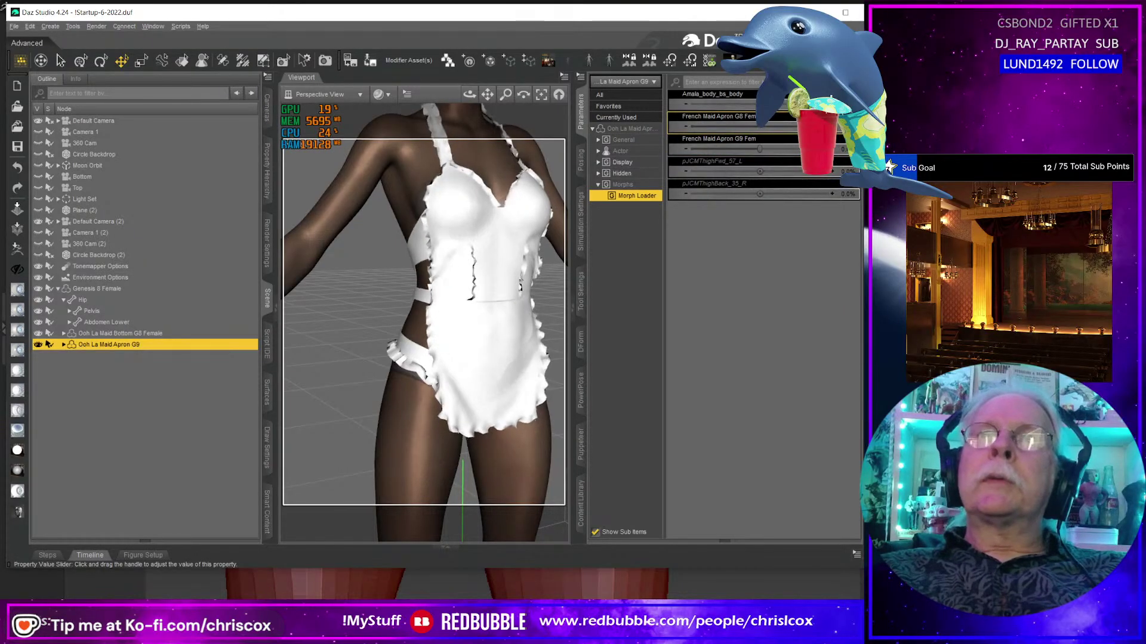
mouse_move(469, 94)
mouse_down()
mouse_move(411, 98)
mouse_move(558, 88)
mouse_move(463, 101)
mouse_up()
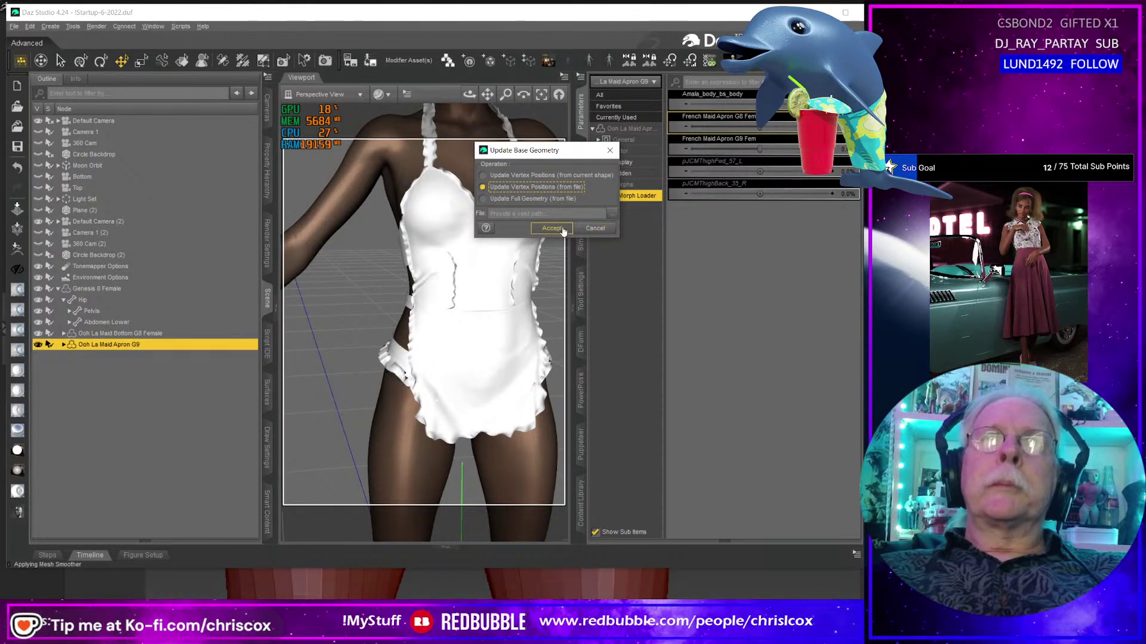
Update the apron's base vertex positions from the file French Maid Apron G8 Female.obj and check the fit on the figure.
click(611, 213)
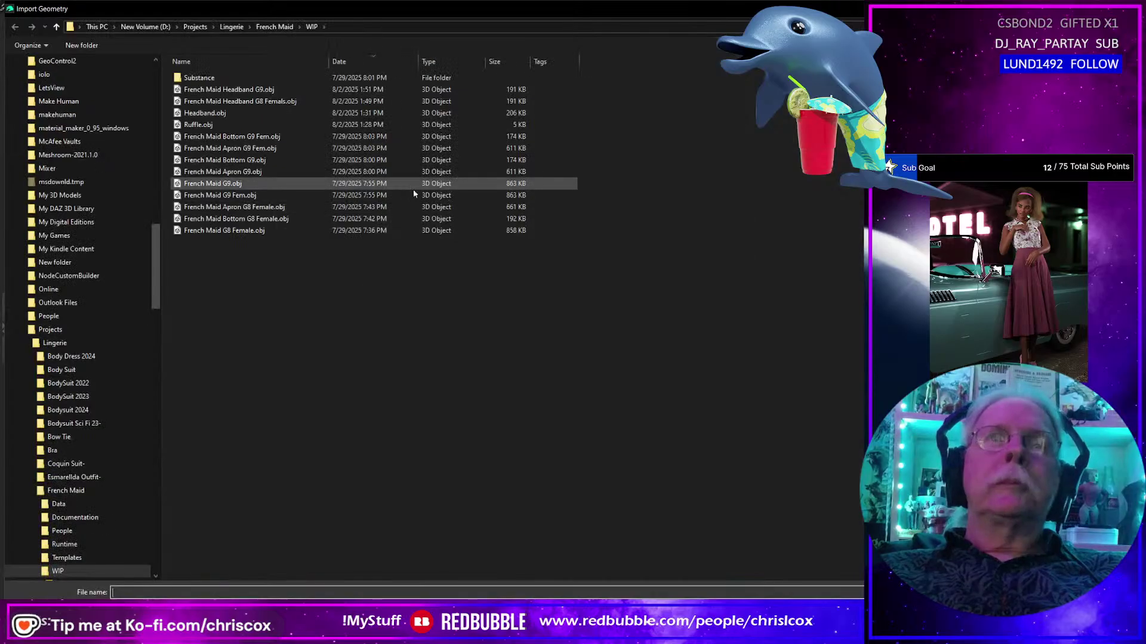
click(234, 207)
key(Return)
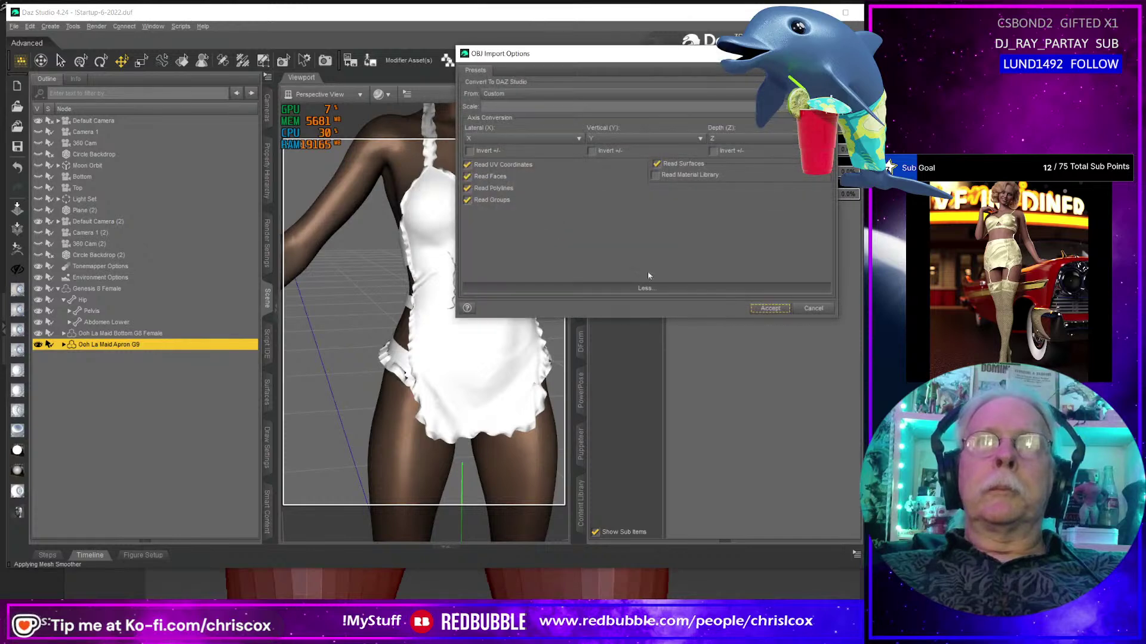
click(778, 310)
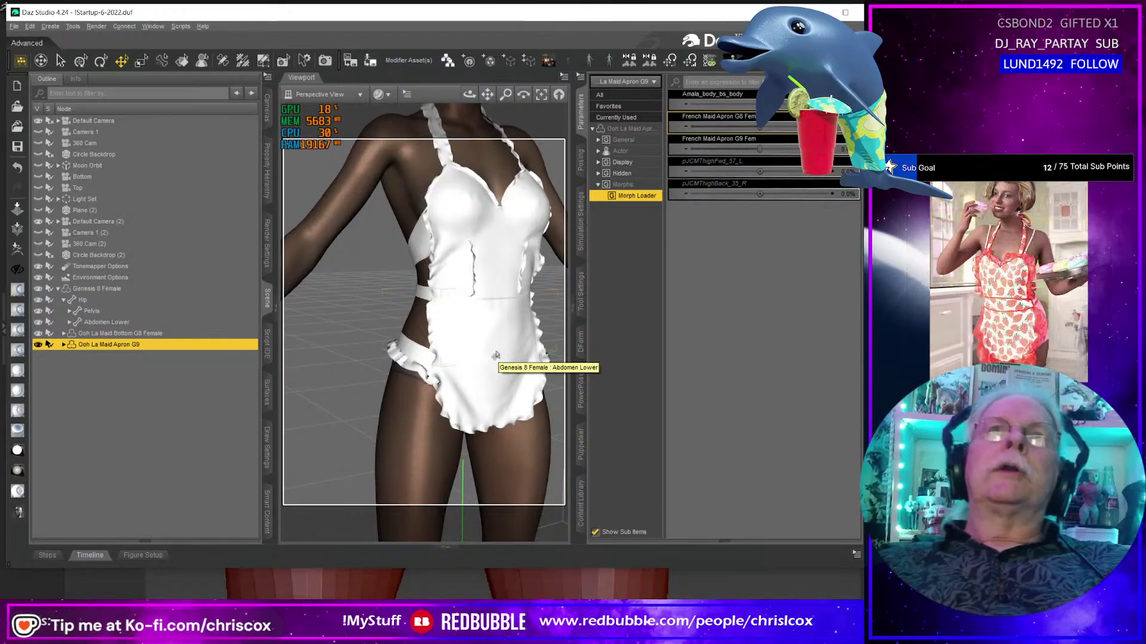
scroll(496, 355, down, 5)
scroll(491, 348, down, 3)
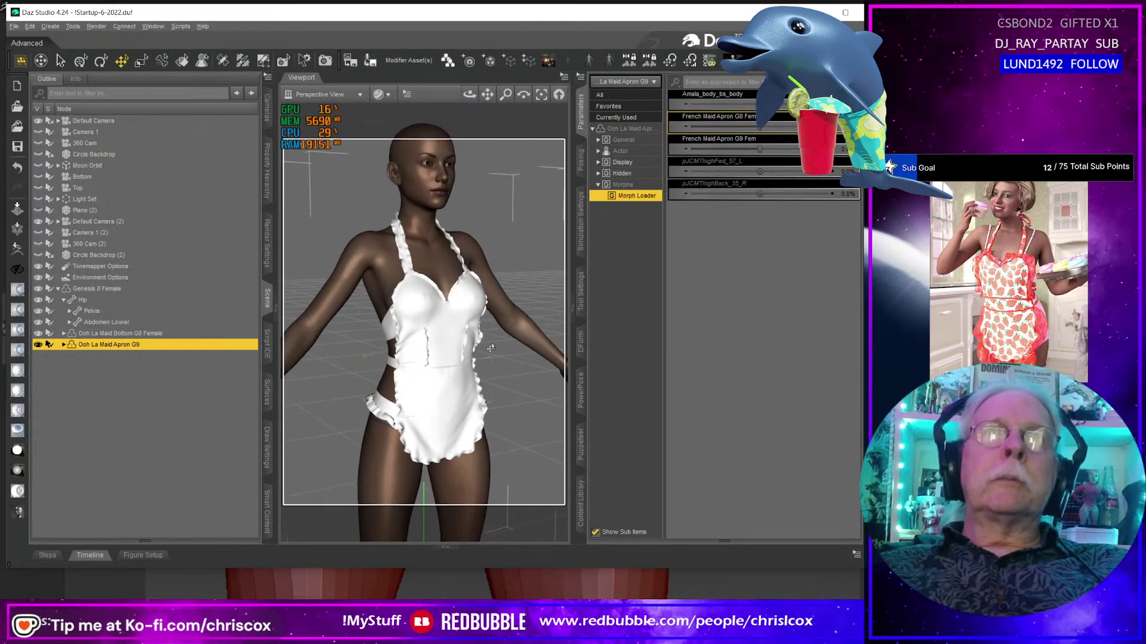
Select all surfaces of the Ooh La Maid bottom and apron and apply the CCox Base Shader II script.
scroll(480, 322, down, 3)
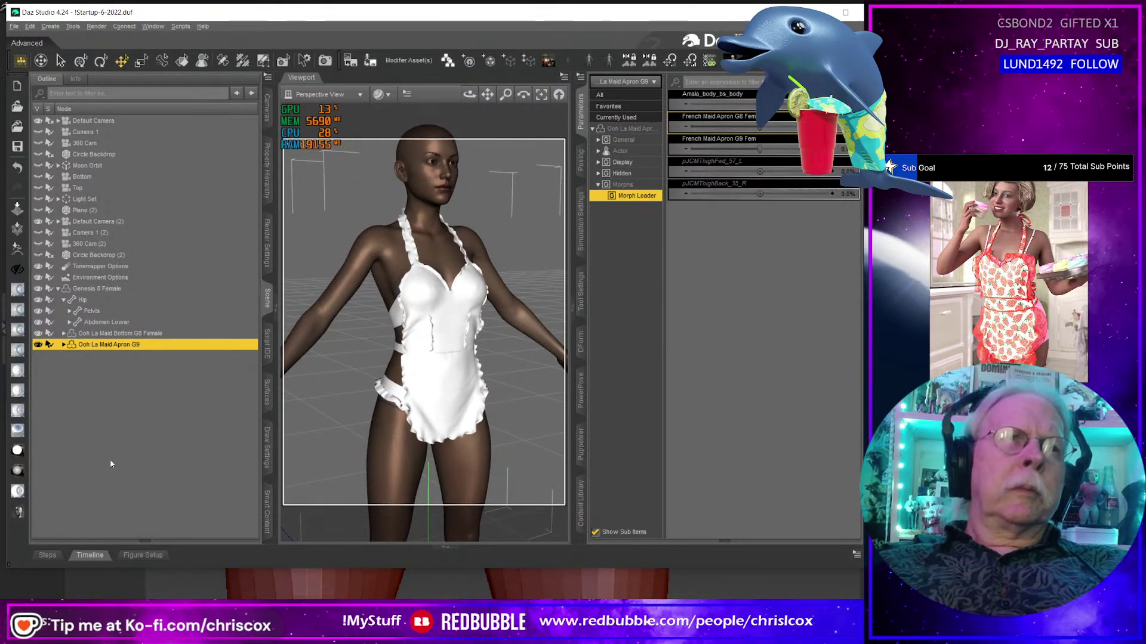
ctrl+click(145, 335)
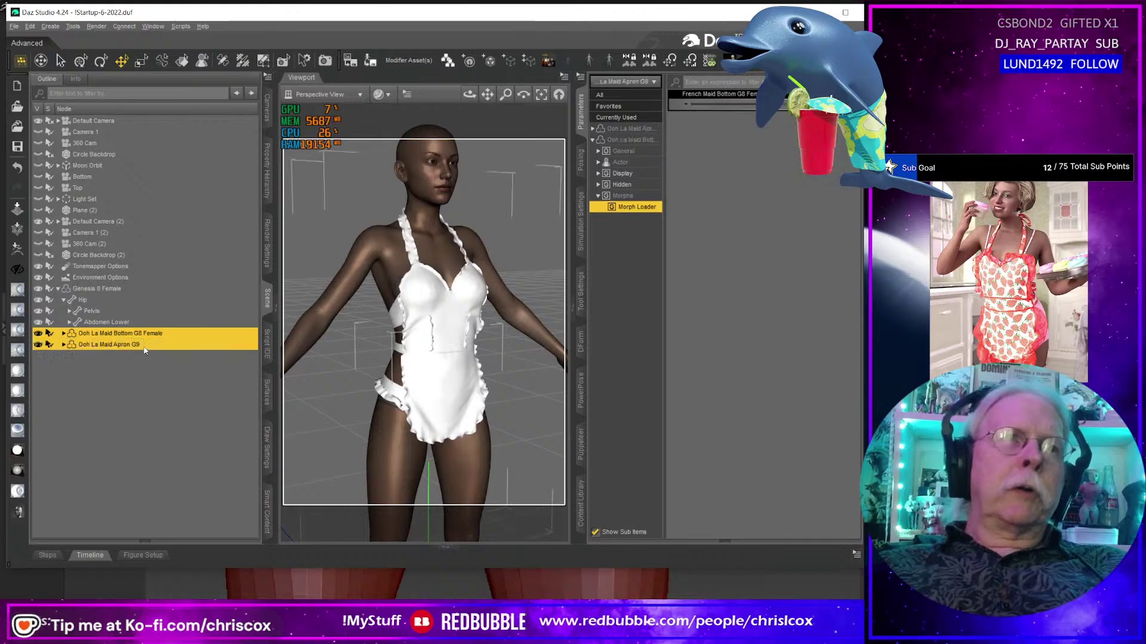
click(266, 392)
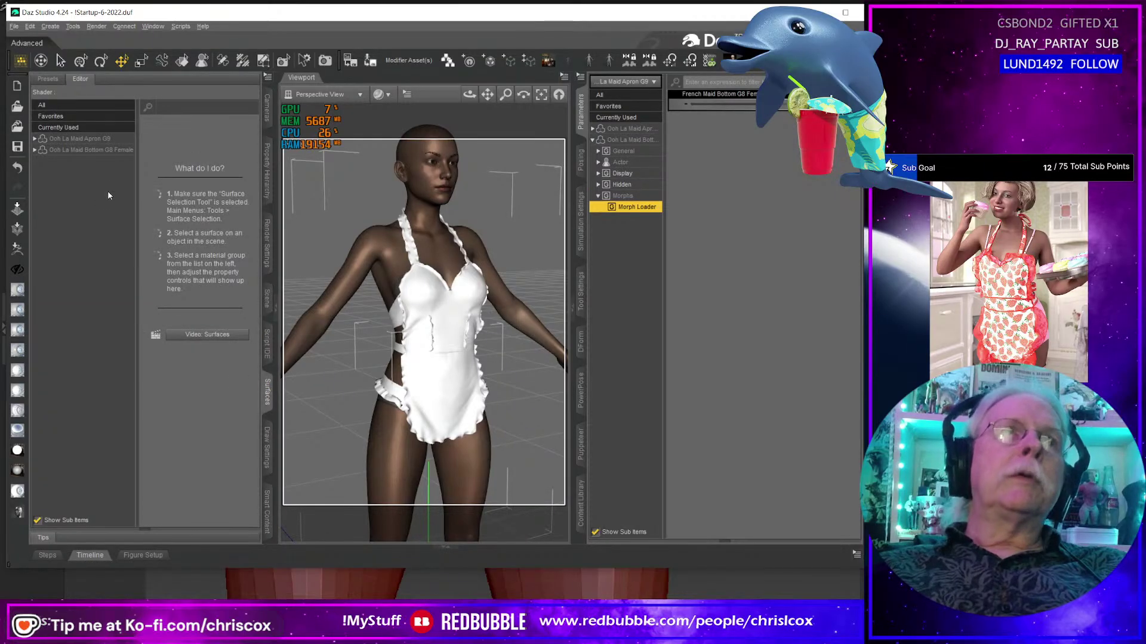
ctrl+click(96, 150)
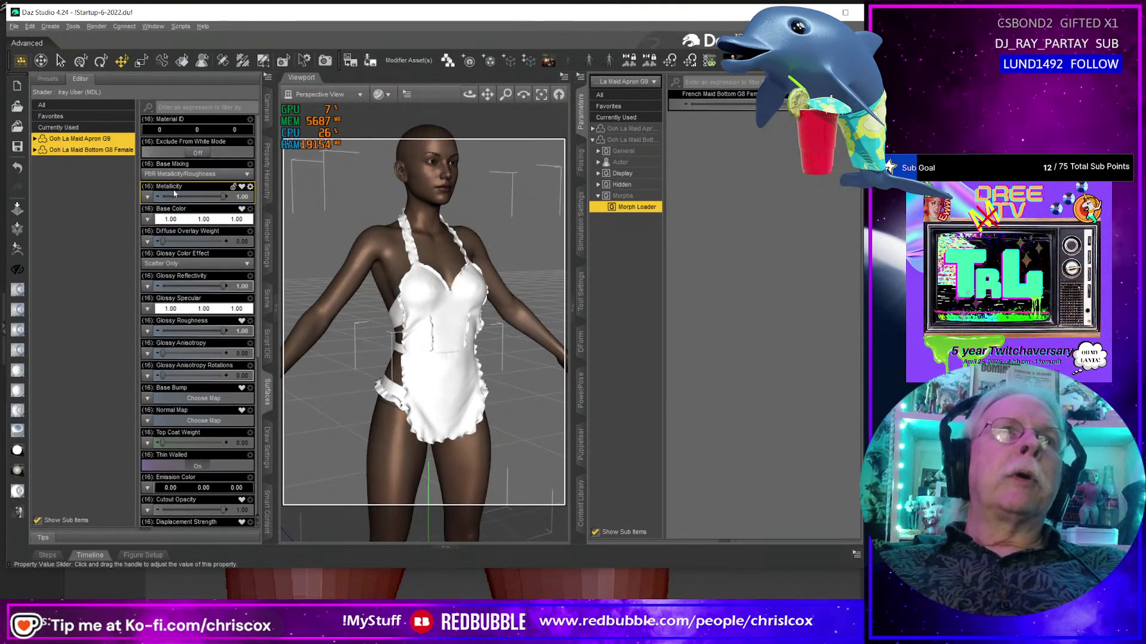
click(181, 26)
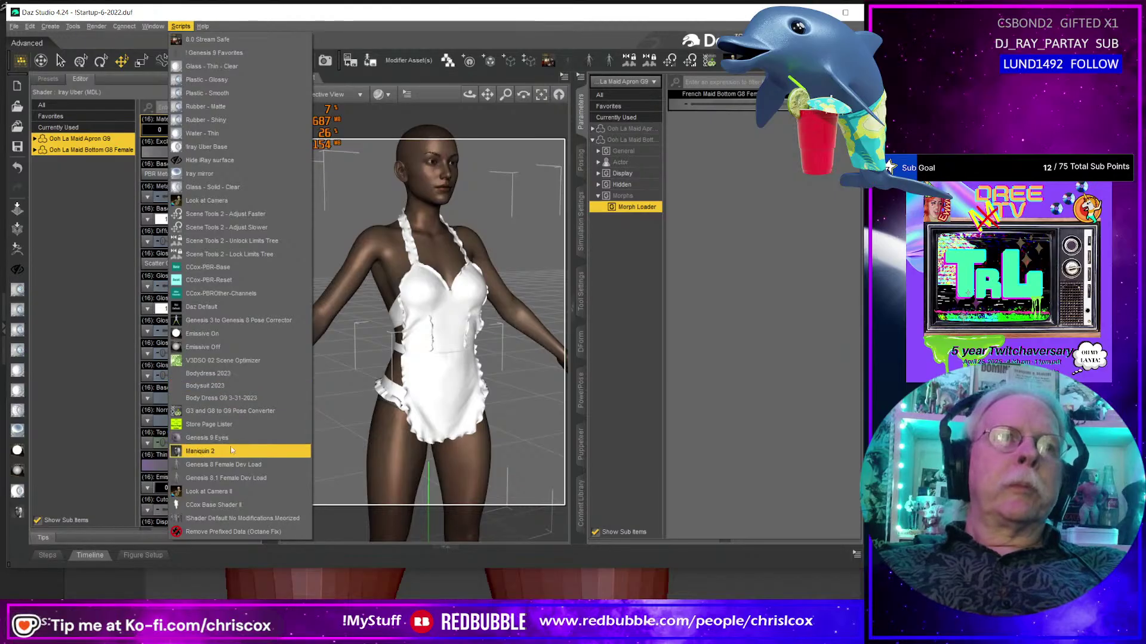
click(226, 505)
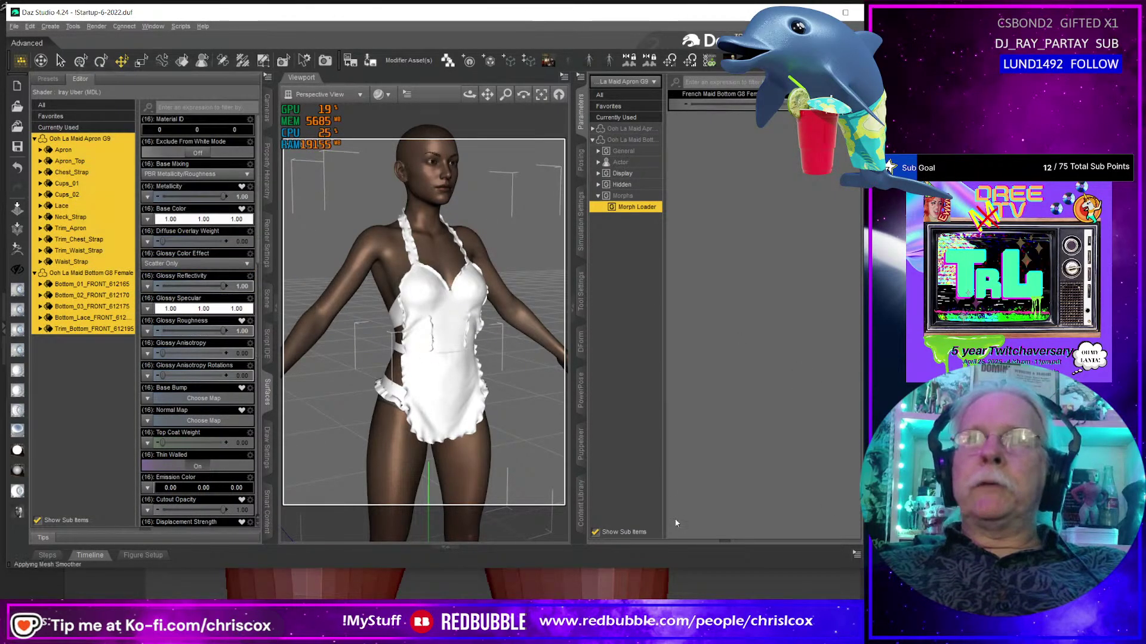
Set Bend Stiffness to 0.10 for all selected apron and bottom surfaces and inspect the outfit from the side.
scroll(230, 414, down, 15)
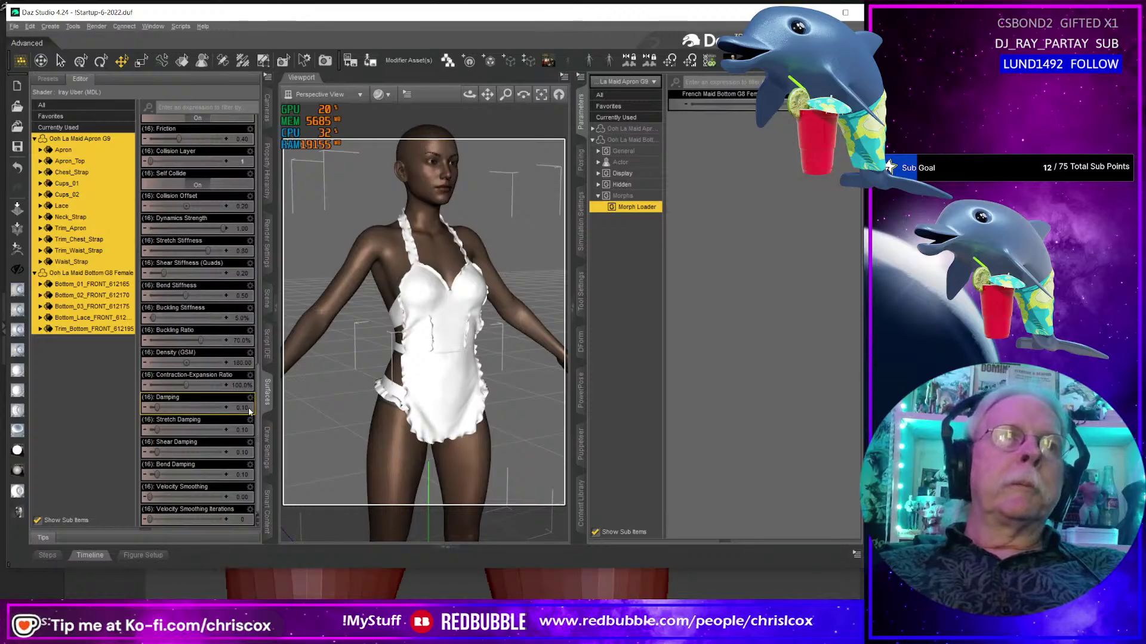
click(243, 295)
text(0.1)
key(Return)
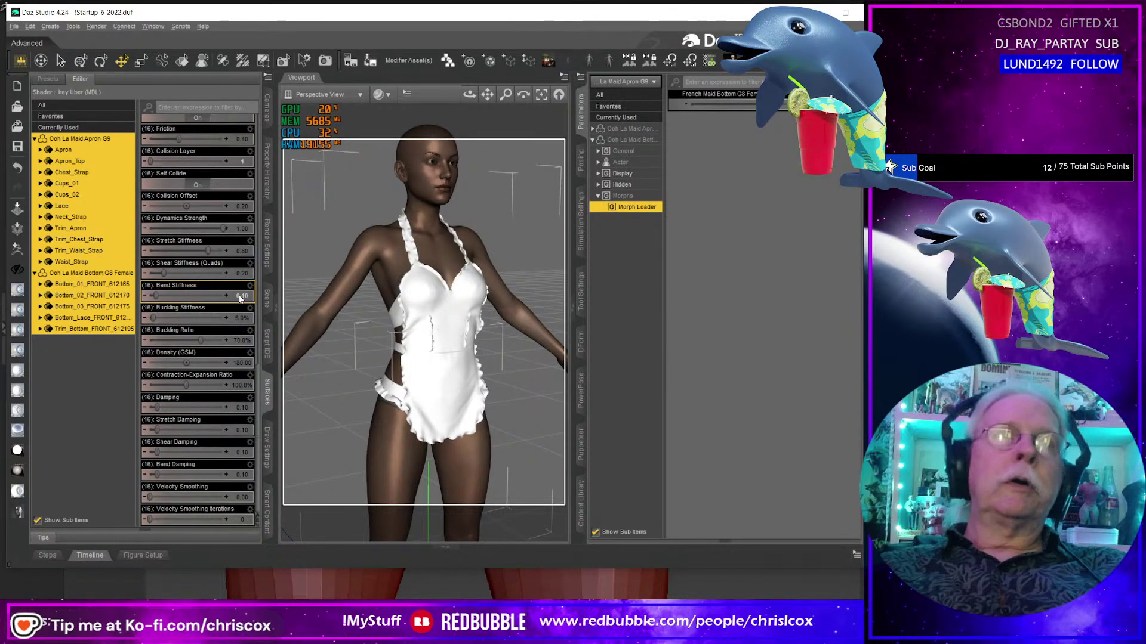
middle_drag(413, 402, 604, 404)
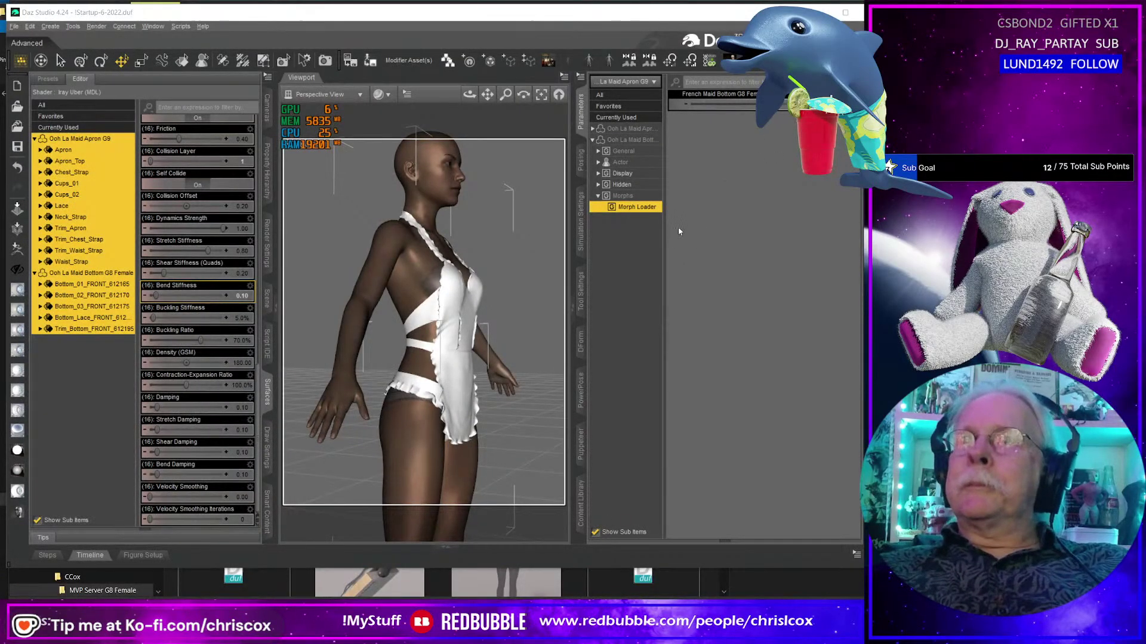
alt+drag(508, 302, 358, 304)
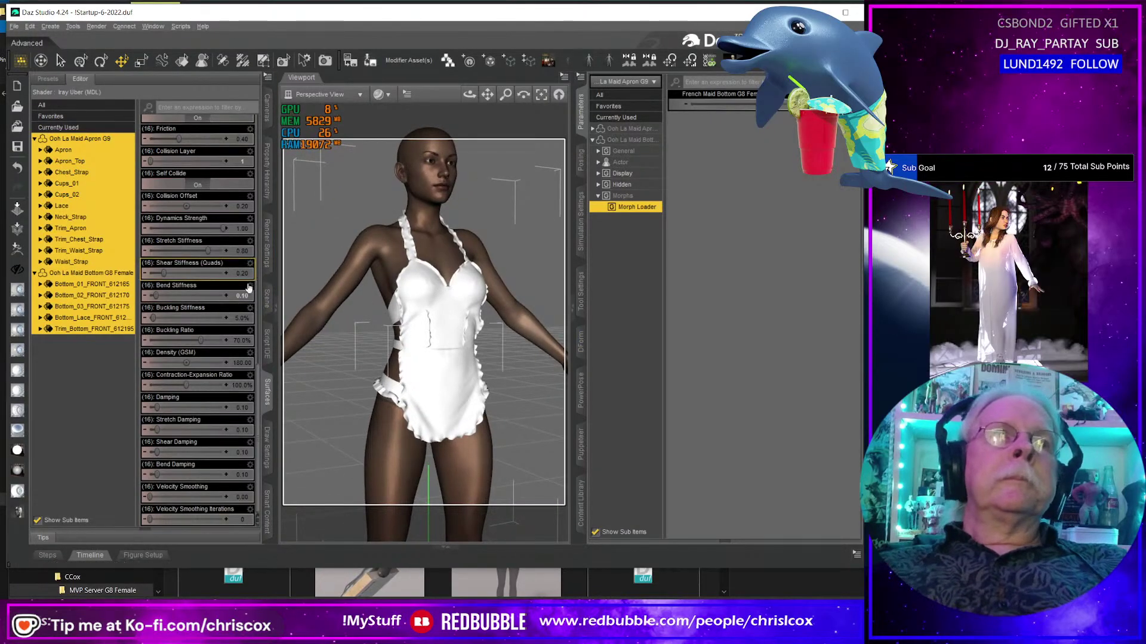
Try to convert the selected maid bottom and apron to SubD.
click(266, 306)
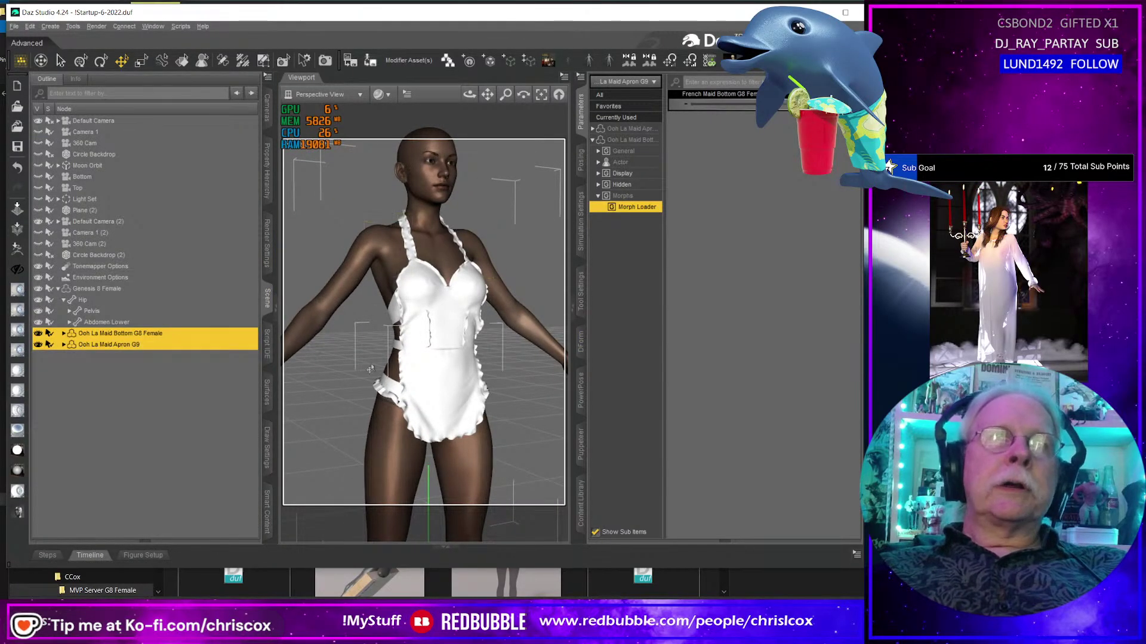
click(267, 77)
mouse_move(308, 191)
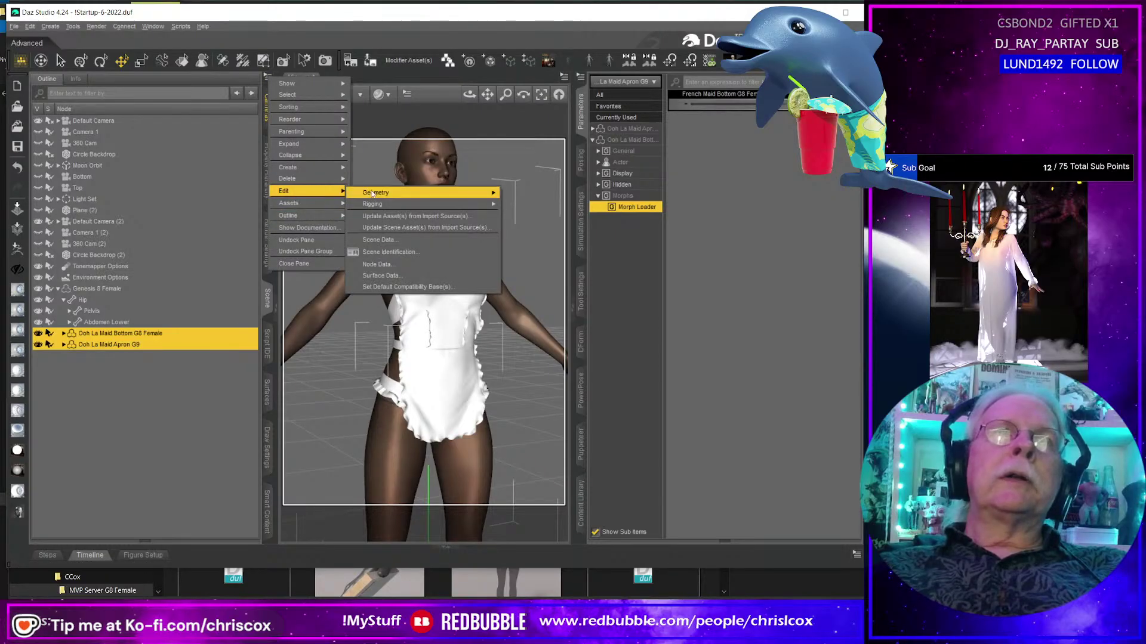
mouse_move(418, 193)
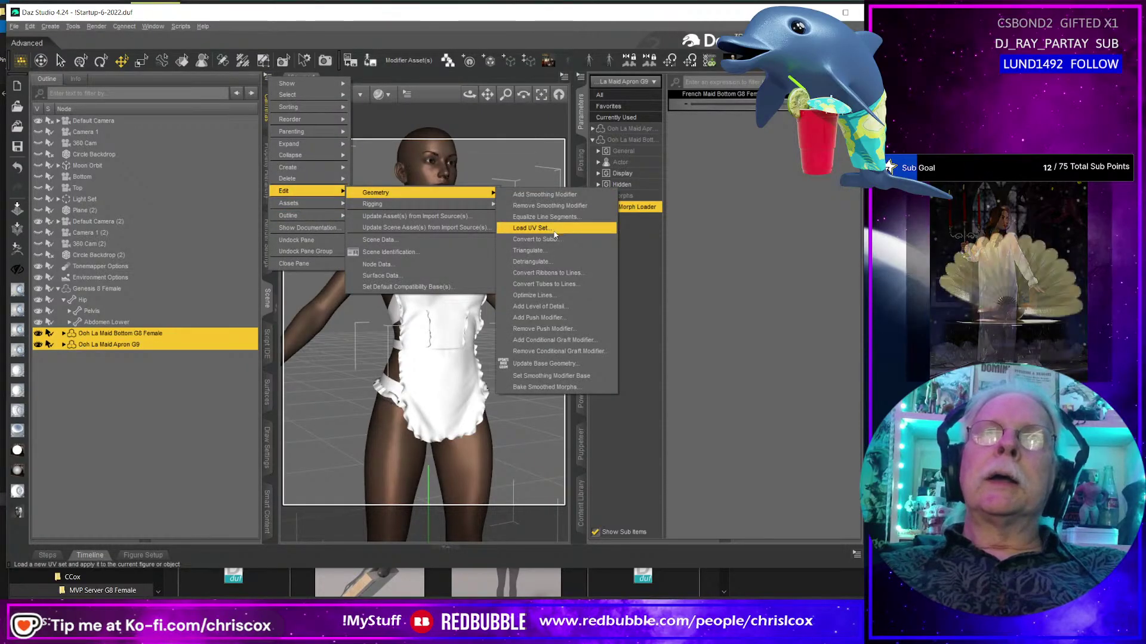
click(535, 239)
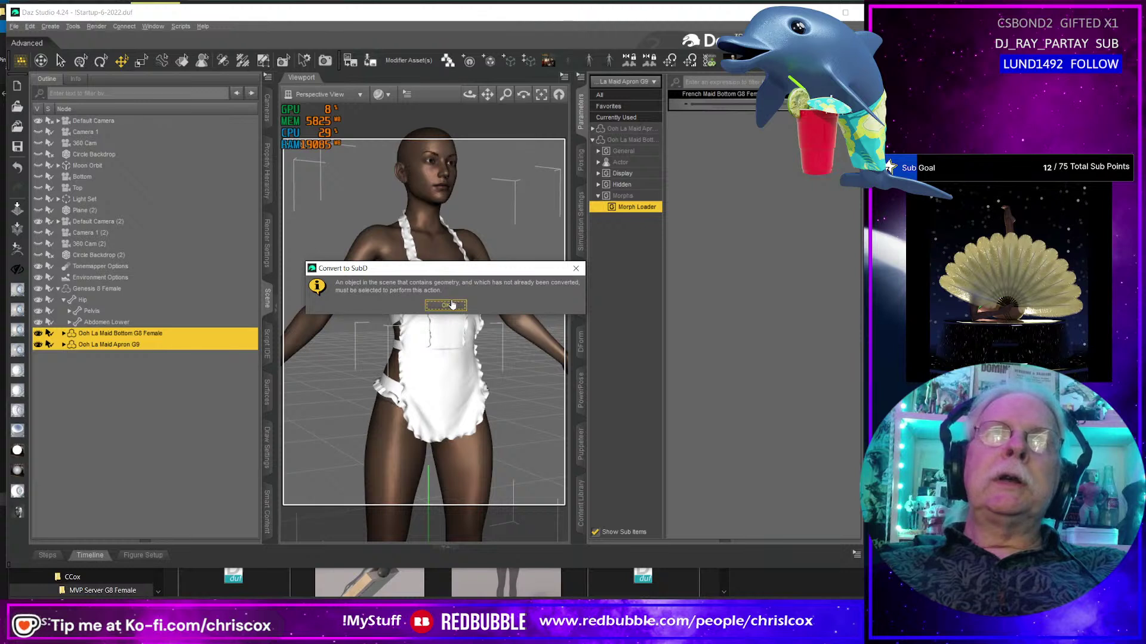
click(448, 304)
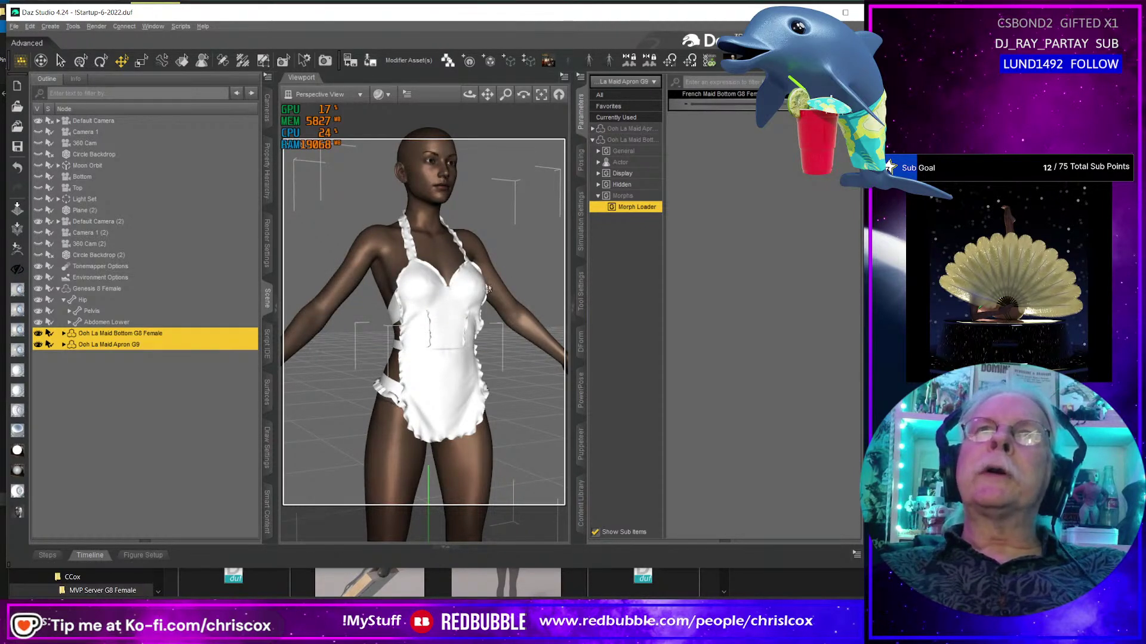
Remove the smoothing modifier from the selected maid bottom and apron.
click(268, 77)
mouse_move(286, 192)
mouse_move(373, 192)
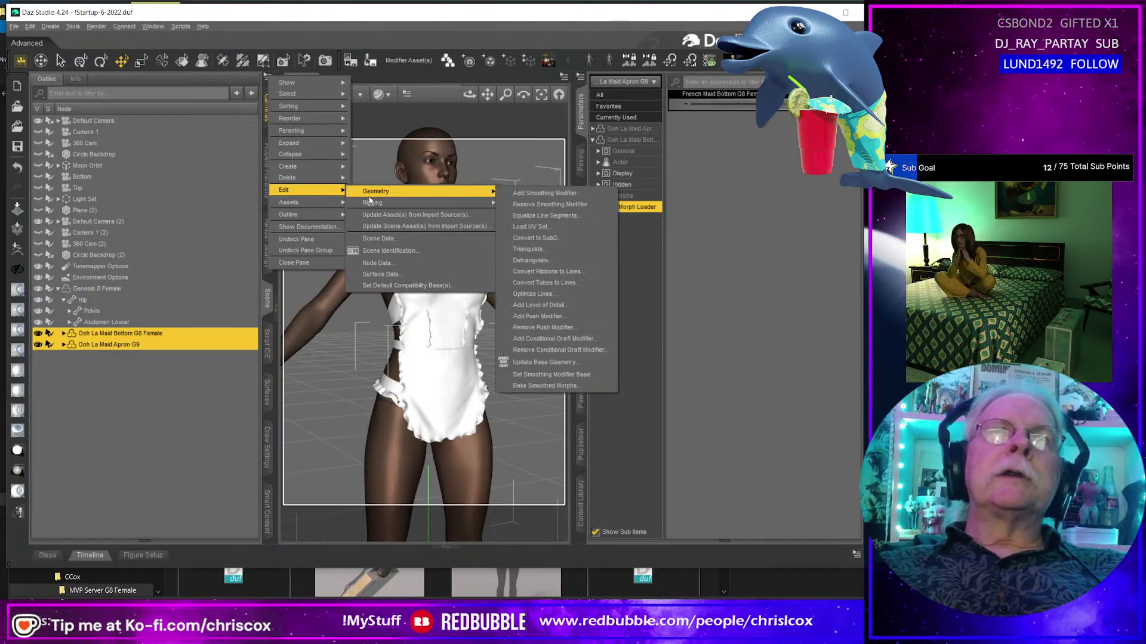
click(525, 207)
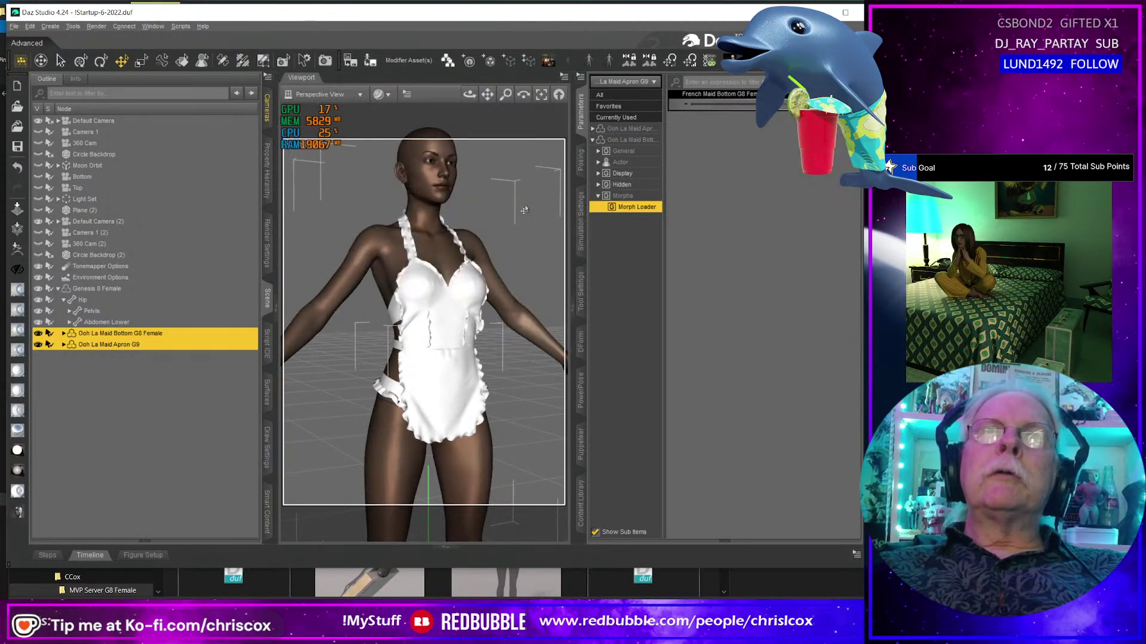
Add a fresh smoothing modifier to the maid bottom and apron and inspect the outfit.
click(267, 84)
mouse_move(286, 192)
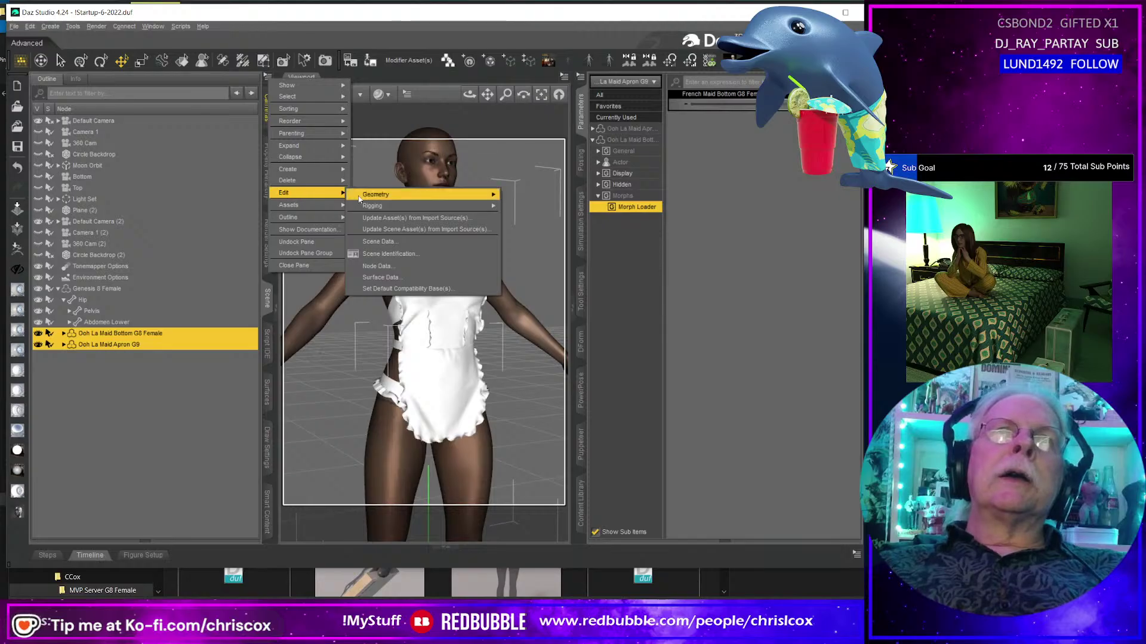
mouse_move(442, 197)
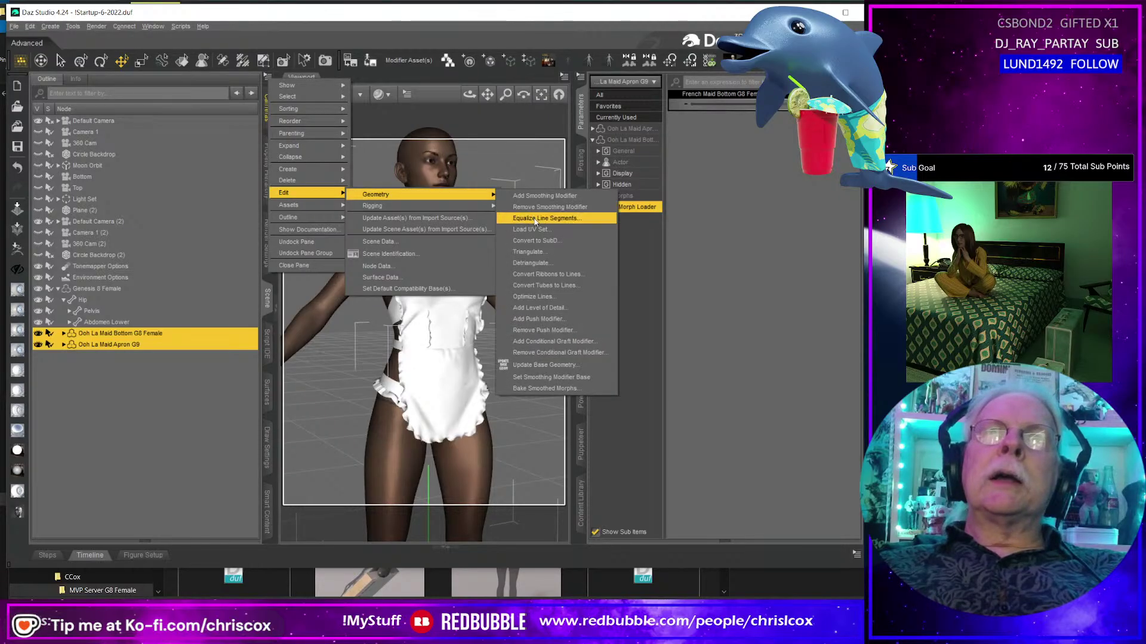
click(536, 200)
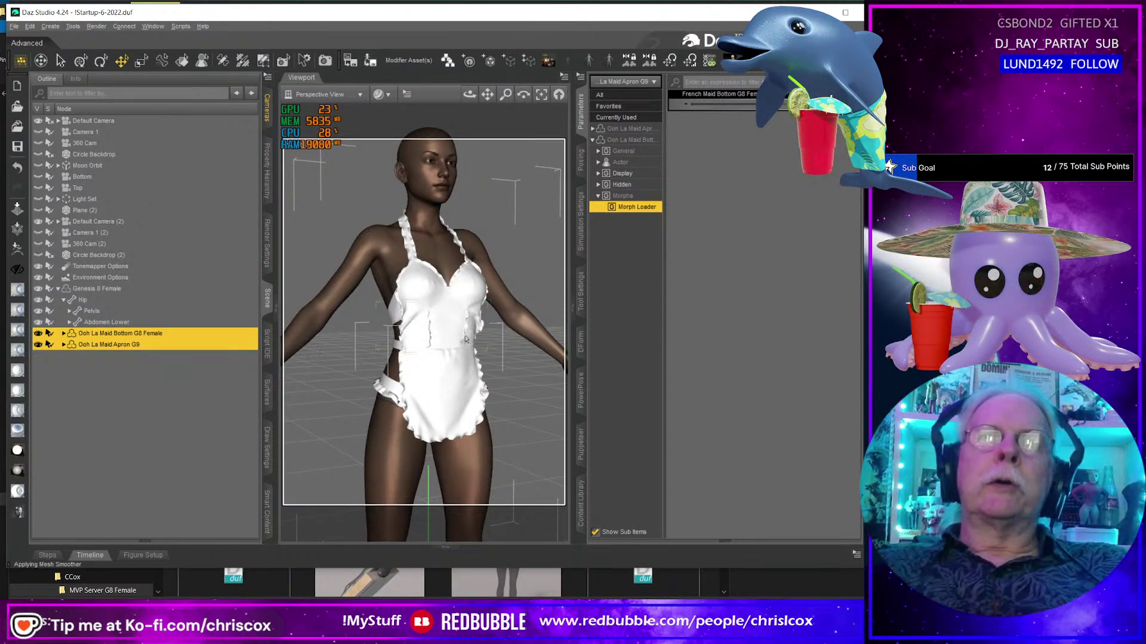
alt+drag(466, 339, 561, 339)
scroll(447, 345, up, 3)
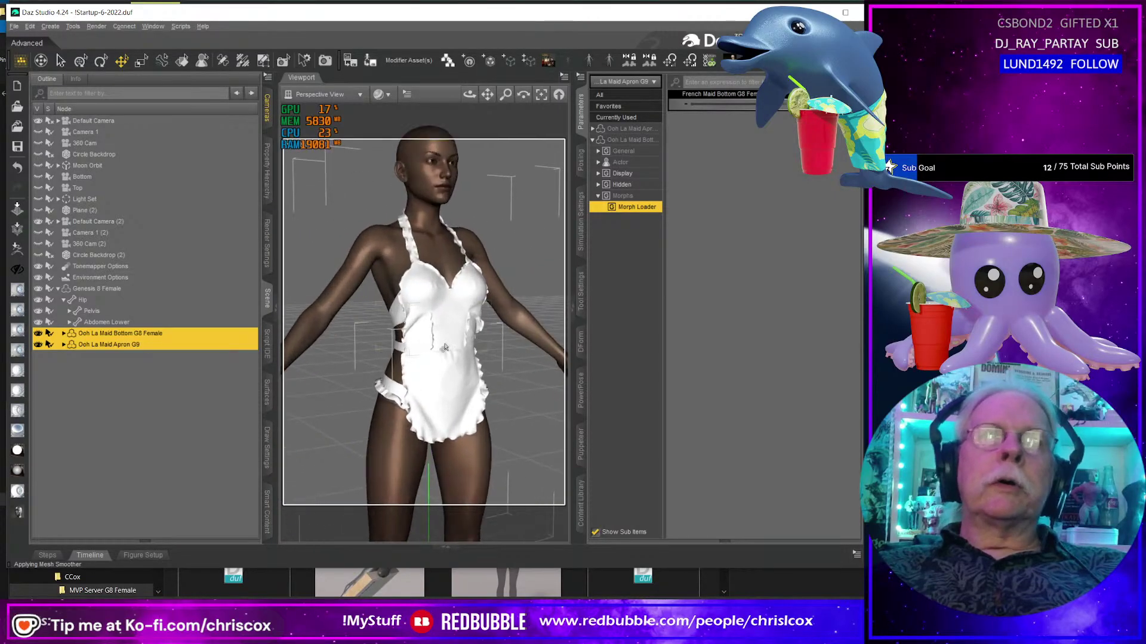
Activate the Geometry Editor with its tool settings, collapse the face groups, and select only the Ooh La Maid Bottom G8 Female.
click(267, 394)
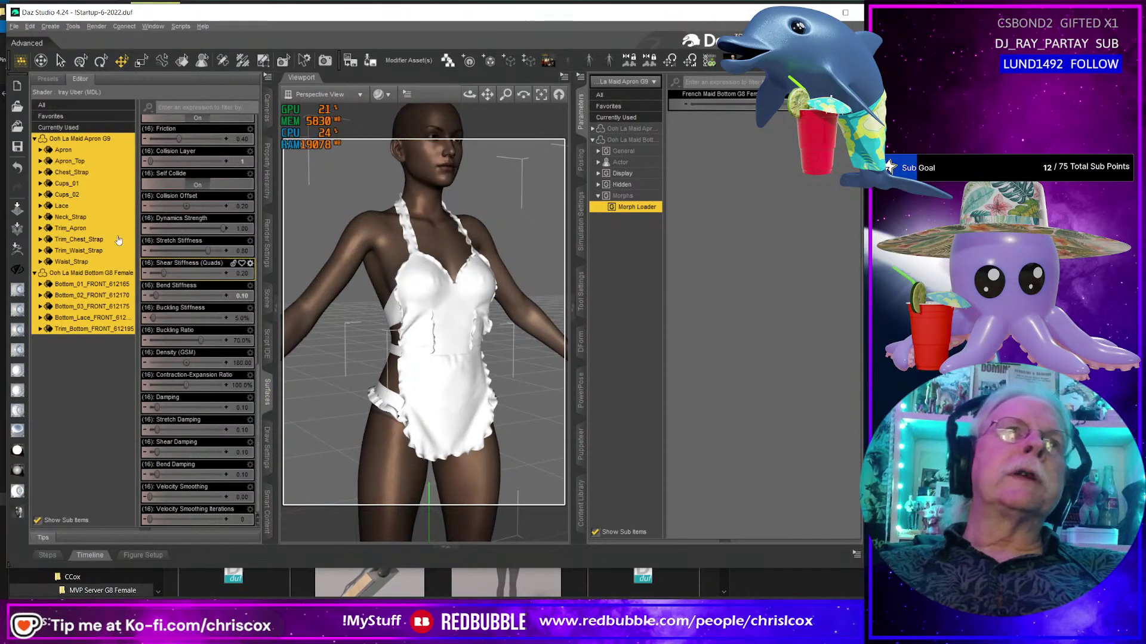
click(89, 285)
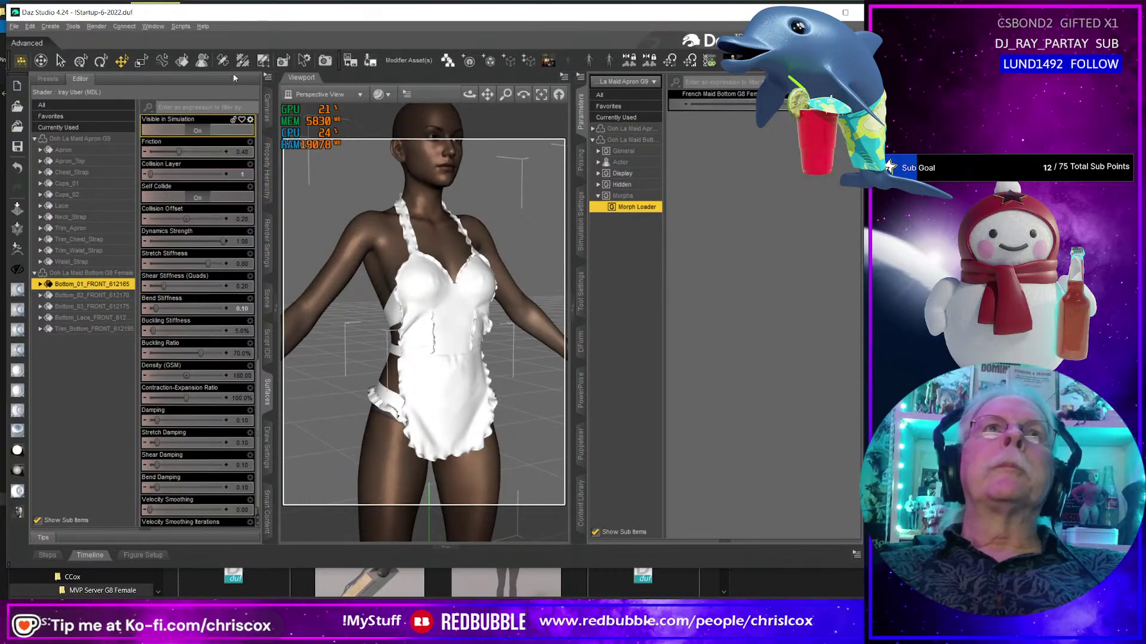
click(263, 61)
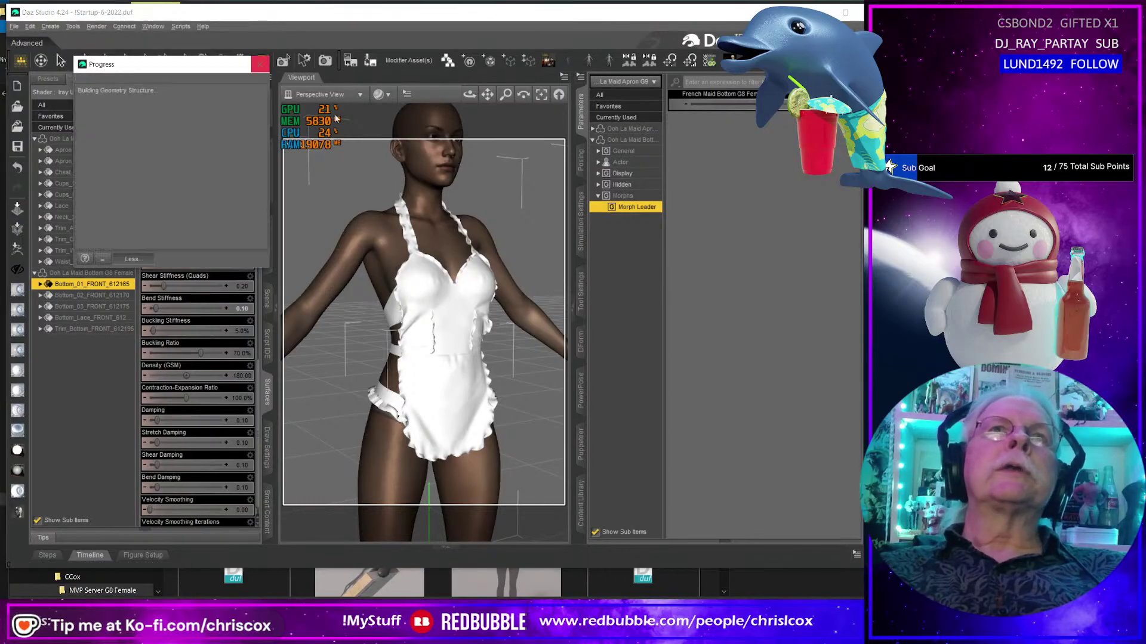
click(580, 298)
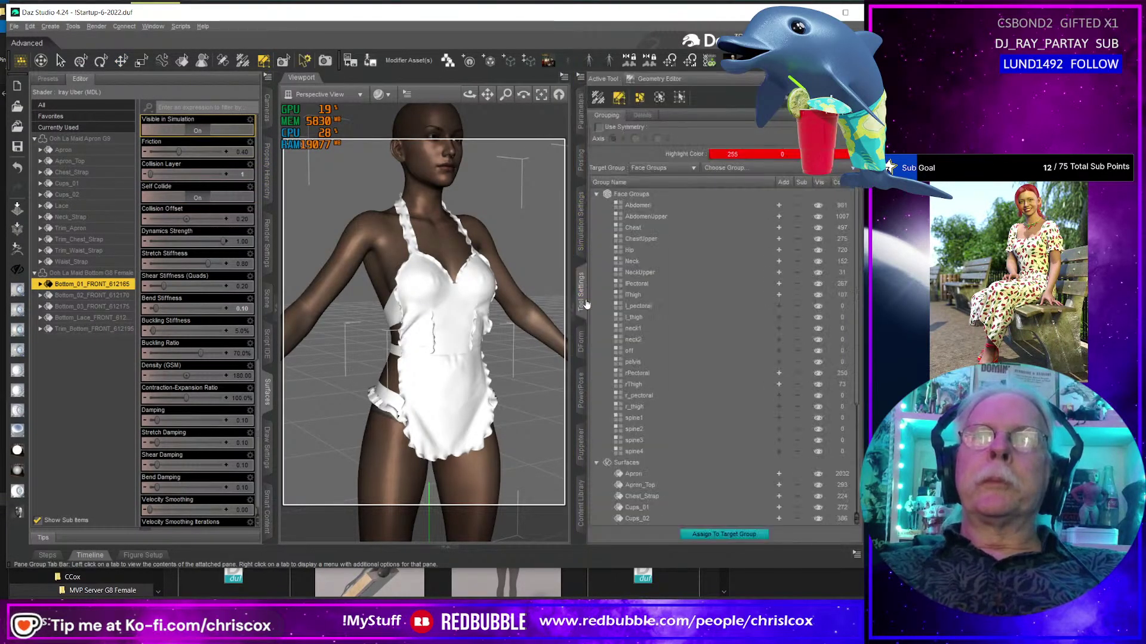
click(596, 194)
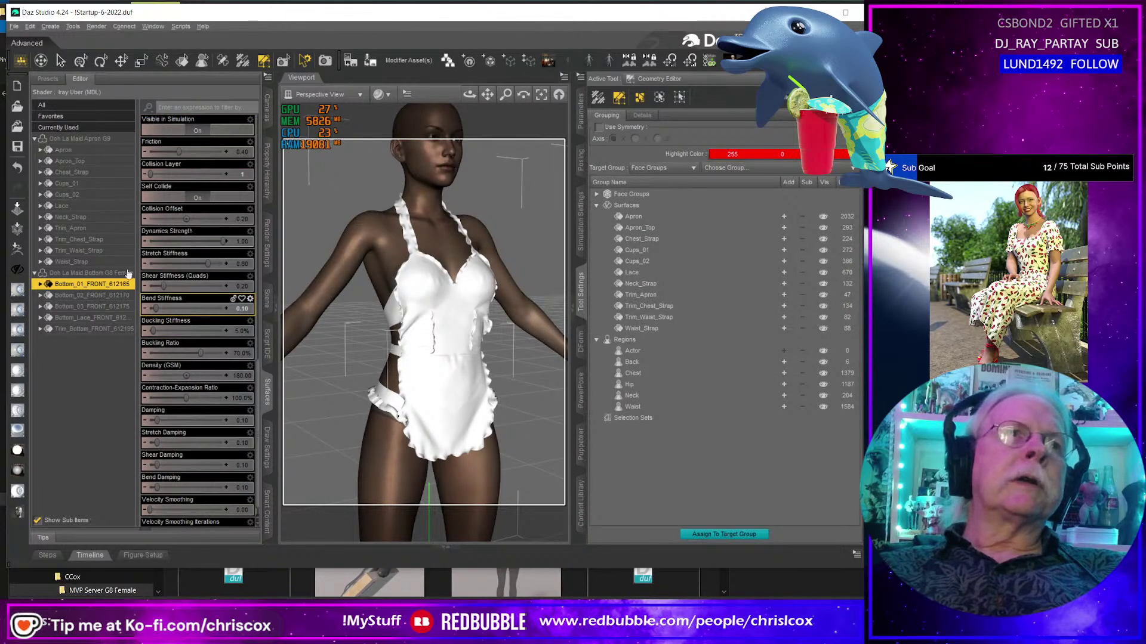
click(267, 299)
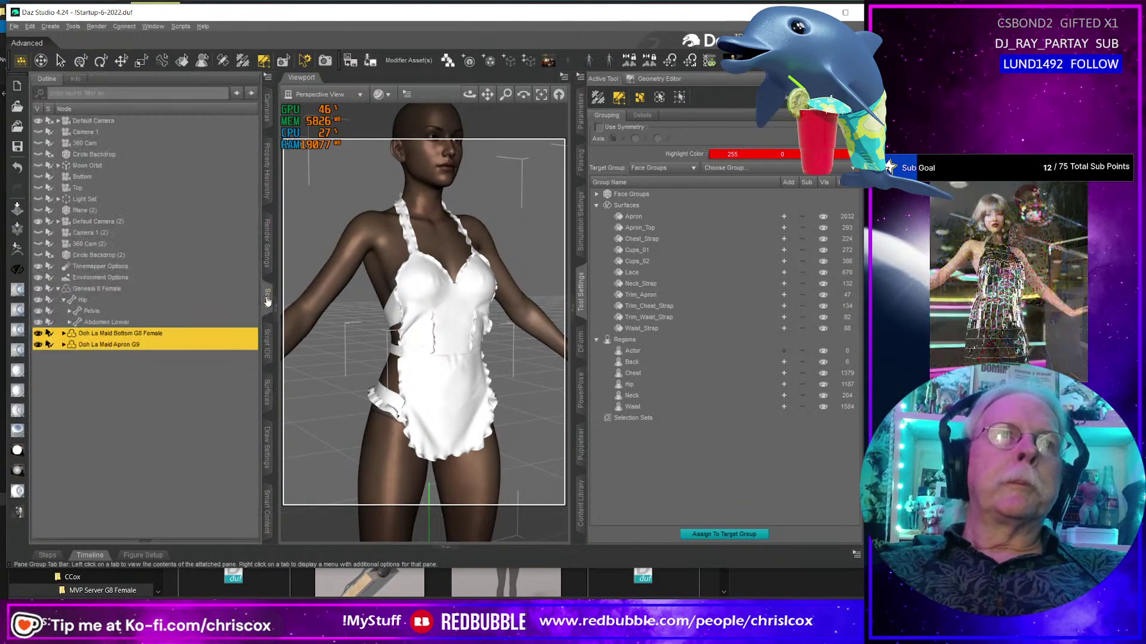
click(149, 373)
click(154, 334)
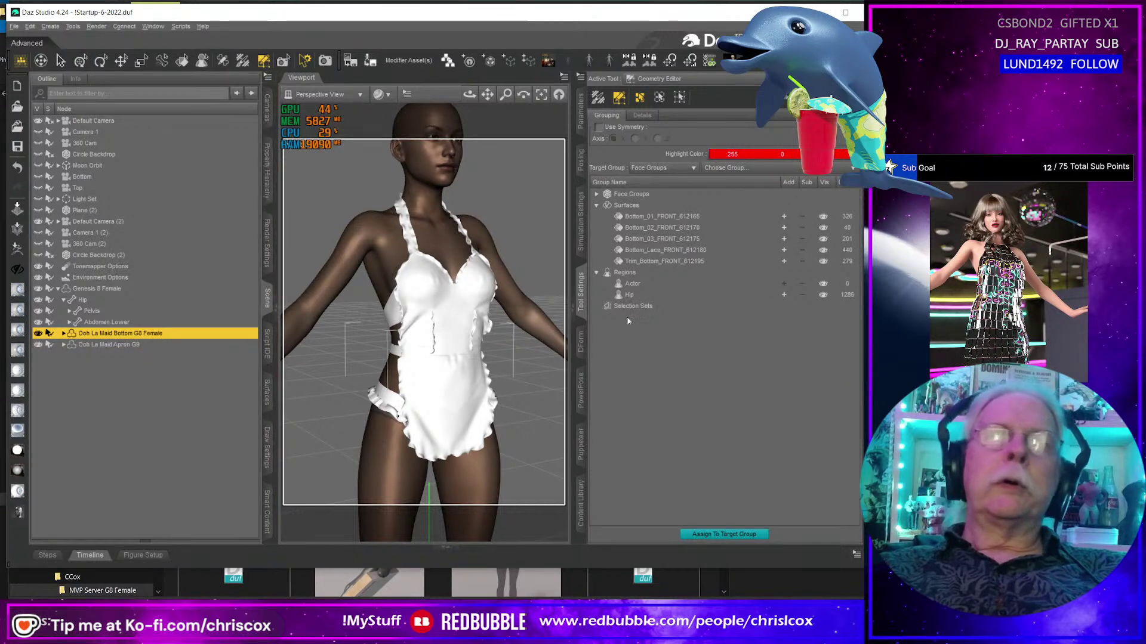
Rename the surface group Bottom_01_FRONT_612165 as Bottom_01.
click(656, 216)
click(657, 216)
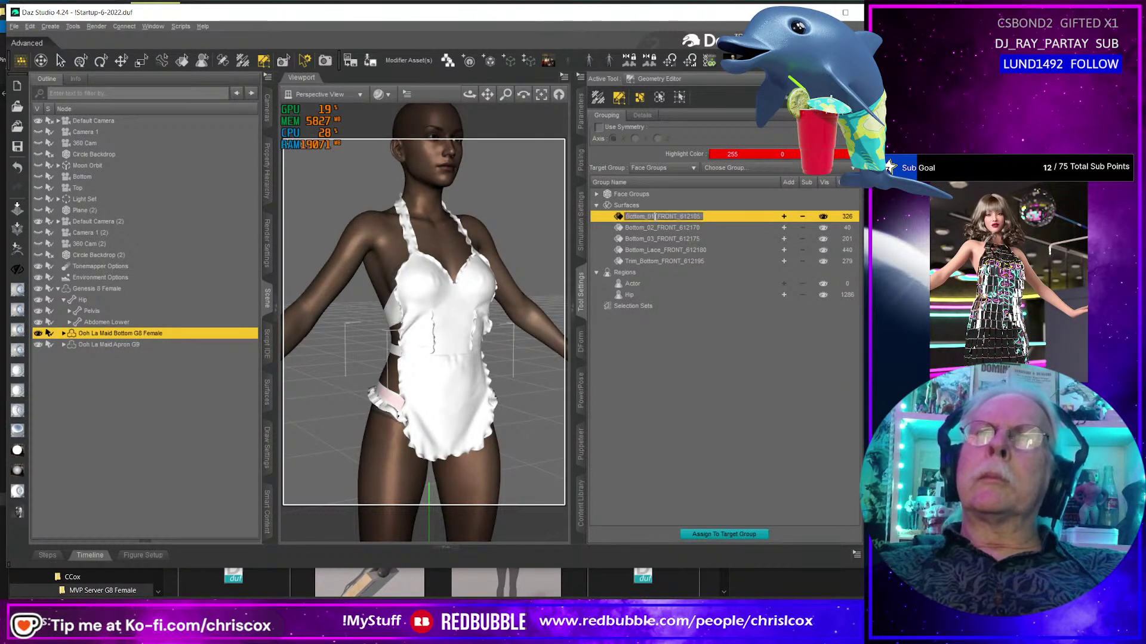
key(Delete)
key(Return)
Shorten the name of the second bottom surface group to Bottom_02.
click(670, 228)
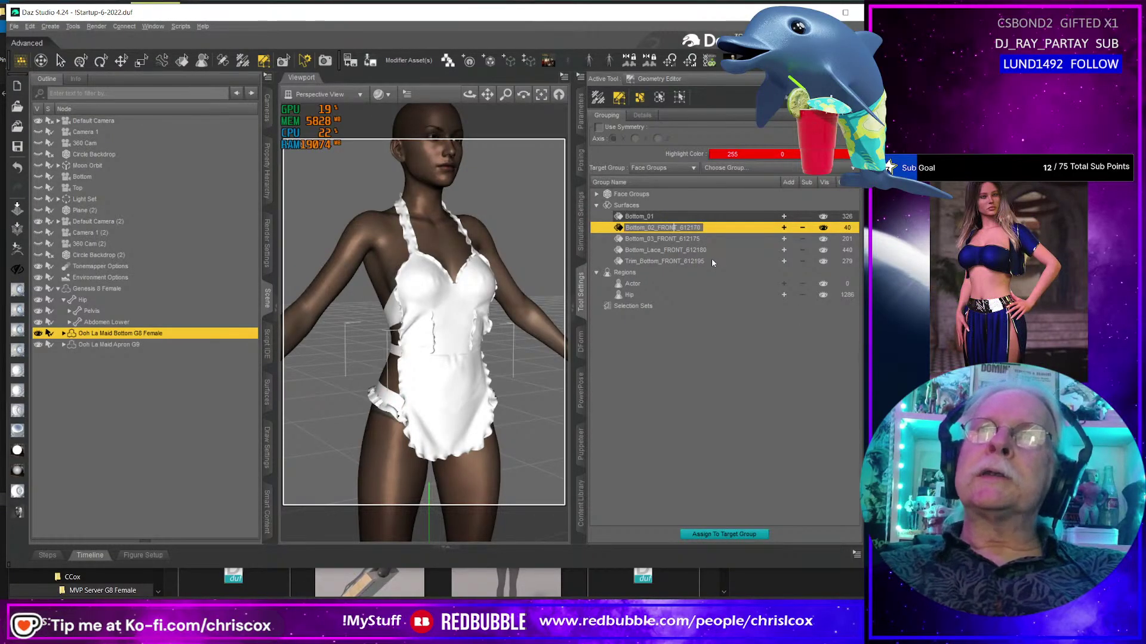
key(End)
key(Left)
key(Left)
key(Left)
key(Left)
key(Left)
key(Left)
key(Left)
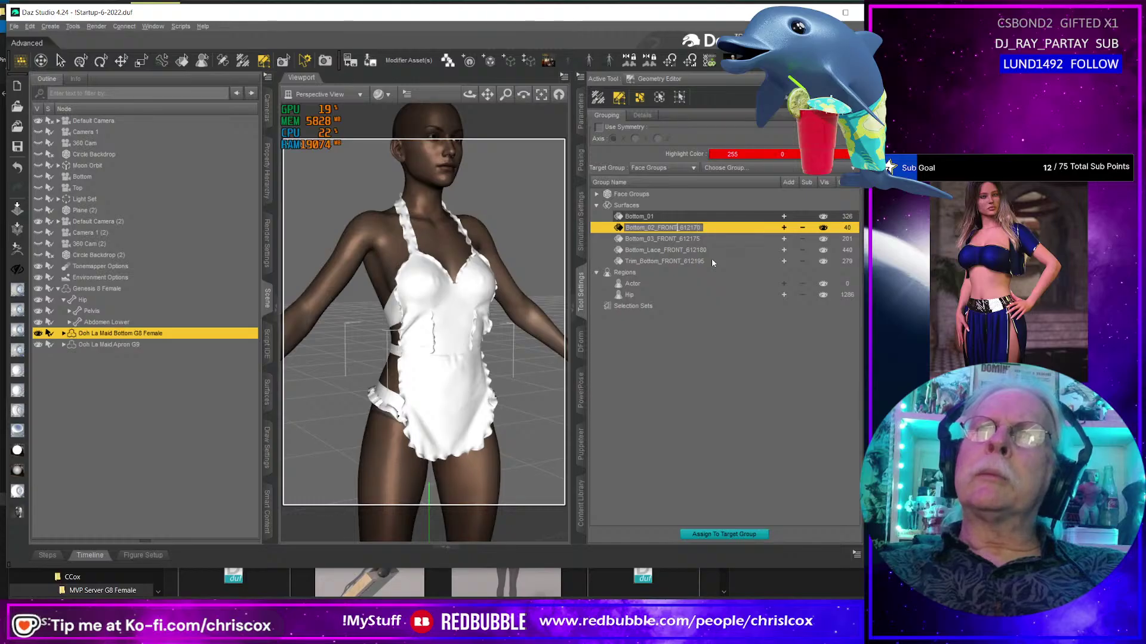
key(Left)
key(Left)
key(Left)
key(Left)
key(Left)
key(shift+End)
key(Delete)
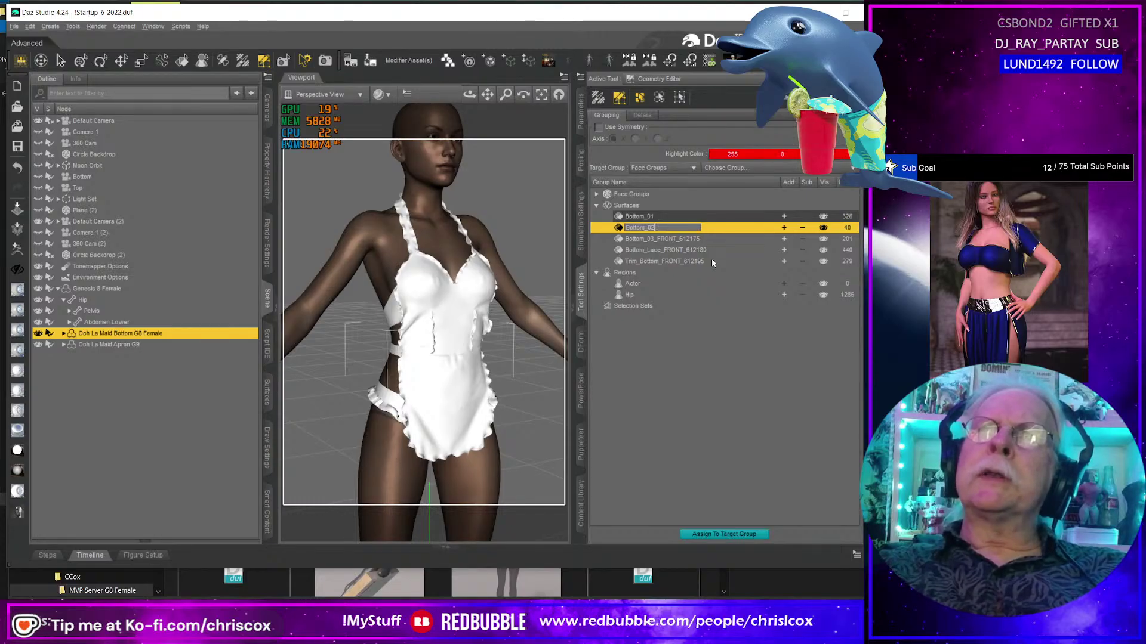
Shorten the name of the third bottom surface group to Bottom_03.
double_click(660, 238)
key(End)
key(shift+Home)
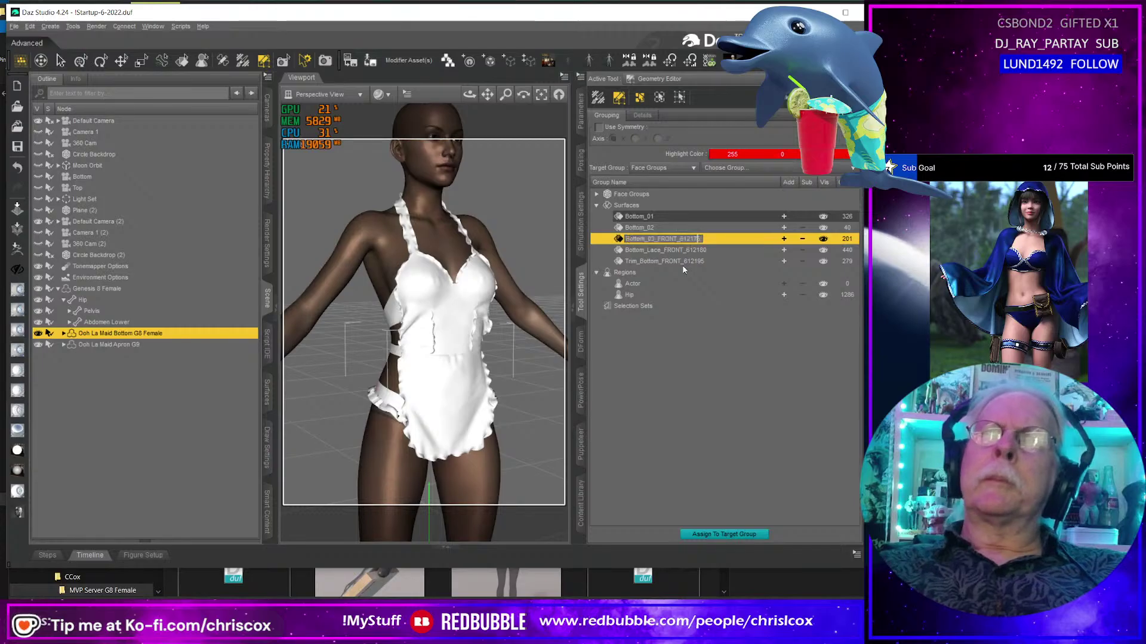
key(Return)
Rename the bottom's lace surface group as Bottom_Lace.
double_click(667, 250)
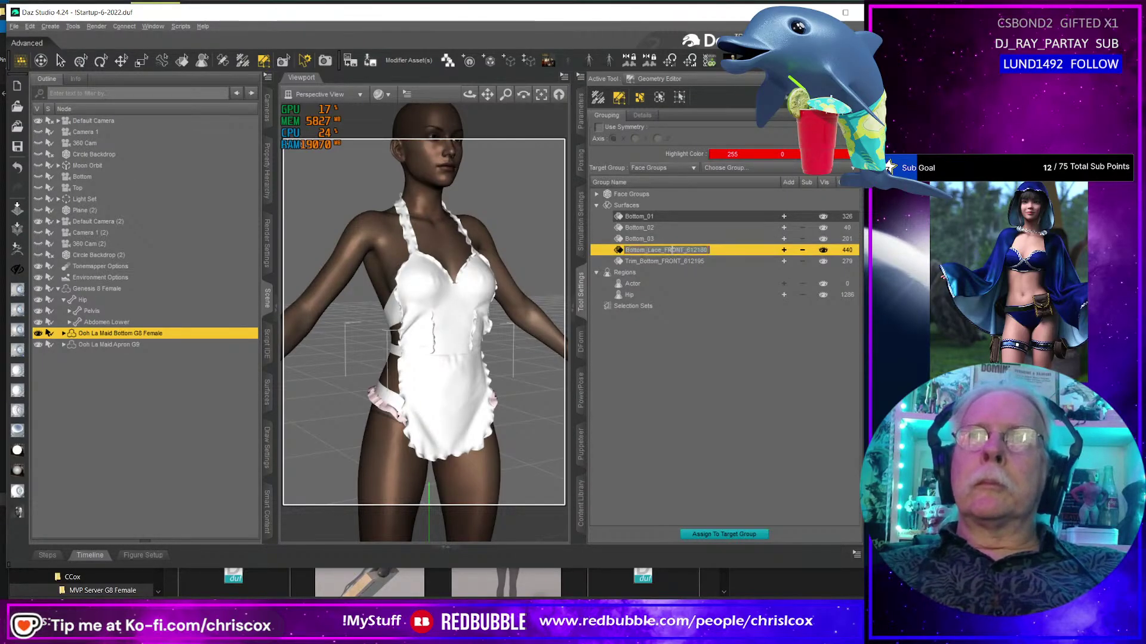
key(Delete)
key(Return)
Rename the bottom's trim surface group Trim_Bottom_FRONT_612195 as Bottom_Trim.
double_click(671, 262)
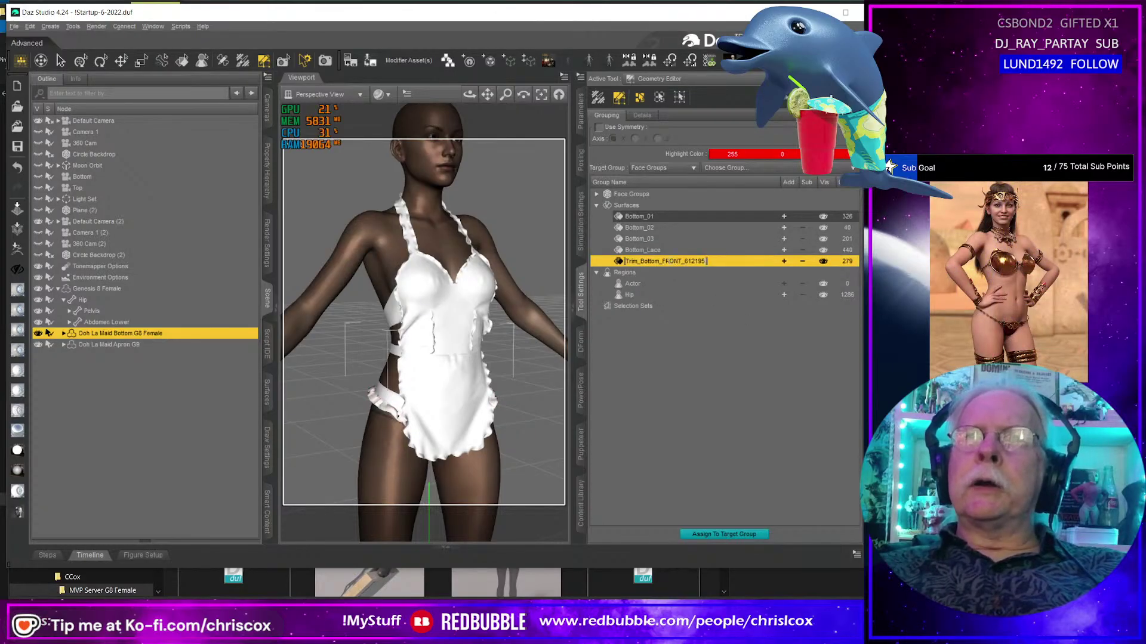
key(End)
key(shift+Left)
key(shift+Left)
key(shift+Left)
key(shift+Left)
key(shift+Left)
key(shift+Left)
key(shift+Left)
key(shift+Left)
key(shift+Left)
key(shift+Left)
key(shift+Left)
key(shift+Left)
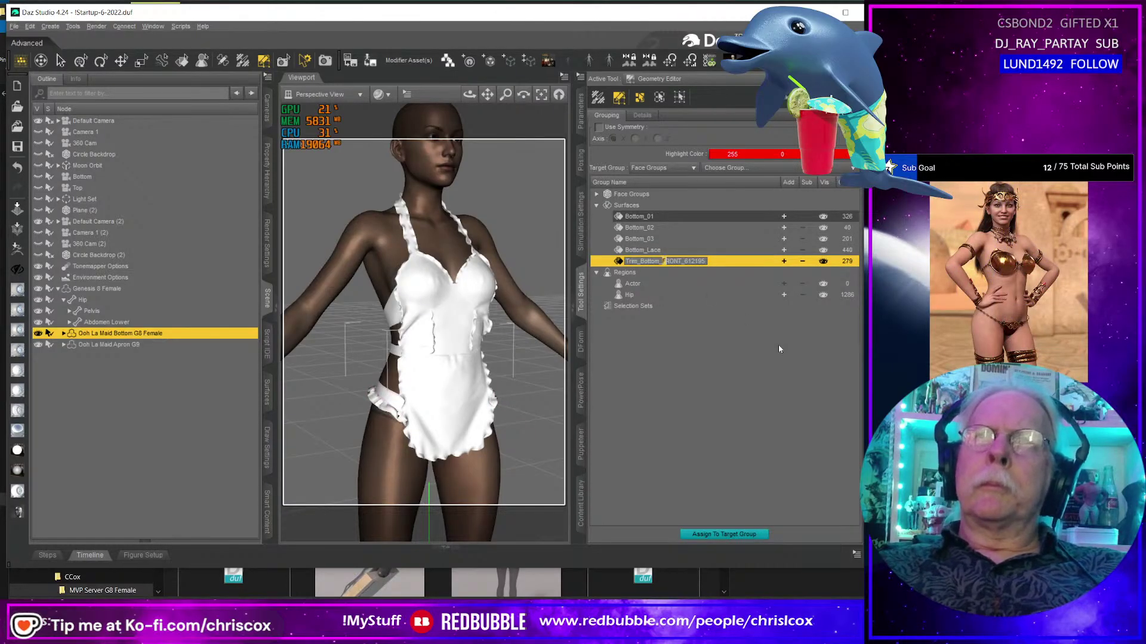
key(Delete)
text(Trim)
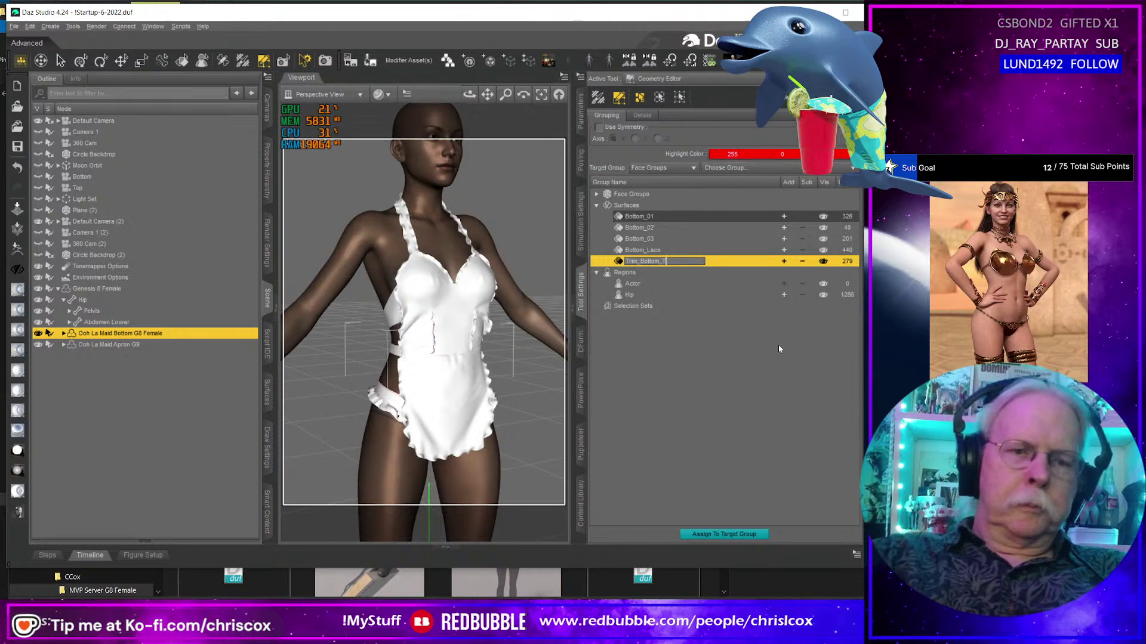
key(Home)
key(Delete)
key(Delete)
key(Delete)
key(Delete)
key(Delete)
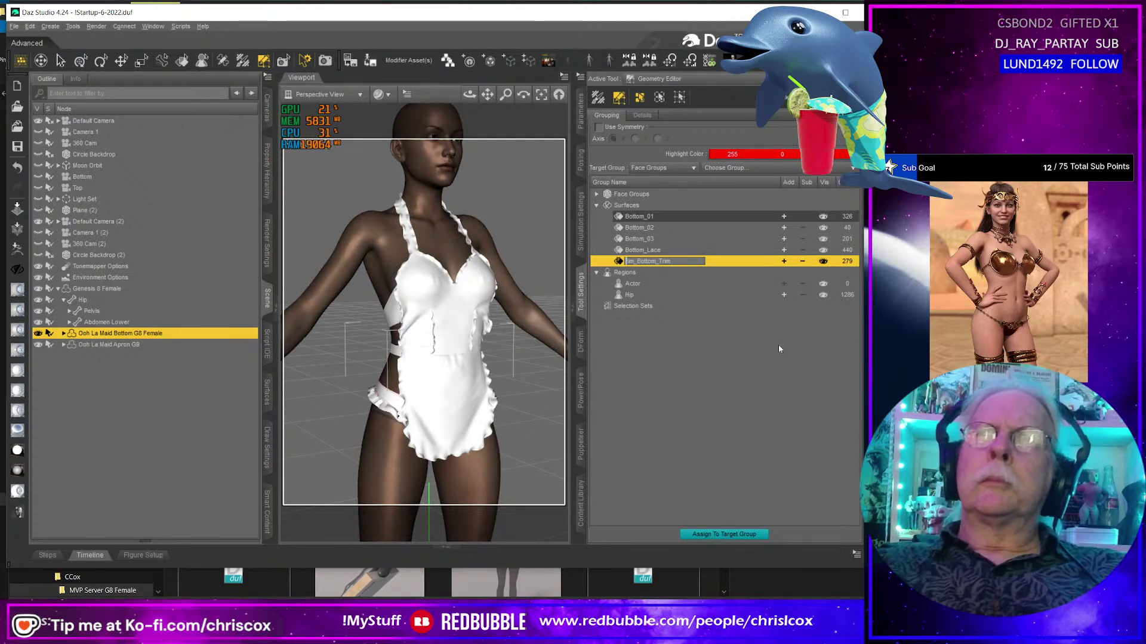
key(Return)
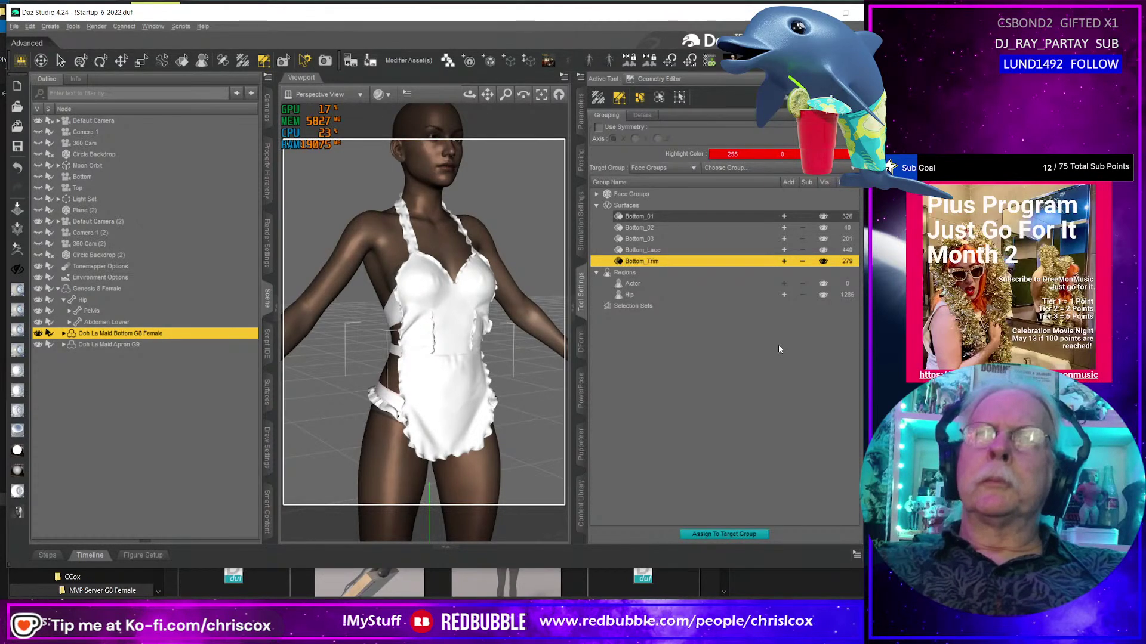
Review the apron's surface group names and reselect the Ooh La Maid Bottom G8 Female figure.
click(126, 346)
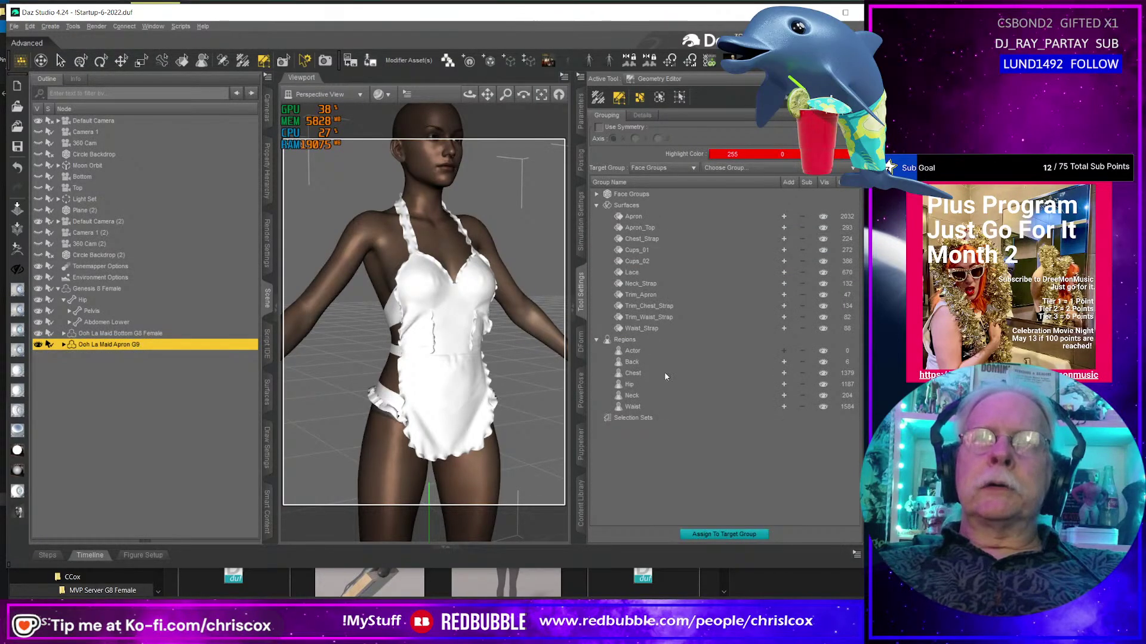
mouse_move(439, 398)
middle_down()
mouse_move(525, 389)
mouse_move(455, 391)
middle_up()
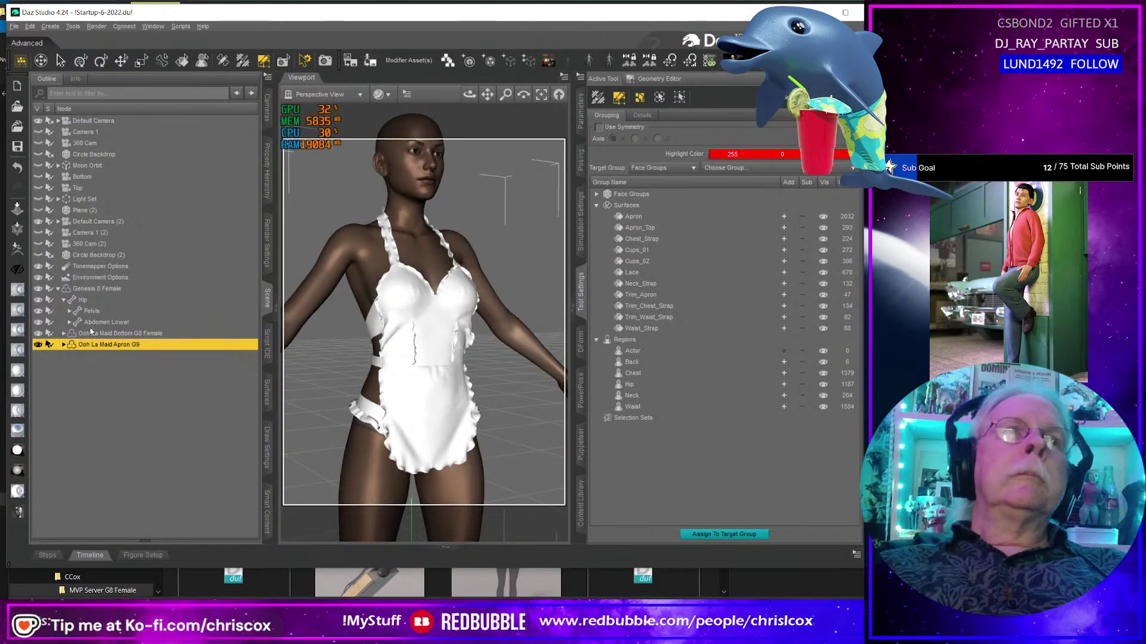
click(108, 335)
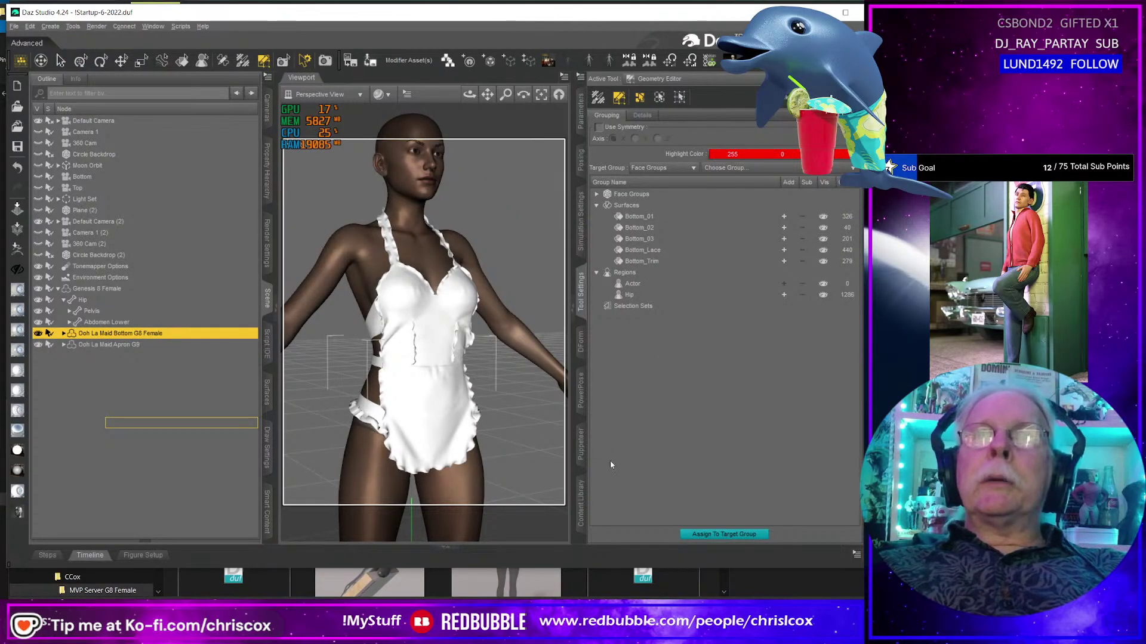
Browse the content library to the maid outfit's clothing folder under Genesis 8 Female.
click(580, 503)
drag(831, 256, 779, 257)
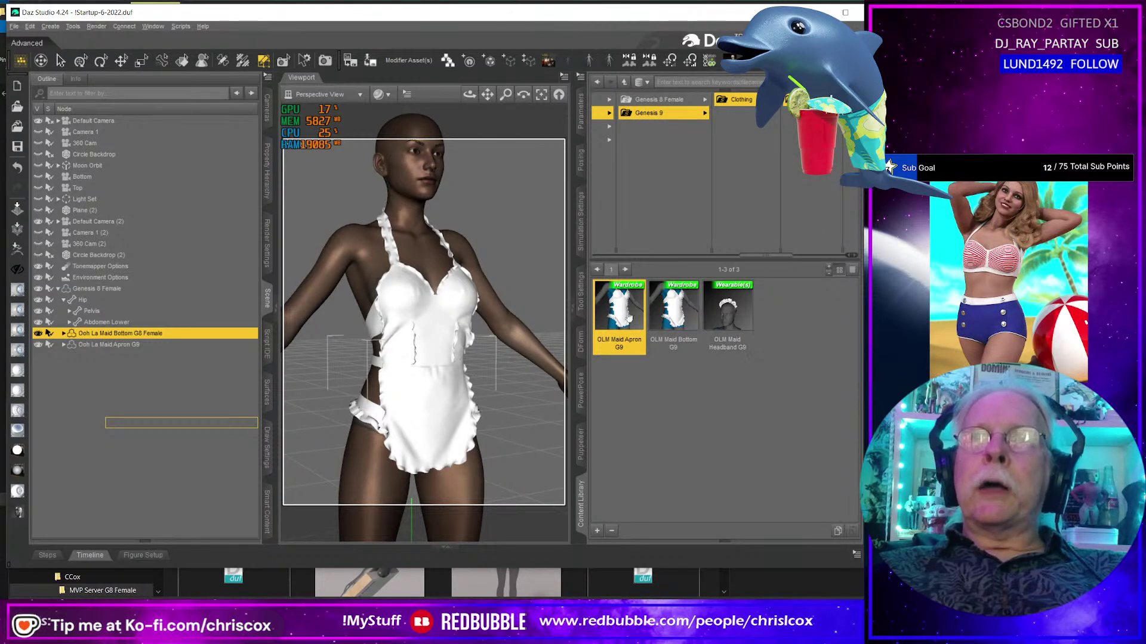
click(657, 99)
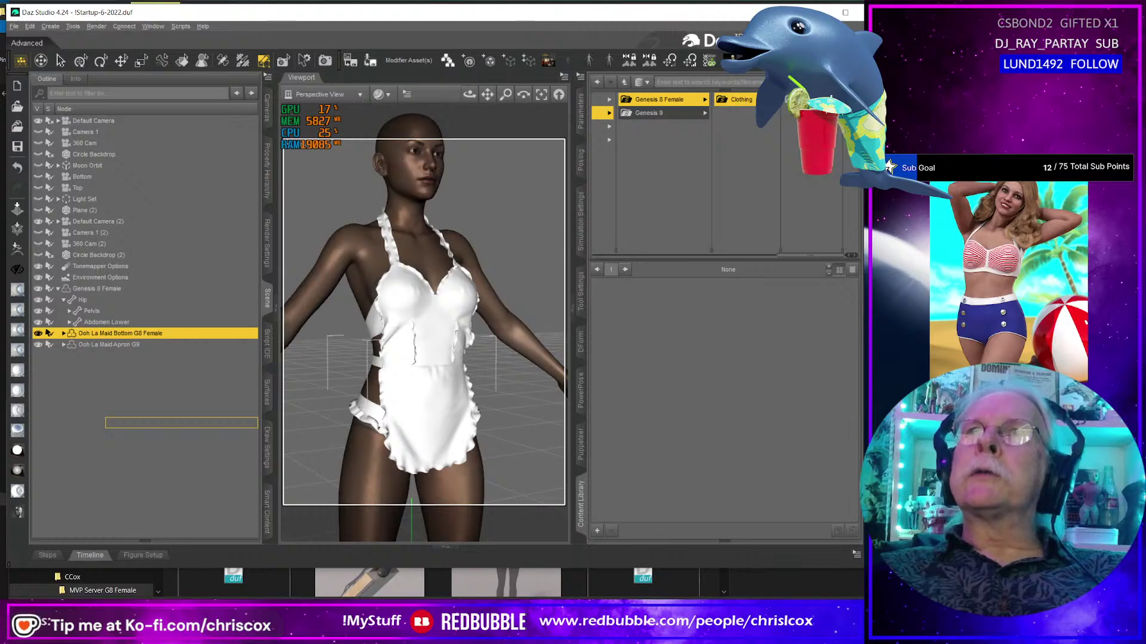
click(742, 100)
click(740, 99)
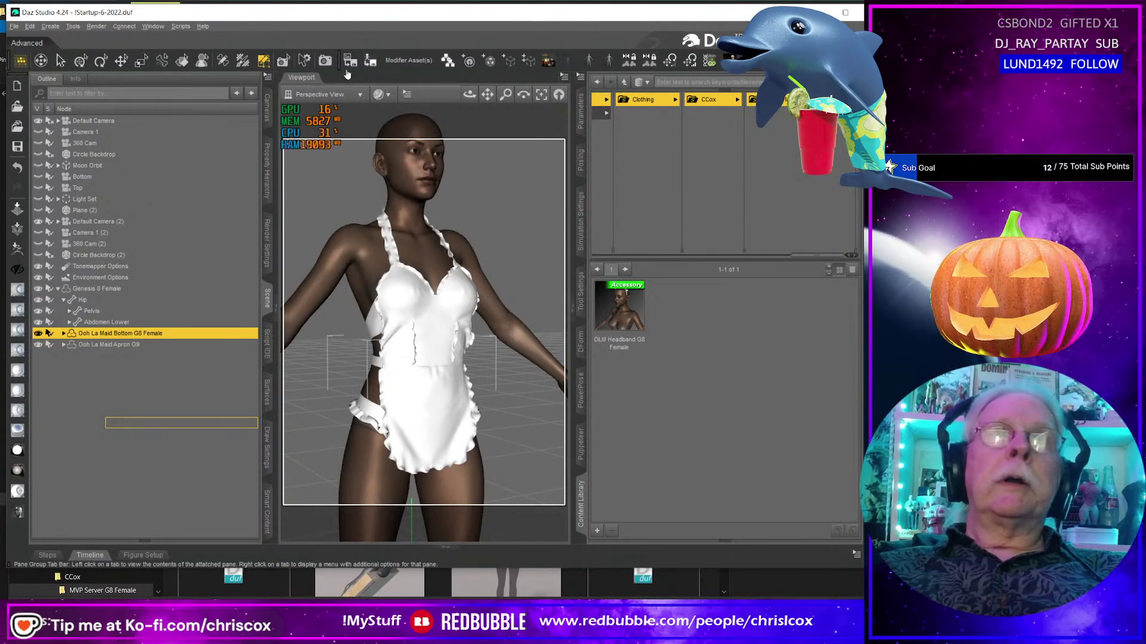
key(ctrl+shift+s)
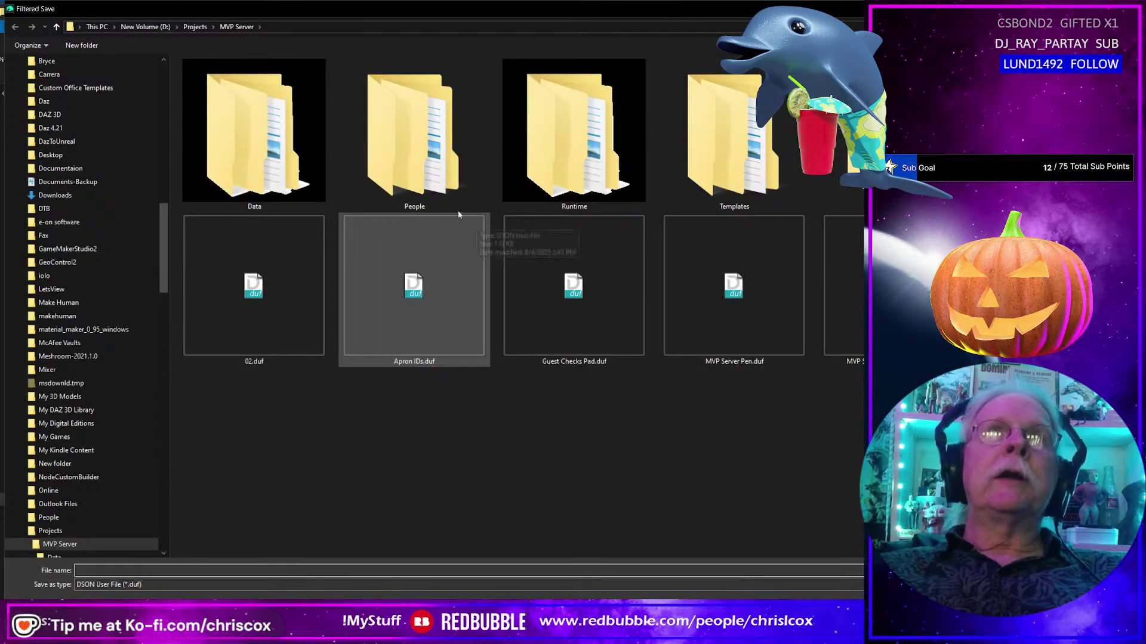
click(195, 27)
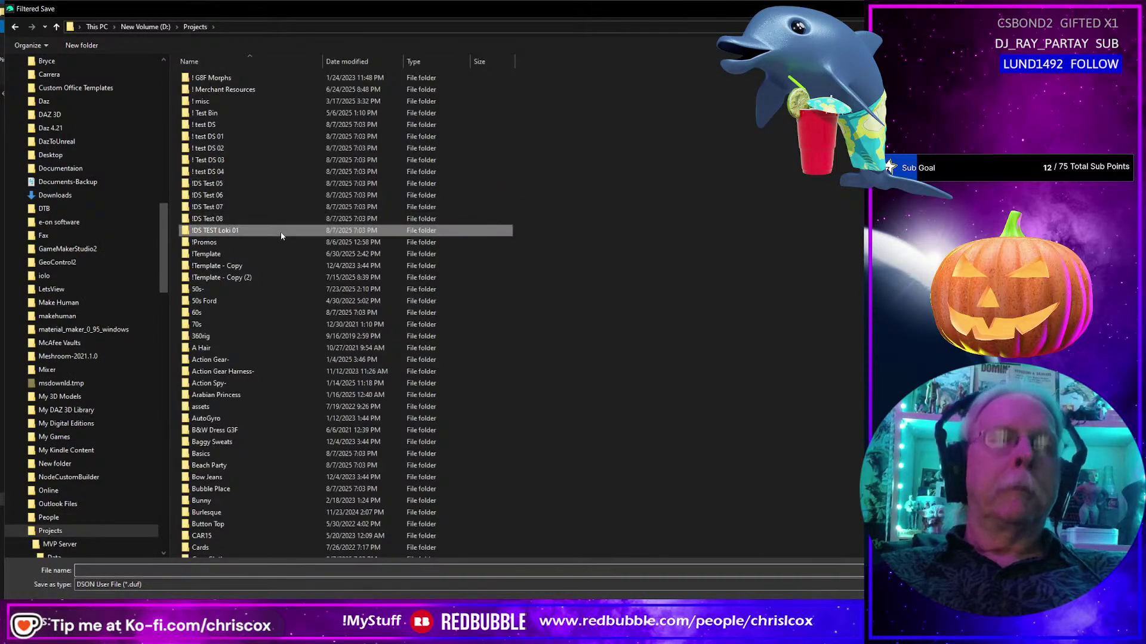
key(Return)
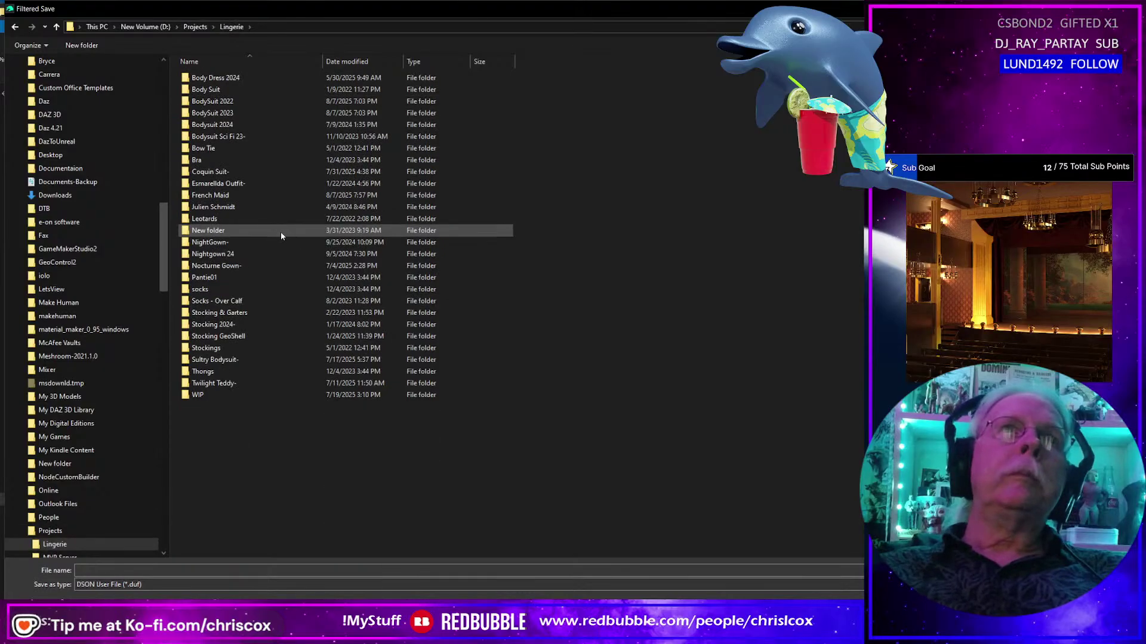
double_click(241, 195)
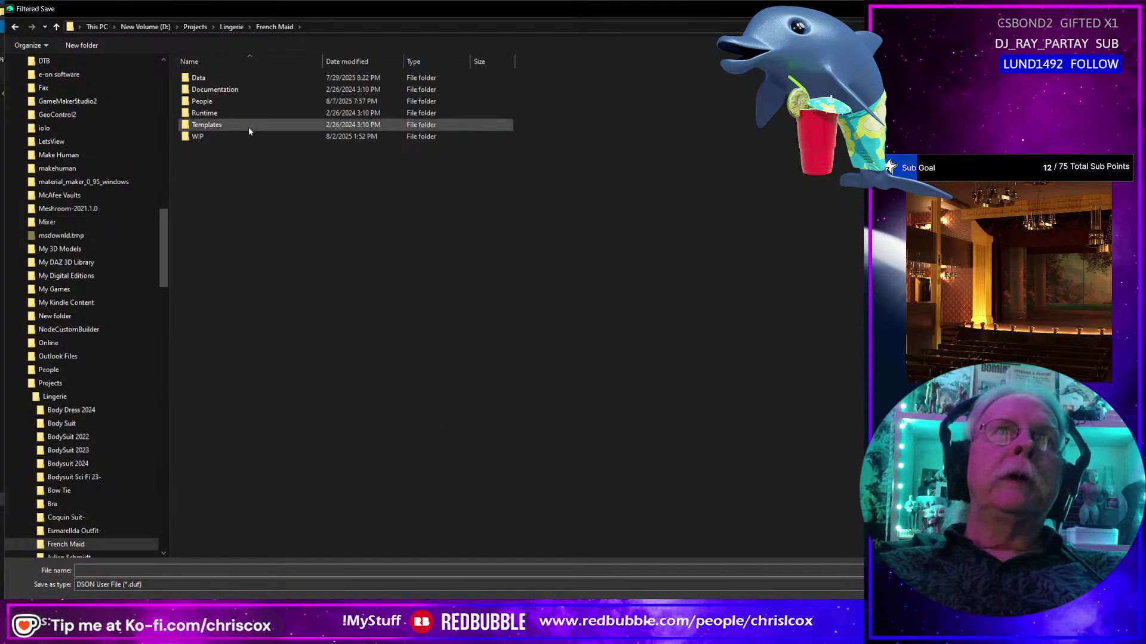
click(221, 104)
double_click(221, 104)
double_click(230, 77)
double_click(229, 77)
click(230, 80)
double_click(230, 80)
double_click(230, 79)
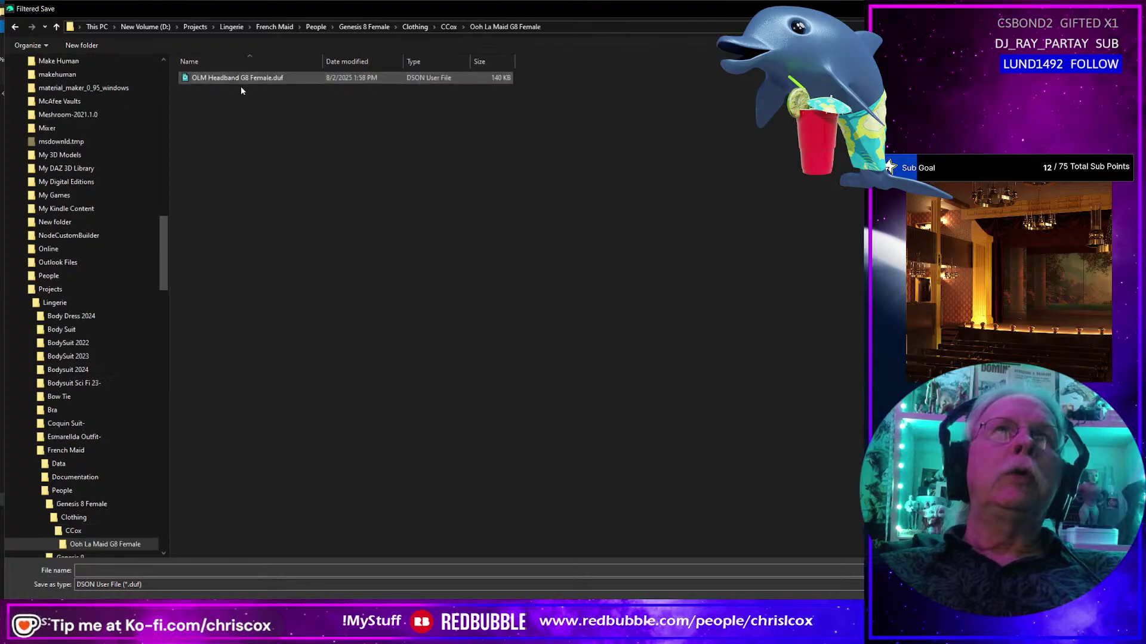
click(242, 80)
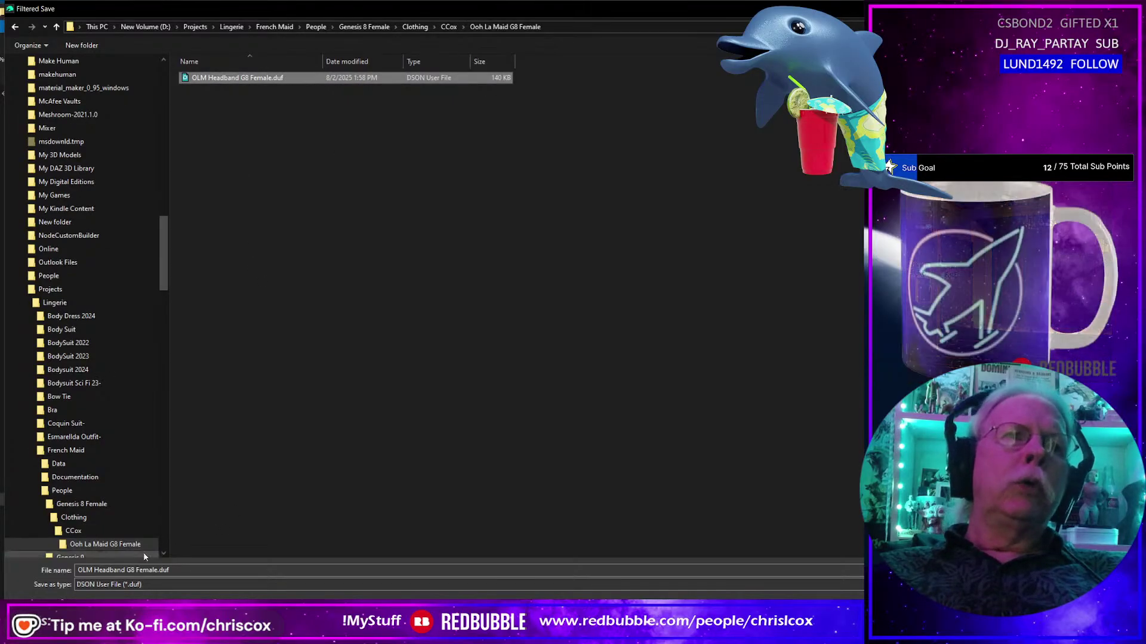
click(95, 570)
scroll(105, 486, down, 1)
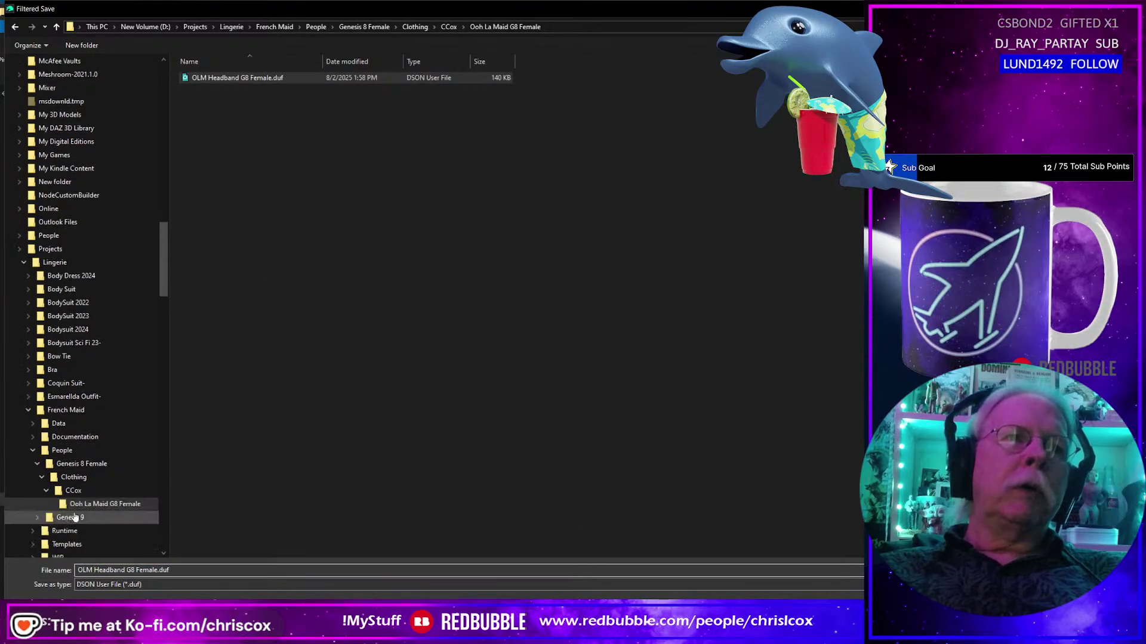
click(38, 518)
click(41, 531)
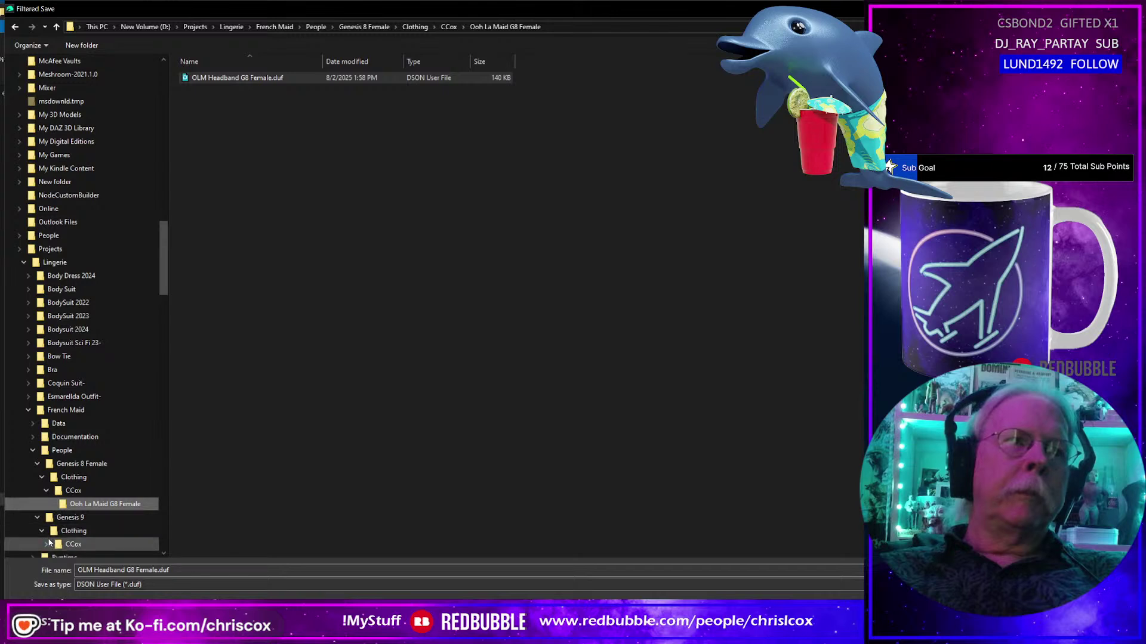
click(46, 545)
scroll(105, 498, down, 2)
click(95, 477)
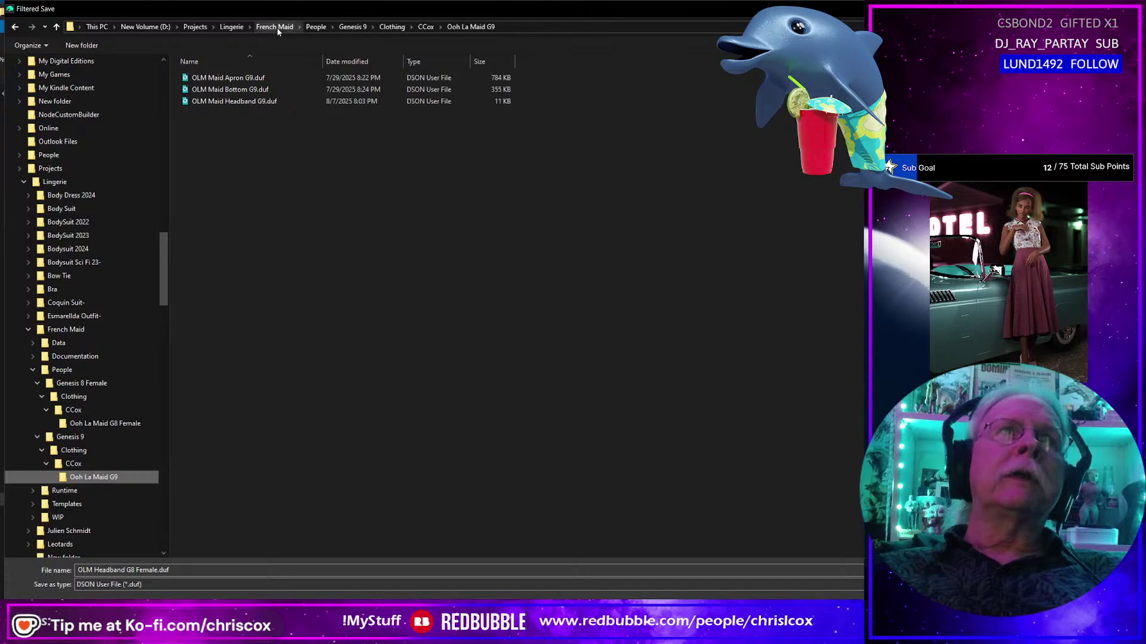
click(227, 78)
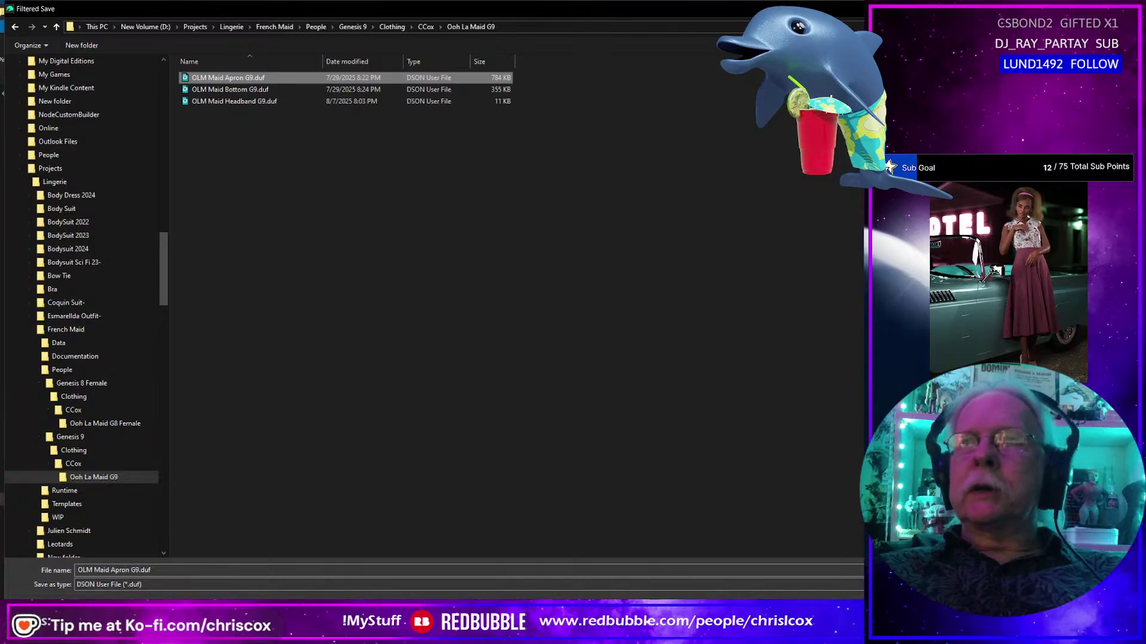
key(Return)
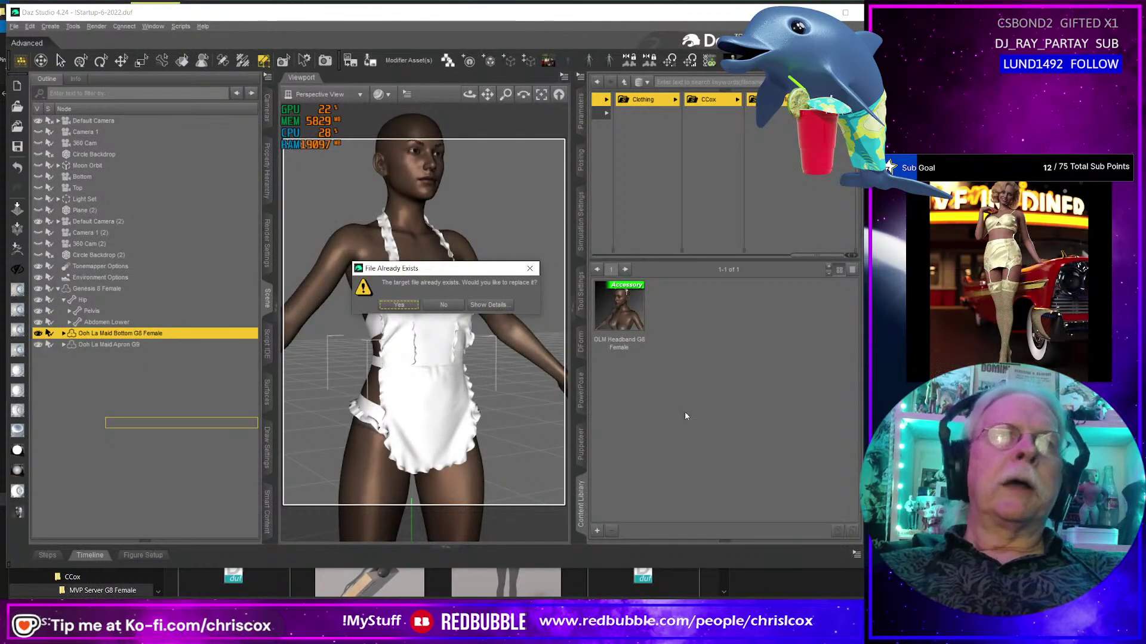
click(452, 306)
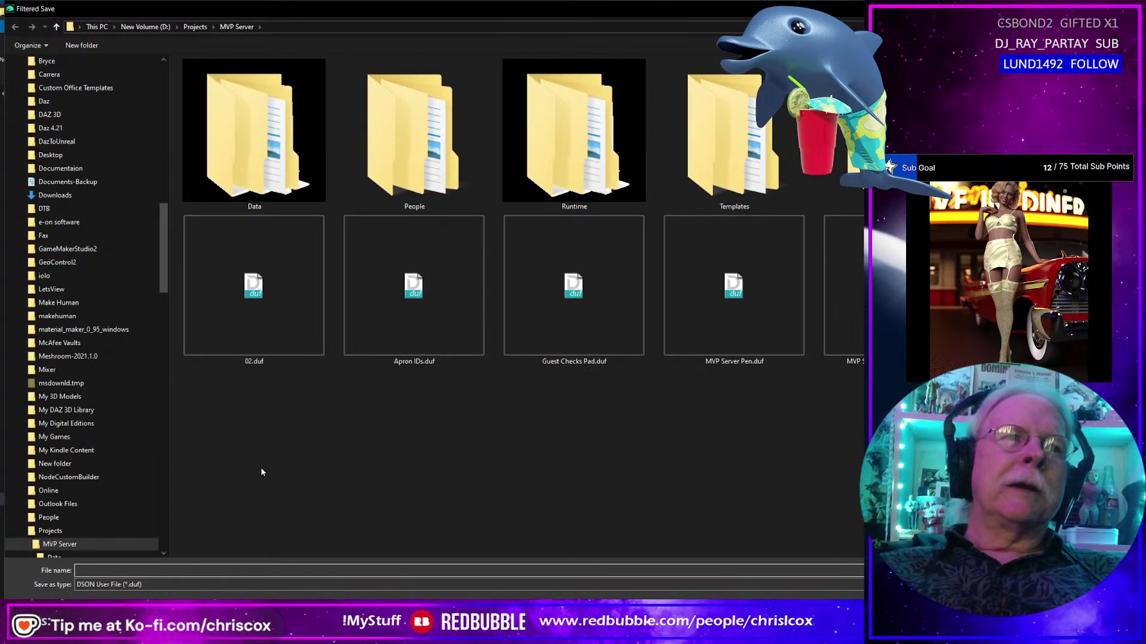
Browse the asset save location to French Maid > People > Genesis 8 Female > Clothing > CCox > Ooh La Maid G8 Female.
drag(164, 281, 166, 140)
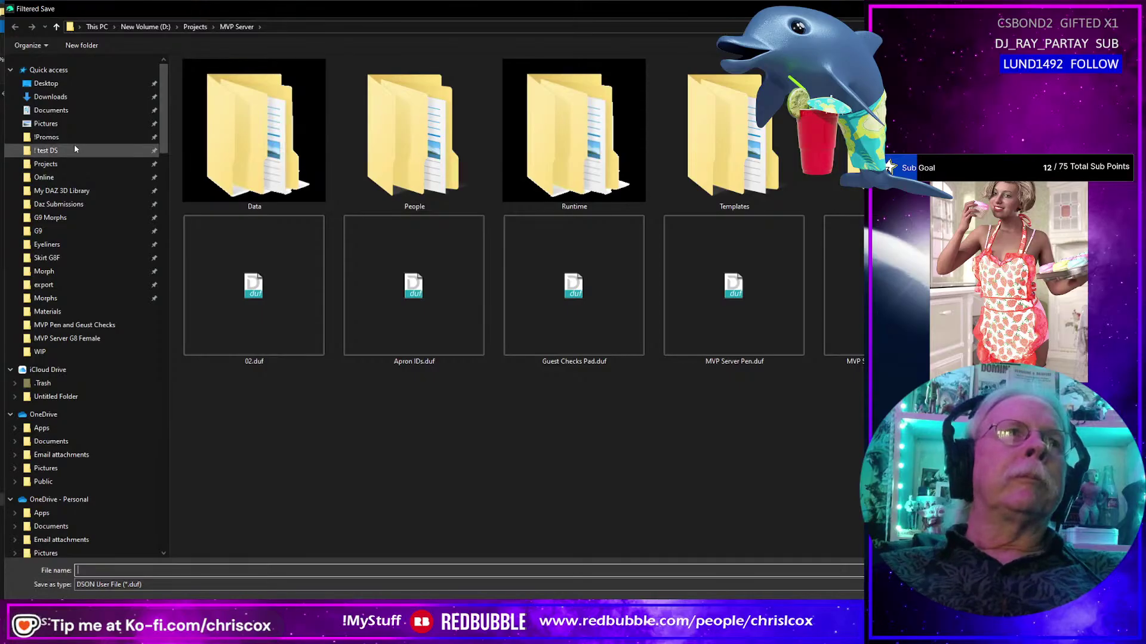
click(81, 351)
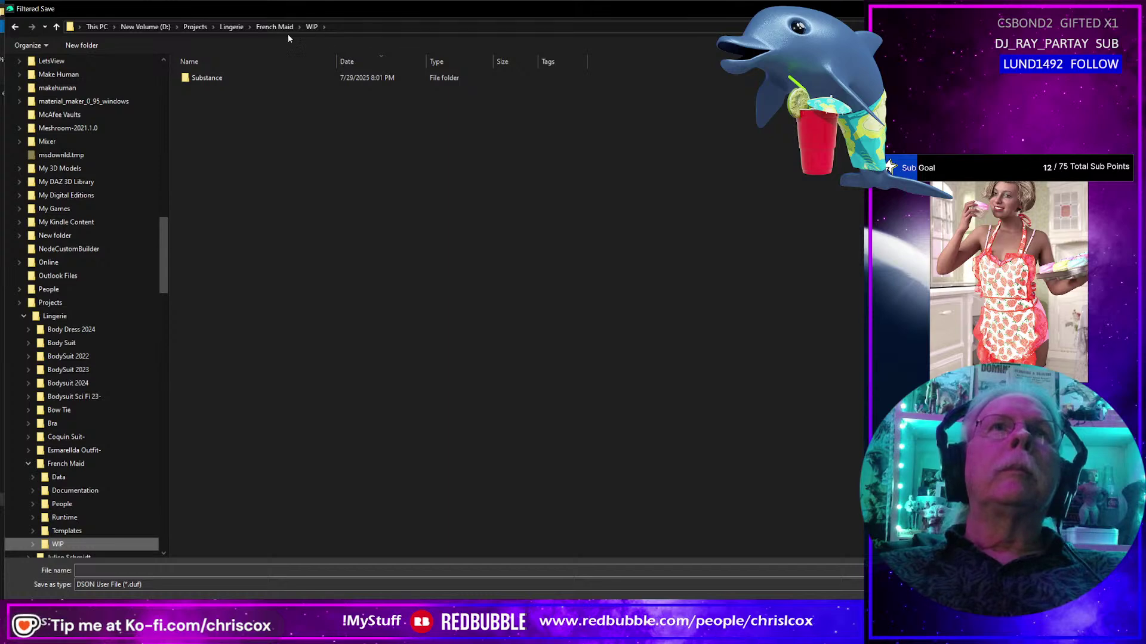
click(94, 509)
double_click(238, 79)
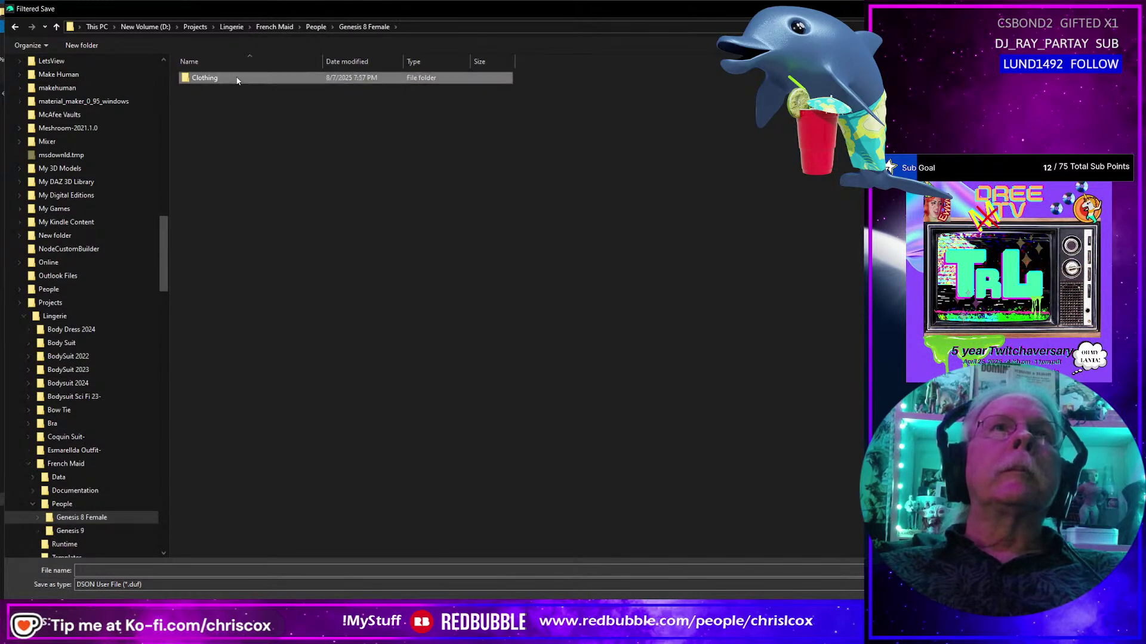
double_click(237, 78)
double_click(238, 79)
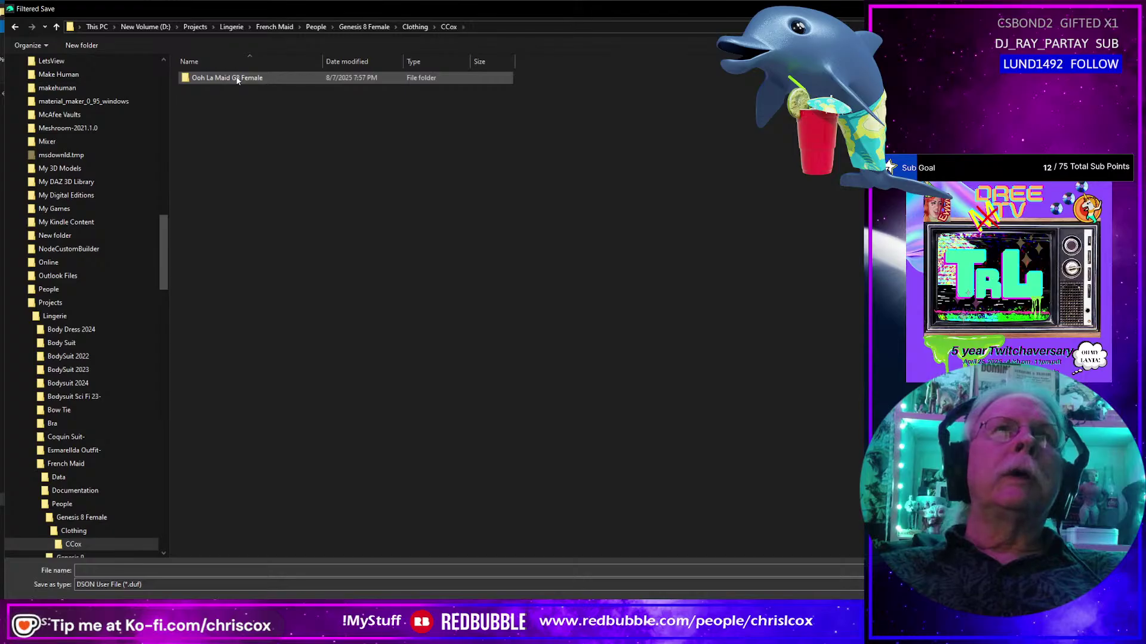
click(237, 80)
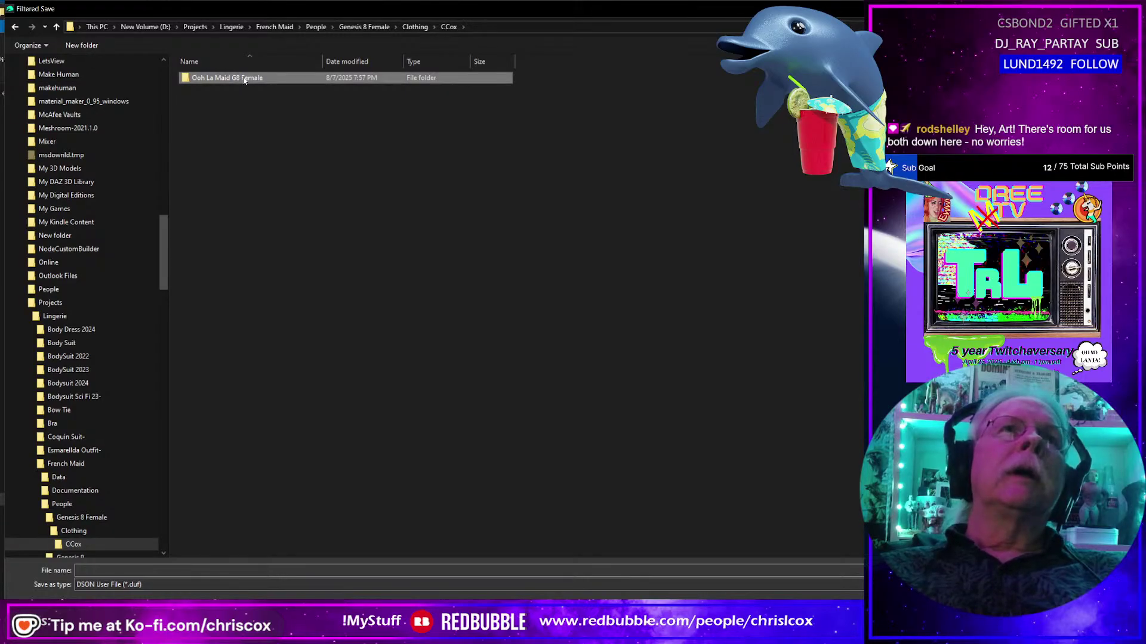
double_click(243, 79)
click(241, 78)
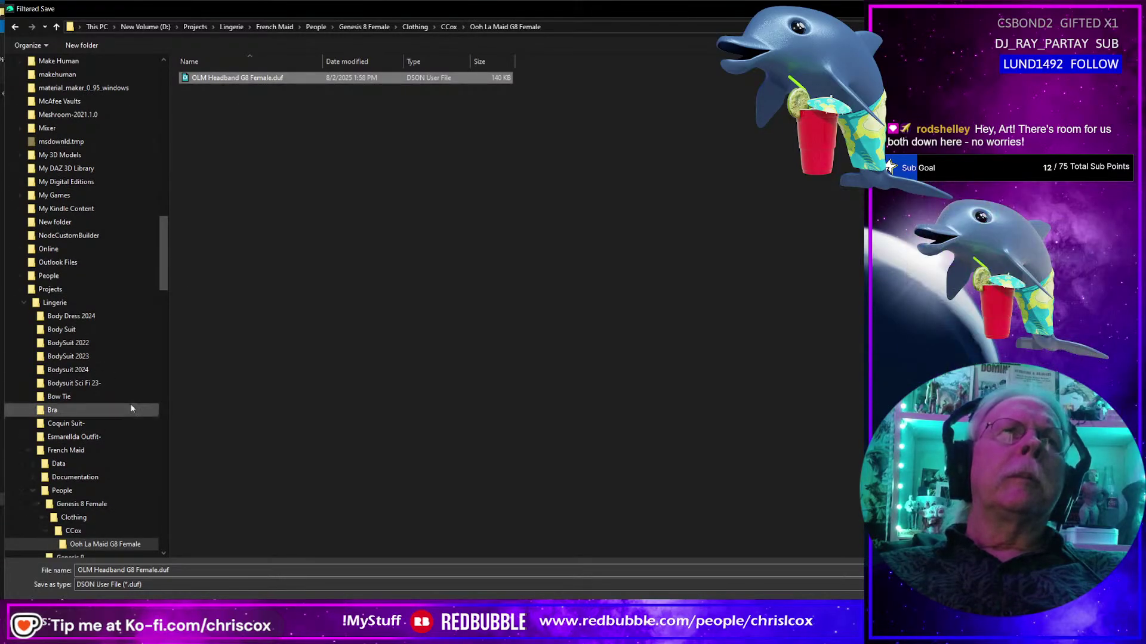
Open the Genesis 9 > Clothing > CCox > Ooh La Maid G9 folder to reuse its existing file names.
scroll(122, 518, down, 3)
click(39, 425)
click(43, 438)
click(46, 451)
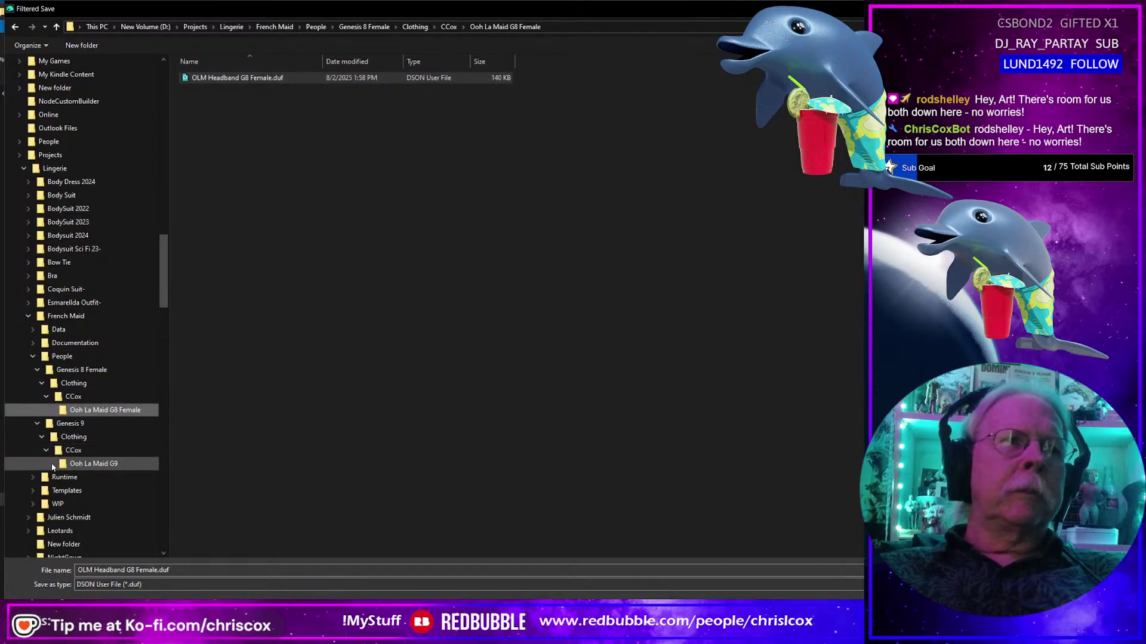
click(83, 464)
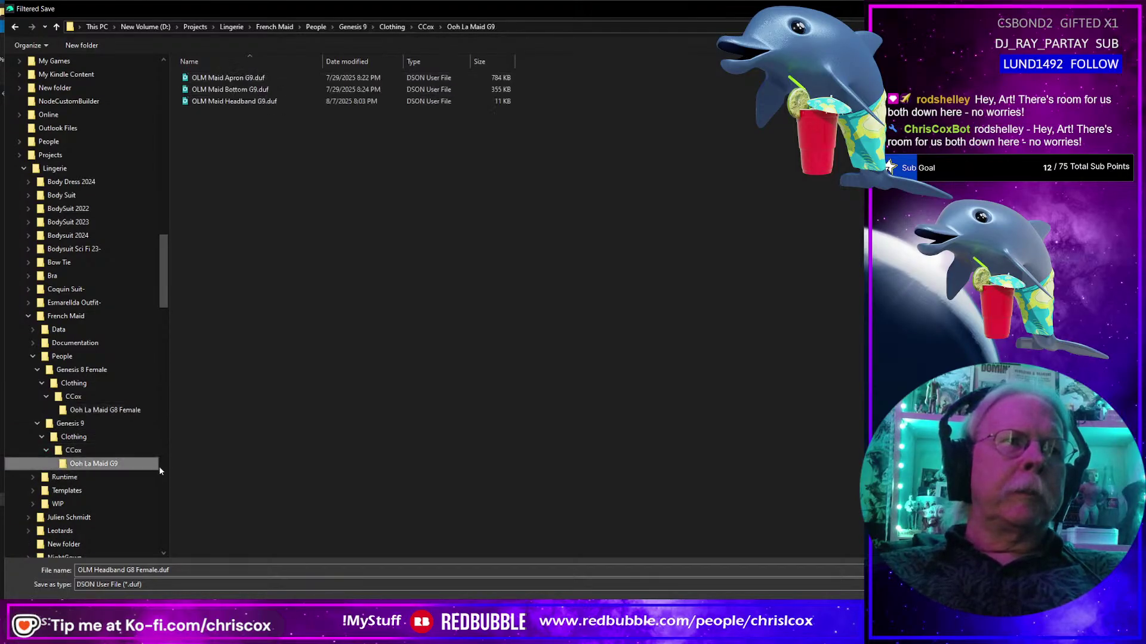
Save the bottom as OLM Maid Bottom G8 Female.duf in the Ooh La Maid G8 Female folder, adapting the G9 bottom's file name.
click(243, 90)
click(139, 569)
click(138, 570)
key(Delete)
text(8)
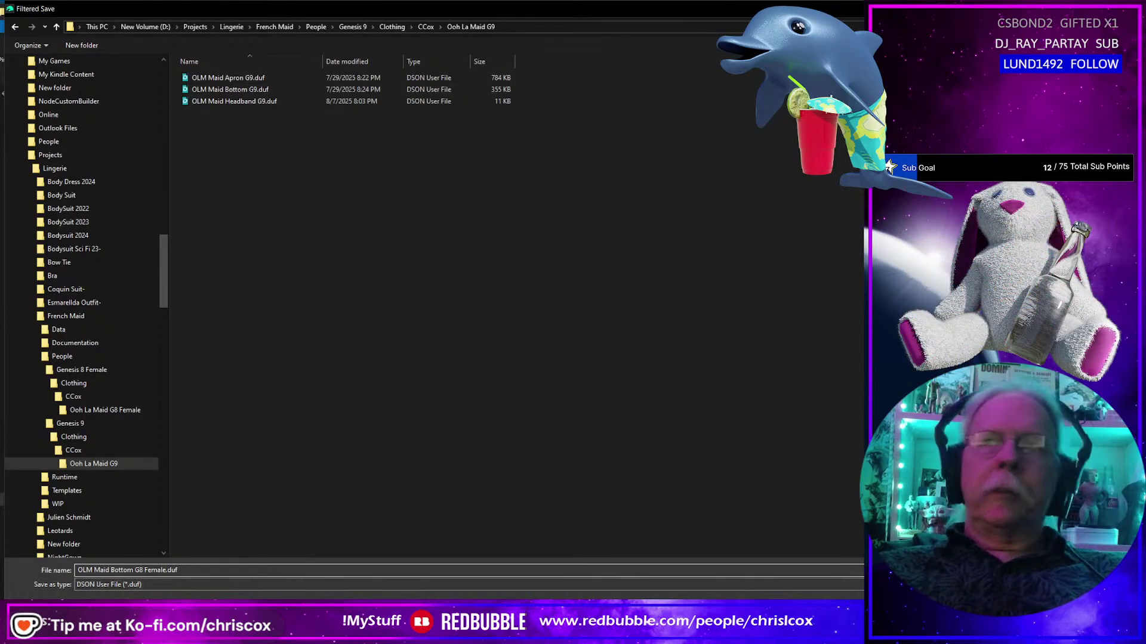
click(89, 410)
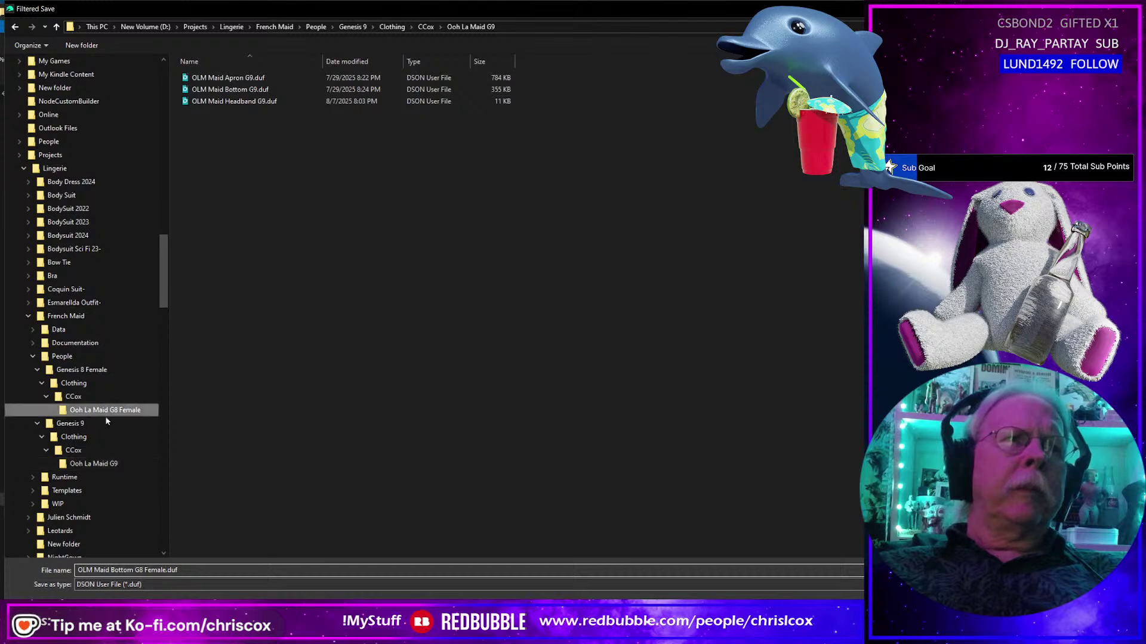
key(Return)
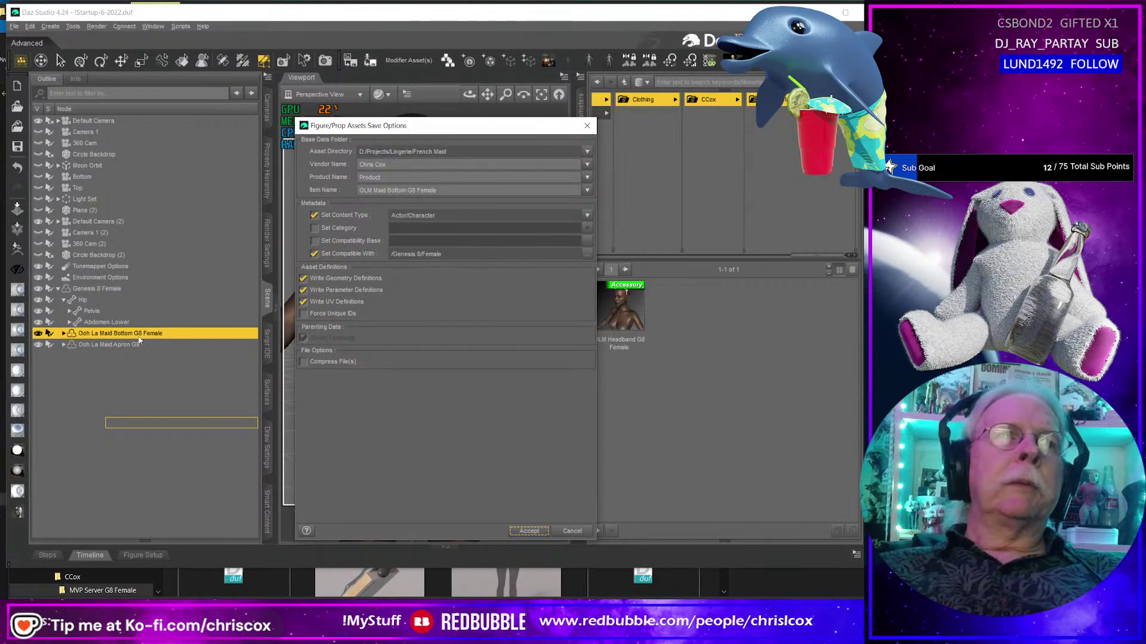
Set the Product Name to Ooh La Maid in the asset save options for the bottom.
click(587, 177)
click(610, 202)
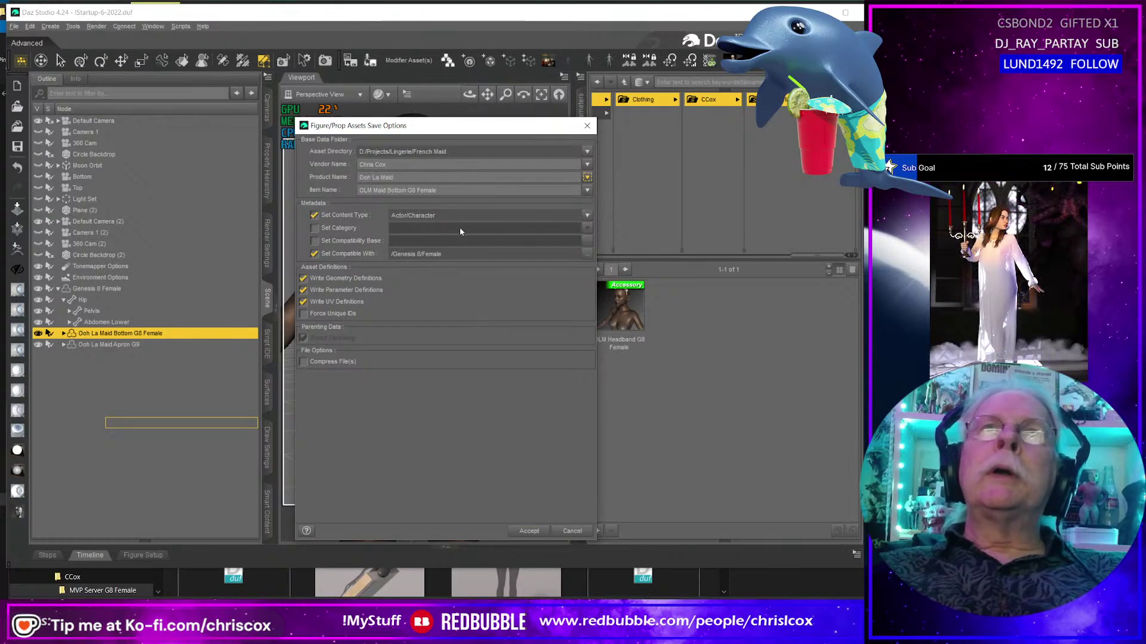
Set the bottom's content type to Follower/Wardrobe/Underwear/Bottom and accept the asset save options.
click(588, 215)
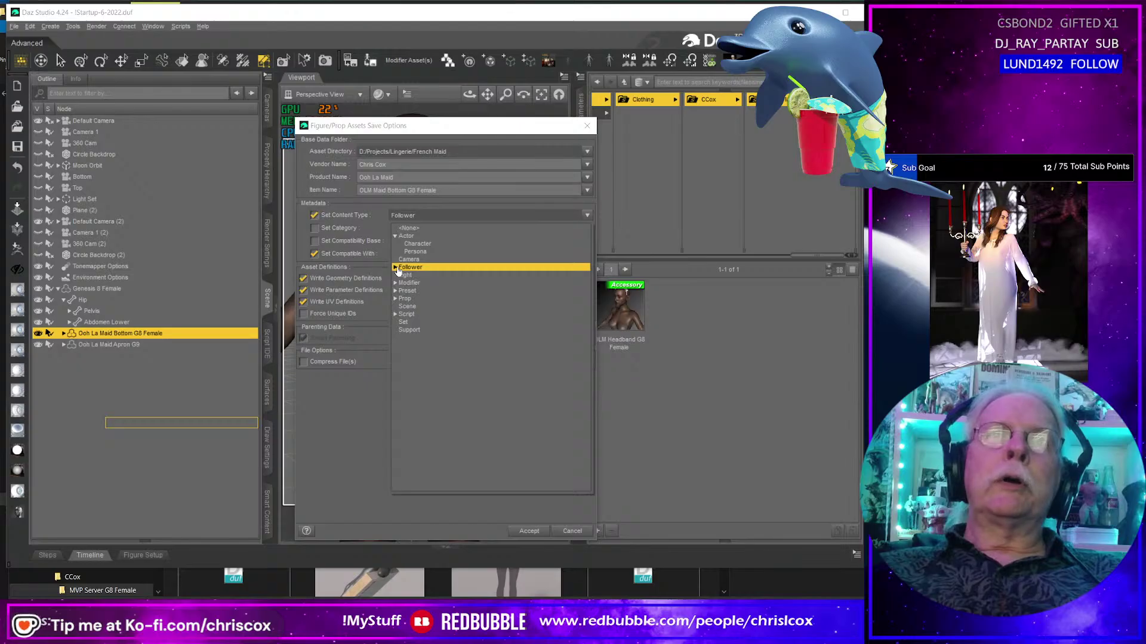
click(395, 268)
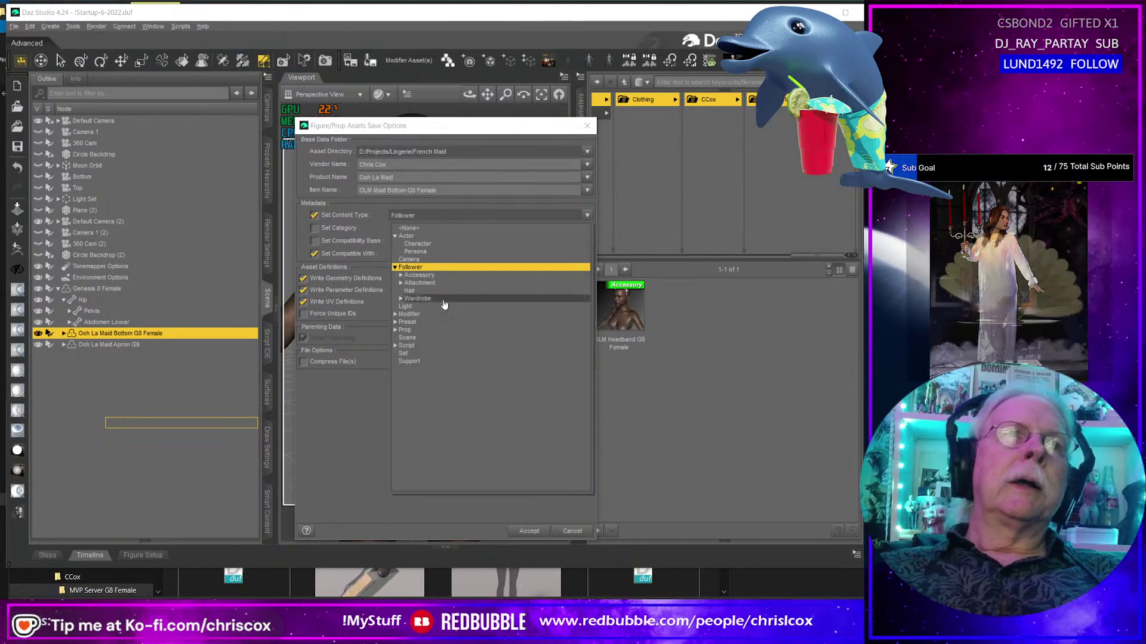
click(400, 299)
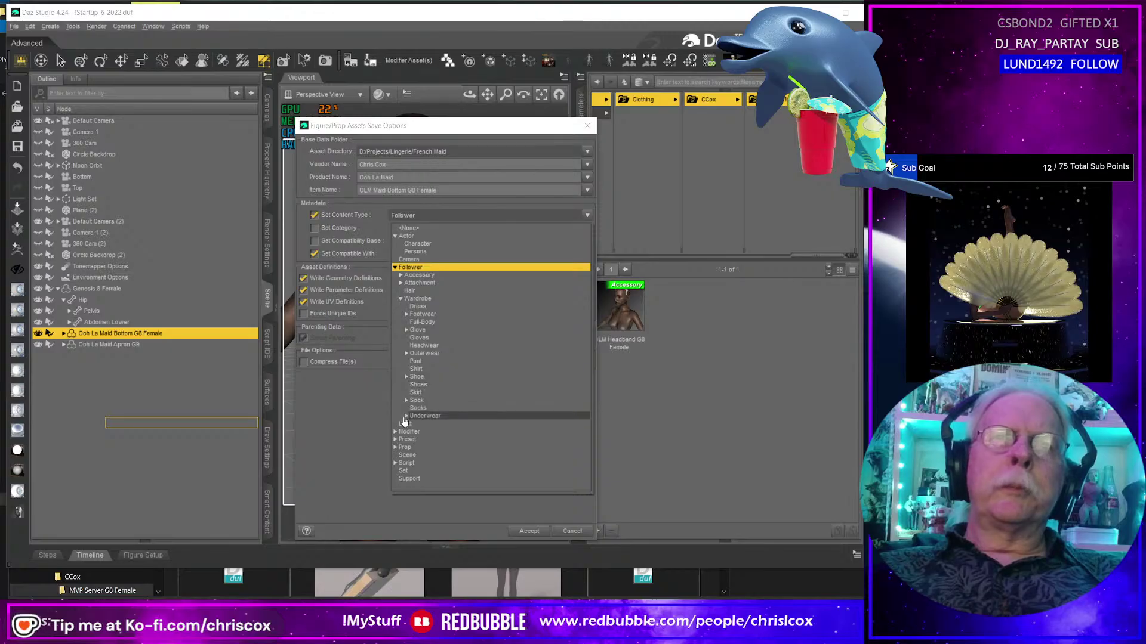
click(406, 416)
click(441, 426)
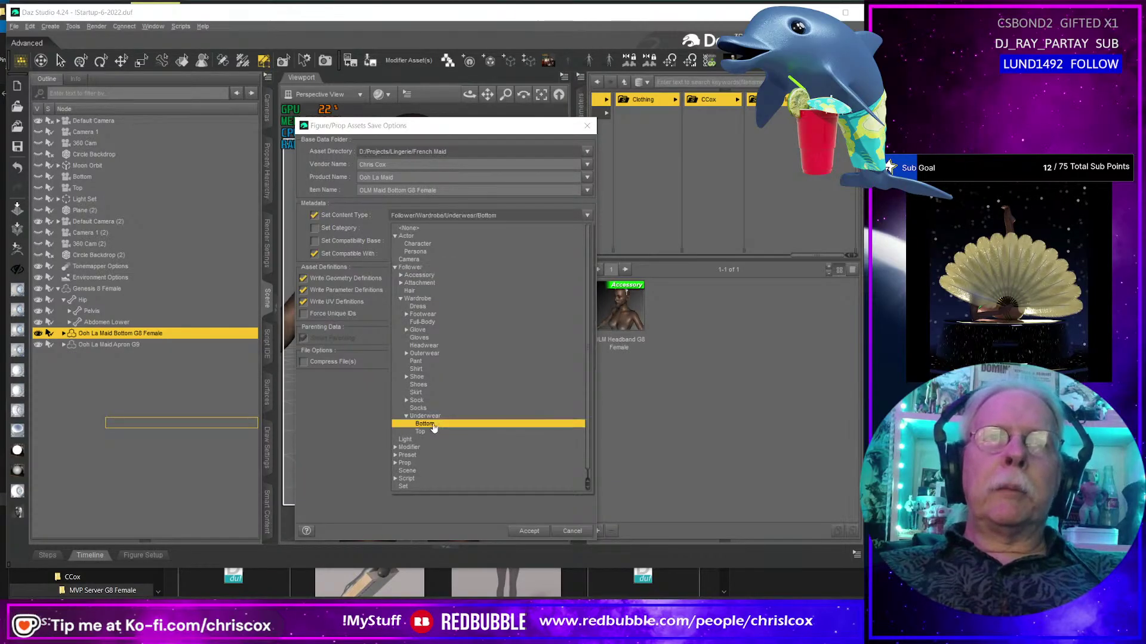
click(528, 531)
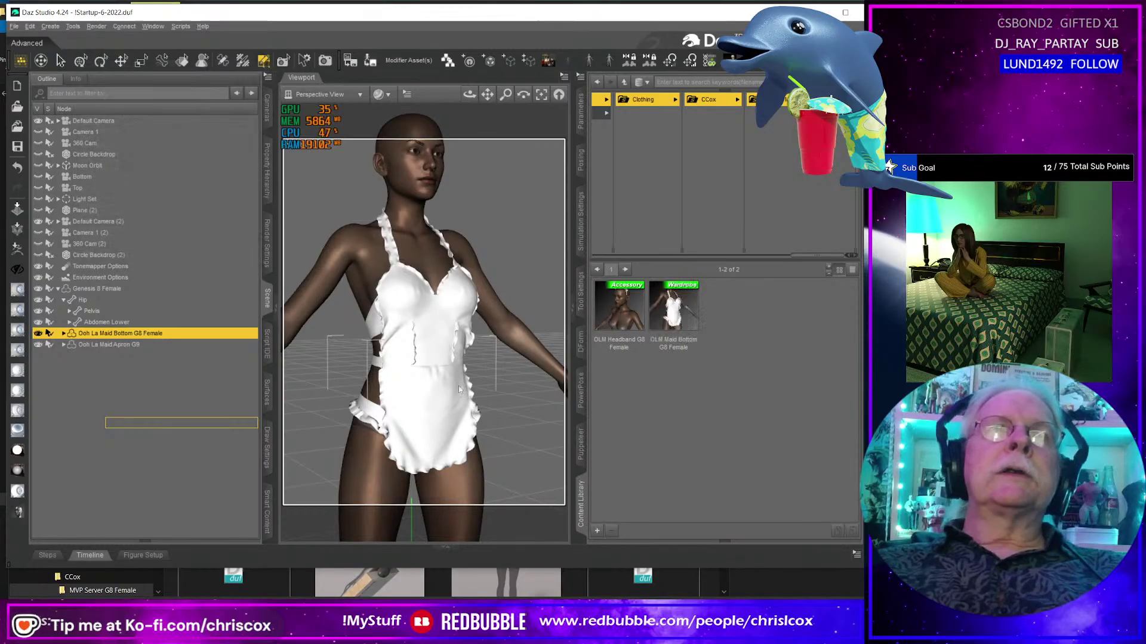
Rename the apron figure in the scene as Ooh La Maid Apron G8 Female.
click(135, 345)
click(135, 346)
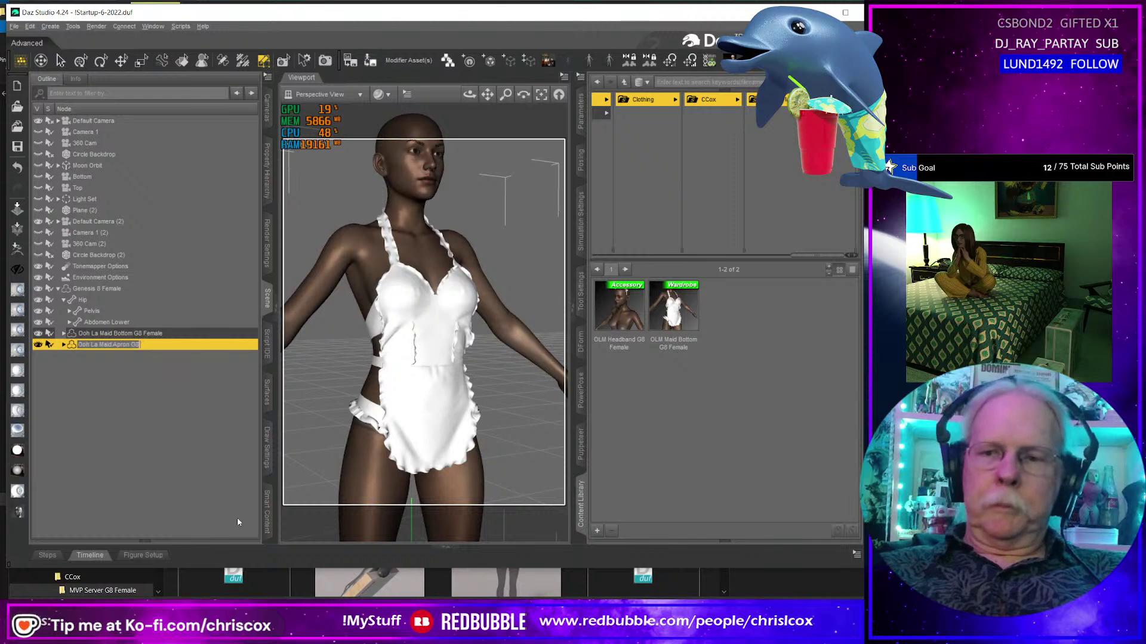
text(Femal)
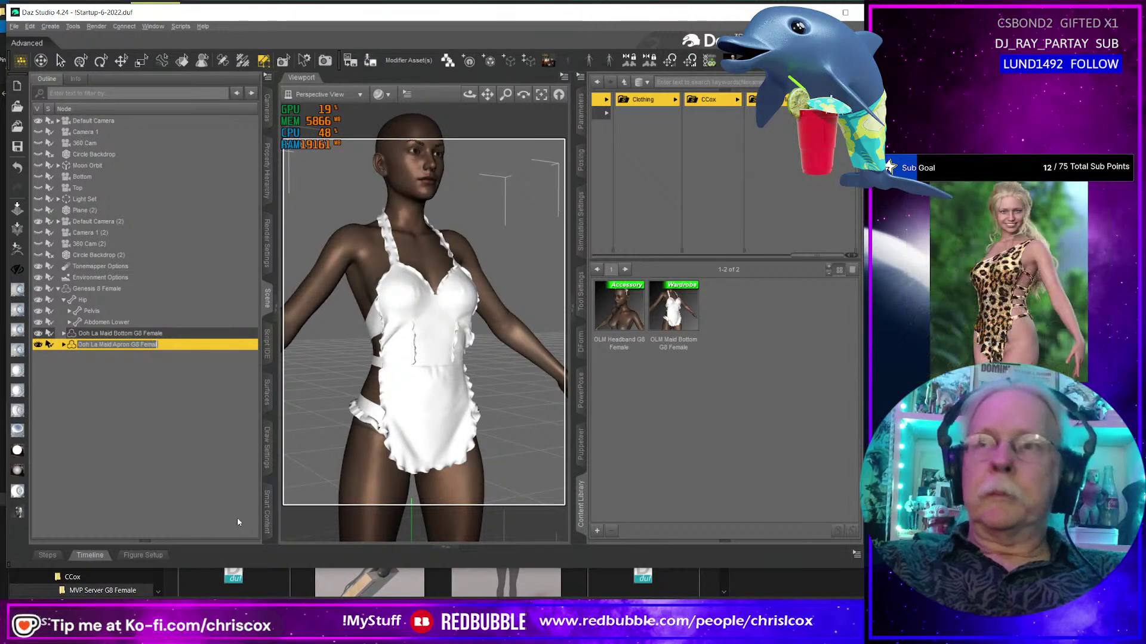
text(e)
key(Return)
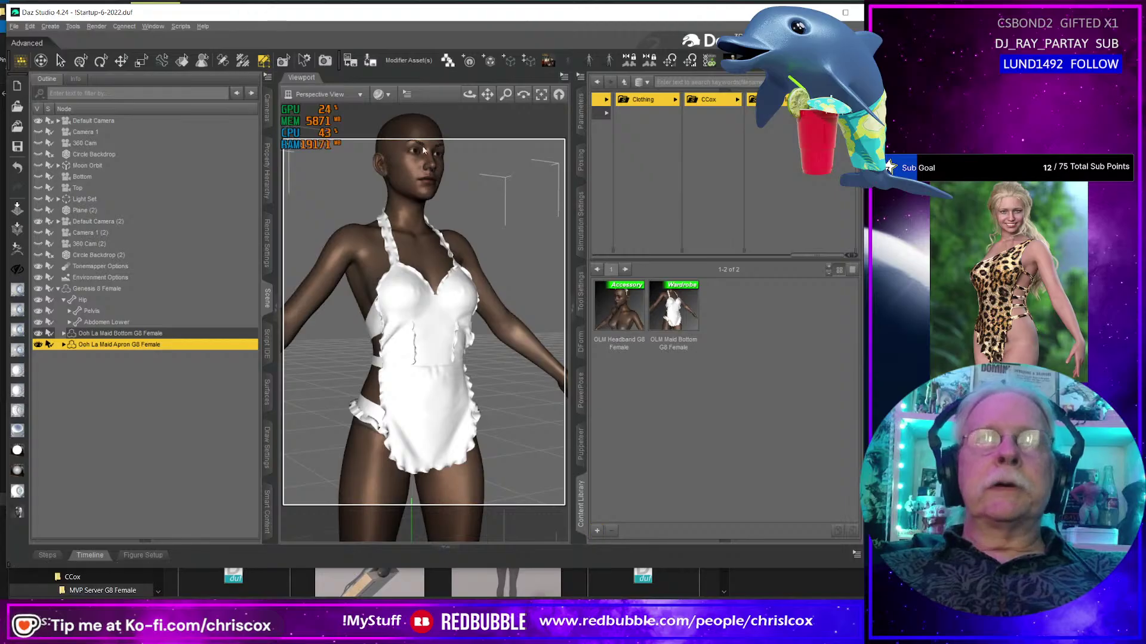
Save the apron as figure asset OLM Maid Apron G8 Female.duf, adapting the bottom's file name in the Ooh La Maid G8 Female folder.
click(351, 60)
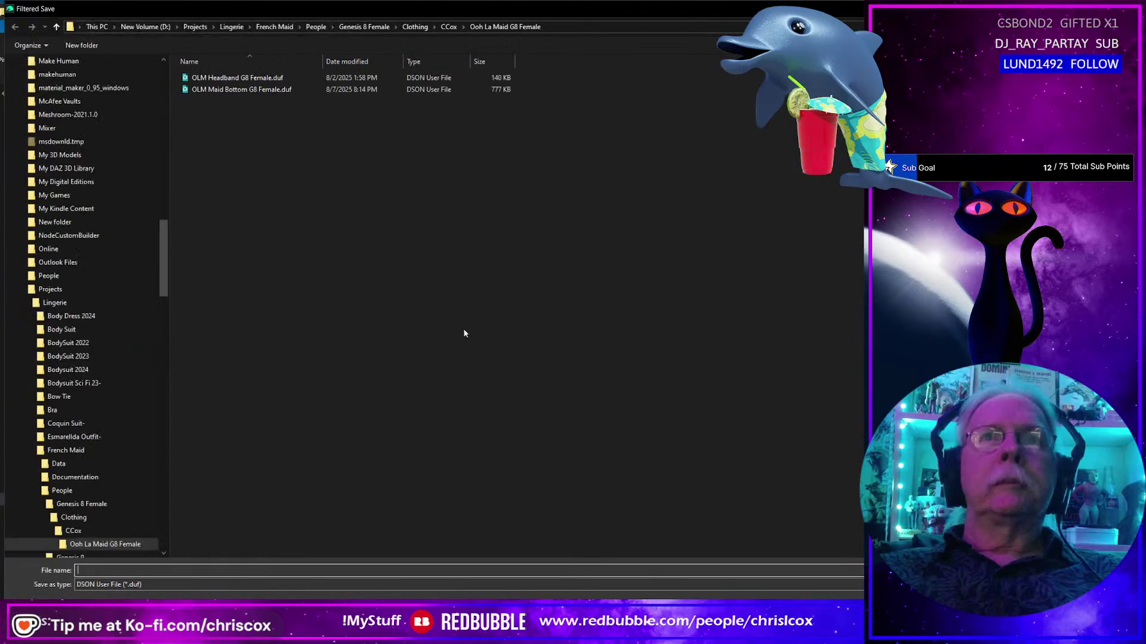
click(245, 89)
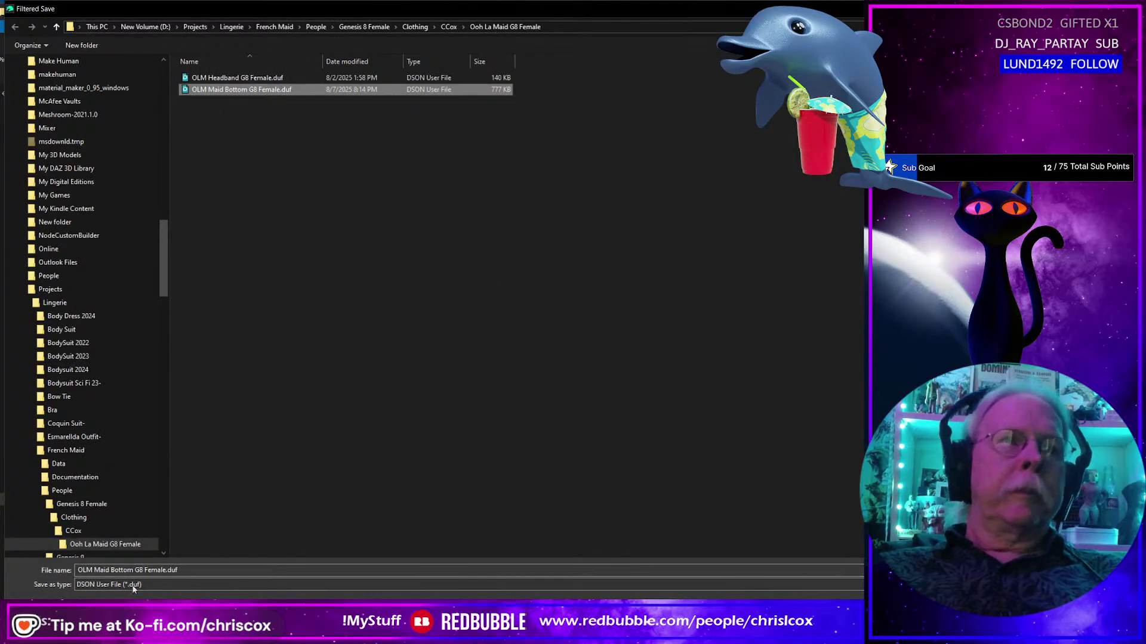
double_click(118, 570)
text(Apron)
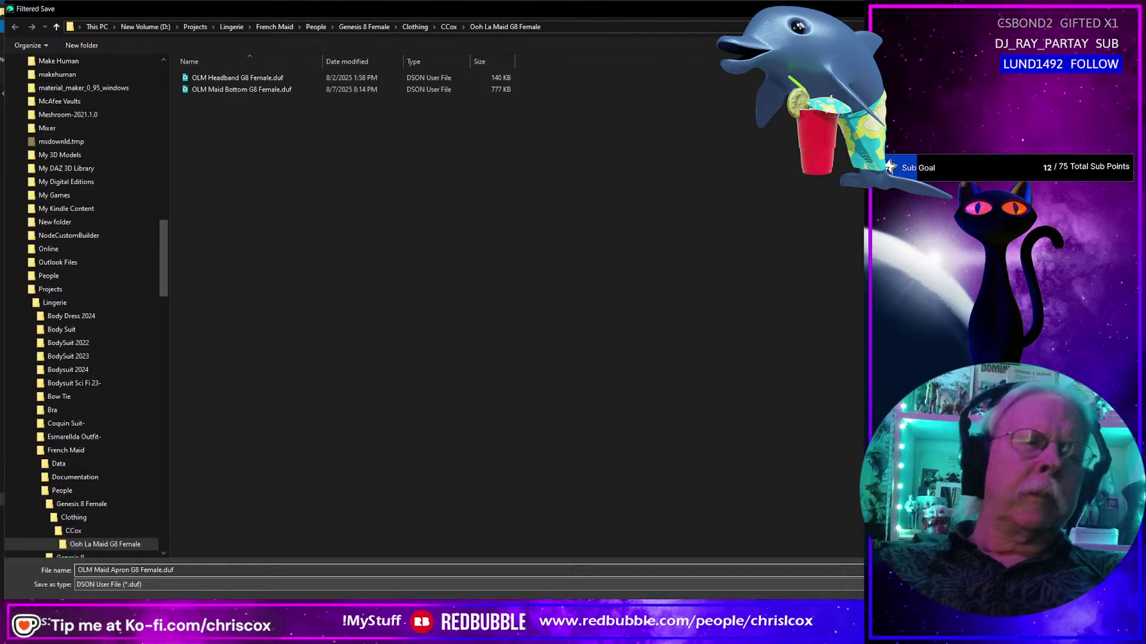
key(Return)
Set the apron asset's Product Name to Ooh La Maid and accept the save options.
click(588, 177)
click(614, 203)
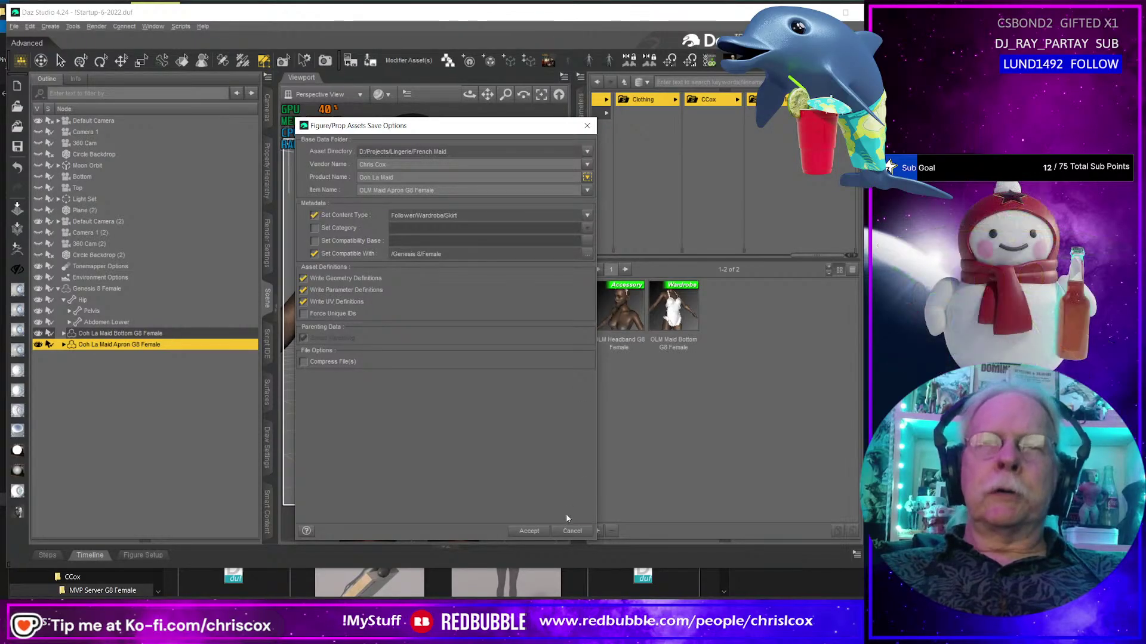
click(528, 531)
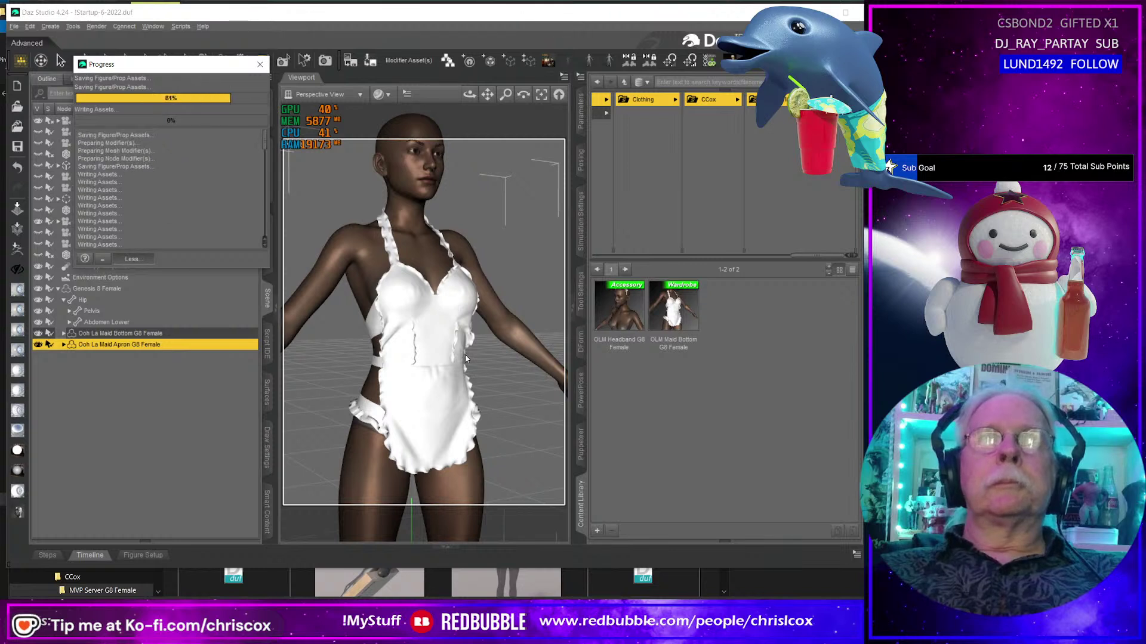
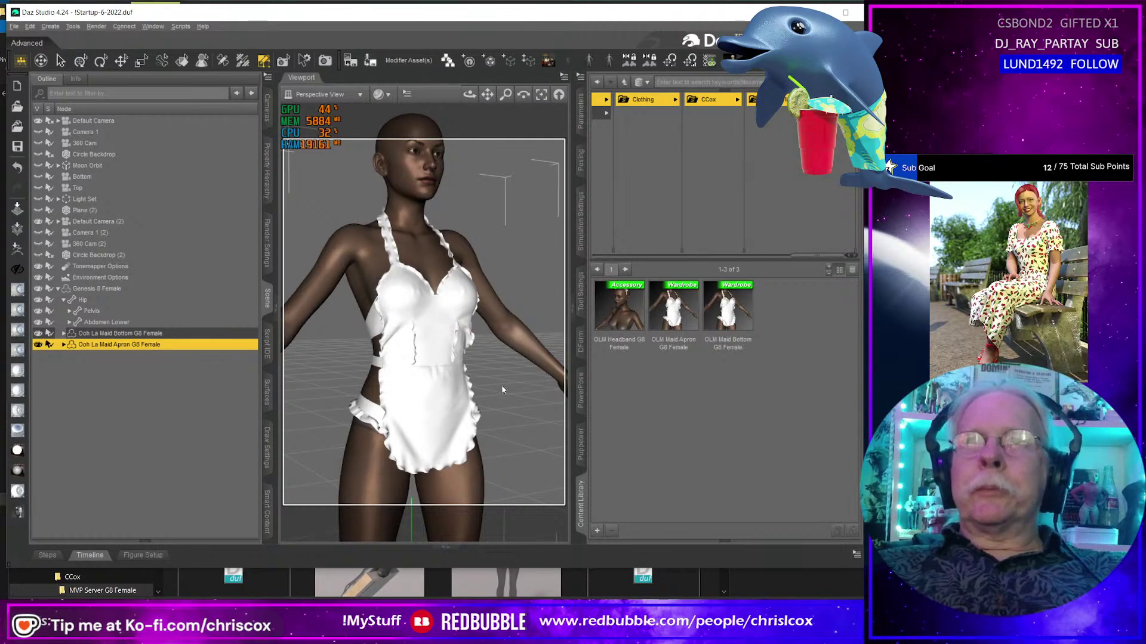
Select the Genesis 8 Female's head and load the OLM Headband G8 Female asset onto the figure.
alt+drag(472, 380, 482, 336)
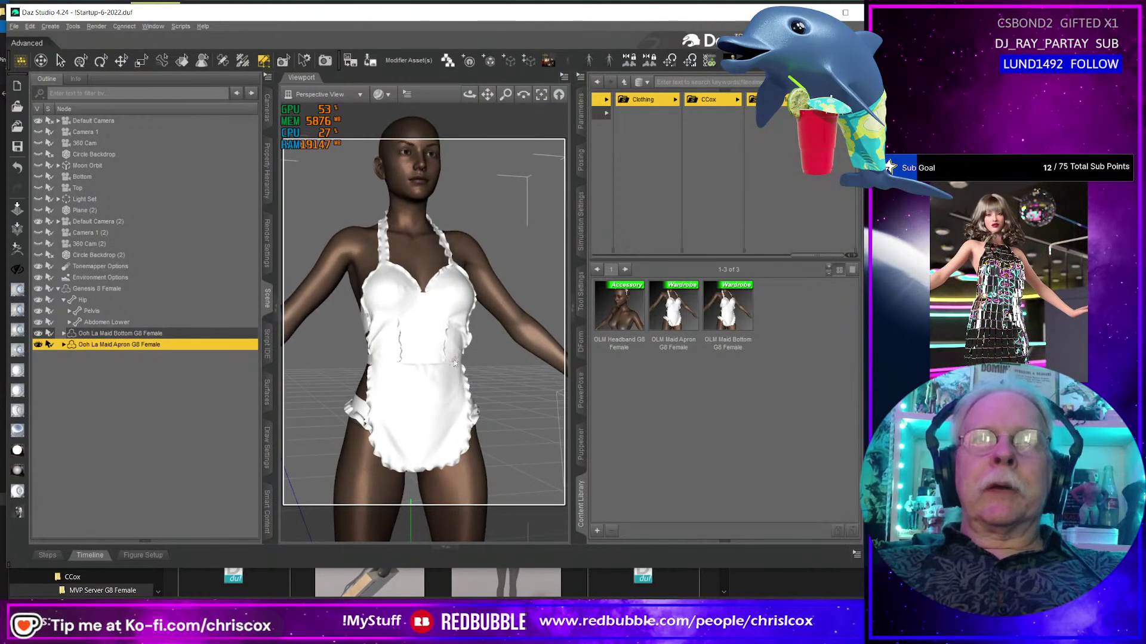
click(82, 60)
click(412, 142)
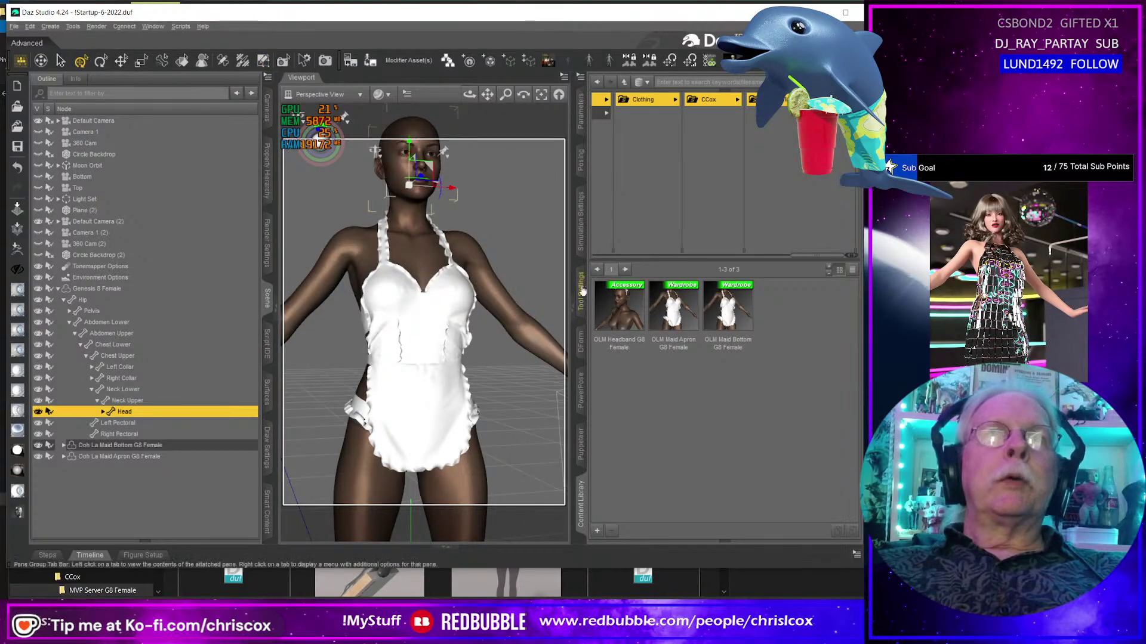
drag(618, 308, 493, 335)
mouse_move(462, 364)
middle_down()
mouse_move(546, 365)
mouse_move(461, 373)
middle_up()
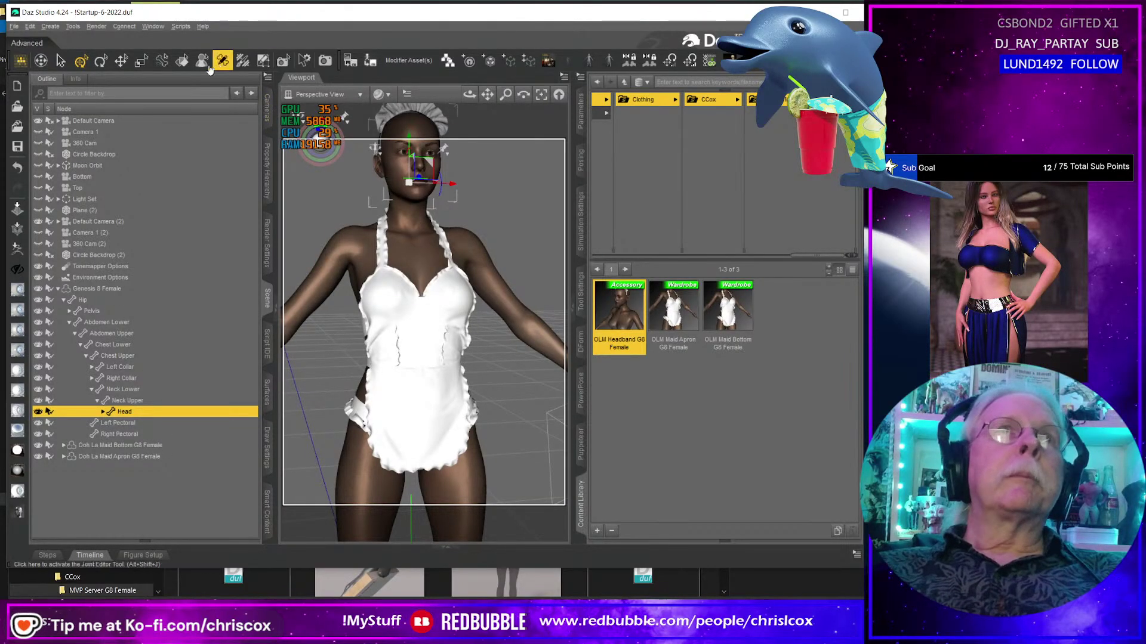
Select the headband, apron and bottom together, then select all of their surfaces.
click(182, 60)
click(410, 114)
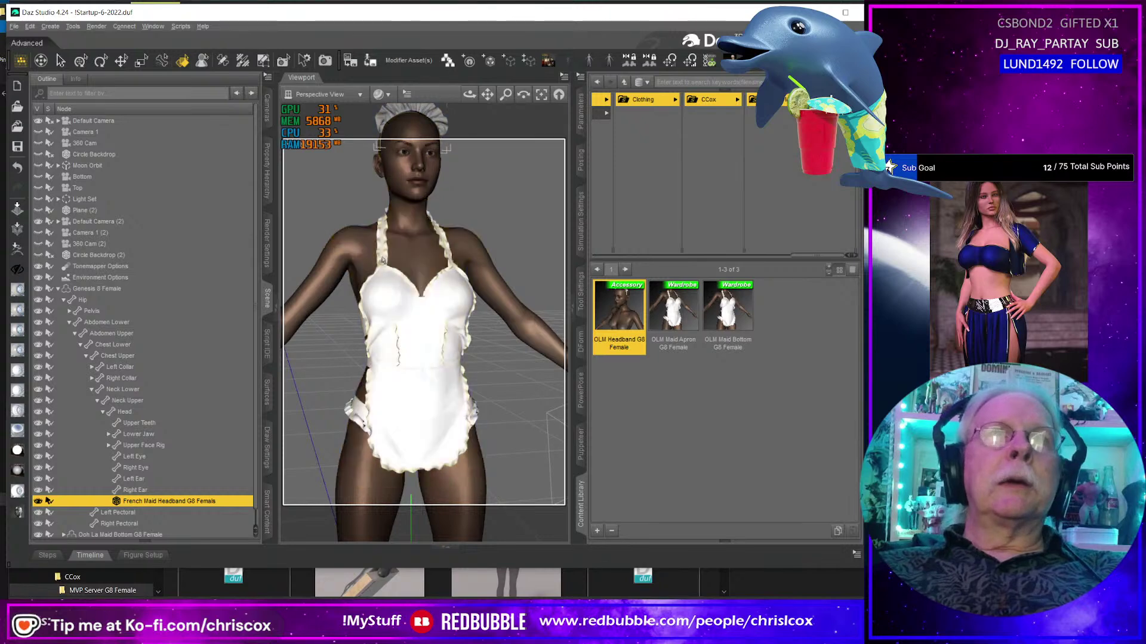
ctrl+click(381, 259)
ctrl+click(356, 421)
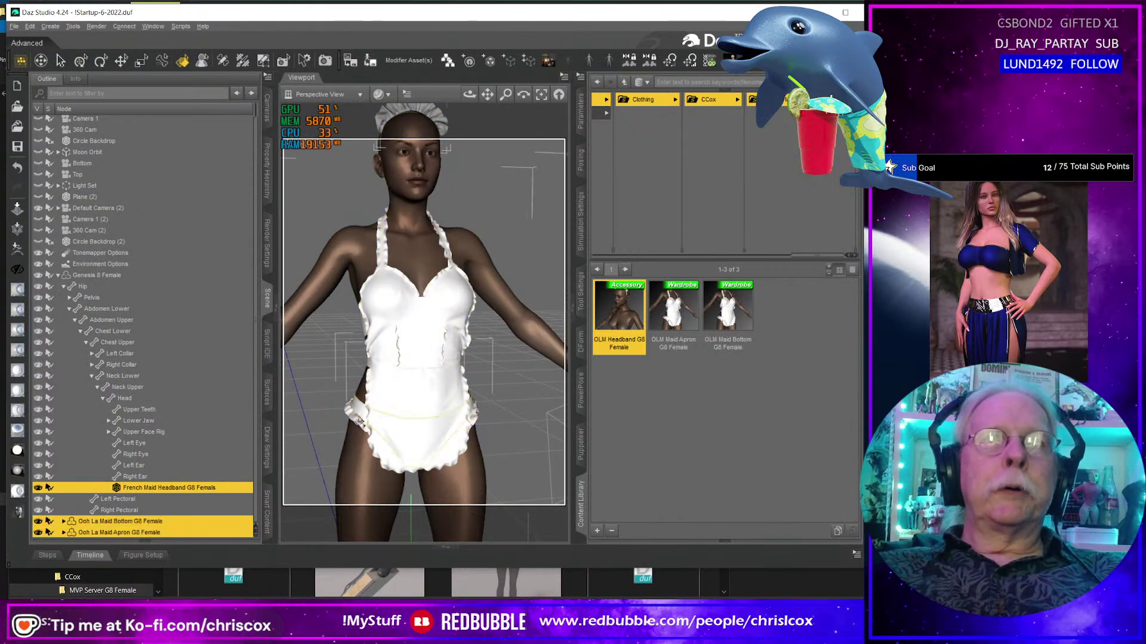
click(267, 394)
click(98, 140)
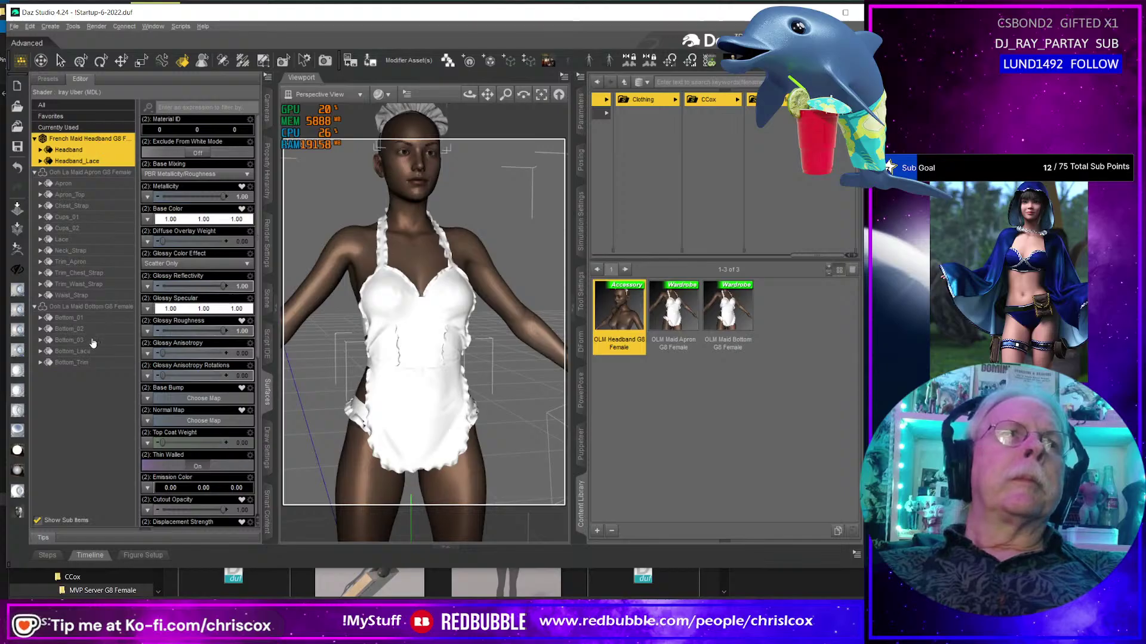
shift+click(95, 363)
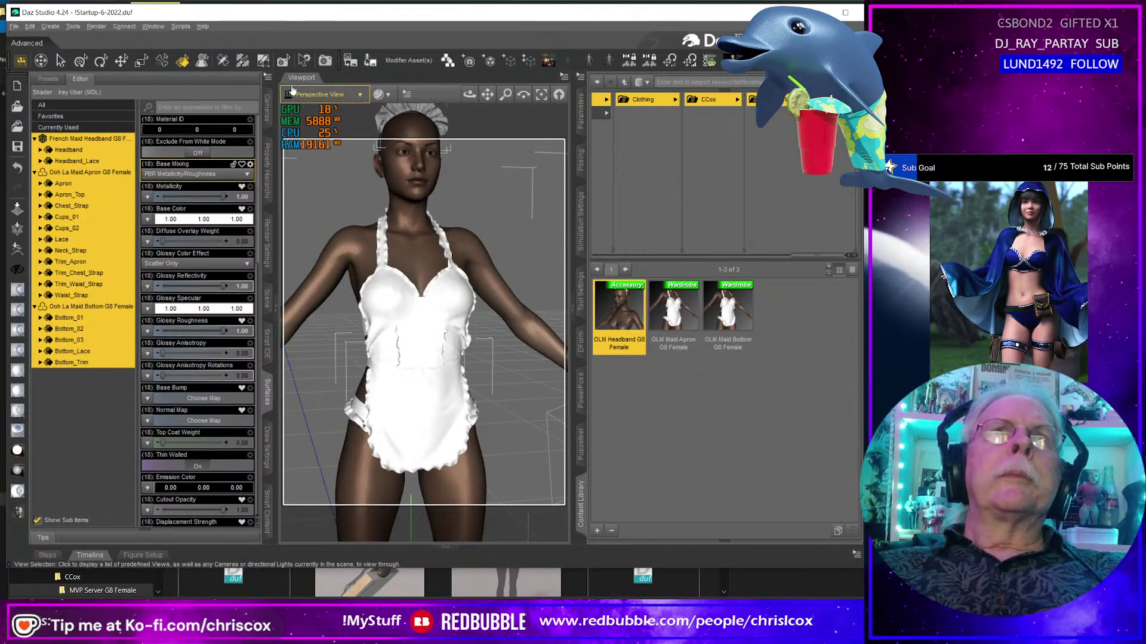
Examine the combined UV layout of the selected surfaces, then return to the Perspective View and the scene outline.
click(315, 95)
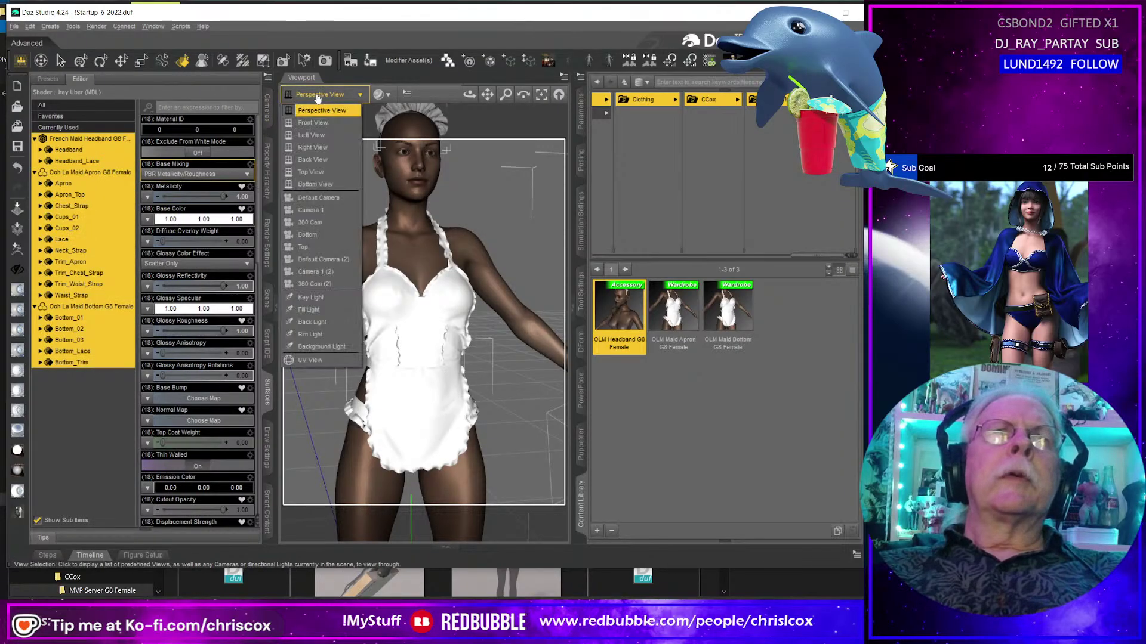
click(328, 361)
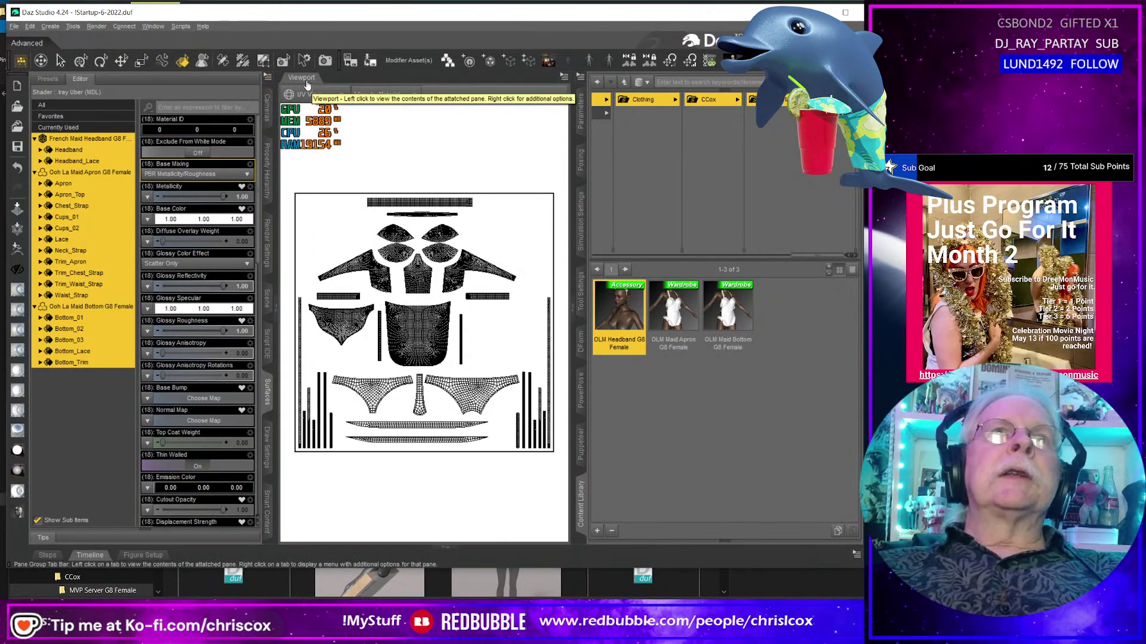
click(334, 96)
click(316, 111)
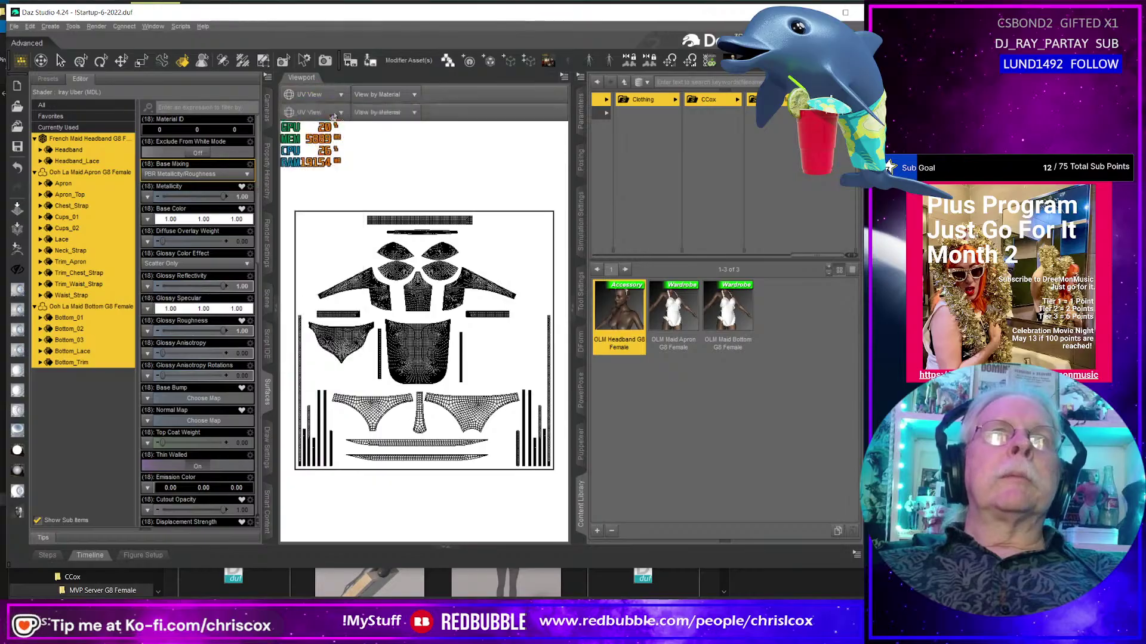
click(268, 297)
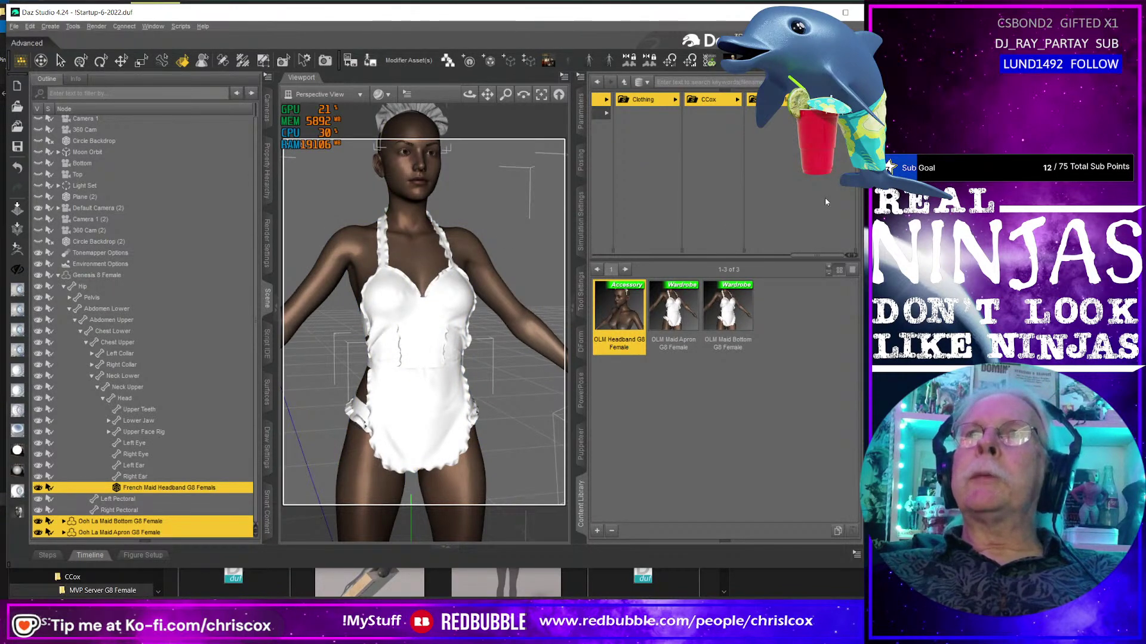
Browse the content library to the Ooh La Maid G9 folder under Genesis 9 > Clothing > CCox.
drag(807, 259, 729, 202)
click(673, 114)
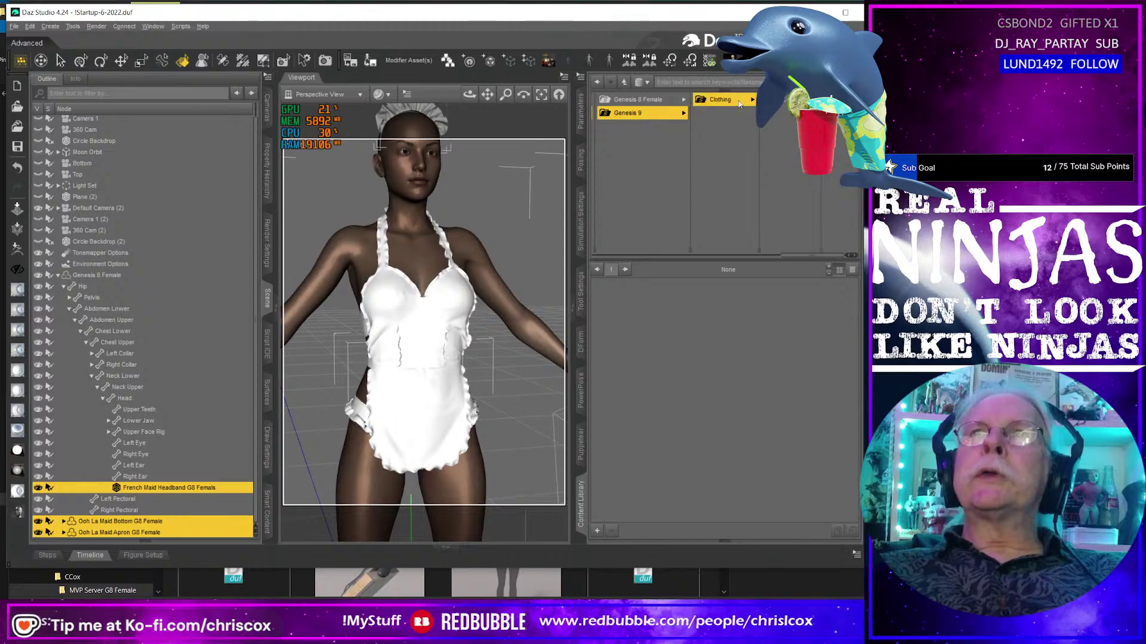
click(838, 99)
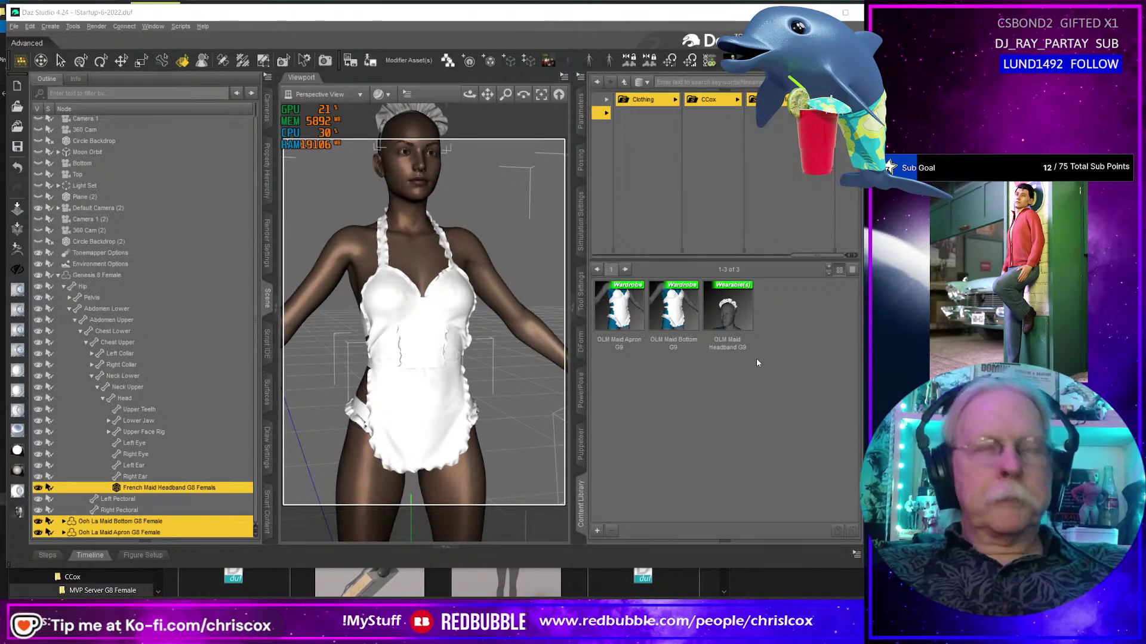
Switch to a new File Explorer window and open Projects > ! Test DS 03 > People > Genesis 8 Female > Clothing.
key(super+e)
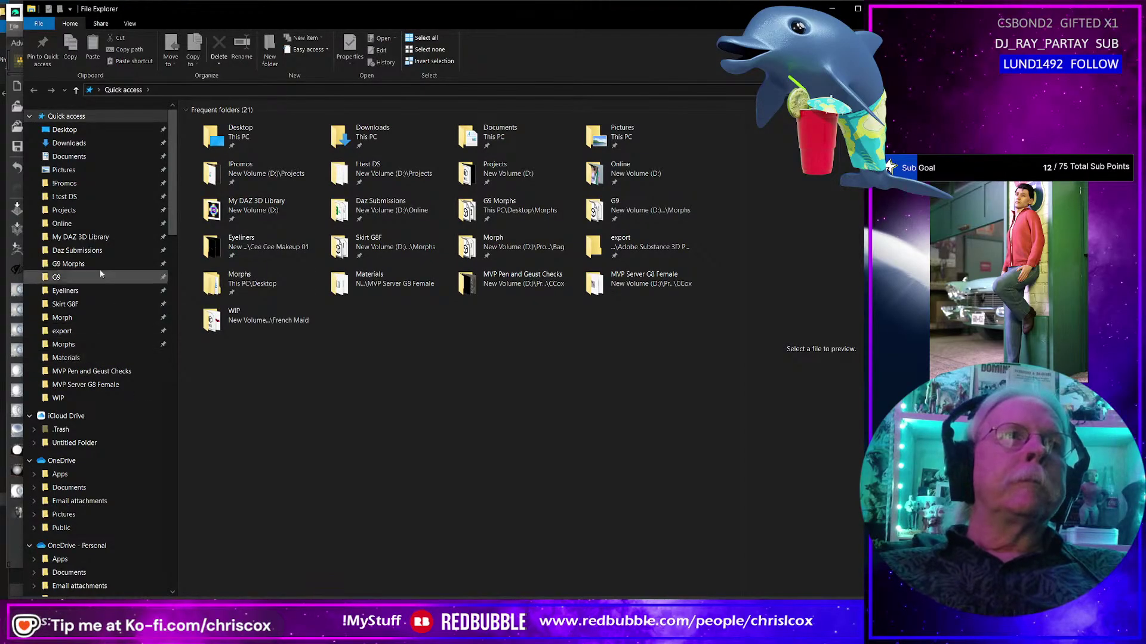
click(69, 210)
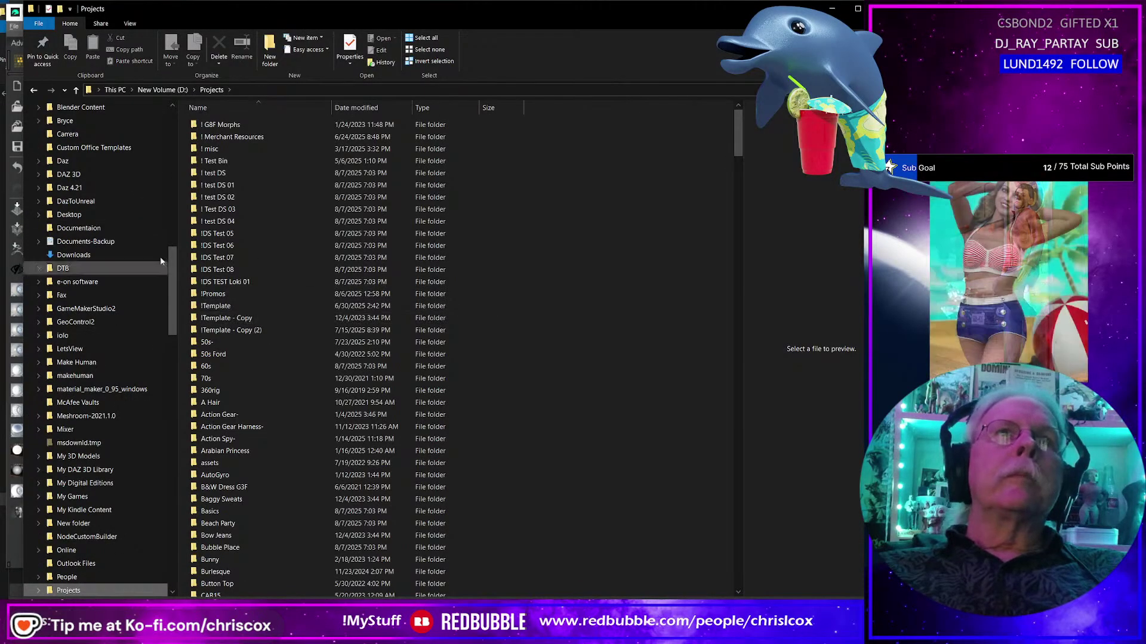
double_click(225, 214)
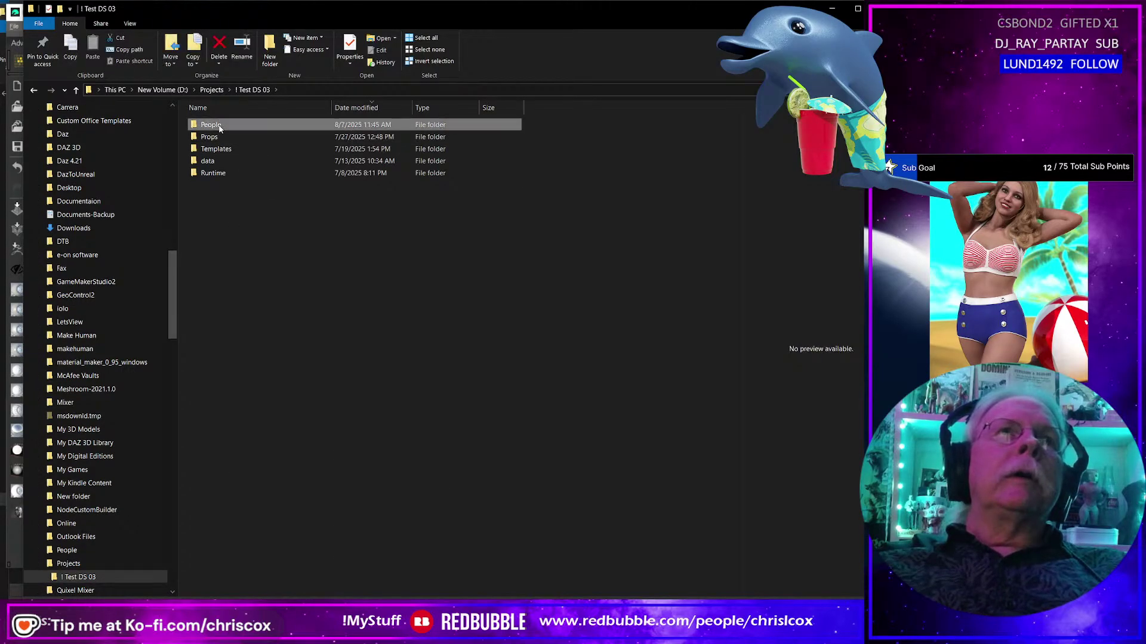
double_click(210, 125)
double_click(223, 124)
double_click(244, 125)
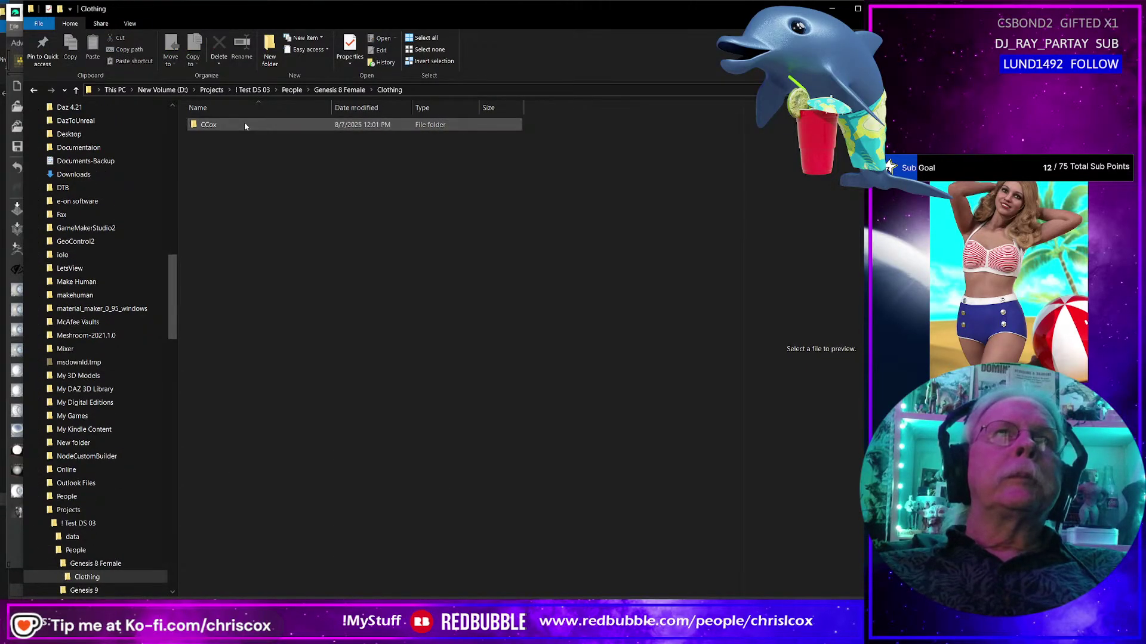
Open the Runtime > Textures > CCox > Generic folder of ! Test DS 03 to view its shared texture images.
scroll(116, 451, down, 5)
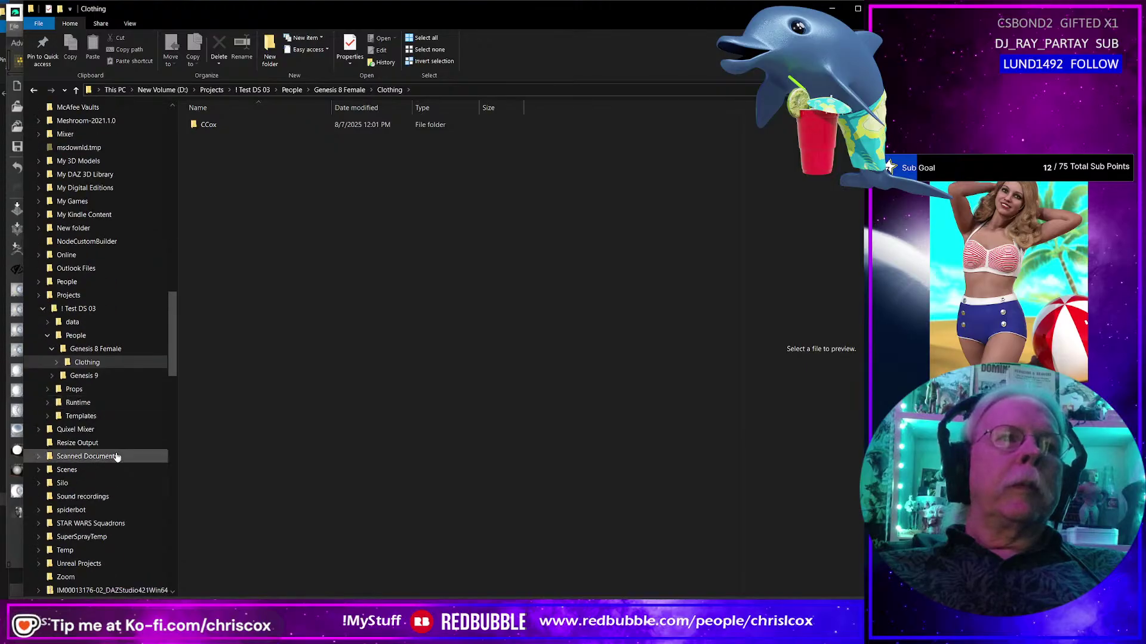
click(47, 402)
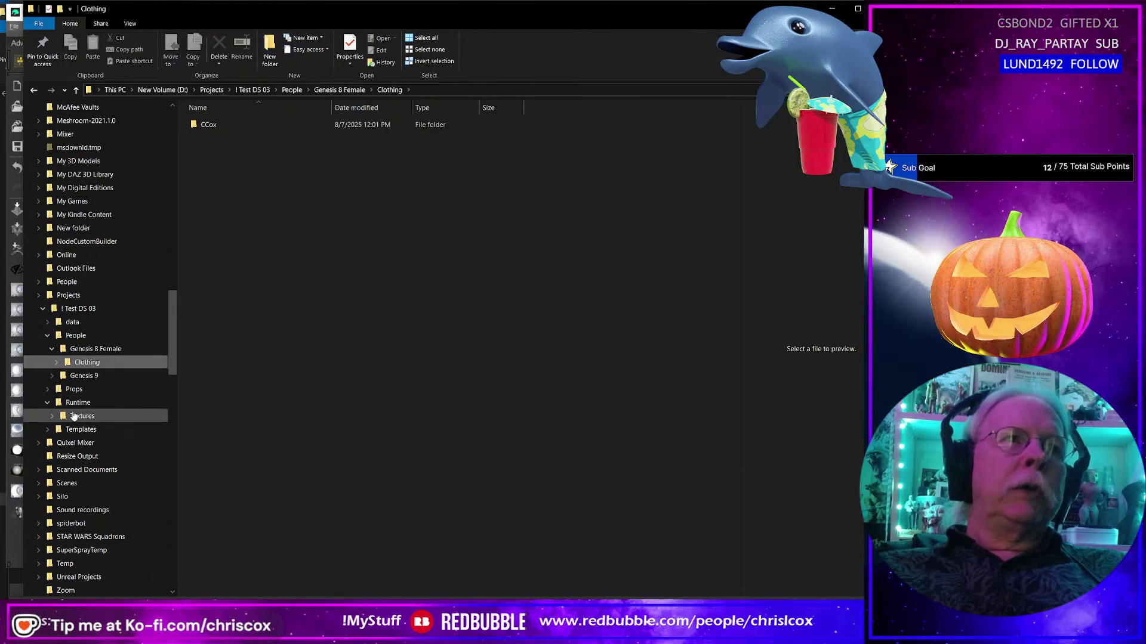
click(53, 415)
click(57, 430)
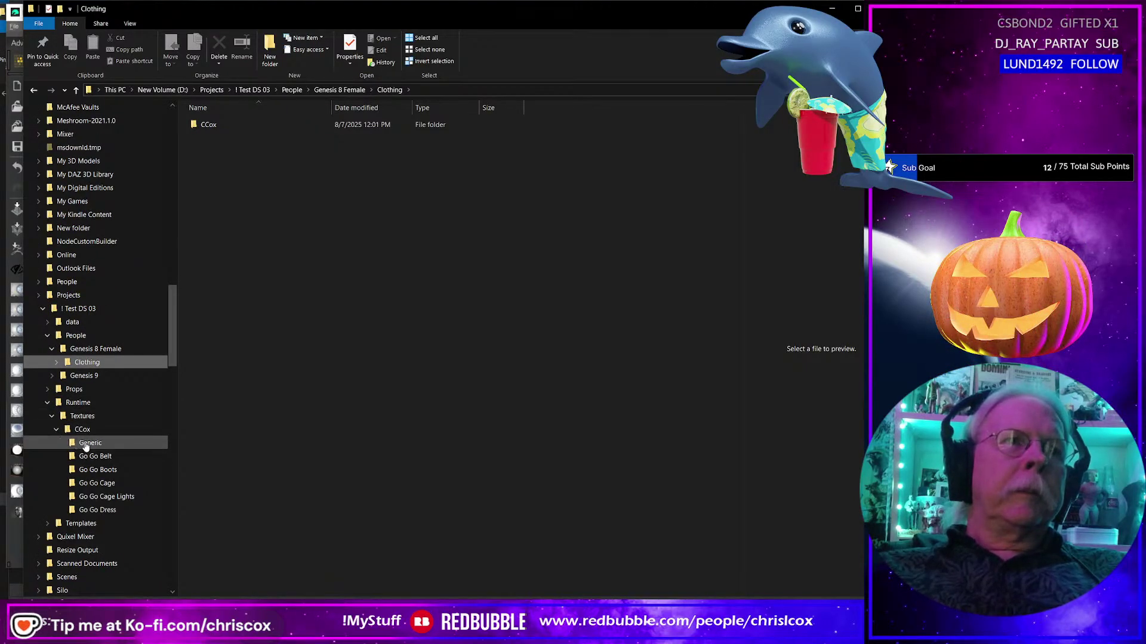
click(88, 443)
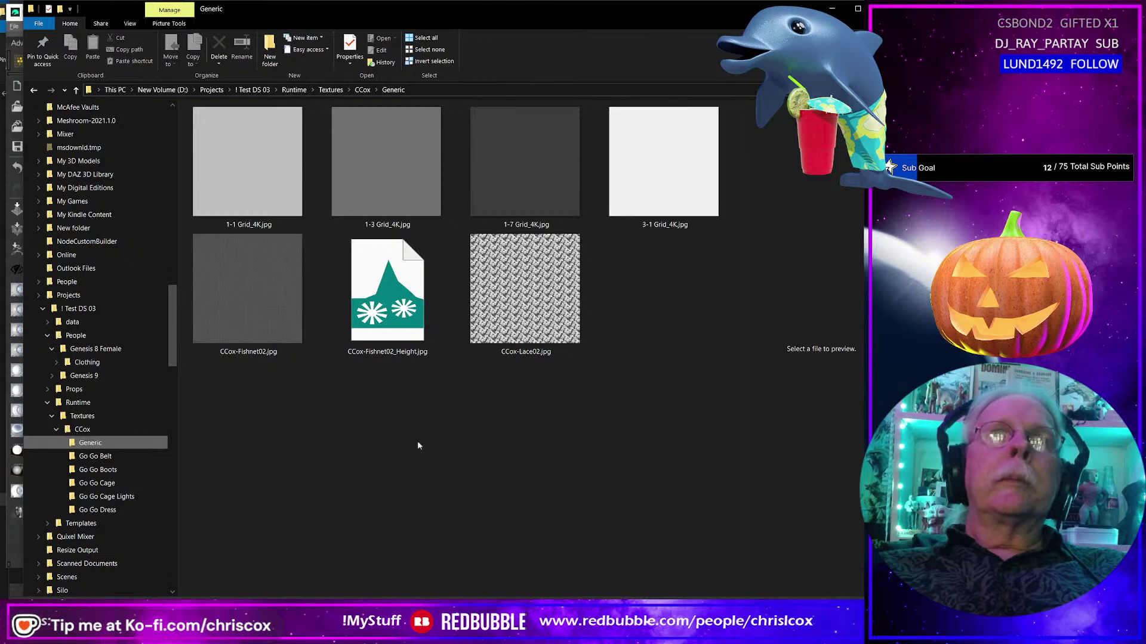
Copy the Generic textures folder of ! Test DS 03.
right_click(88, 444)
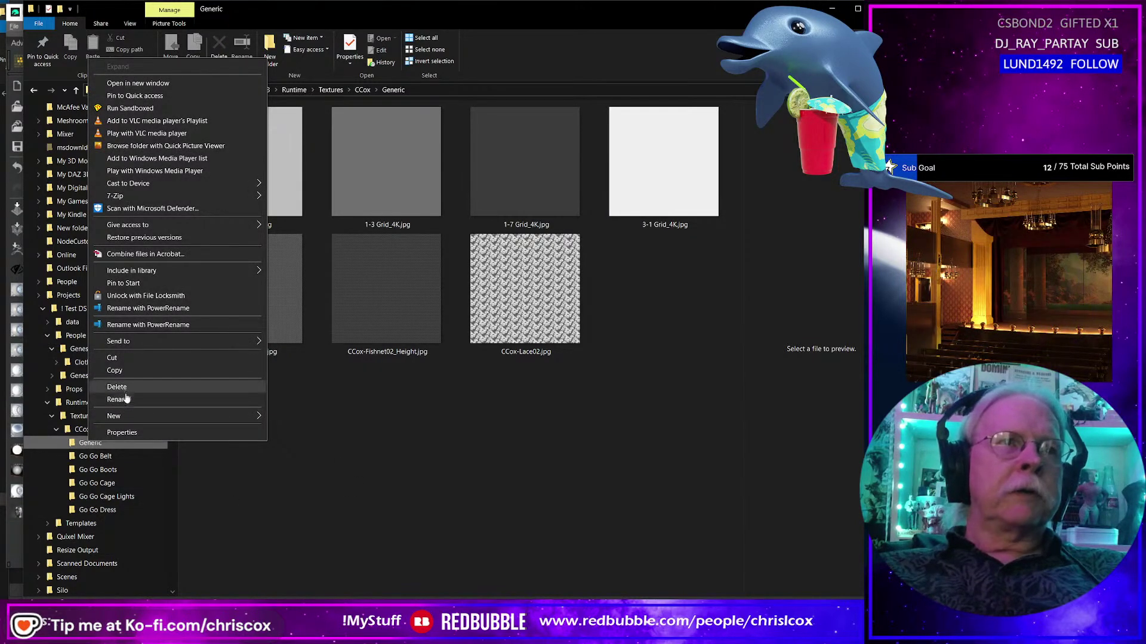
key(Escape)
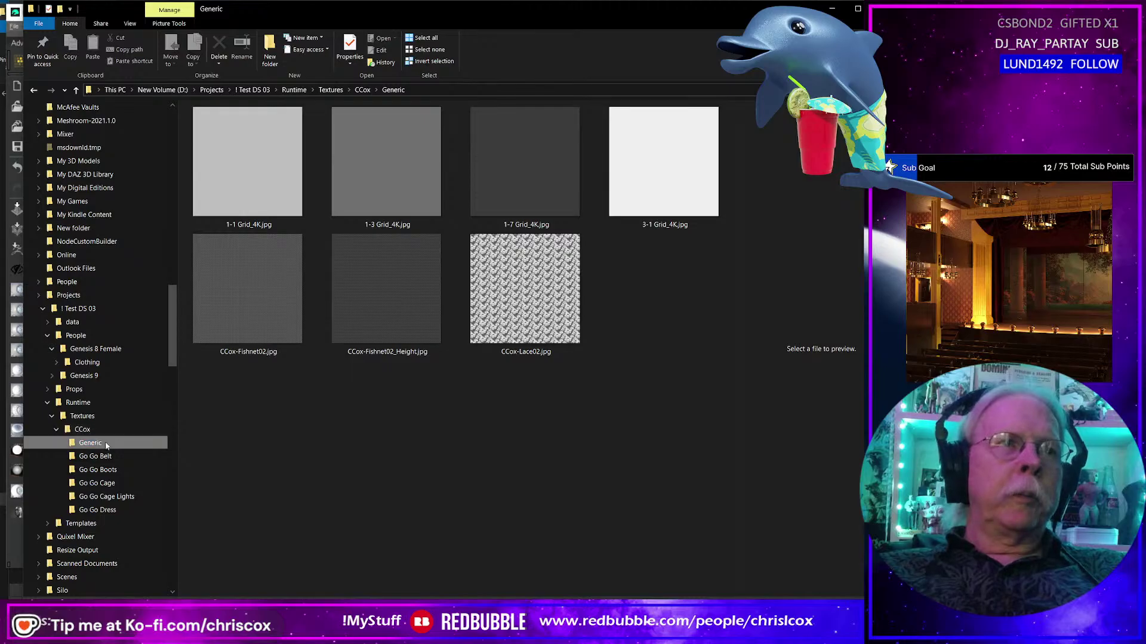
right_click(105, 445)
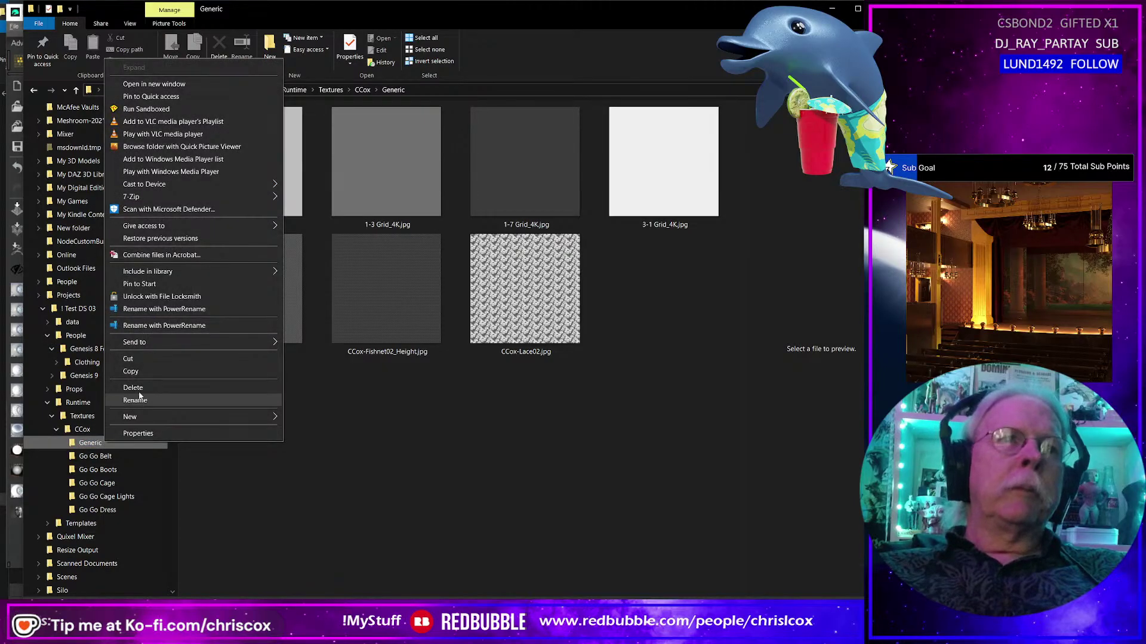
click(131, 371)
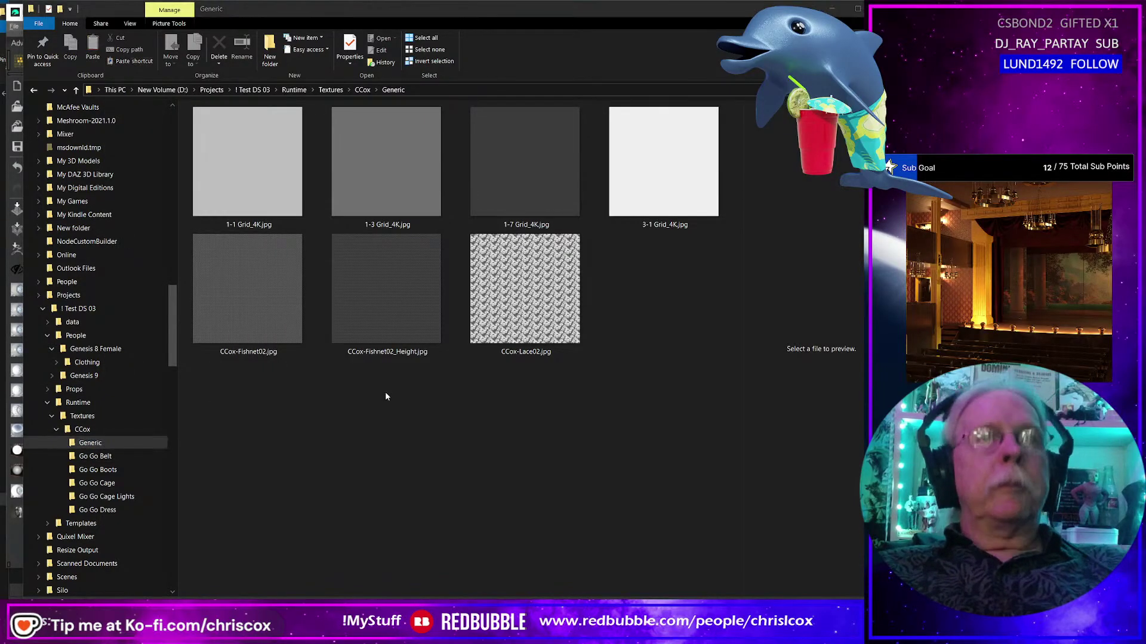
Open the Projects > Lingerie > French Maid folder in a new File Explorer window.
key(super+e)
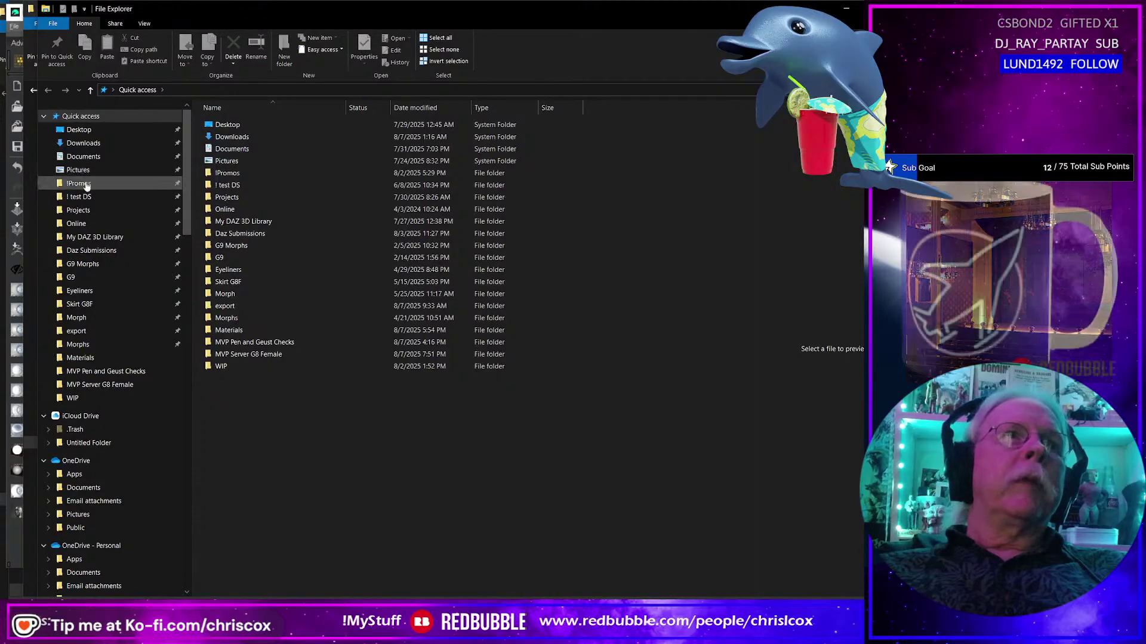
click(78, 210)
click(253, 317)
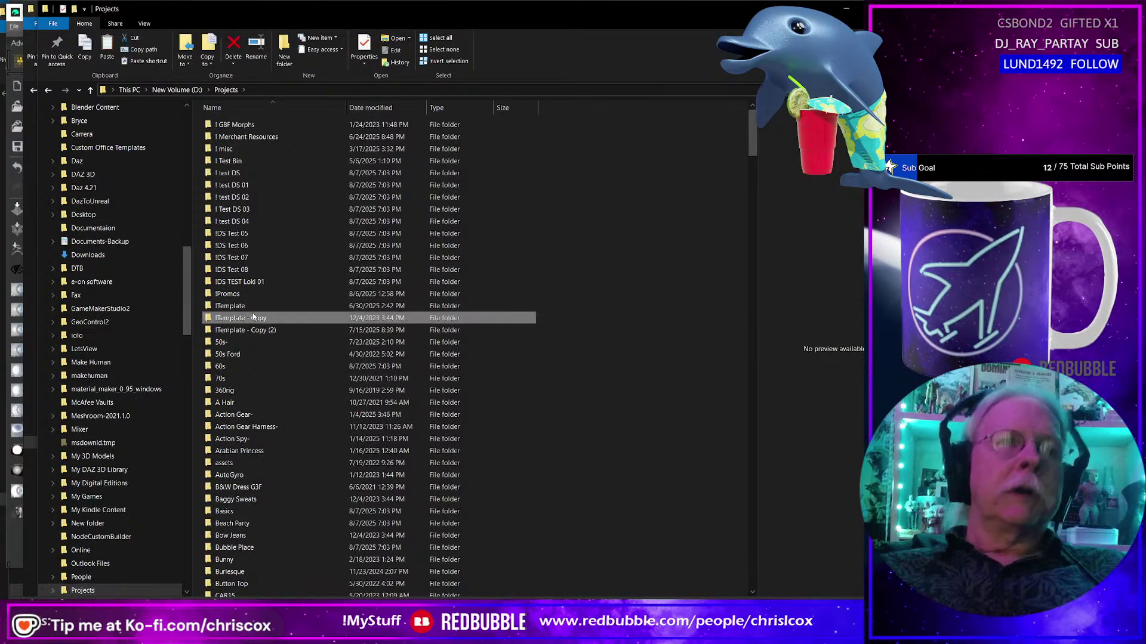
text(lingerie)
key(Return)
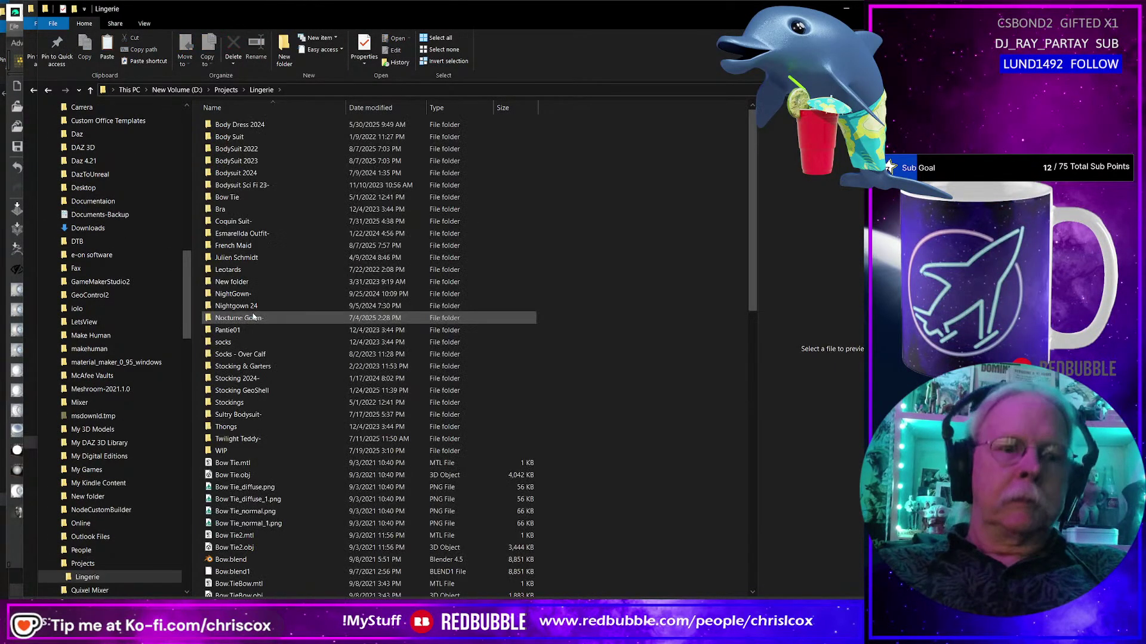
key(Down)
key(Down)
key(Down)
key(Down)
key(Down)
key(Down)
key(Down)
key(Down)
key(Down)
key(Down)
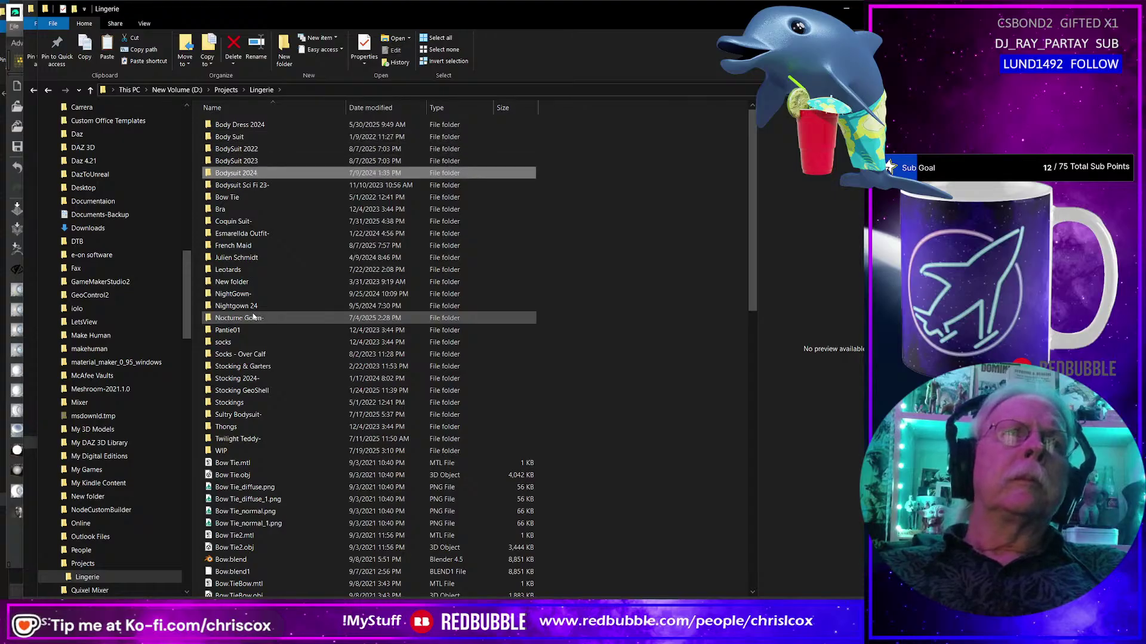
key(Return)
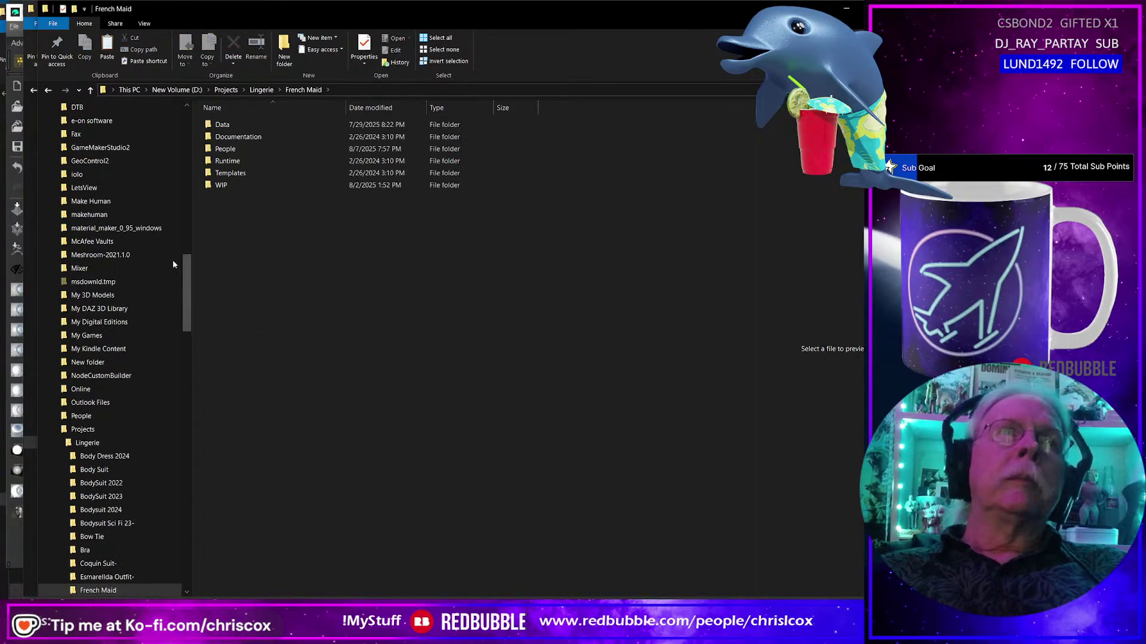
Paste the copied Generic folder into French Maid's Runtime > Textures > CCox folder.
double_click(242, 159)
double_click(239, 137)
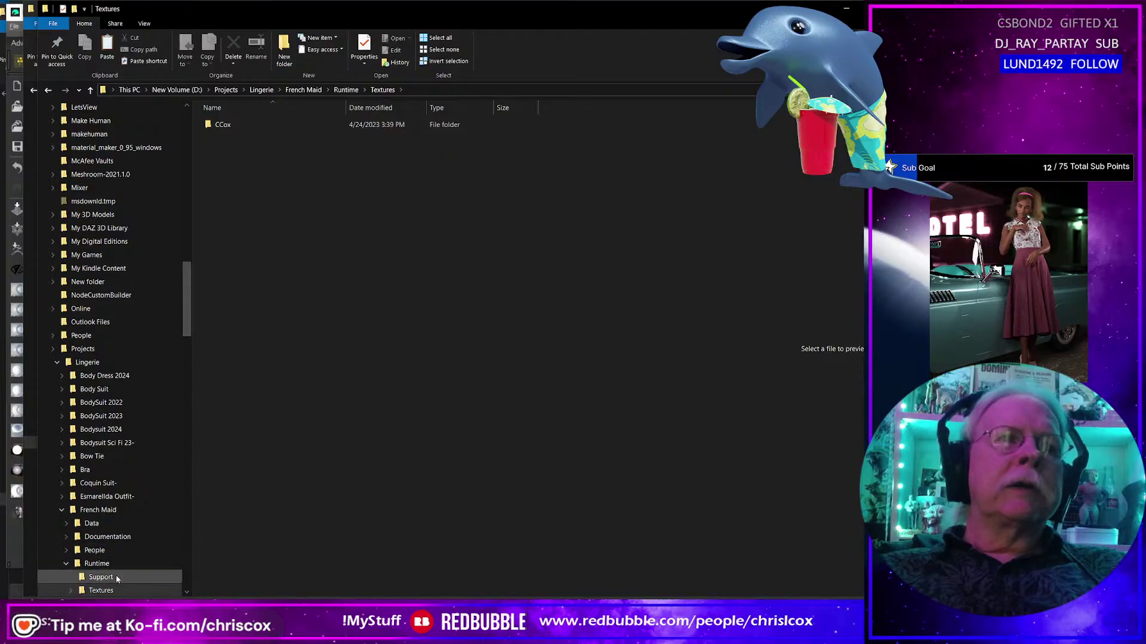
click(117, 578)
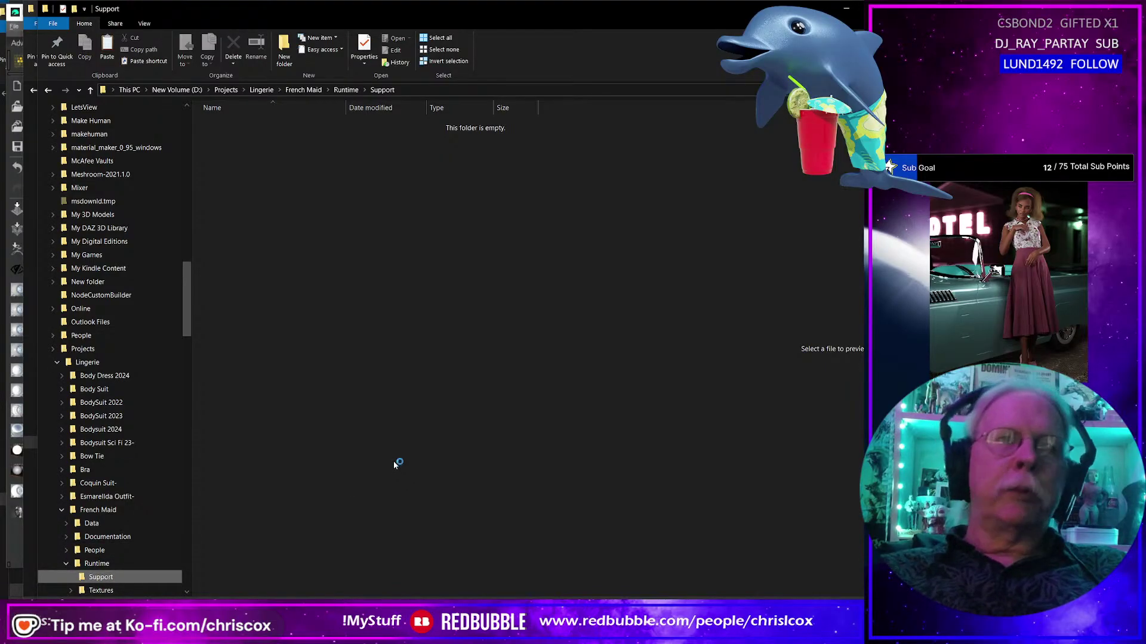
key(Up)
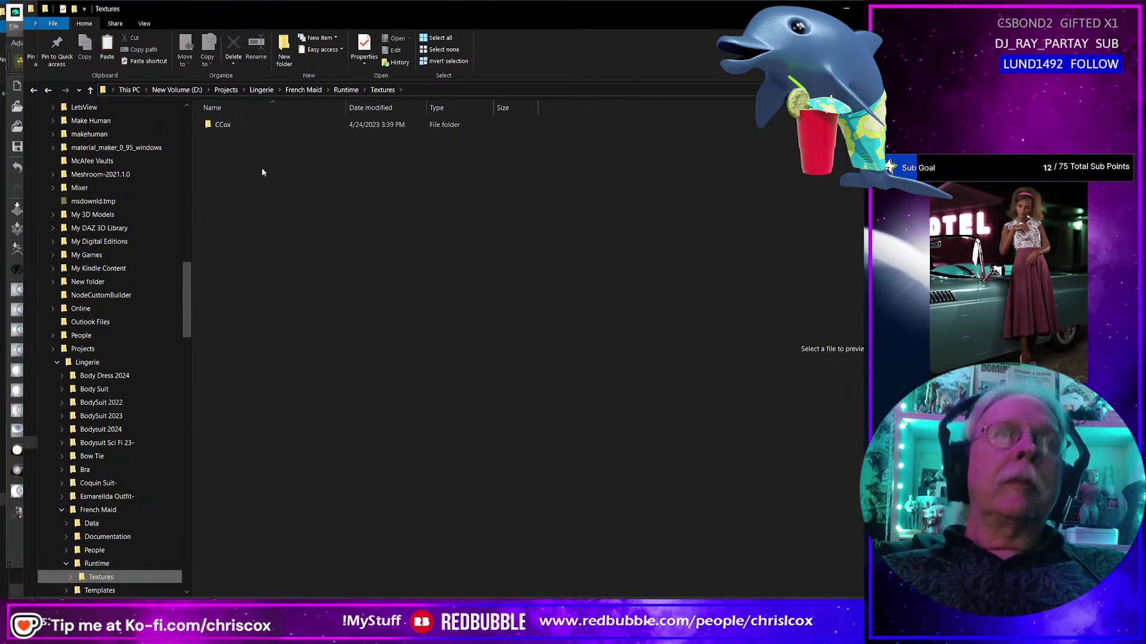
double_click(240, 126)
right_click(257, 266)
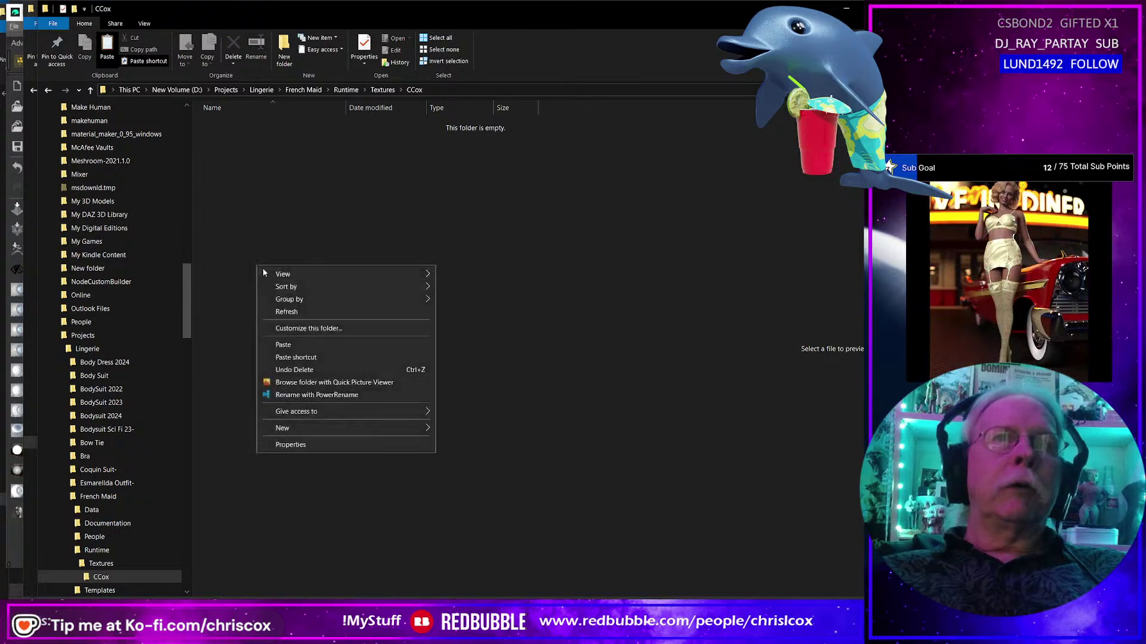
click(295, 349)
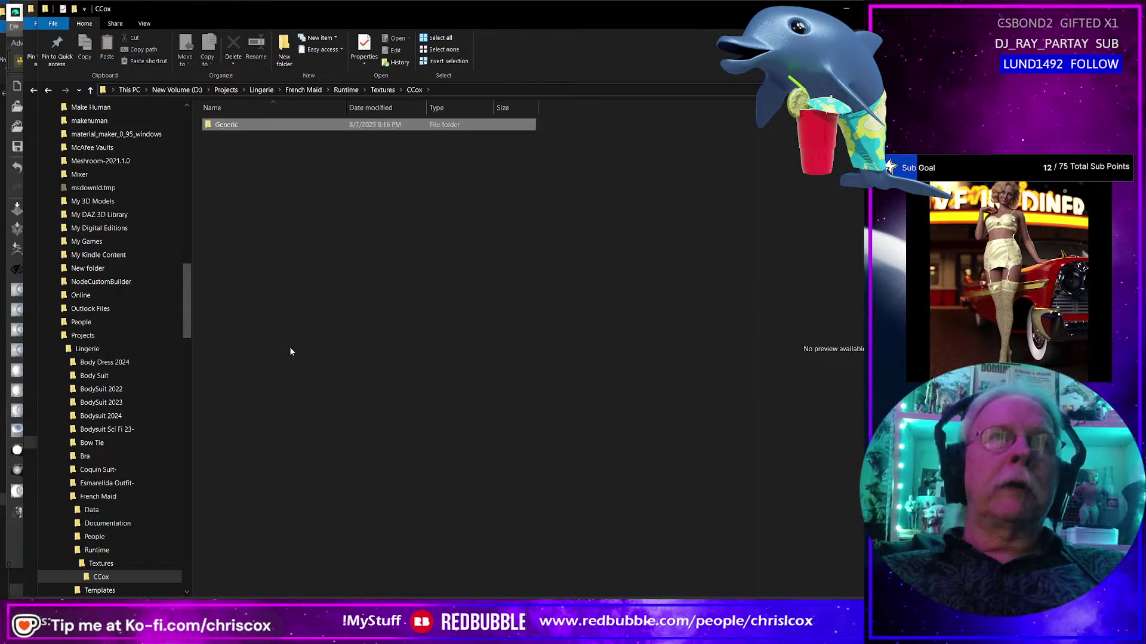
Create a new folder named O beside Generic in the French Maid textures CCox folder.
right_click(256, 332)
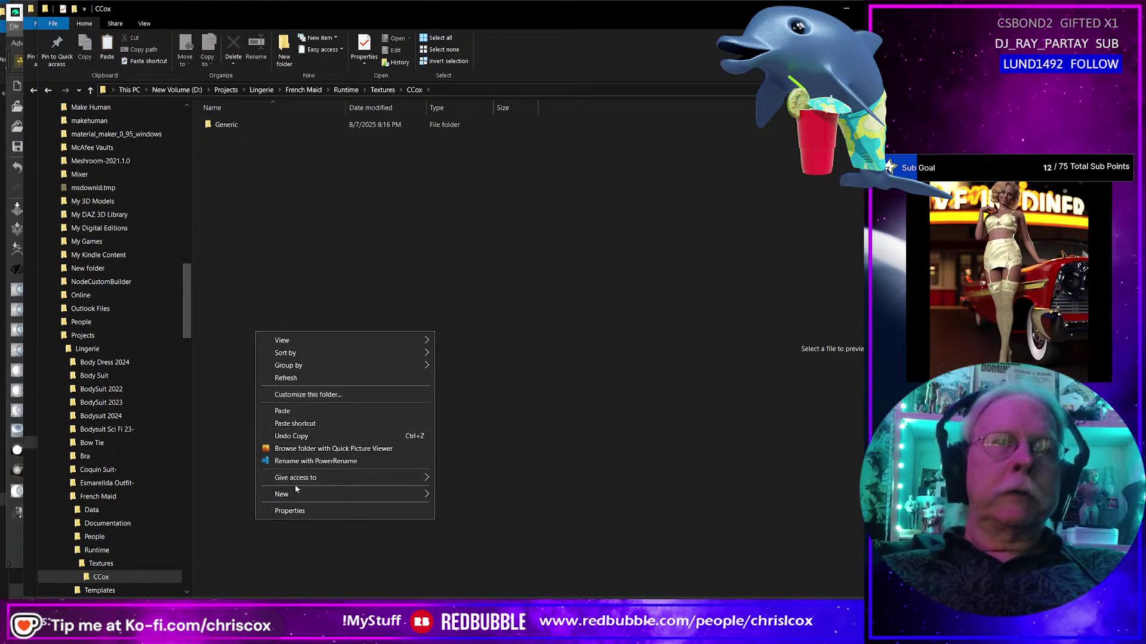
mouse_move(296, 493)
click(485, 351)
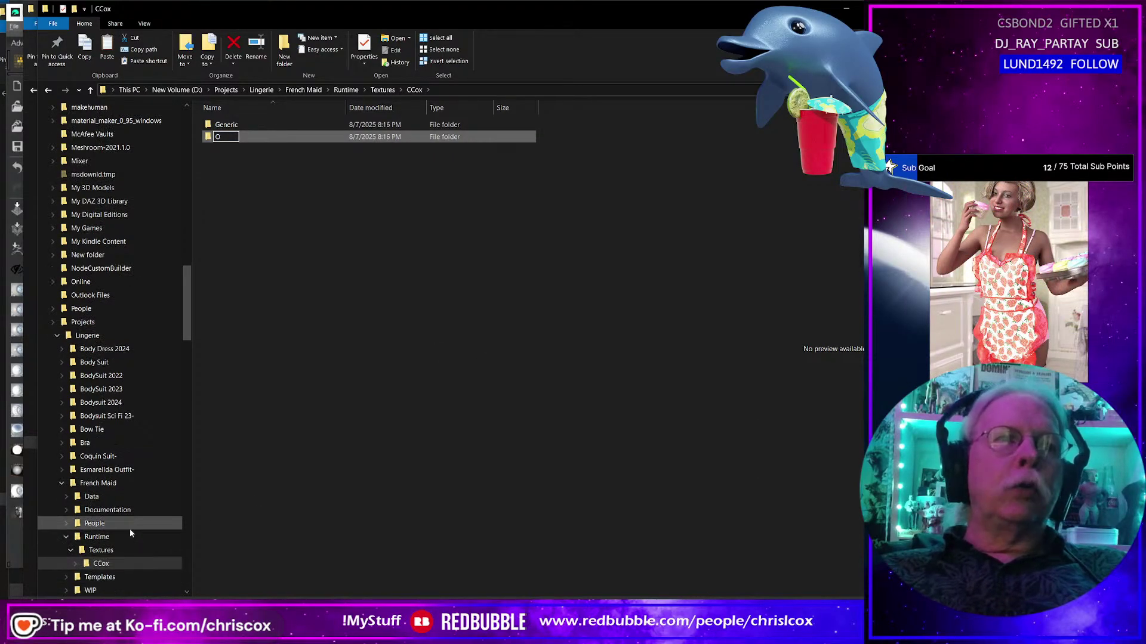
key(Return)
Expand French Maid's People > Genesis 8 Female > Clothing > CCox branch in the folder tree.
scroll(130, 529, down, 5)
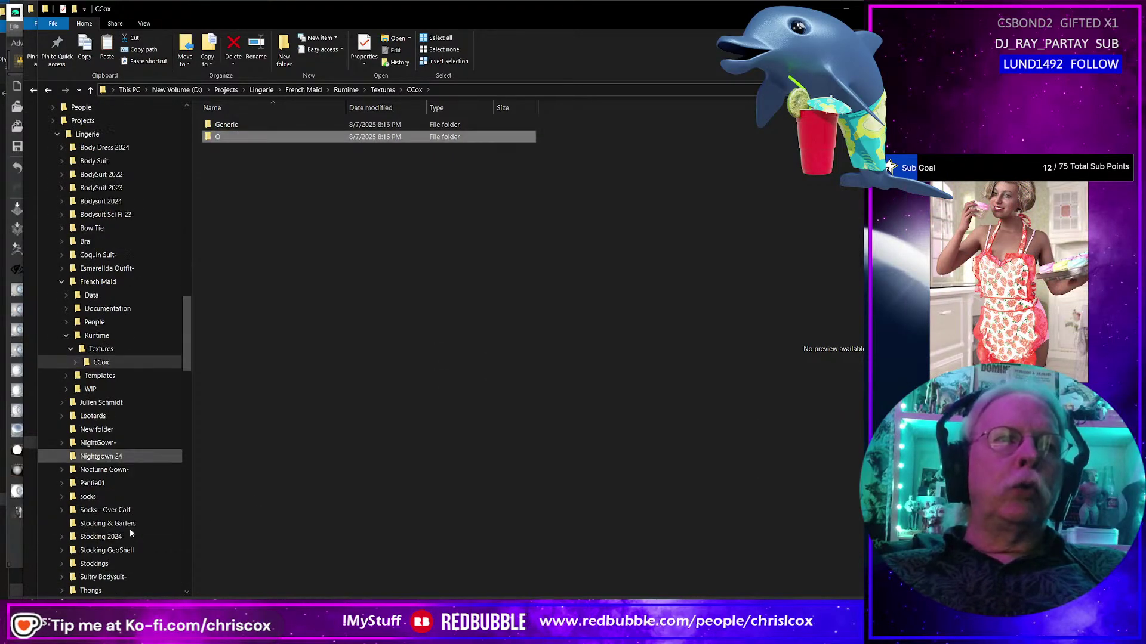
click(66, 323)
click(71, 336)
click(75, 349)
click(79, 362)
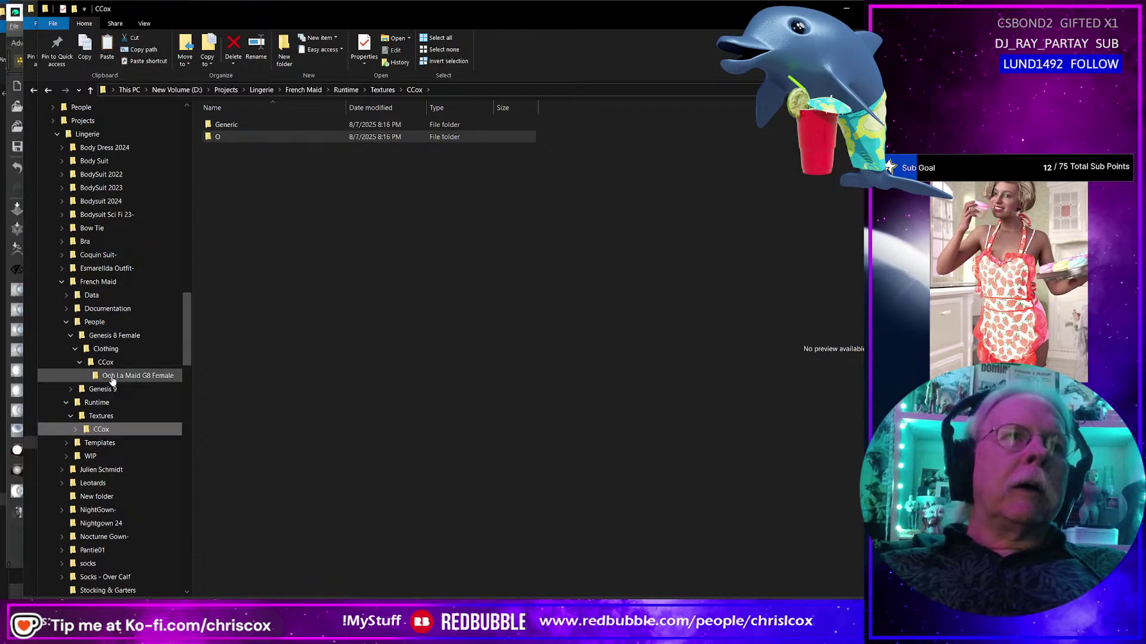
Rename the O textures folder to Ooh La Maid, and open the neighbouring Generic folder to view its images.
click(219, 138)
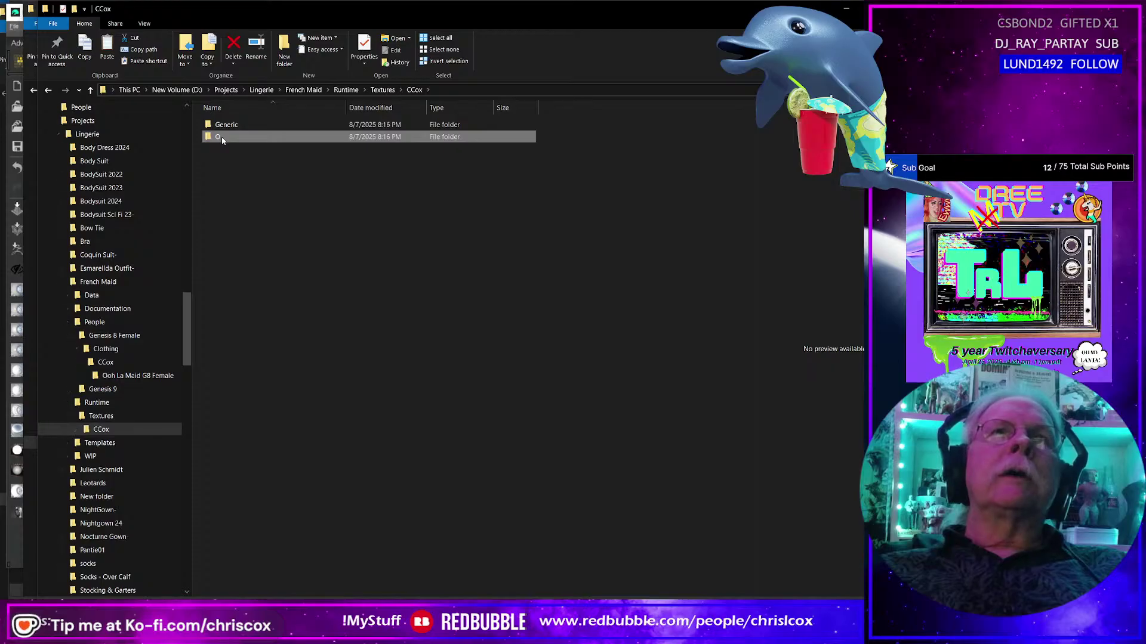
double_click(219, 138)
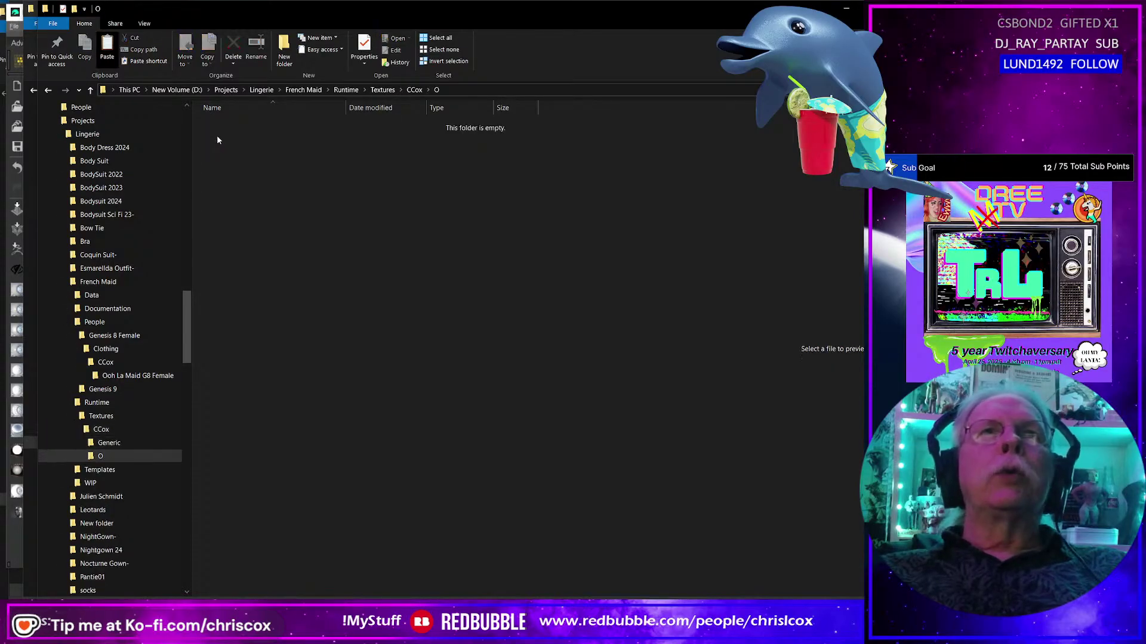
right_click(118, 459)
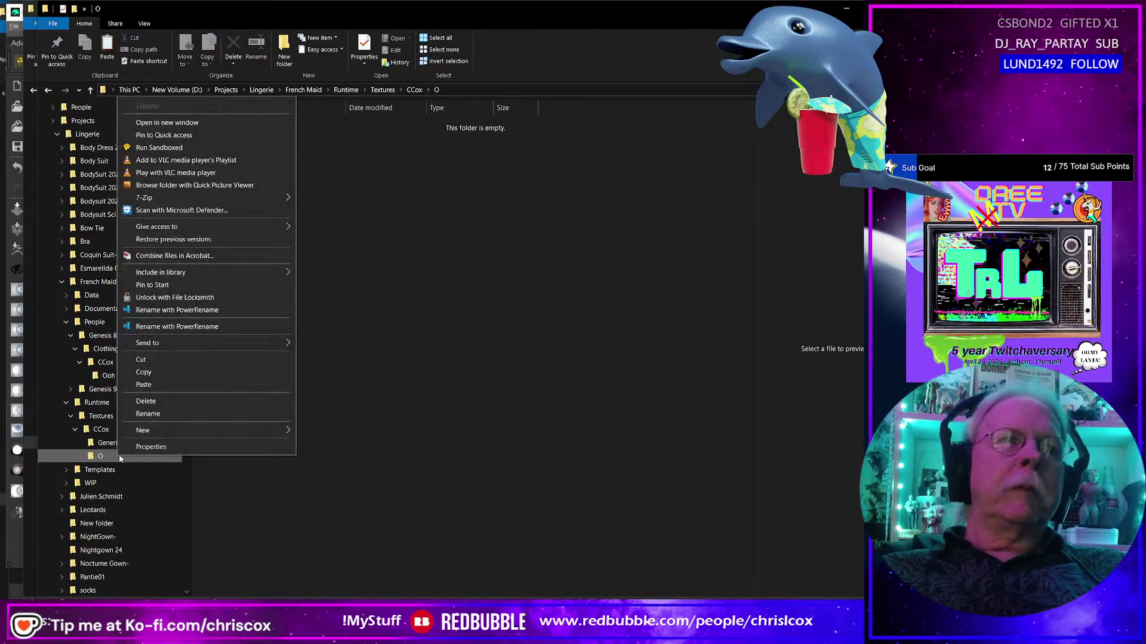
click(138, 418)
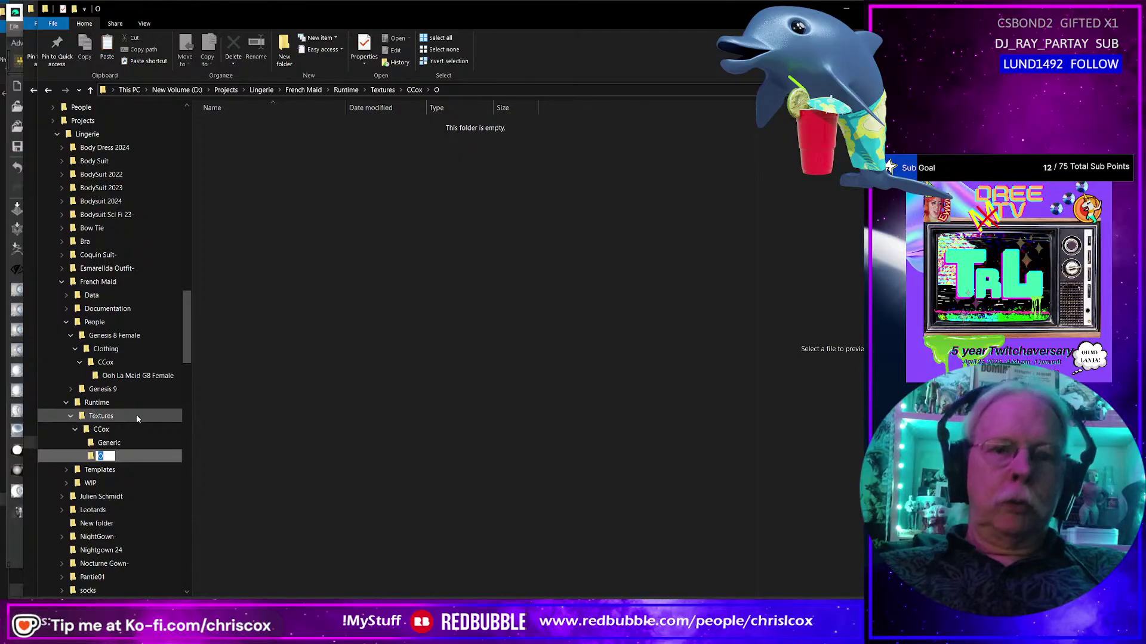
text(Ooh La Maid)
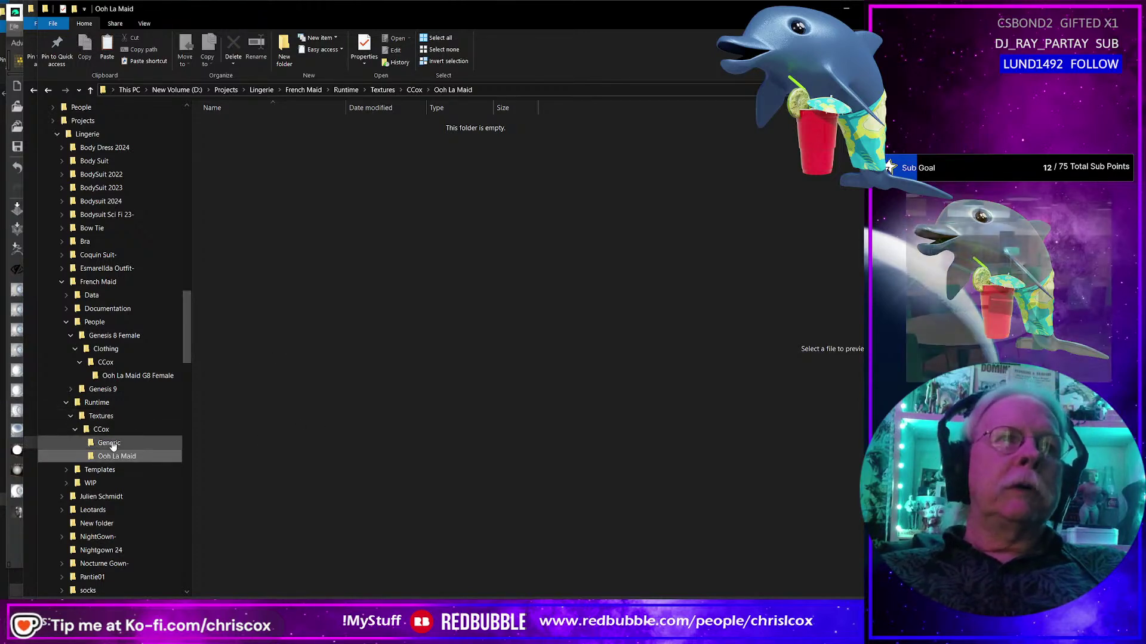
click(133, 444)
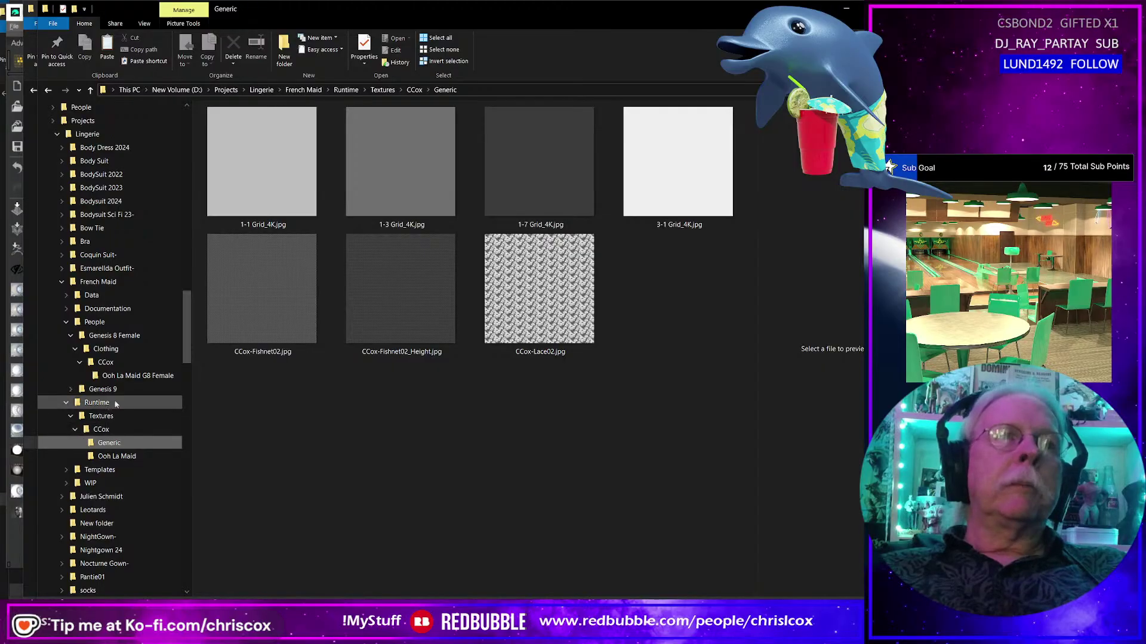
Back in the ! Test DS 03 window, copy the Materials folder from Genesis 8 Female > Clothing > CCox > Go Go Dress G8 Female.
key(alt+Tab)
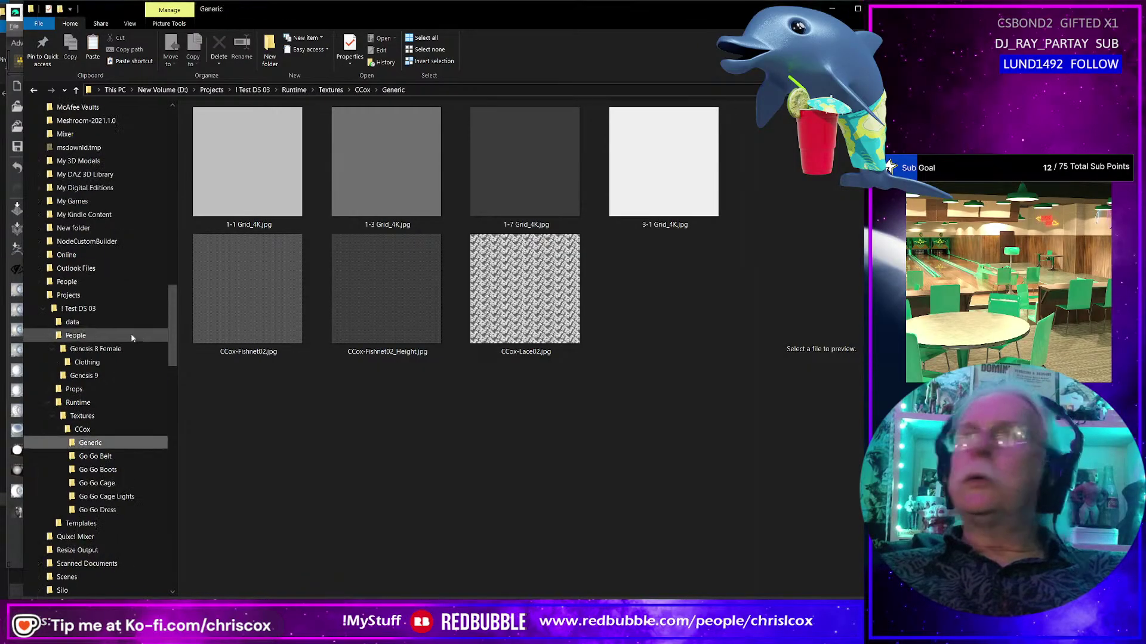
click(58, 363)
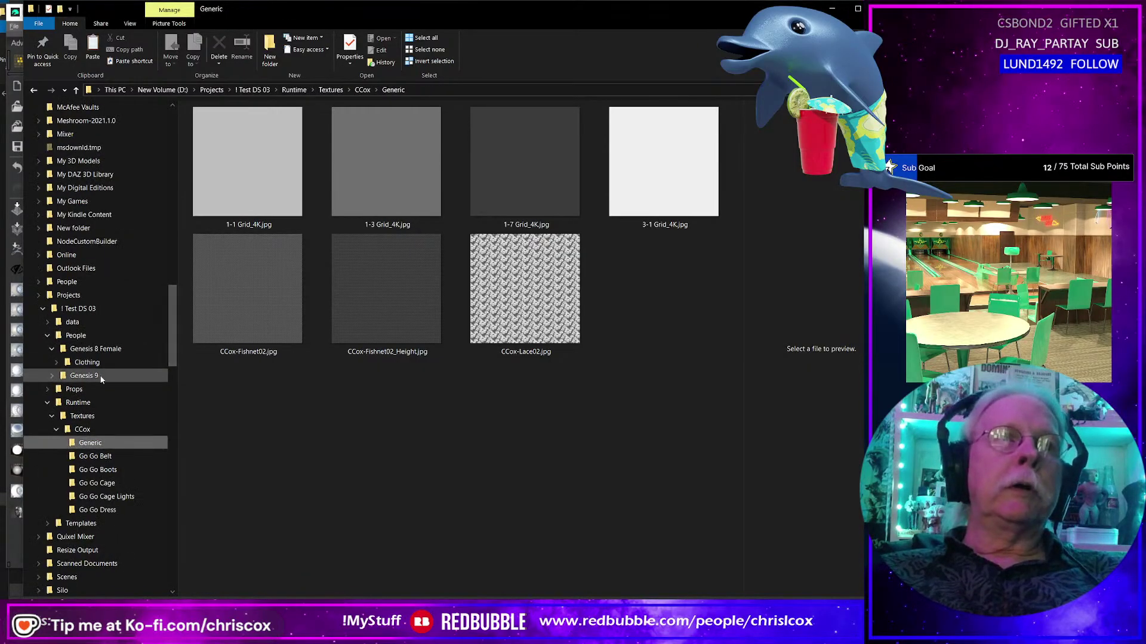
click(56, 362)
click(61, 375)
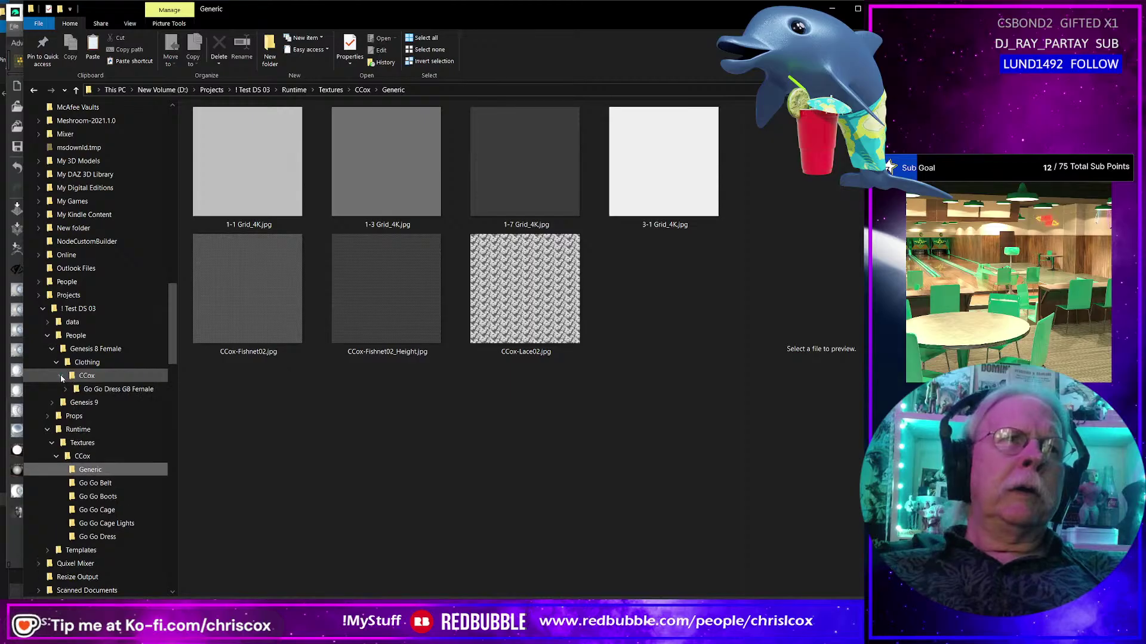
click(65, 389)
right_click(99, 403)
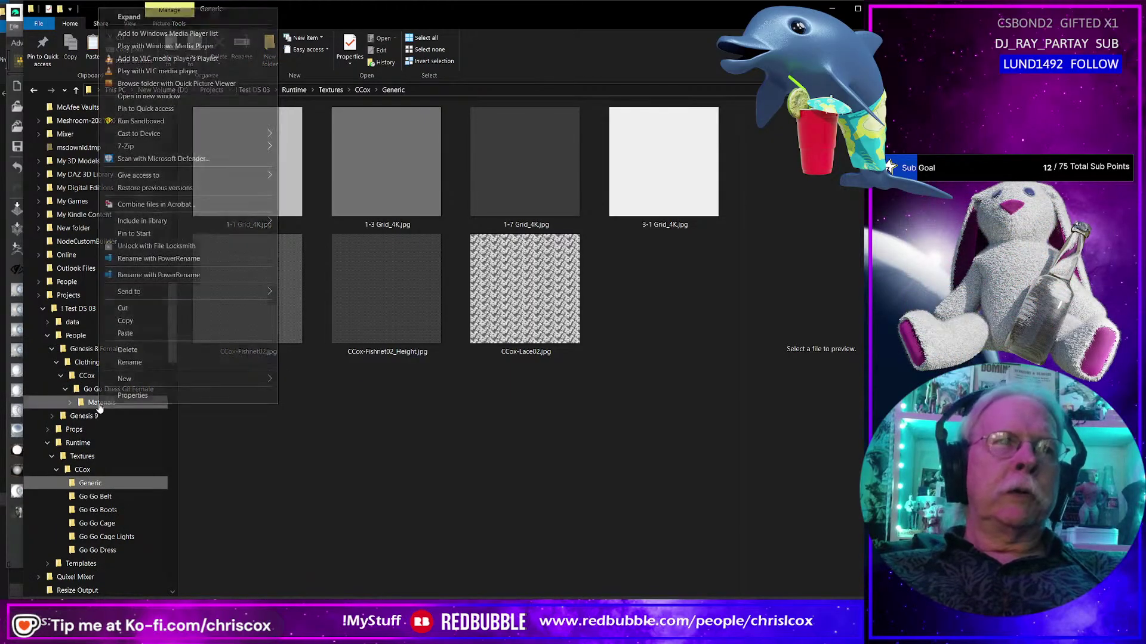
click(238, 419)
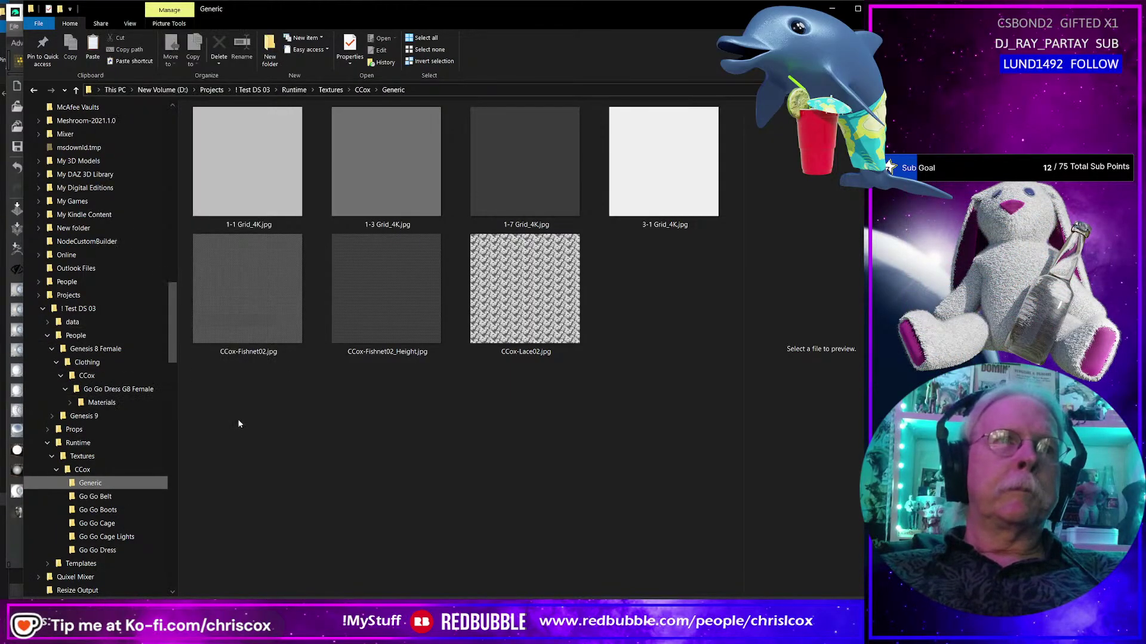
Paste the copied Materials folder into French Maid's Ooh La Maid G8 Female folder.
key(alt+Tab)
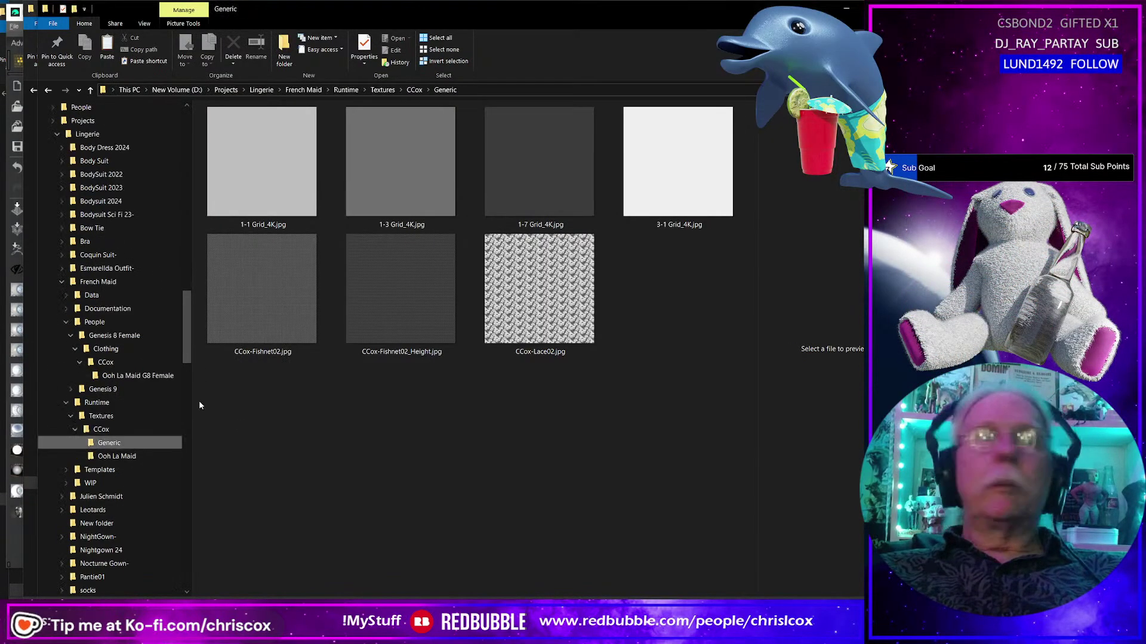
click(142, 379)
right_click(420, 428)
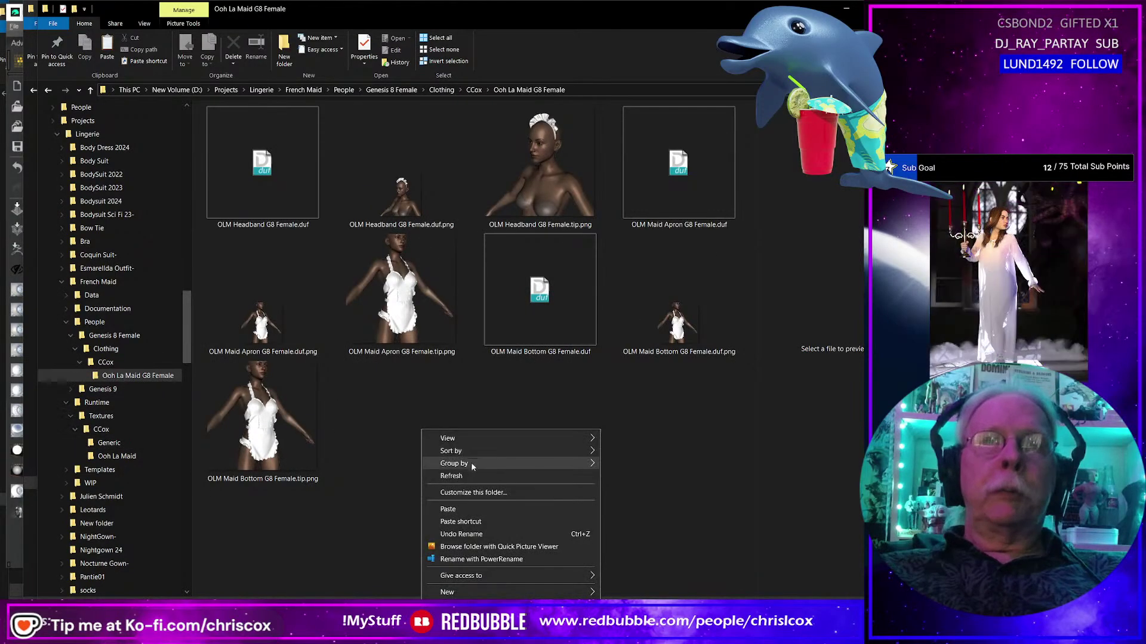
click(451, 508)
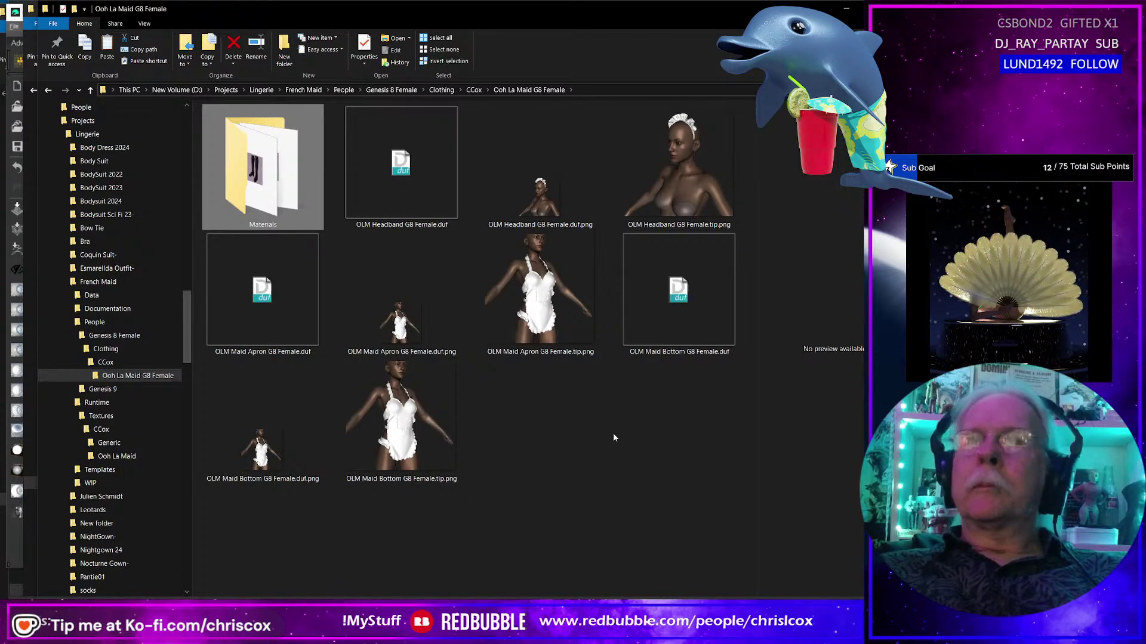
Delete the loose Go Go Dress material files from the pasted Materials folder, keeping the dForce Presets, Hierarchical Materials and Shaders subfolders.
double_click(241, 183)
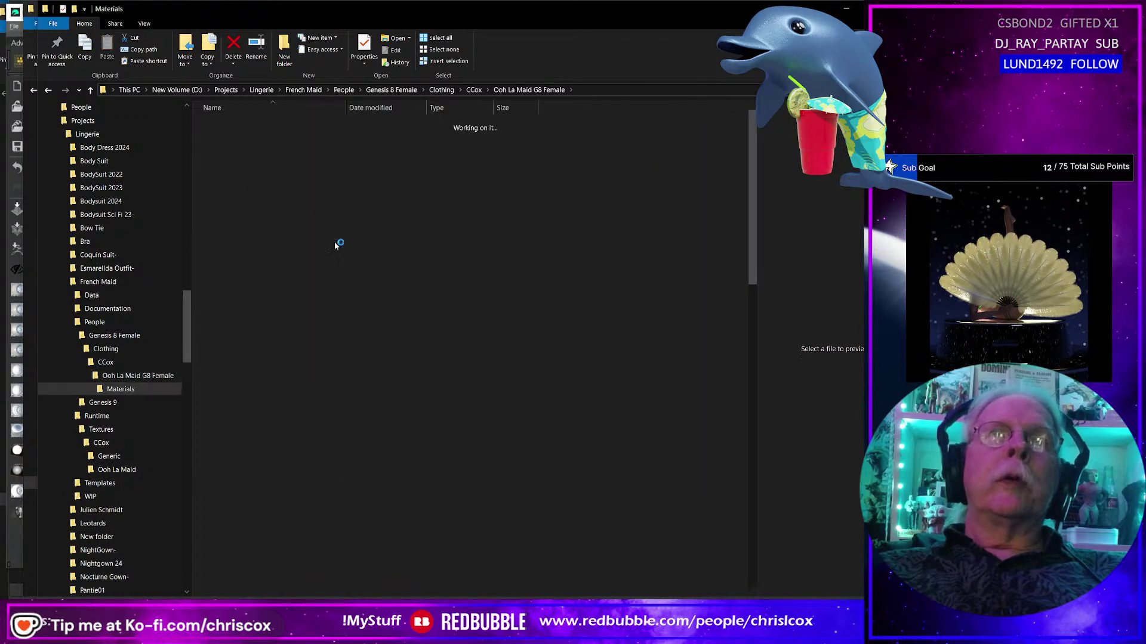
scroll(620, 369, down, 15)
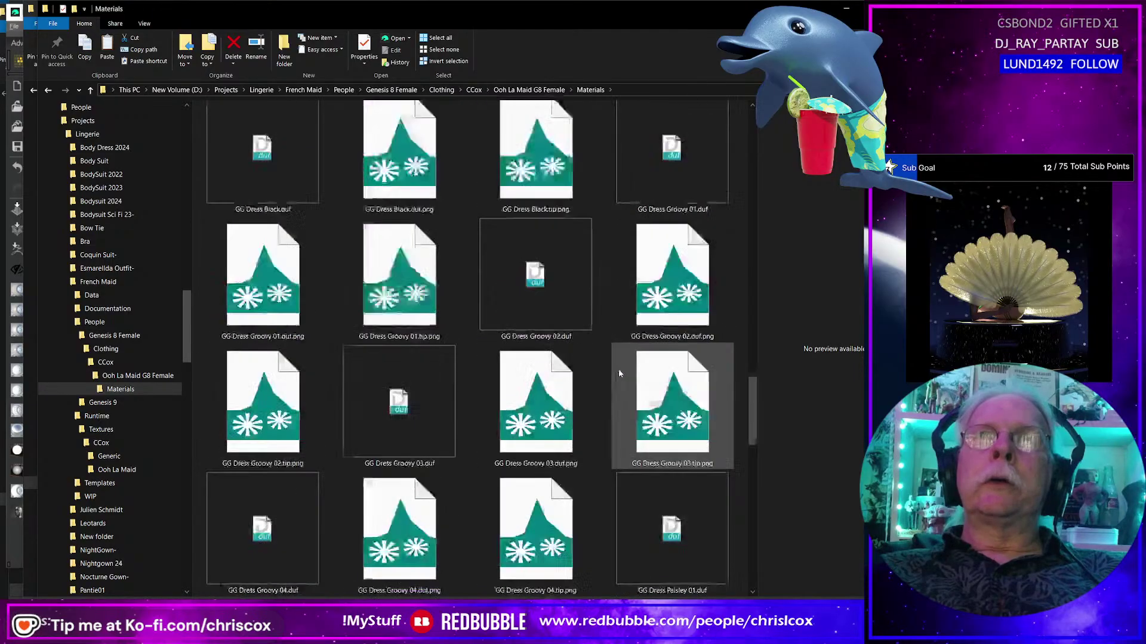
key(ctrl+a)
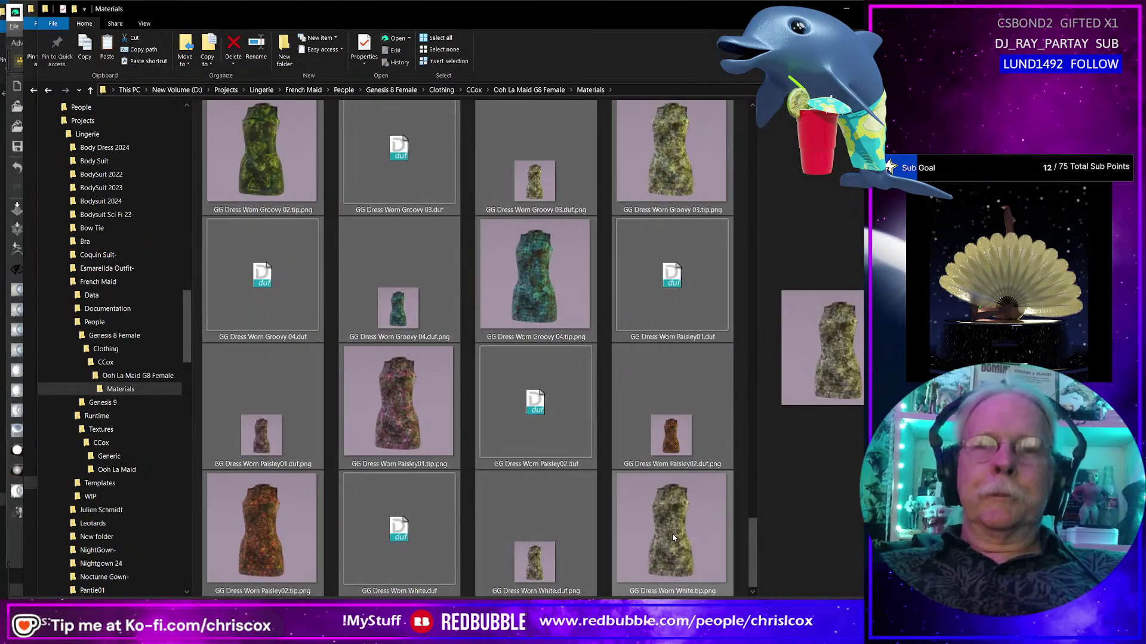
key(Delete)
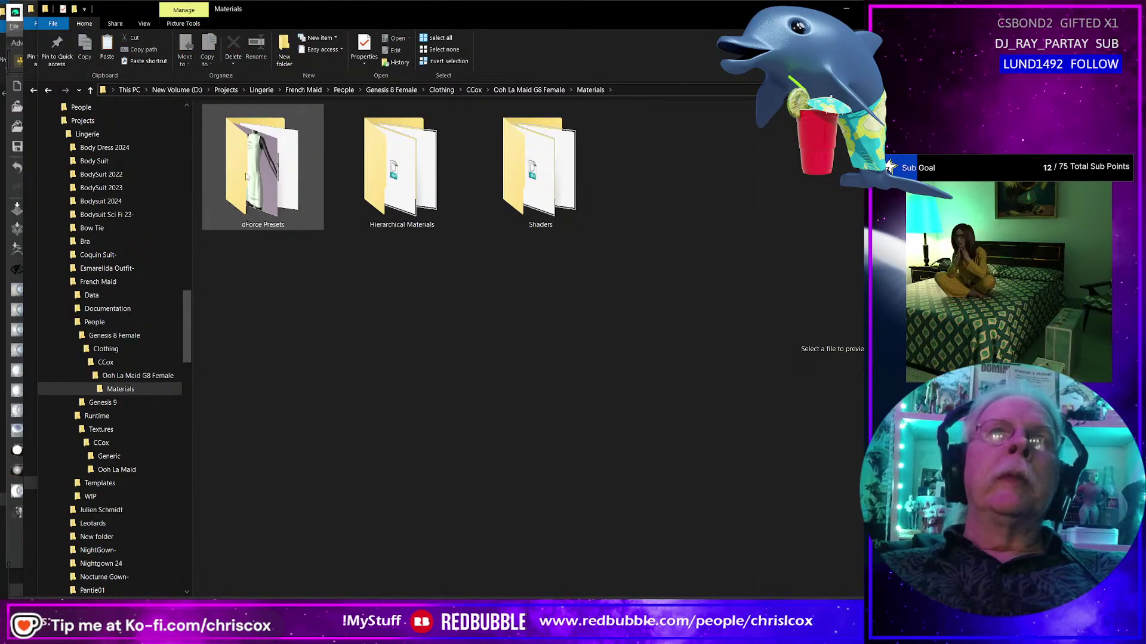
In the dForce Presets folder, delete the dForce Dress preset files, keeping the three GG !Simulation Settings Best files.
double_click(265, 191)
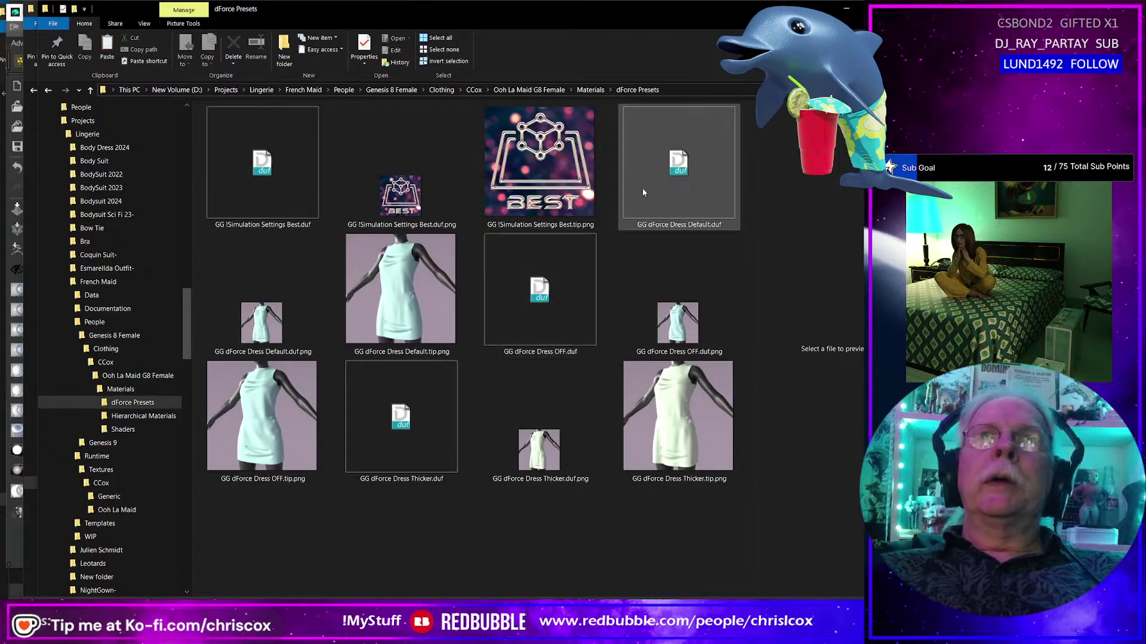
key(ctrl+a)
key(Delete)
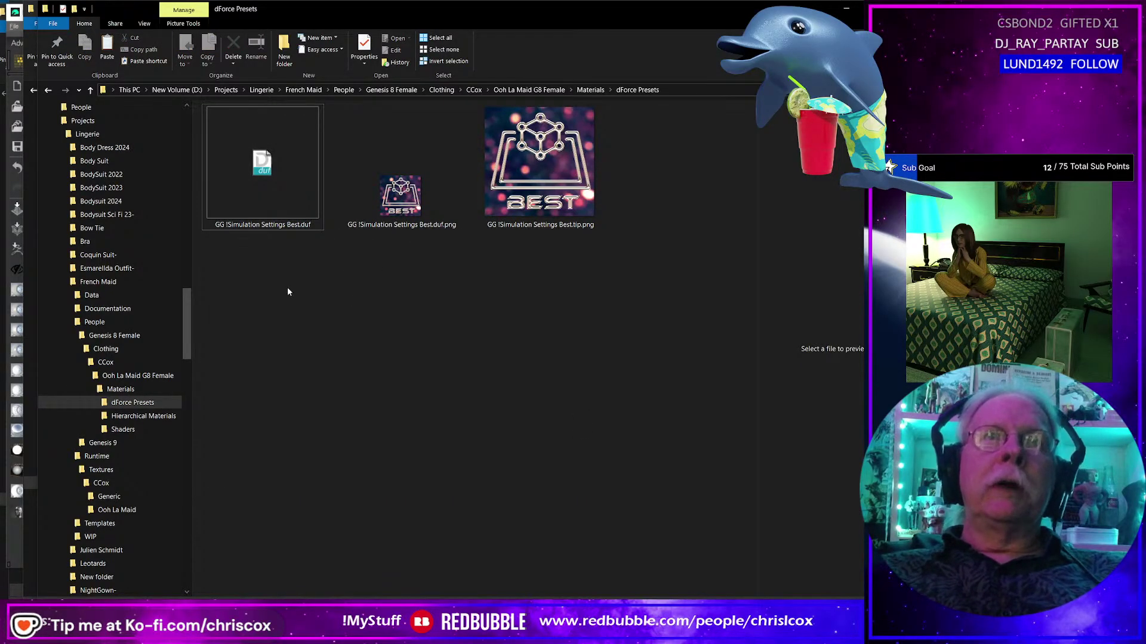
Delete every file in the Hierarchical Materials folder.
click(143, 416)
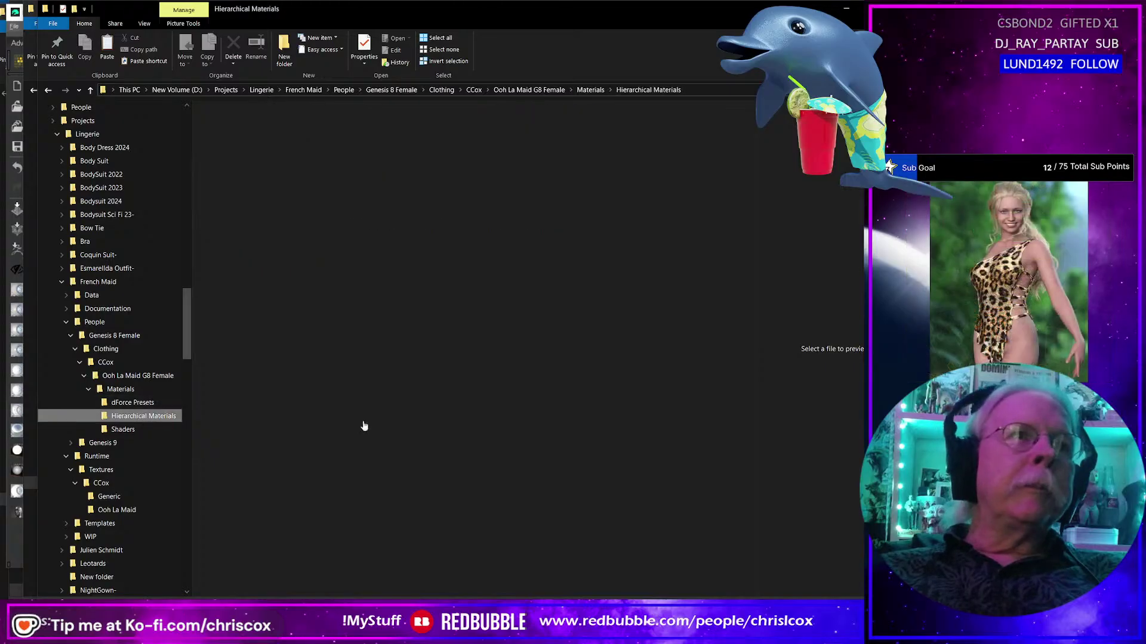
scroll(525, 394, down, 10)
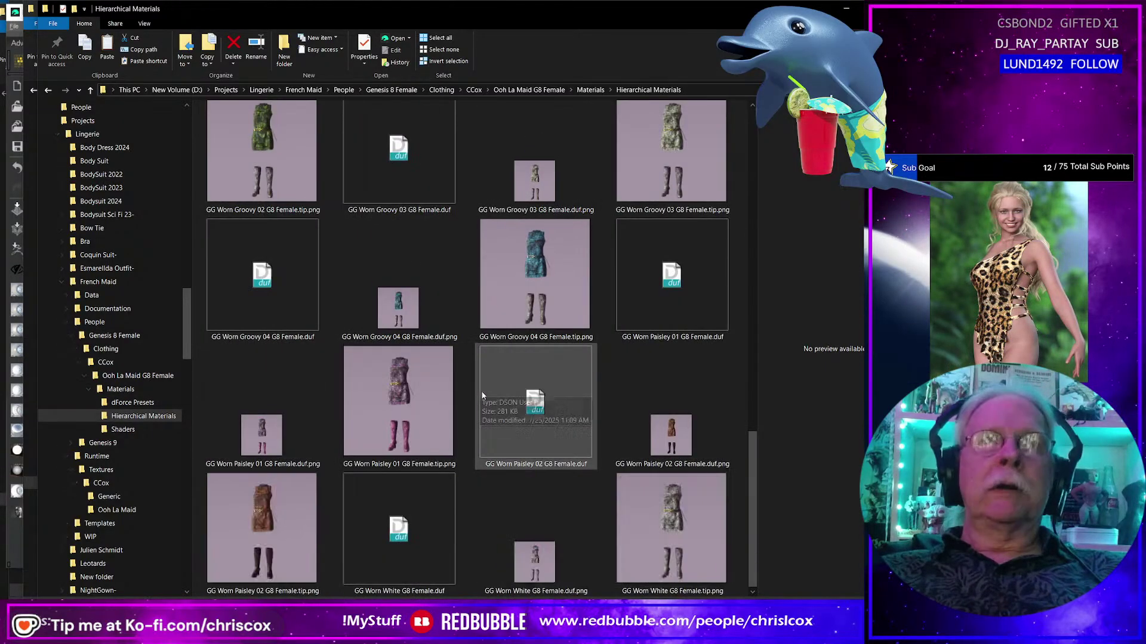
key(ctrl+a)
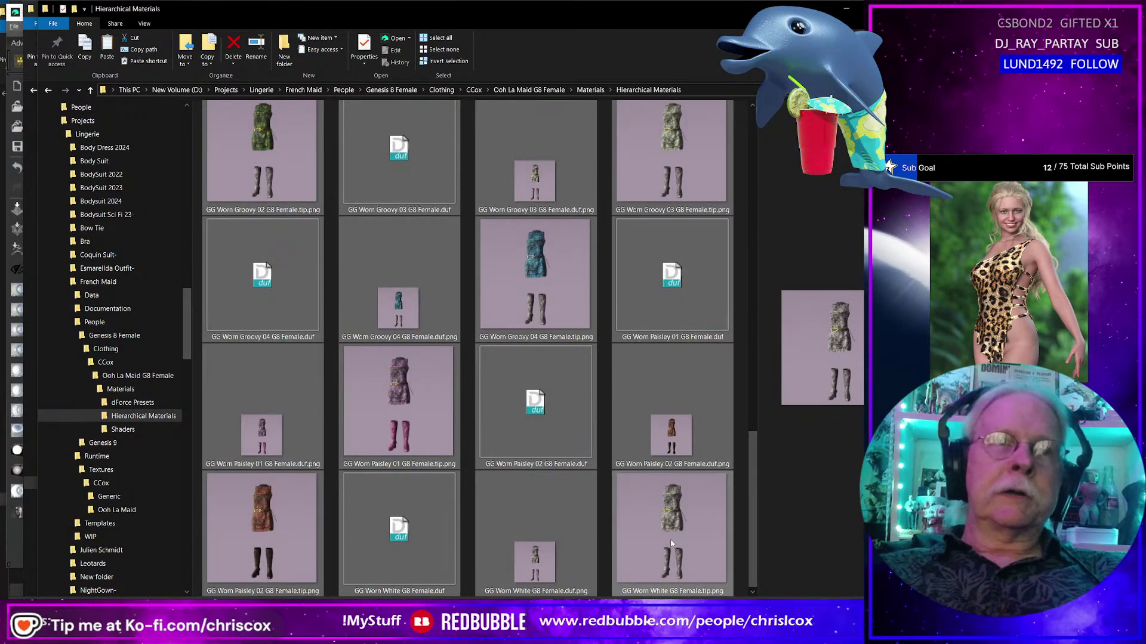
key(Delete)
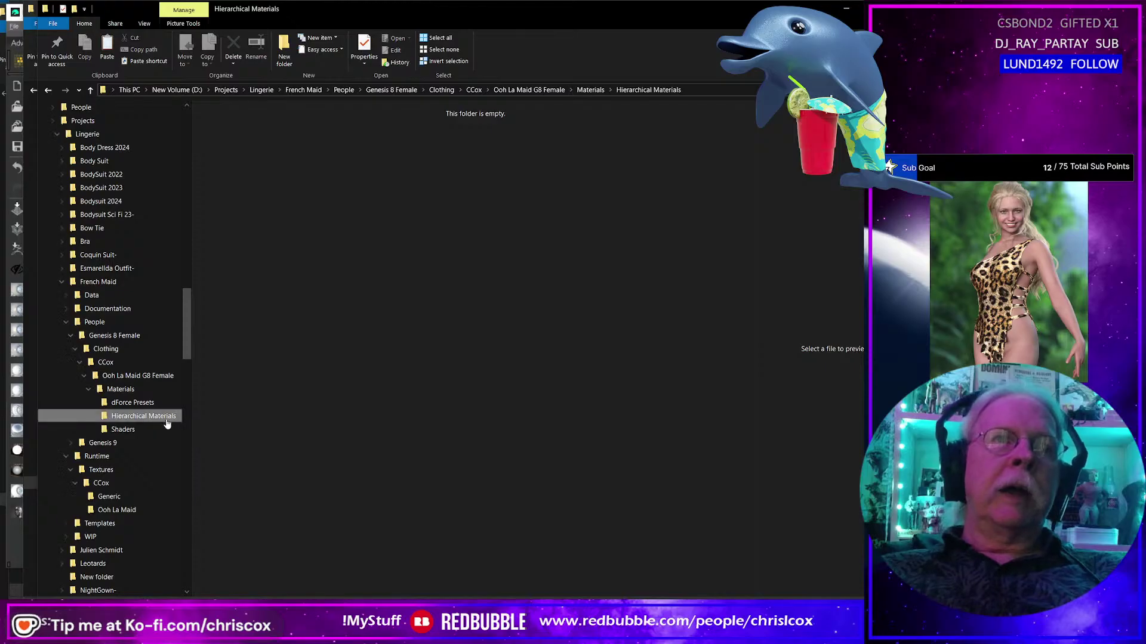
Select all the files in the Shaders folder and open them for batch renaming with PowerRename.
click(142, 429)
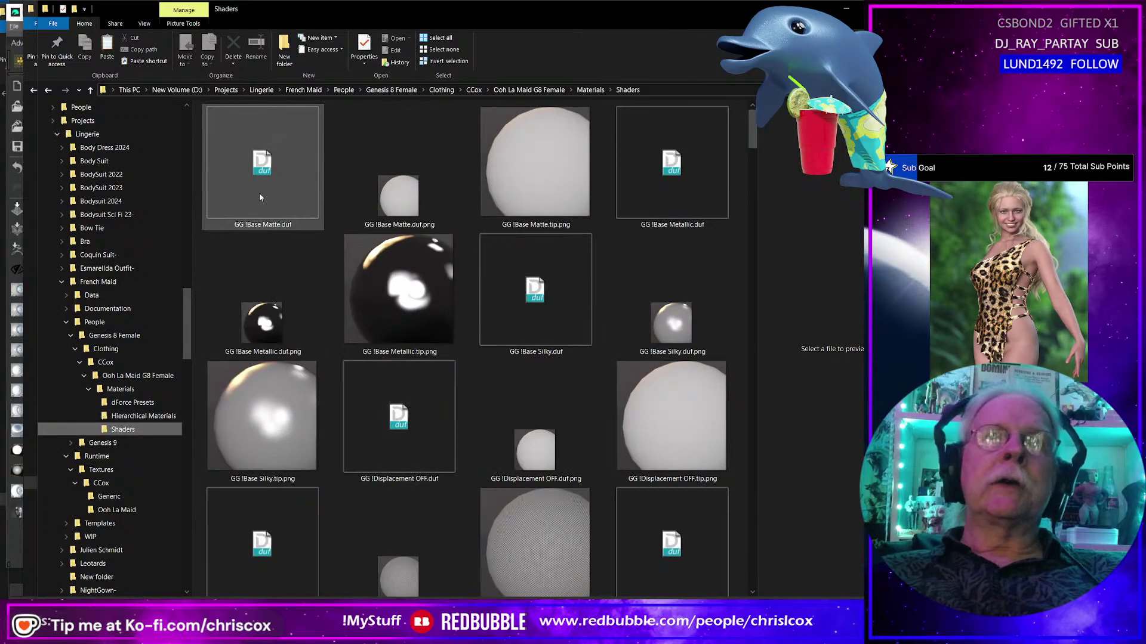
click(522, 353)
scroll(531, 376, down, 10)
scroll(534, 386, down, 20)
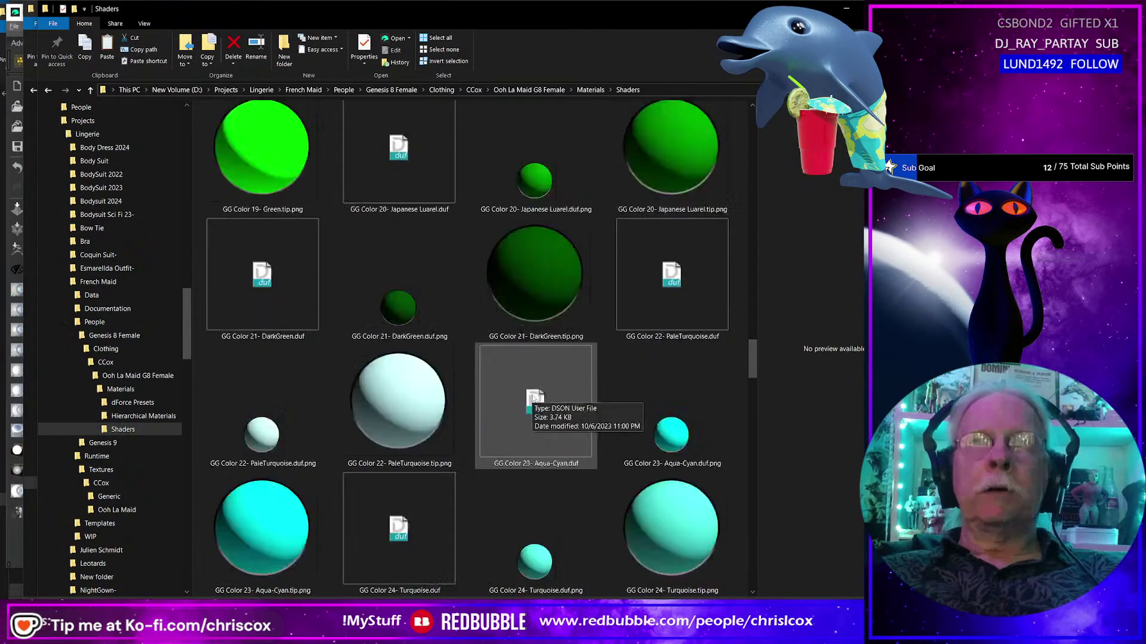
key(ctrl+a)
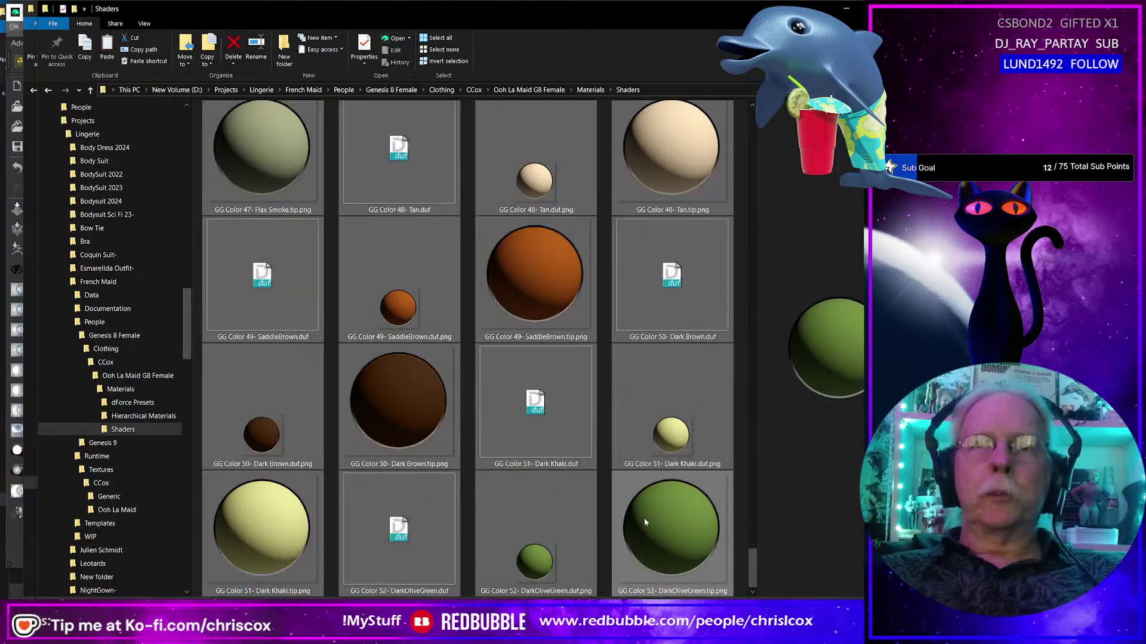
right_click(643, 518)
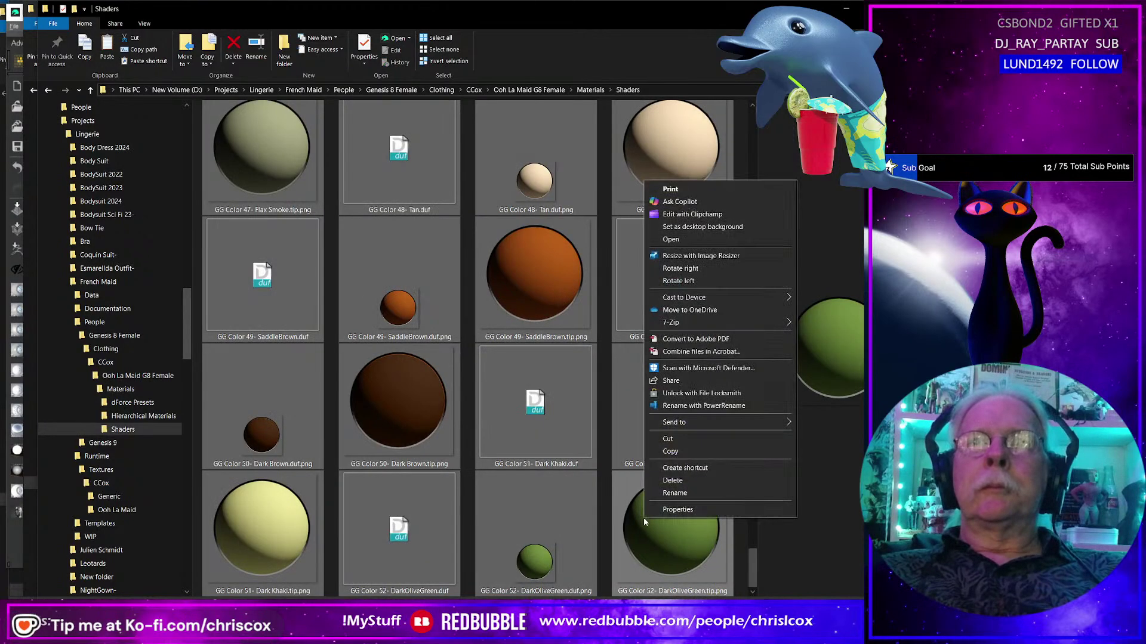
click(675, 409)
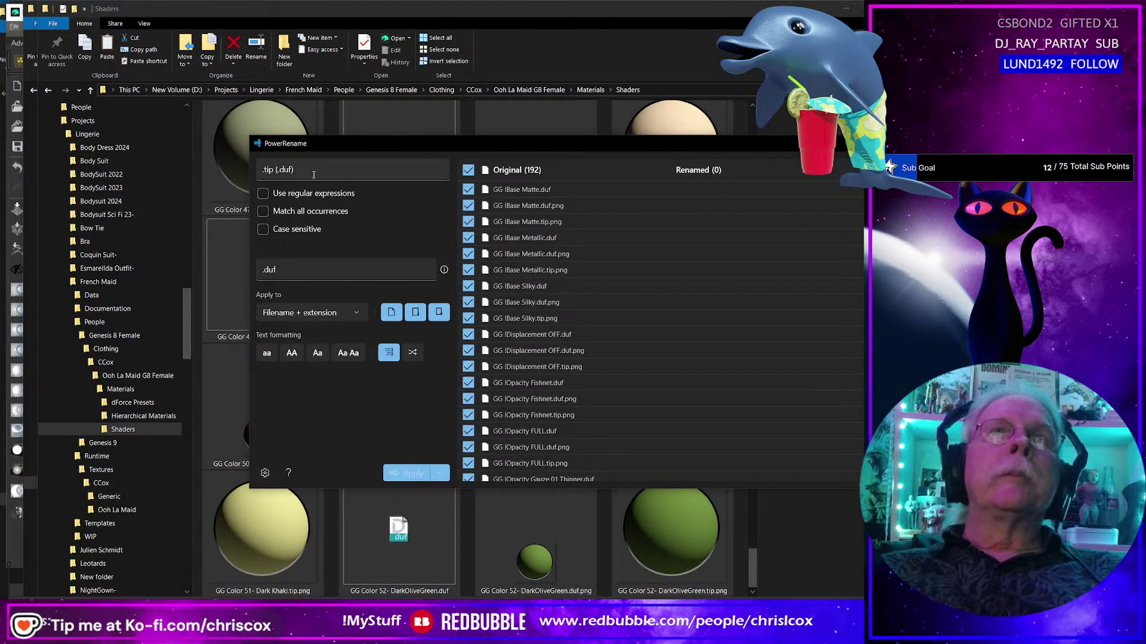
Replace GG with OLM in all the selected shader file names and apply the renaming.
click(313, 173)
key(ctrl+a)
text(GG)
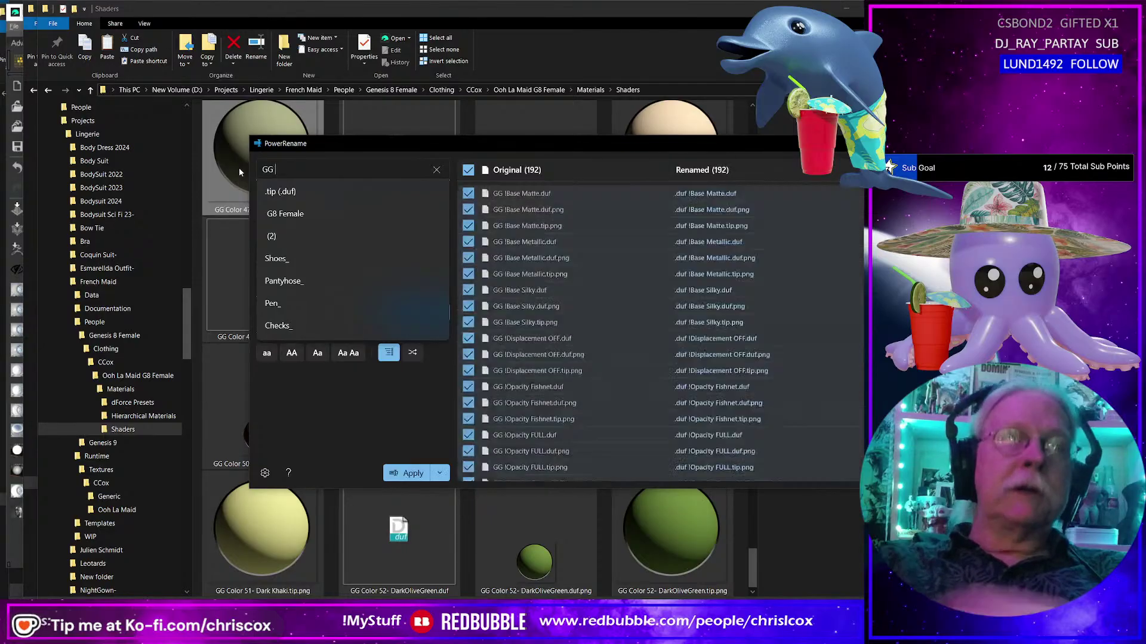
click(309, 388)
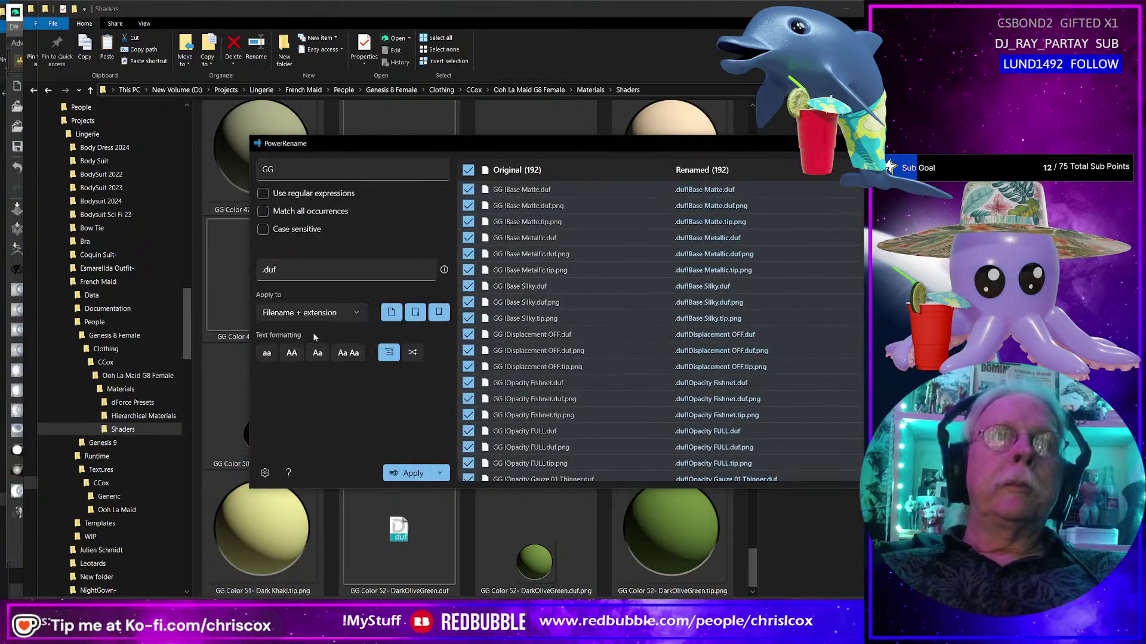
click(301, 268)
key(ctrl+a)
text(OLM)
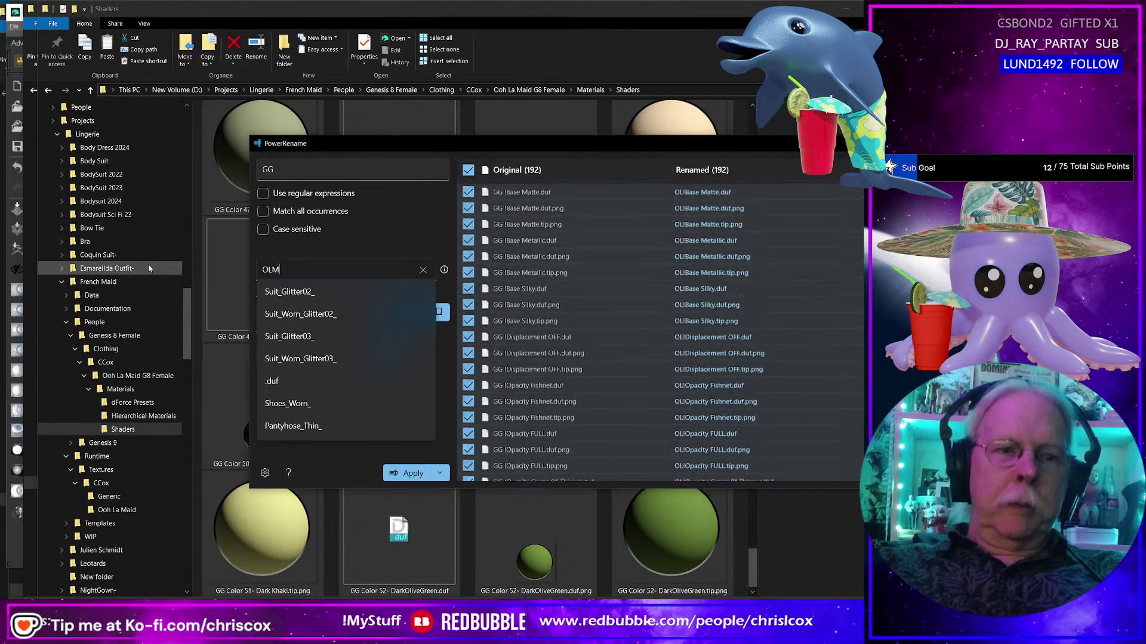
click(413, 477)
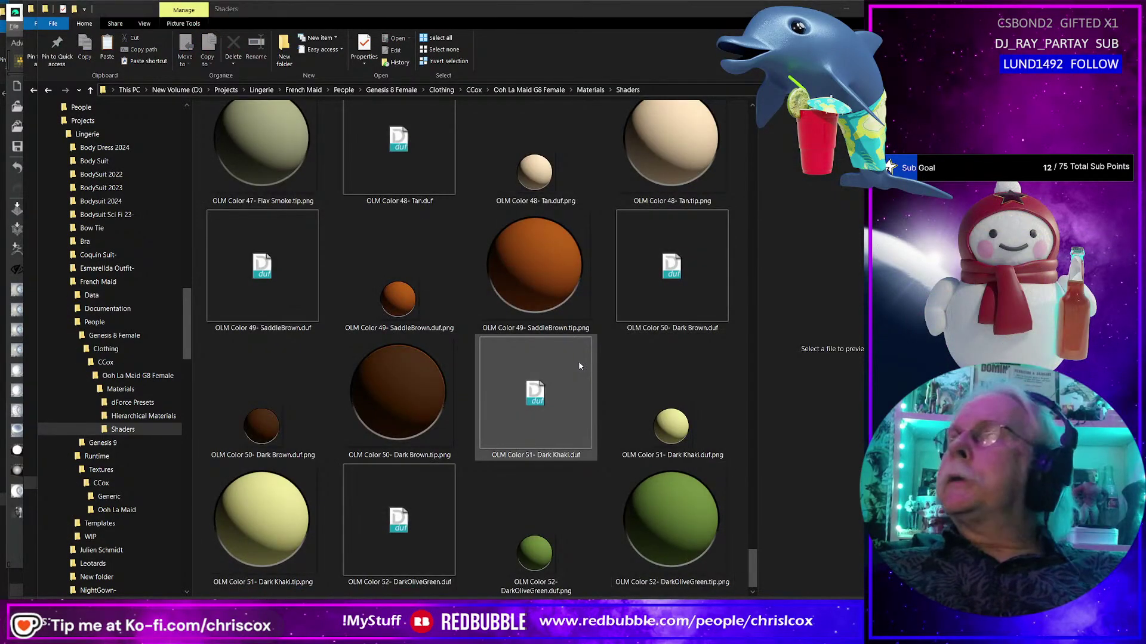
Switch to Daz Studio, refresh the content library folder, select the headband, and show the Ooh La Maid G8 Female contents.
key(alt+Tab)
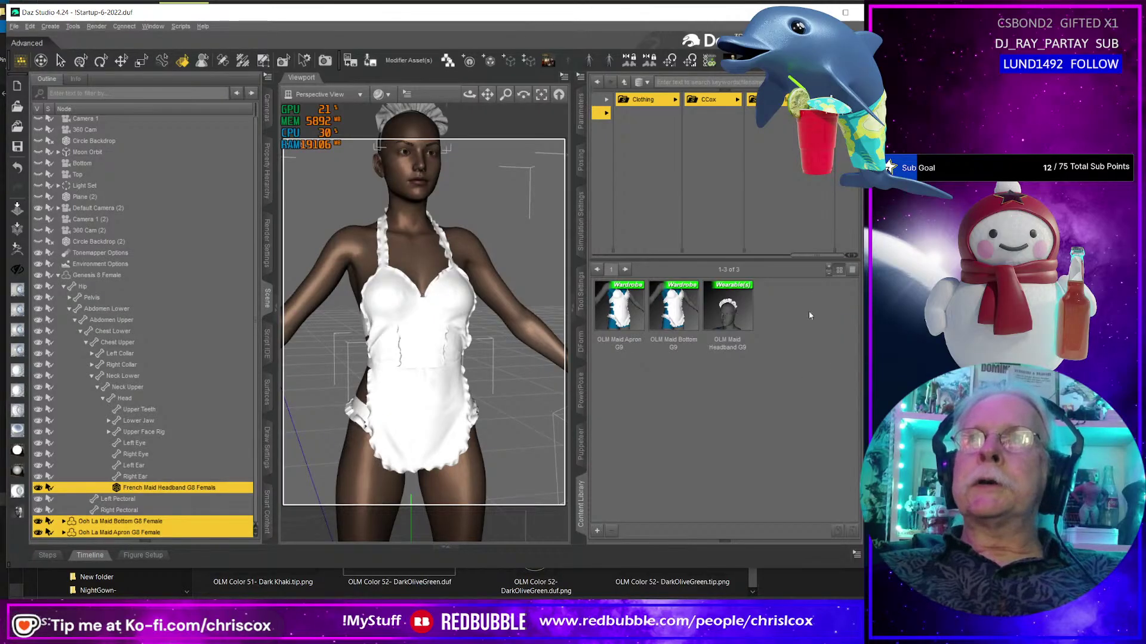
click(782, 179)
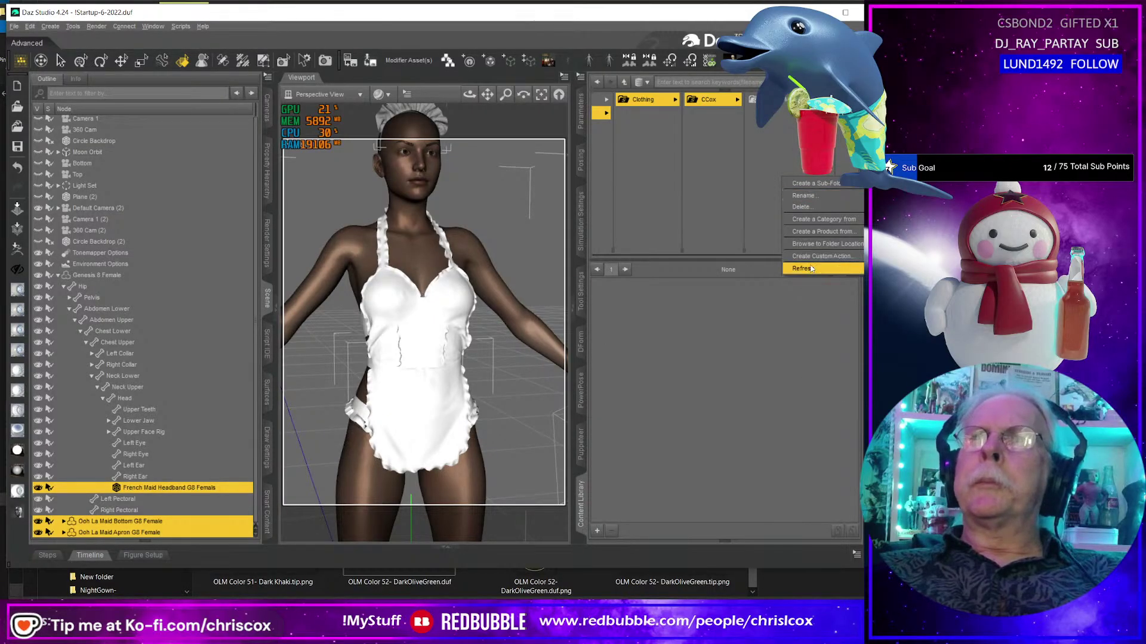
click(793, 146)
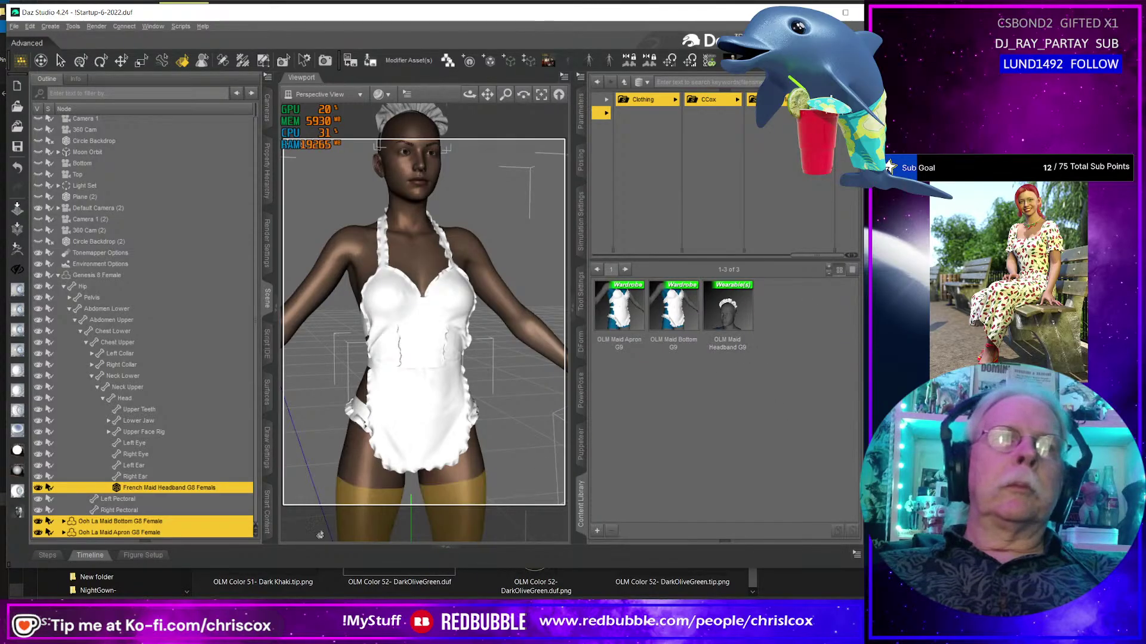
click(191, 488)
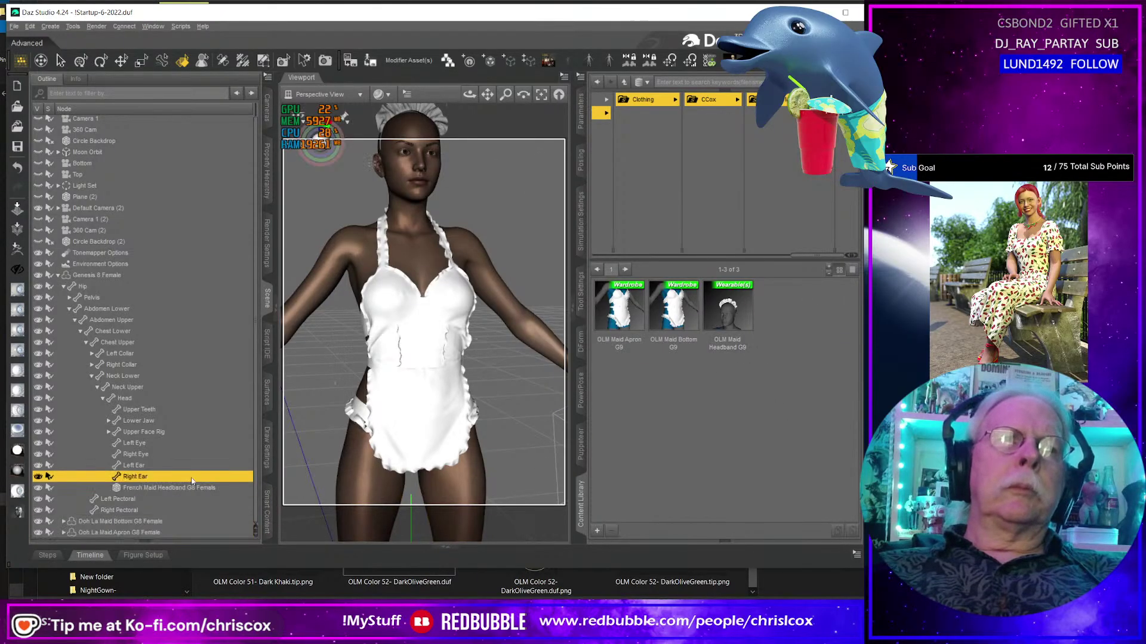
click(596, 105)
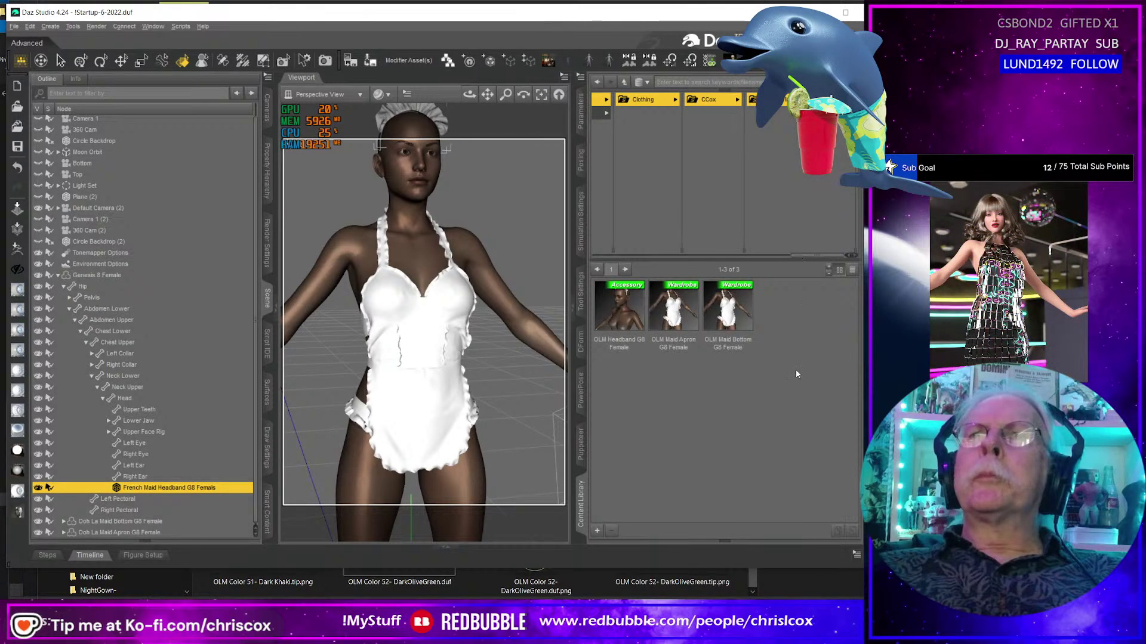
click(818, 390)
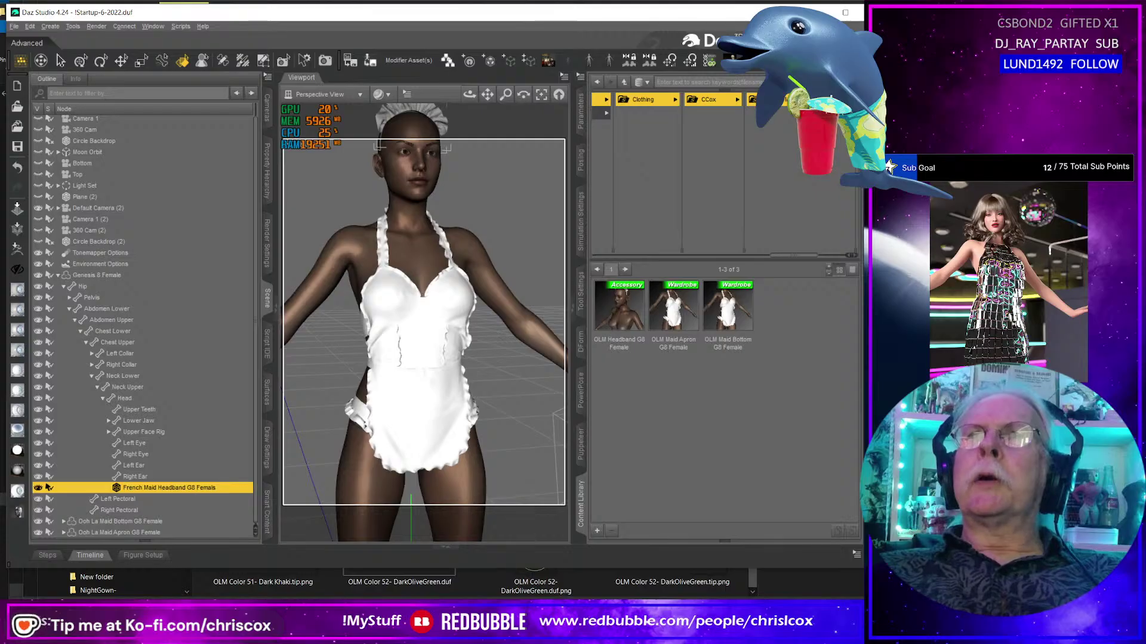
Open the Materials > Shaders folder of Ooh La Maid G8 Female in the content library.
drag(811, 258, 852, 255)
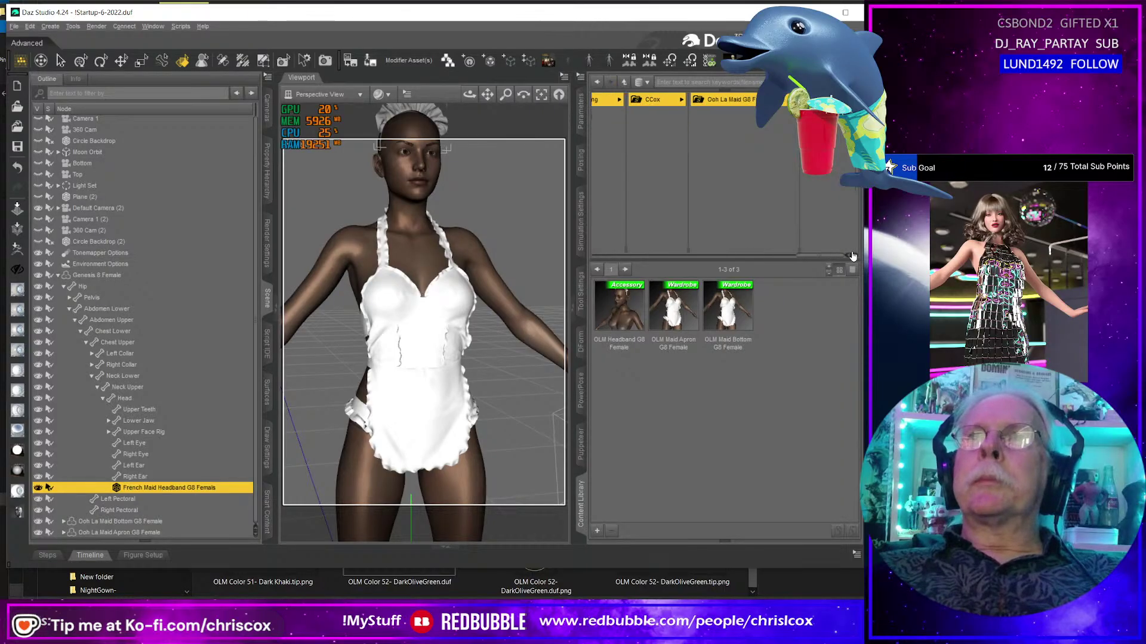
click(825, 100)
click(797, 126)
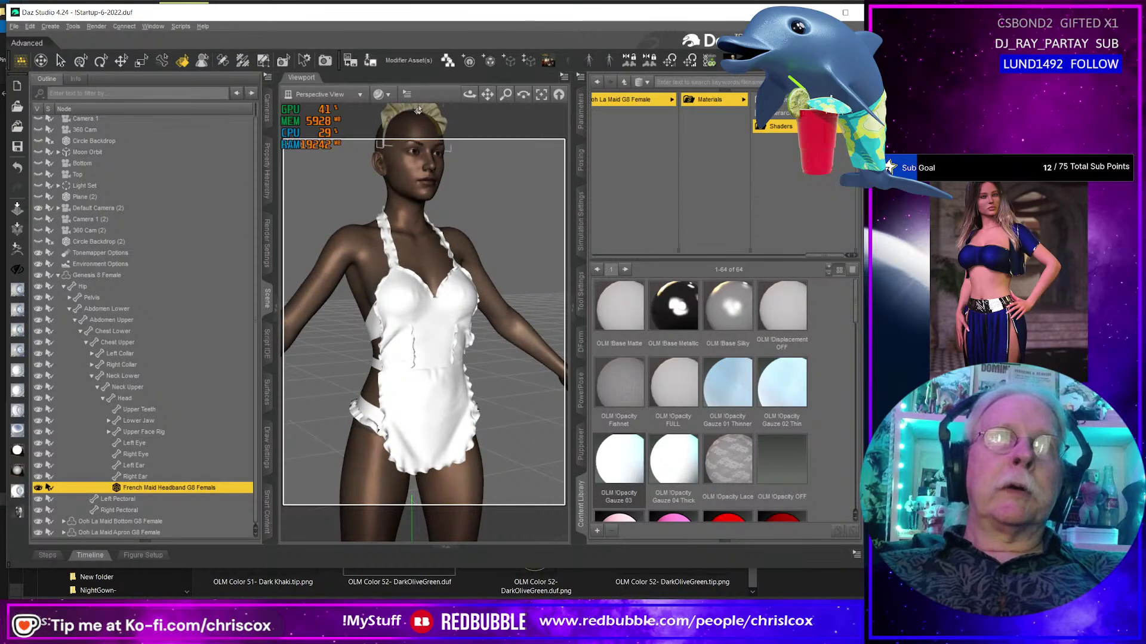
Add the Ooh La Maid apron and bottom to the headband selection and show their surface zones.
ctrl+click(405, 297)
ctrl+click(373, 419)
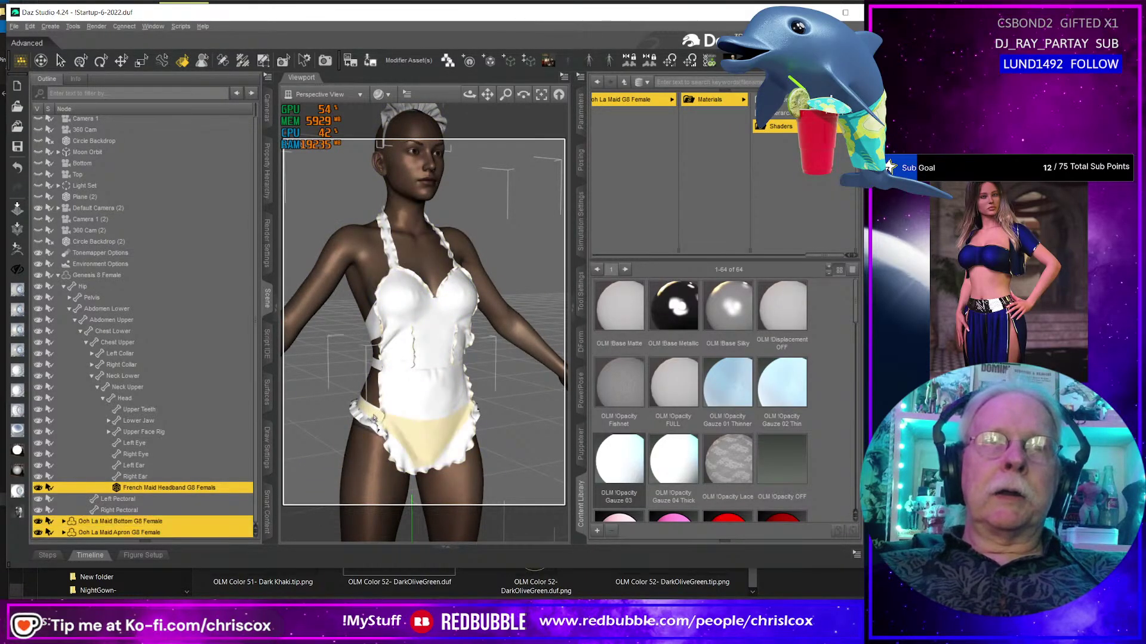
click(263, 381)
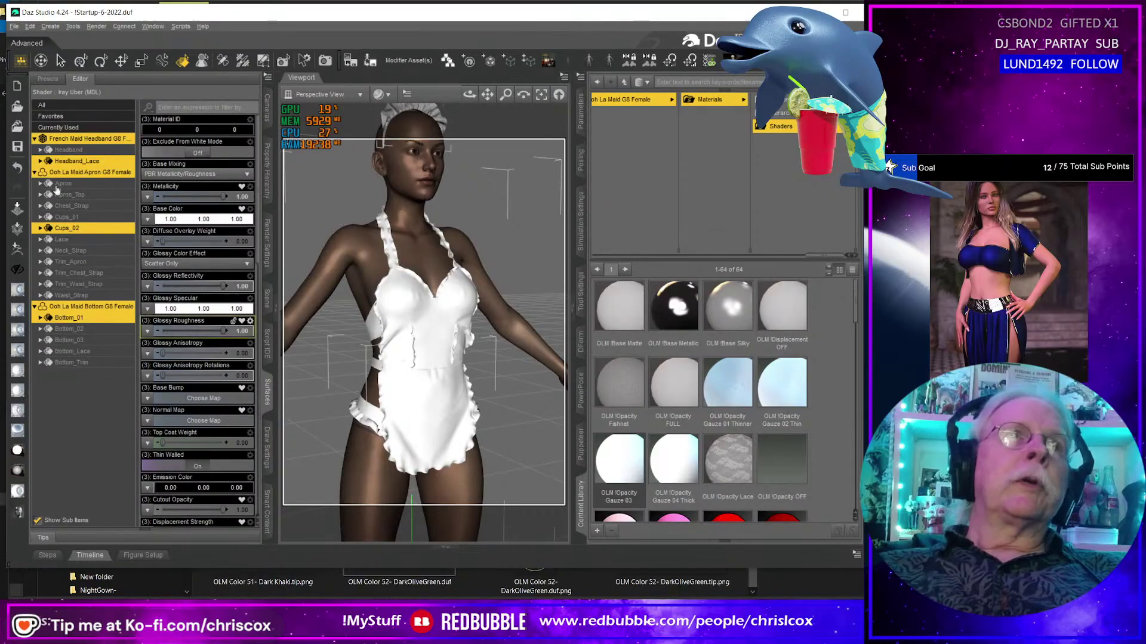
Apply OLM Color 01- Light Pink to the Headband surface and OLM Color 02- Hot Pink to Headband_Lace.
click(69, 150)
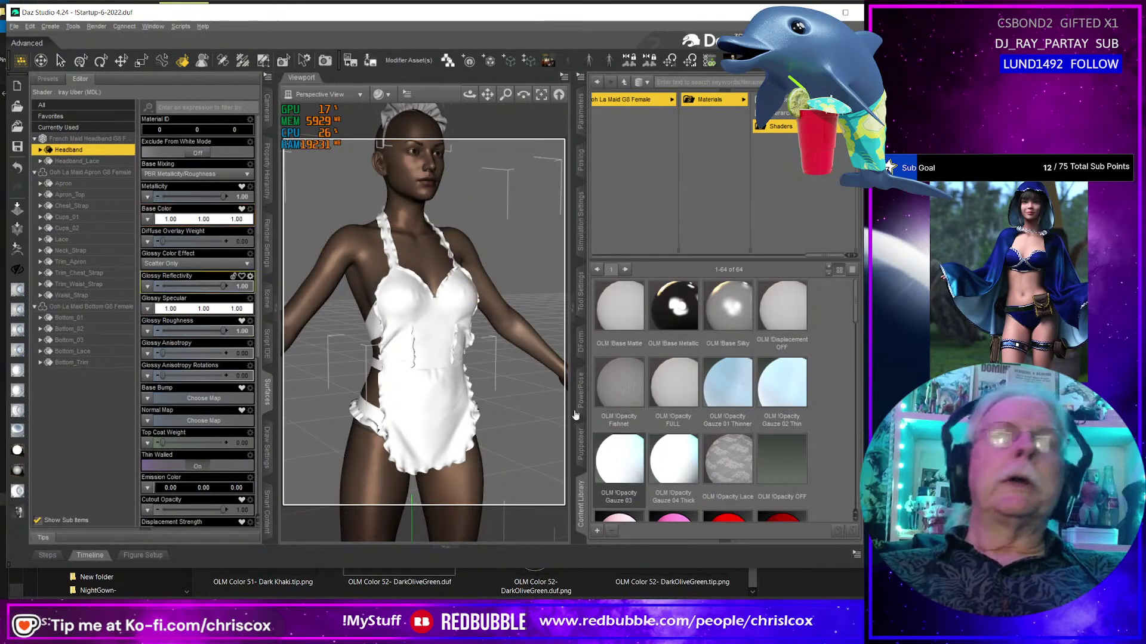
scroll(629, 308, down, 3)
double_click(630, 309)
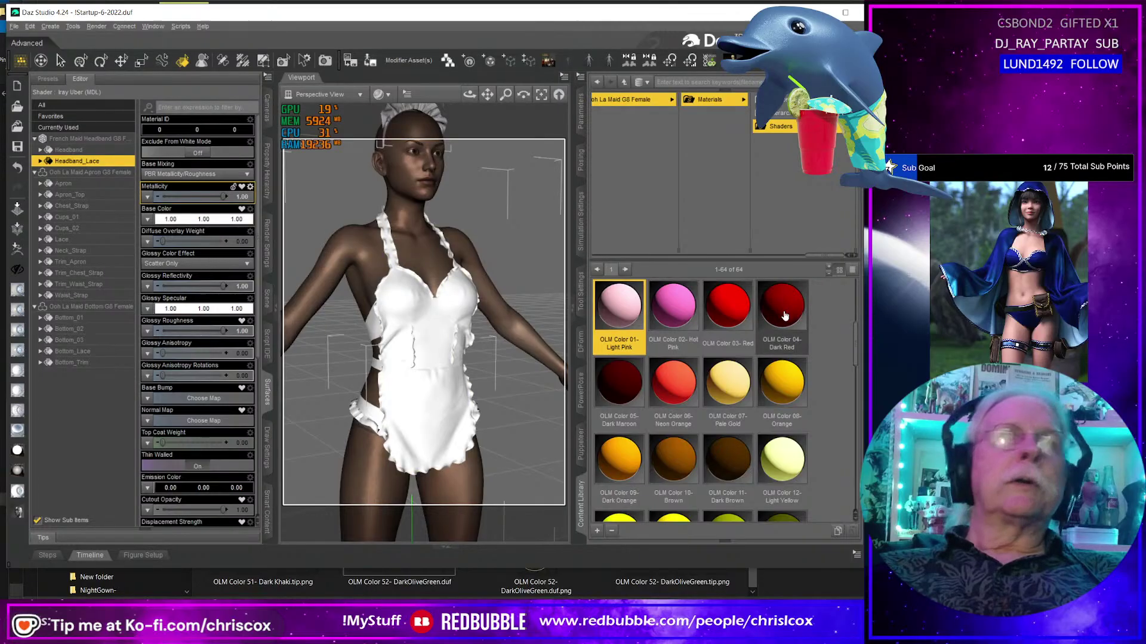
double_click(683, 307)
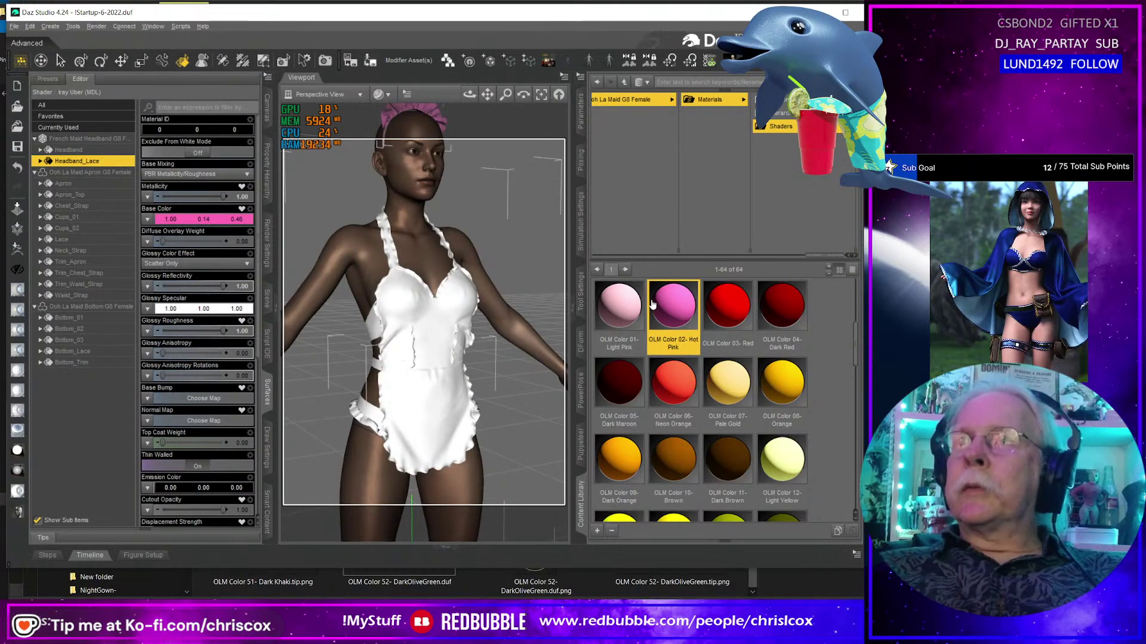
Apply OLM Color 03- Red to the Apron surface and OLM Color 04- Dark Red to Apron_Top, and select Chest_Strap.
click(379, 265)
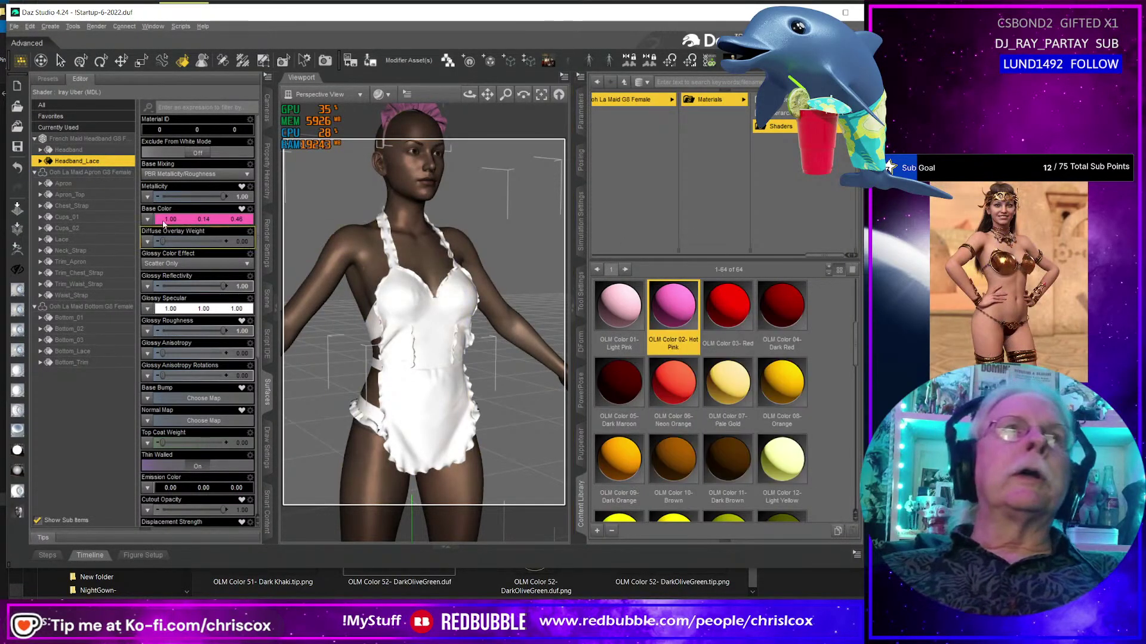
double_click(730, 307)
click(96, 197)
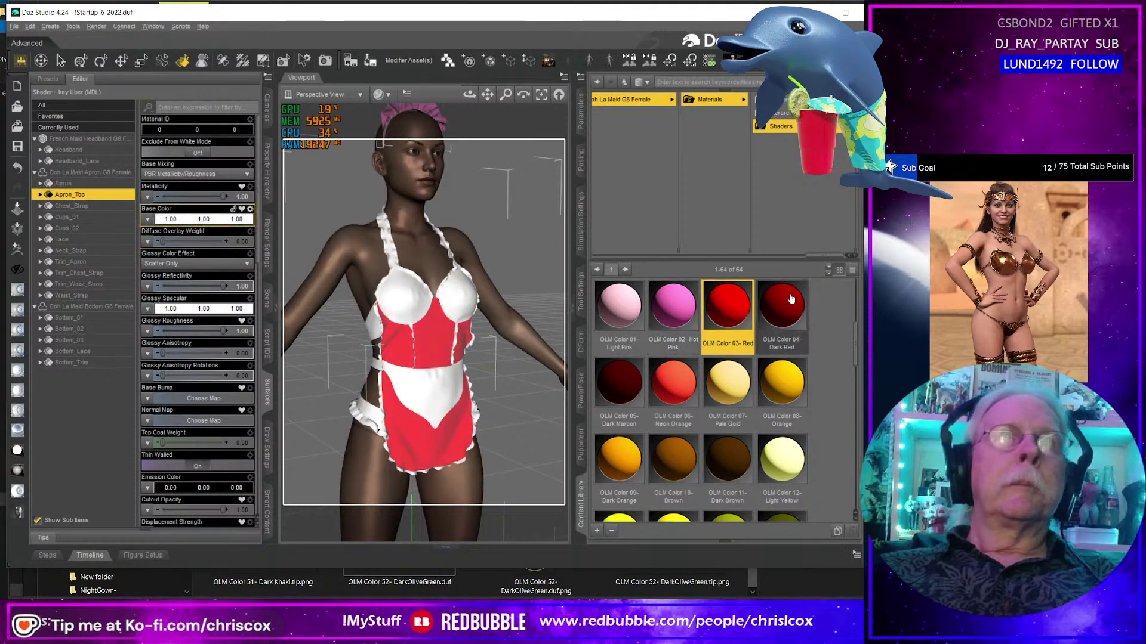
double_click(781, 305)
click(90, 205)
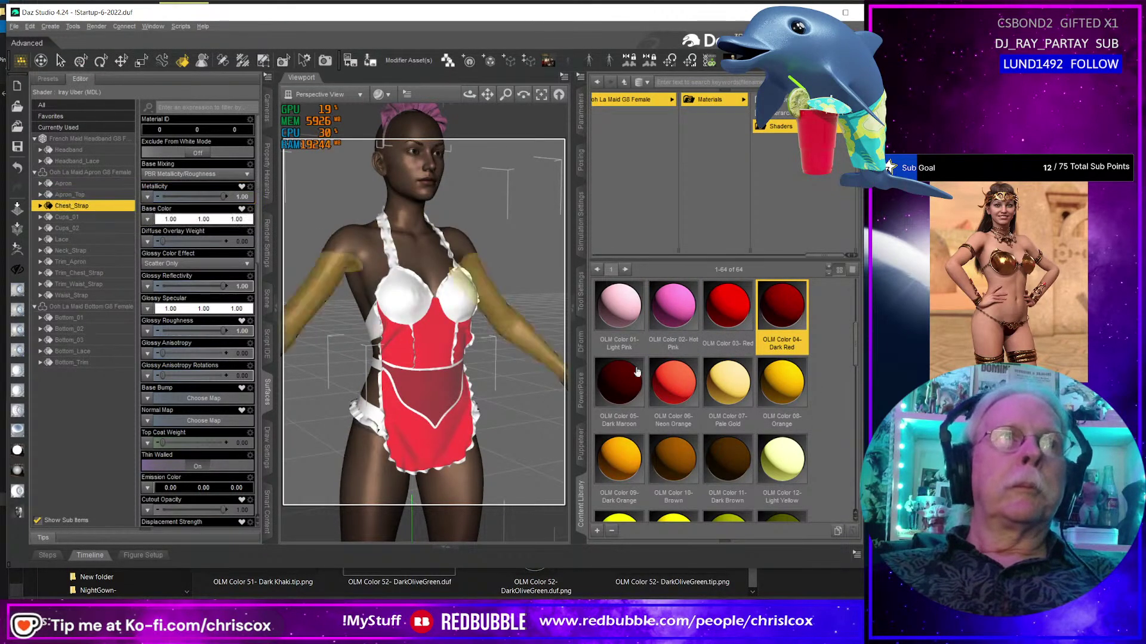
Apply OLM Color 05- Dark Maroon to Chest_Strap, OLM Color 06- Neon Orange to Cups_01 and OLM Color 07- Pale Gold to Cups_02.
double_click(619, 382)
click(78, 217)
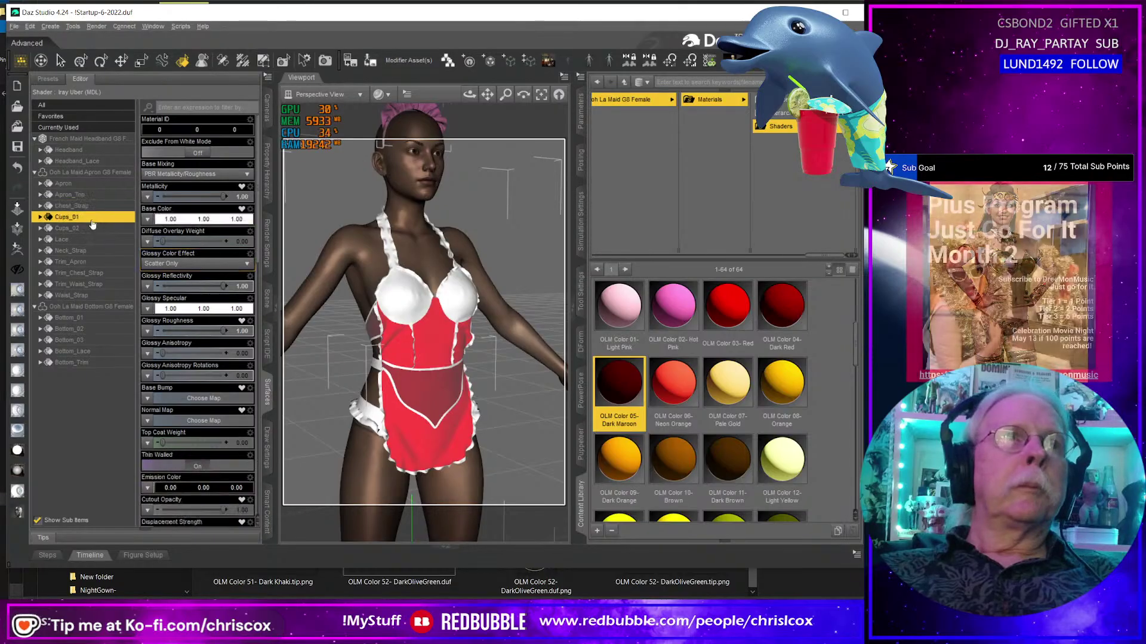
double_click(670, 385)
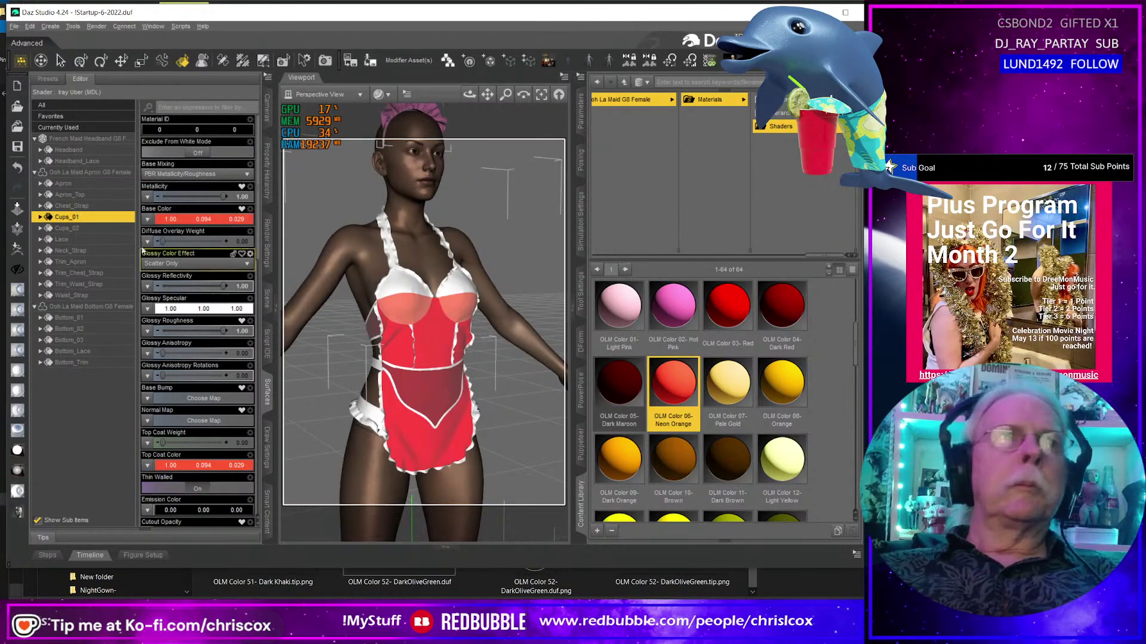
click(90, 229)
double_click(727, 382)
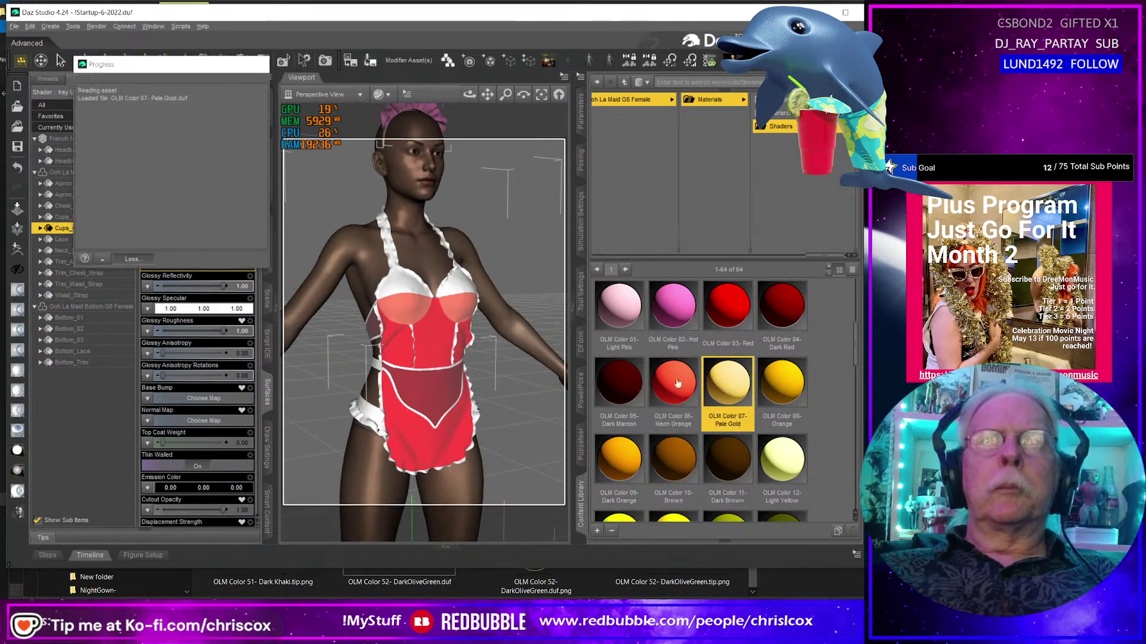
Apply OLM Color 09- Dark Orange to Lace, OLM Color 10- Brown to Neck_Strap and OLM Color 11- Dark Brown to Trim_Apron.
click(62, 239)
double_click(619, 459)
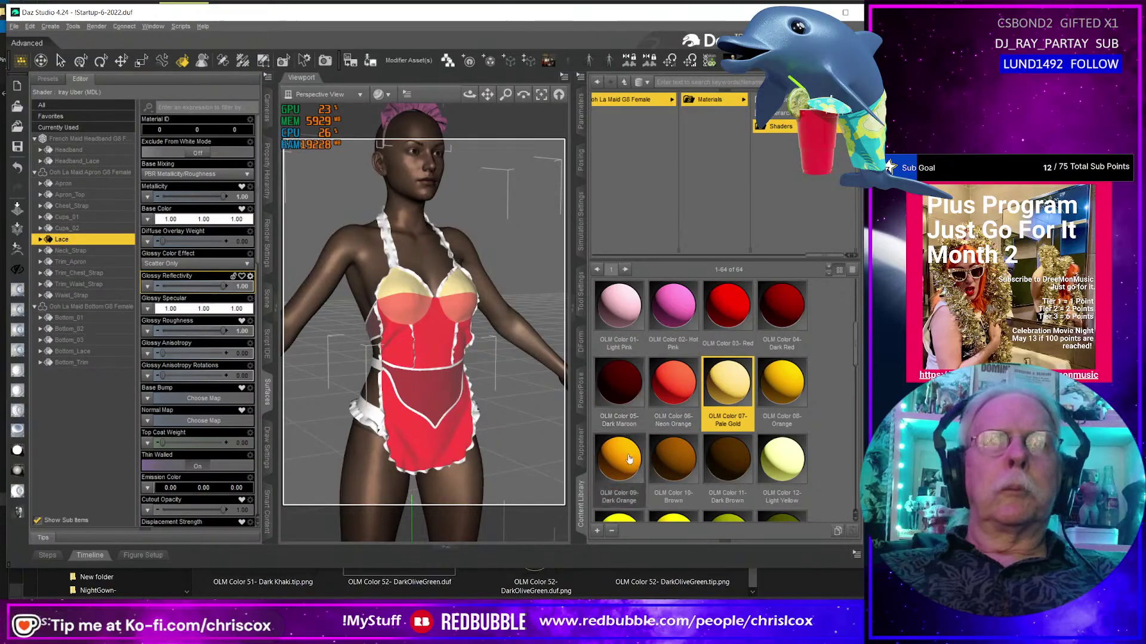
click(88, 251)
double_click(673, 459)
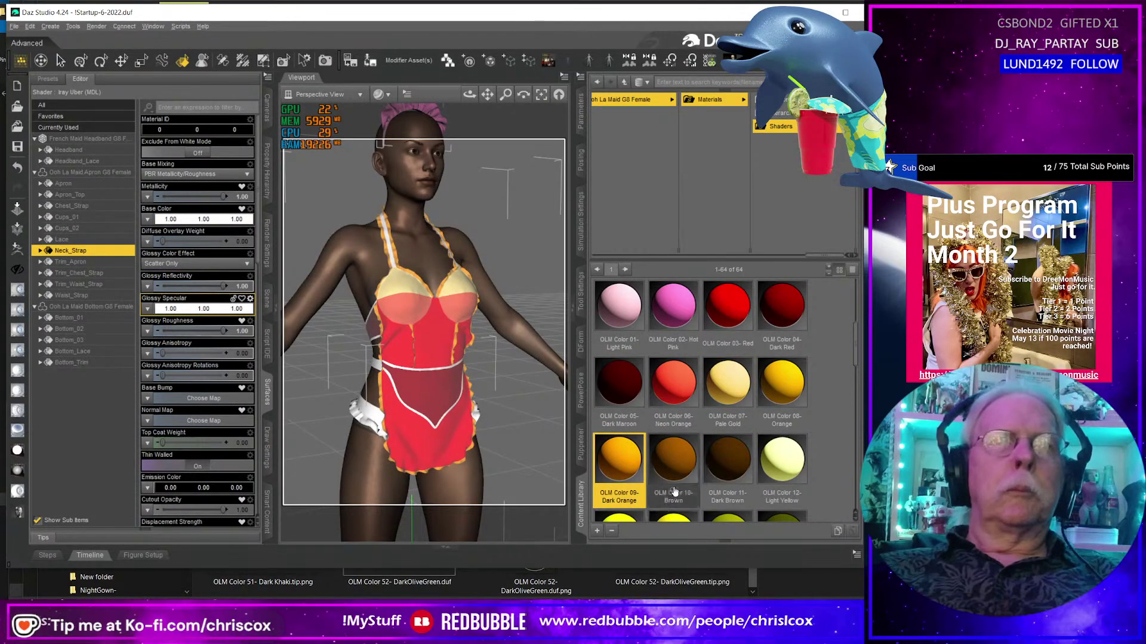
click(70, 262)
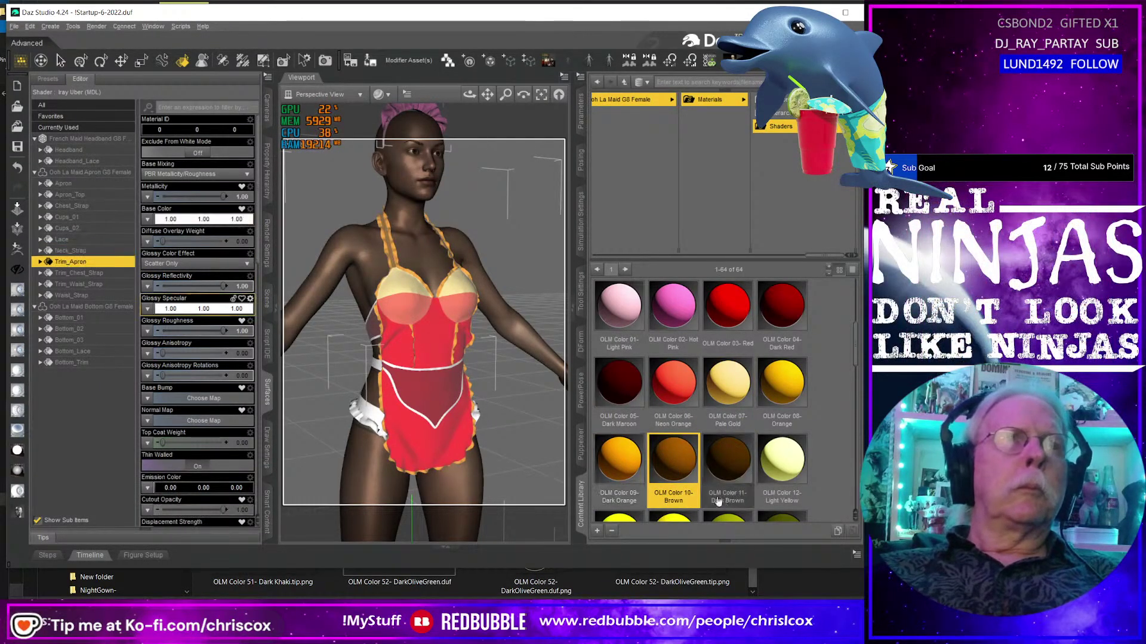
double_click(727, 459)
Apply OLM Color 14- Gold to Trim_Chest_Strap, OLM Color 15- Olive to Trim_Waist_Strap and OLM Color 16- Dark Olive to Waist_Strap.
click(79, 273)
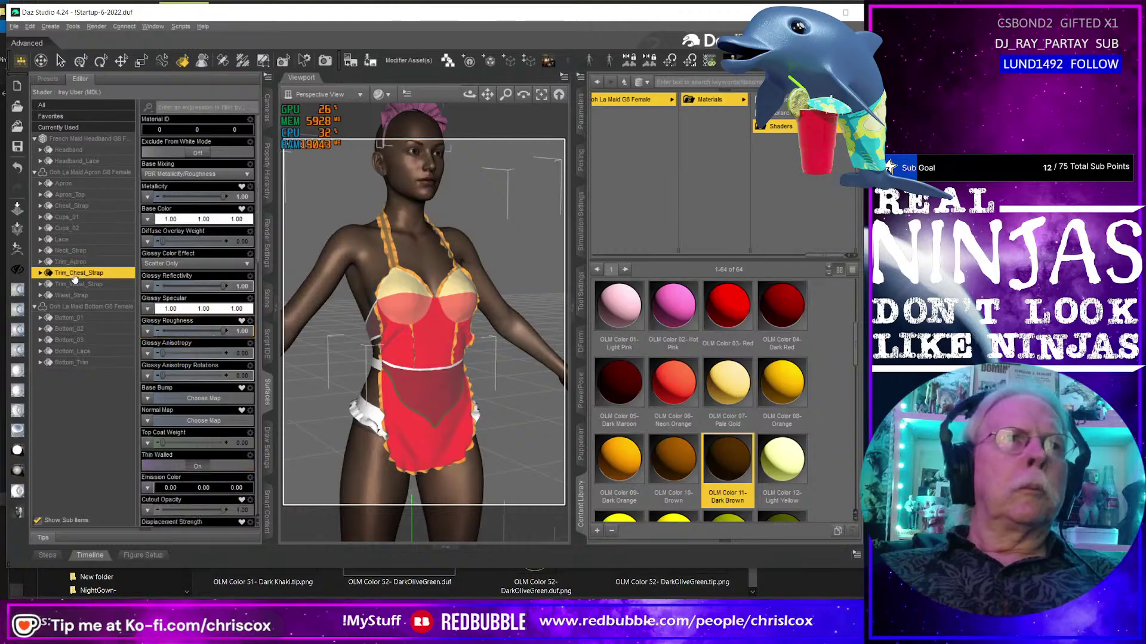
scroll(766, 417, down, 3)
scroll(767, 418, down, 1)
double_click(673, 306)
click(102, 284)
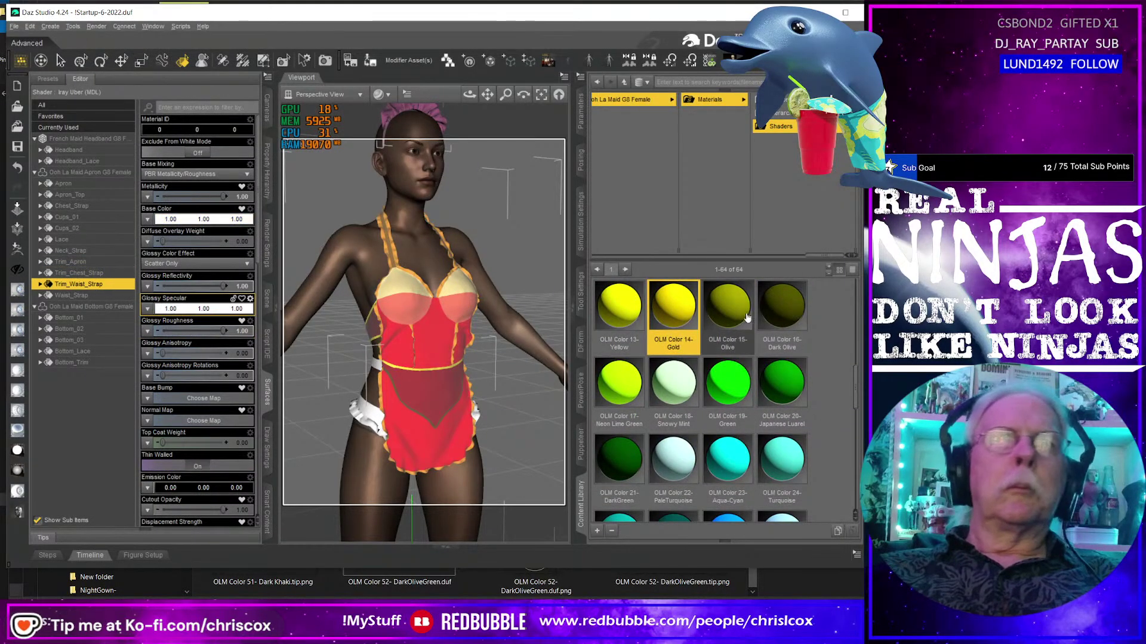
double_click(727, 306)
click(117, 296)
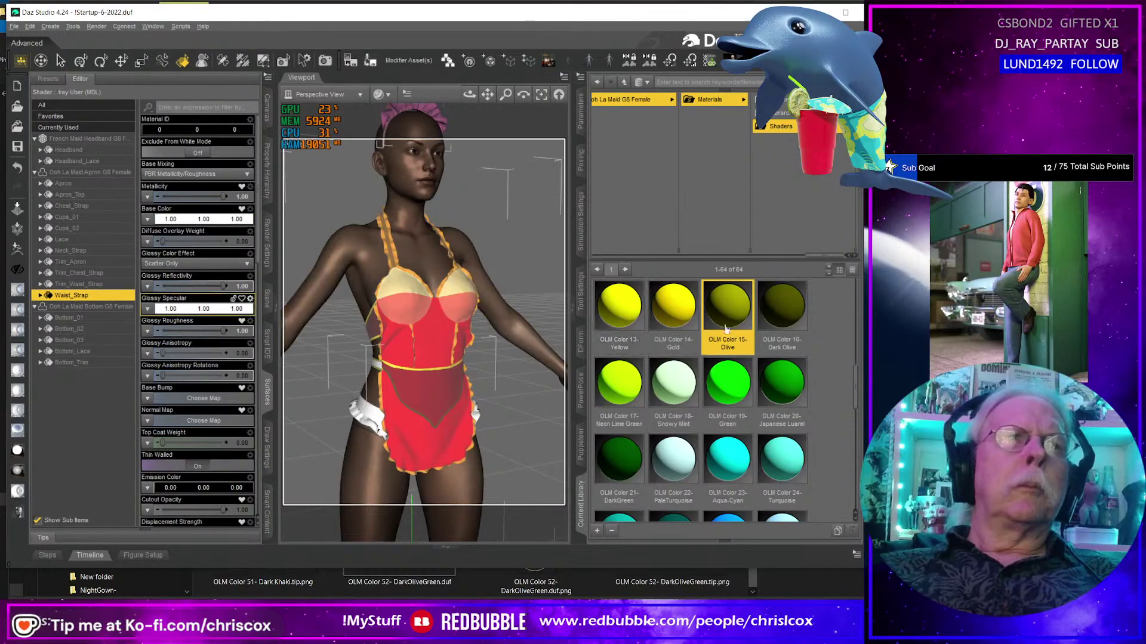
double_click(782, 305)
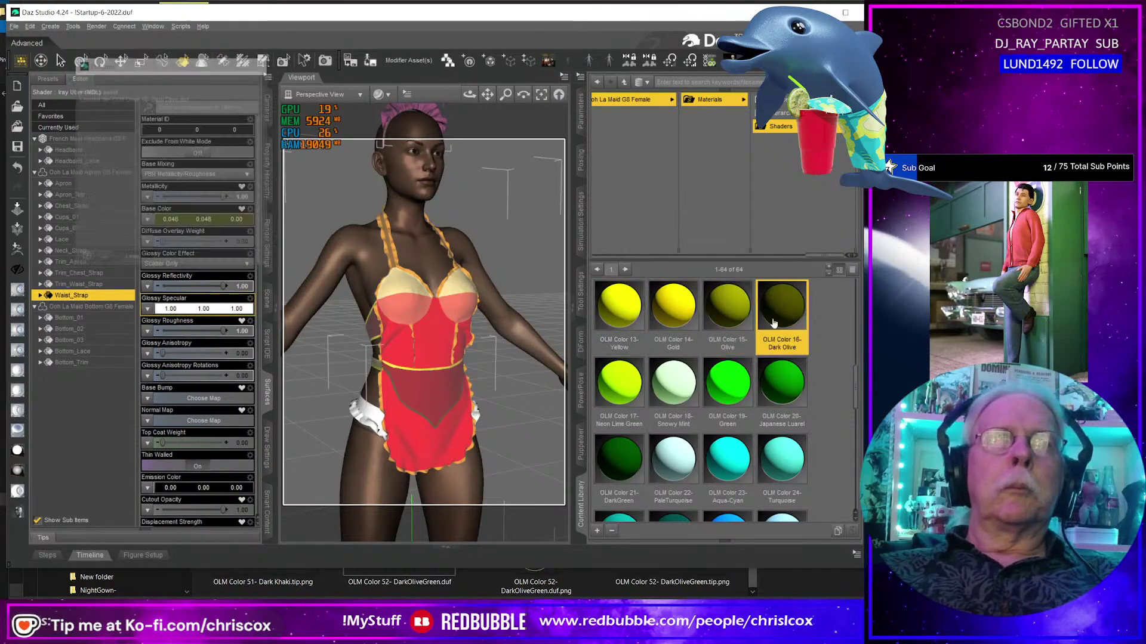
Apply OLM Color 17- Neon Lime Green to Bottom_01, OLM Color 18- Snowy Mint to Bottom_02 and OLM Color 19- Green to Bottom_03.
click(90, 318)
double_click(618, 382)
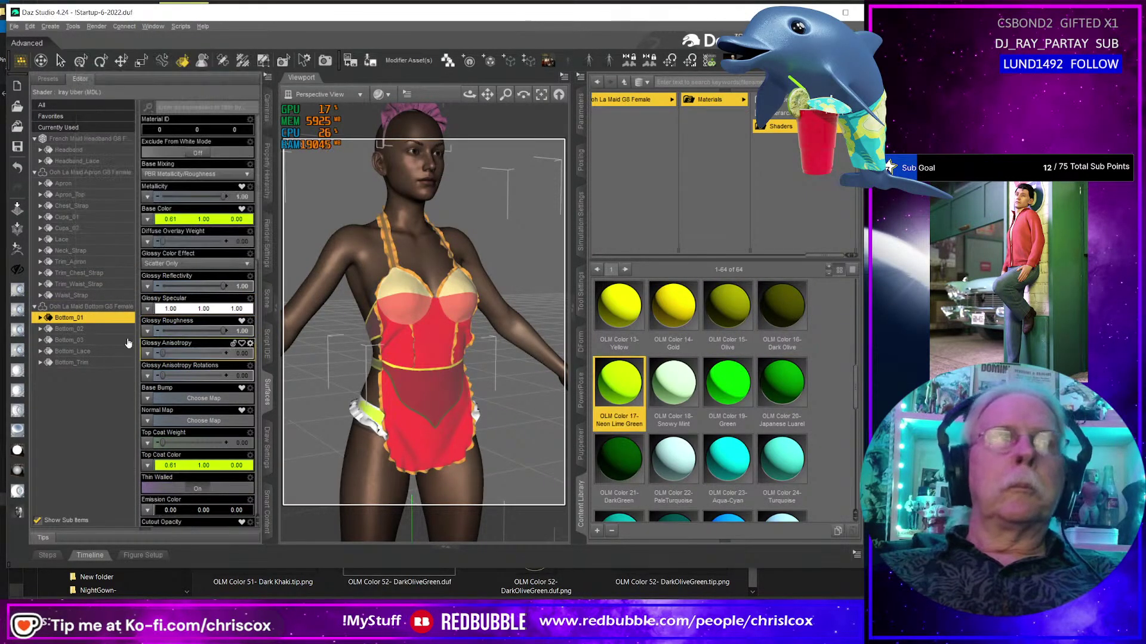
click(107, 329)
double_click(673, 388)
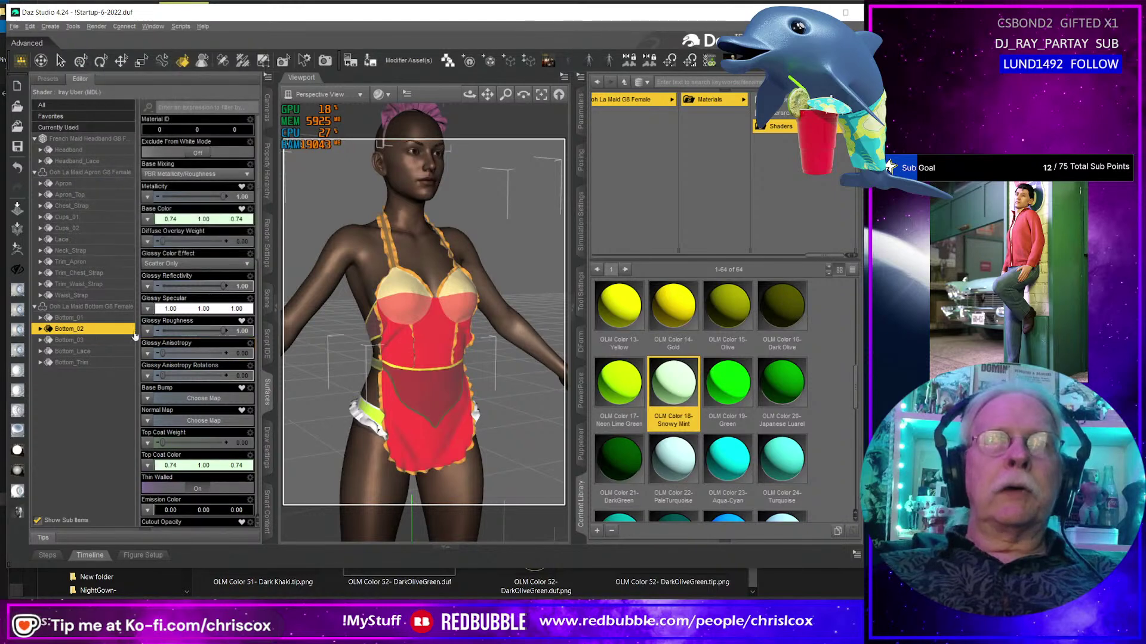
double_click(68, 340)
double_click(727, 382)
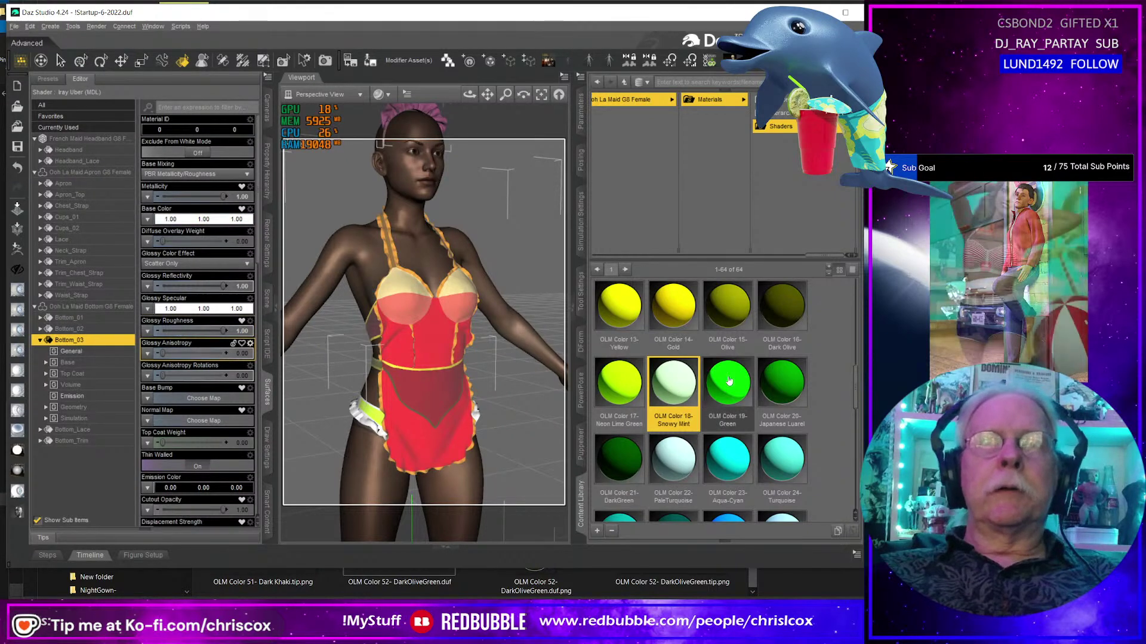
Apply OLM Color 20- Japanese Luarel to Bottom_Lace and OLM Color 21- DarkGreen to Bottom_Trim.
click(111, 431)
double_click(782, 382)
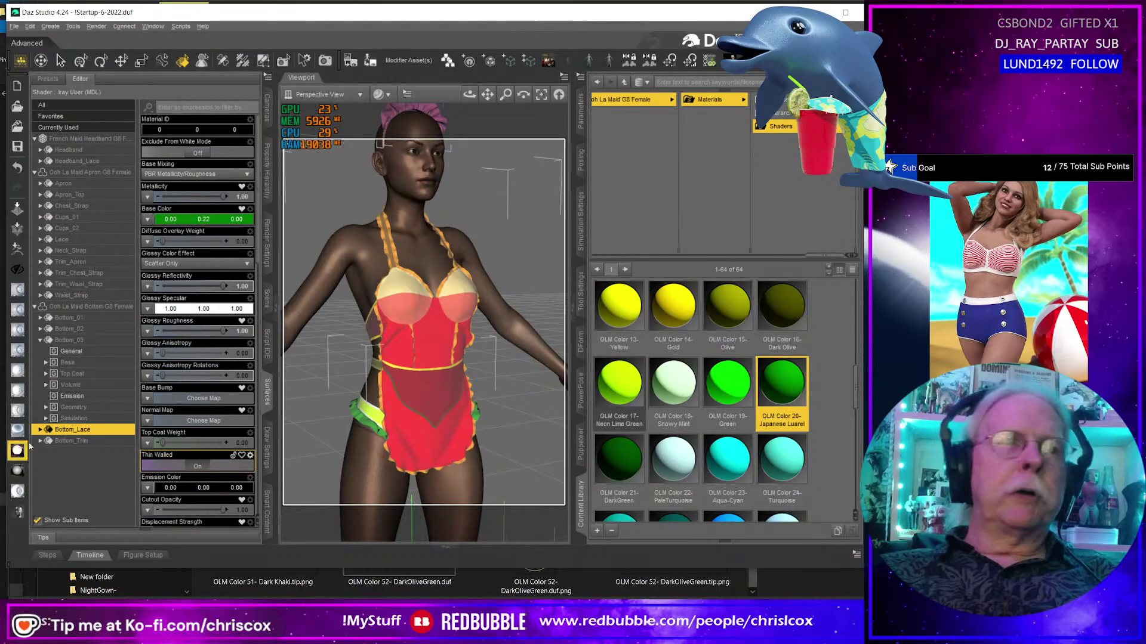
click(112, 442)
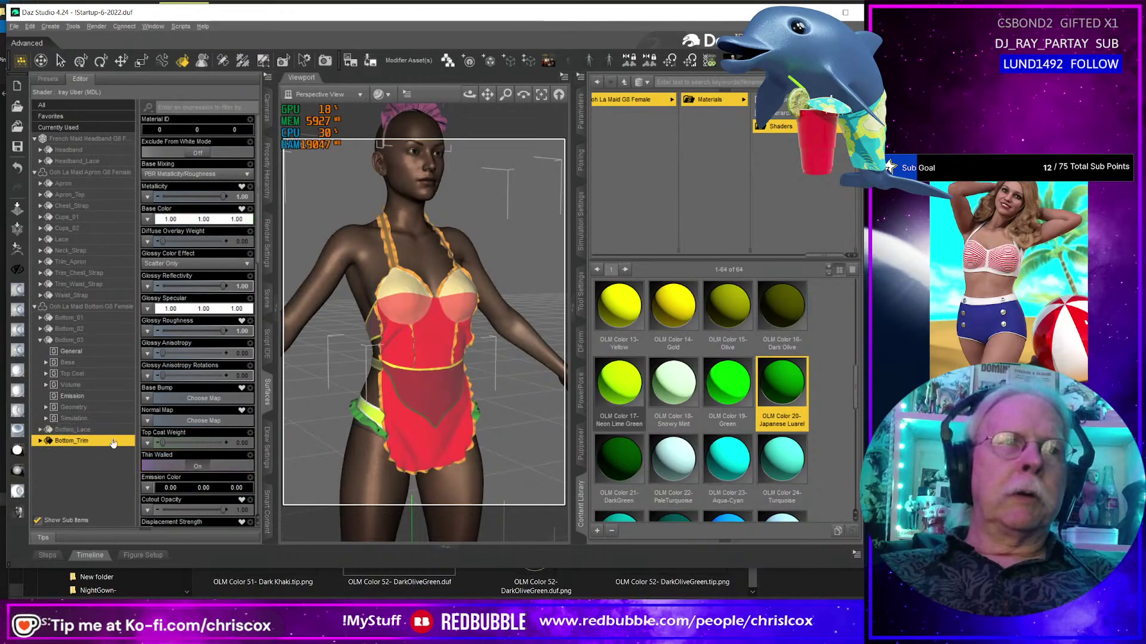
double_click(633, 472)
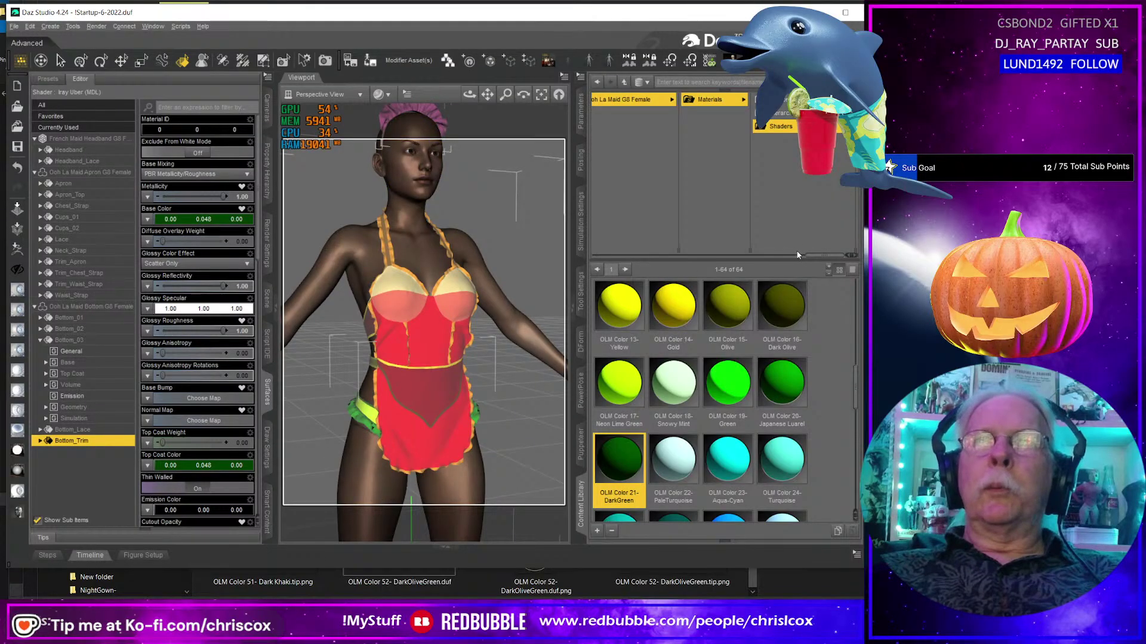
Select the headband, apron and bottom together and set the OBJ export location to Projects > Lingerie > French Maid > WIP > Substance.
click(419, 109)
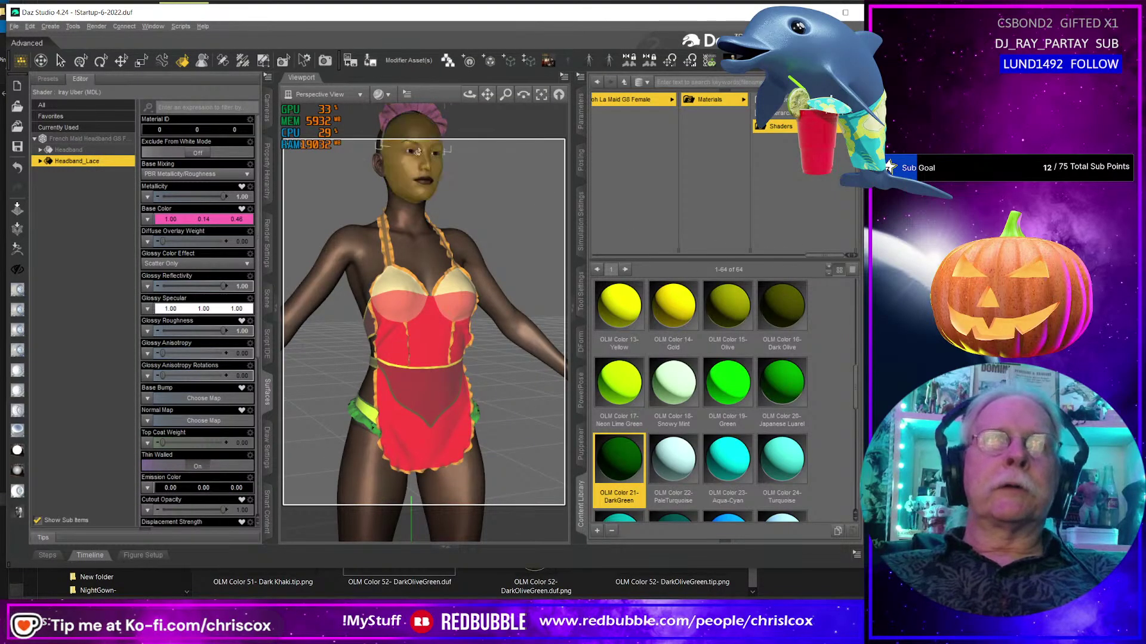
ctrl+click(397, 304)
ctrl+click(370, 414)
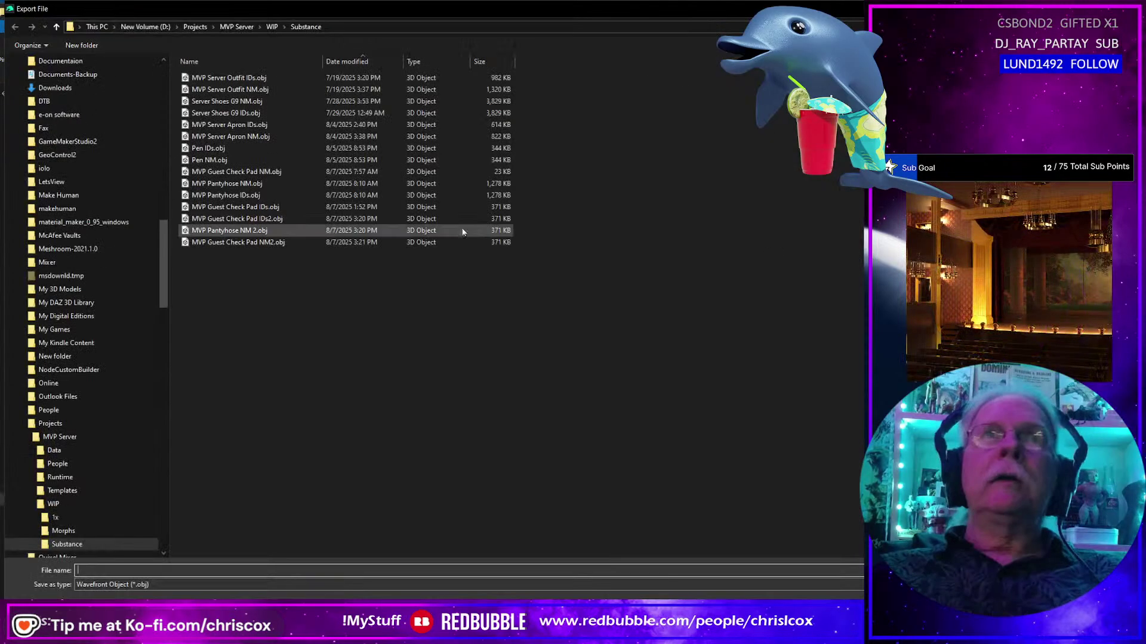
click(195, 26)
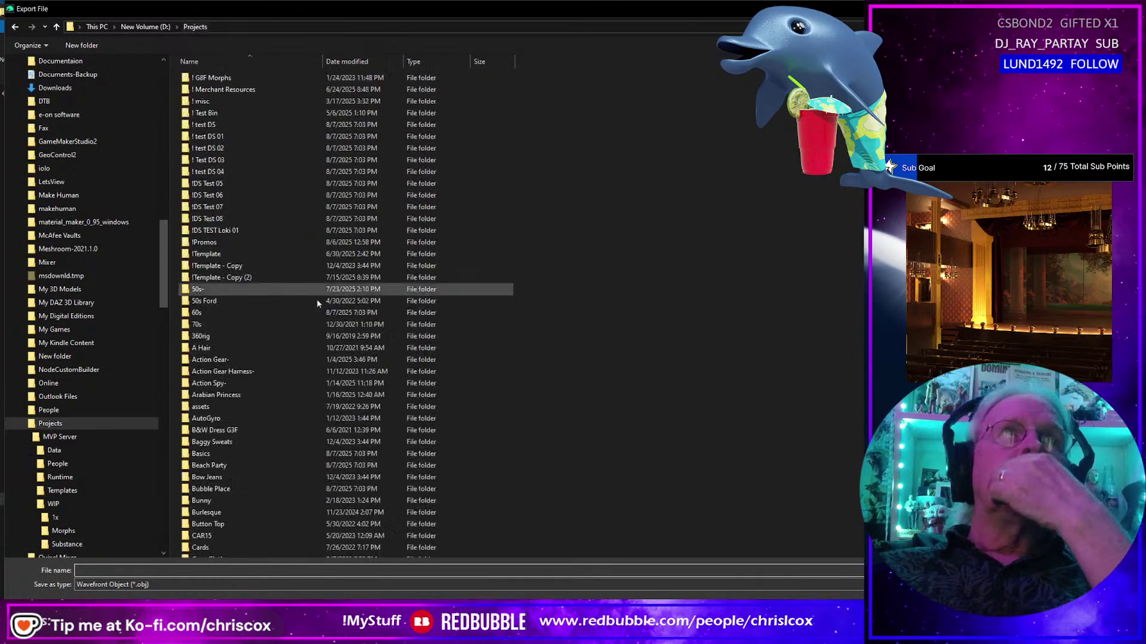
scroll(327, 327, down, 20)
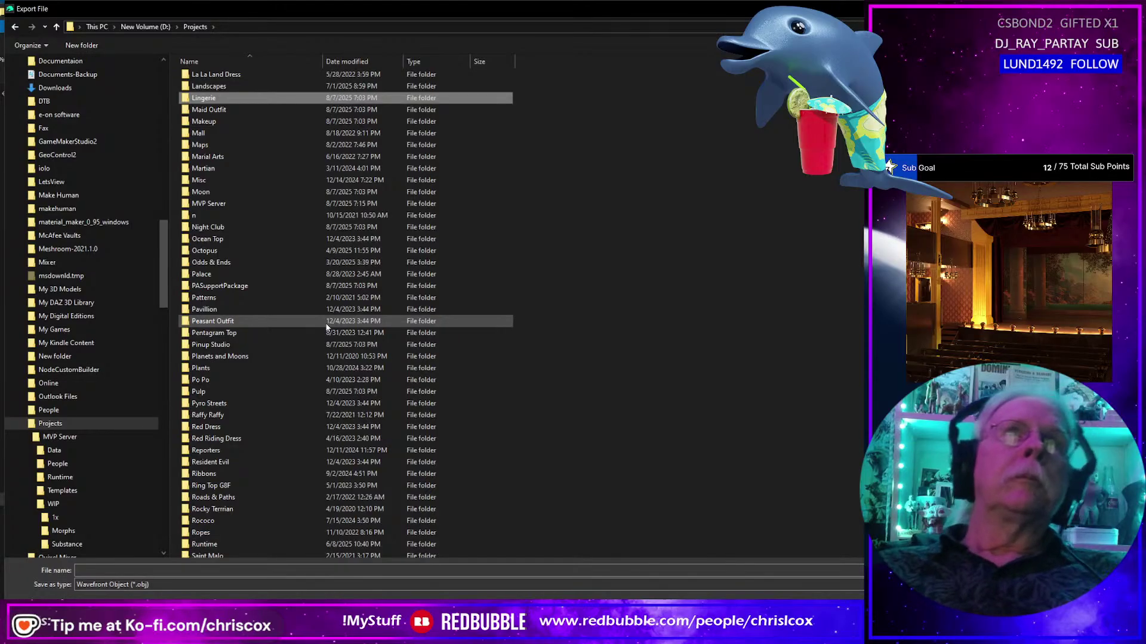
key(Return)
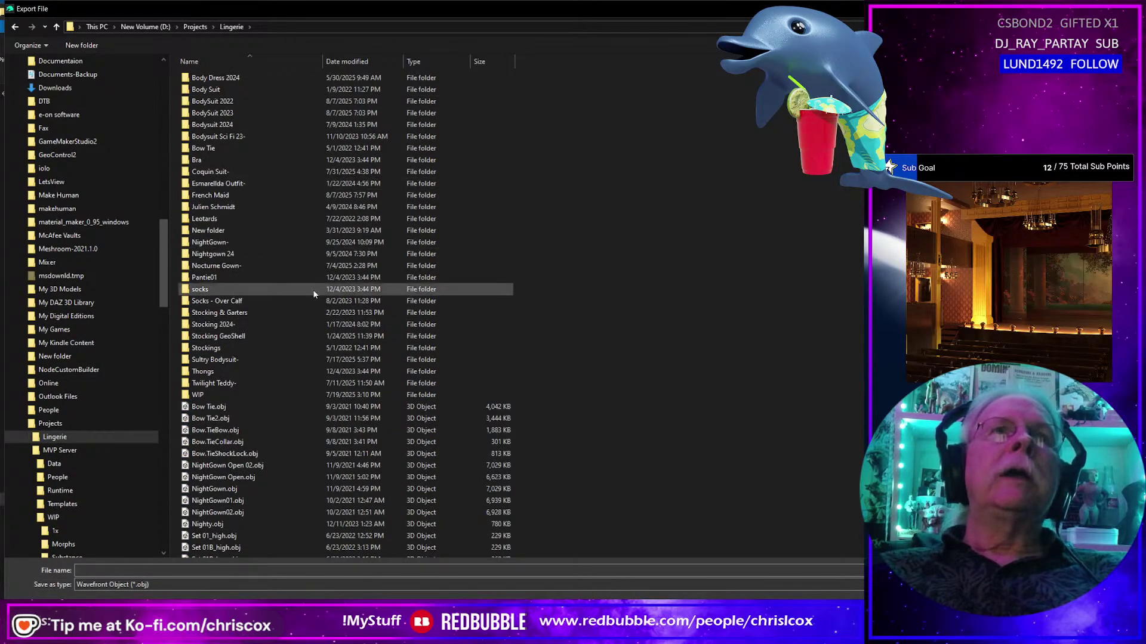
double_click(229, 195)
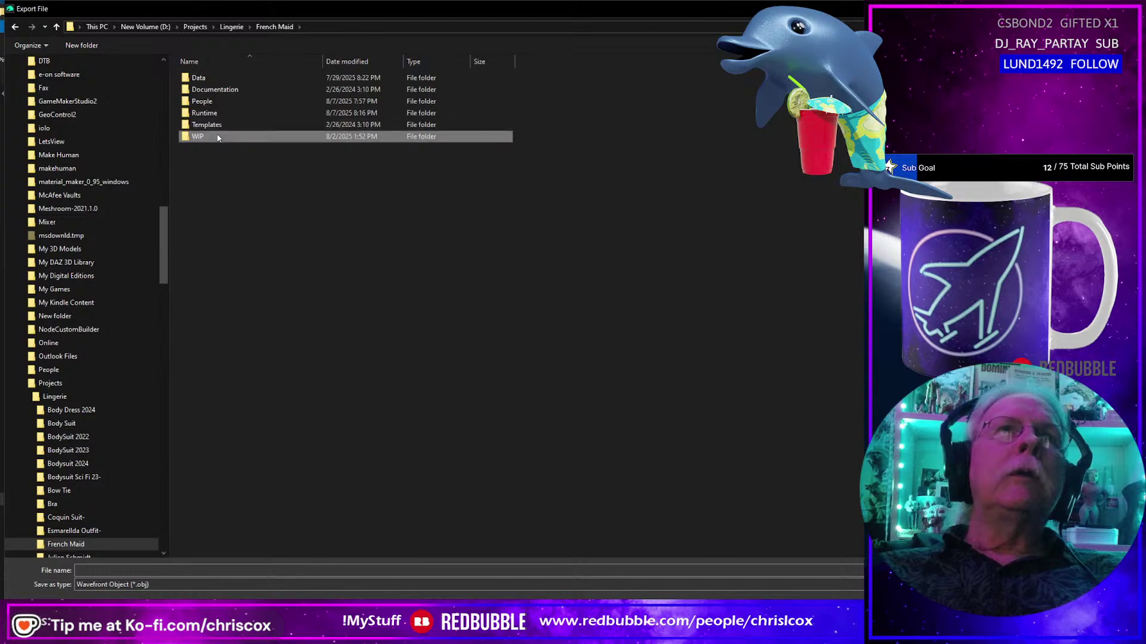
double_click(224, 136)
double_click(209, 78)
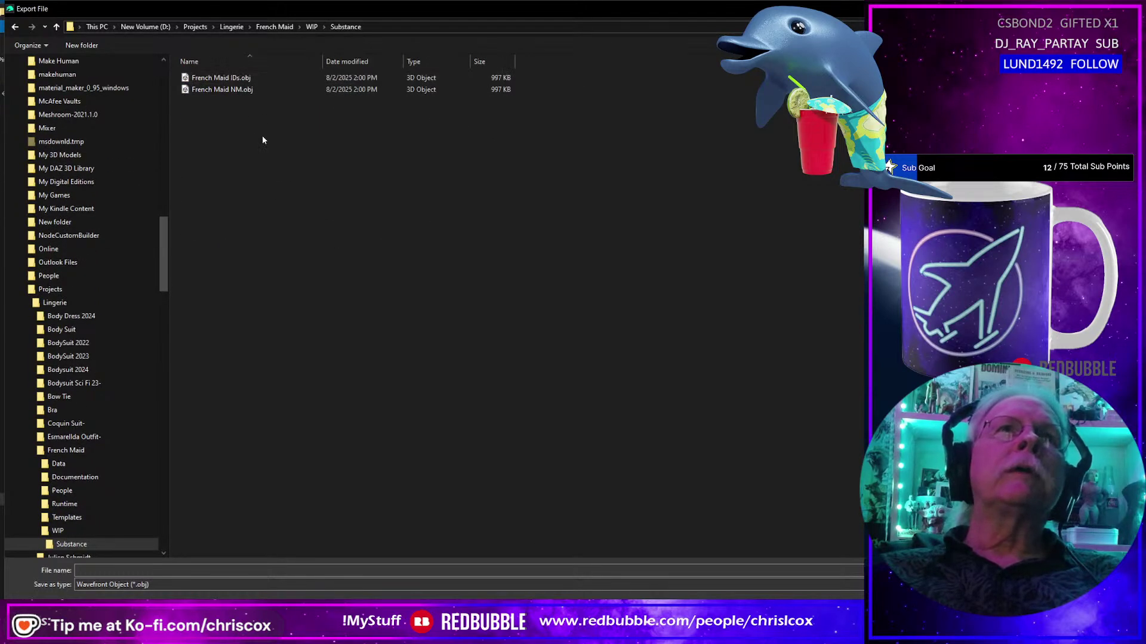
Export the selected outfit pieces over the existing French Maid IDs.obj with Write Surfaces off.
click(222, 80)
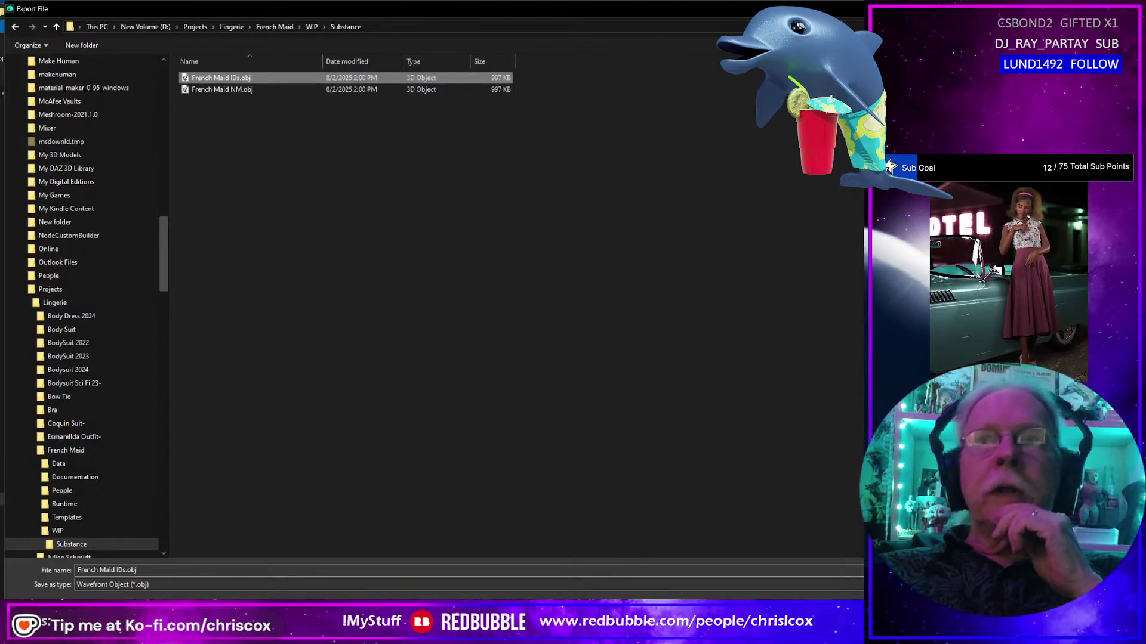
key(Return)
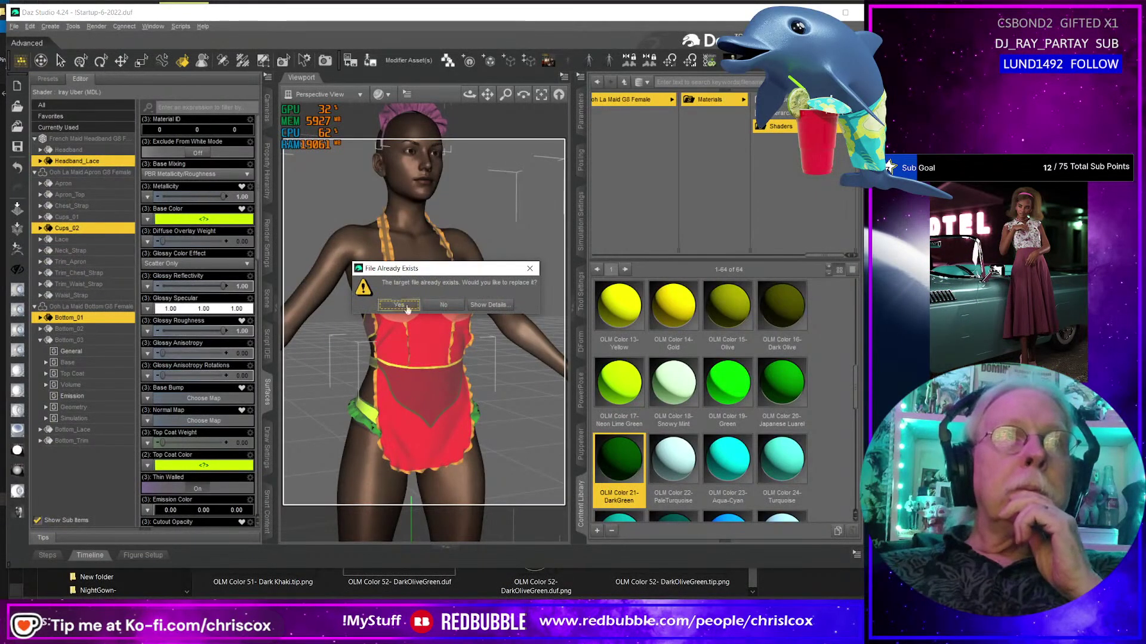
click(396, 305)
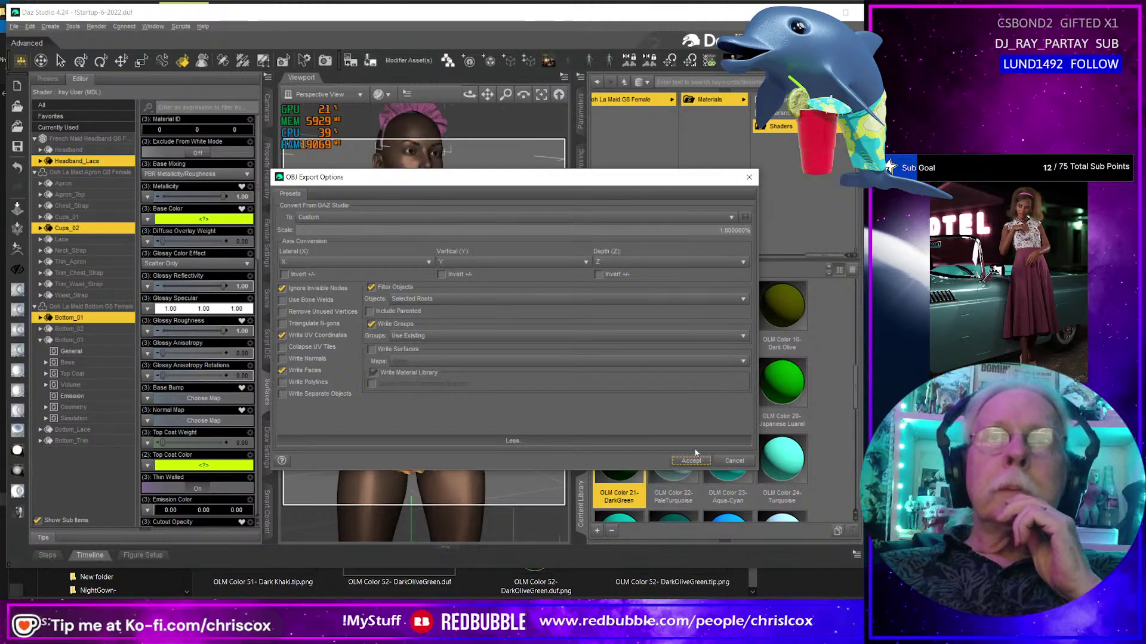
click(690, 461)
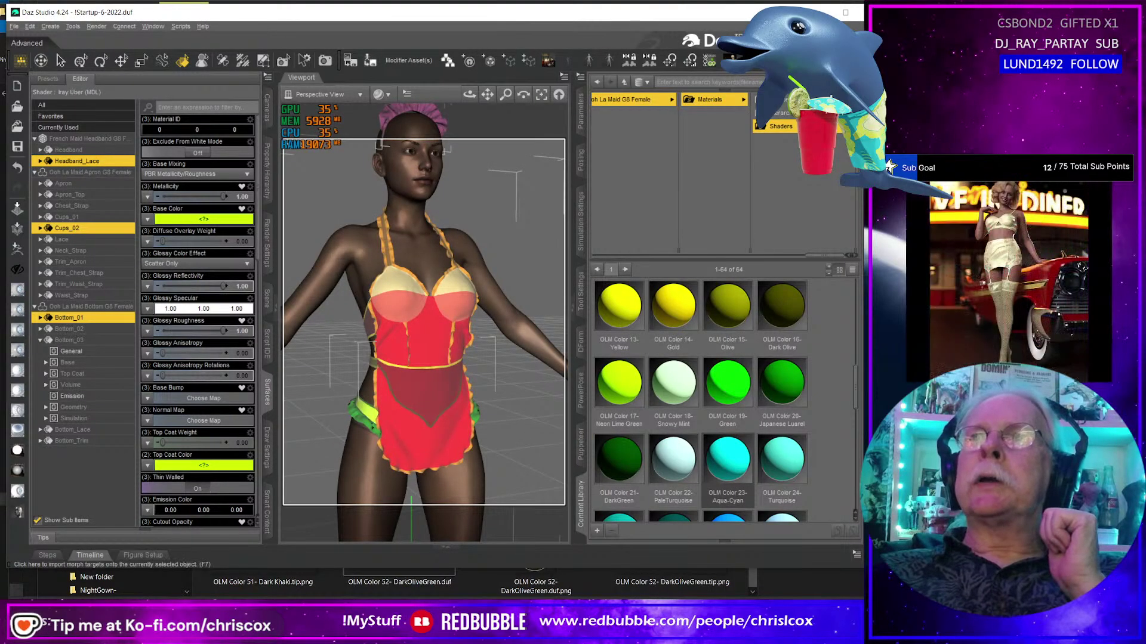
Export the selected outfit pieces again over French Maid IDs.obj with Write Surfaces enabled.
key(ctrl+e)
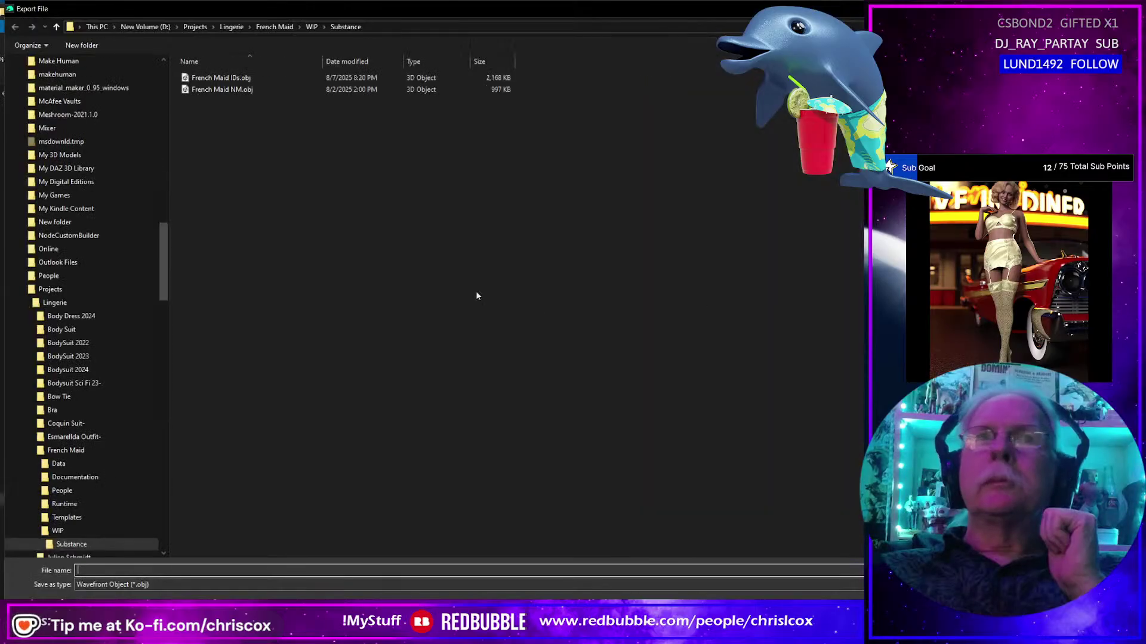
double_click(236, 83)
click(411, 309)
click(371, 349)
click(690, 460)
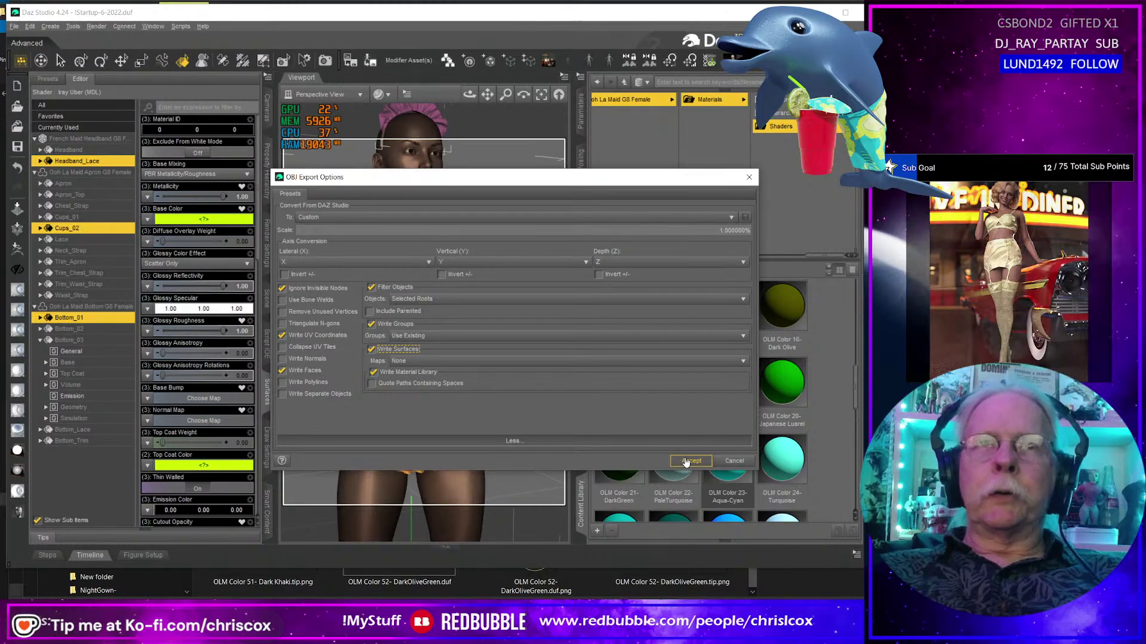
Collapse and hide the Genesis 8 Female figure in the scene, and load the Genesis 9 Favorites figure.
alt+drag(518, 387, 498, 388)
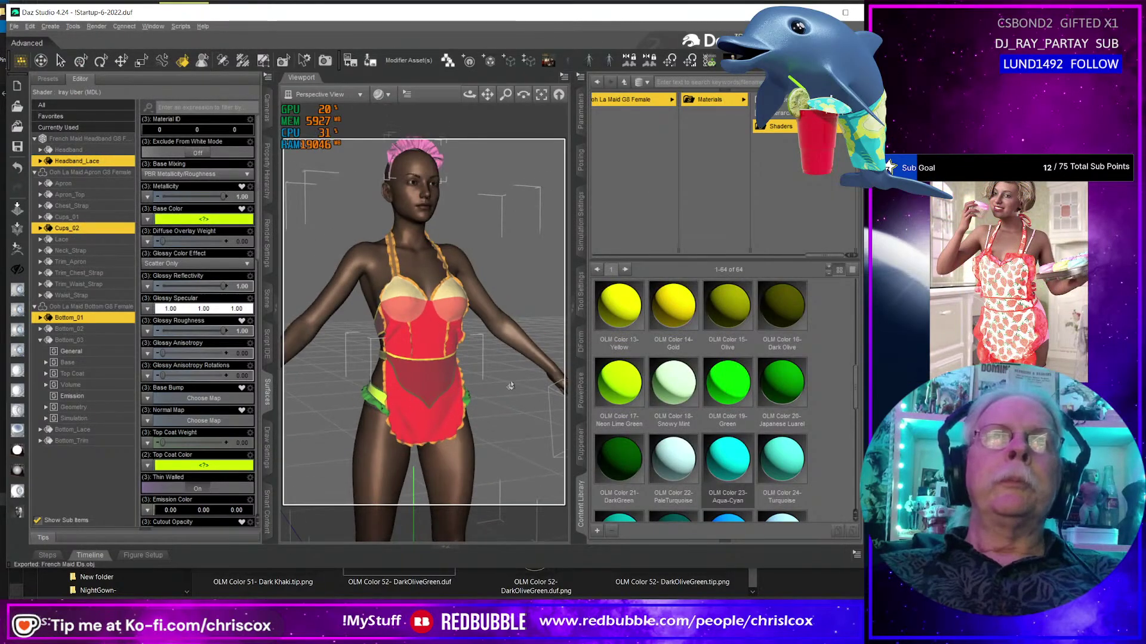
alt+drag(340, 334, 310, 311)
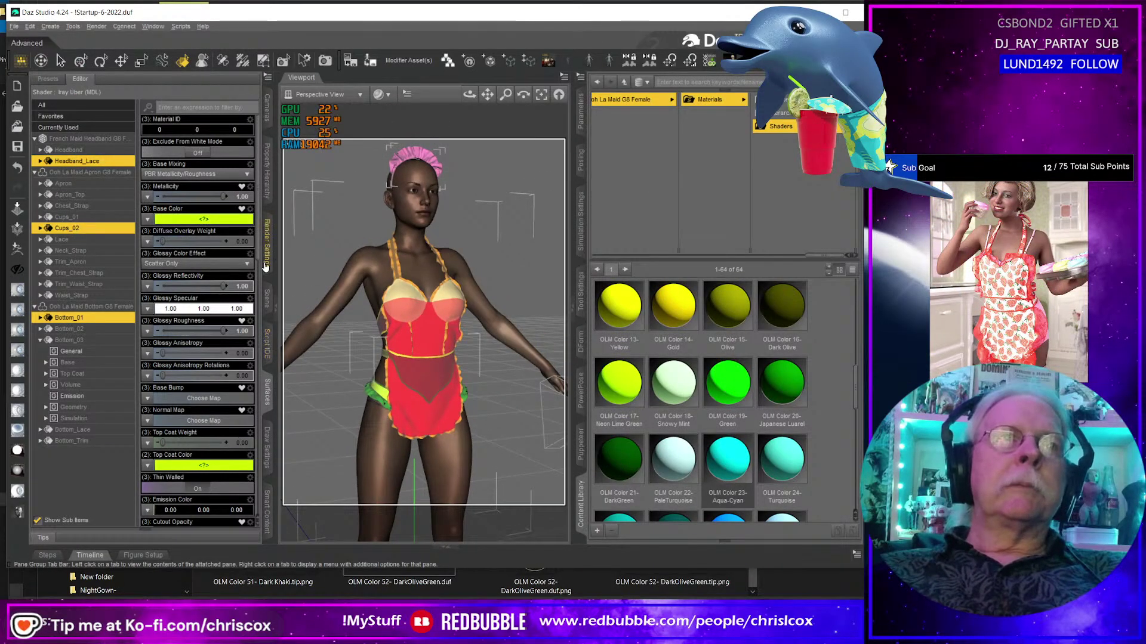
click(267, 298)
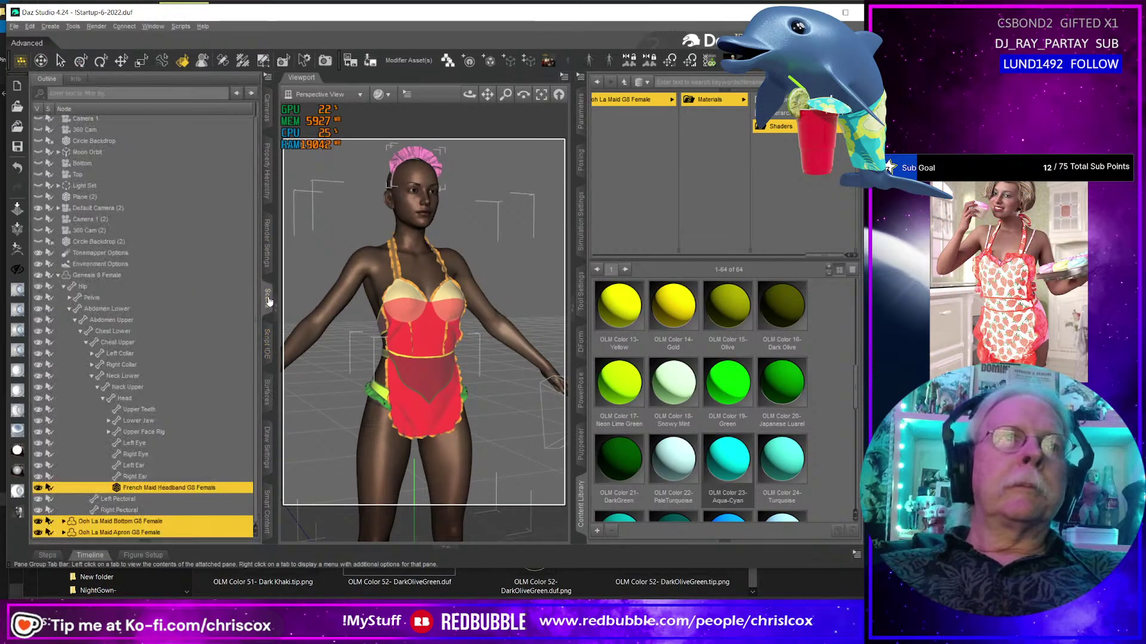
click(58, 275)
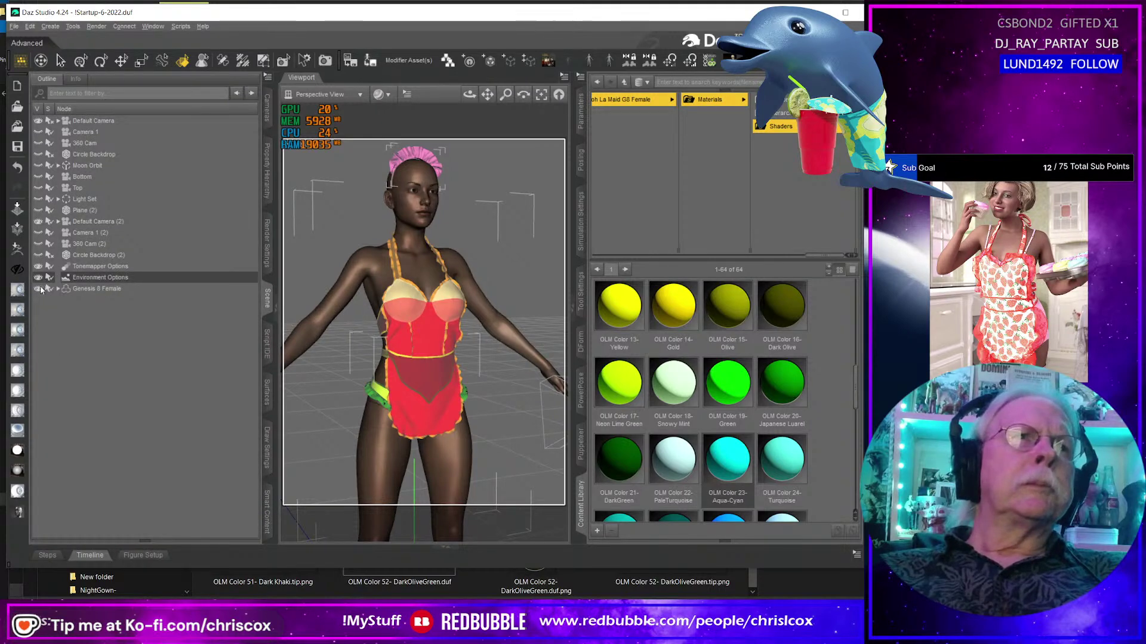
click(37, 289)
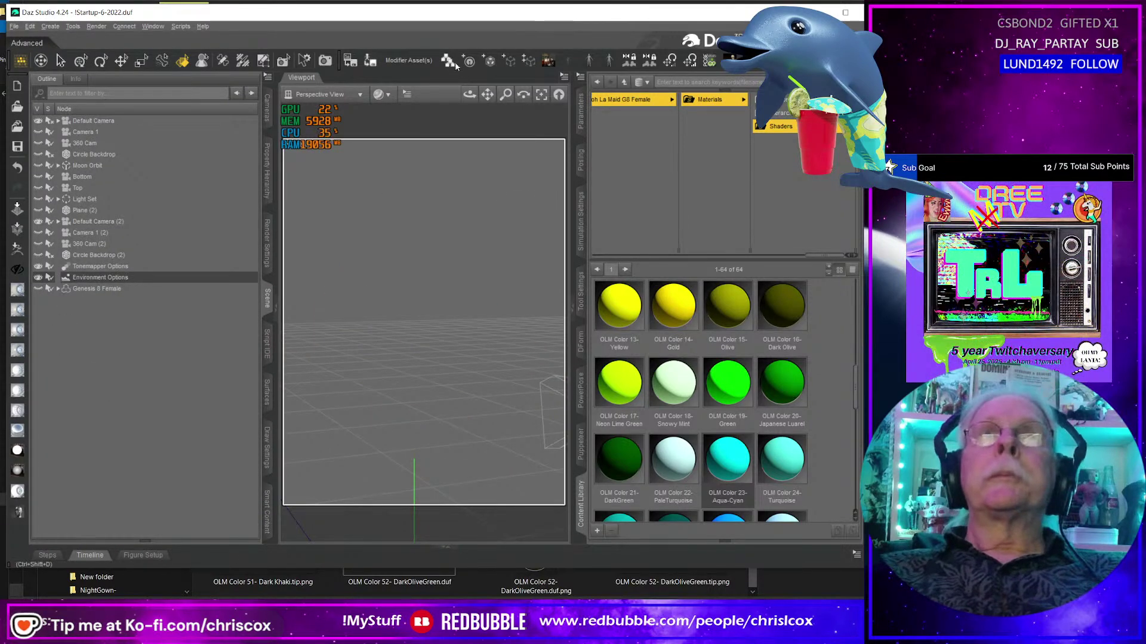
double_click(770, 364)
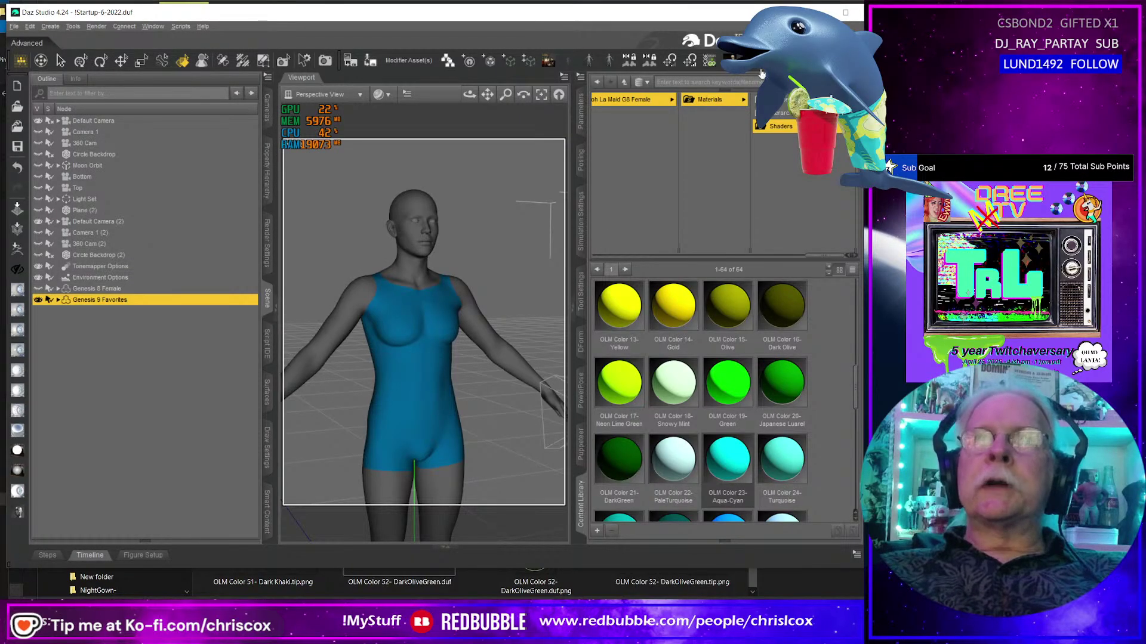
Load the OLM Maid Bottom G9 from the Genesis 9 clothing content onto the Genesis 9 Favorites figure.
scroll(698, 182, left, 3)
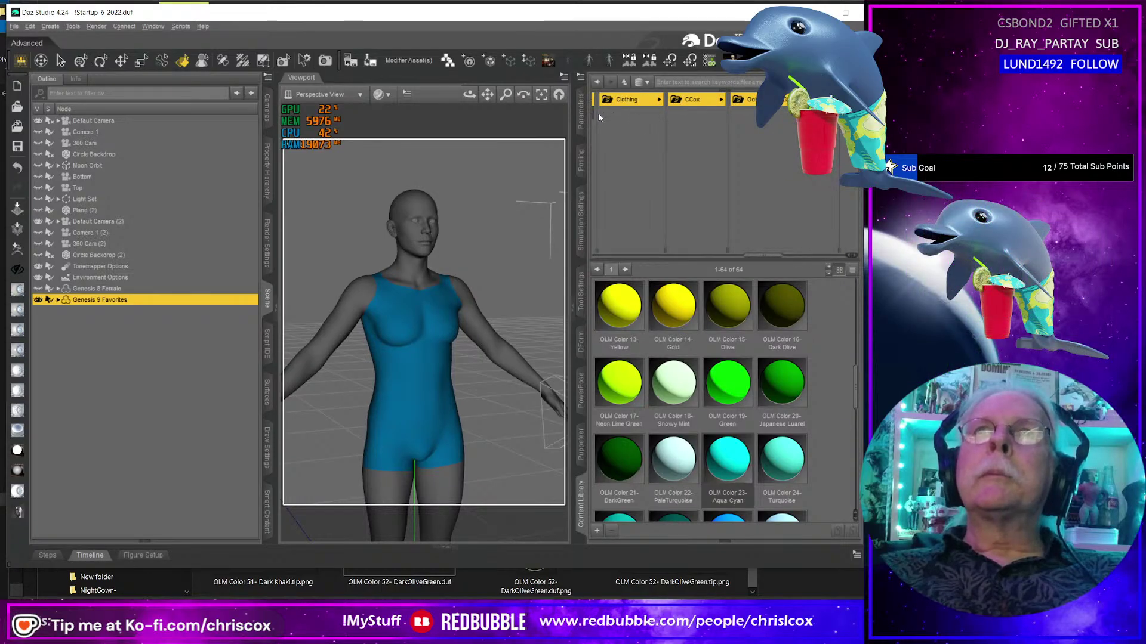
scroll(598, 113, left, 3)
click(598, 113)
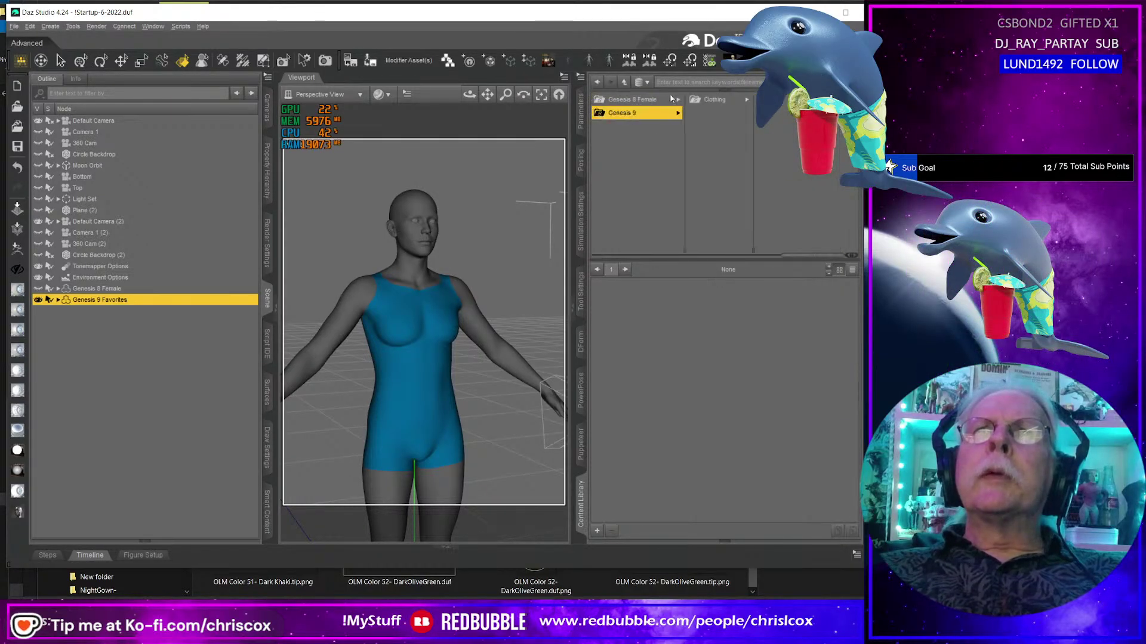
click(714, 100)
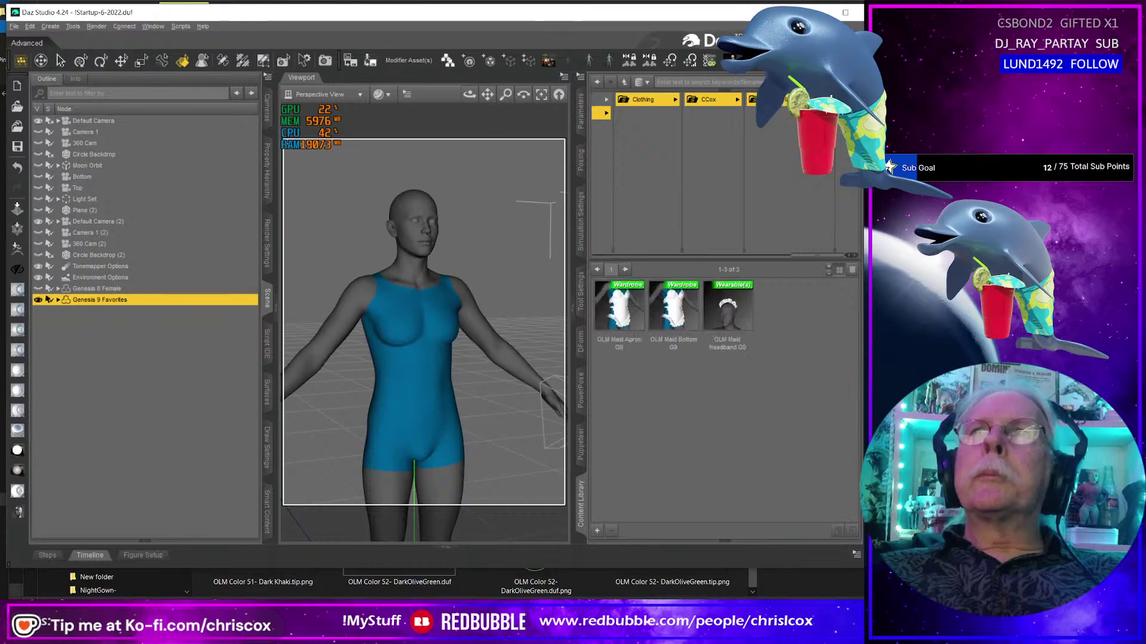
drag(673, 307, 533, 339)
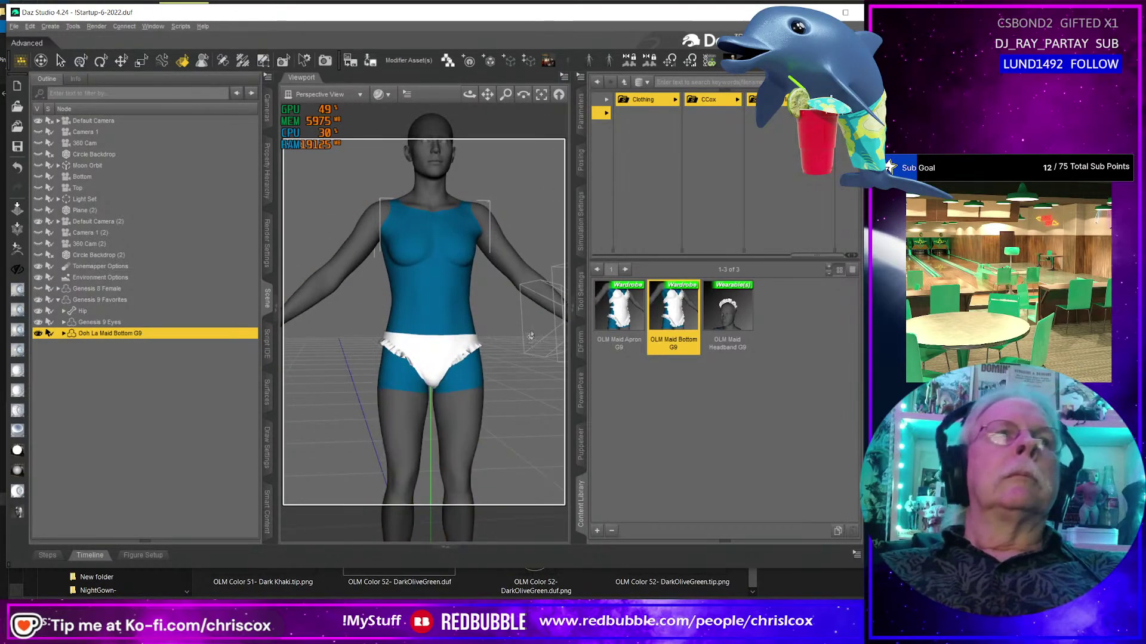
scroll(500, 355, up, 3)
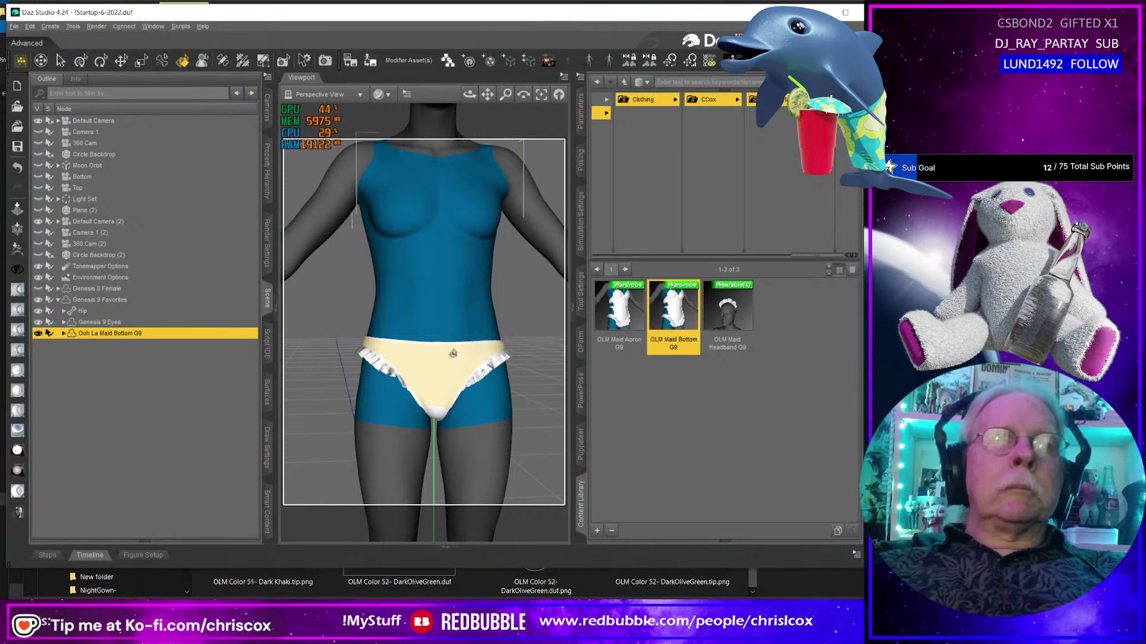
Rename the maid bottom's Trim_Bottom_FRONT_612195 surface to Bottom_Trim with the Geometry Editor.
click(581, 293)
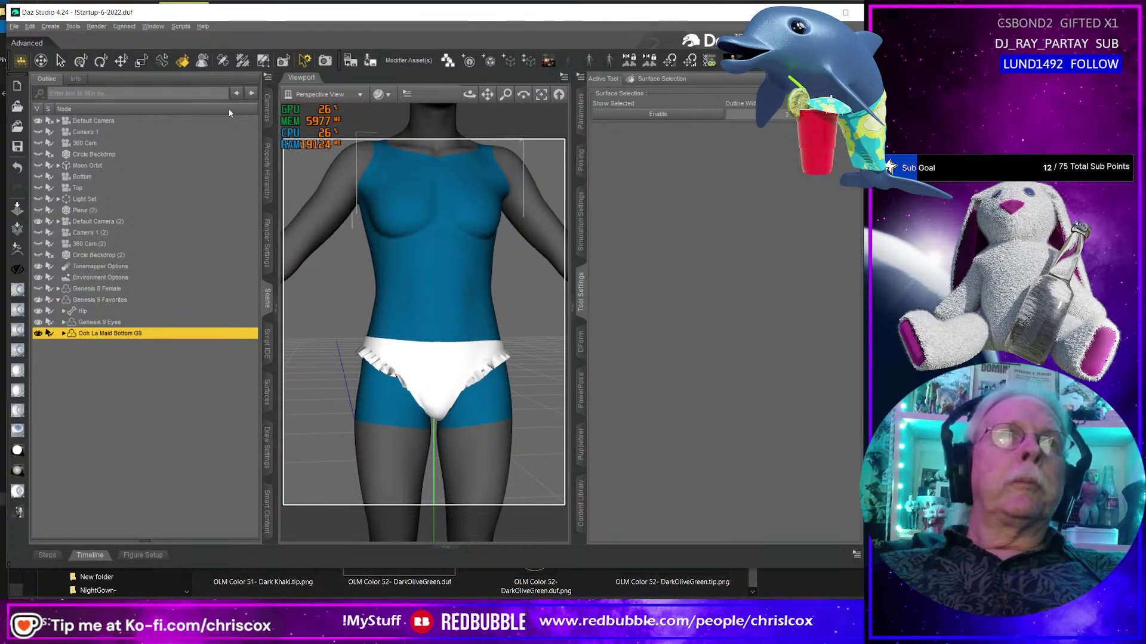
click(263, 60)
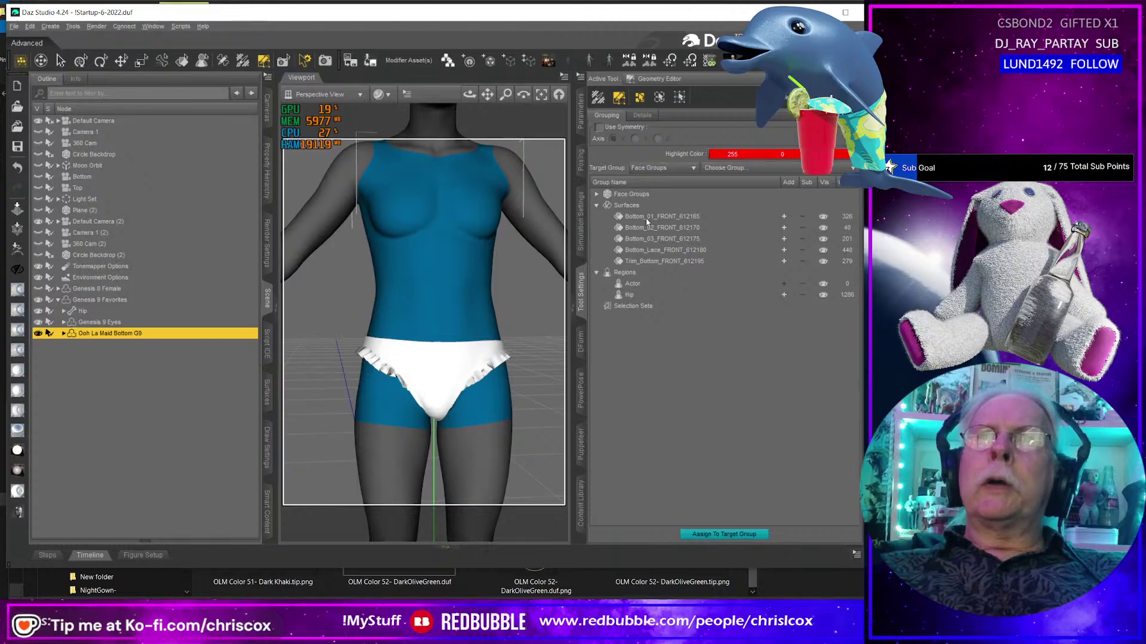
double_click(671, 263)
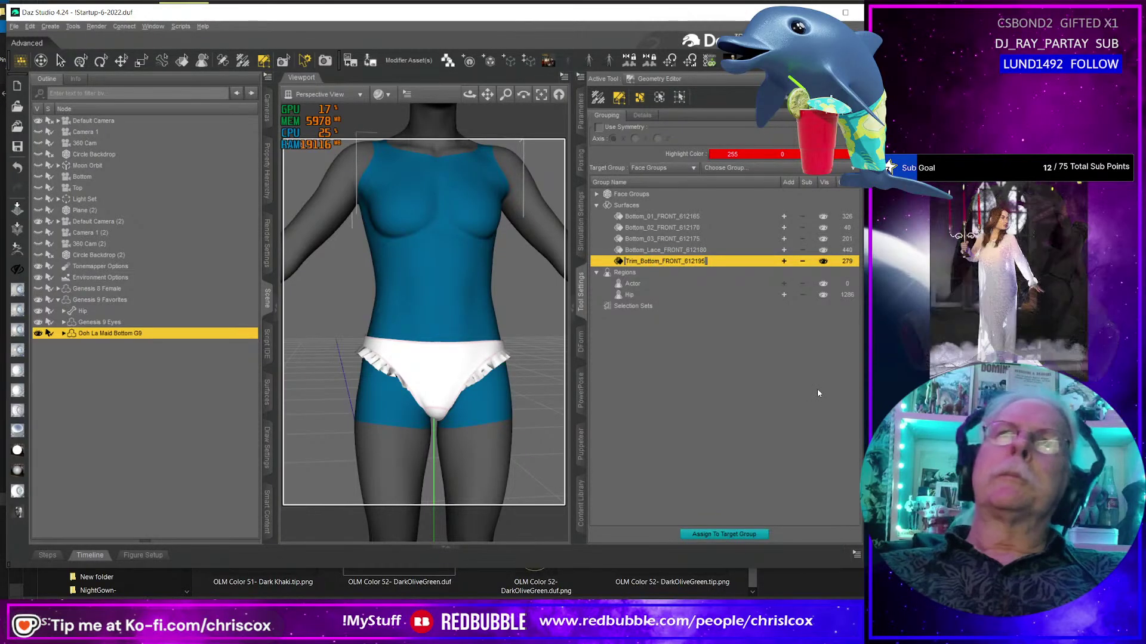
key(shift+Left)
key(shift+Left)
key(shift+Left)
key(shift+Left)
key(shift+Left)
key(shift+Left)
key(shift+Left)
key(shift+Left)
key(shift+Left)
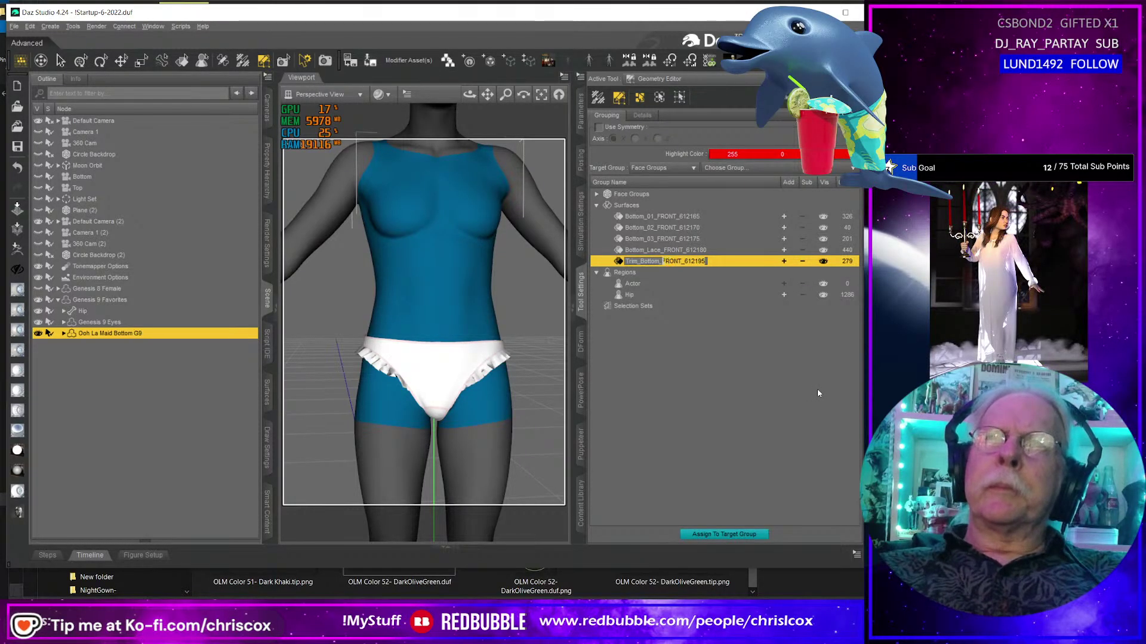
key(BackSpace)
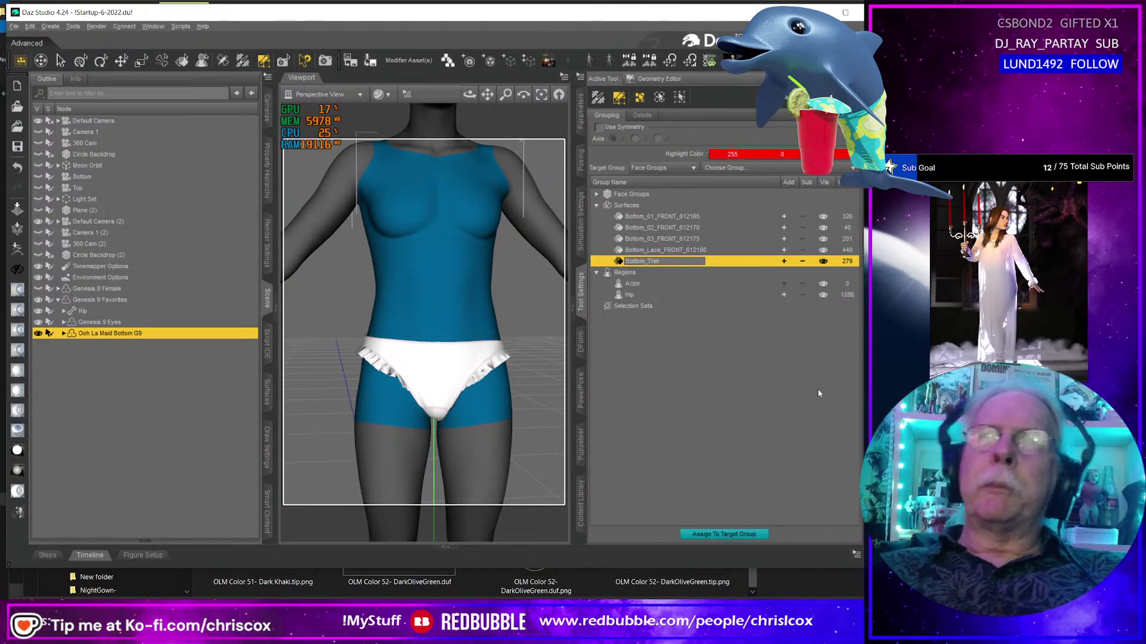
Shorten the lace surface's name to Bottom_Lace by removing its FRONT number suffix.
double_click(667, 250)
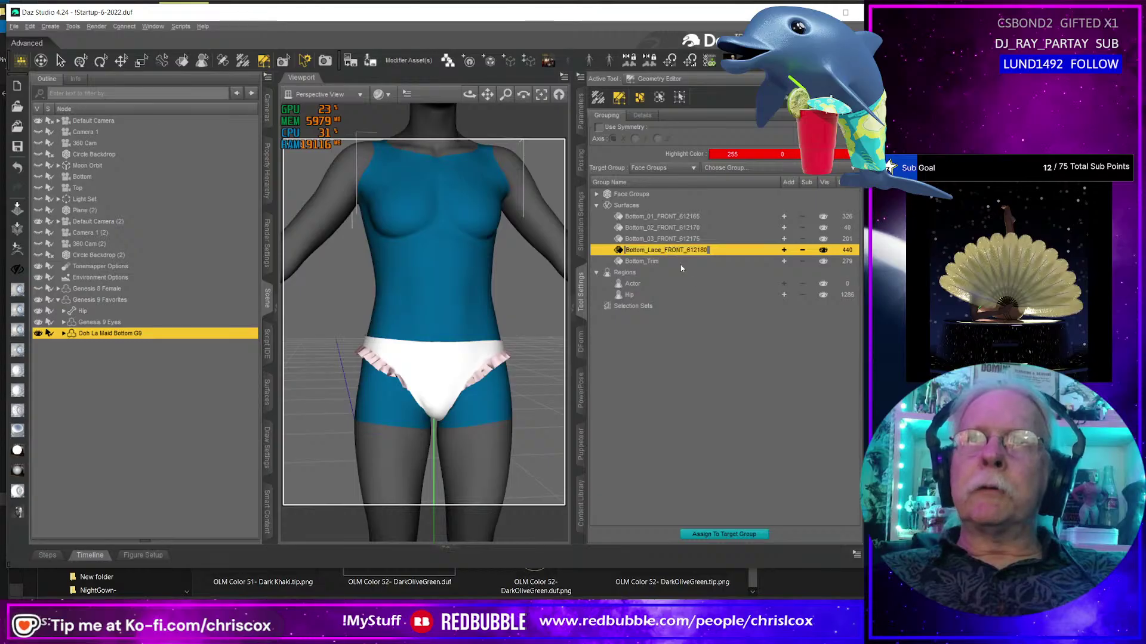
key(ctrl+a)
key(shift+Left)
key(shift+Left)
key(shift+Left)
key(shift+Left)
key(shift+Left)
key(shift+Left)
key(shift+Left)
key(shift+Left)
key(shift+Left)
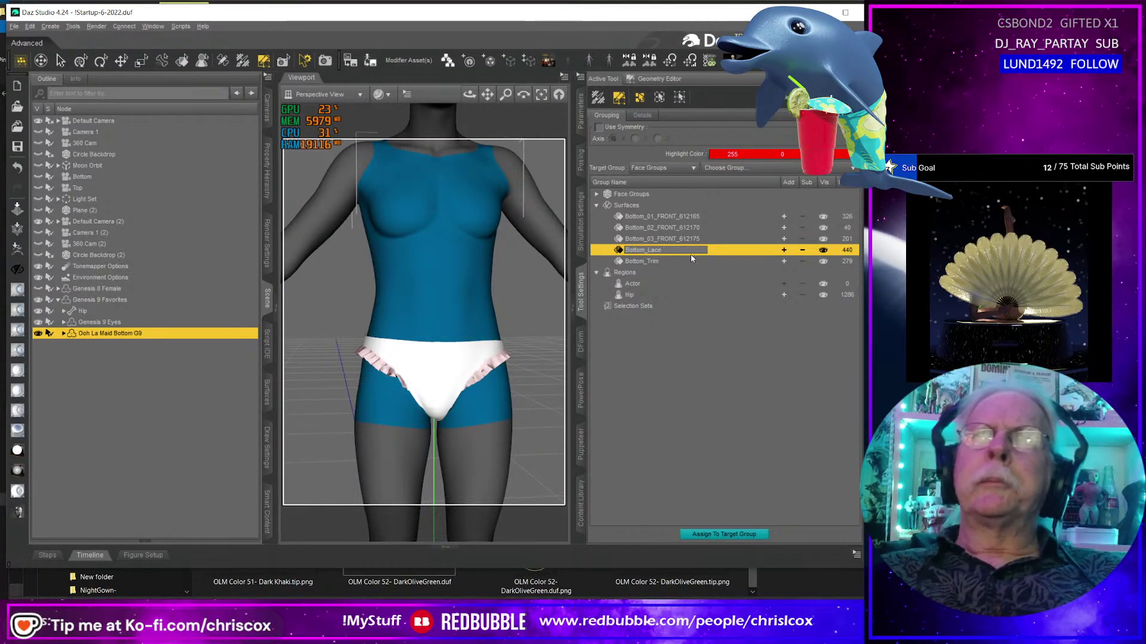
Strip the FRONT number suffixes from the three remaining surfaces, naming them Bottom_03, Bottom_02 and Bottom_01.
click(667, 239)
click(664, 239)
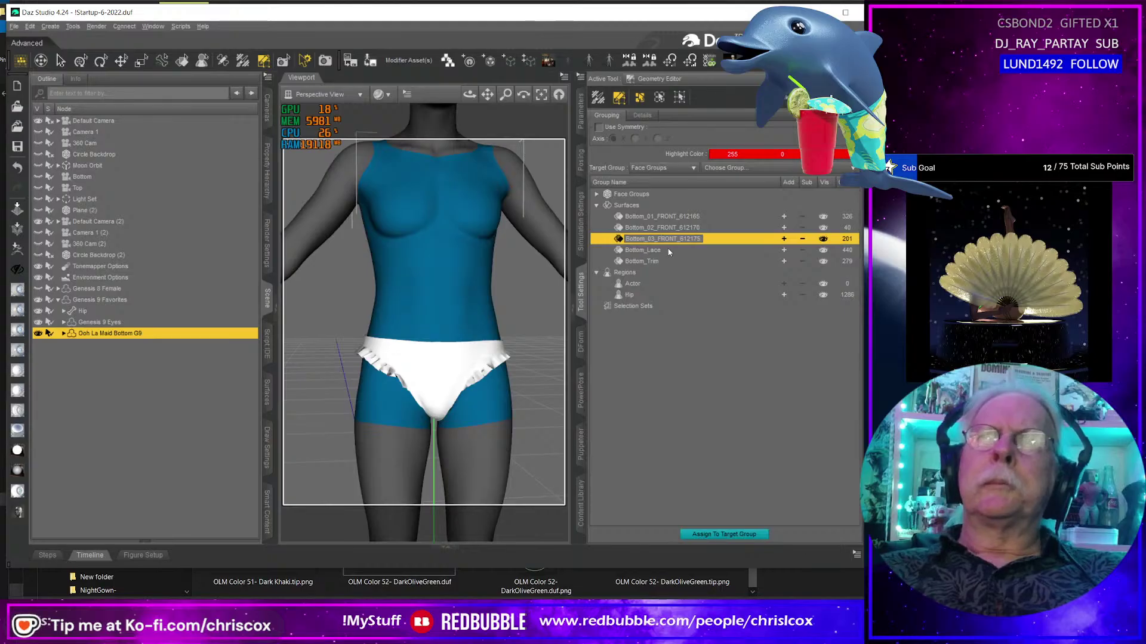
key(shift+End)
key(Delete)
key(Return)
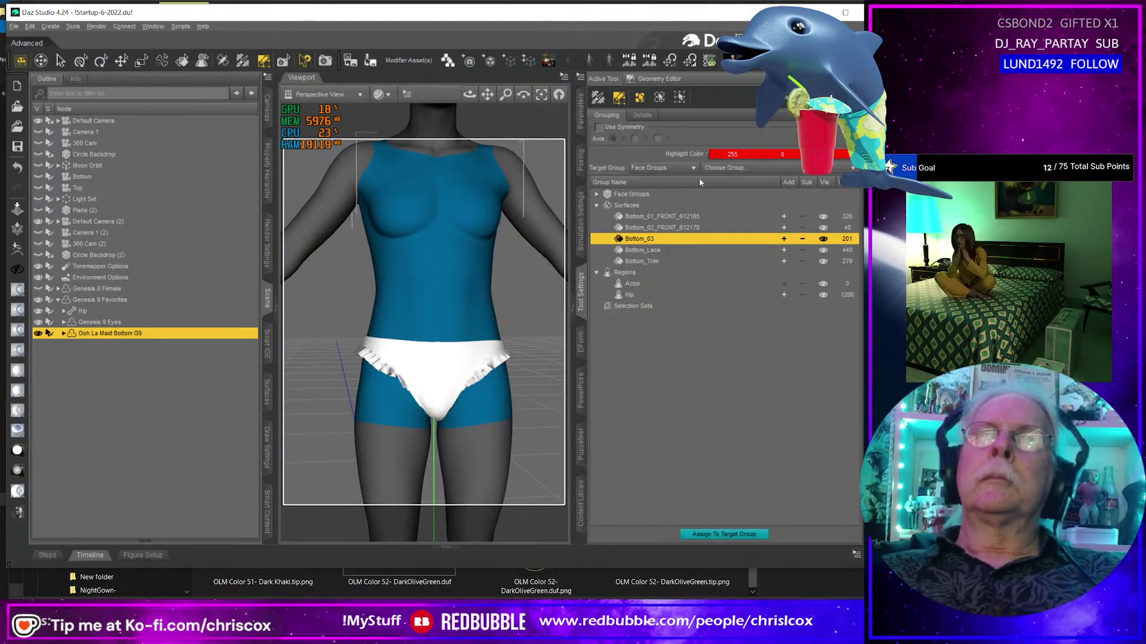
click(668, 229)
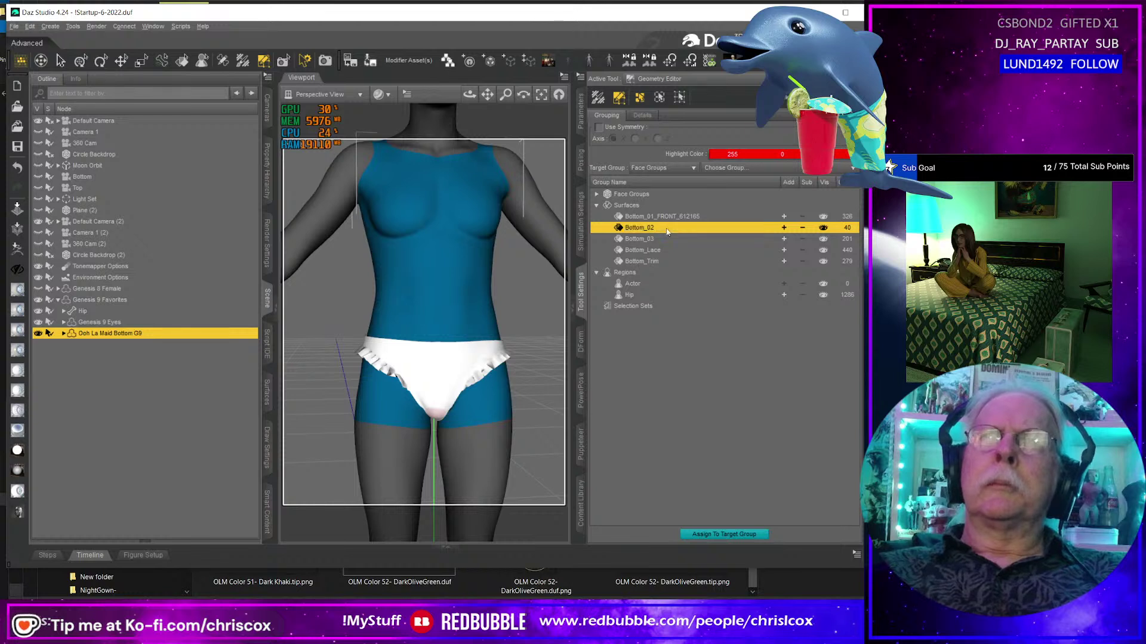
double_click(666, 219)
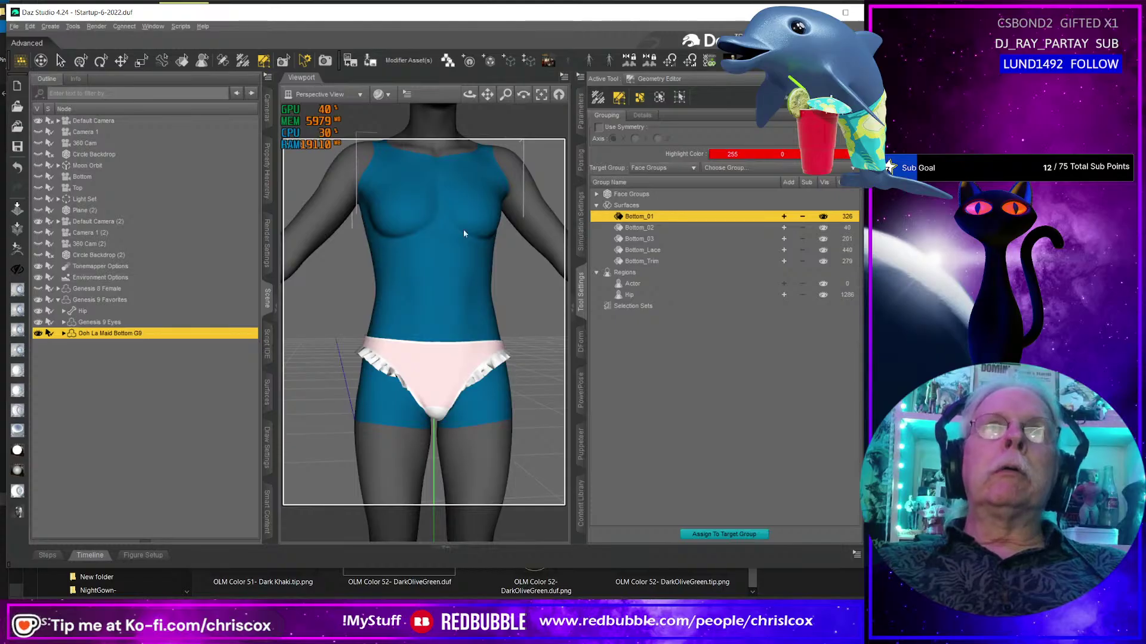
Save the bottom as a Figure/Prop asset over OLM Maid Bottom G9.duf in the French Maid project's Ooh La Maid G9 folder, keeping the existing save options.
click(368, 61)
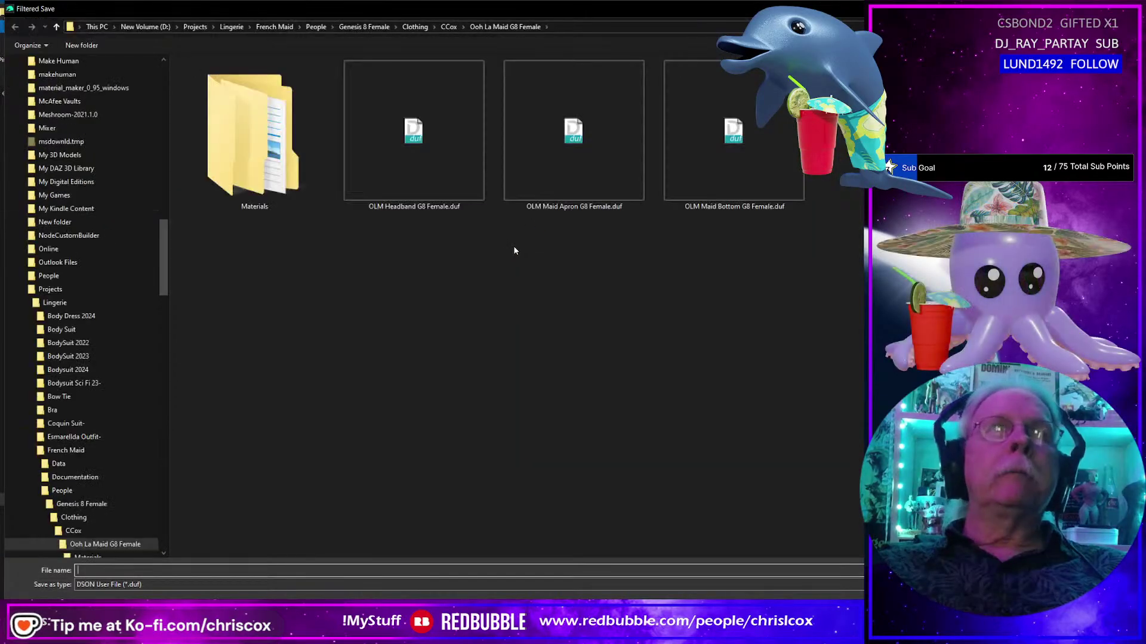
click(835, 609)
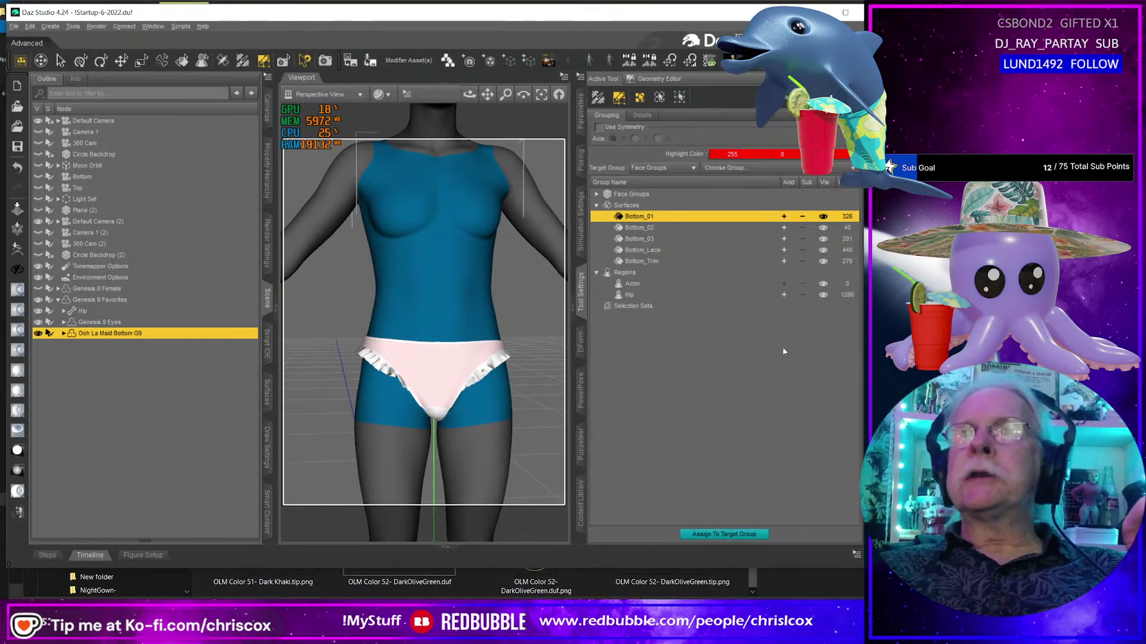
click(379, 67)
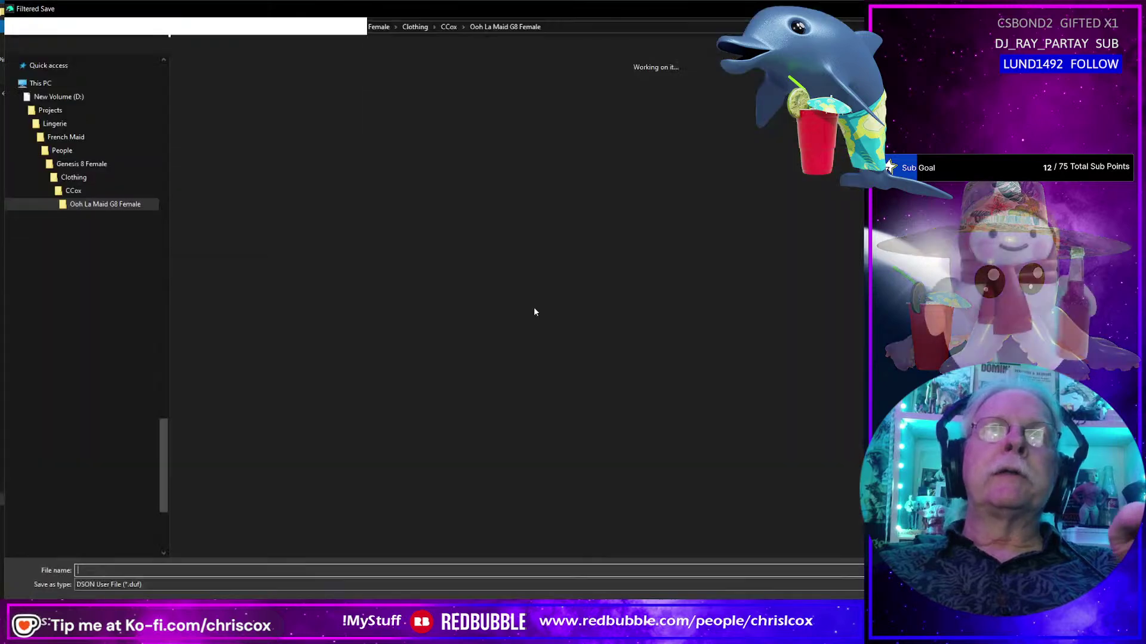
scroll(127, 466, down, 4)
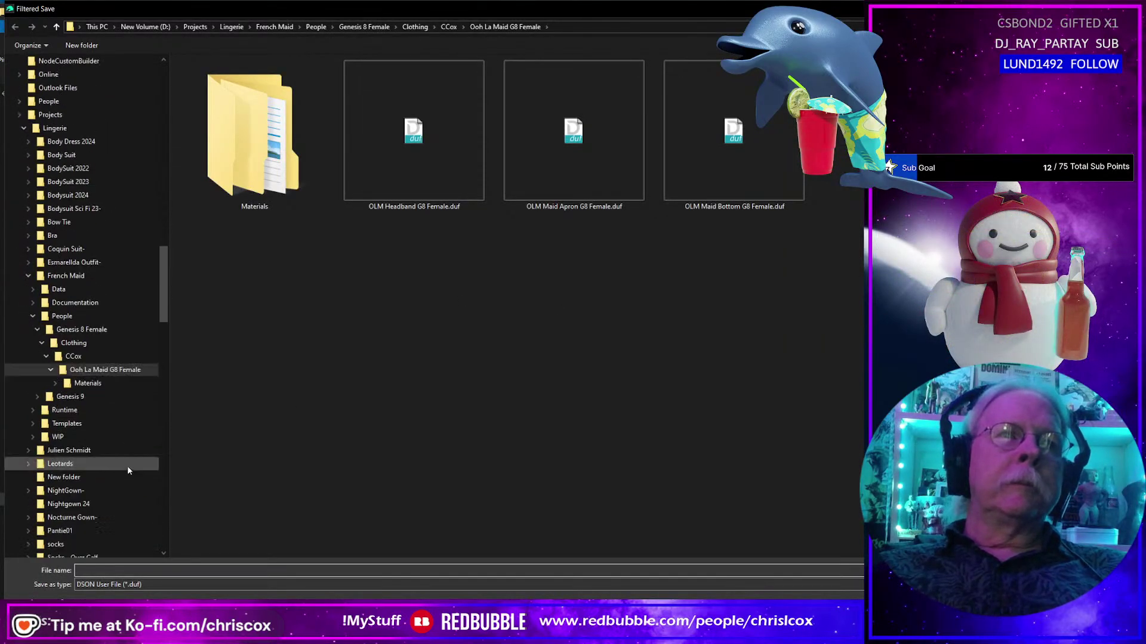
click(87, 398)
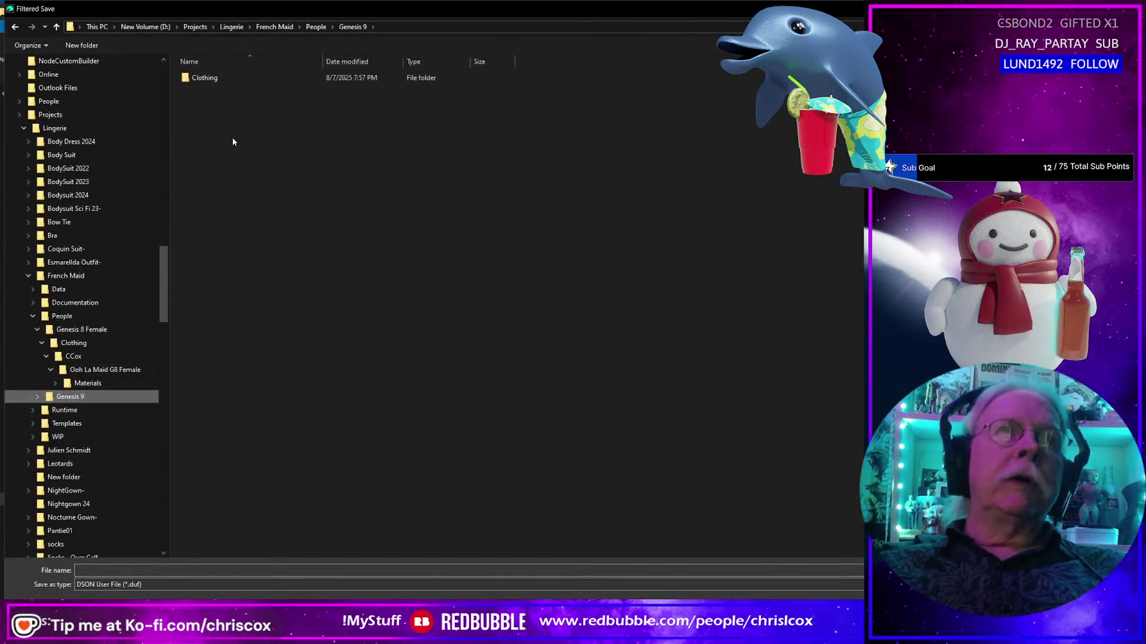
double_click(206, 81)
double_click(206, 81)
double_click(207, 81)
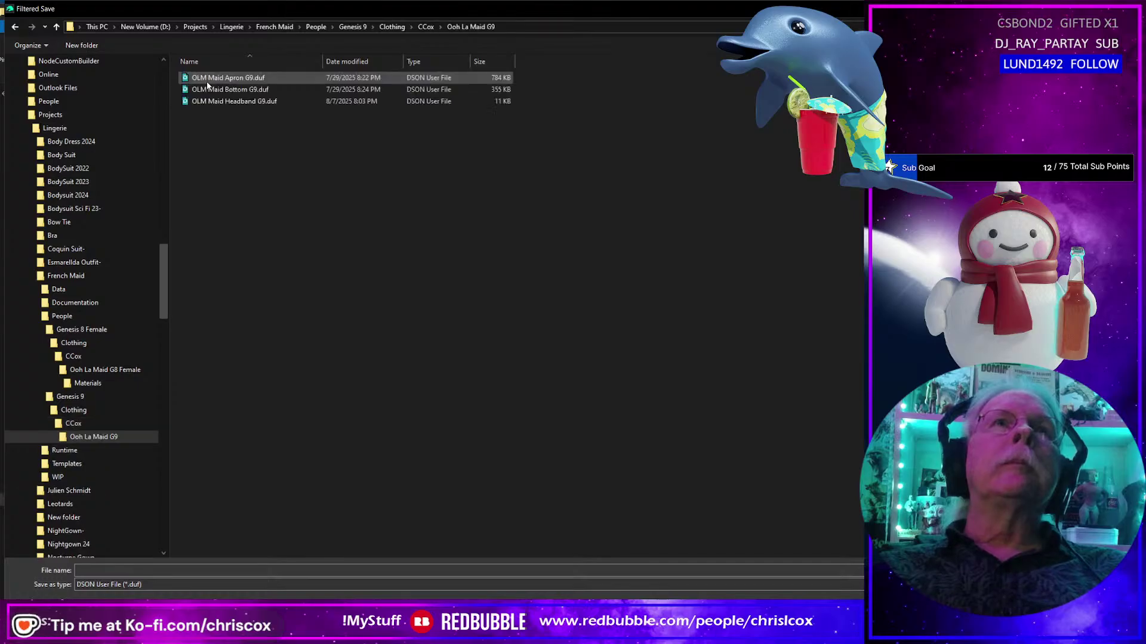
click(231, 90)
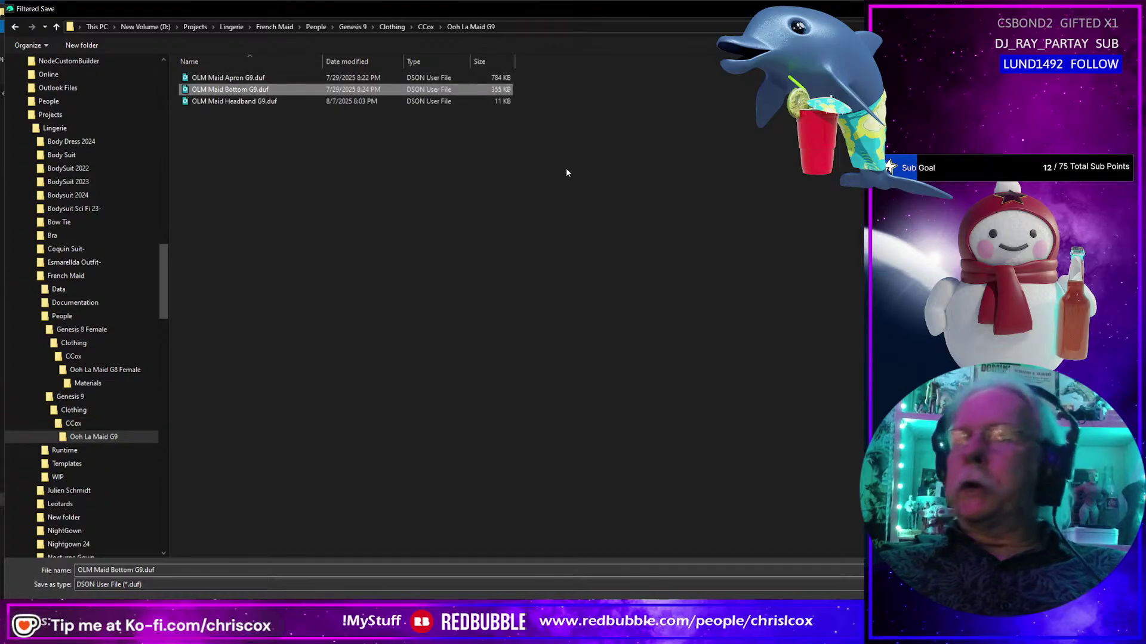
key(Return)
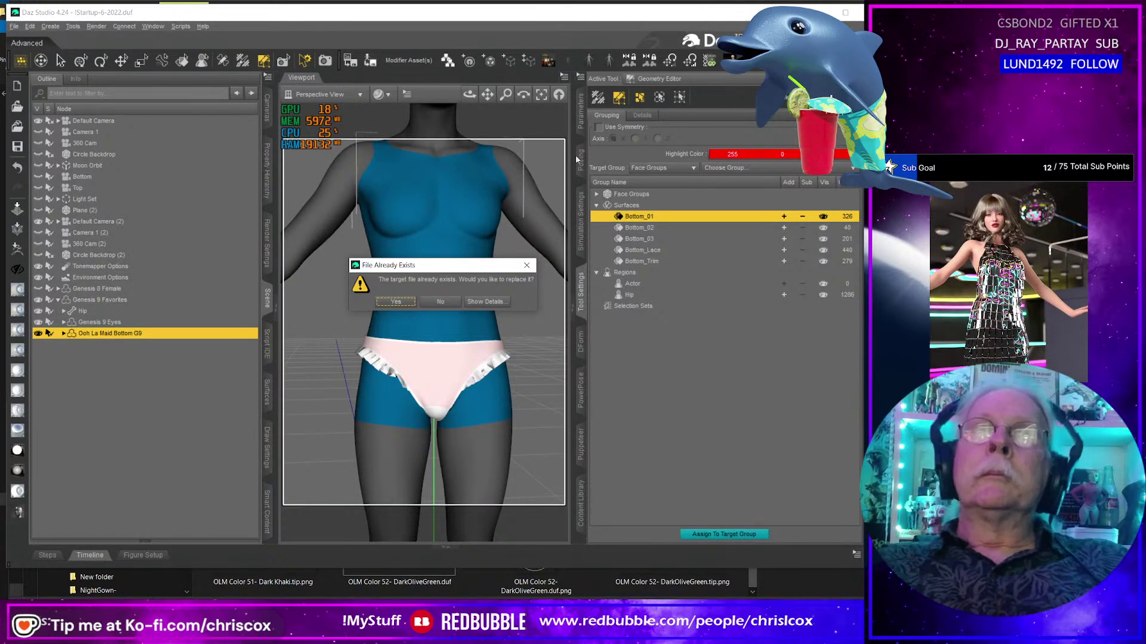
click(396, 303)
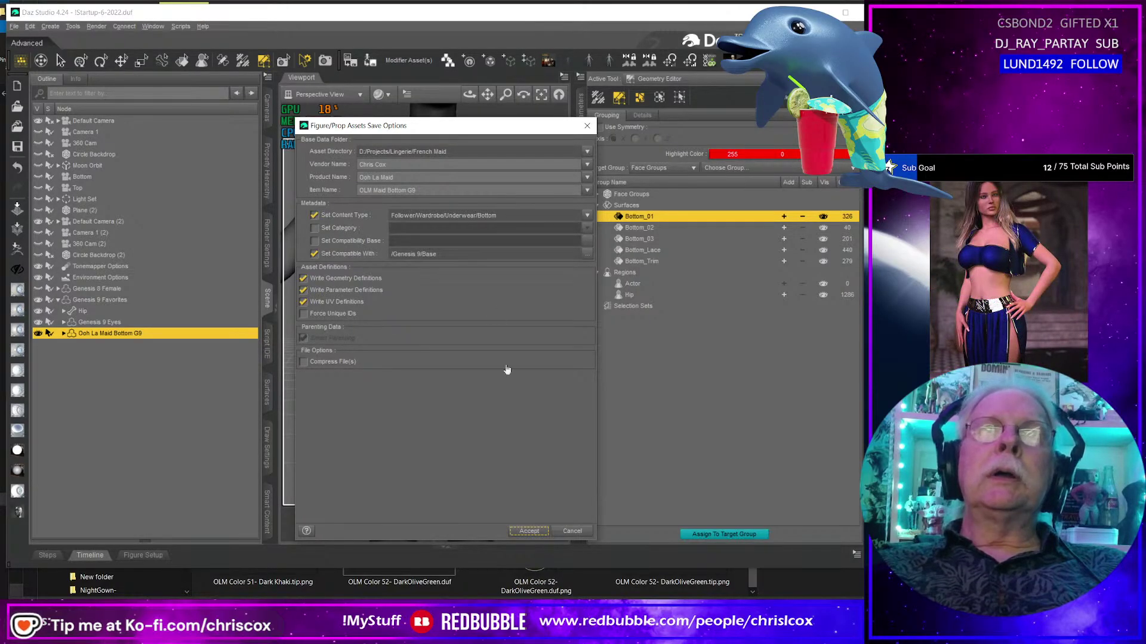
click(528, 531)
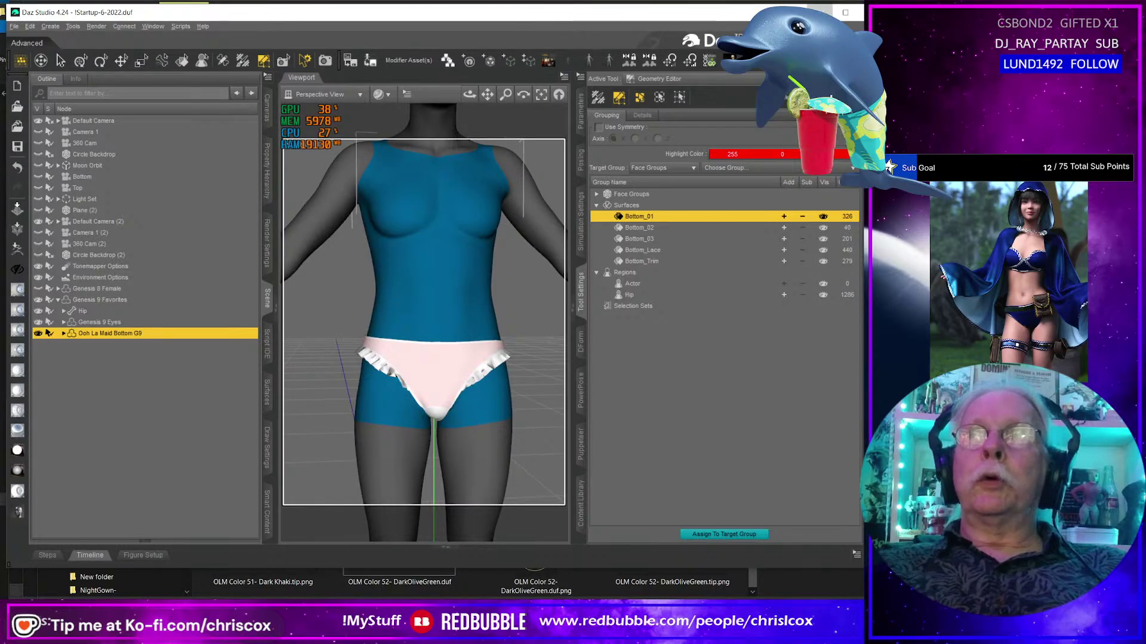
Close ZBrush without saving its project and minimize the open file explorer windows.
key(alt+Tab)
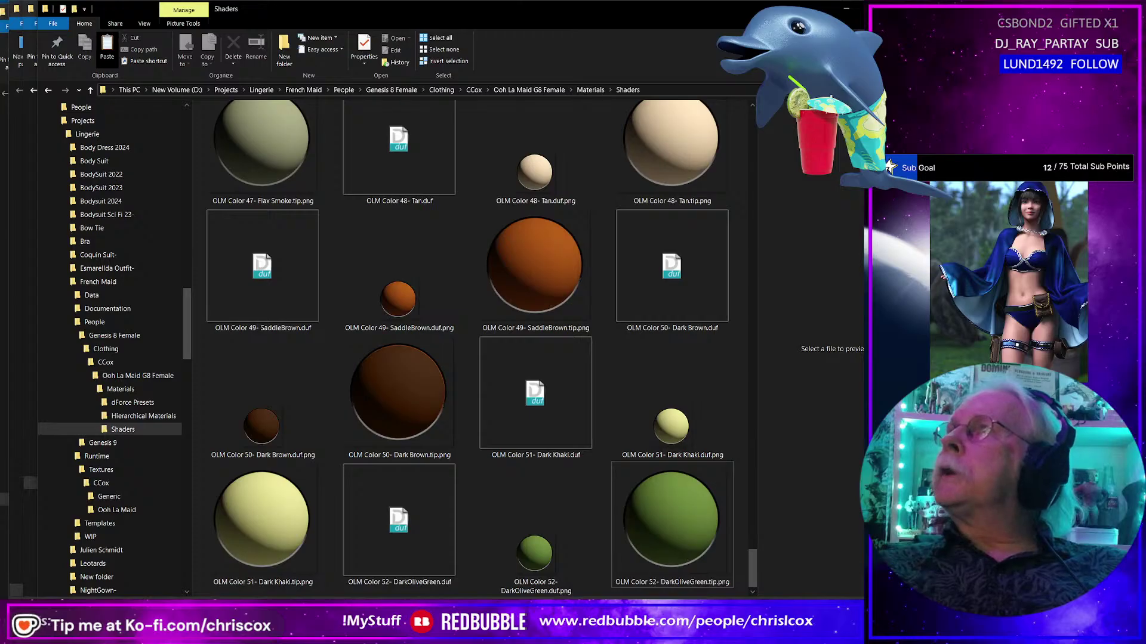
key(alt+Tab)
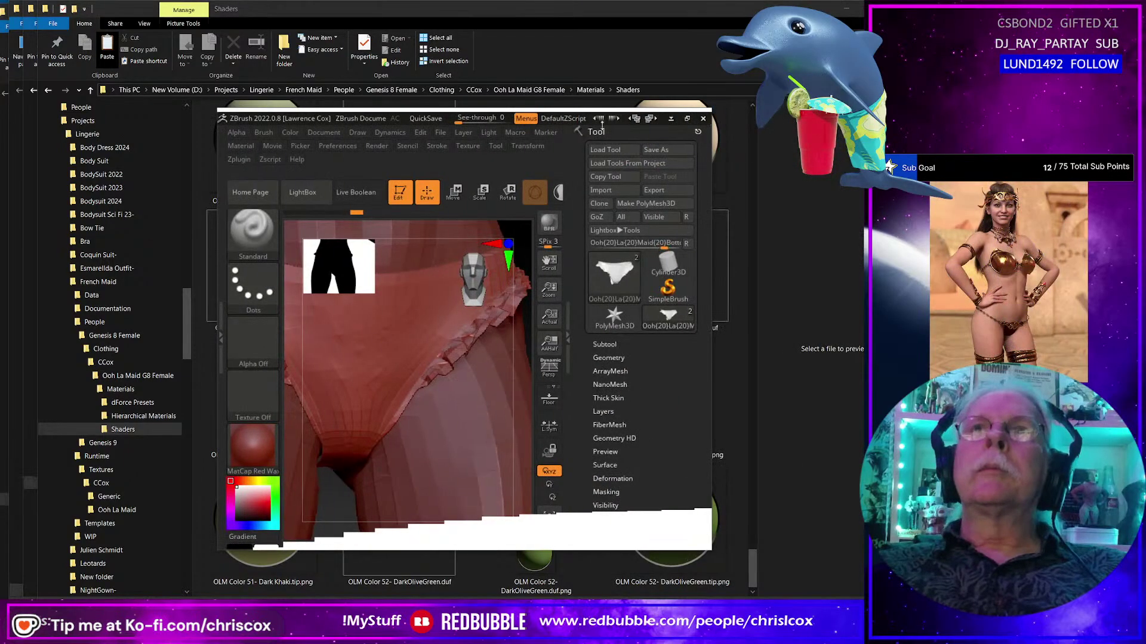
click(703, 119)
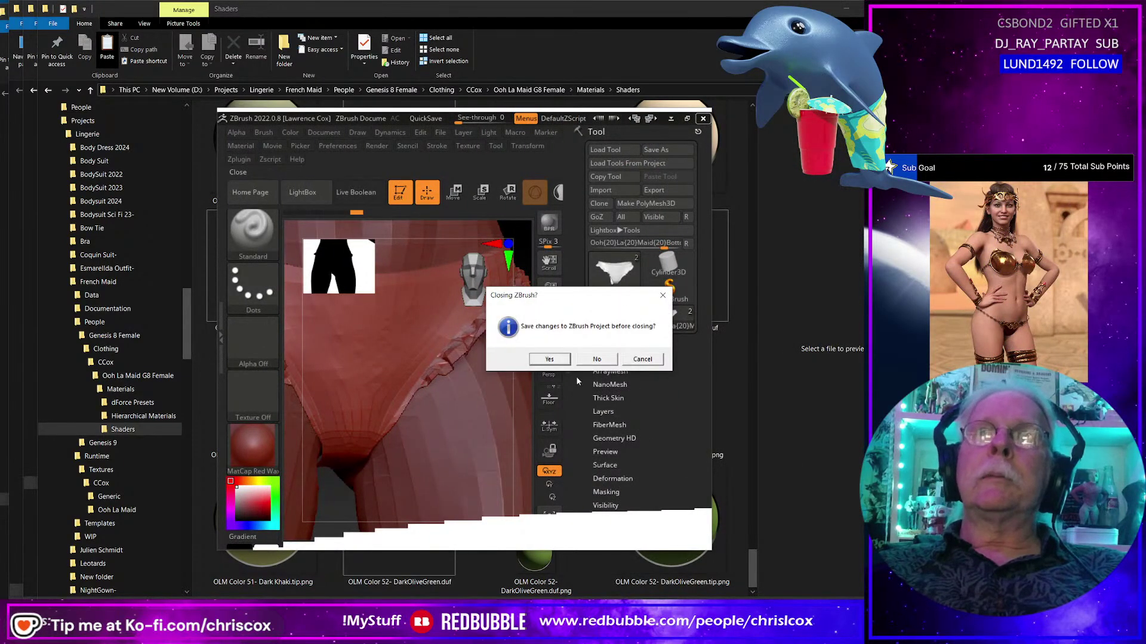
click(597, 359)
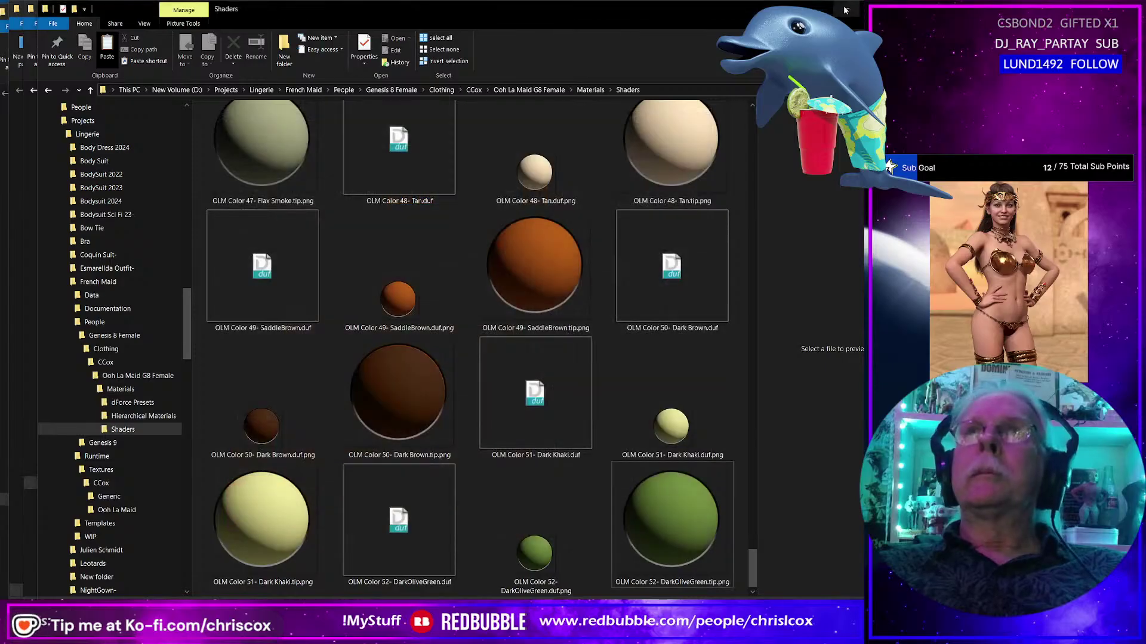
click(845, 10)
click(833, 10)
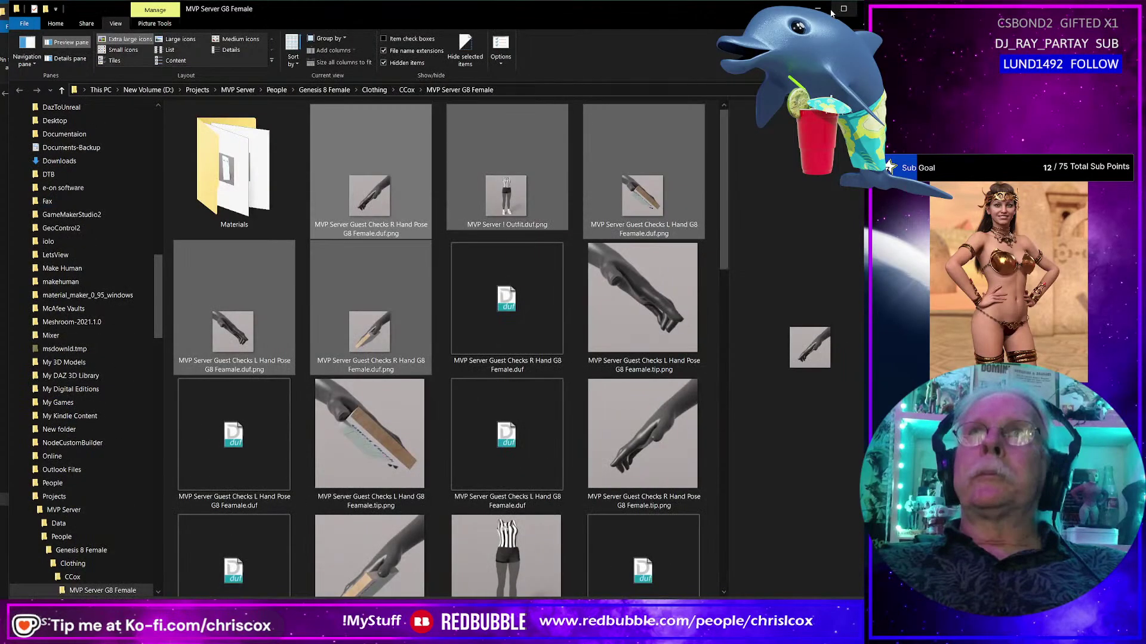
click(833, 11)
click(833, 11)
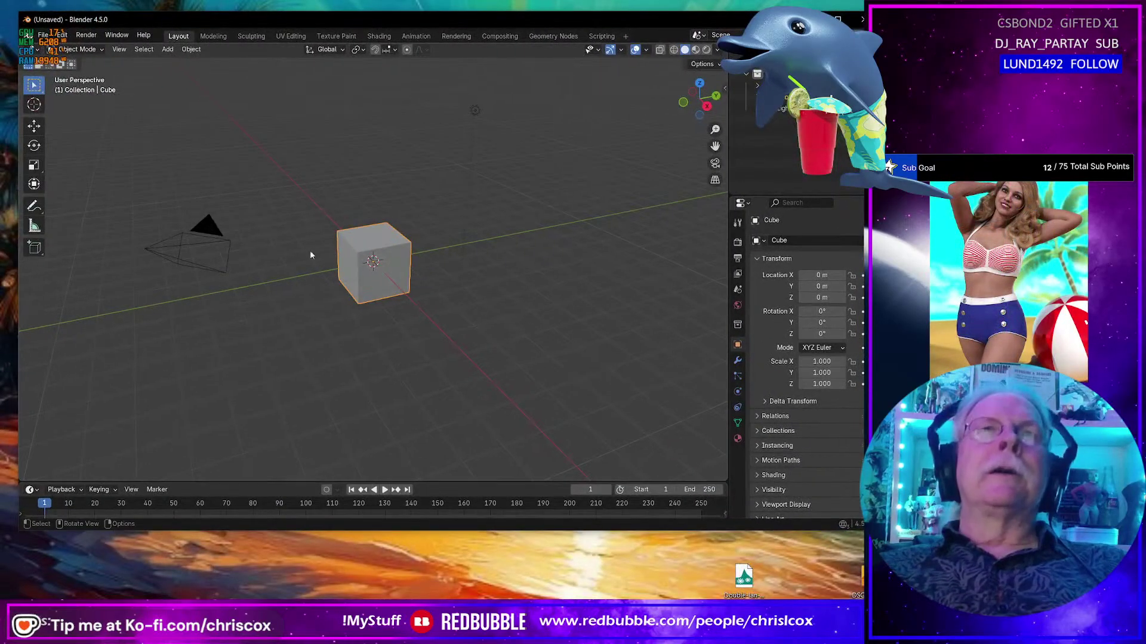
Delete the default cube and start a Wavefront OBJ import from the French Maid project's WIP\Substance folder under Lingerie.
key(Delete)
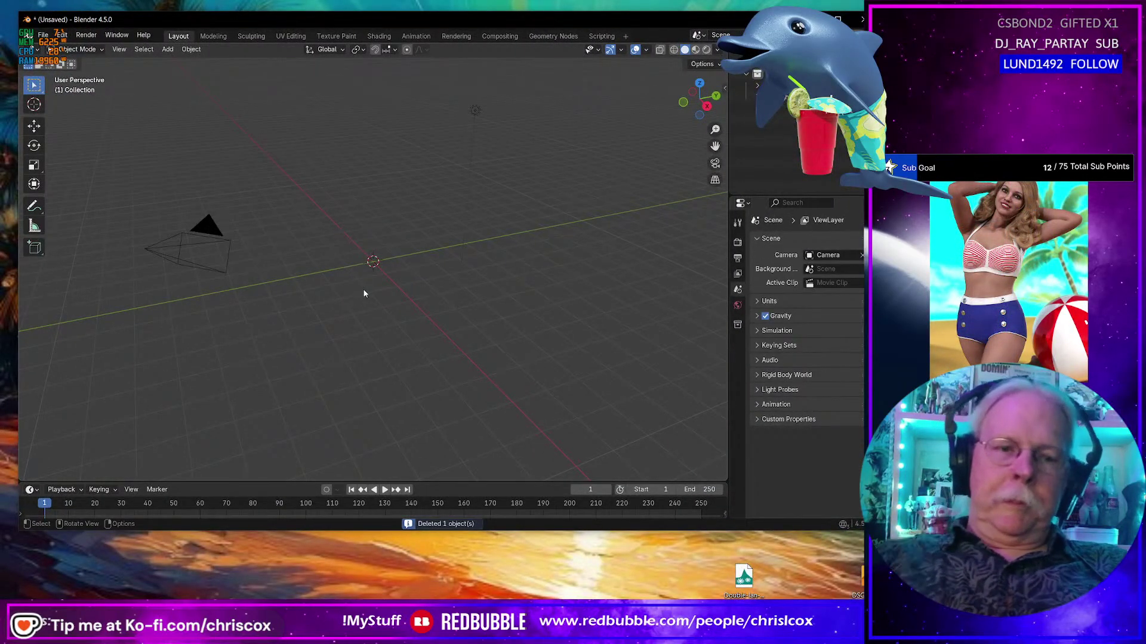
key(F4)
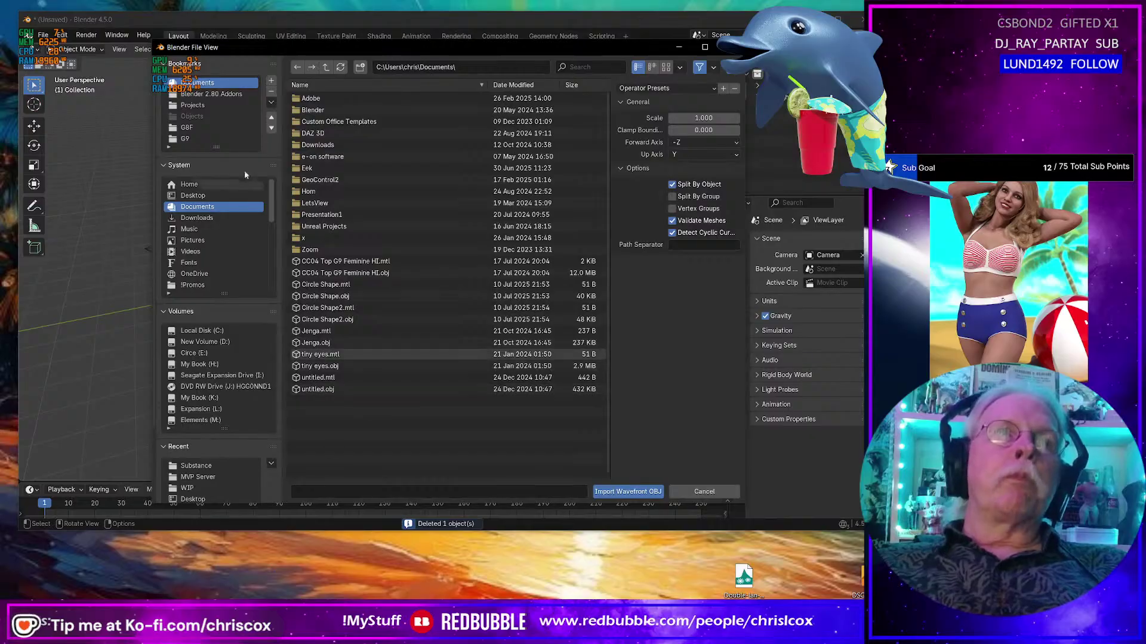
click(208, 106)
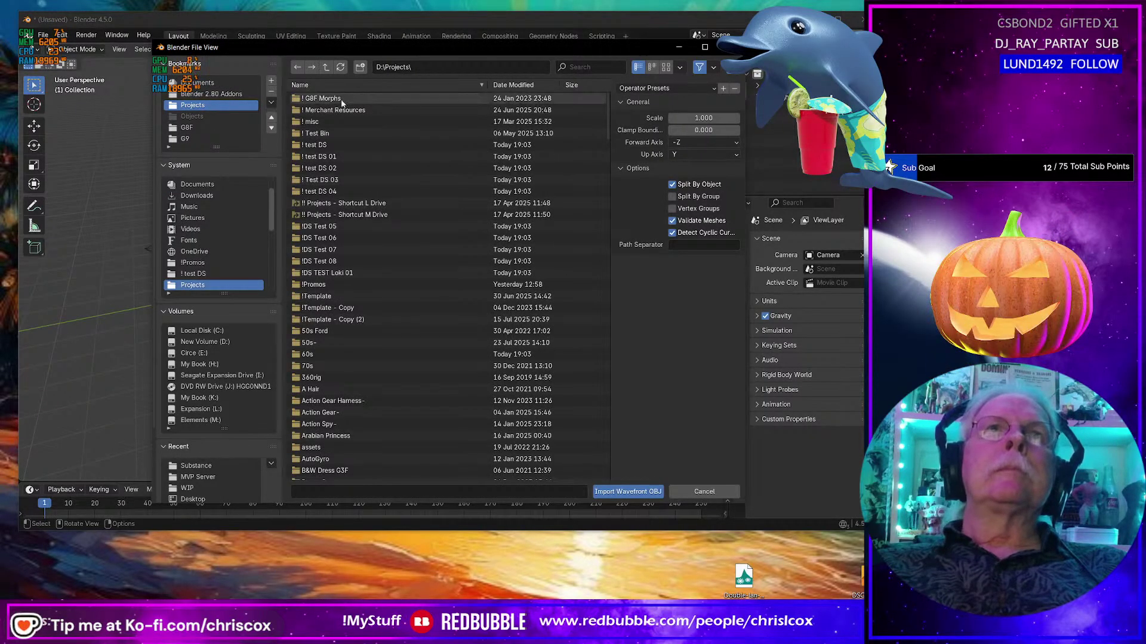
scroll(376, 363, down, 12)
scroll(377, 360, down, 5)
double_click(335, 327)
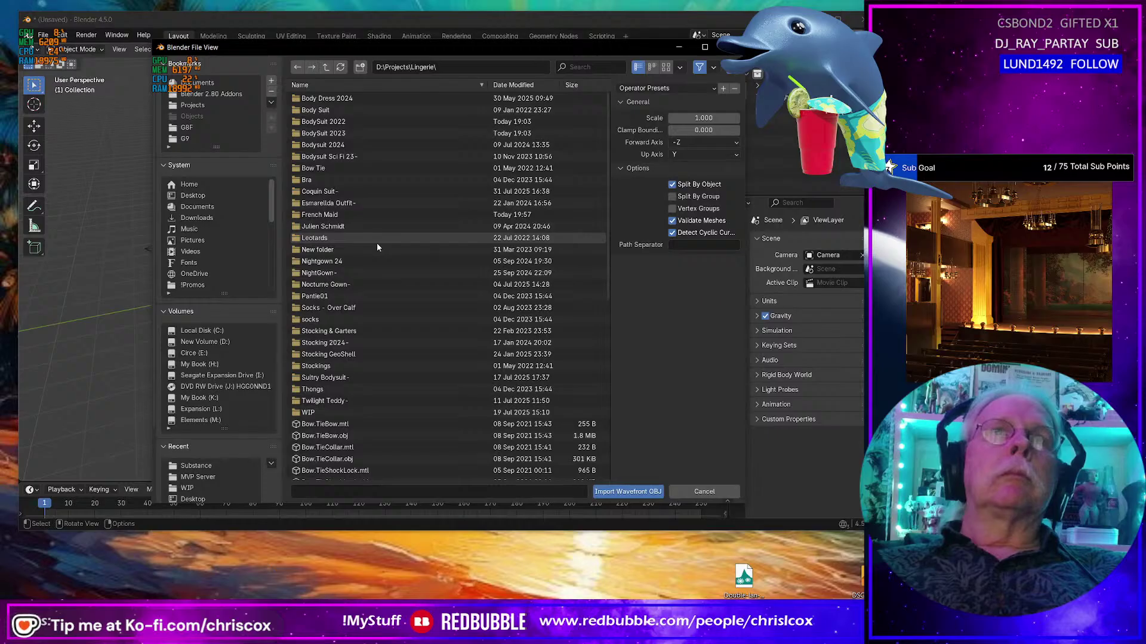
double_click(352, 214)
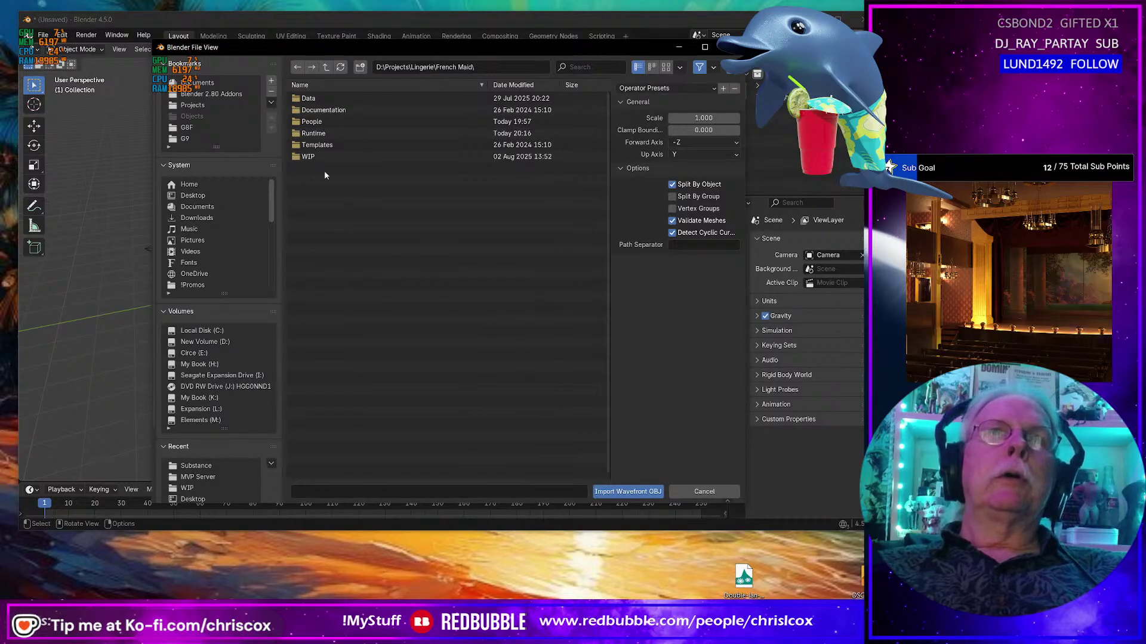
double_click(310, 156)
double_click(305, 99)
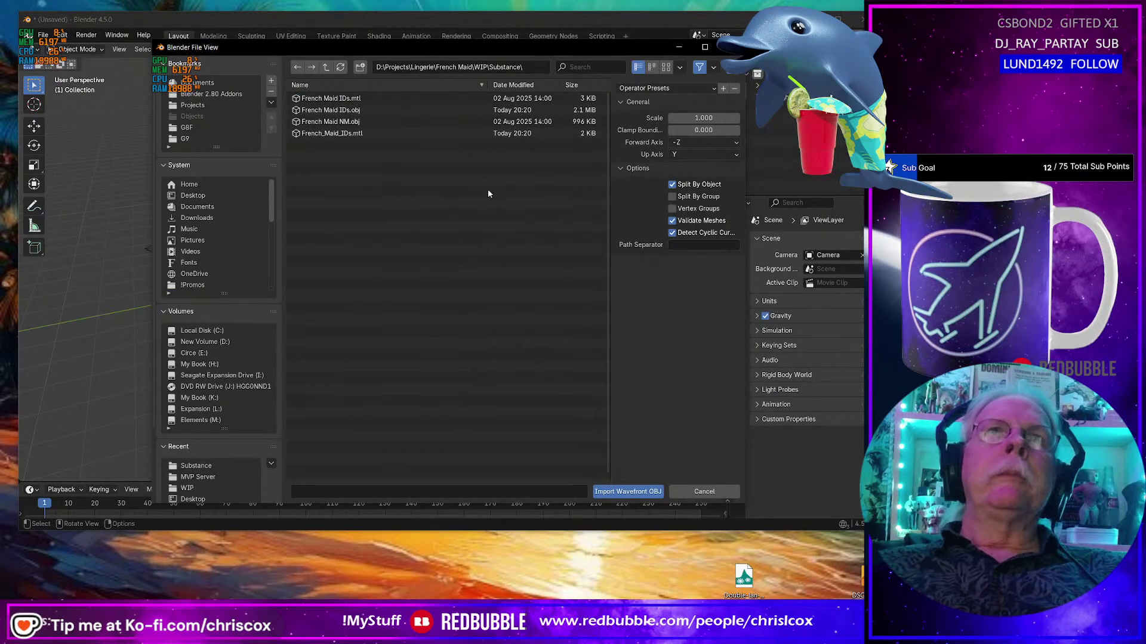
Import French Maid IDs.obj to inspect the outfit mesh, and delete the imported object.
click(344, 110)
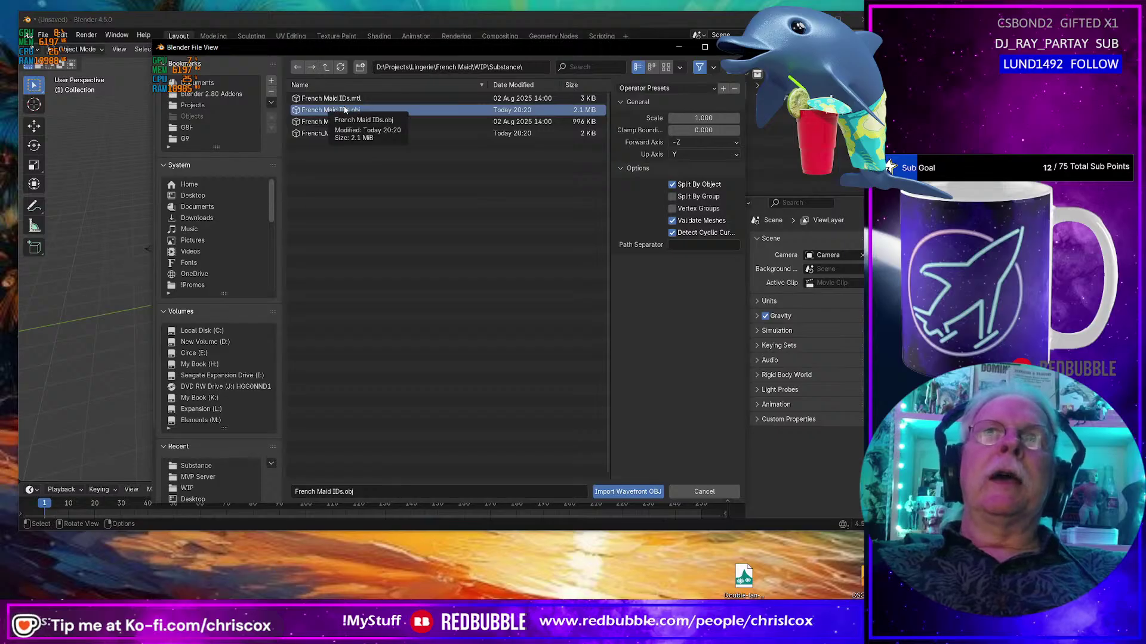
double_click(345, 110)
key(KP_Decimal)
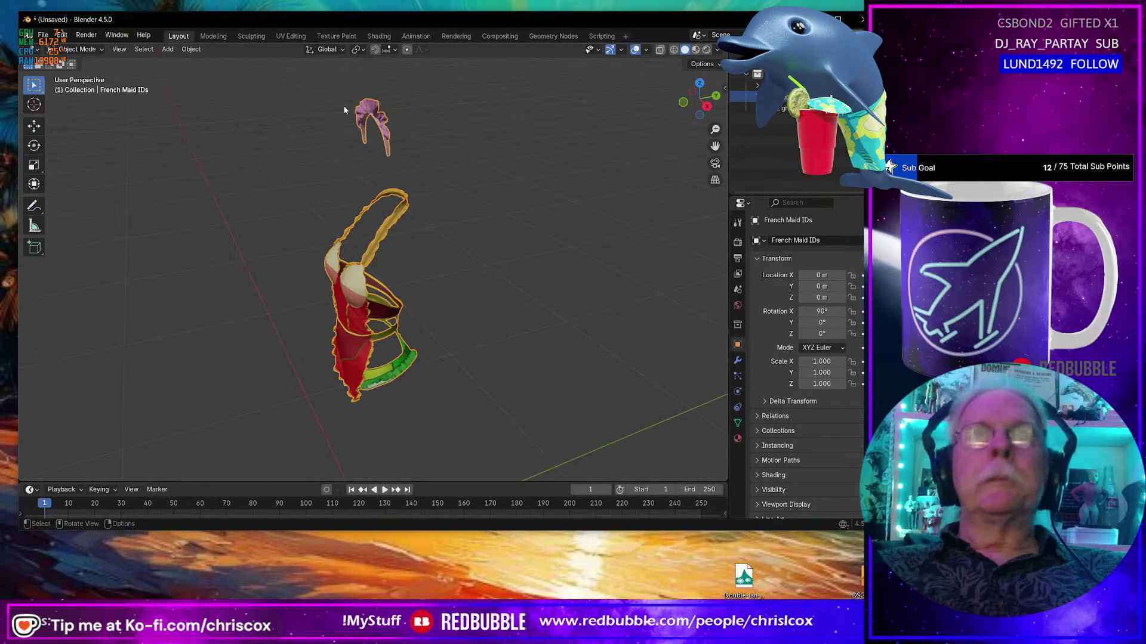
middle_drag(344, 110, 447, 205)
scroll(414, 274, up, 3)
middle_drag(414, 275, 368, 291)
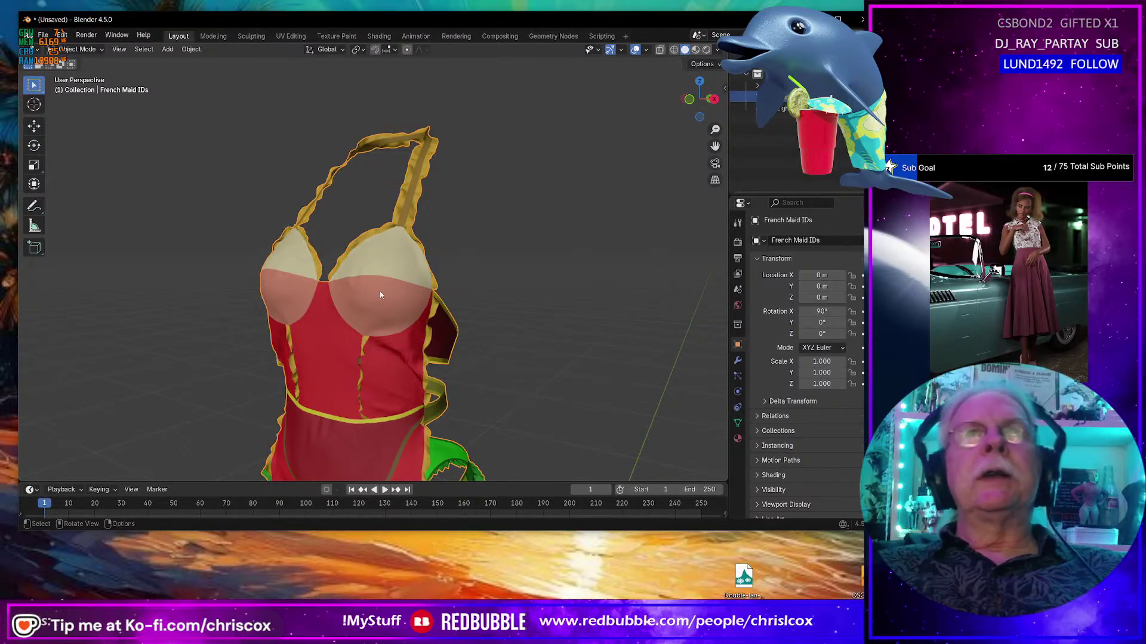
scroll(379, 291, up, 2)
scroll(380, 288, down, 6)
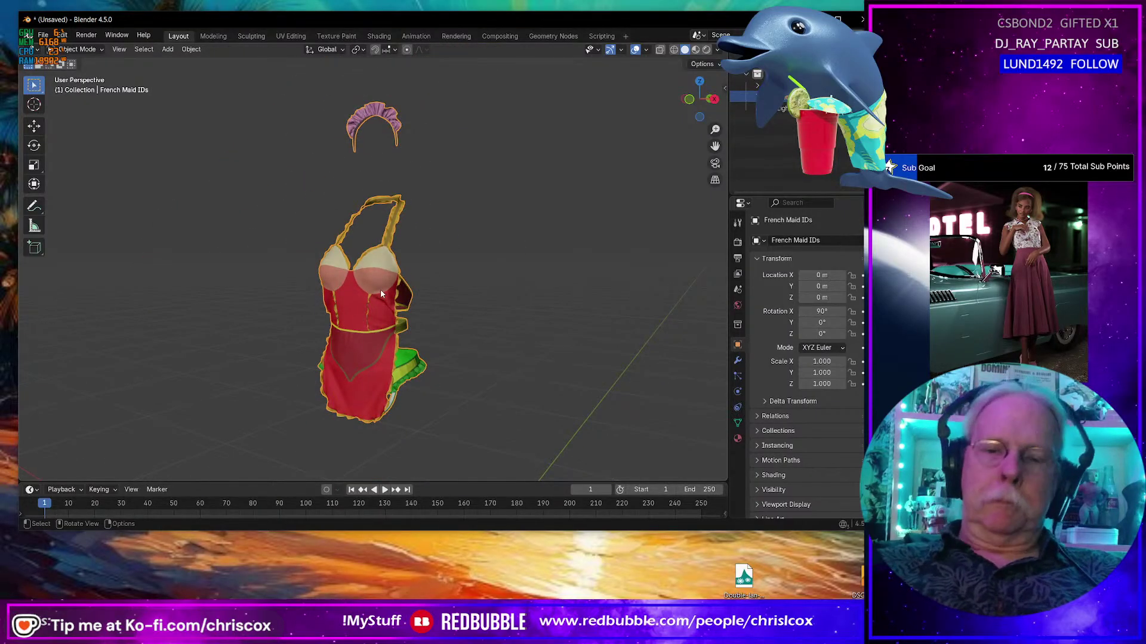
key(Delete)
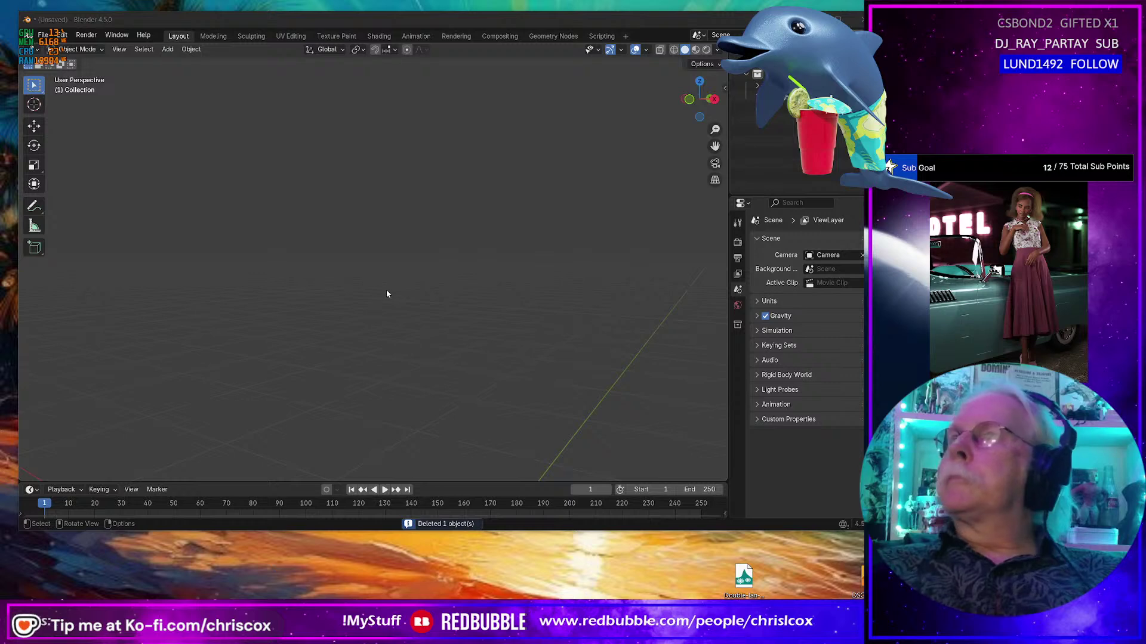
Switch to Daz Studio, hide the Genesis 9 figure with its outfit and show the Genesis 8 Female.
key(alt+Tab)
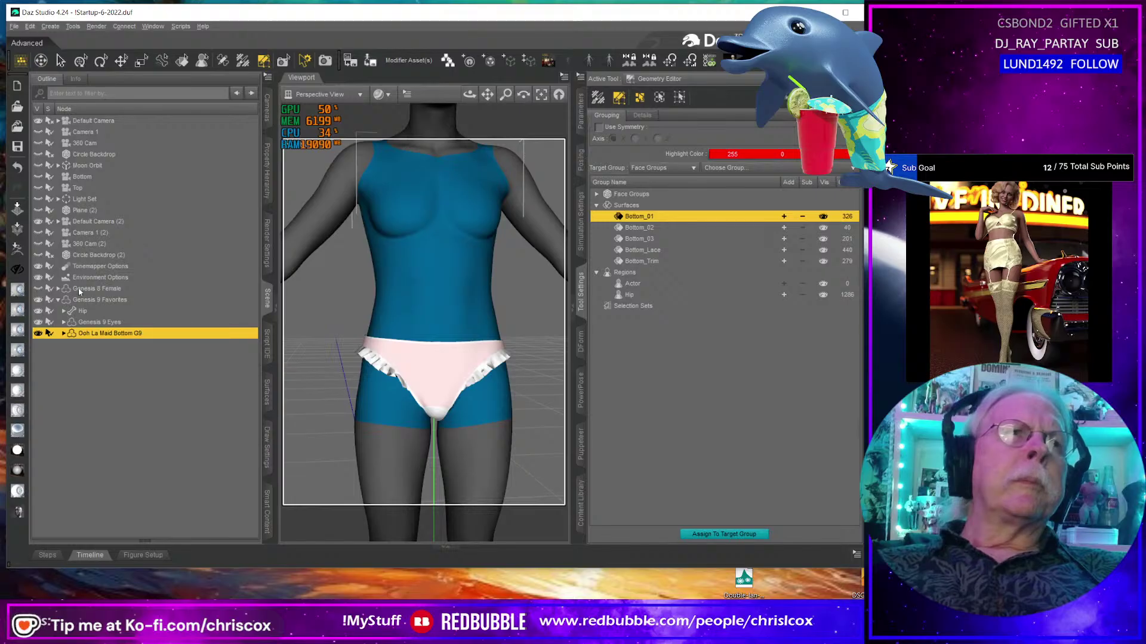
click(38, 300)
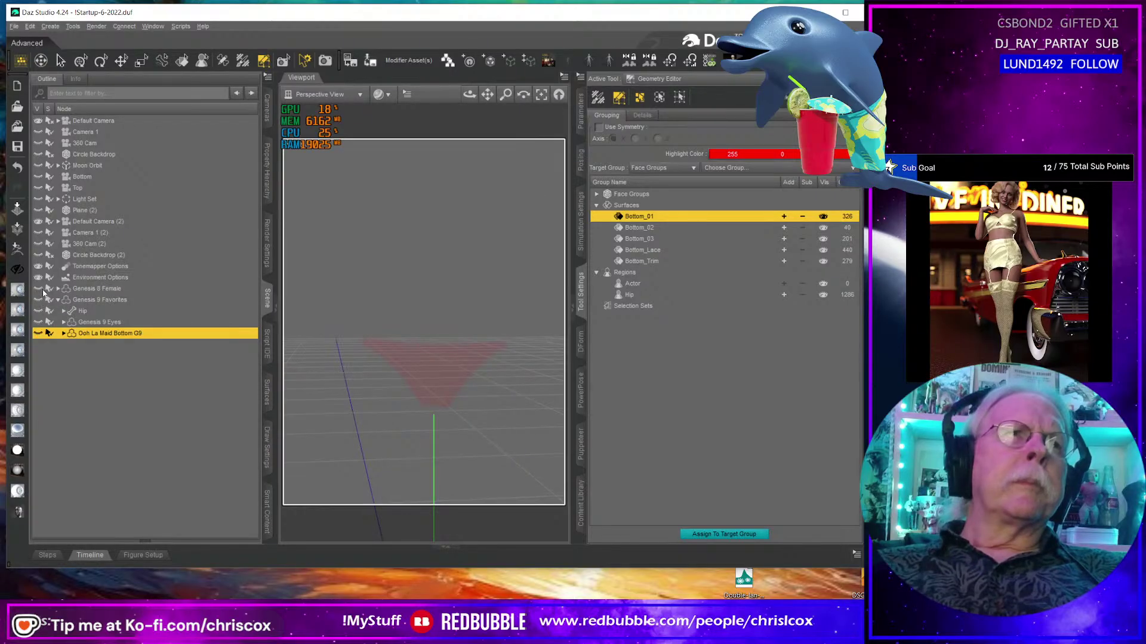
click(41, 293)
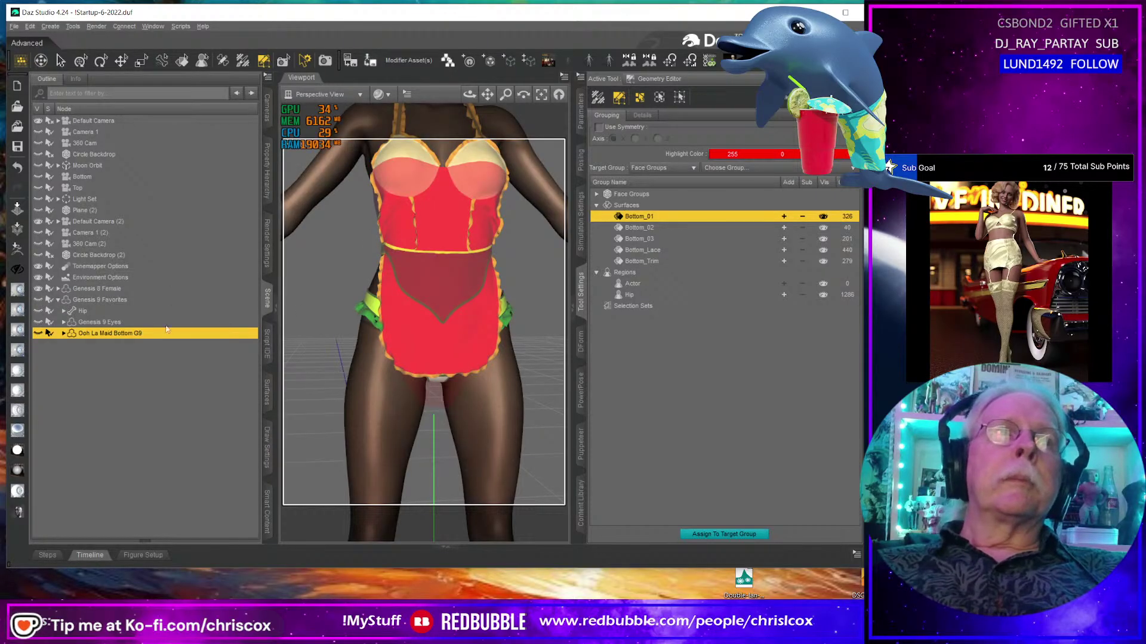
Select the Ooh La Maid Bottom G8 Female and check its mesh smoothing and mesh resolution settings.
click(201, 62)
click(367, 300)
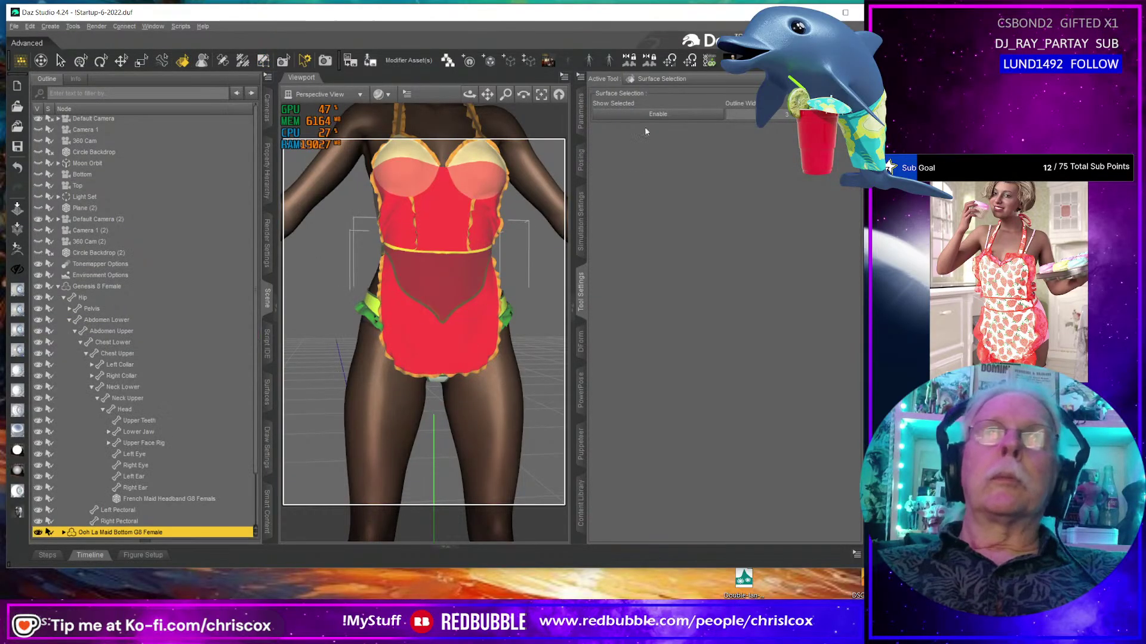
key(F3)
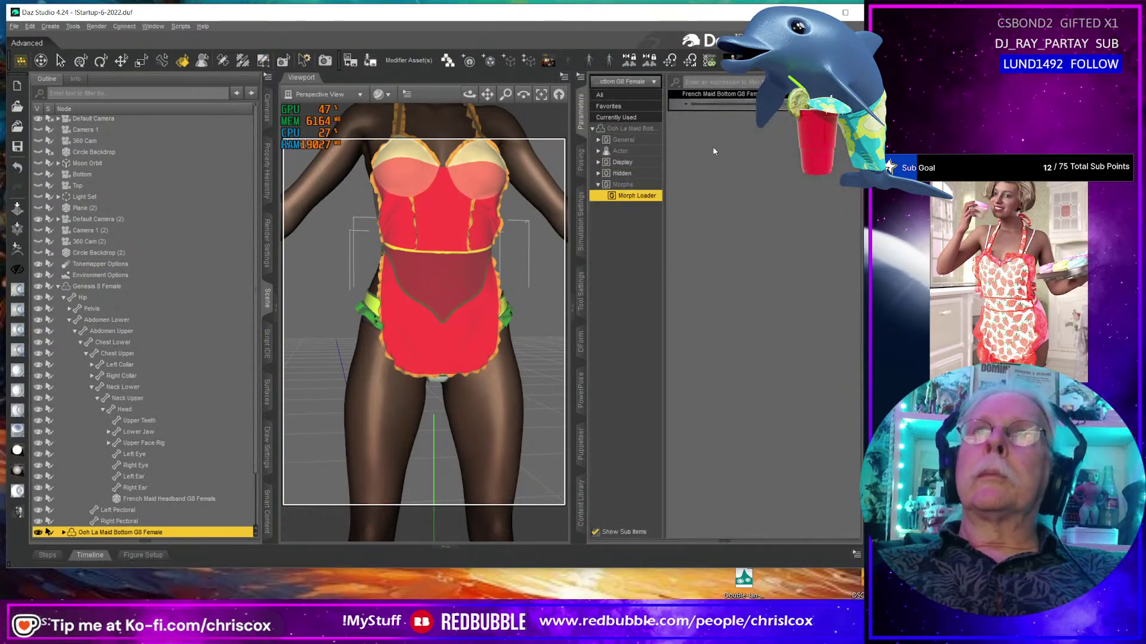
click(622, 141)
click(598, 140)
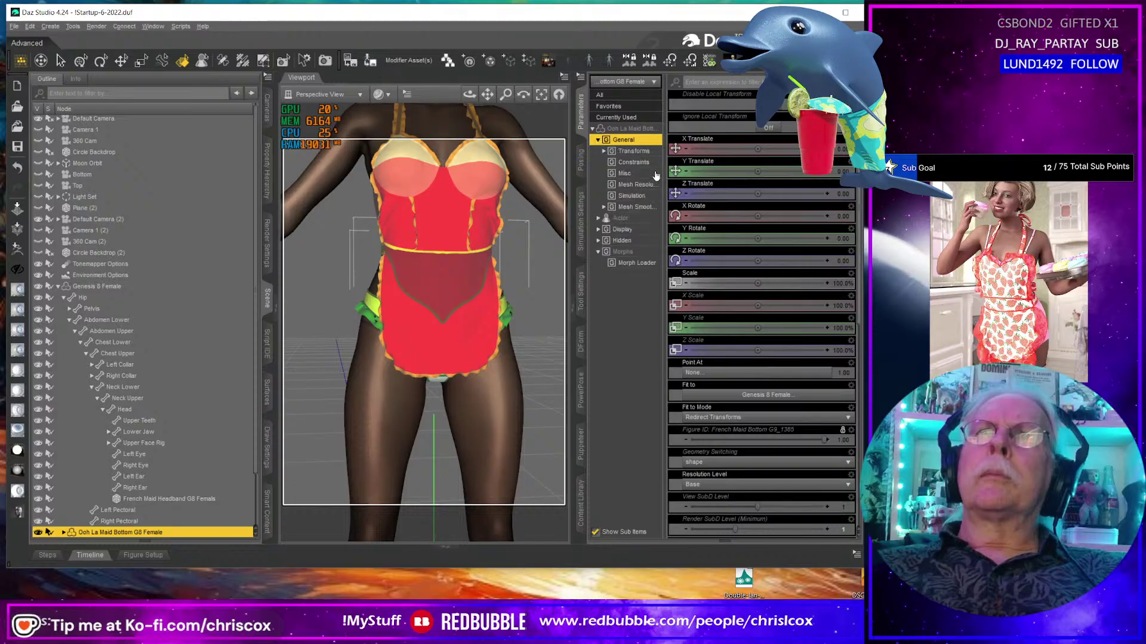
click(649, 208)
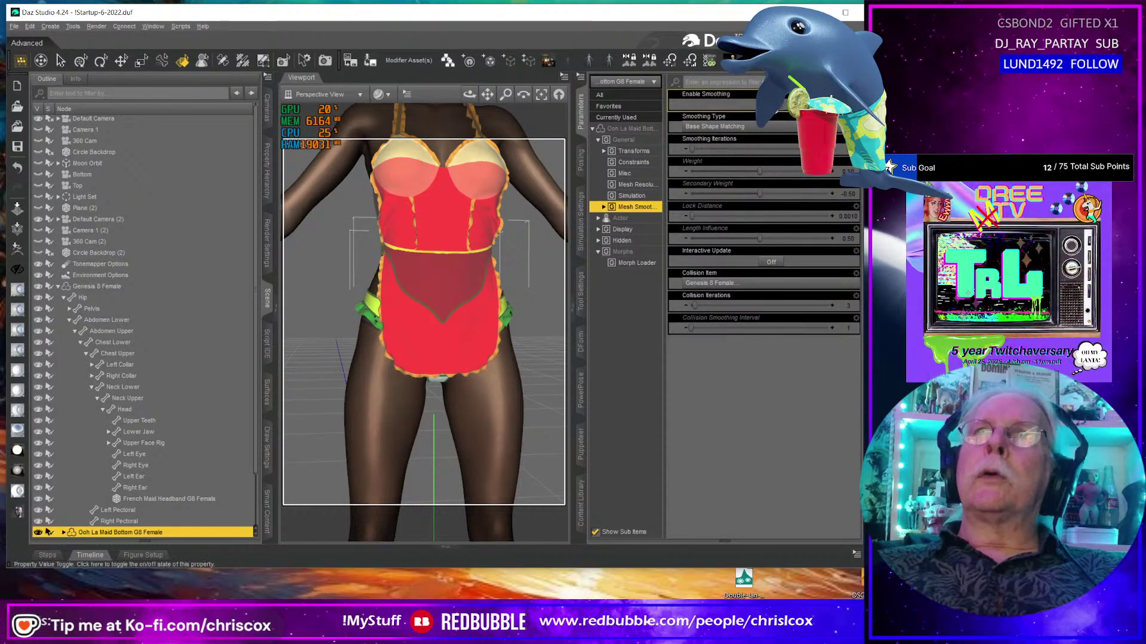
click(636, 184)
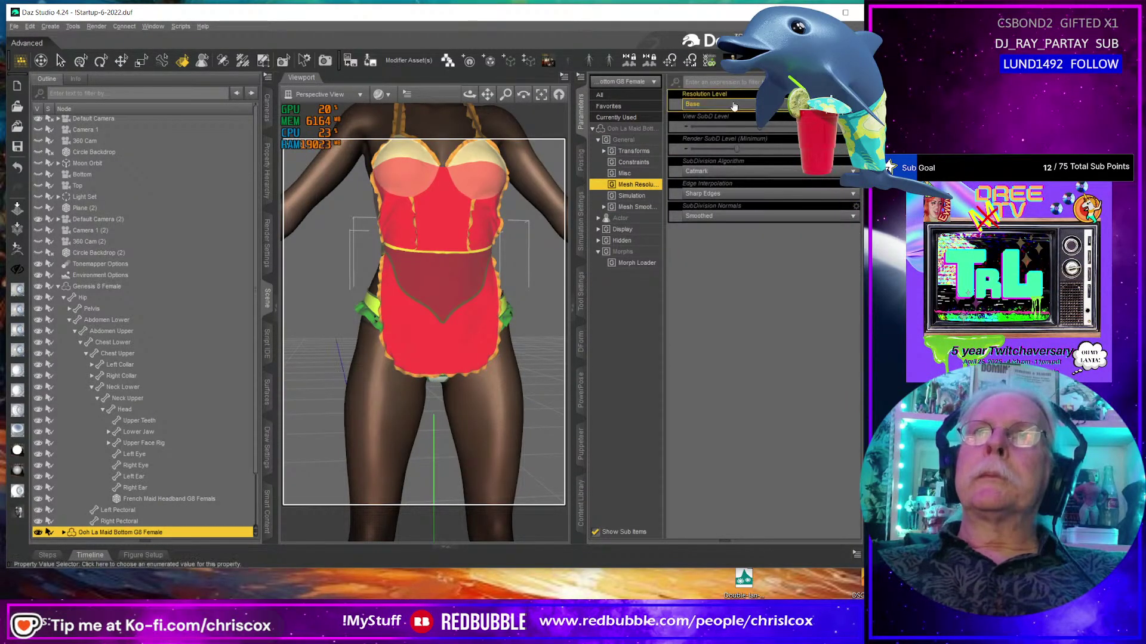
Set the Ooh La Maid Apron G8 Female's resolution level to Base, and check its smoothing and the headband's mesh resolution.
click(480, 263)
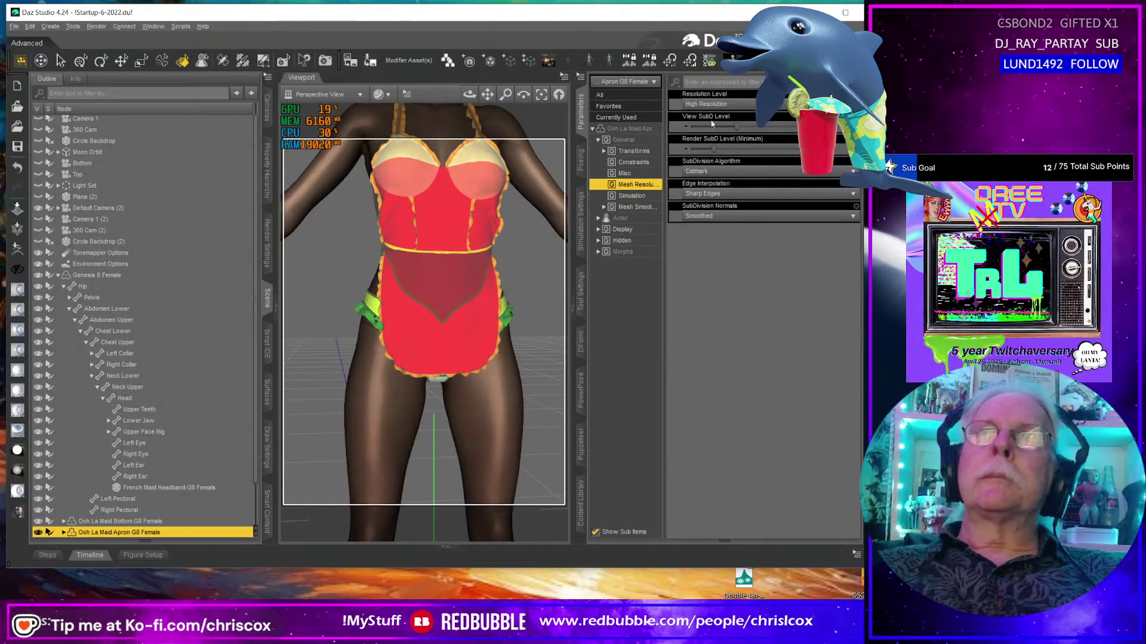
click(636, 207)
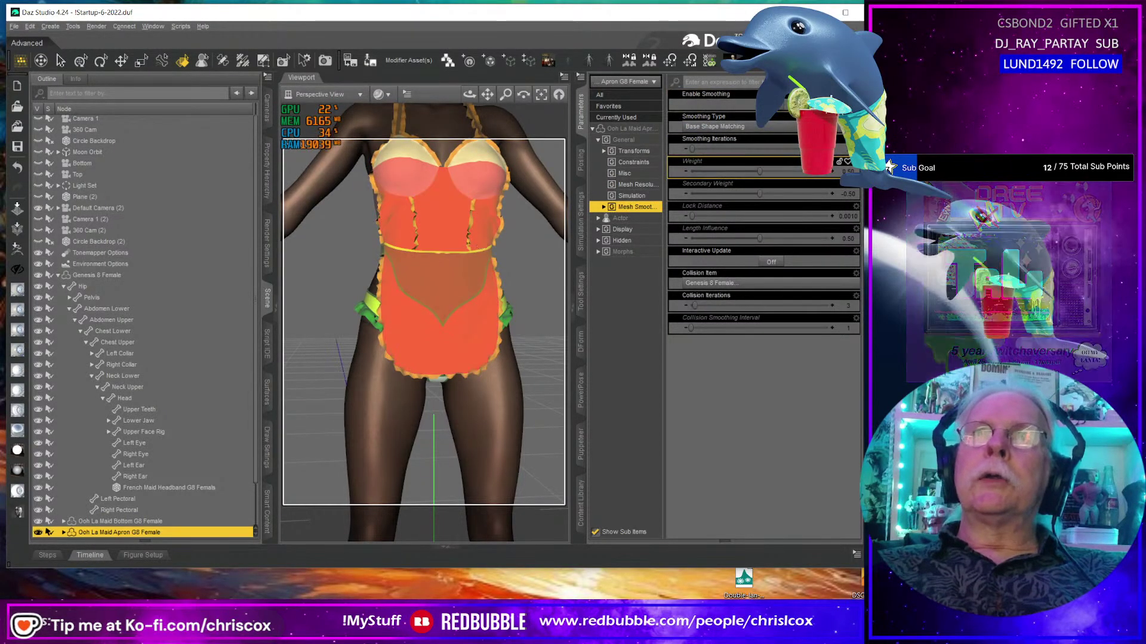
middle_drag(482, 158, 468, 220)
click(436, 132)
middle_drag(472, 173, 477, 185)
click(645, 219)
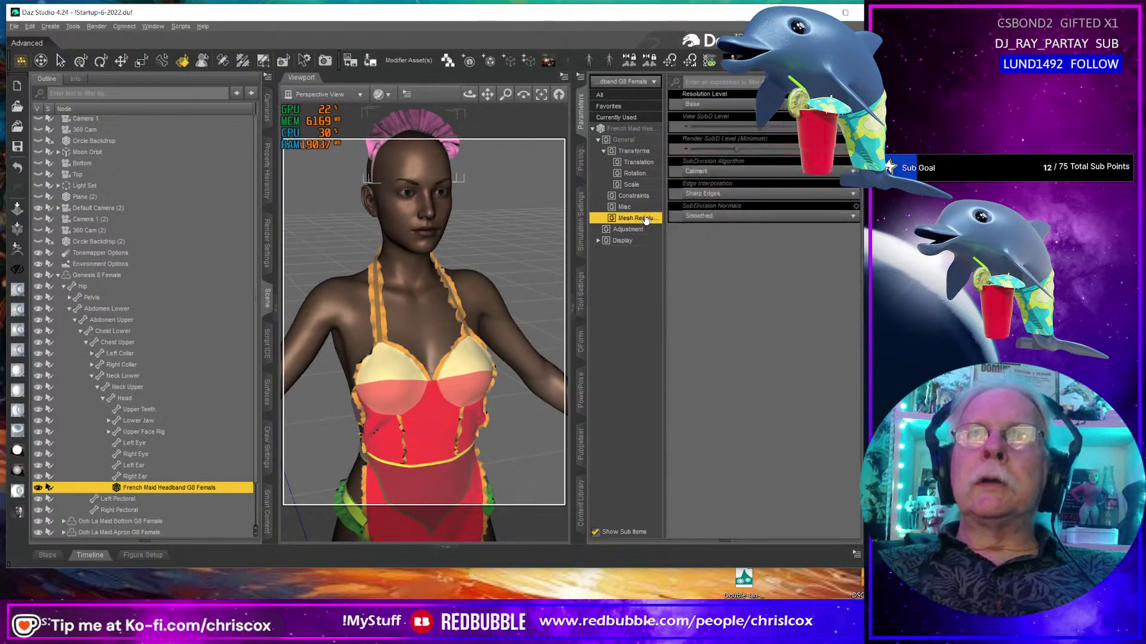
Select the G8 headband, apron and bottom together and export them as OBJ, overwriting French Maid IDs.obj.
scroll(416, 362, down, 5)
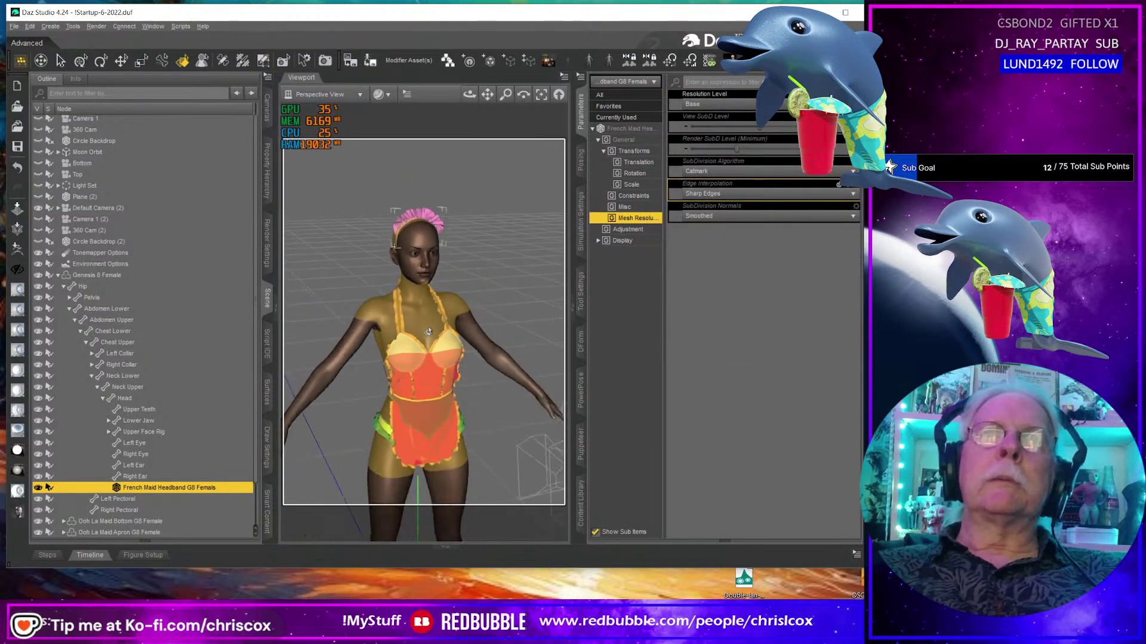
ctrl+click(416, 362)
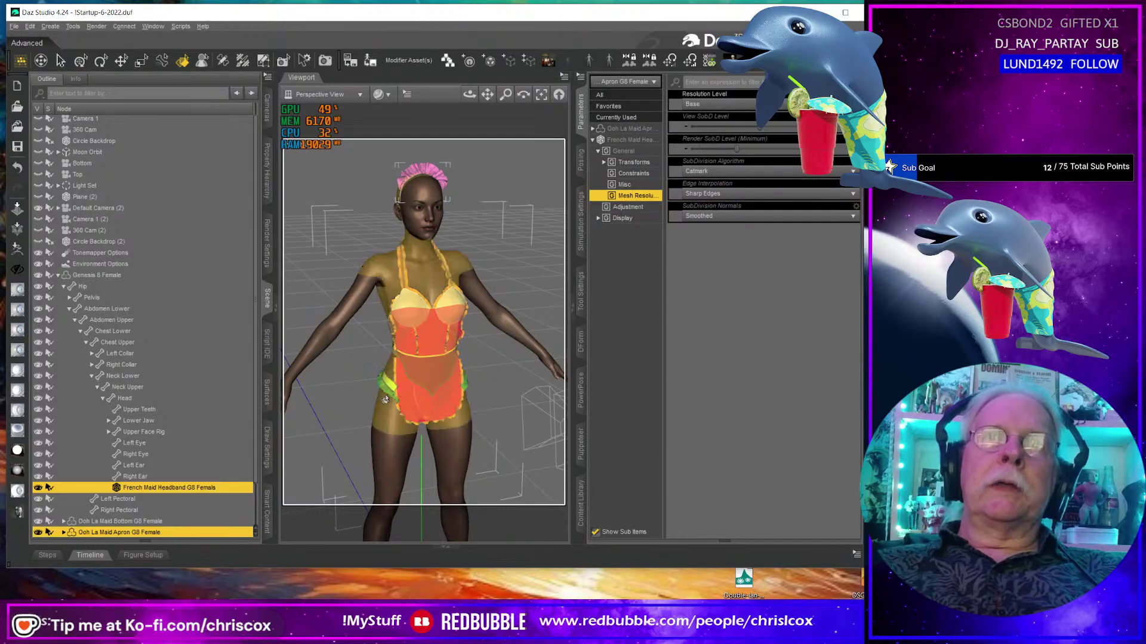
ctrl+click(420, 385)
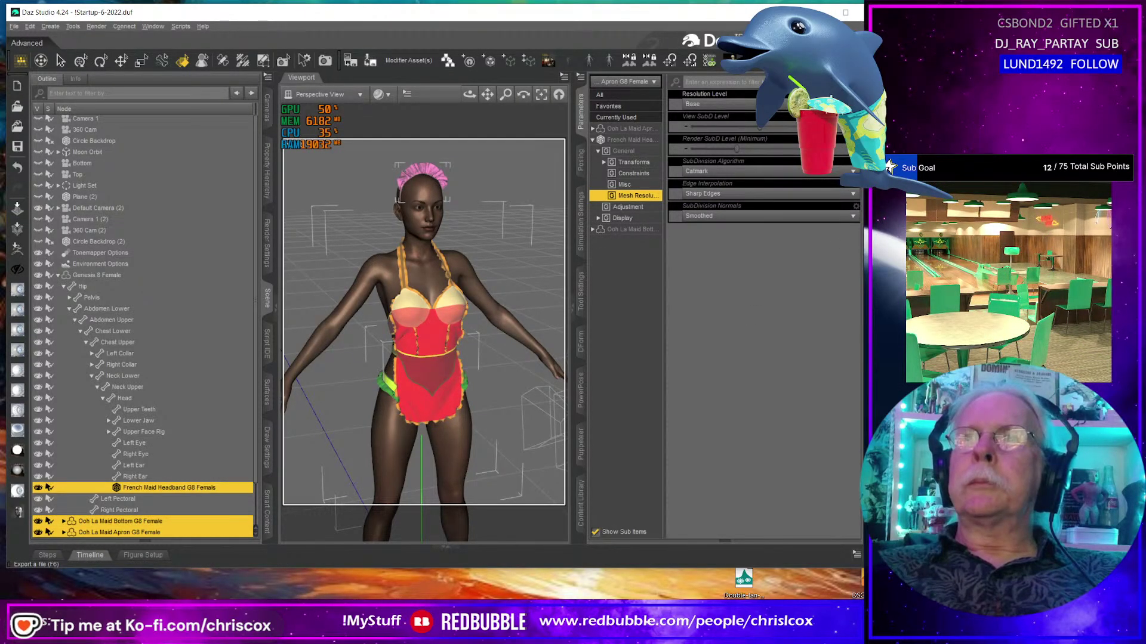
key(F6)
click(232, 79)
double_click(231, 80)
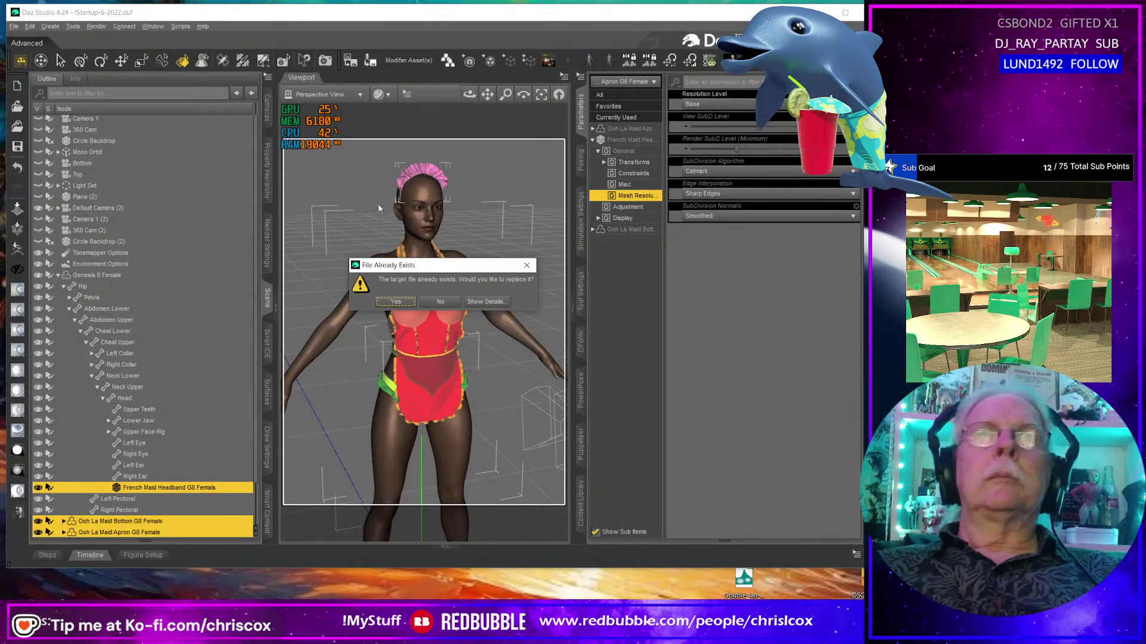
click(408, 301)
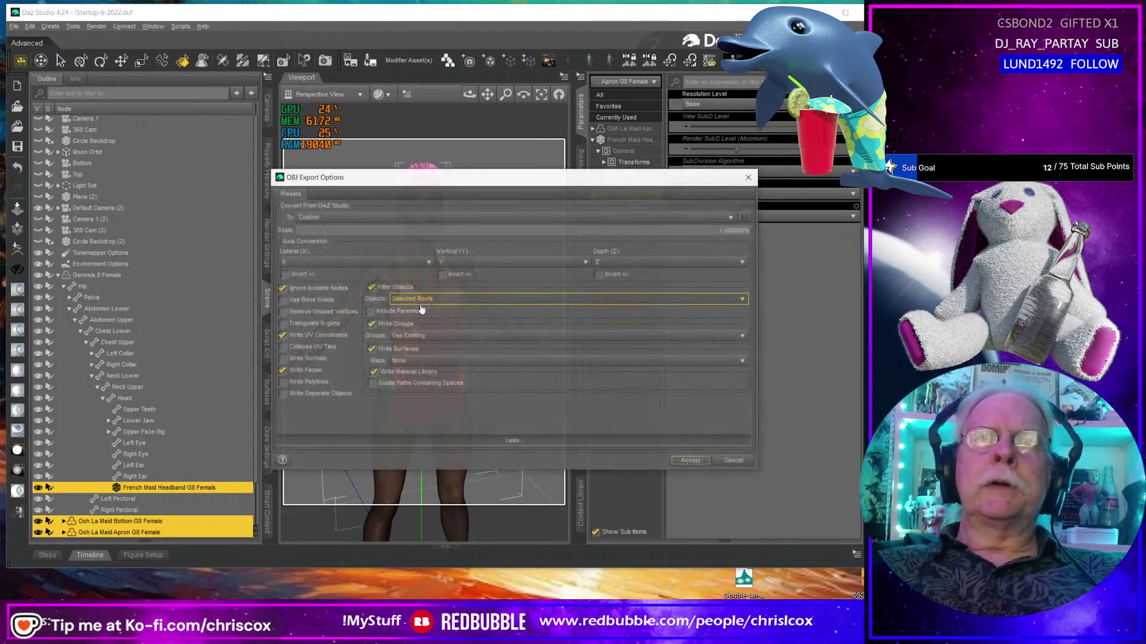
click(691, 460)
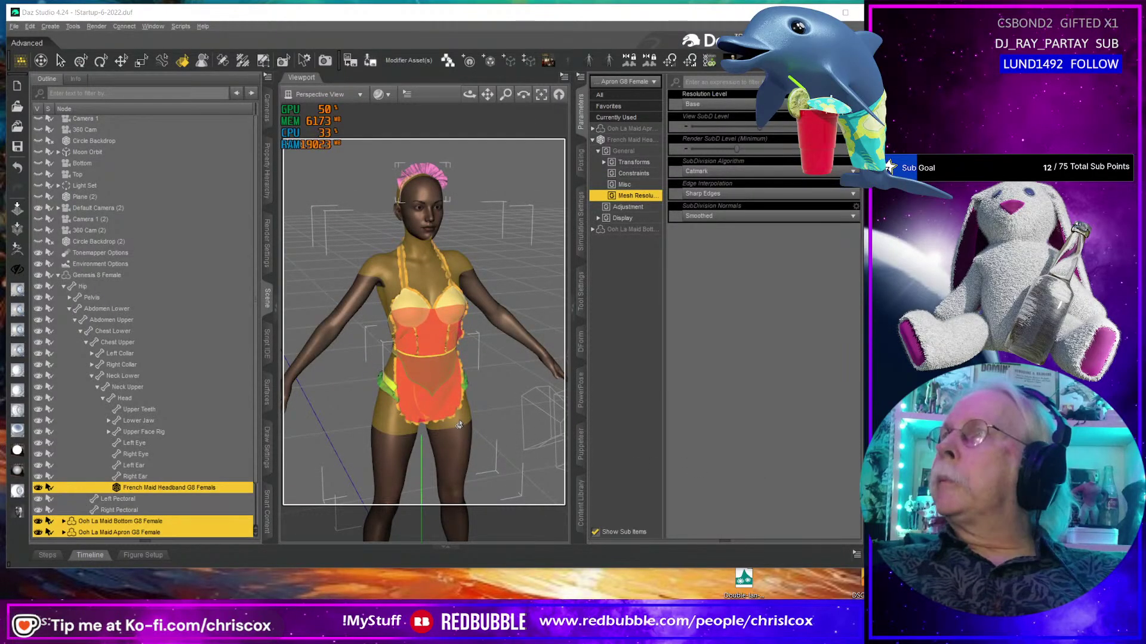
Switch to Blender and import the re-exported French Maid IDs.obj from the Substance folder.
key(ctrl+i)
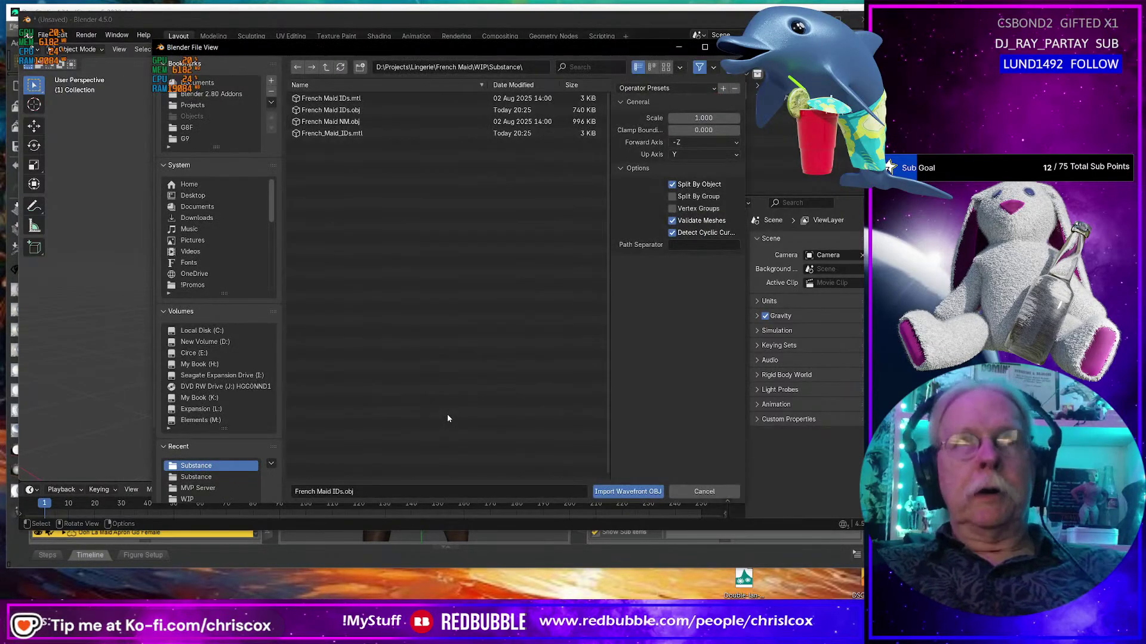
click(628, 492)
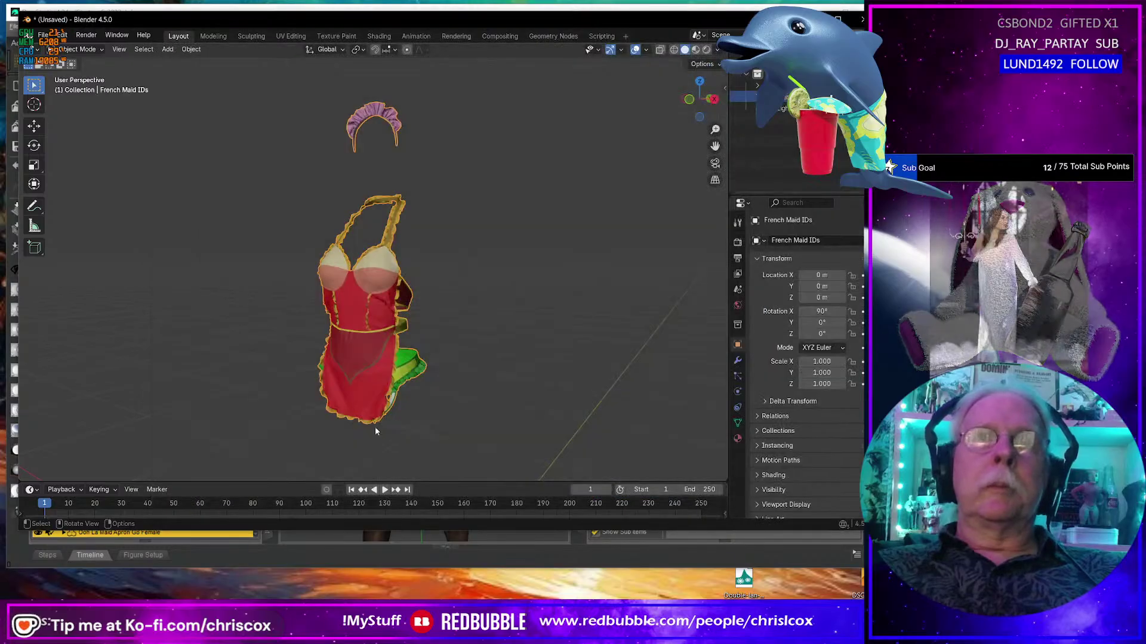
middle_drag(385, 408, 511, 277)
right_click(388, 351)
mouse_move(388, 351)
click(362, 315)
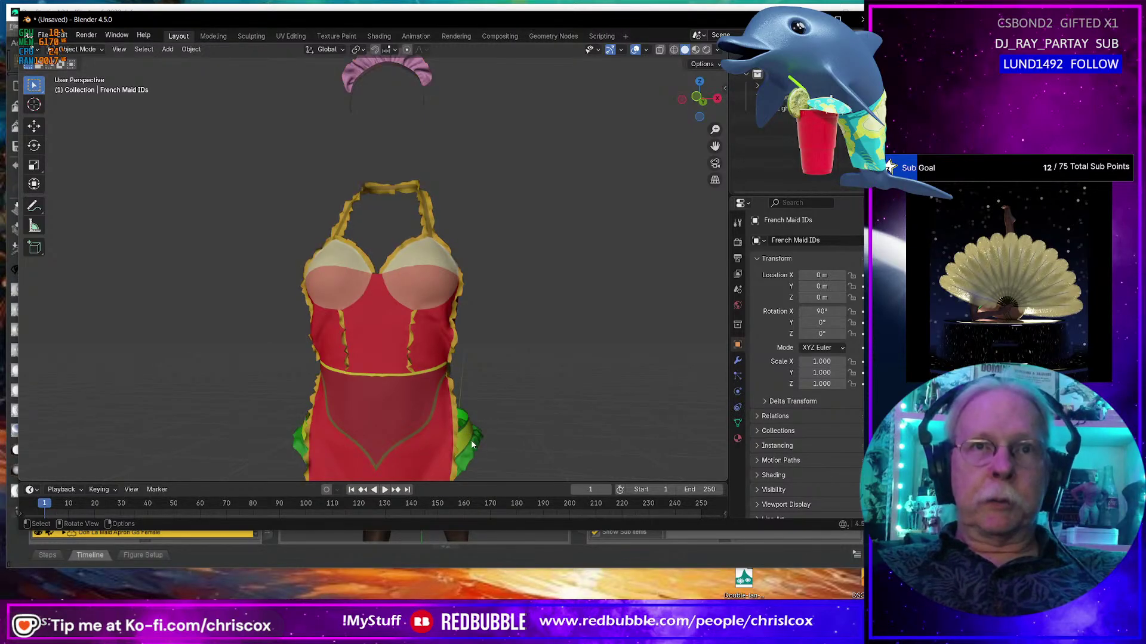
Enter Edit Mode on the outfit mesh and grow the selection until it covers the whole green bottom.
key(Tab)
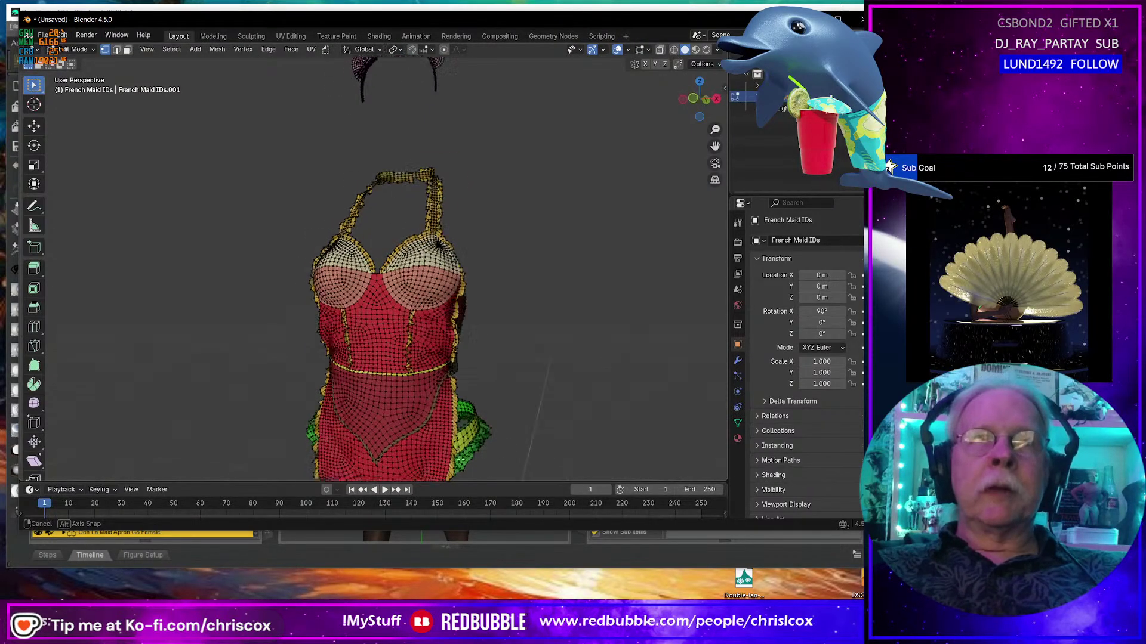
middle_drag(485, 444, 425, 454)
key(ctrl+KP_Add)
key(ctrl+KP_Add)
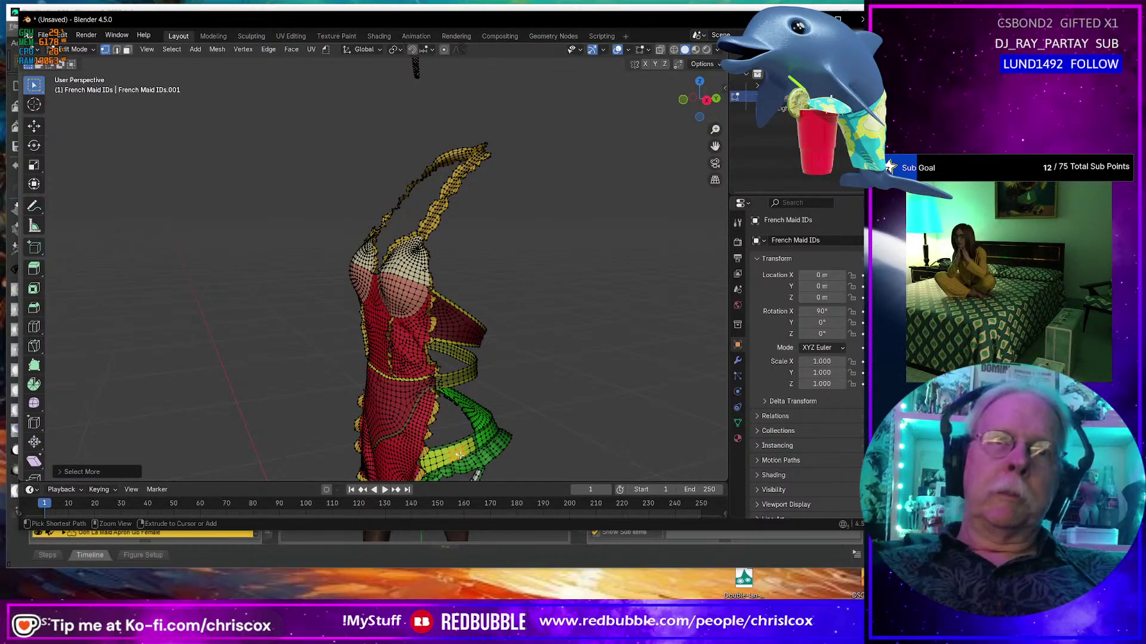
key(ctrl+KP_Add)
key(ctrl+KP_Add)
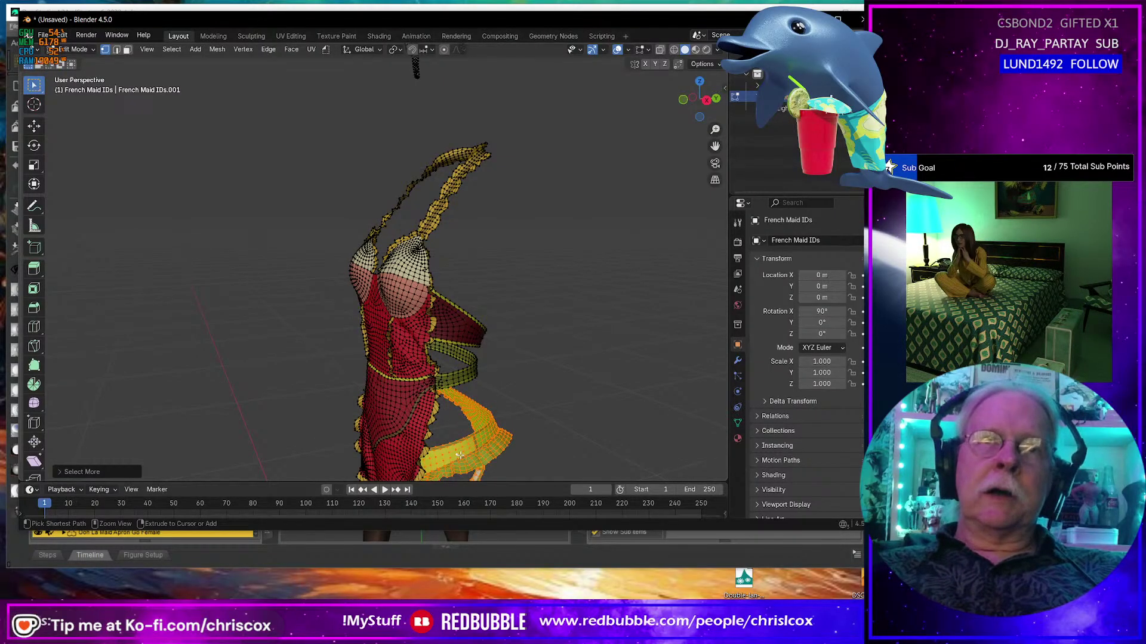
Move the selected bottom along the X axis until it stands clear of the apron, and return to Object Mode.
middle_drag(460, 456, 553, 431)
key(g)
key(x)
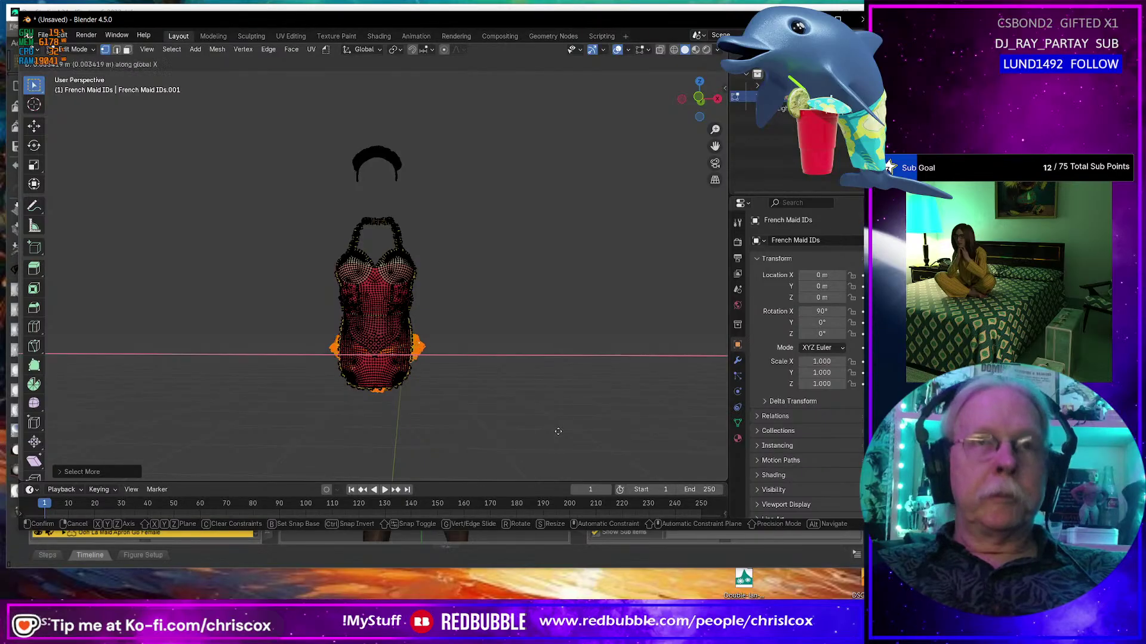
click(690, 429)
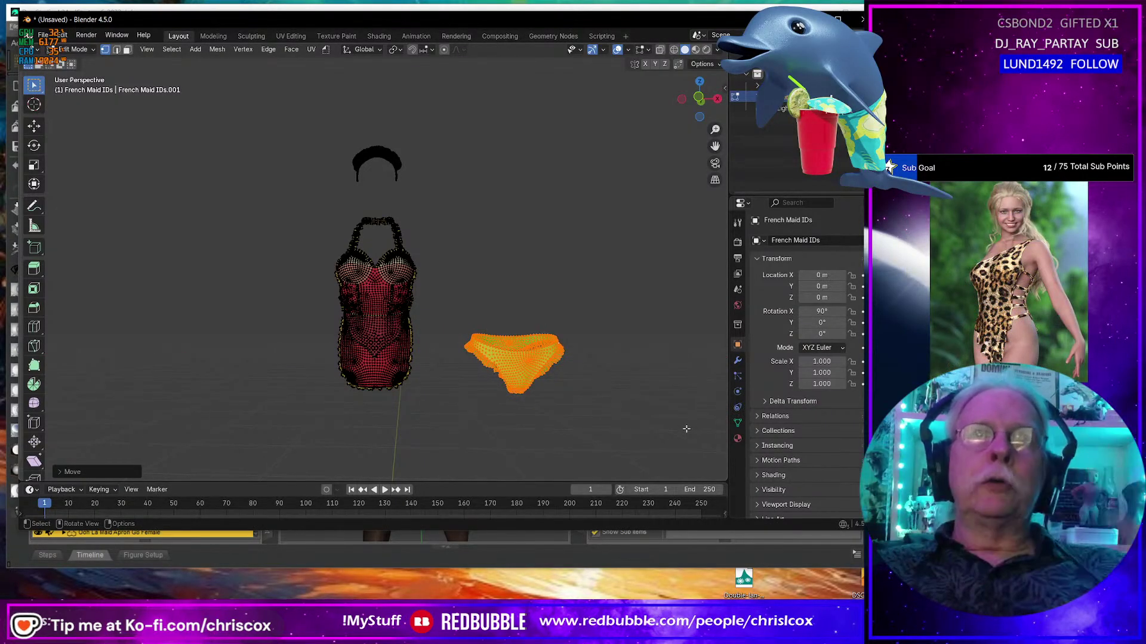
middle_drag(627, 434, 457, 385)
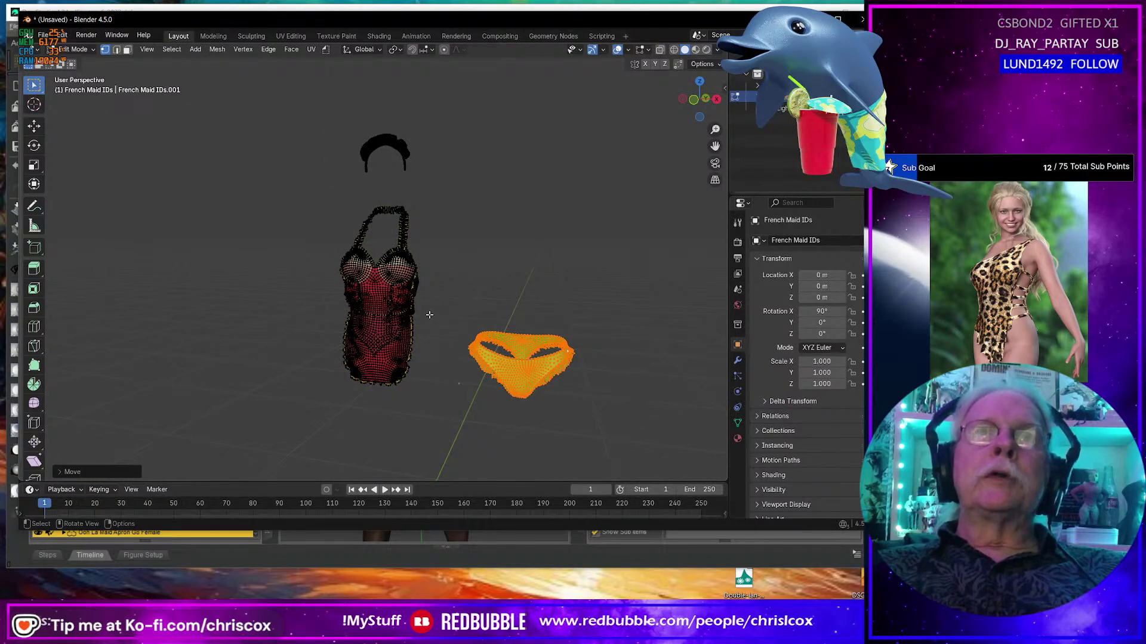
key(Tab)
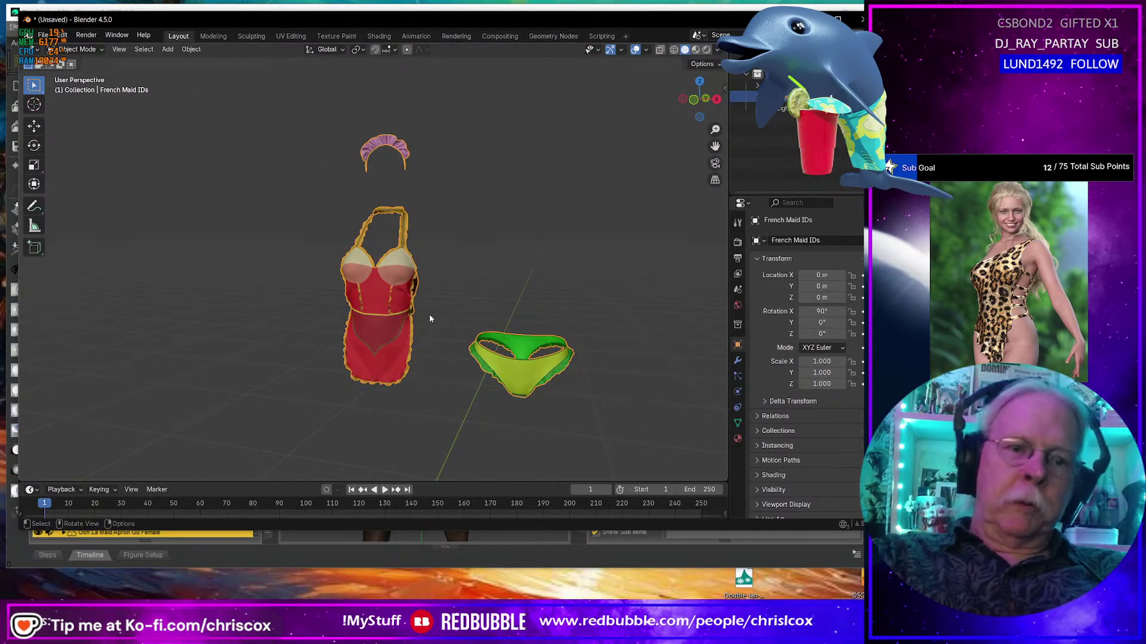
Export the rearranged outfit as OBJ with materials, overwriting French Maid IDs.obj in the Substance folder.
key(ctrl+shift+e)
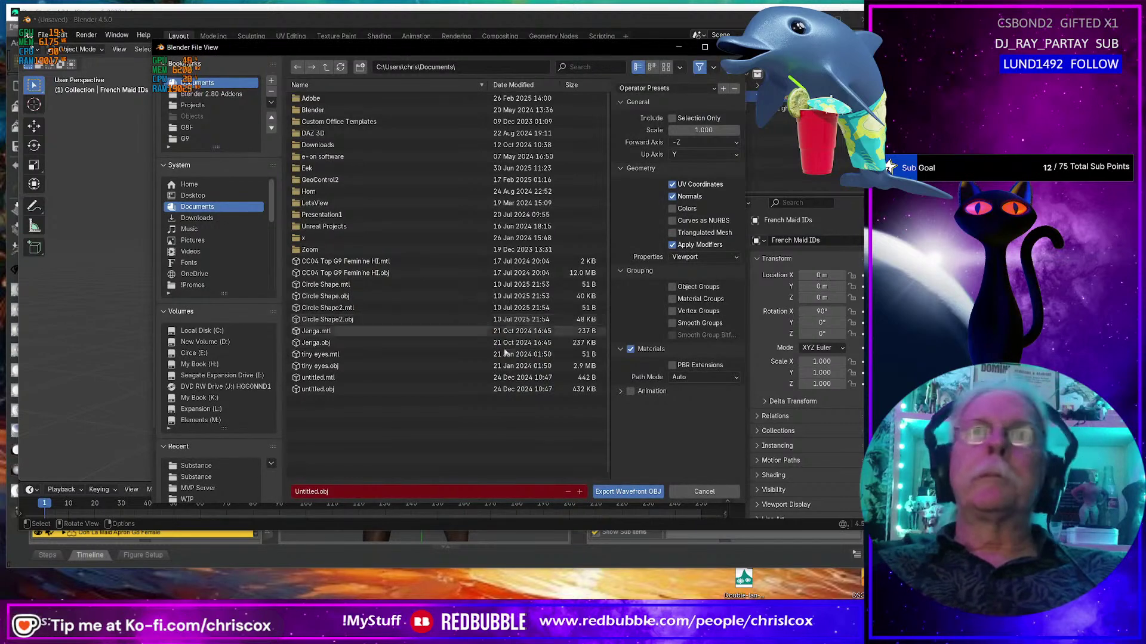
click(196, 466)
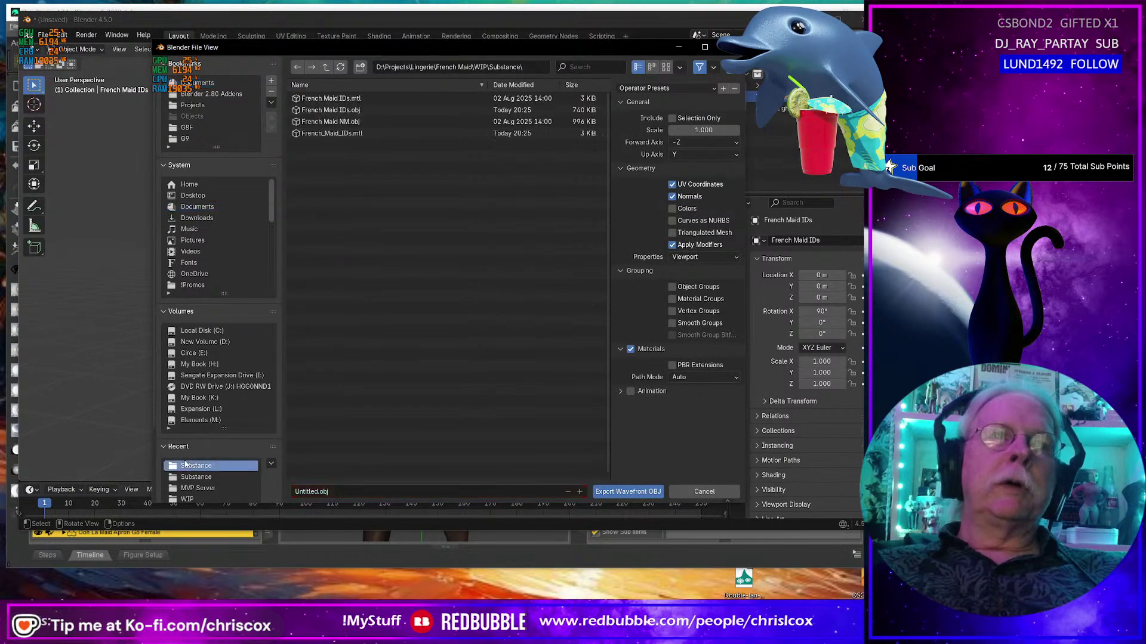
double_click(338, 111)
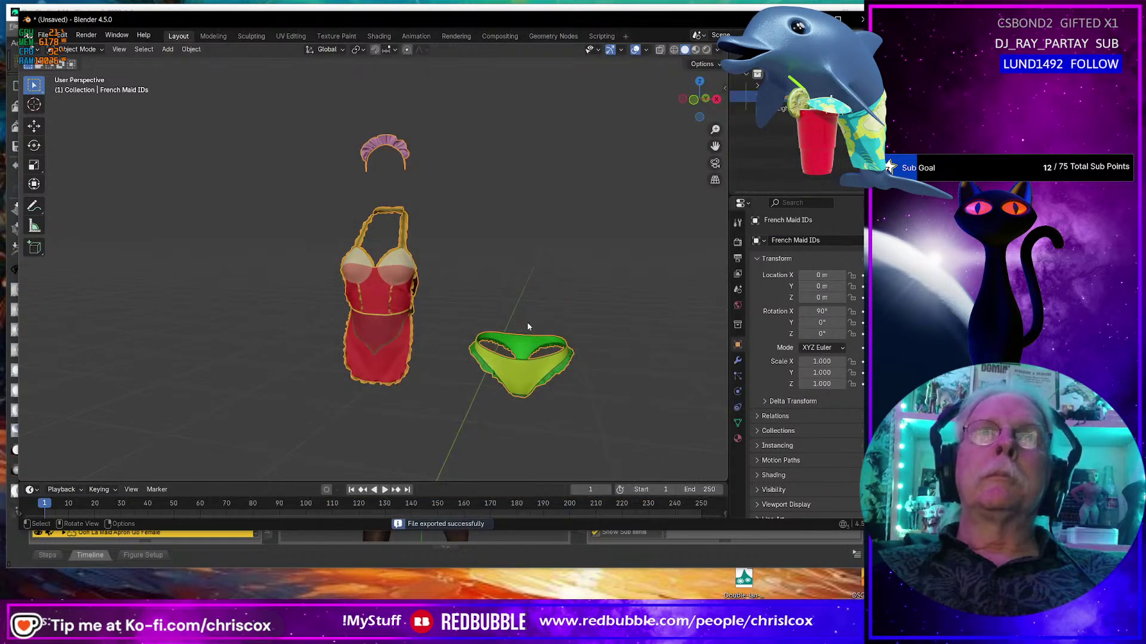
Export the outfit again as OBJ without materials, overwriting French Maid NM.obj in the Substance folder.
key(shift+r)
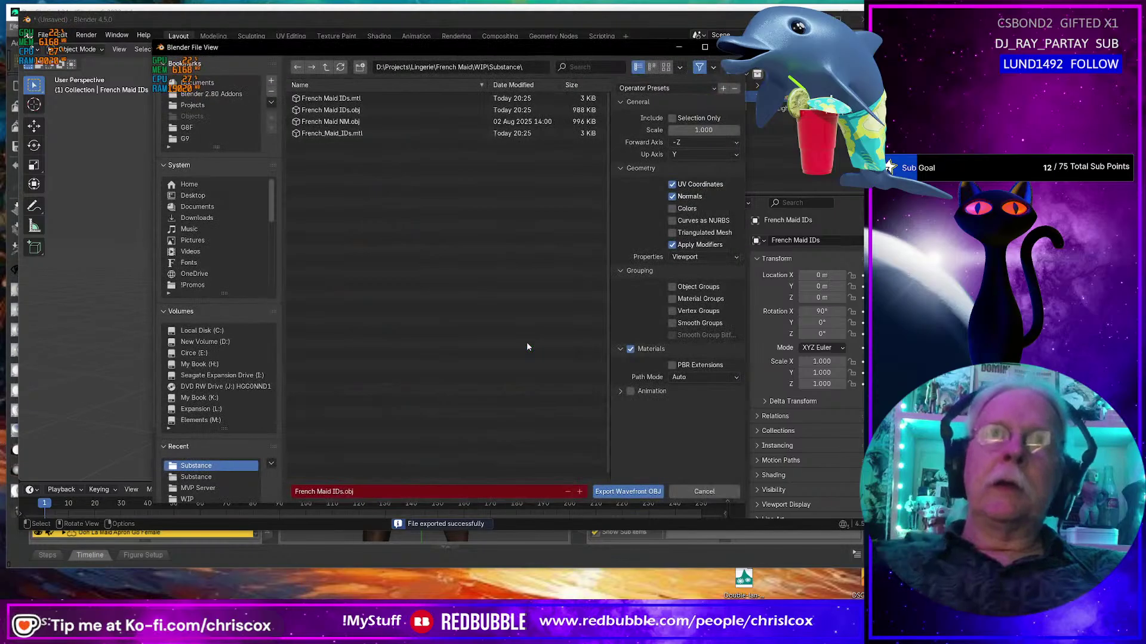
click(631, 349)
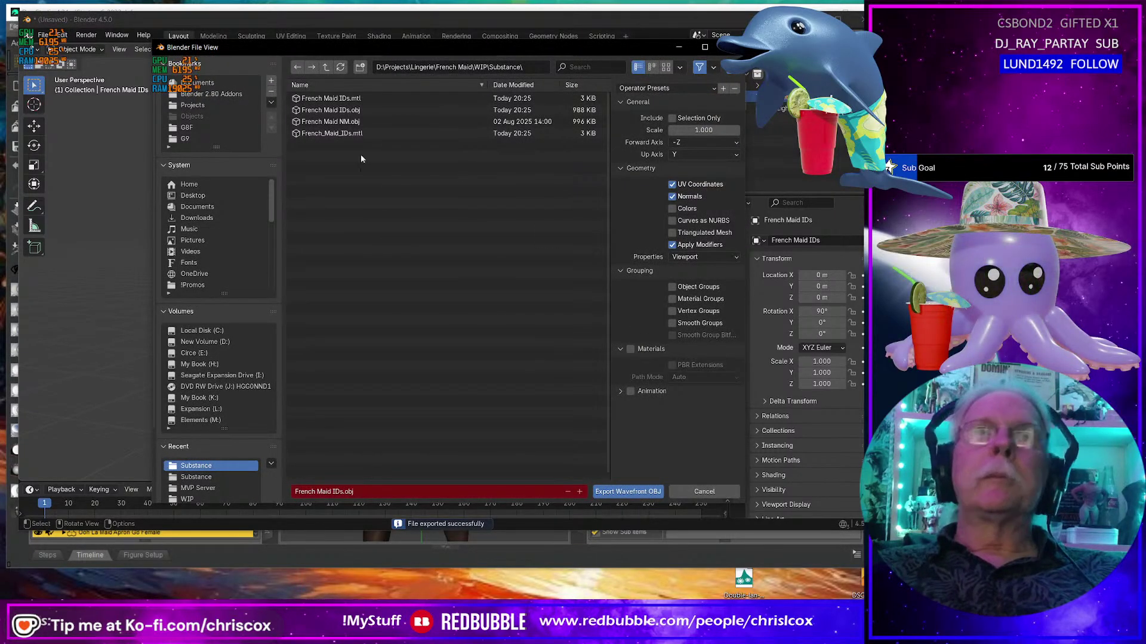
click(348, 123)
double_click(347, 122)
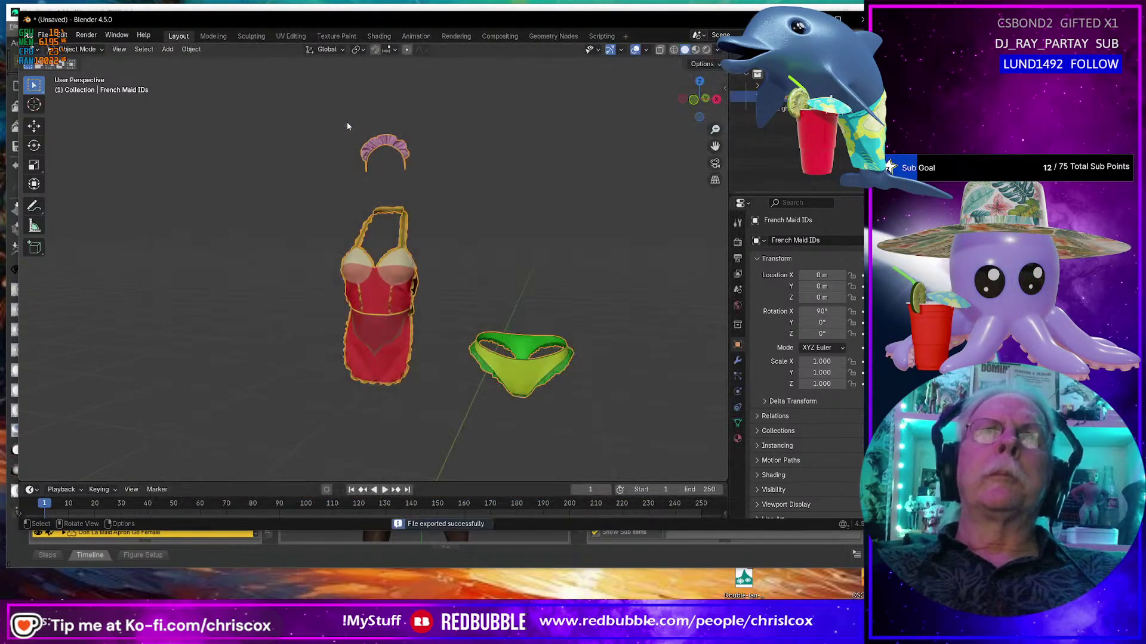
middle_drag(572, 367, 447, 177)
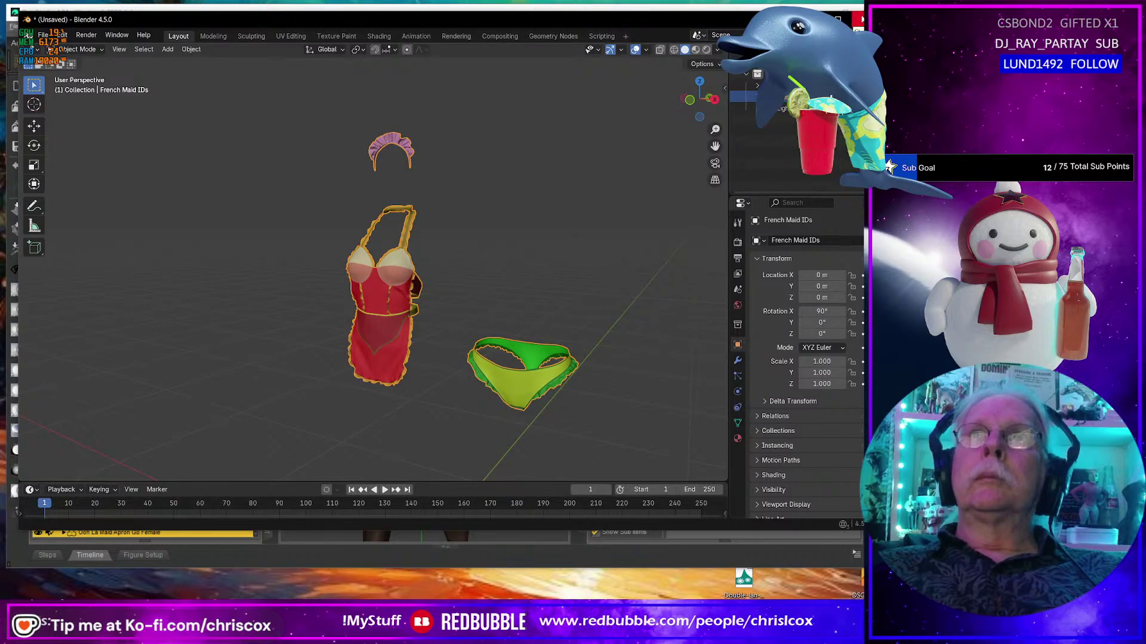
Close Blender without saving, switch to Adobe Substance 3D Painter, and dismiss its home screen.
click(859, 19)
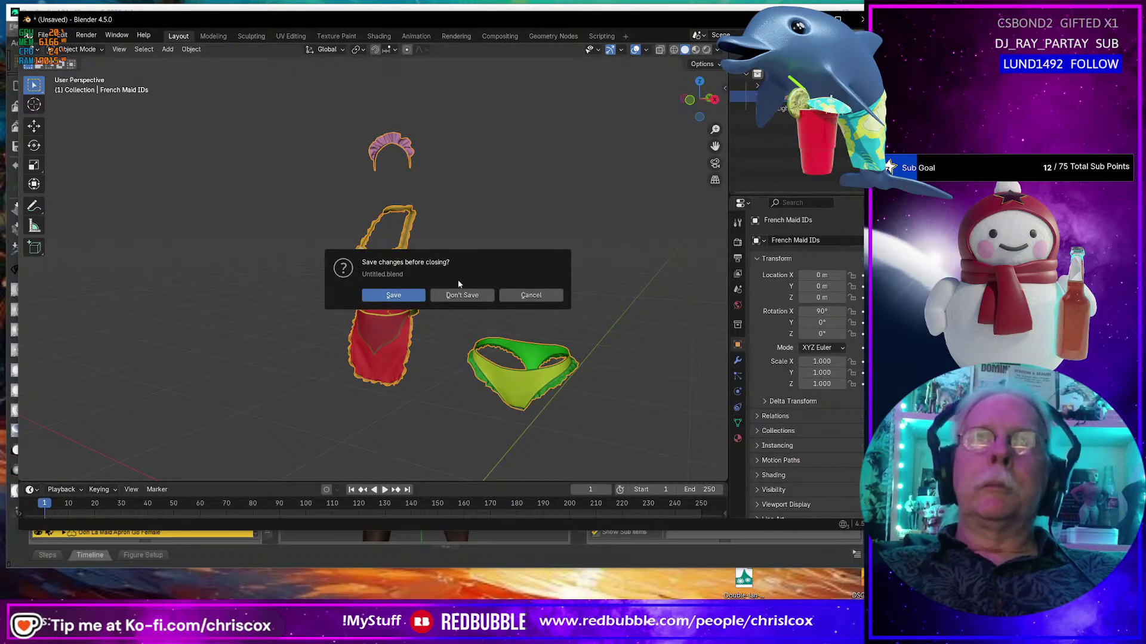
click(444, 297)
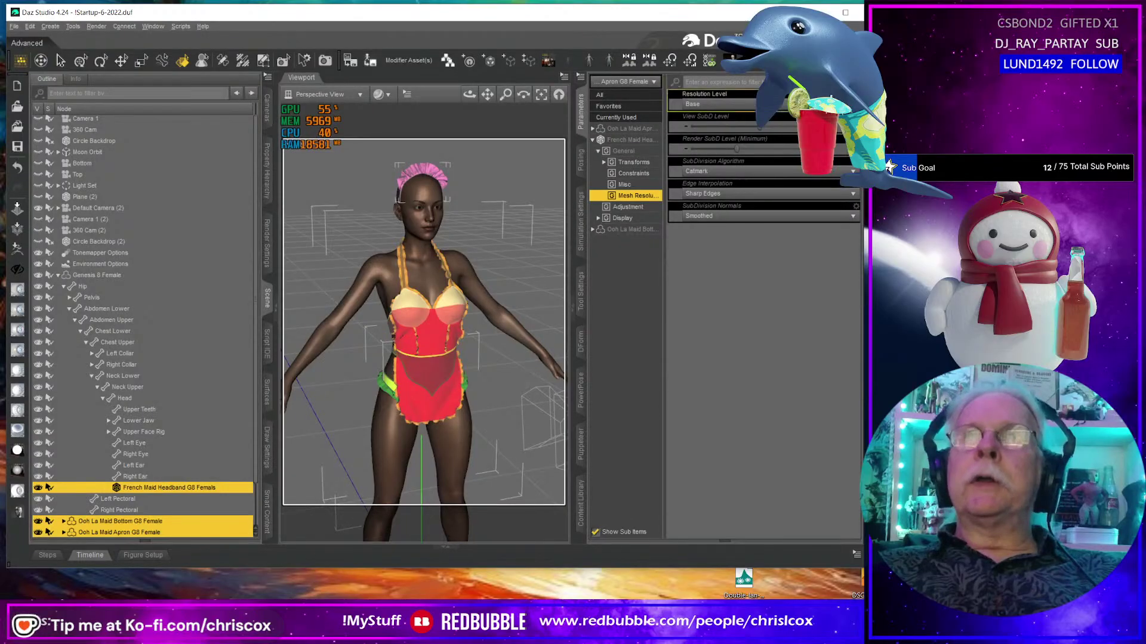
click(813, 5)
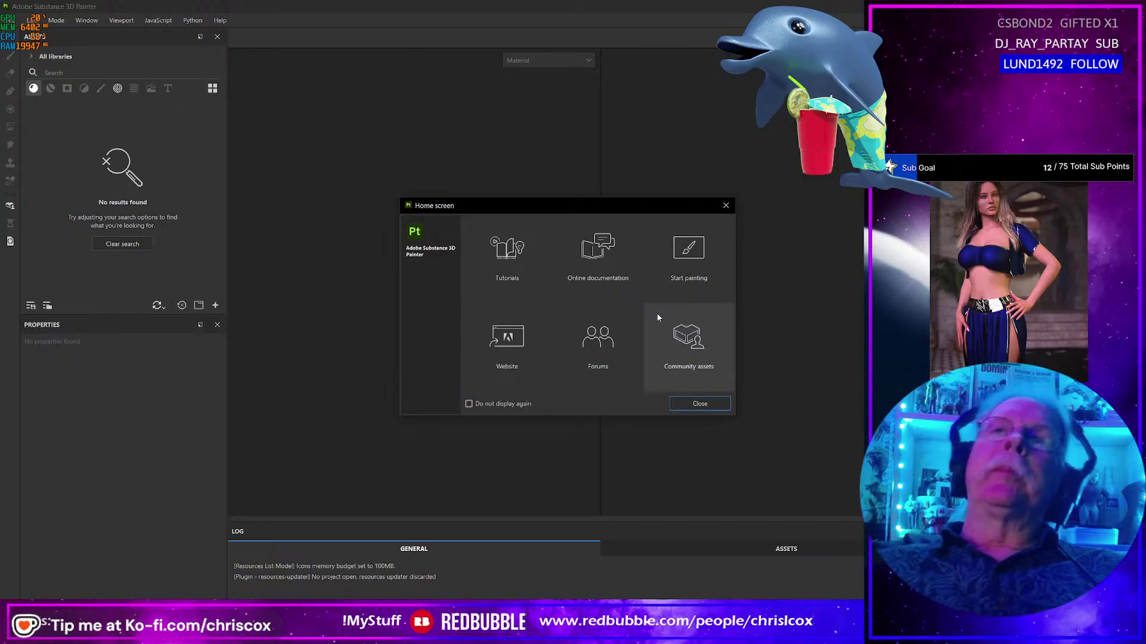
click(708, 408)
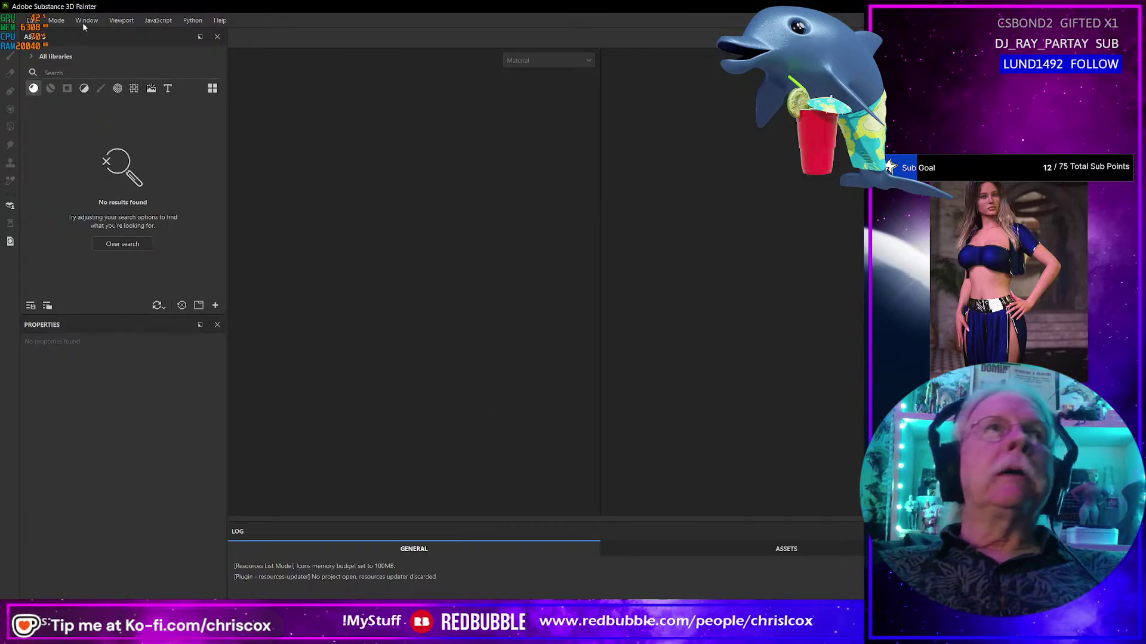
click(24, 20)
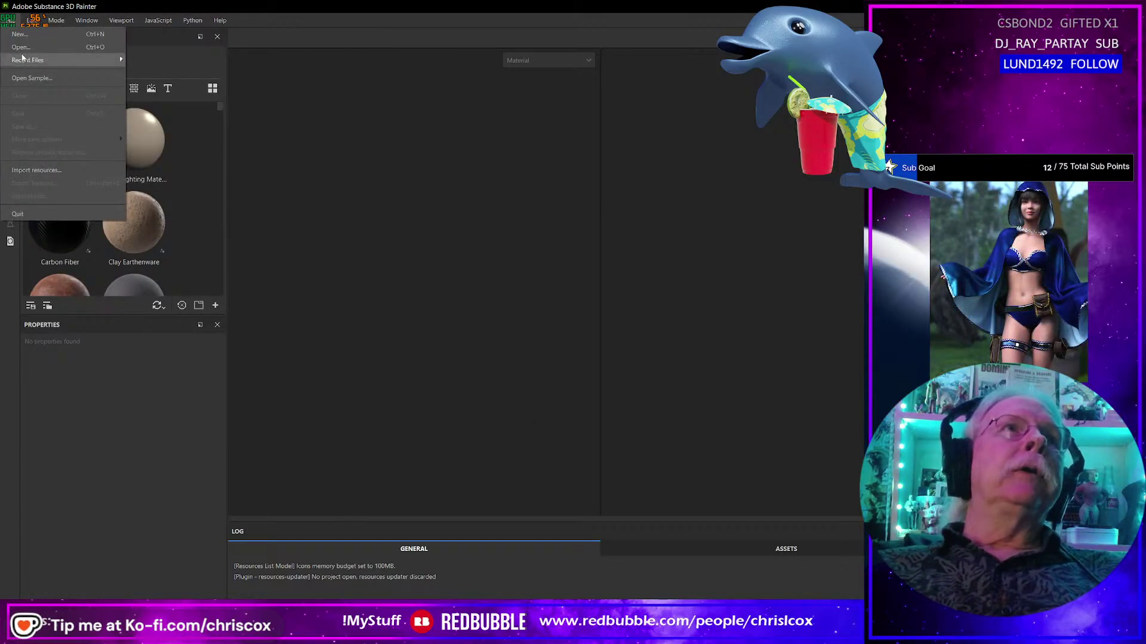
click(21, 47)
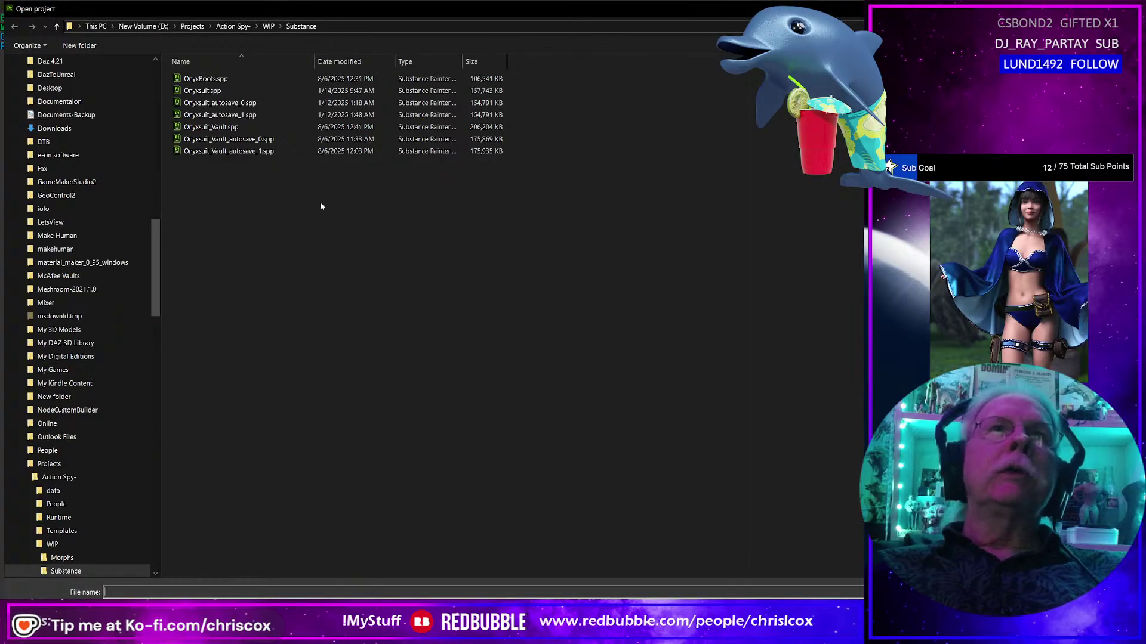
click(192, 26)
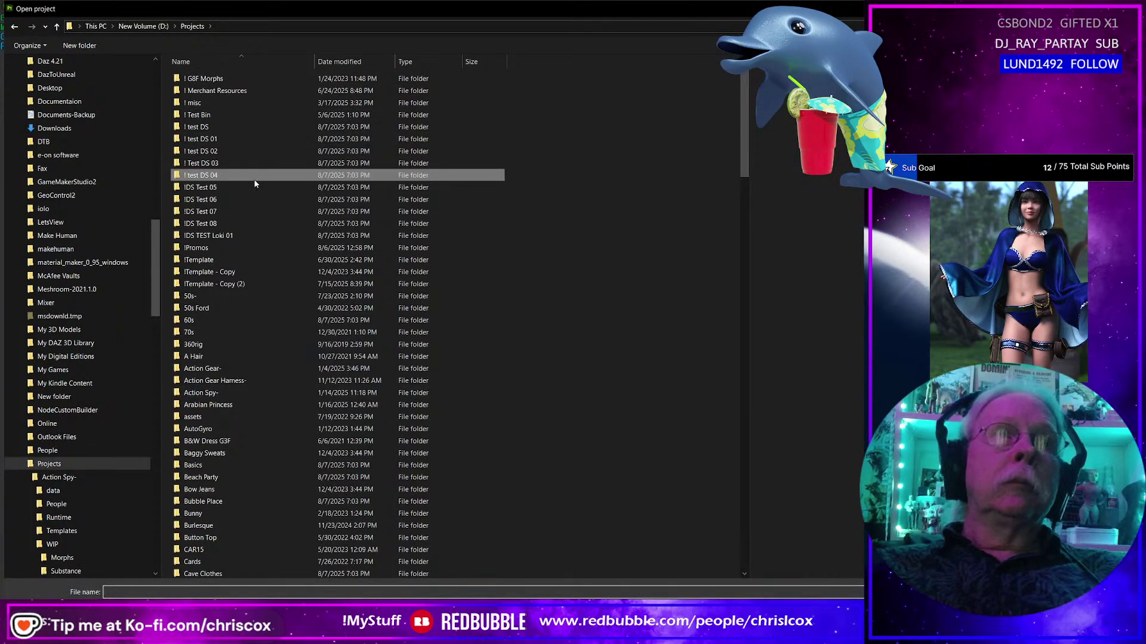
text(li)
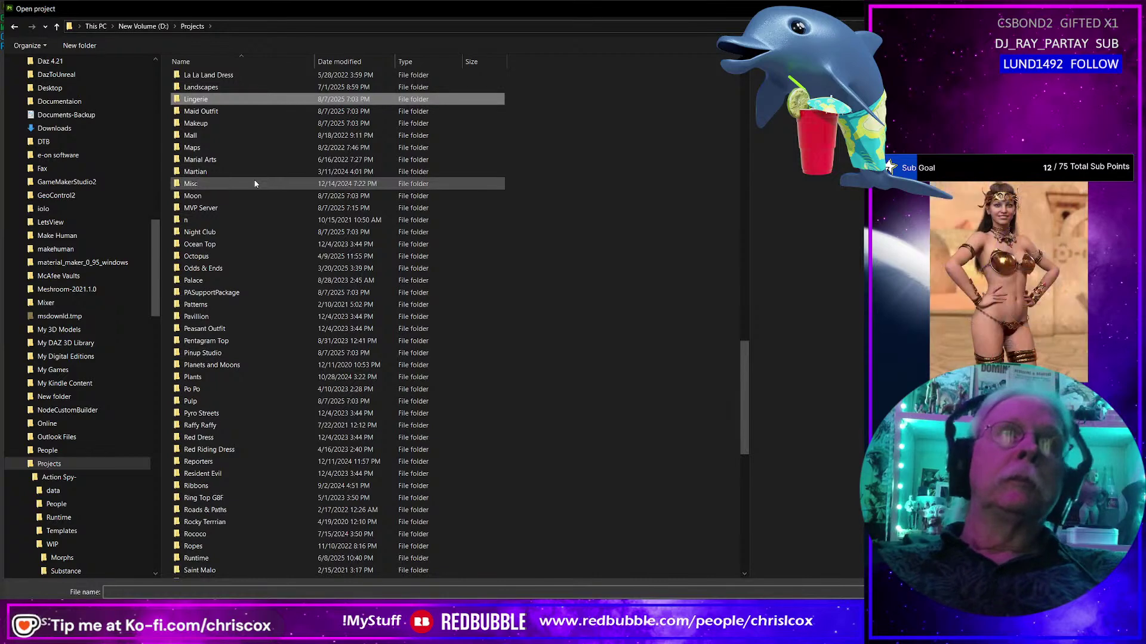
key(Return)
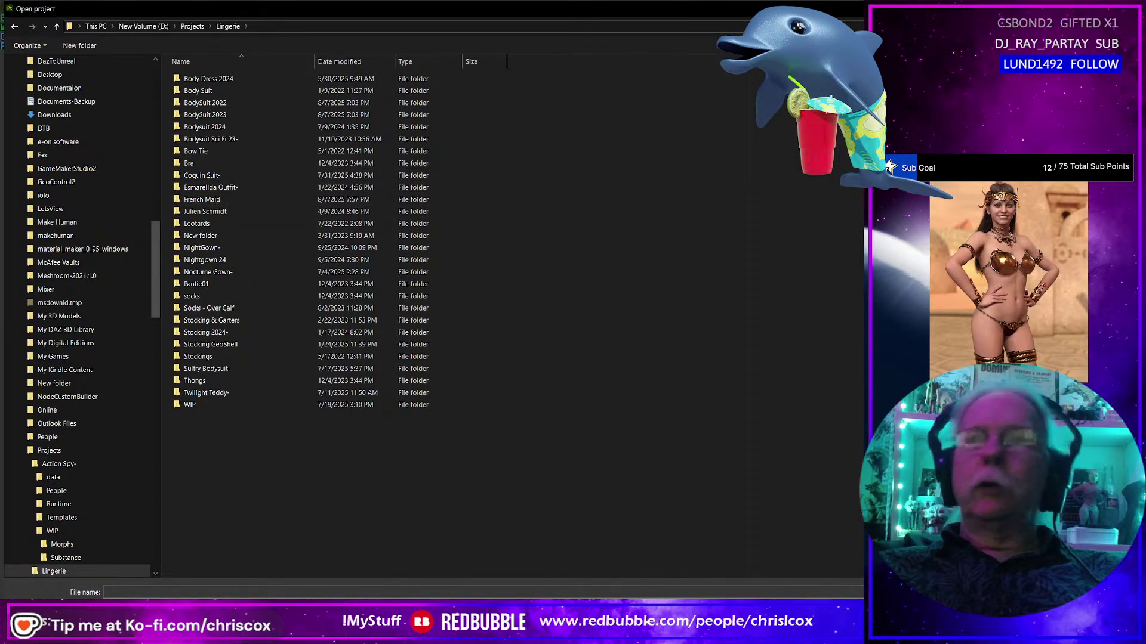
key(Escape)
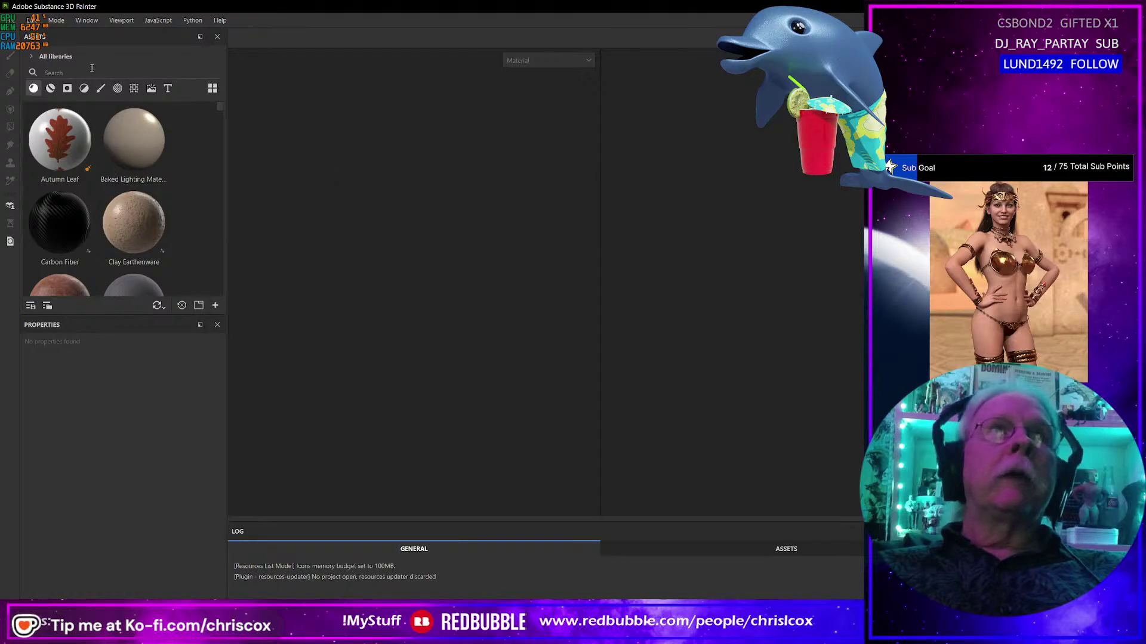
Create a new project at 2048 document resolution from French Maid NM.obj in Projects > Lingerie > French Maid > WIP > Substance.
click(10, 20)
click(19, 35)
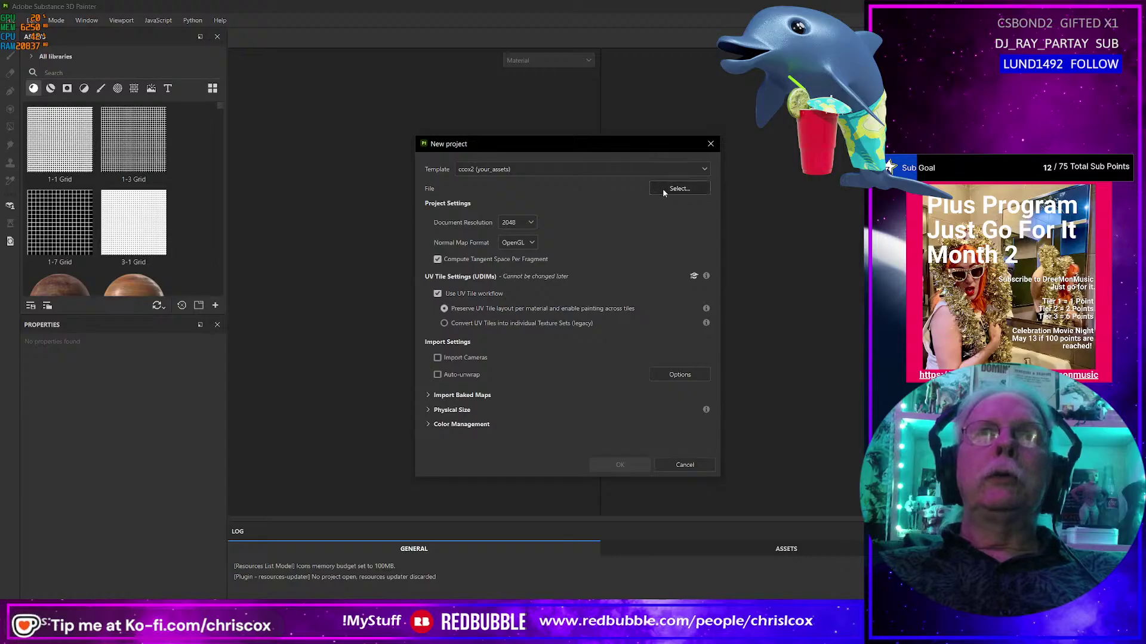
click(680, 188)
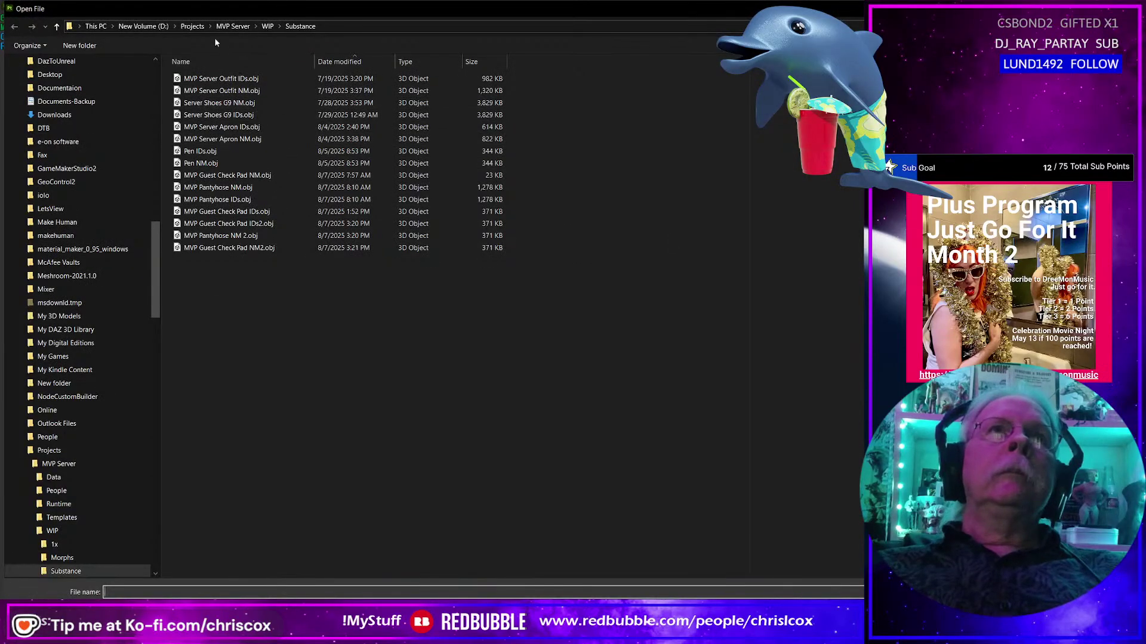
click(192, 27)
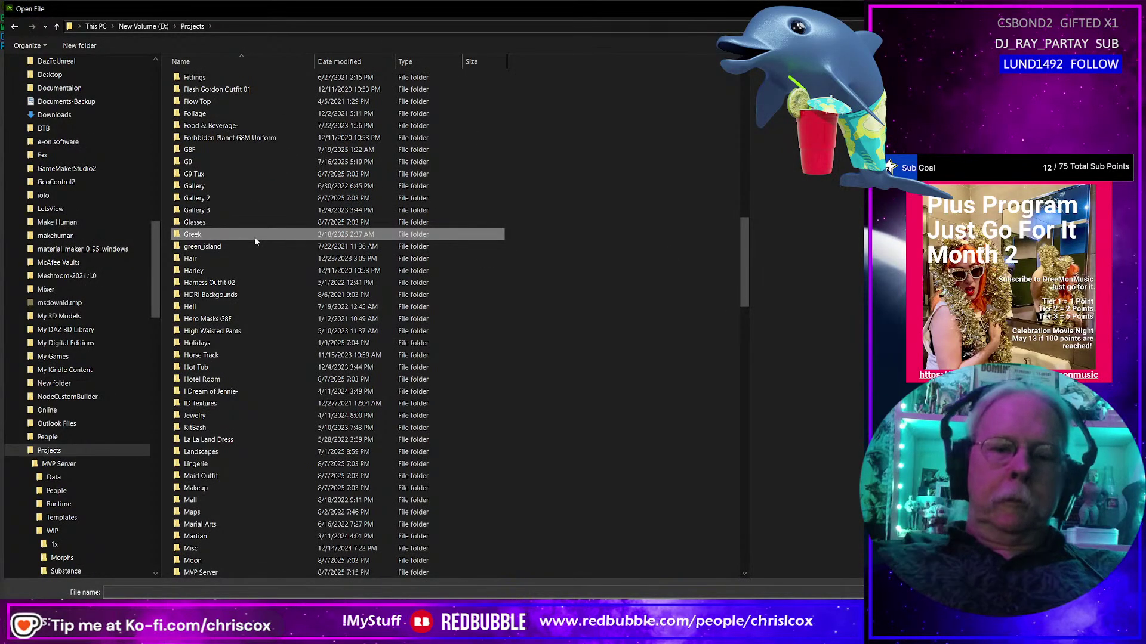
key(Return)
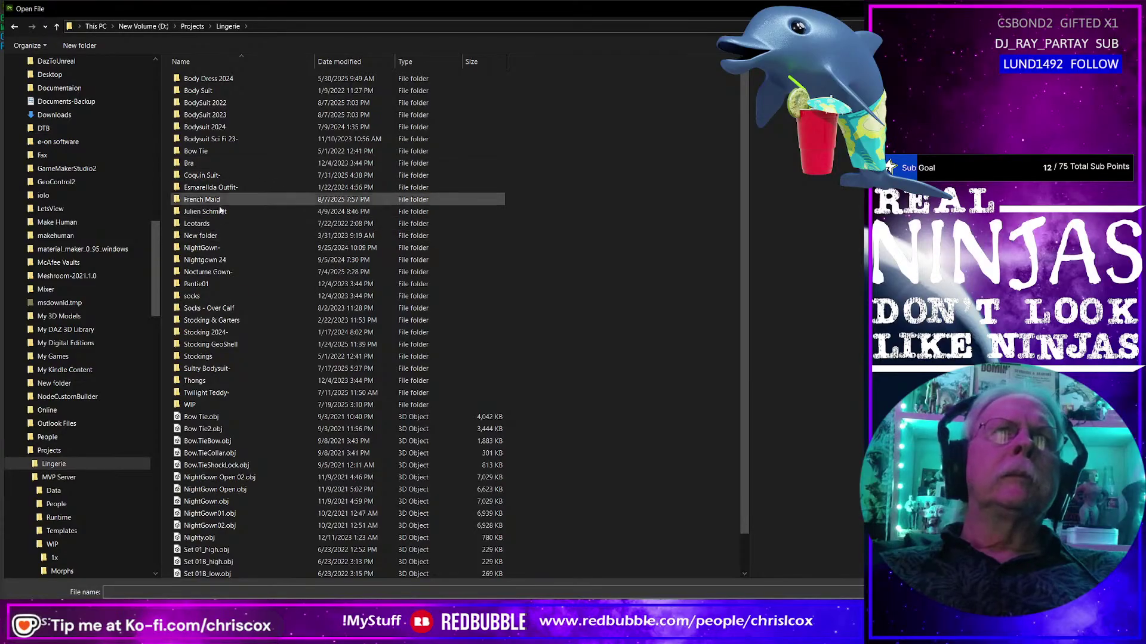
double_click(203, 200)
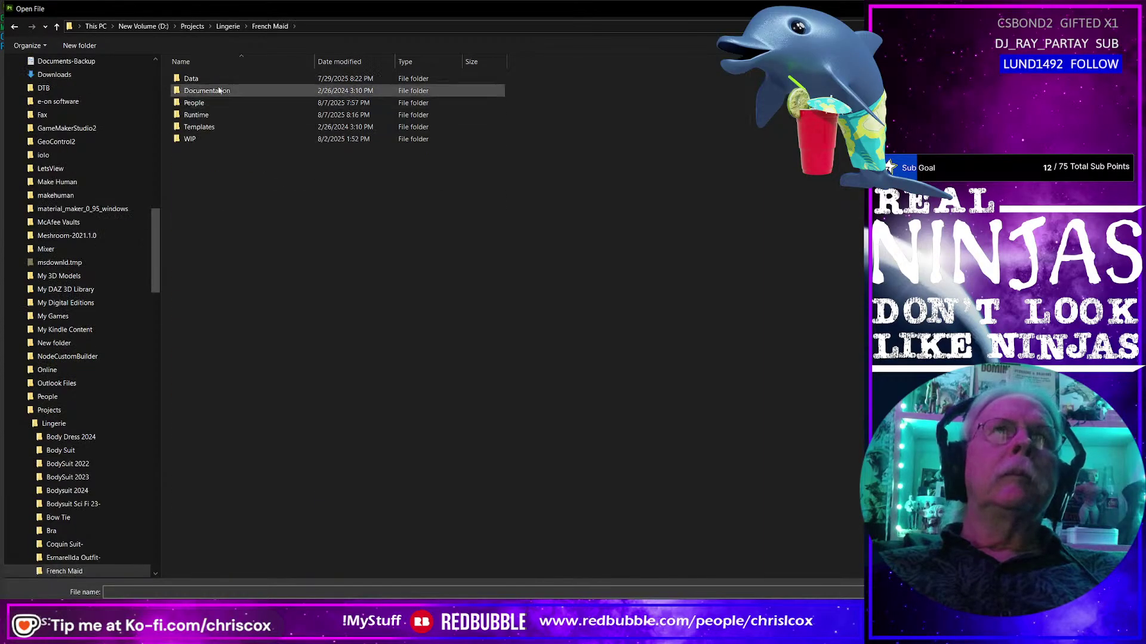
double_click(189, 139)
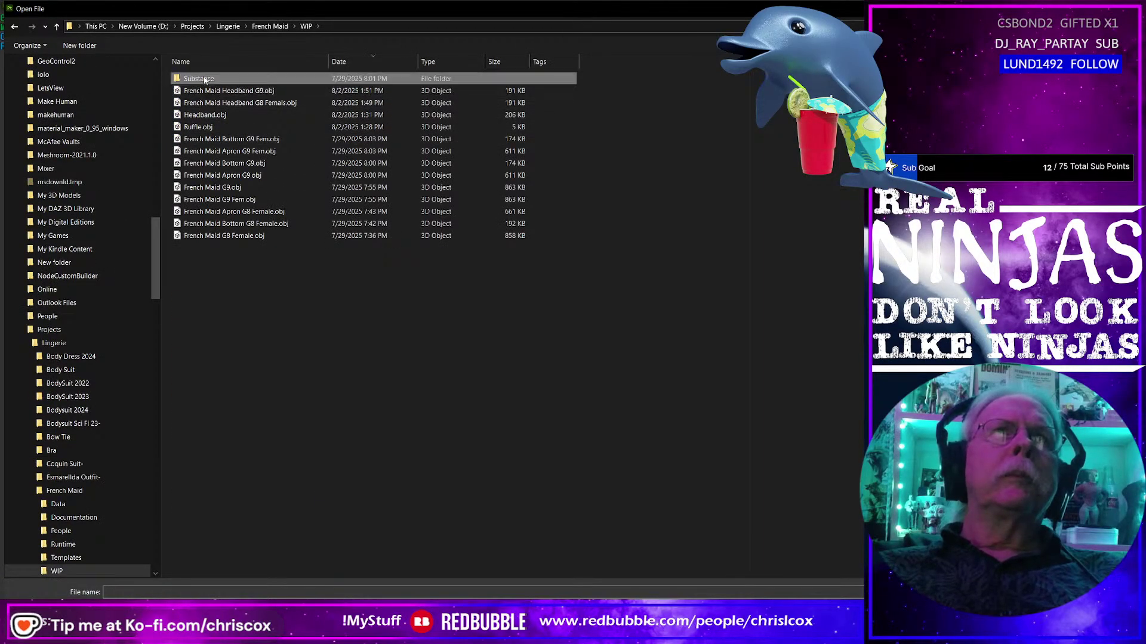
double_click(196, 78)
click(358, 91)
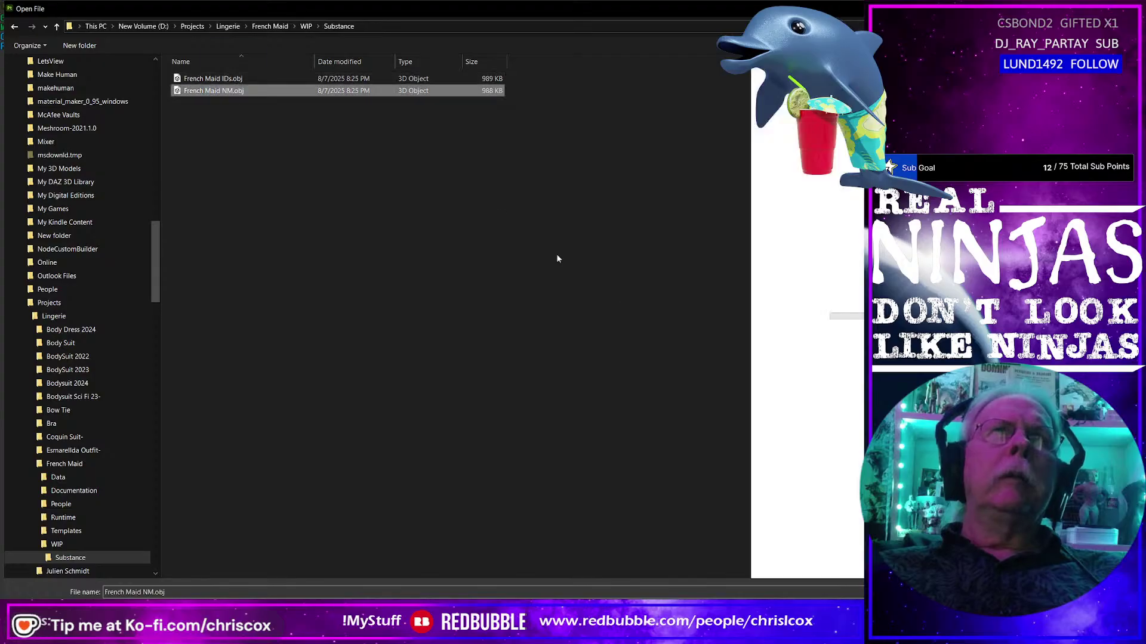
key(Return)
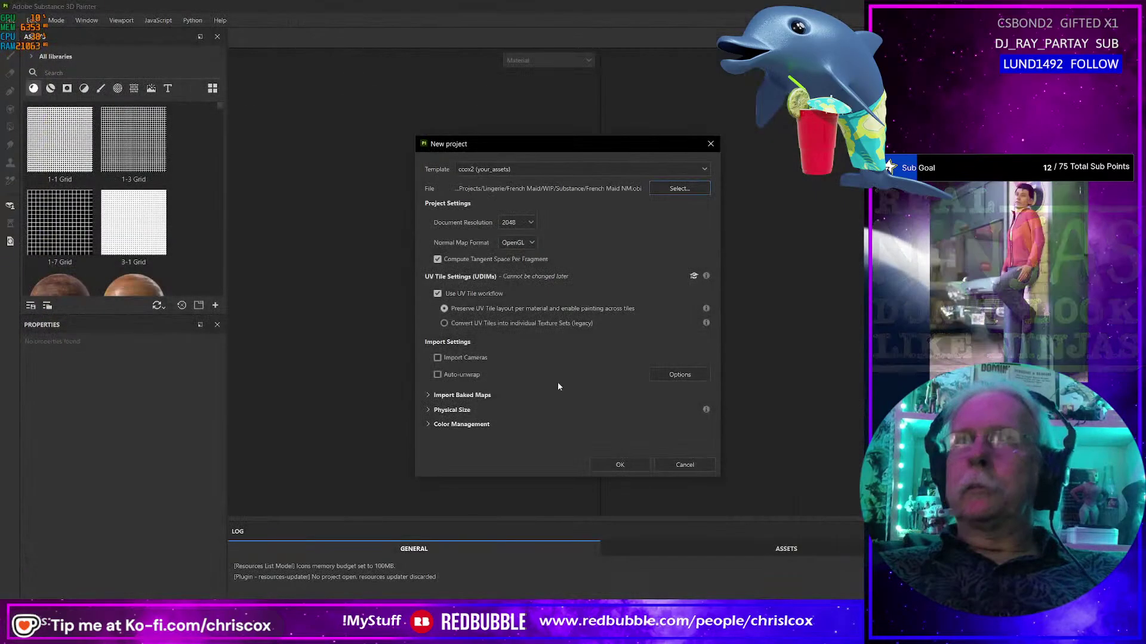
click(636, 467)
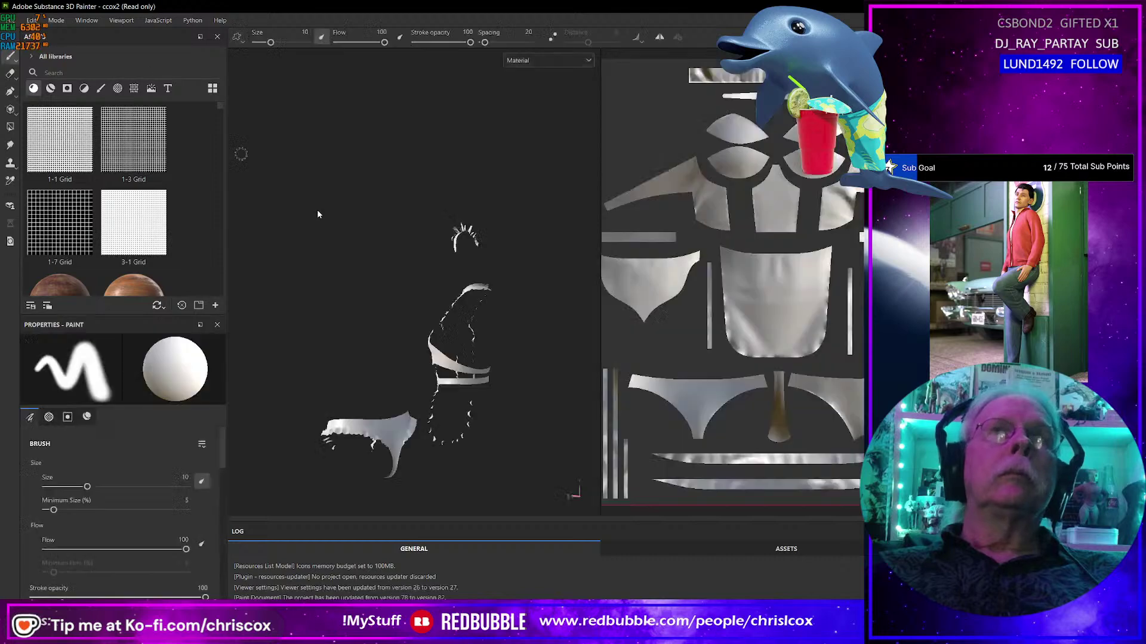
Bake the outfit's normal, world space normal, ambient occlusion, curvature and position mesh maps at 2048.
scroll(670, 329, down, 3)
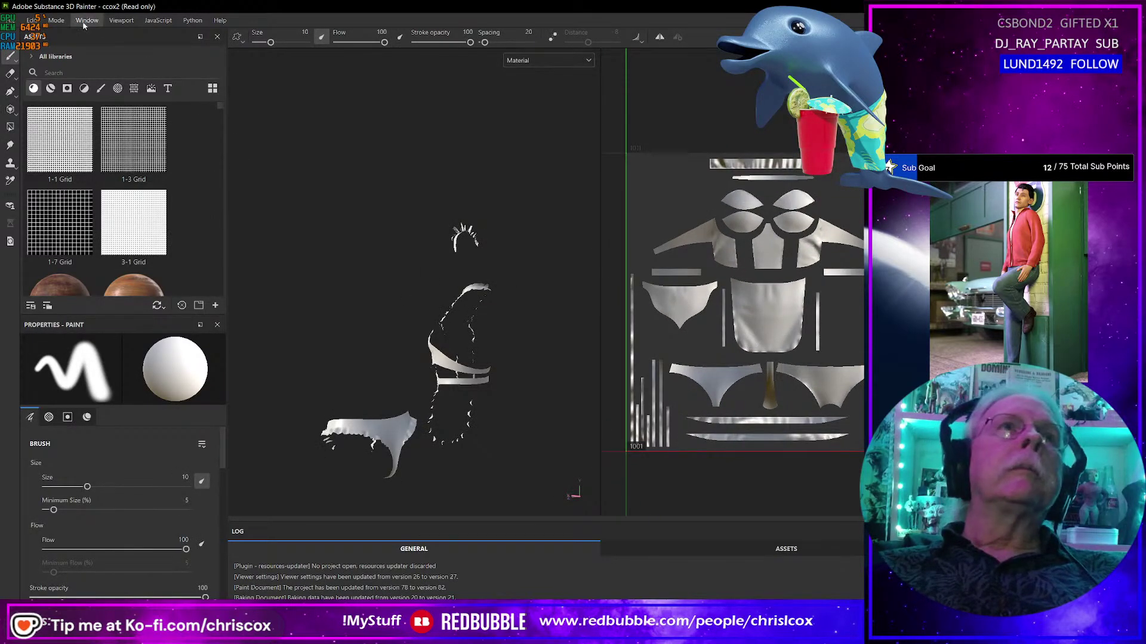
click(56, 19)
click(509, 219)
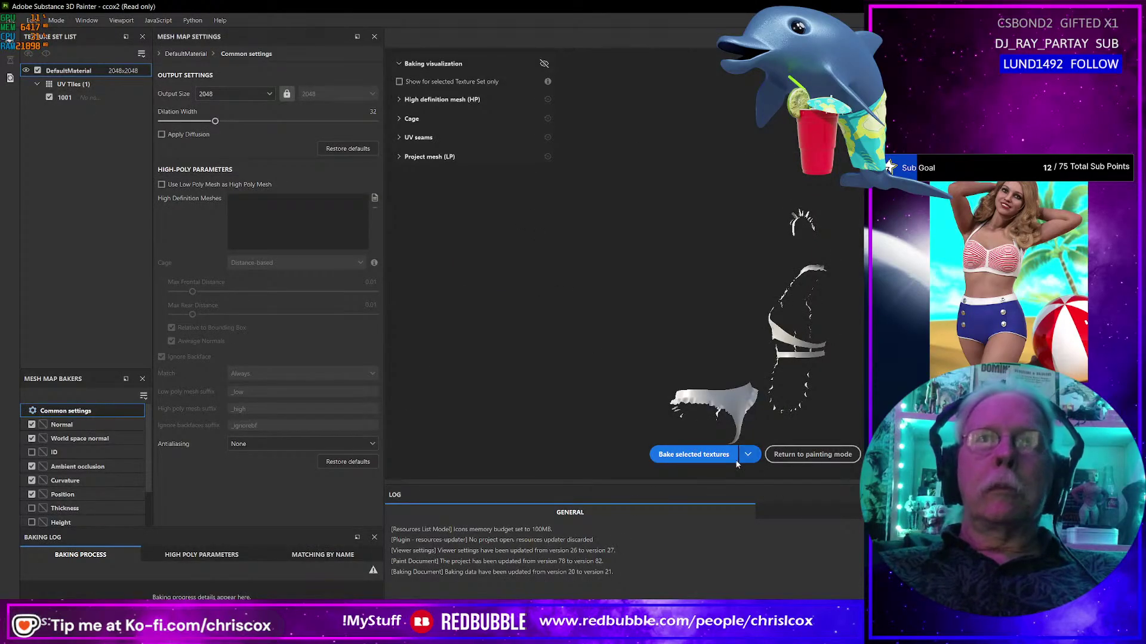
click(734, 459)
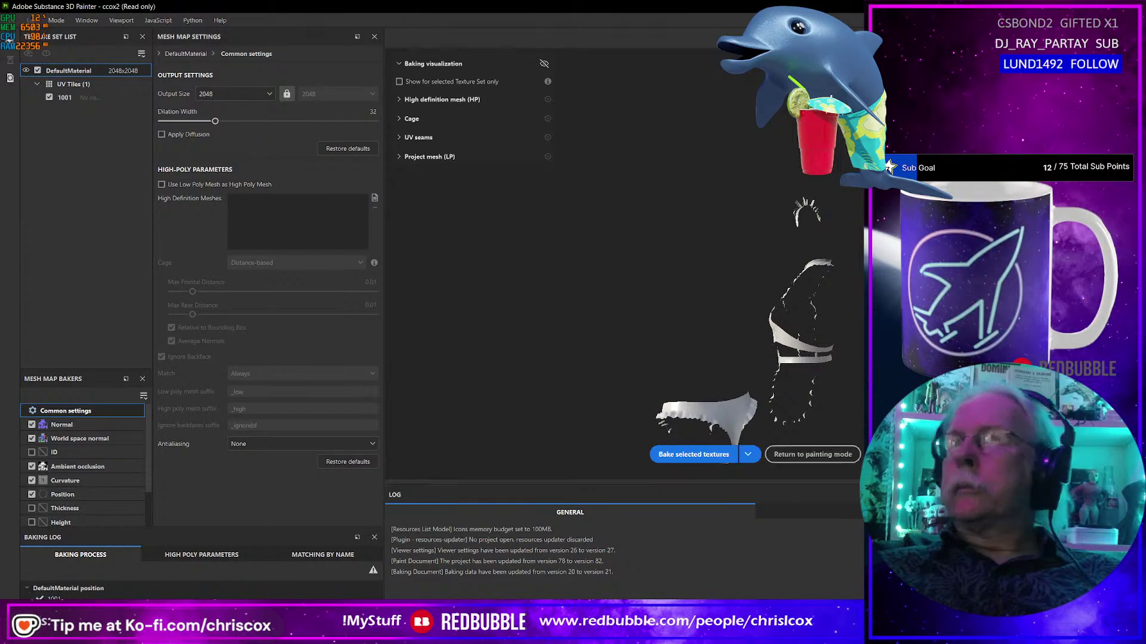
alt+drag(646, 329, 401, 327)
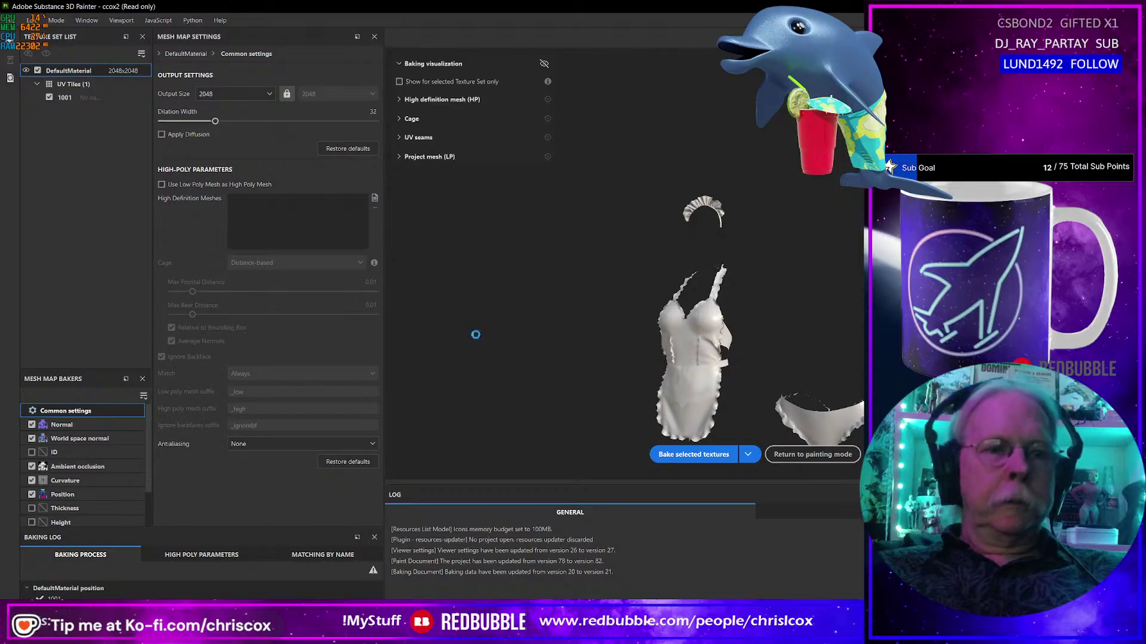
Save the project over Ooh La Maid Outfit.spp in Projects > Lingerie > French Maid > WIP > Substance.
key(ctrl+s)
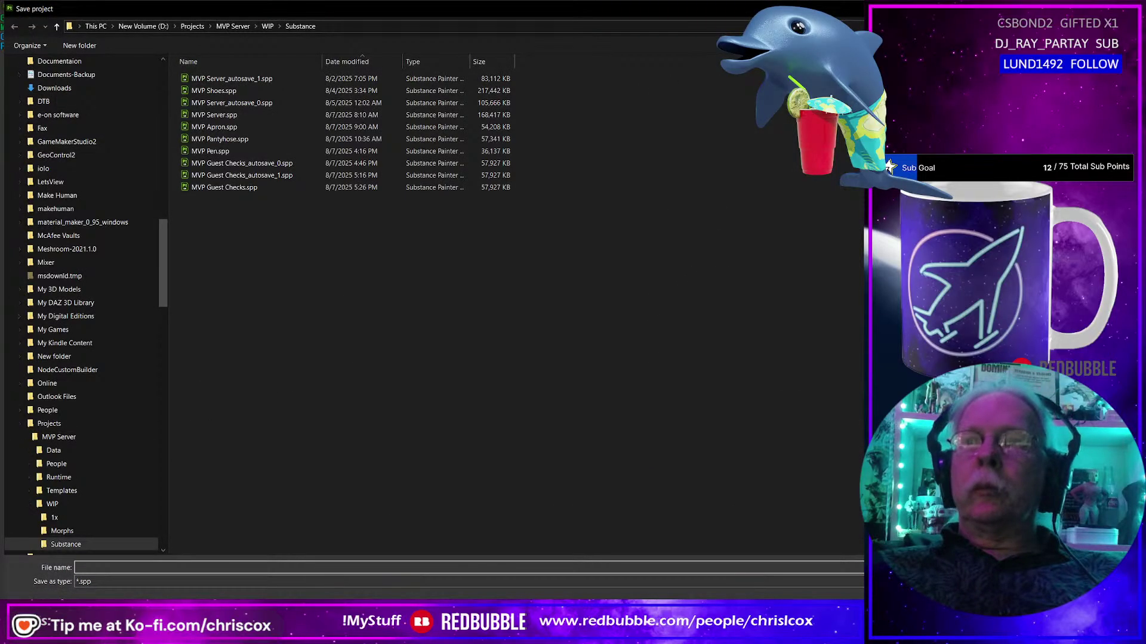
click(192, 26)
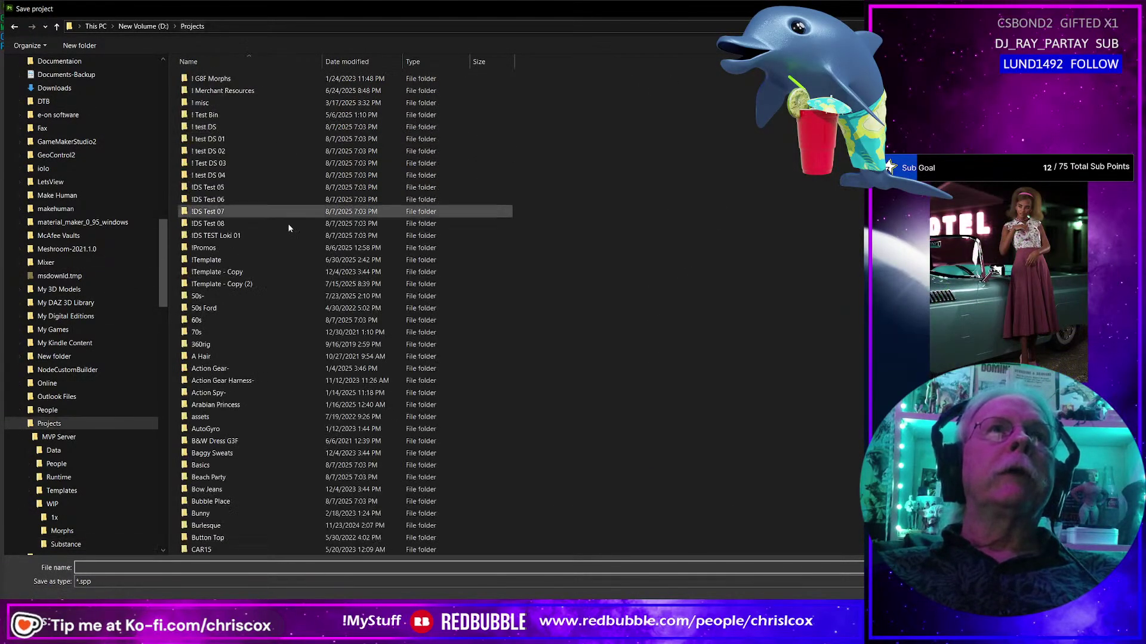
scroll(230, 220, down, 10)
double_click(230, 221)
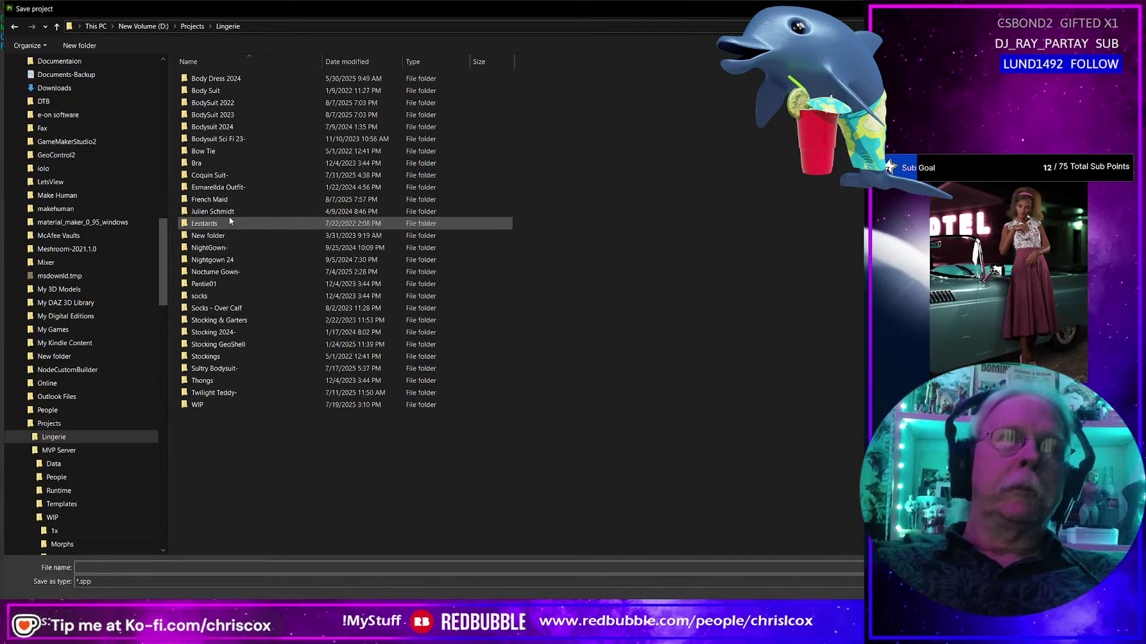
double_click(212, 199)
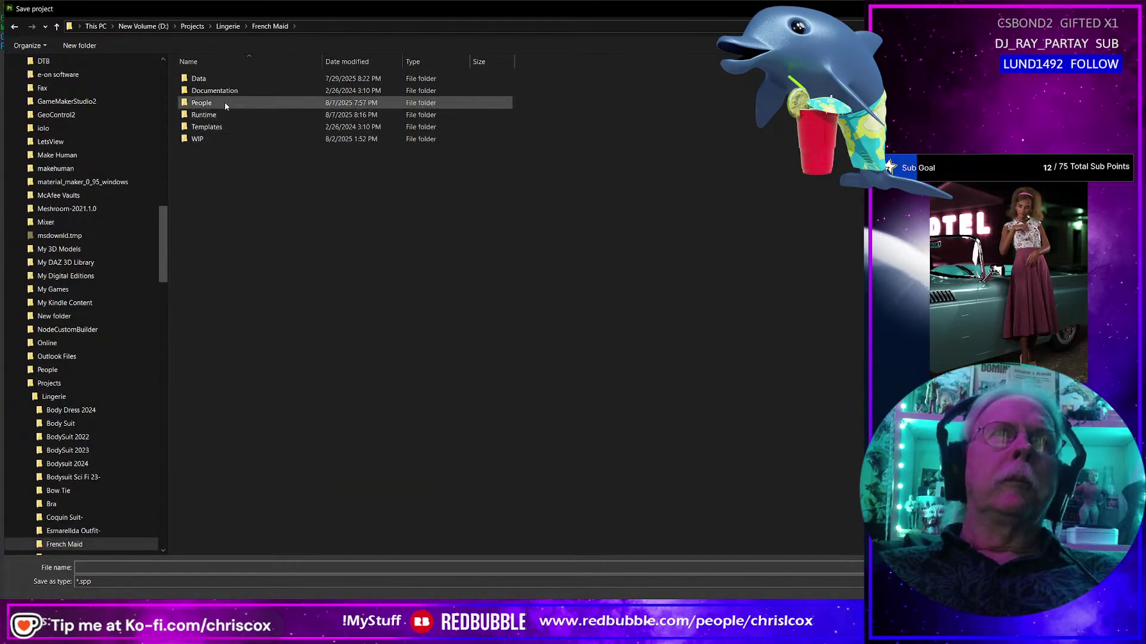
double_click(216, 142)
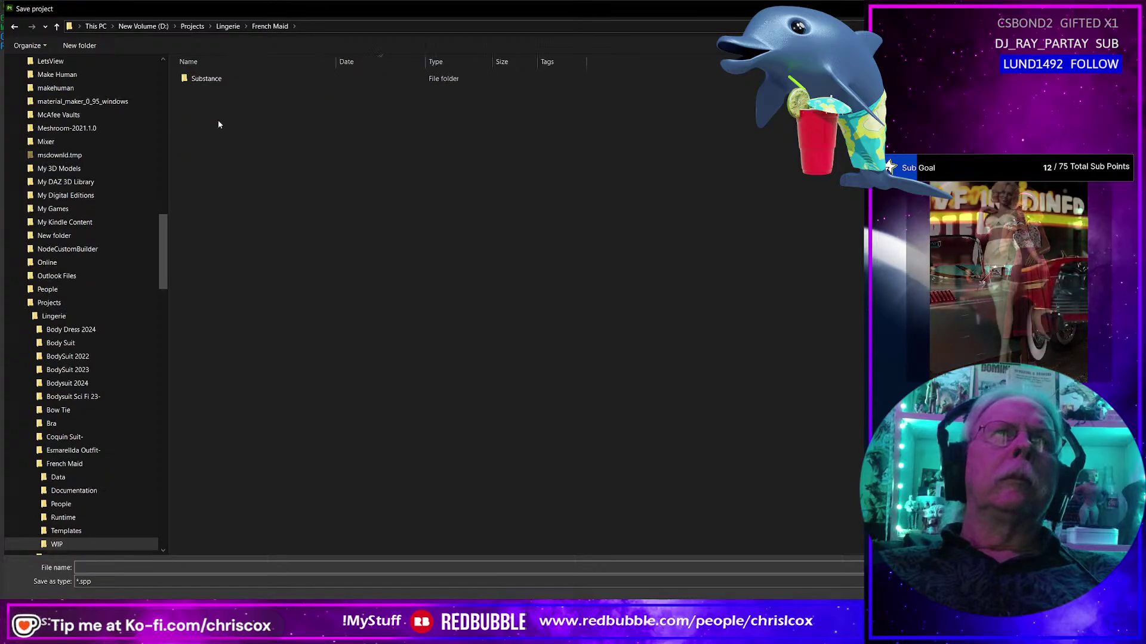
double_click(221, 82)
click(240, 78)
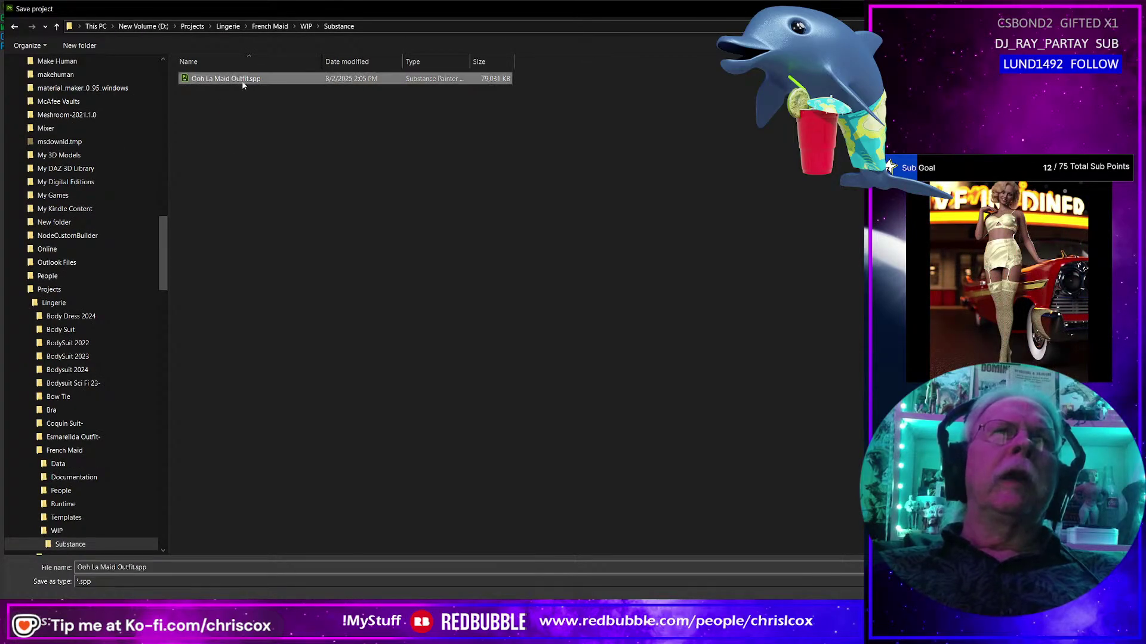
key(Return)
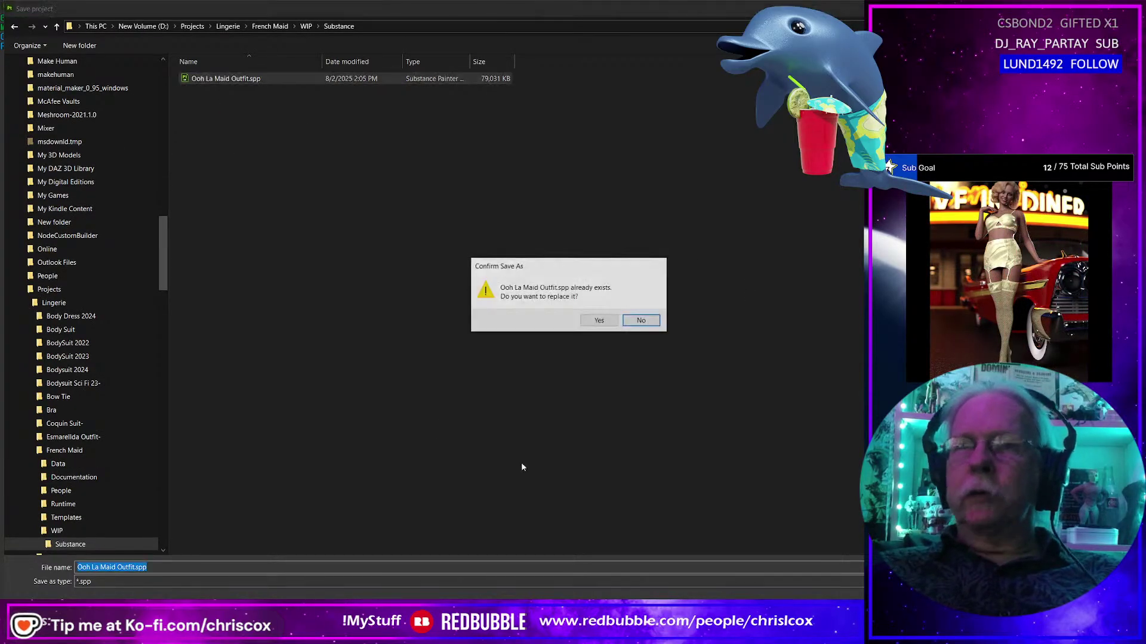
click(598, 320)
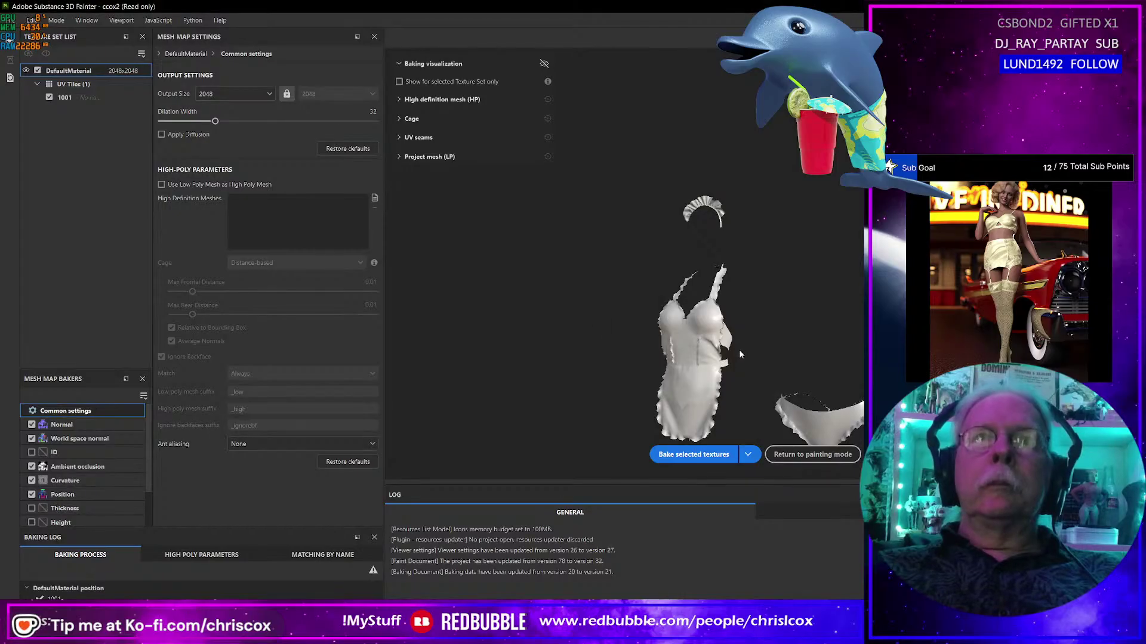
Enable only the ID map for baking and load French Maid IDs.obj as the high definition mesh.
click(32, 495)
click(32, 480)
click(31, 466)
click(31, 452)
click(32, 439)
click(31, 425)
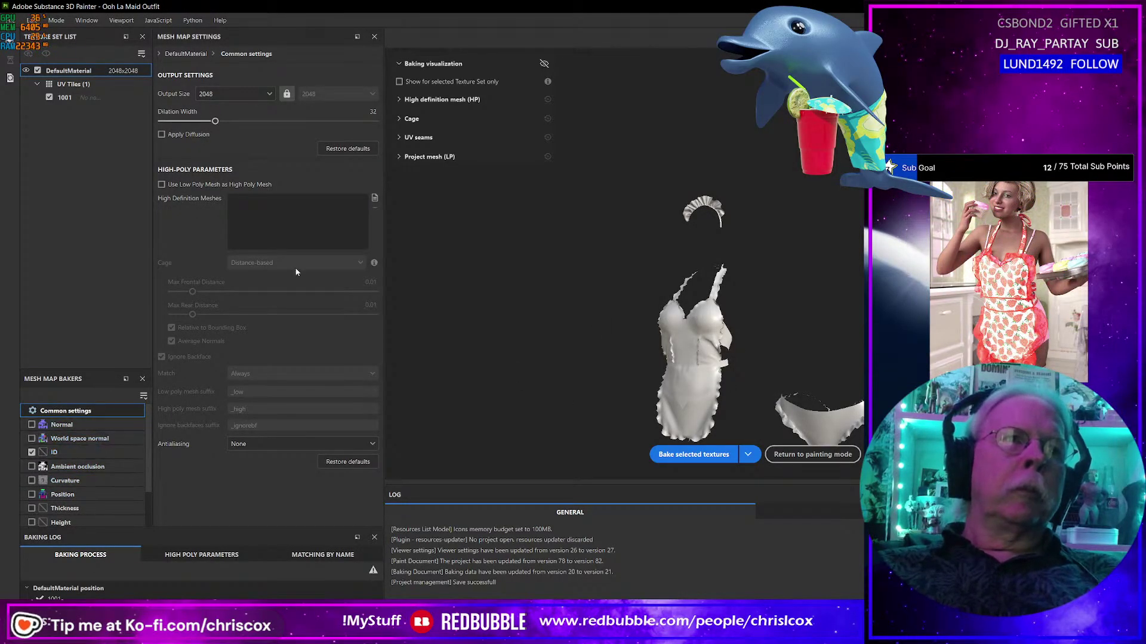
click(375, 199)
click(251, 79)
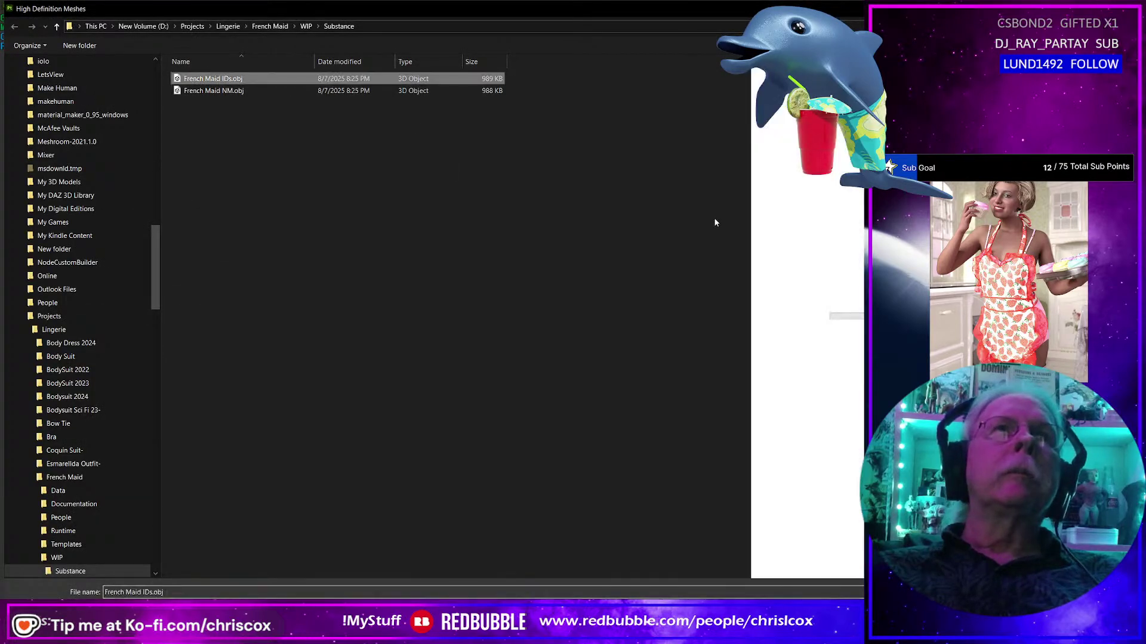
key(Return)
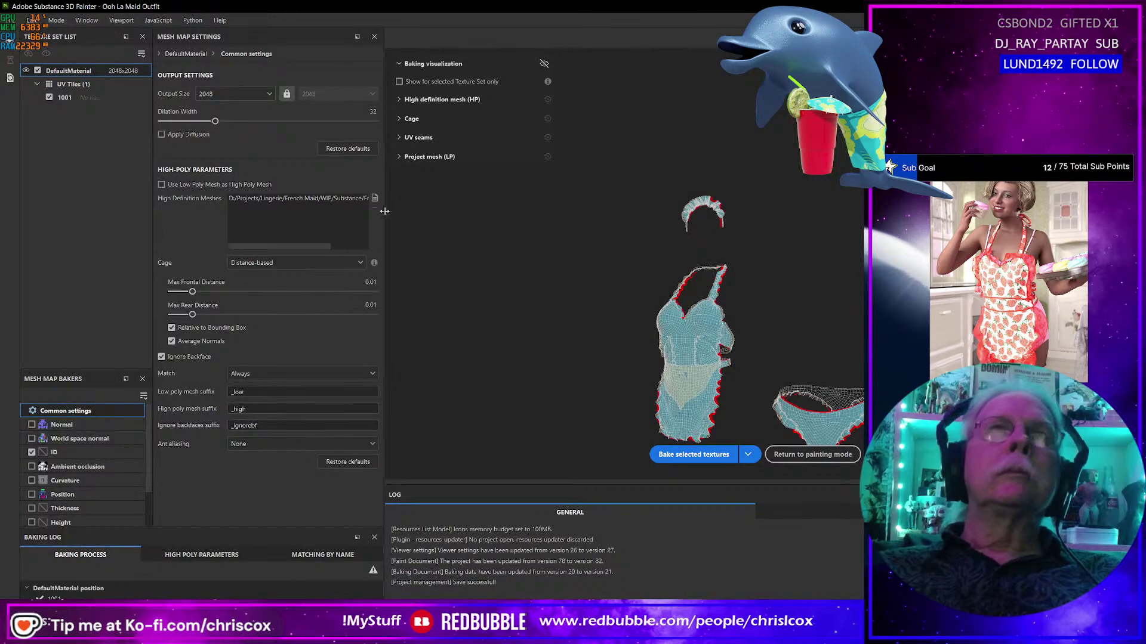
Bake the ID map at 4096 with max frontal and rear distances of 0.000001, and return to painting mode.
click(247, 91)
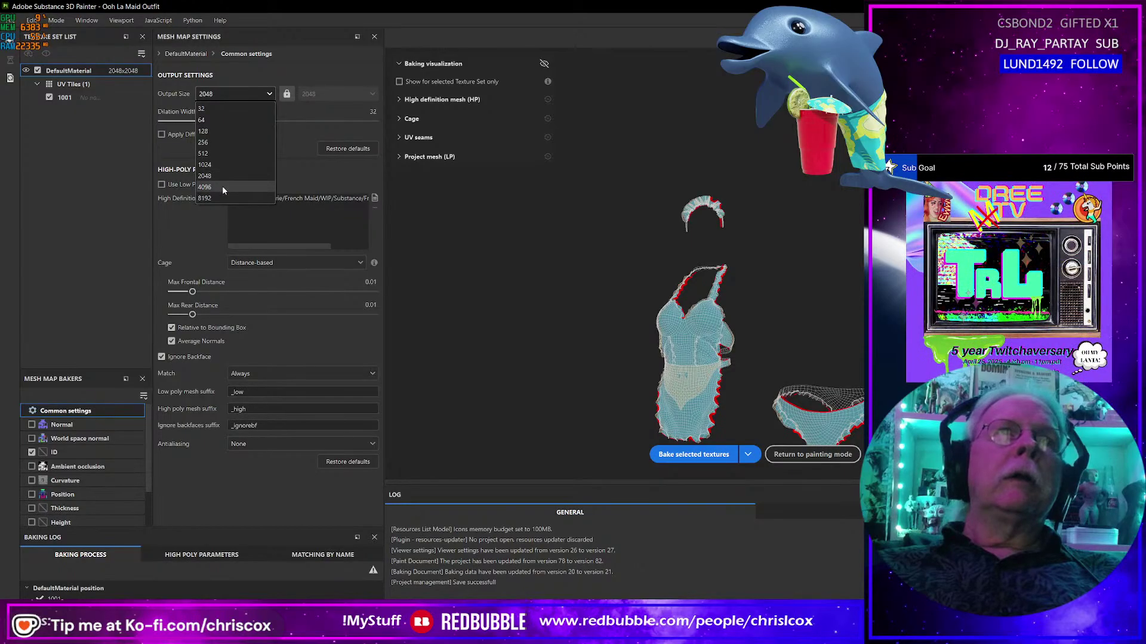
click(222, 185)
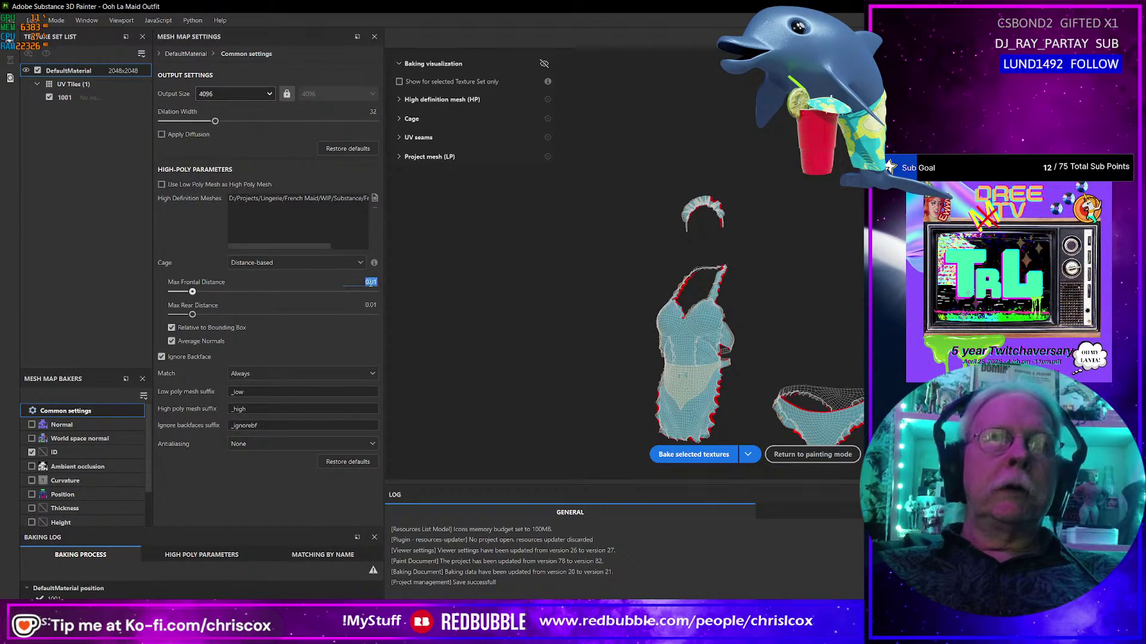
text(0.000001)
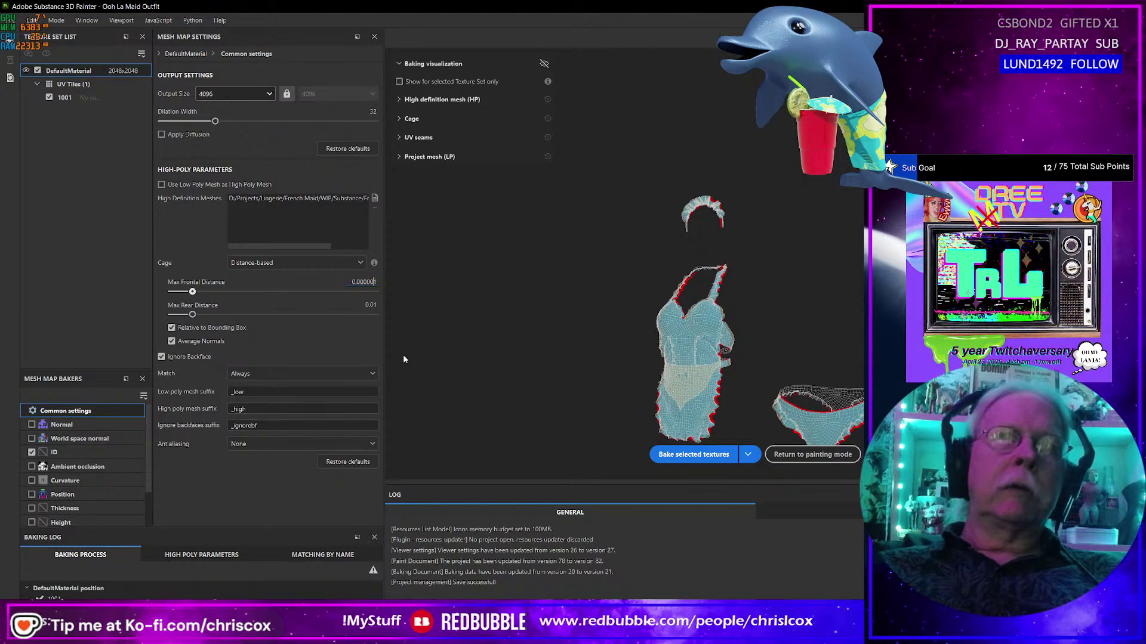
double_click(370, 305)
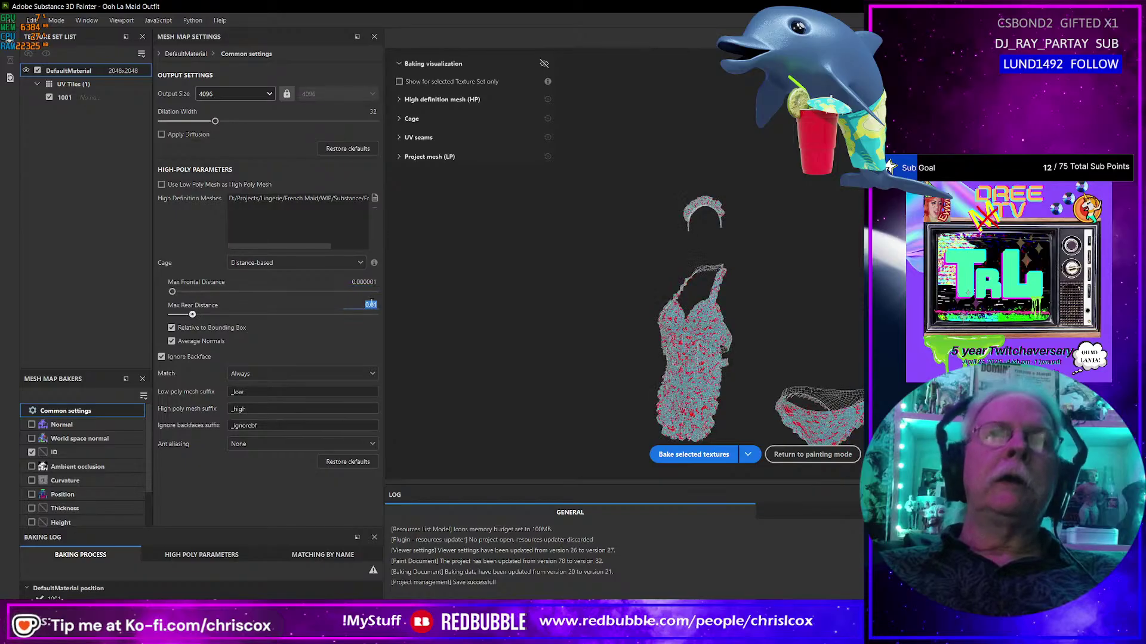
text(0.000001)
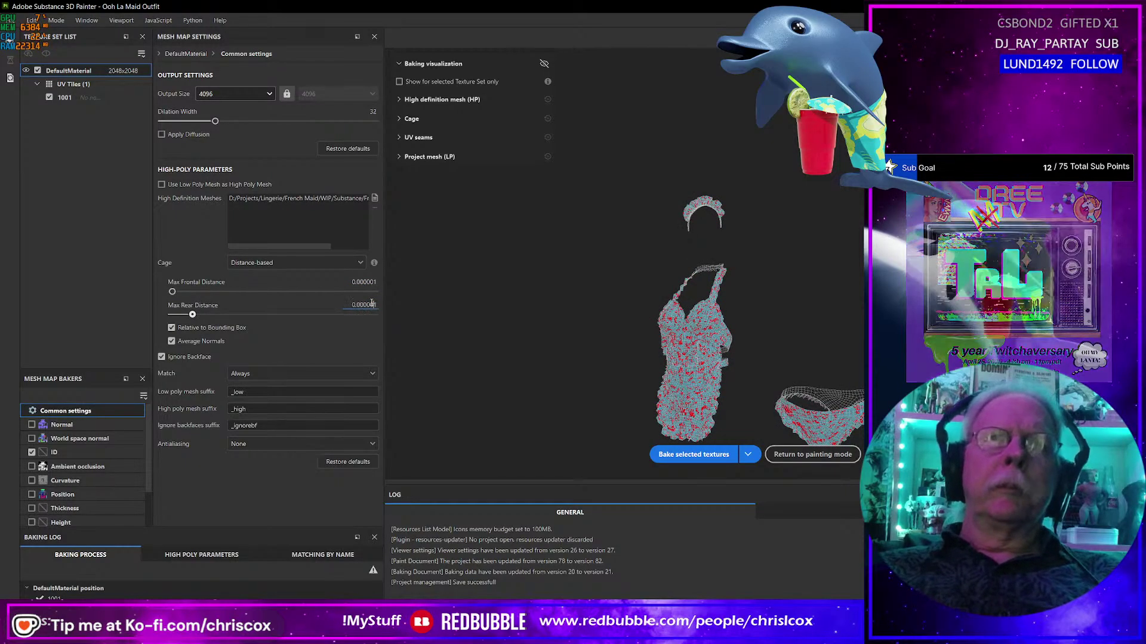
click(694, 451)
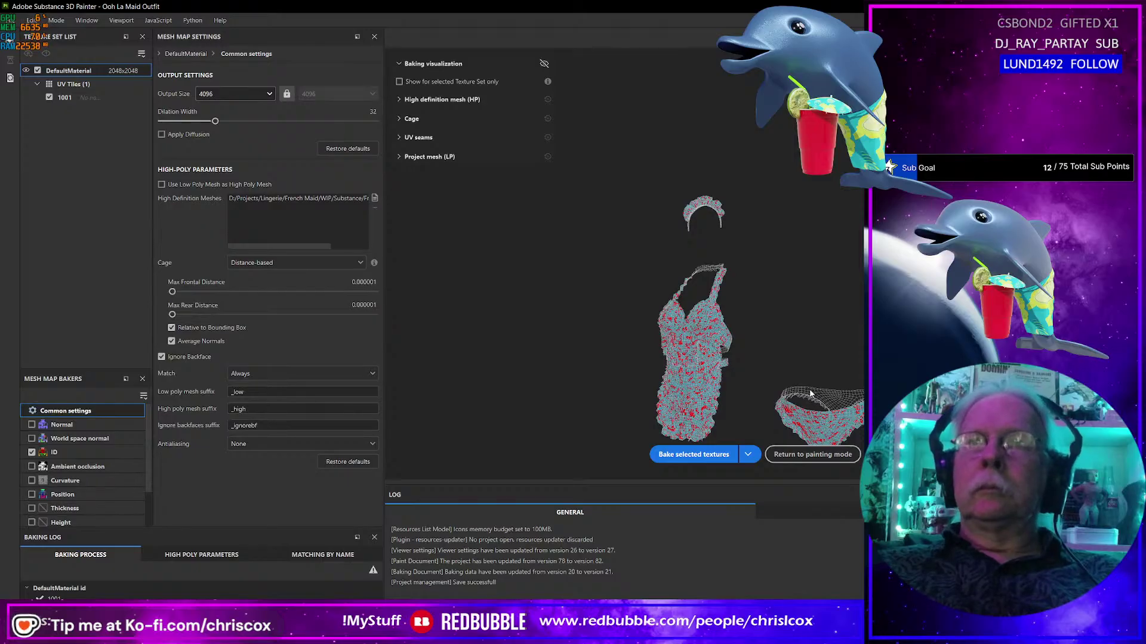
click(56, 20)
click(76, 49)
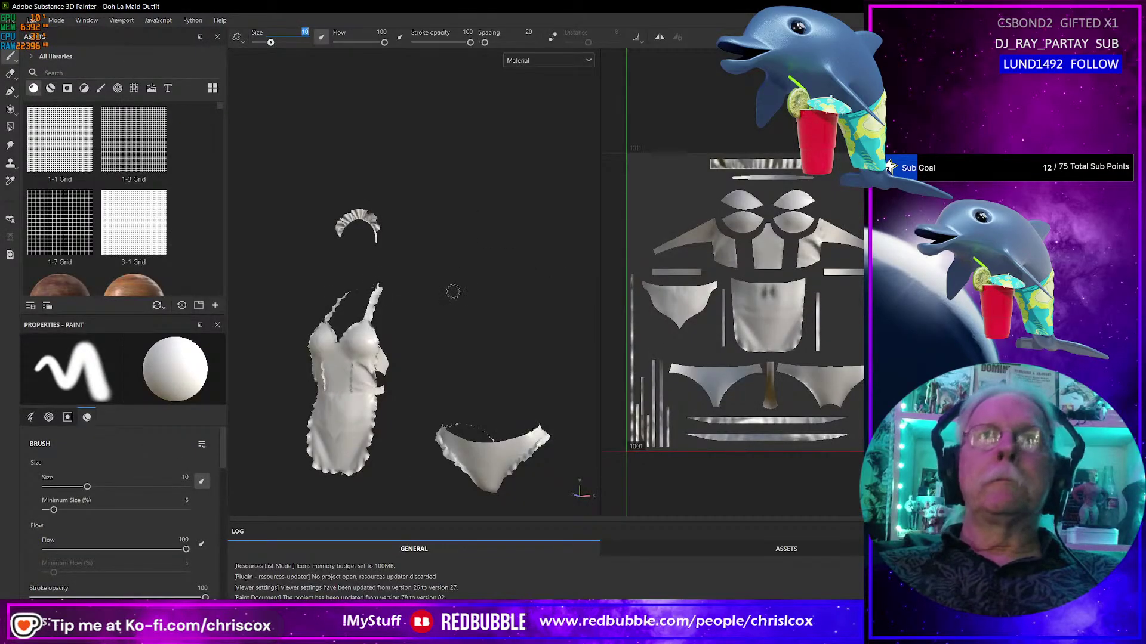
Export the outfit's ID texture using the CCox-ID output template as an 8-bit JPEG at 4096.
click(10, 20)
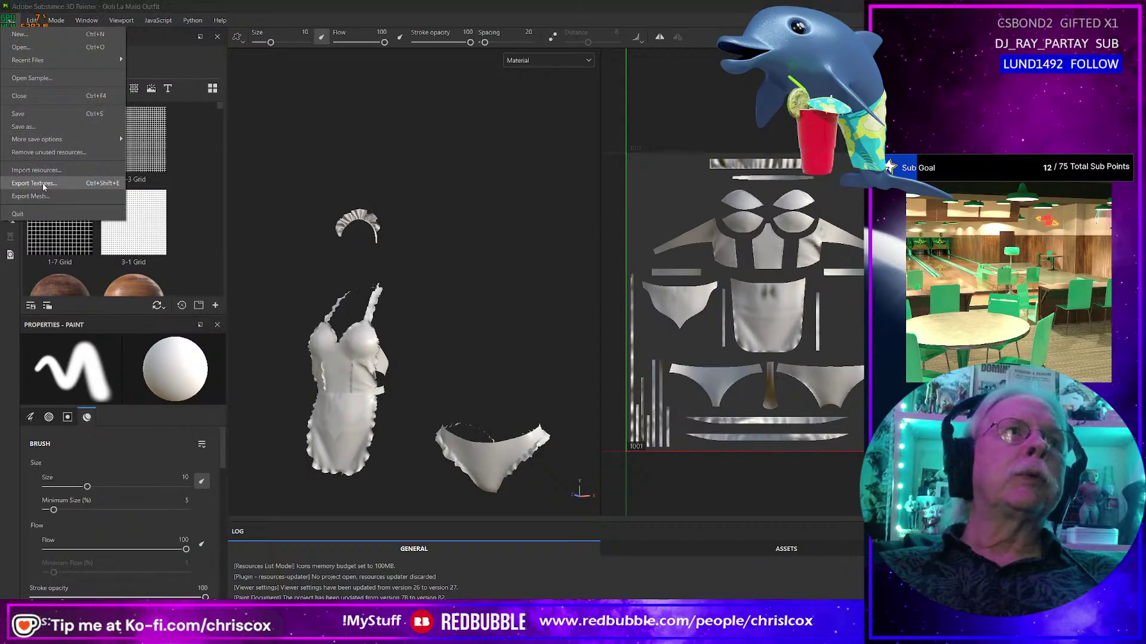
click(45, 184)
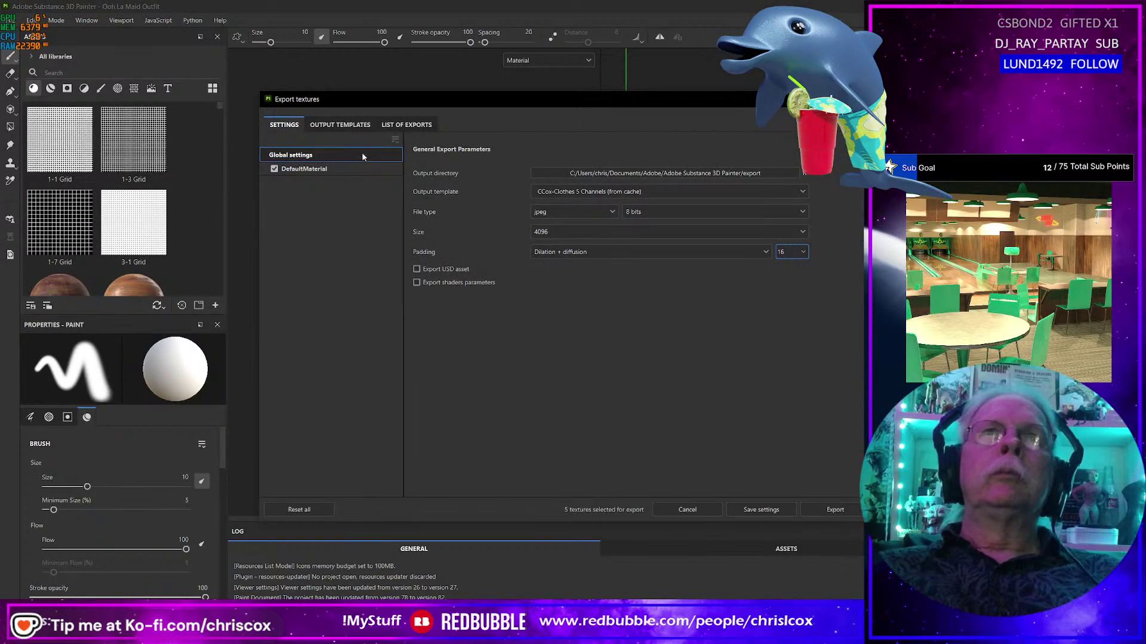
click(584, 192)
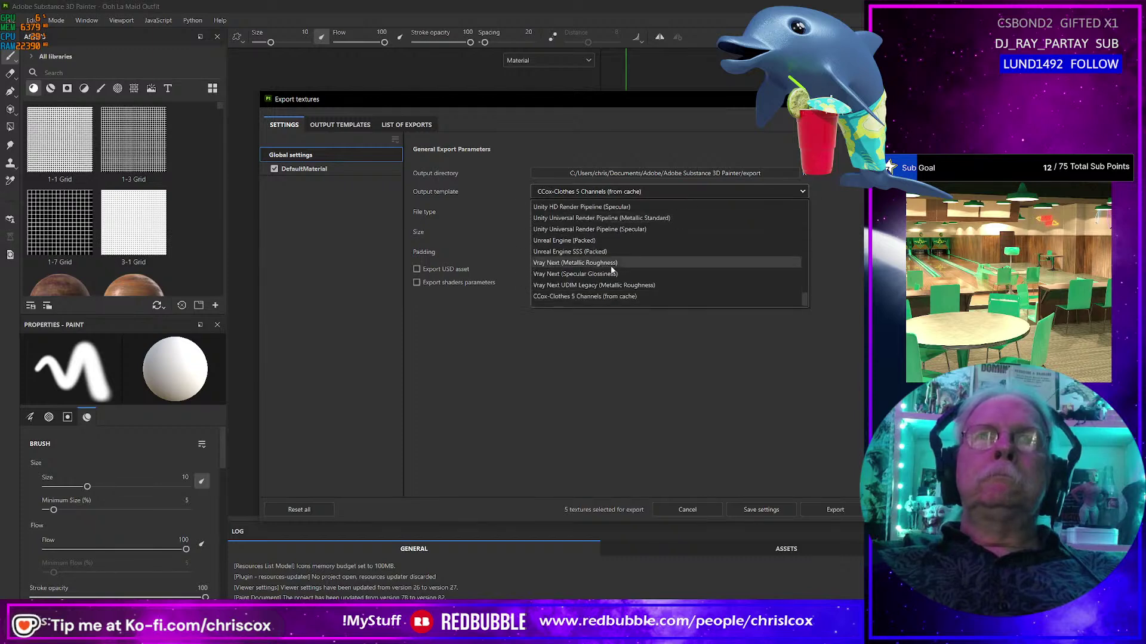
scroll(622, 262, up, 10)
scroll(622, 262, up, 5)
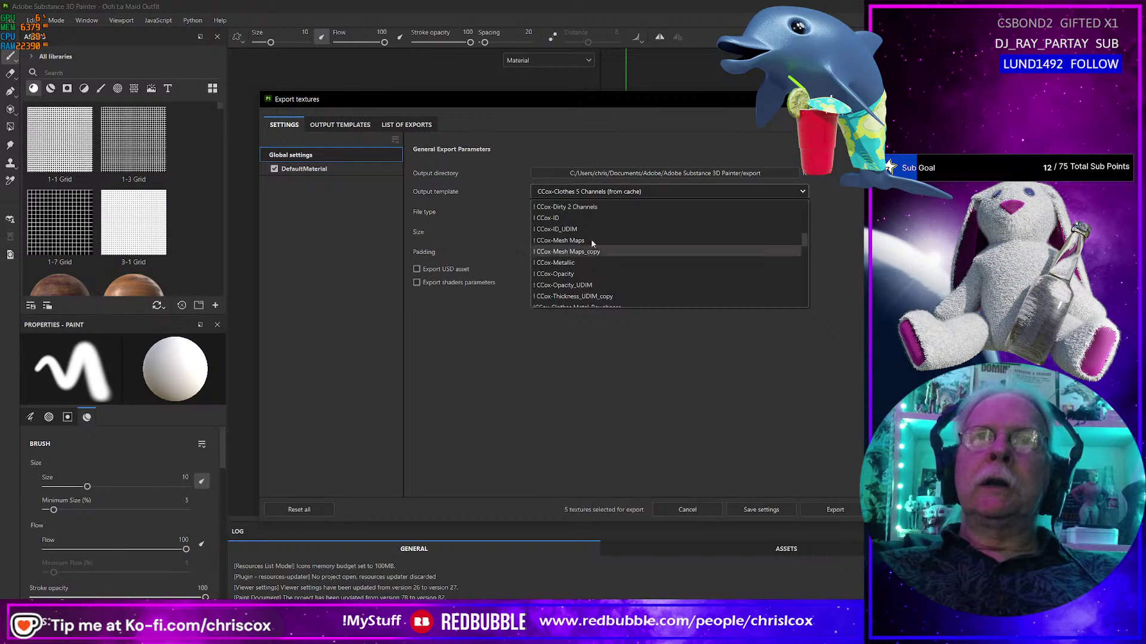
click(541, 220)
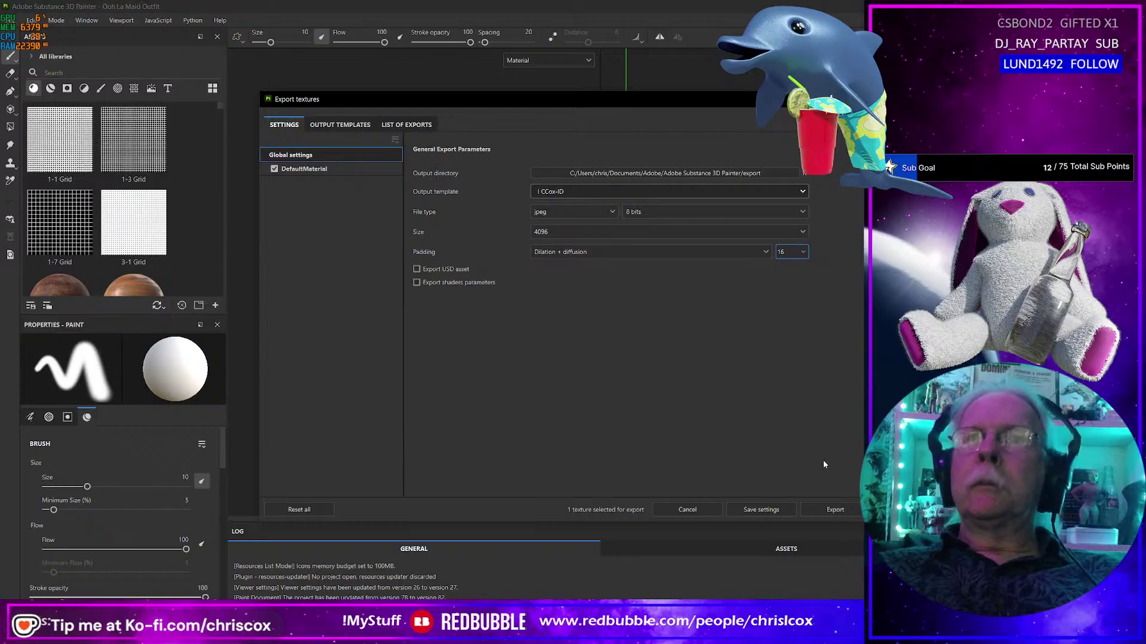
click(834, 509)
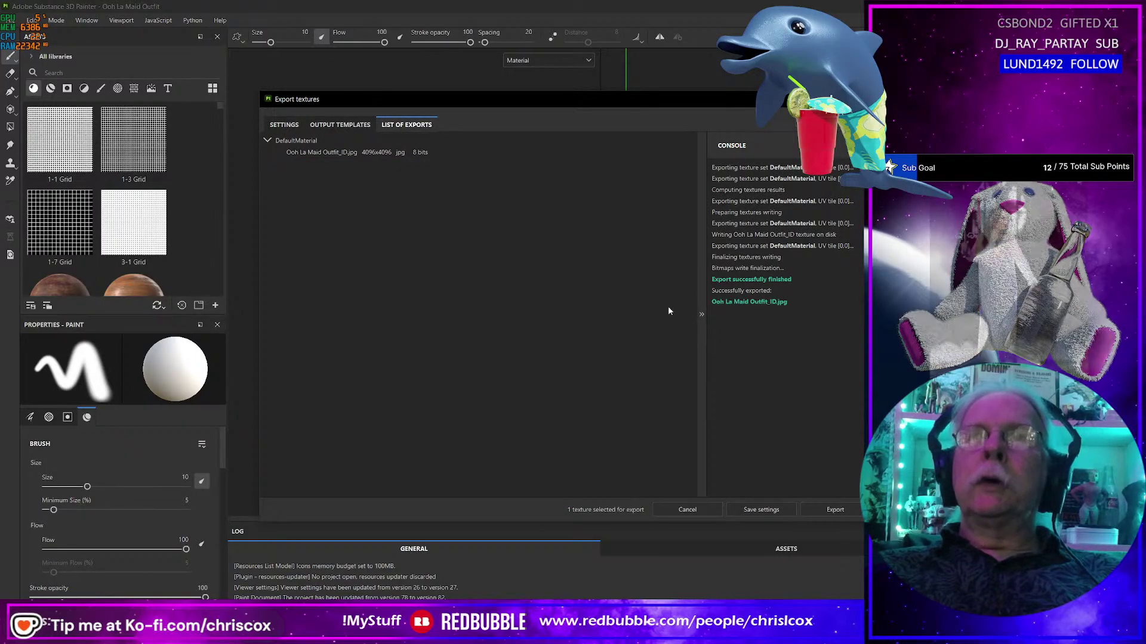
Check the exported ID texture in its export folder, and close the folder and the texture export window.
click(836, 146)
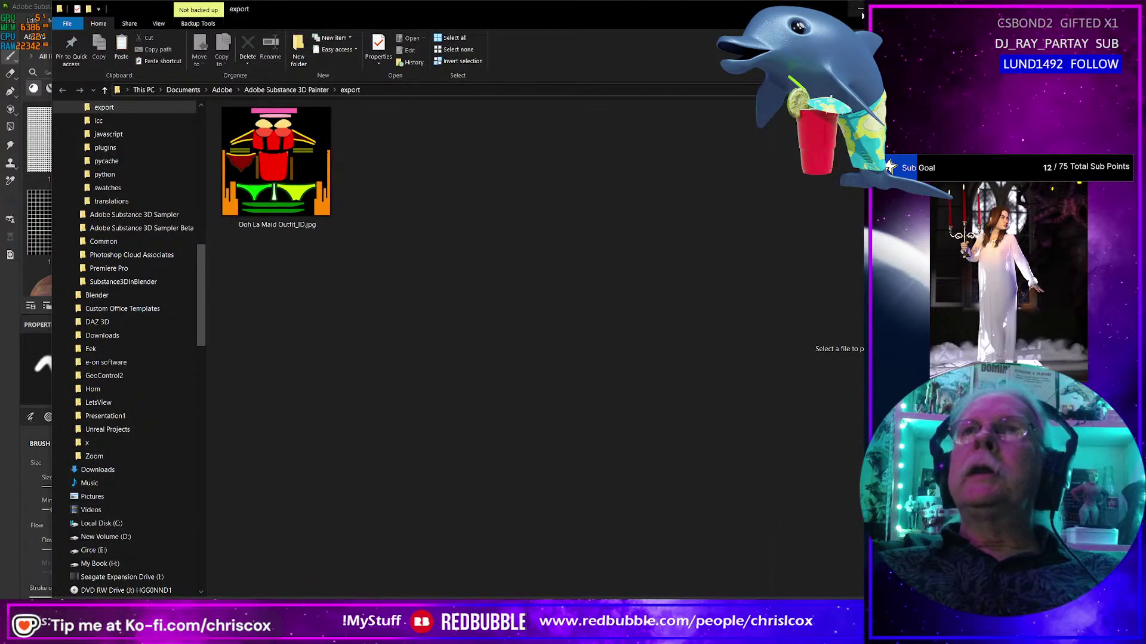
key(alt+F4)
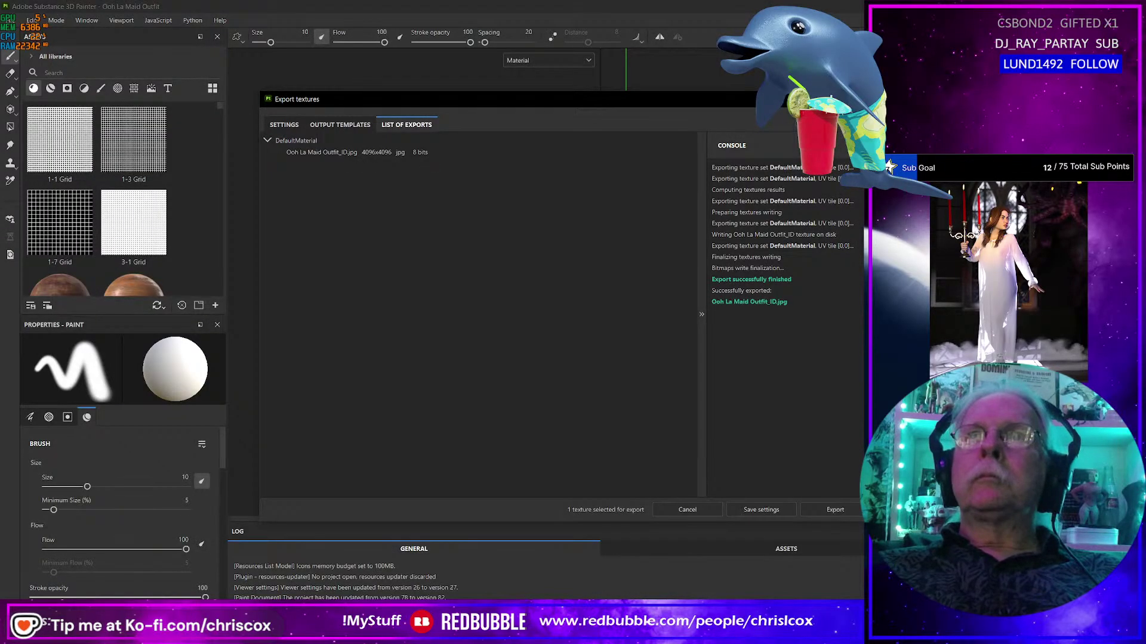
click(862, 99)
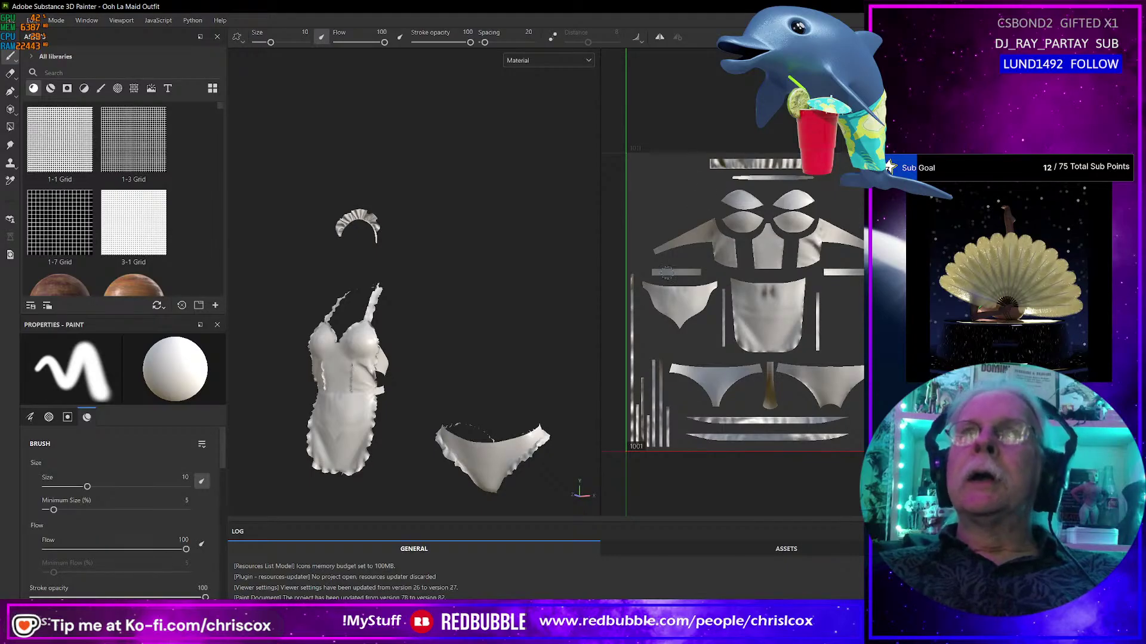
Examine the narrow trim strips in the UV layout and the matching ruffles on the outfit from several angles.
scroll(726, 367, up, 5)
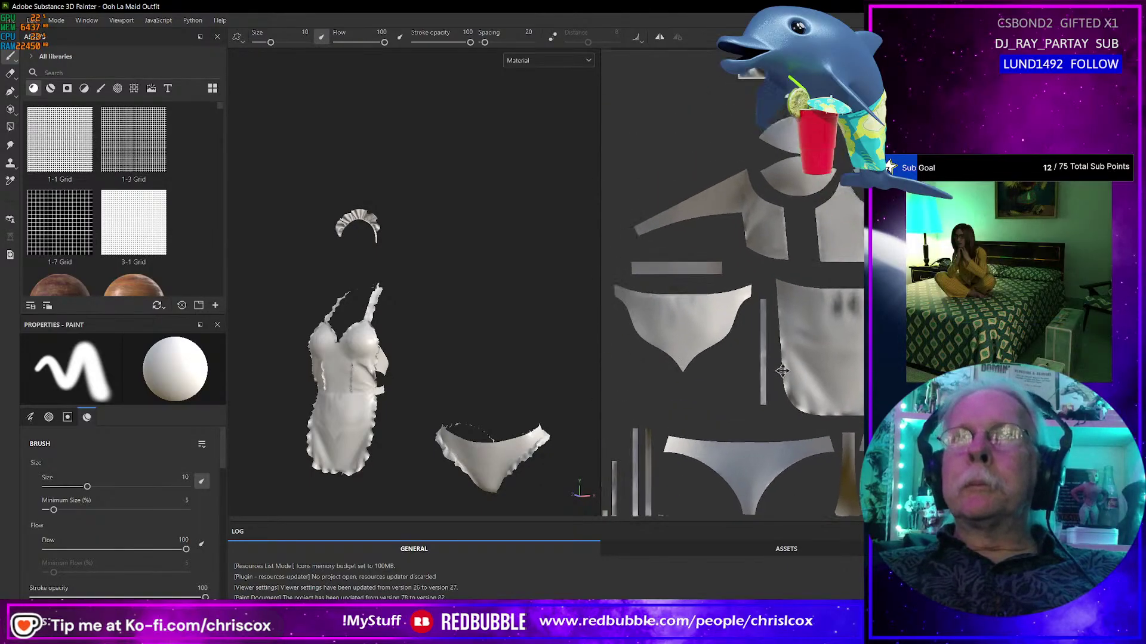
scroll(780, 298, up, 2)
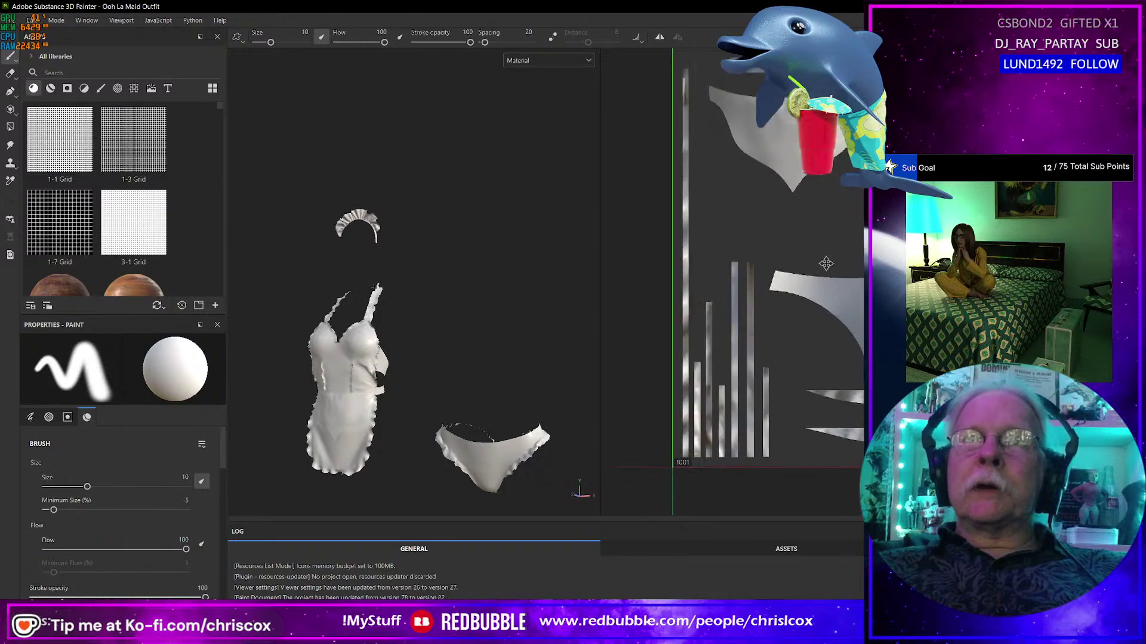
scroll(364, 386, up, 6)
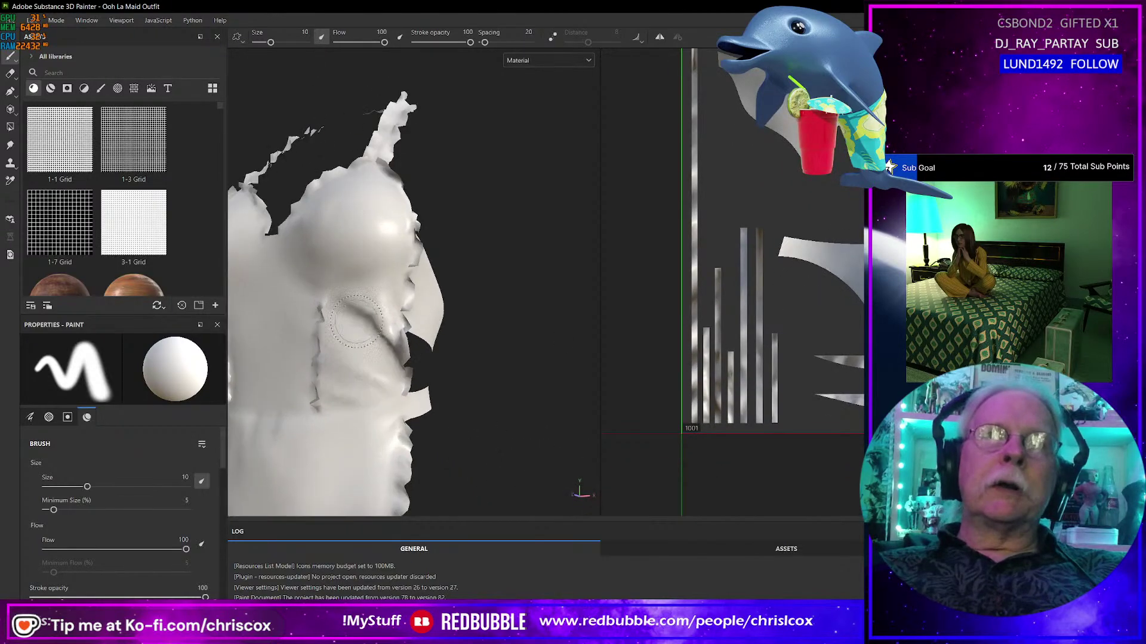
alt+drag(534, 275, 530, 352)
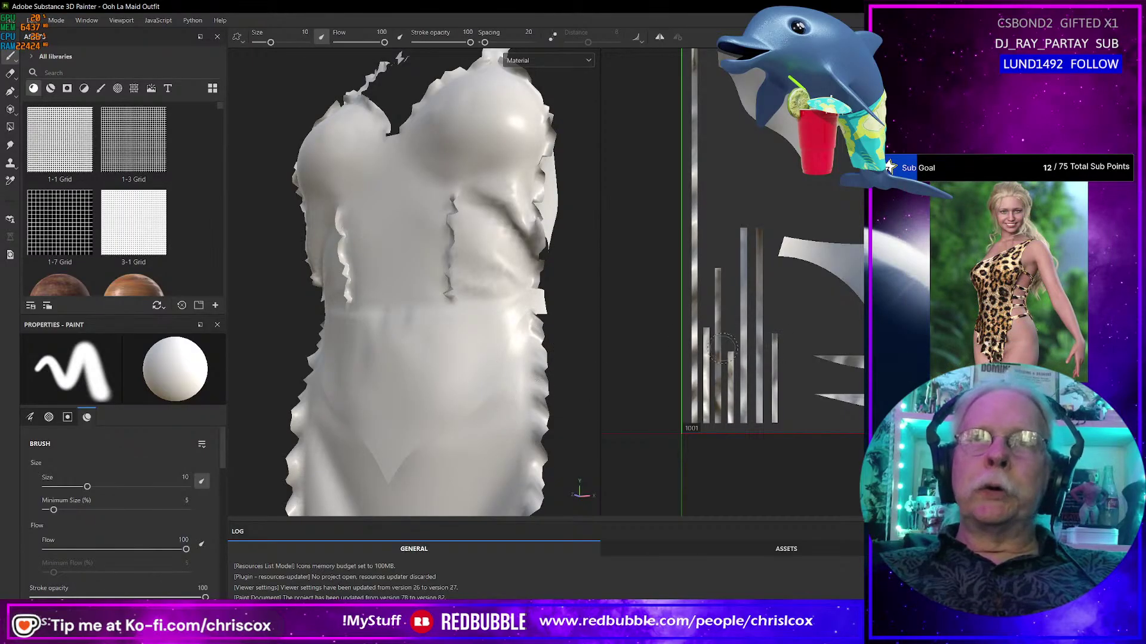
scroll(568, 330, up, 2)
scroll(569, 348, down, 4)
mouse_move(513, 357)
alt+mouse_down()
mouse_move(615, 358)
mouse_move(571, 385)
mouse_move(582, 380)
mouse_move(446, 355)
mouse_move(469, 383)
mouse_move(442, 370)
mouse_move(416, 404)
mouse_move(360, 389)
mouse_move(444, 357)
alt+mouse_up()
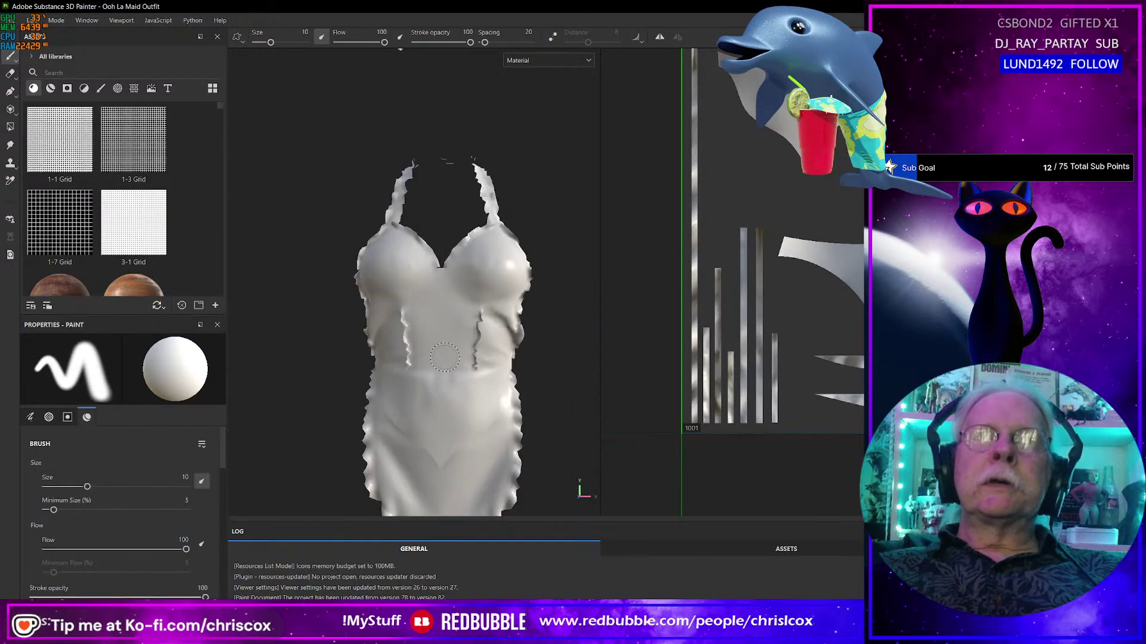
scroll(444, 357, down, 5)
alt+drag(453, 257, 375, 303)
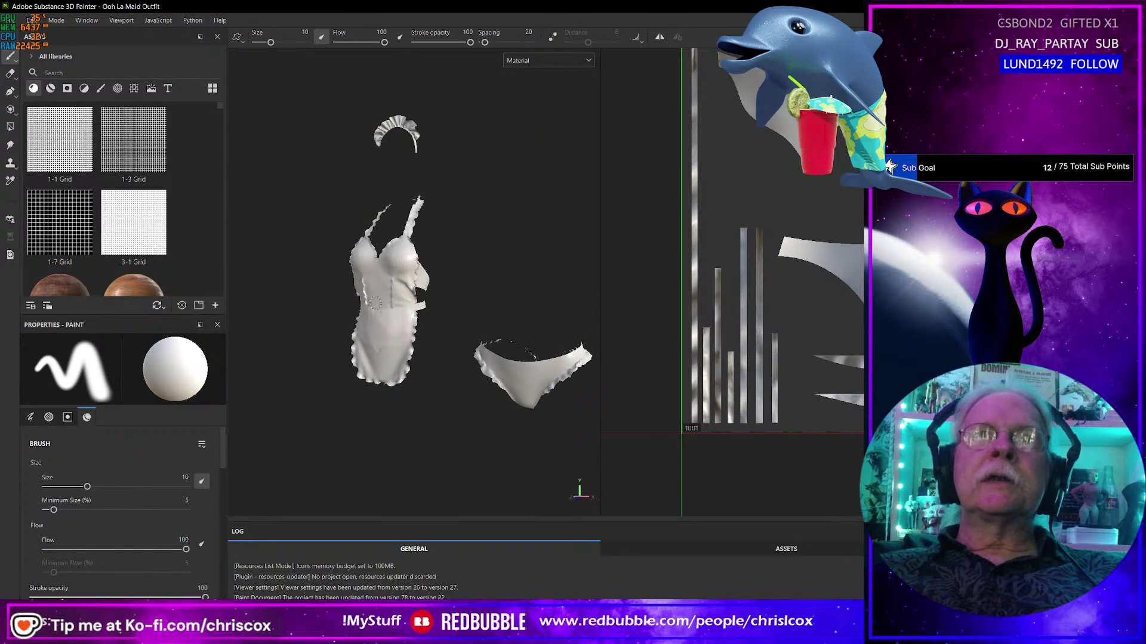
alt+middle_drag(375, 303, 393, 394)
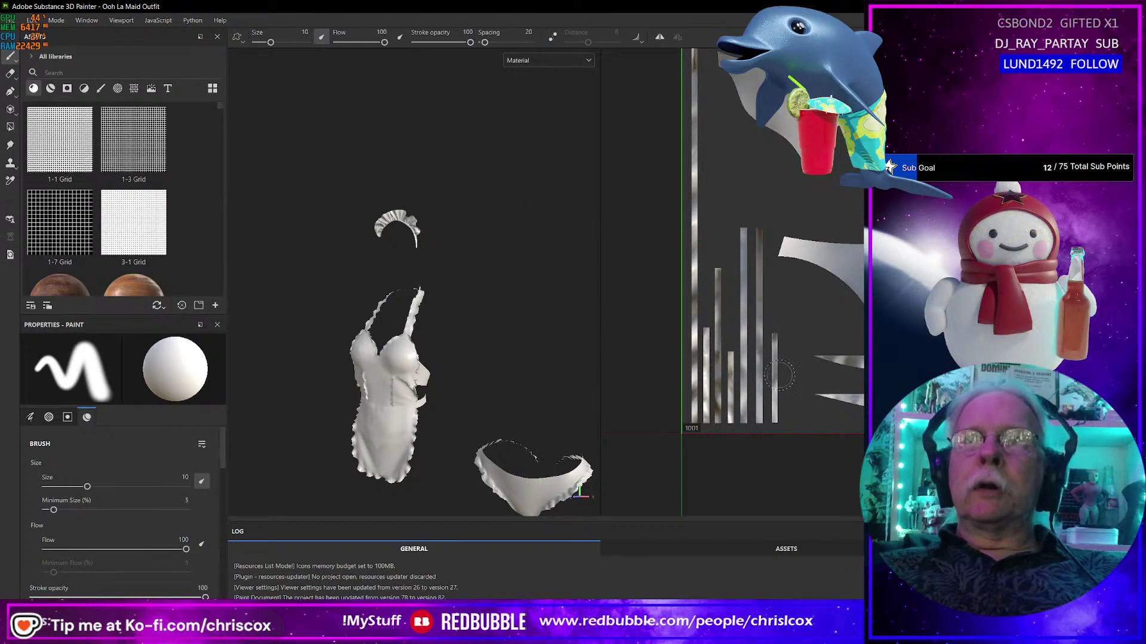
Restore the maximized Substance 3D Painter window to a smaller floating window.
mouse_move(967, 7)
mouse_down()
mouse_move(969, 27)
mouse_move(801, 29)
mouse_move(759, 15)
mouse_up()
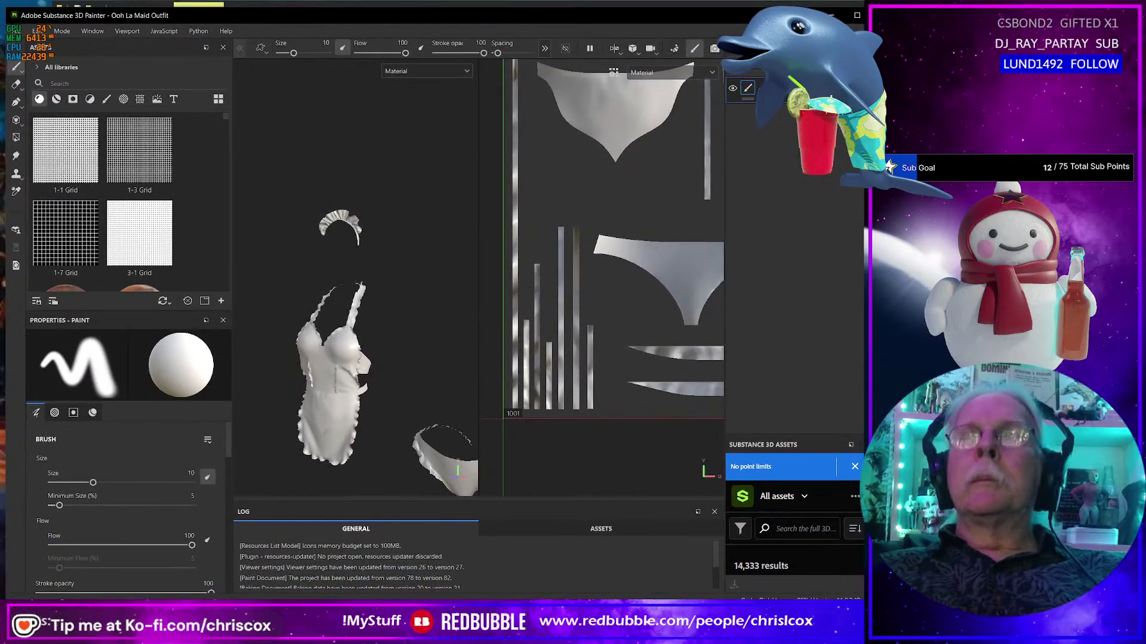
Find the silk materials in the asset library and apply Silk Generic to the outfit as a fill layer.
key(alt+Tab)
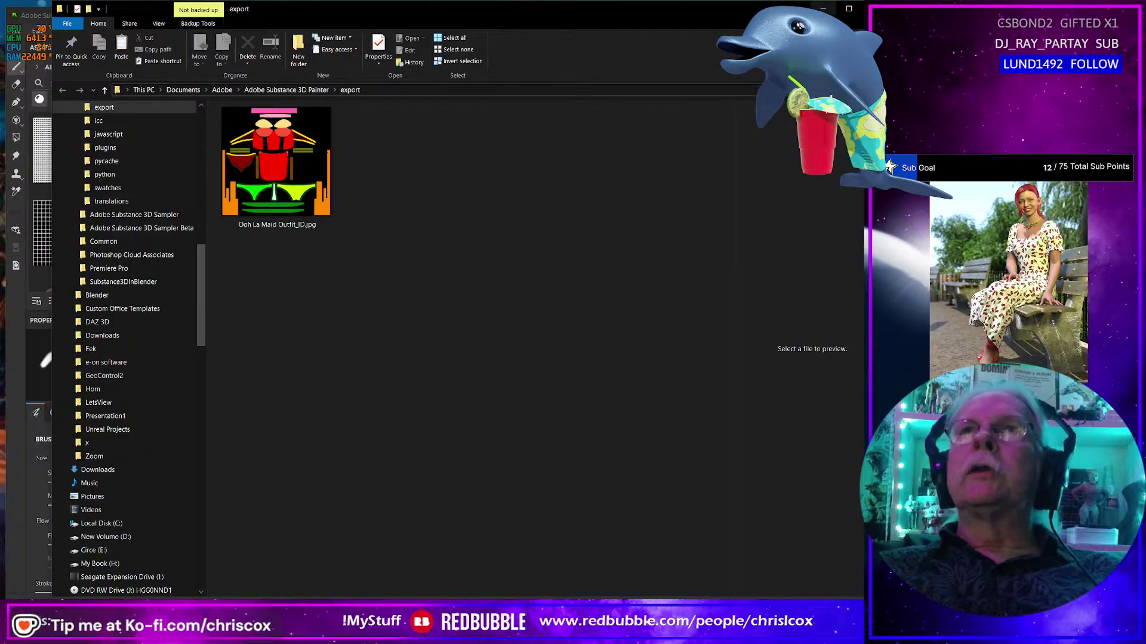
key(alt+Tab)
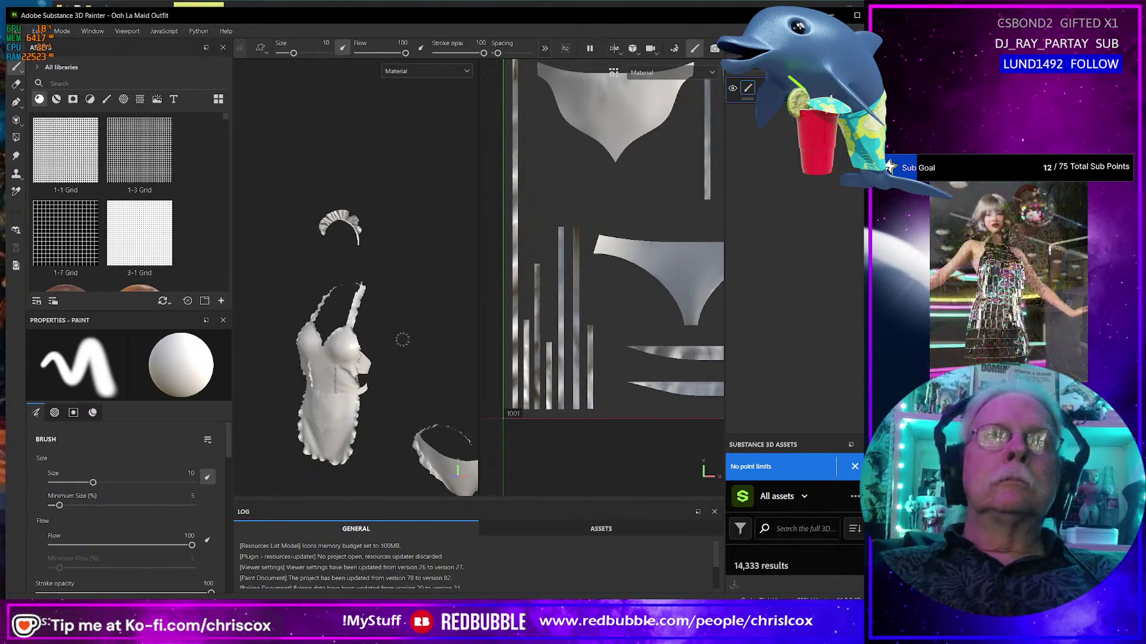
click(88, 86)
text(silk)
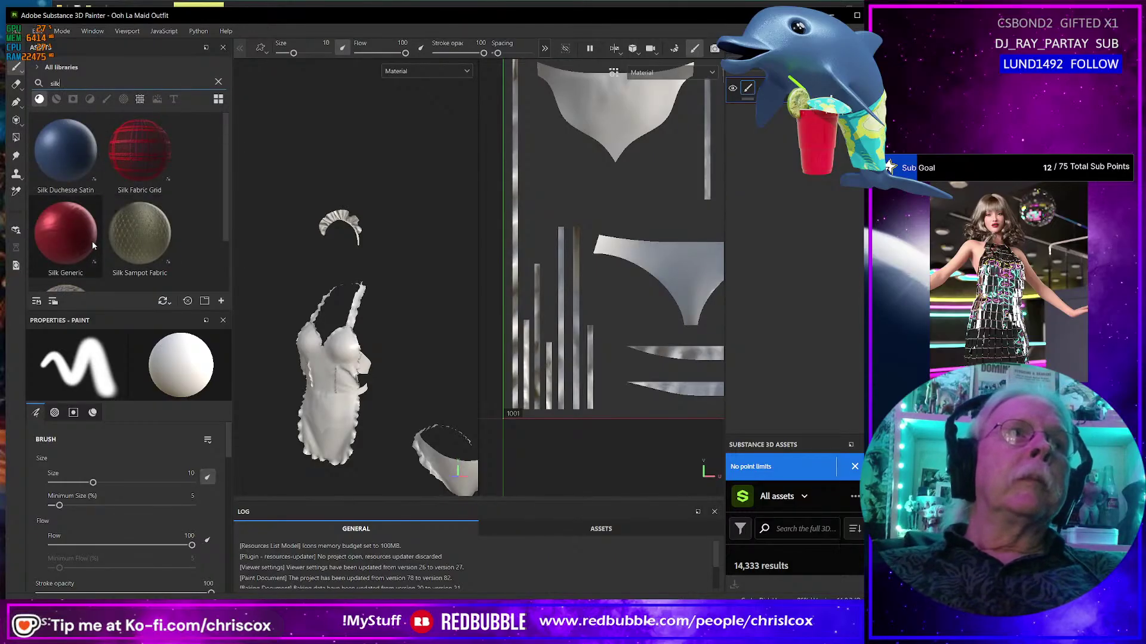
drag(83, 239, 337, 346)
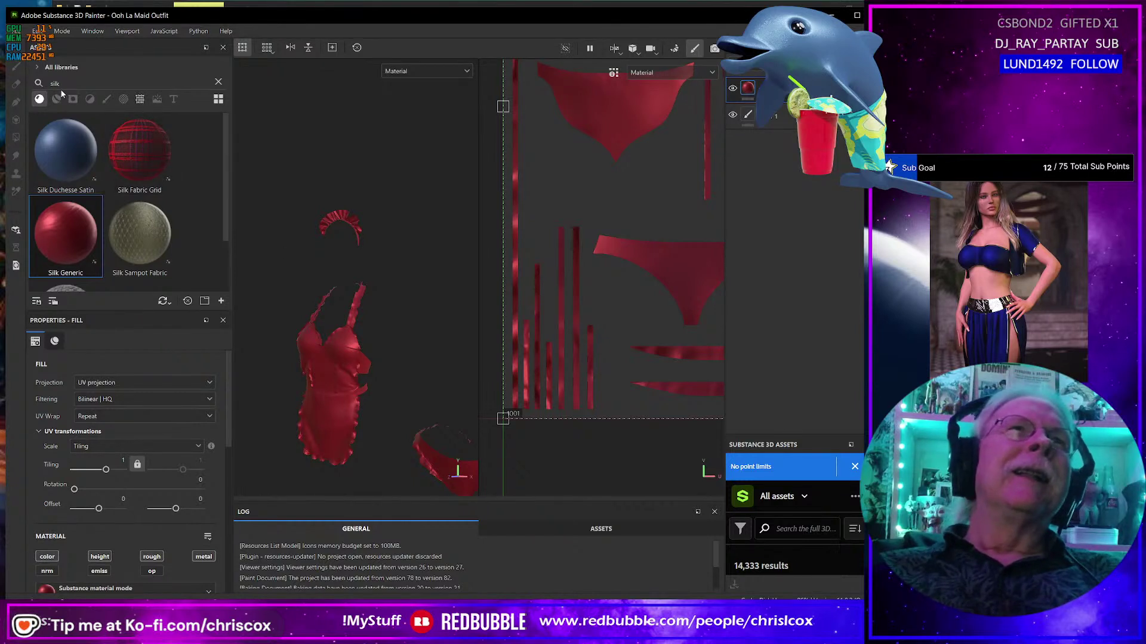
Find the "storm" smart materials, add the dark CCox Storm Raider one above the silk layer, and hide its group.
text(storm)
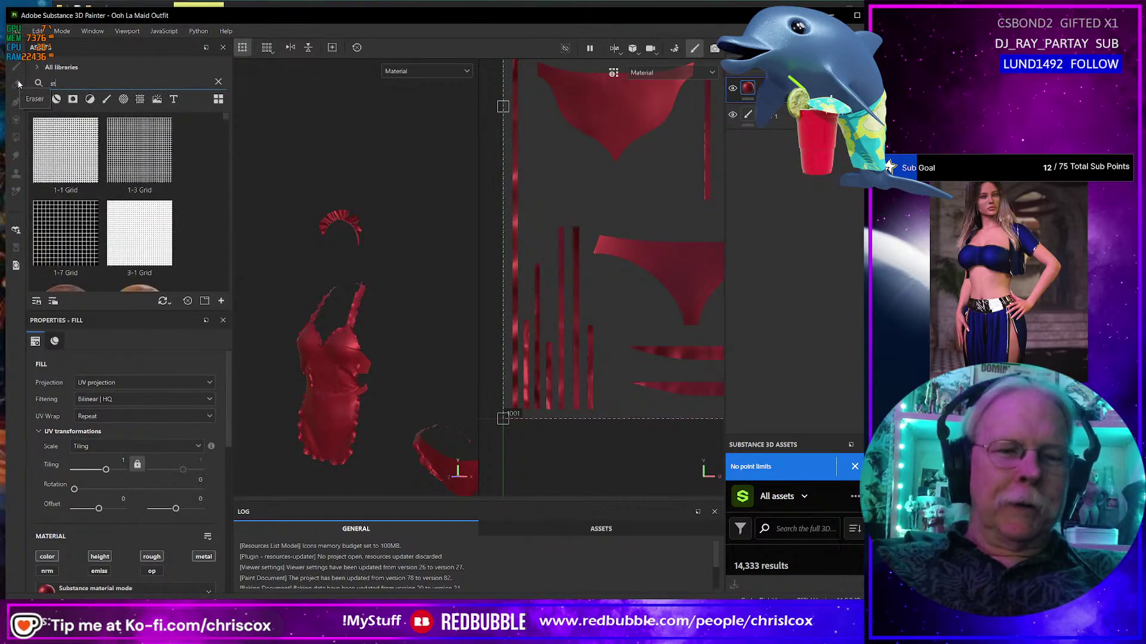
click(56, 100)
drag(139, 152, 417, 390)
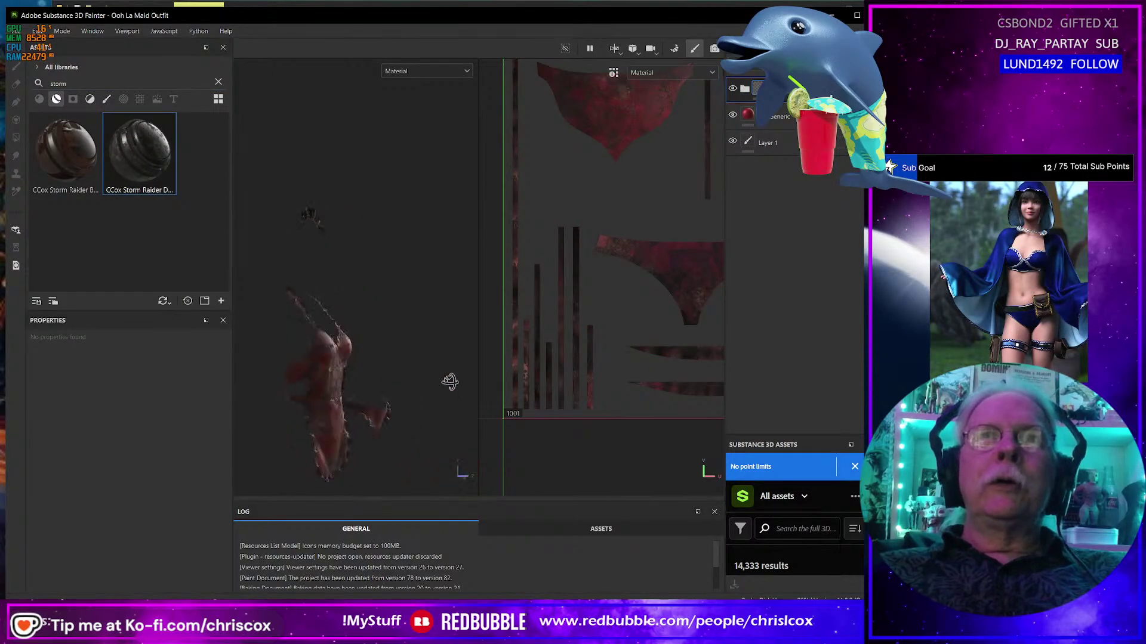
click(734, 88)
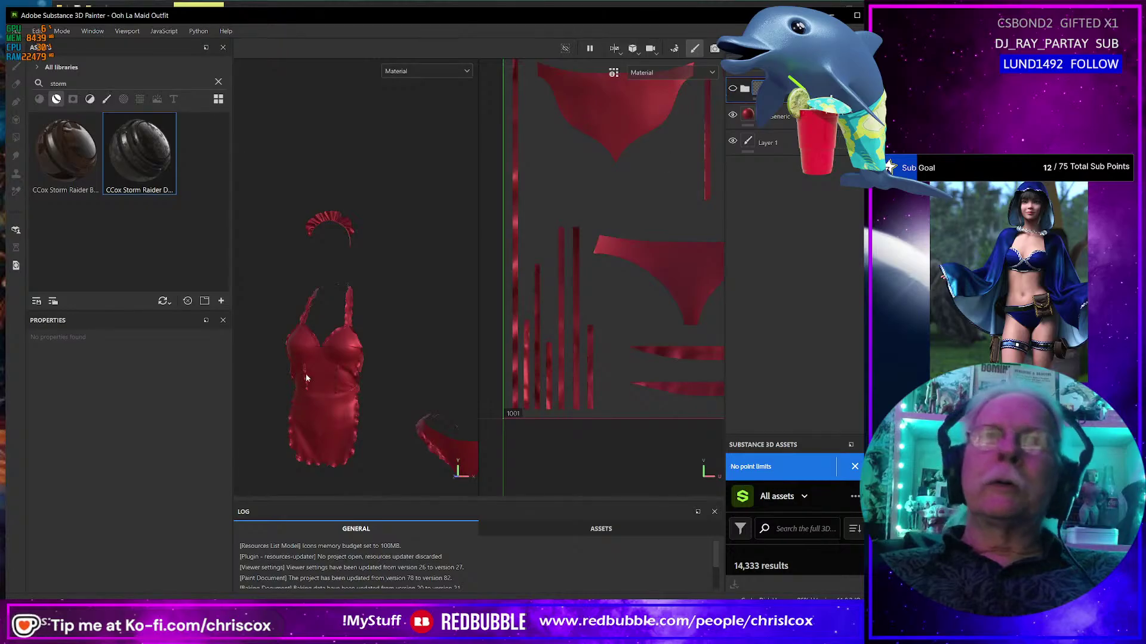
scroll(313, 370, up, 5)
scroll(355, 374, down, 2)
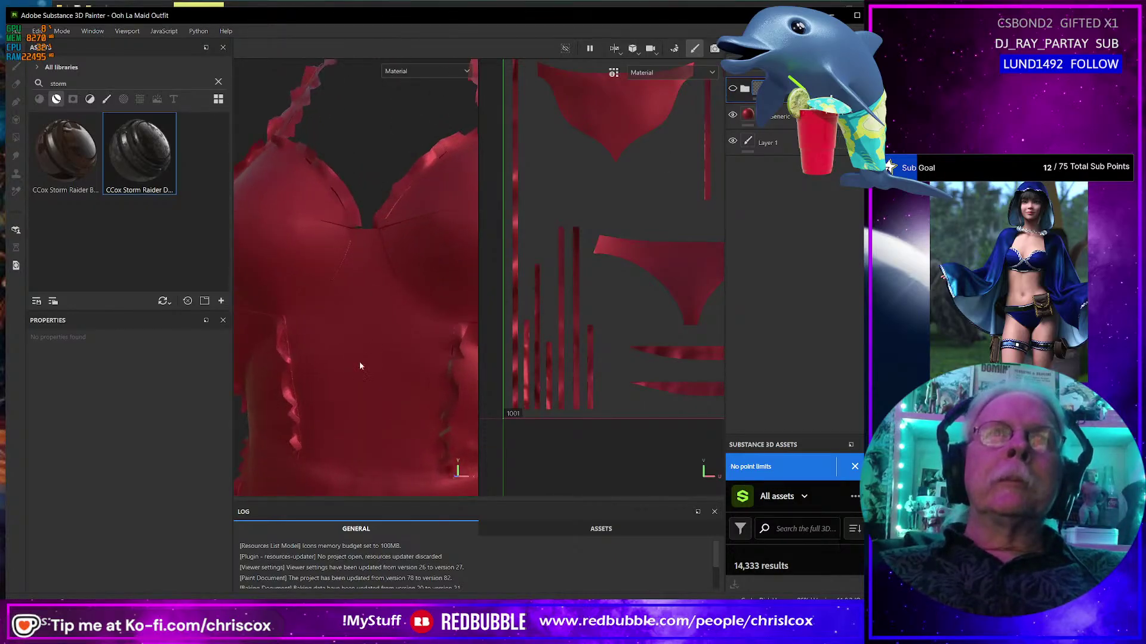
scroll(381, 329, down, 4)
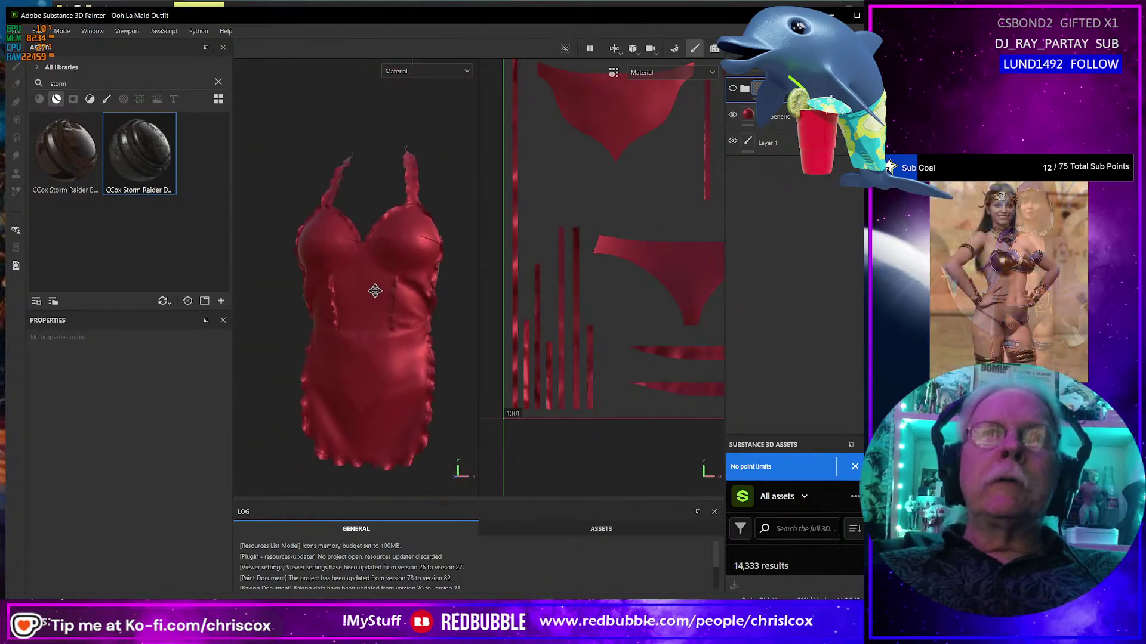
right_click(798, 116)
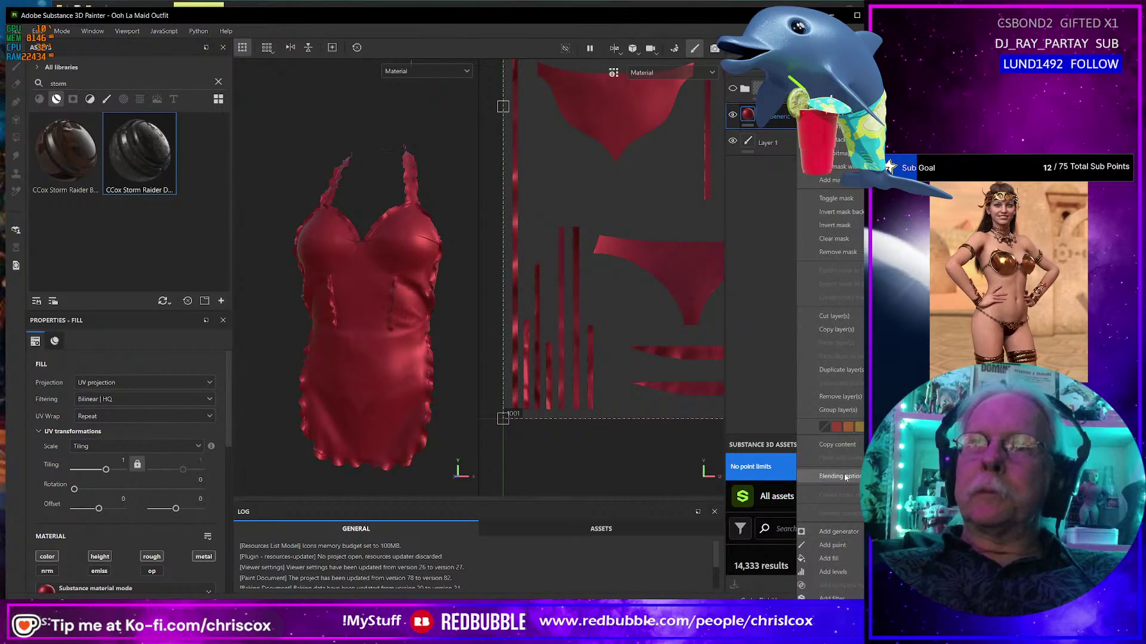
click(850, 397)
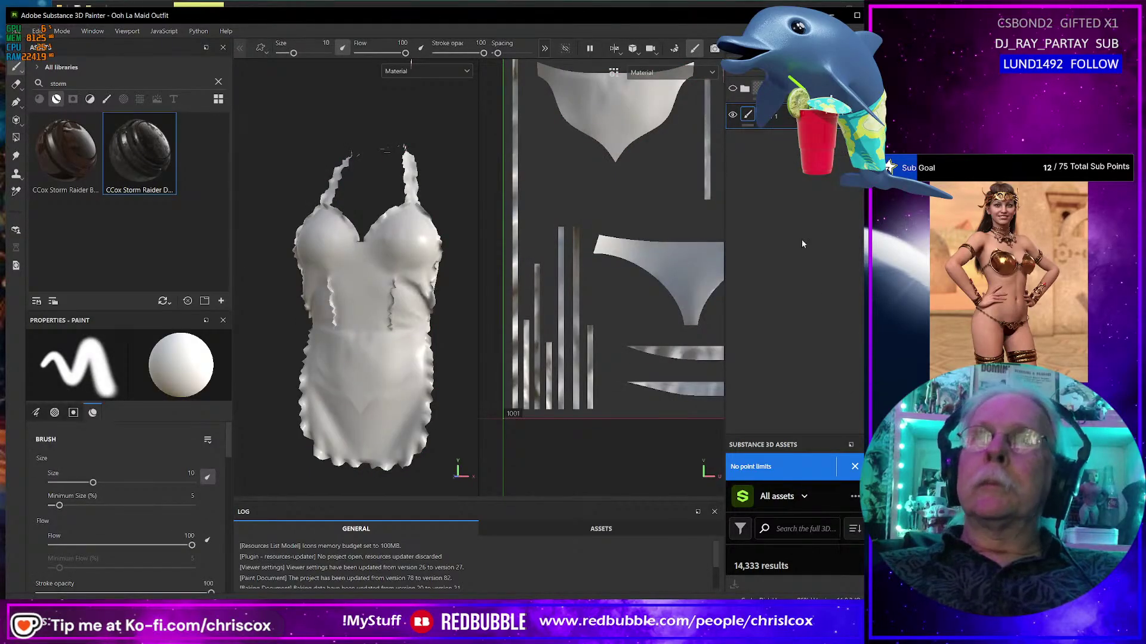
key(ctrl+z)
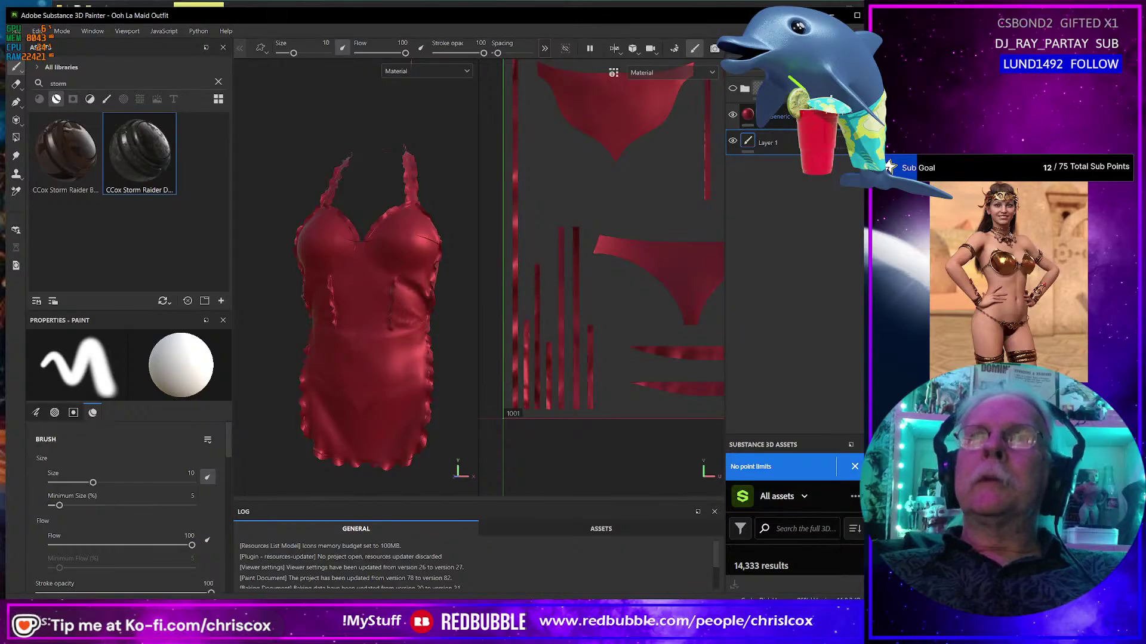
Duplicate the Silk Generic fill layer to make a stack of four silk layers.
right_click(805, 124)
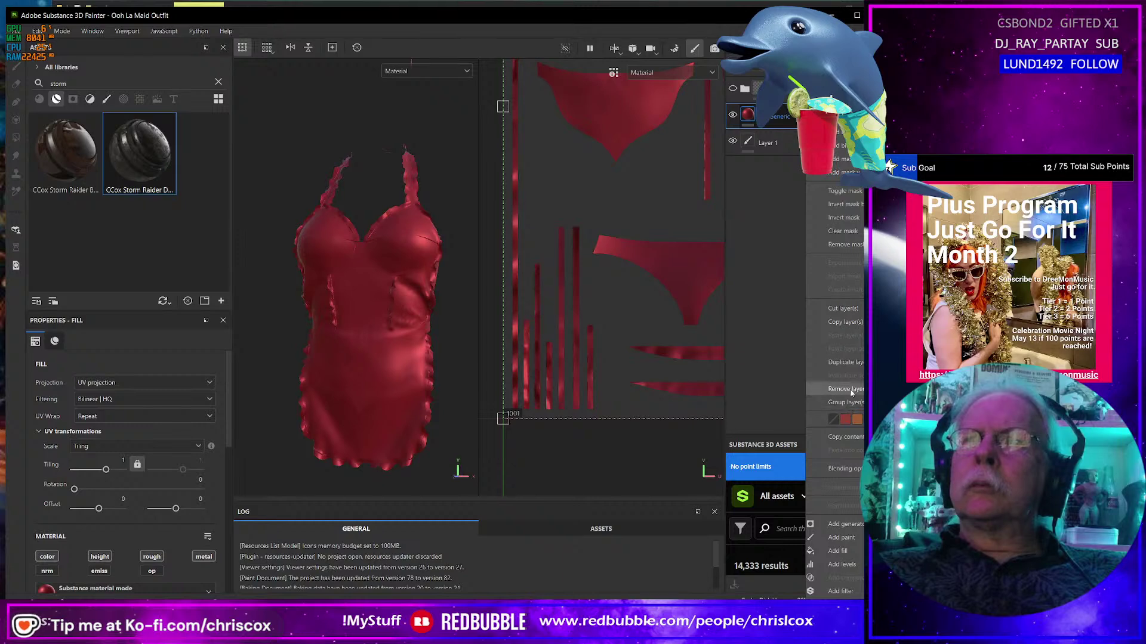
click(844, 362)
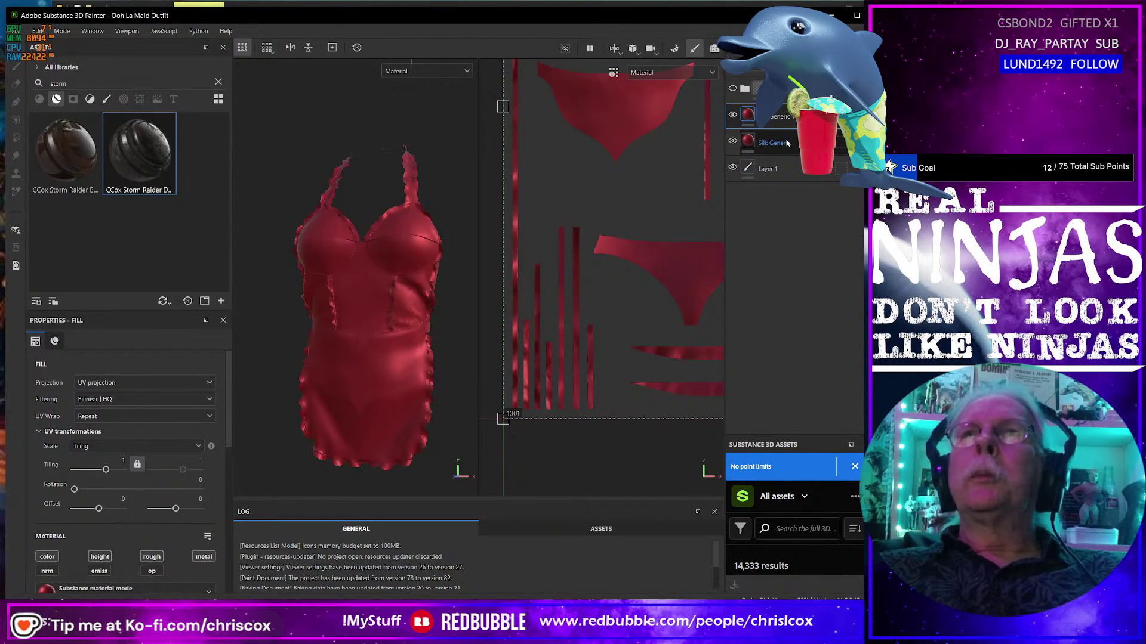
click(786, 144)
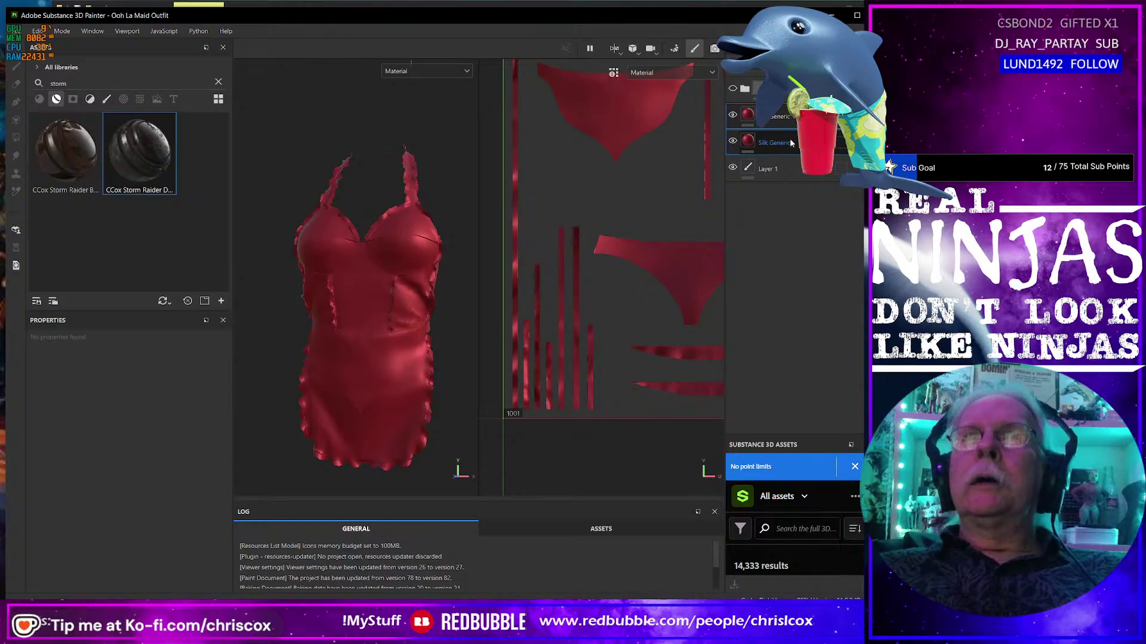
key(ctrl+d)
key(ctrl+d)
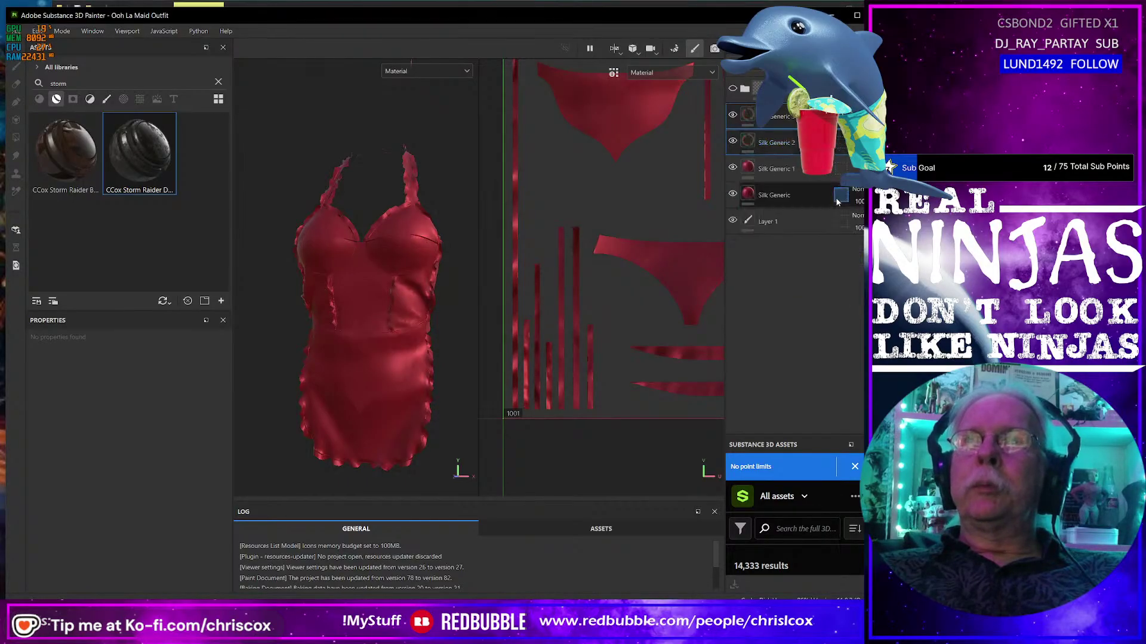
Enable the normal channel on the uppermost silk layer and set its silk color to dark grey 282828.
click(775, 145)
click(749, 114)
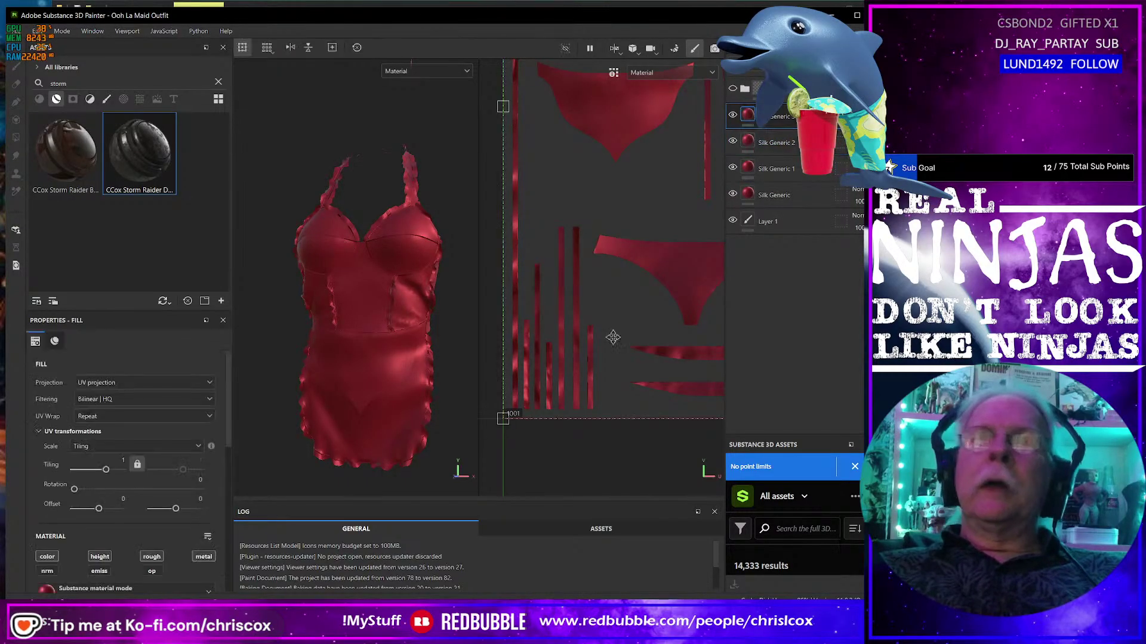
scroll(144, 508, down, 3)
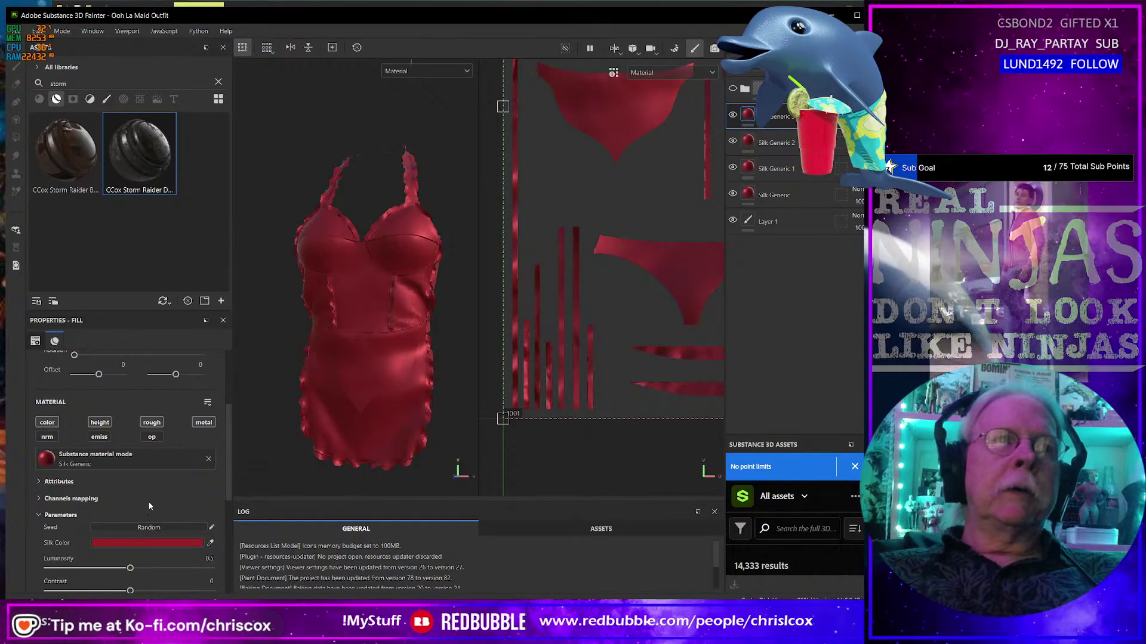
click(47, 437)
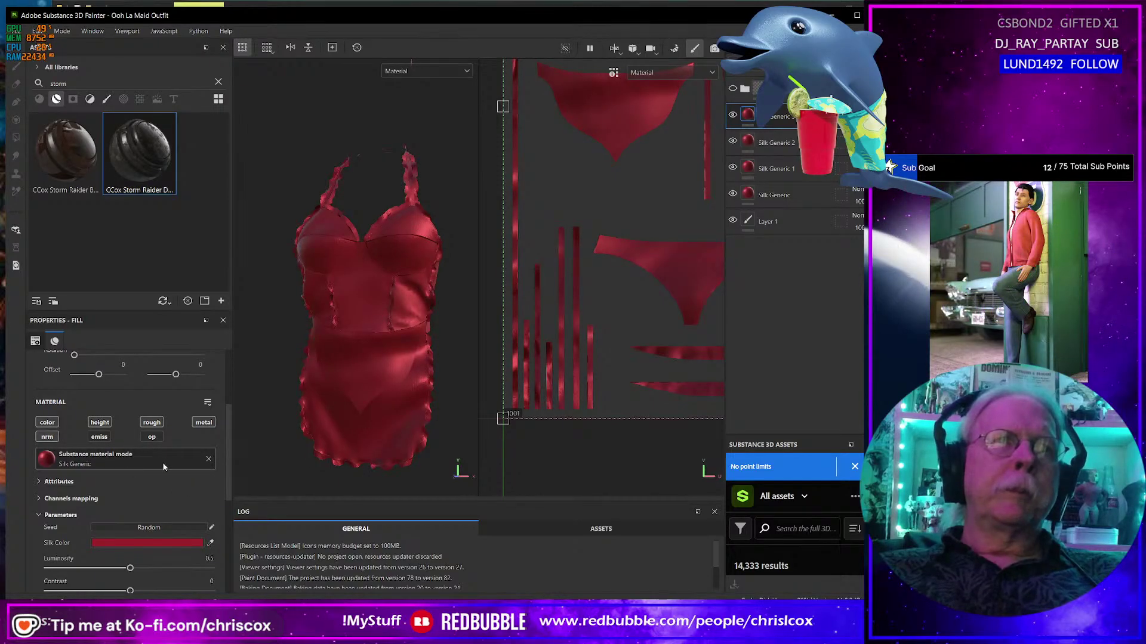
click(180, 546)
click(322, 492)
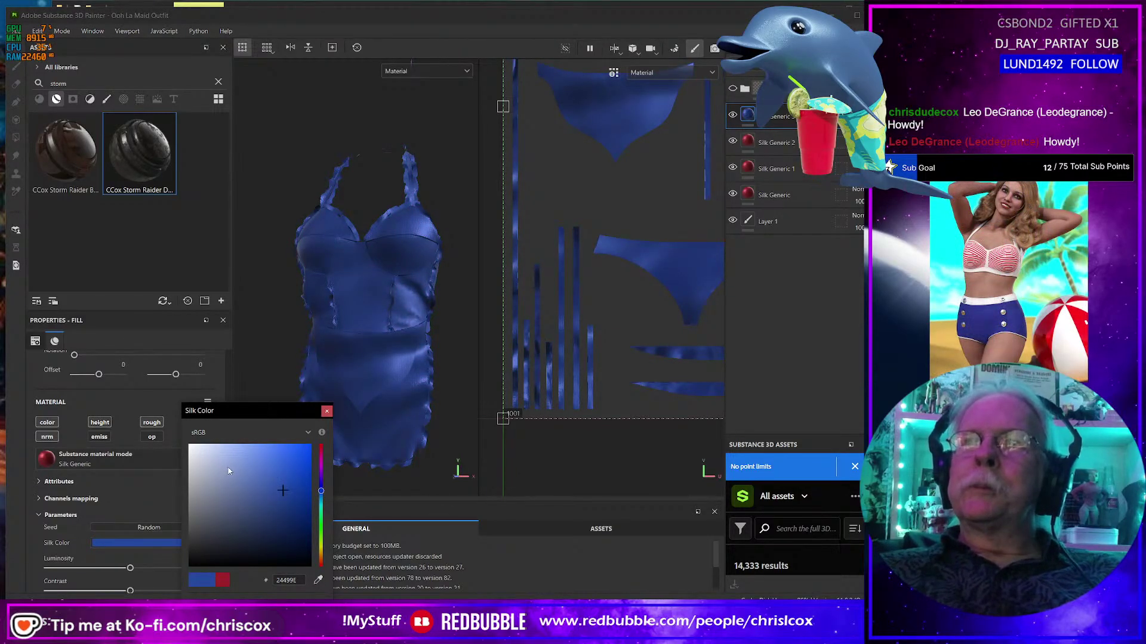
drag(210, 533, 190, 550)
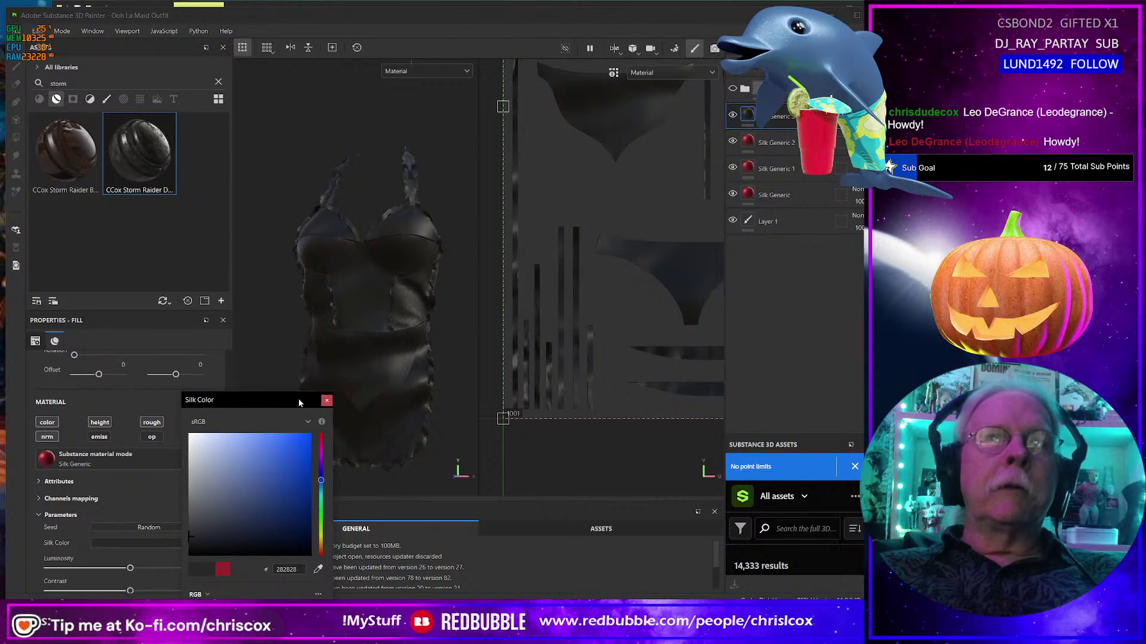
click(327, 411)
alt+drag(335, 398, 367, 400)
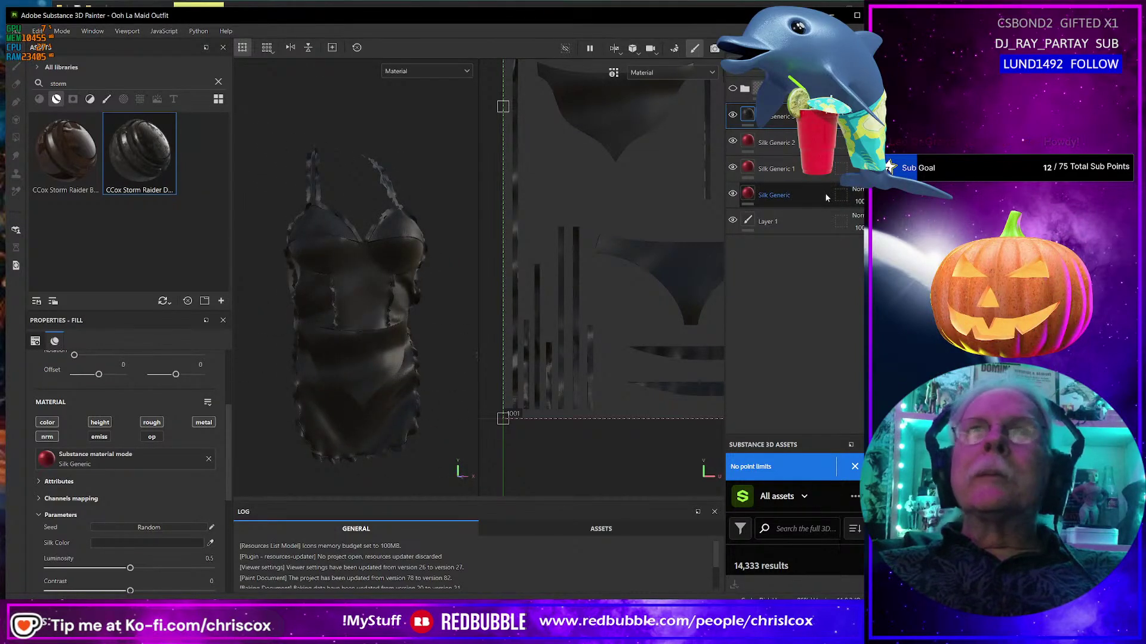
Hide the dark silk layer and set the Silk Generic 2 layer's silk color to near-white CBCED4.
click(732, 114)
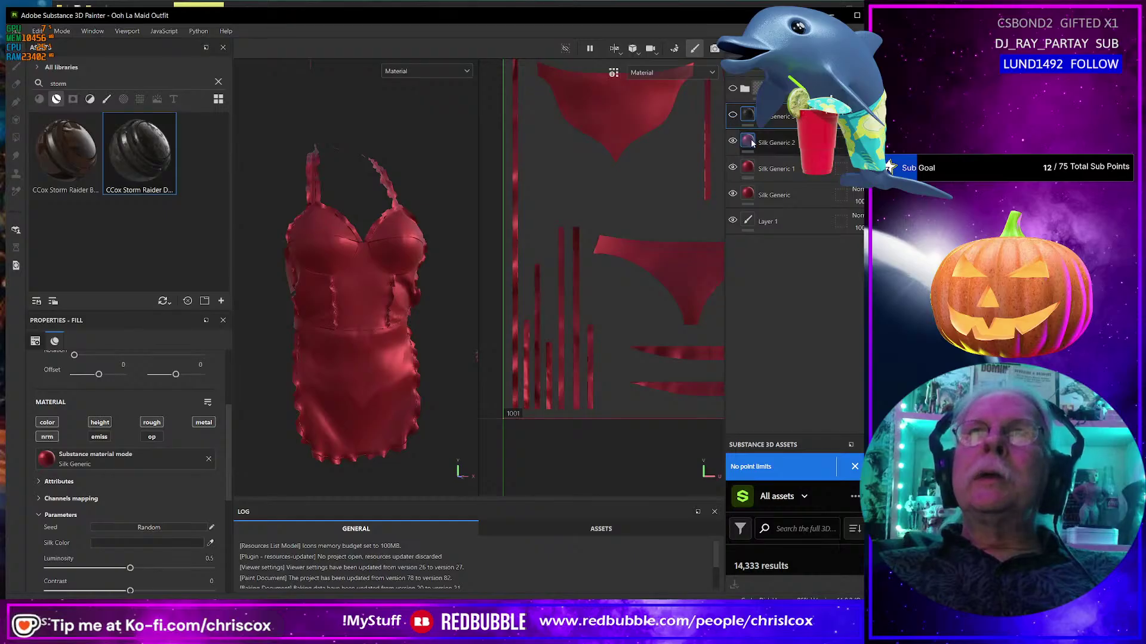
click(774, 143)
click(180, 544)
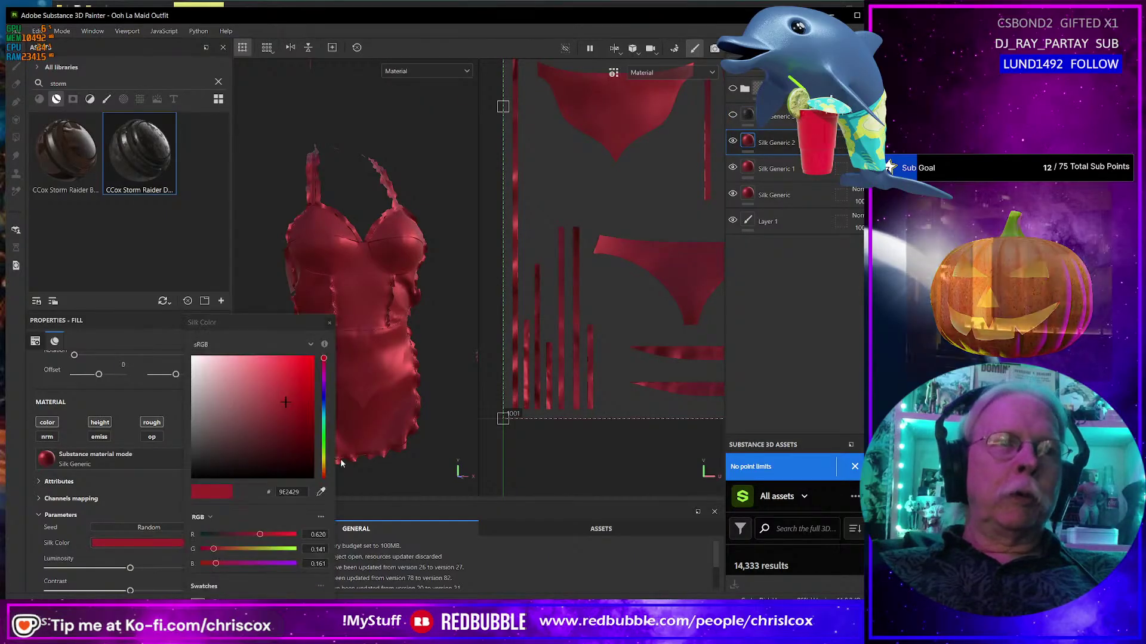
drag(291, 405, 195, 378)
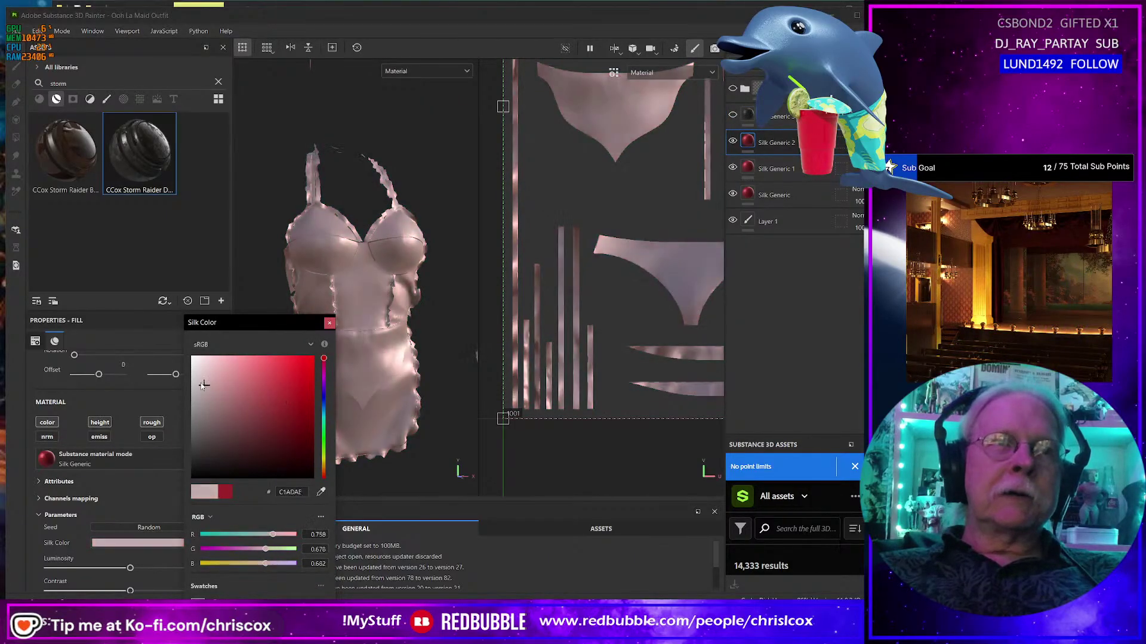
click(323, 403)
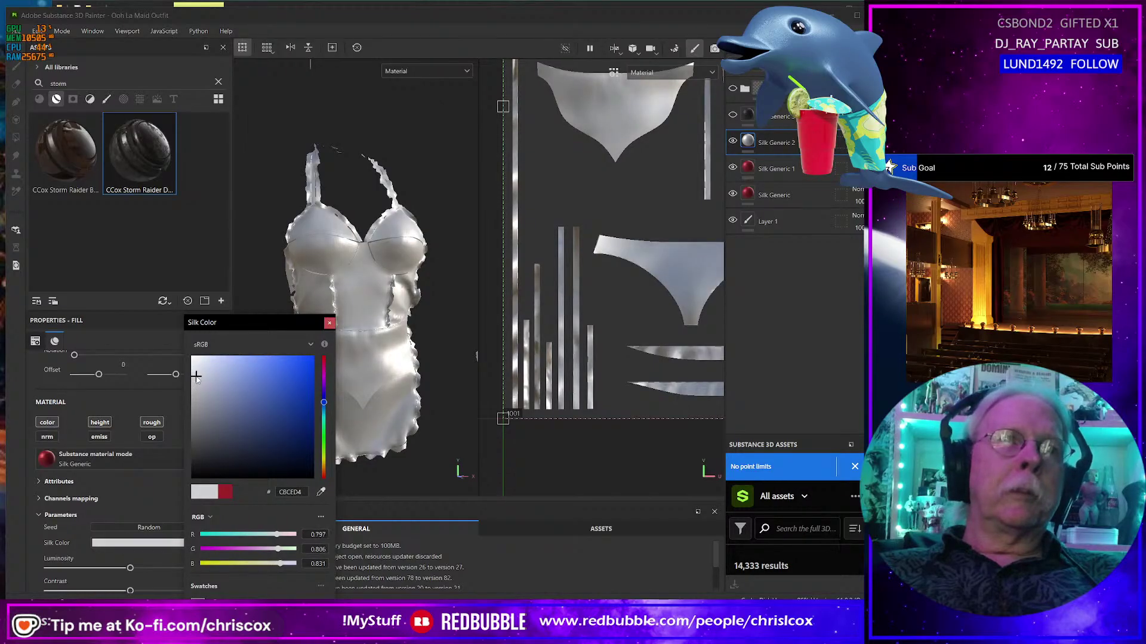
click(329, 324)
Examine the white silk on the outfit's bodice, seams and skirt from close up and at a distance.
alt+drag(316, 329, 352, 257)
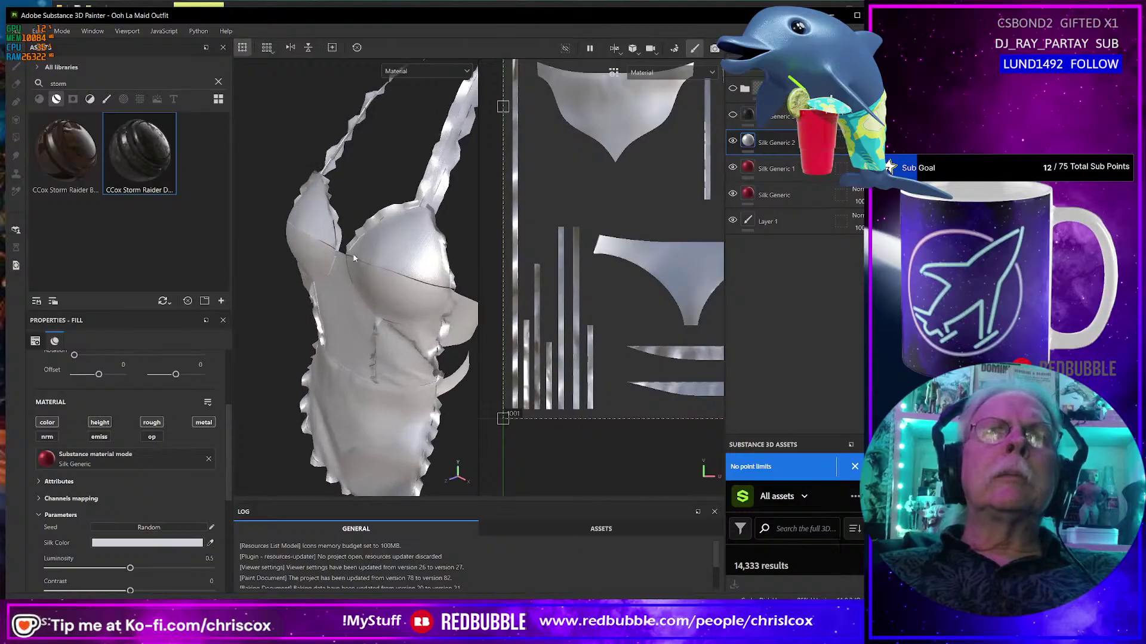
scroll(337, 246, up, 6)
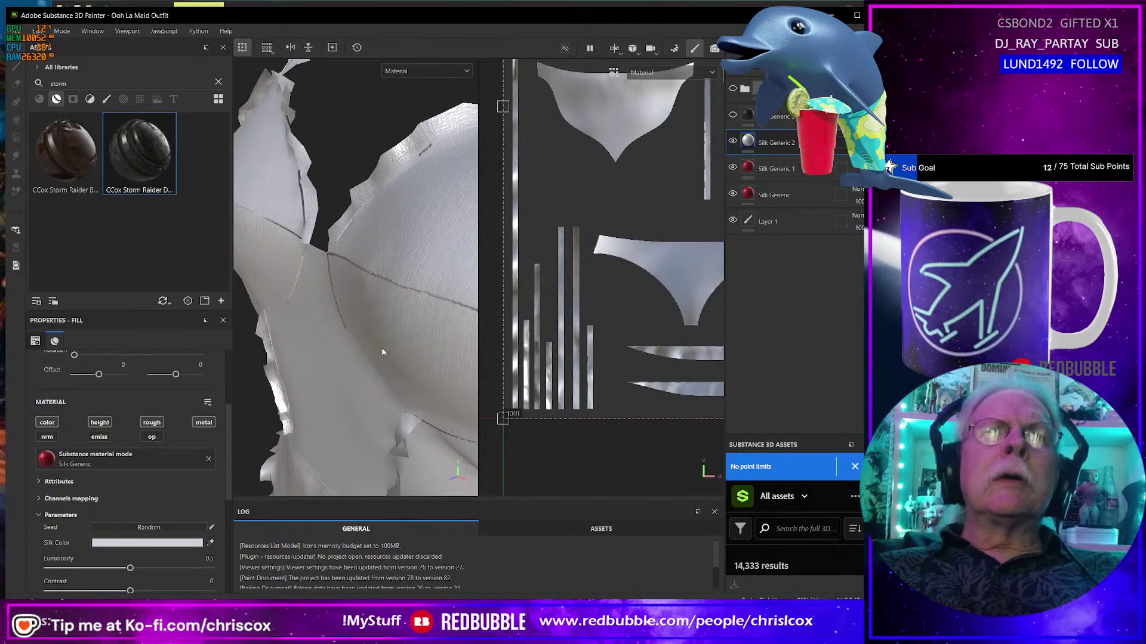
scroll(383, 352, down, 5)
mouse_move(382, 352)
alt+mouse_down()
mouse_move(358, 337)
mouse_move(371, 344)
alt+mouse_up()
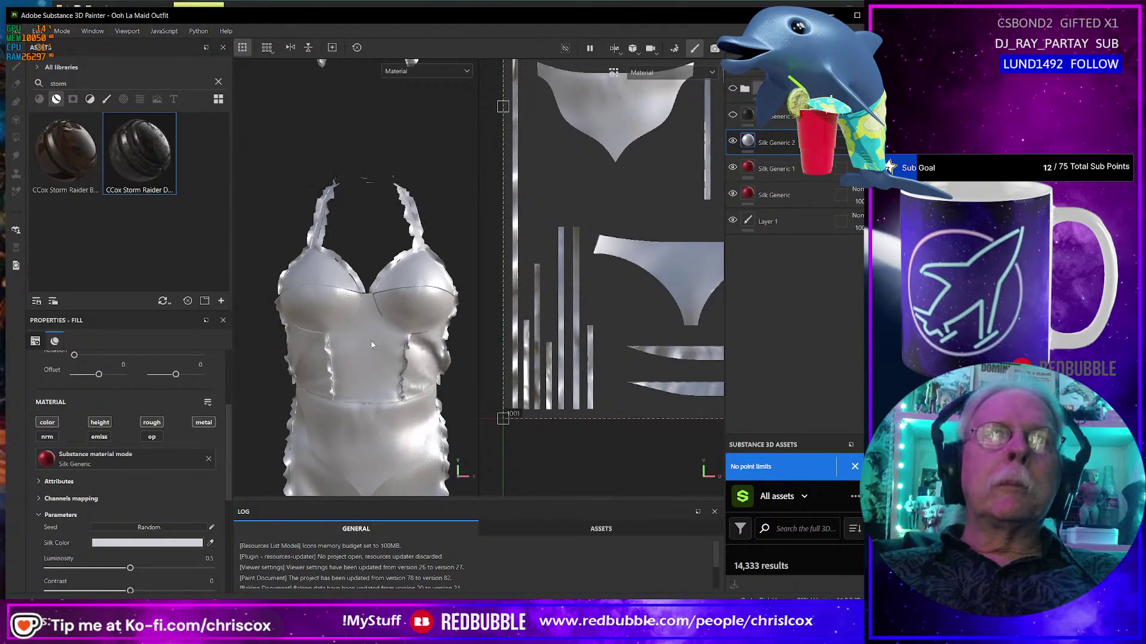
scroll(372, 345, down, 2)
scroll(371, 345, up, 5)
scroll(371, 348, down, 1)
scroll(371, 348, down, 3)
alt+drag(391, 373, 389, 267)
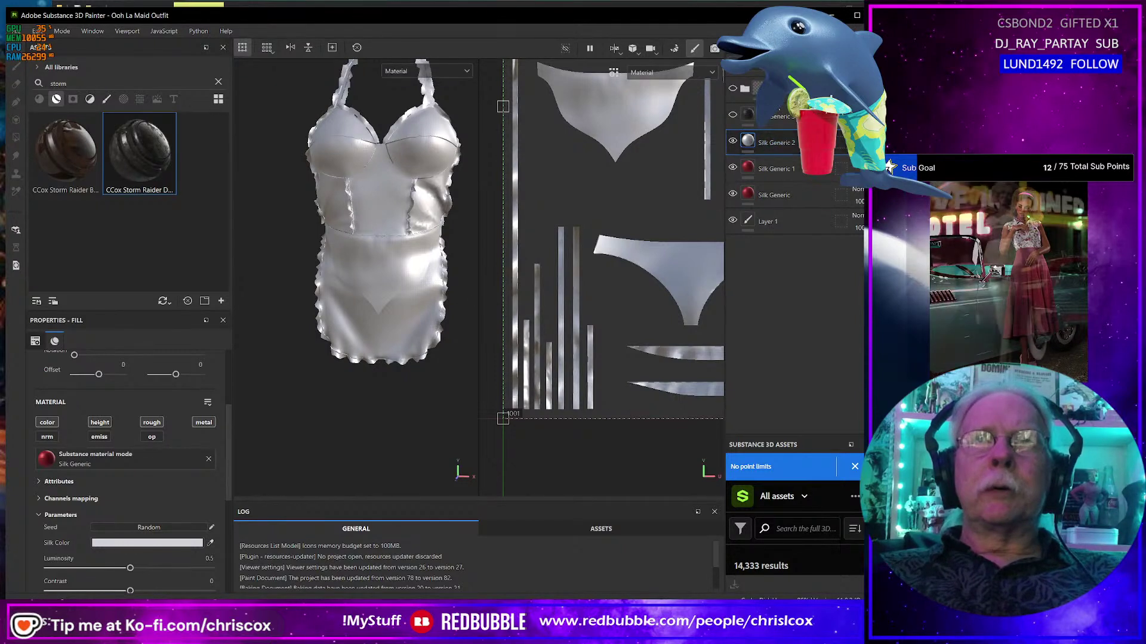
Hide the Silk Generic 2 layer and select the Silk Generic 1 layer.
click(731, 141)
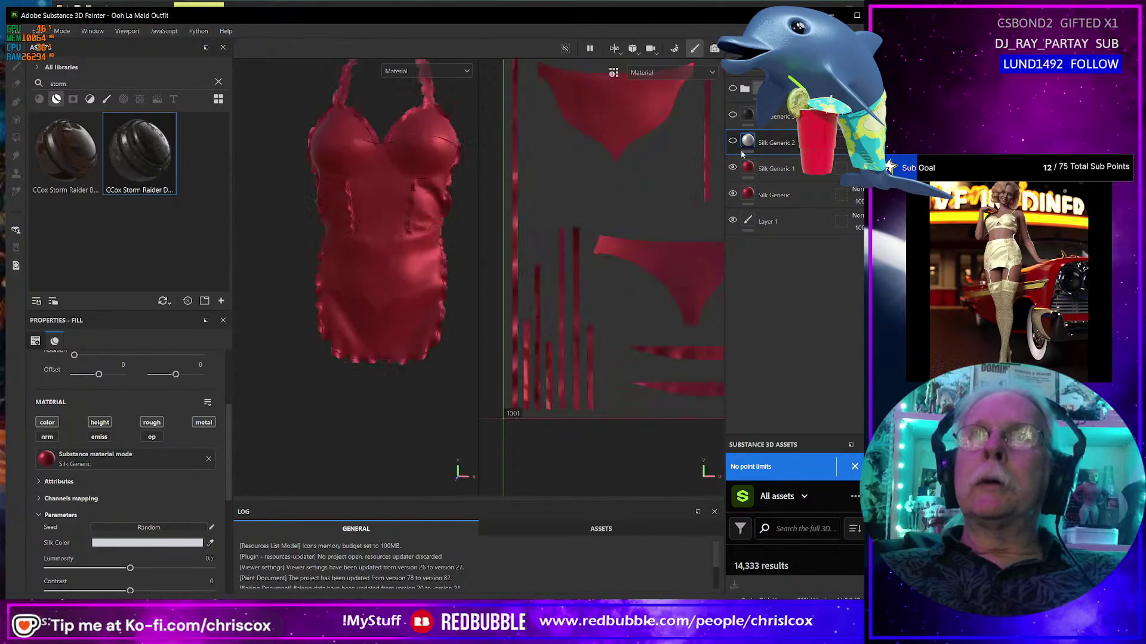
click(770, 169)
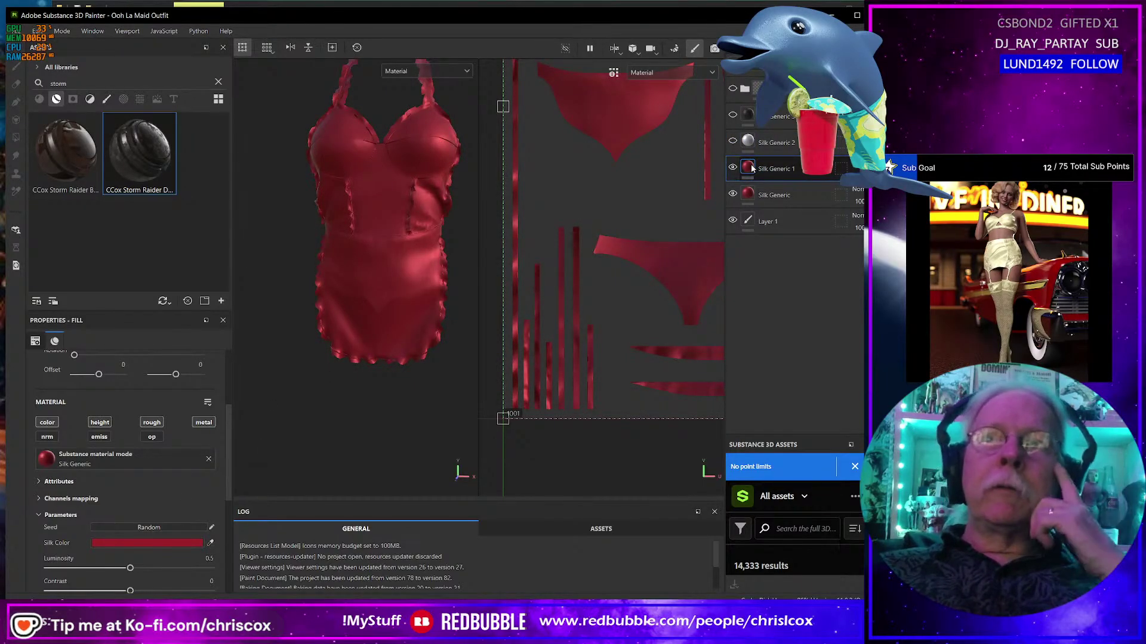
Set the Silk Color of the Silk Generic 1 layer to light pink EBAAAA.
click(159, 543)
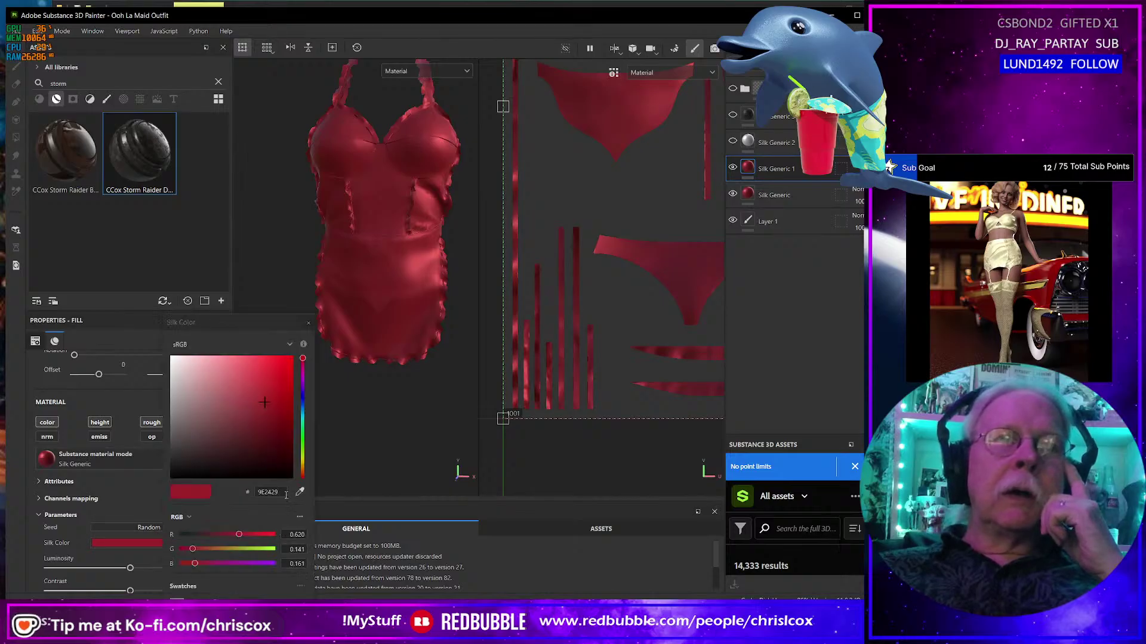
click(303, 465)
drag(272, 438, 231, 386)
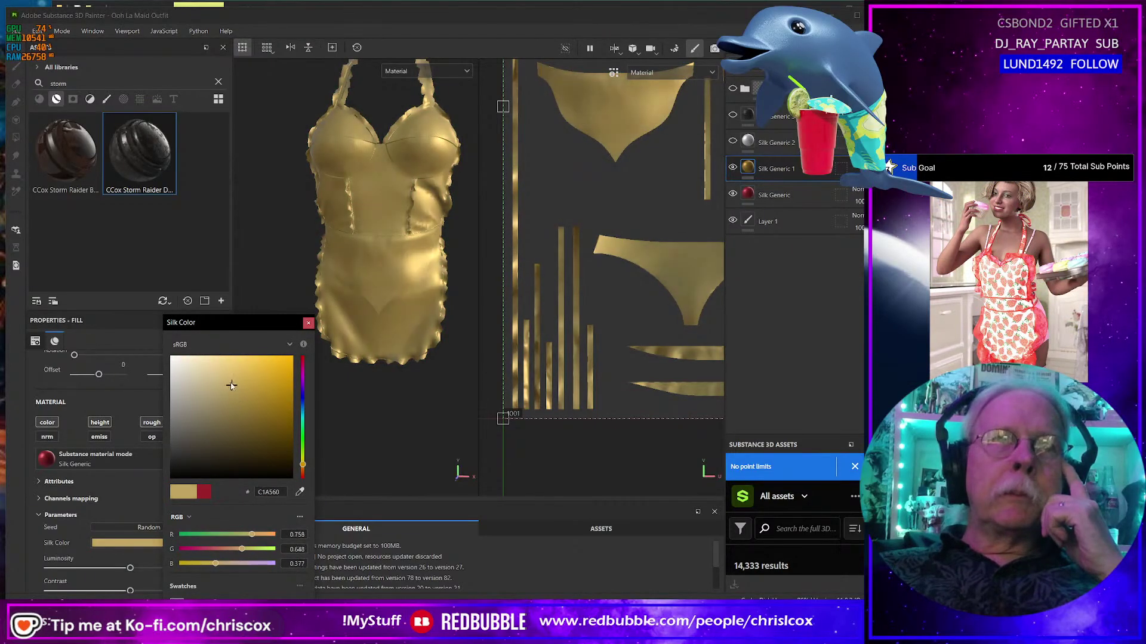
drag(303, 465, 304, 477)
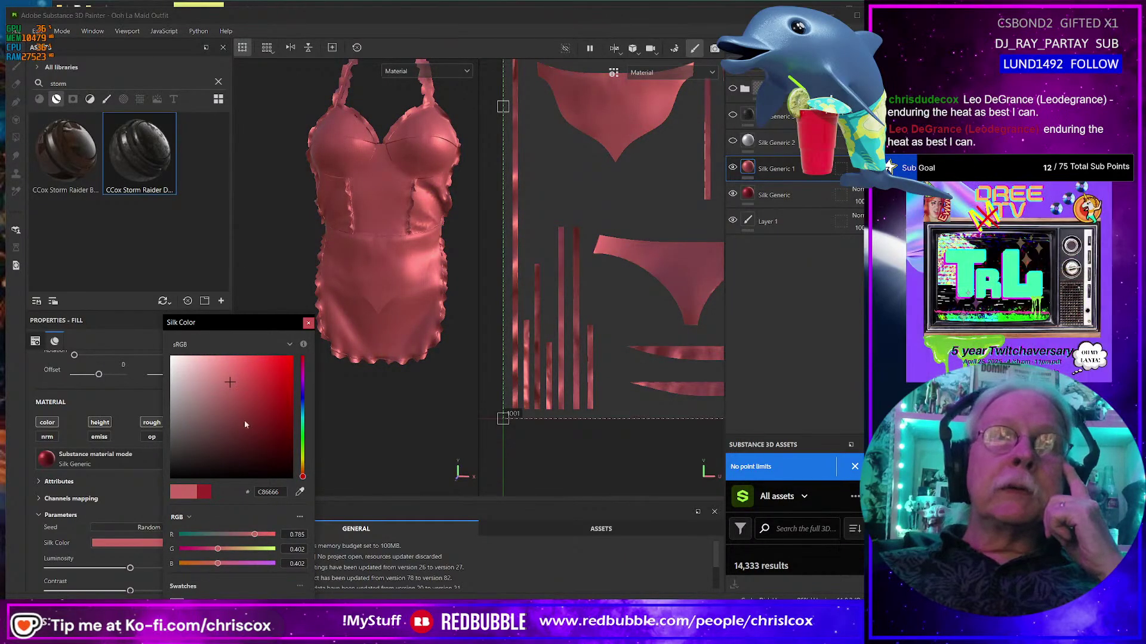
drag(231, 383, 208, 365)
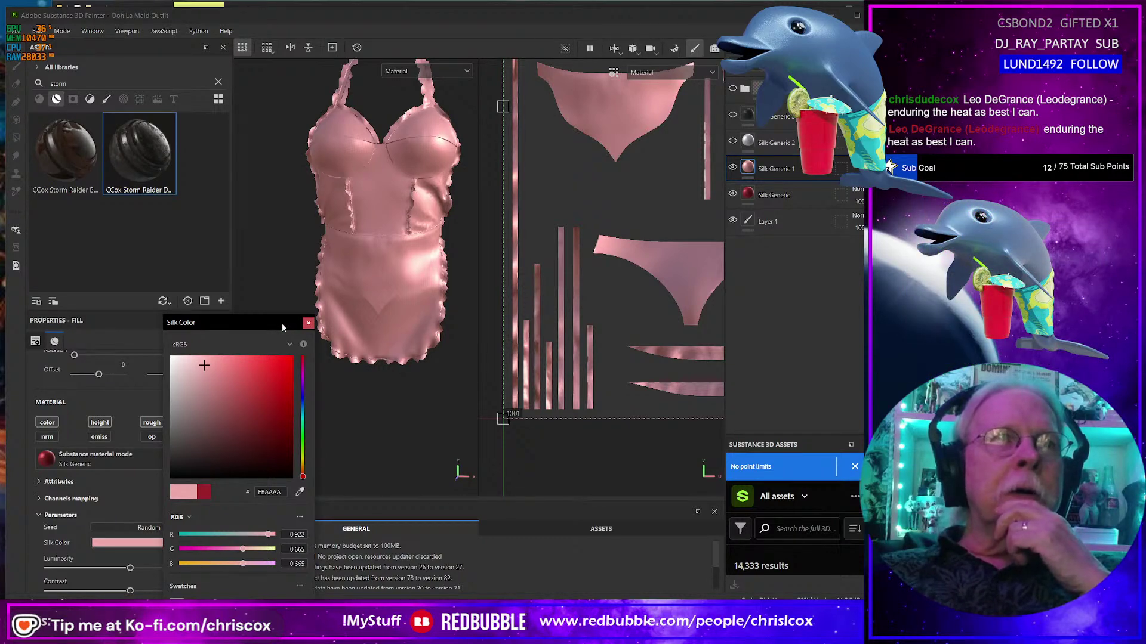
click(308, 323)
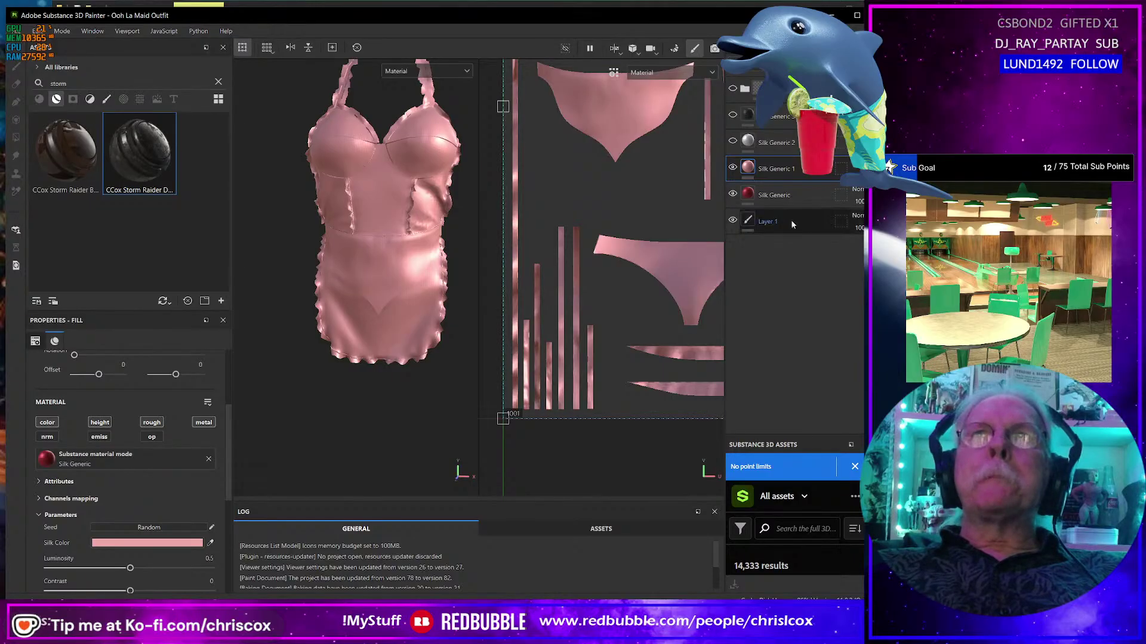
Examine the pink silk on the whole maid outfit and close up on the bodice weave.
scroll(393, 340, up, 3)
alt+middle_drag(368, 289, 354, 392)
scroll(356, 393, up, 2)
scroll(356, 393, down, 3)
scroll(356, 391, down, 4)
alt+drag(357, 390, 391, 353)
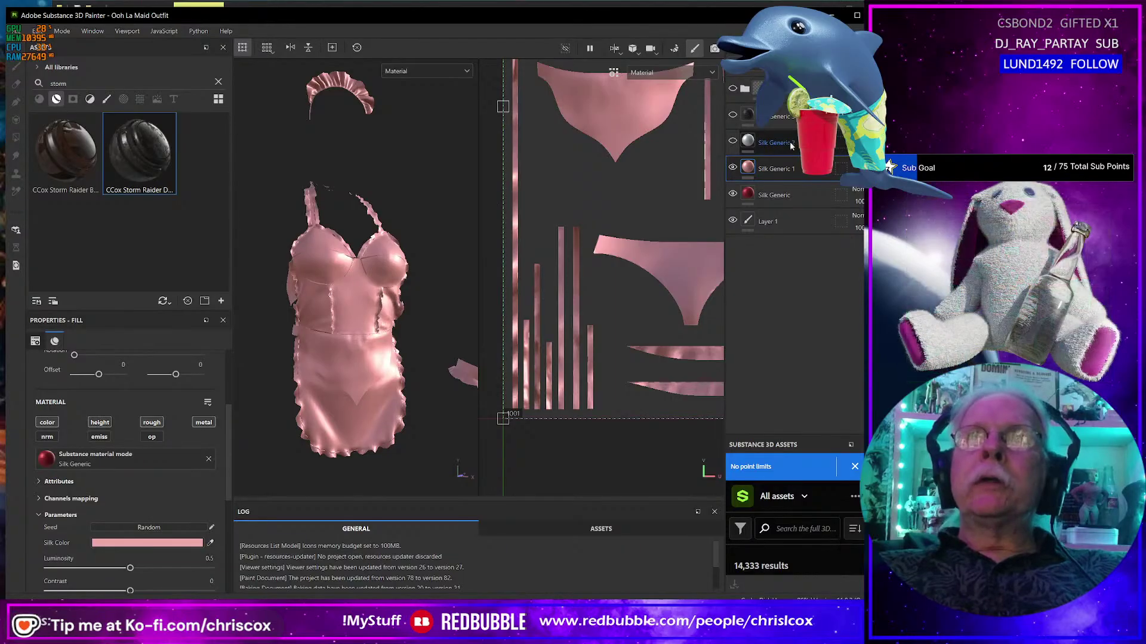
click(790, 167)
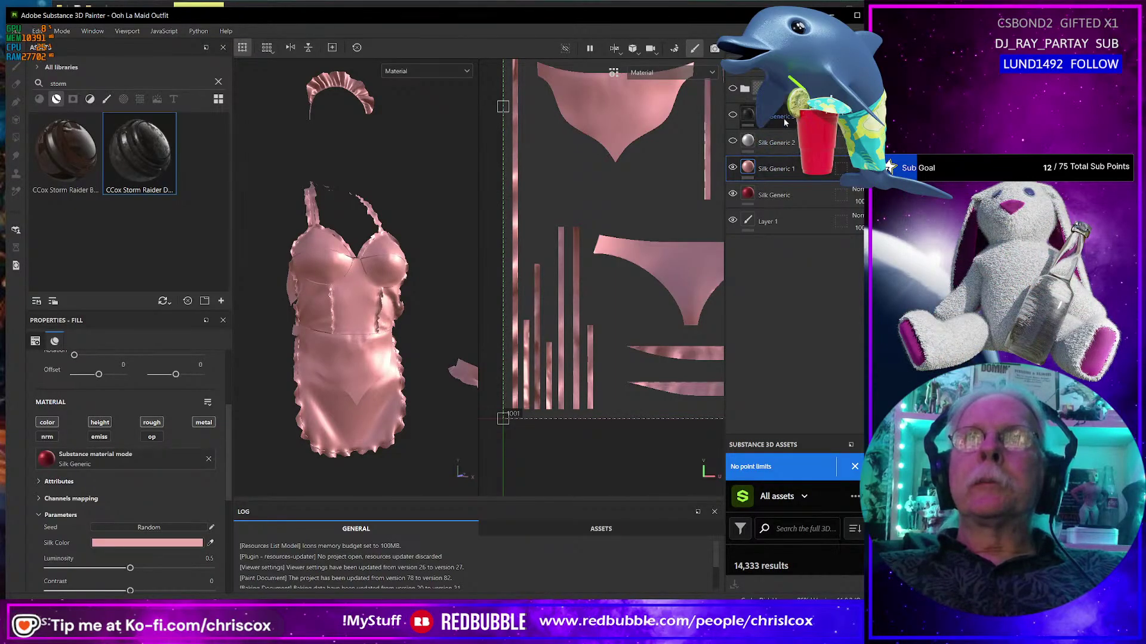
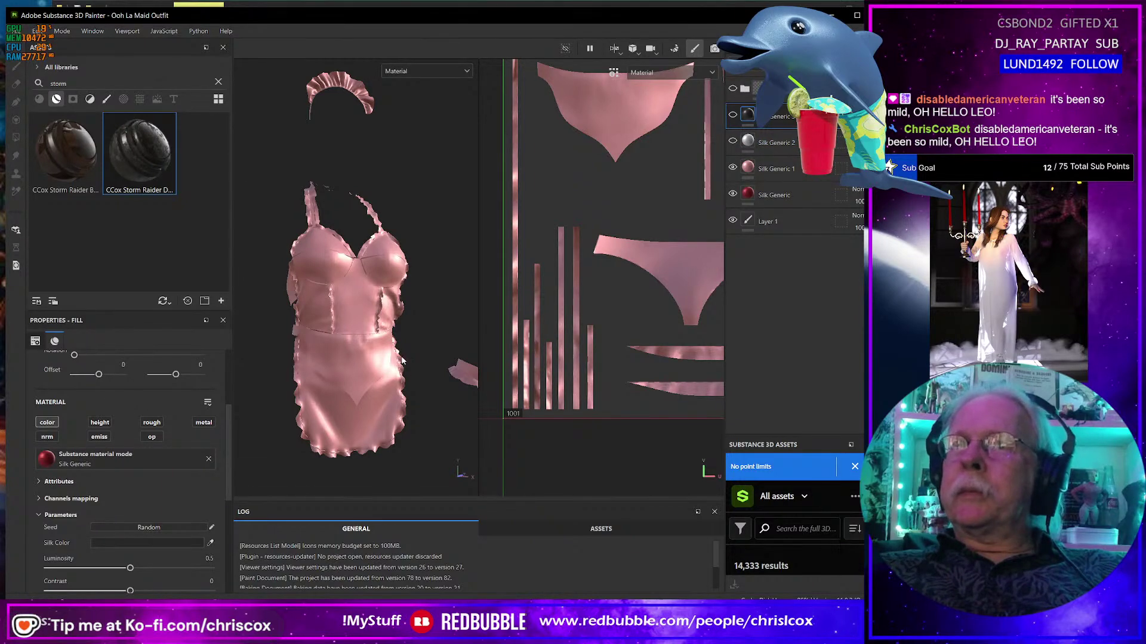
scroll(376, 302, up, 6)
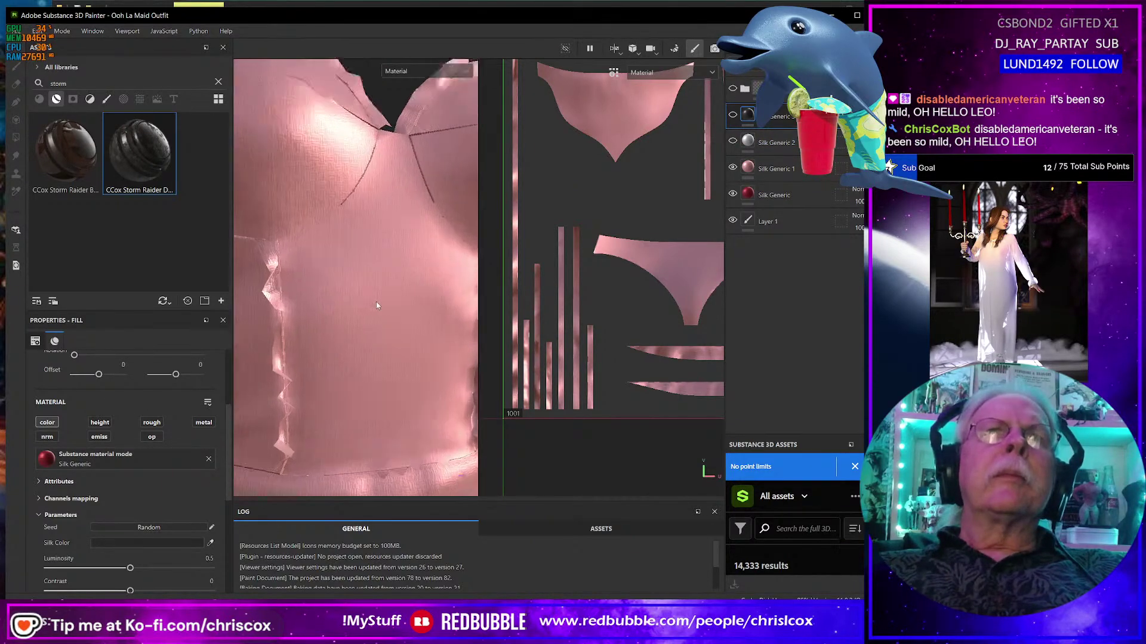
scroll(376, 305, down, 2)
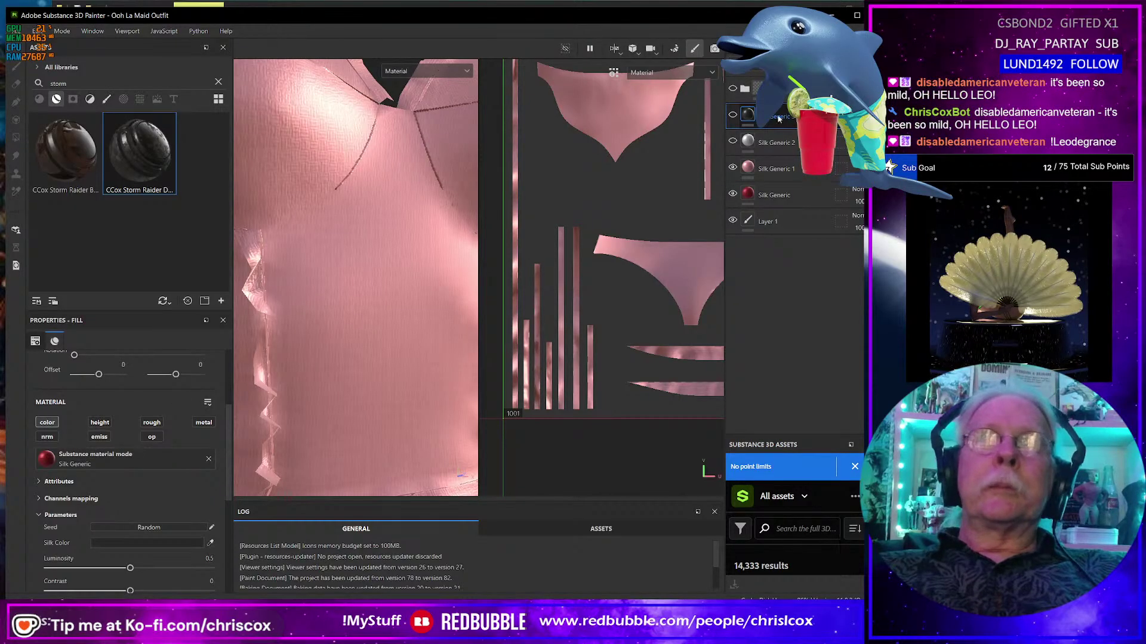
Show the black silk layer above Silk Generic 2 and set its UV tiling to 4.
click(733, 115)
scroll(153, 428, up, 3)
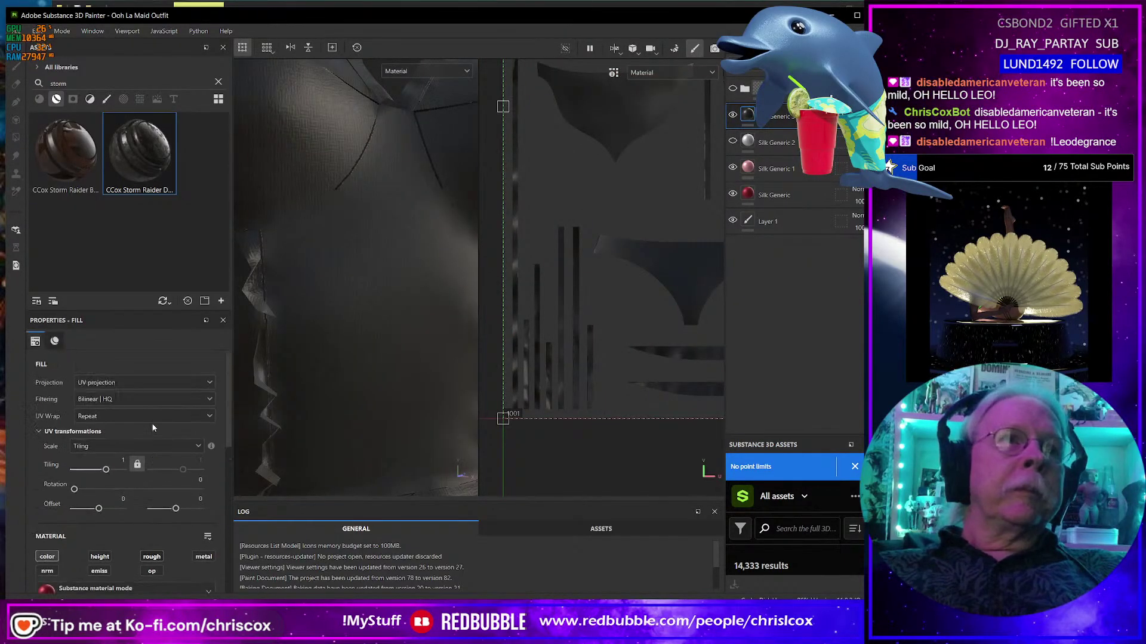
click(123, 460)
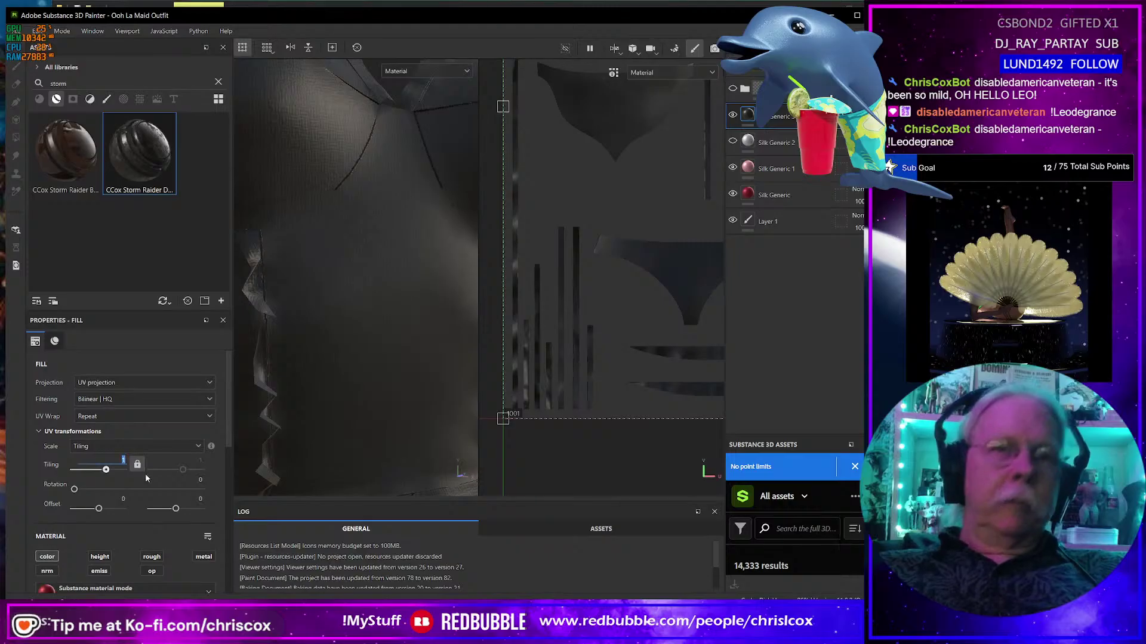
text(4)
key(Return)
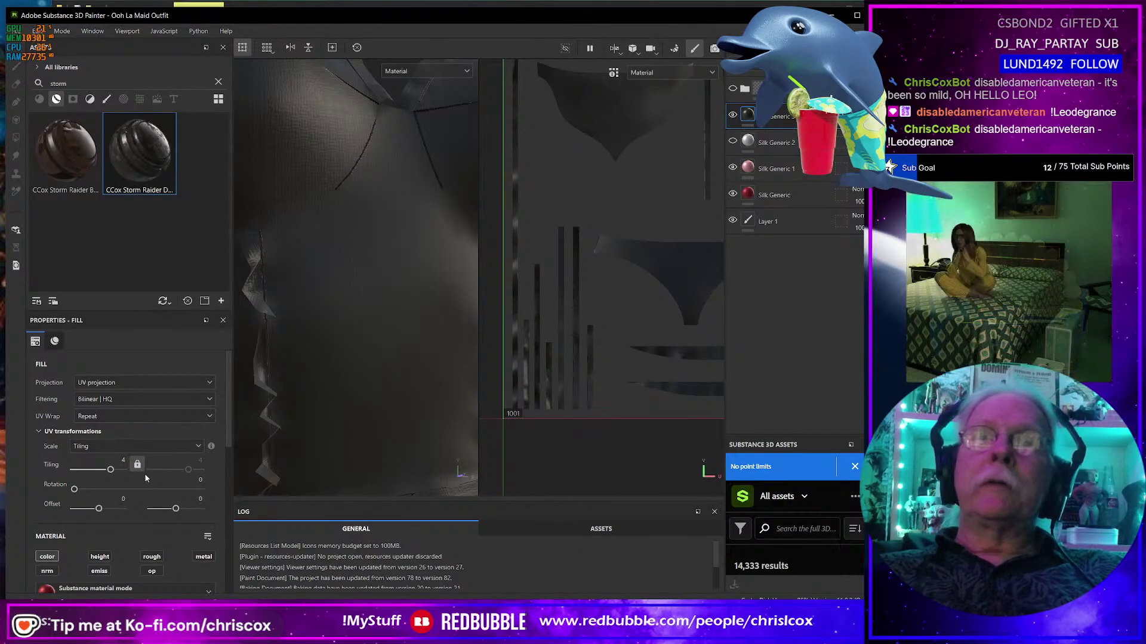
scroll(365, 280, down, 2)
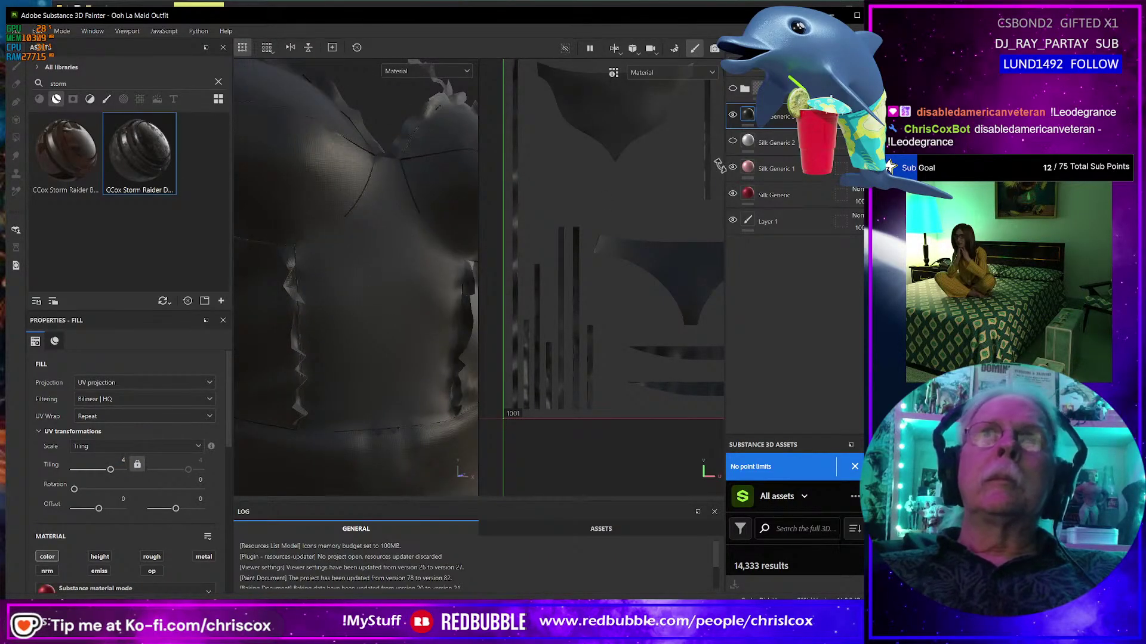
Set the Silk Generic 1 layer's tiling to 4 and disable its height, roughness and metallic channels, leaving only color.
click(775, 142)
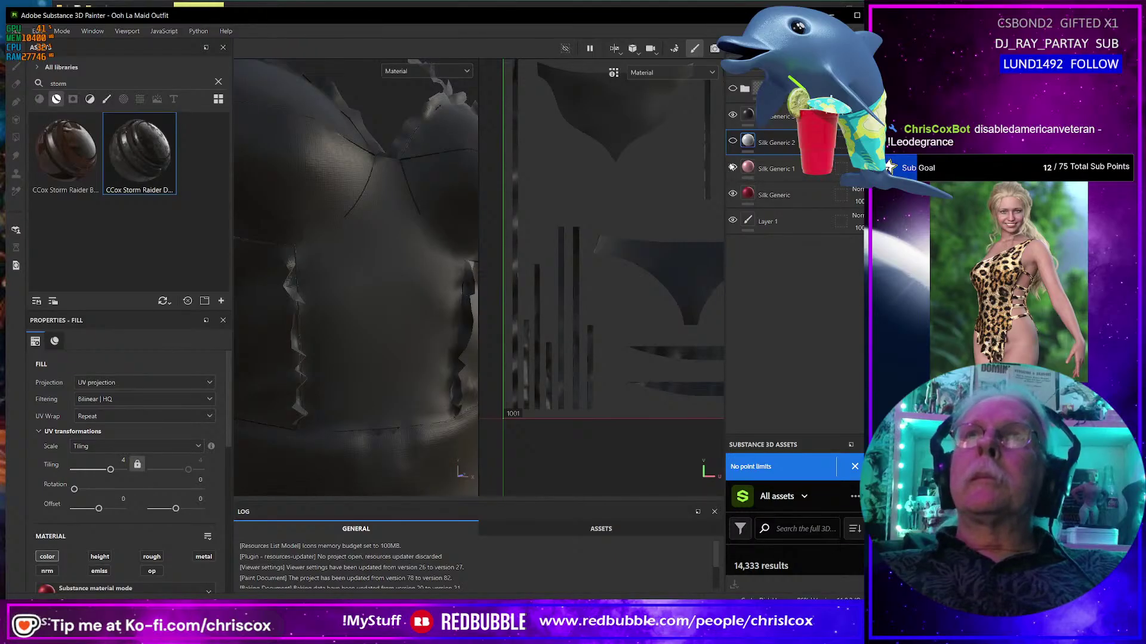
click(739, 166)
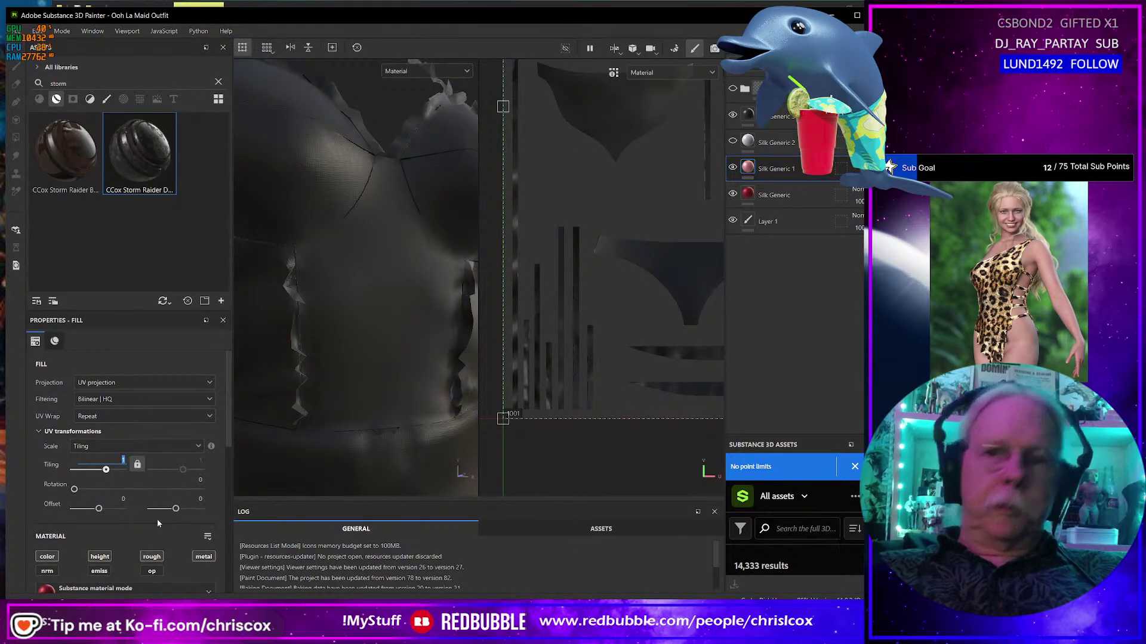
text(4)
key(Return)
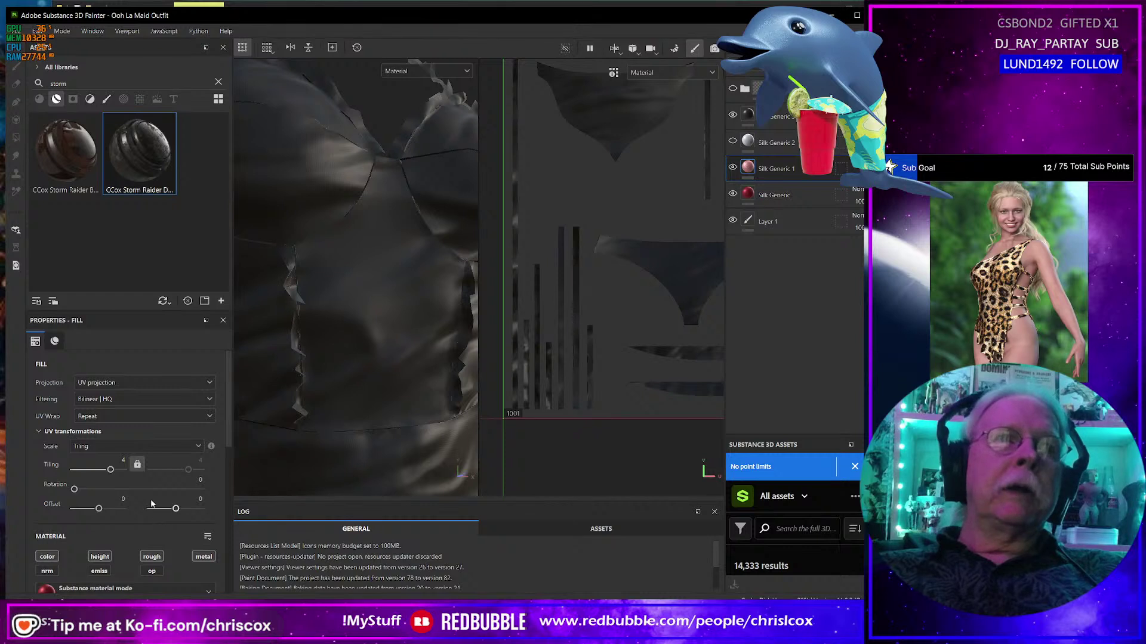
click(100, 556)
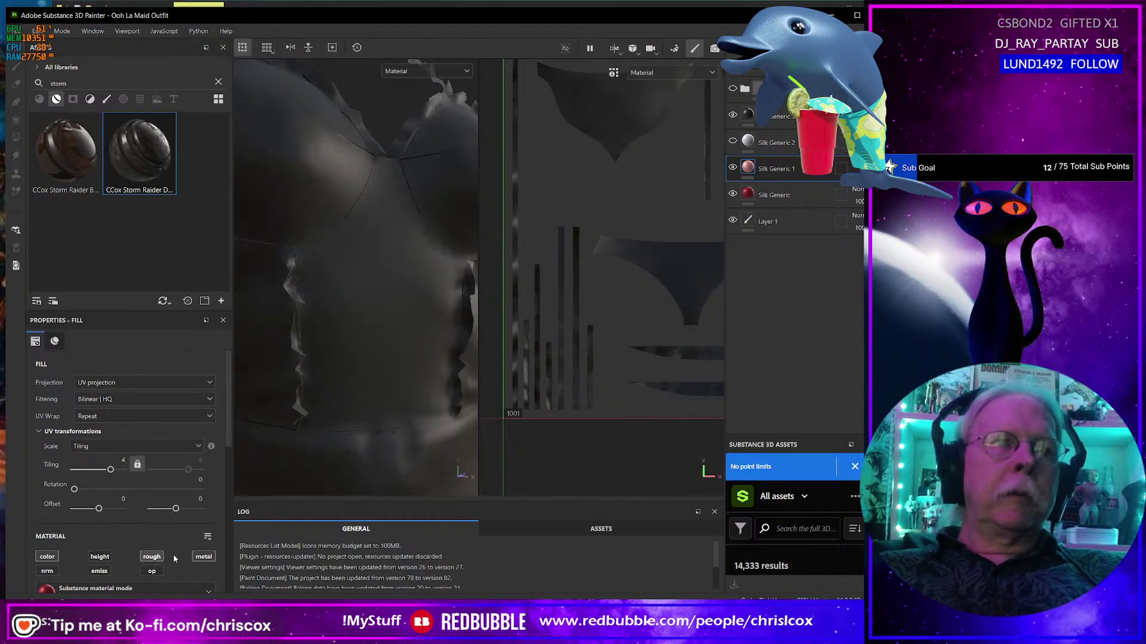
click(204, 558)
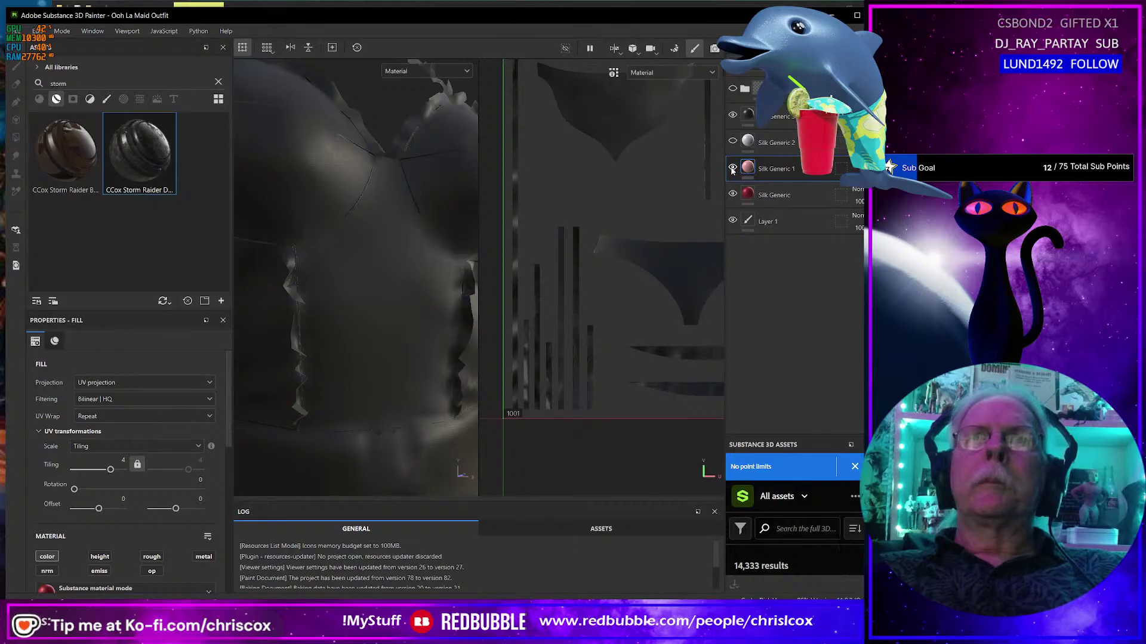
Hide the black silk layer and the pink Silk Generic 1 layer to reveal the red Silk Generic layer.
scroll(138, 461, down, 5)
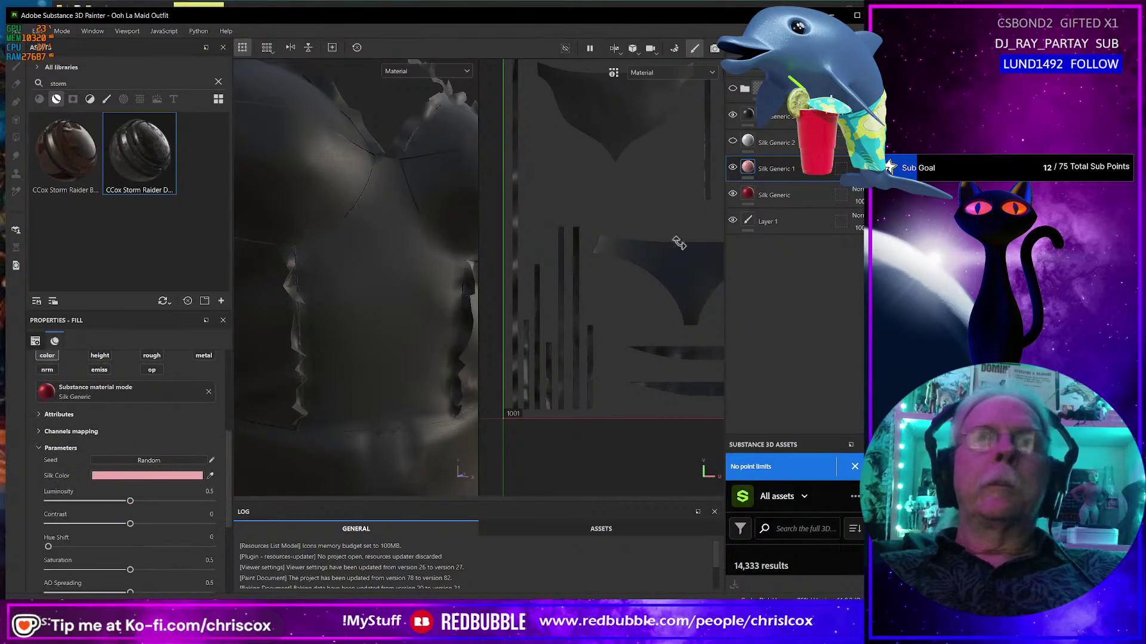
click(733, 114)
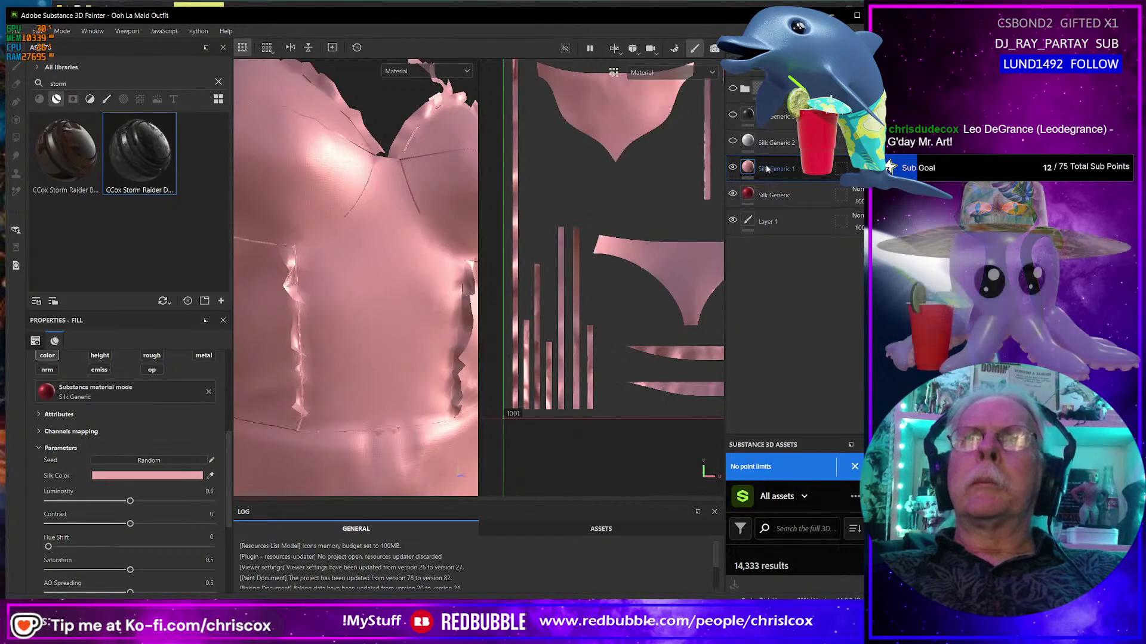
click(736, 184)
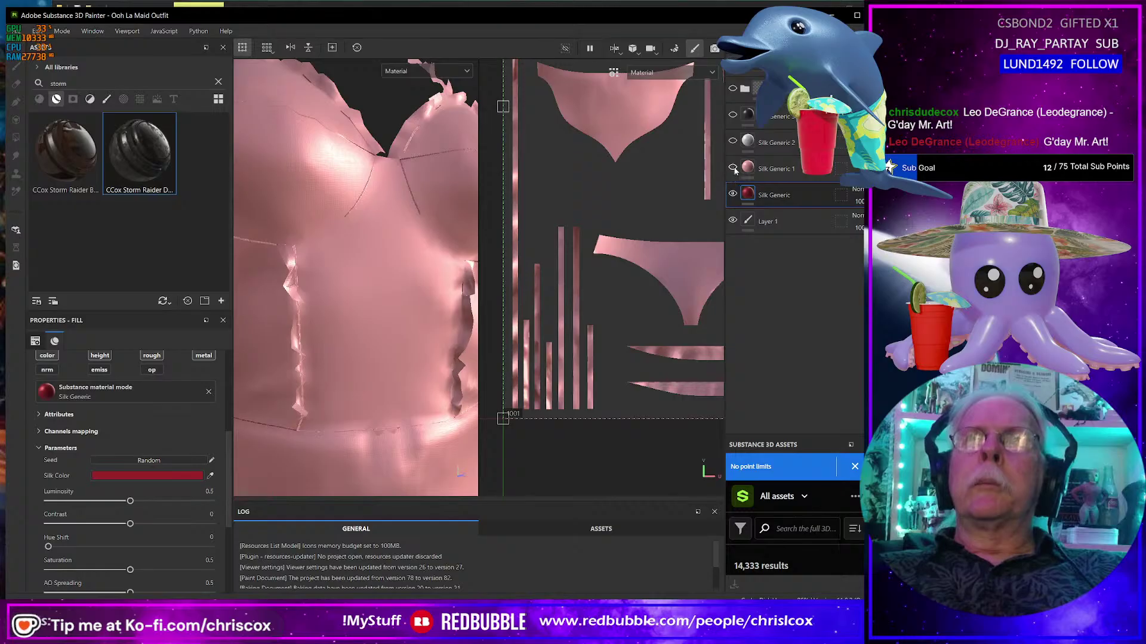
click(733, 168)
Set the red Silk Generic layer's tiling to 4 and turn off its height, roughness and metallic channels.
scroll(73, 499, up, 4)
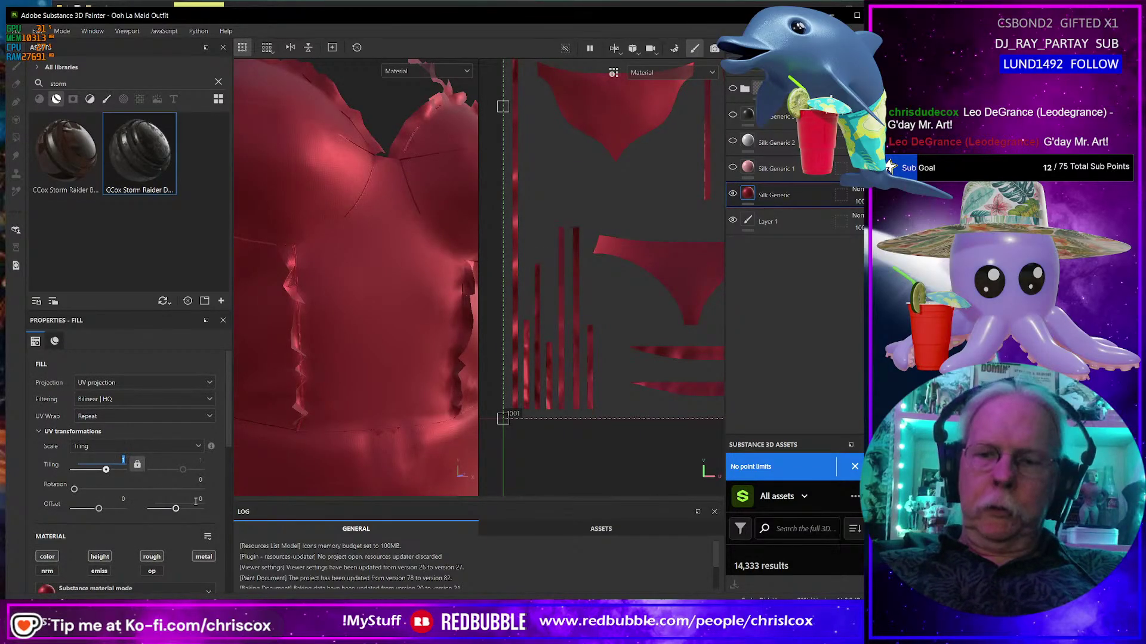
key(Return)
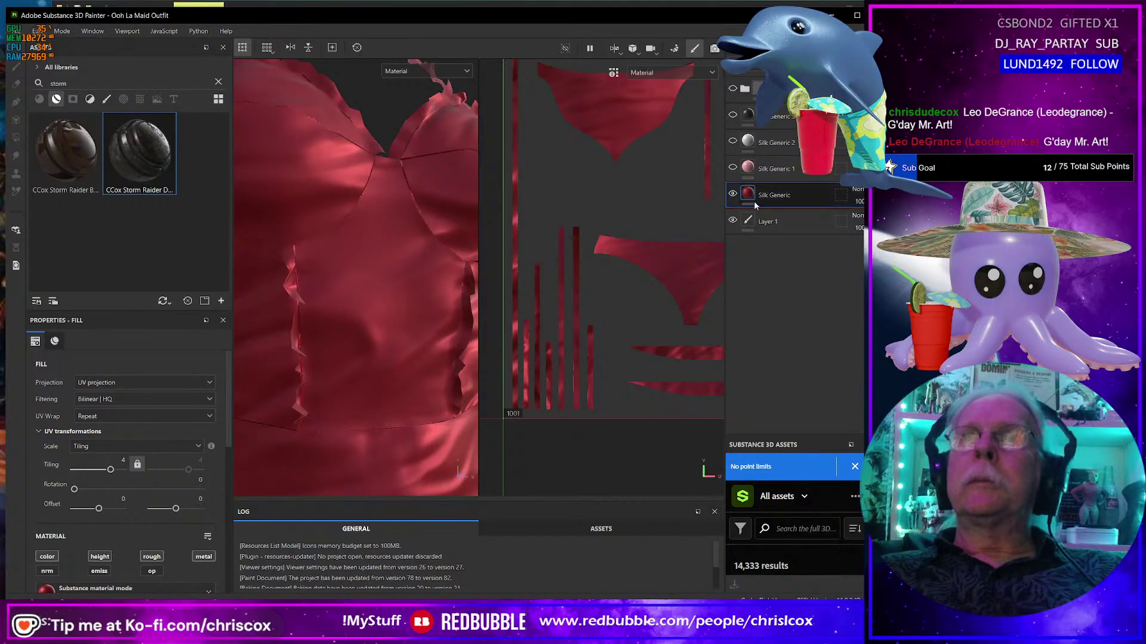
click(99, 557)
click(152, 557)
click(204, 557)
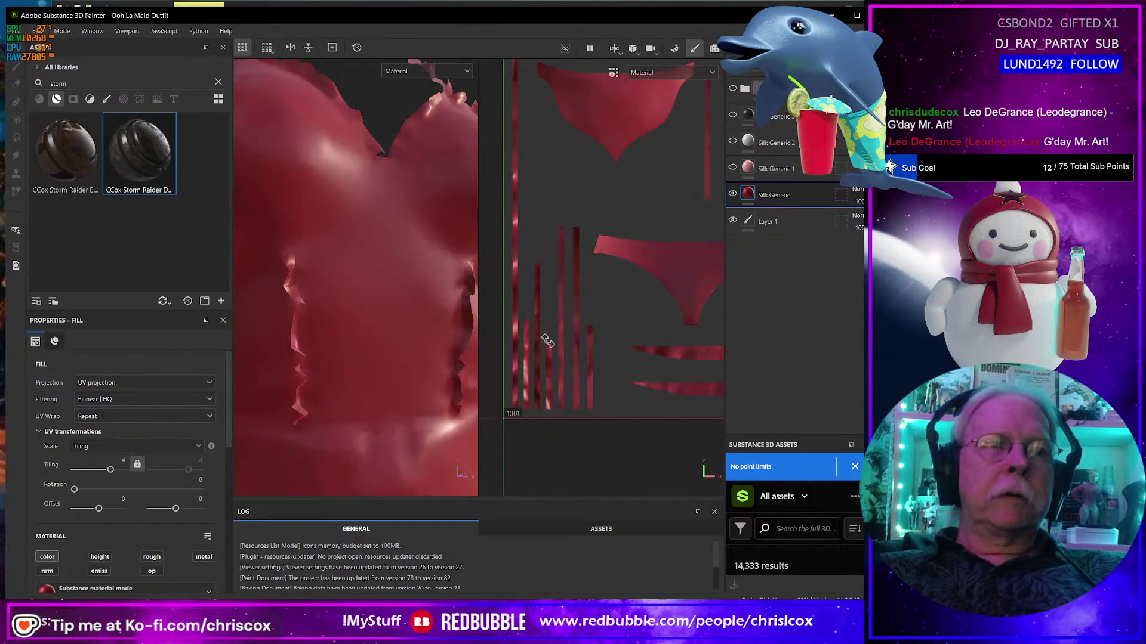
Duplicate the red Silk Generic layer and change the lower layer's Silk Color to grey 707070.
right_click(798, 195)
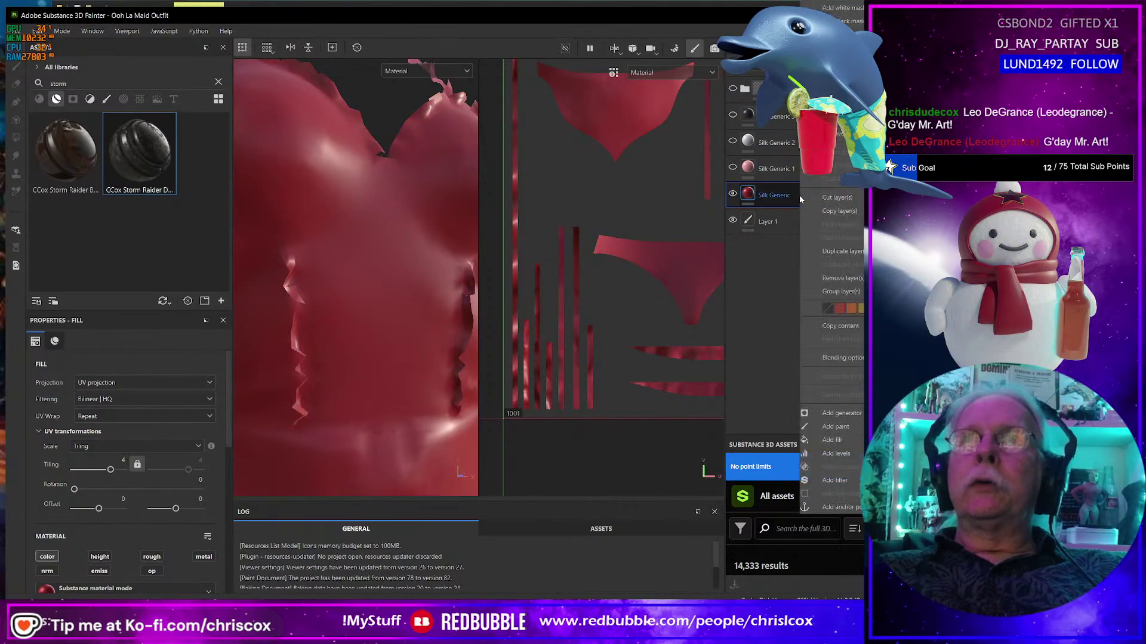
click(841, 251)
click(775, 222)
scroll(153, 555, down, 2)
scroll(153, 555, down, 3)
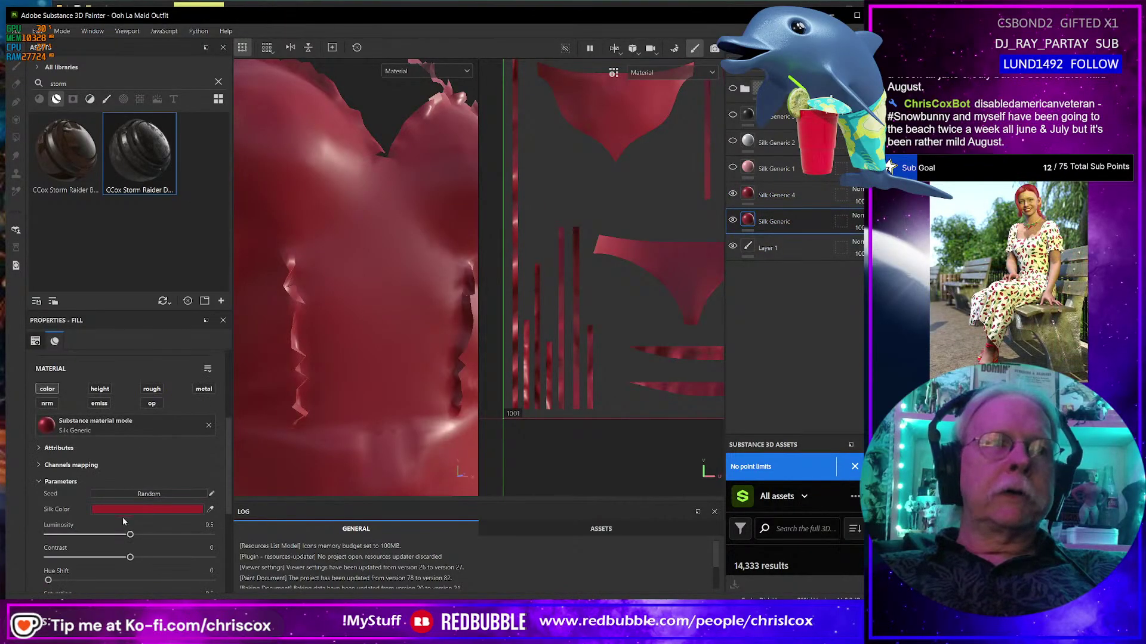
click(127, 509)
drag(183, 425, 99, 428)
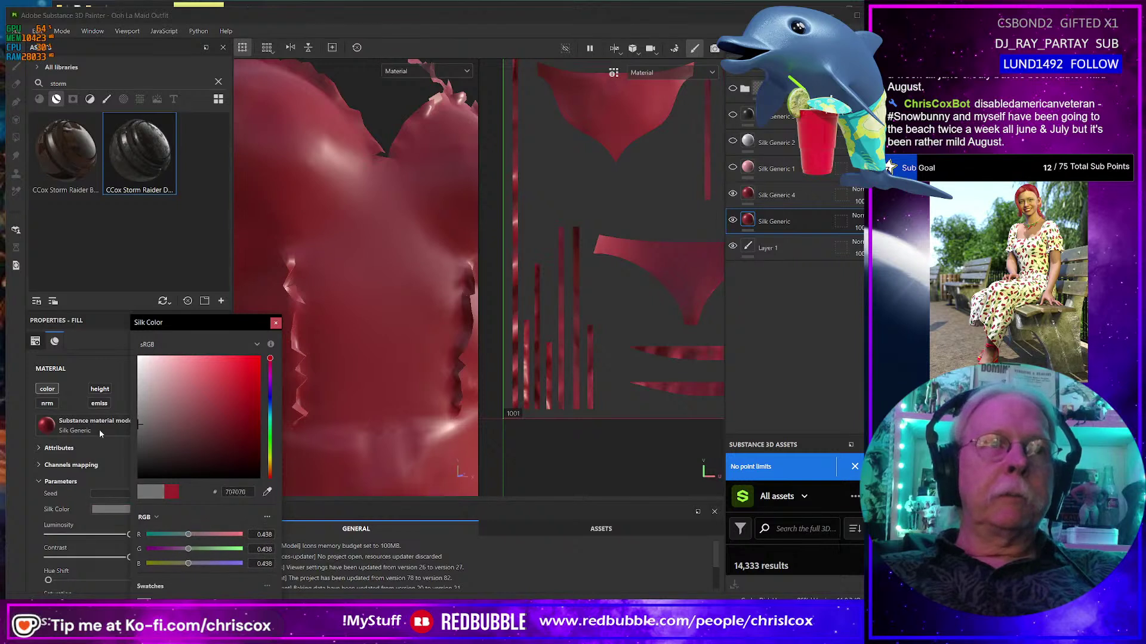
click(275, 324)
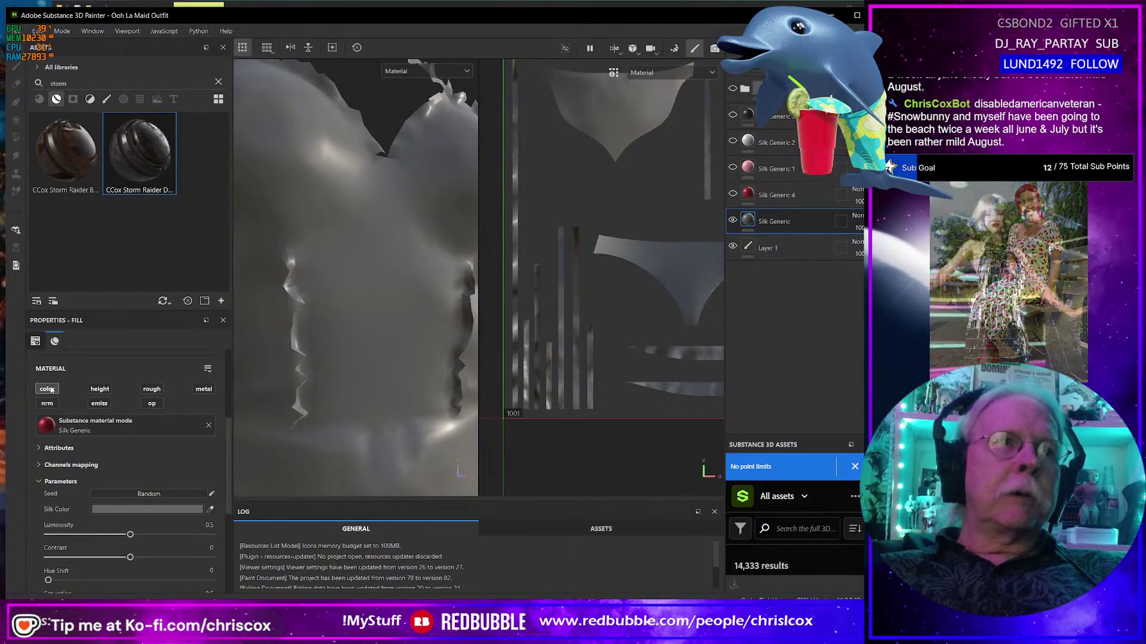
Turn off color on the lower Silk Generic layer, enable height, roughness and metallic, and check the folds around the dress.
click(107, 389)
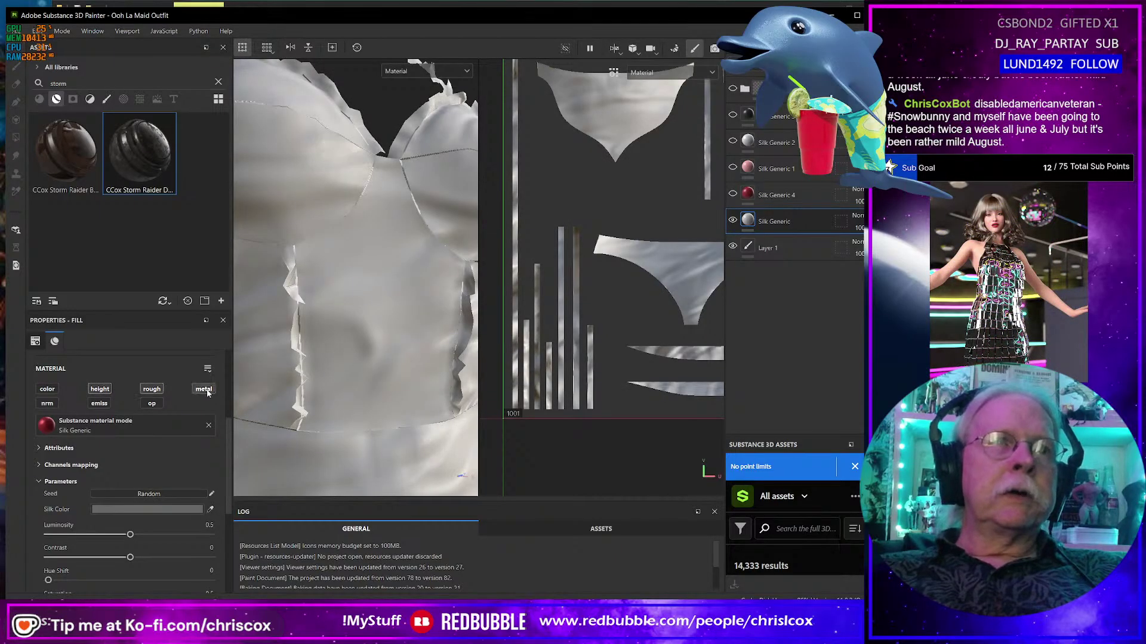
click(203, 389)
scroll(345, 364, down, 5)
scroll(345, 364, down, 5)
alt+drag(345, 364, 328, 322)
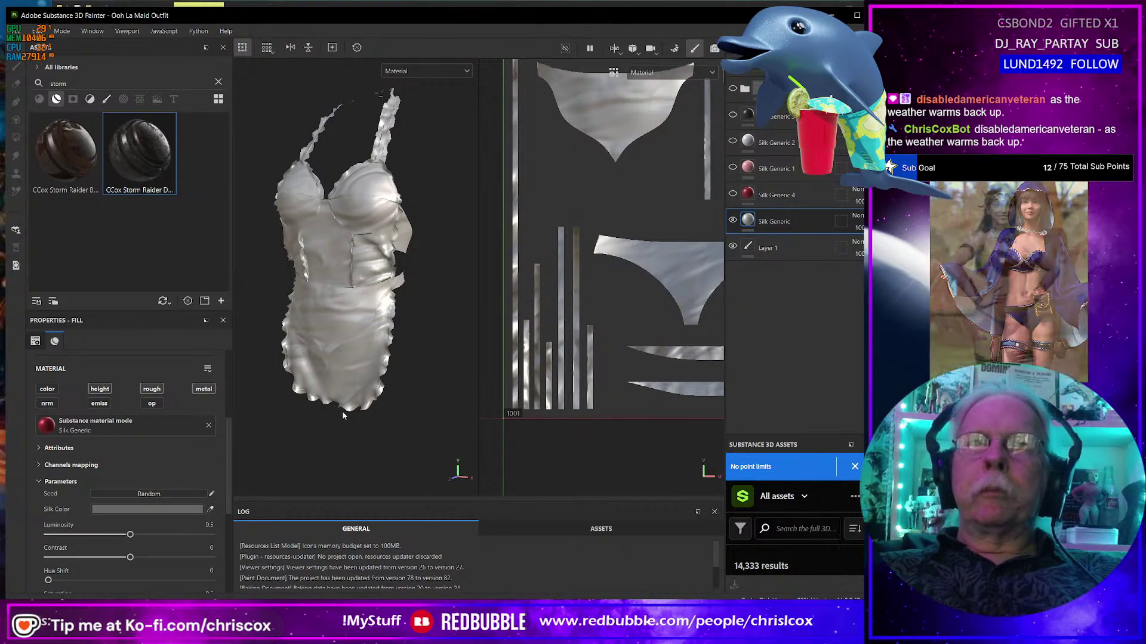
alt+drag(364, 387, 591, 338)
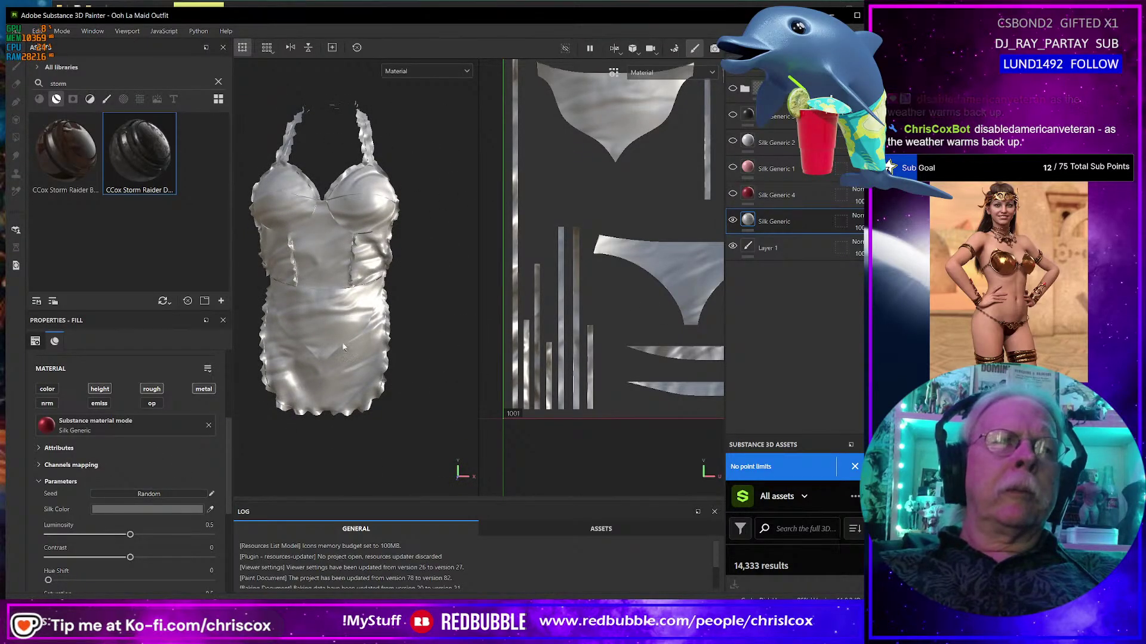
Enable the normal channel on the lower Silk Generic layer and inspect the dress from another angle.
scroll(150, 442, down, 2)
scroll(149, 442, up, 3)
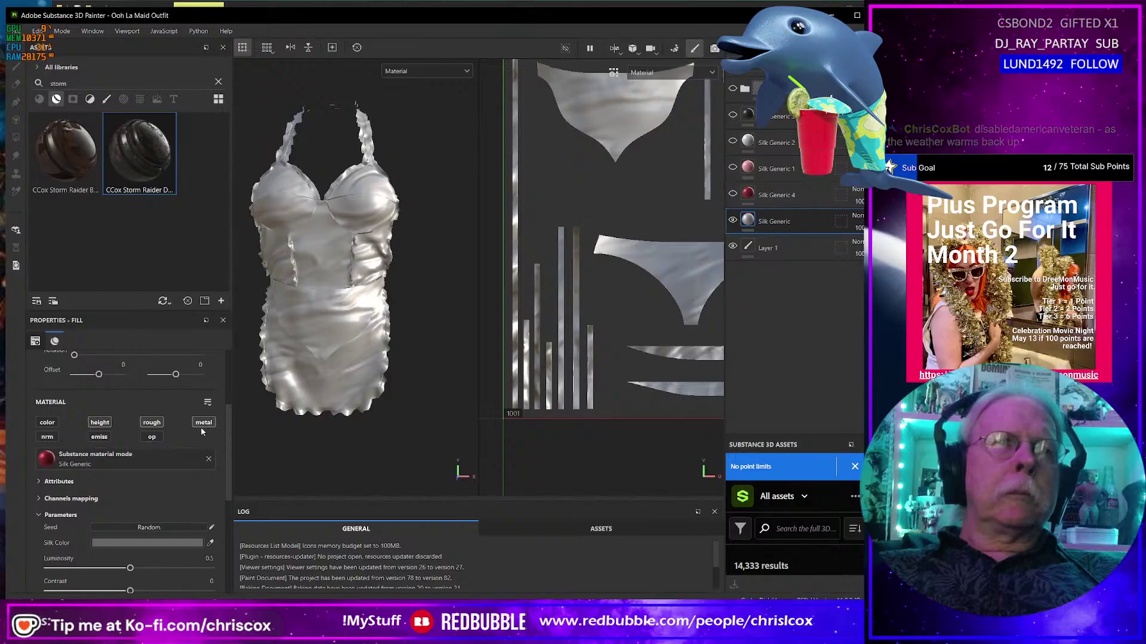
click(46, 438)
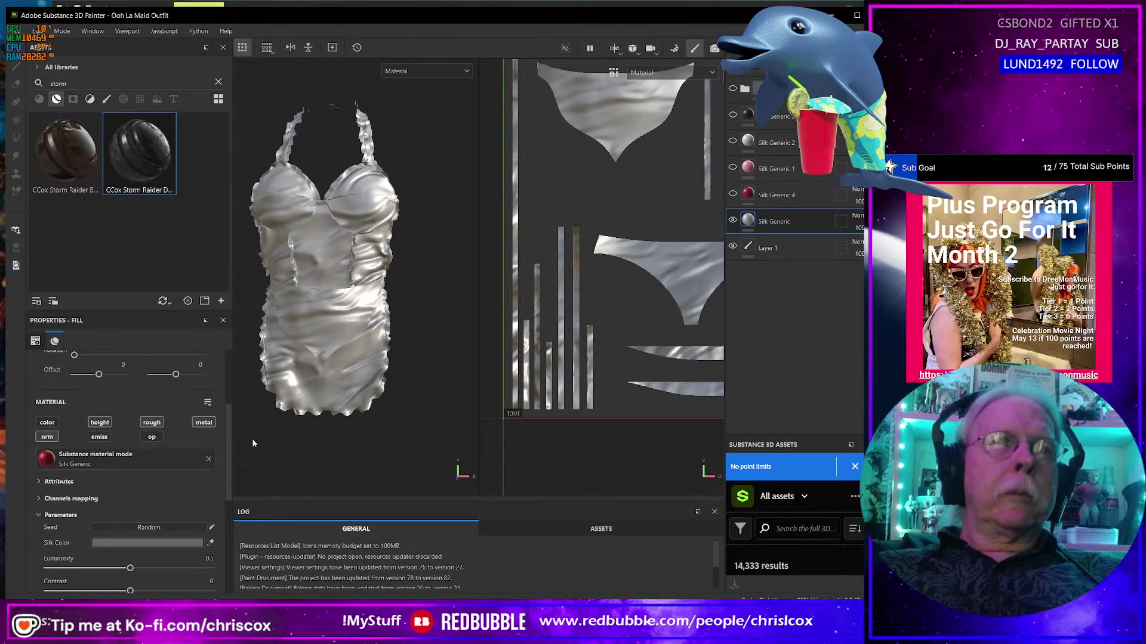
alt+drag(310, 358, 366, 393)
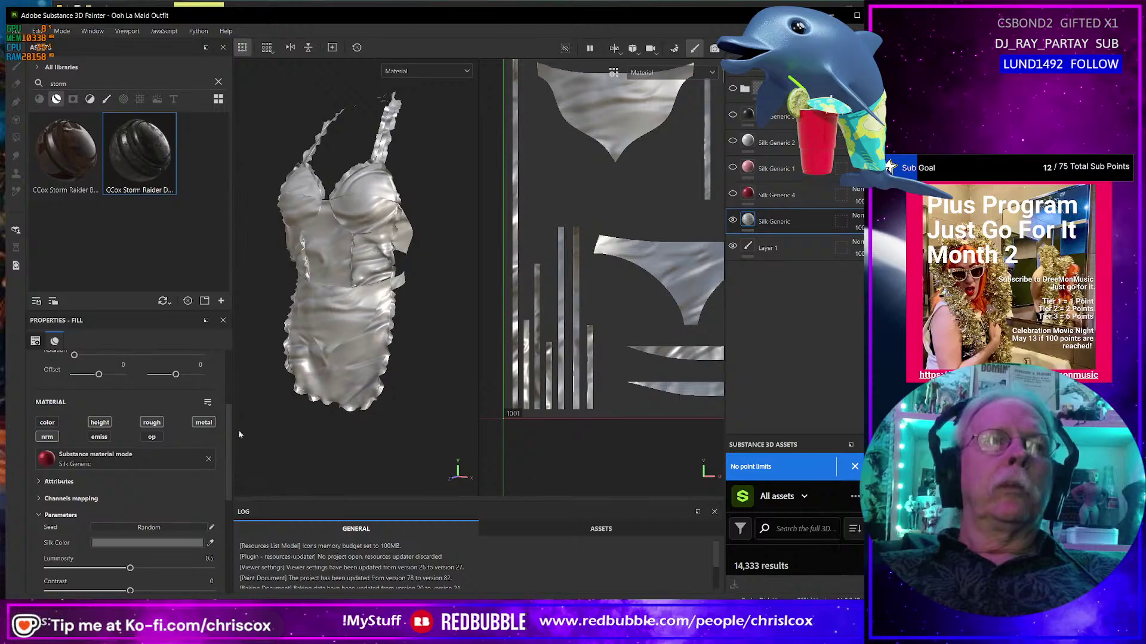
Inspect the silk folds on the dress and make the black Silk Generic 3 layer visible.
scroll(158, 469, down, 2)
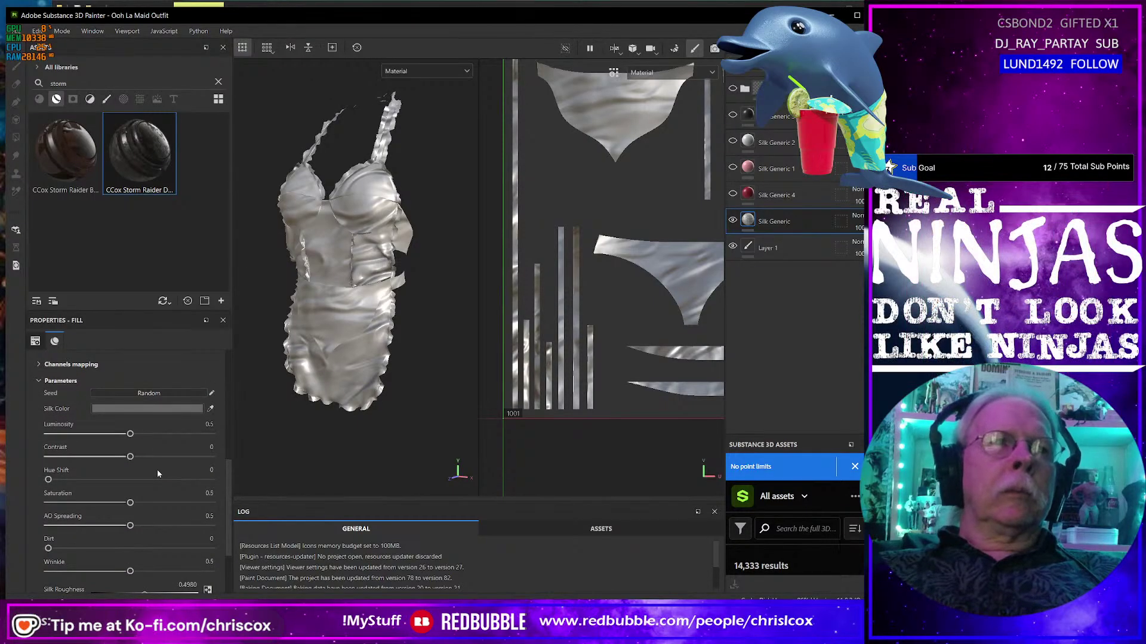
scroll(156, 469, up, 2)
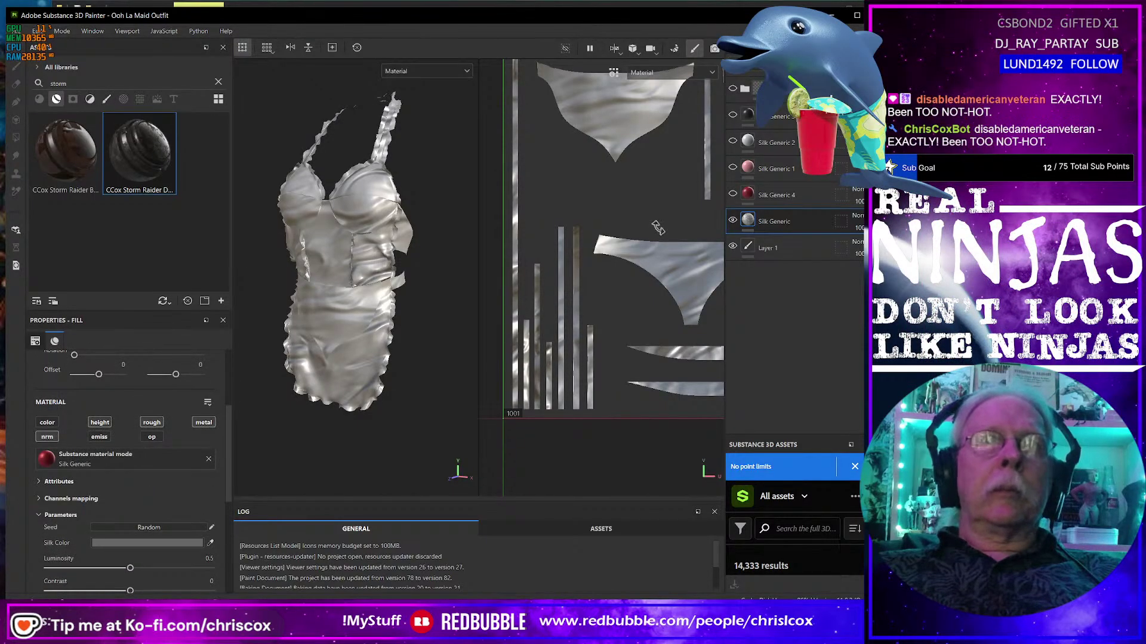
alt+drag(385, 281, 387, 279)
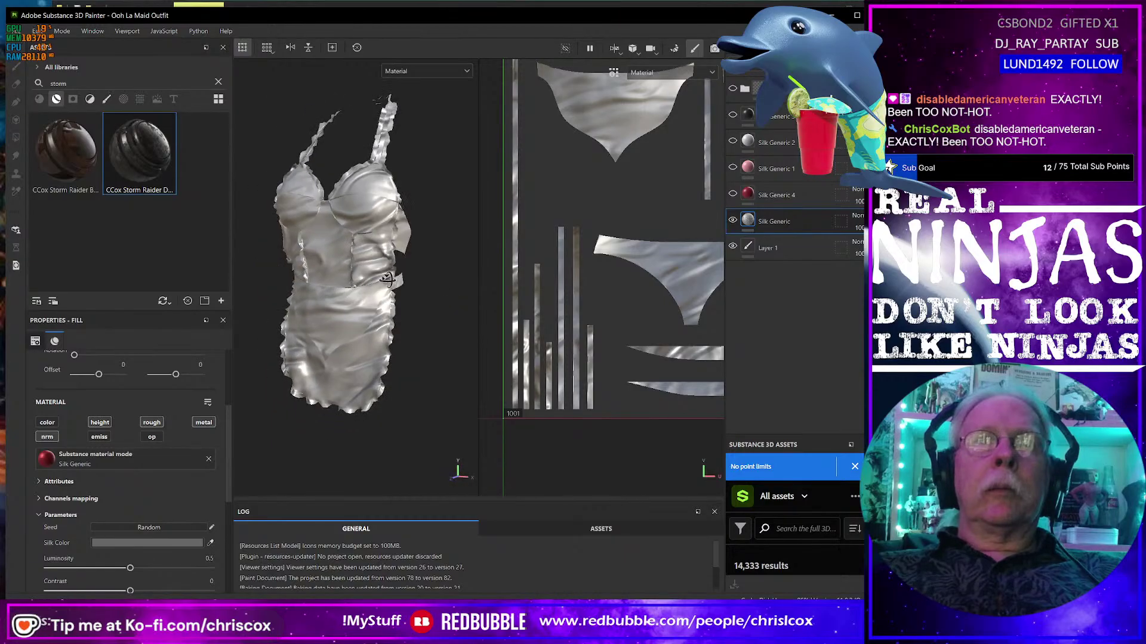
alt+right_drag(380, 287, 400, 419)
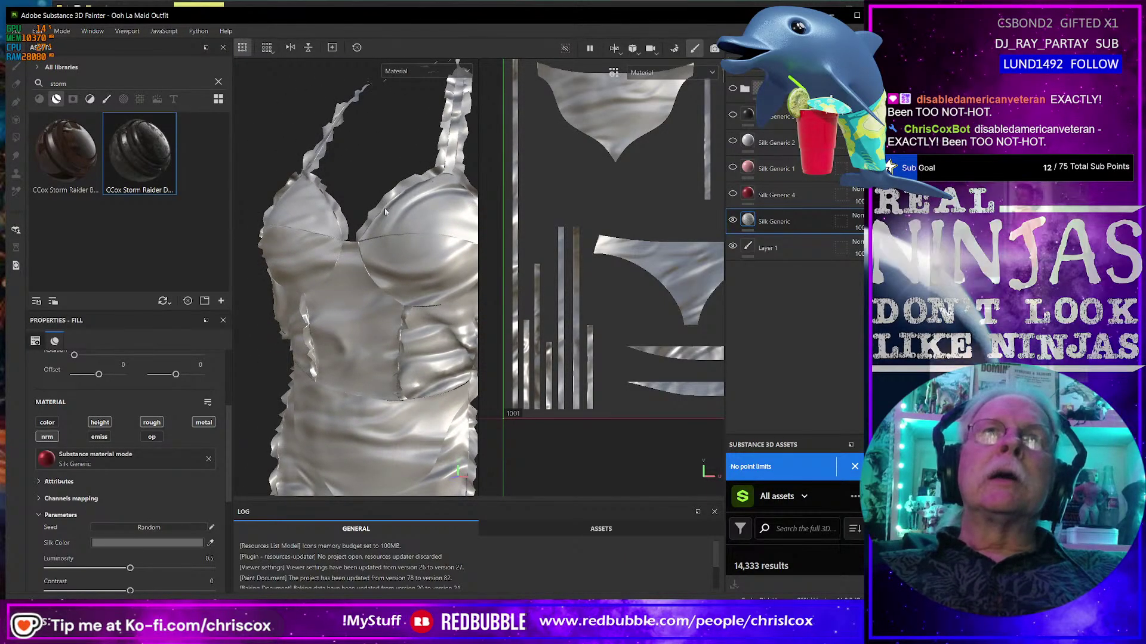
alt+drag(419, 182, 358, 287)
scroll(358, 288, down, 2)
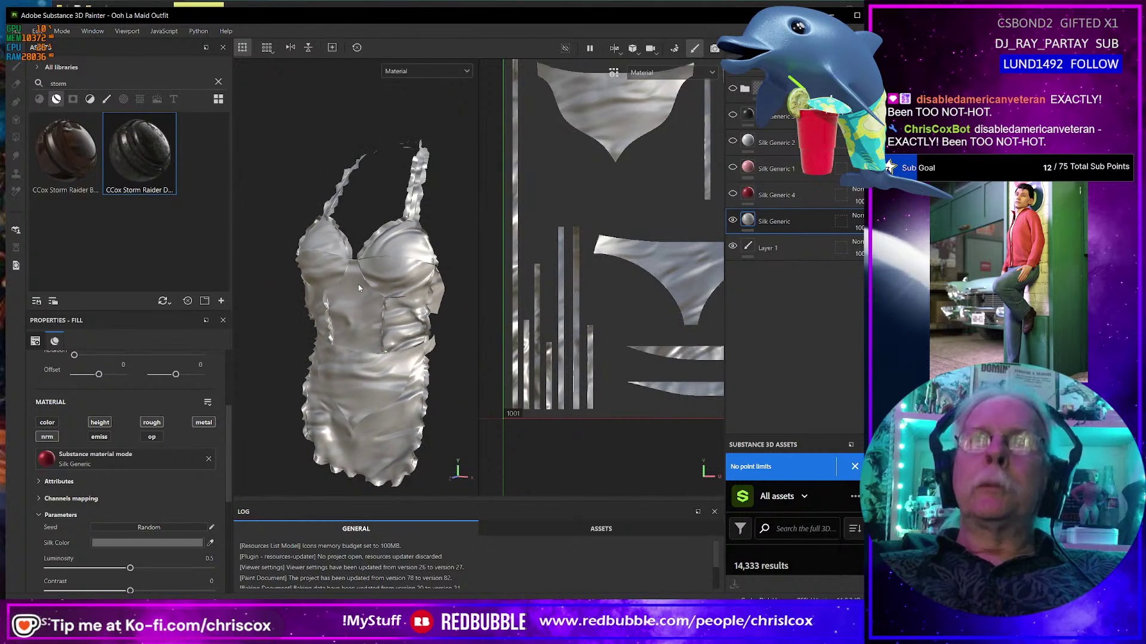
click(733, 115)
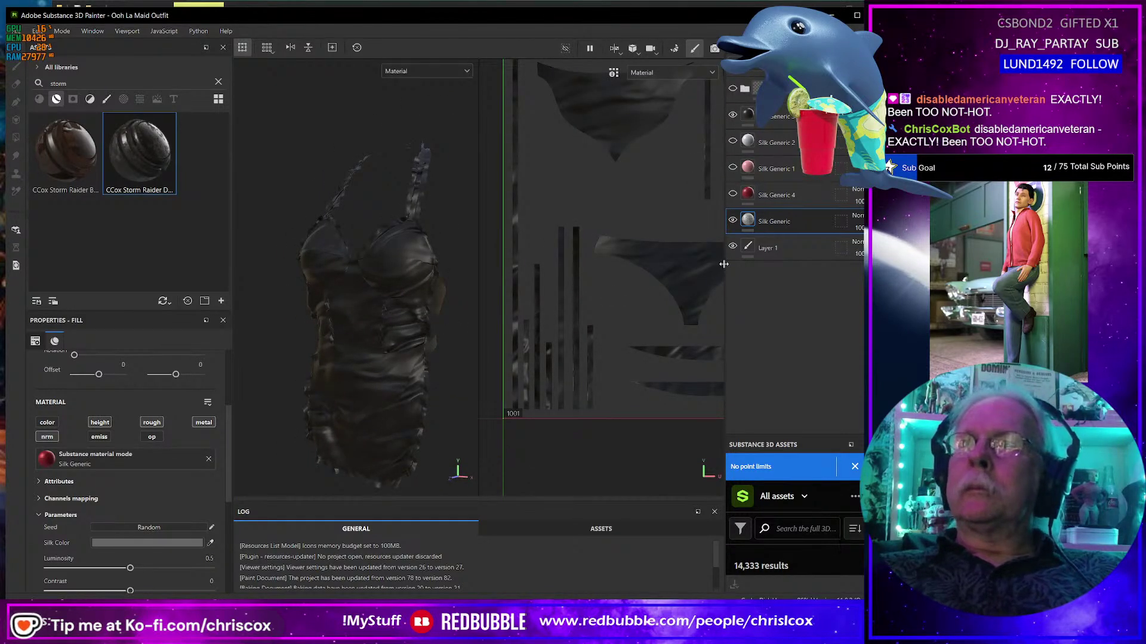
Search the asset library for Fabric and switch the results from smart materials to regular materials.
double_click(82, 83)
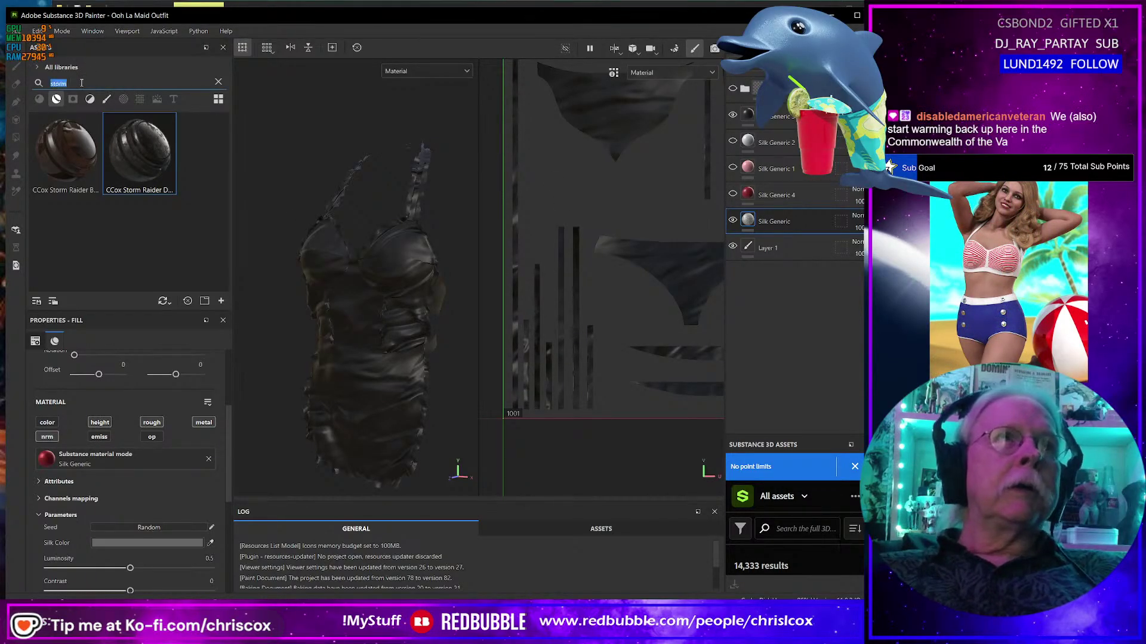
text(Fa)
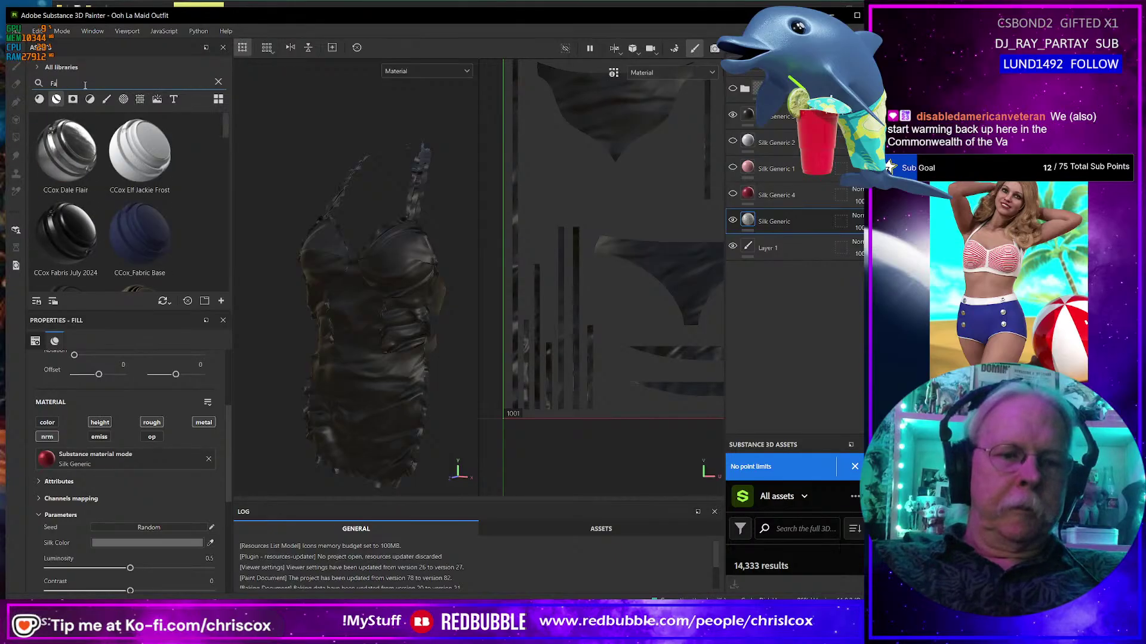
text(bric)
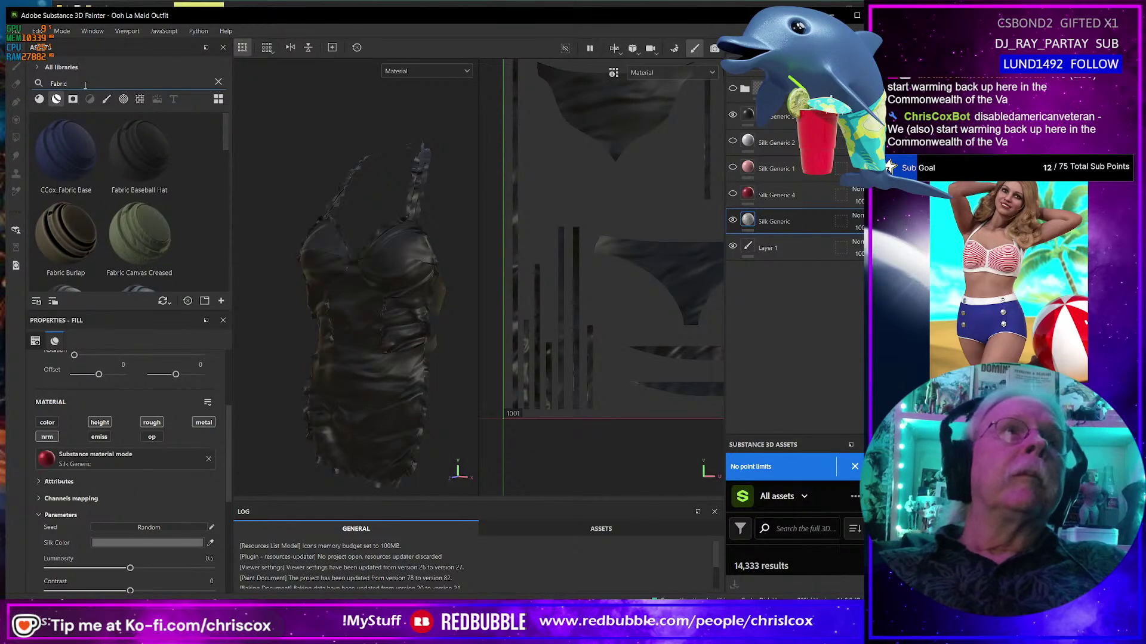
scroll(114, 139, down, 5)
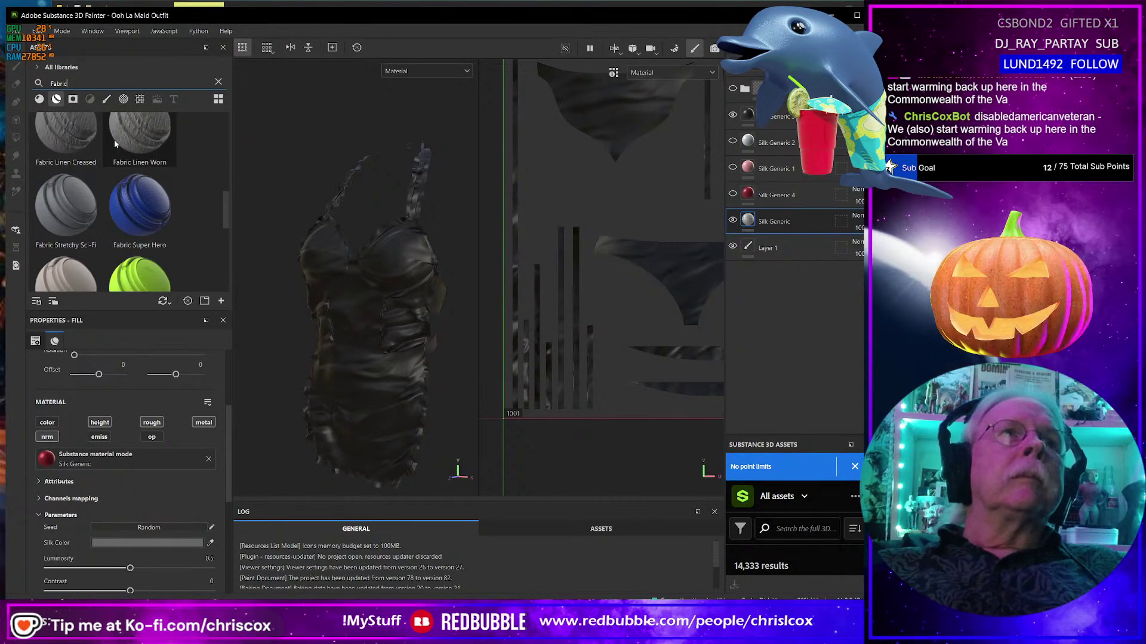
scroll(126, 169, down, 5)
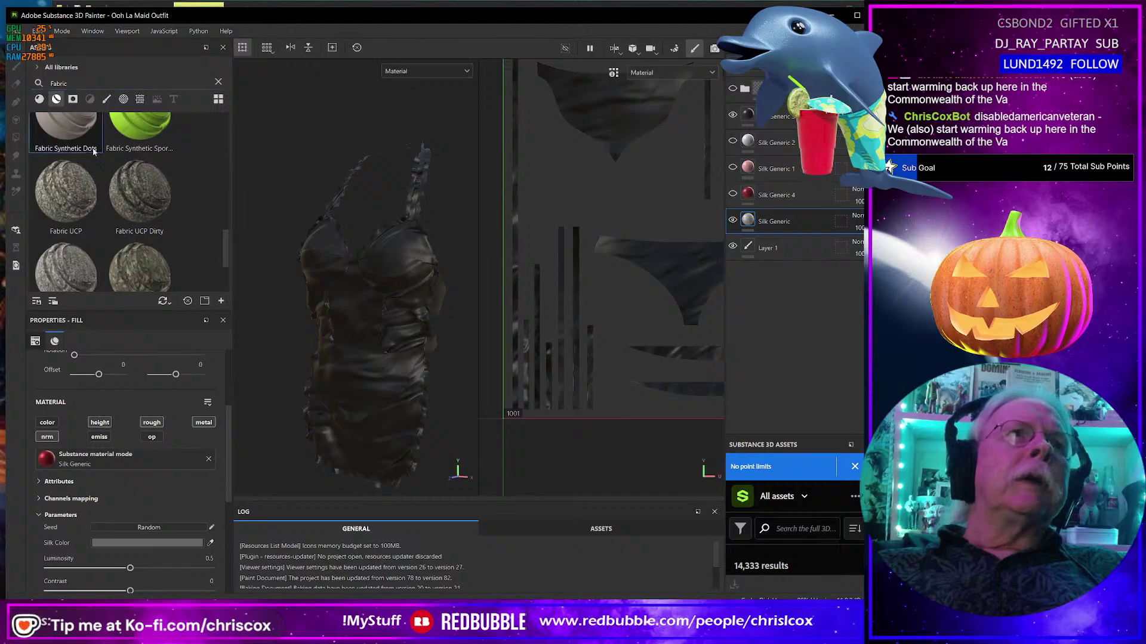
scroll(87, 146, up, 1)
mouse_move(108, 149)
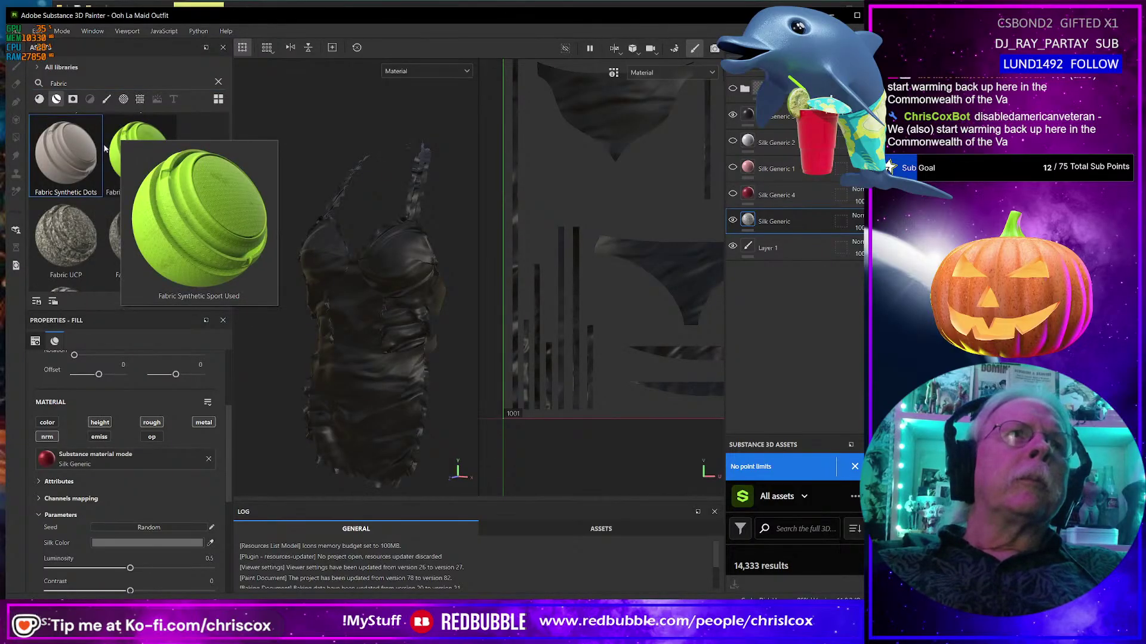
click(40, 98)
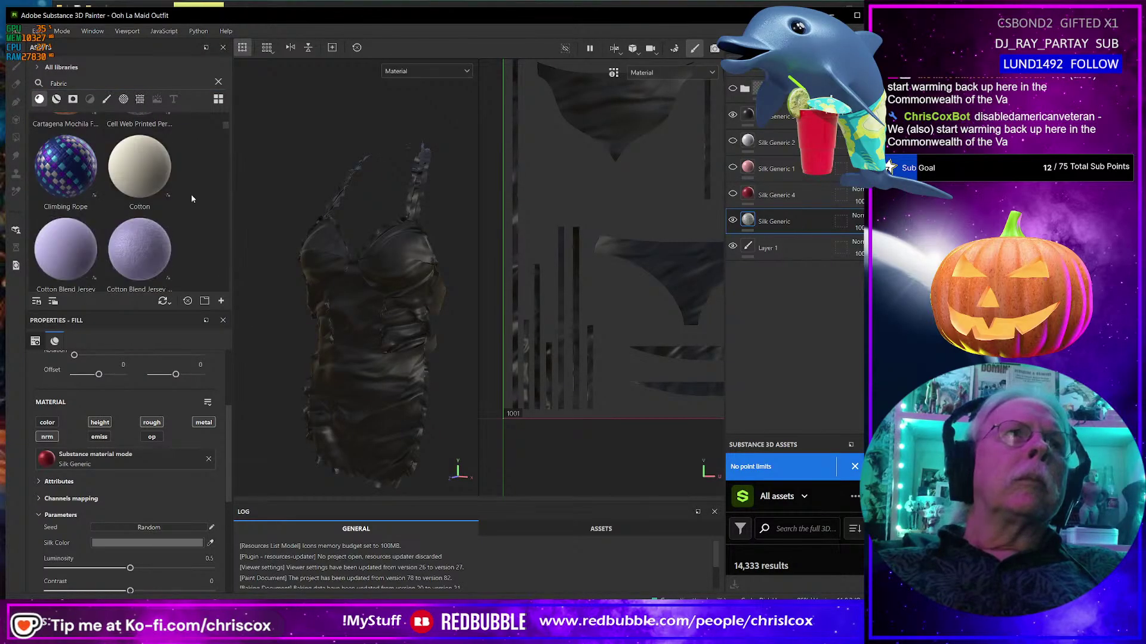
Apply the Cotton material only to the dress's ruffle trim using its orange ID color, and set its tiling to 6.
drag(143, 176, 410, 207)
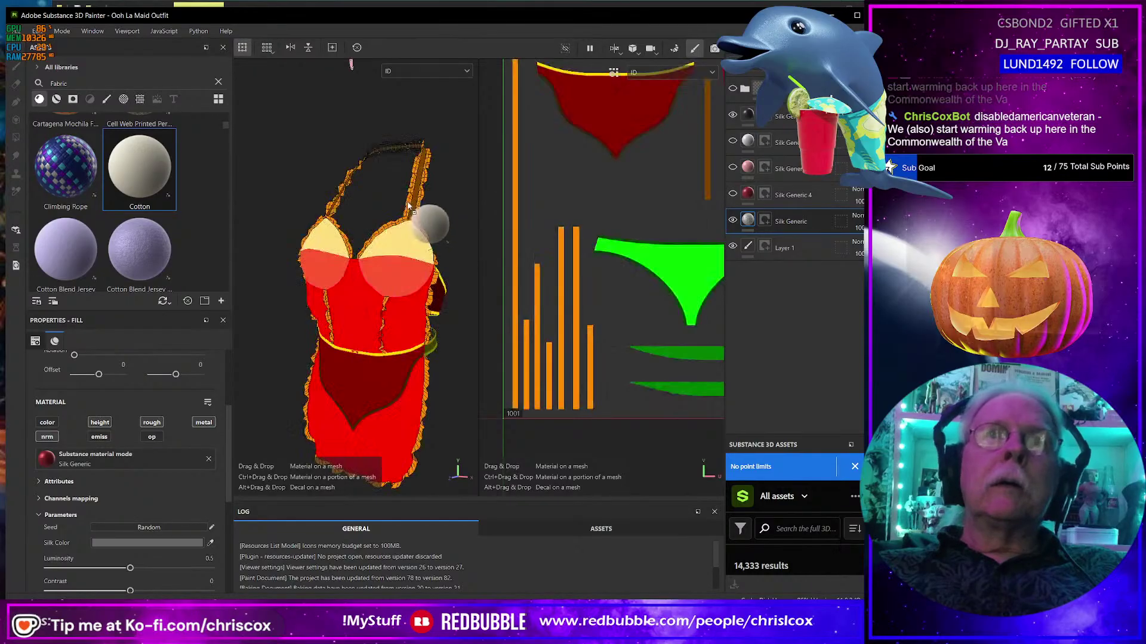
scroll(409, 205, up, 5)
alt+drag(410, 205, 377, 217)
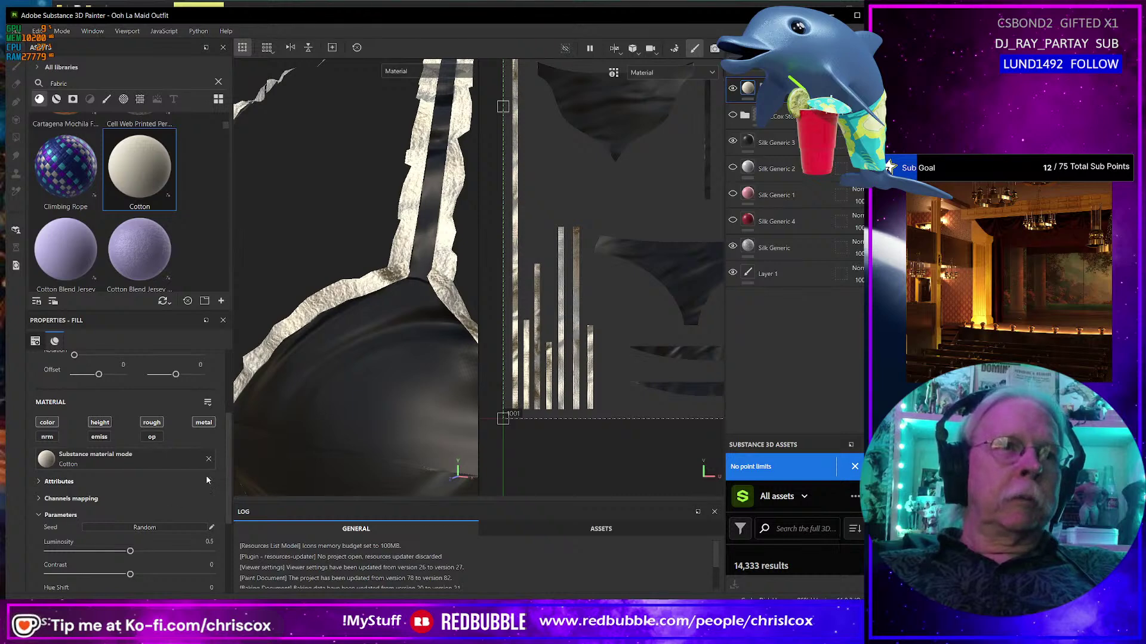
scroll(174, 489, up, 3)
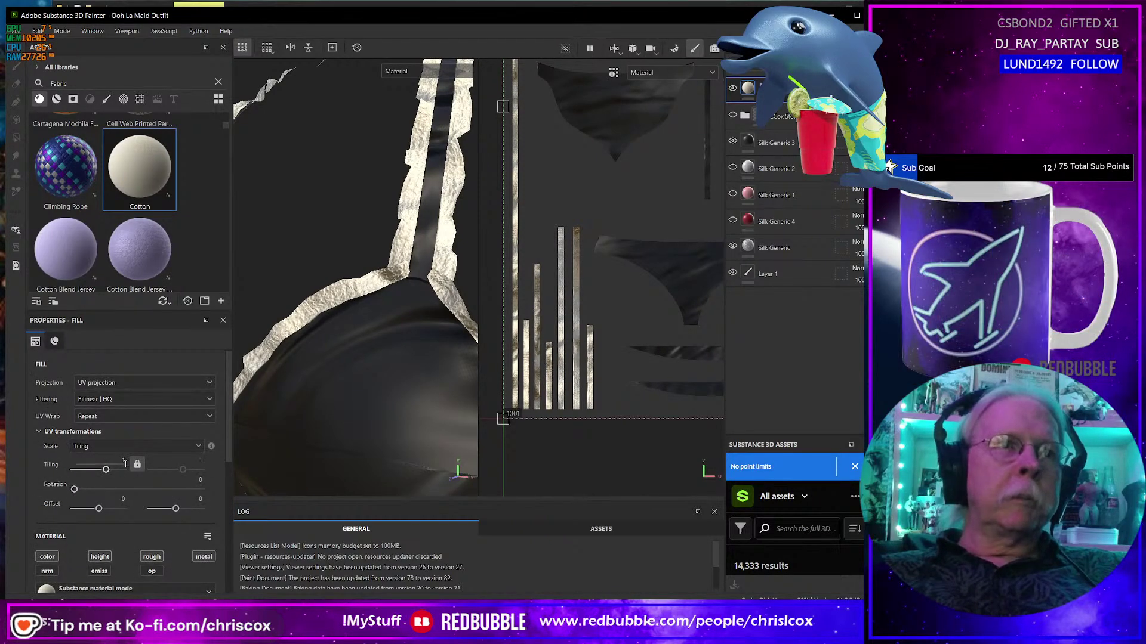
text(6)
key(Return)
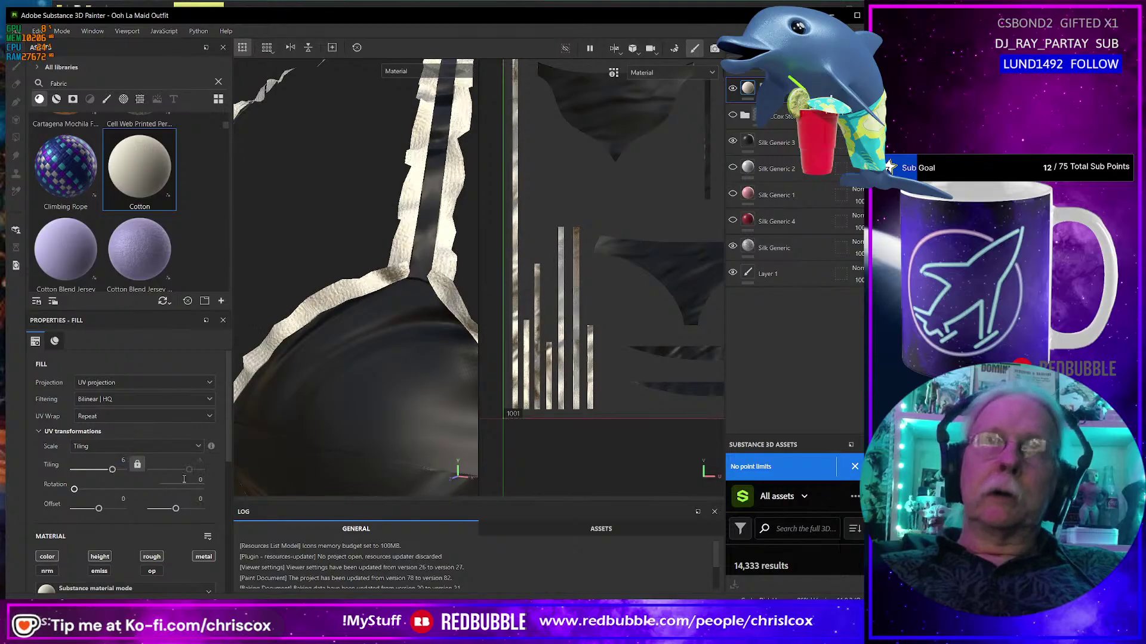
Change the Cotton layer's Fabric Color to a light neutral grey, about C3C4C7.
scroll(149, 473, down, 10)
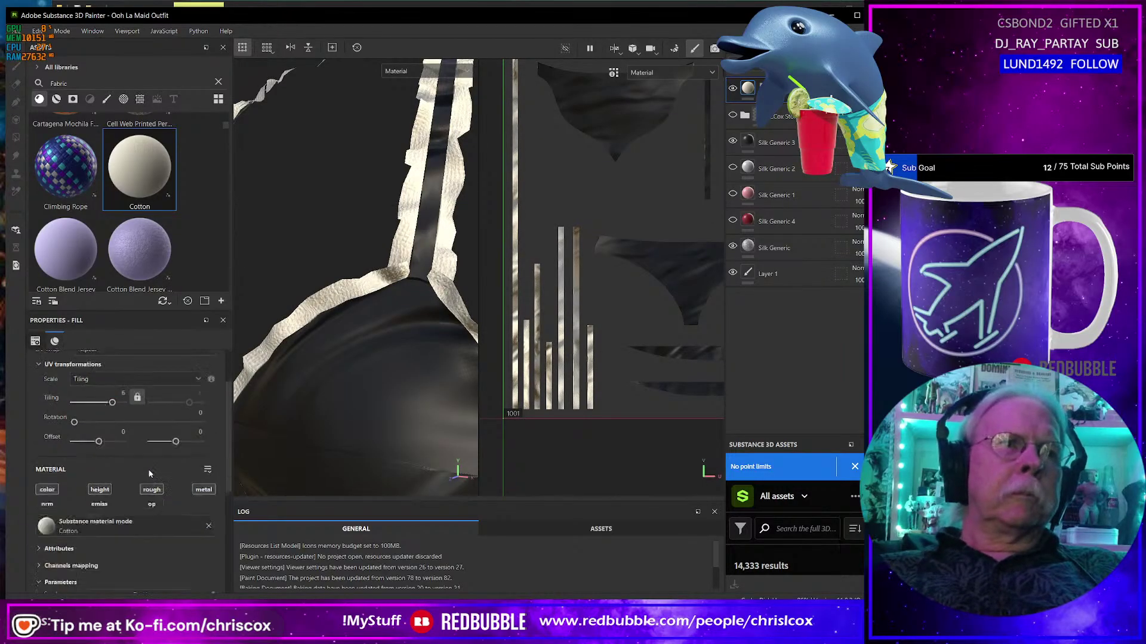
click(177, 532)
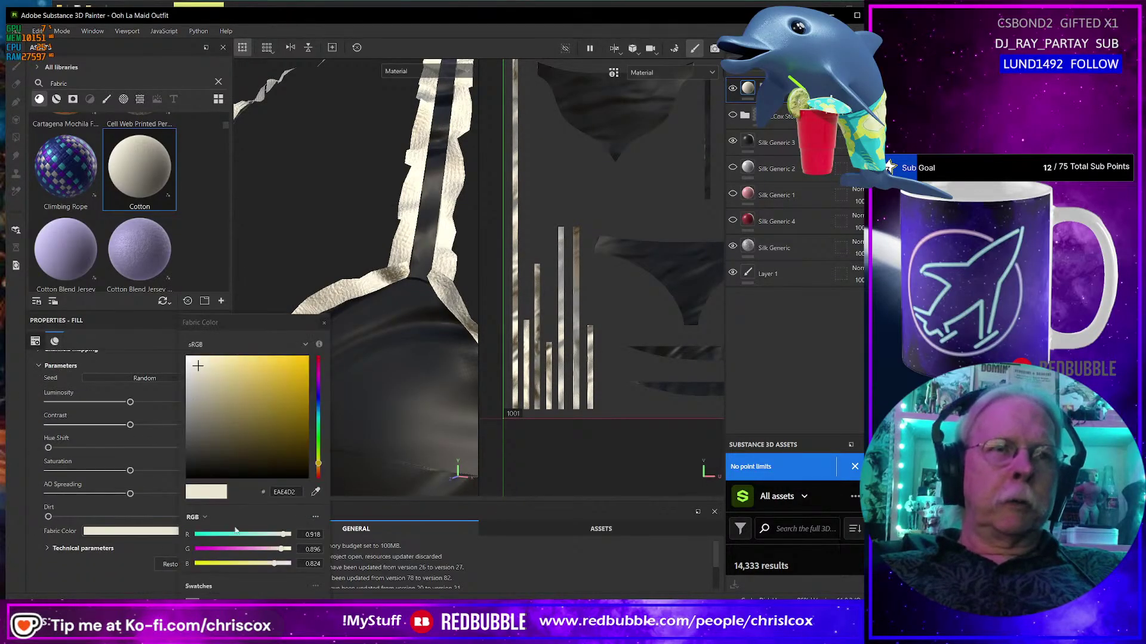
click(318, 401)
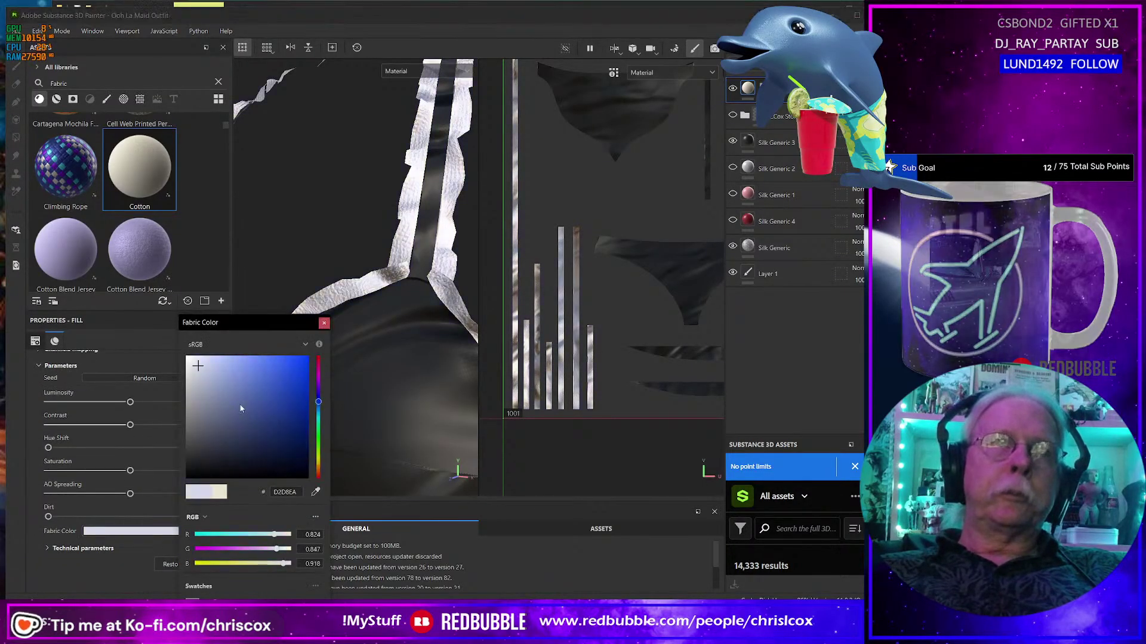
click(193, 380)
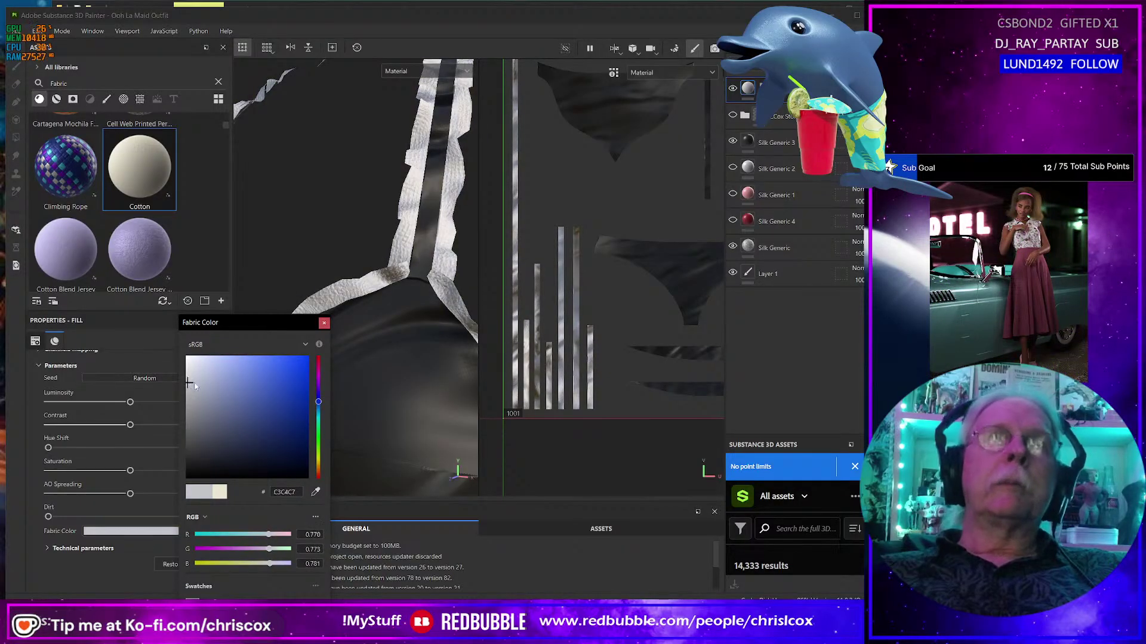
click(379, 375)
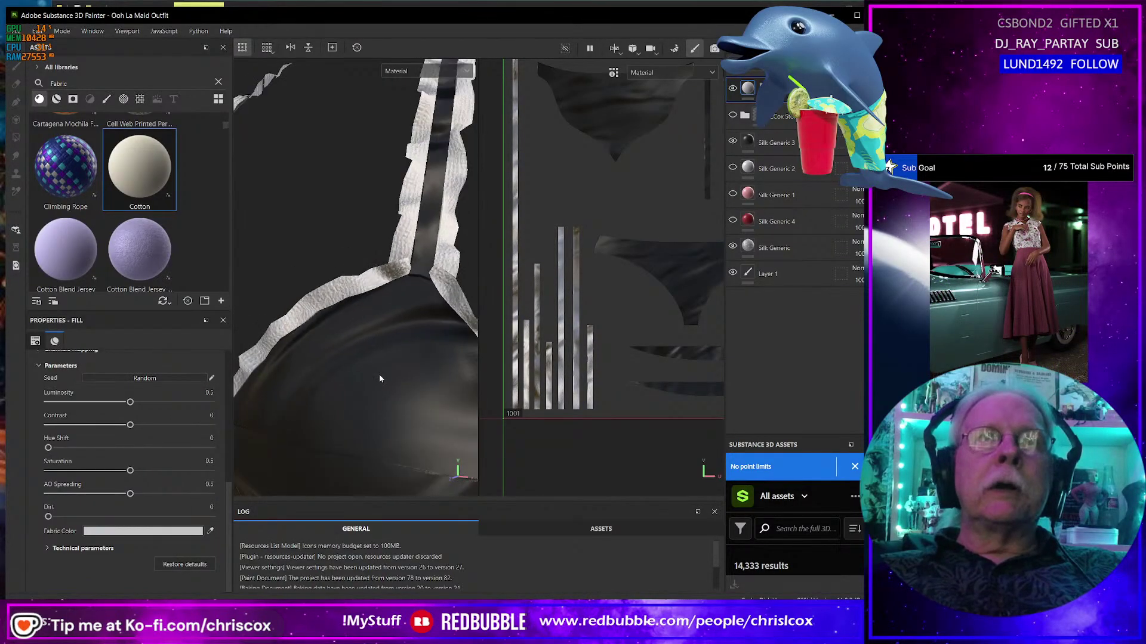
Add the ruffled headpiece's pink ID color to the Cotton layer's color selection mask.
key(f)
middle_drag(384, 373, 382, 311)
mouse_move(382, 311)
alt+mouse_down()
mouse_move(418, 312)
mouse_move(391, 311)
alt+mouse_up()
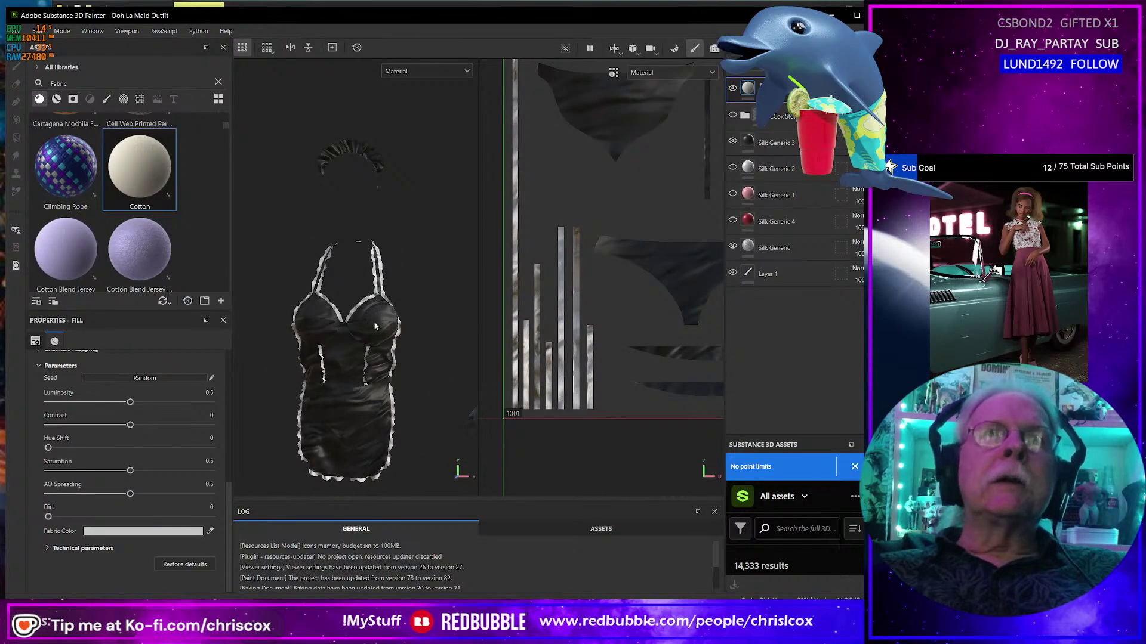
scroll(330, 349, up, 5)
alt+drag(332, 352, 352, 269)
alt+middle_drag(352, 268, 382, 460)
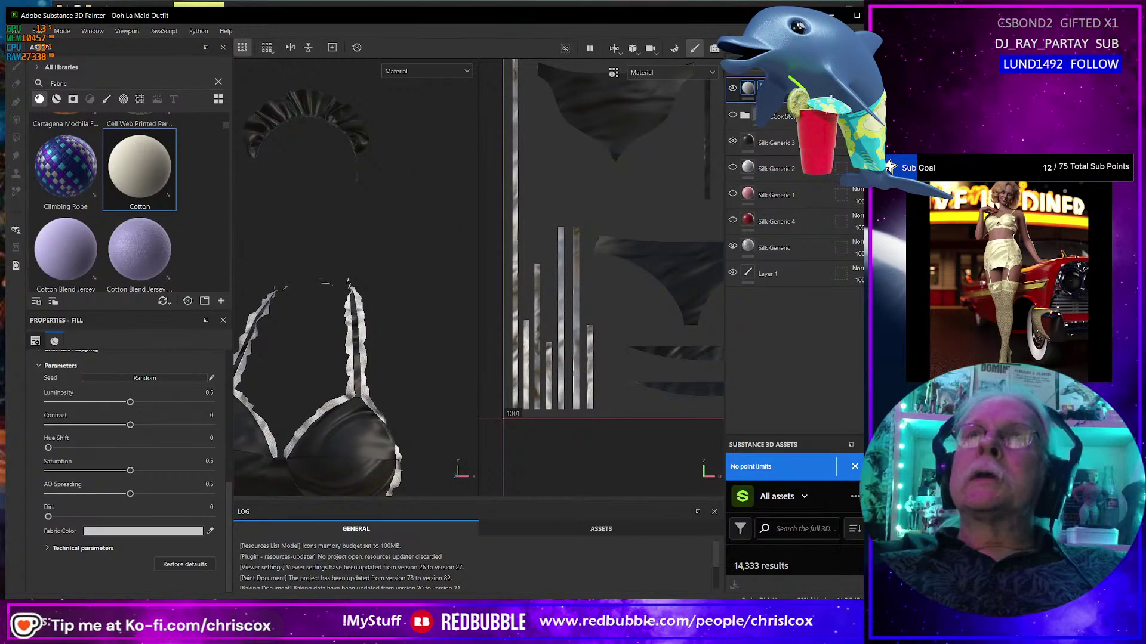
click(765, 88)
click(789, 110)
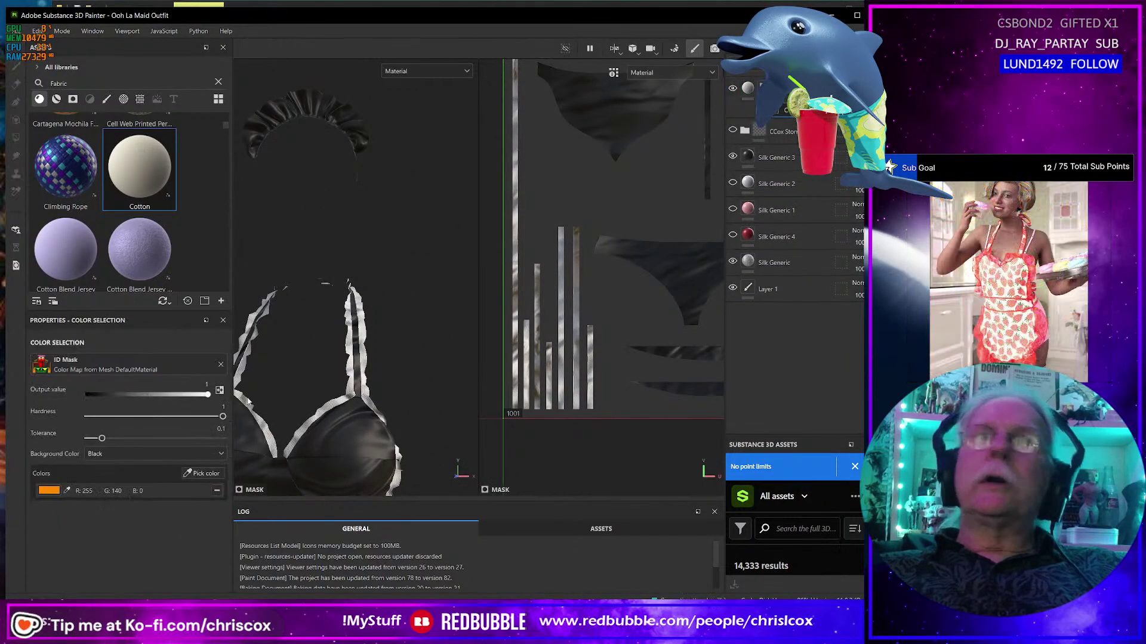
click(198, 471)
click(324, 111)
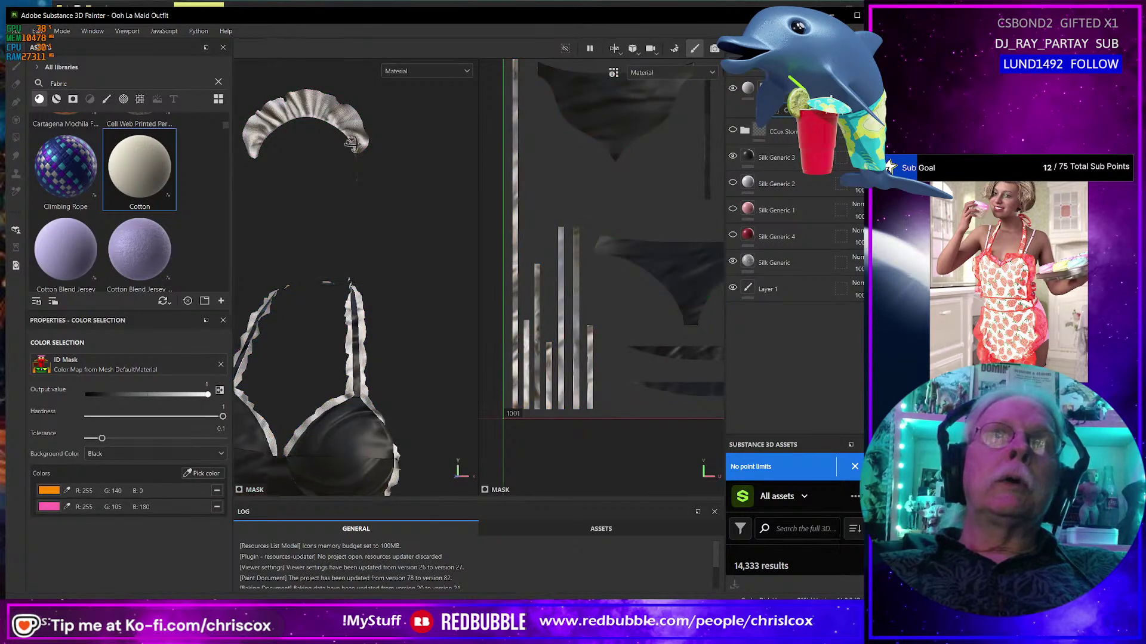
Add the dark green ID color of the panty's ruffles to the Cotton layer's color selection mask.
alt+drag(407, 419, 286, 269)
click(197, 472)
click(358, 414)
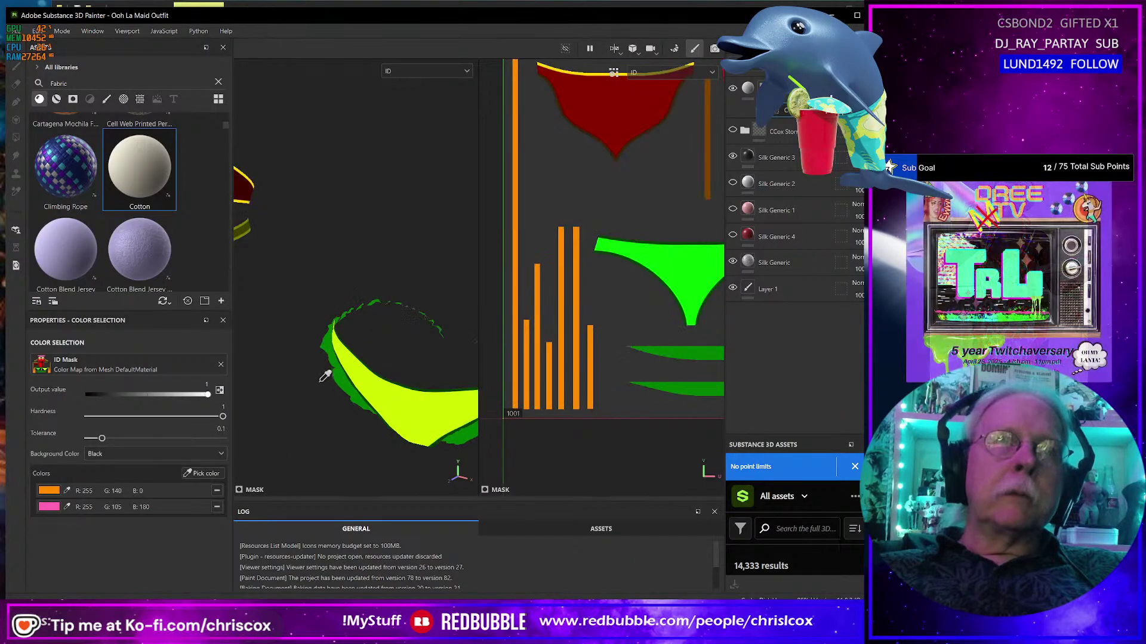
click(341, 397)
key(f)
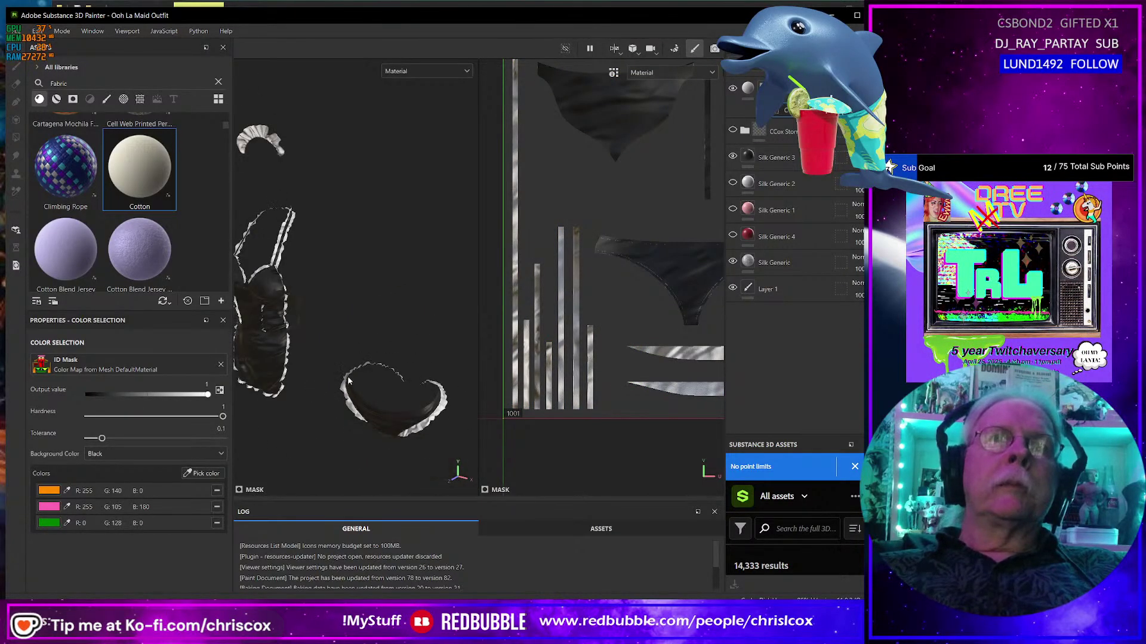
Add the waist tie's olive ID color and the apron panel's dark red ID color to the Cotton layer's color selection mask.
alt+middle_drag(376, 361, 406, 346)
scroll(406, 345, down, 2)
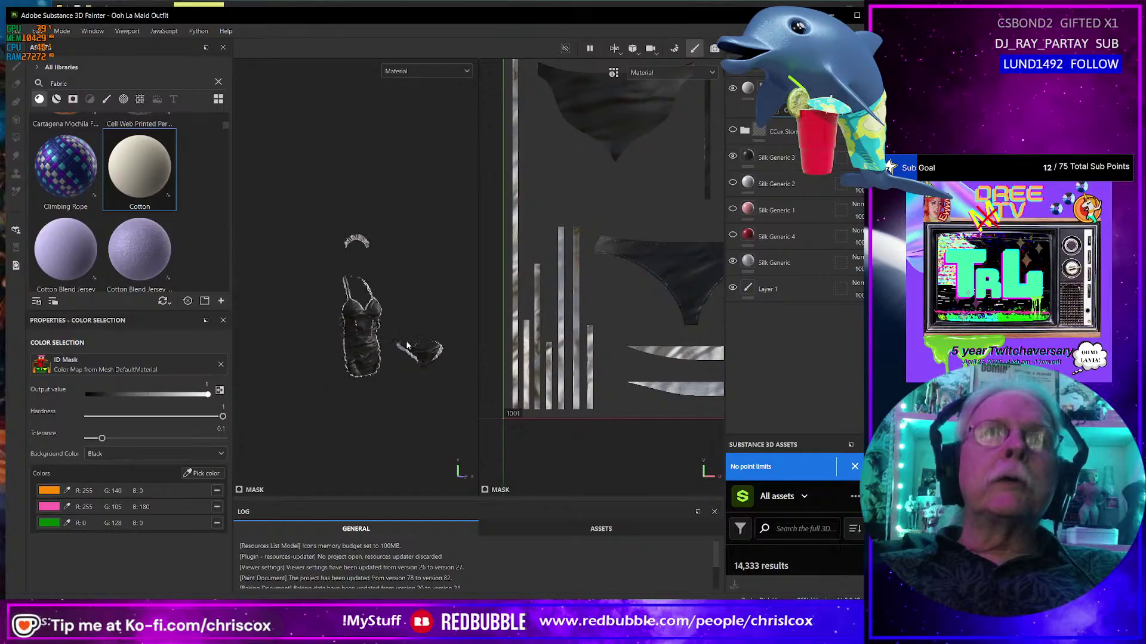
scroll(407, 345, up, 6)
alt+drag(407, 345, 431, 357)
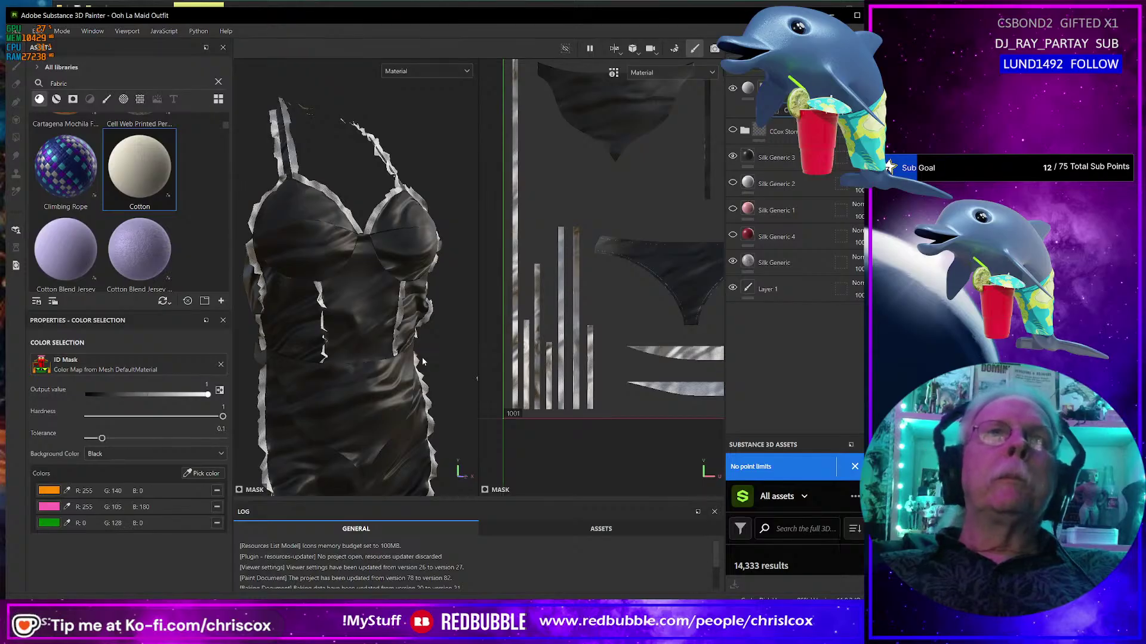
mouse_move(385, 344)
alt+mouse_down()
mouse_move(456, 266)
mouse_move(378, 336)
alt+mouse_up()
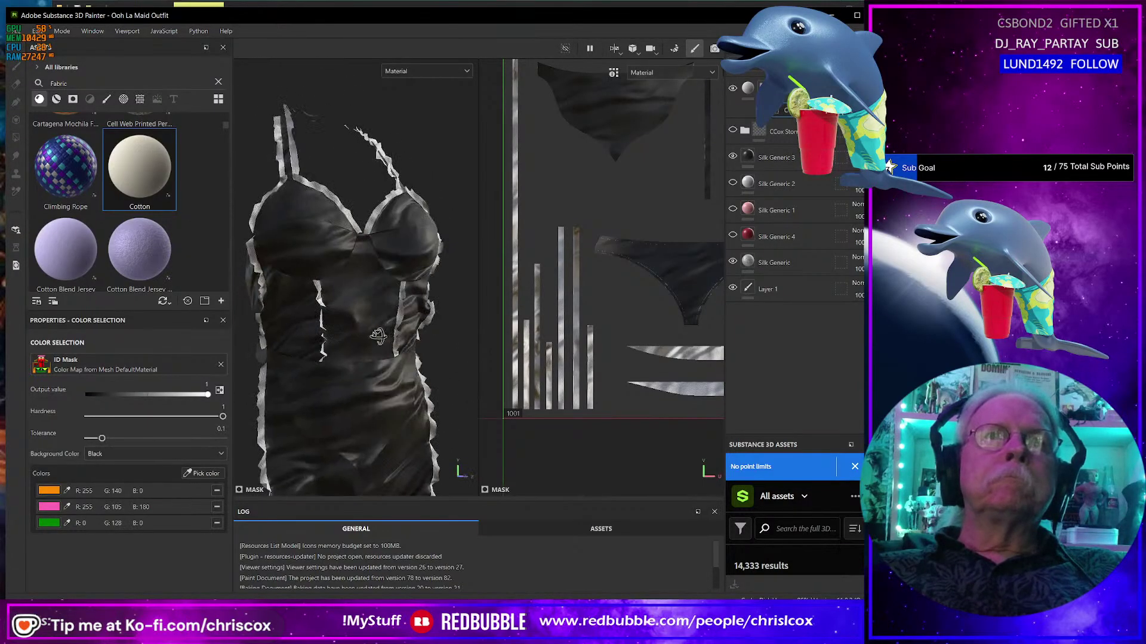
alt+drag(327, 410, 390, 383)
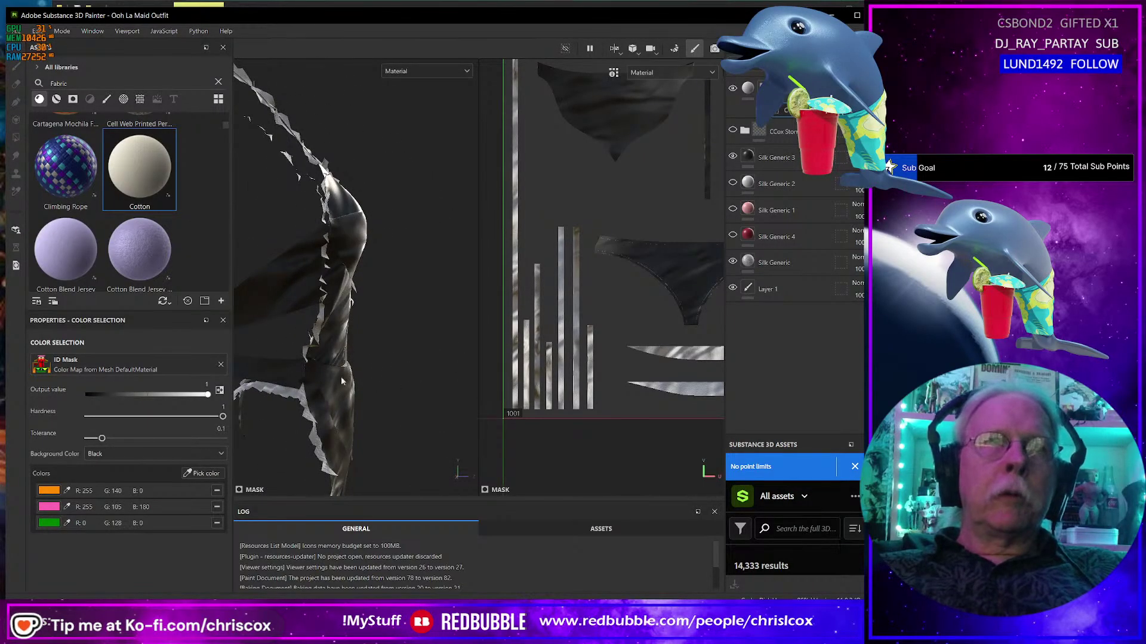
key(b)
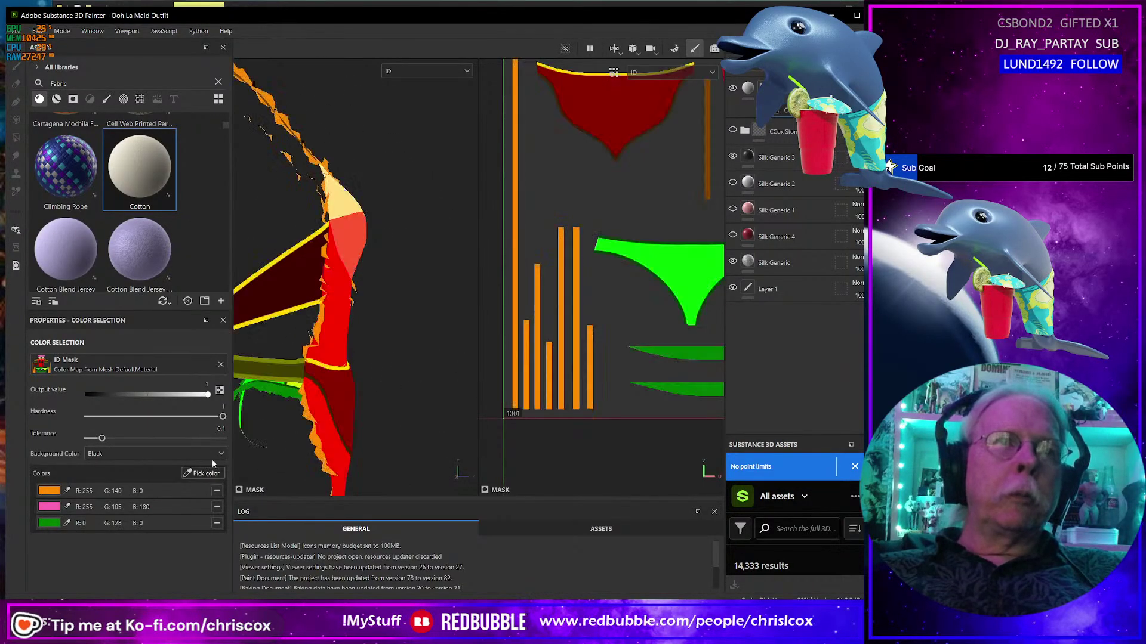
click(270, 370)
click(203, 473)
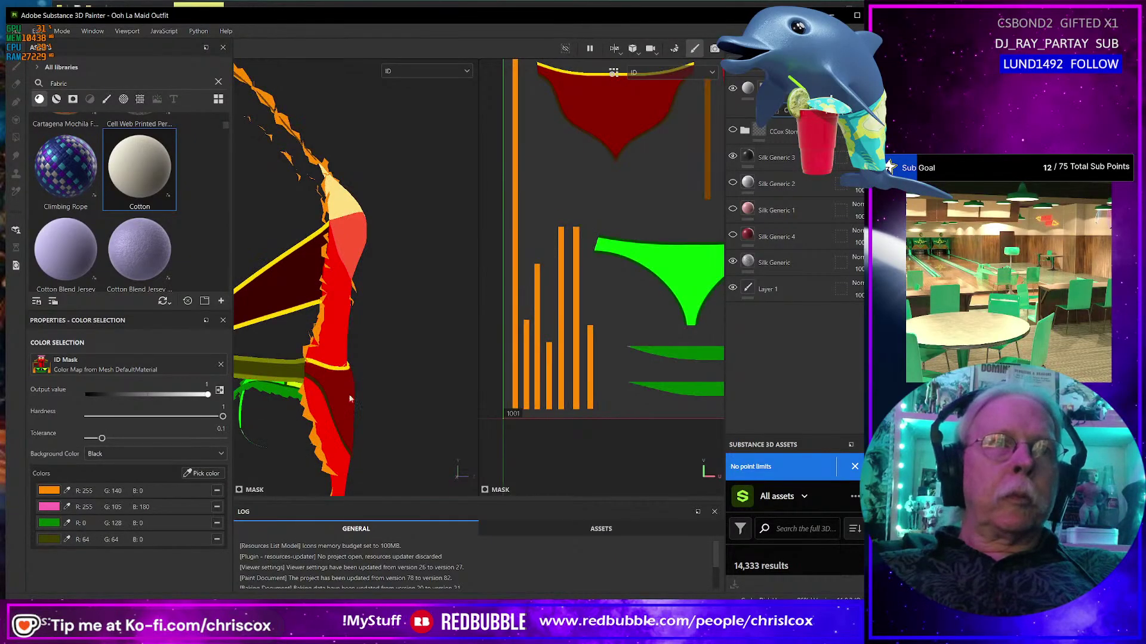
click(353, 387)
alt+drag(343, 403, 244, 399)
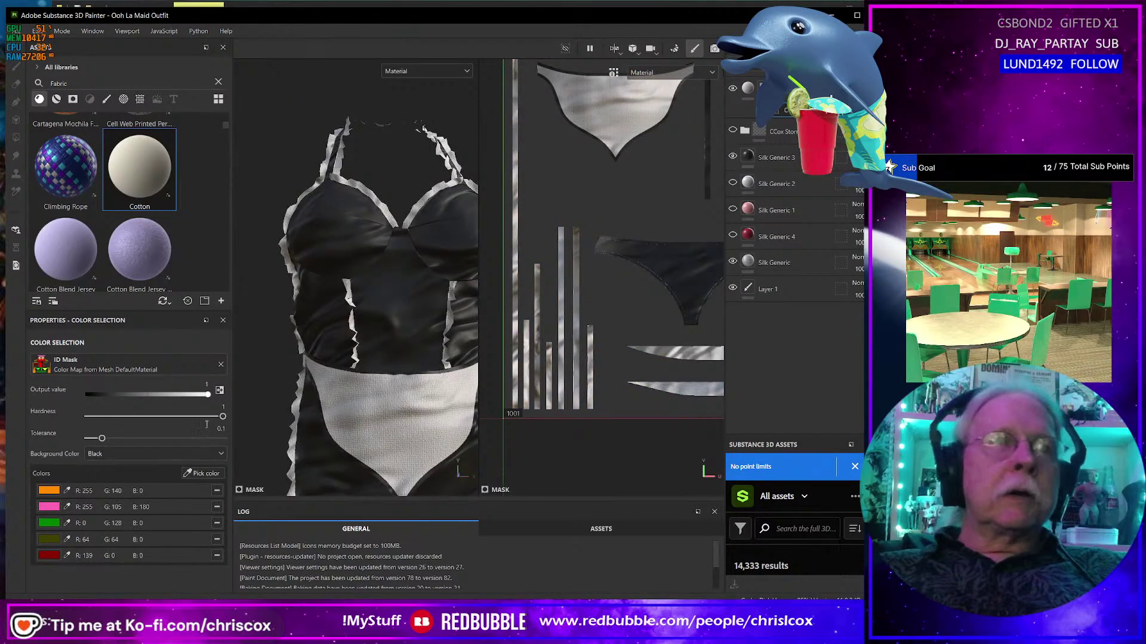
Add the dark brown ID color (R 64, G 35, B 0) of the apron panel's edging to the Cotton layer's color selection mask.
click(214, 474)
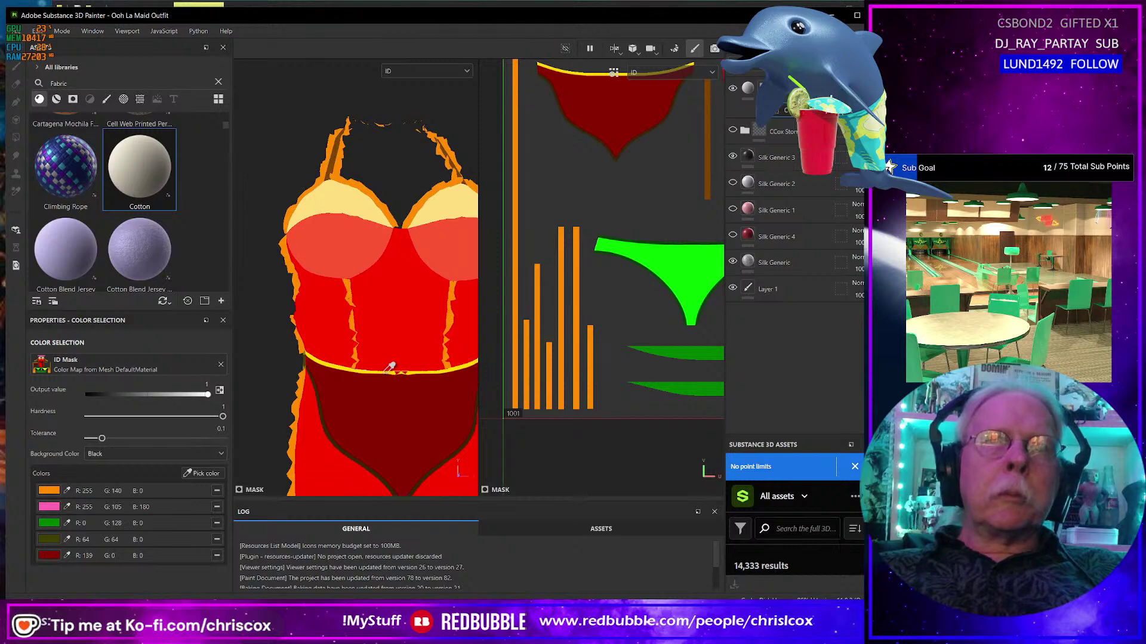
click(390, 367)
scroll(405, 388, up, 5)
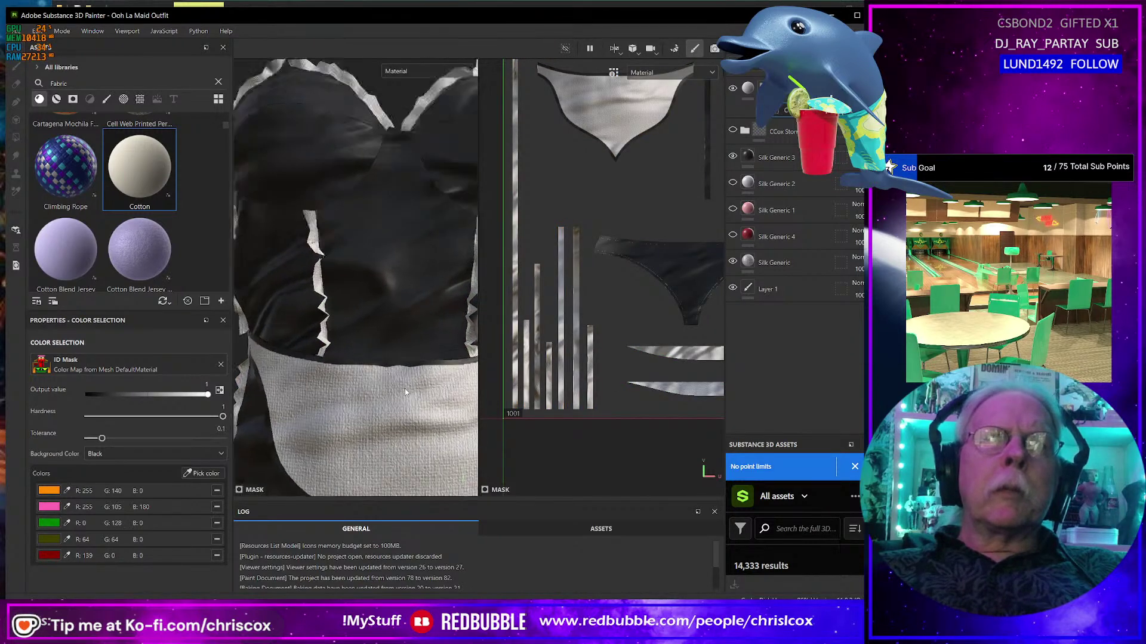
scroll(404, 392, down, 5)
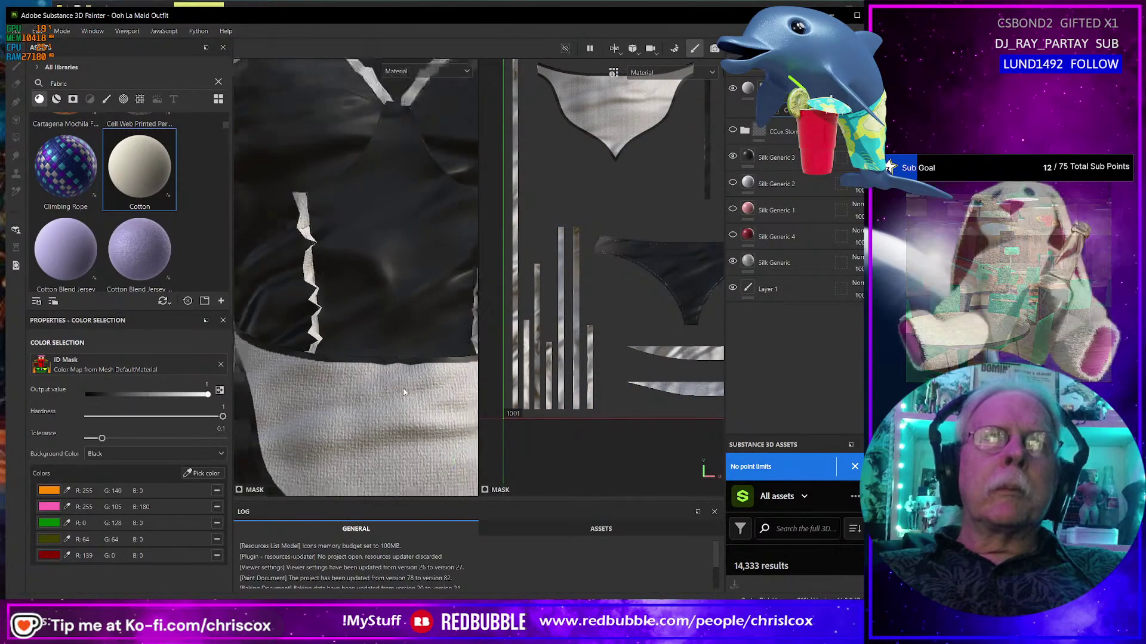
alt+drag(403, 392, 426, 407)
click(204, 470)
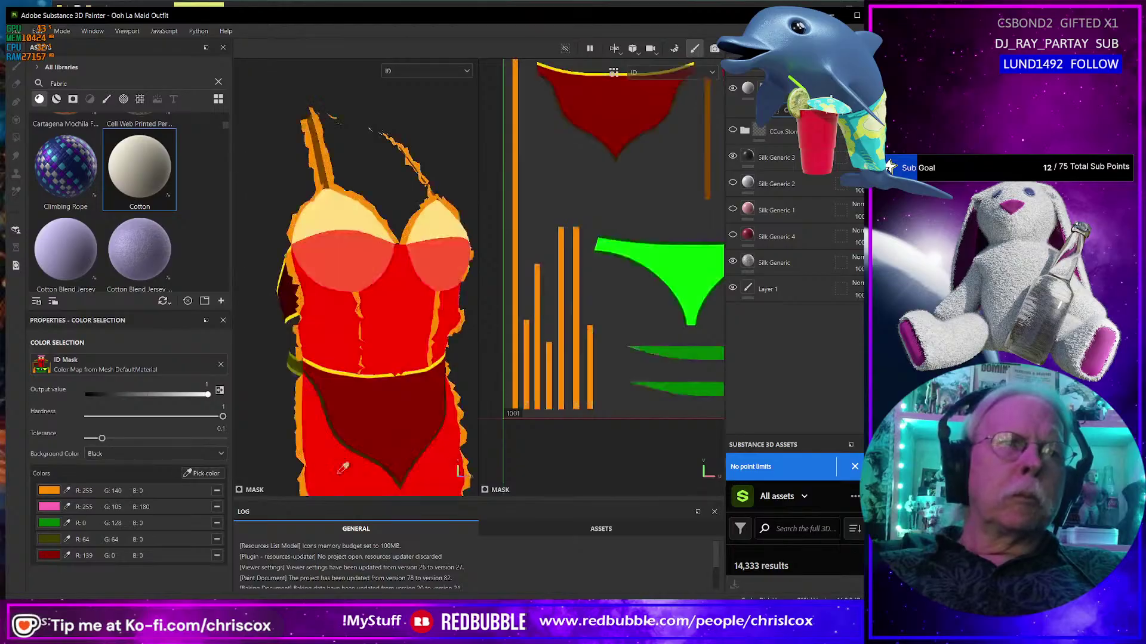
click(384, 466)
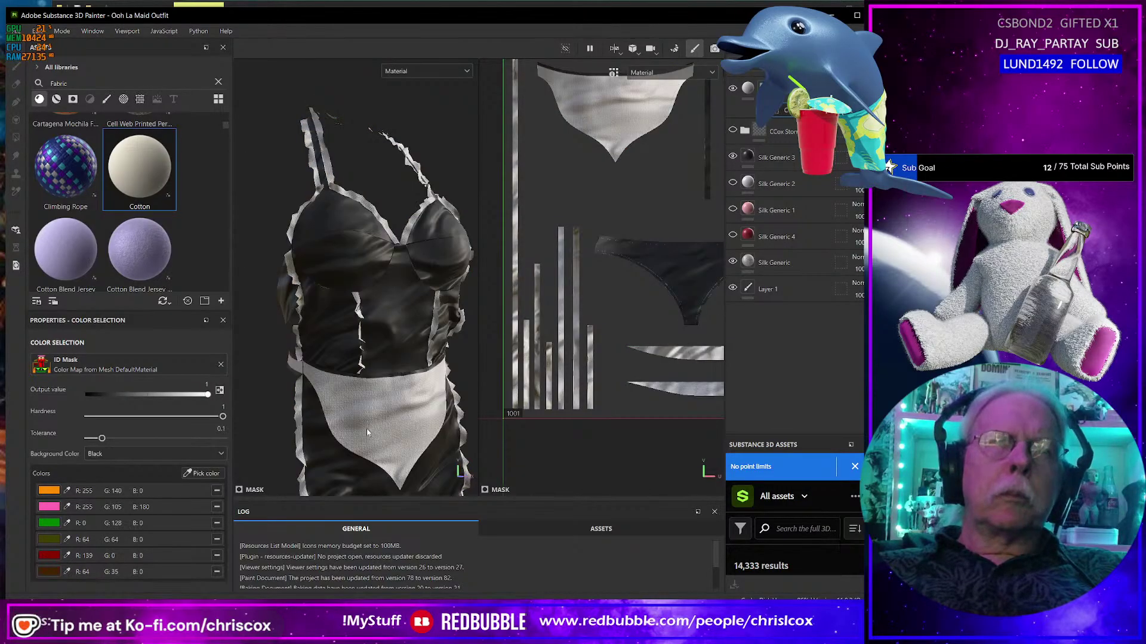
Add the lighter olive ID color of the waist tie's edges to the Cotton layer's color selection mask.
scroll(368, 433, down, 3)
alt+drag(352, 423, 476, 408)
alt+drag(303, 413, 360, 417)
scroll(360, 416, up, 3)
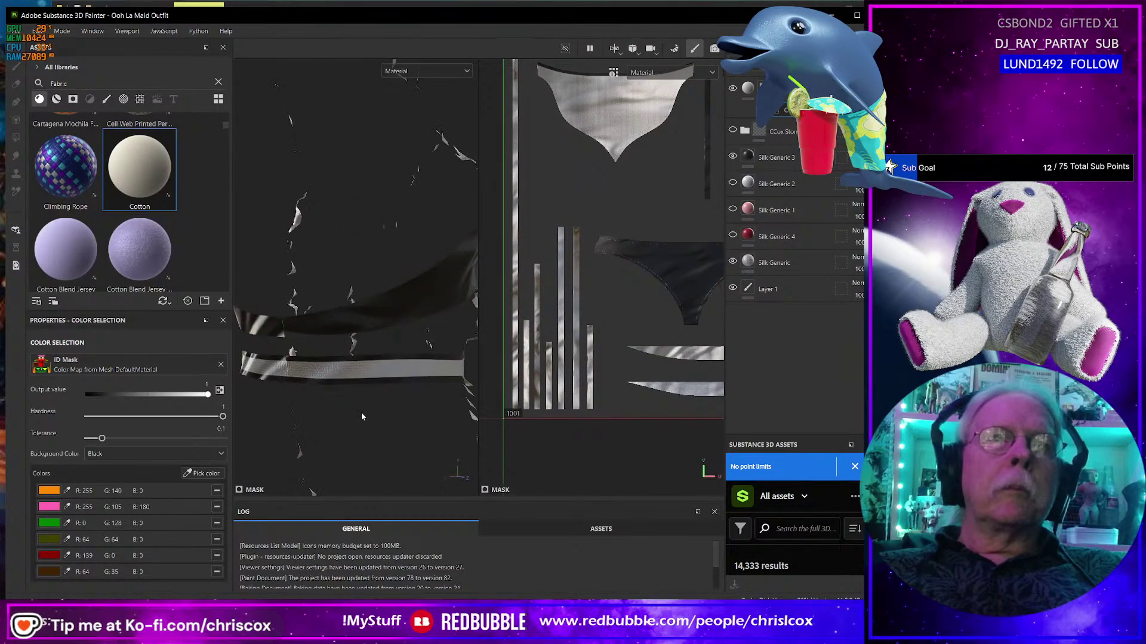
scroll(360, 416, up, 2)
click(204, 473)
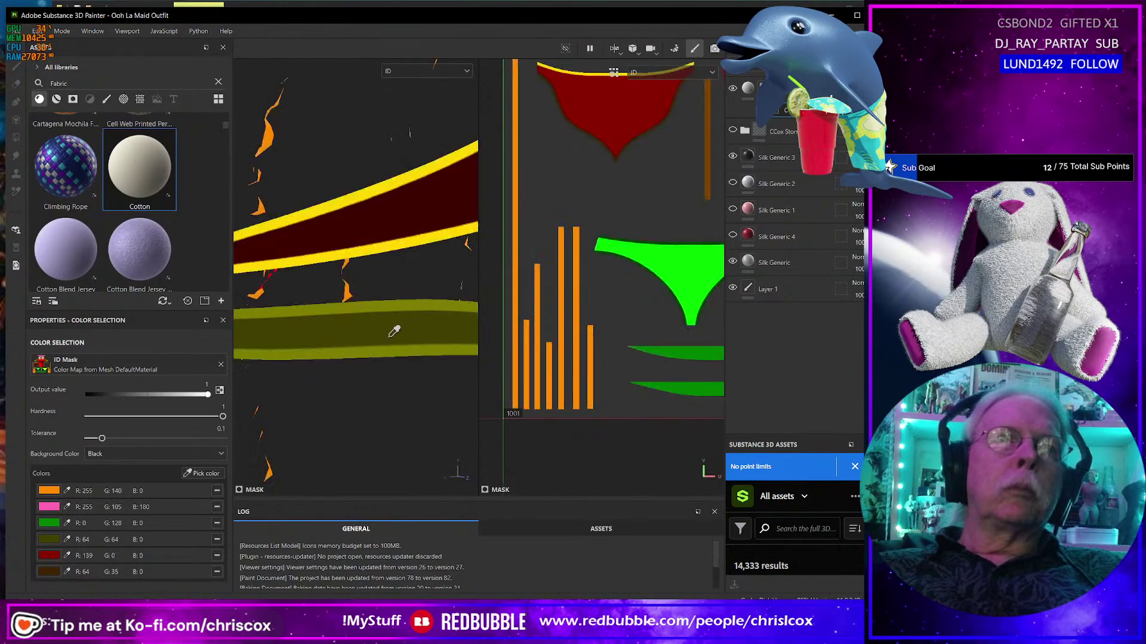
click(400, 298)
scroll(414, 327, down, 5)
mouse_move(401, 332)
alt+mouse_down()
mouse_move(332, 338)
mouse_move(370, 316)
mouse_move(337, 323)
mouse_move(401, 328)
mouse_move(254, 316)
mouse_move(383, 343)
alt+mouse_up()
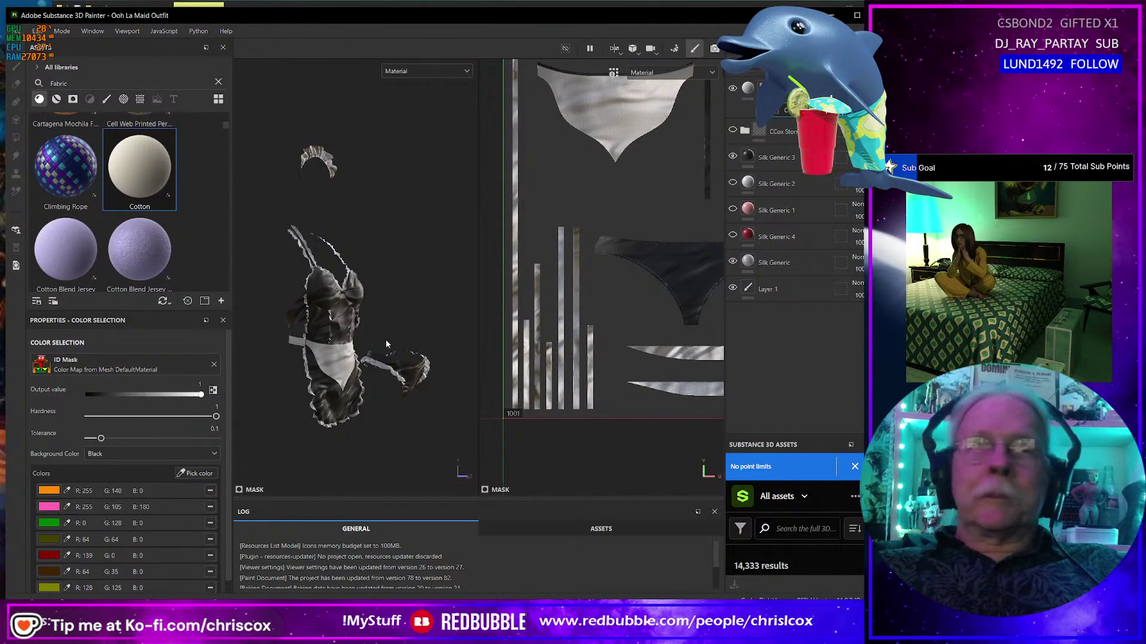
Add the yellow ID color of the apron's waistband edge to the Cotton layer's color selection mask.
scroll(371, 346, up, 5)
alt+drag(371, 346, 325, 366)
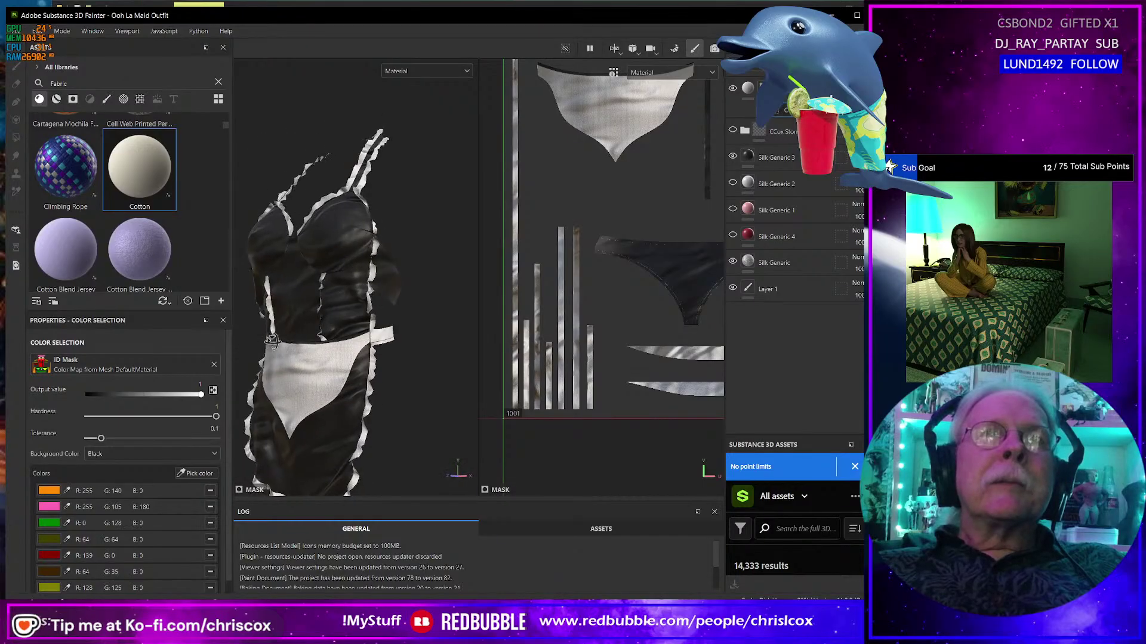
scroll(324, 365, up, 4)
scroll(325, 364, down, 4)
scroll(330, 363, up, 7)
alt+drag(333, 364, 303, 343)
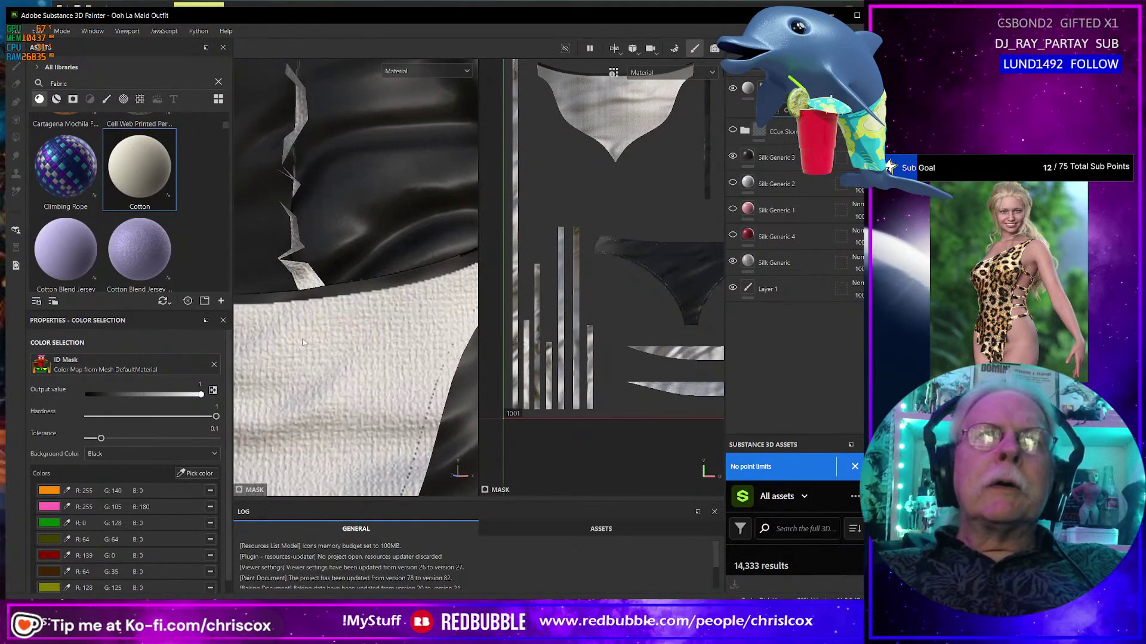
click(199, 473)
click(428, 274)
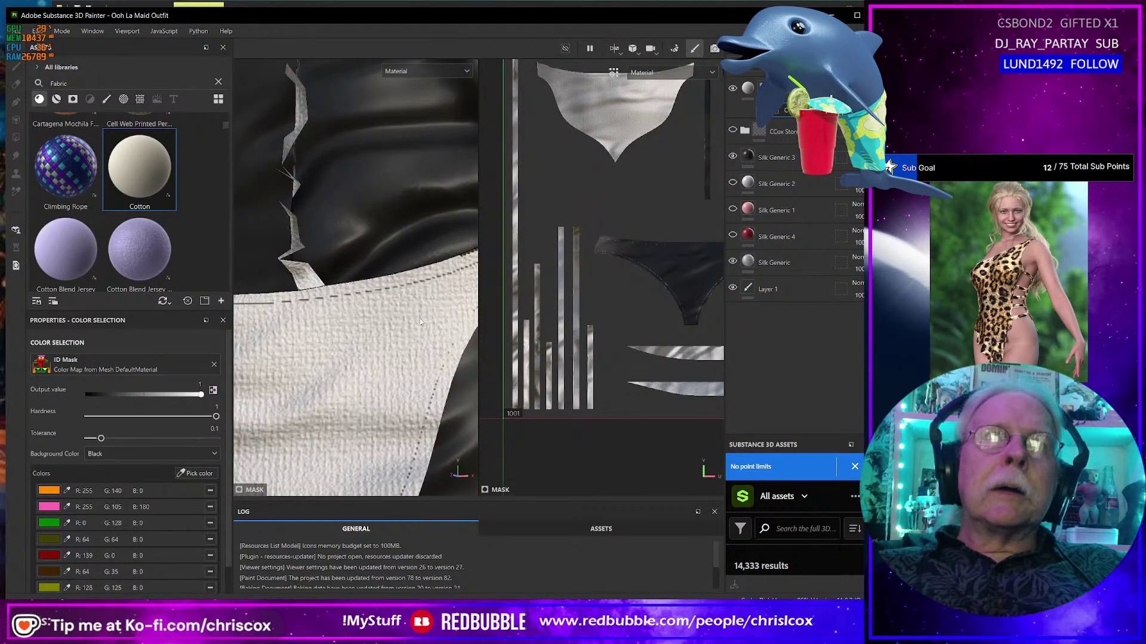
Examine the cotton coverage on the apron, waistband and ruffles from several sides and in the UV layout.
scroll(420, 322, down, 6)
alt+drag(358, 287, 340, 339)
scroll(382, 336, up, 5)
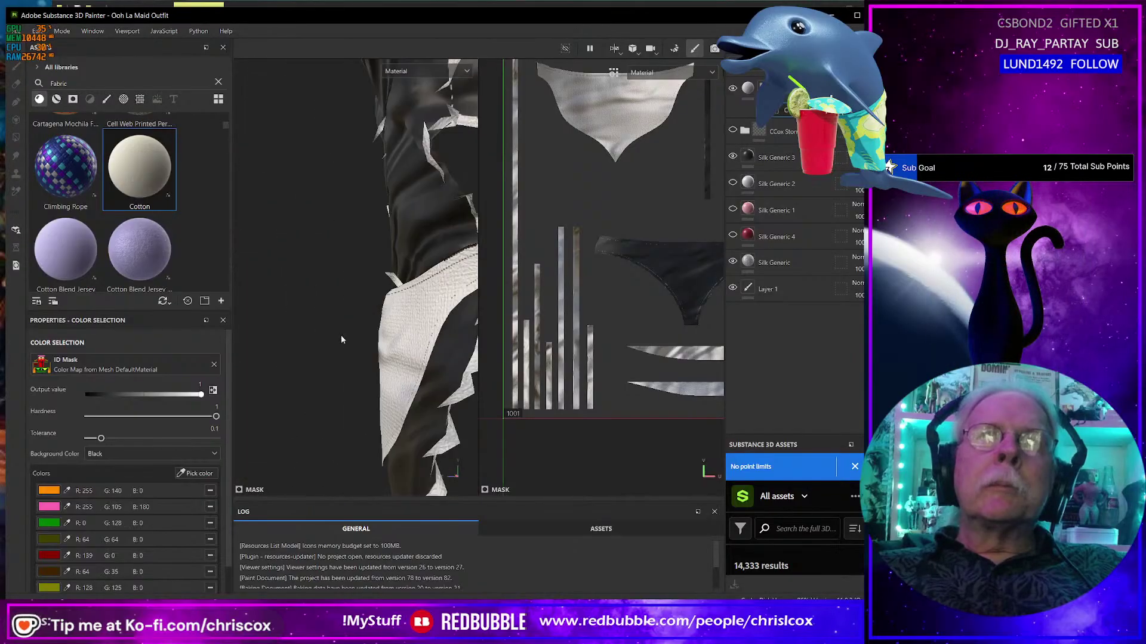
alt+drag(419, 345, 418, 310)
scroll(417, 311, up, 3)
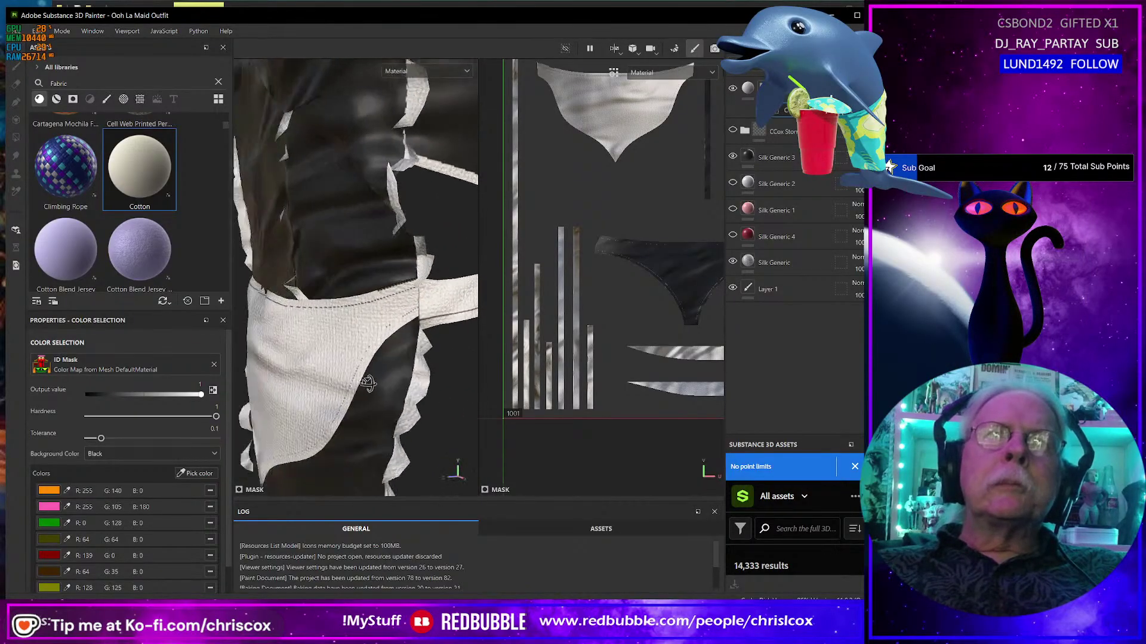
scroll(402, 392, down, 4)
scroll(345, 382, up, 4)
alt+drag(345, 382, 358, 359)
scroll(358, 358, down, 10)
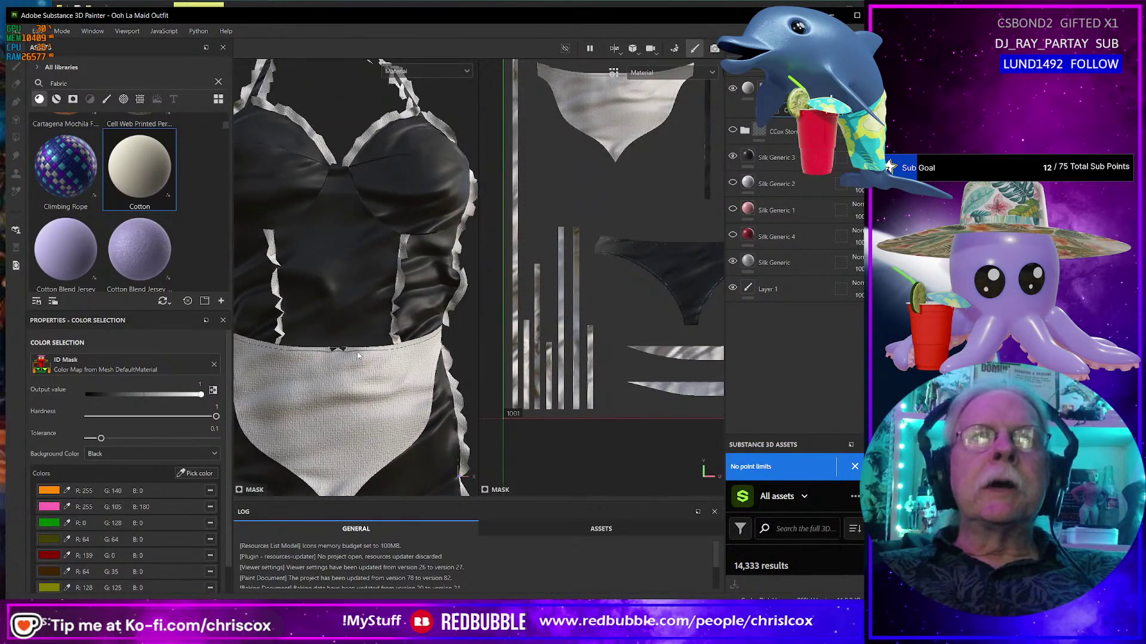
alt+drag(358, 355, 384, 327)
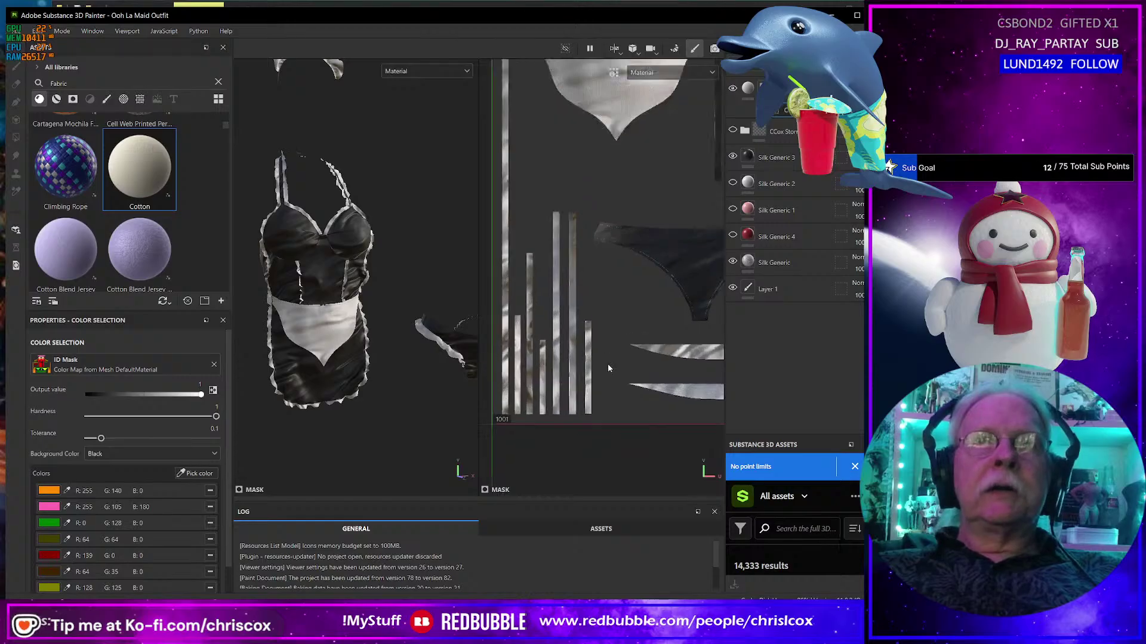
scroll(610, 359, down, 3)
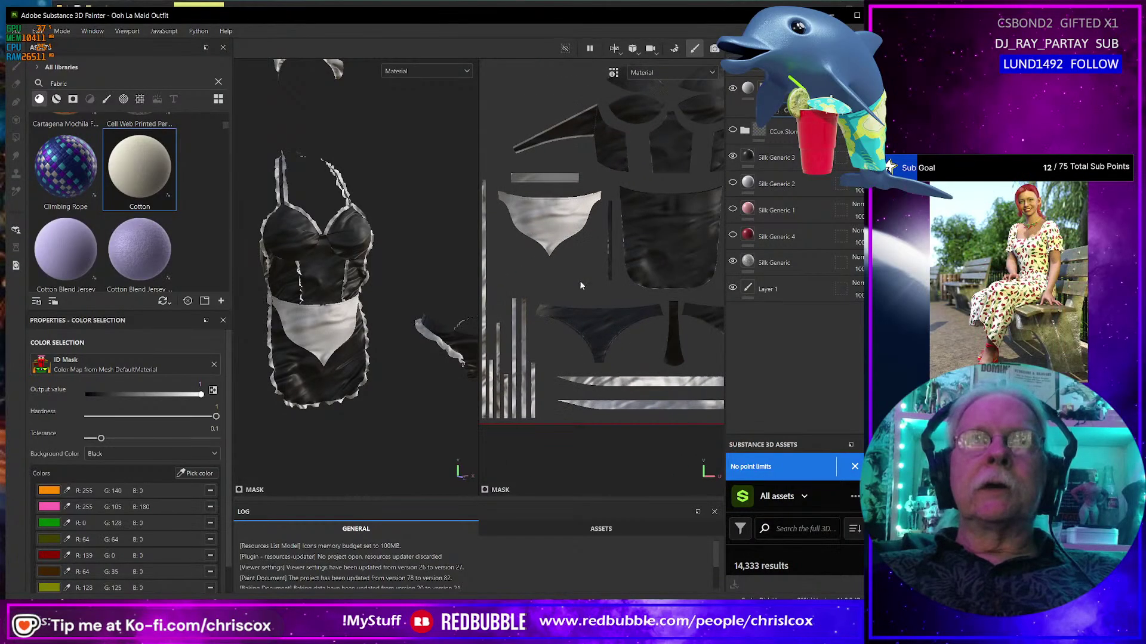
Duplicate the Cotton layer together with its color selection mask and open the fill properties of the upper copy.
click(746, 185)
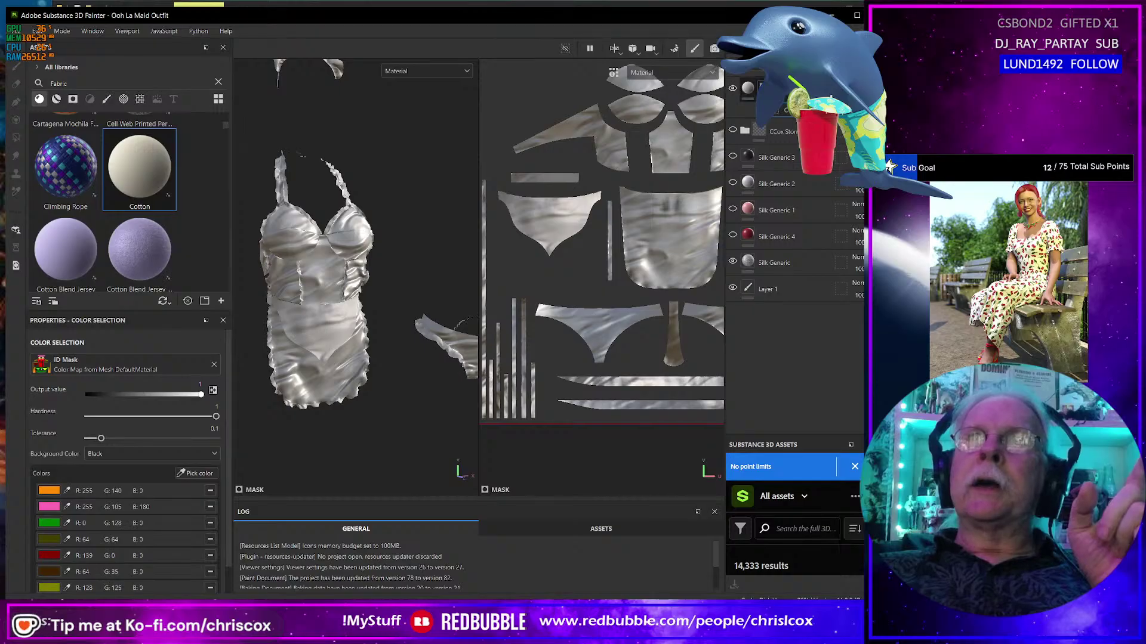
right_click(800, 131)
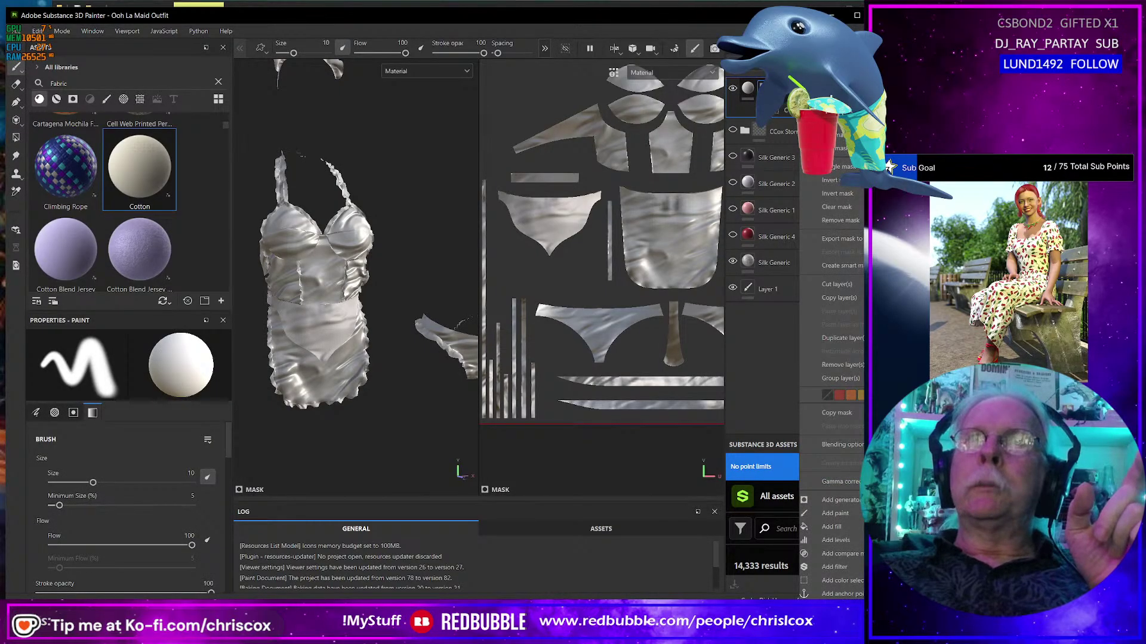
click(841, 338)
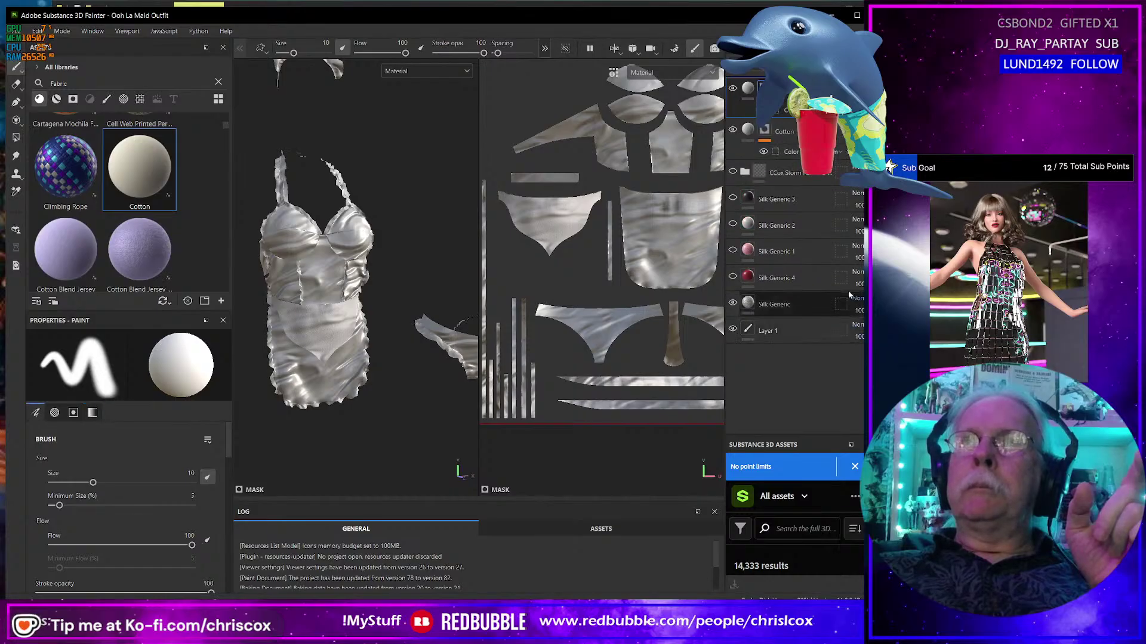
click(748, 88)
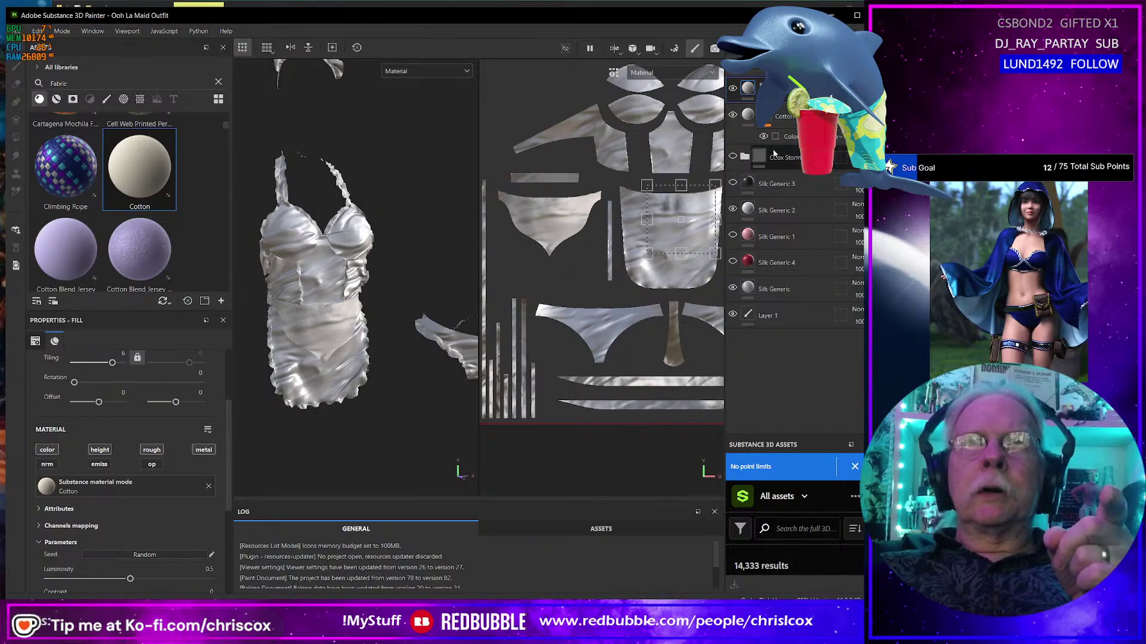
Hide the white Silk Generic 2 and black Silk Generic 3 layers and show the pink Silk Generic 1 layer.
click(734, 207)
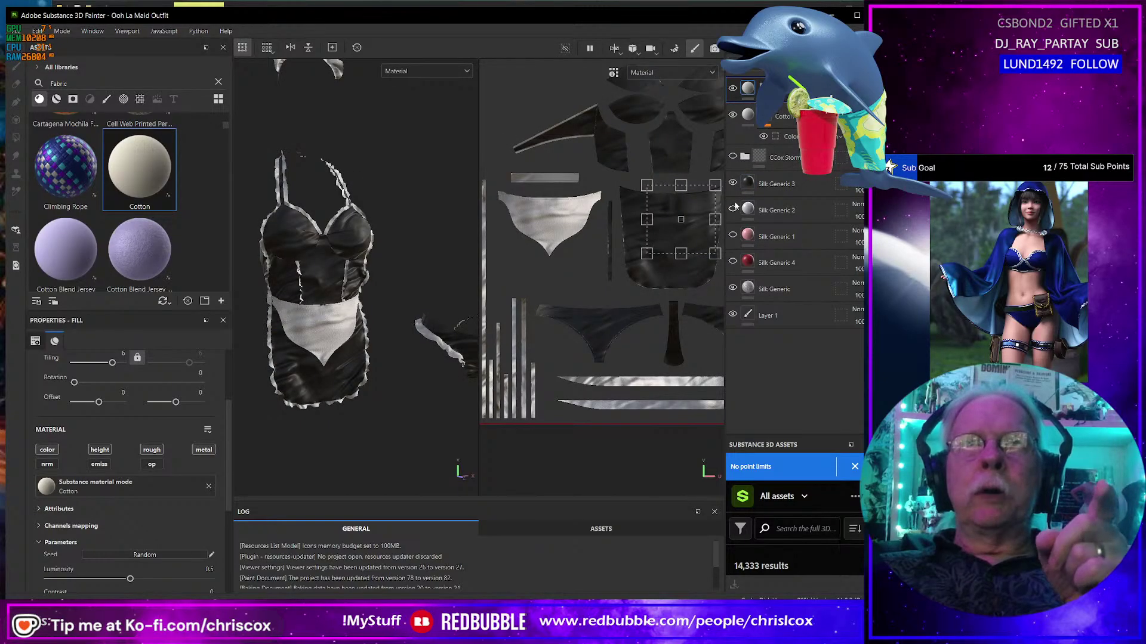
click(733, 181)
click(732, 236)
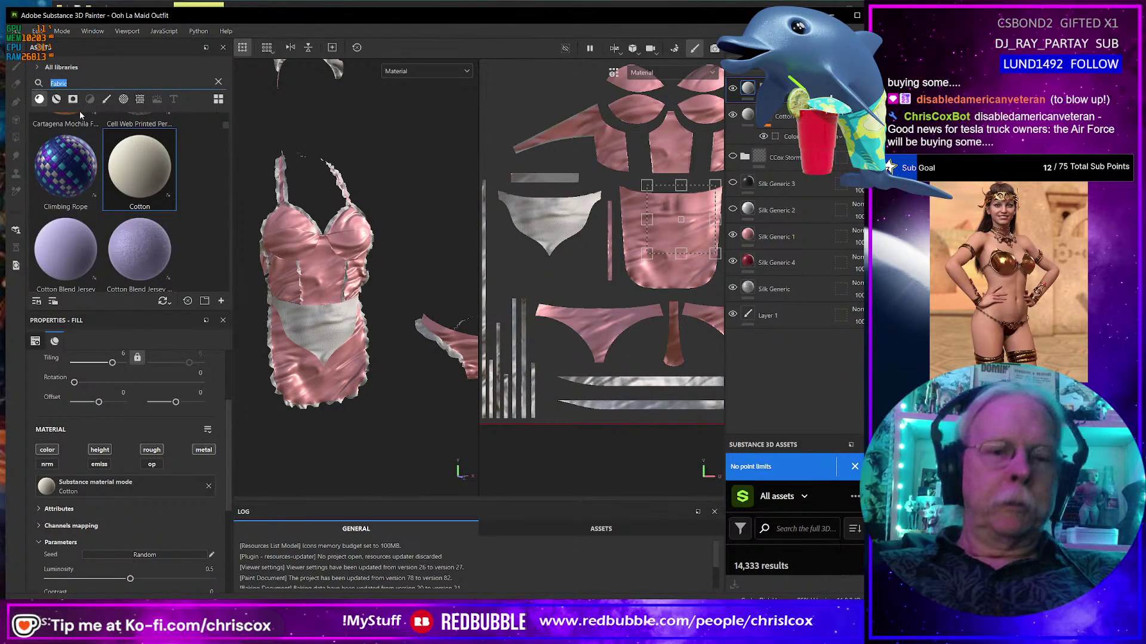
Search the asset library for Gold and widen the results beyond plain materials.
text(Gold)
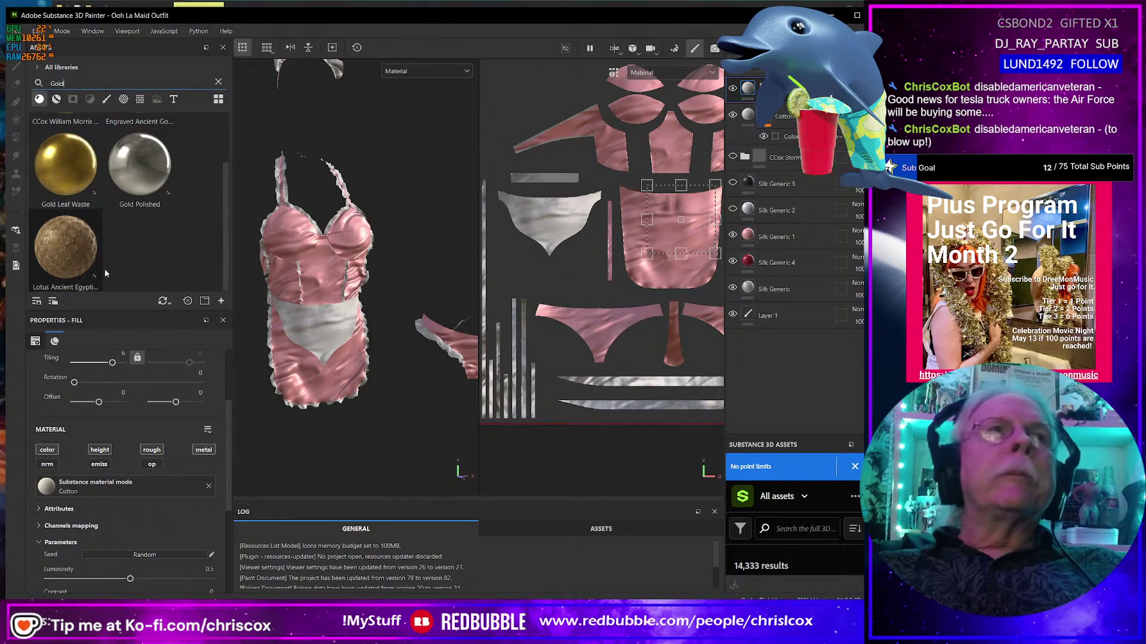
scroll(133, 244, up, 1)
click(39, 99)
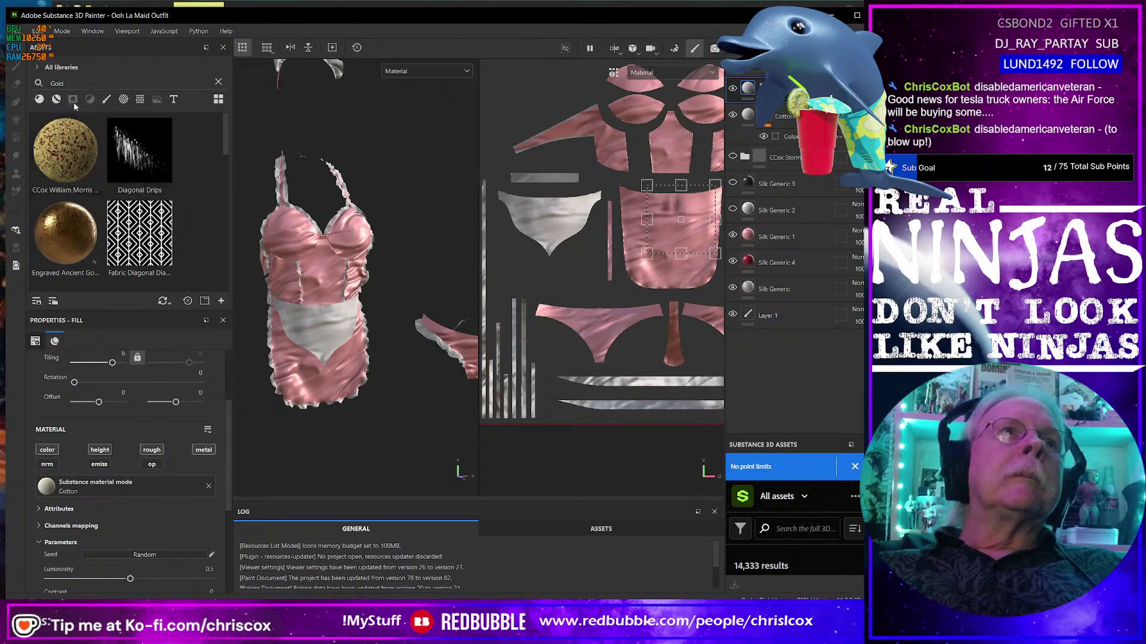
Try to assign Gold Armor as the material of the duplicated Cotton layer.
scroll(159, 204, down, 3)
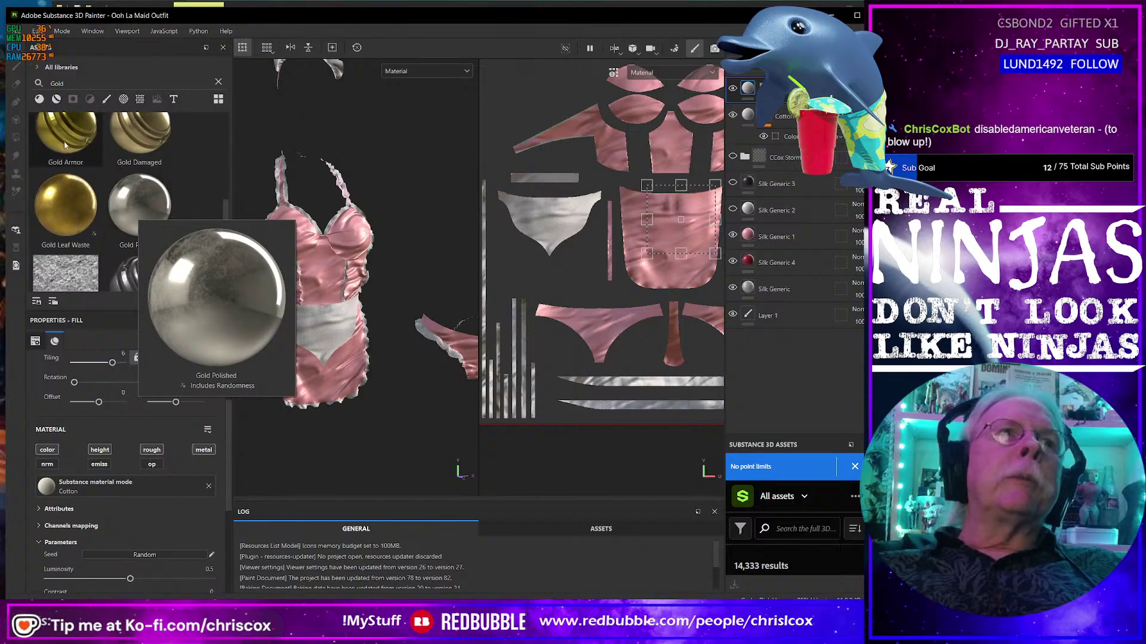
mouse_move(62, 135)
drag(62, 135, 66, 429)
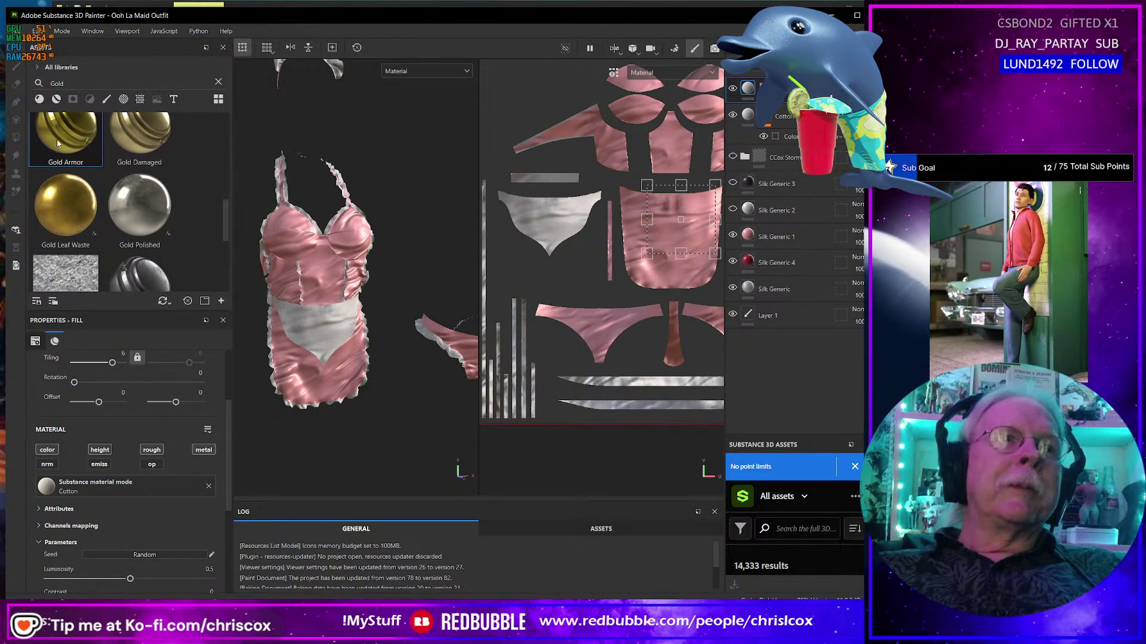
drag(62, 138, 72, 239)
Limit the Gold results to materials and replace the duplicated layer's Cotton material with Gold Leaf Waste.
click(38, 100)
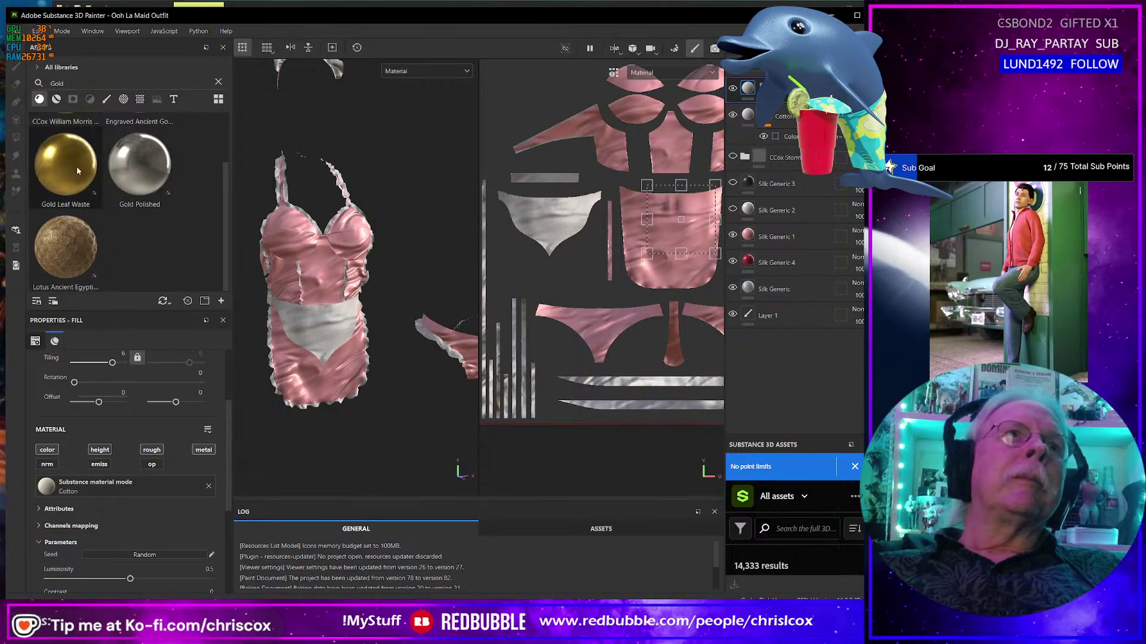
drag(69, 168, 172, 483)
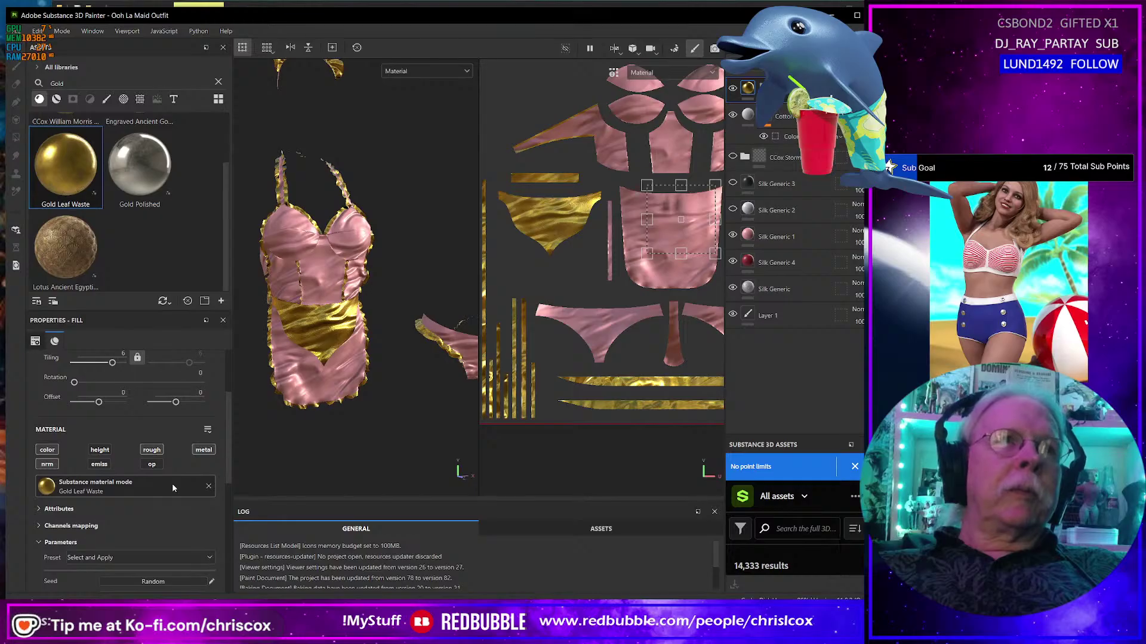
alt+drag(278, 389, 336, 407)
scroll(312, 374, up, 3)
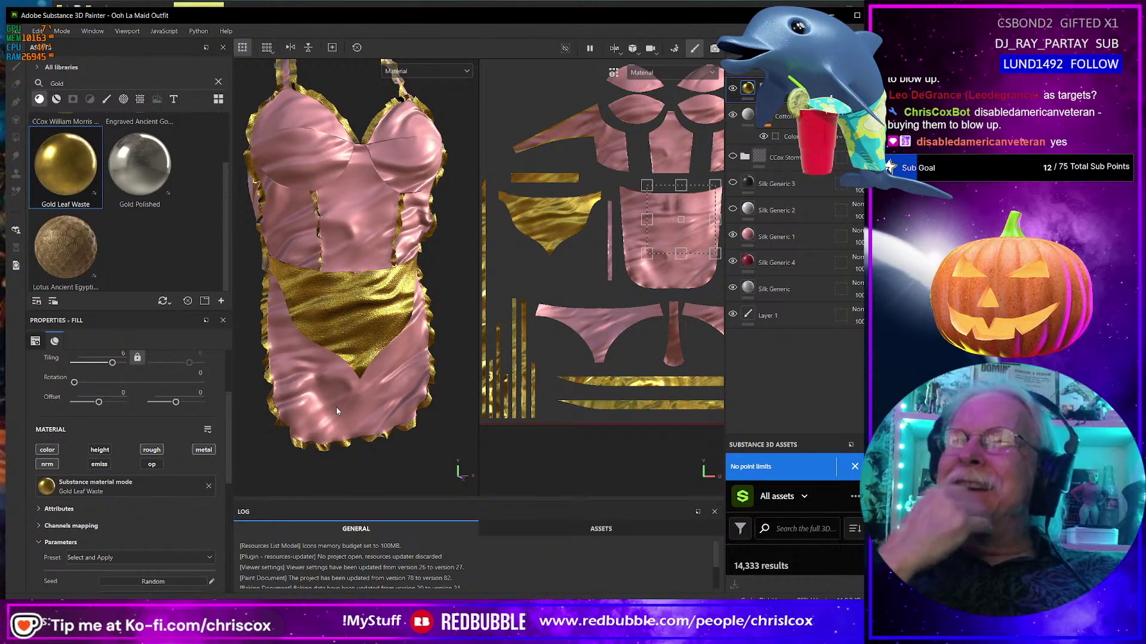
mouse_move(379, 357)
alt+mouse_down()
mouse_move(478, 349)
mouse_move(210, 347)
mouse_move(371, 356)
mouse_move(388, 368)
alt+mouse_up()
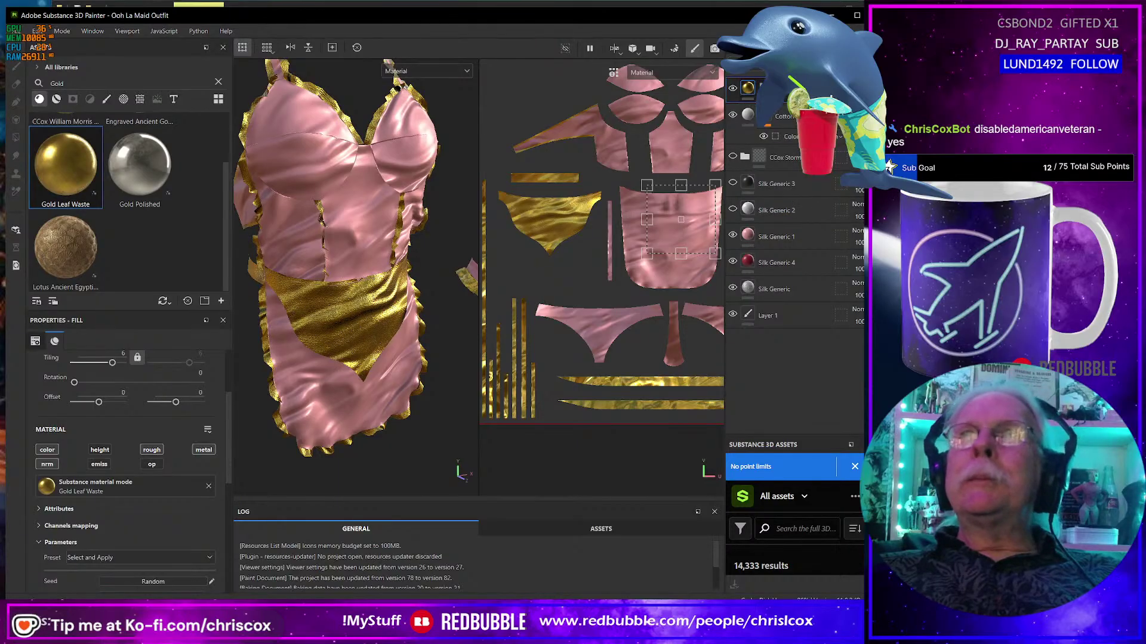
Try to pick another ID color at the skirt's side edge for the gold layer's color selection mask.
key(1)
key(7)
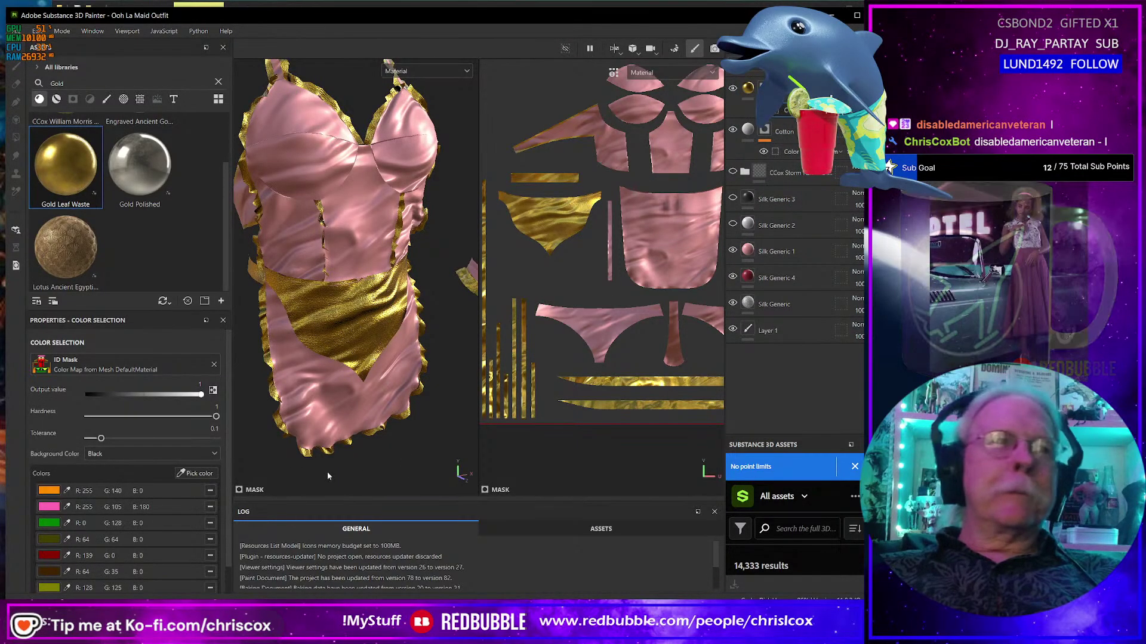
click(206, 474)
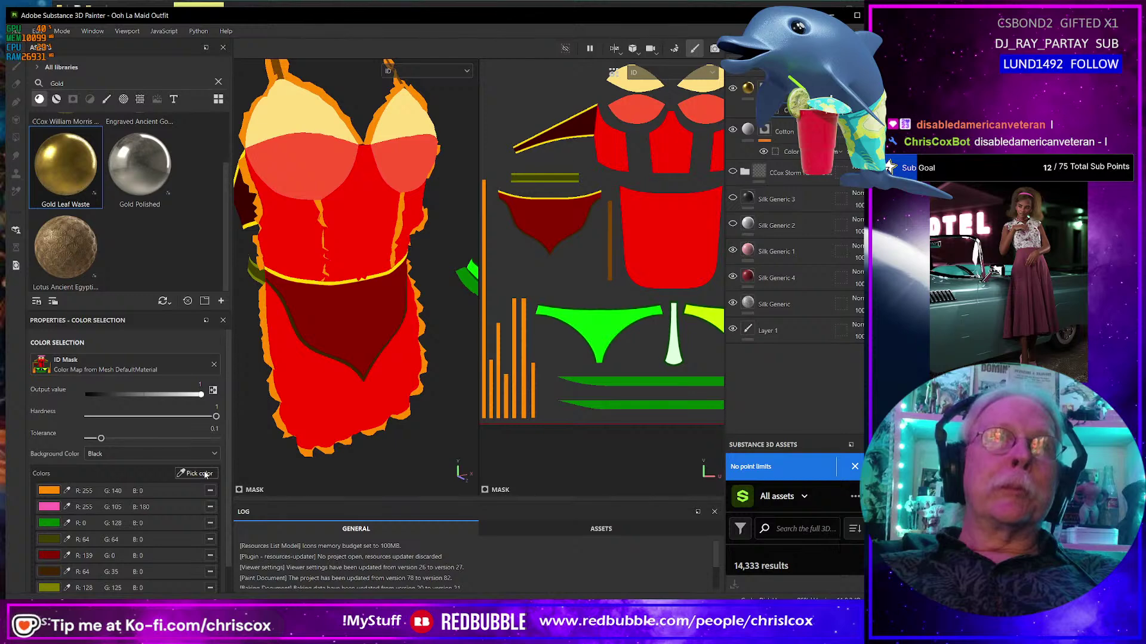
click(415, 353)
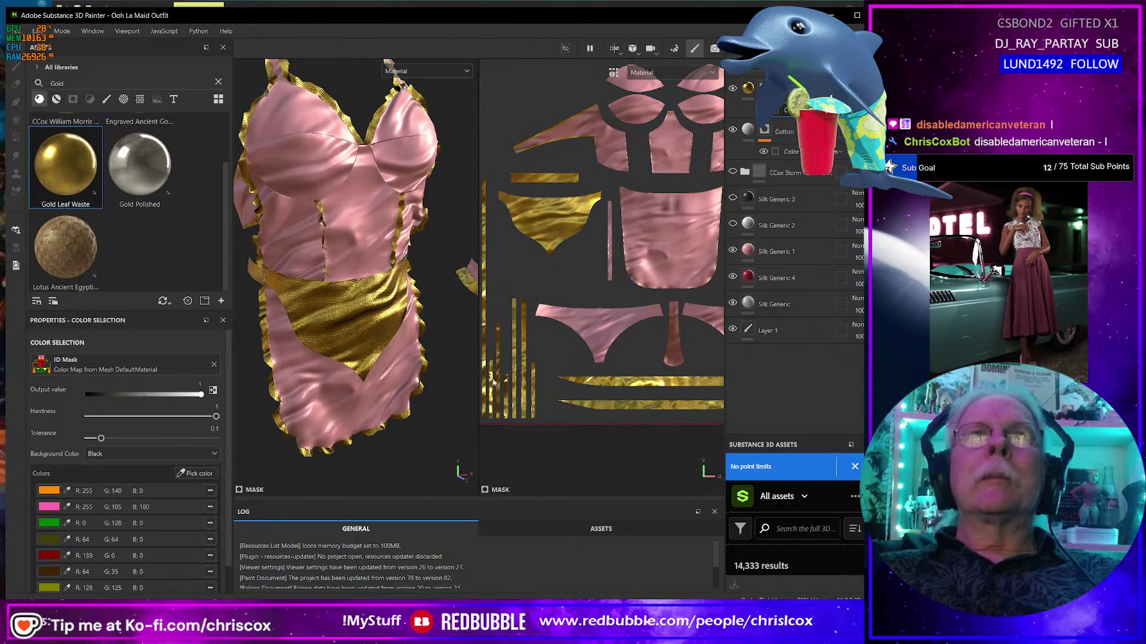
Hide the pink Silk Generic 1 layer to preview the gold trim over the red Silk Generic 4.
click(733, 250)
scroll(420, 347, up, 3)
scroll(385, 337, down, 3)
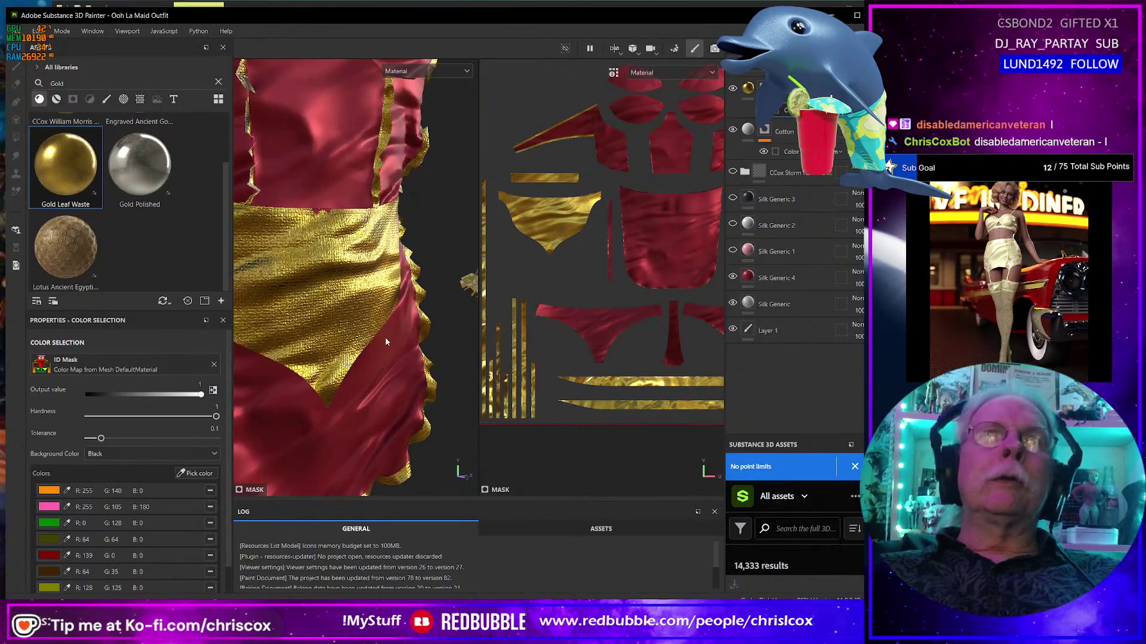
alt+drag(385, 336, 342, 332)
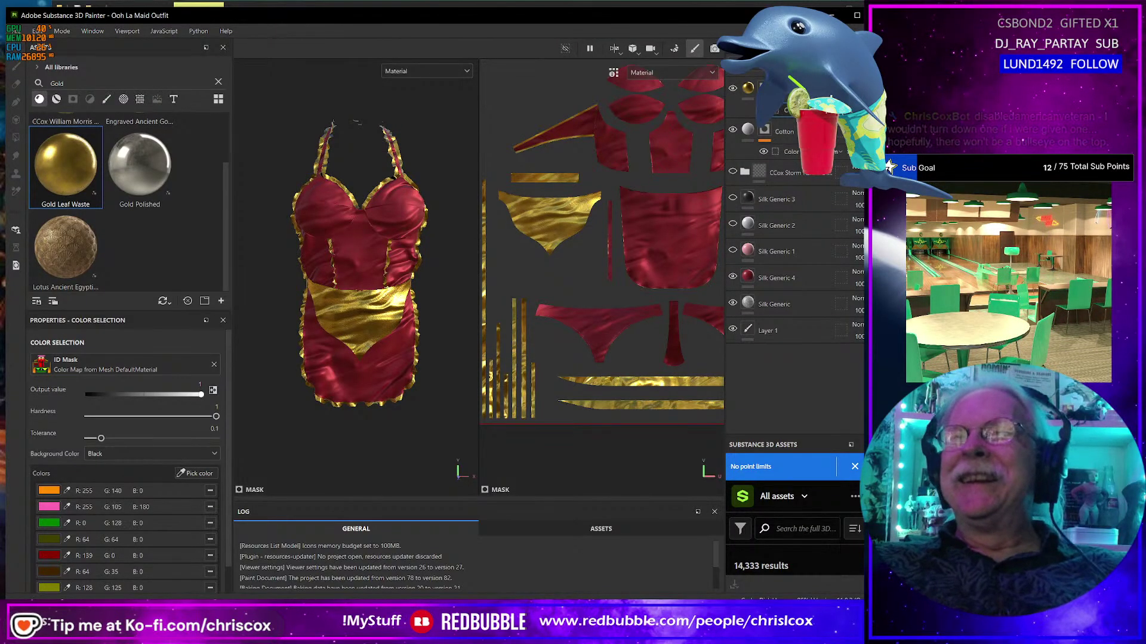
alt+drag(367, 237, 410, 243)
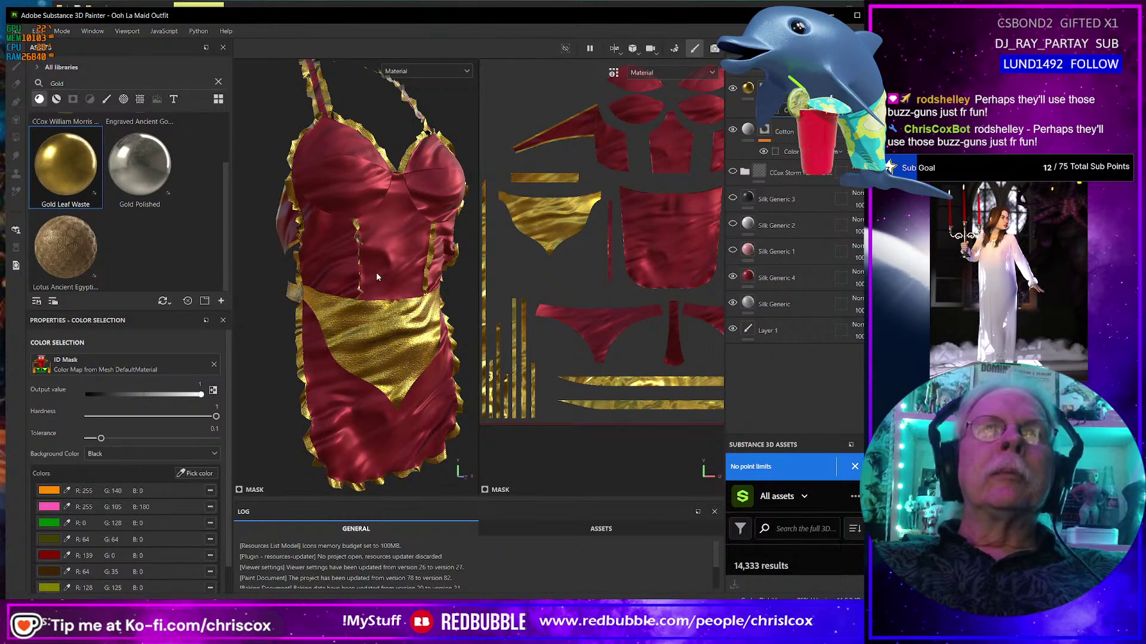
key(f)
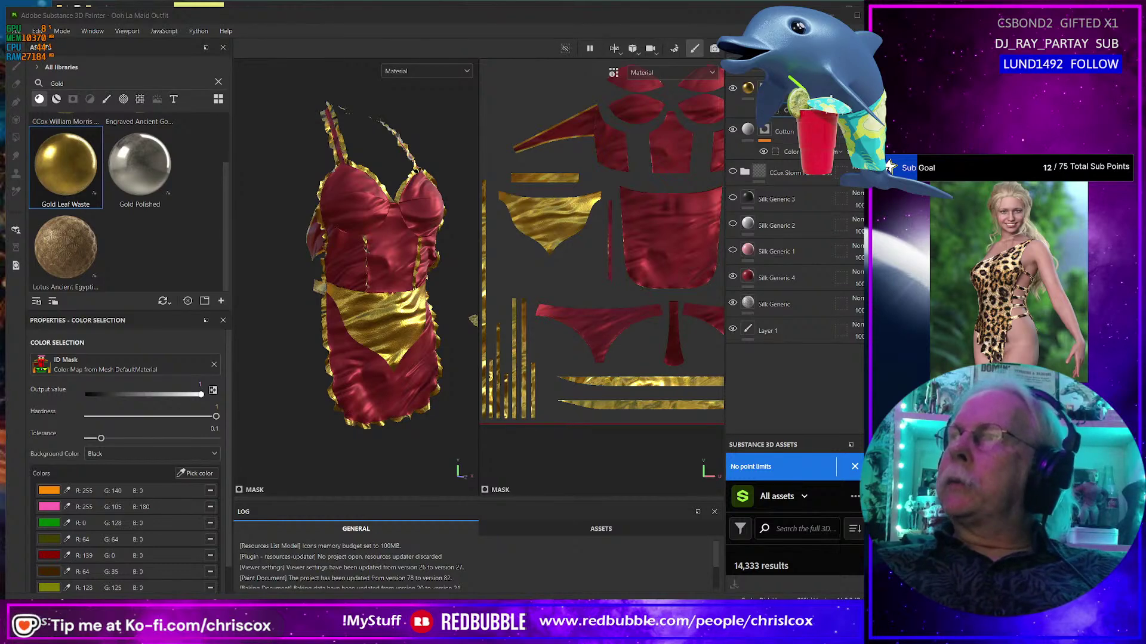
Switch to Blender and show all UVs of the French_Maid_IDs mesh in the UV Editing workspace.
key(alt+Tab)
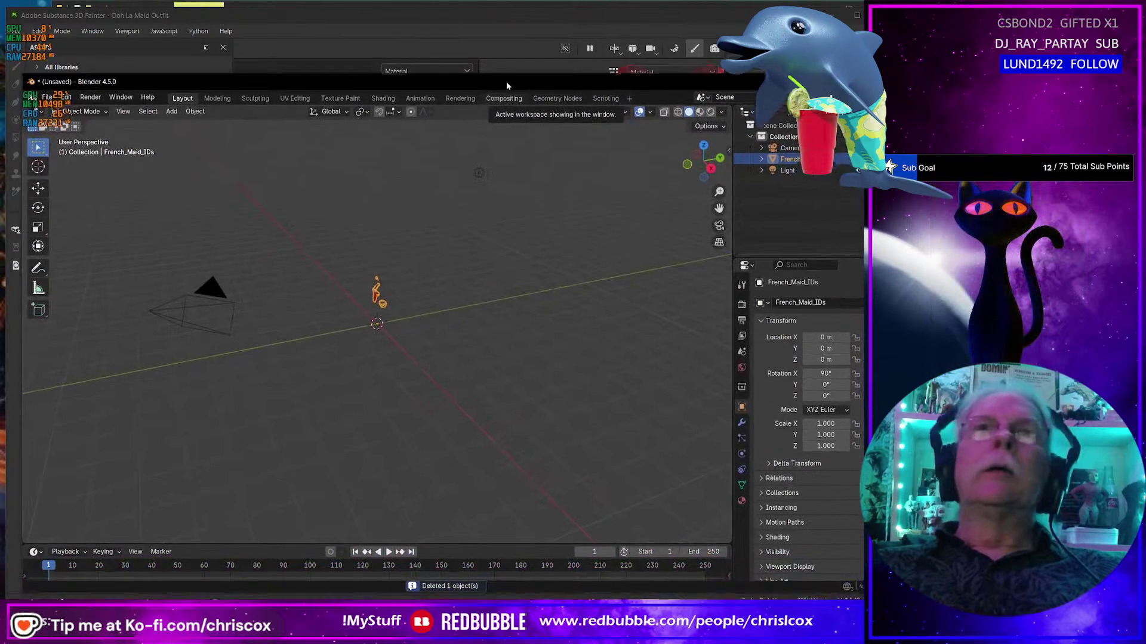
key(KP_Decimal)
middle_drag(492, 211, 528, 236)
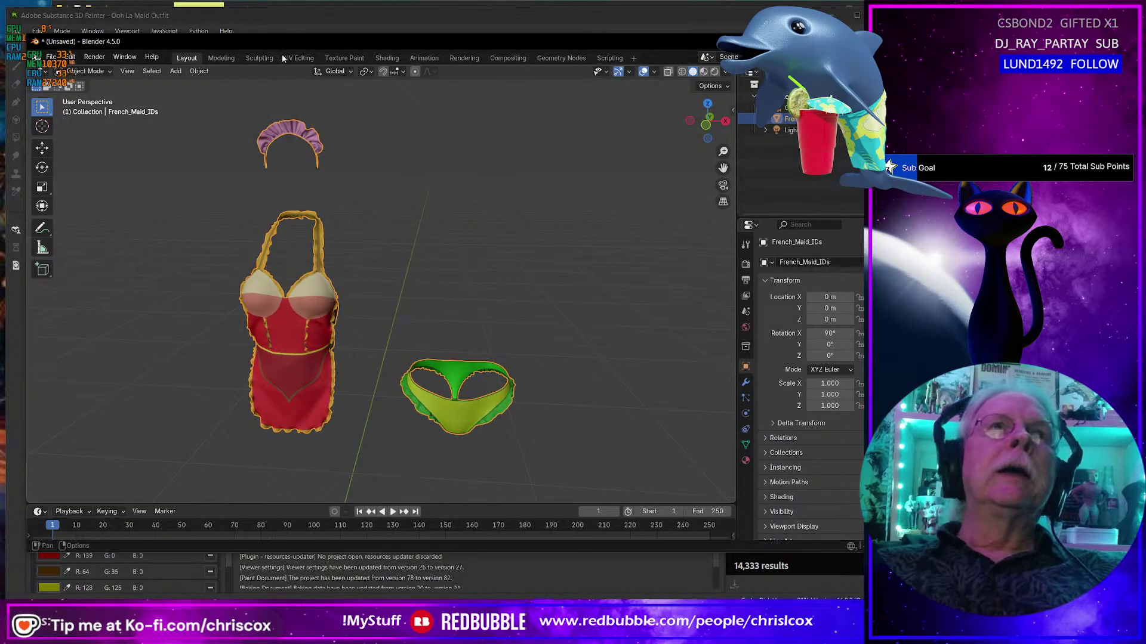
click(296, 58)
key(a)
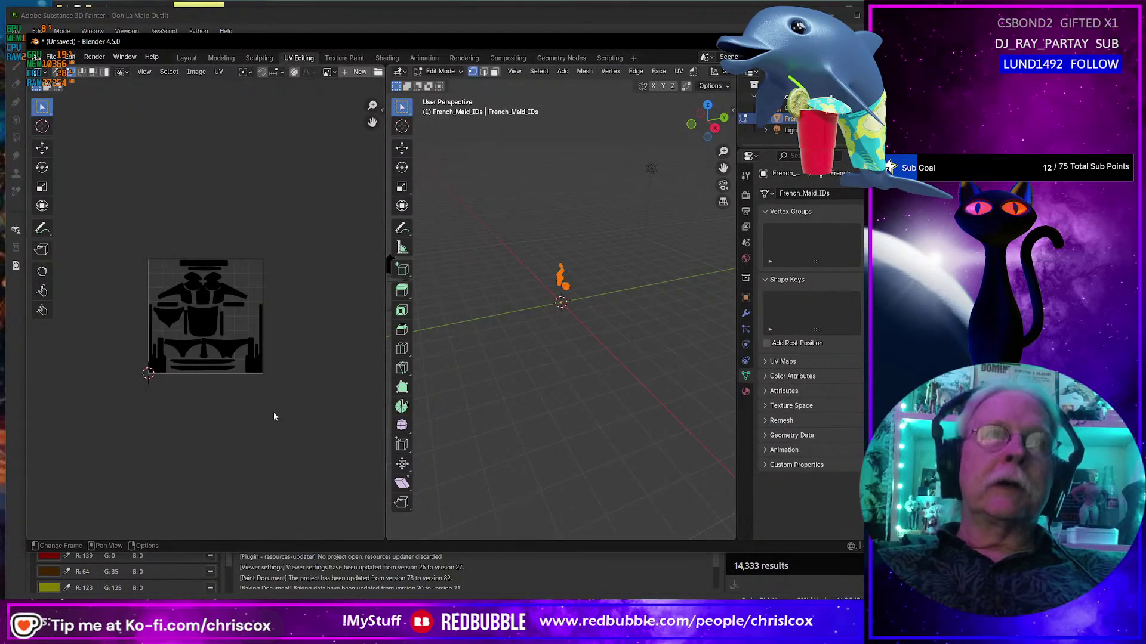
scroll(273, 409, up, 4)
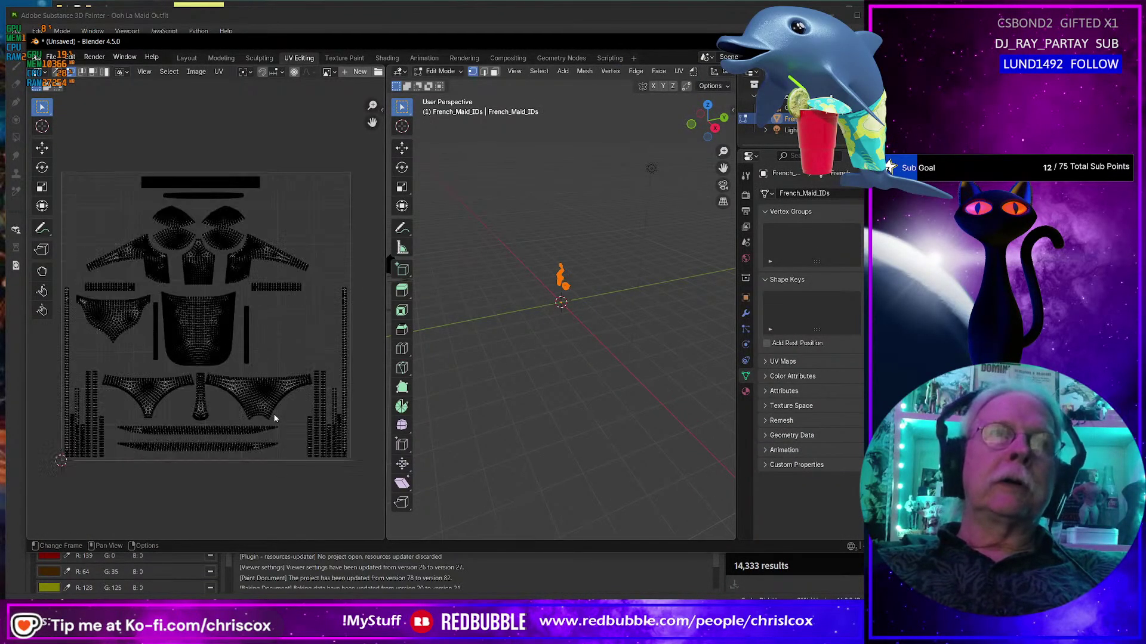
Start a UV layout export and browse to the French Maid project's Templates\CCox folder.
click(219, 71)
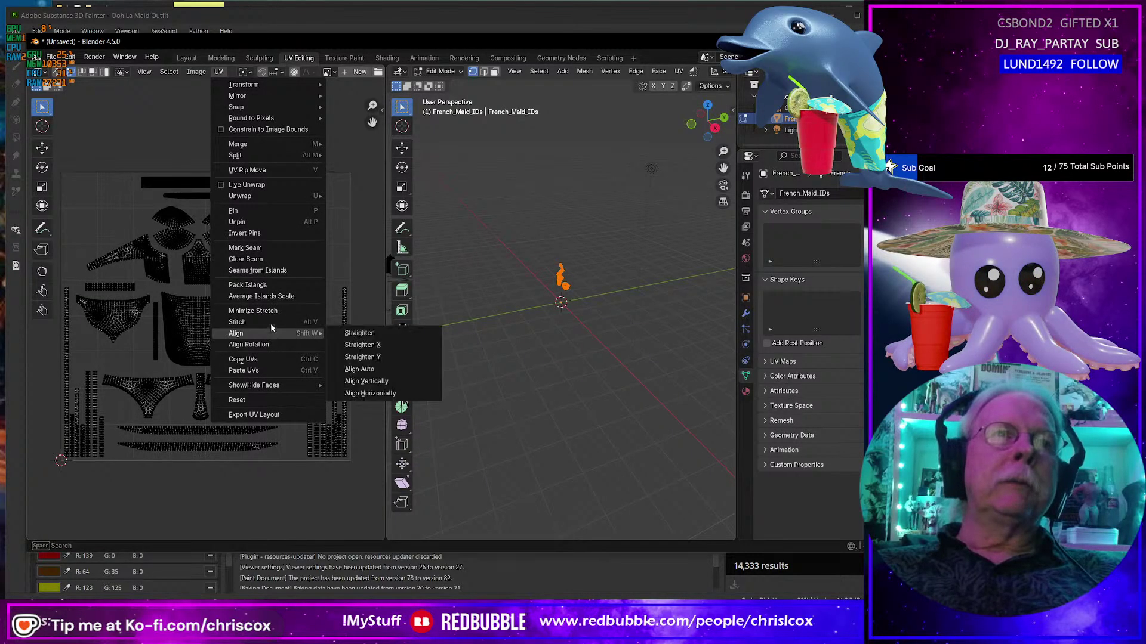
click(274, 414)
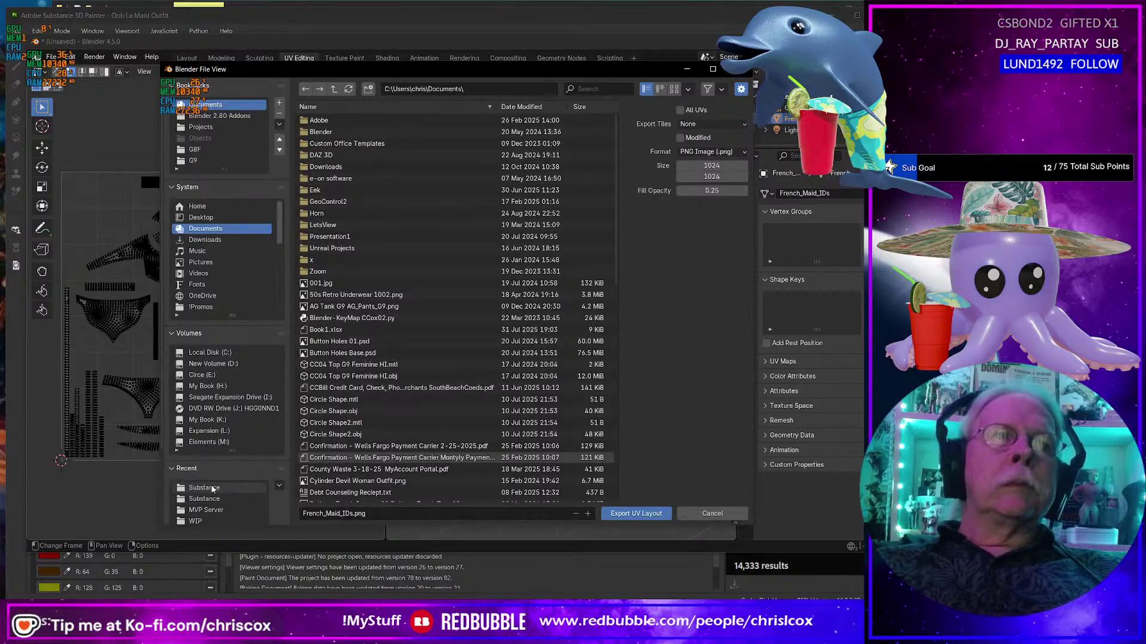
click(236, 499)
click(333, 89)
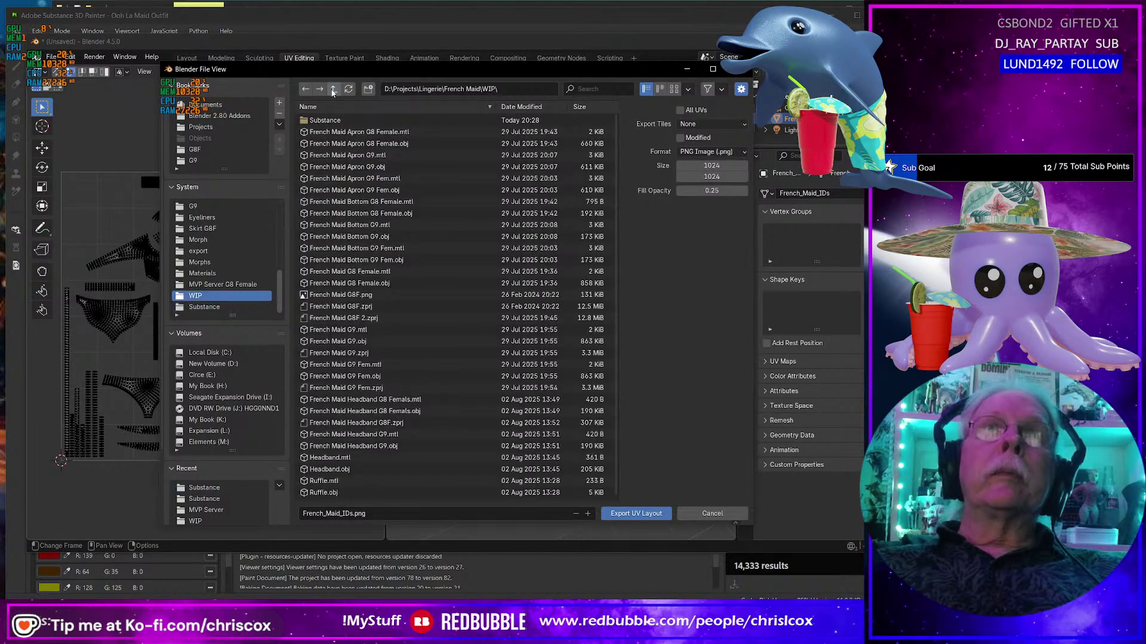
click(333, 89)
click(327, 171)
double_click(327, 171)
double_click(327, 121)
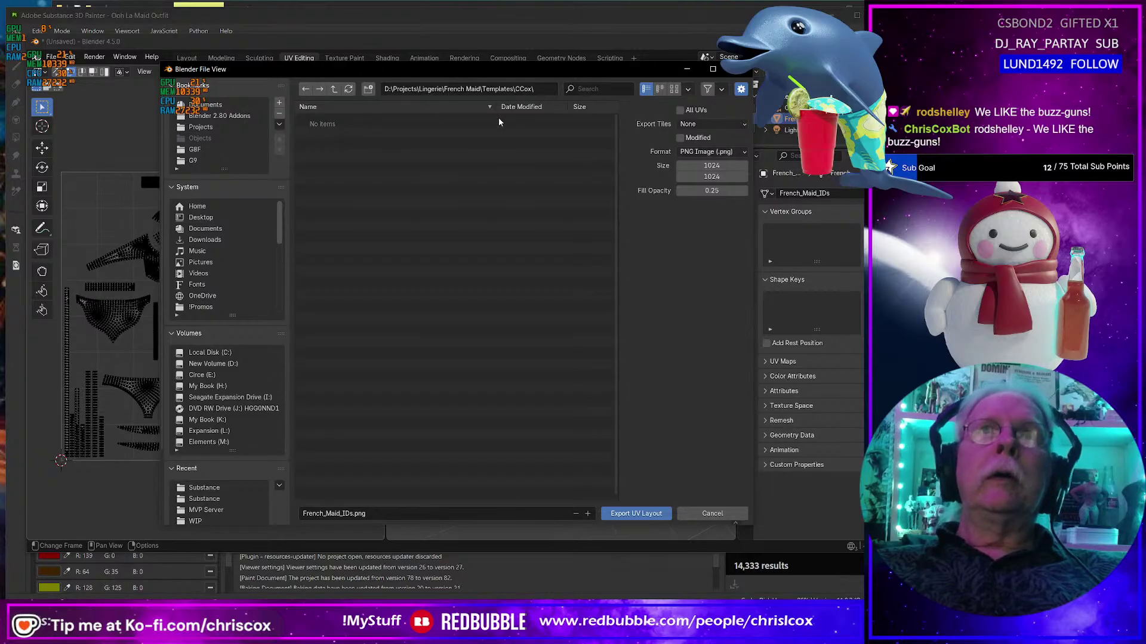
Create a folder named Ooh La Maid in the CCox templates folder and open it.
click(368, 89)
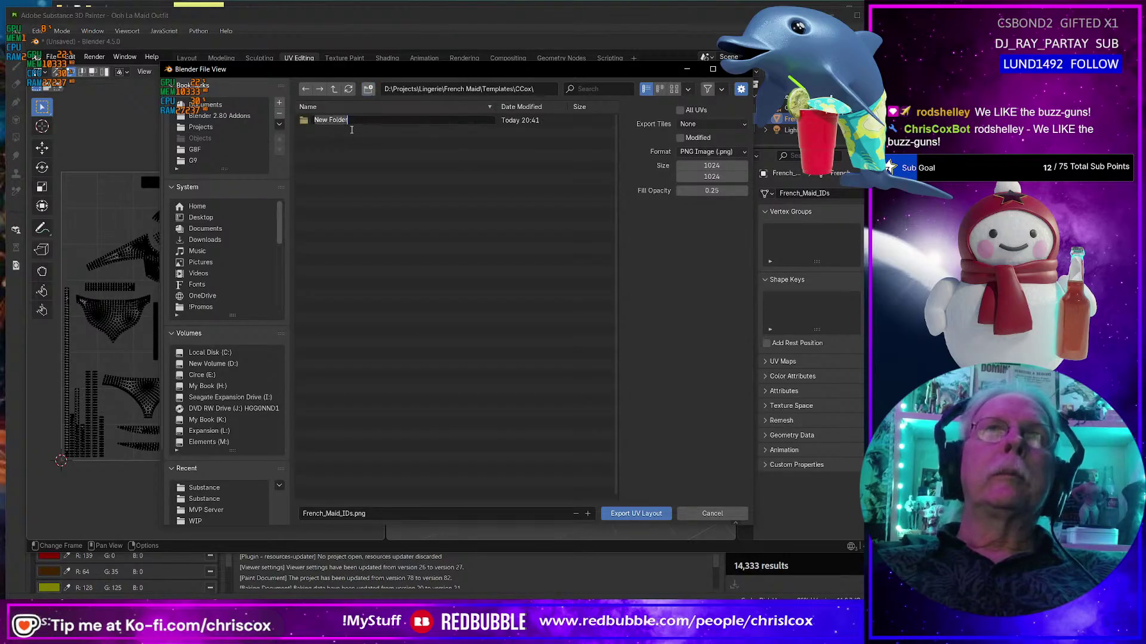
text(O)
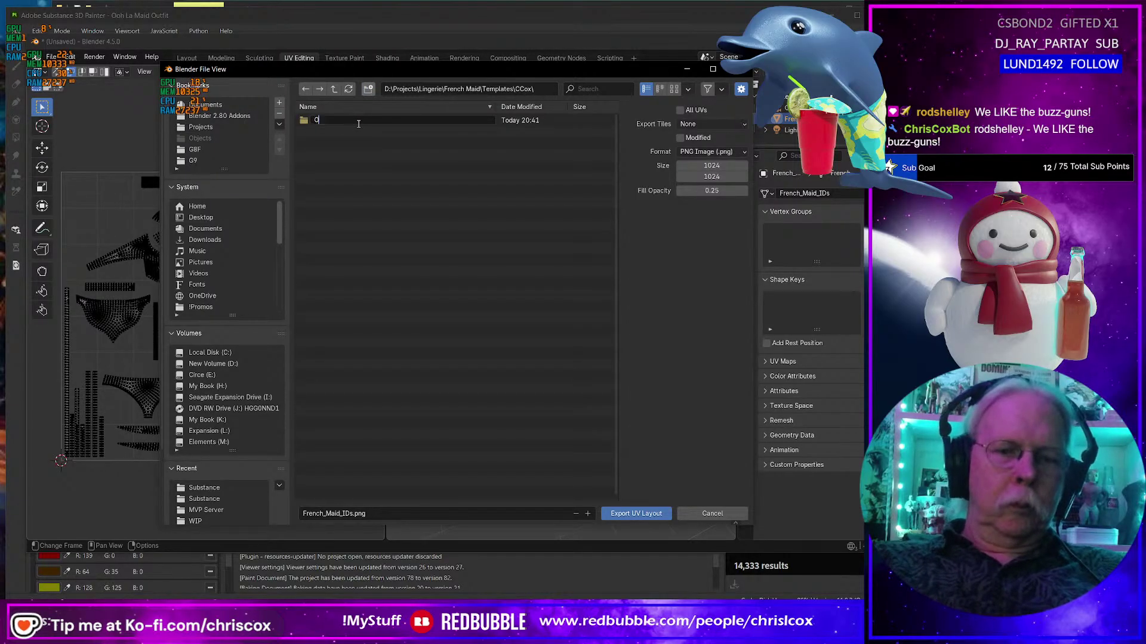
text(oh La)
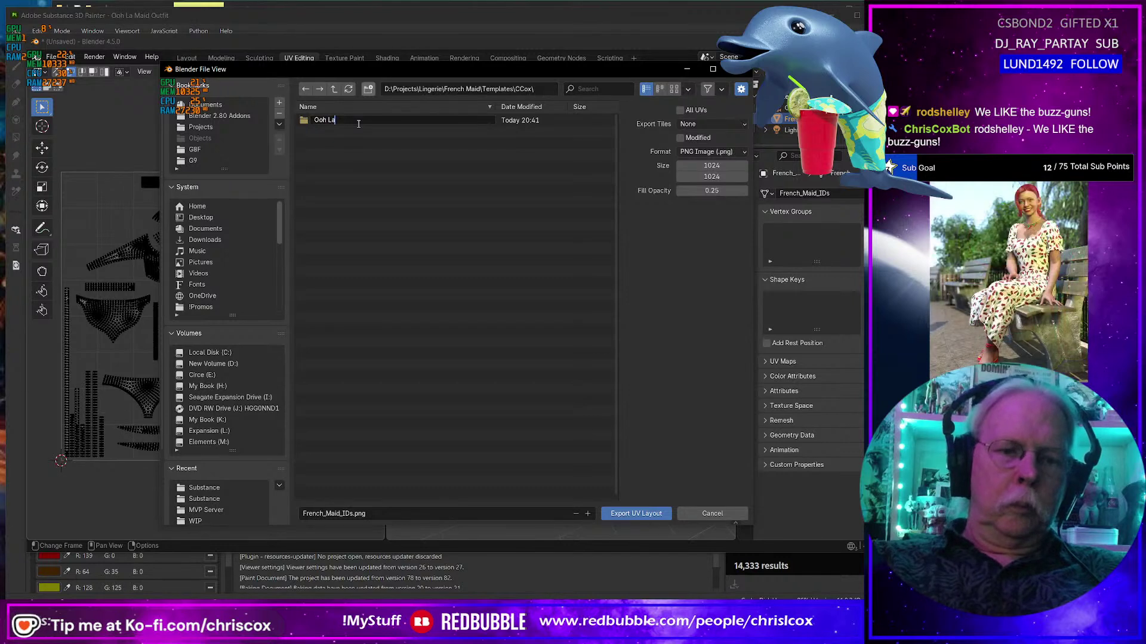
text( Maid)
key(Return)
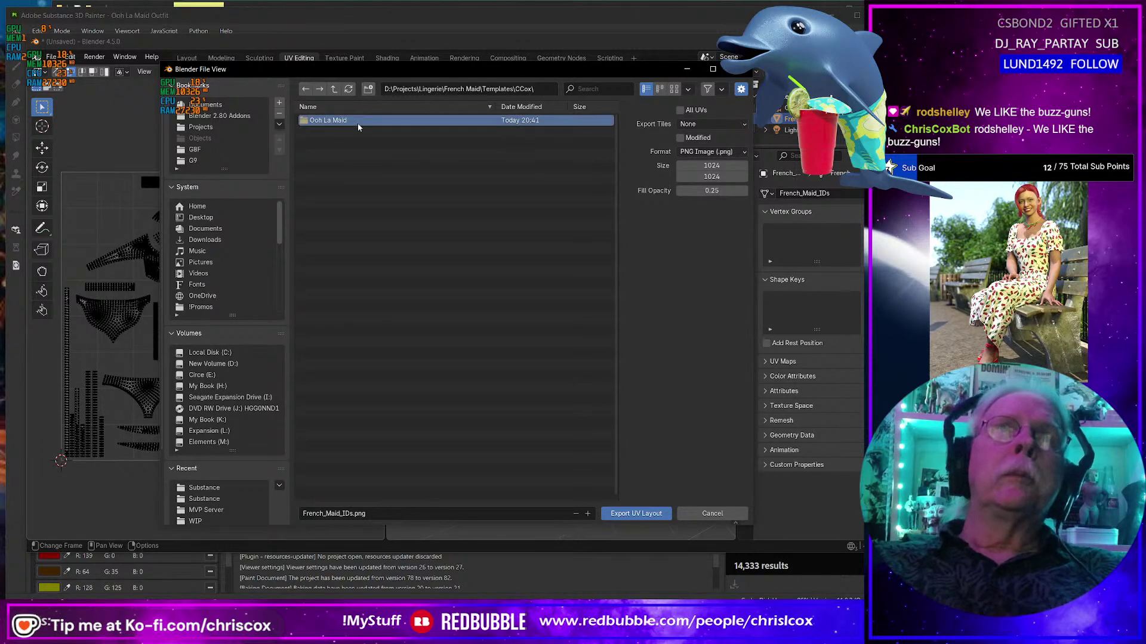
double_click(358, 121)
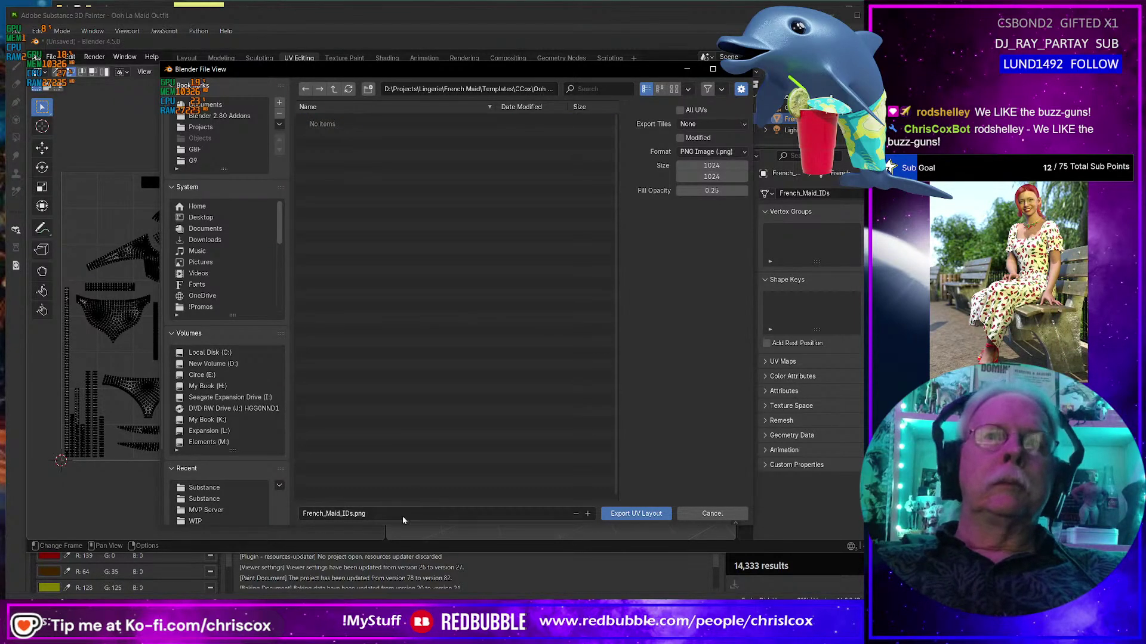
Name the UV layout export file Ooh La Maid UVs.png.
click(382, 514)
key(Left)
key(Left)
key(Left)
key(Left)
key(Left)
key(Left)
key(Left)
key(Left)
key(Left)
key(Left)
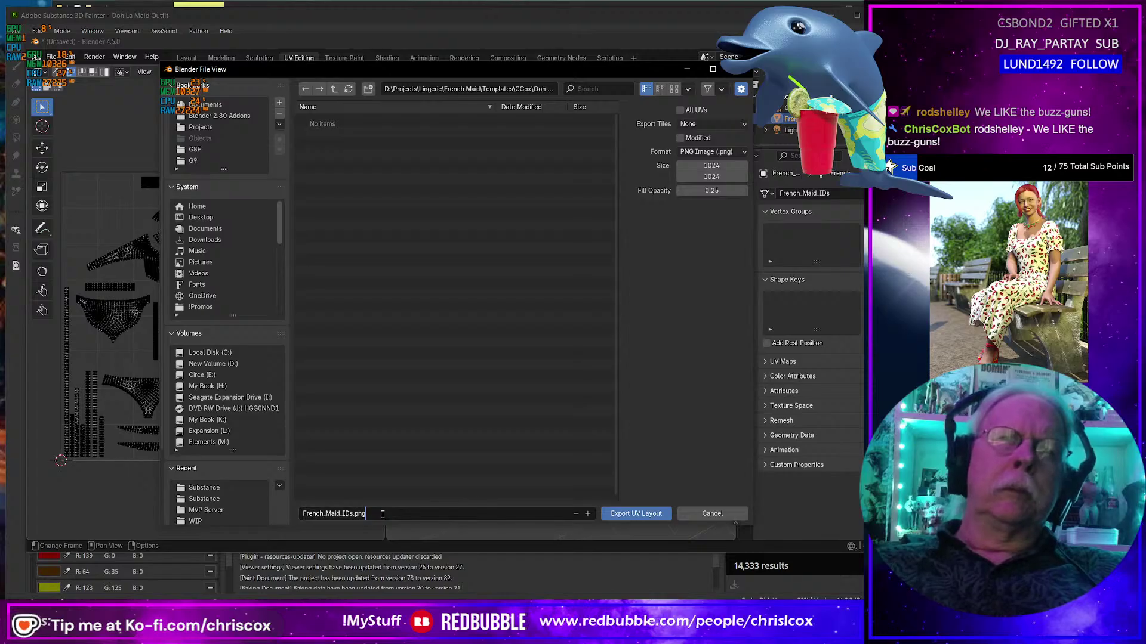
key(Left)
key(Left)
key(Left)
key(Left)
key(Left)
key(Left)
key(Left)
key(Left)
key(Left)
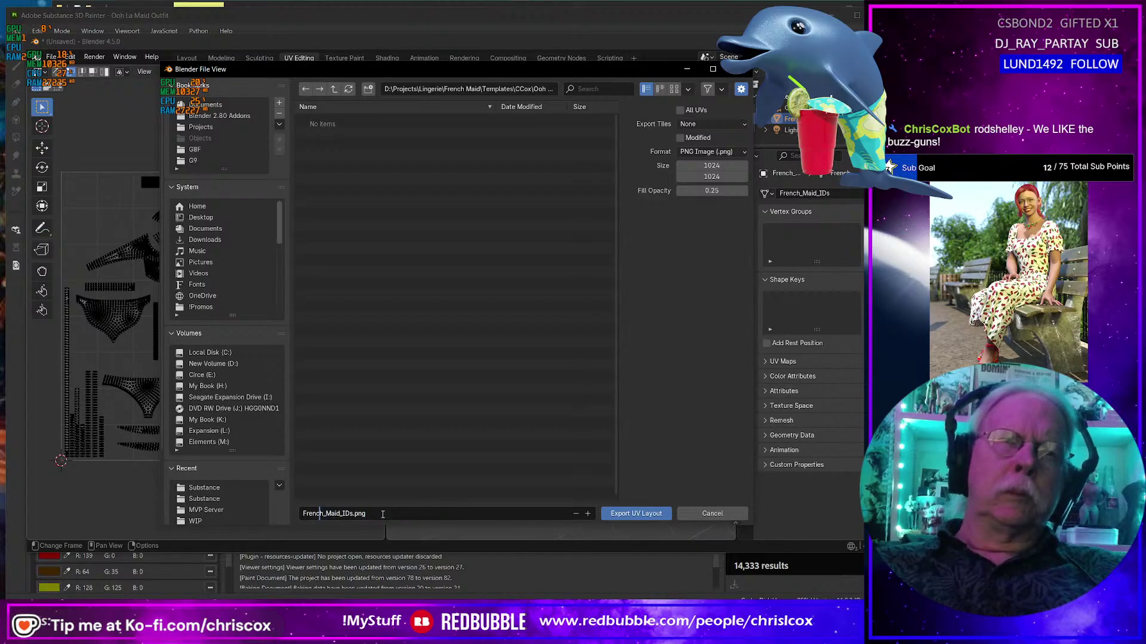
text(Ooh La Ma)
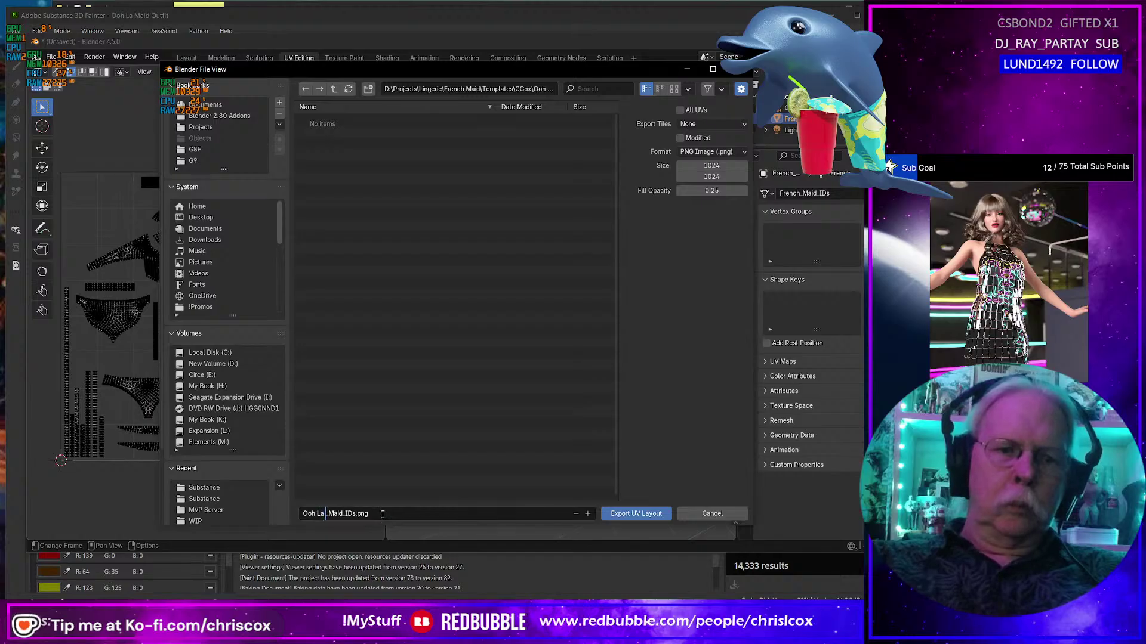
text(id)
key(Right)
key(Right)
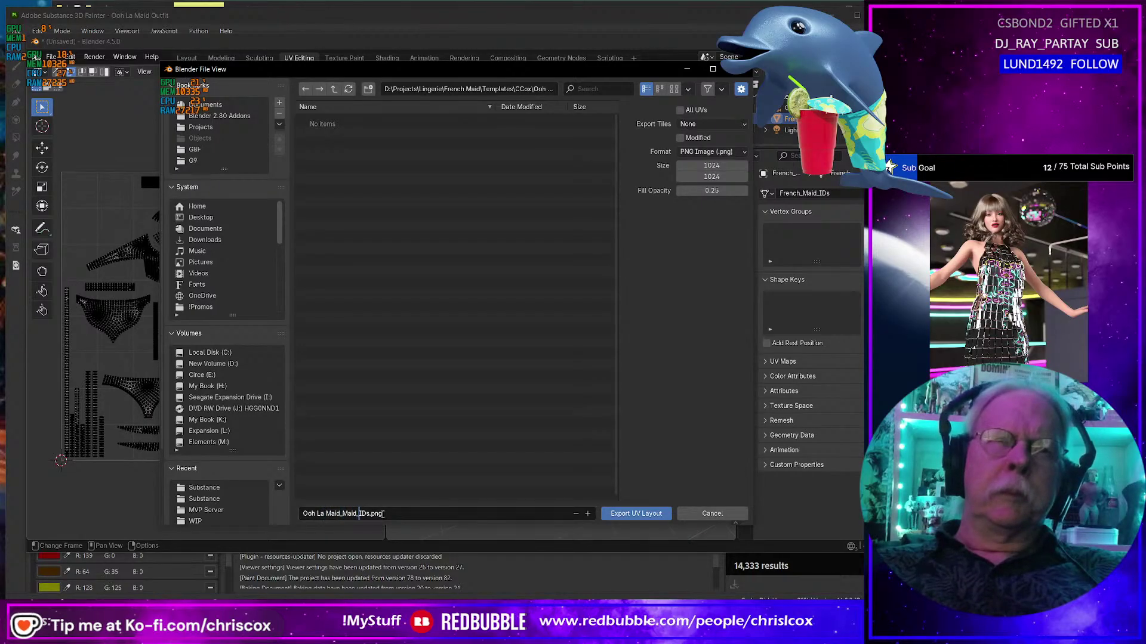
key(Right)
key(Right)
key(Right)
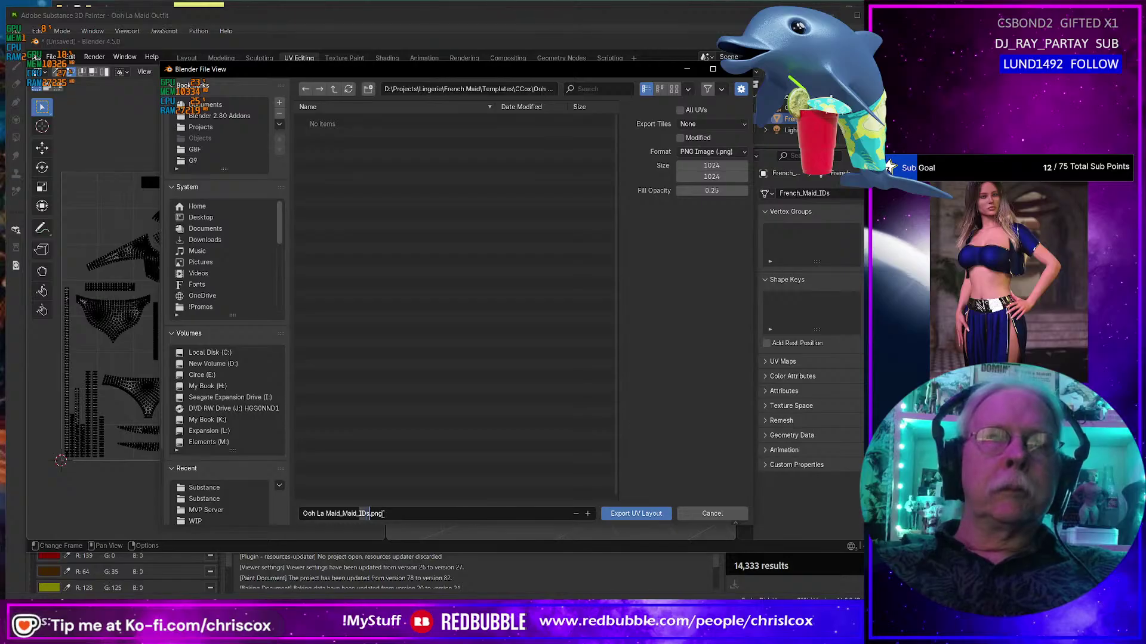
key(Left)
key(Left)
key(Left)
key(Left)
key(Left)
key(Left)
key(Left)
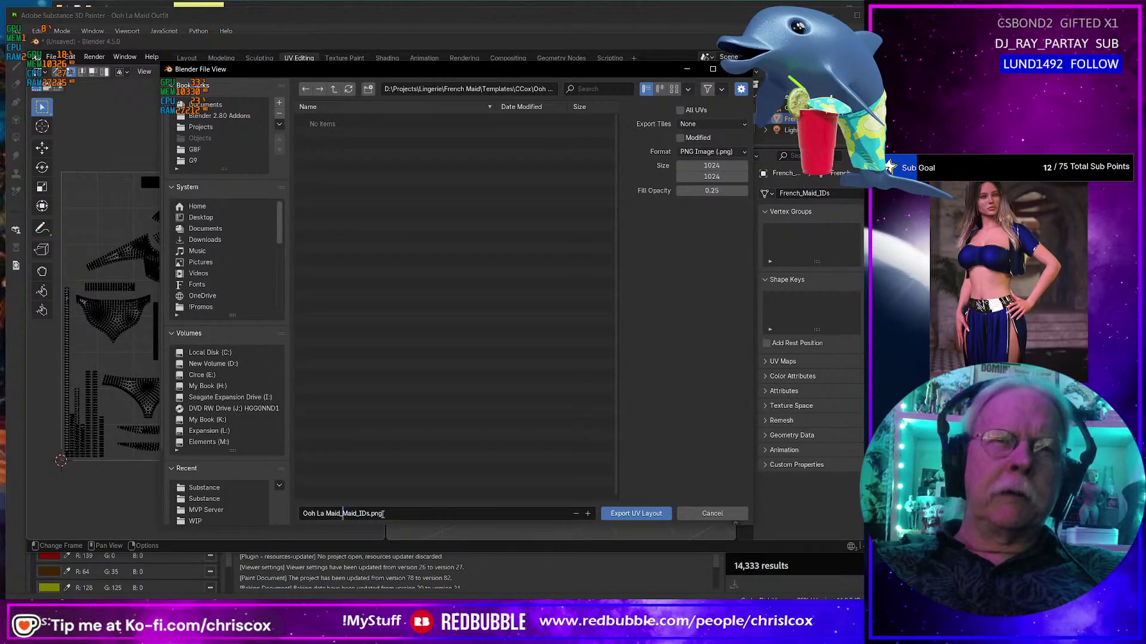
key(shift+Right)
key(shift+Right)
key(shift+Right)
key(shift+Right)
key(shift+Right)
key(shift+Right)
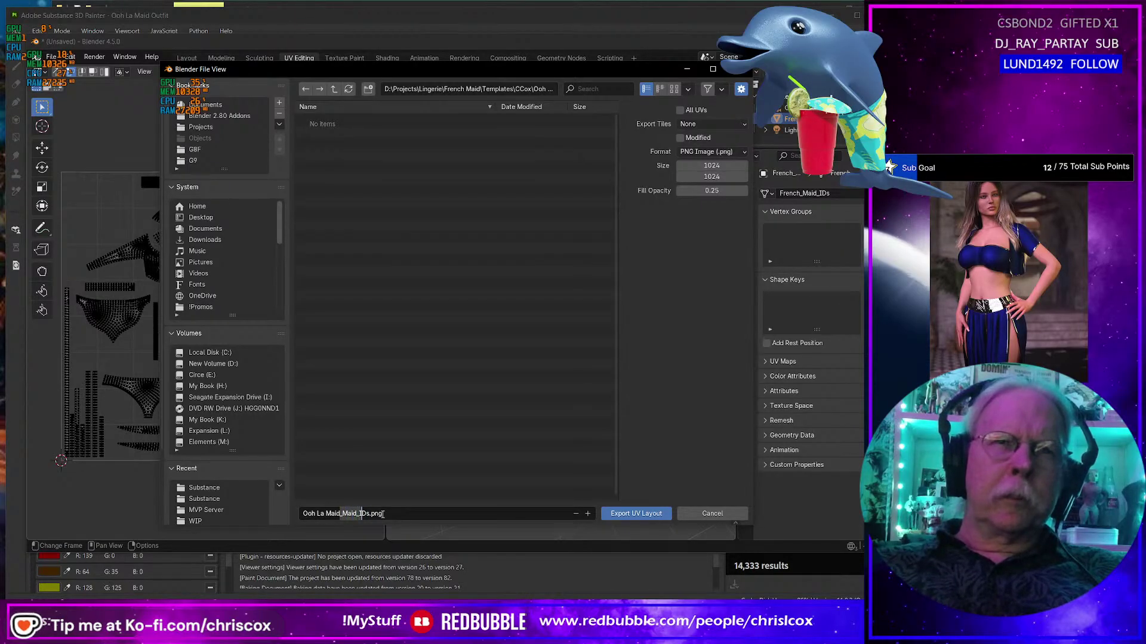
text(U)
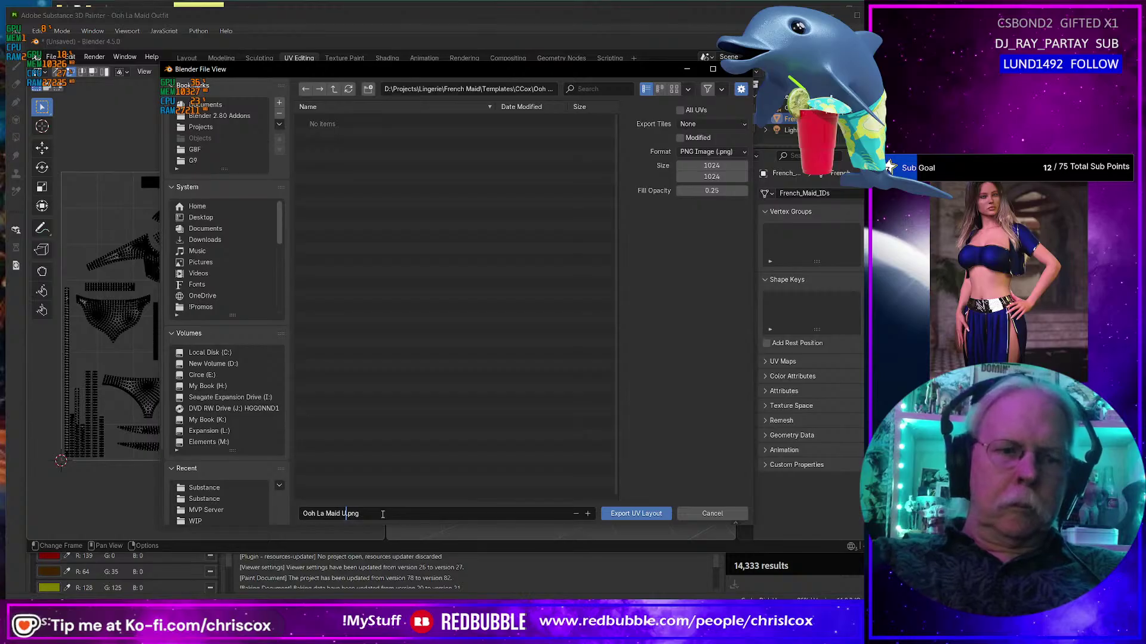
text(V)
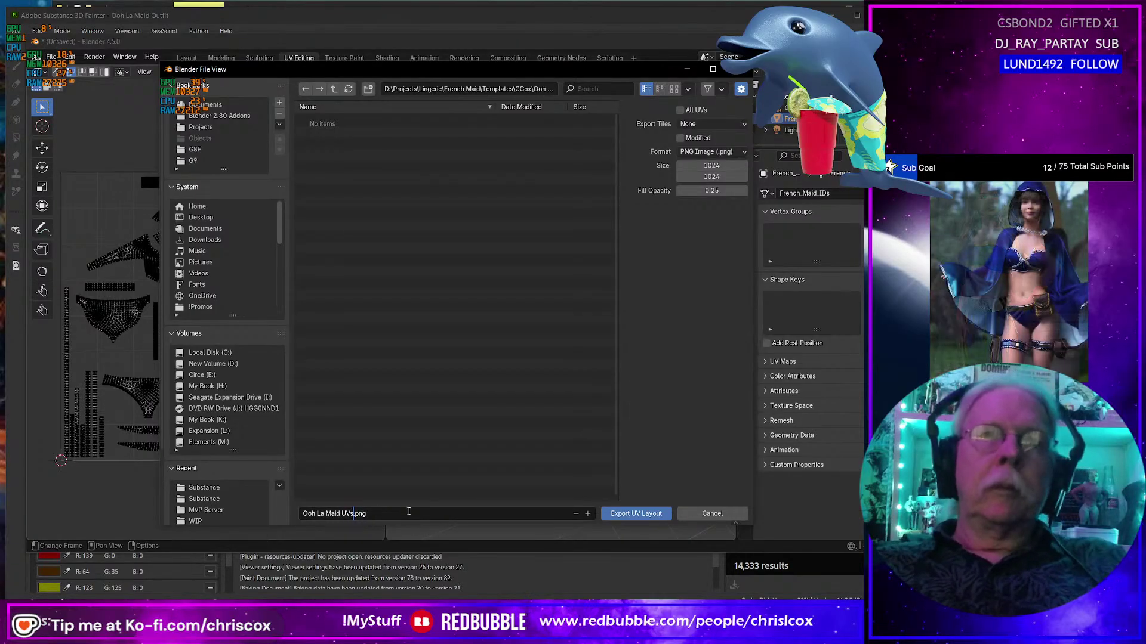
text(s)
Set the UV layout image size to 4096 by 4096 and export it.
click(722, 167)
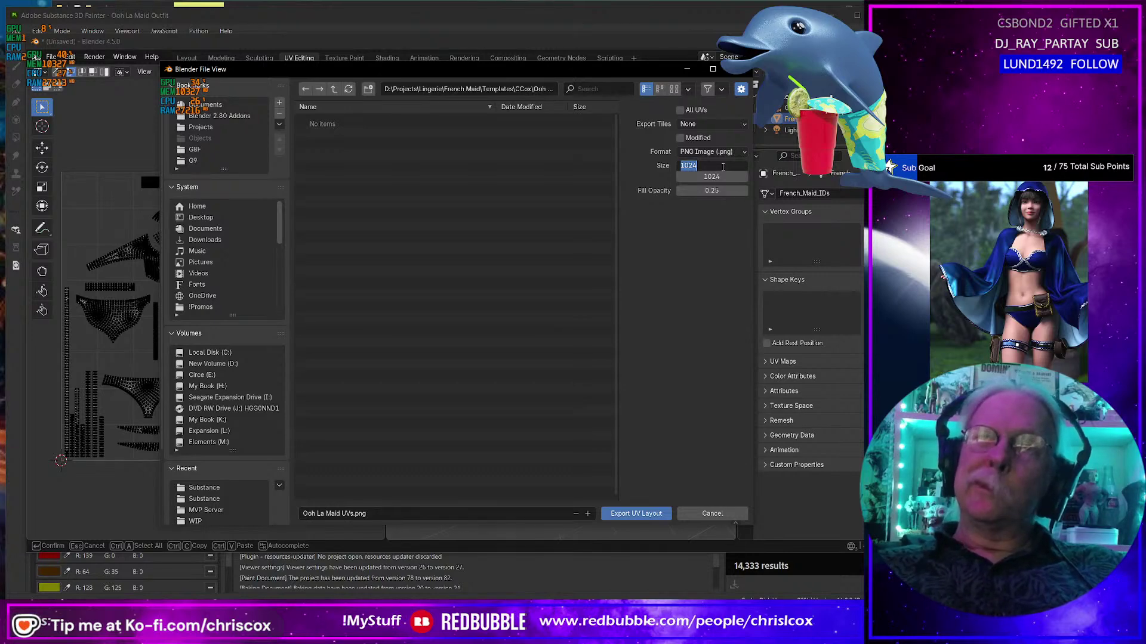
text(4096)
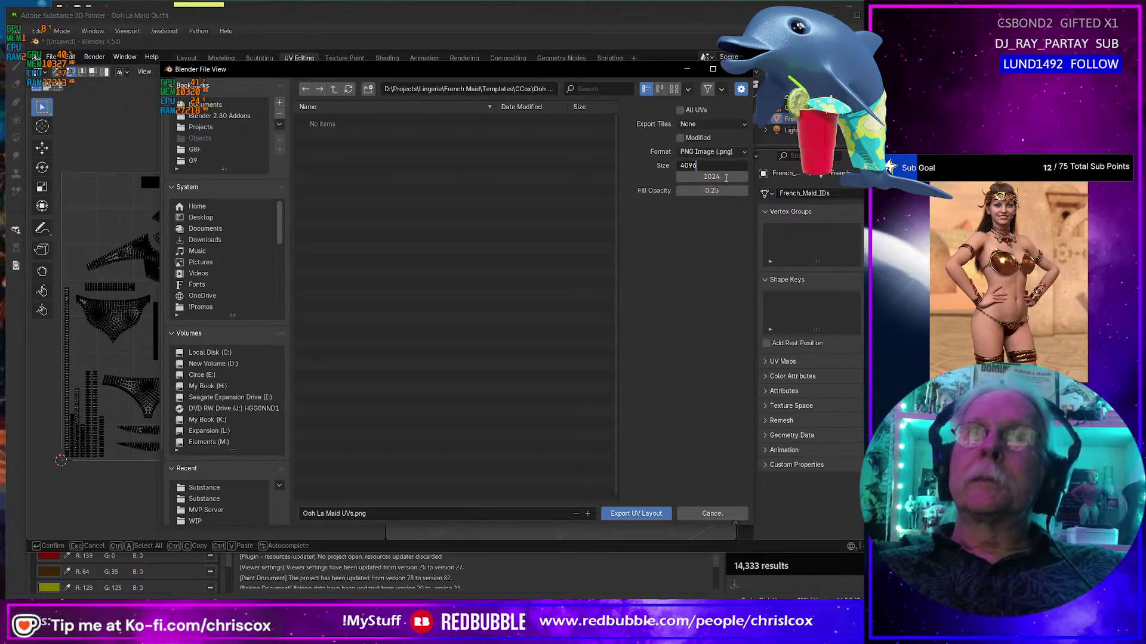
key(Return)
click(725, 176)
text(4096)
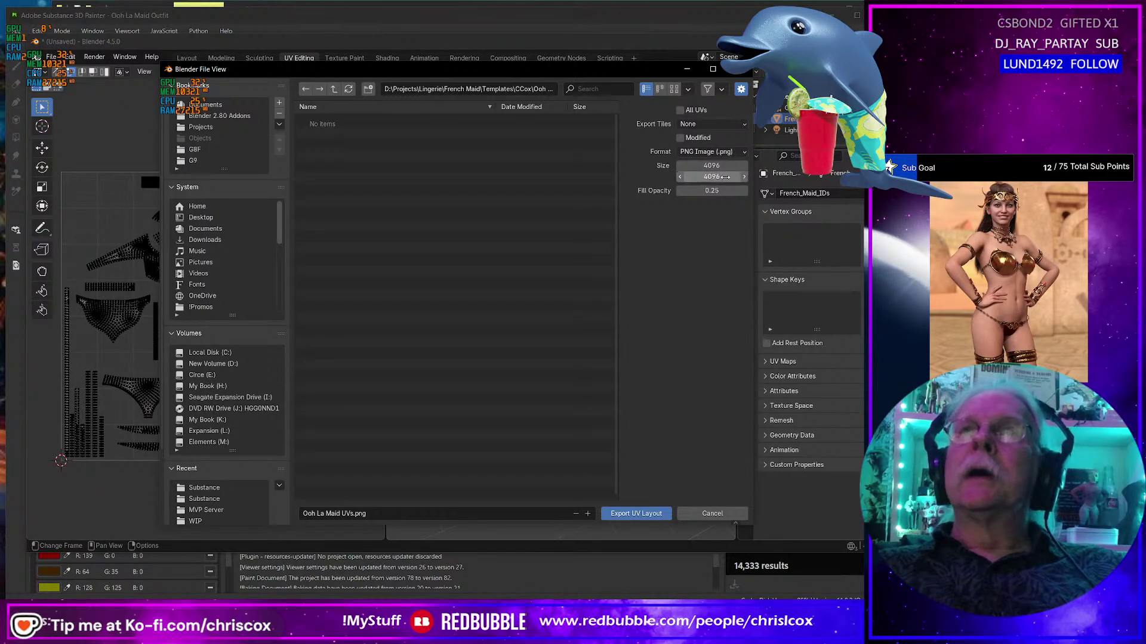
key(Return)
click(636, 514)
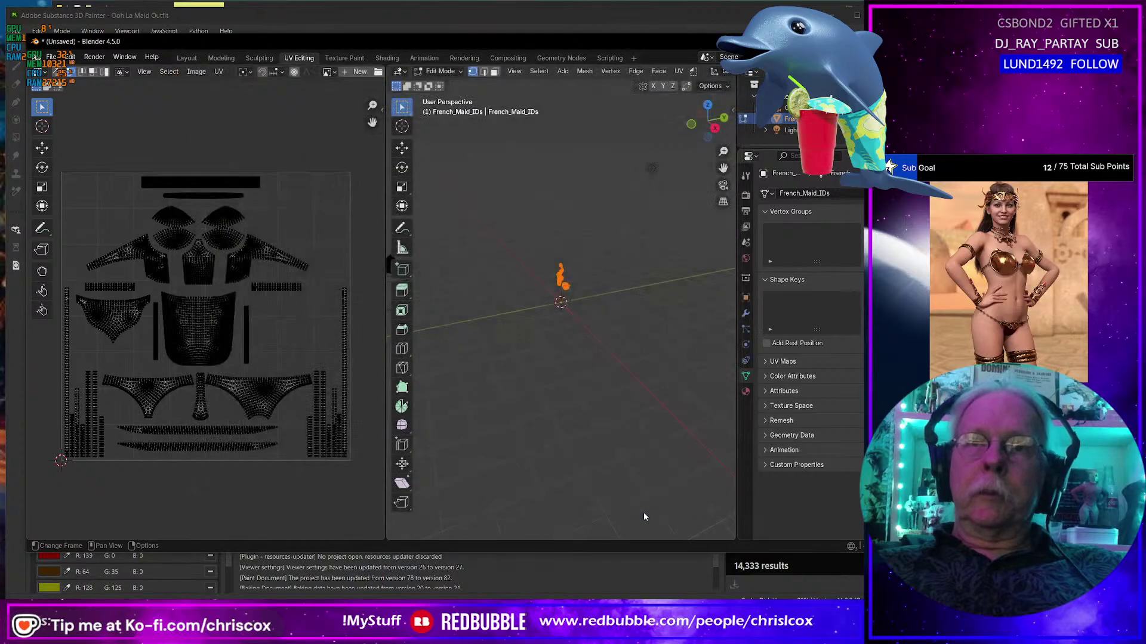
Export the UV layout again as a PNG image, doubling both dimensions to 8192 by 8192.
click(218, 71)
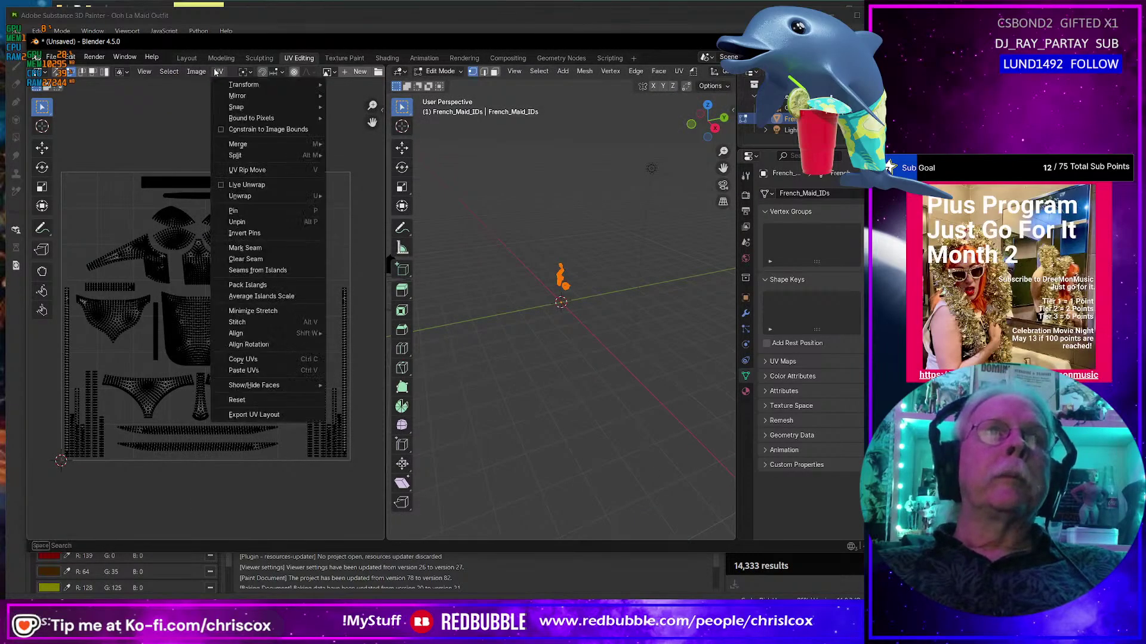
click(291, 416)
click(712, 165)
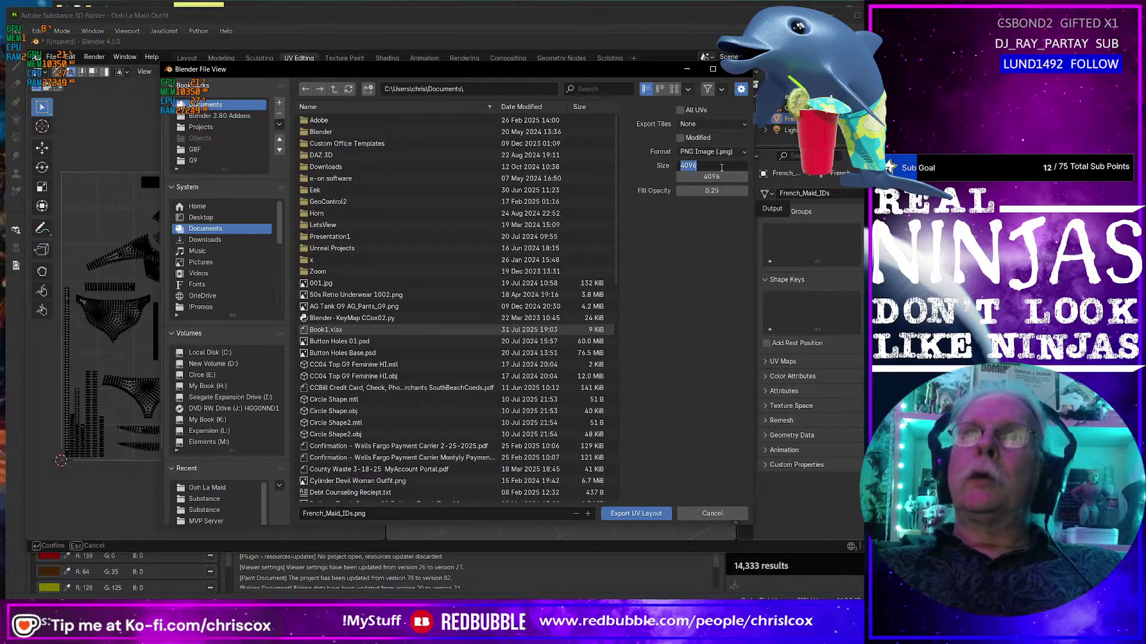
click(718, 167)
text(*)
text(2)
key(Return)
click(726, 177)
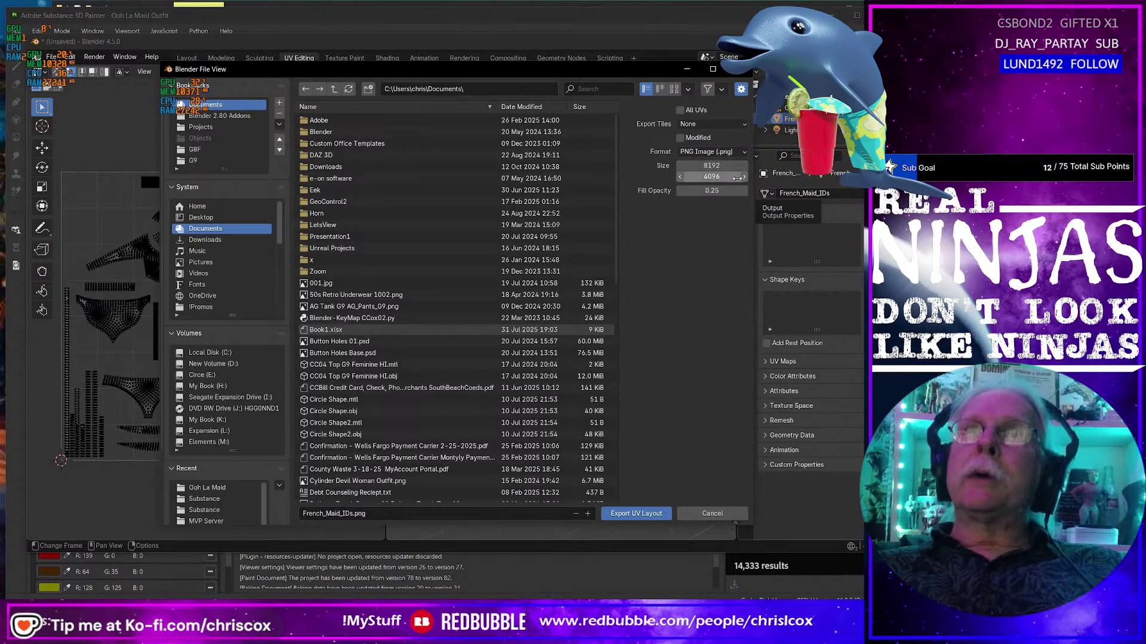
click(726, 177)
text(*2)
key(Return)
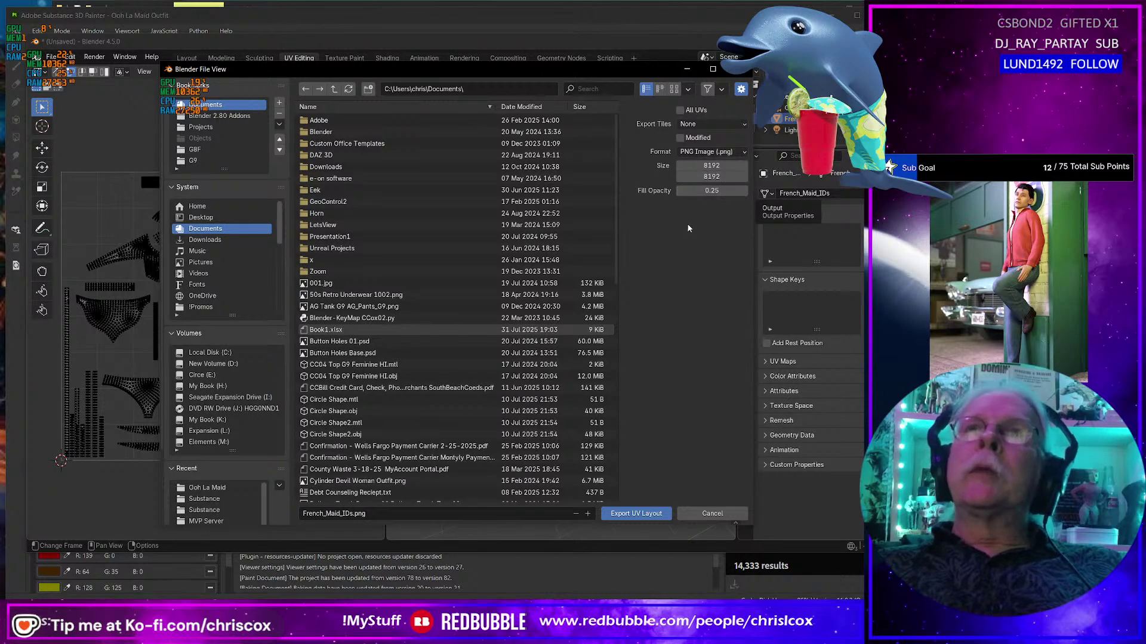
click(652, 519)
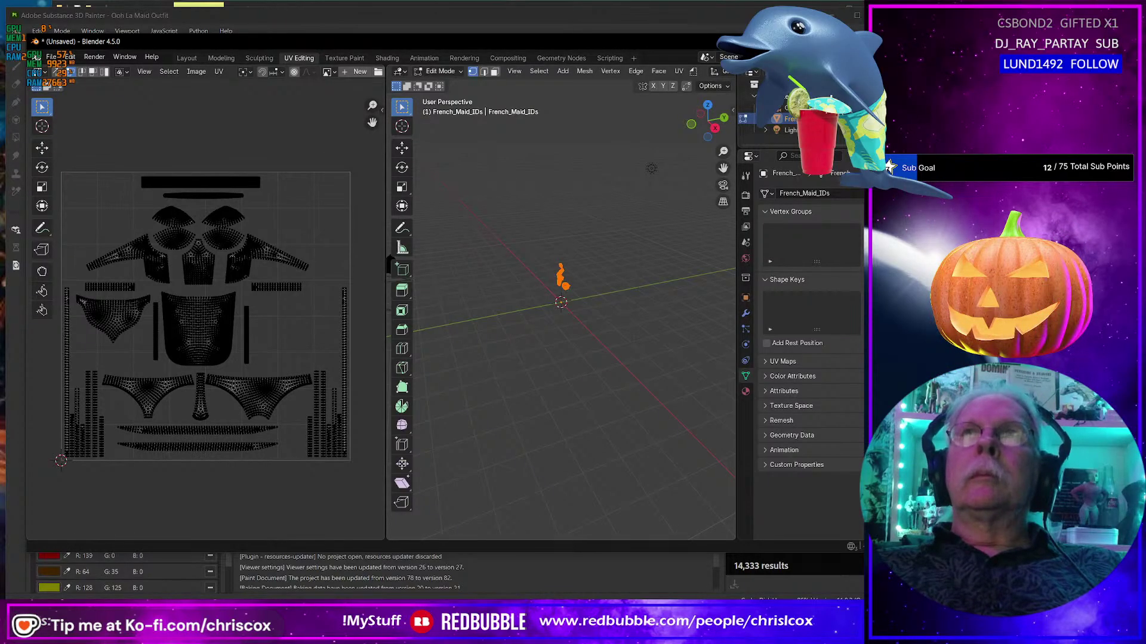
Switch back to Substance 3D Painter and hide the gold trim layer above the Cotton layer.
key(alt+Tab)
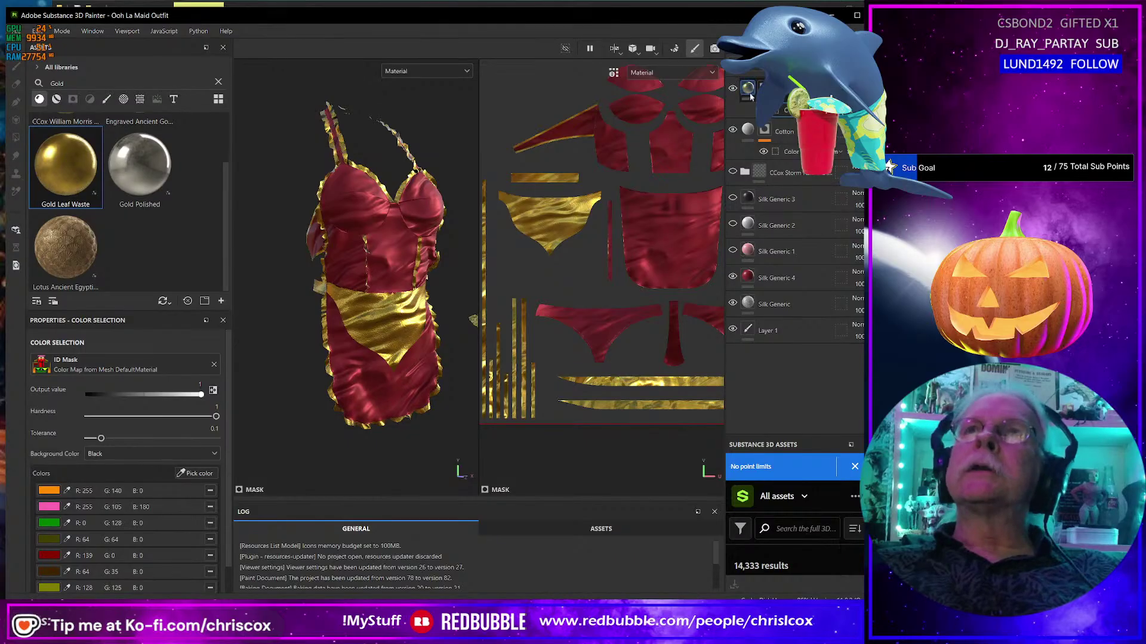
click(733, 89)
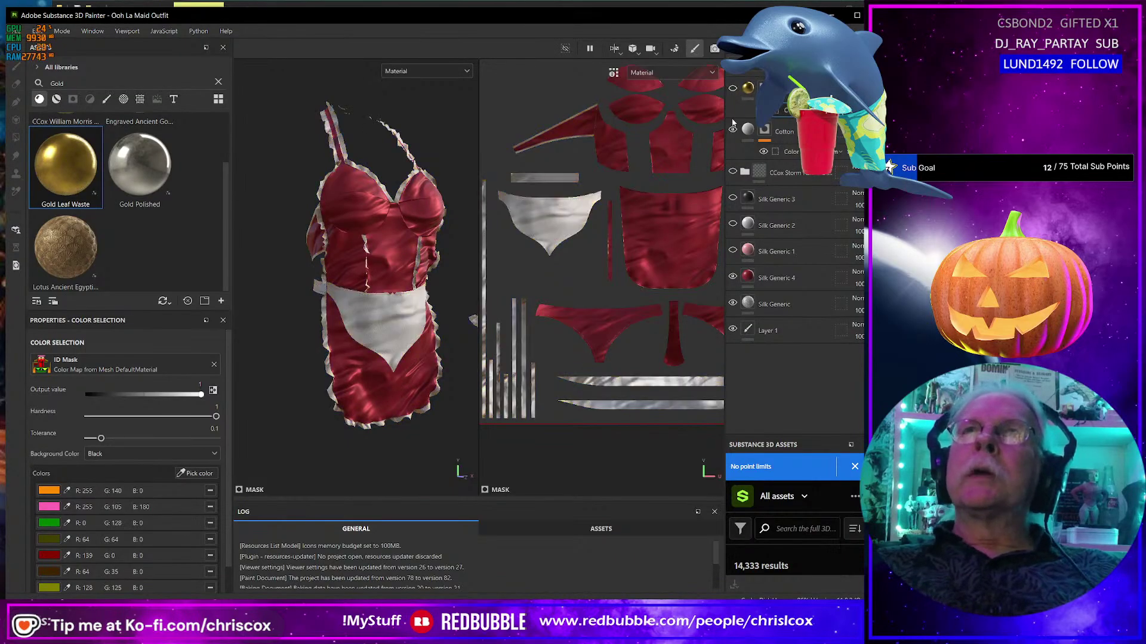
Show the black Silk Generic 3 layer on the outfit in place of the red silk.
click(733, 198)
alt+drag(384, 339, 451, 344)
scroll(382, 340, up, 3)
scroll(387, 376, up, 2)
scroll(387, 374, down, 4)
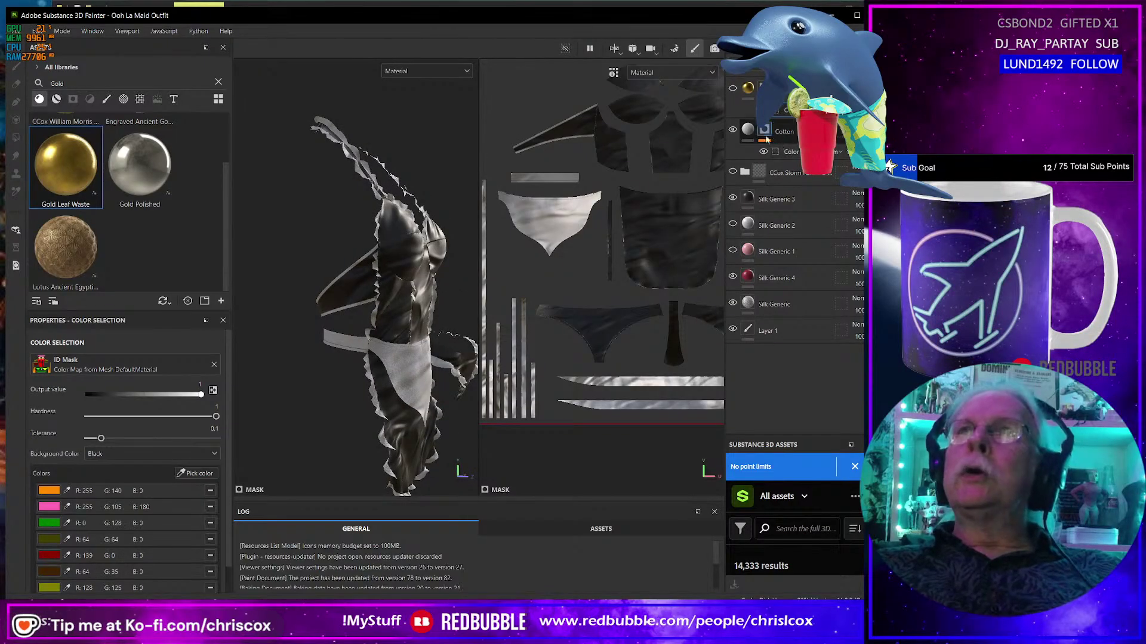
Remove the last two colors from the Cotton layer's color selection mask and sample the side waistband's ID color.
click(210, 588)
click(210, 589)
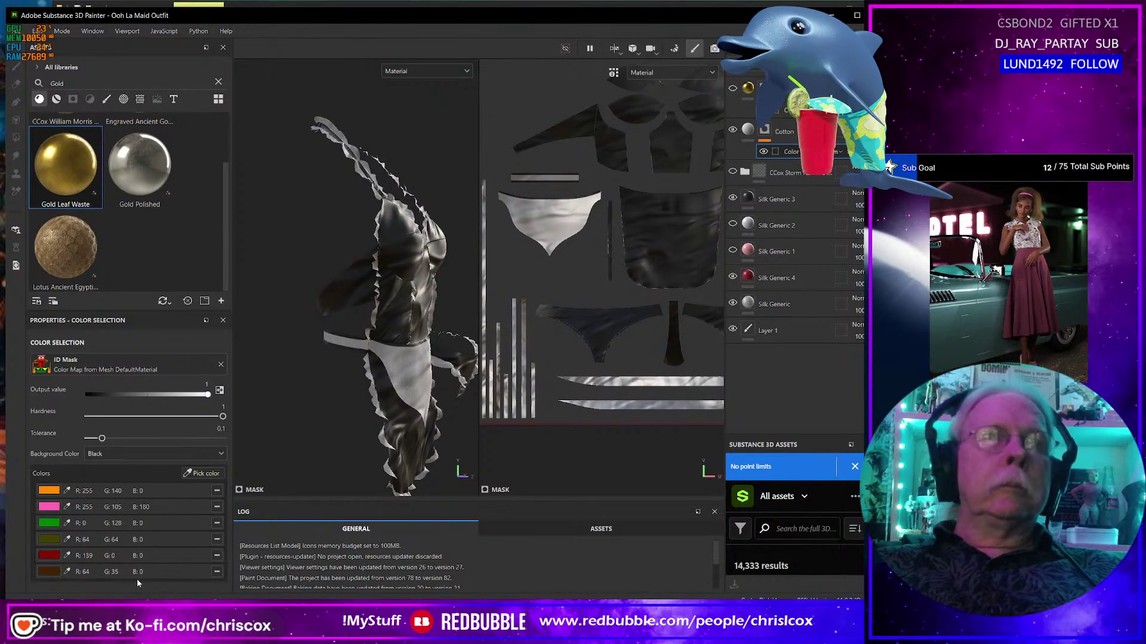
click(203, 474)
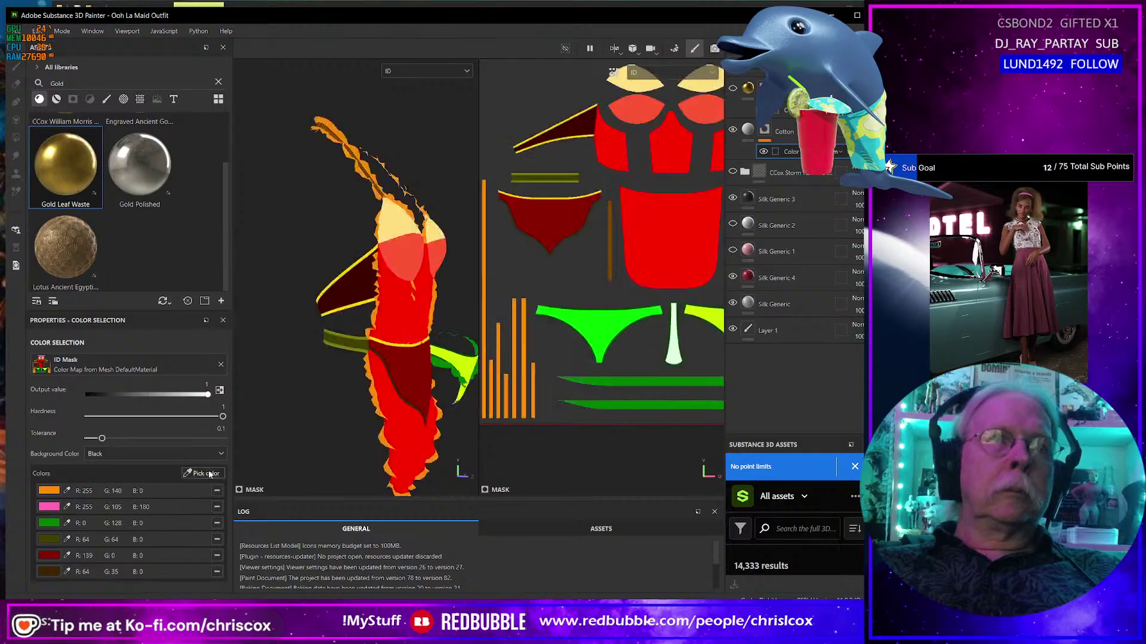
click(360, 341)
scroll(307, 424, up, 5)
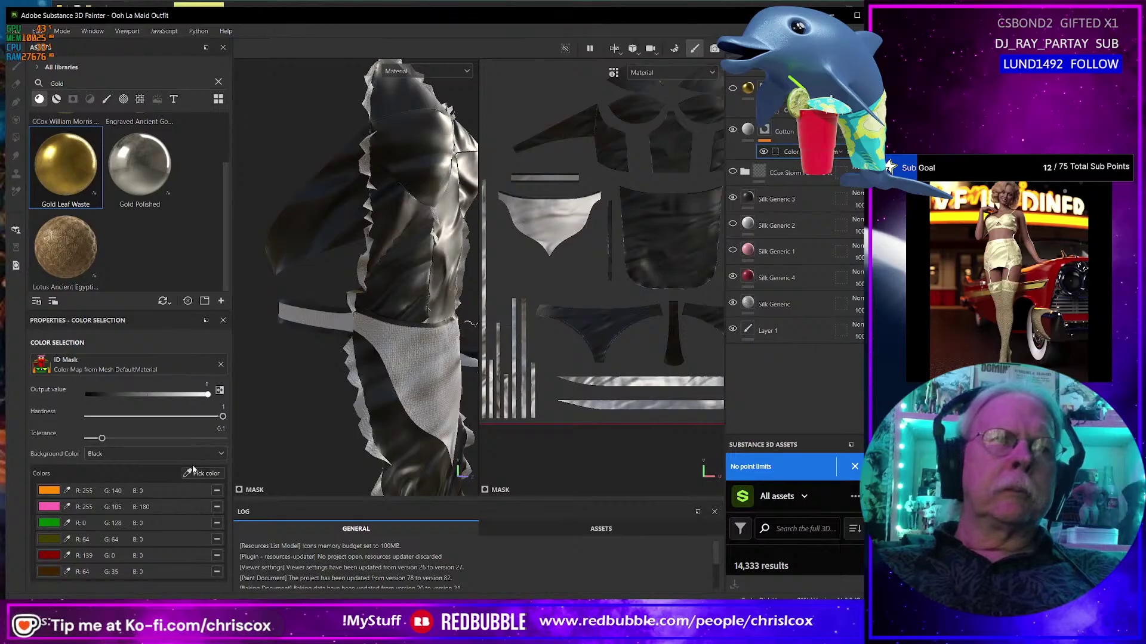
Try adding the gold waistline trim color (R 255, G 215, B 0) to the Cotton layer's mask.
click(202, 474)
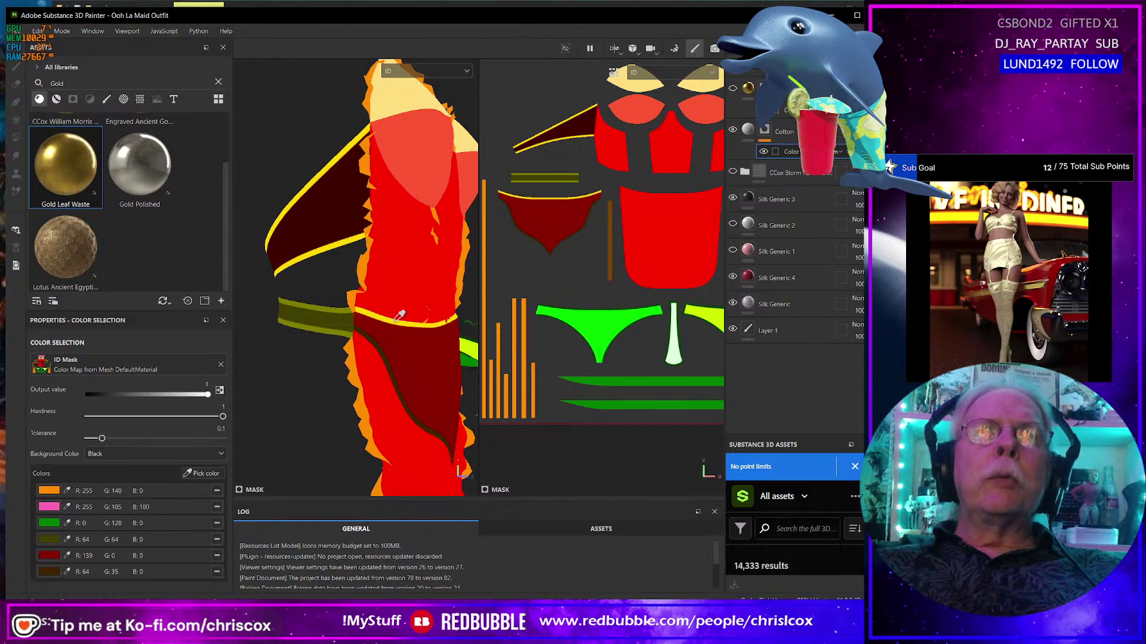
click(397, 318)
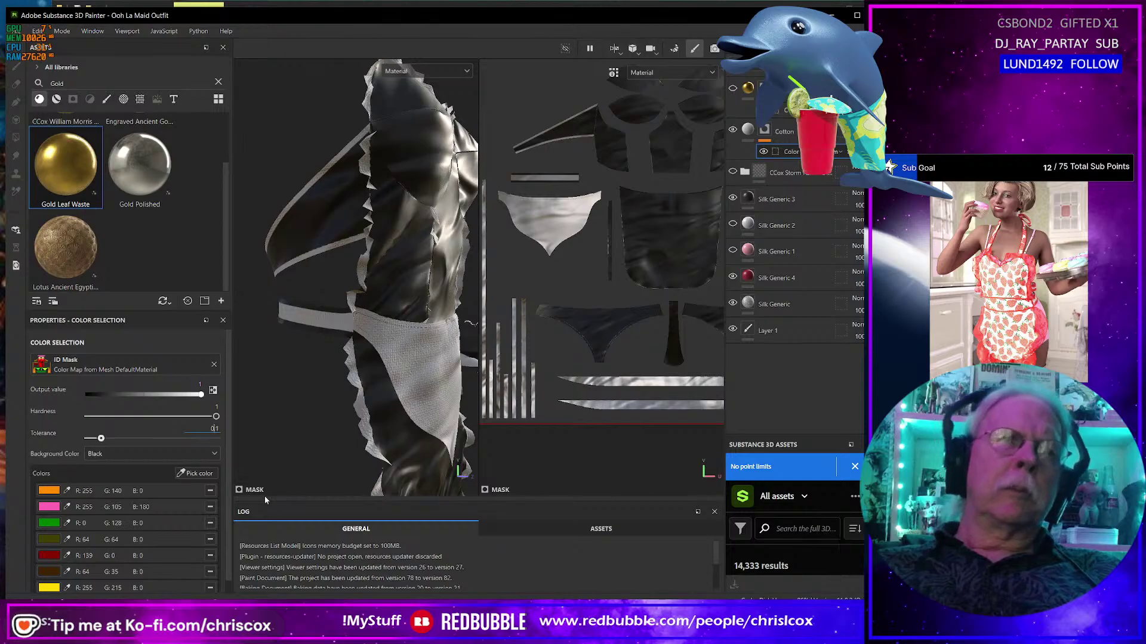
key(Return)
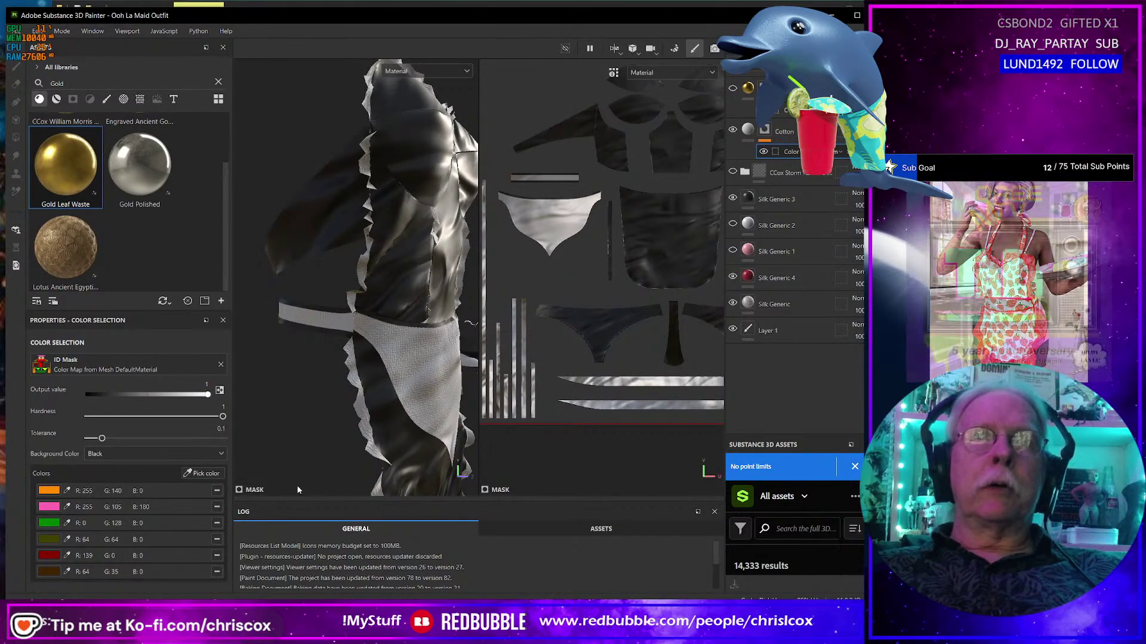
alt+drag(431, 340, 411, 341)
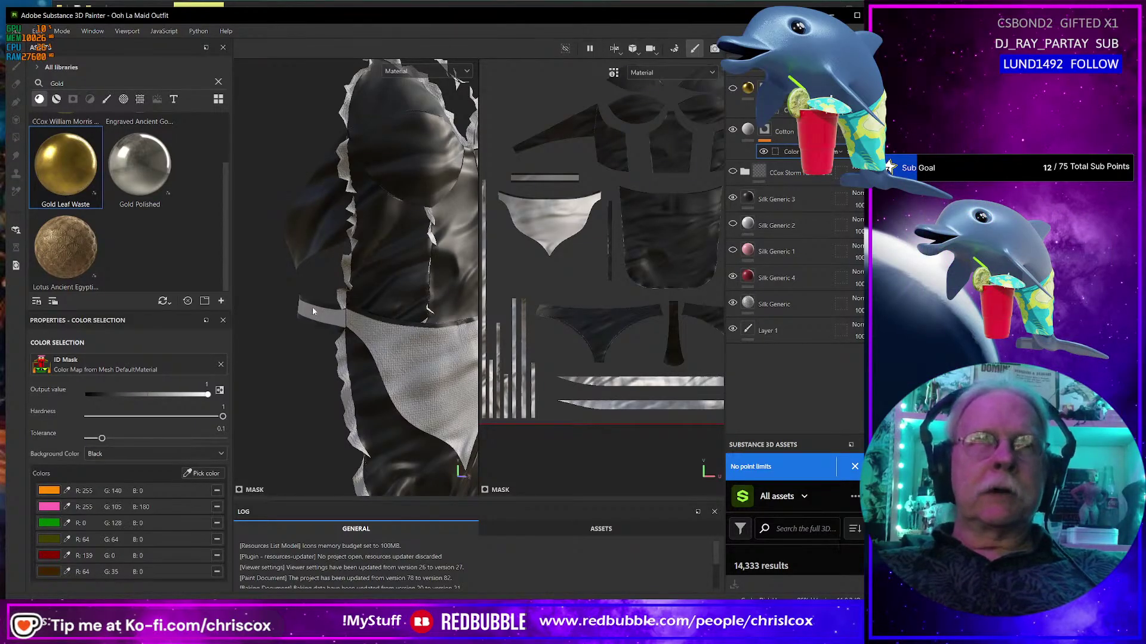
Add the olive ID color of the side waistband to the Cotton layer's color selection mask.
click(202, 474)
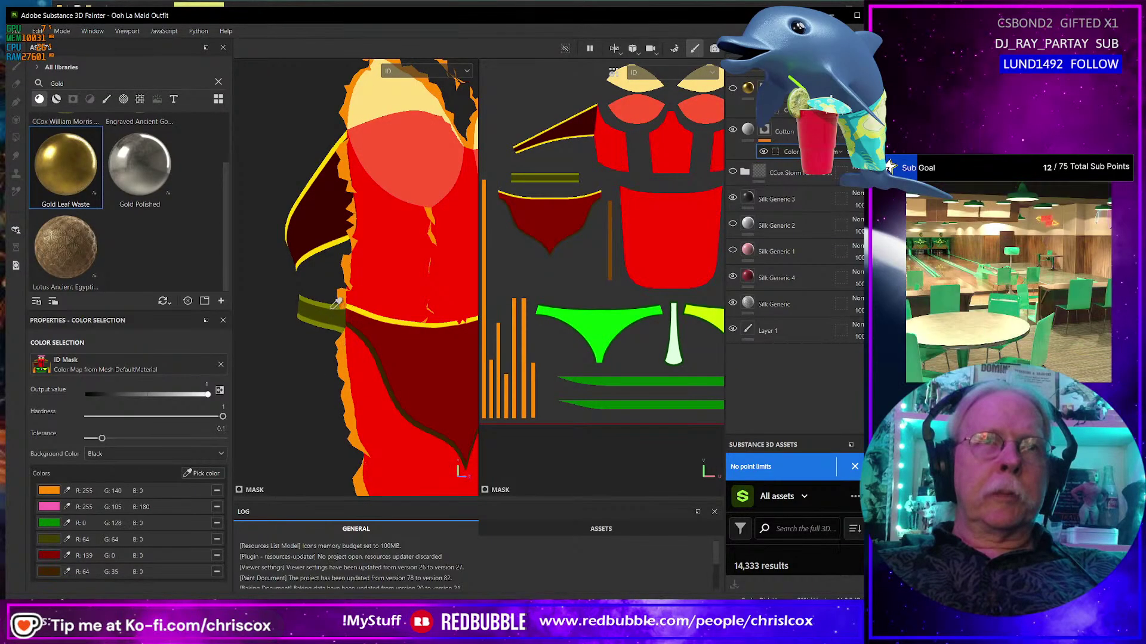
click(335, 302)
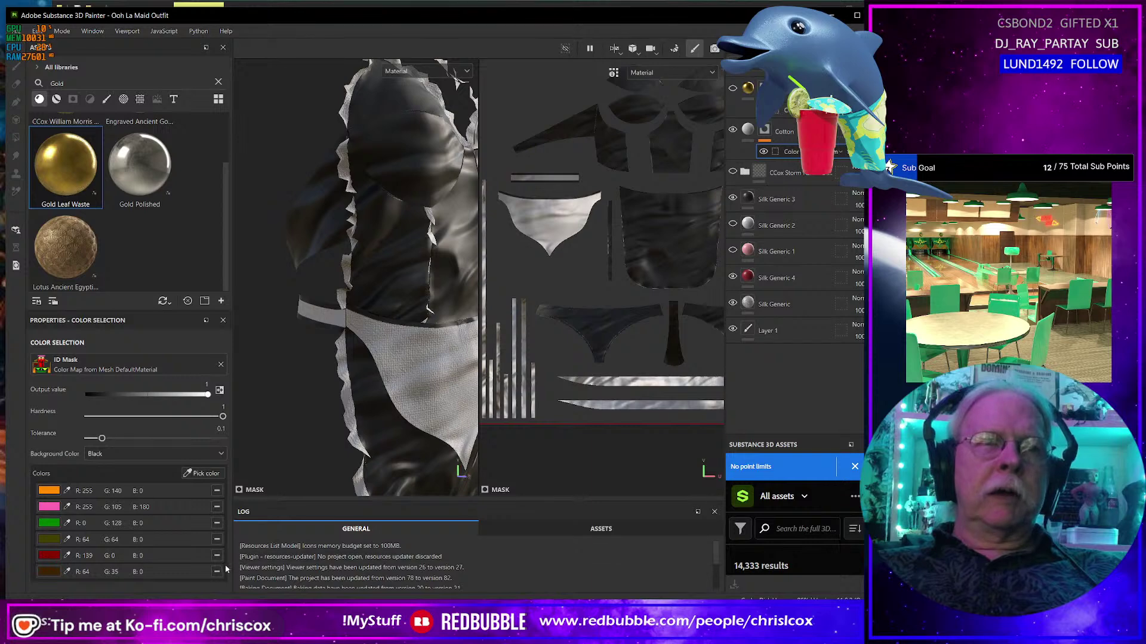
click(199, 474)
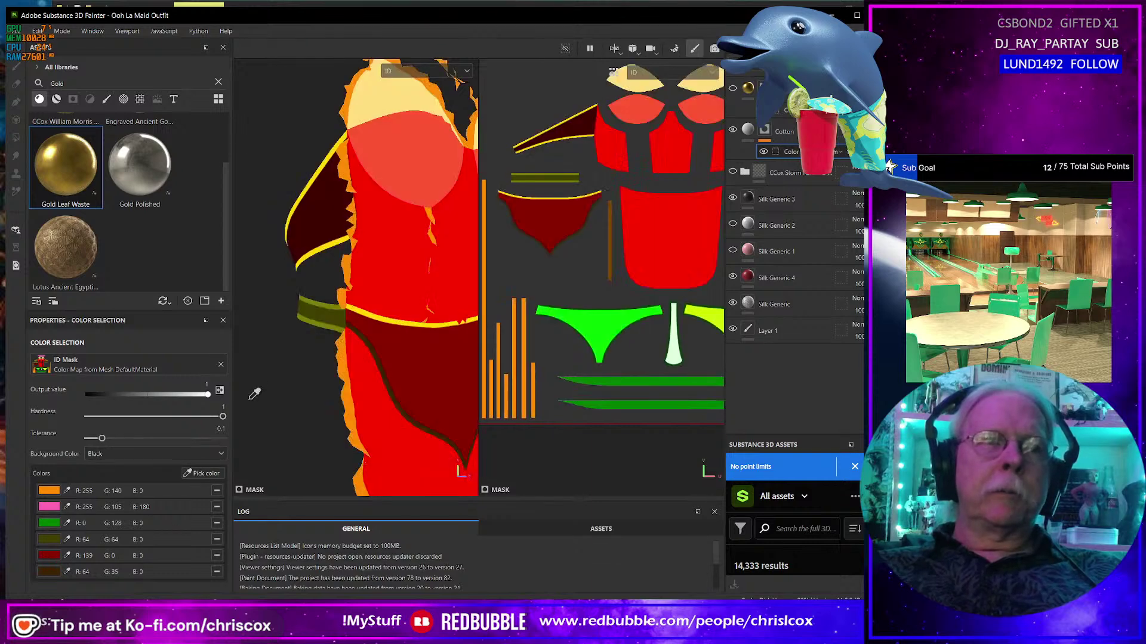
click(328, 304)
mouse_move(330, 373)
alt+mouse_down()
mouse_move(345, 389)
mouse_move(399, 369)
mouse_move(378, 387)
mouse_move(334, 393)
alt+mouse_up()
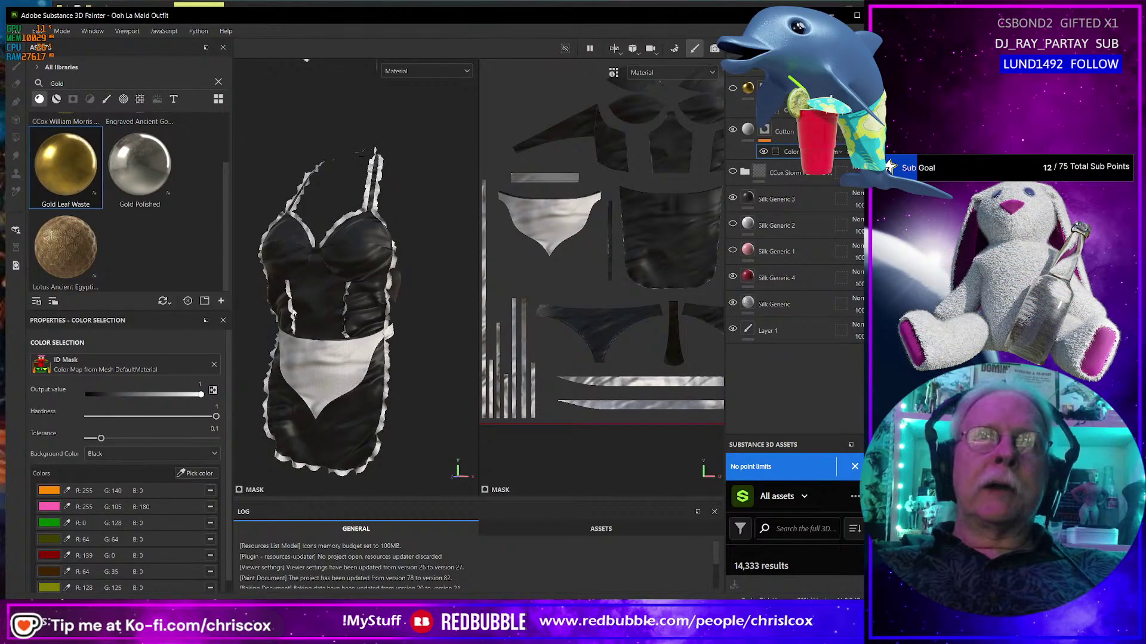
Add a new paint layer directly above the Cotton layer.
scroll(336, 238, up, 4)
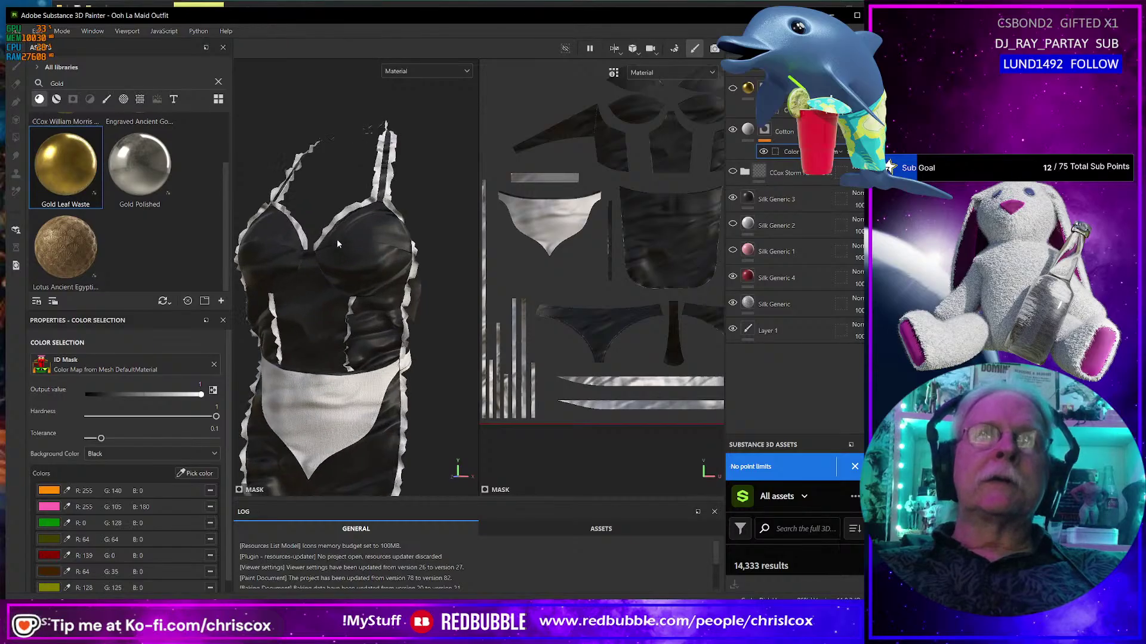
scroll(336, 248, up, 2)
scroll(337, 255, down, 5)
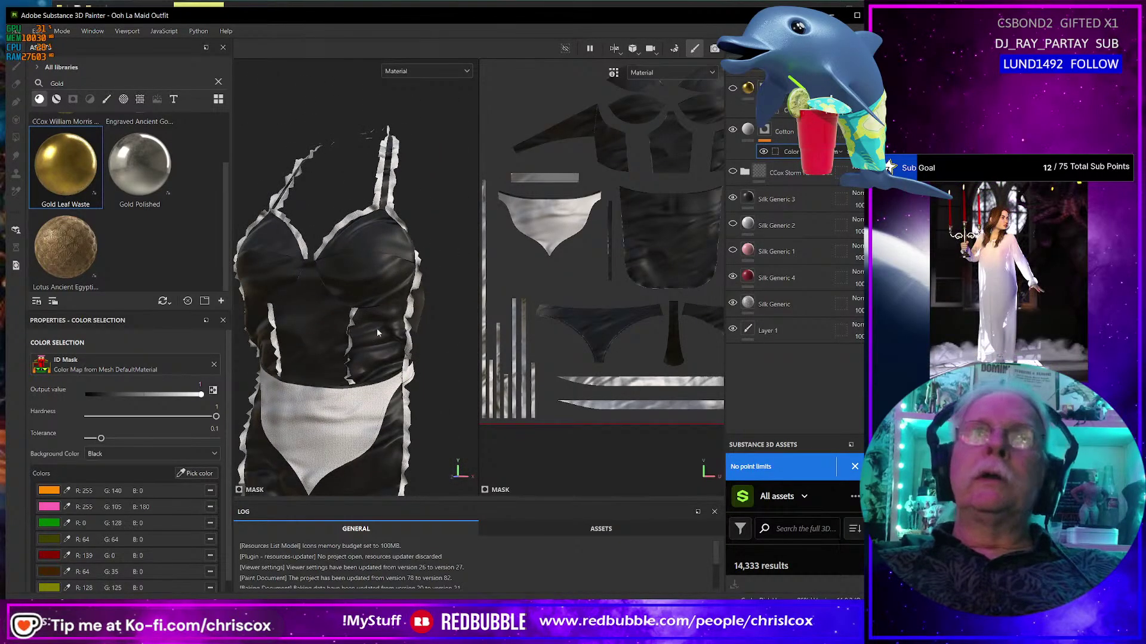
scroll(285, 331, up, 2)
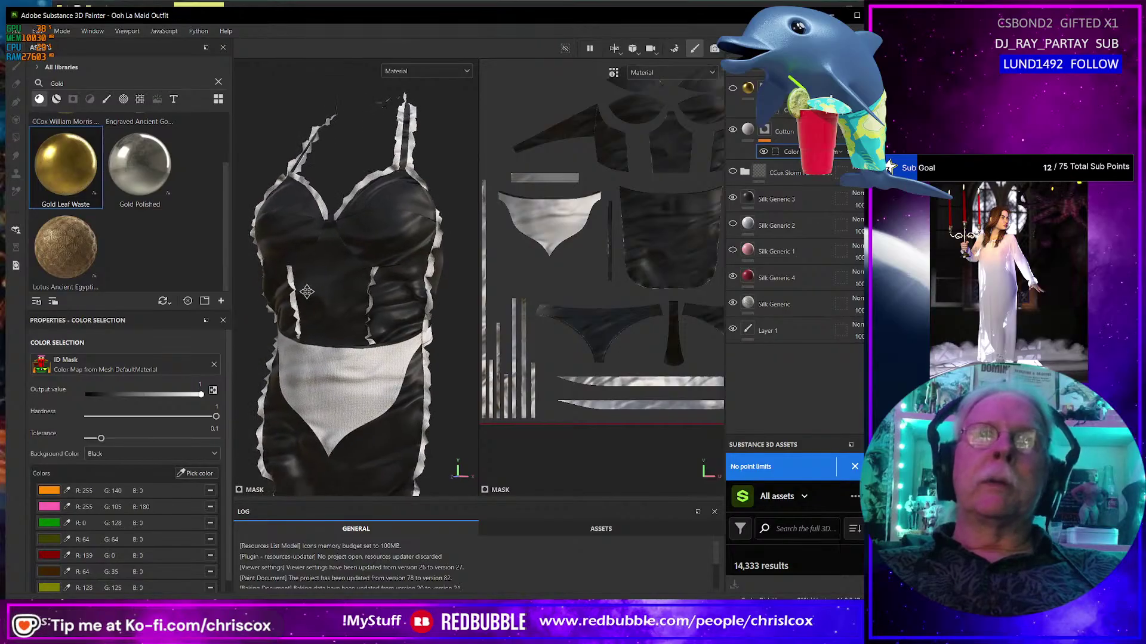
click(797, 68)
click(767, 88)
click(770, 131)
Set the brush size to 1.06 and the paint's base color to dark red.
scroll(265, 391, up, 5)
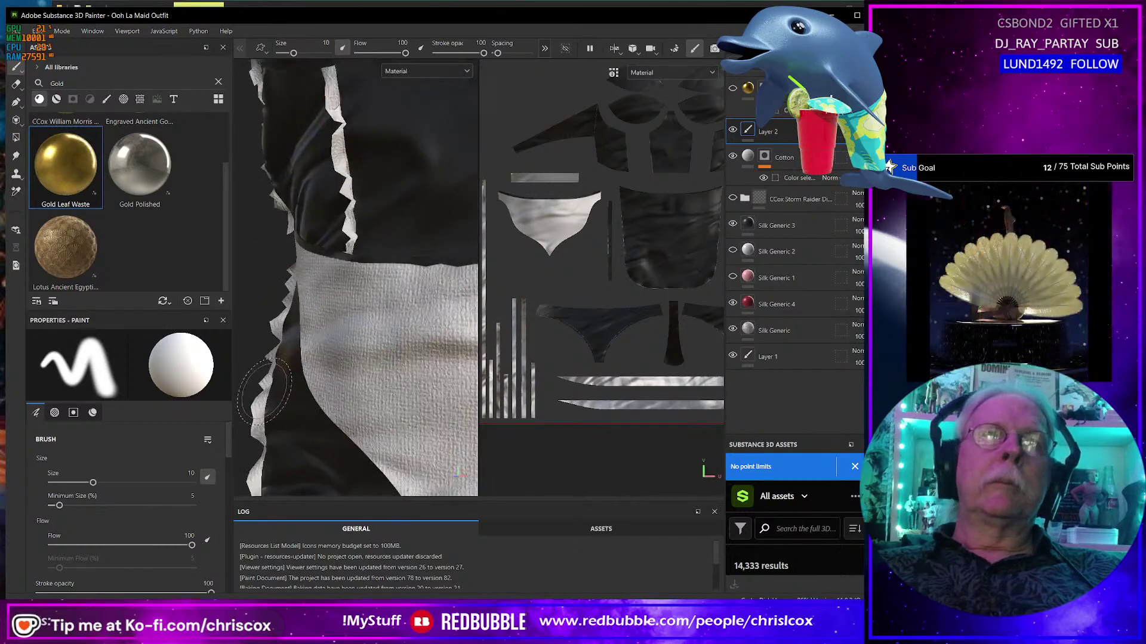
right_click(295, 397)
mouse_move(295, 397)
alt+mouse_down()
mouse_move(310, 310)
mouse_move(322, 334)
alt+mouse_up()
ctrl+right_drag(330, 346, 317, 342)
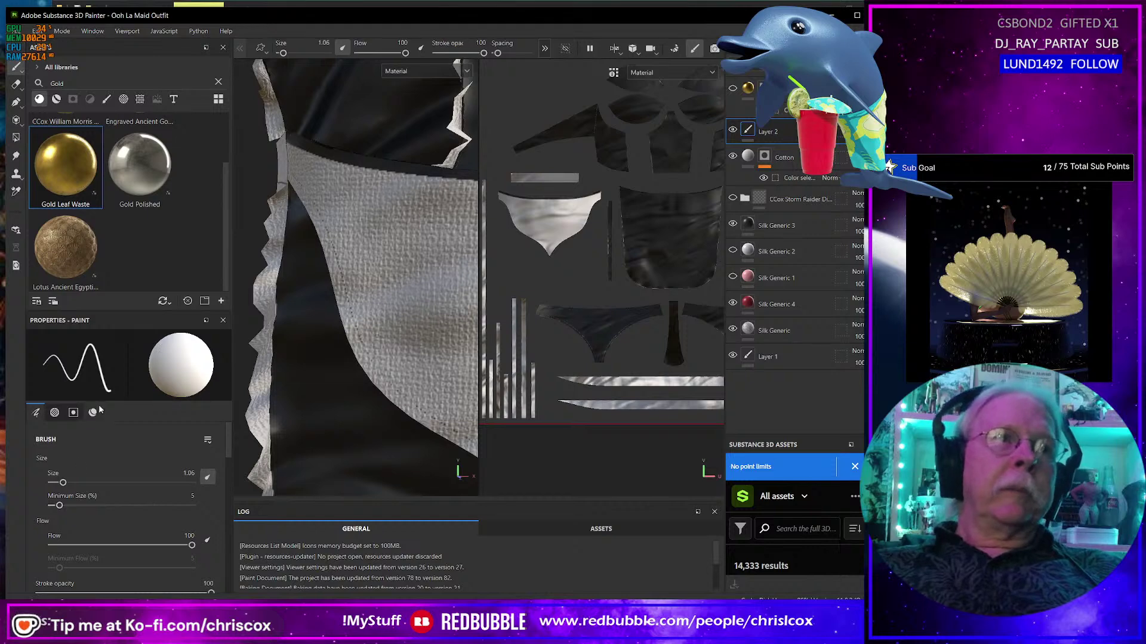
scroll(185, 489, down, 5)
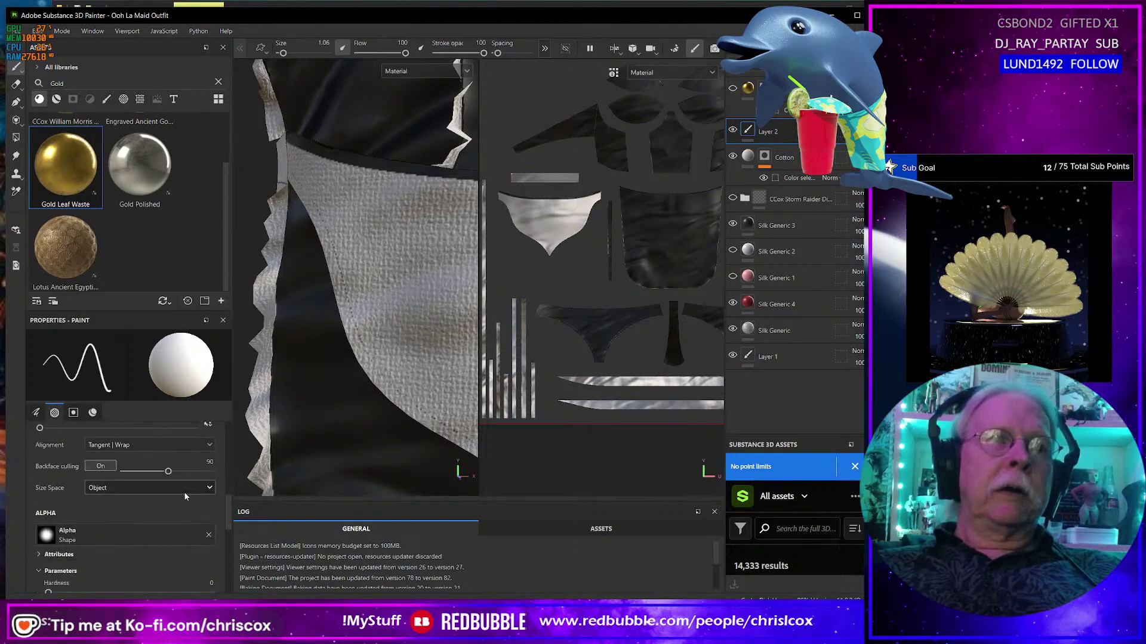
scroll(122, 554, down, 3)
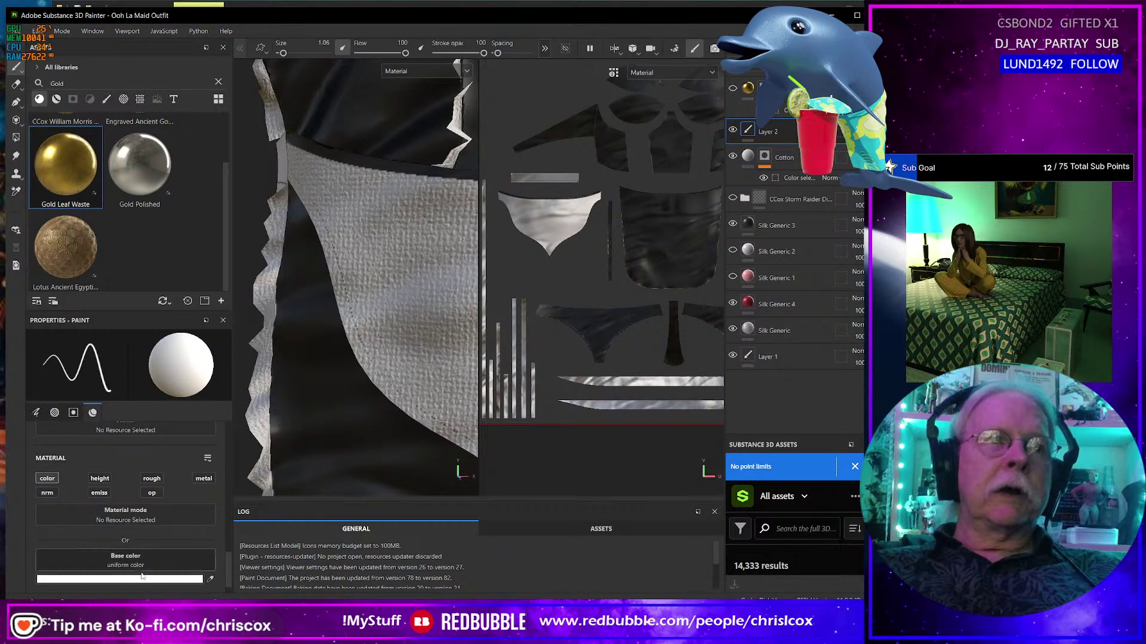
click(89, 578)
click(266, 404)
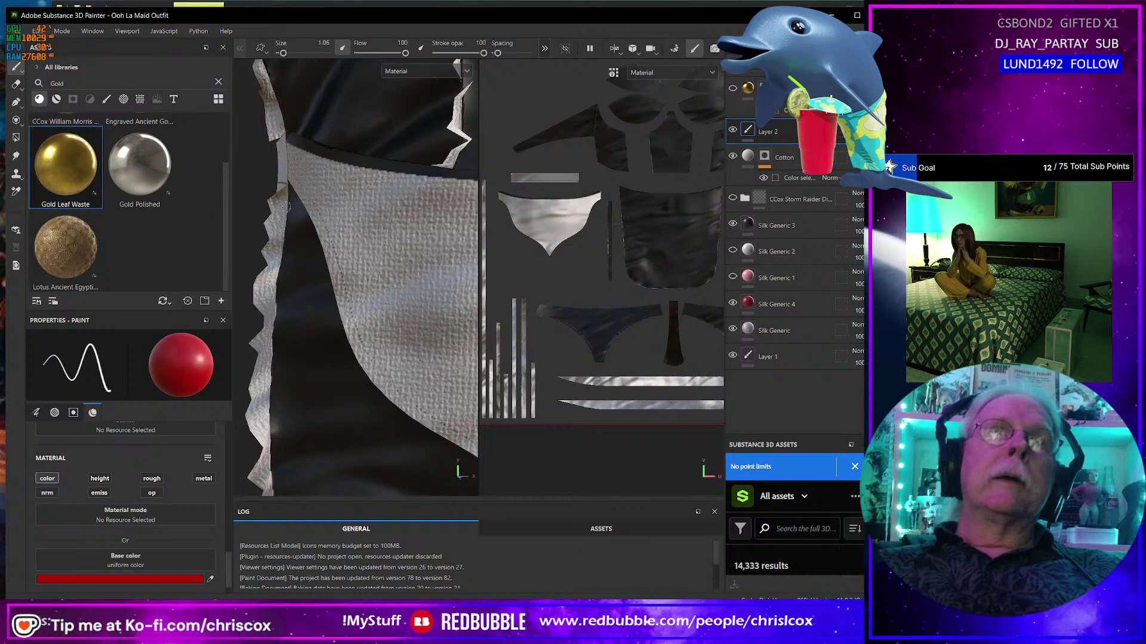
Paint red marks along the dress's side trim above and below the waistband to locate it in the UV layout.
mouse_move(286, 228)
mouse_down()
mouse_move(285, 269)
mouse_move(337, 214)
mouse_move(287, 292)
mouse_up()
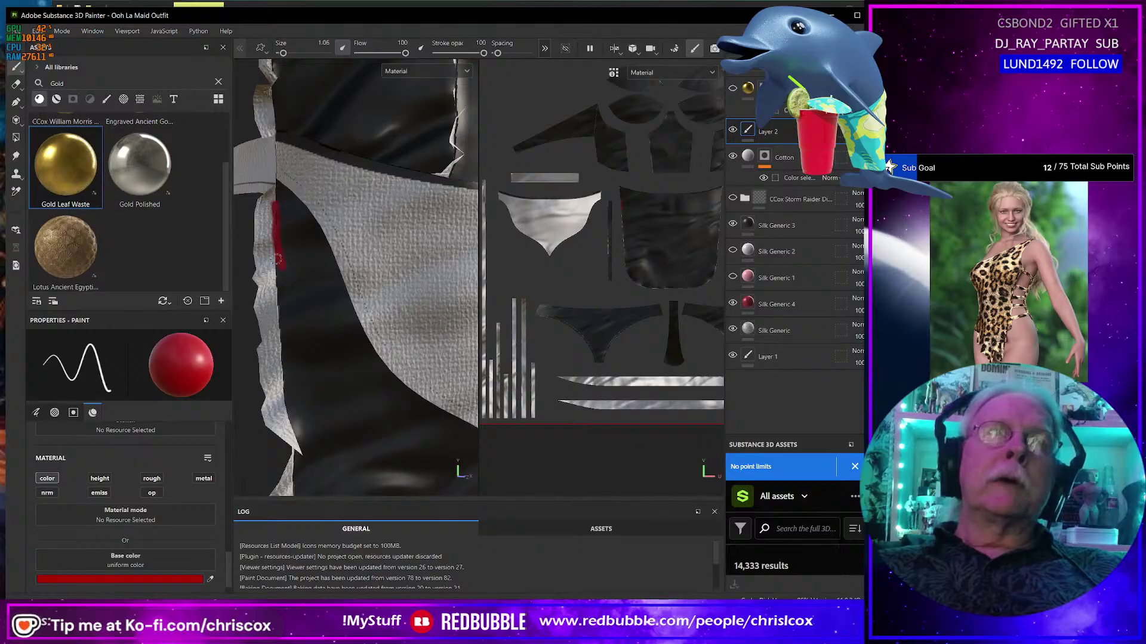
alt+drag(329, 245, 397, 361)
mouse_move(373, 238)
mouse_down()
mouse_move(368, 279)
mouse_move(392, 244)
mouse_up()
scroll(572, 308, up, 2)
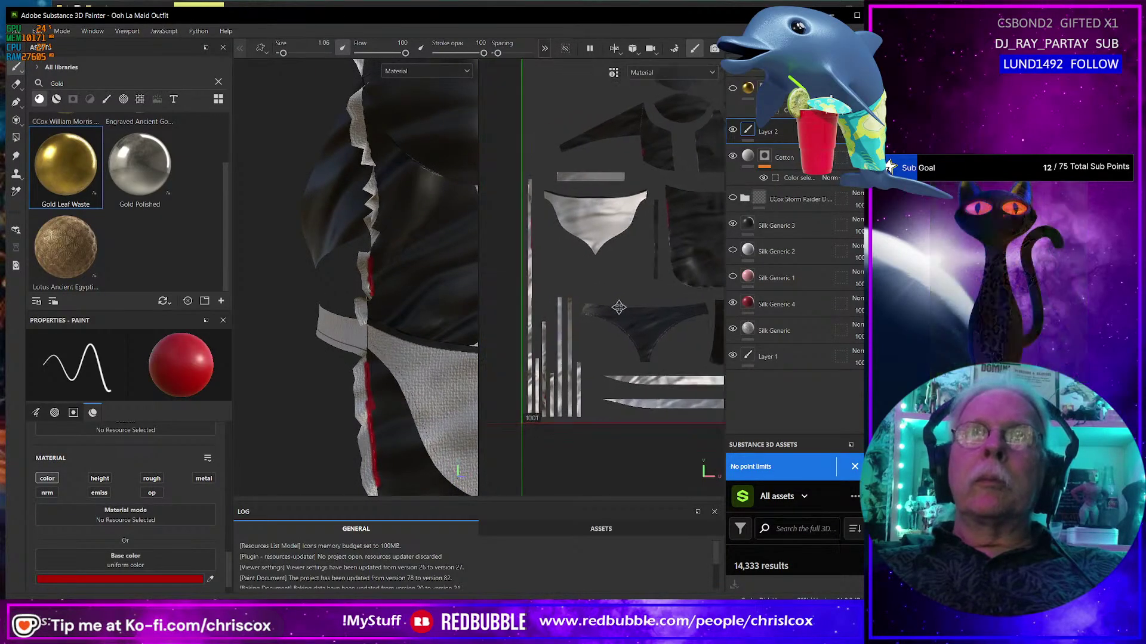
scroll(512, 366, up, 3)
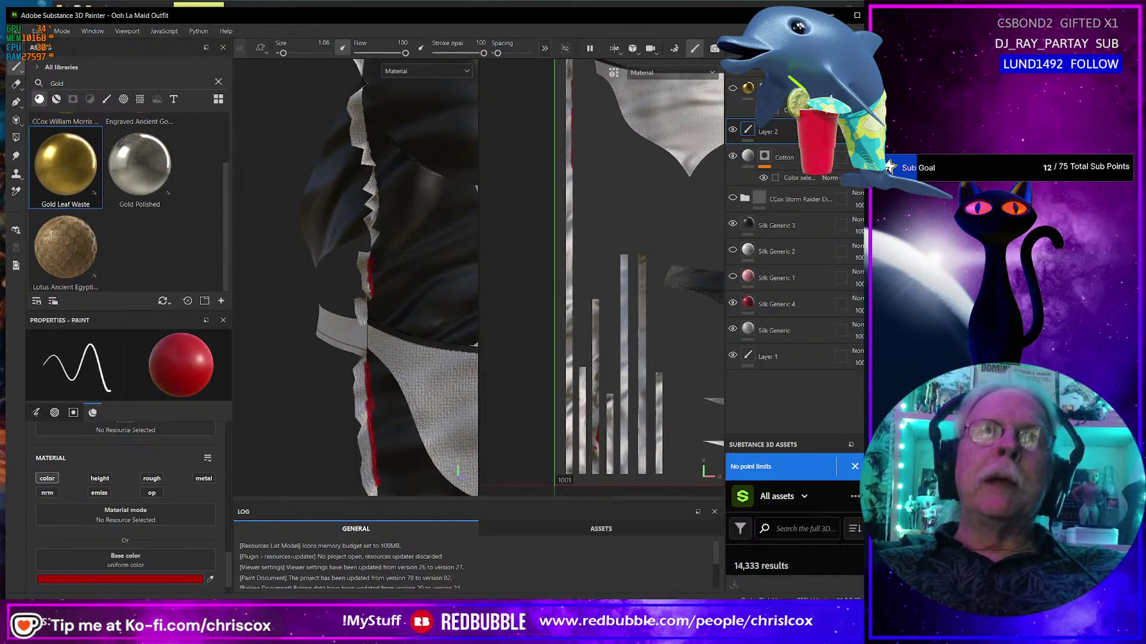
Paint red marks on both shoulder strap ruffles and along the neckline trim.
alt+drag(404, 278, 396, 346)
drag(343, 206, 345, 239)
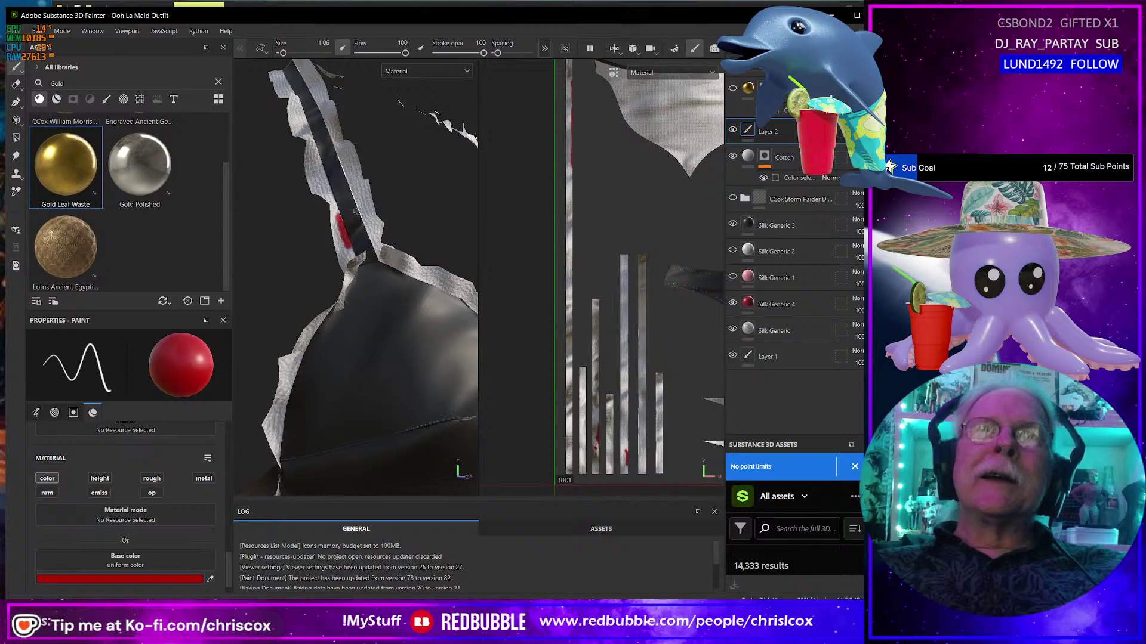
drag(362, 219, 426, 283)
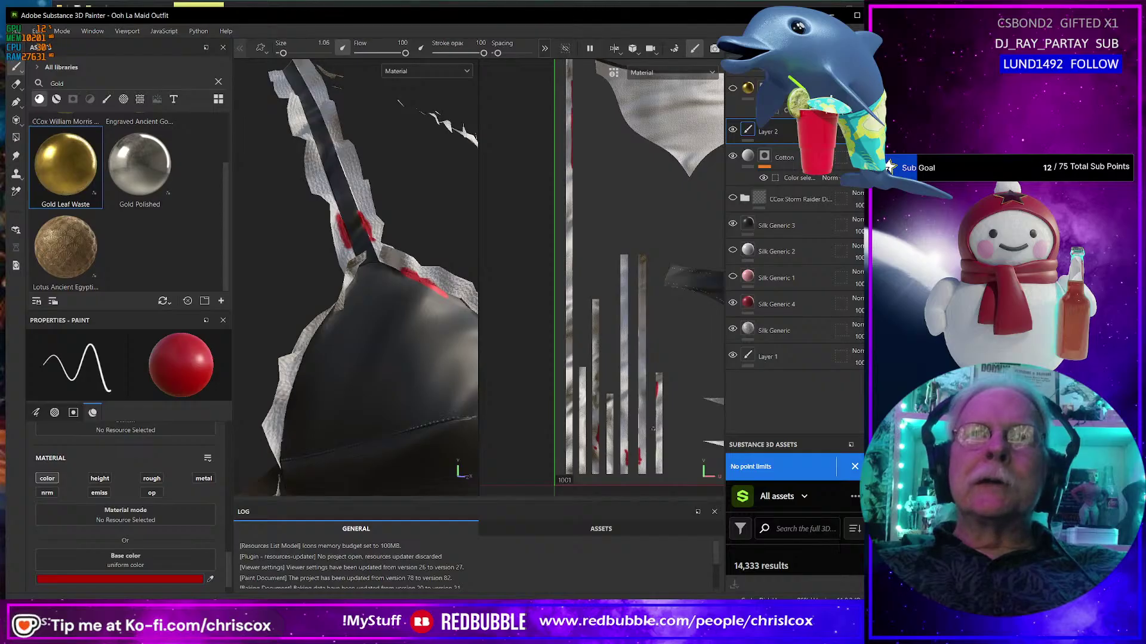
alt+drag(445, 384, 273, 341)
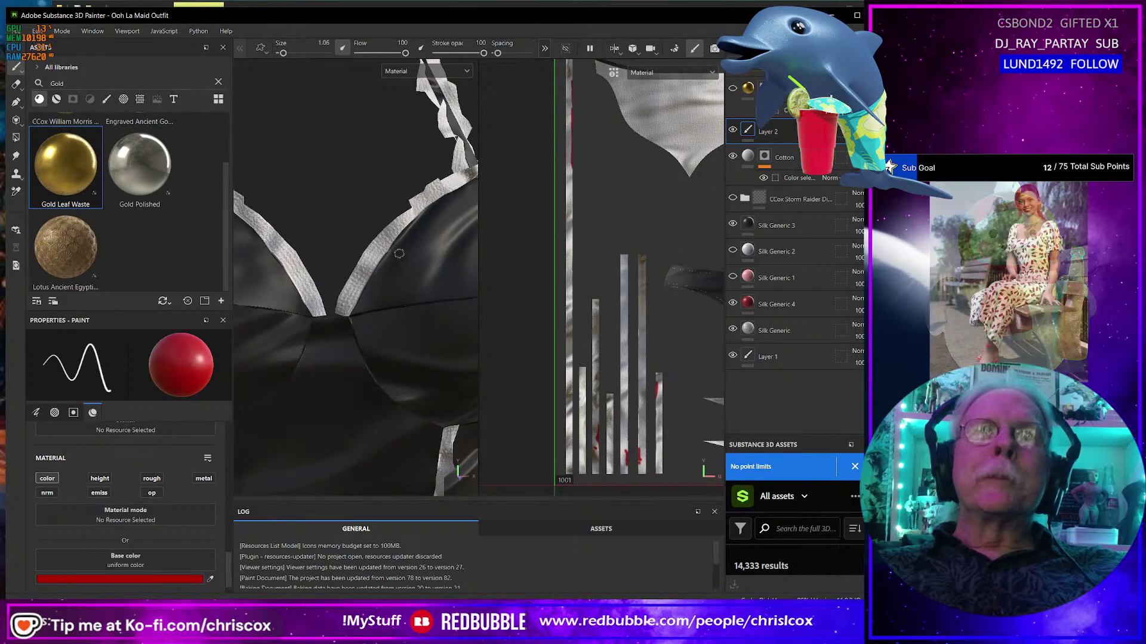
mouse_move(388, 252)
mouse_down()
mouse_move(370, 299)
mouse_move(379, 254)
mouse_up()
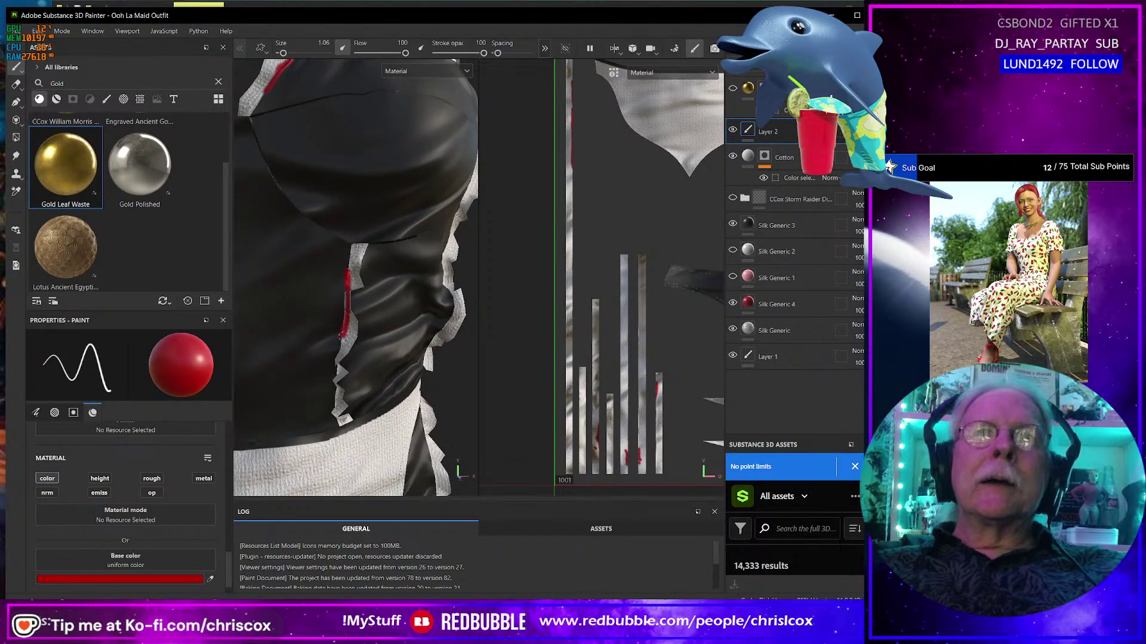
Mark the vertical ruffle trims on the front of the bodice in red and locate their strips in the UV layout.
alt+drag(328, 345, 376, 254)
drag(308, 175, 316, 216)
scroll(611, 408, up, 2)
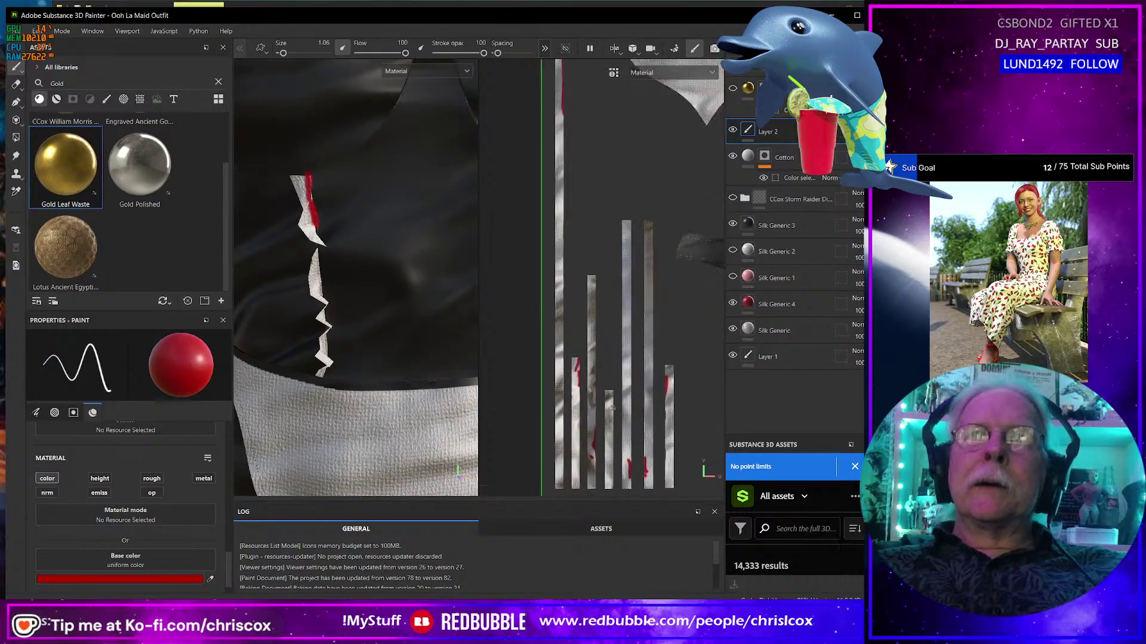
scroll(612, 408, down, 2)
middle_drag(653, 426, 658, 405)
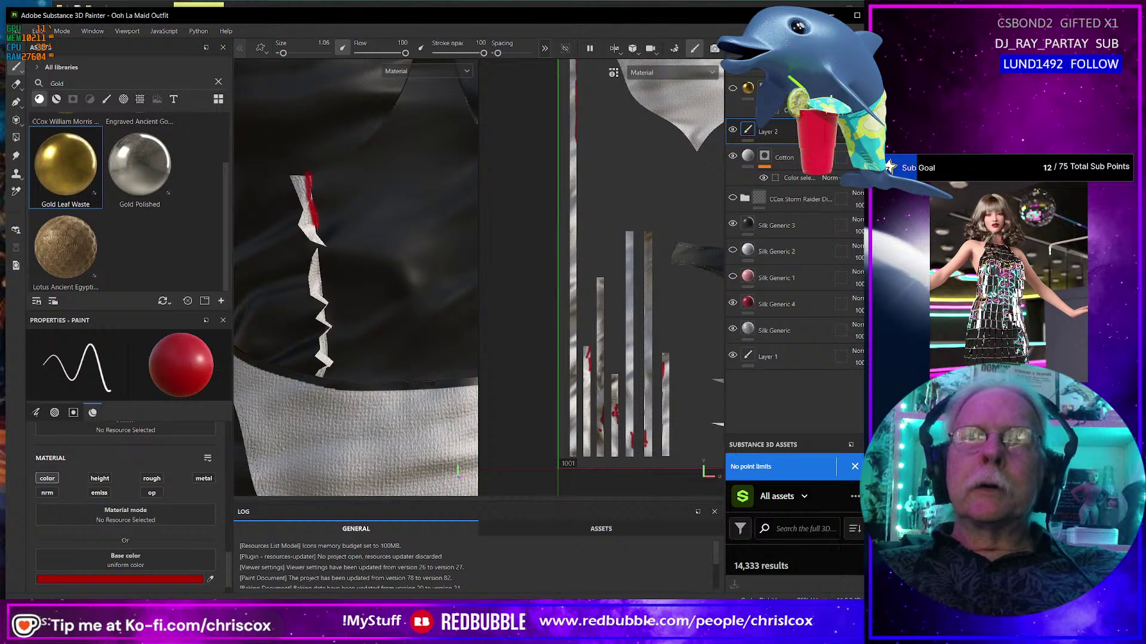
Examine the red marks on the bodice and skirt trims from several angles against the UV strips.
scroll(391, 386, down, 5)
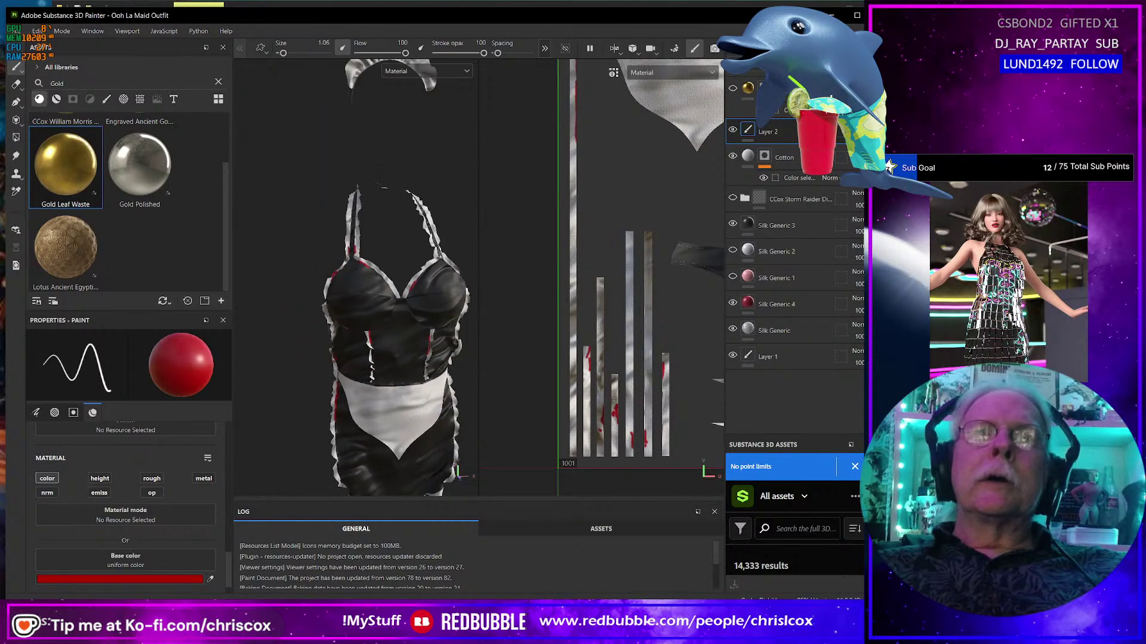
alt+drag(389, 374, 370, 331)
scroll(360, 334, up, 5)
middle_drag(360, 333, 300, 405)
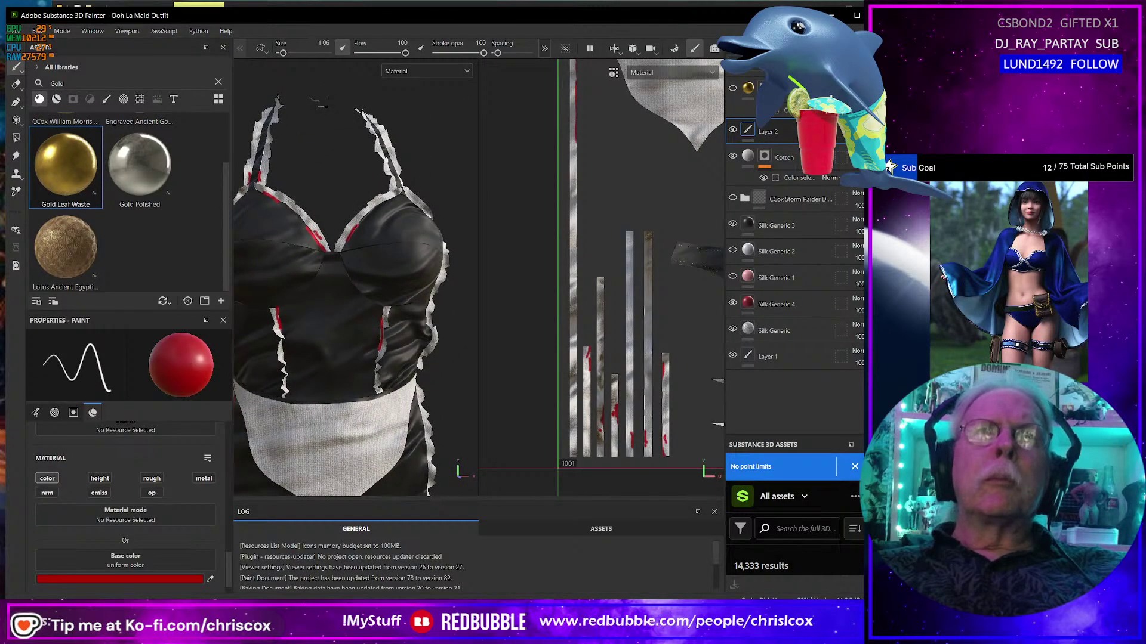
mouse_move(330, 297)
middle_down()
mouse_move(315, 290)
mouse_move(346, 286)
middle_up()
alt+drag(345, 287, 303, 290)
alt+middle_drag(353, 334, 358, 188)
scroll(385, 259, down, 3)
alt+drag(385, 260, 428, 270)
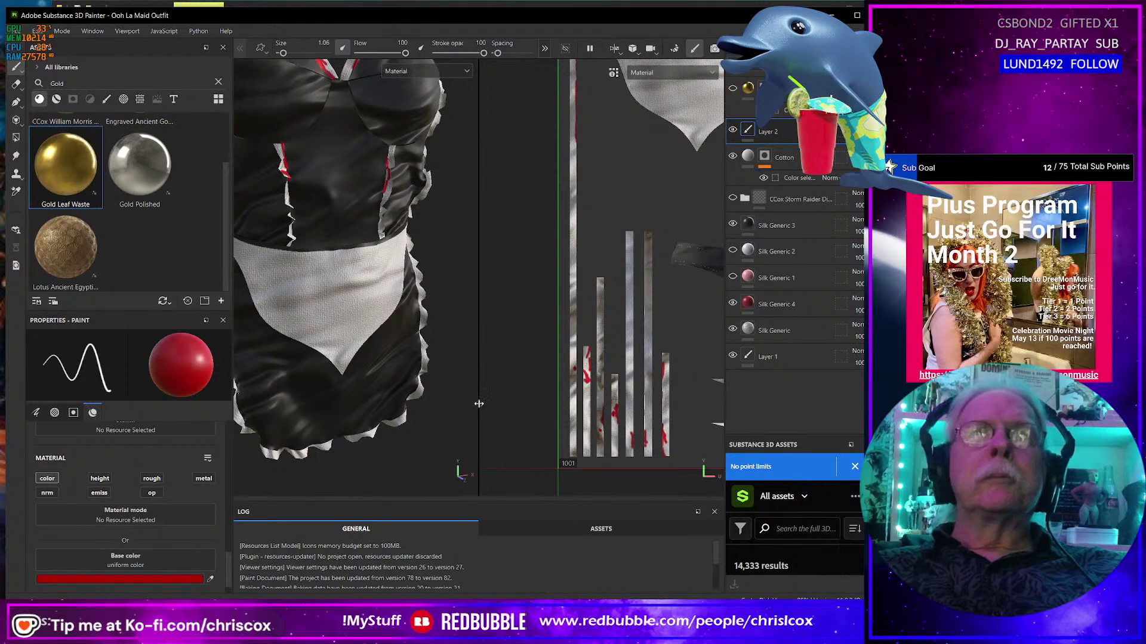
Mark the panties' ruffle trim in red and locate its long strip in the UV layout.
scroll(509, 370, down, 5)
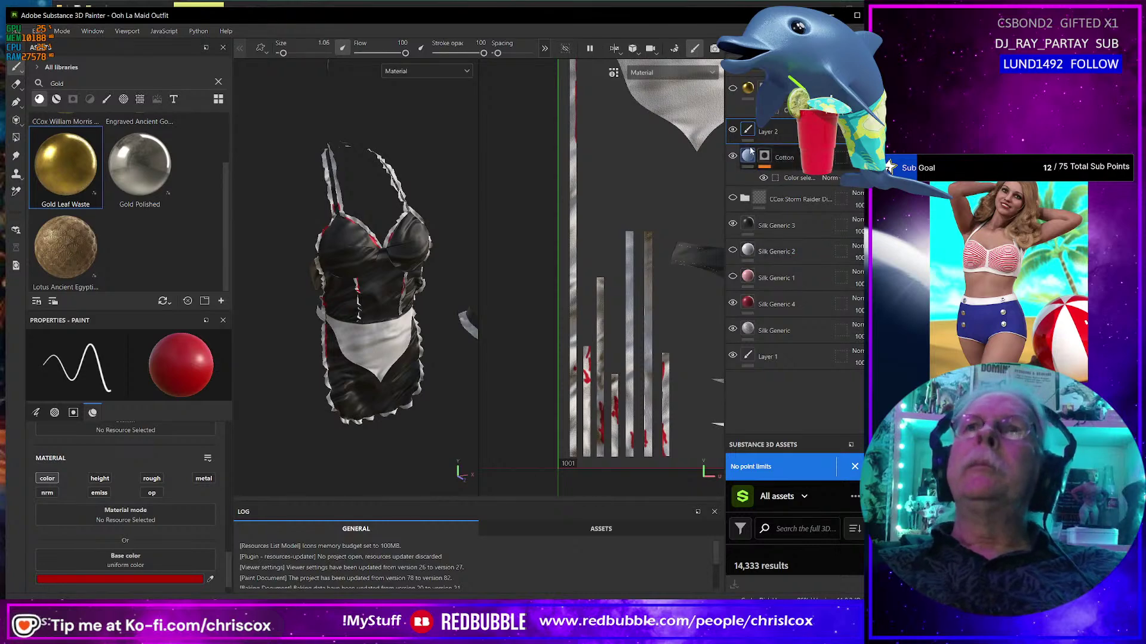
scroll(525, 335, up, 10)
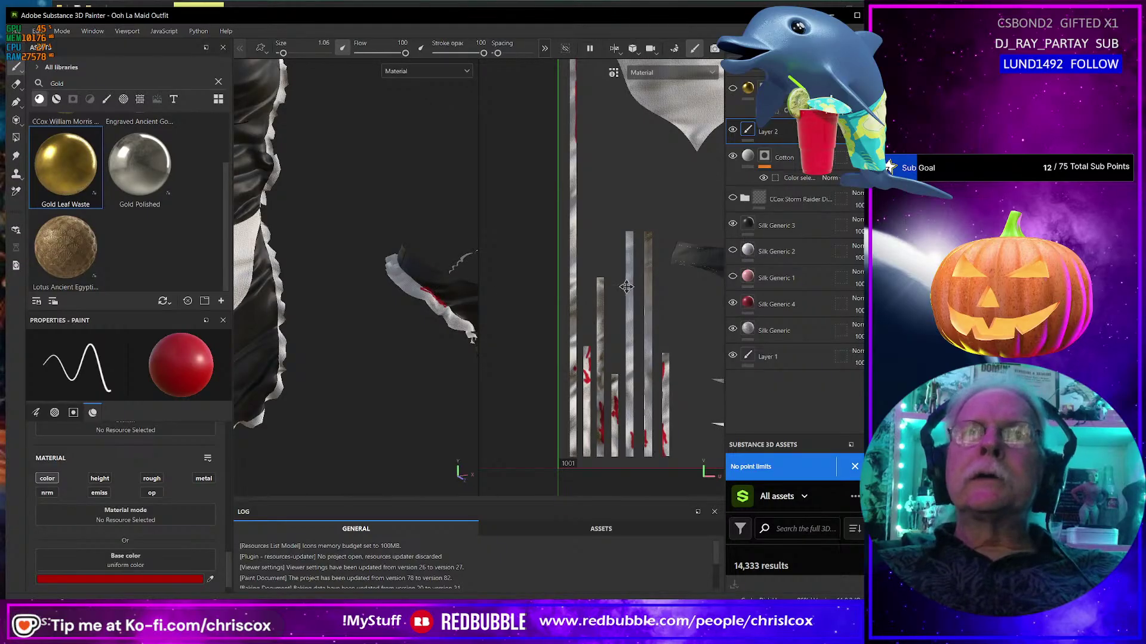
scroll(487, 306, up, 6)
scroll(487, 306, up, 4)
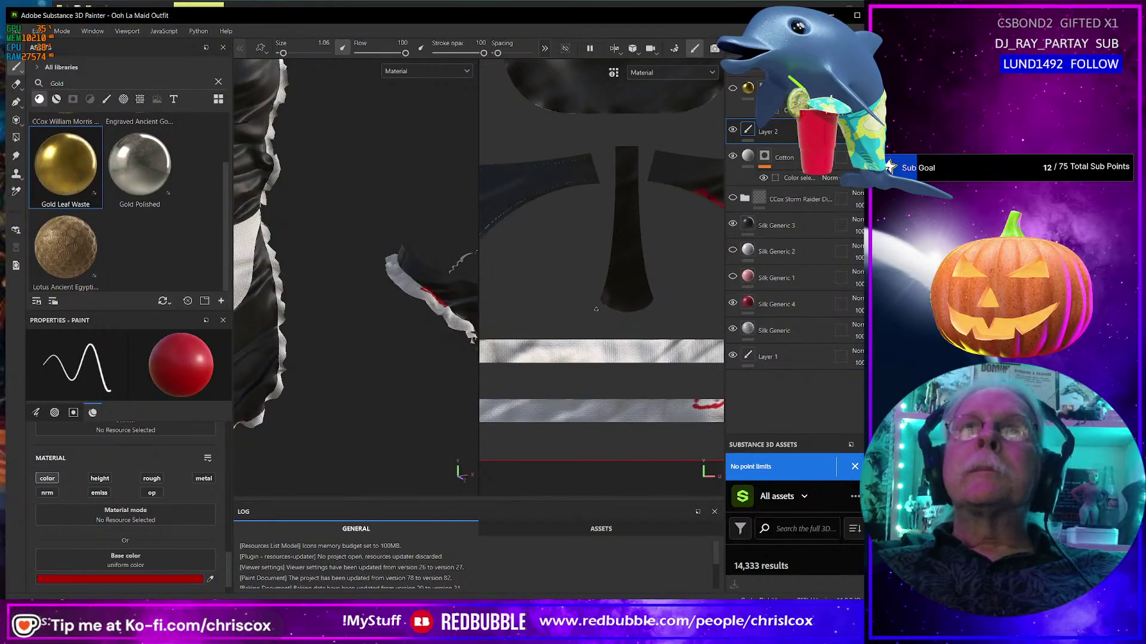
Undo the red marks painted on the outfit's trims and bring the whole outfit back into view.
scroll(595, 309, down, 6)
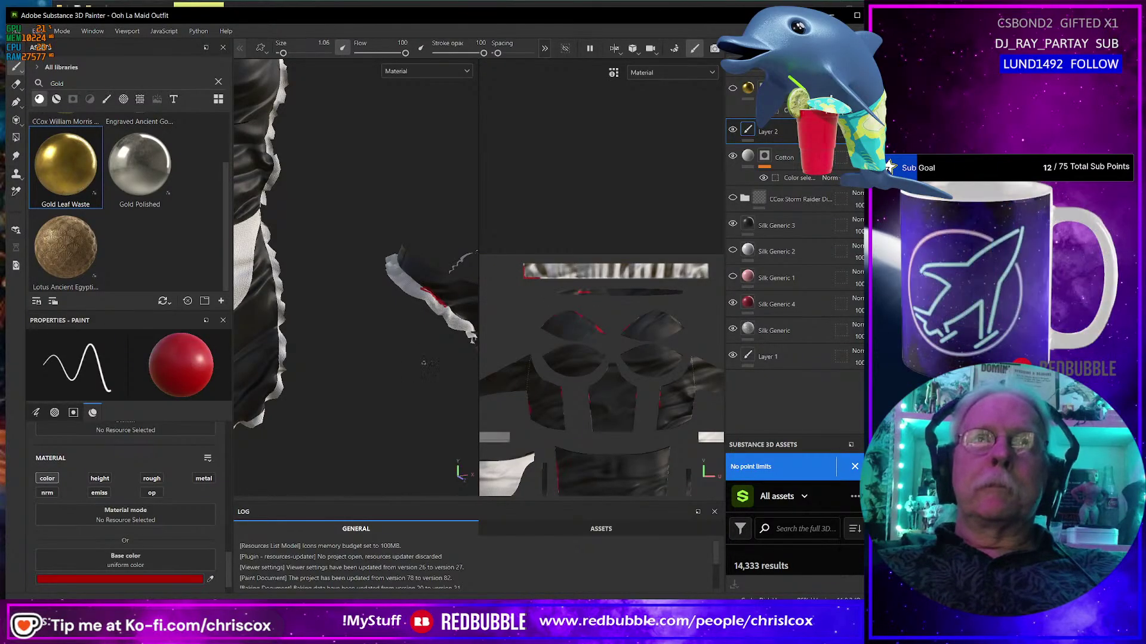
key(ctrl+z)
mouse_move(466, 332)
alt+mouse_down()
mouse_move(434, 310)
mouse_move(405, 333)
alt+mouse_up()
scroll(434, 311, down, 5)
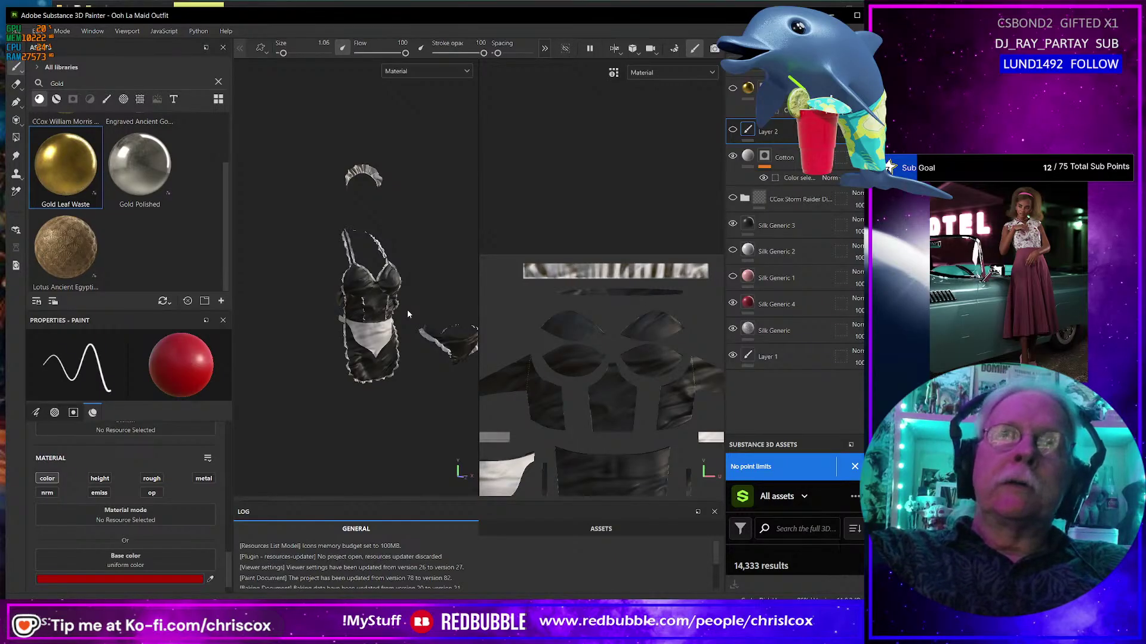
Export the textures as 4096 JPEGs with the CCox-Clothes 6 Channels output template and open the output directory.
key(ctrl+shift+e)
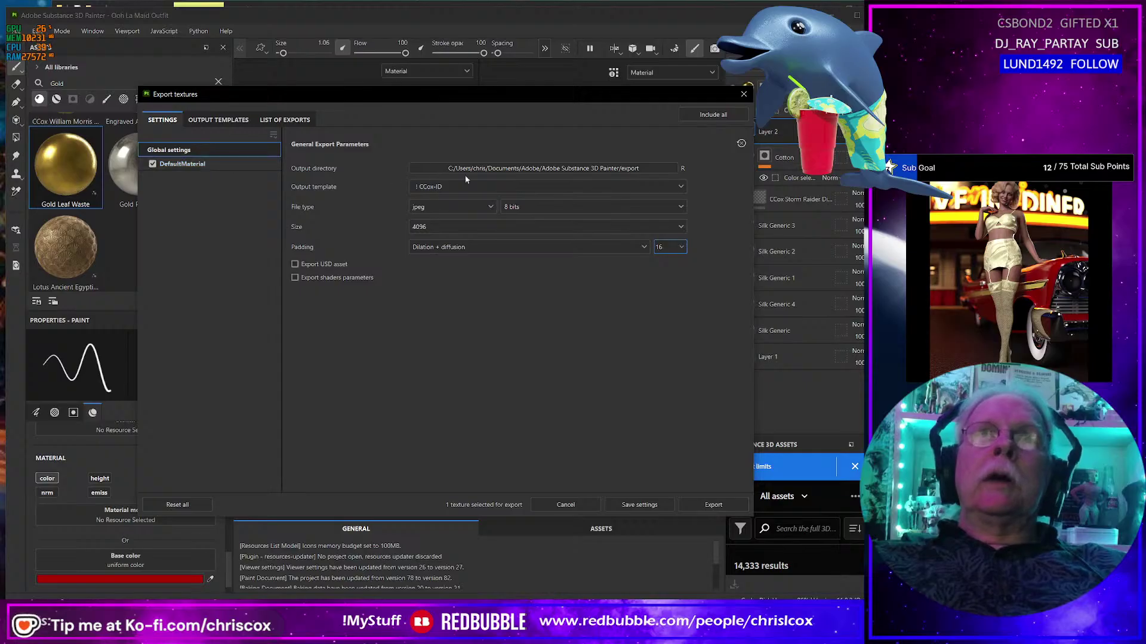
click(536, 189)
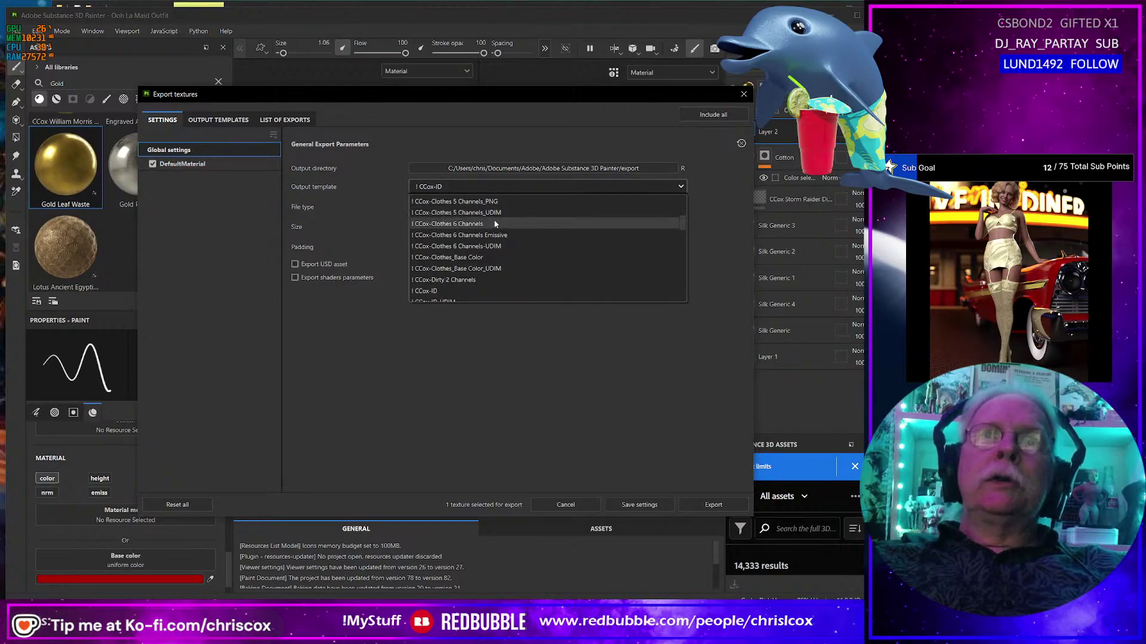
click(495, 223)
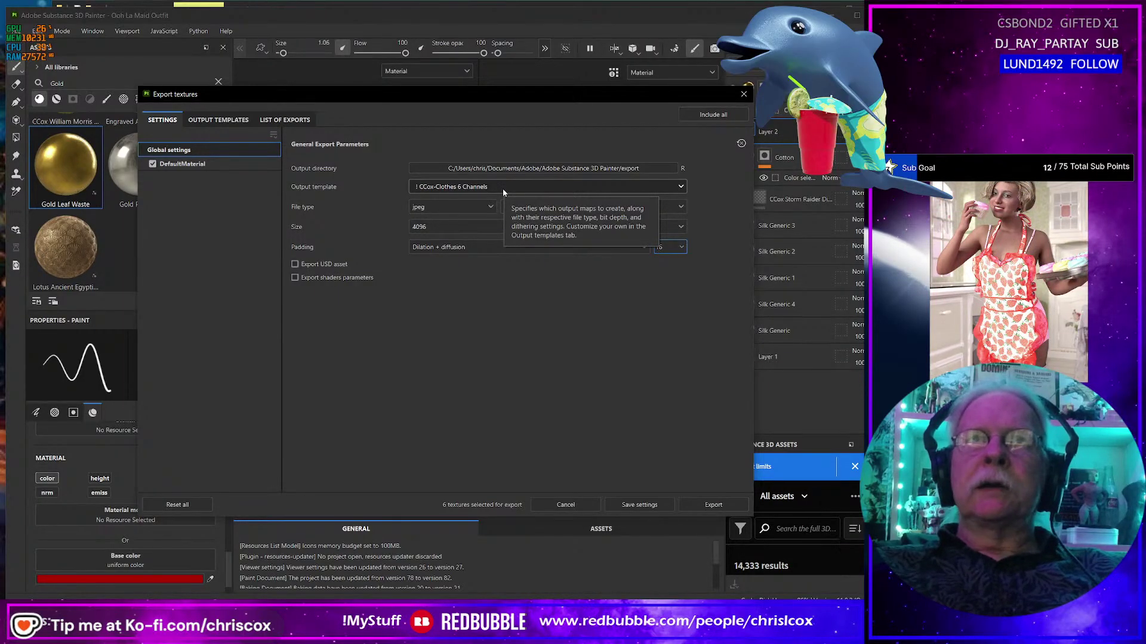
click(713, 505)
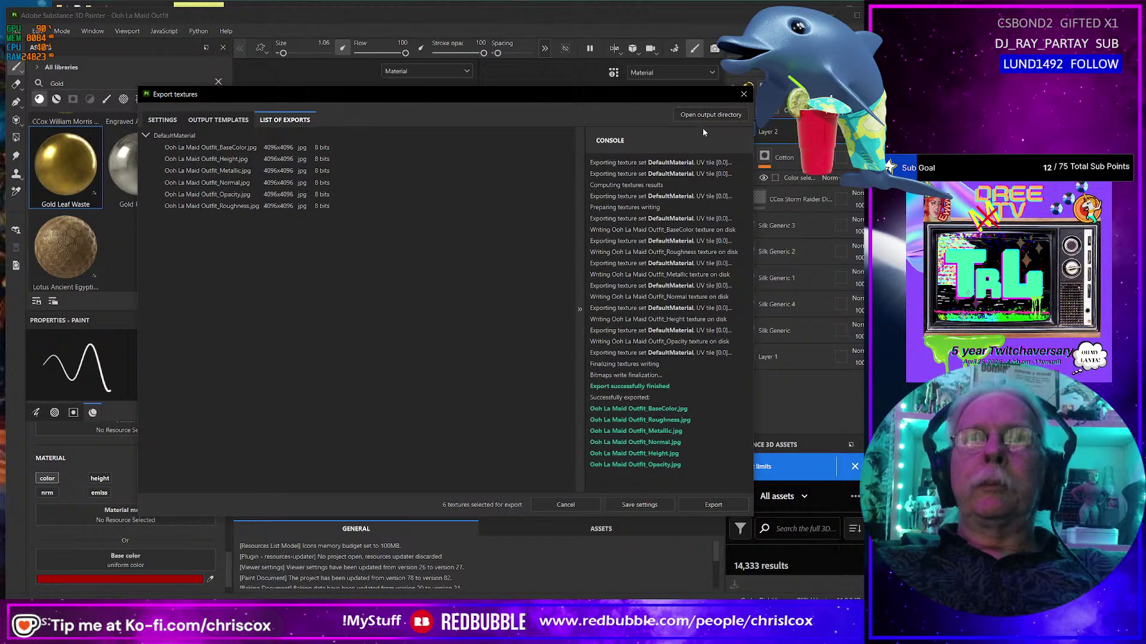
click(710, 115)
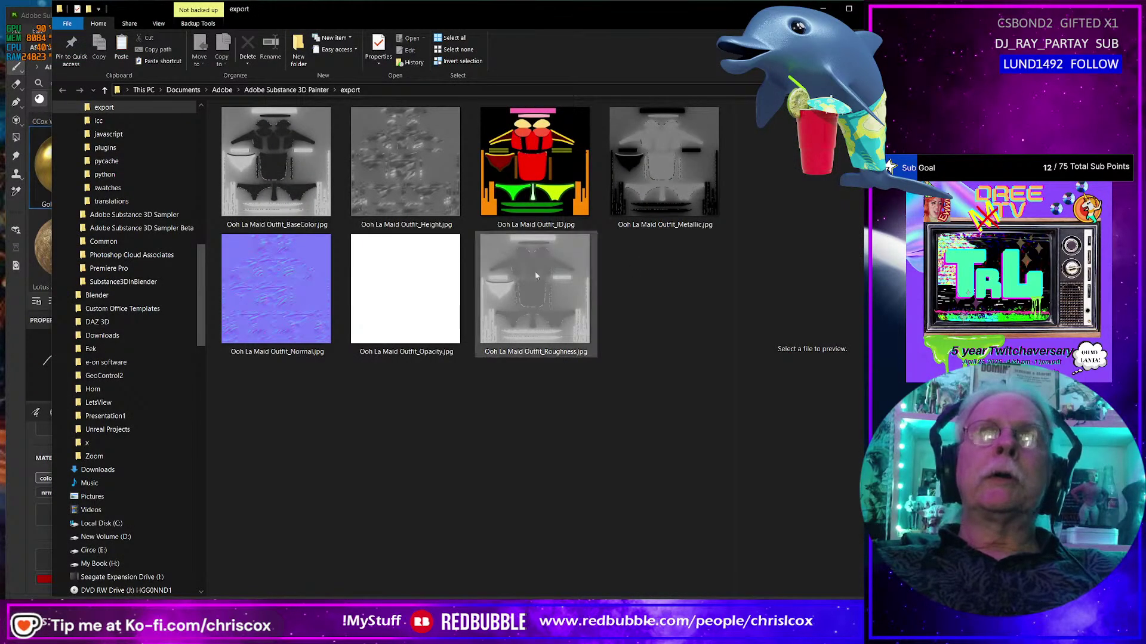
Rename the exported base color texture as Ooh La Maid Outfit_Black_White_BaseColor.jpg.
click(286, 230)
click(286, 226)
text(B)
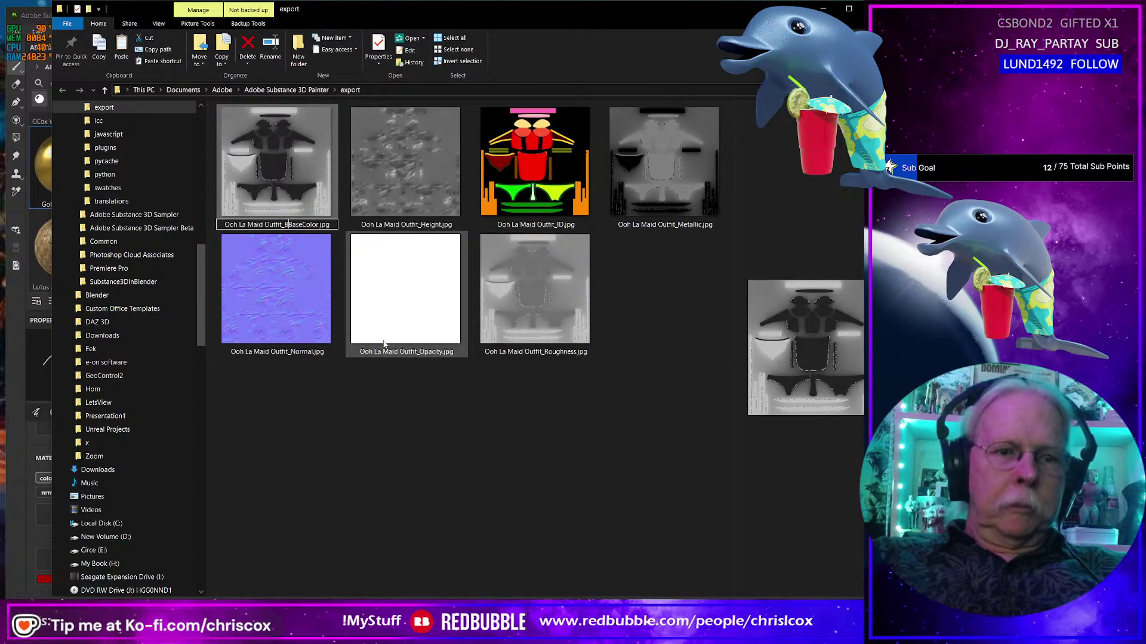
text(lack_Who)
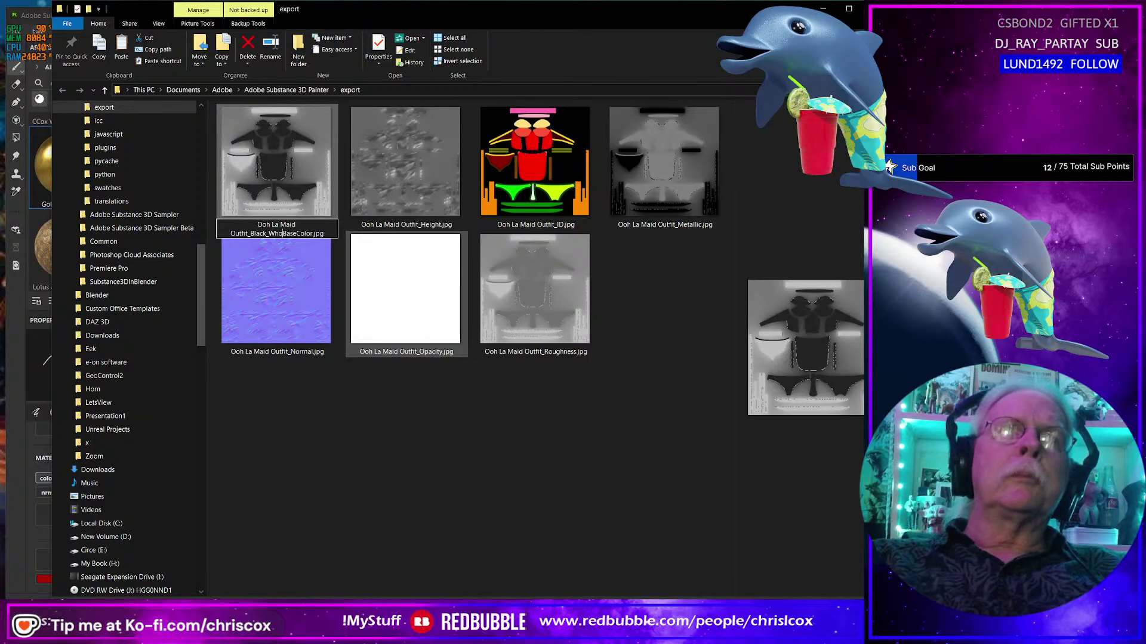
text(ite_)
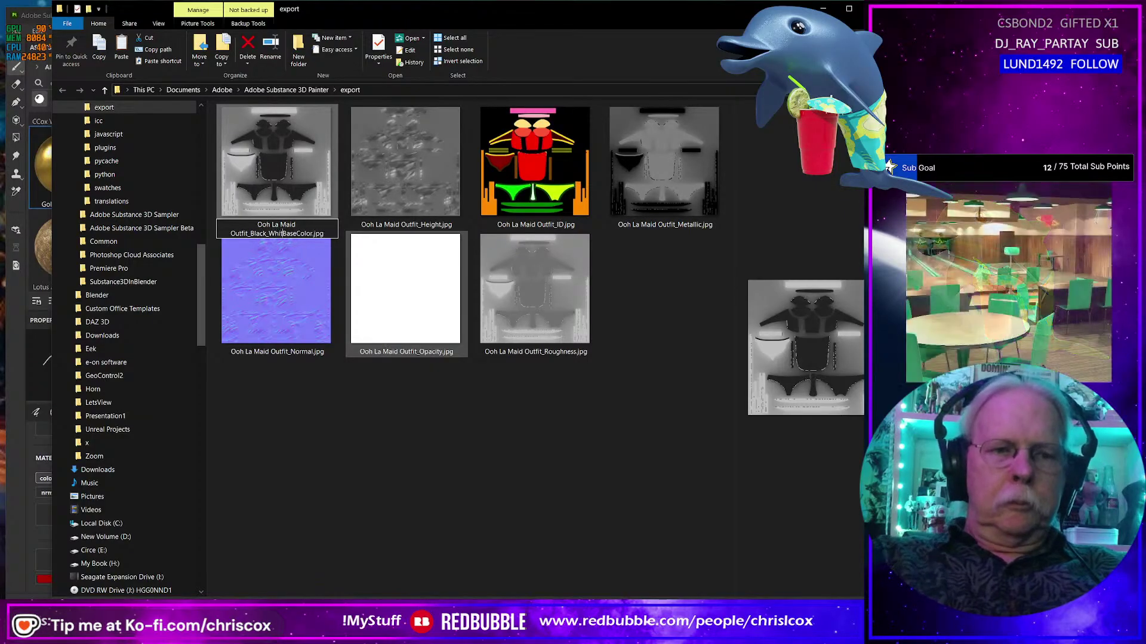
key(Return)
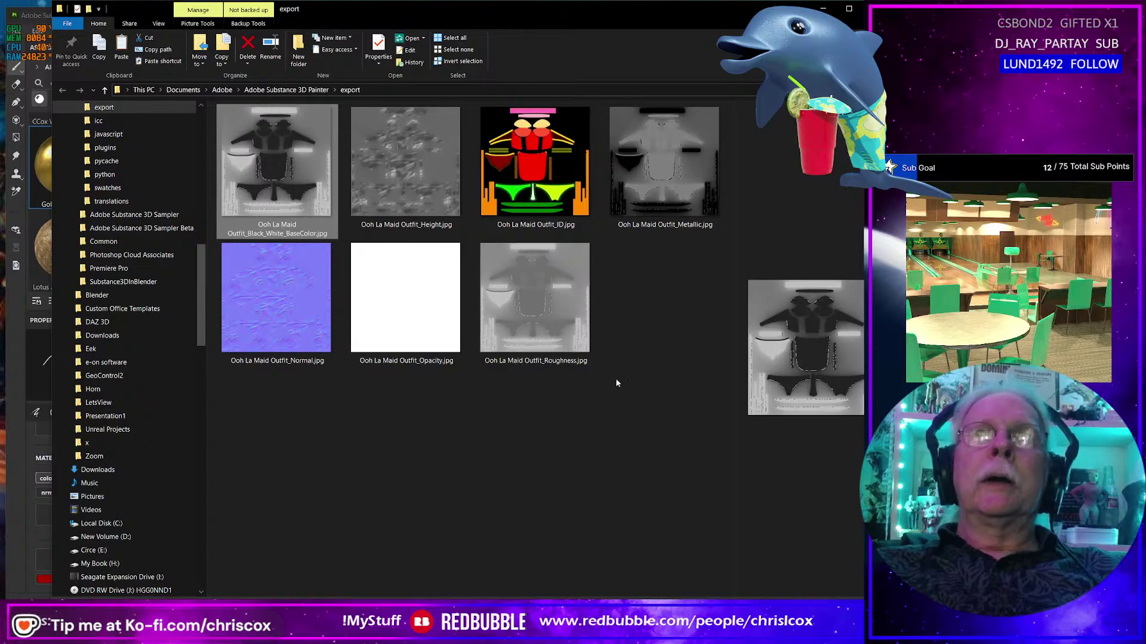
Move all exported textures except the ID map into French Maid's Runtime\Textures\CCox\Ooh La Maid folder.
click(555, 221)
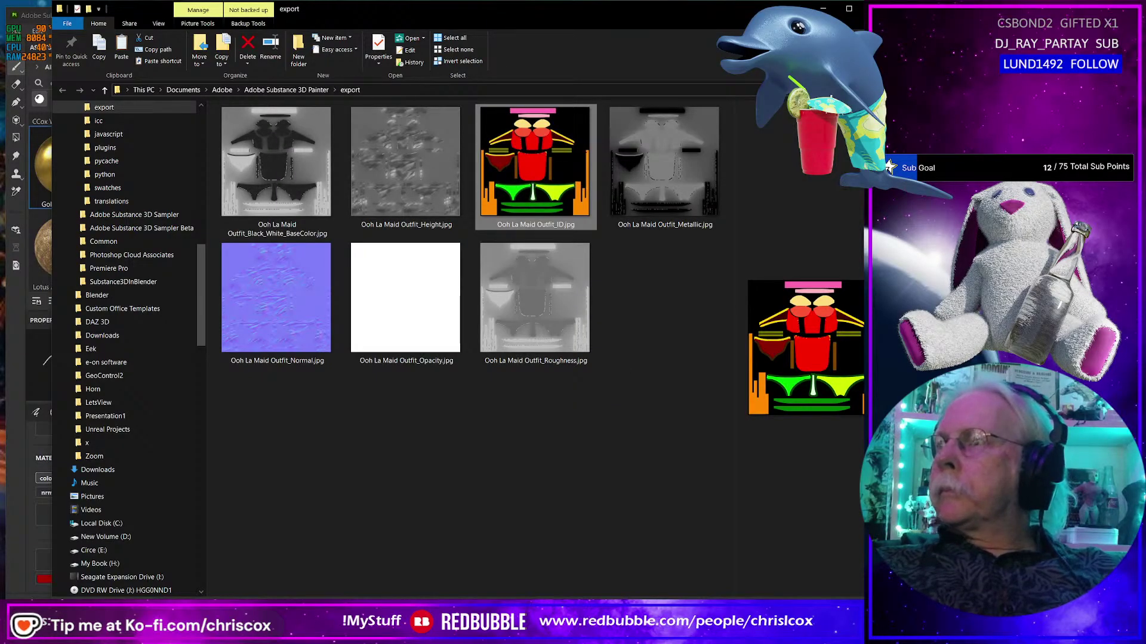
key(alt+Tab)
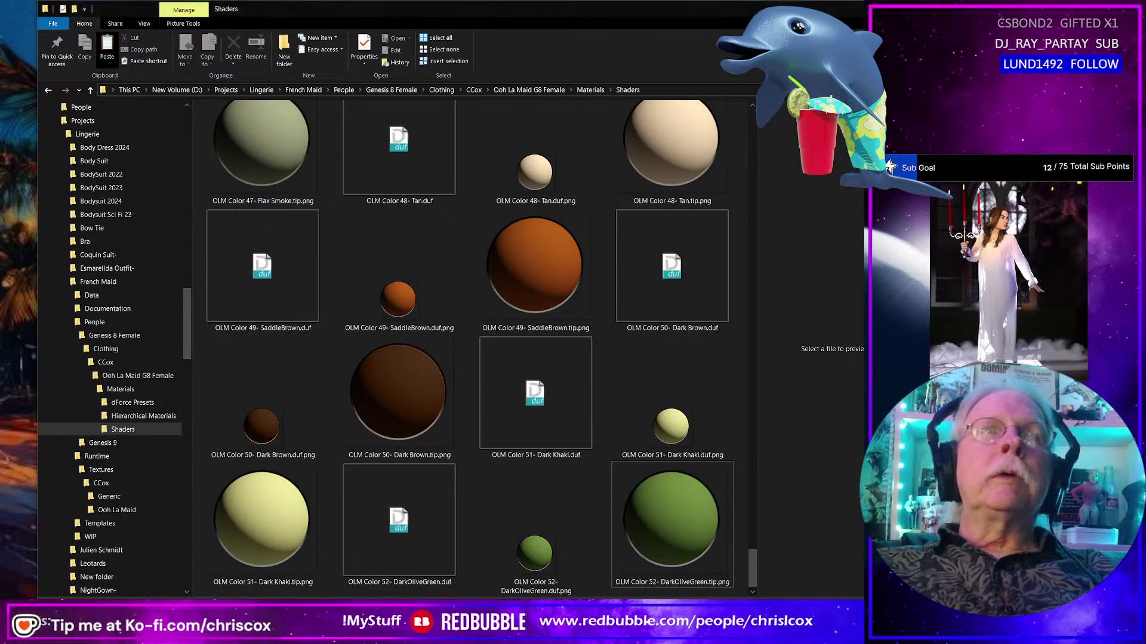
click(100, 537)
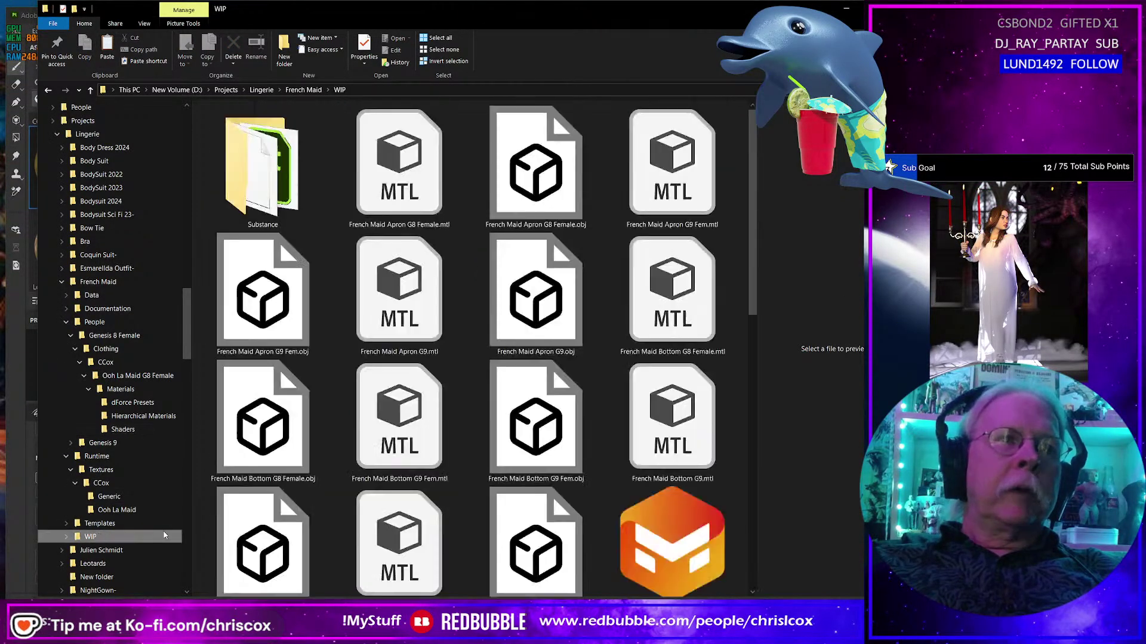
click(117, 511)
drag(470, 18, 704, 18)
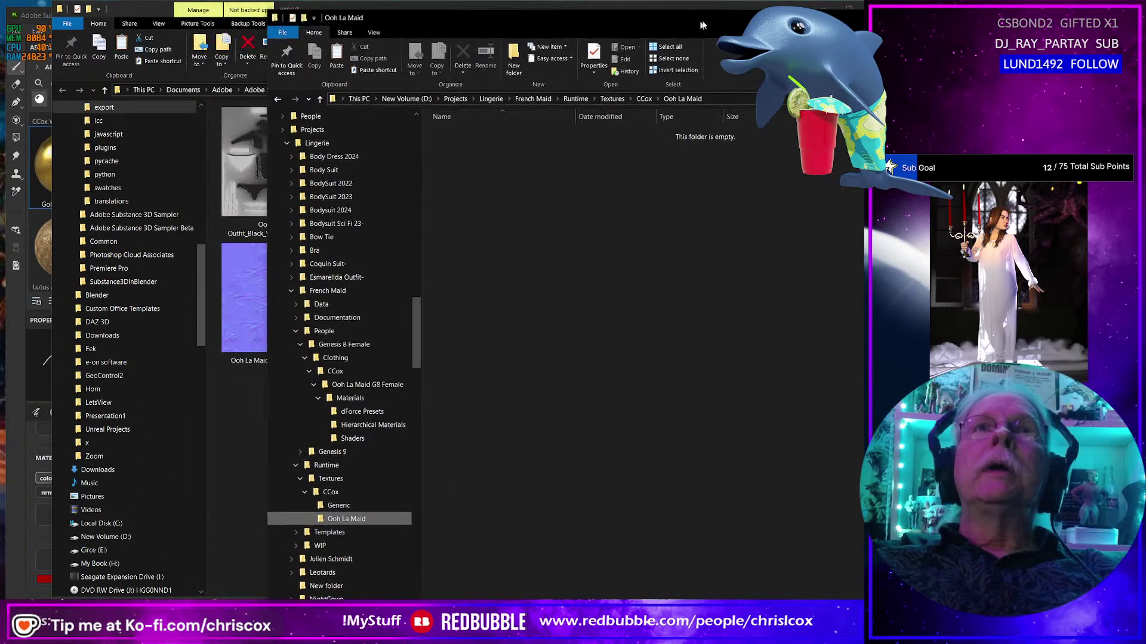
key(alt+Tab)
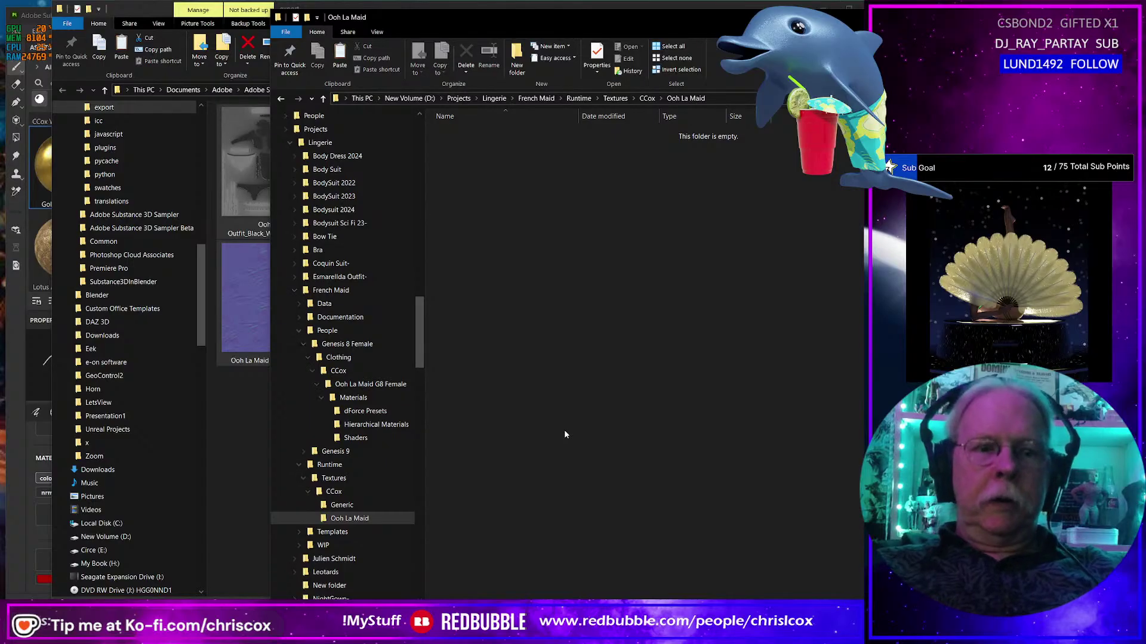
key(alt+Tab)
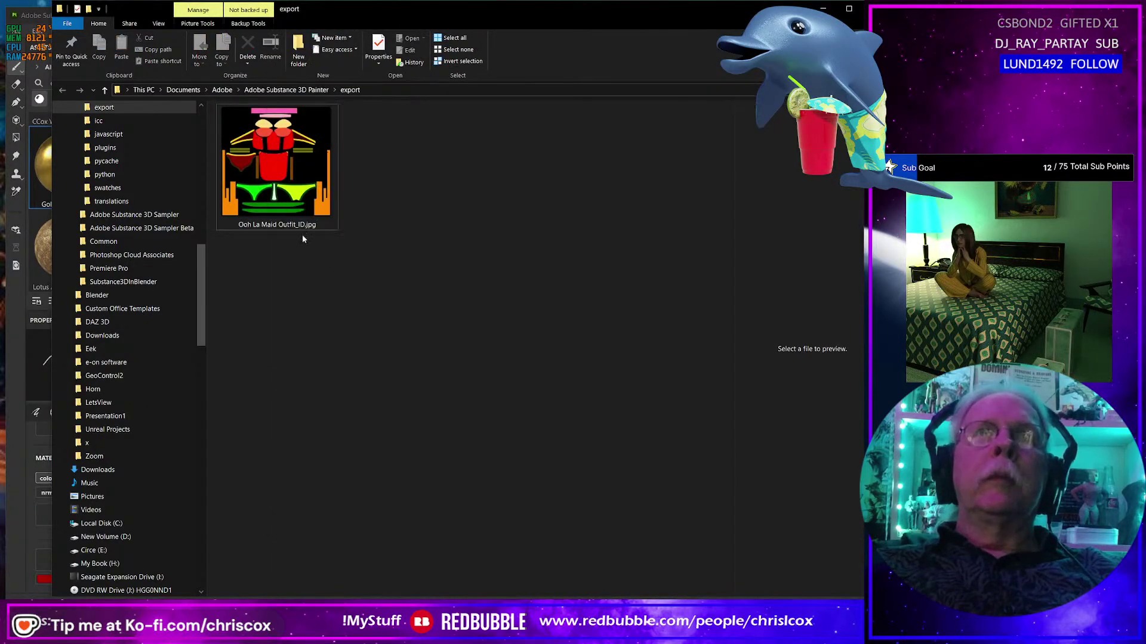
Move Ooh La Maid Outfit_ID.jpg into the French Maid WIP folder and open it in Photoshop, dismissing the plug-in notice.
click(297, 196)
key(alt+Tab)
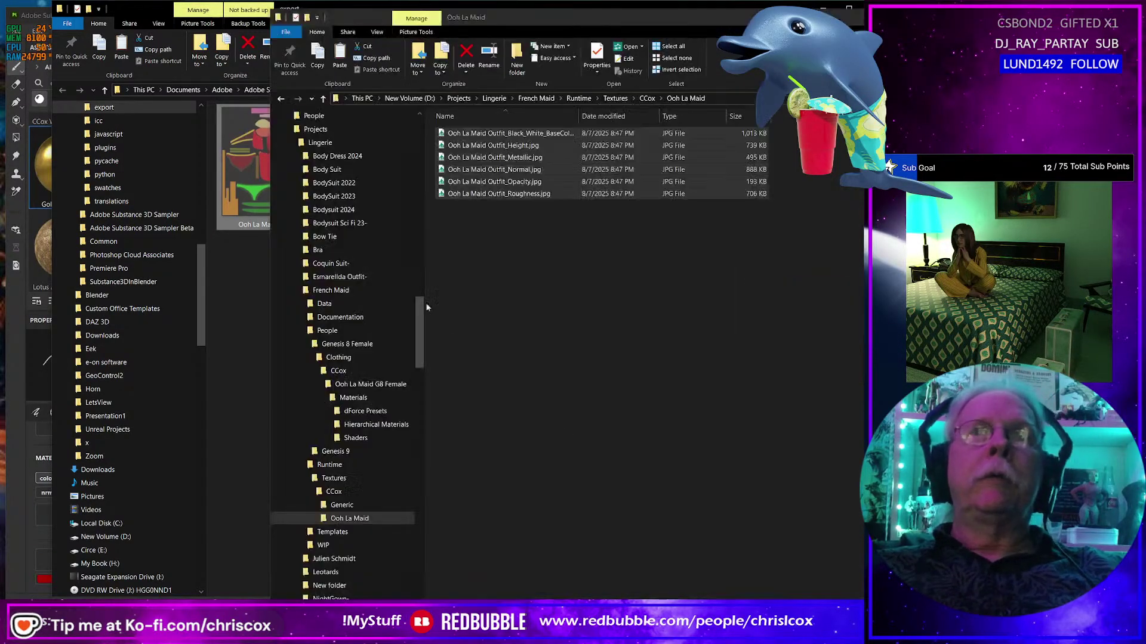
click(340, 546)
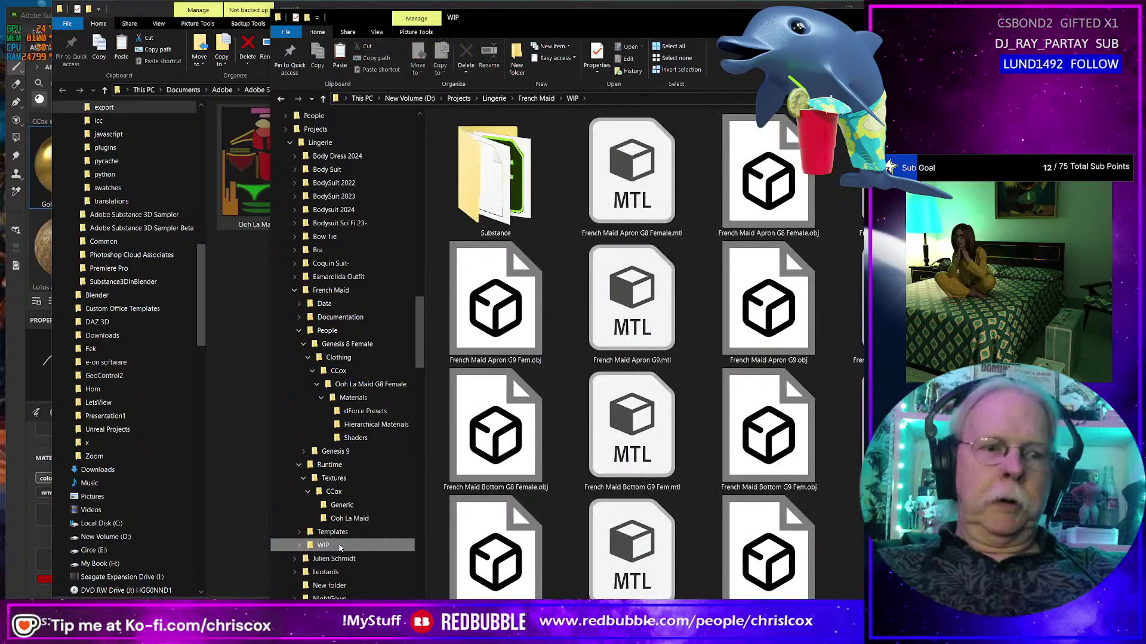
scroll(772, 529, down, 5)
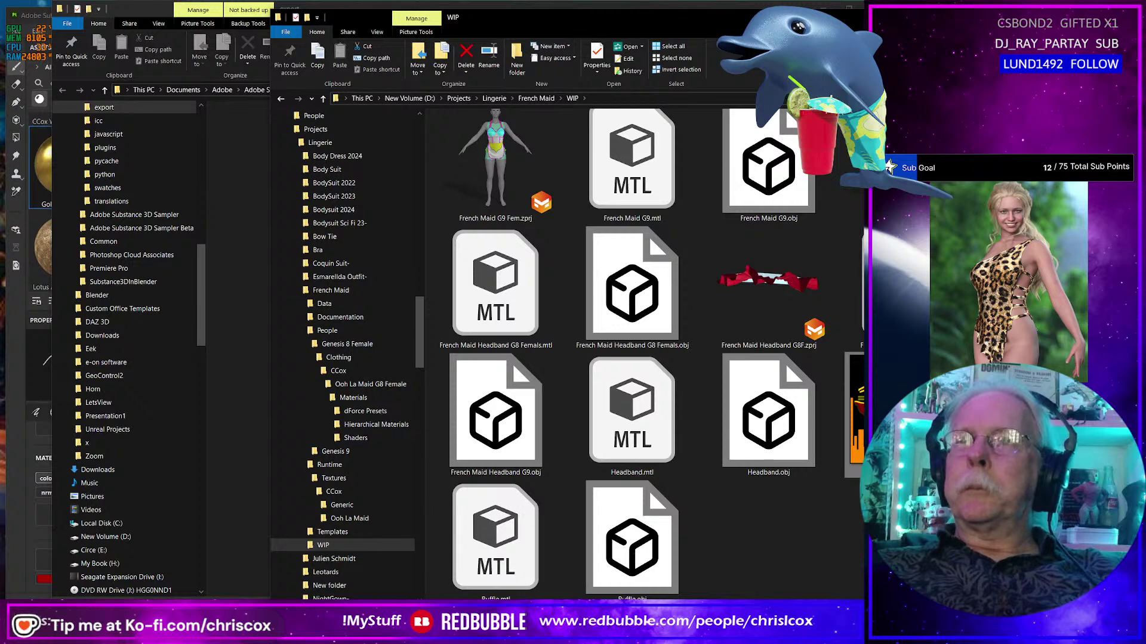
mouse_move(895, 477)
key(Escape)
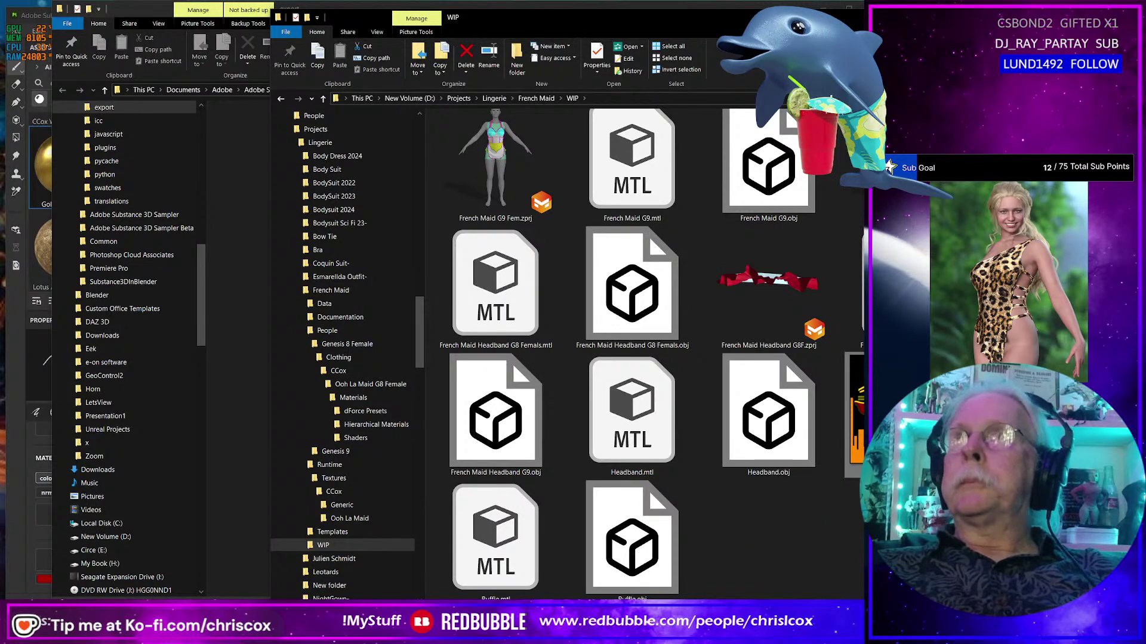
key(alt+F4)
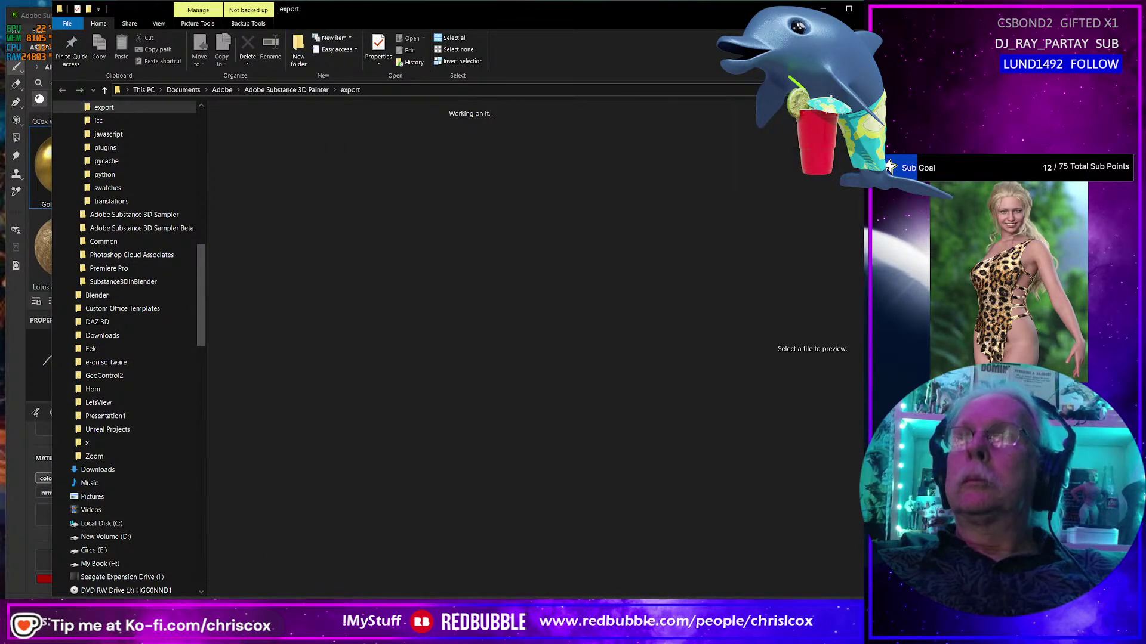
key(alt+Tab)
key(alt+Tab)
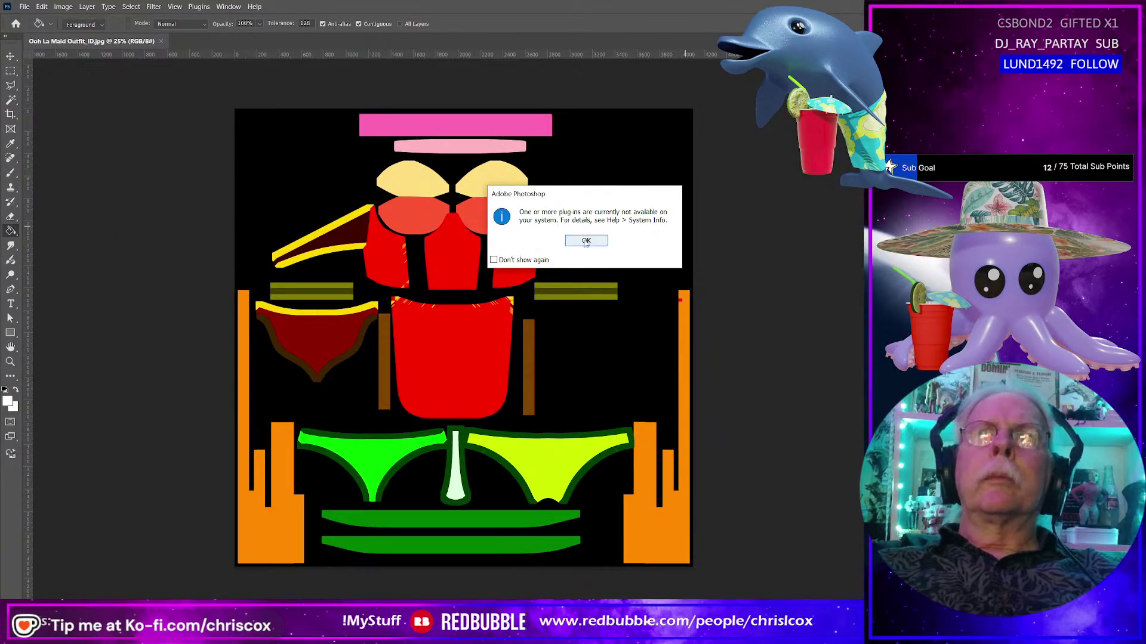
click(586, 241)
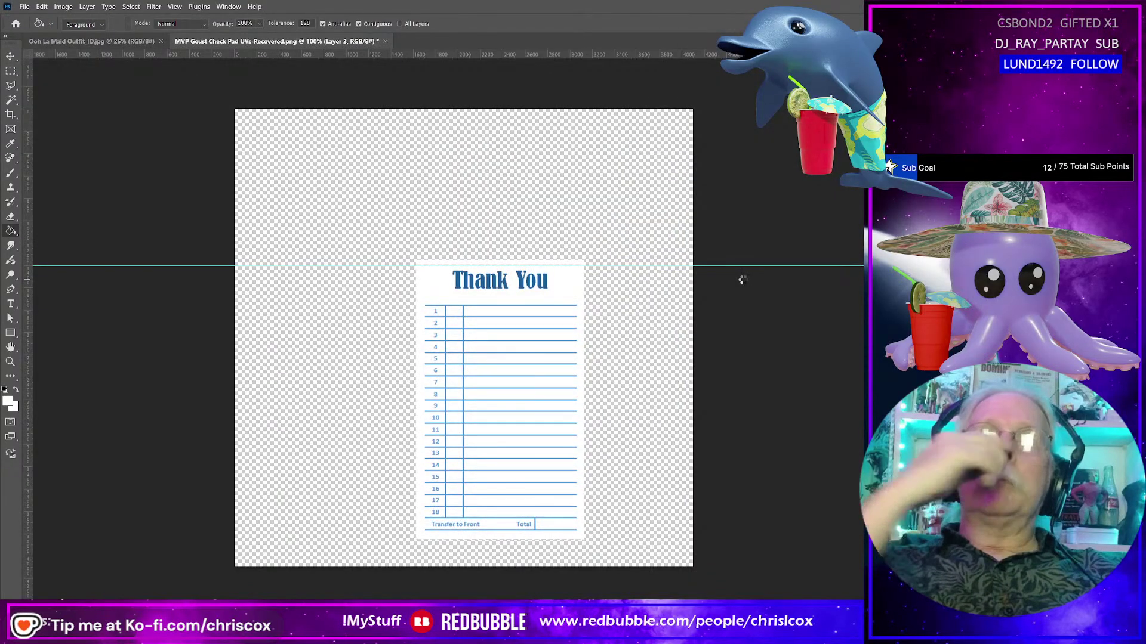
Save the recovered guest check pad document as MVP Geust Check Pad UVs-Recovered.psd in MVP Server's WIP folder and close it.
click(382, 42)
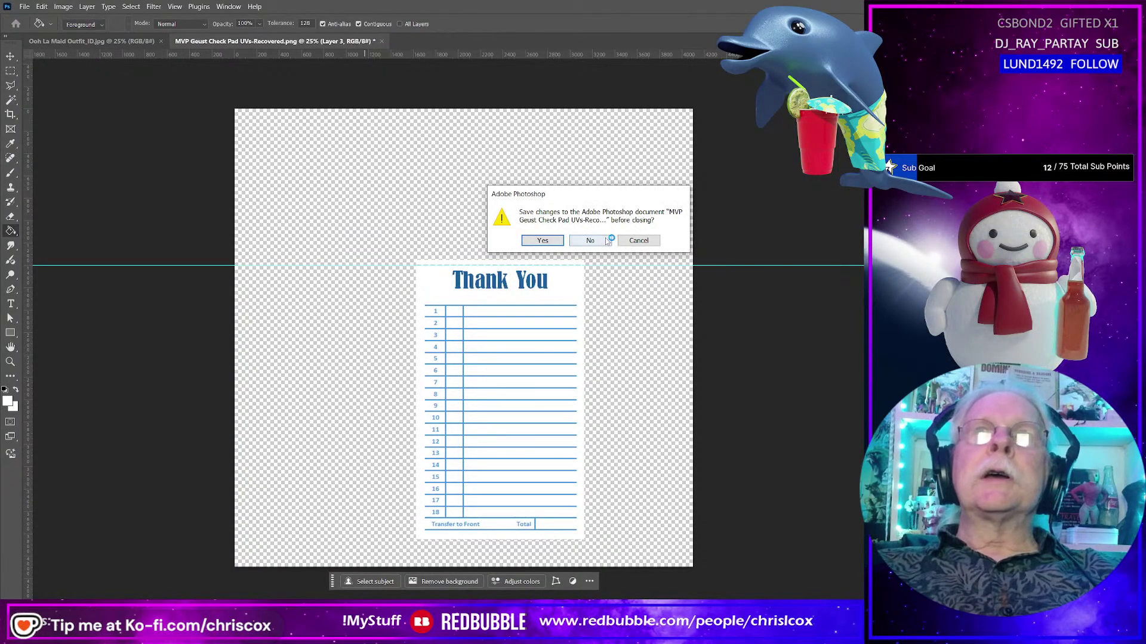
click(553, 242)
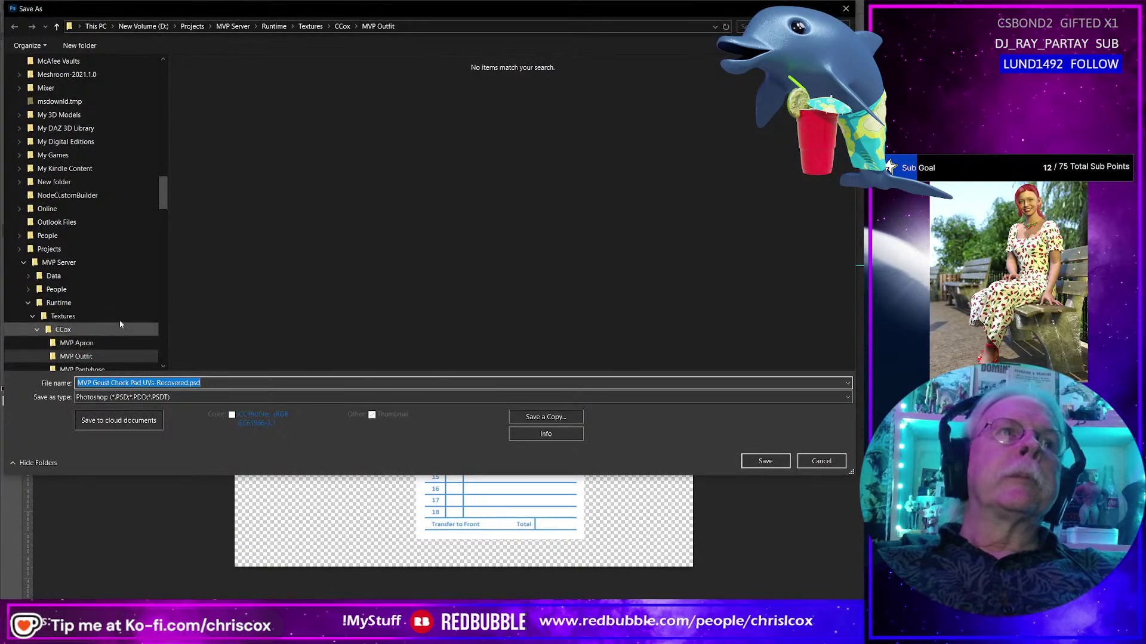
scroll(112, 315, down, 2)
scroll(112, 314, down, 2)
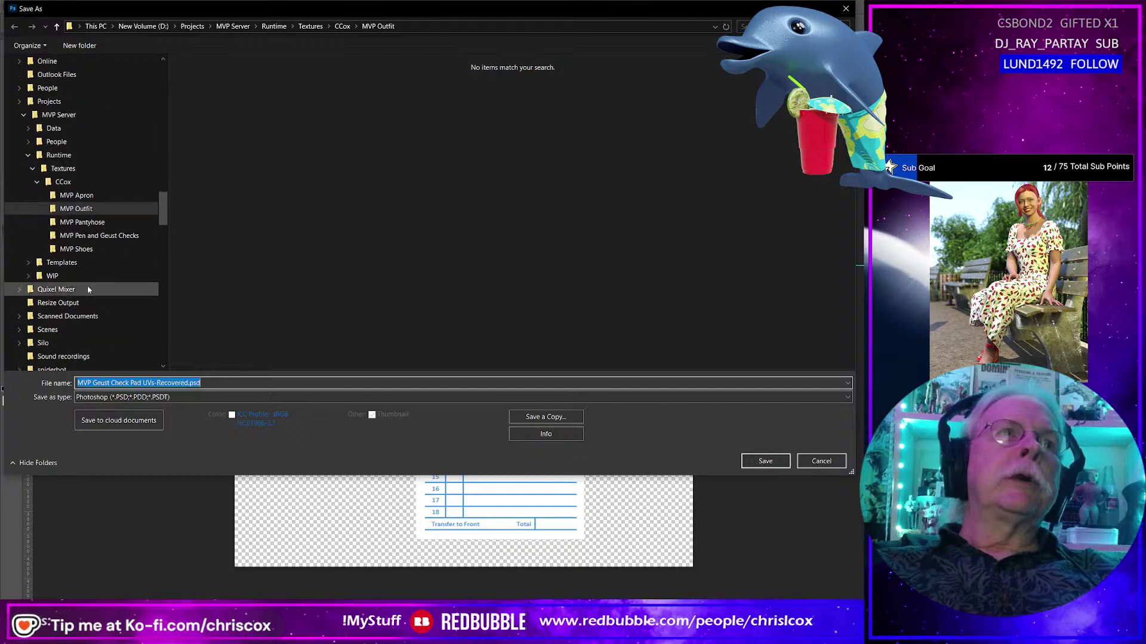
click(74, 275)
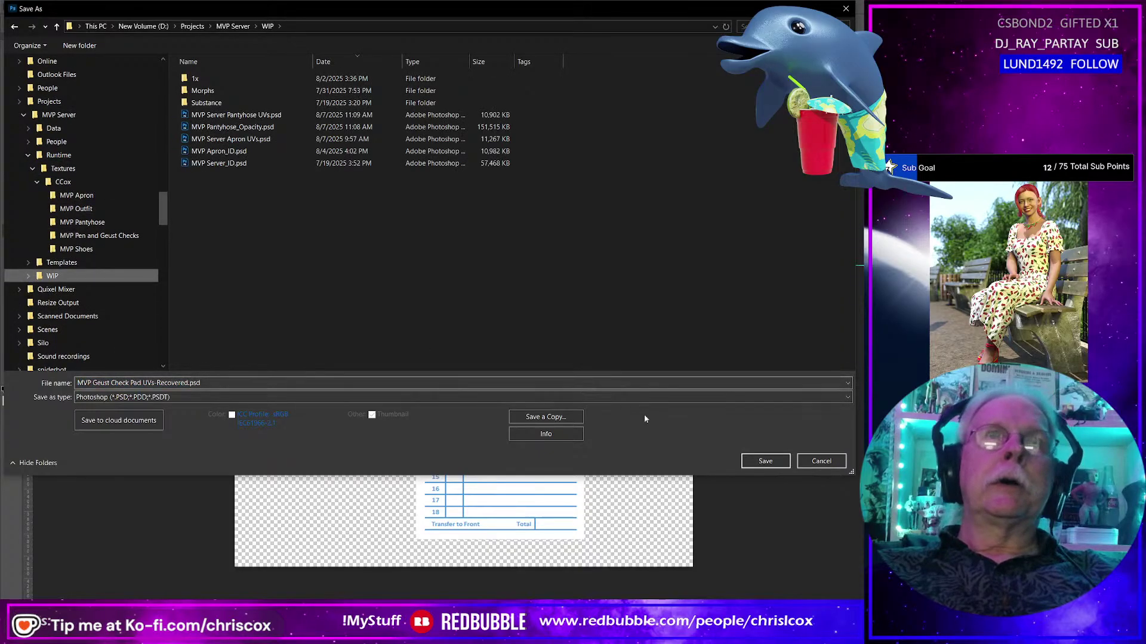
click(765, 461)
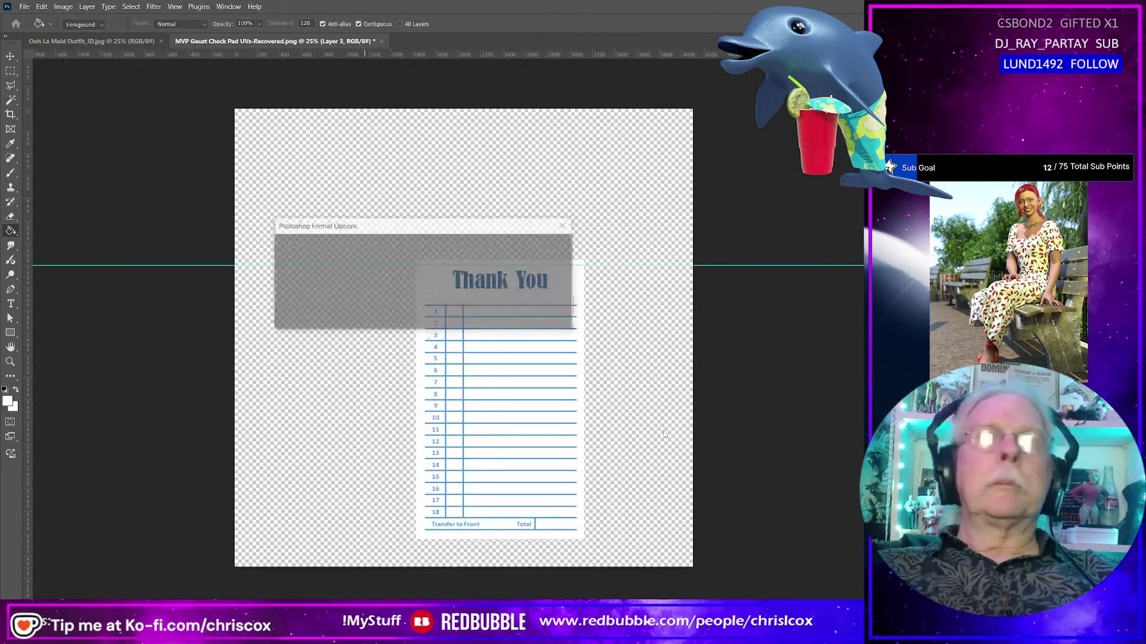
click(550, 247)
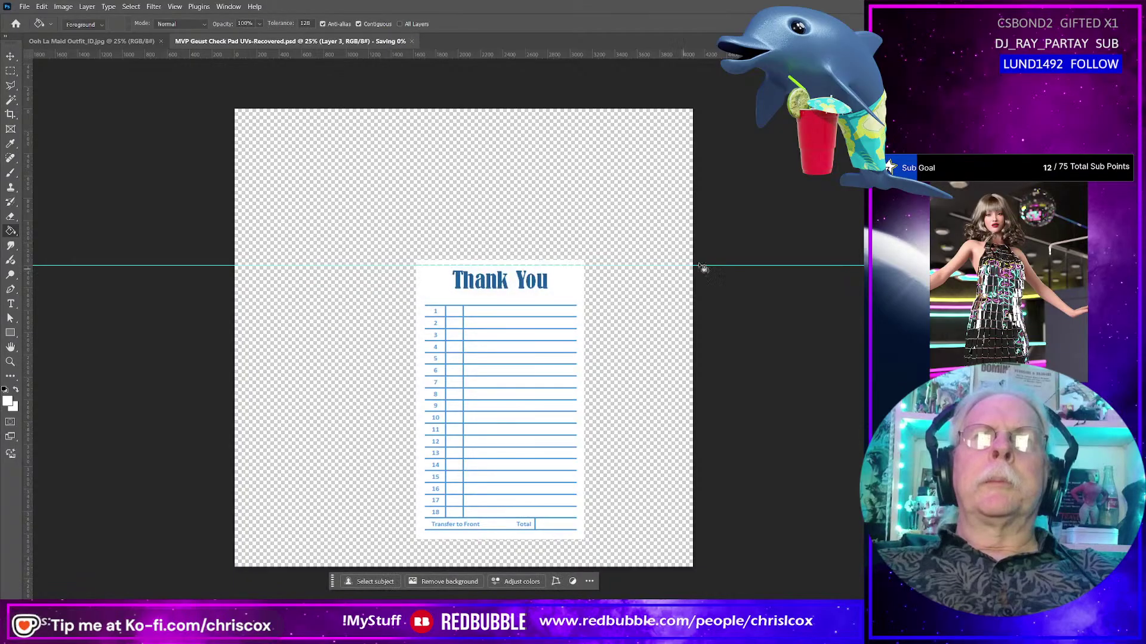
key(ctrl+w)
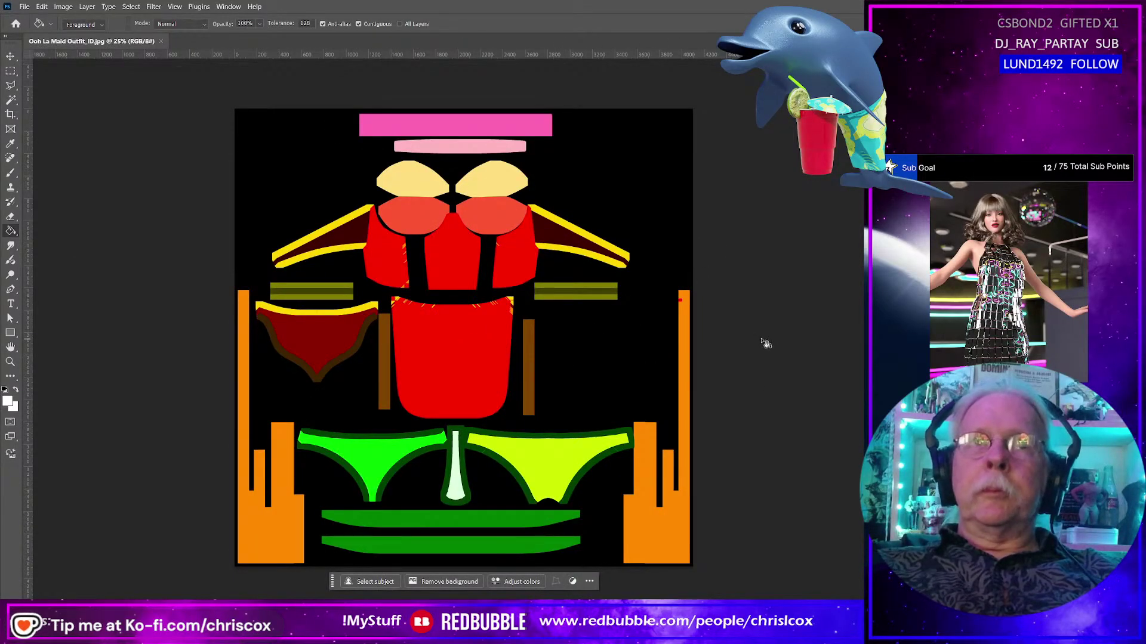
Place Ooh La Maid UVs.png from French Maid's Templates\CCox\Ooh La Maid folder into the ID map document at its default size.
drag(799, 7, 699, 28)
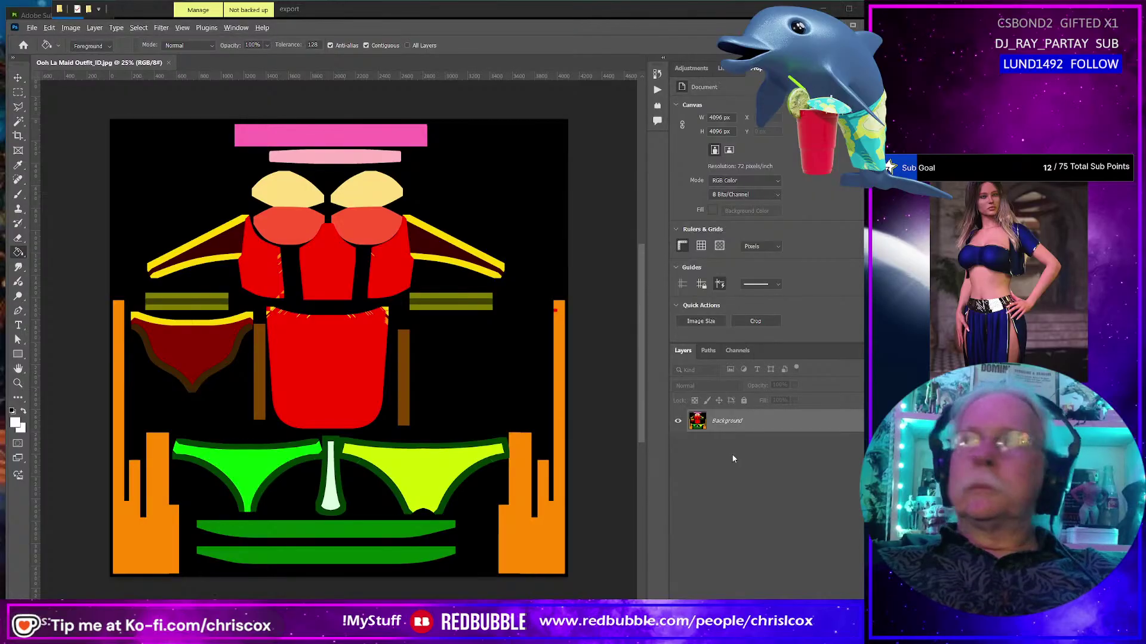
key(alt+Tab)
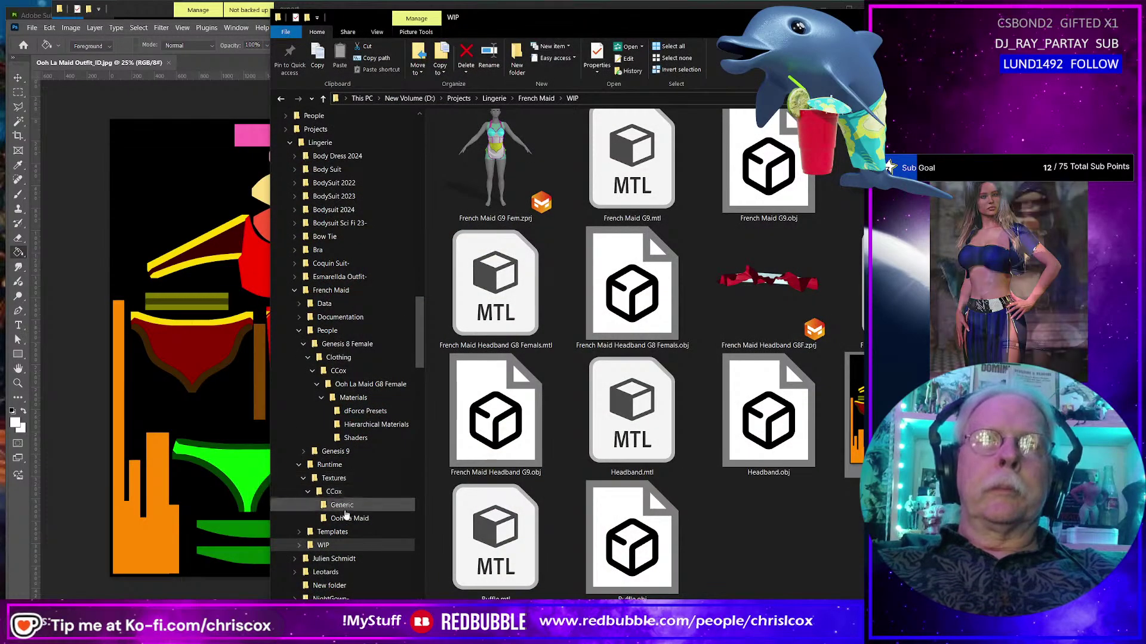
click(332, 532)
double_click(467, 130)
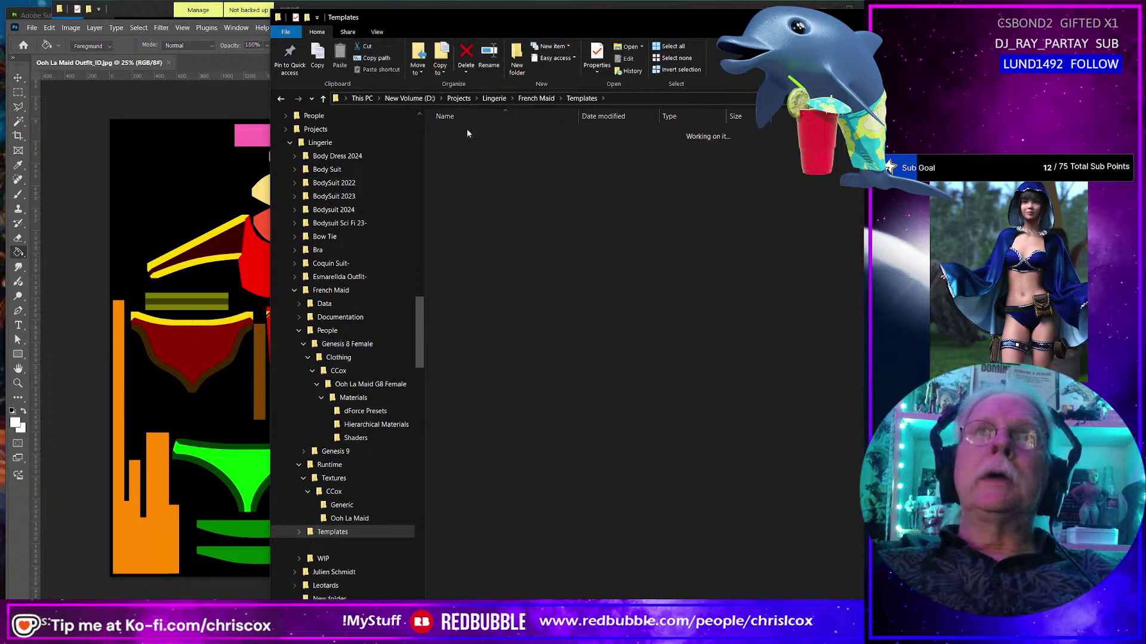
double_click(476, 136)
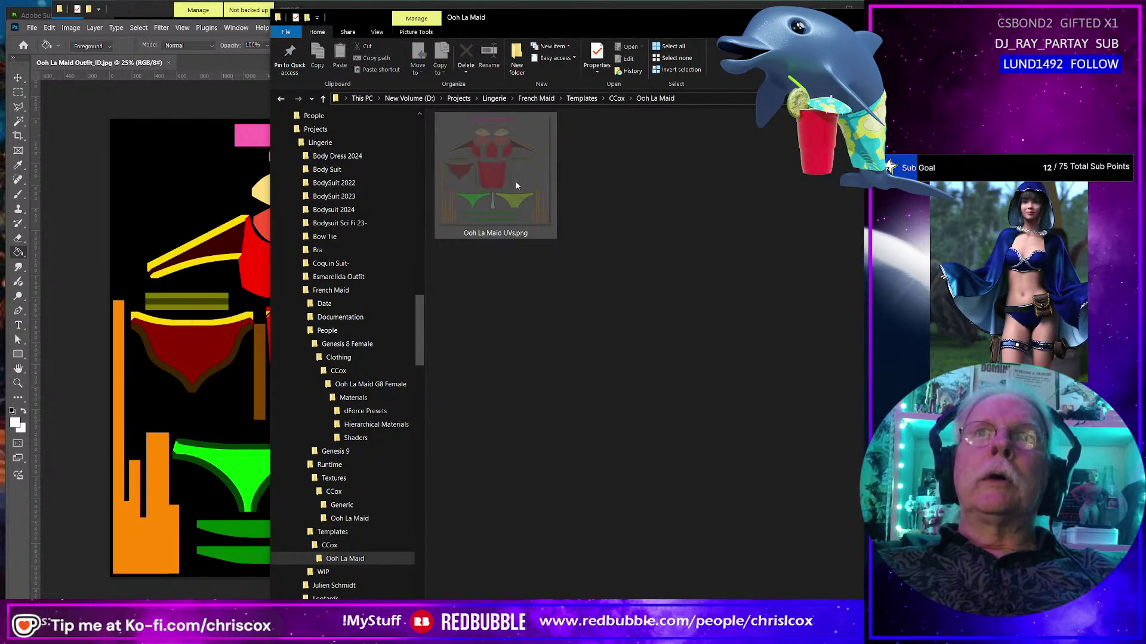
mouse_move(517, 186)
drag(517, 185, 82, 266)
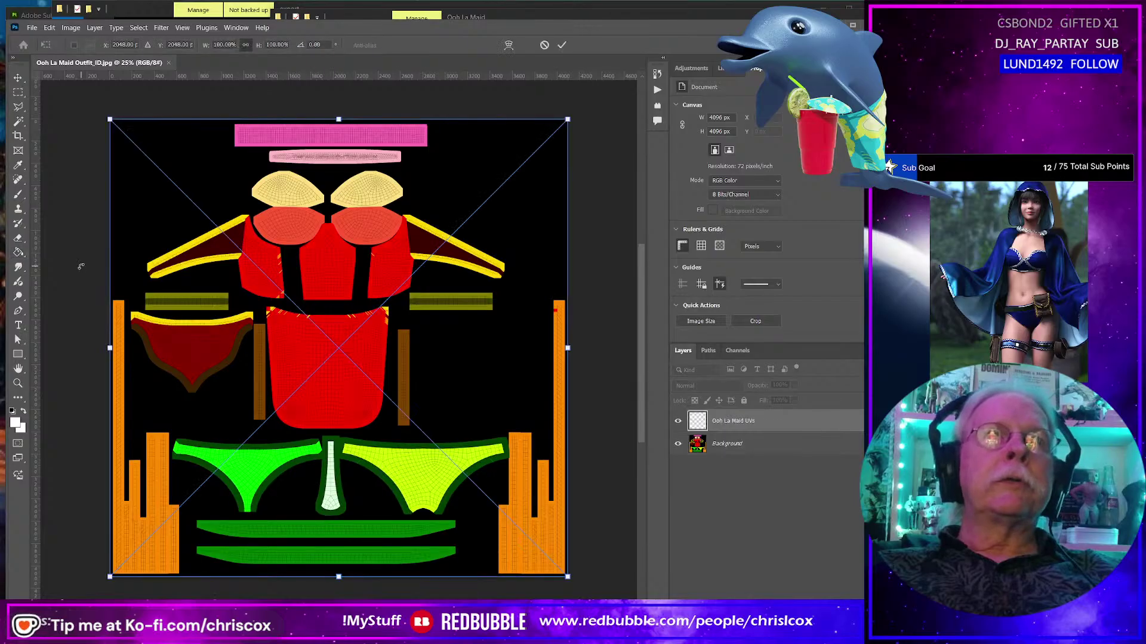
key(Return)
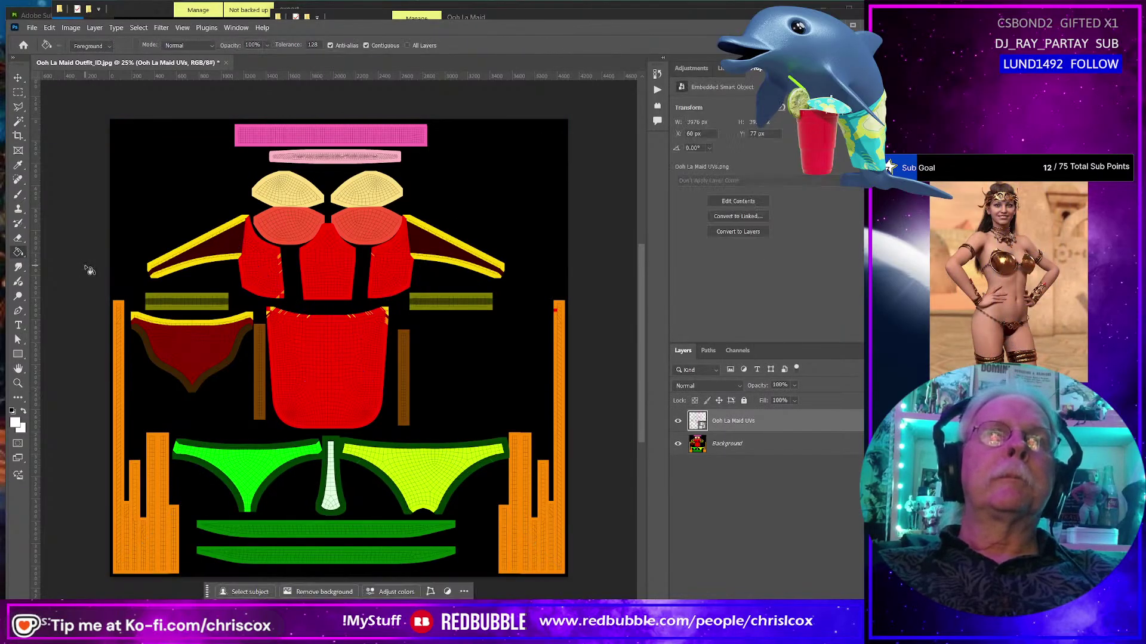
Magic Wand-select the empty area around the UV islands and fill it with black on the Background layer.
click(23, 121)
click(464, 133)
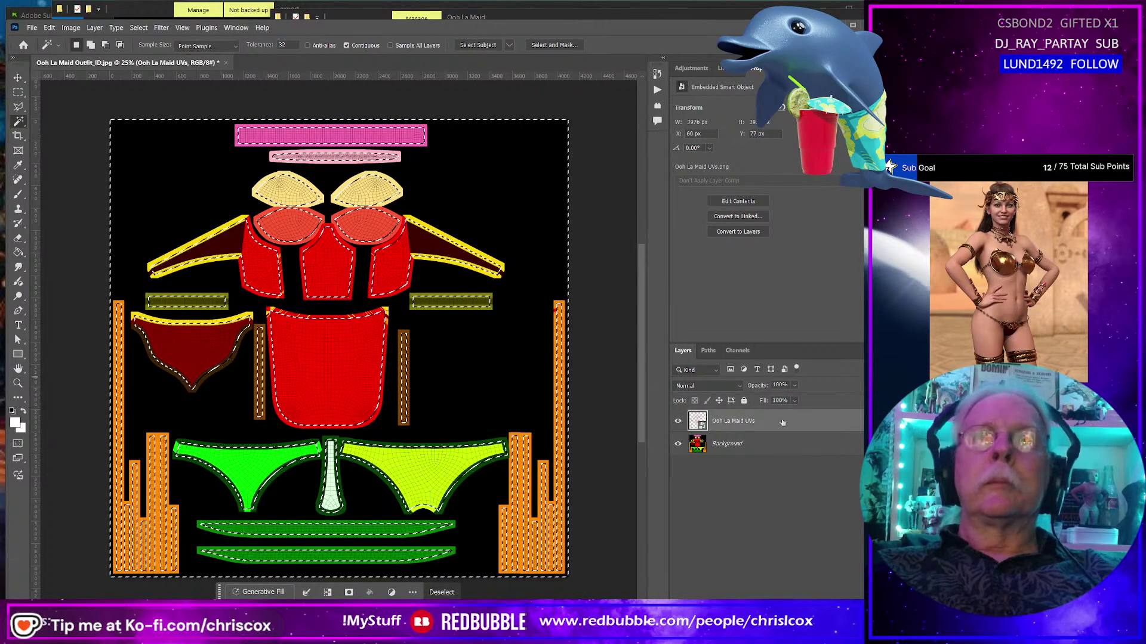
click(746, 443)
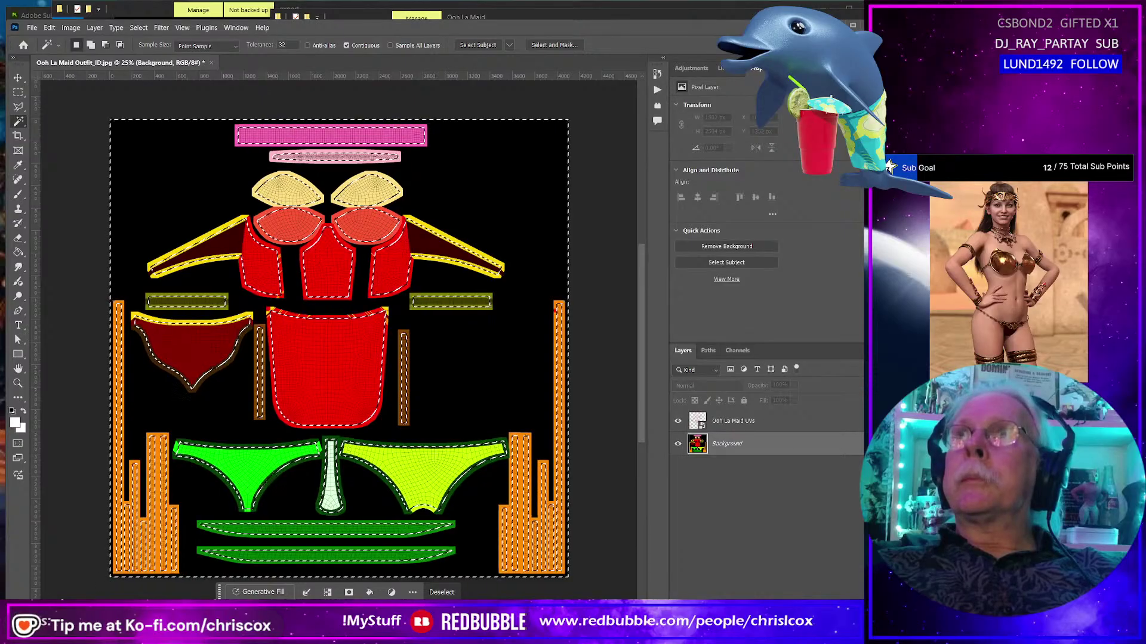
key(ctrl+d)
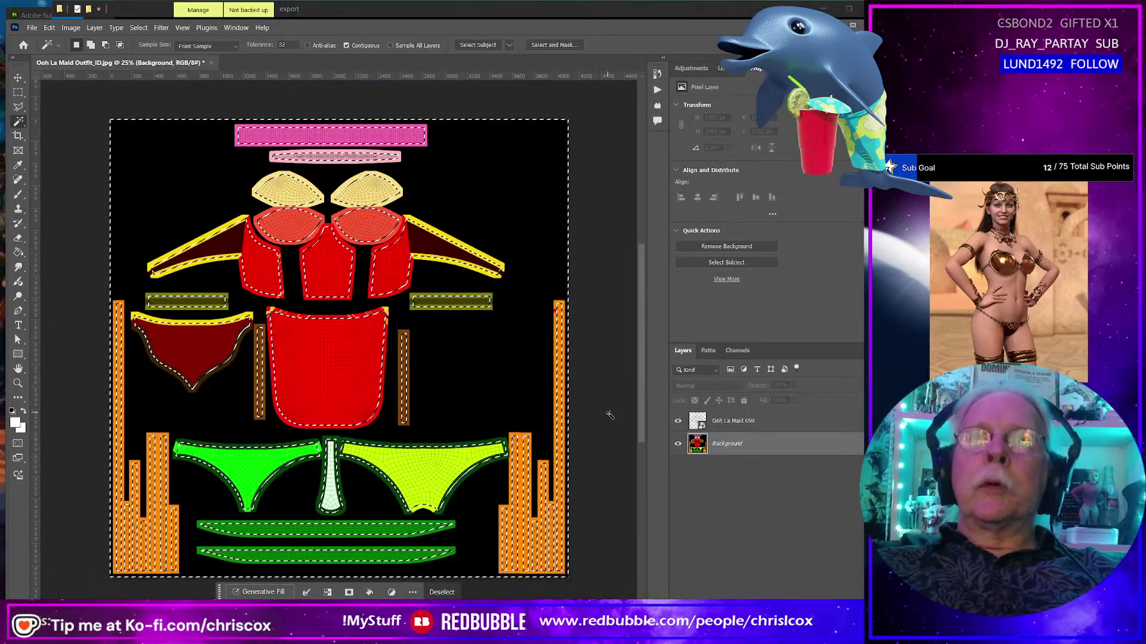
click(12, 411)
key(i)
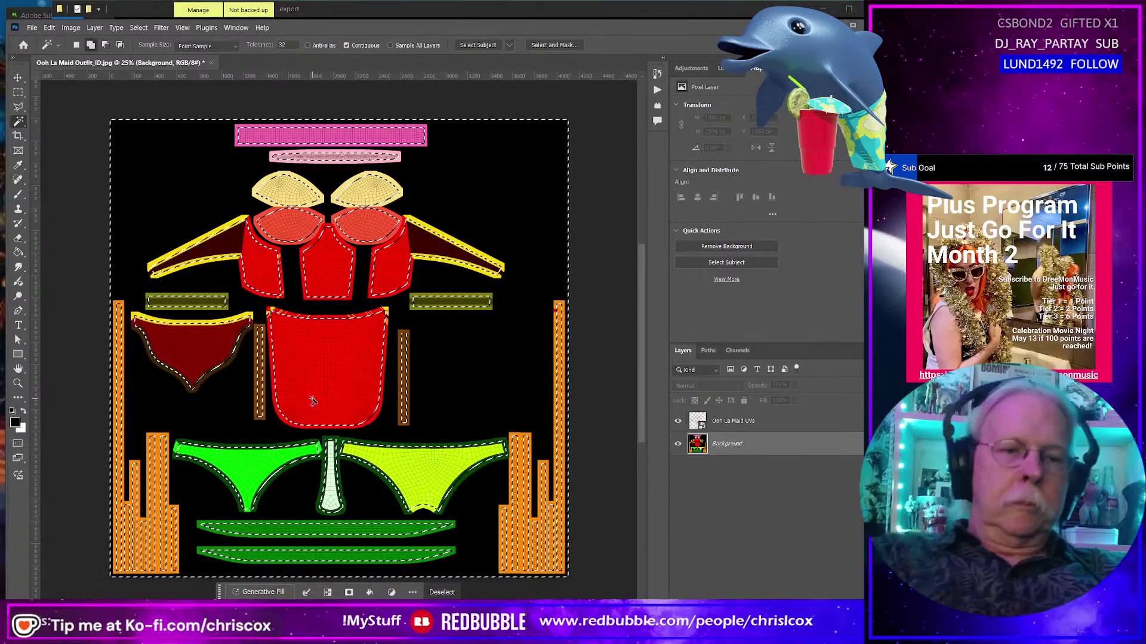
key(shift+BackSpace)
key(Return)
key(w)
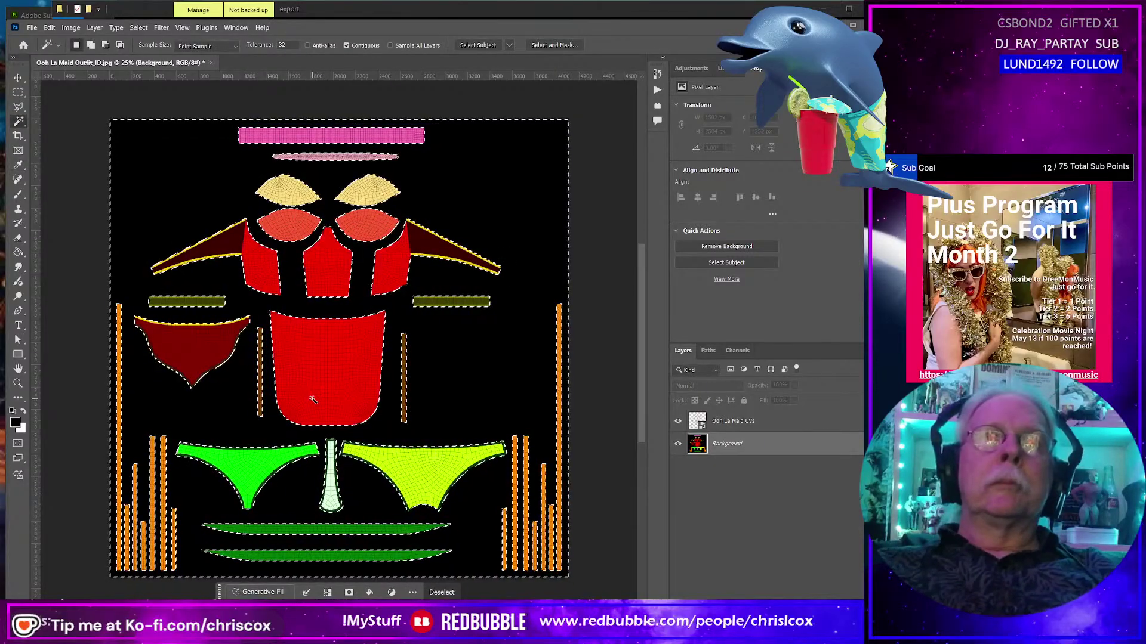
Invert the selection and fill the UV islands with white on a new layer above Background.
key(ctrl+shift+i)
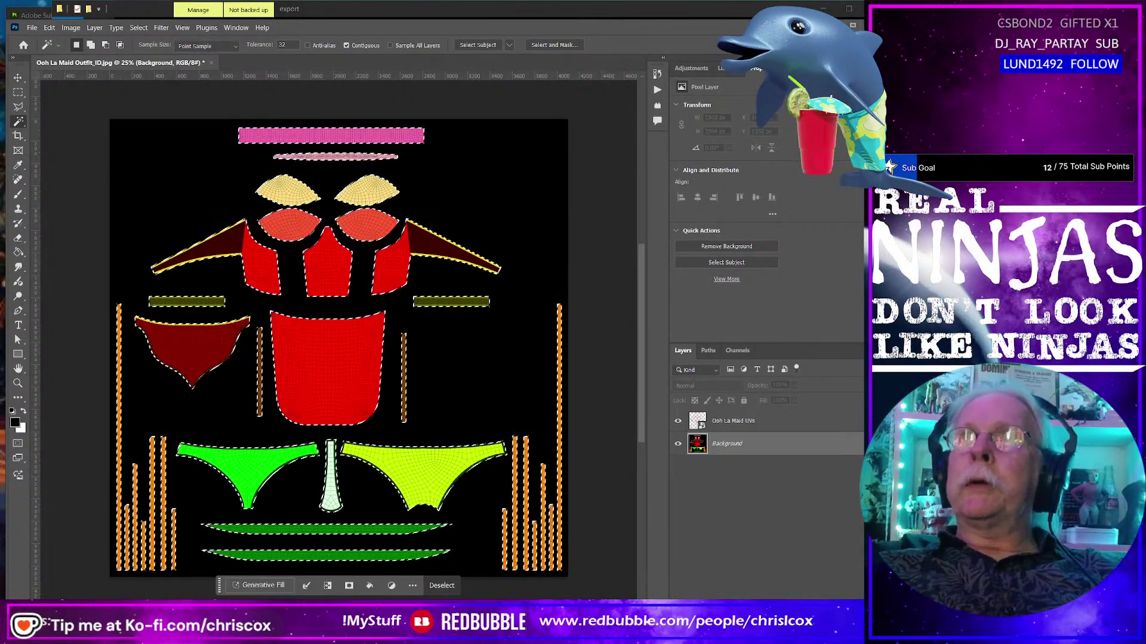
key(ctrl+shift+n)
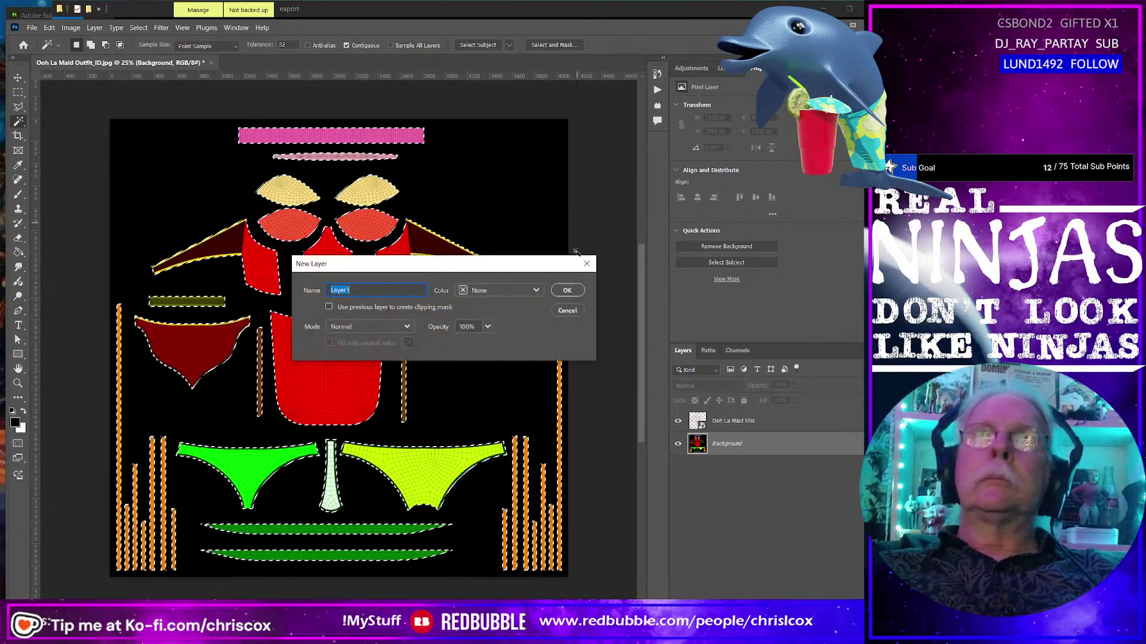
click(568, 290)
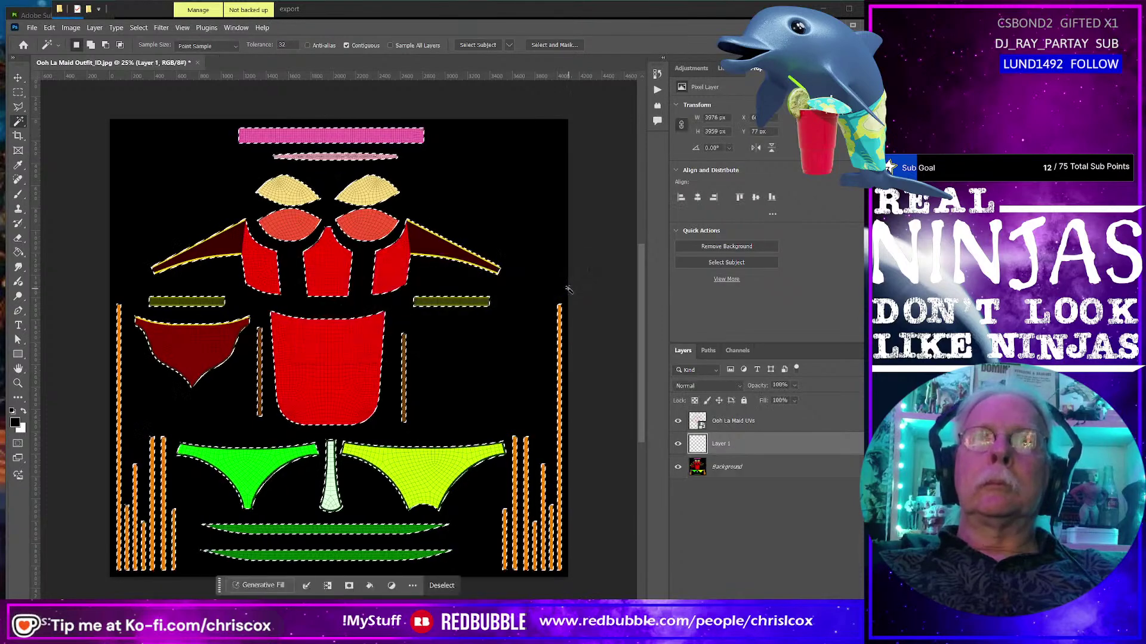
click(23, 413)
key(shift+F5)
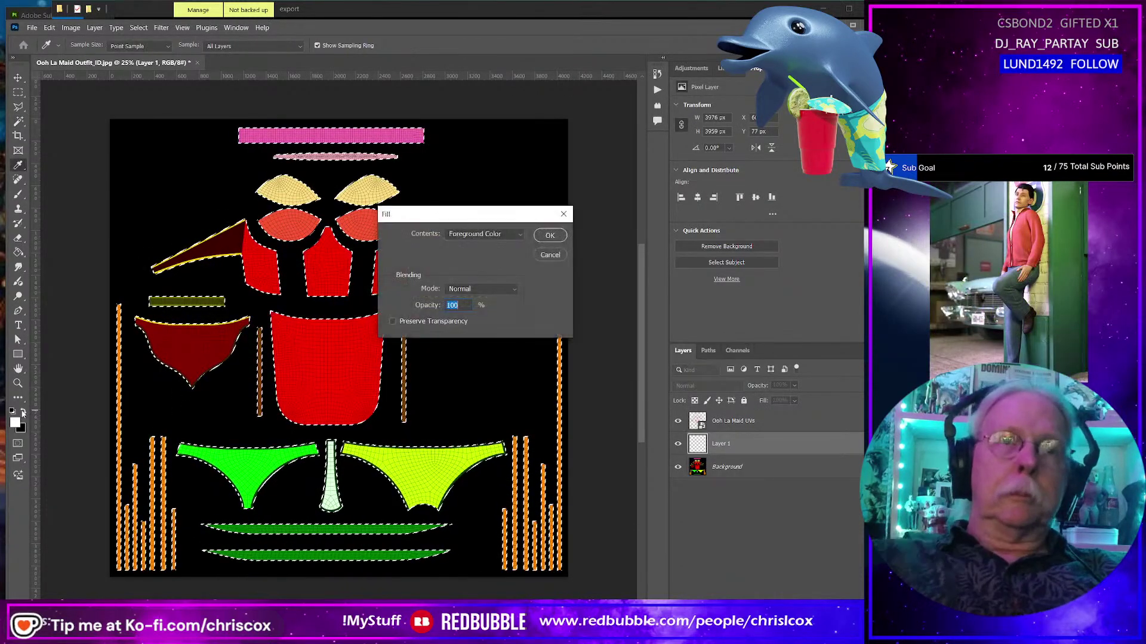
key(Return)
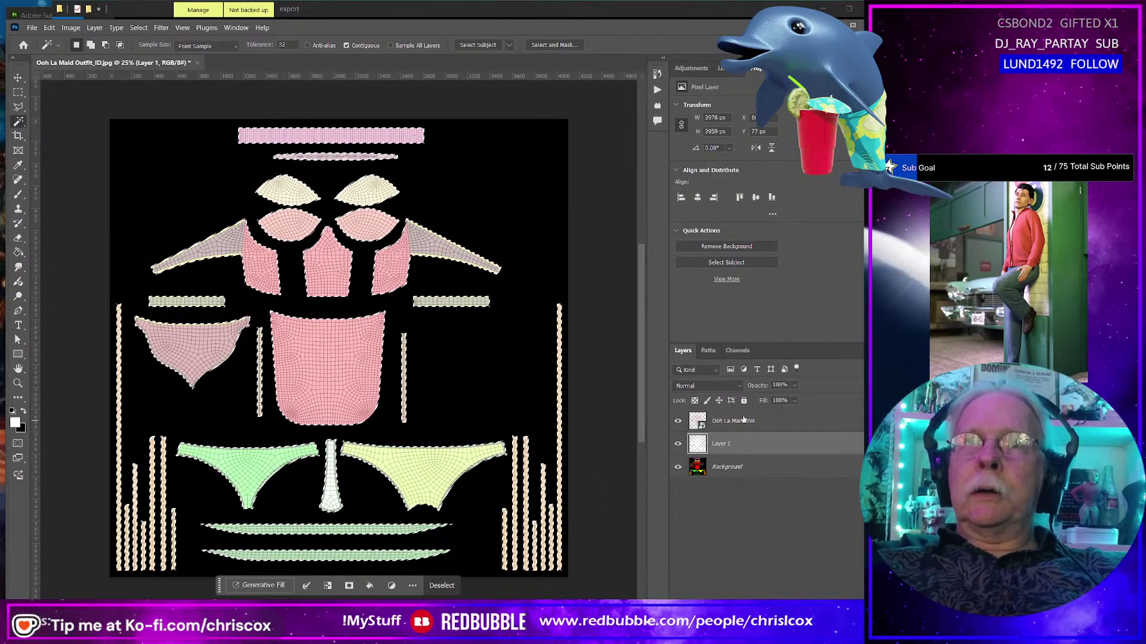
Convert the Background into a regular layer and move the Ooh La Maid UVs layer to the bottom of the stack.
drag(743, 420, 746, 456)
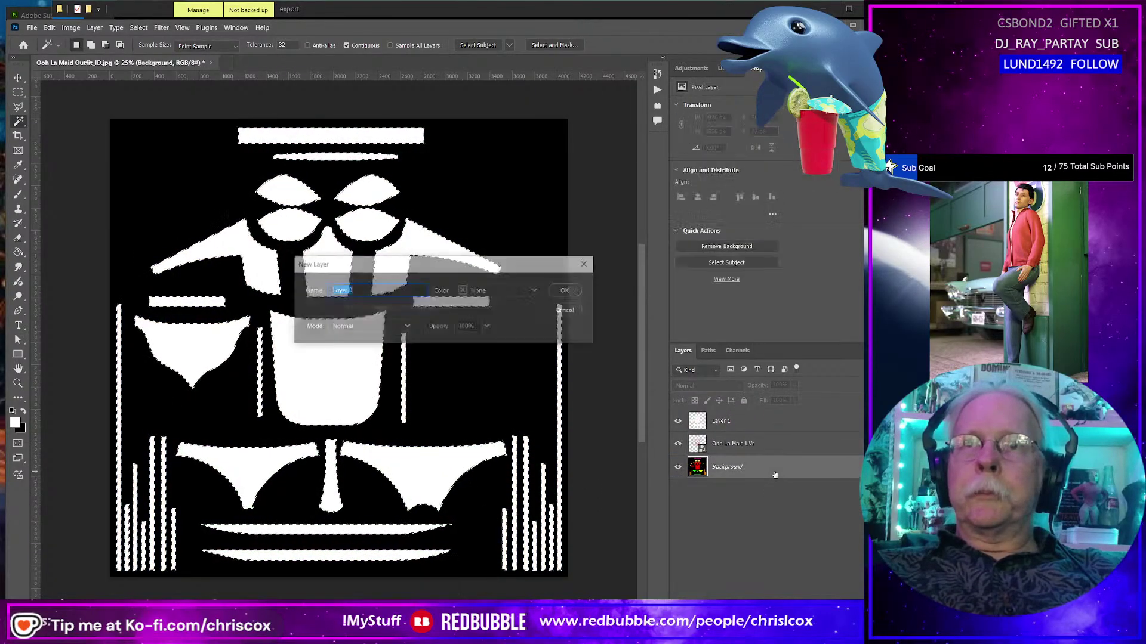
key(Return)
drag(746, 443, 769, 488)
click(760, 443)
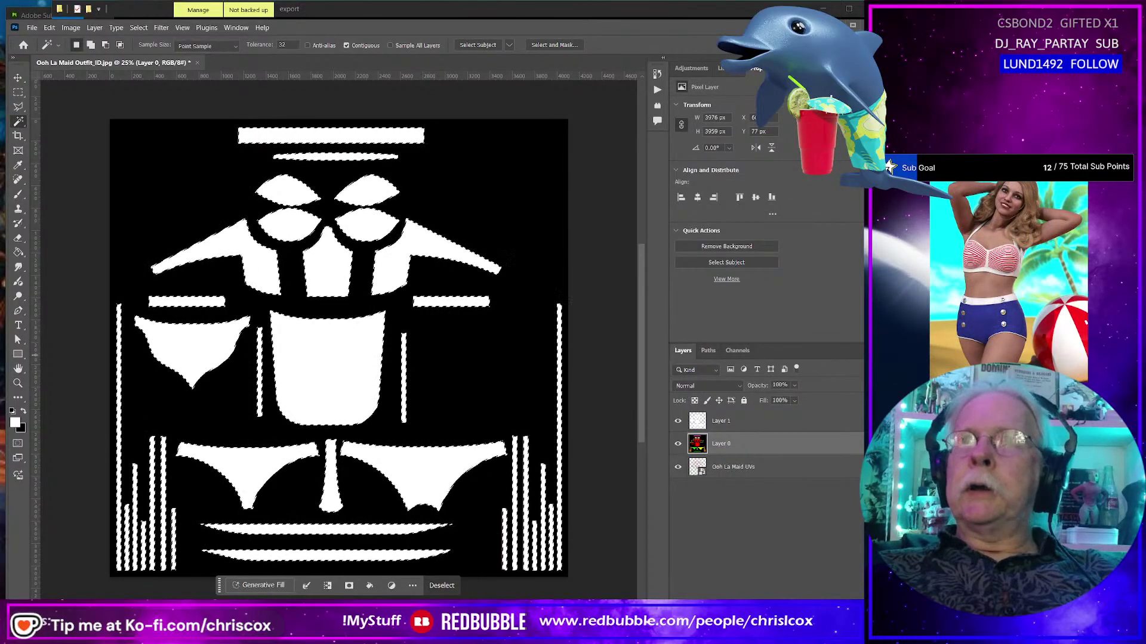
Add a new layer, clear the selection, fill the layer with black and place it directly below Layer 0.
key(ctrl+shift+n)
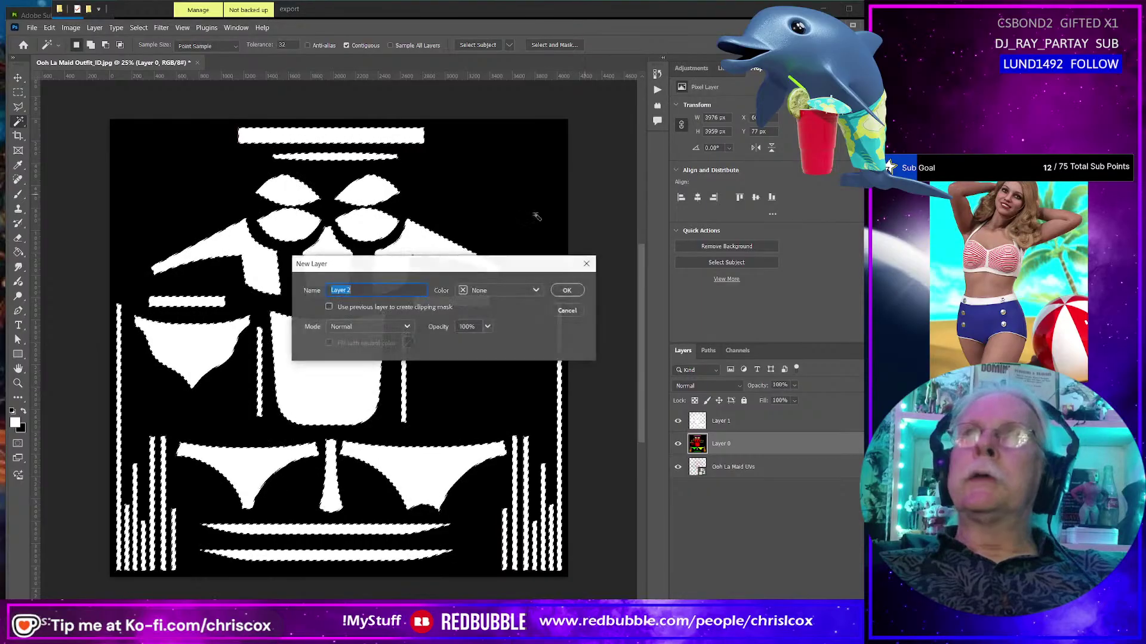
click(567, 290)
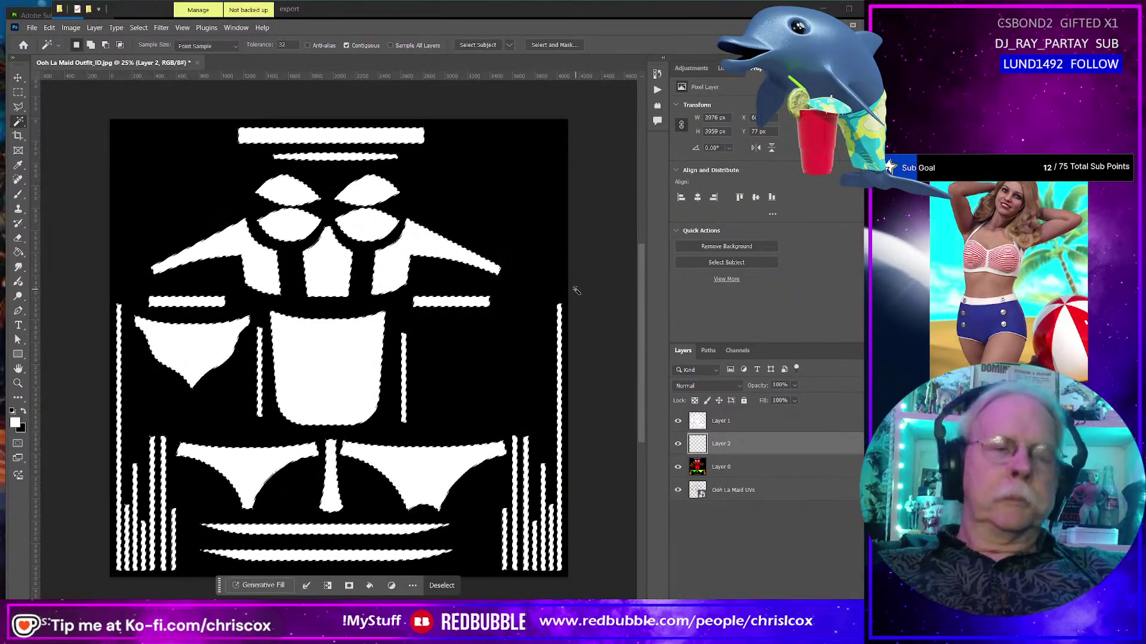
key(ctrl+d)
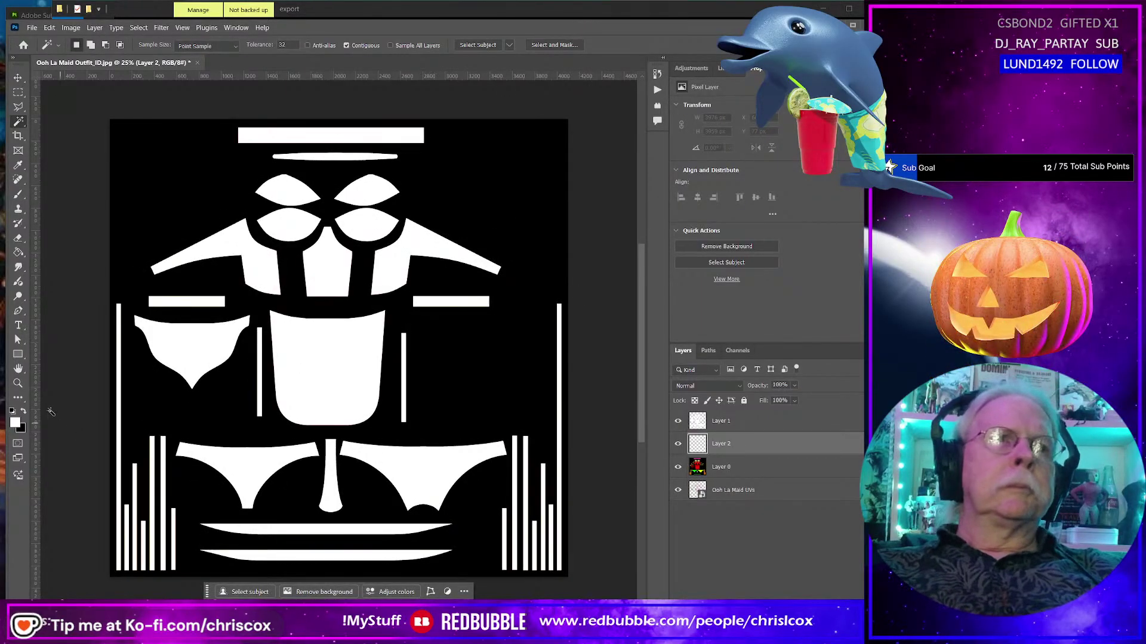
click(25, 412)
click(18, 252)
click(136, 230)
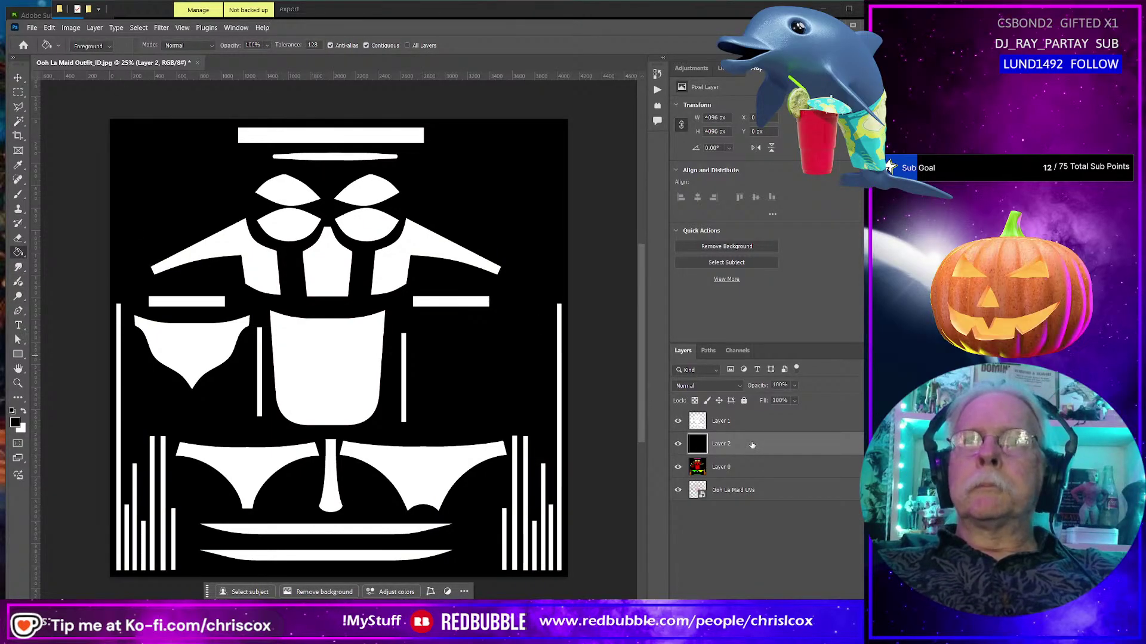
drag(749, 445, 719, 478)
Hide the white Layer 1 and select the bright green panty piece's dark green borders on Layer 0 with the Magic Wand.
click(679, 421)
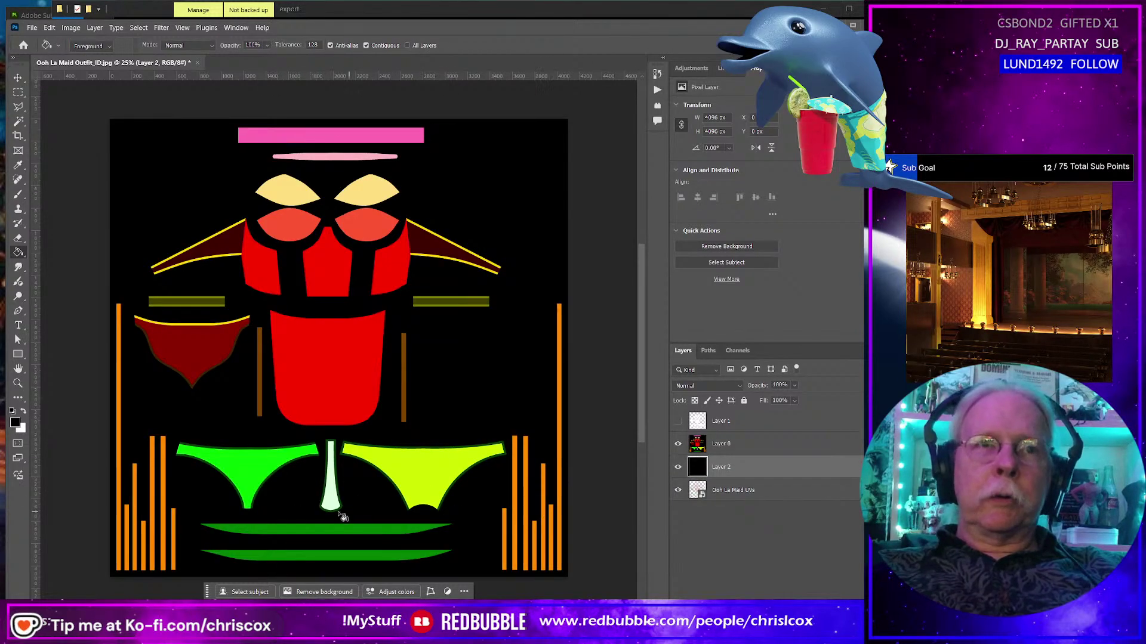
alt+scroll(264, 492, up, 5)
alt+scroll(264, 491, down, 2)
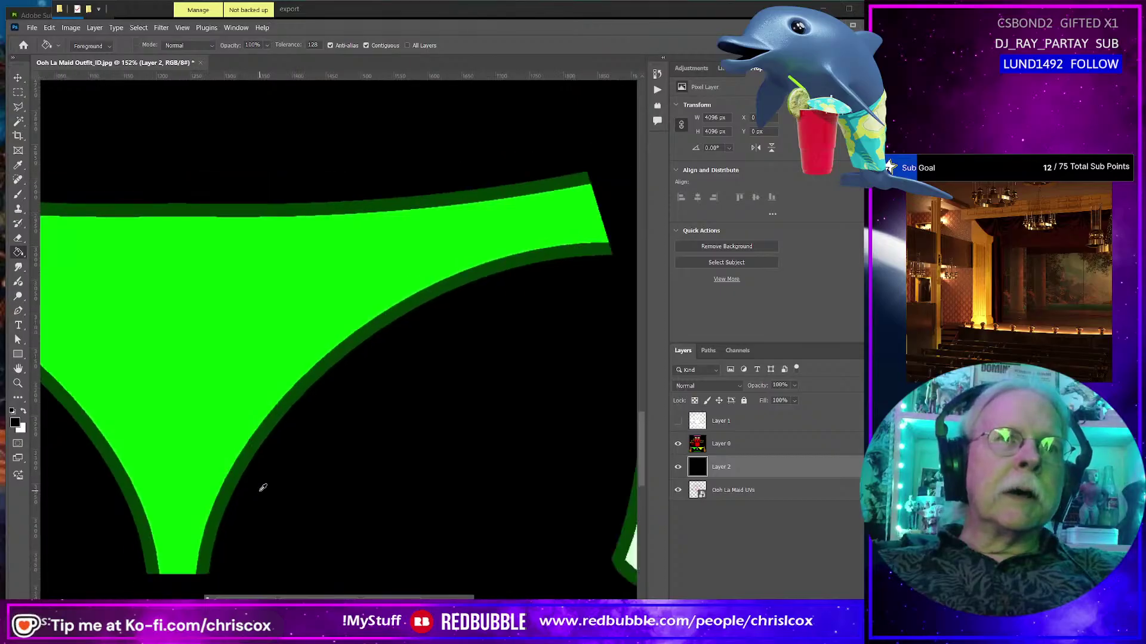
click(18, 121)
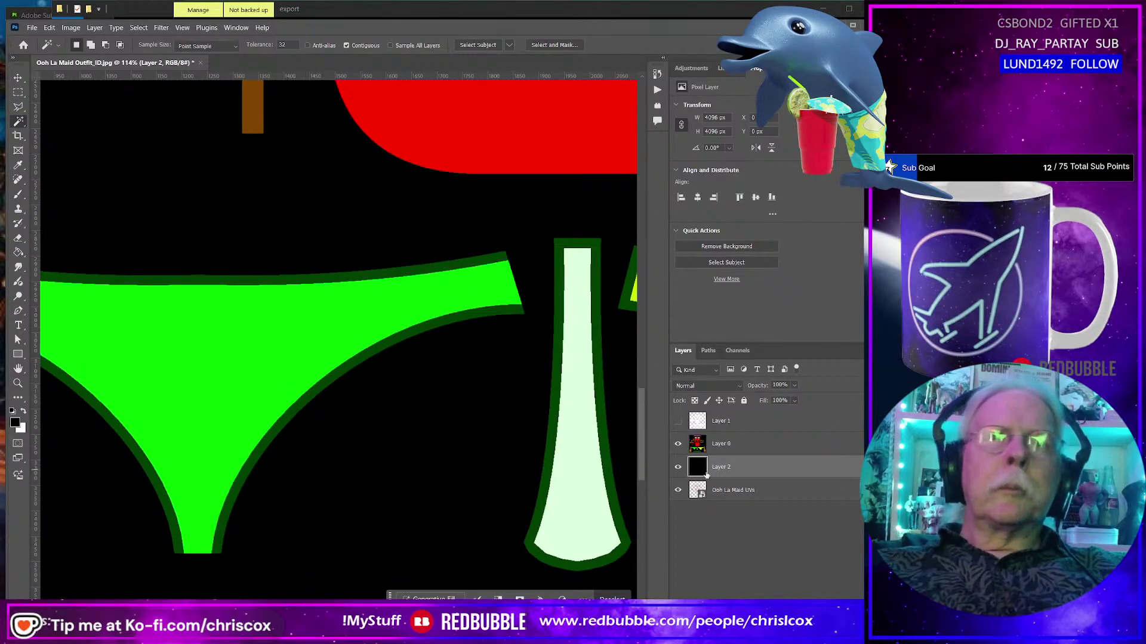
click(739, 447)
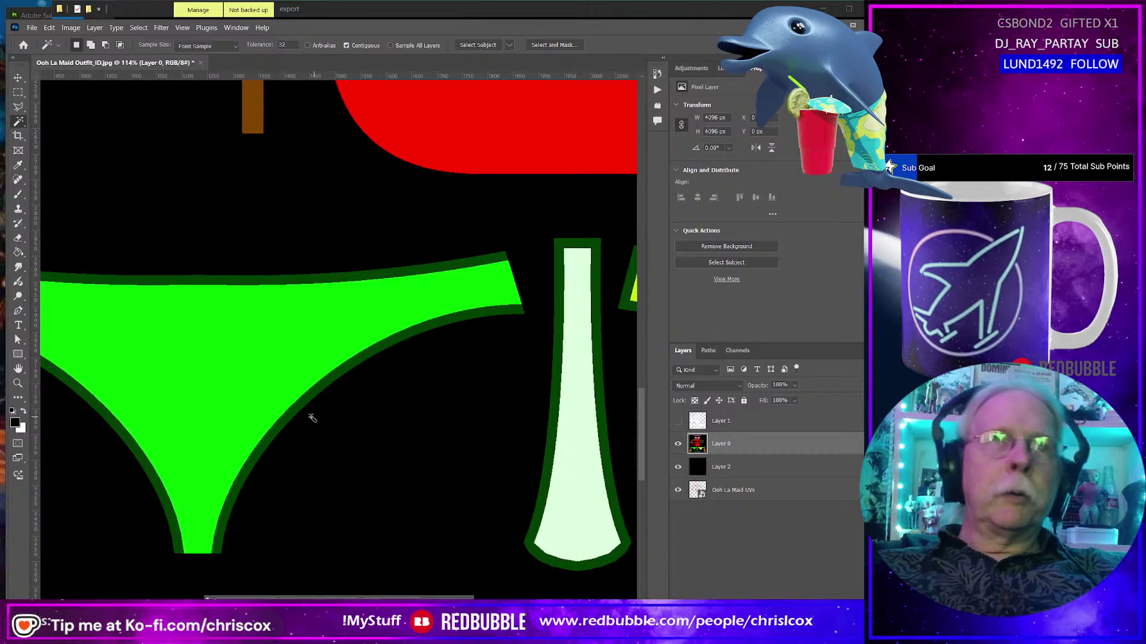
click(288, 419)
shift+click(160, 486)
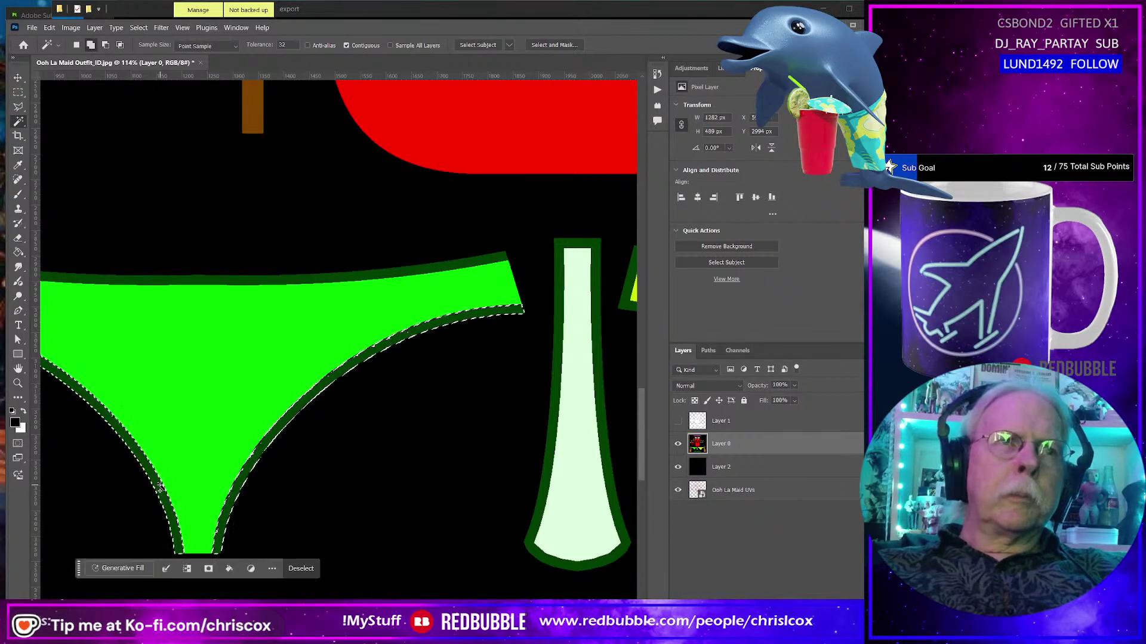
click(210, 284)
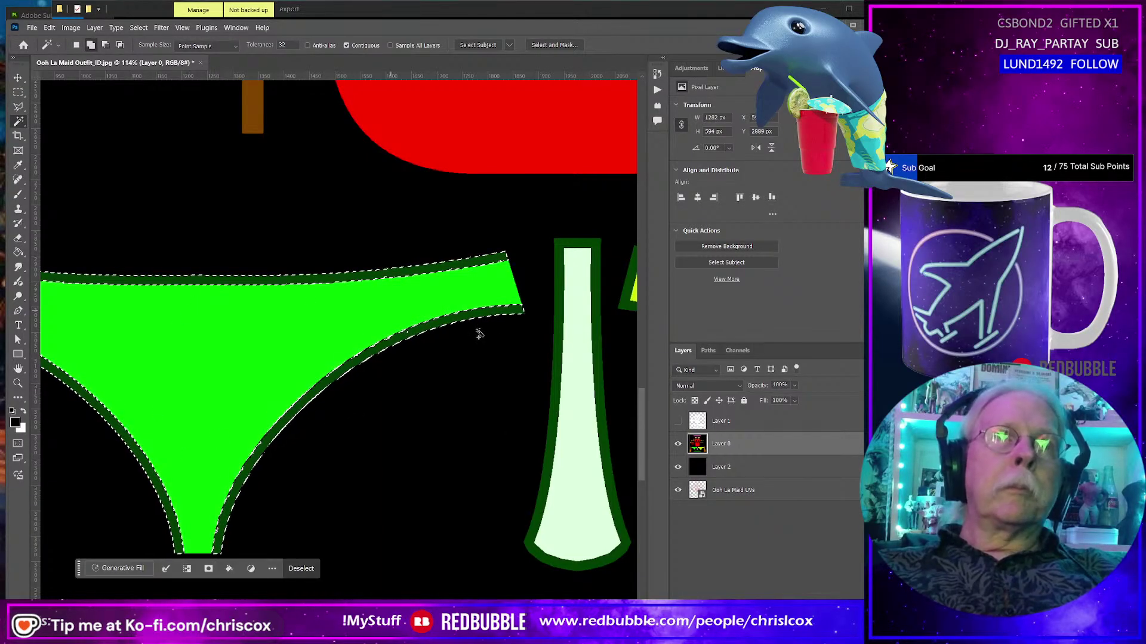
Add the dark green borders of the pale gusset strip and the yellow-green panty piece to the selection.
shift+click(555, 389)
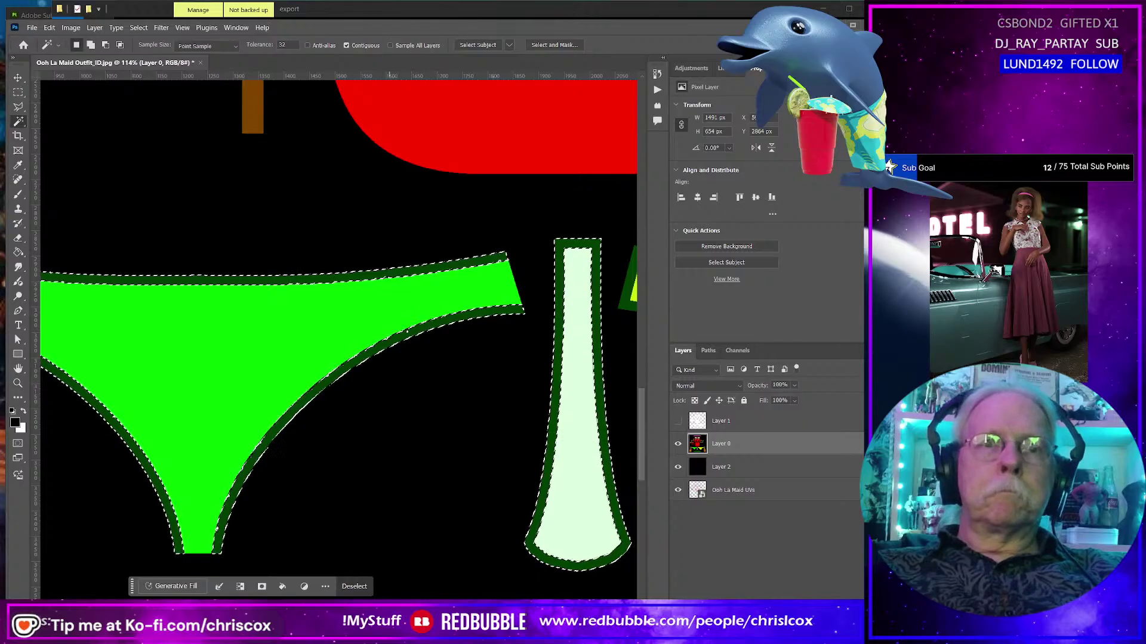
shift+scroll(464, 549, right, 10)
shift+click(434, 552)
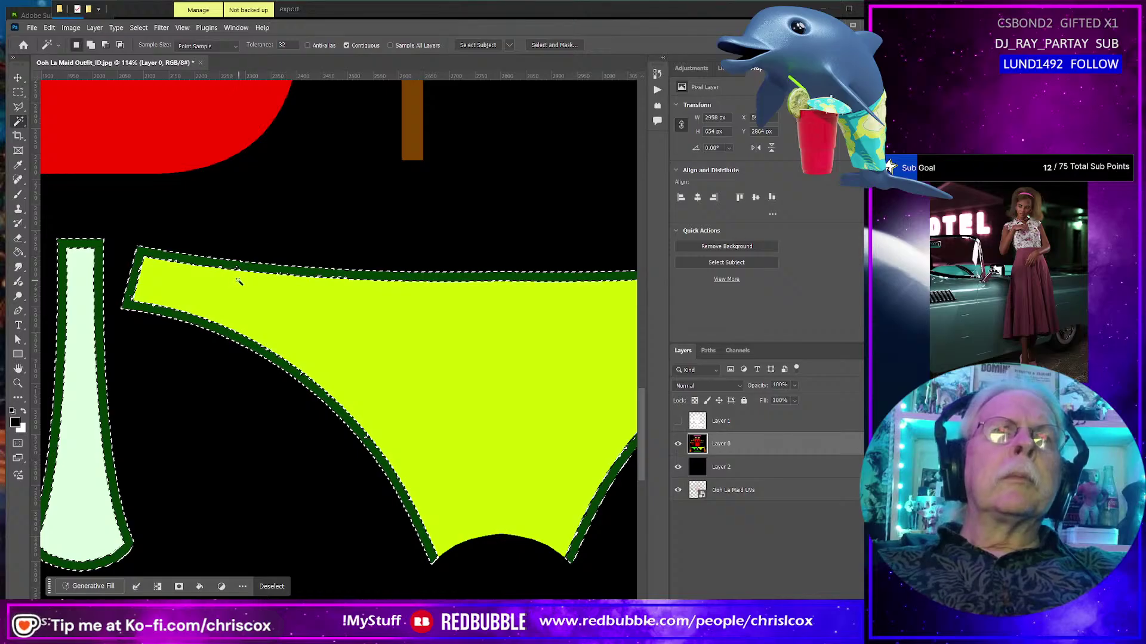
Set the Magic Wand tolerance to 64 and add the yellow-green panty piece's remaining border edges to the selection.
alt+scroll(238, 281, up, 10)
alt+scroll(248, 319, down, 8)
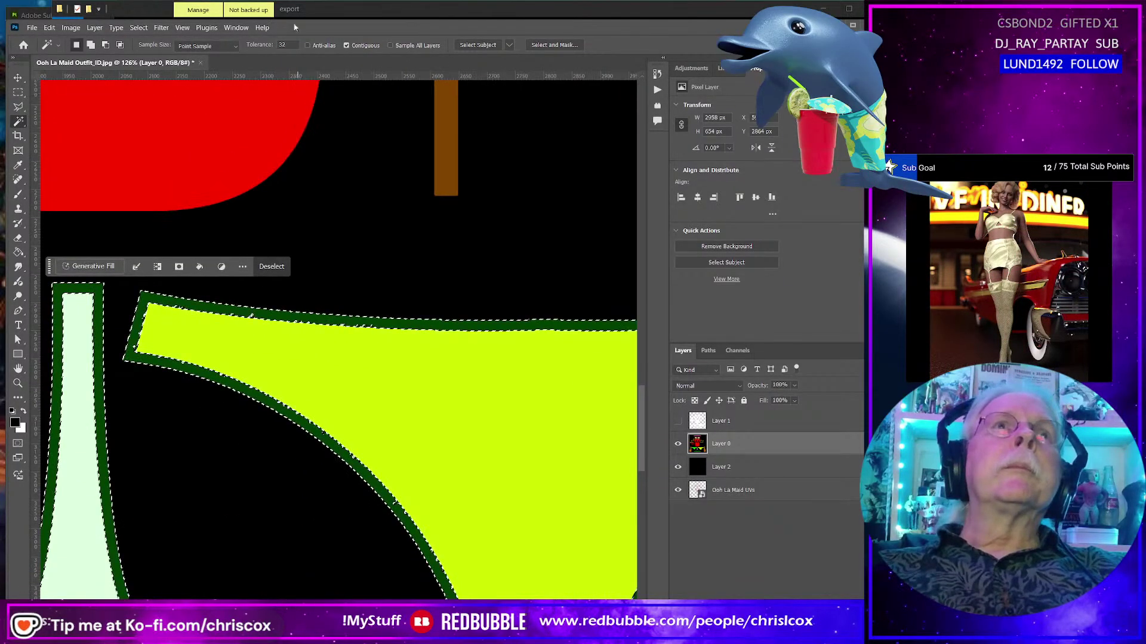
click(258, 44)
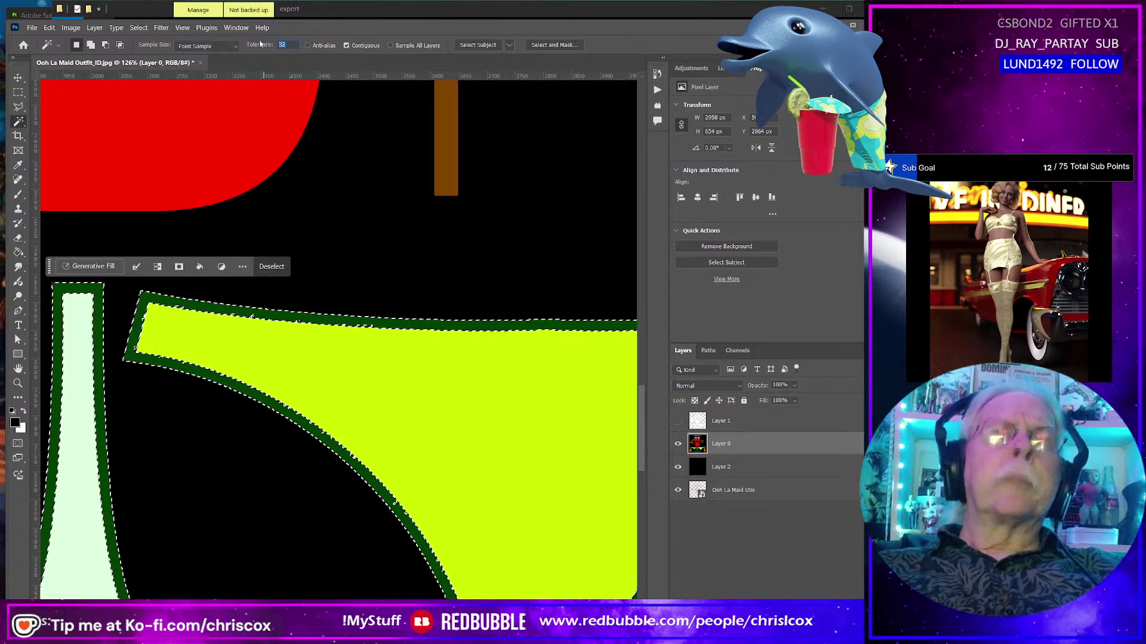
text(64)
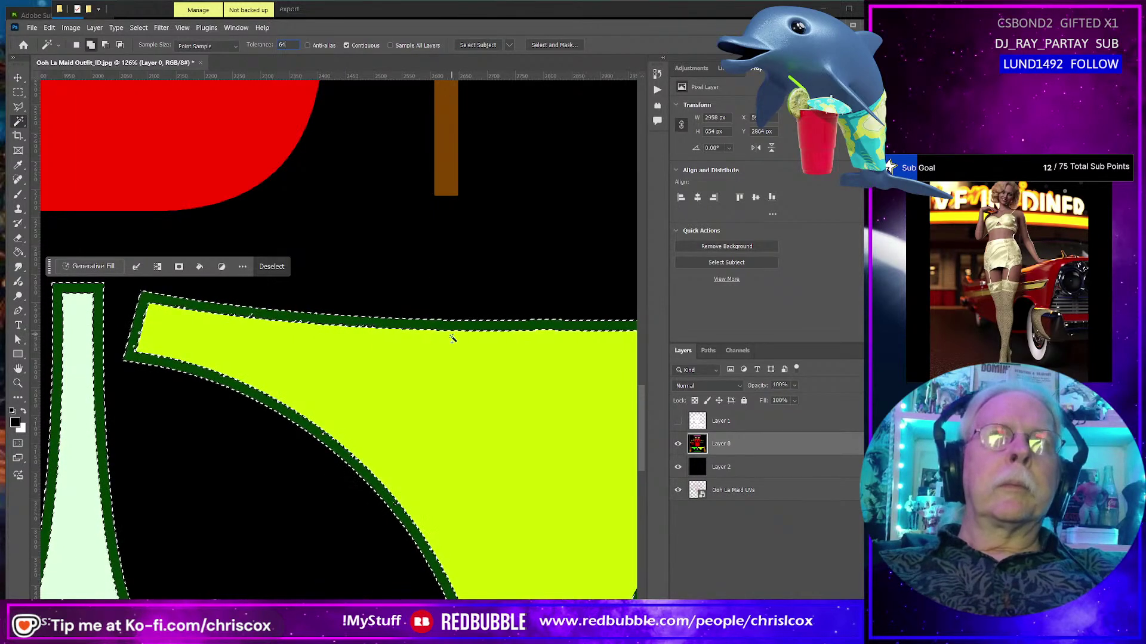
click(348, 399)
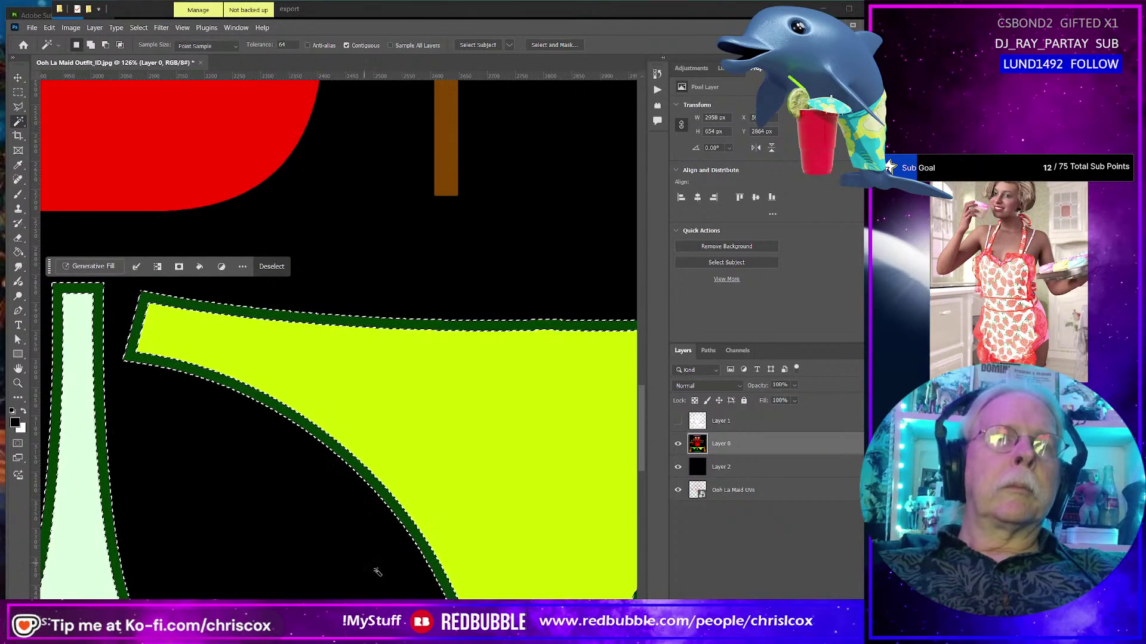
Remove the bright green panty piece's leg border from the selection and add it again with the new tolerance.
ctrl+scroll(333, 528, left, 10)
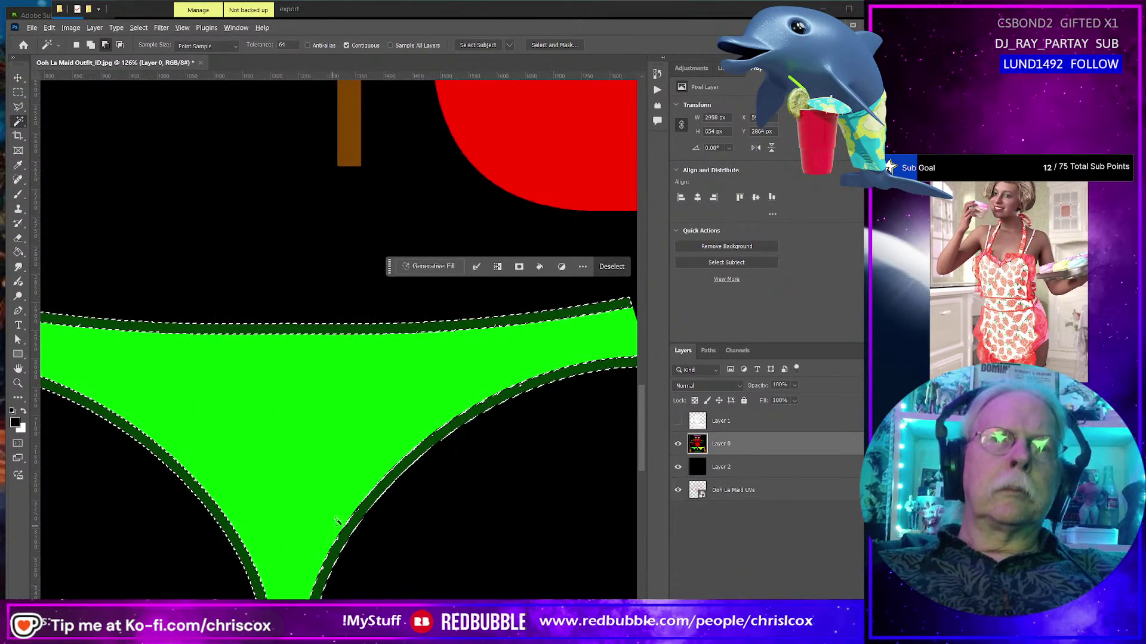
alt+click(352, 524)
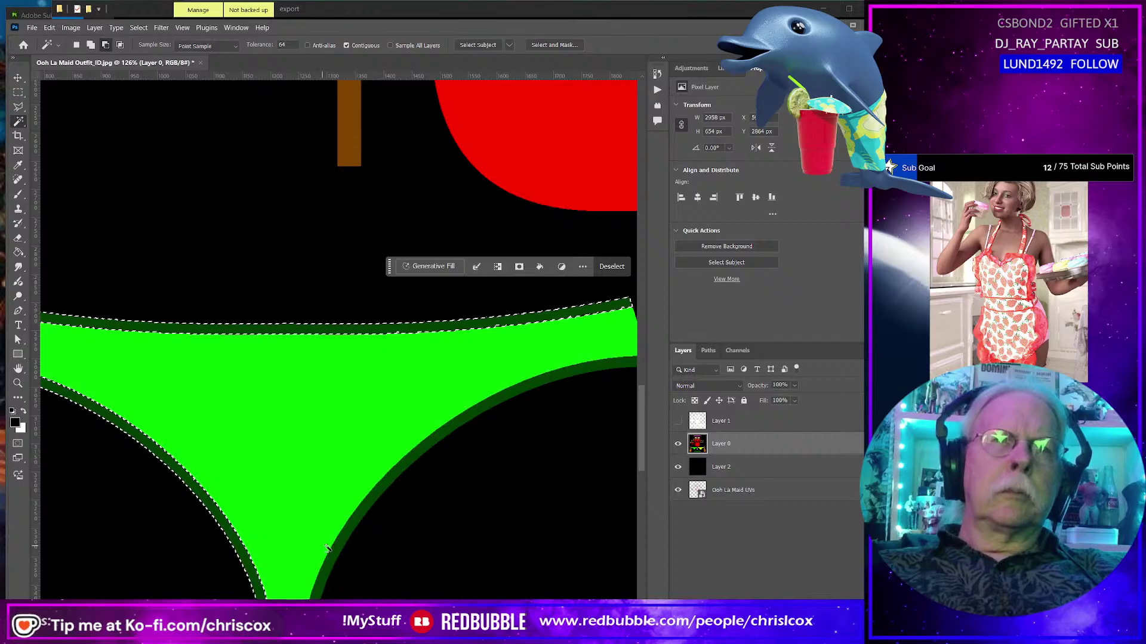
shift+click(266, 565)
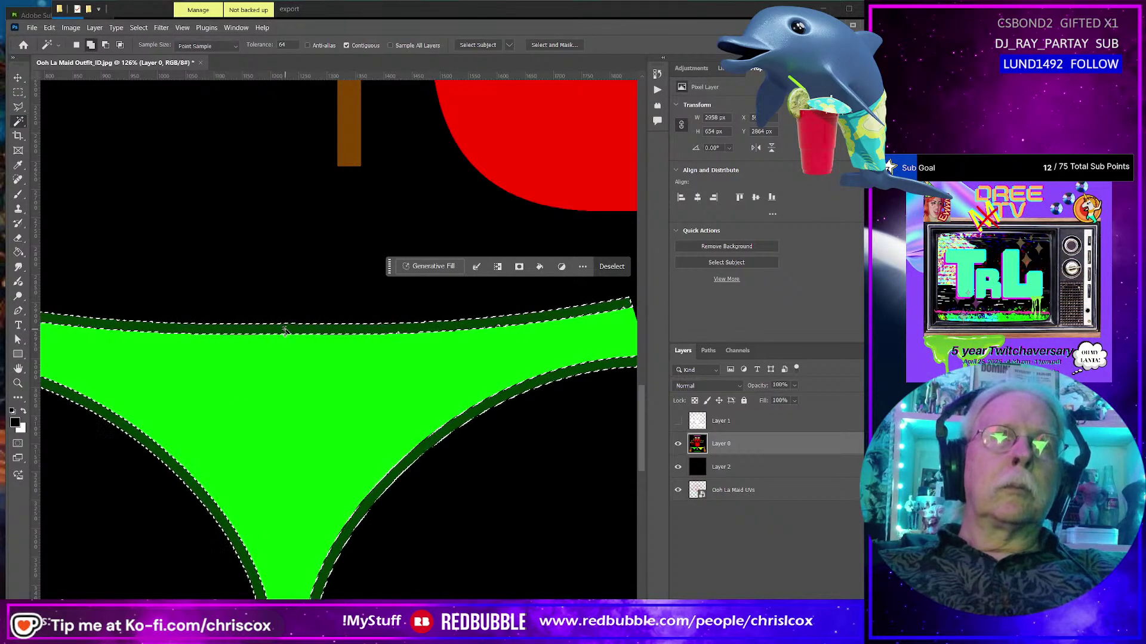
shift+scroll(129, 375, down, 5)
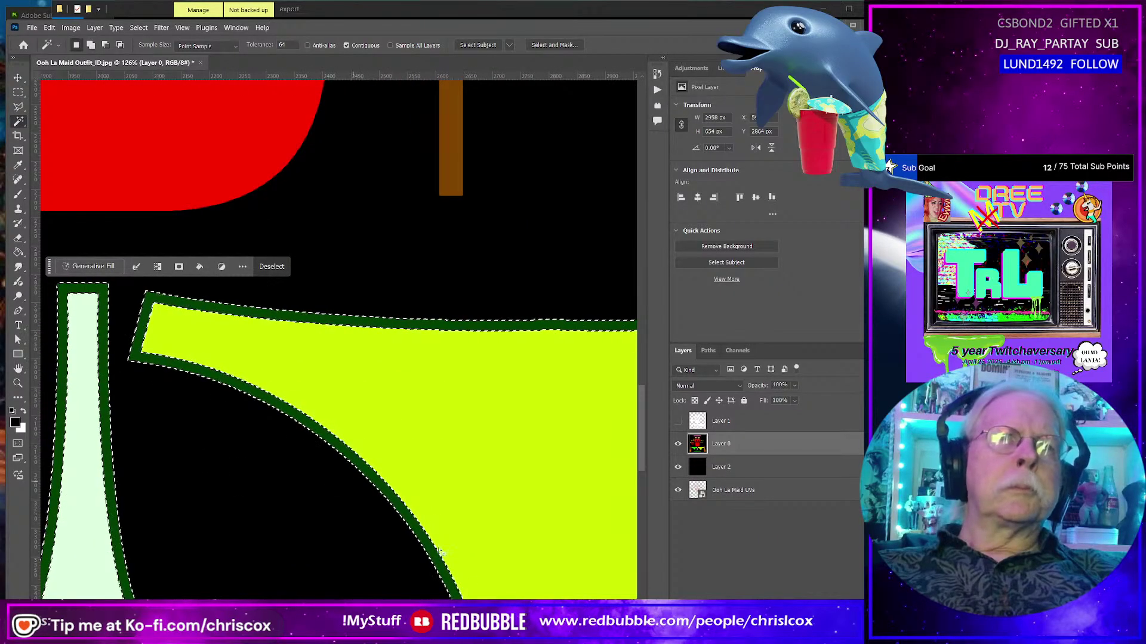
Add the right olive band's lighter borders and both yellow trims of the adjacent sleeve to the selection.
alt+scroll(554, 543, down, 6)
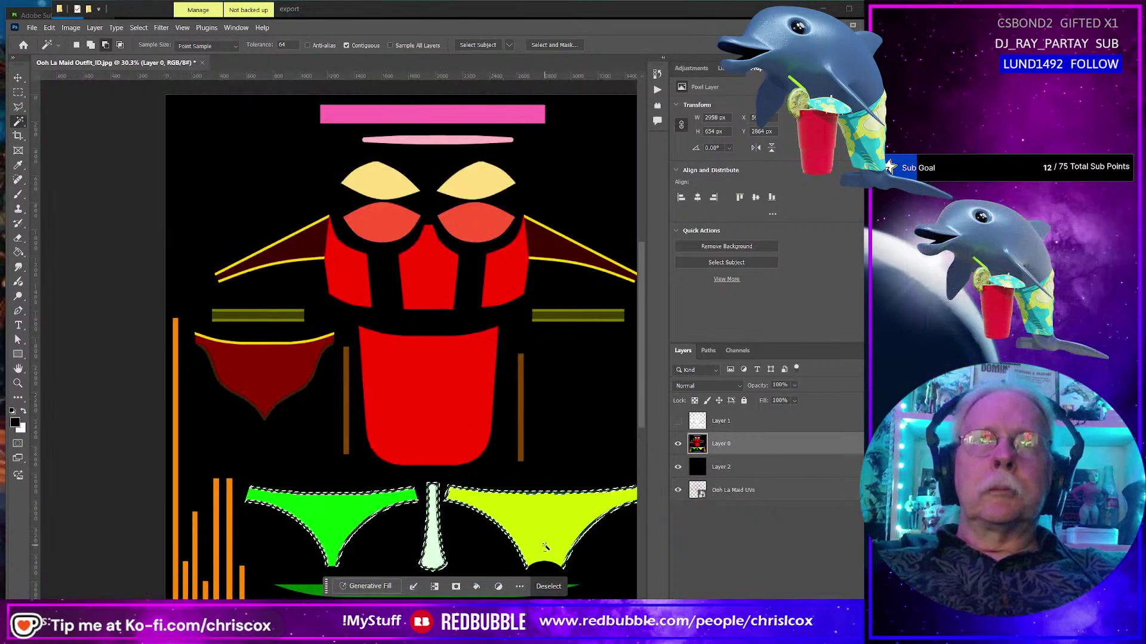
alt+scroll(578, 328, up, 6)
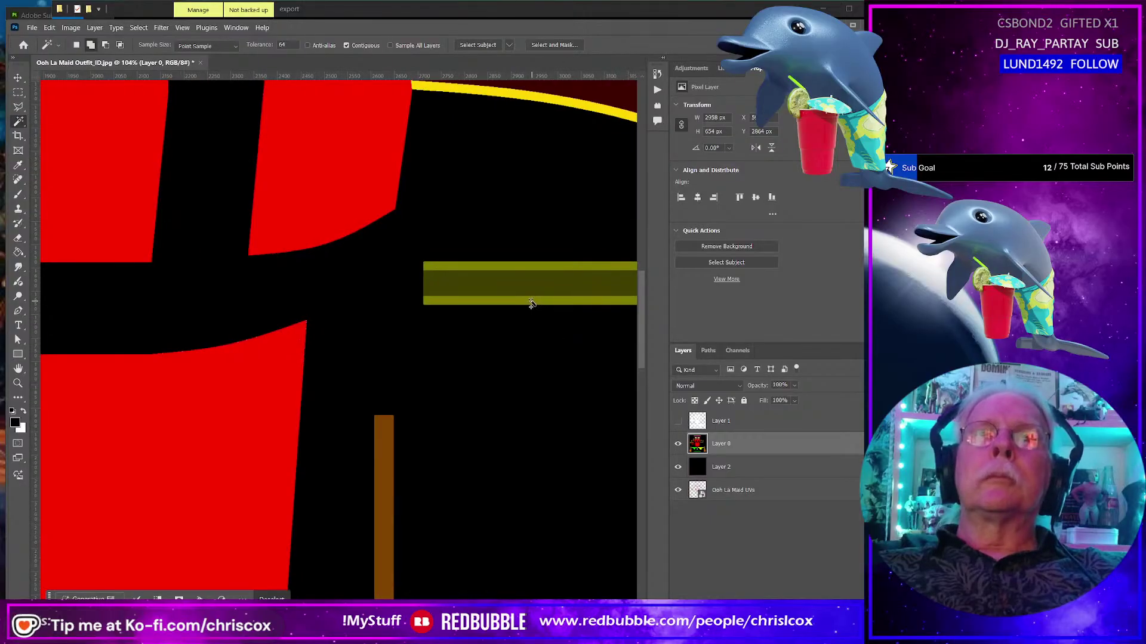
shift+click(512, 273)
shift+click(504, 98)
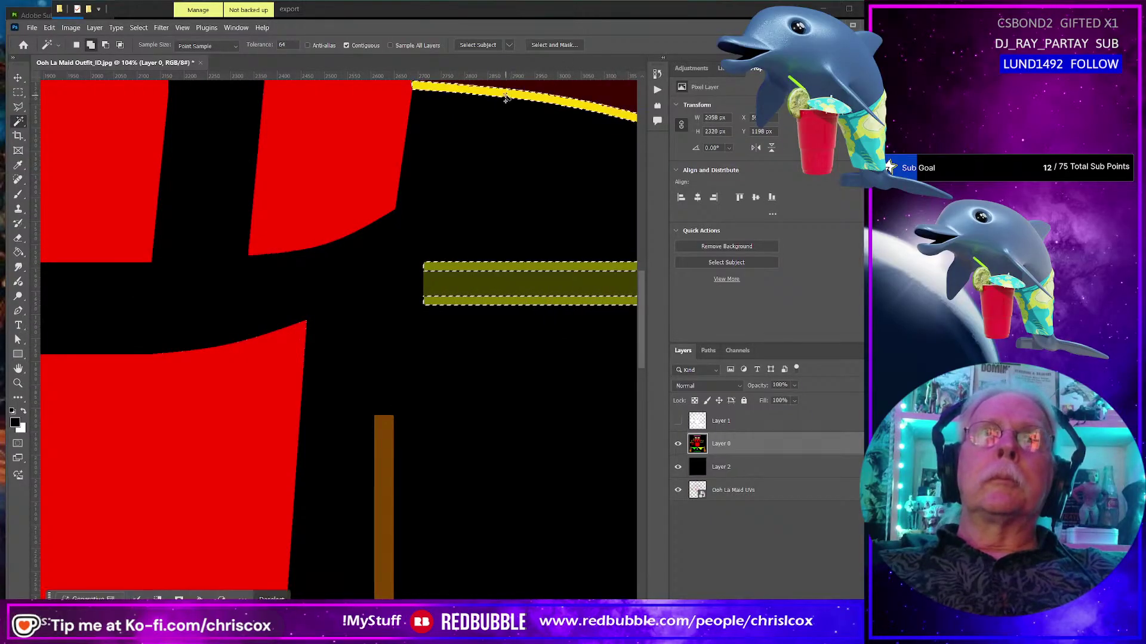
scroll(507, 100, up, 1)
scroll(506, 113, up, 4)
shift+click(493, 154)
Add both yellow trims of the opposite sleeve to the selection.
scroll(489, 173, up, 8)
scroll(472, 254, up, 2)
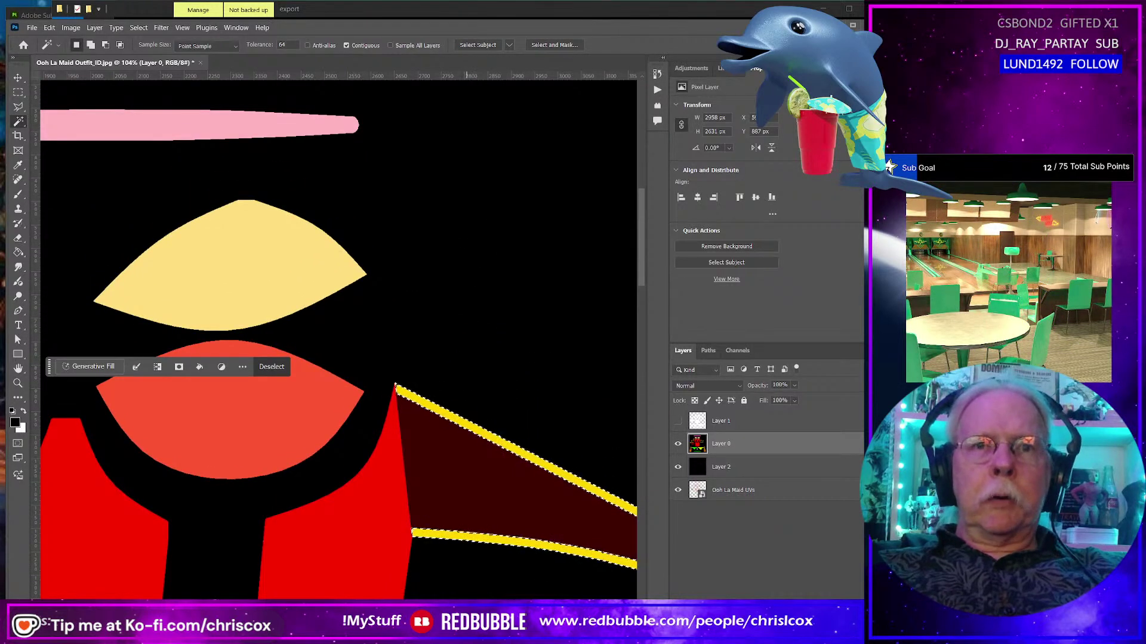
scroll(358, 335, left, 10)
shift+scroll(312, 476, left, 1)
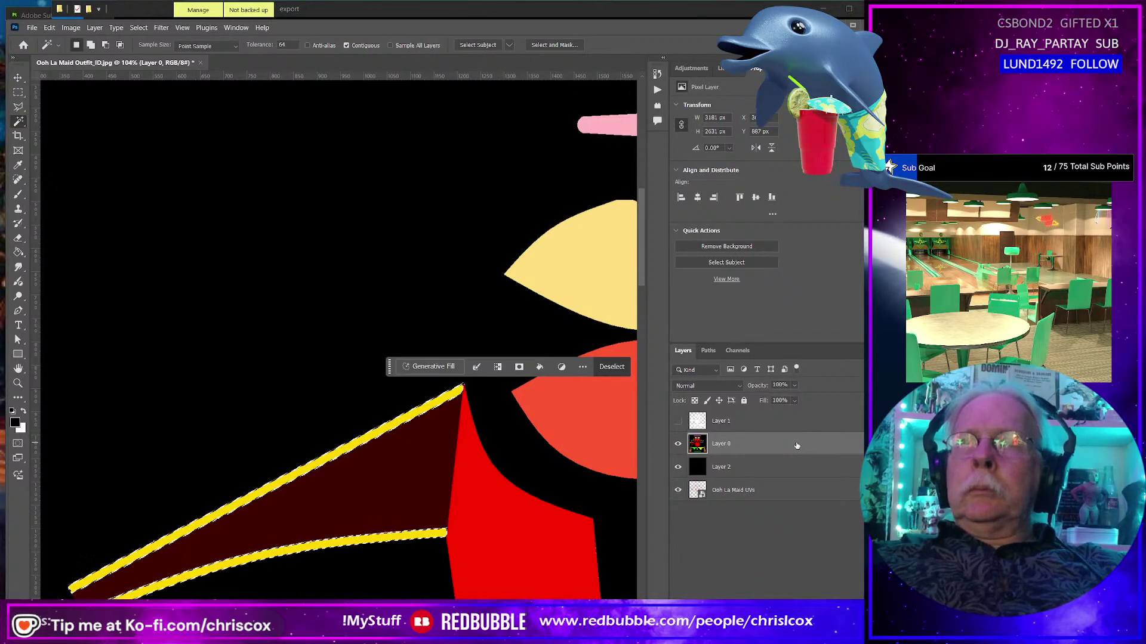
Fill the selected borders and trims with white on a new layer above Layer 1, and show Layer 1 again.
click(793, 421)
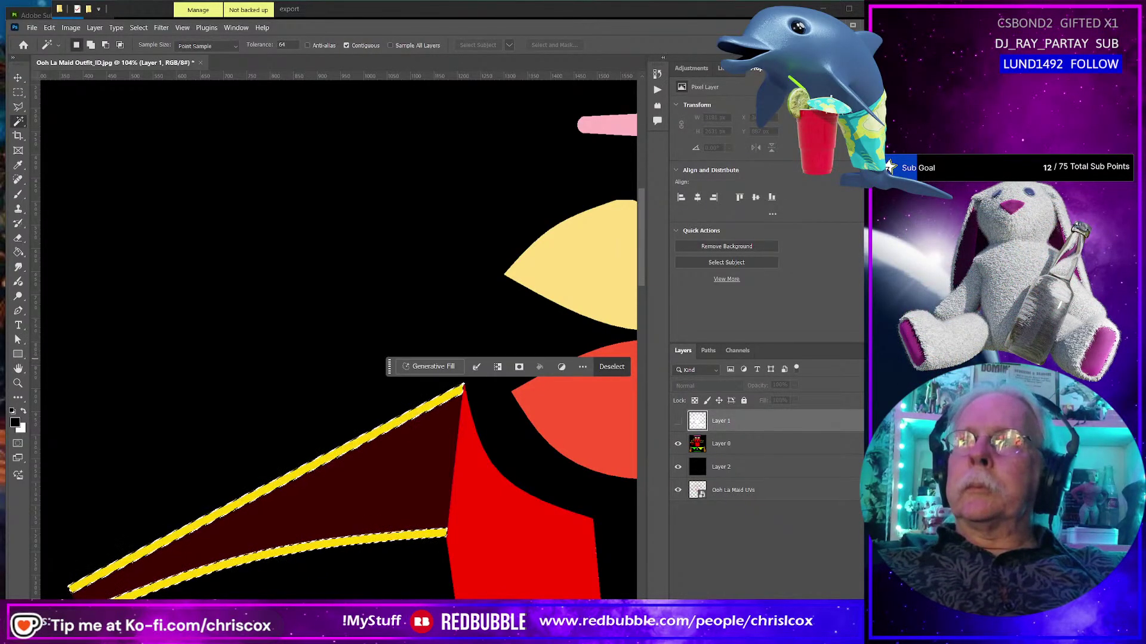
key(ctrl+shift+n)
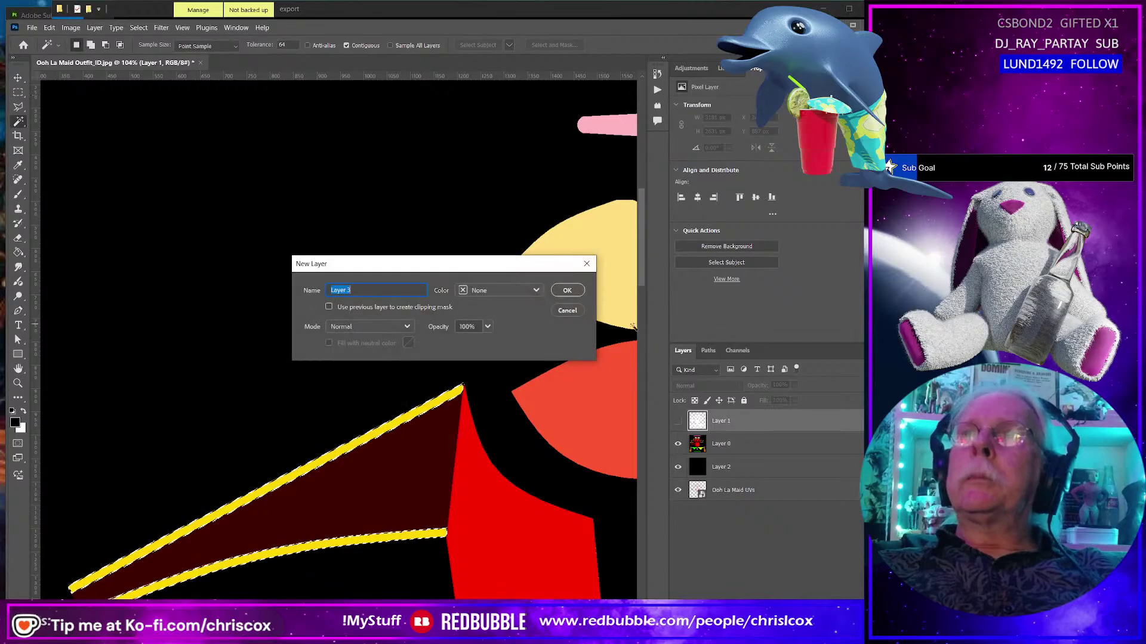
click(563, 290)
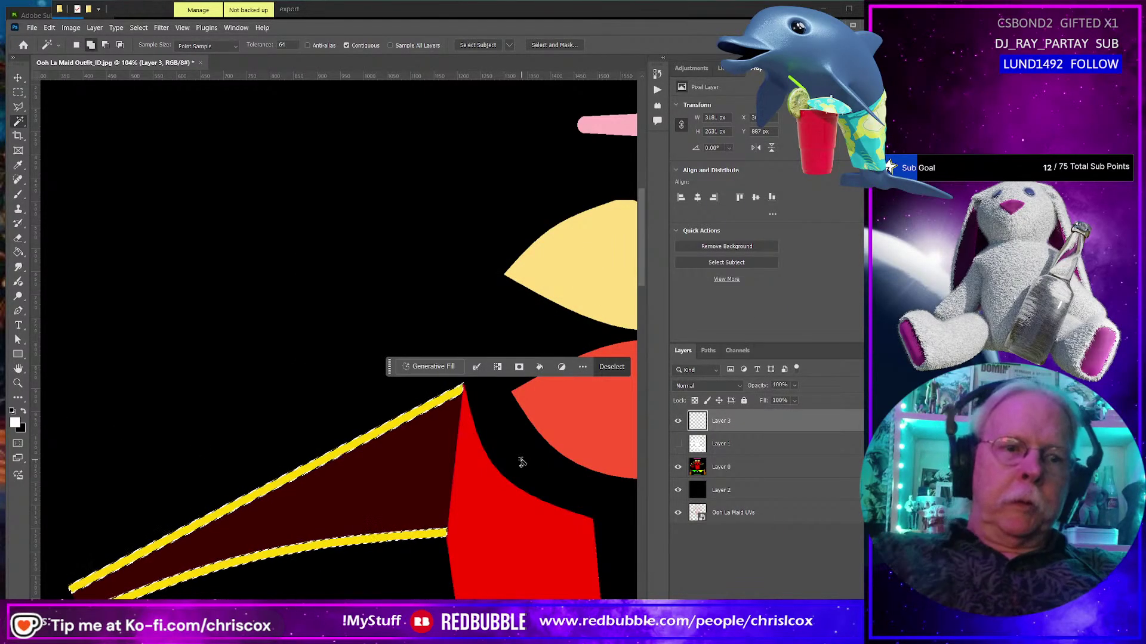
key(shift+F5)
key(Return)
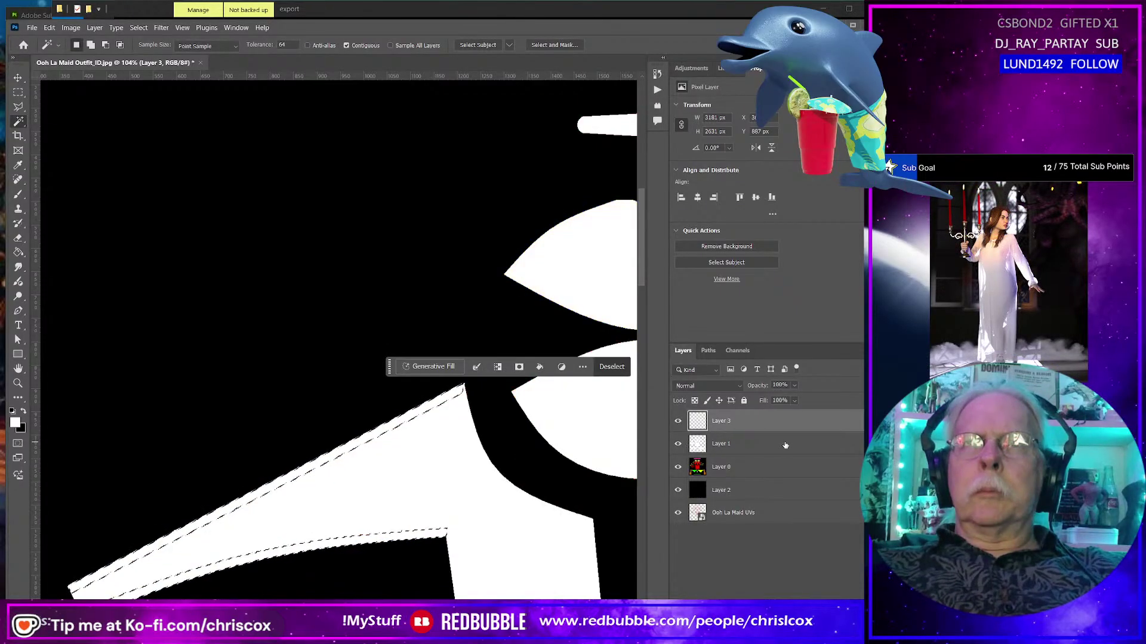
Apply a black Multiply Inner Glow at 100% opacity and 15 px size to Layer 1.
click(785, 445)
double_click(735, 445)
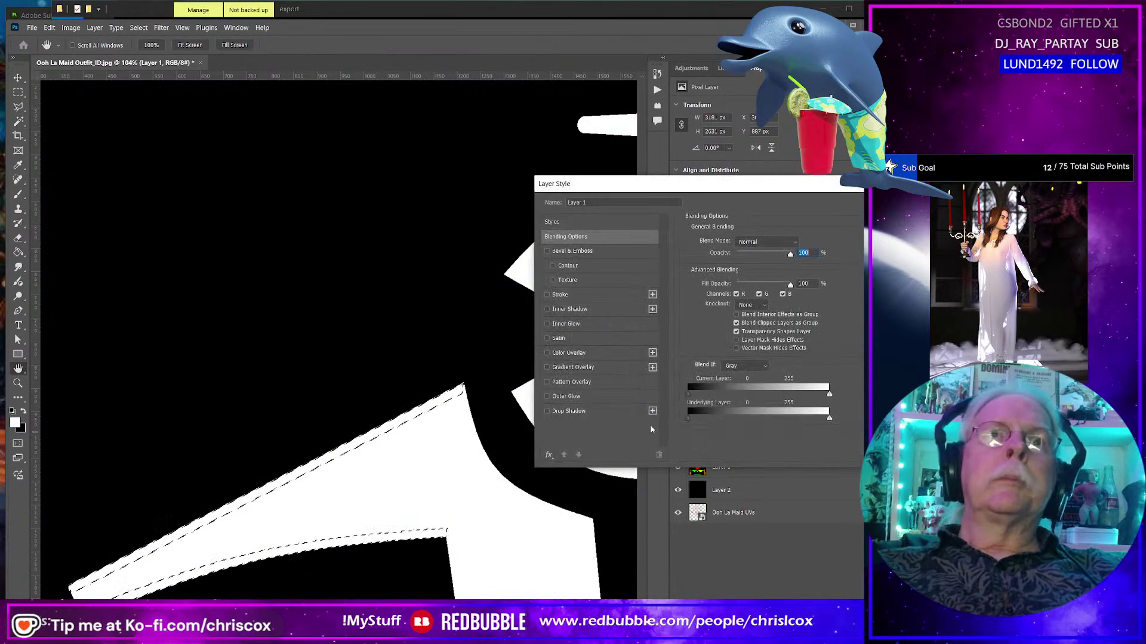
click(582, 324)
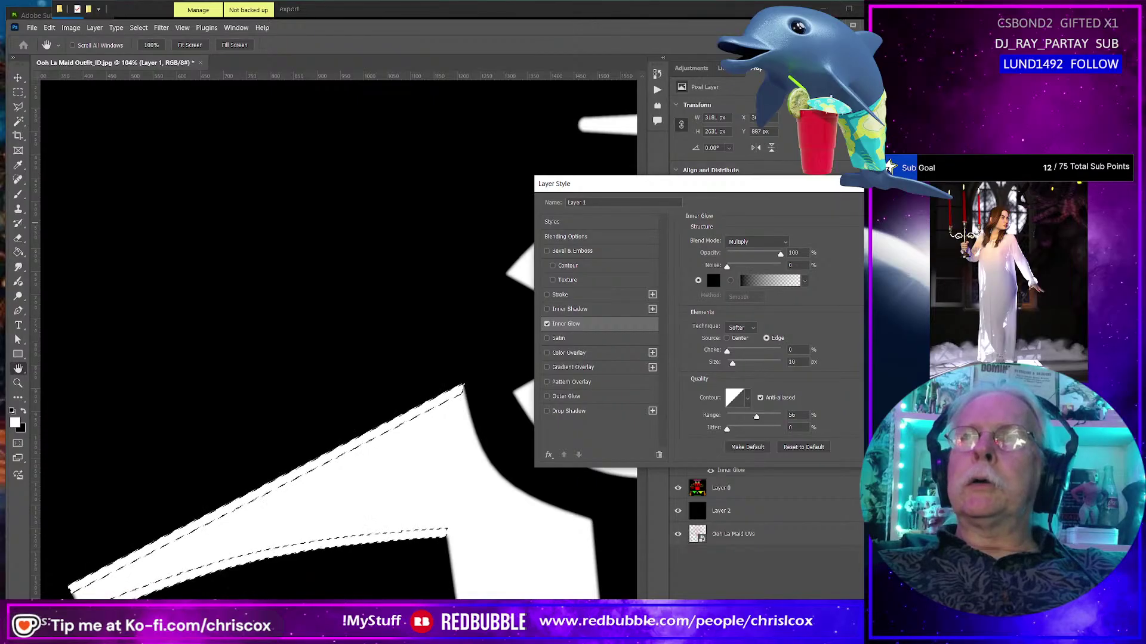
click(801, 362)
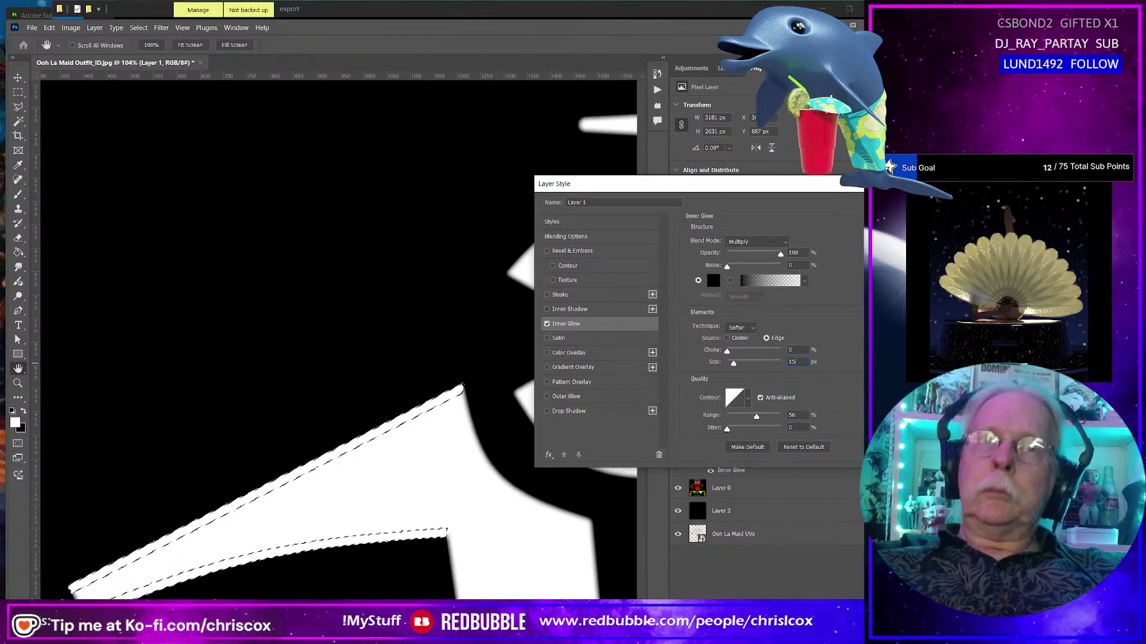
key(Return)
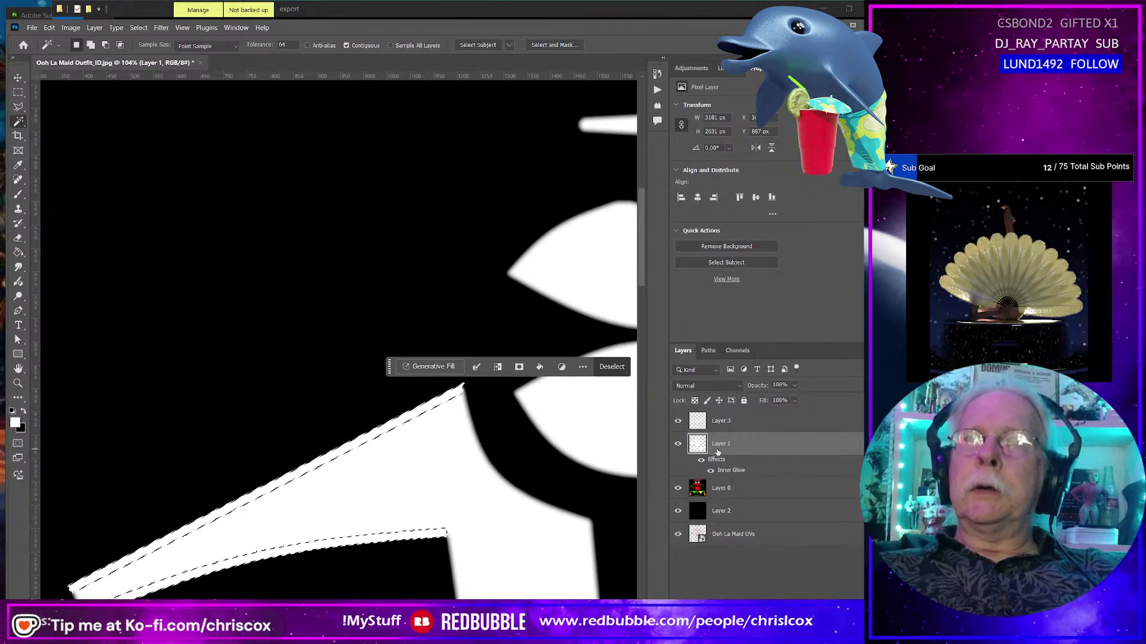
double_click(731, 471)
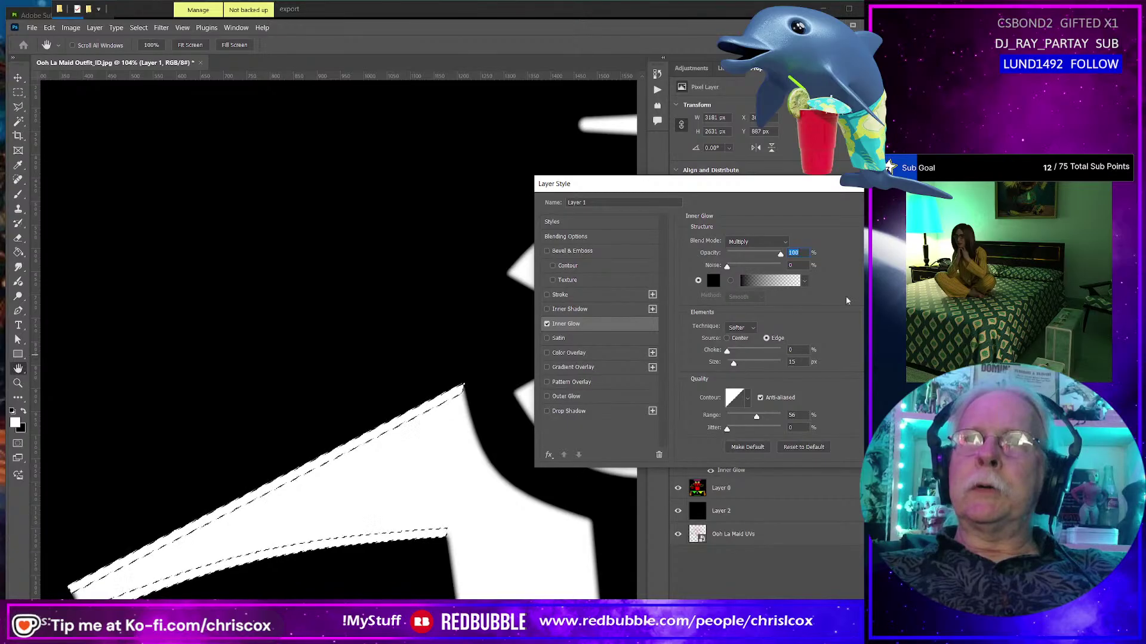
key(Return)
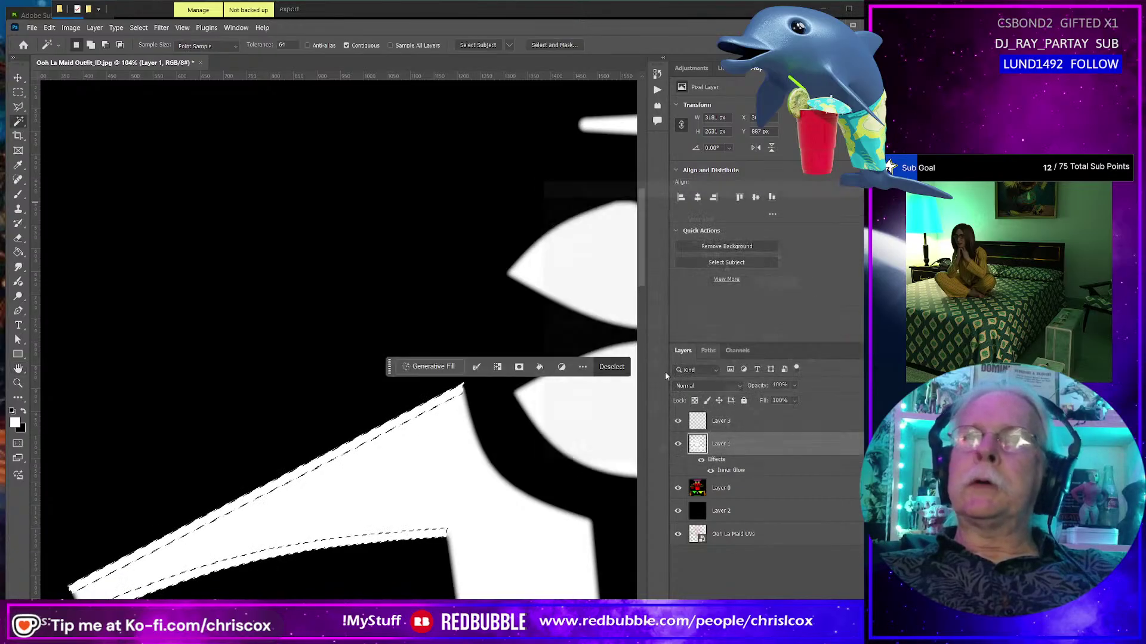
Apply a black Multiply Inner Glow with a size of 7 px to Layer 3.
click(766, 425)
double_click(760, 429)
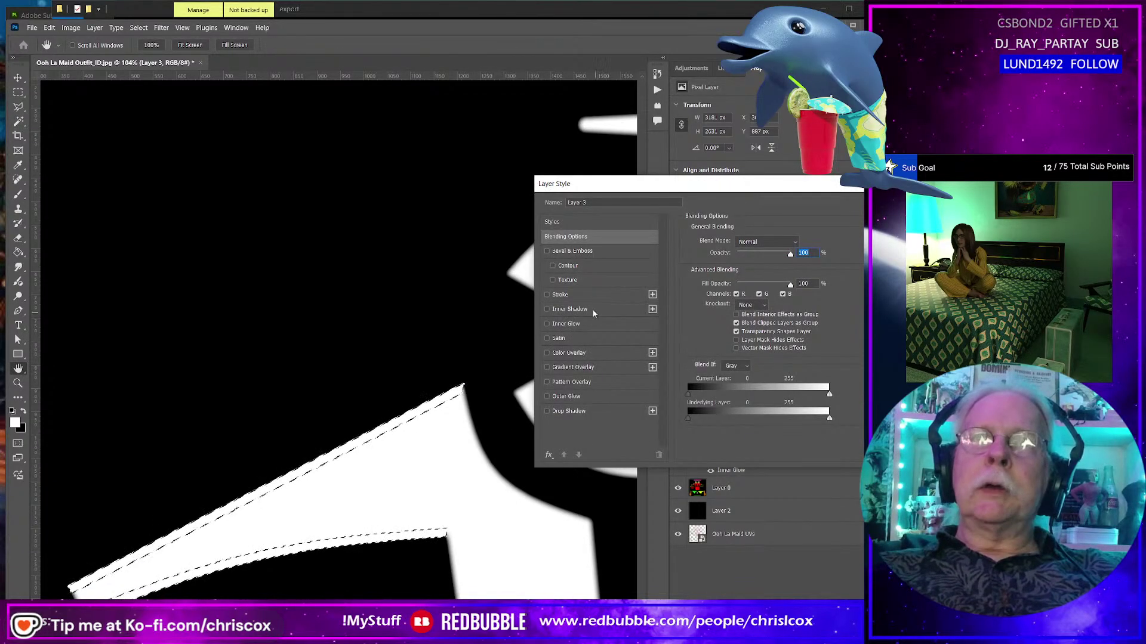
click(579, 325)
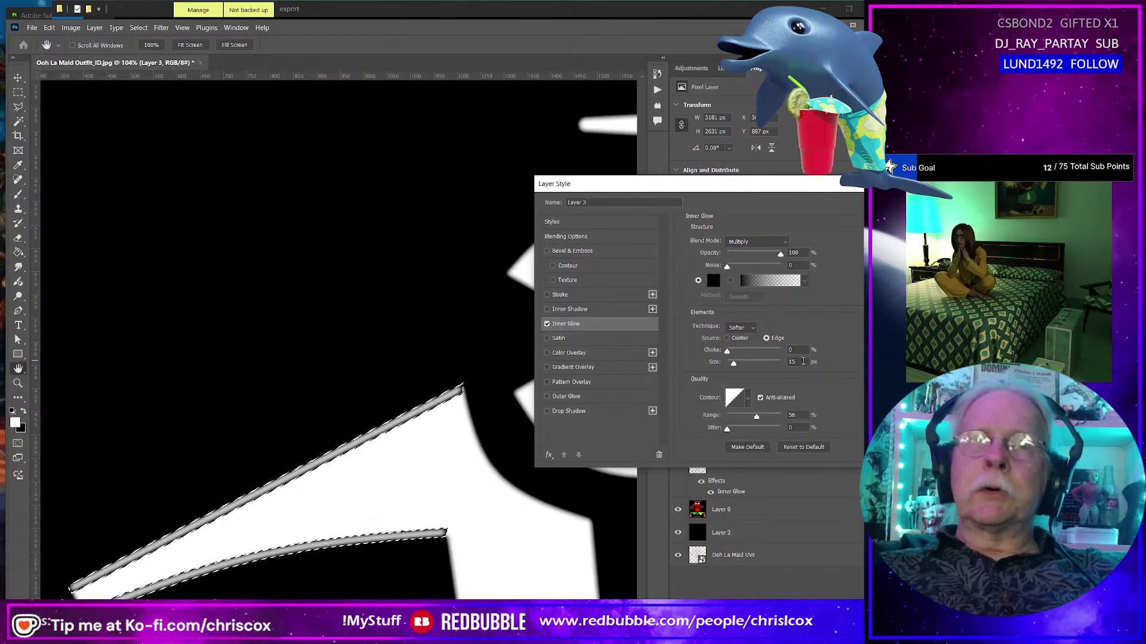
text(10)
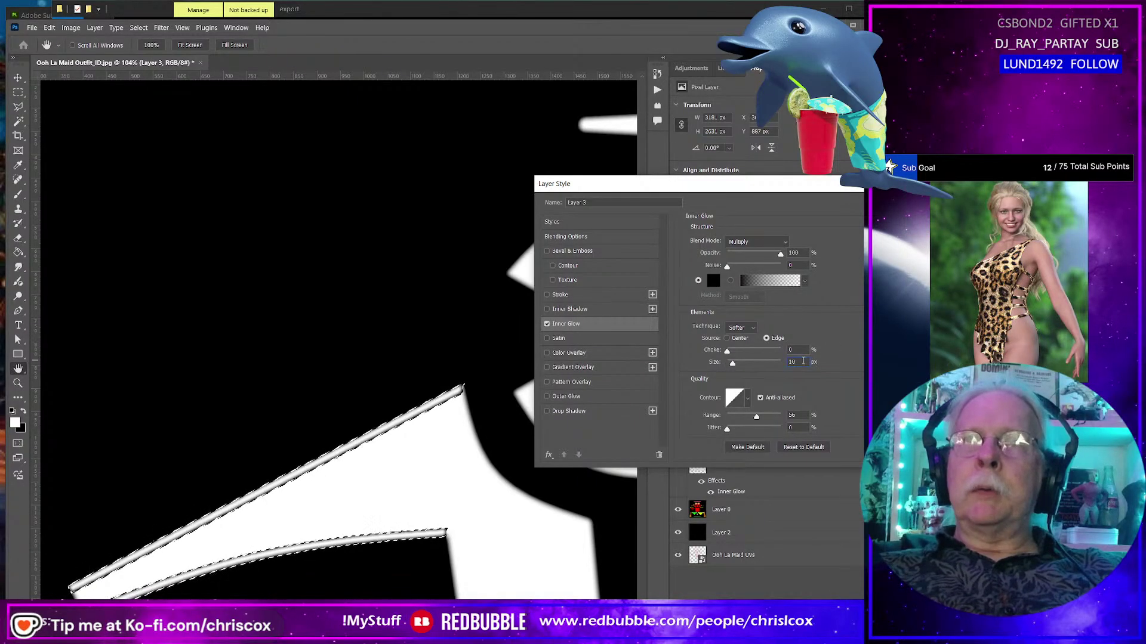
text(7)
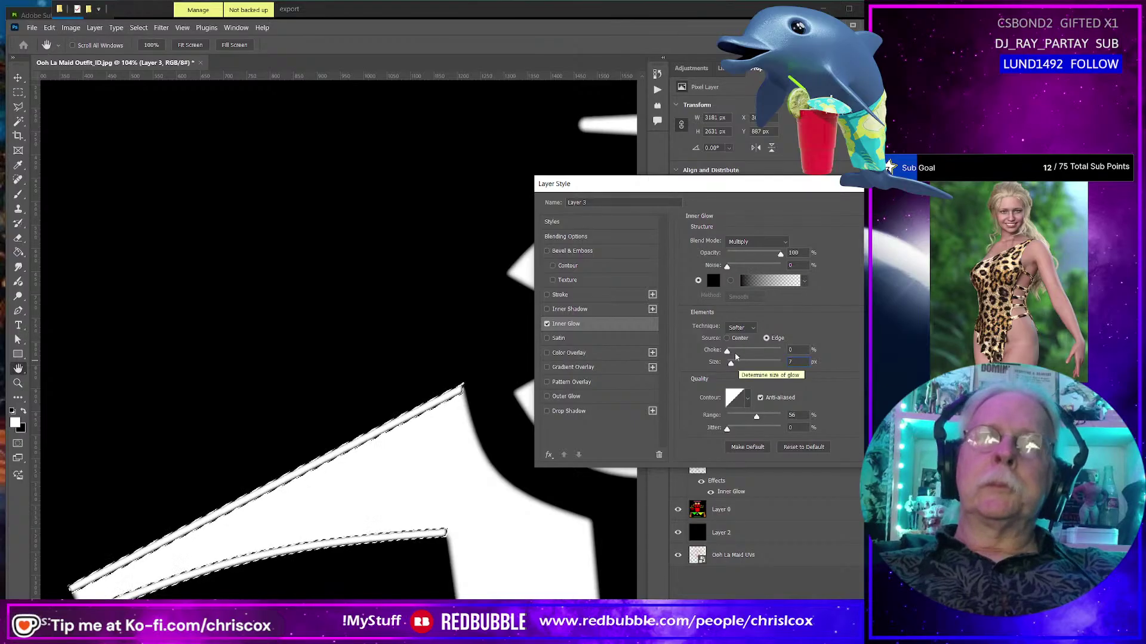
key(Return)
key(w)
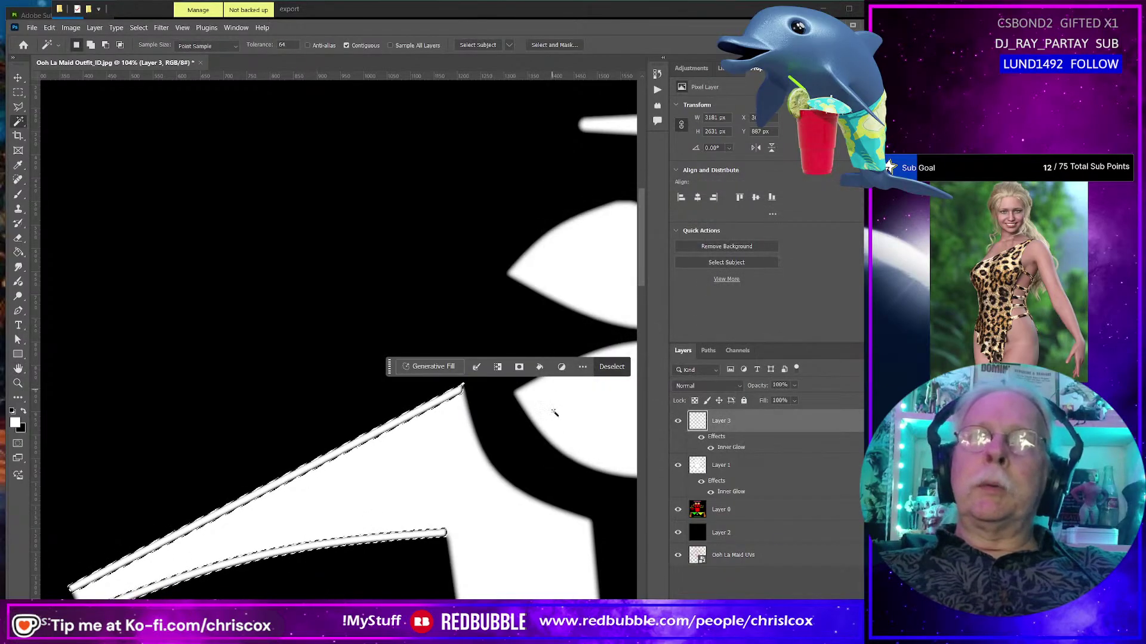
Hide Layer 1 and Layer 3 to expose the ID colours, and make Layer 0 the active layer.
scroll(552, 431, down, 1)
alt+scroll(551, 431, down, 8)
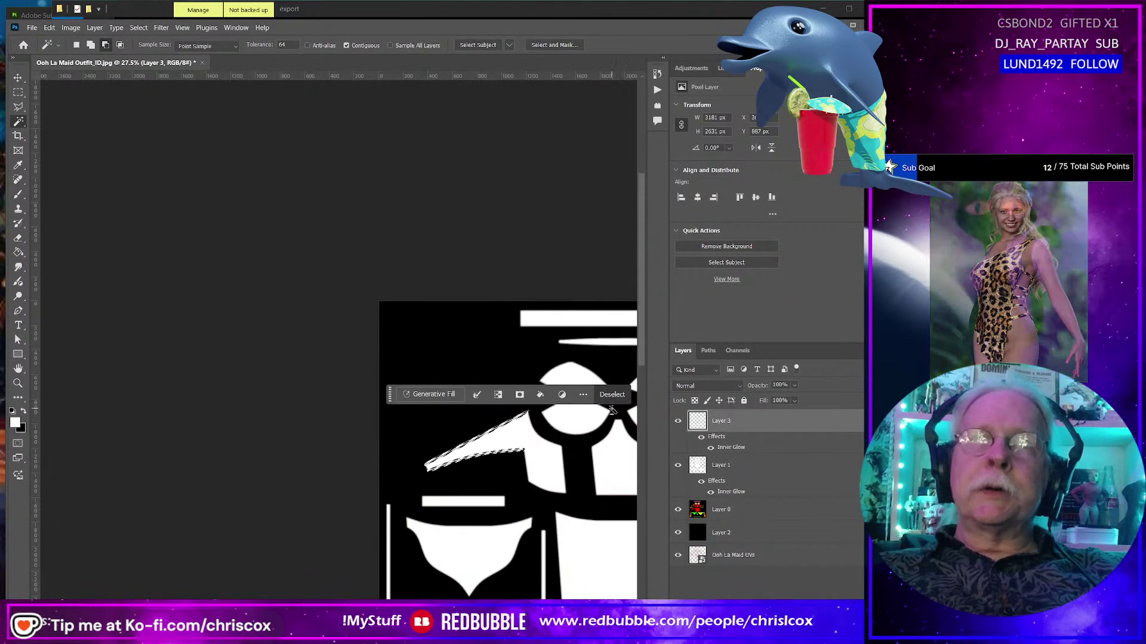
ctrl+scroll(413, 468, right, 5)
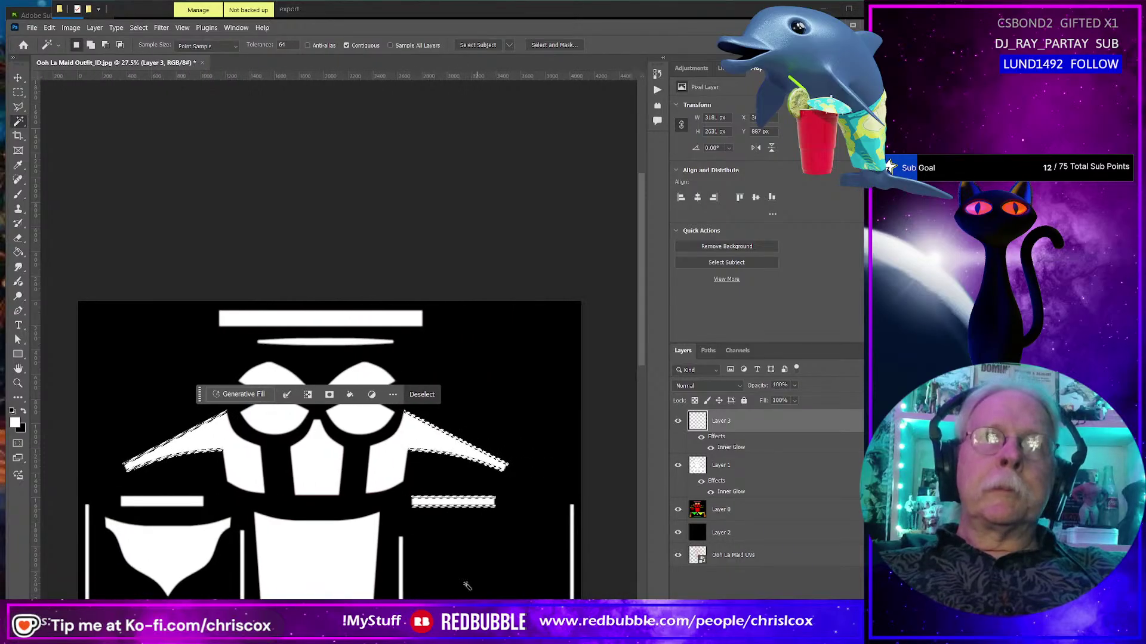
scroll(413, 469, down, 2)
scroll(413, 469, down, 1)
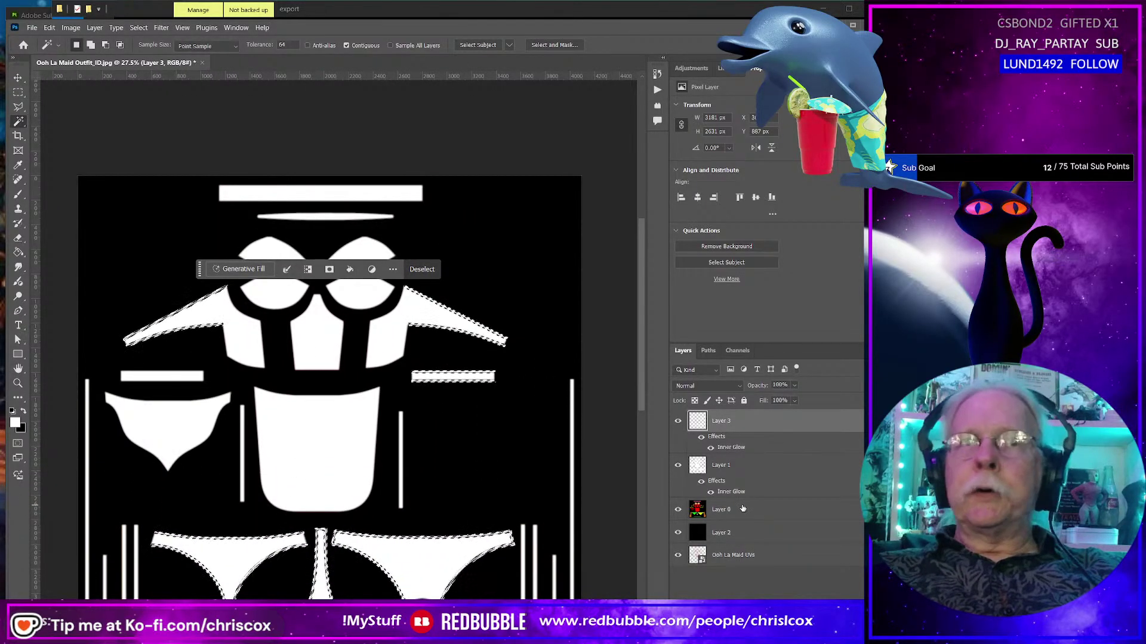
click(678, 465)
click(677, 421)
alt+scroll(151, 476, up, 2)
alt+scroll(151, 476, up, 5)
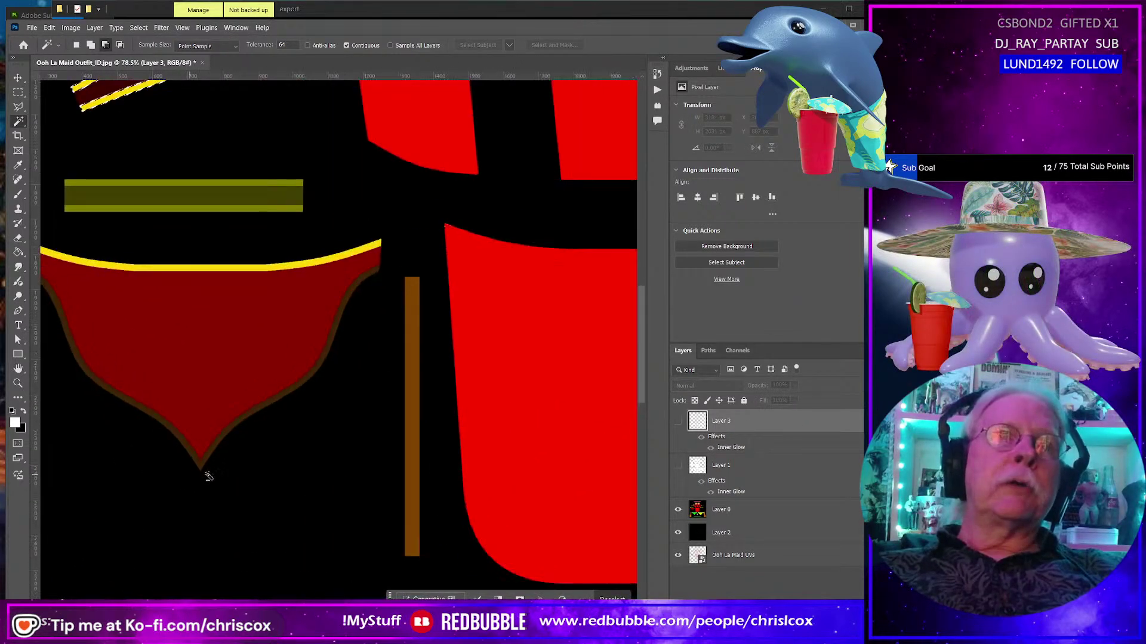
click(678, 422)
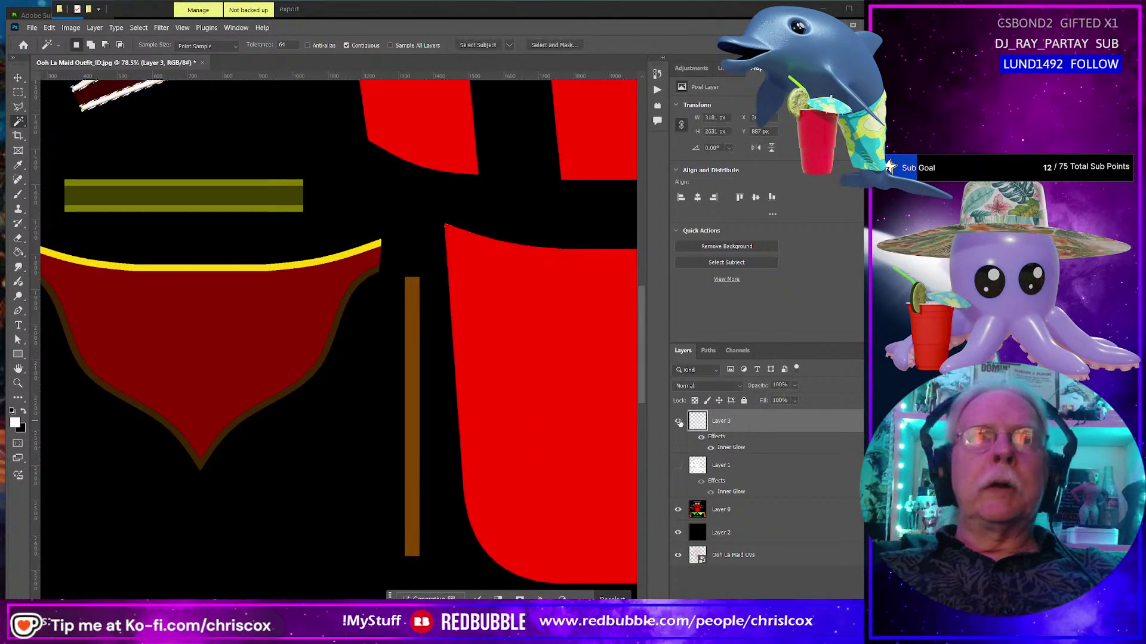
click(678, 422)
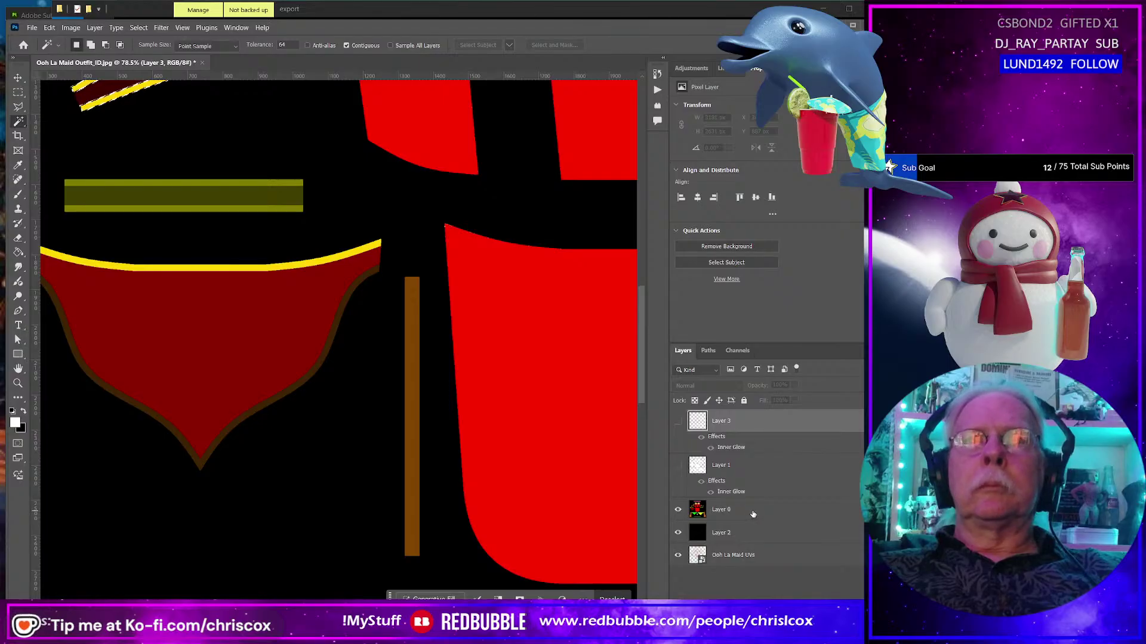
click(752, 514)
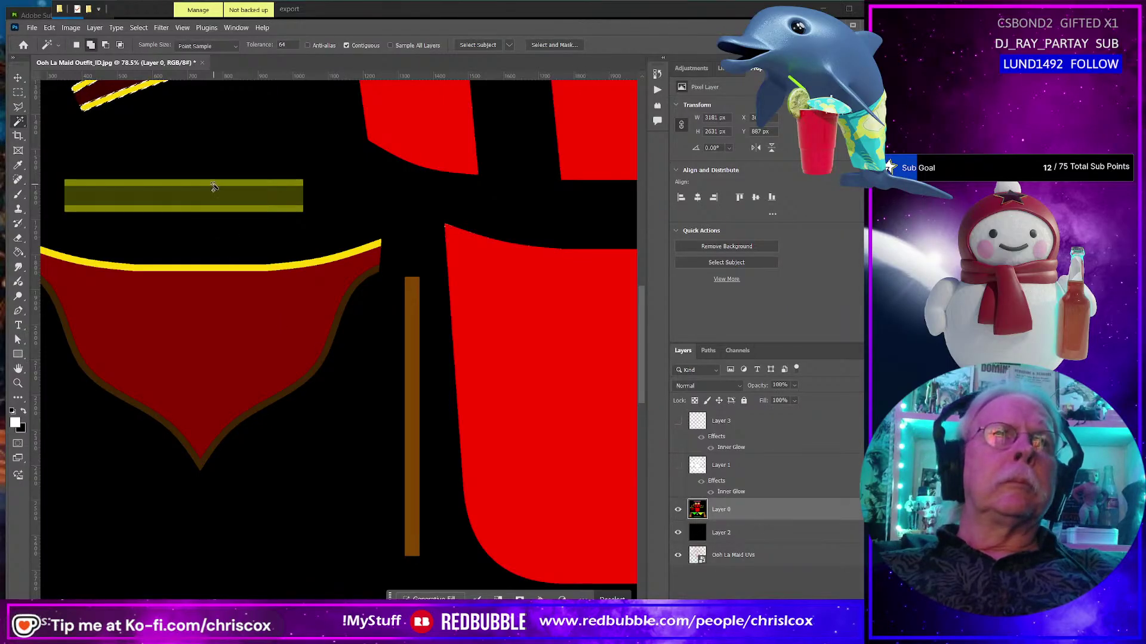
Add the cuff's lower border and the panty's yellow waistband trim to the selection on Layer 0.
click(215, 208)
click(238, 266)
click(281, 398)
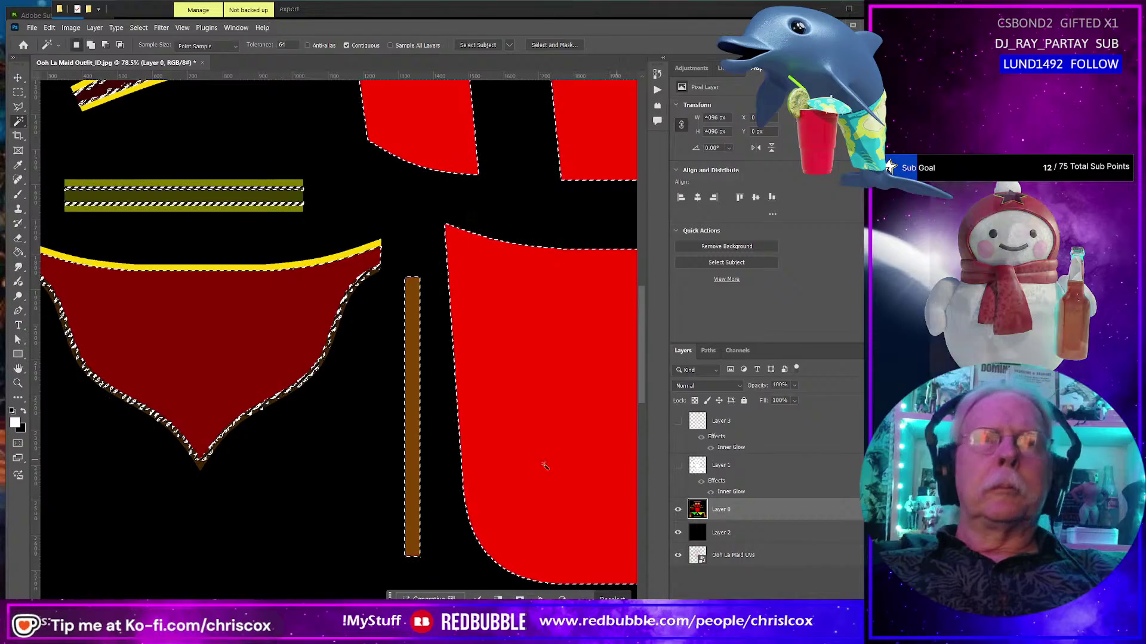
scroll(275, 457, up, 3)
key(ctrl+z)
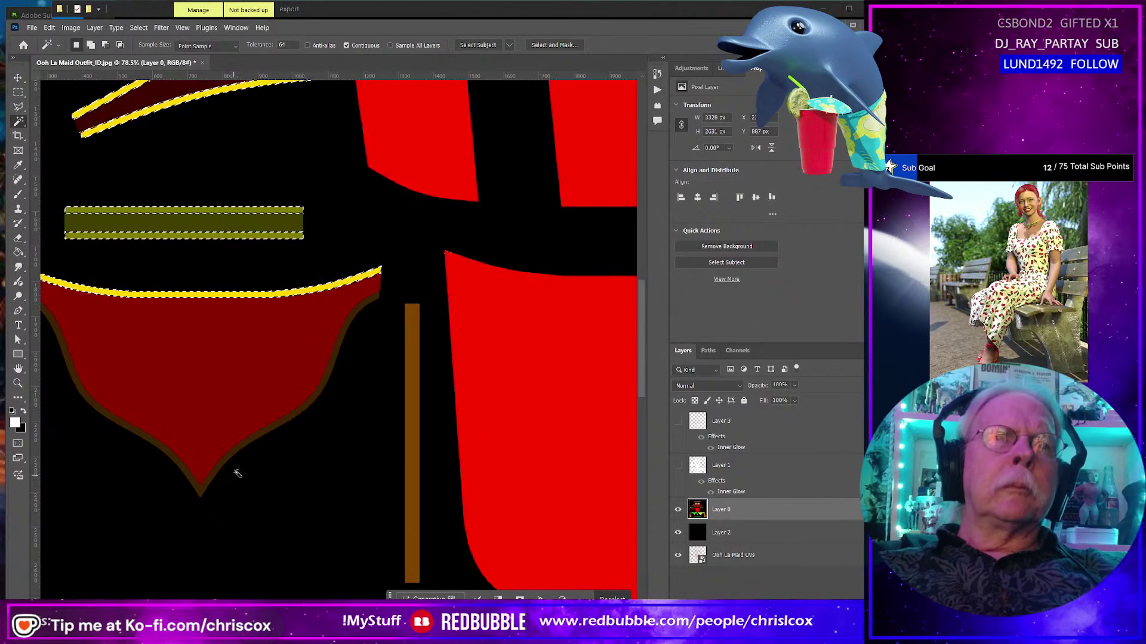
Try to select the dark brown leg trim of the panty with a Magic Wand tolerance of 64, and undo it.
click(249, 450)
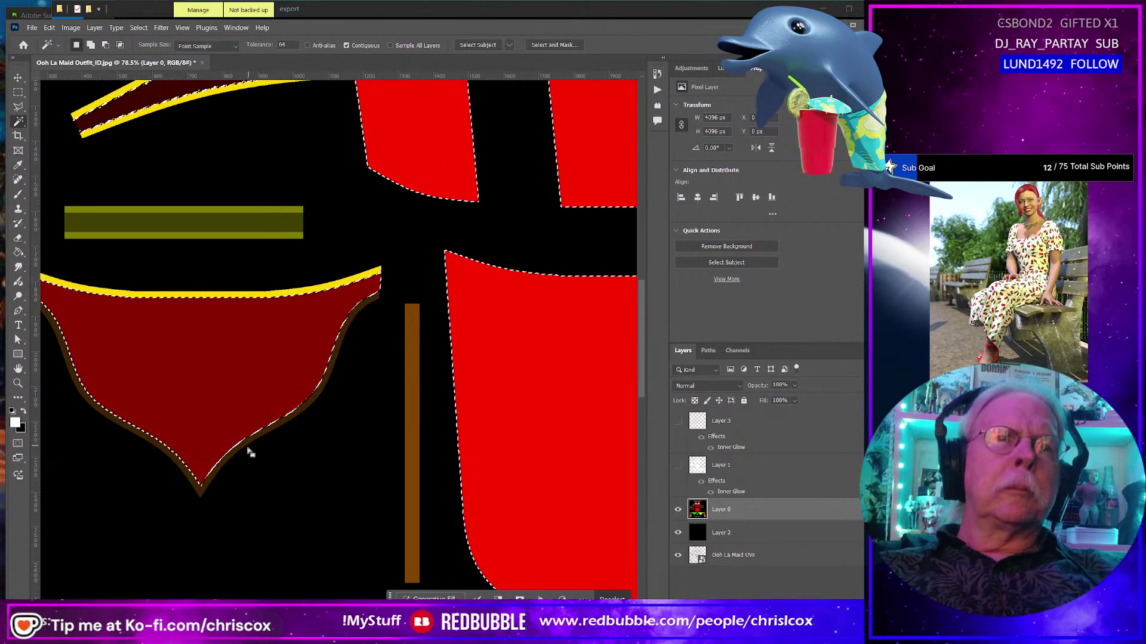
key(ctrl+z)
scroll(244, 455, up, 5)
alt+scroll(283, 495, up, 3)
alt+scroll(272, 456, up, 2)
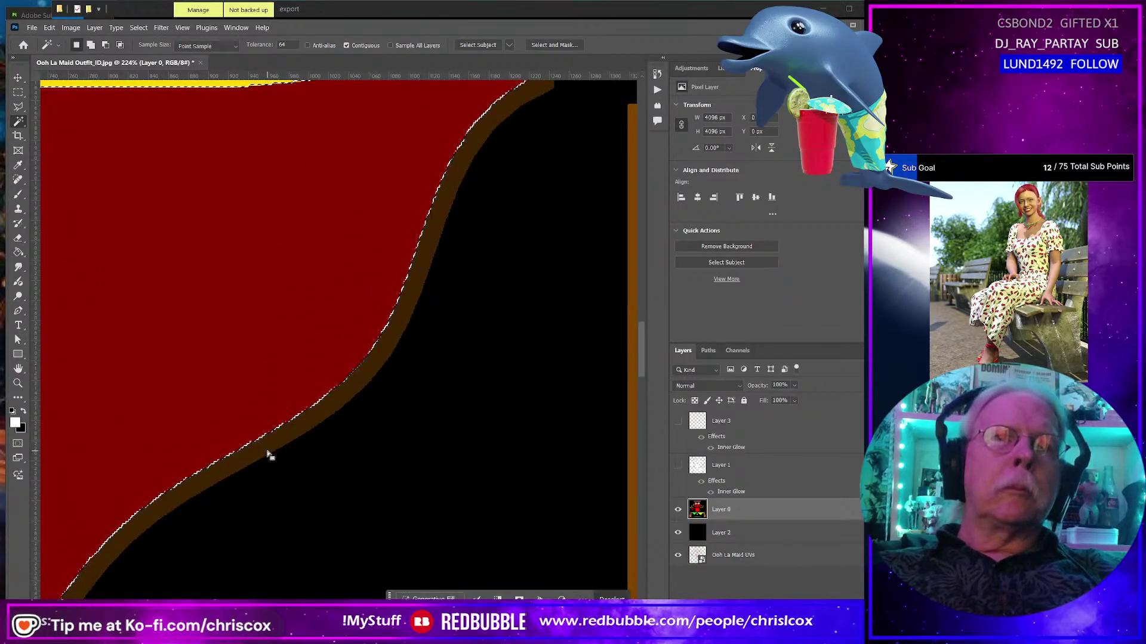
alt+scroll(436, 462, down, 4)
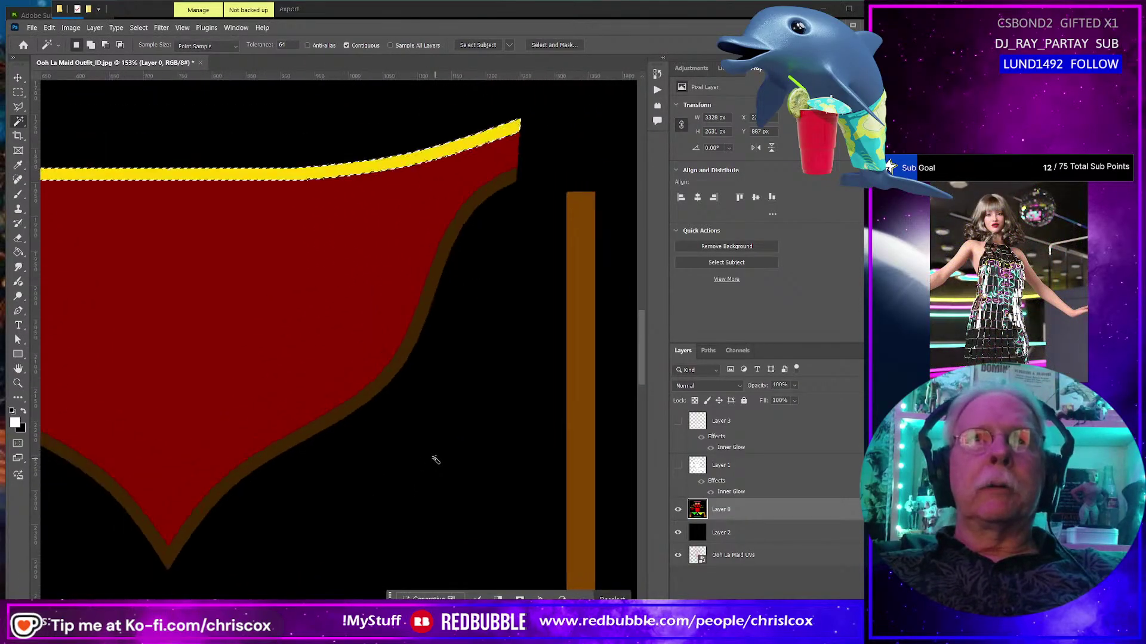
alt+scroll(434, 460, down, 1)
Show Layer 3 and fill the selected cuff and waistband trims on it with the white foreground colour at 100% opacity.
click(757, 423)
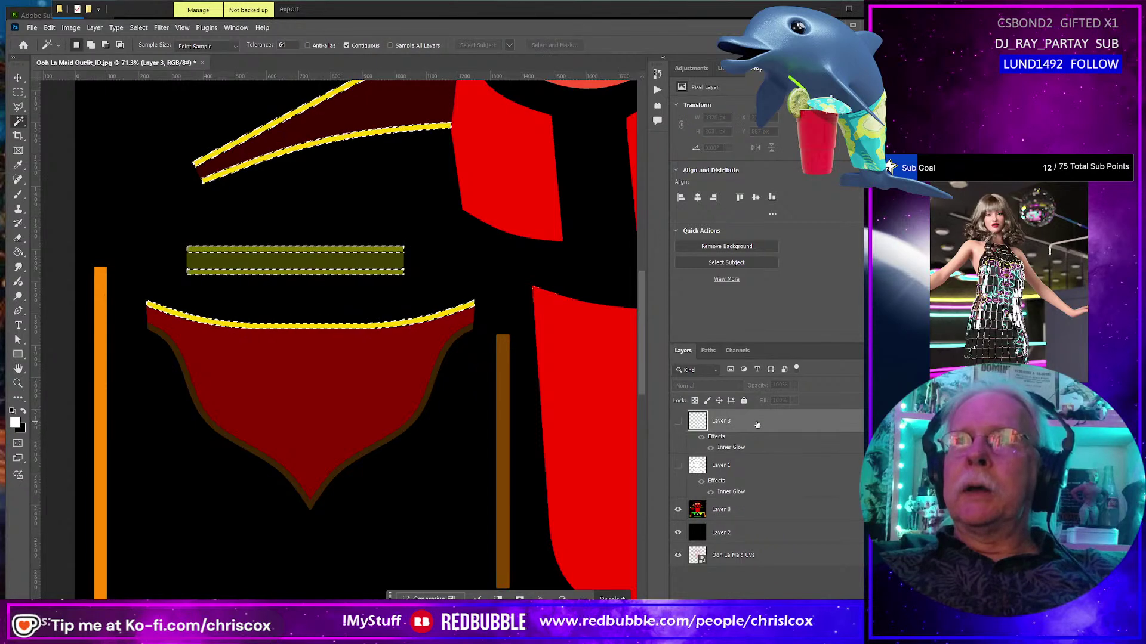
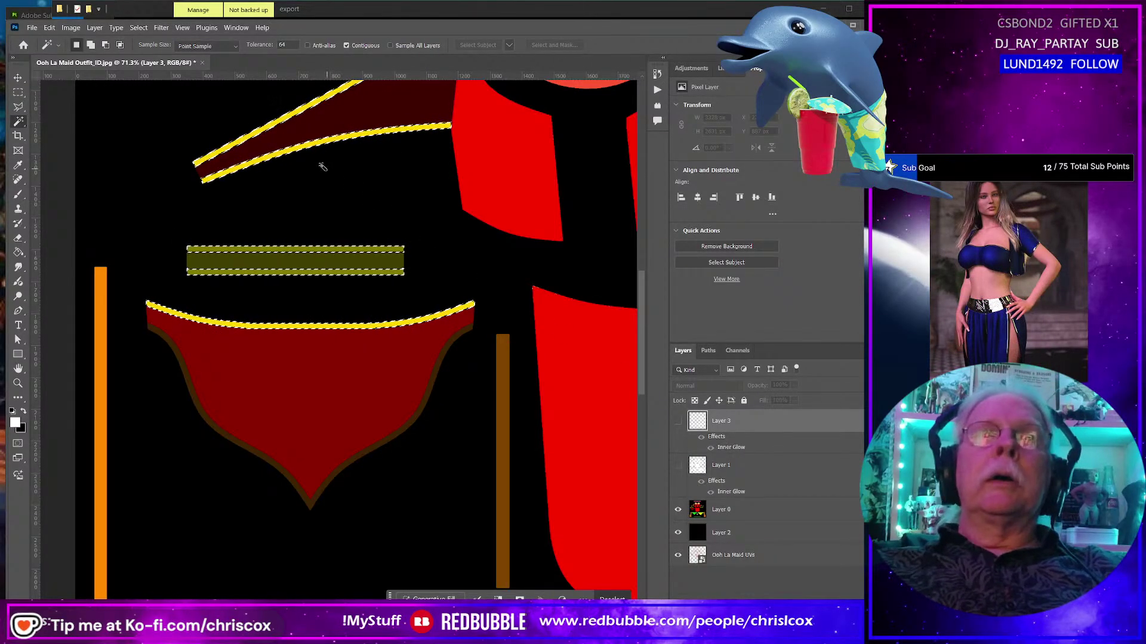
click(679, 421)
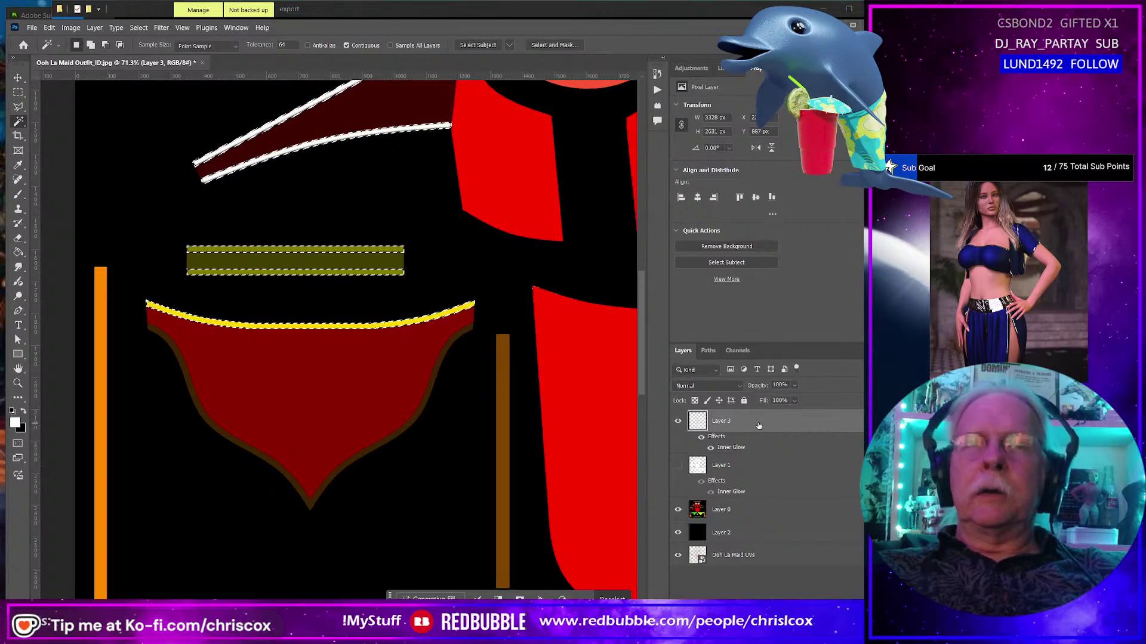
key(shift+F5)
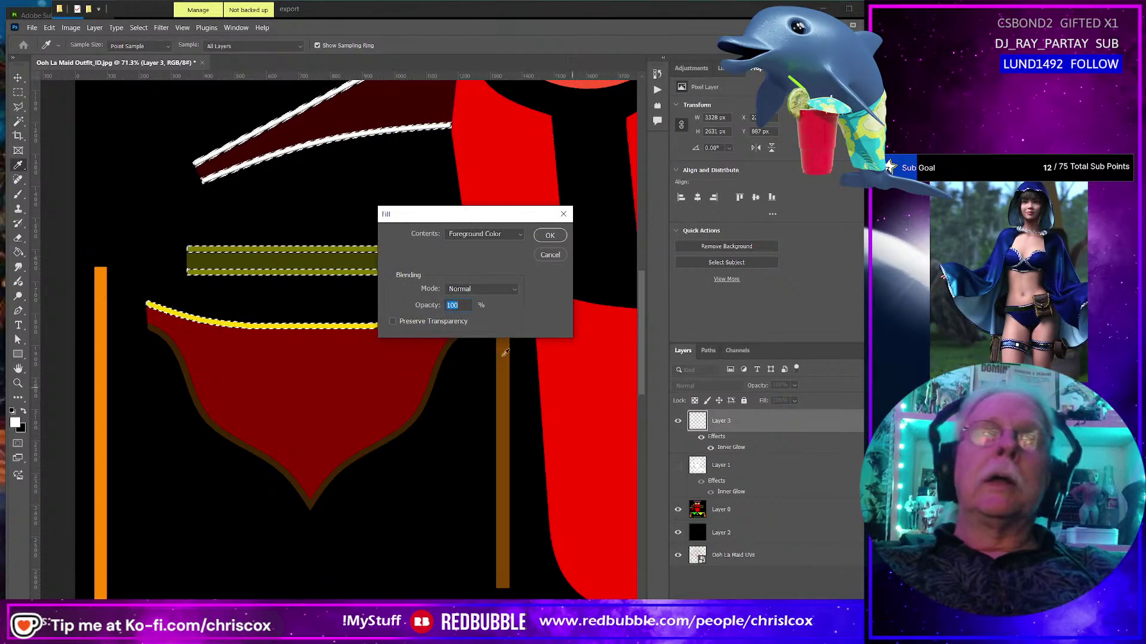
click(549, 236)
key(w)
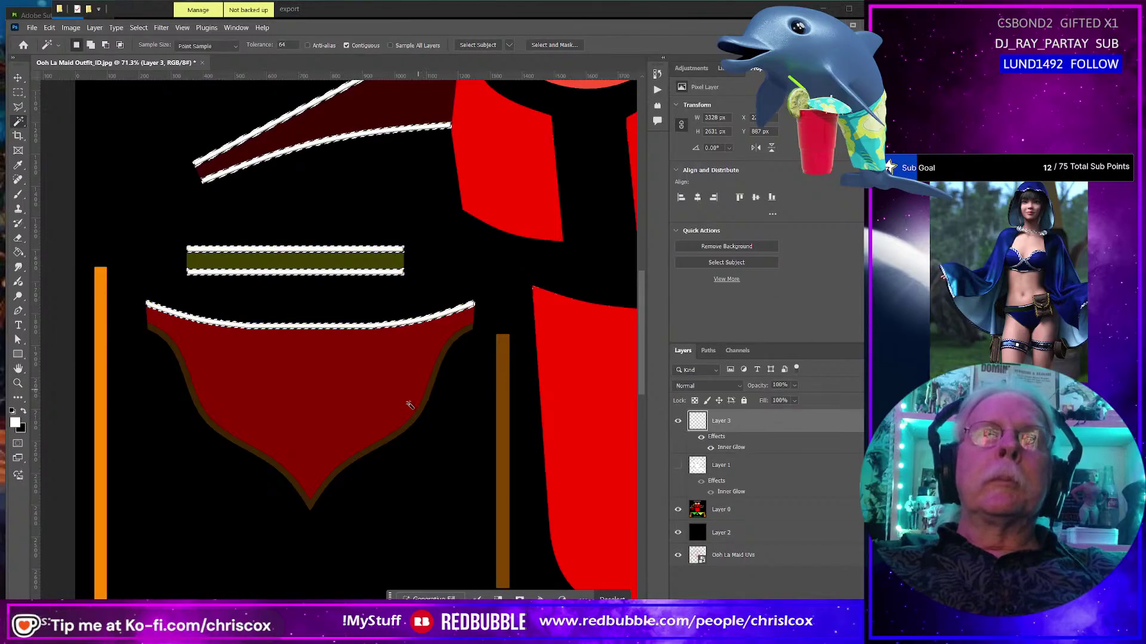
Select the panty's dark brown leg trim on Layer 0 with a Magic Wand tolerance of 32, and fill it with white on Layer 3.
scroll(397, 438, up, 1)
alt+scroll(392, 468, up, 5)
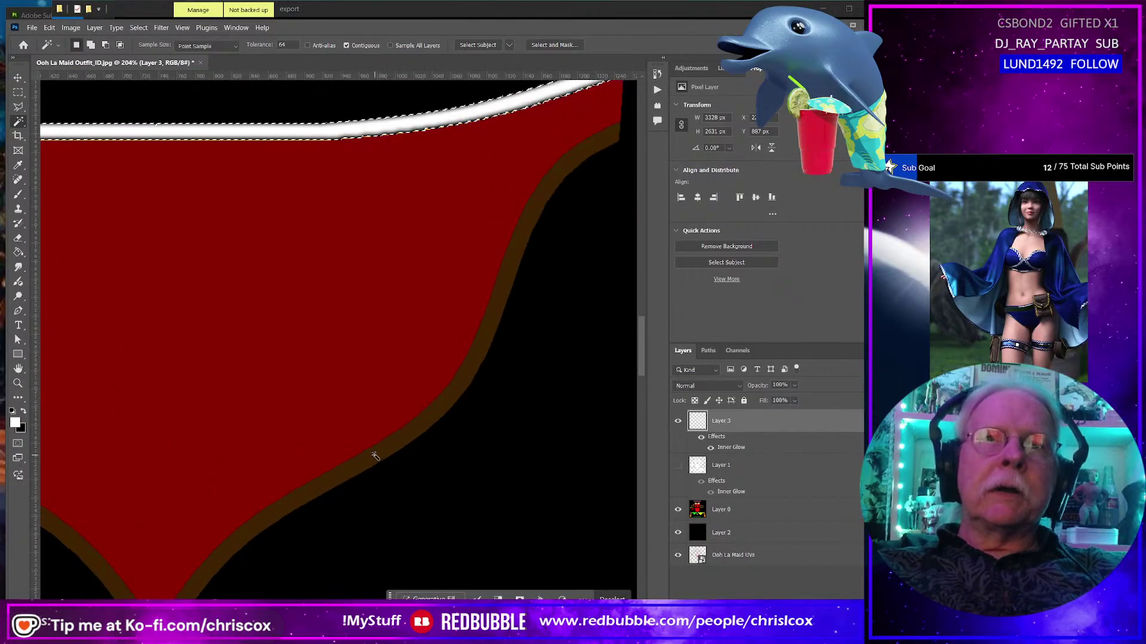
click(765, 509)
click(397, 455)
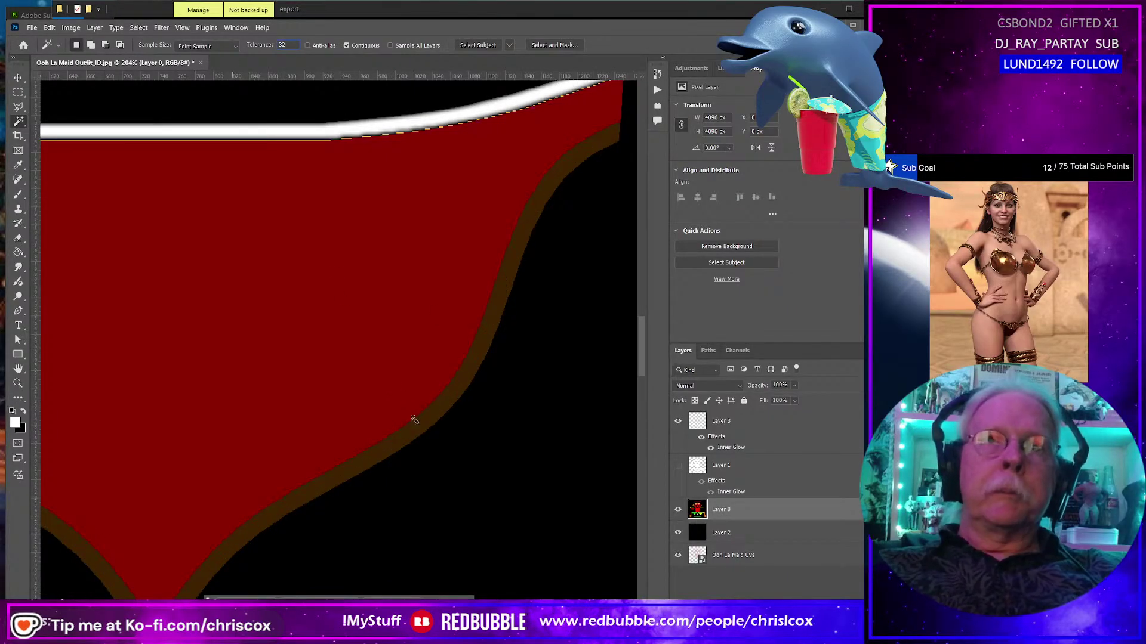
click(417, 434)
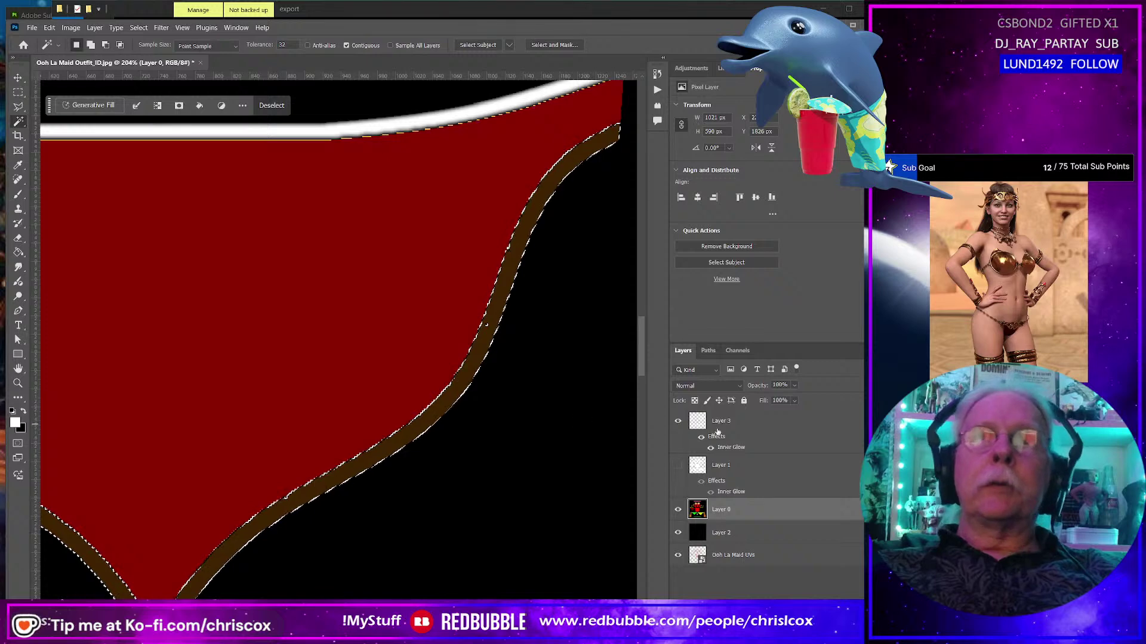
click(756, 422)
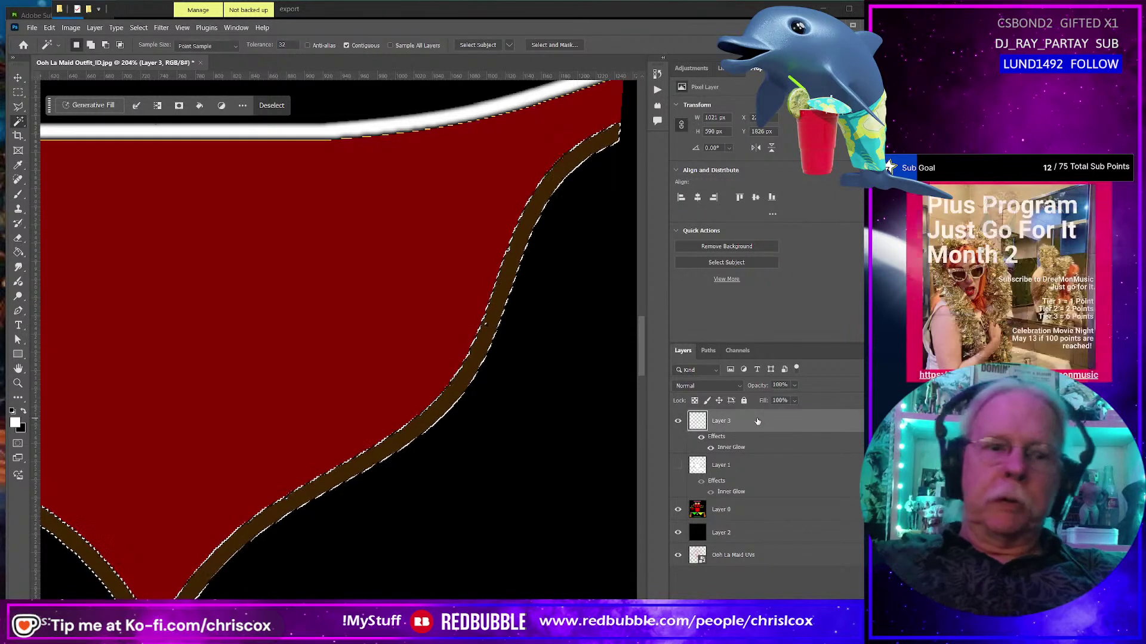
key(shift+F5)
key(Return)
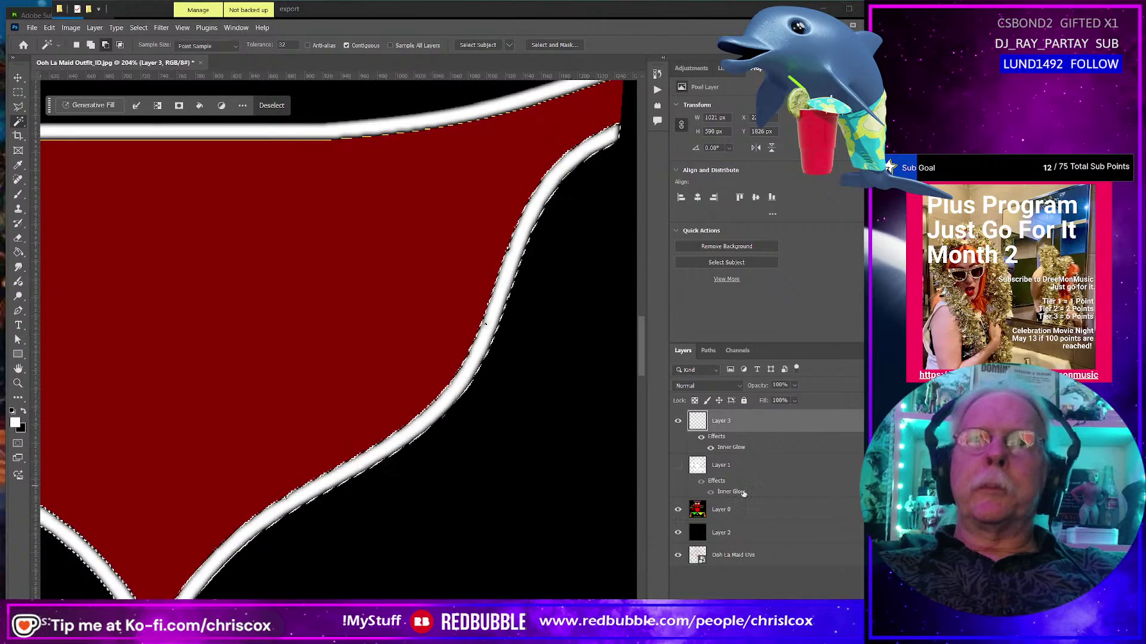
Try to select the leftover stray pixels along the leg trim on Layer 0 and fill them on Layer 3.
key(alt+[)
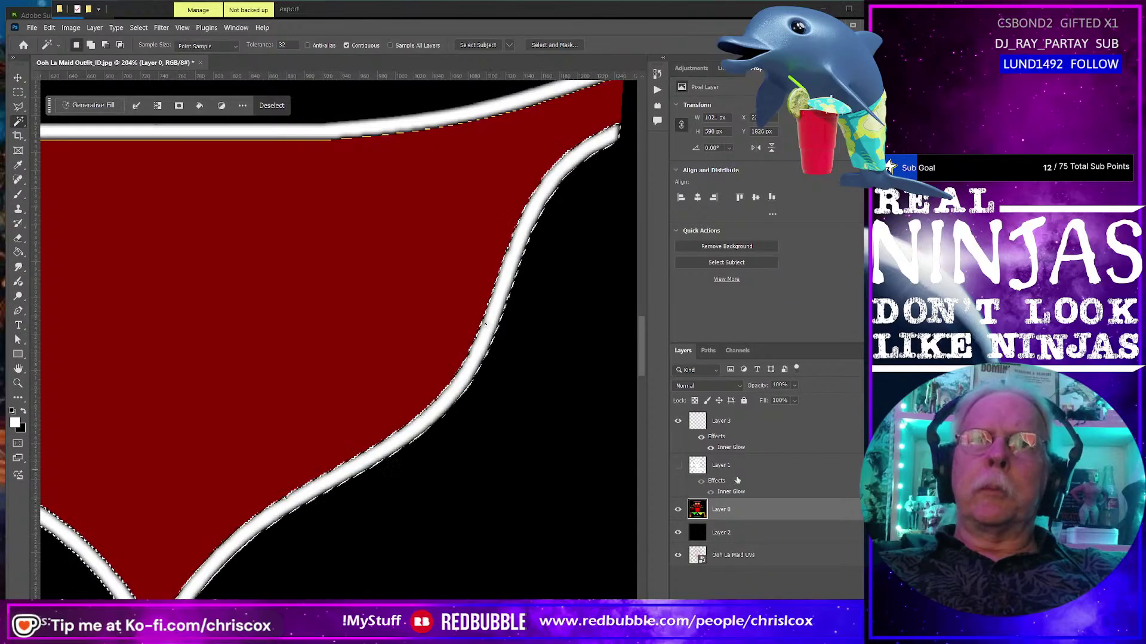
click(537, 470)
shift+click(471, 369)
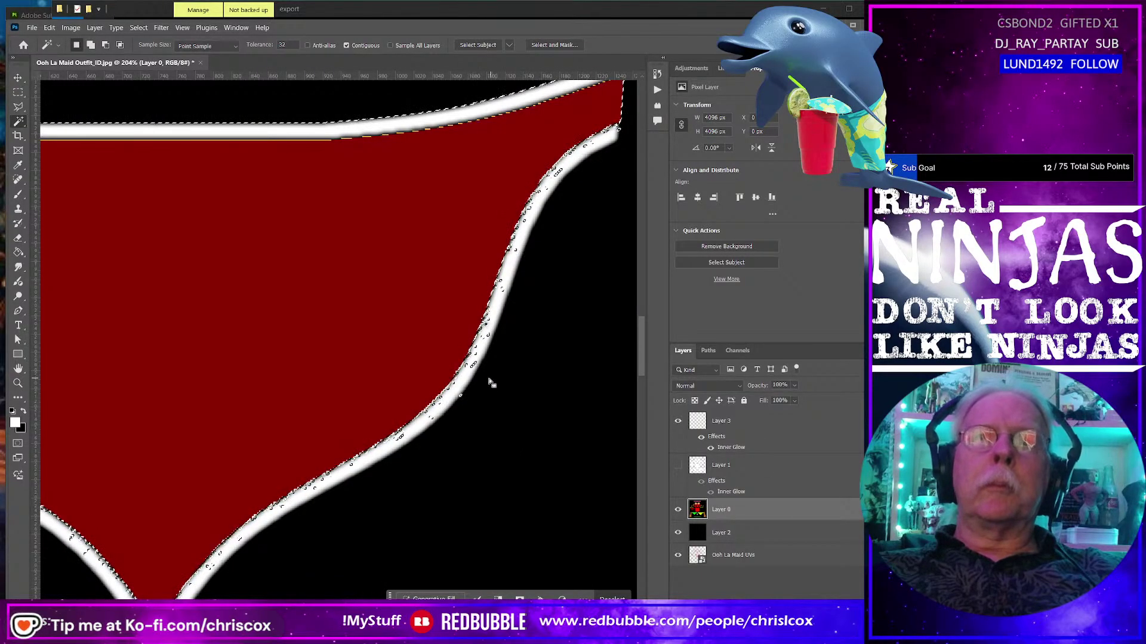
alt+scroll(475, 352, up, 8)
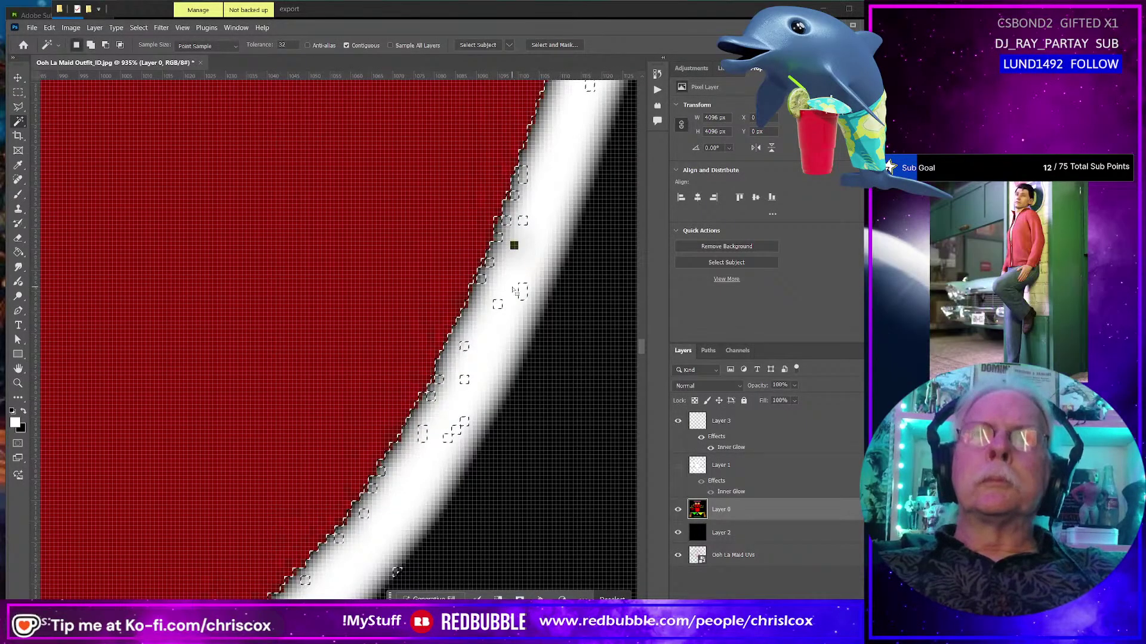
click(751, 423)
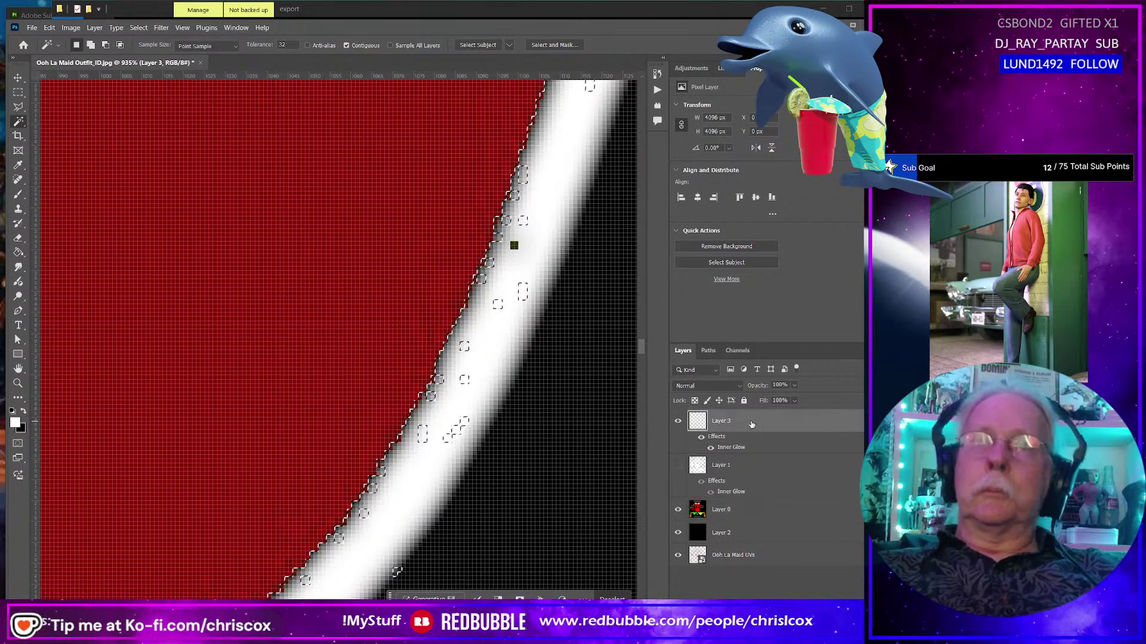
key(shift+F5)
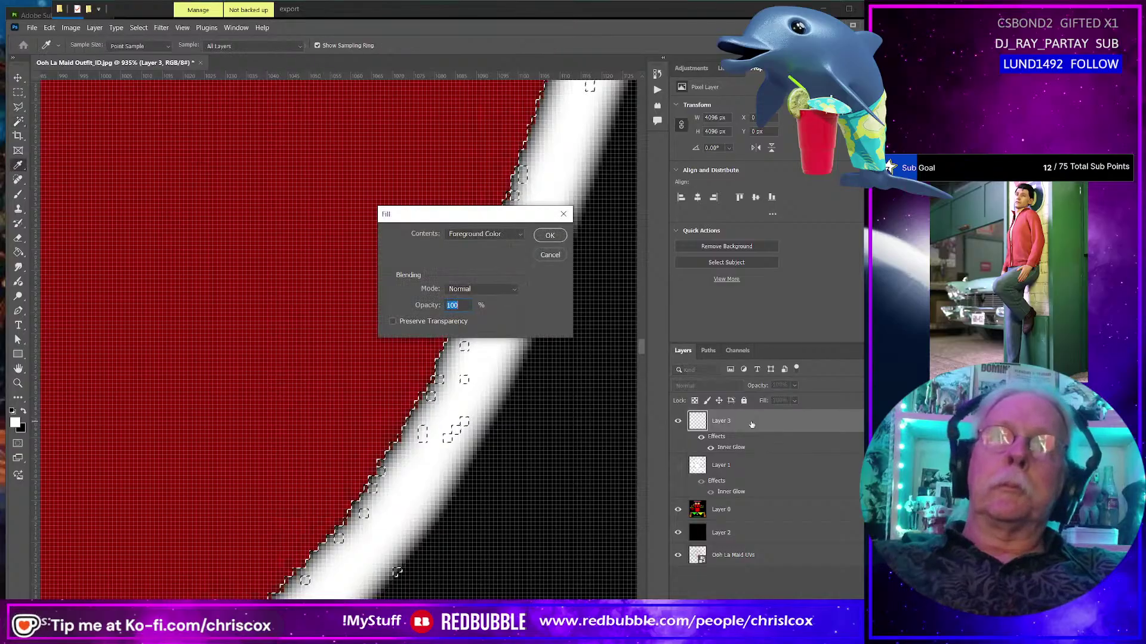
key(Return)
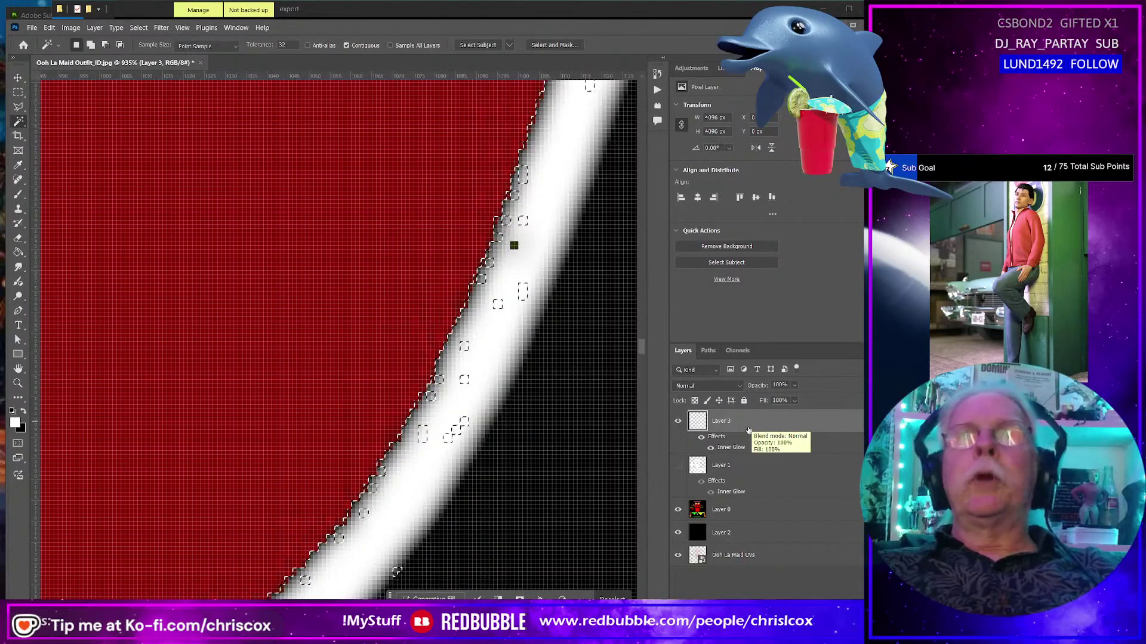
Clear the selection and show Layer 1 again to check the white fabric and trims together.
alt+scroll(418, 435, down, 10)
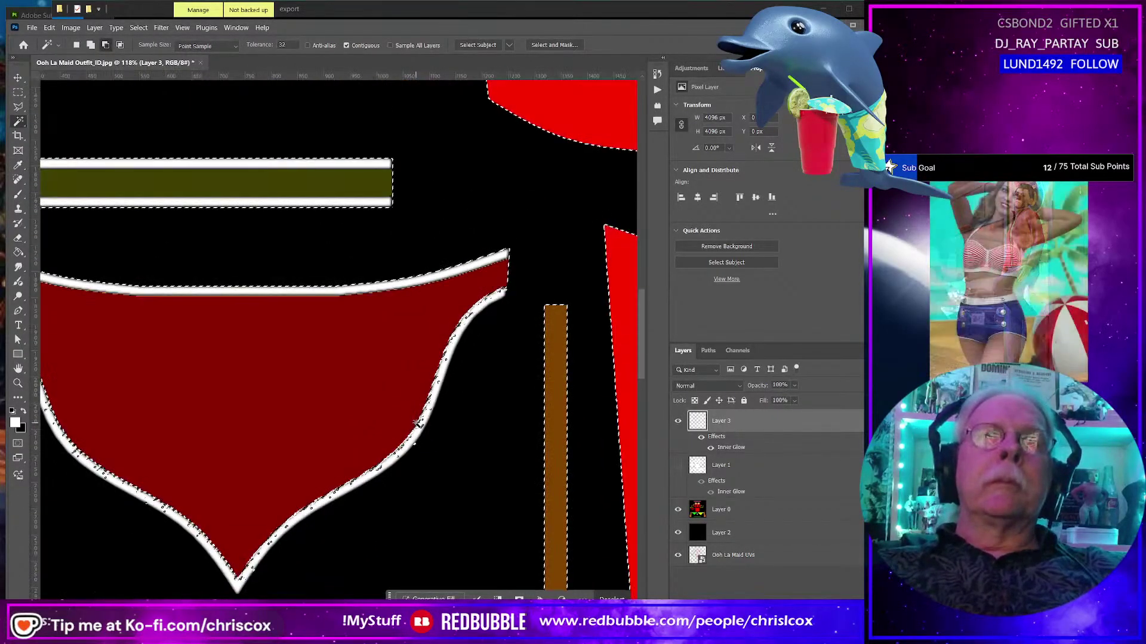
alt+scroll(416, 422, down, 4)
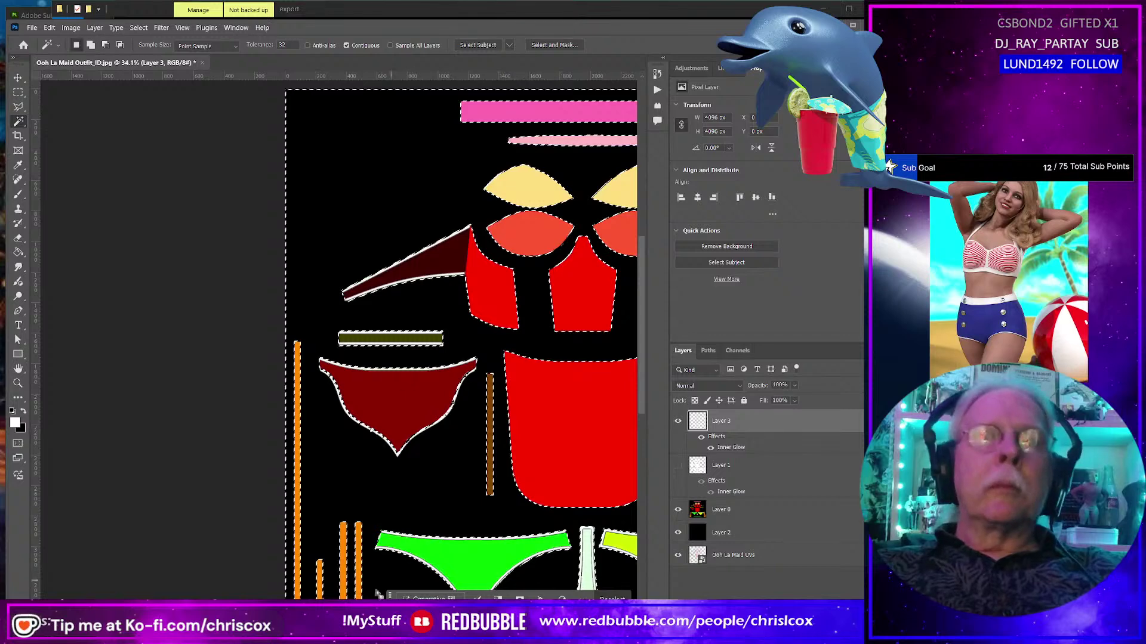
scroll(401, 453, right, 5)
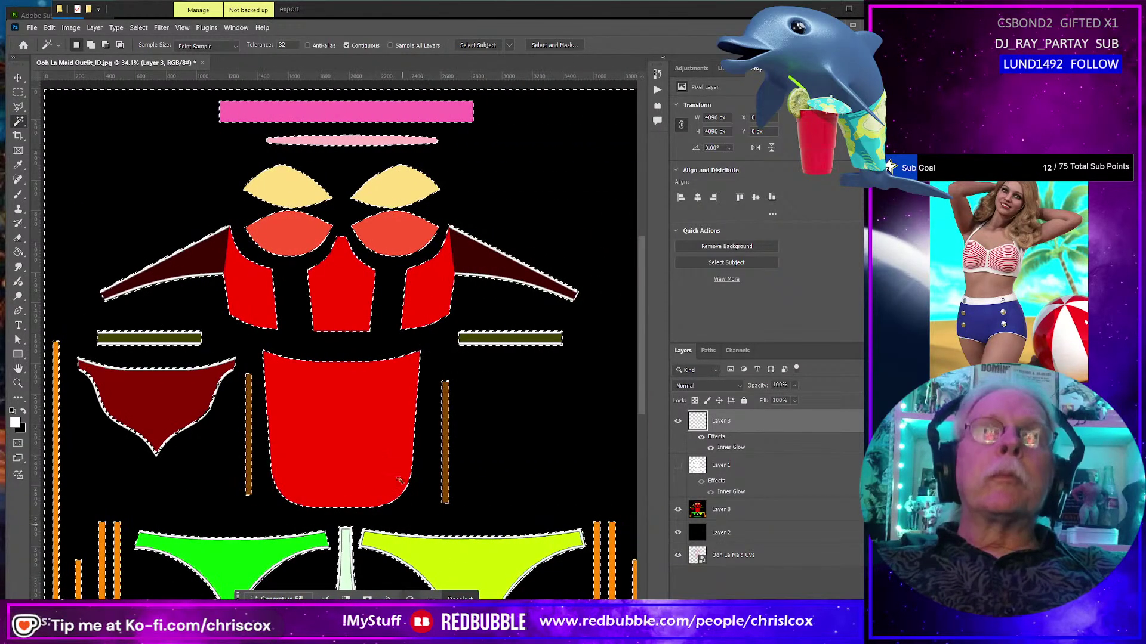
key(ctrl+d)
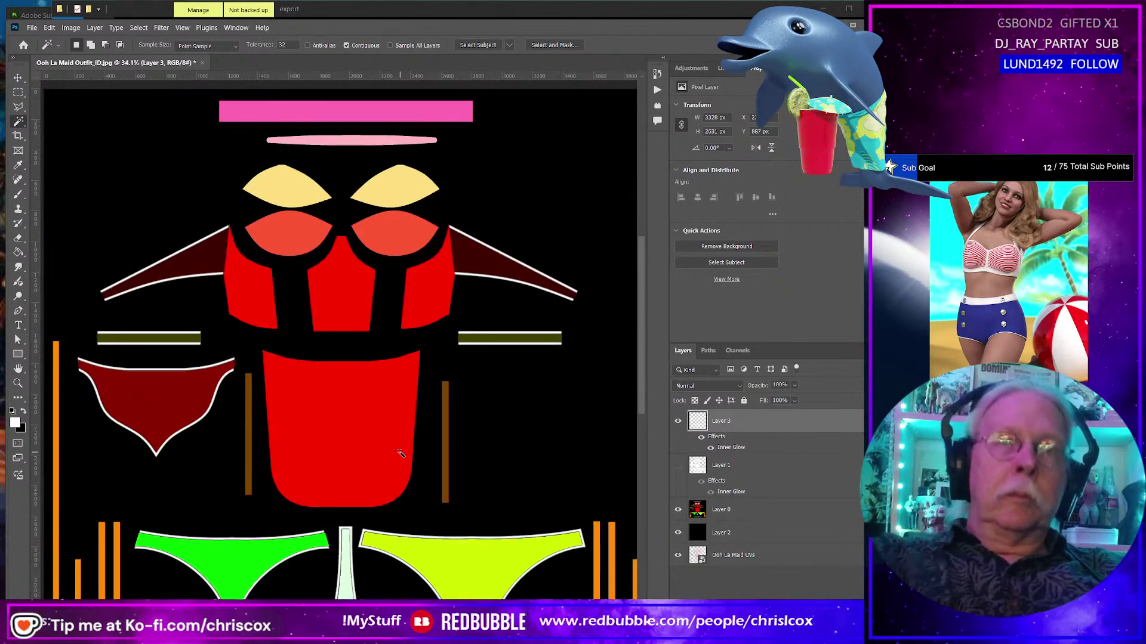
click(677, 466)
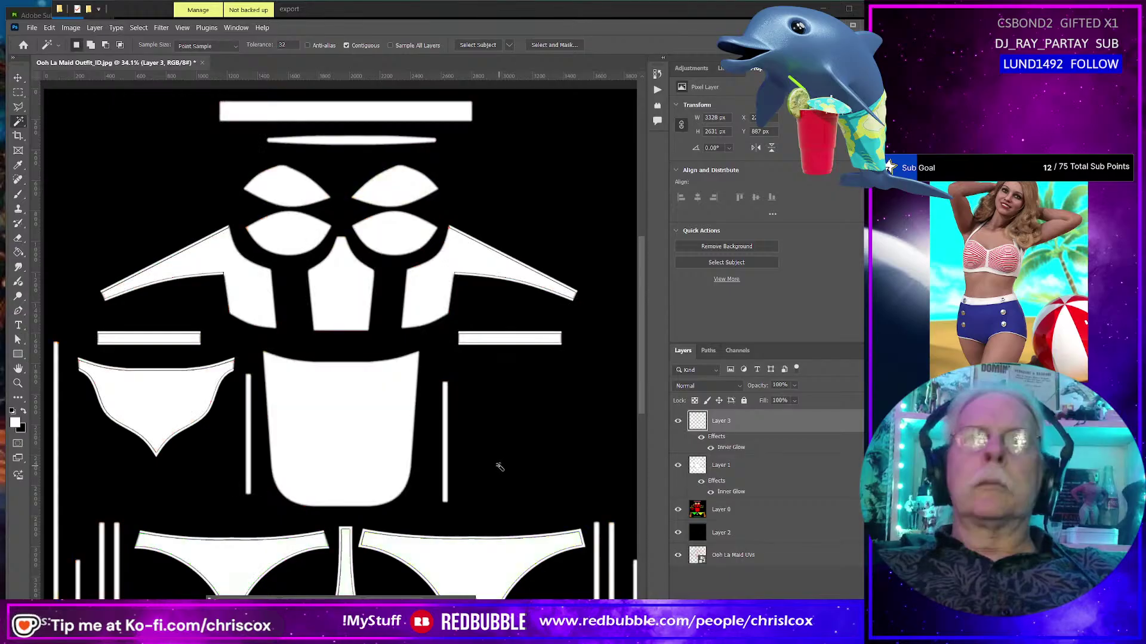
scroll(437, 452, down, 3)
scroll(438, 451, up, 1)
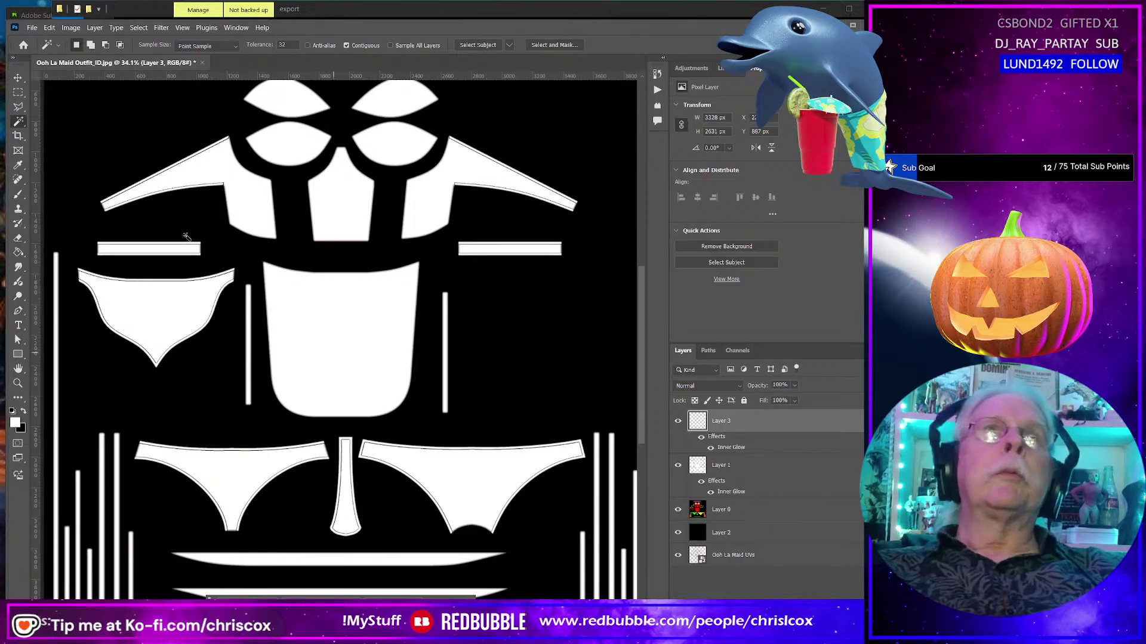
Save the layered document as Ooh La Maid Outfit_ID.psd in the French Maid WIP folder with Maximize Compatibility on.
click(32, 27)
click(66, 158)
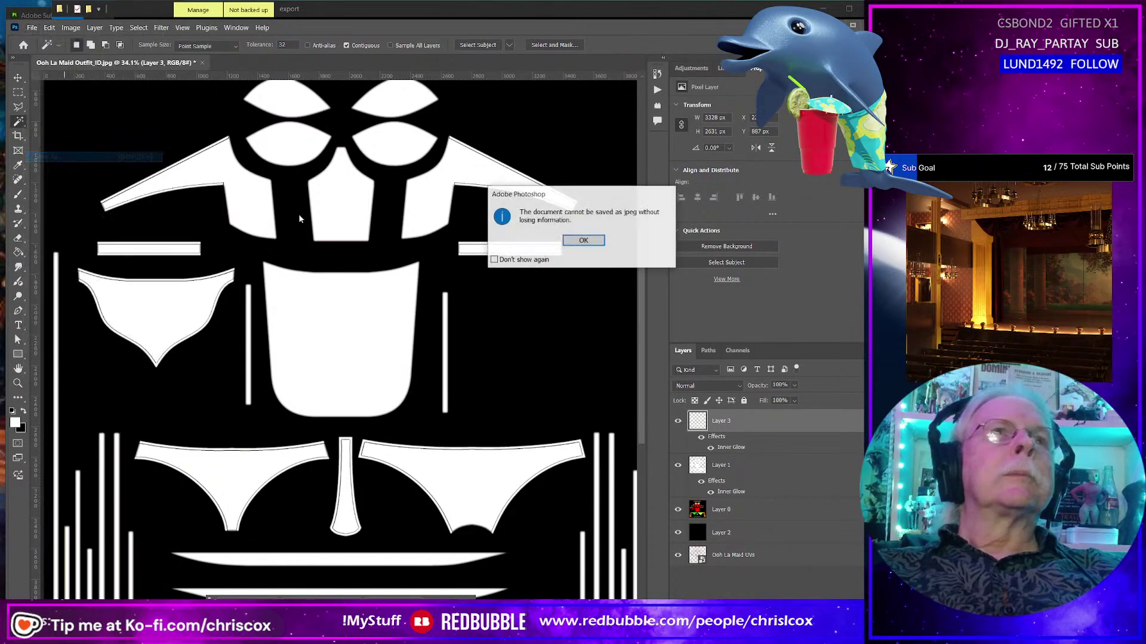
click(592, 241)
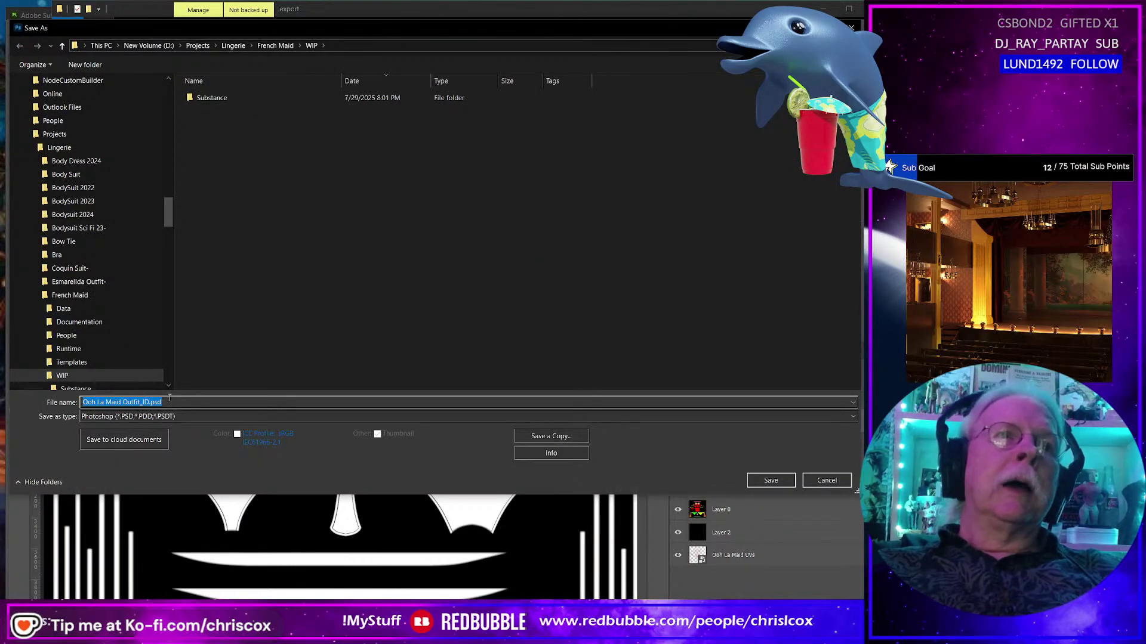
click(63, 375)
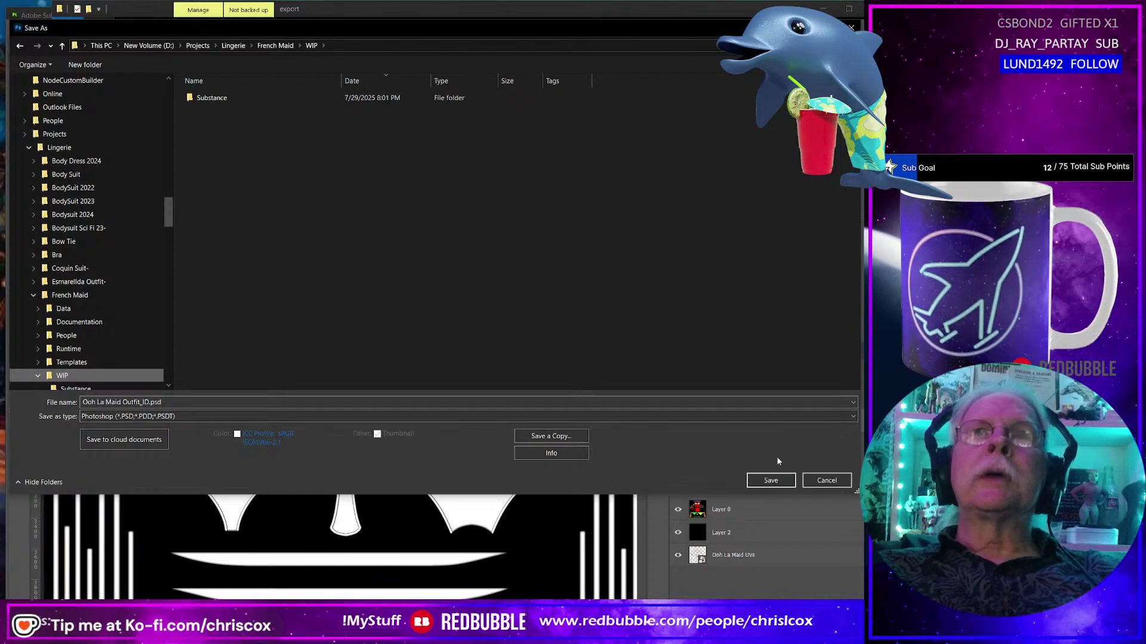
click(771, 481)
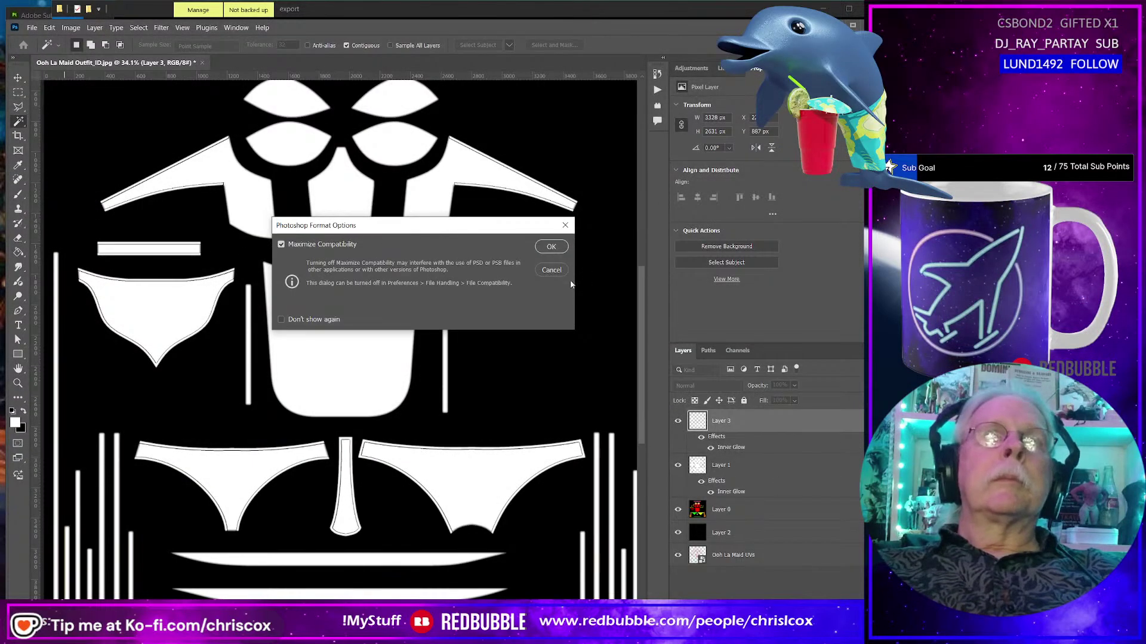
click(551, 247)
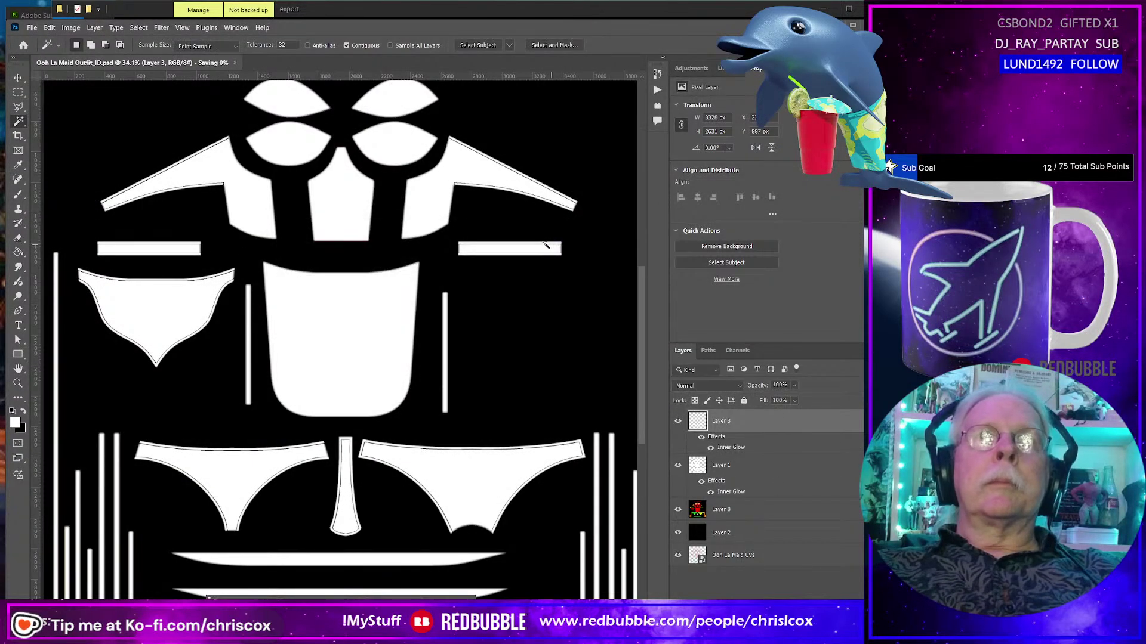
Export the document as a 4096 x 4096 px JPG and browse to French Maid's Runtime\Textures\CCox\Ooh La Maid folder for it.
click(28, 29)
mouse_move(66, 215)
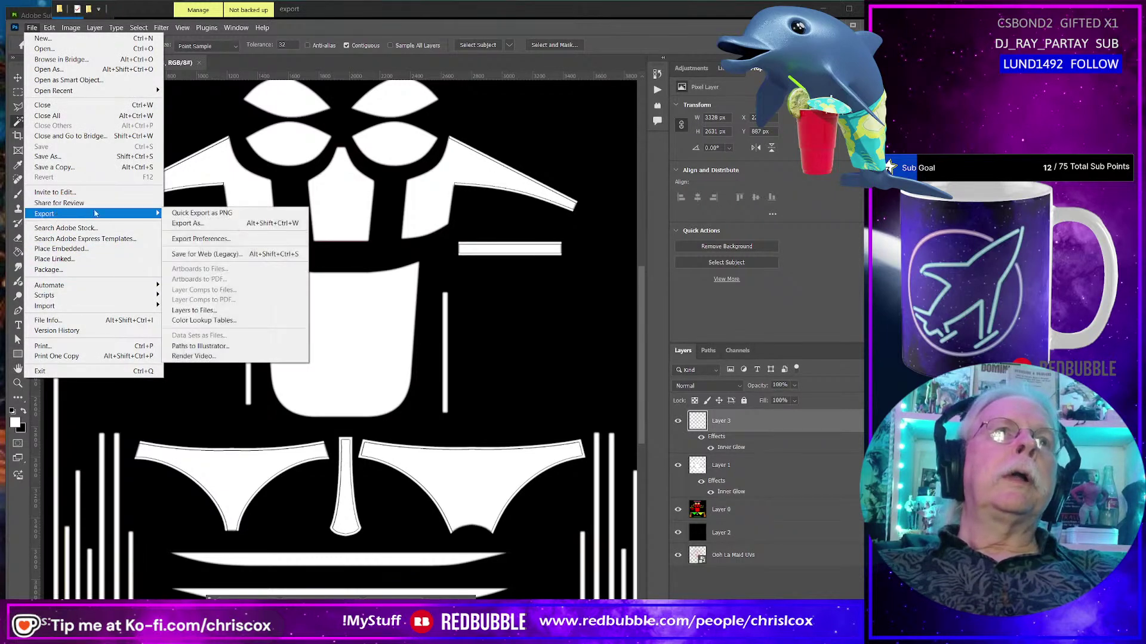
click(191, 223)
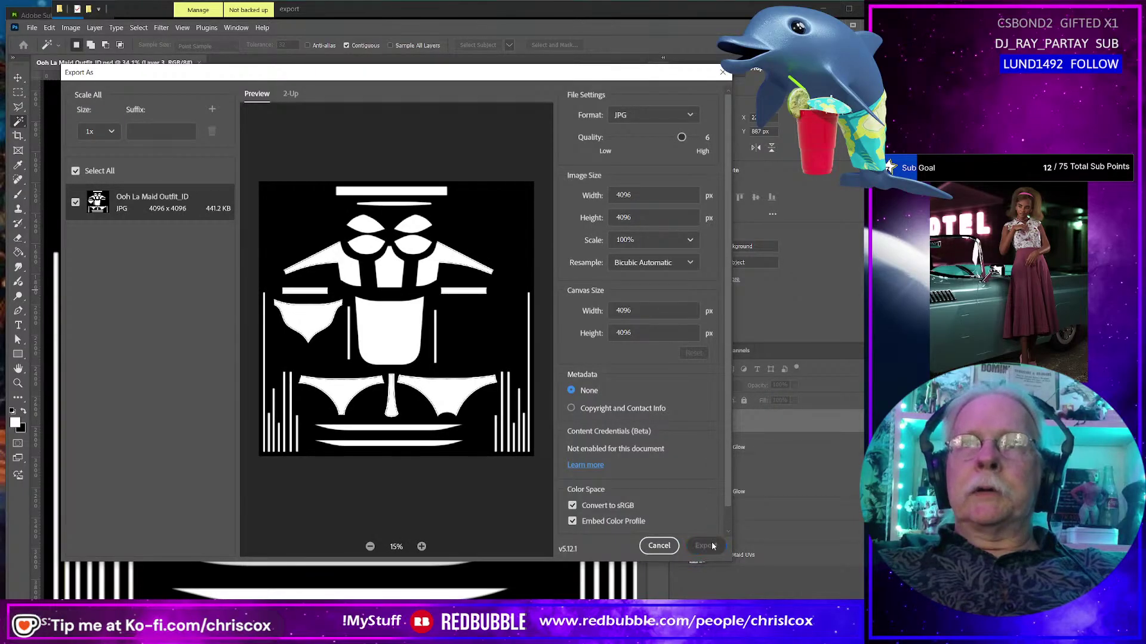
click(706, 545)
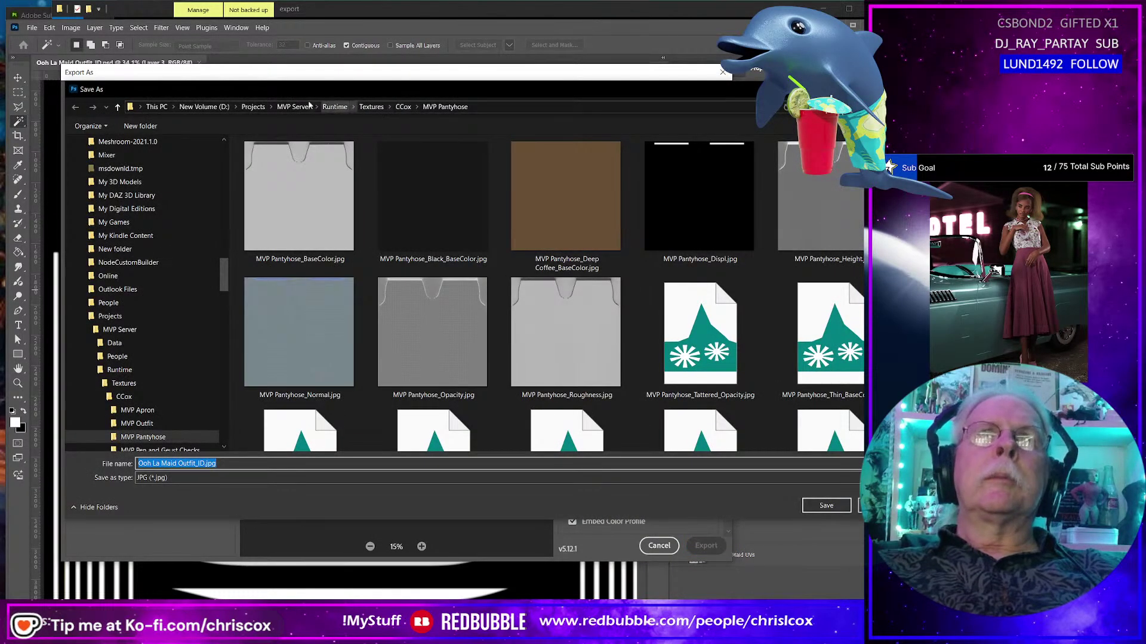
click(253, 107)
click(345, 268)
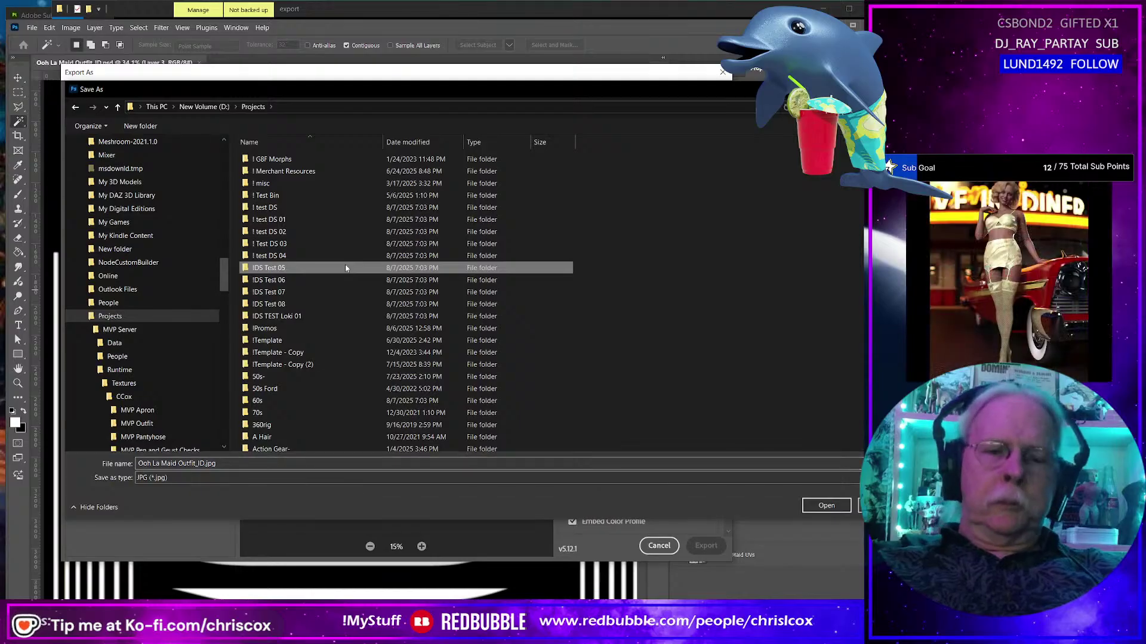
text(lingerie)
key(Return)
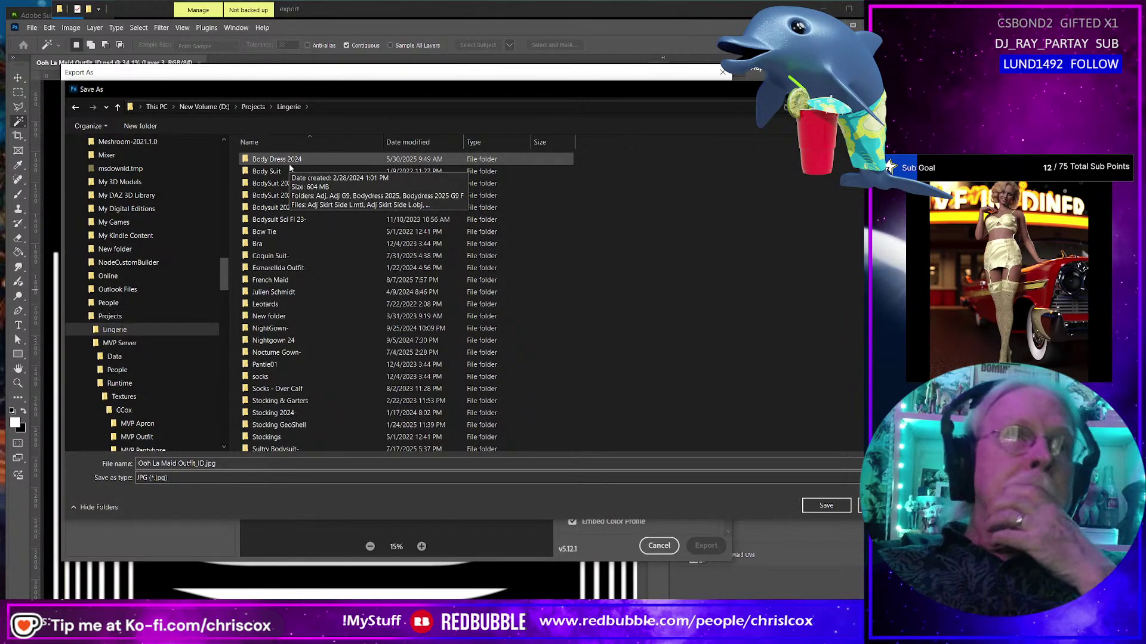
click(287, 283)
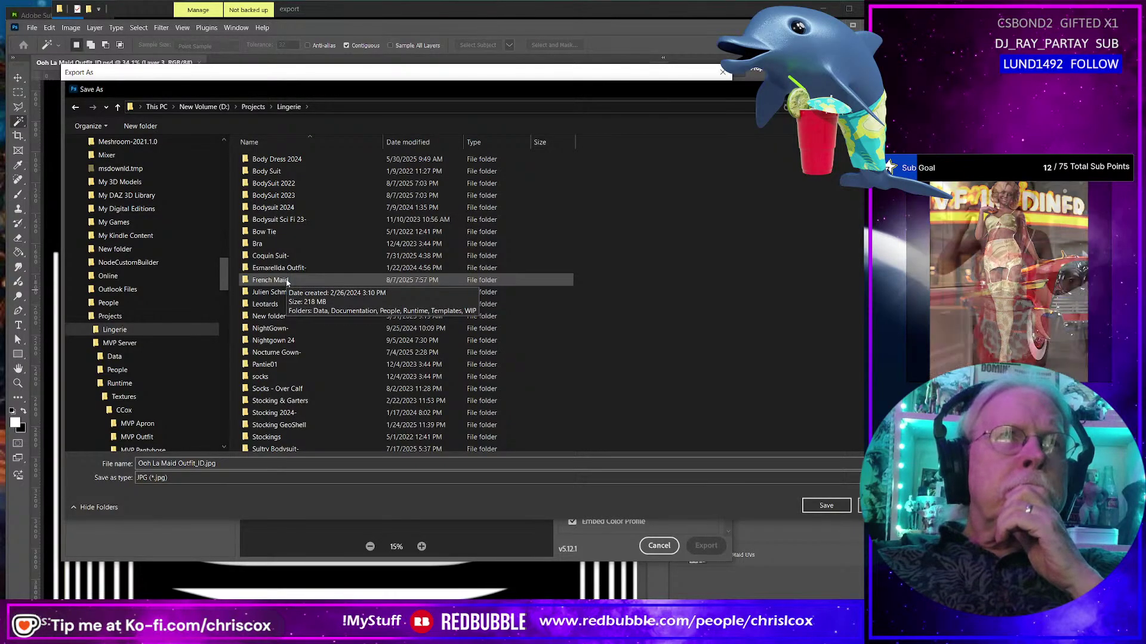
double_click(287, 283)
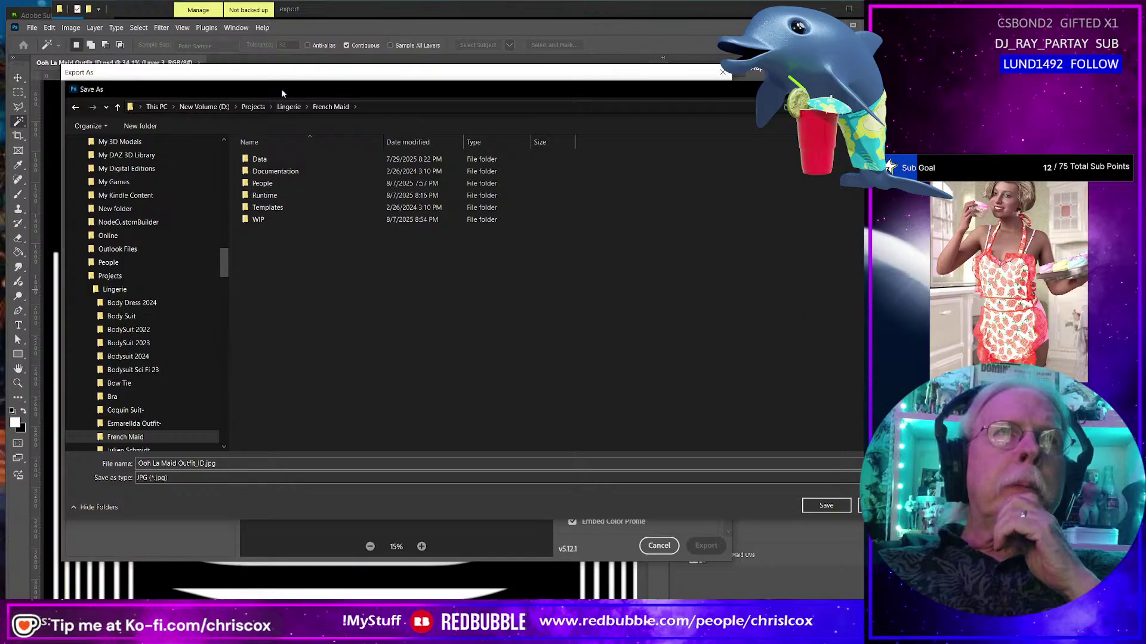
double_click(277, 193)
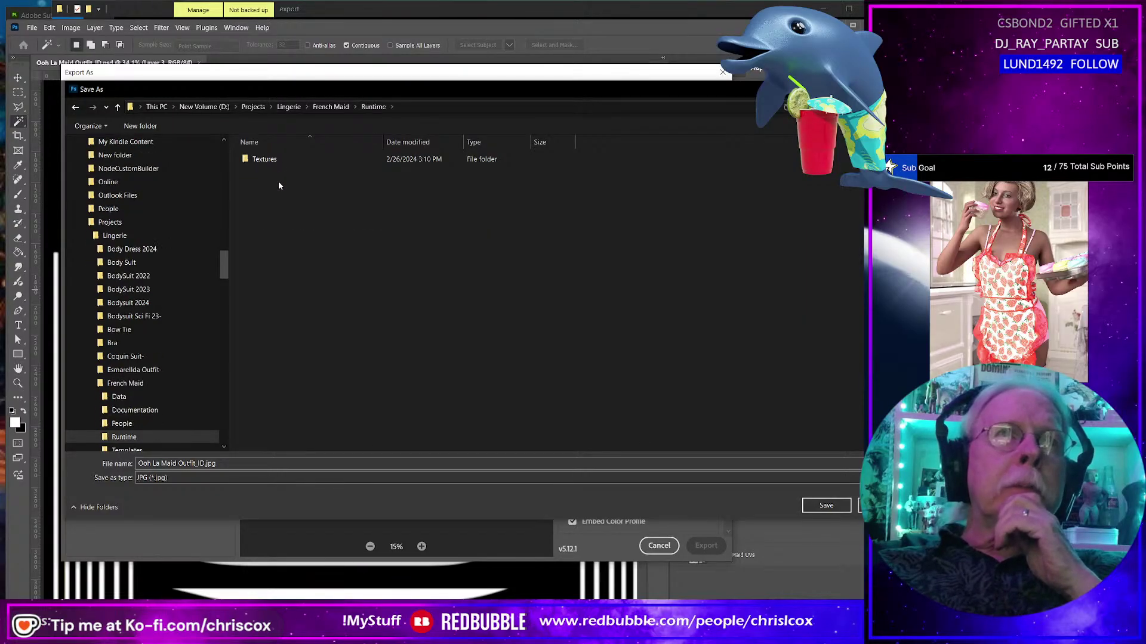
double_click(277, 159)
double_click(277, 158)
double_click(278, 171)
Base the export name on the existing height map's file name, change its suffix to Displ, and save the JPG.
click(302, 202)
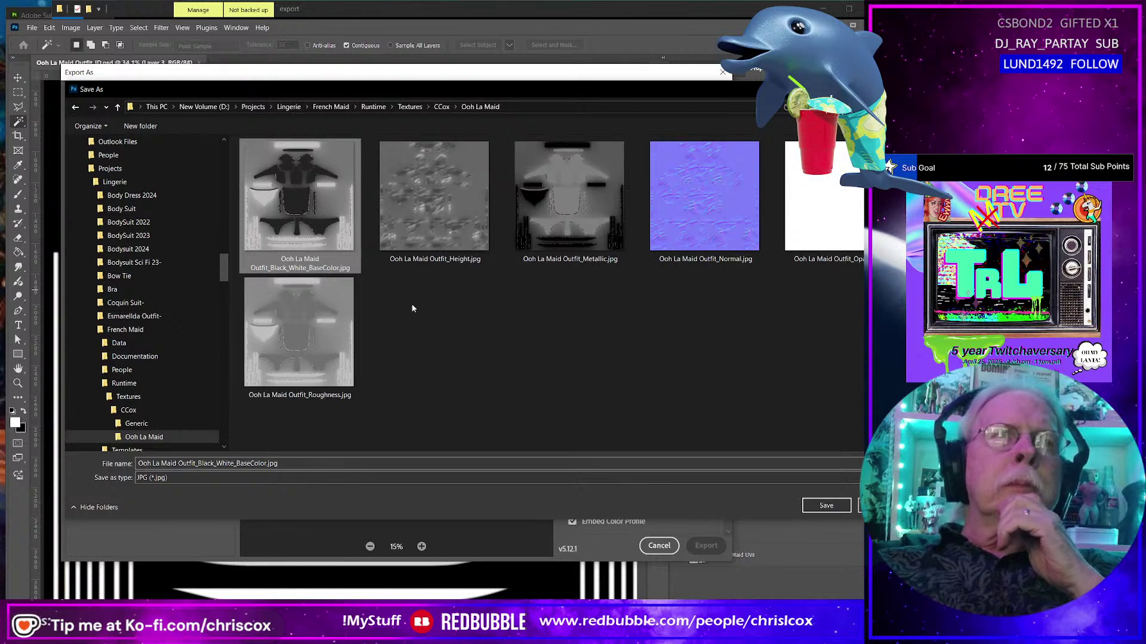
click(435, 200)
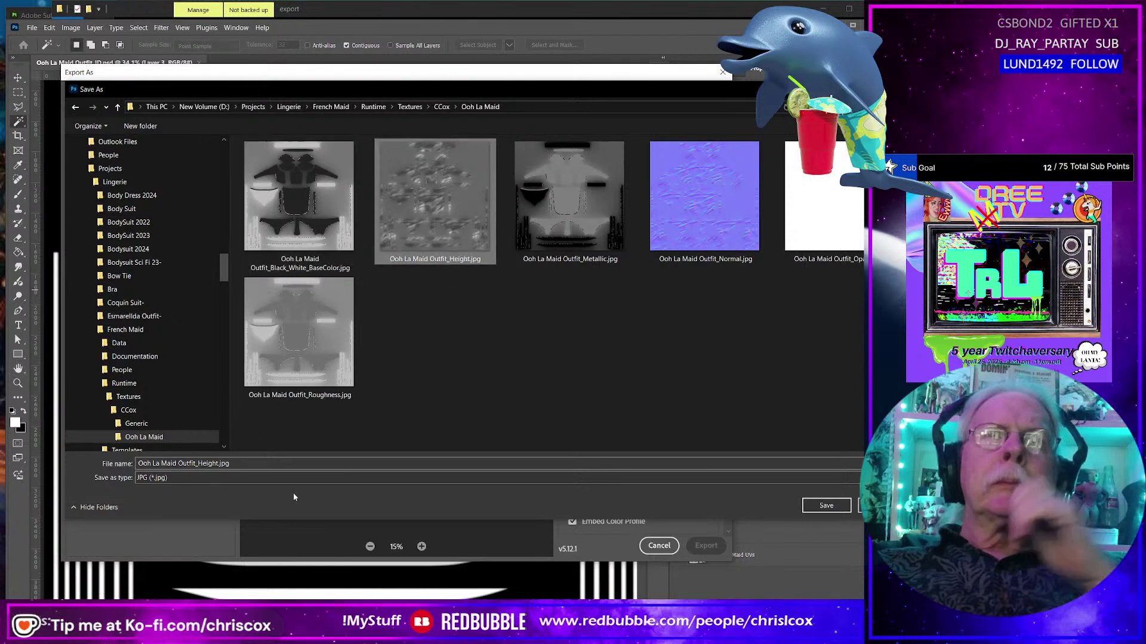
click(197, 465)
click(198, 465)
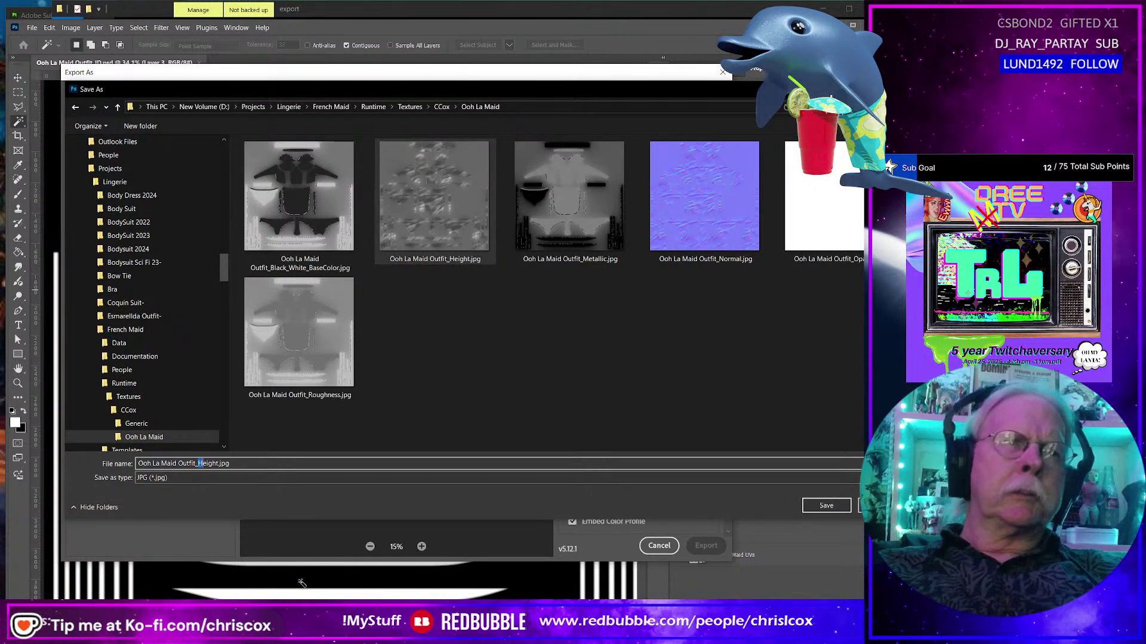
text(D)
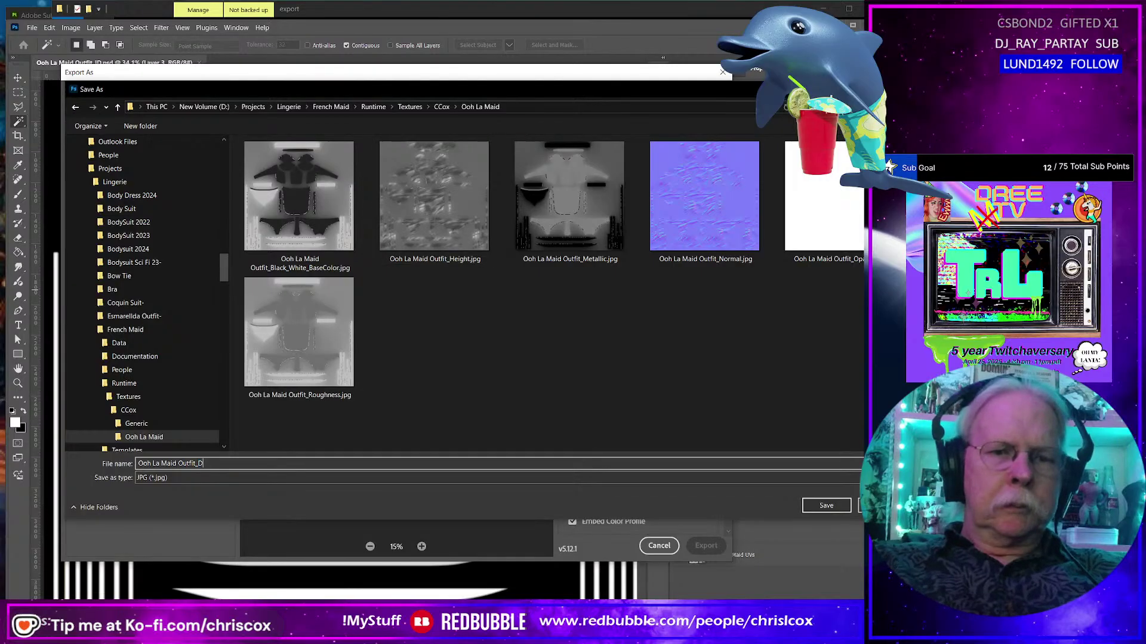
text(ispl)
key(Return)
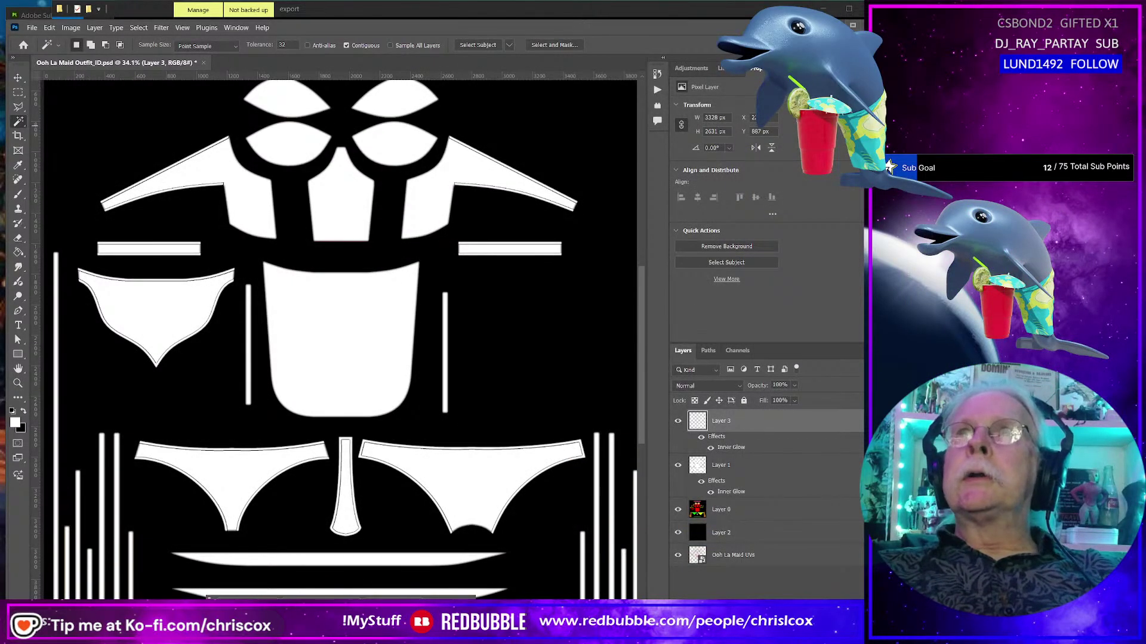
Close the Export textures dialog in Substance 3D Painter and switch to Daz Studio.
click(824, 9)
click(824, 9)
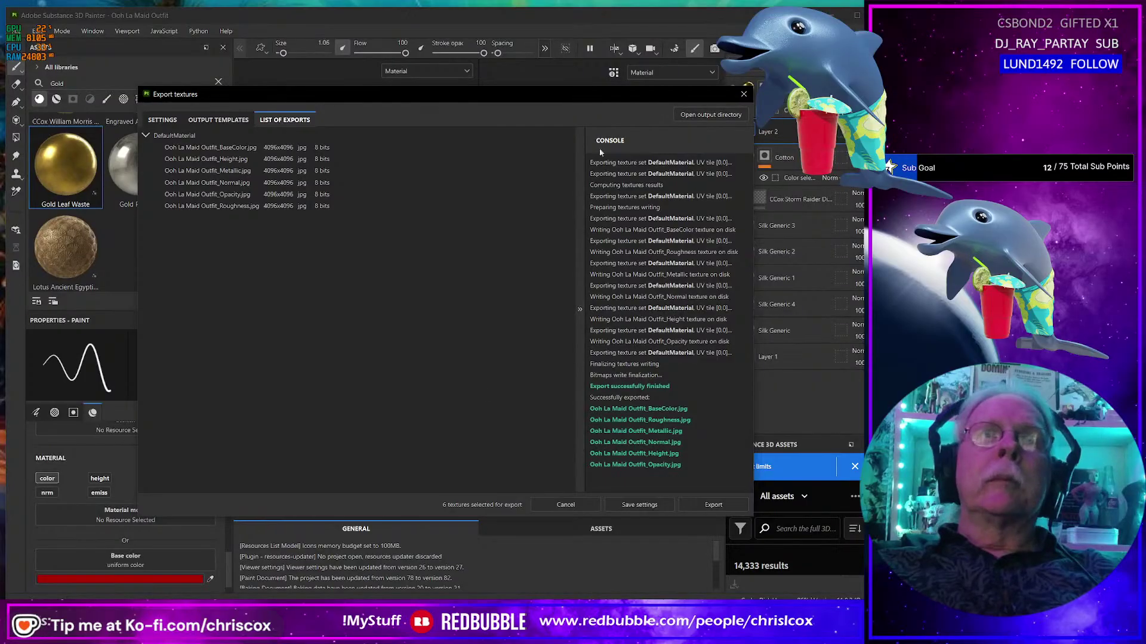
click(744, 94)
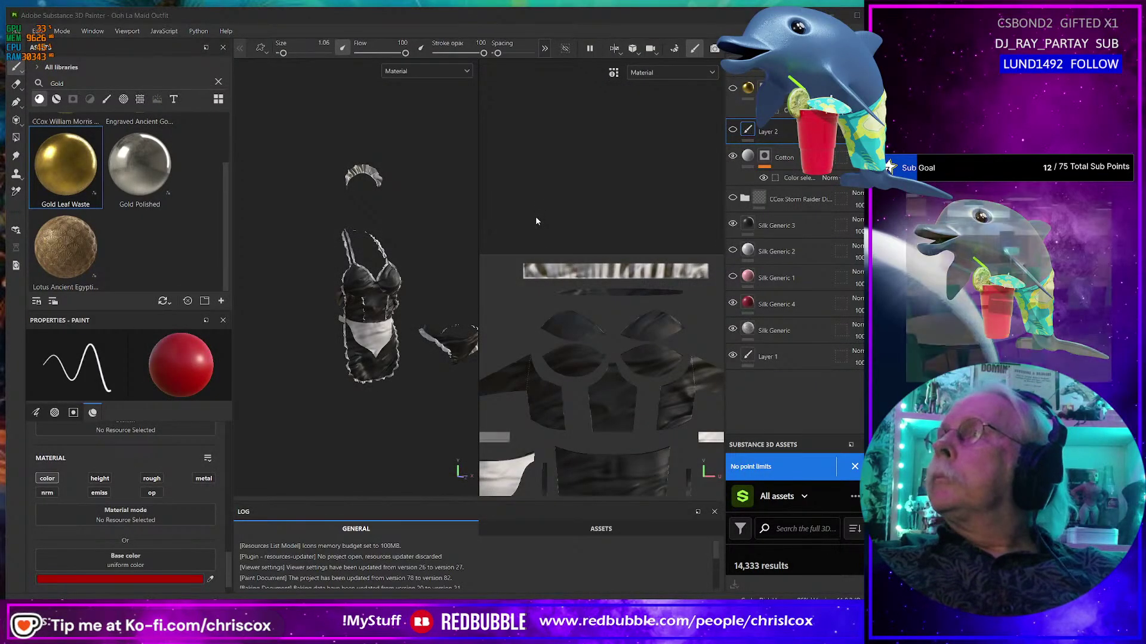
key(alt+Tab)
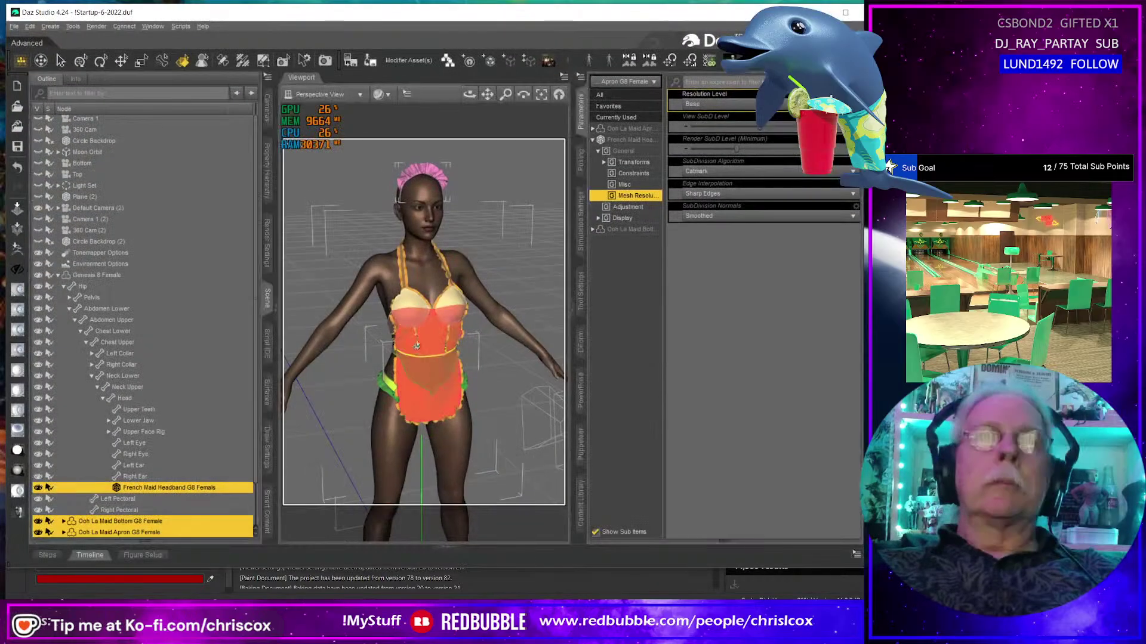
Select all surfaces of the French Maid headband, Ooh La Maid apron and bottom, and apply the CCox Base Shader script to them.
scroll(456, 357, up, 3)
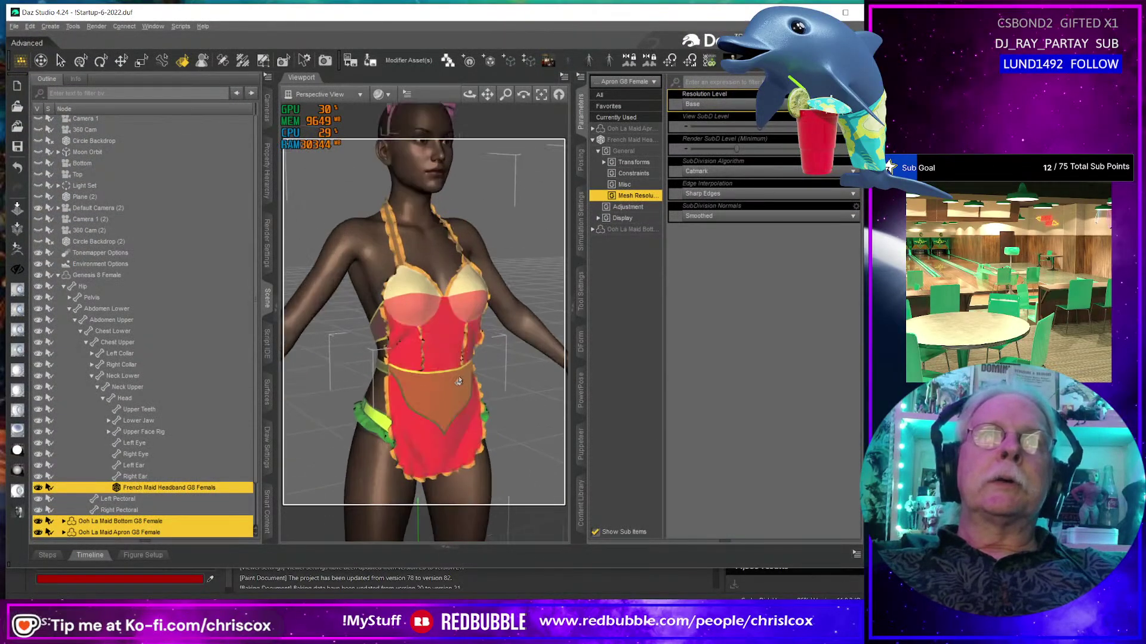
click(420, 149)
ctrl+click(430, 330)
ctrl+click(385, 400)
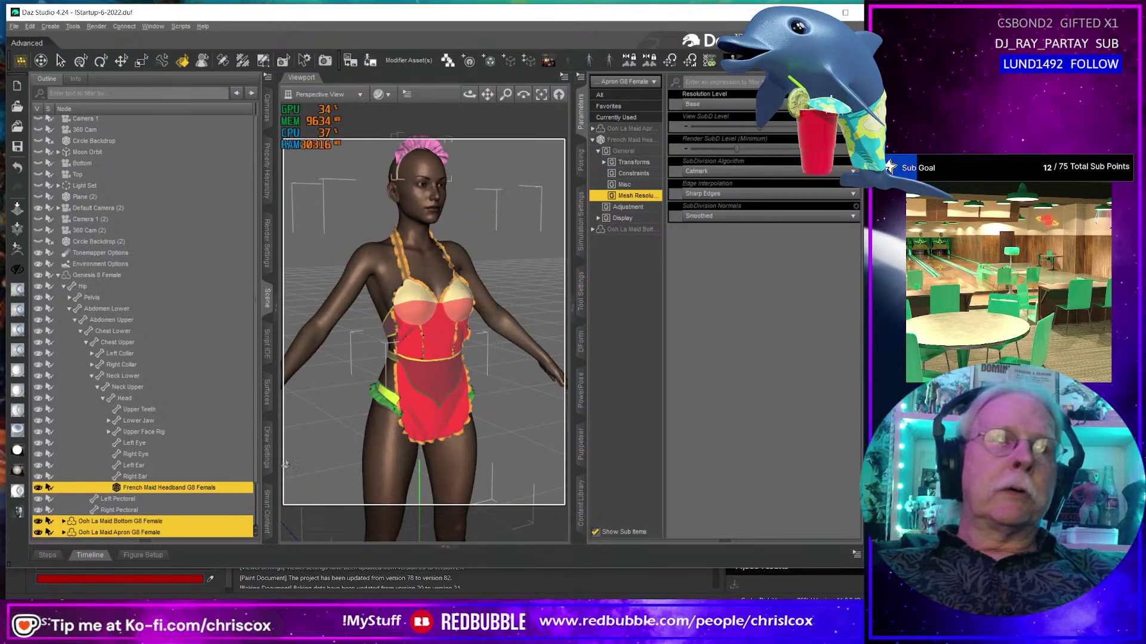
click(267, 394)
click(99, 141)
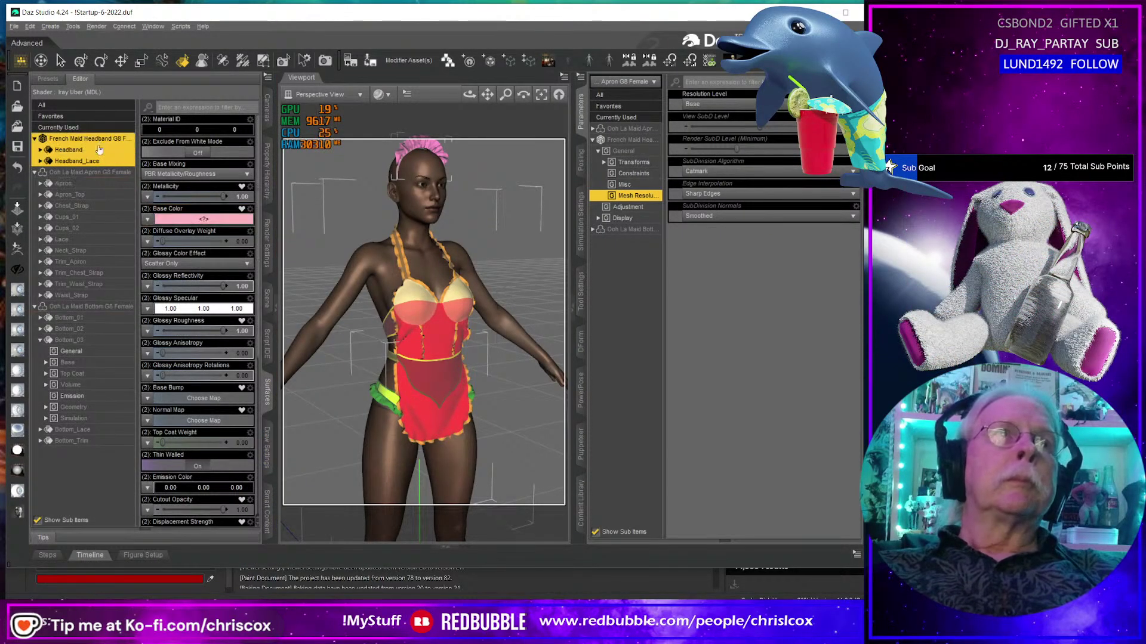
shift+click(108, 442)
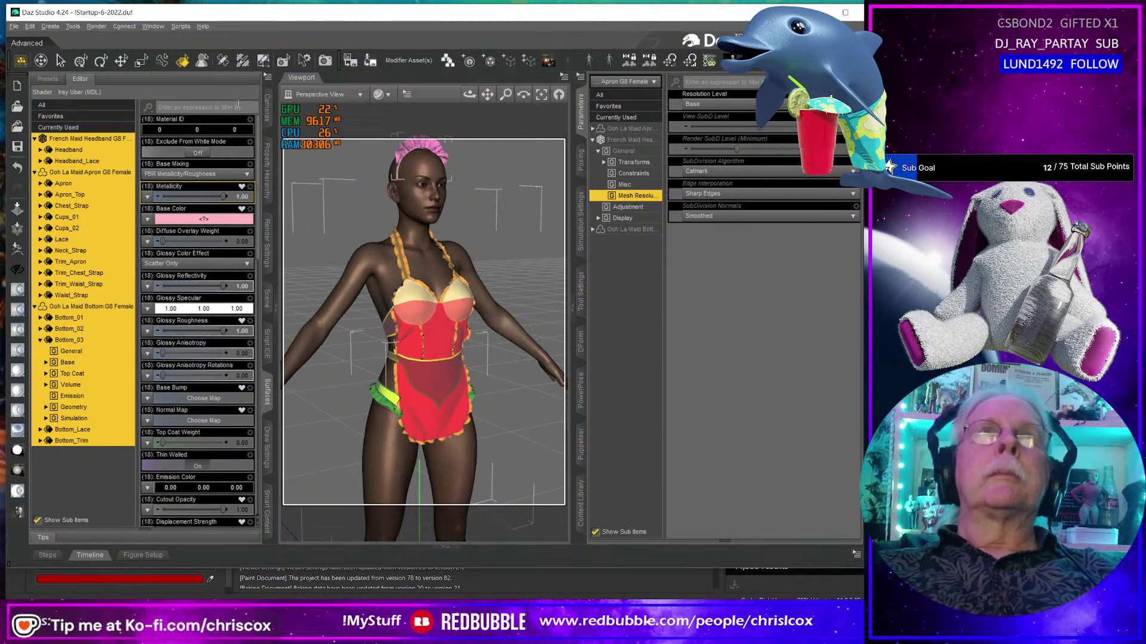
click(187, 30)
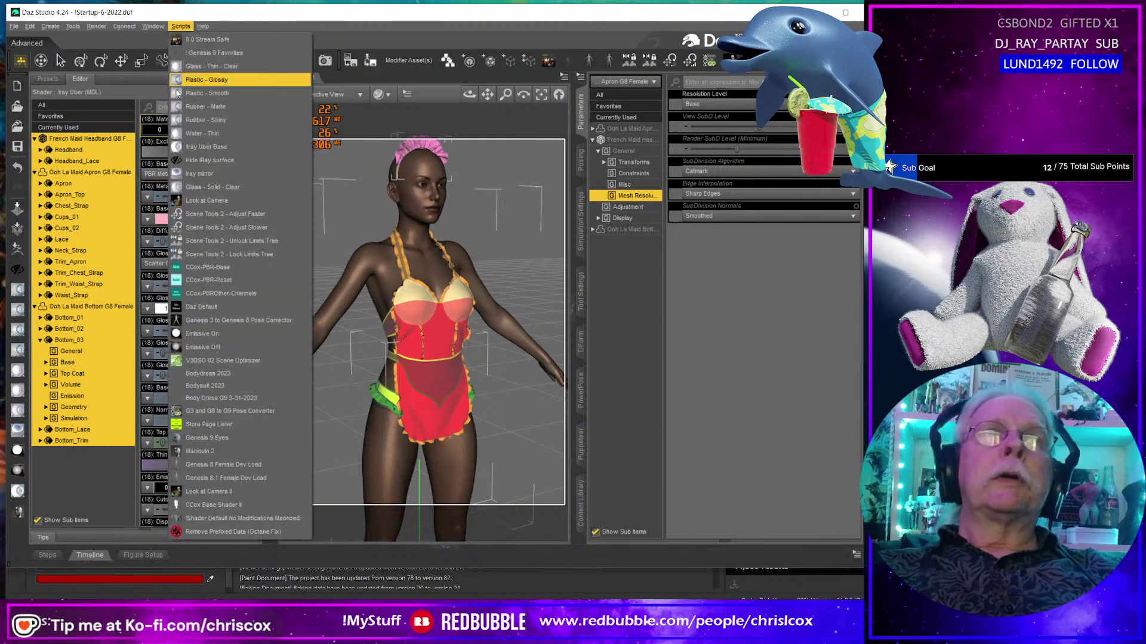
click(235, 509)
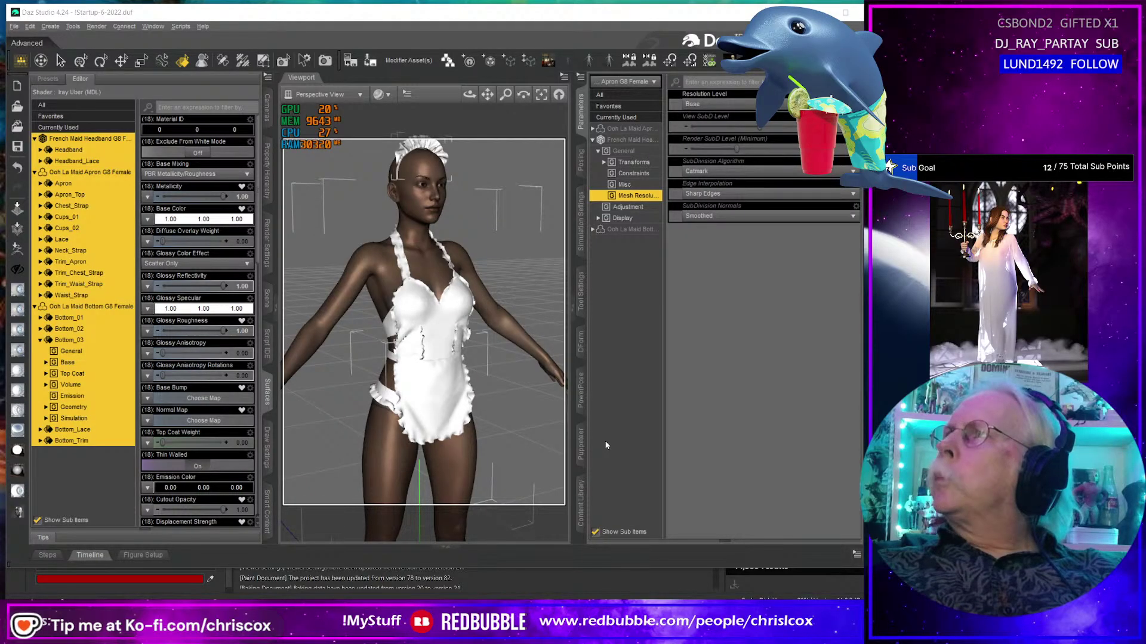
Open the Ooh La Maid textures folder in File Explorer beside Daz Studio and assign Ooh La Maid Outfit_Metallic.jpg to the surfaces' Metallicity.
key(alt+Tab)
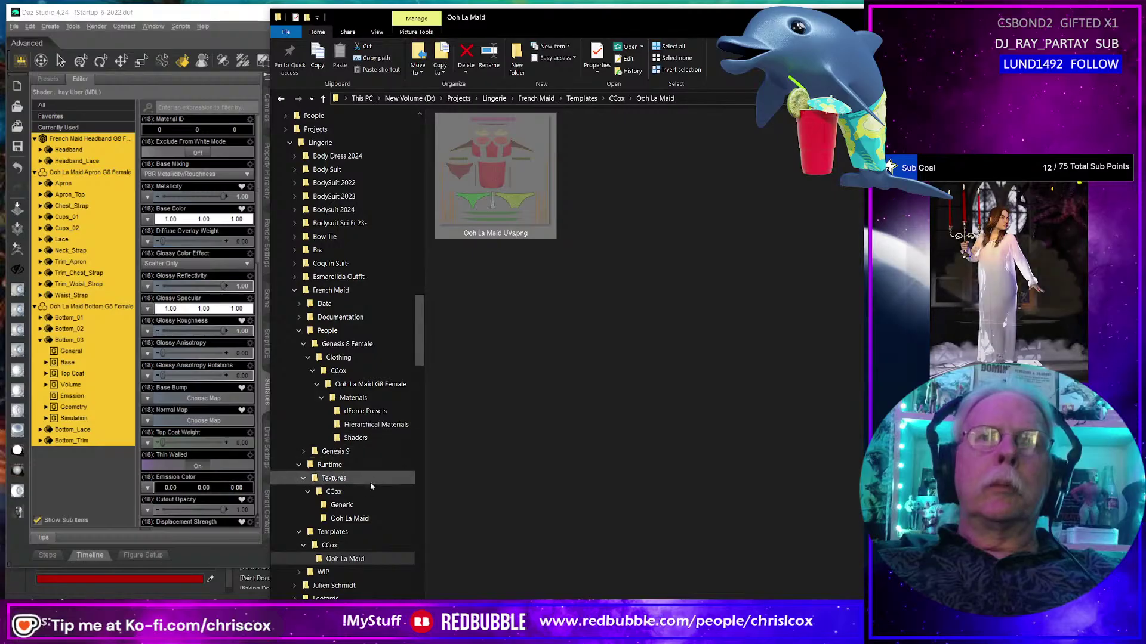
click(361, 520)
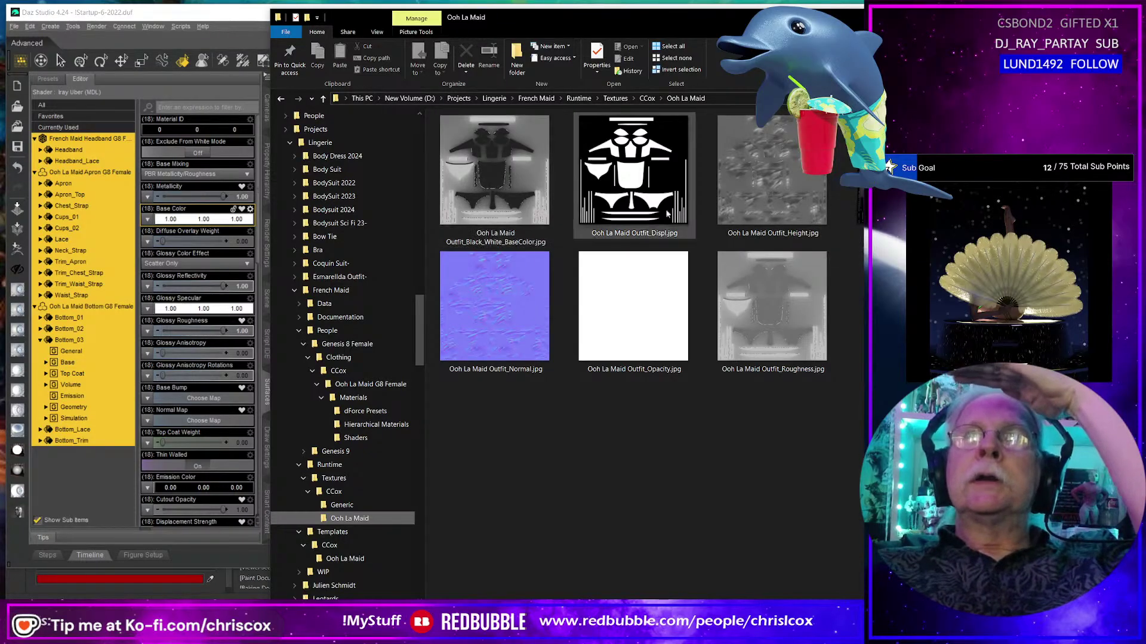
click(910, 173)
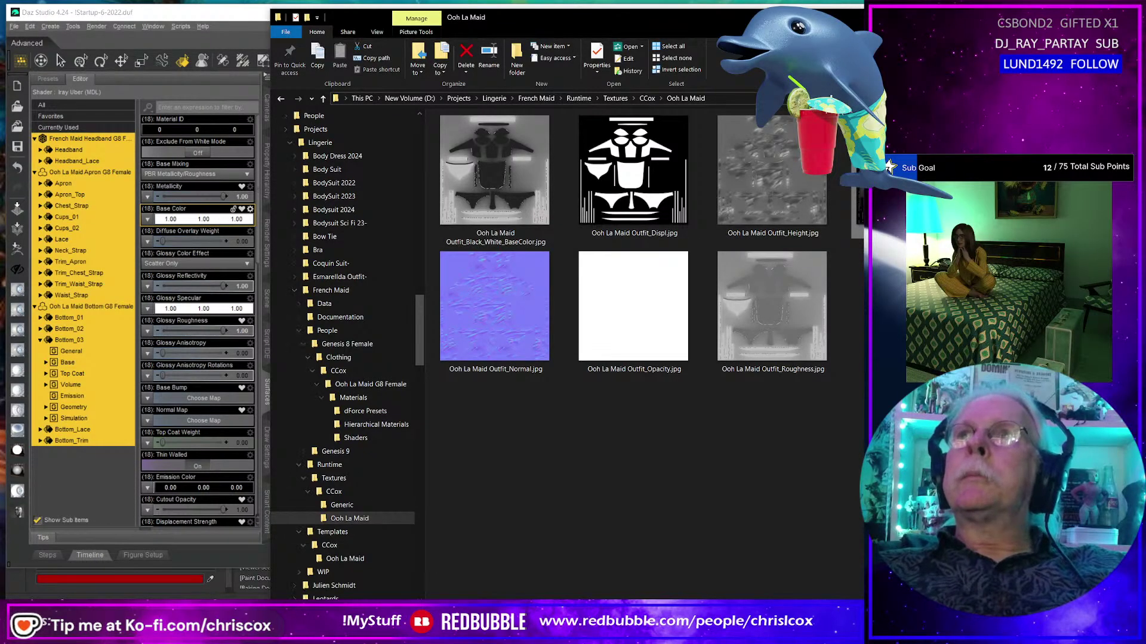
drag(974, 28, 728, 22)
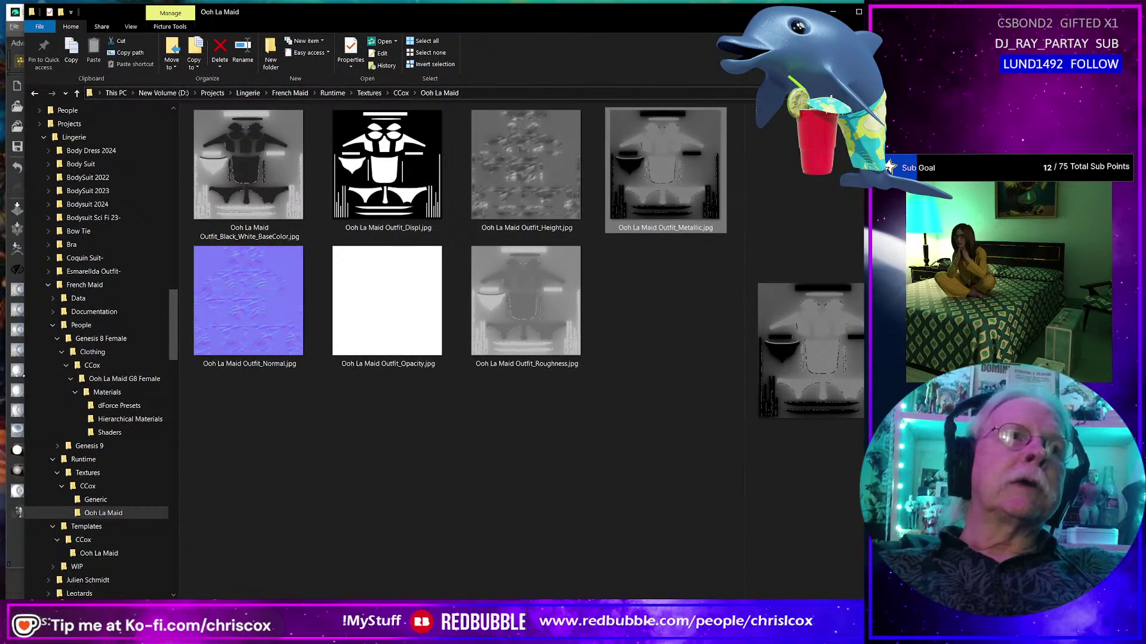
drag(25, 382, 293, 357)
drag(651, 300, 227, 232)
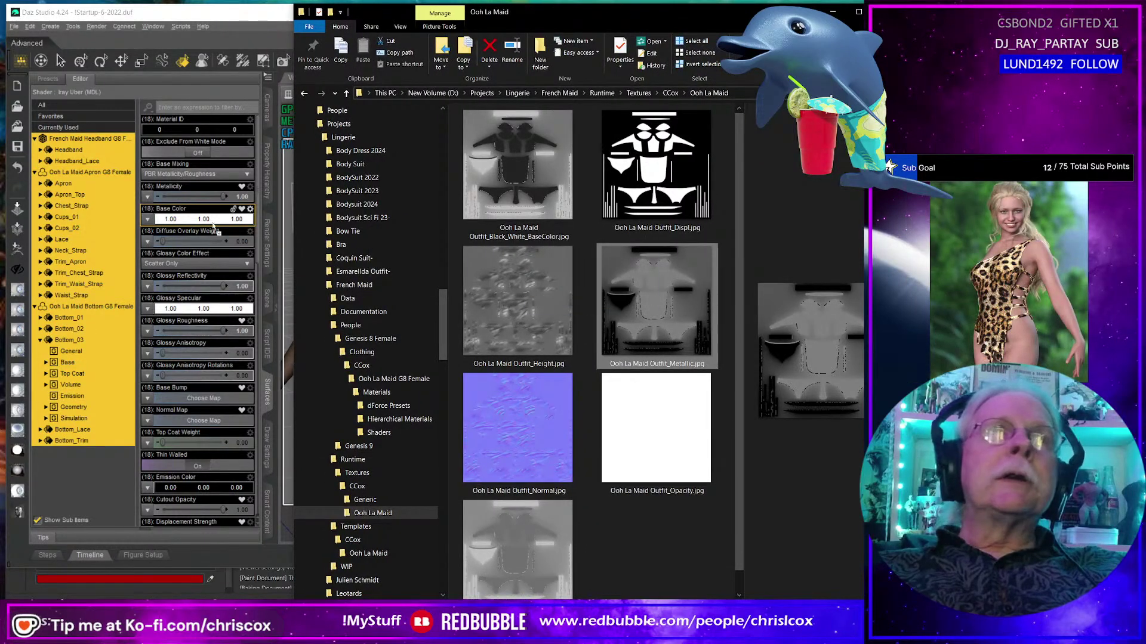
drag(147, 198, 147, 197)
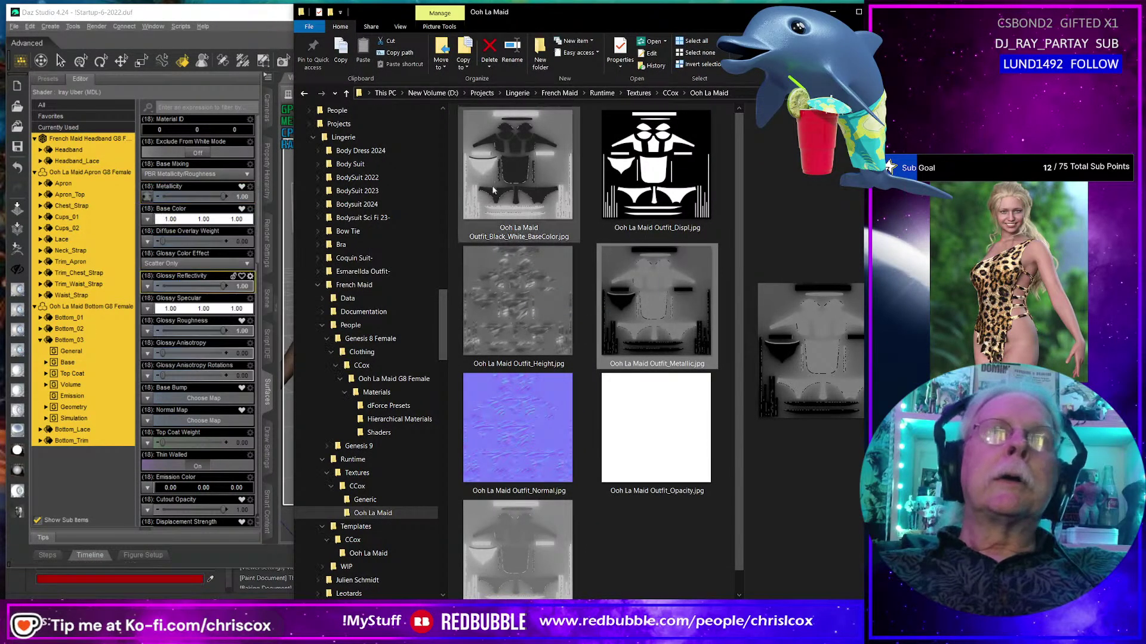
Assign Ooh La Maid Outfit_Black_White_BaseColor.jpg to Base Color and Ooh La Maid Outfit_Roughness.jpg to Glossy Roughness on the selected surfaces.
drag(533, 192, 192, 256)
drag(145, 223, 147, 219)
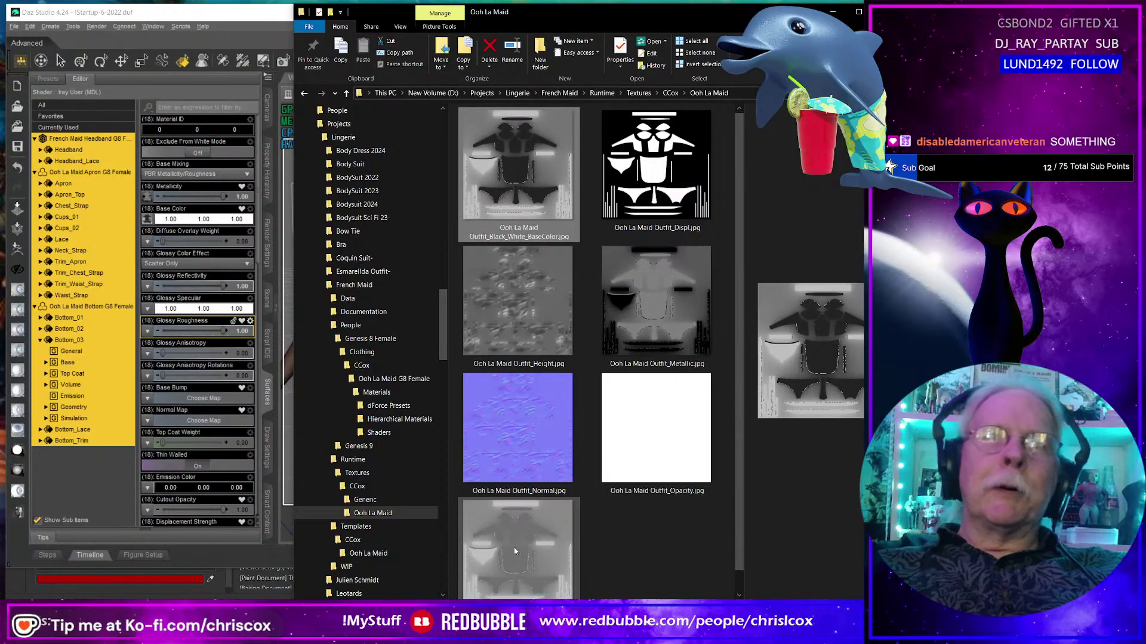
scroll(531, 533, down, 1)
drag(529, 533, 196, 395)
drag(149, 332, 149, 333)
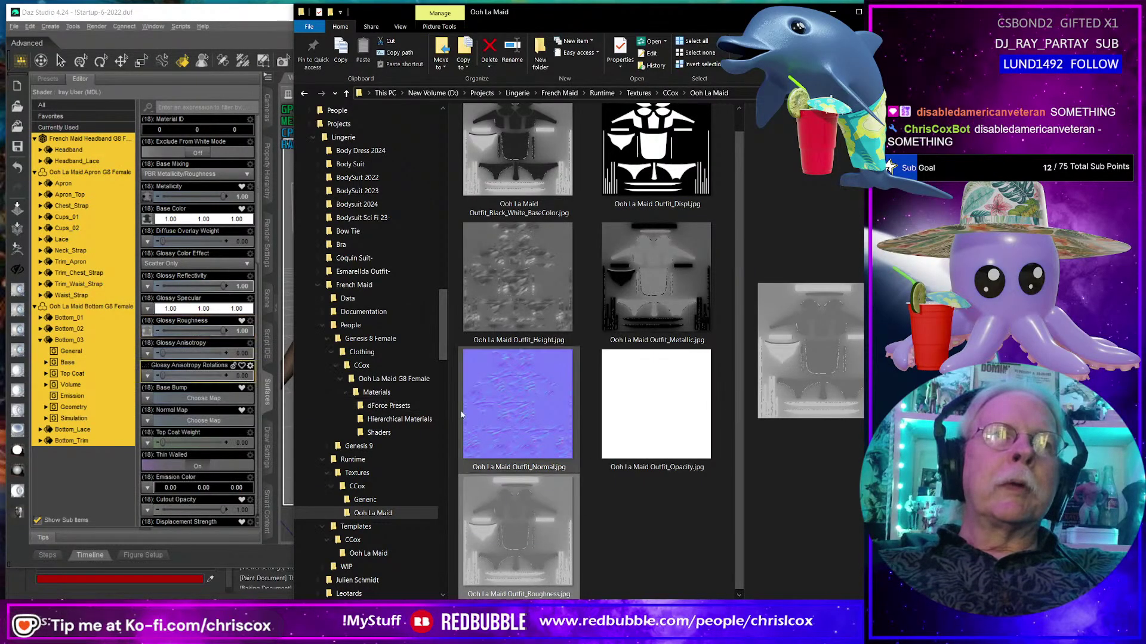
Assign the outfit's Normal, Opacity and Displ JPGs to Normal Map, Cutout Opacity and Displacement Strength on the selected surfaces.
drag(523, 399, 153, 420)
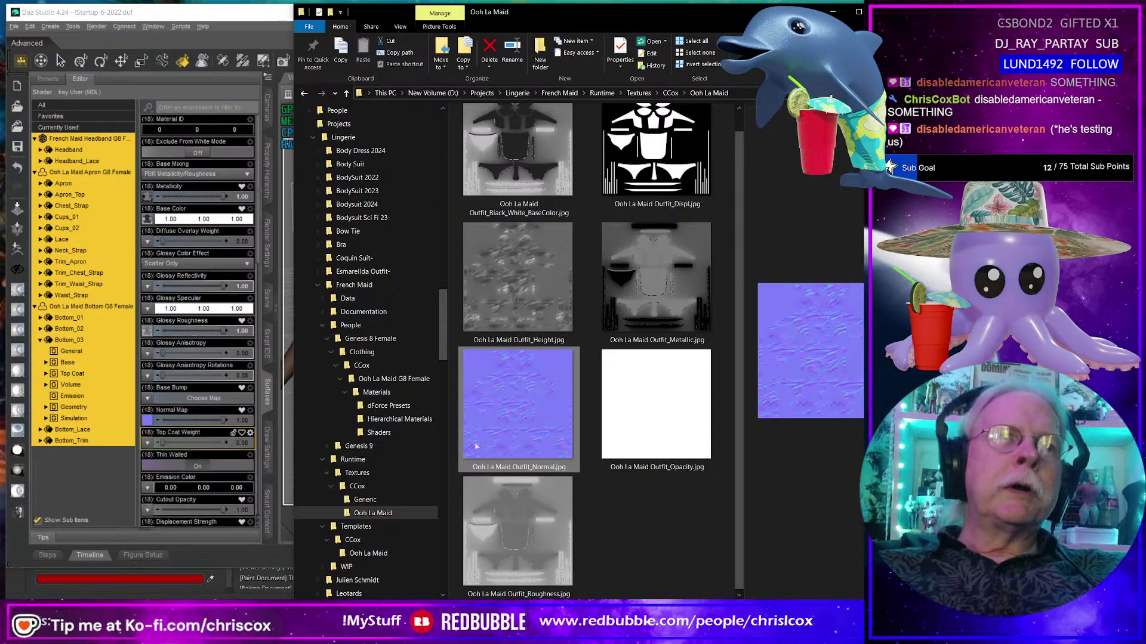
drag(656, 406, 148, 509)
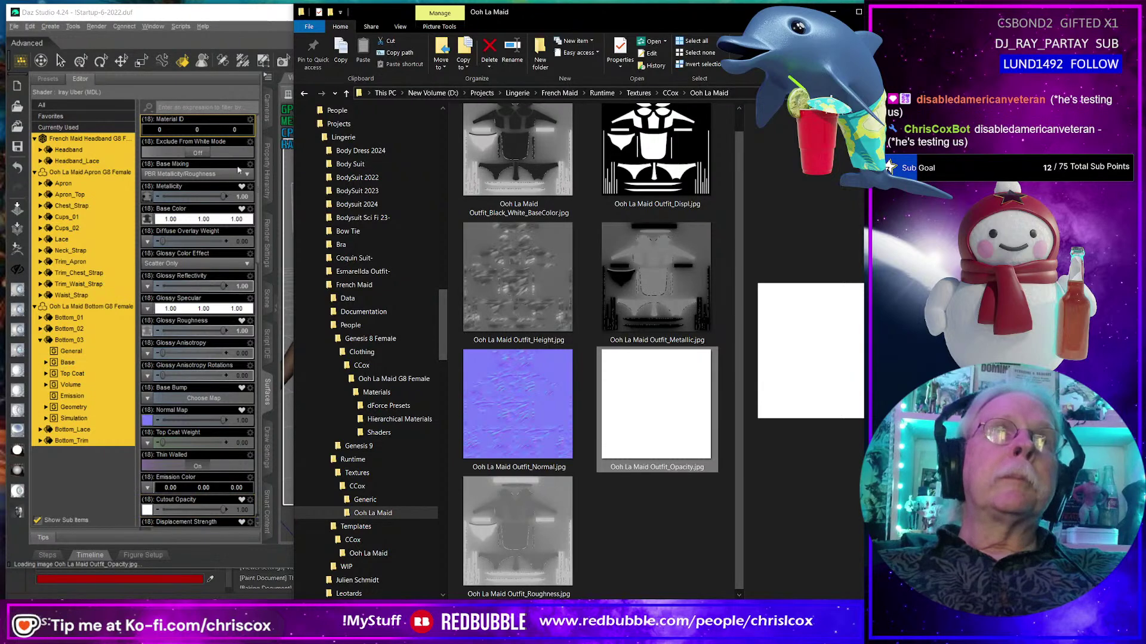
scroll(233, 521, down, 3)
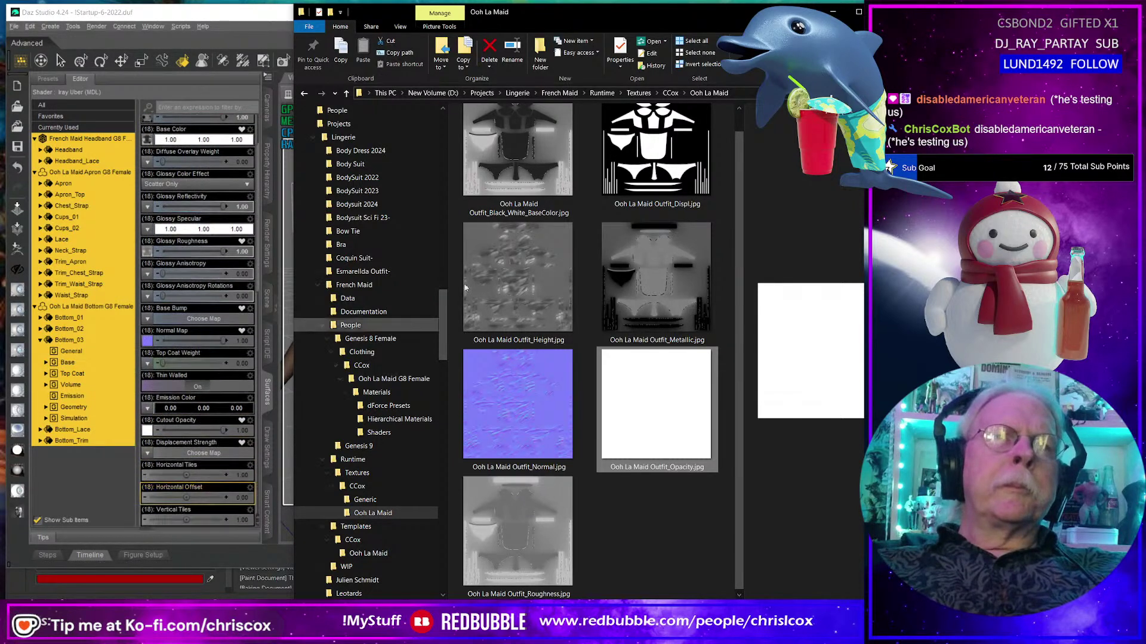
drag(675, 136, 149, 457)
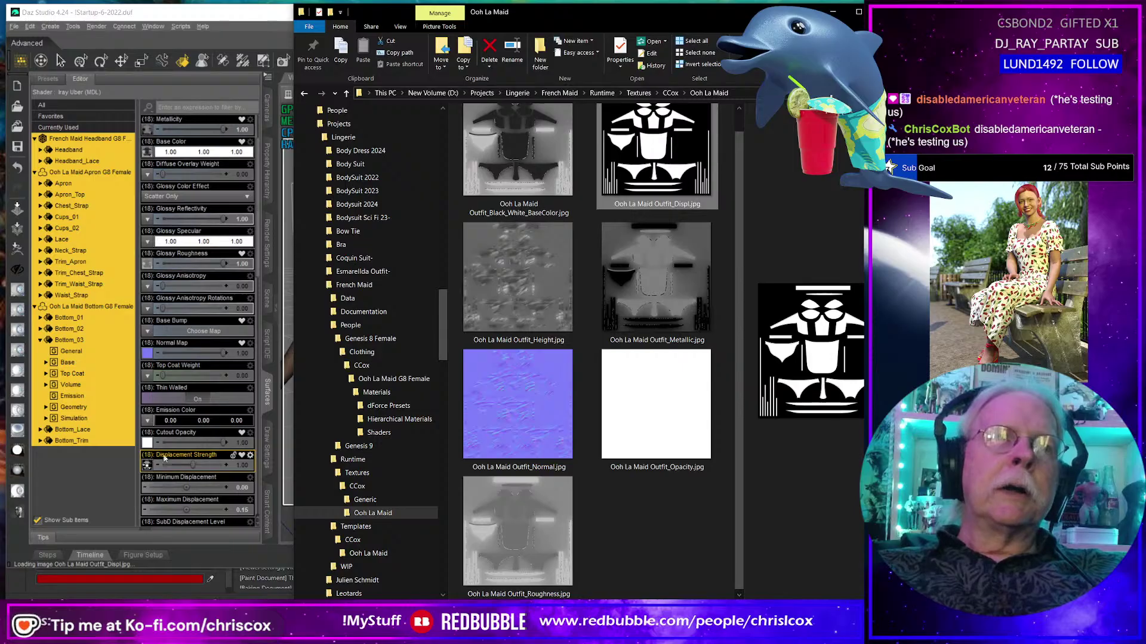
mouse_move(145, 444)
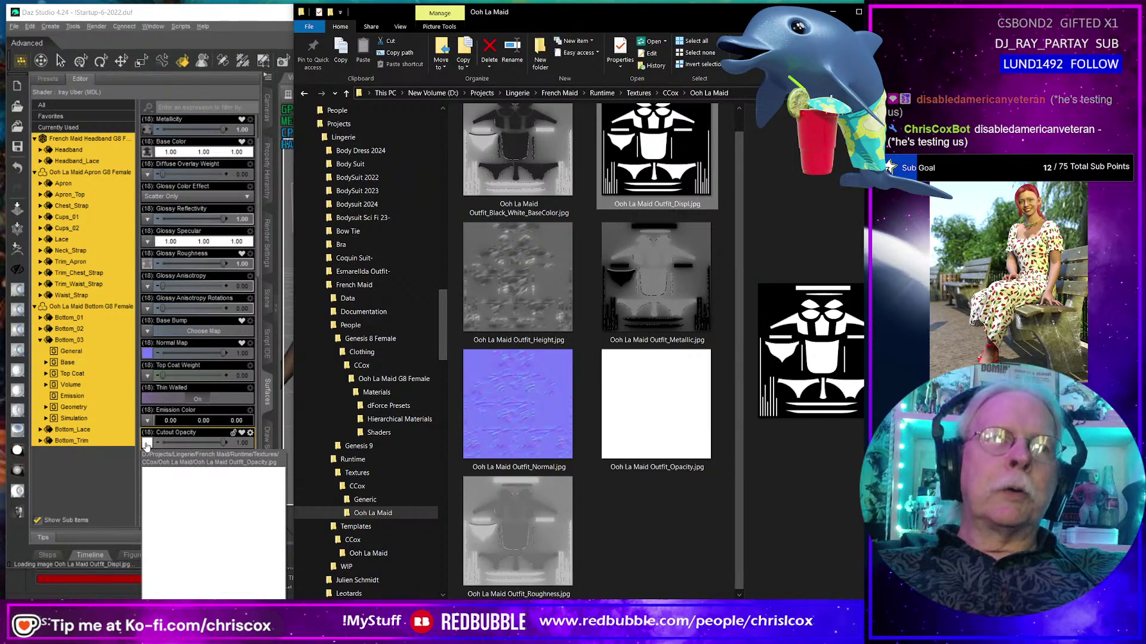
Set the SubD Displacement Level to 6 on all selected headband, apron and bottom surfaces.
scroll(242, 485, down, 3)
click(243, 397)
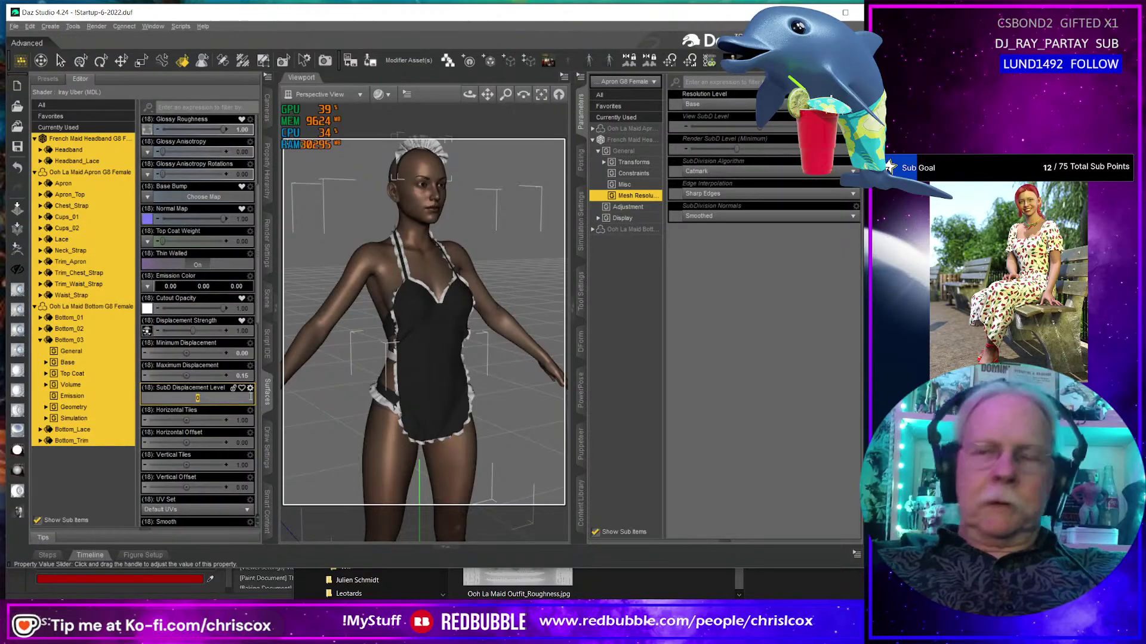
key(Return)
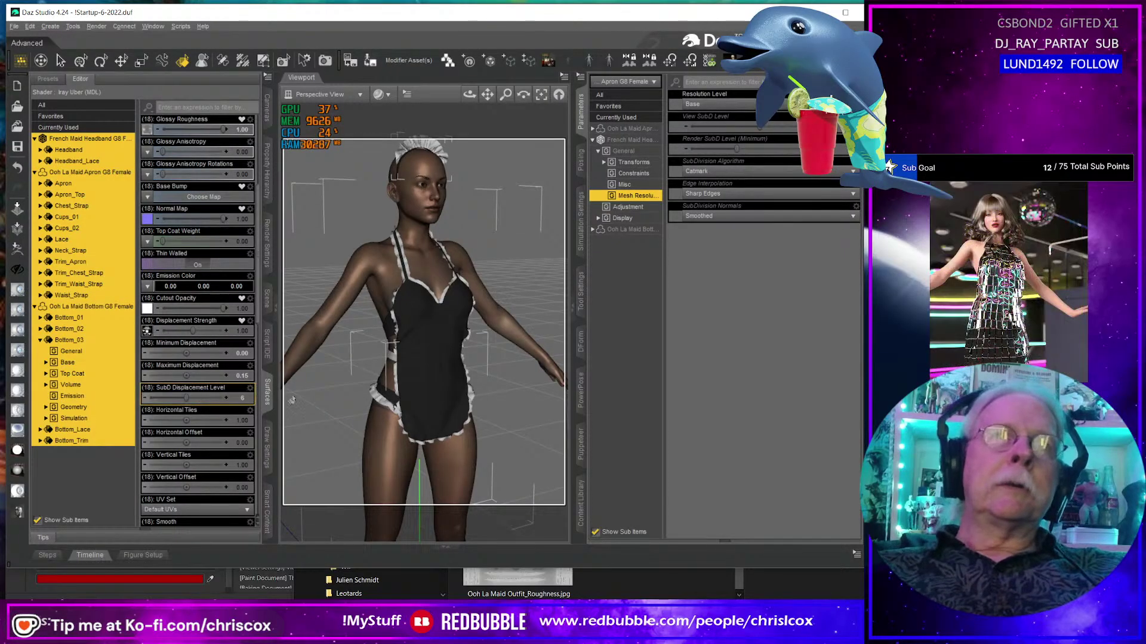
Select the Apron_Top surface and compare the apron's panels with the textured outfit in Substance 3D Painter.
click(444, 382)
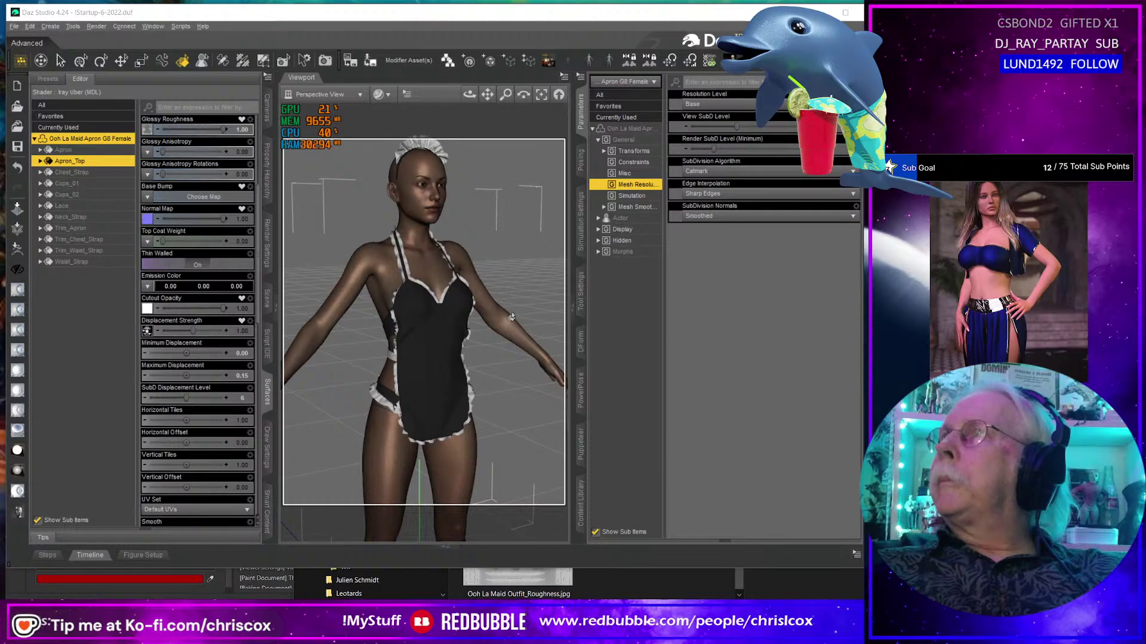
key(alt+Tab)
scroll(564, 389, up, 3)
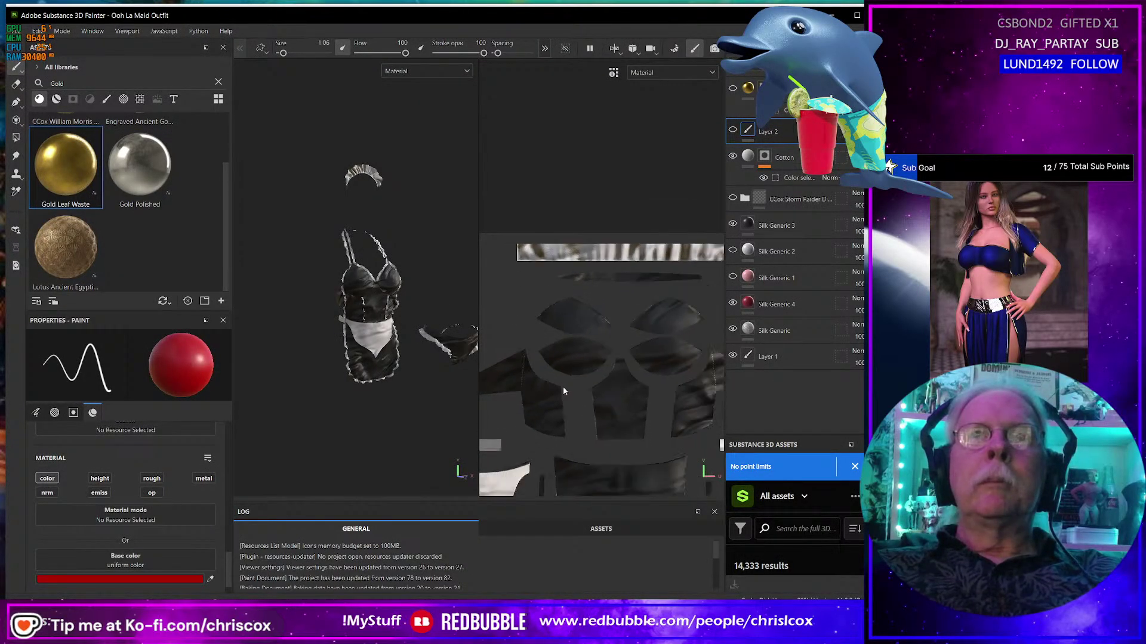
key(alt+Tab)
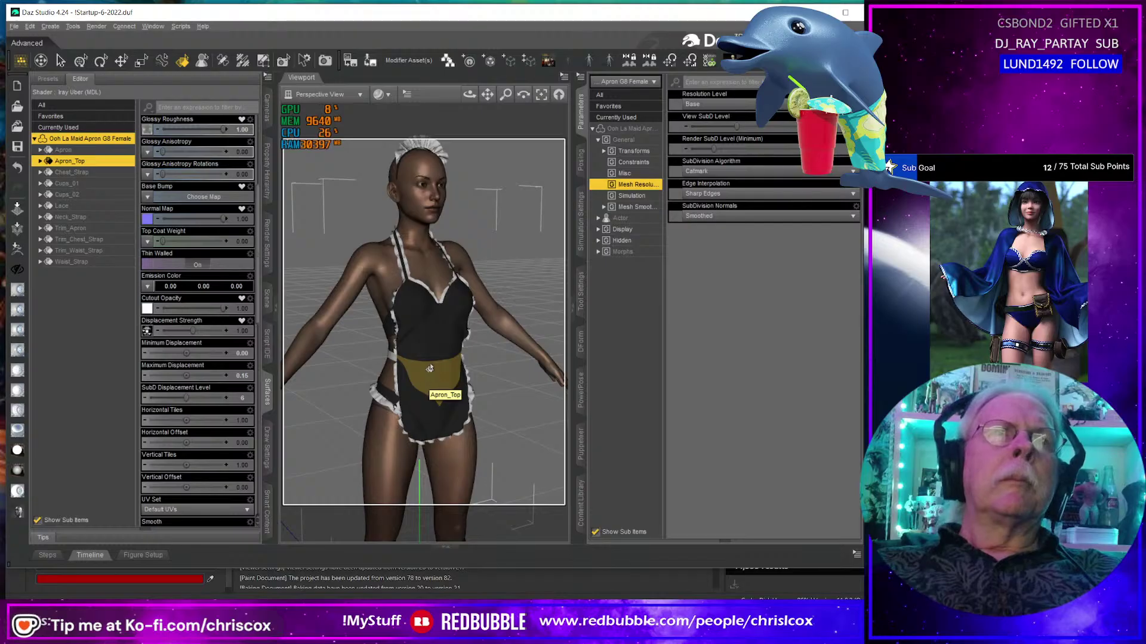
scroll(428, 382, up, 5)
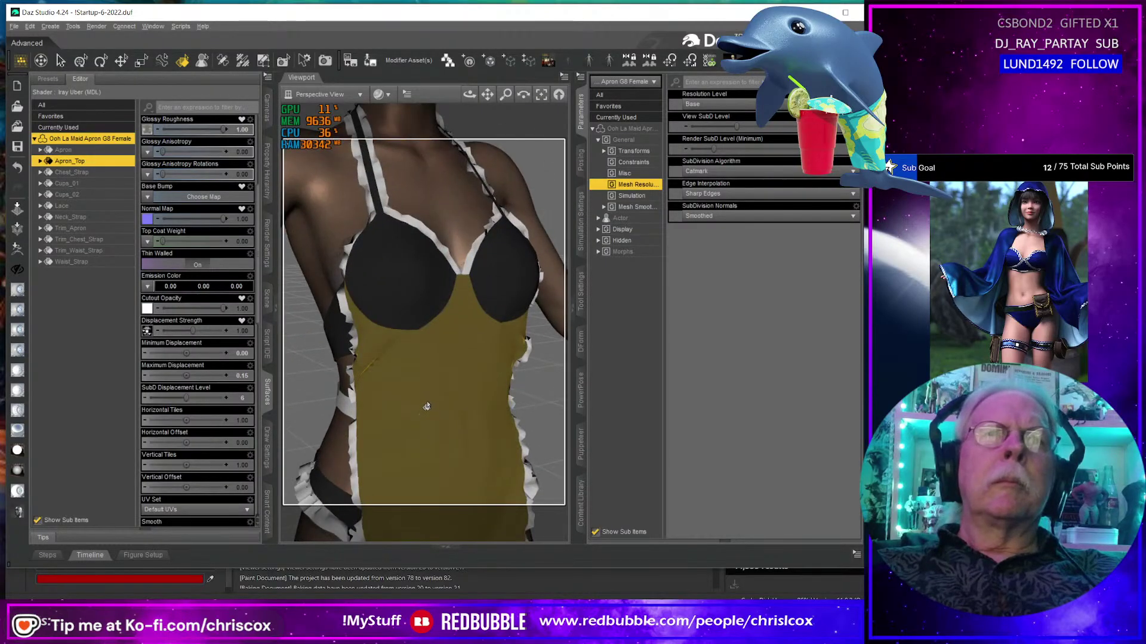
alt+drag(426, 406, 524, 455)
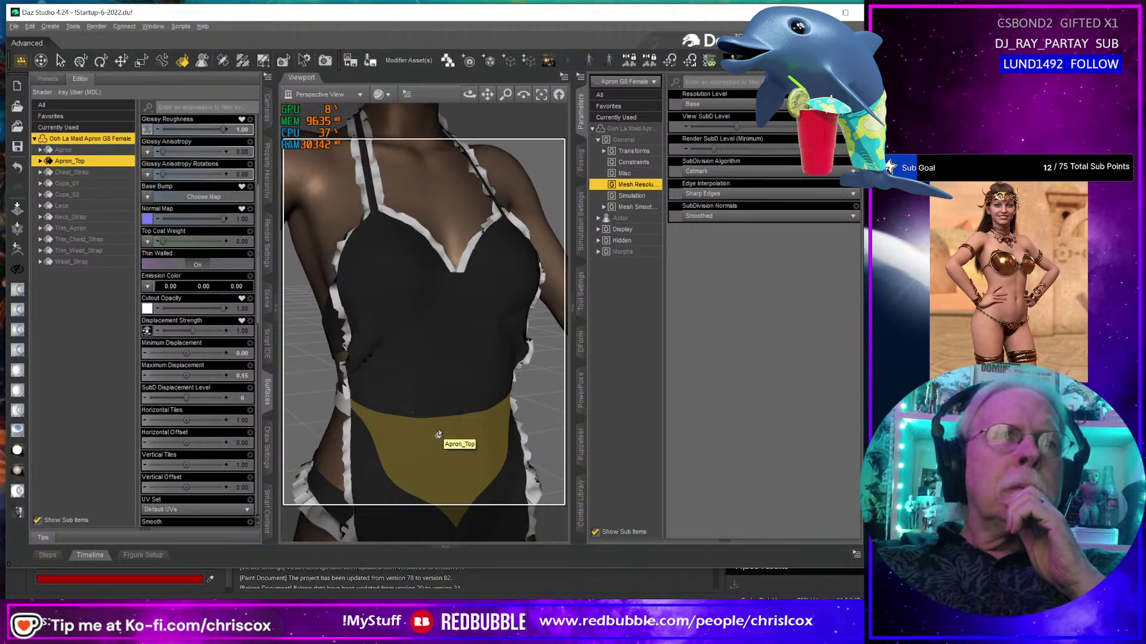
scroll(441, 432, down, 10)
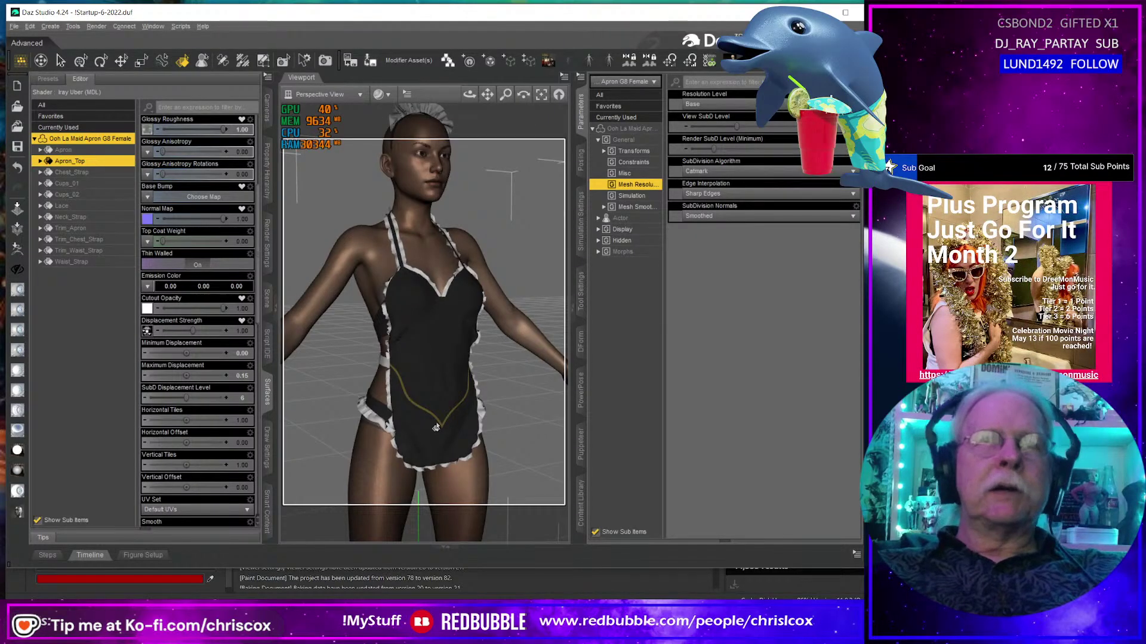
Render the figure in an enlarged render window, inspect the maid outfit's materials from neckline to hem, and close the unsaved render.
key(ctrl+r)
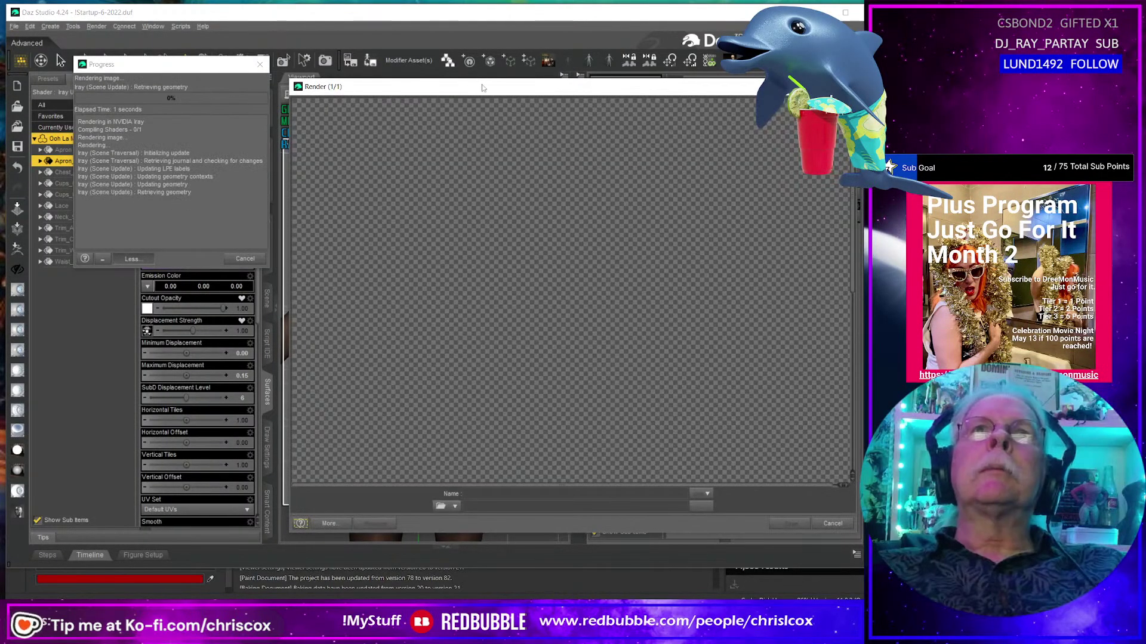
drag(482, 87, 330, 19)
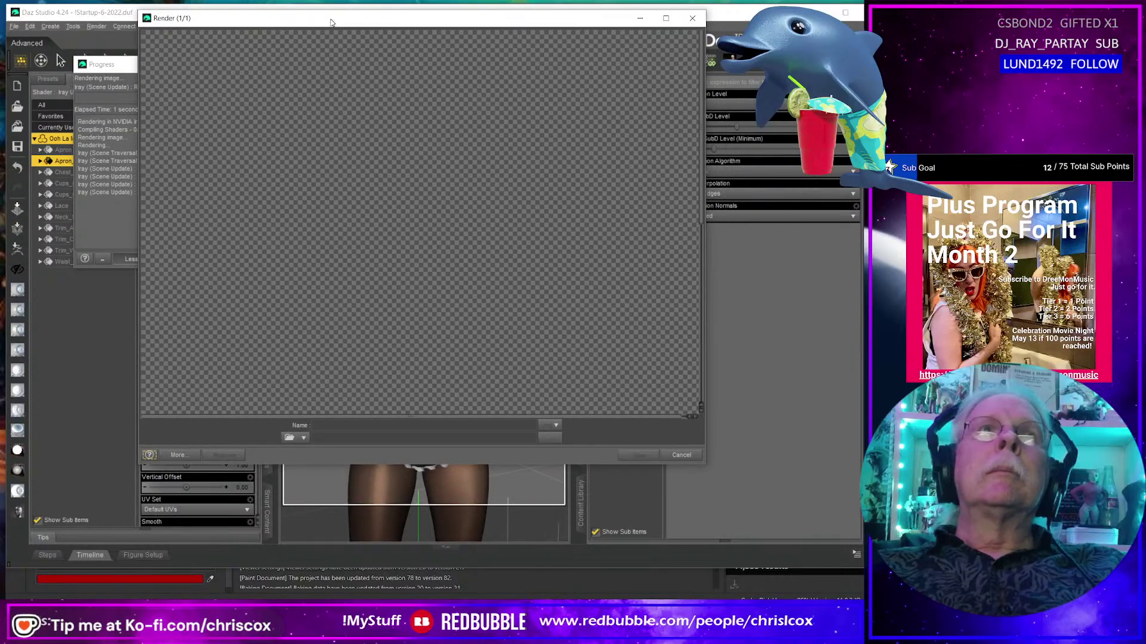
drag(703, 463, 767, 602)
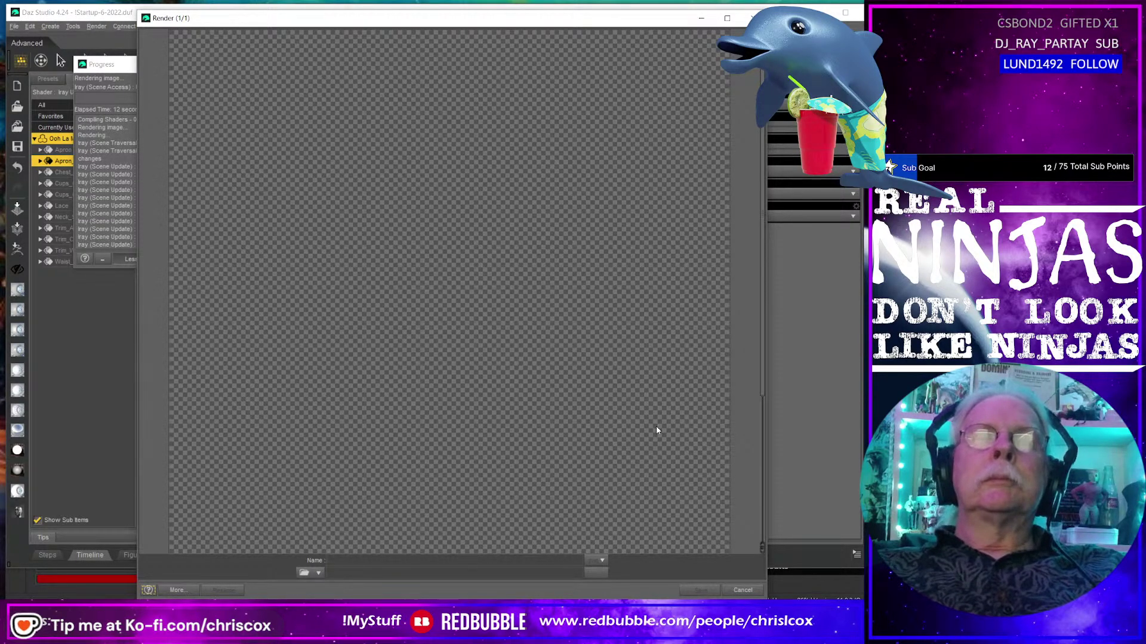
scroll(656, 428, down, 3)
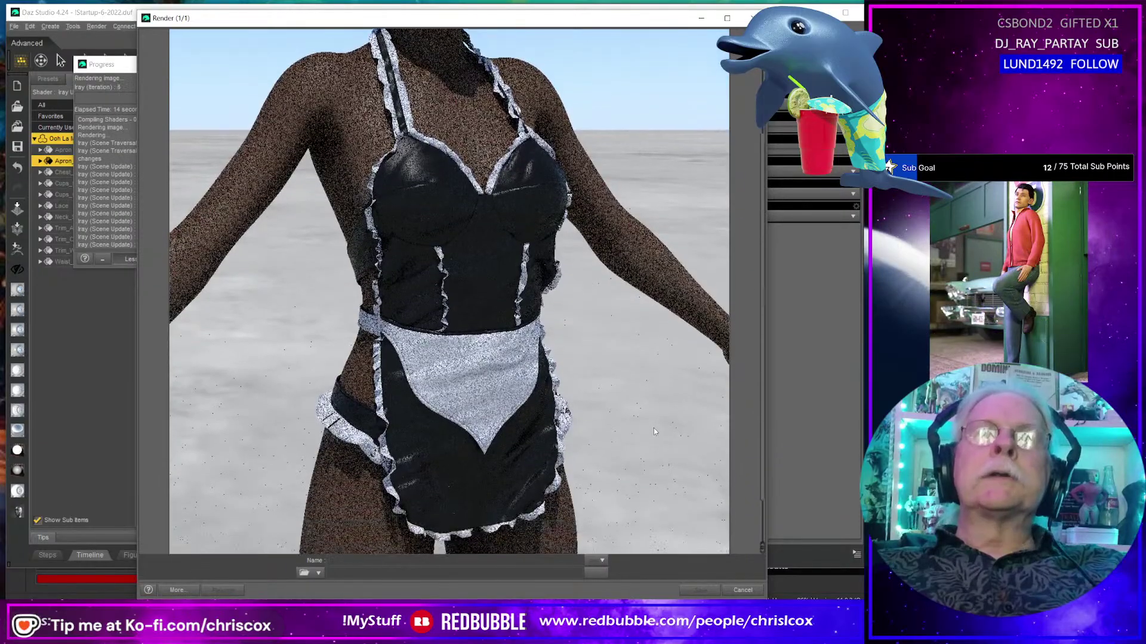
scroll(652, 429, up, 5)
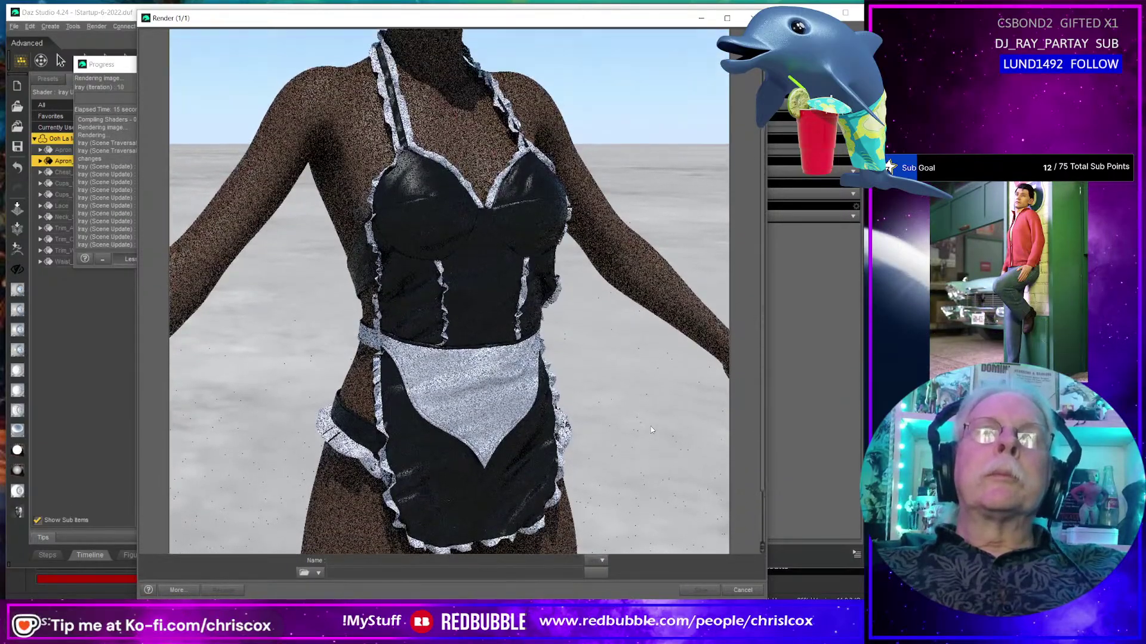
scroll(649, 426, down, 3)
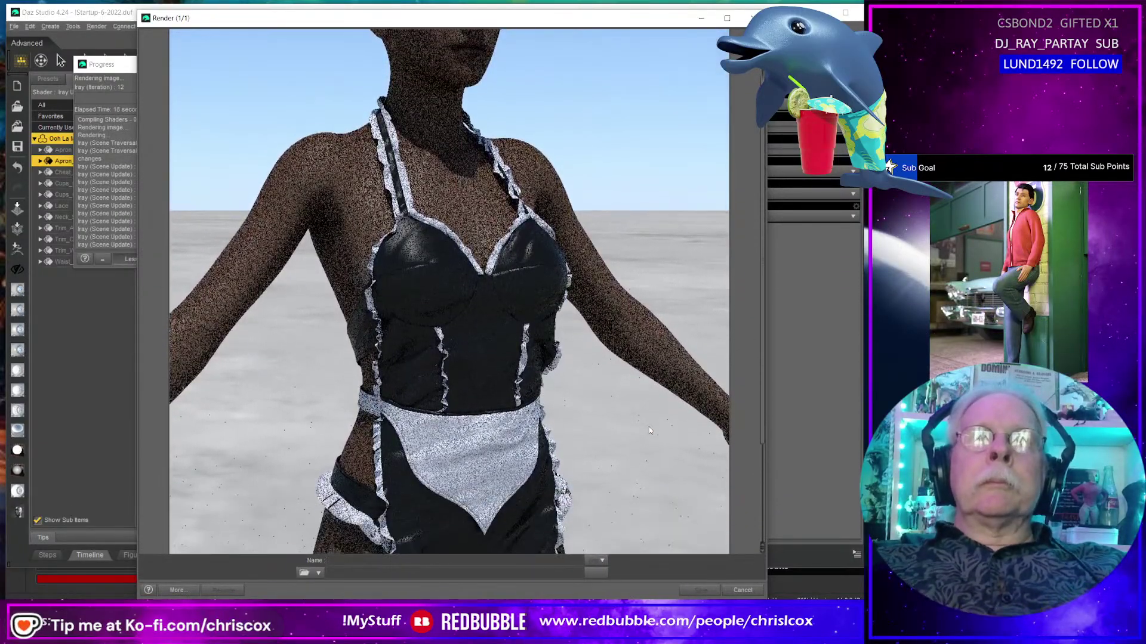
scroll(646, 426, up, 2)
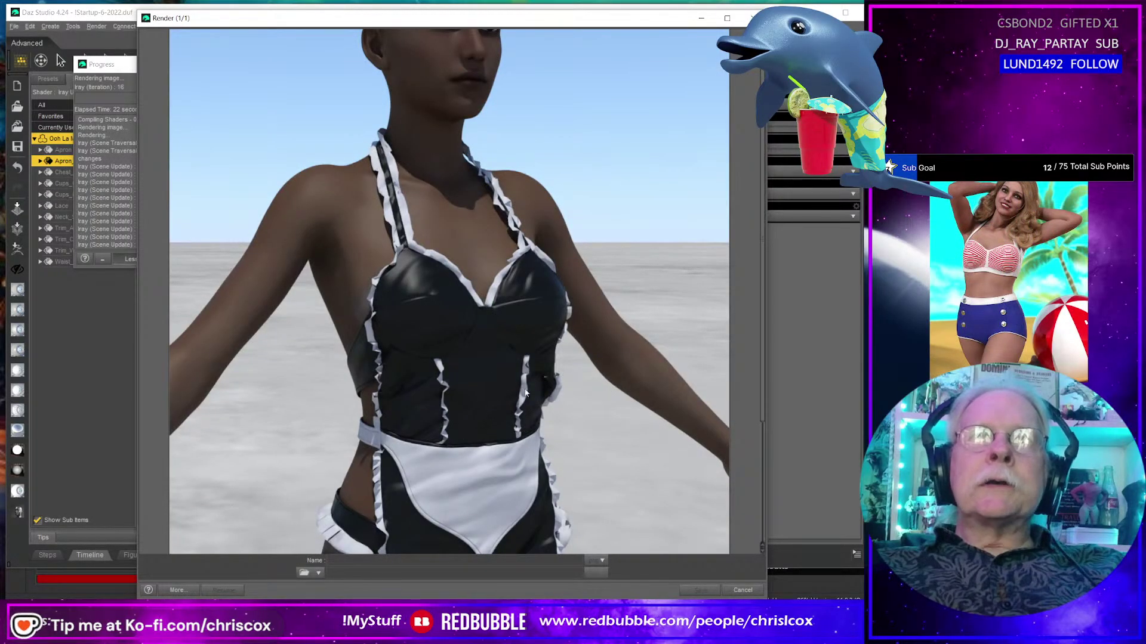
scroll(471, 306, up, 1)
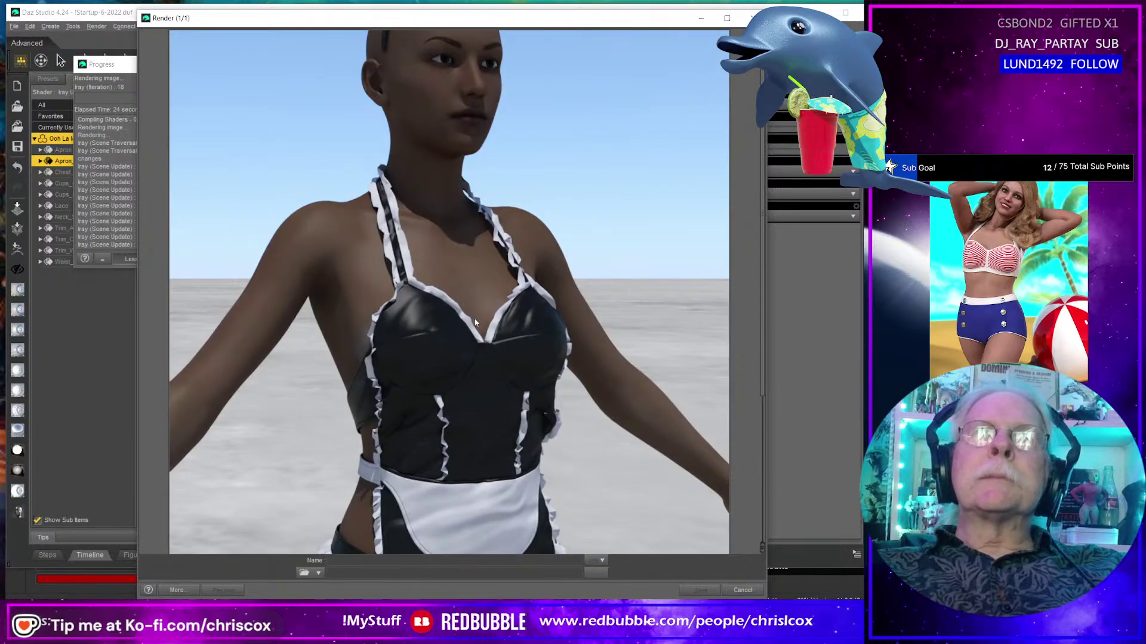
click(750, 18)
click(430, 324)
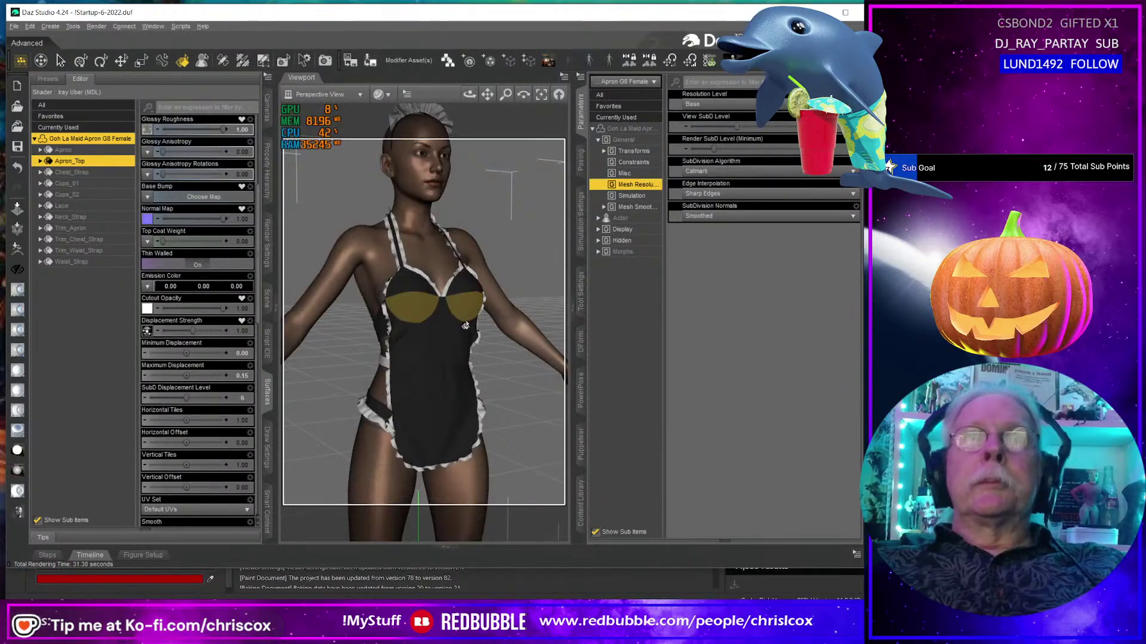
Start saving the scene under a new name and create an Ooh La Maid folder inside Projects\!Promos for it.
click(14, 26)
mouse_move(35, 104)
click(128, 122)
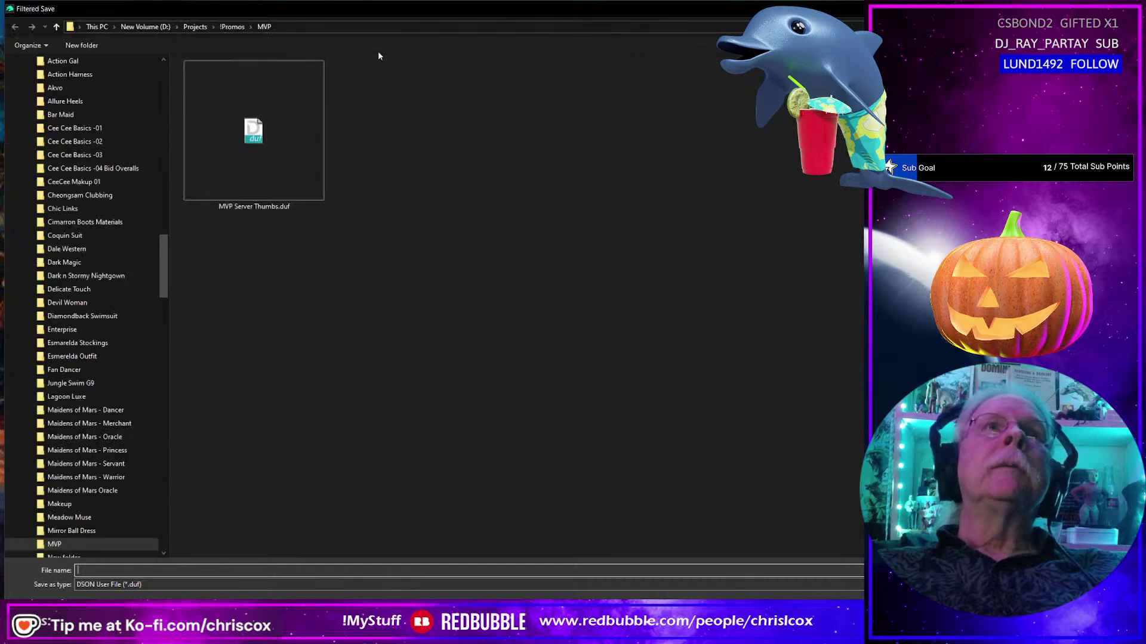
click(195, 27)
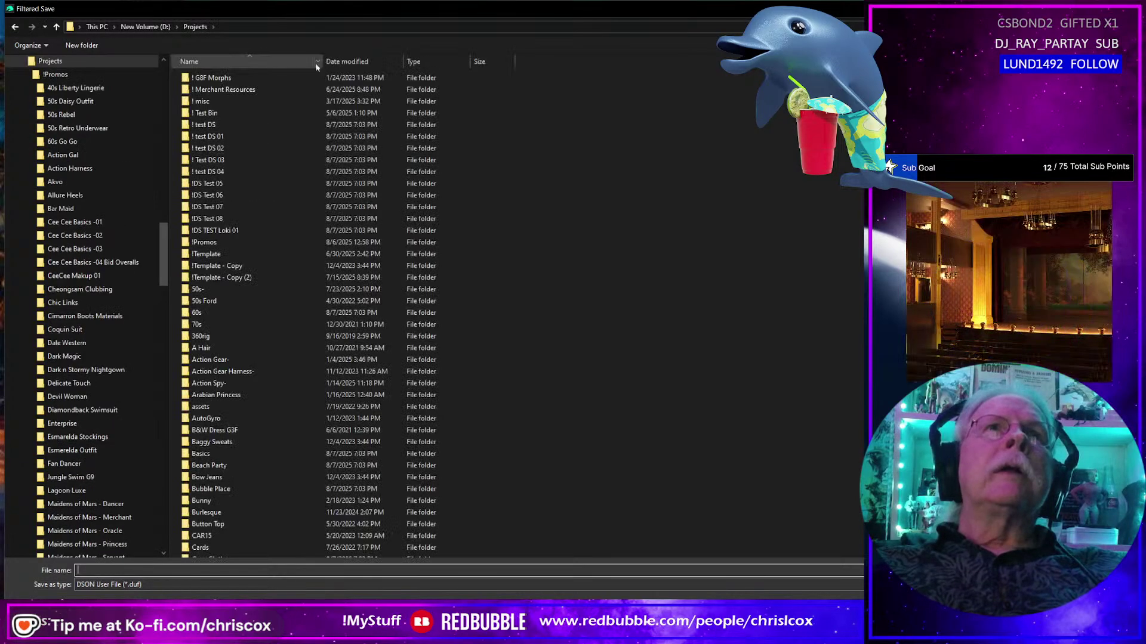
click(54, 74)
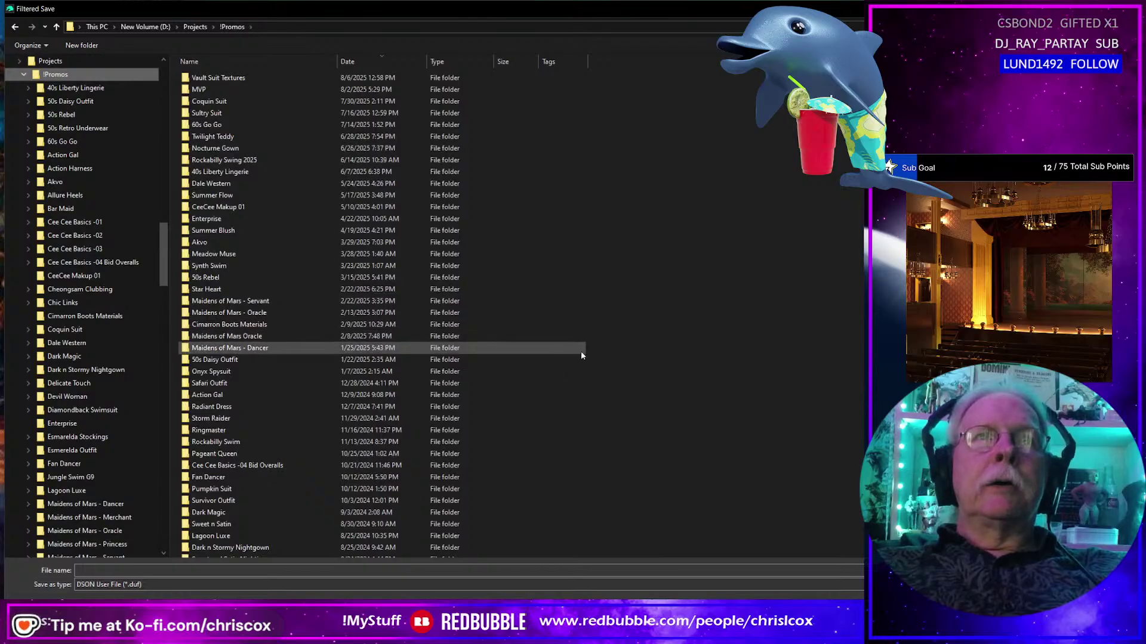
right_click(661, 401)
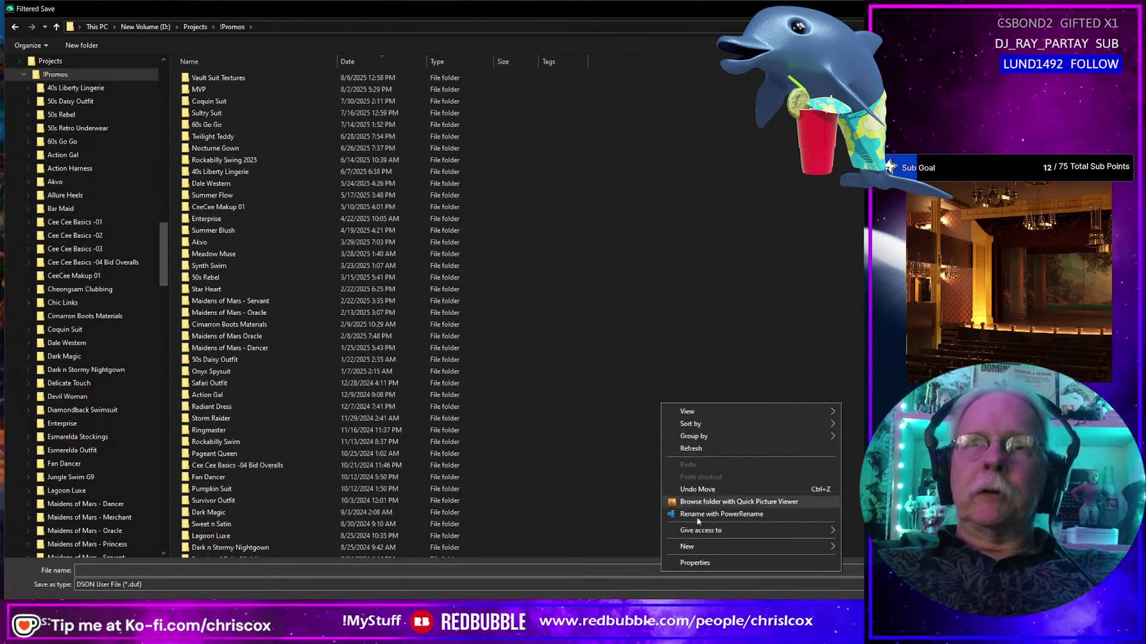
mouse_move(808, 550)
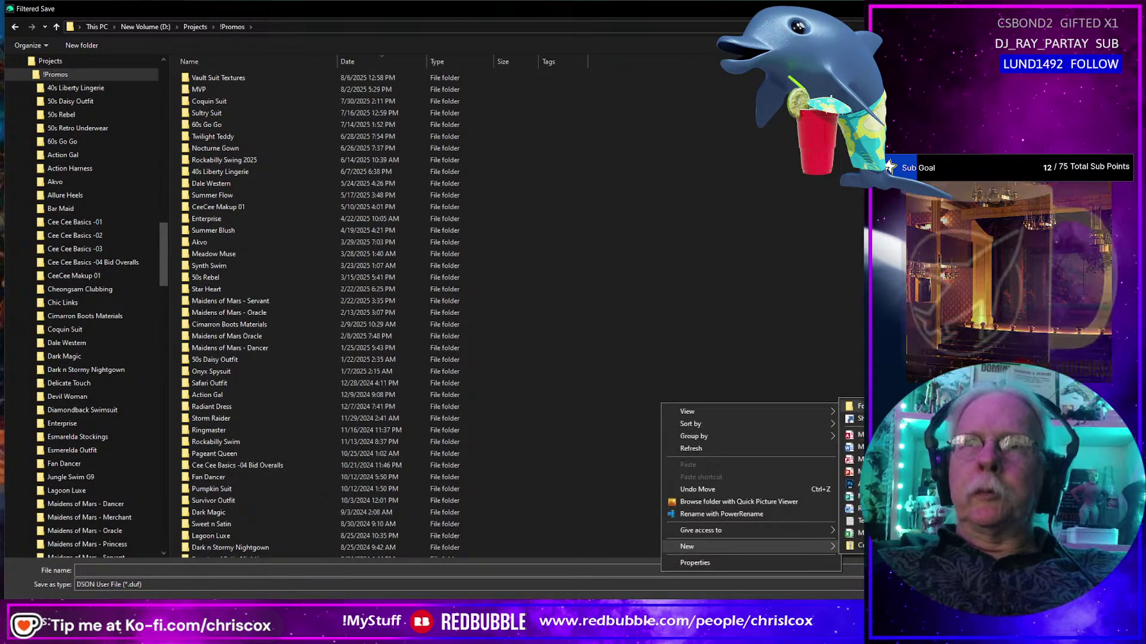
click(857, 406)
text(Ooh La Mai)
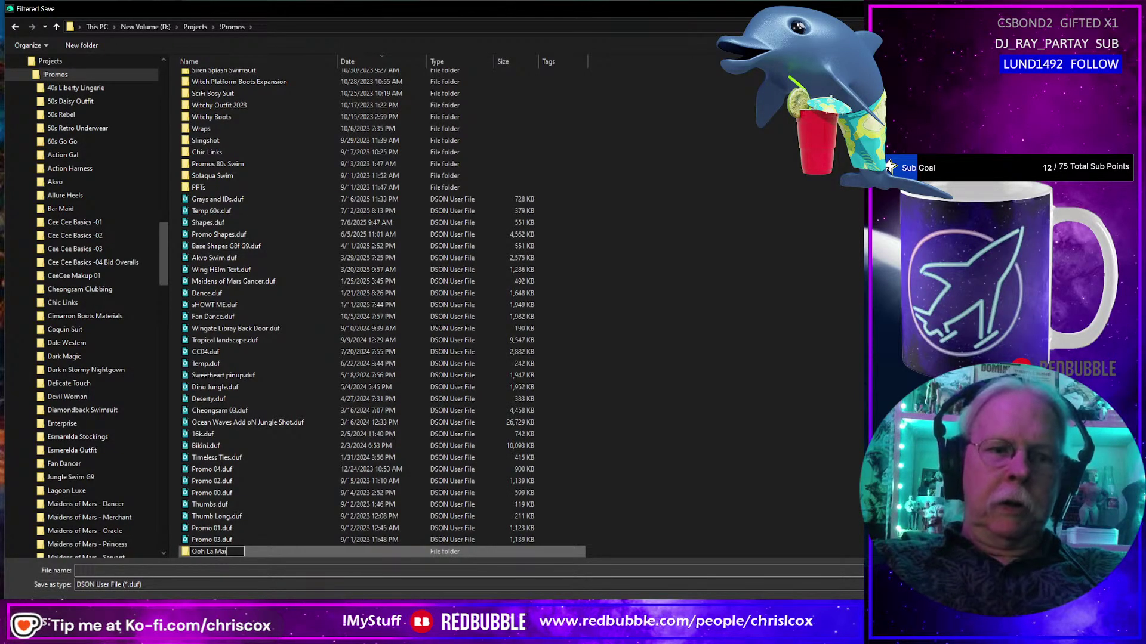
text(d)
key(Return)
key(Return)
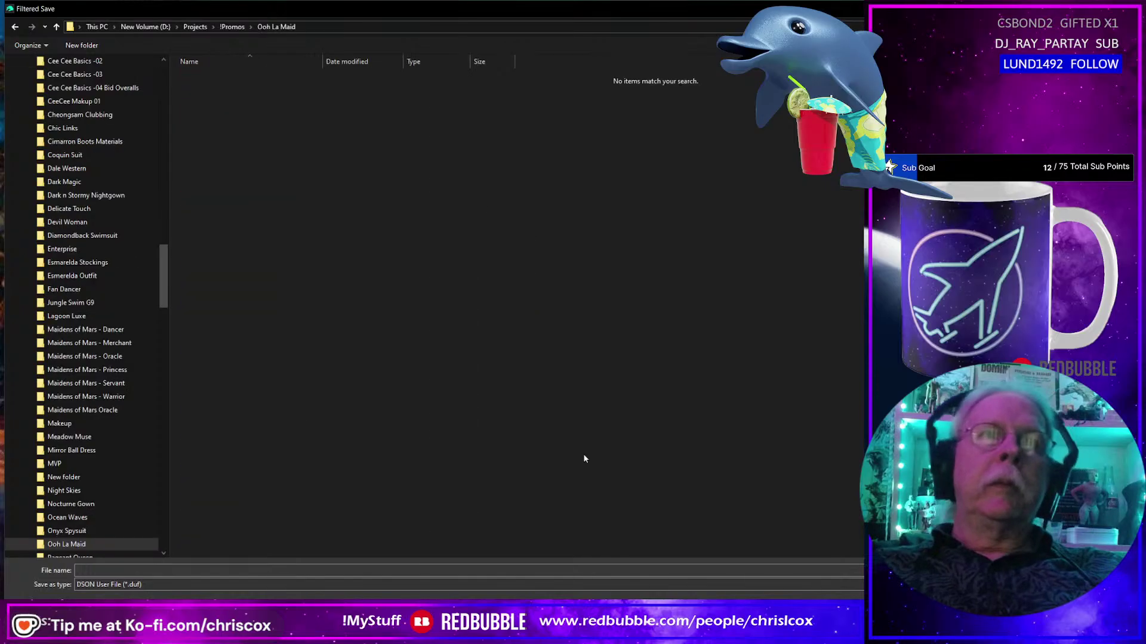
Save the scene as WIP in the Ooh La Maid folder, accepting the default scene save options.
click(153, 569)
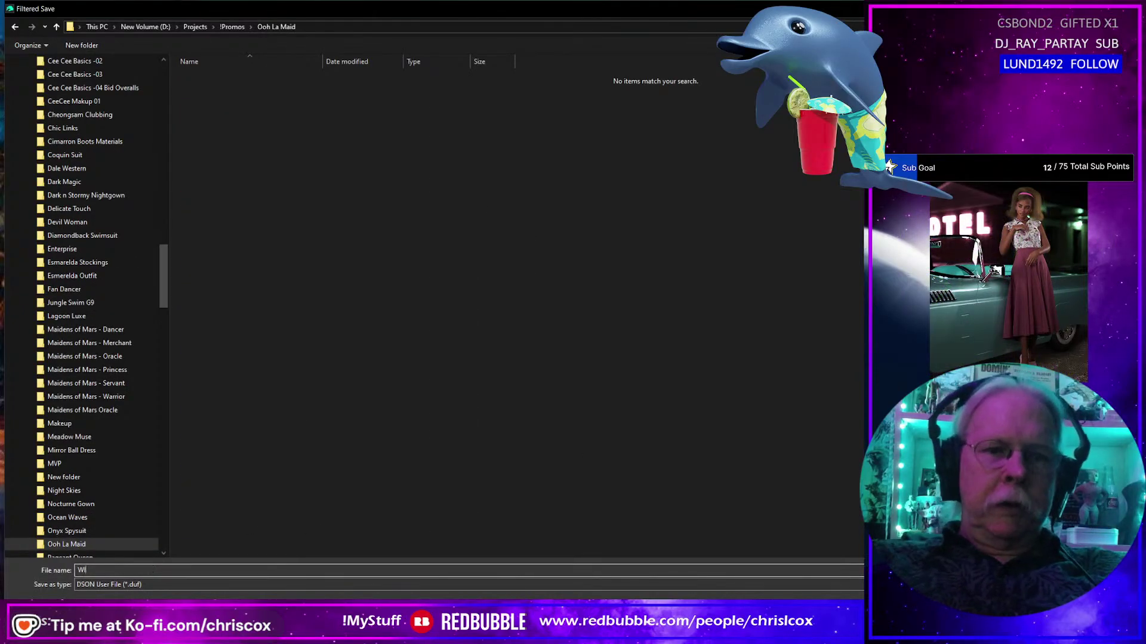
key(Return)
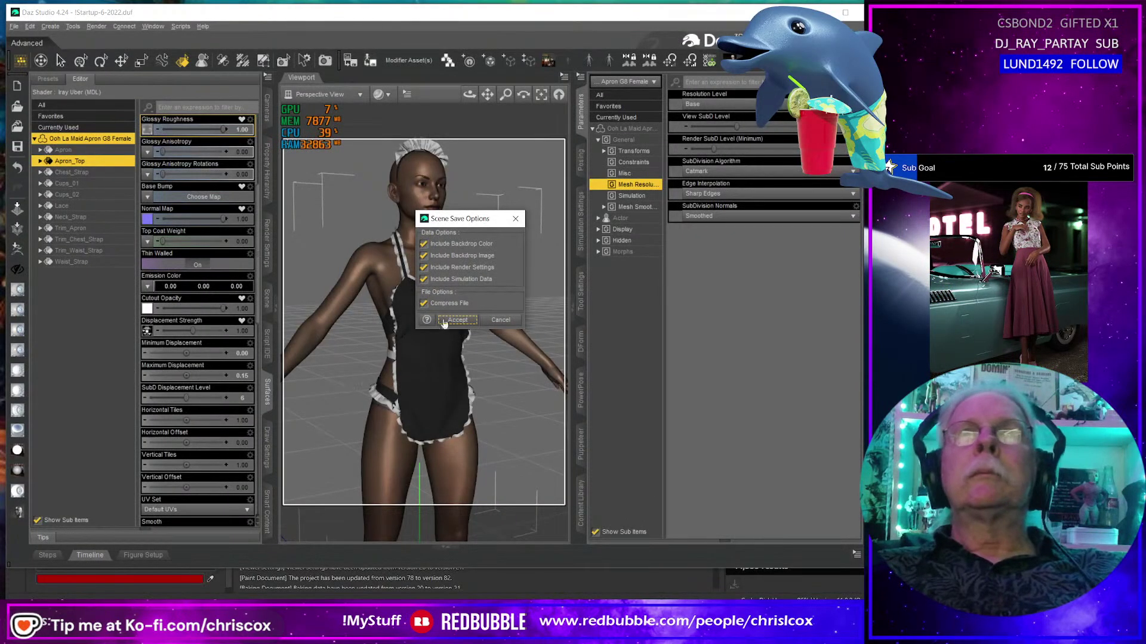
click(457, 319)
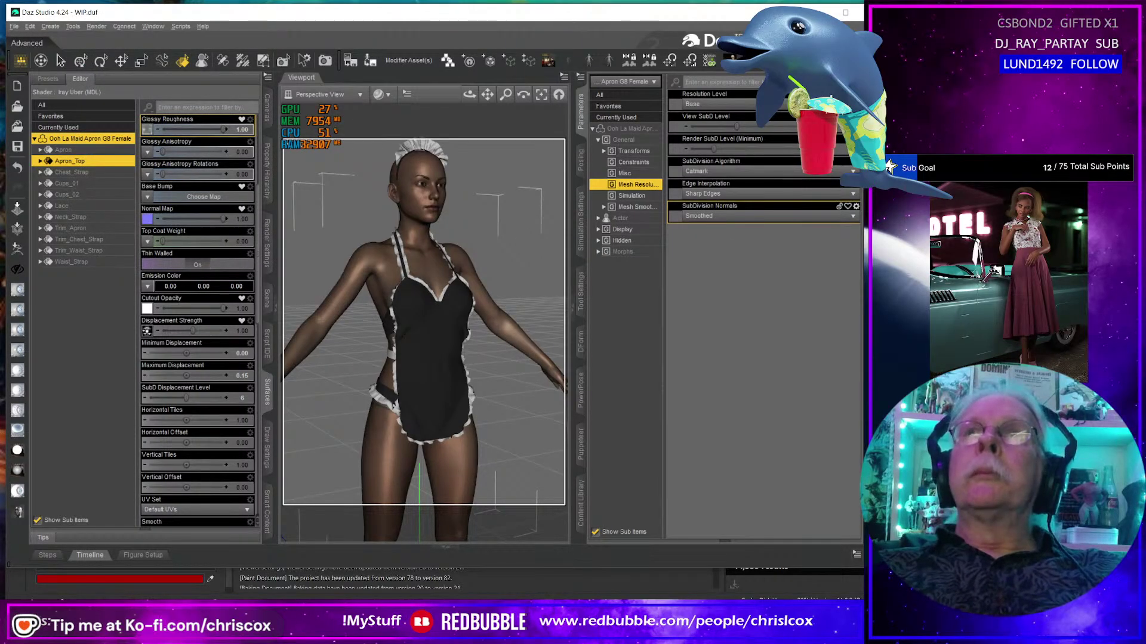
Switch to Substance 3D Painter and examine the textured apron, bottom and headband from the front and side.
key(alt+Tab)
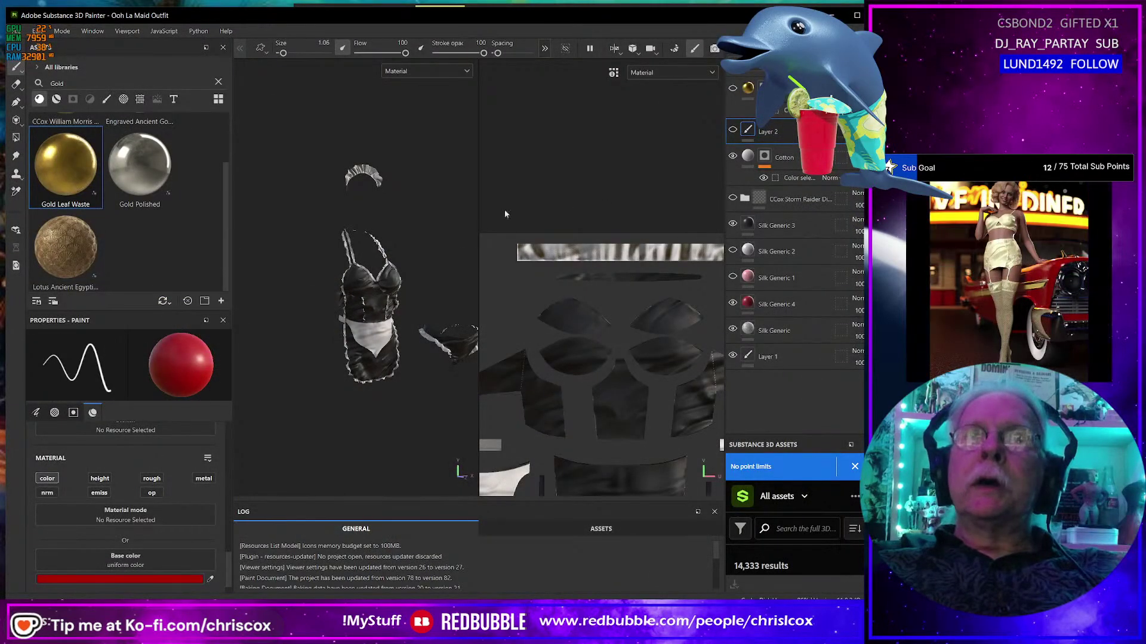
alt+drag(419, 244, 404, 231)
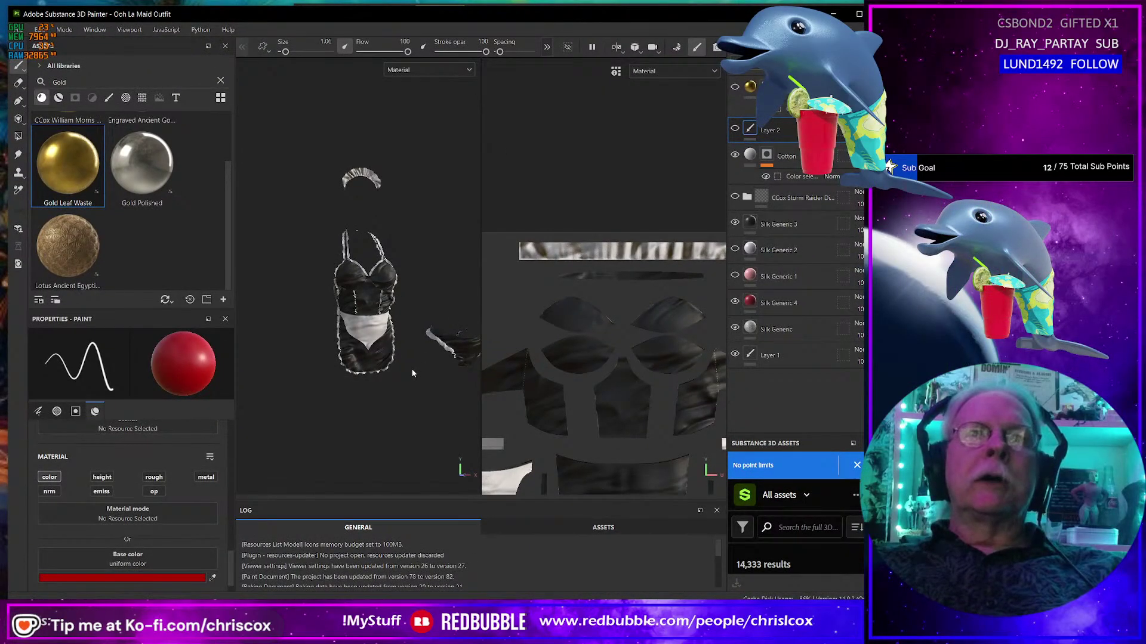
alt+drag(411, 373, 352, 376)
scroll(348, 382, up, 3)
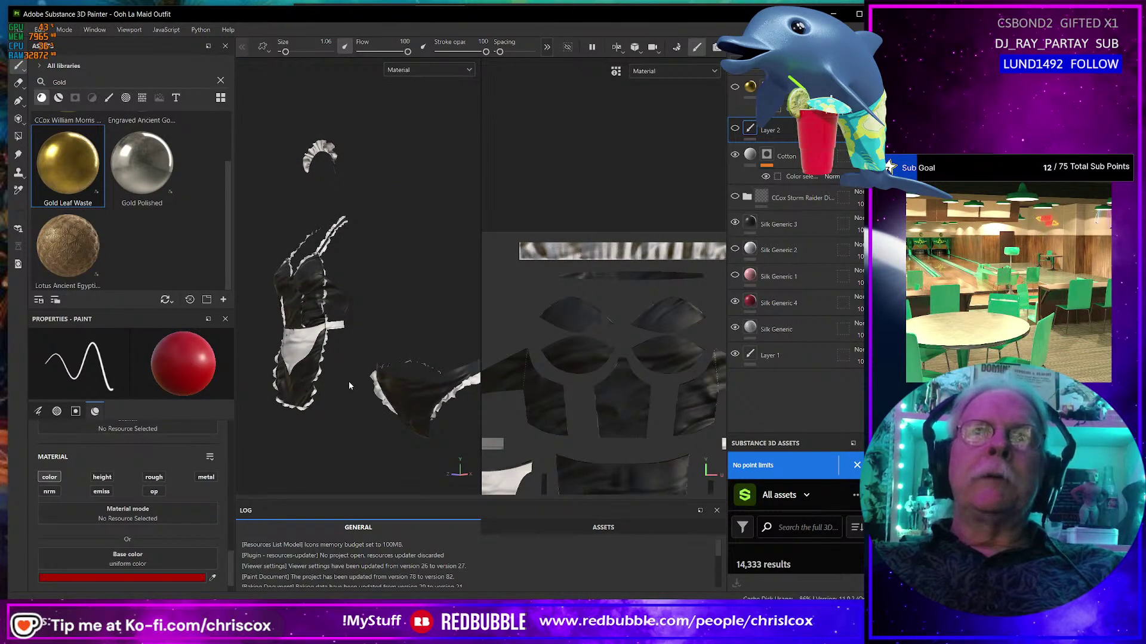
alt+drag(348, 386, 399, 371)
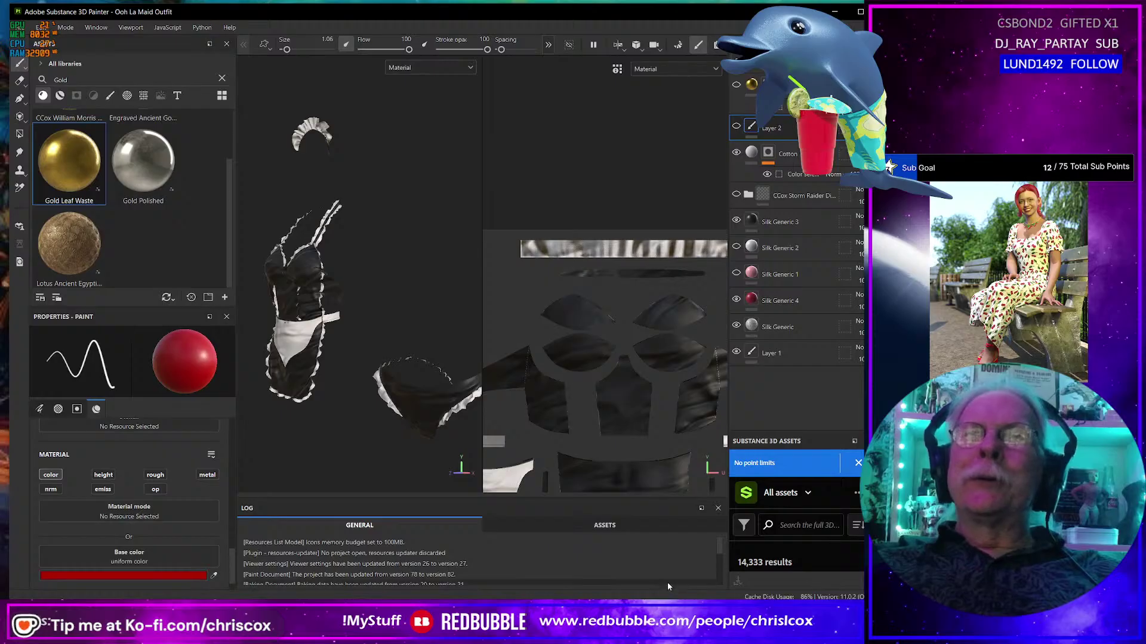
click(397, 186)
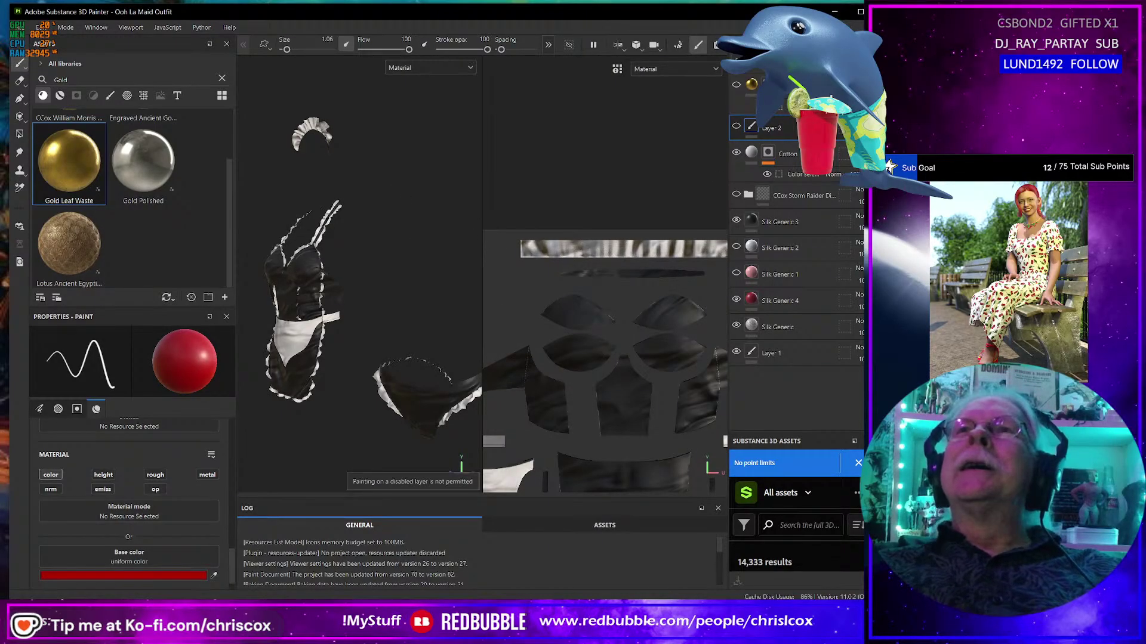
Clear all open windows to show the desktop.
key(alt+Tab)
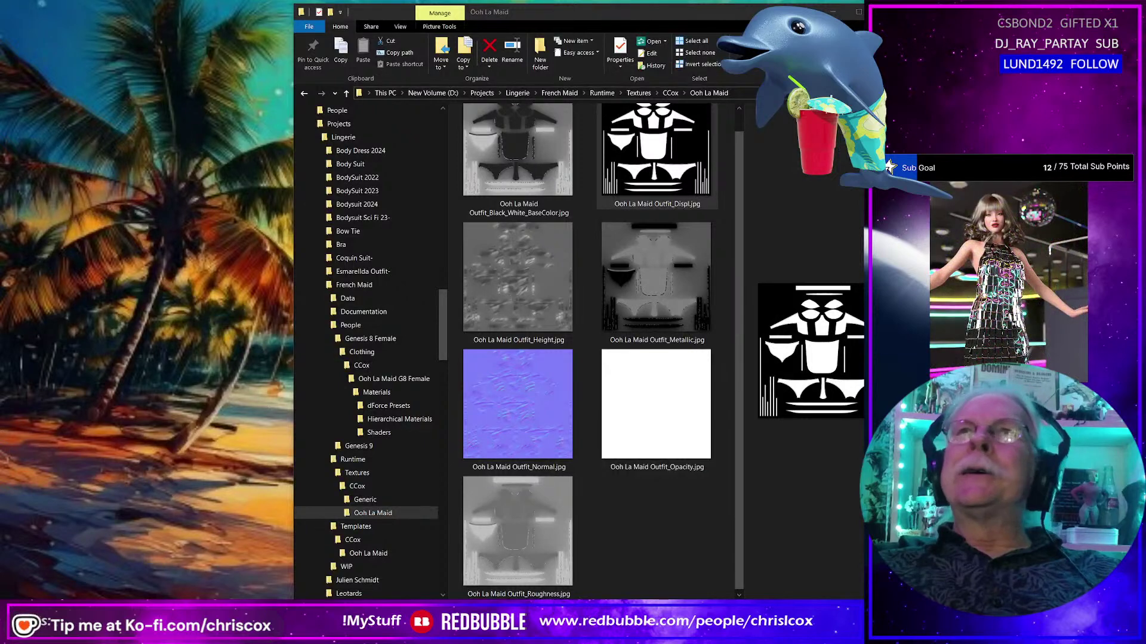
key(super+d)
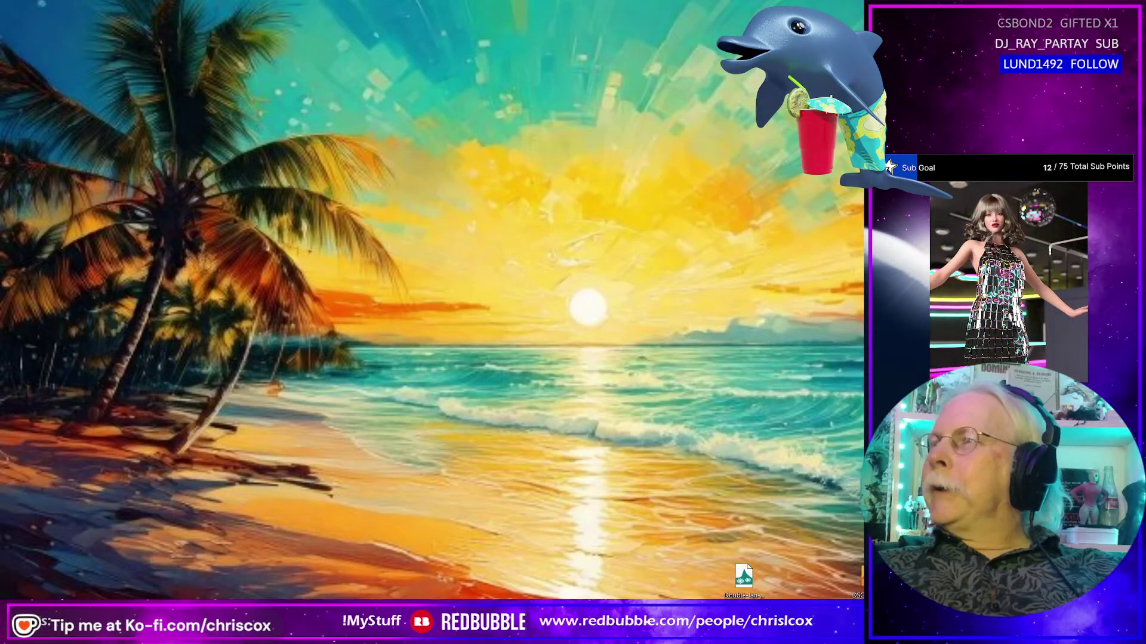